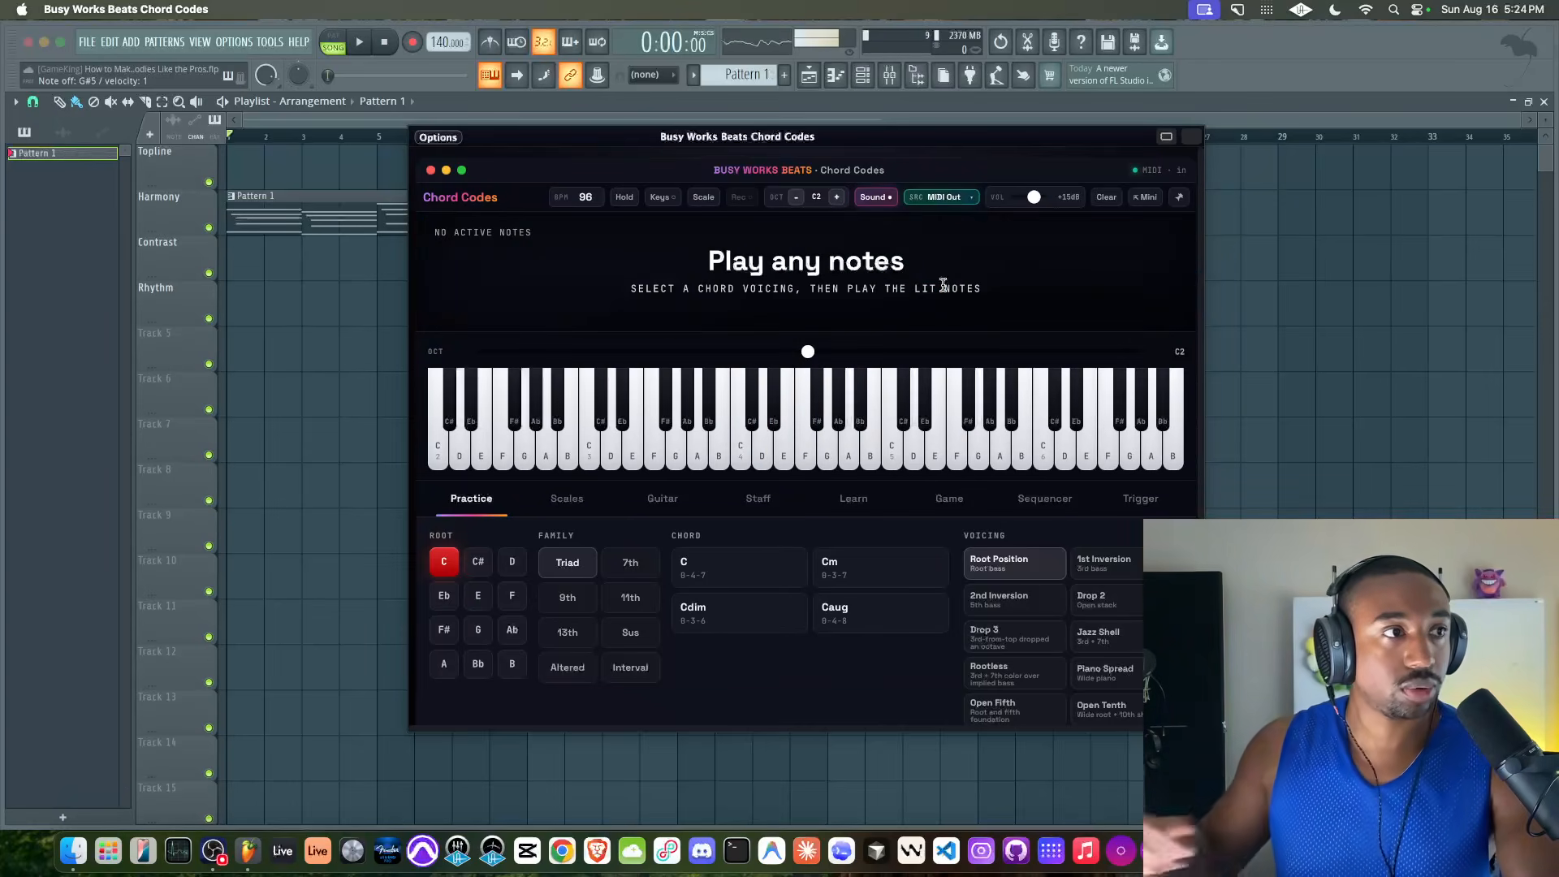
Close the Chord Codes window and check the Ample Guitar M Lite instrument loaded in the channel rack
left_click(1187, 139)
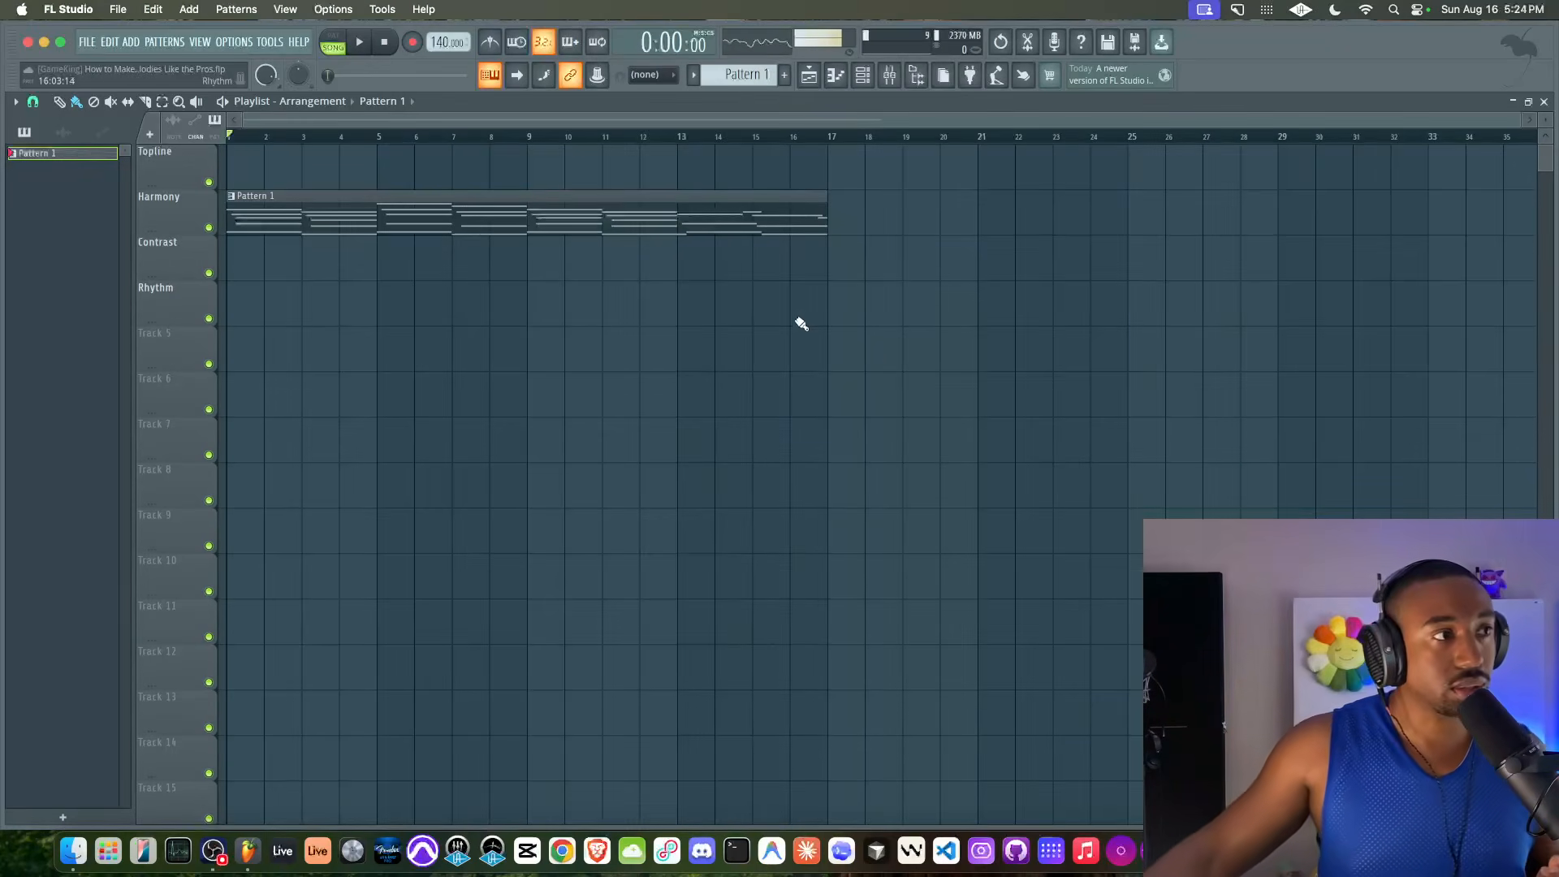
left_click(863, 75)
left_click(276, 231)
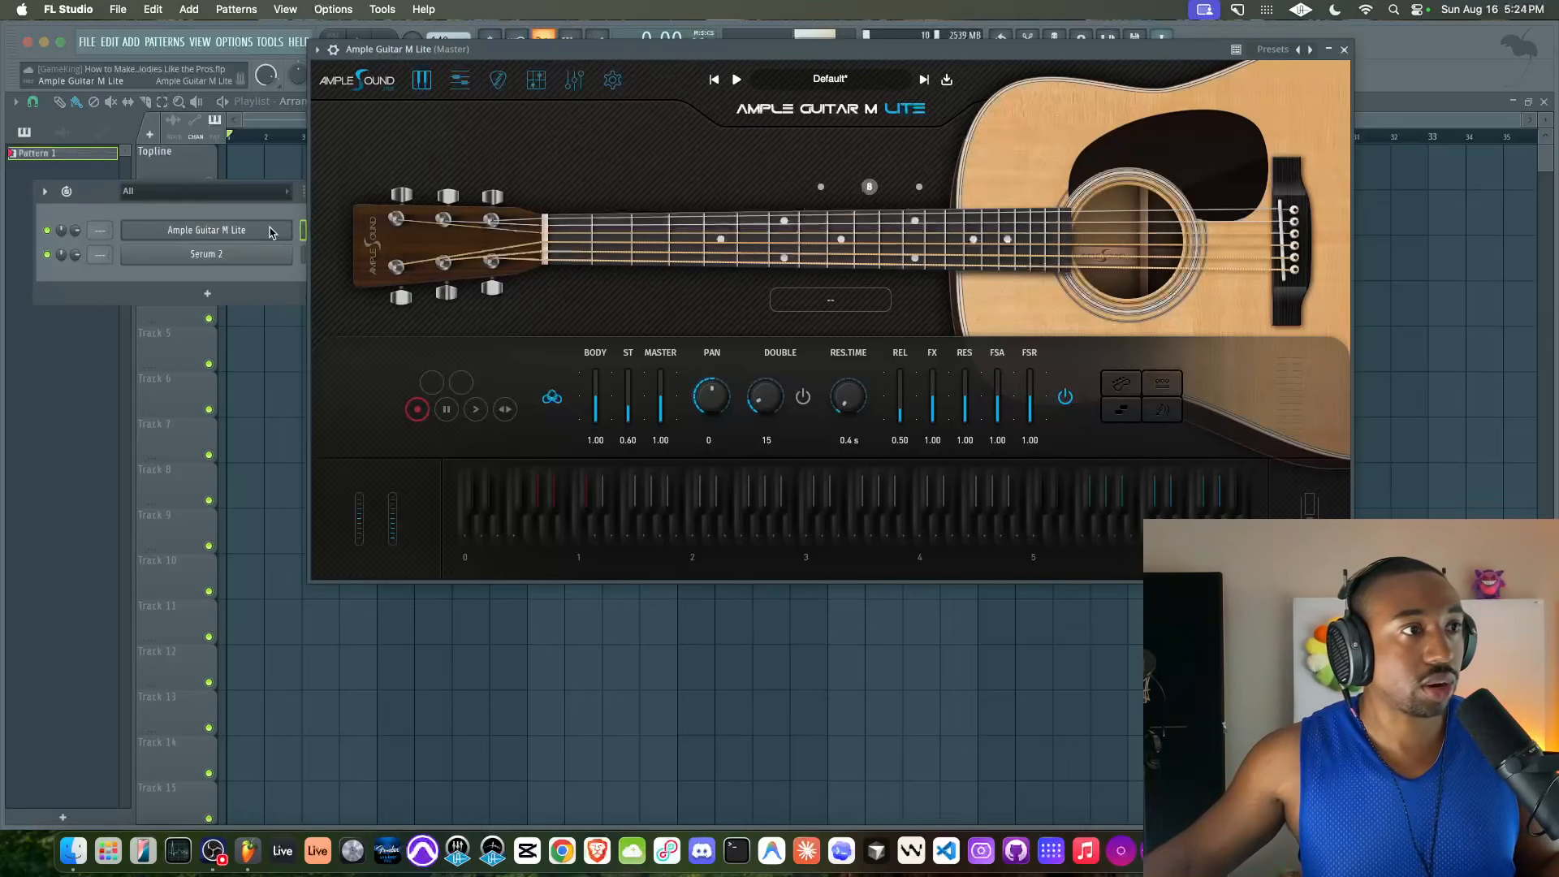
left_click_drag(670, 58, 506, 141)
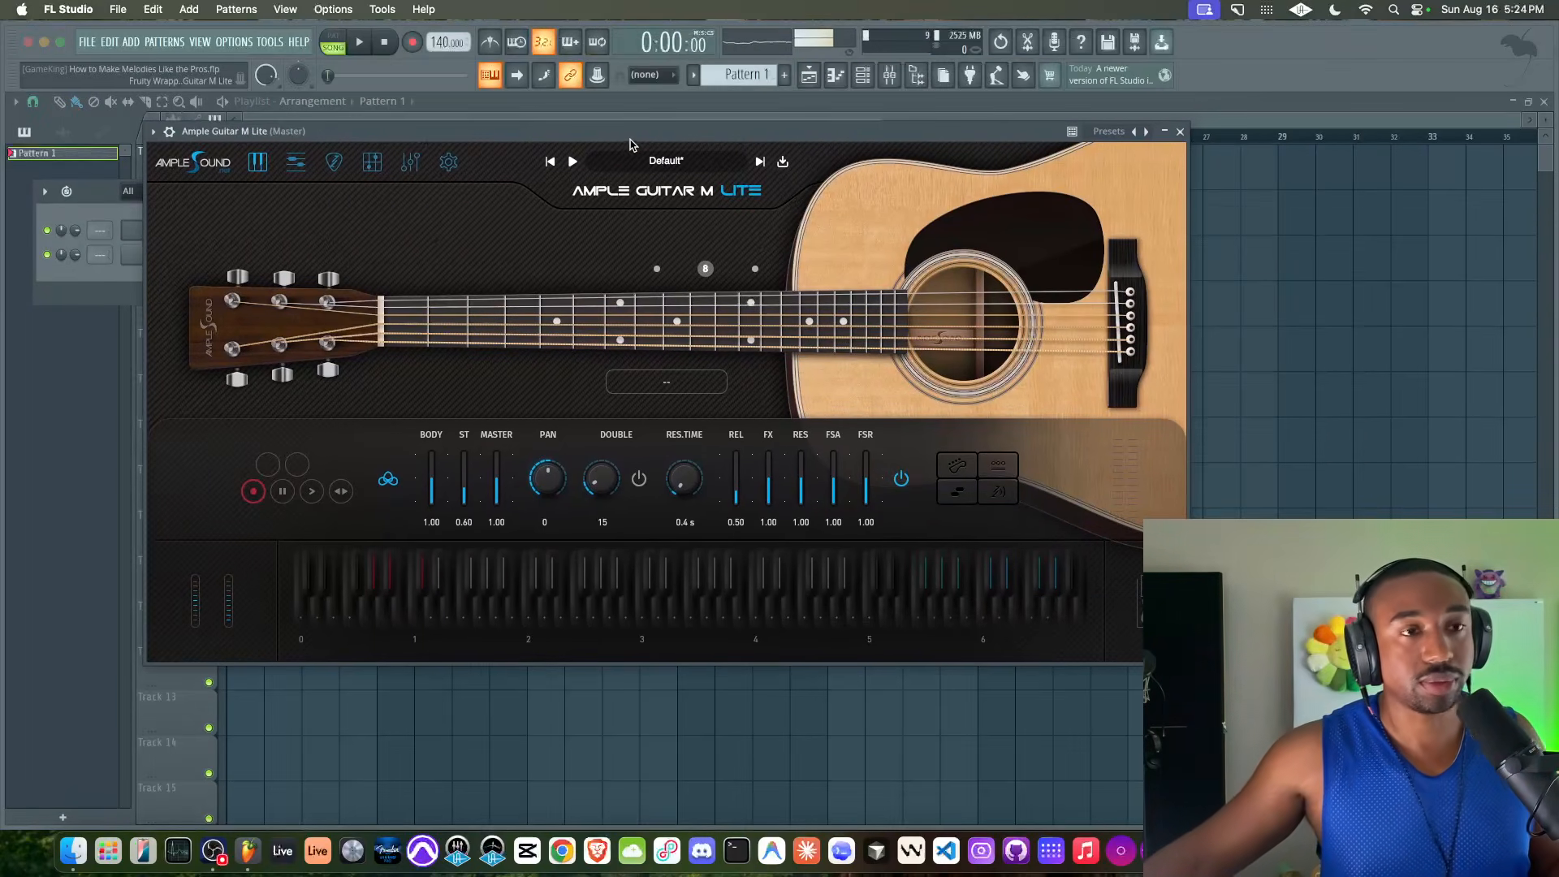
left_click(1179, 131)
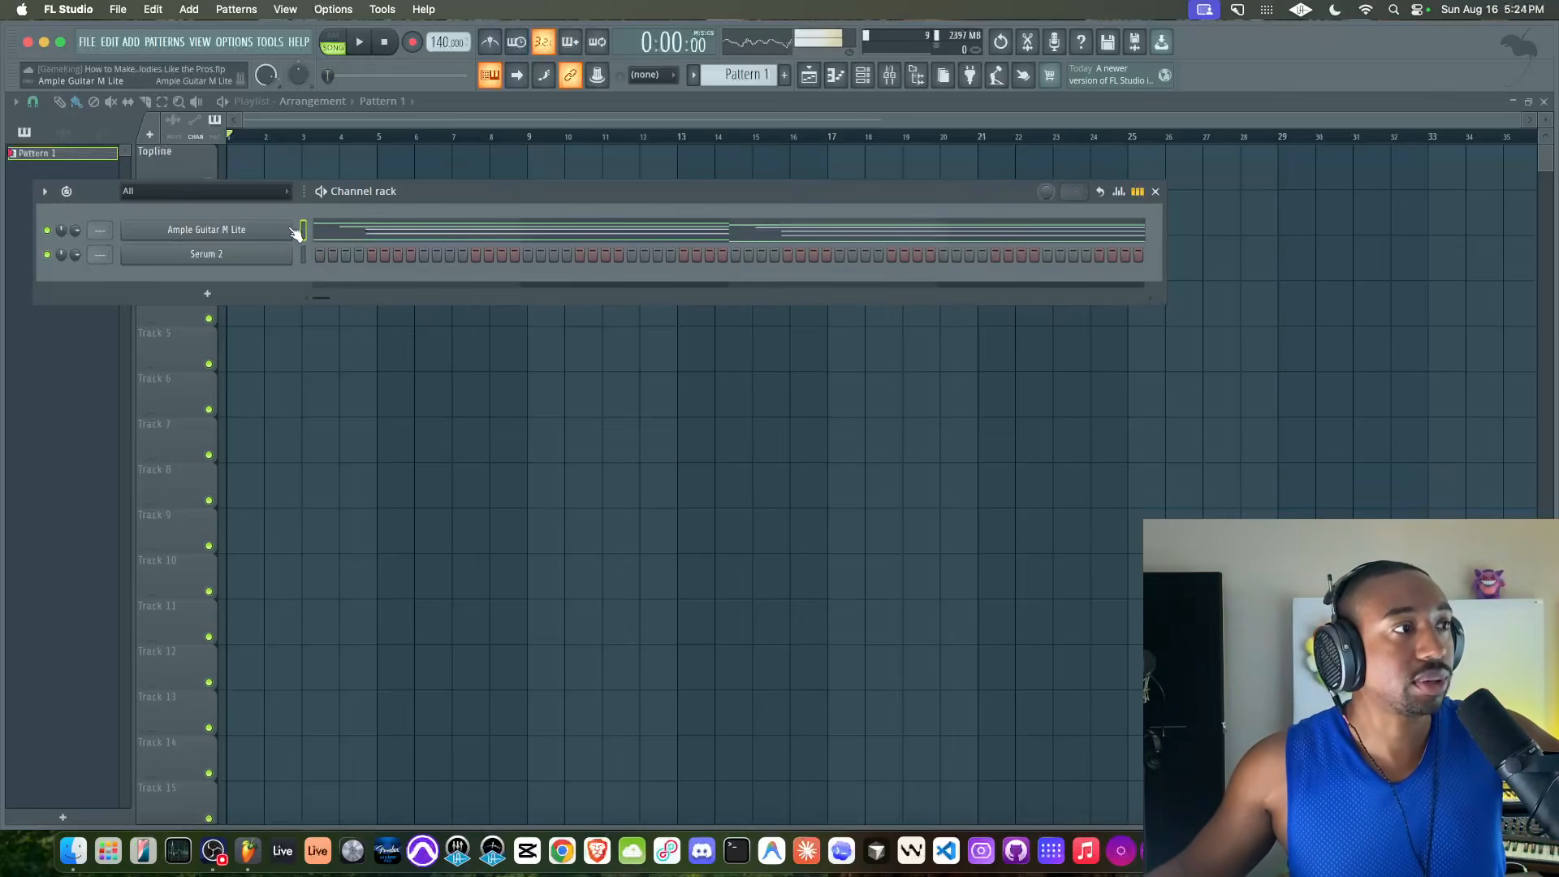
left_click(382, 339)
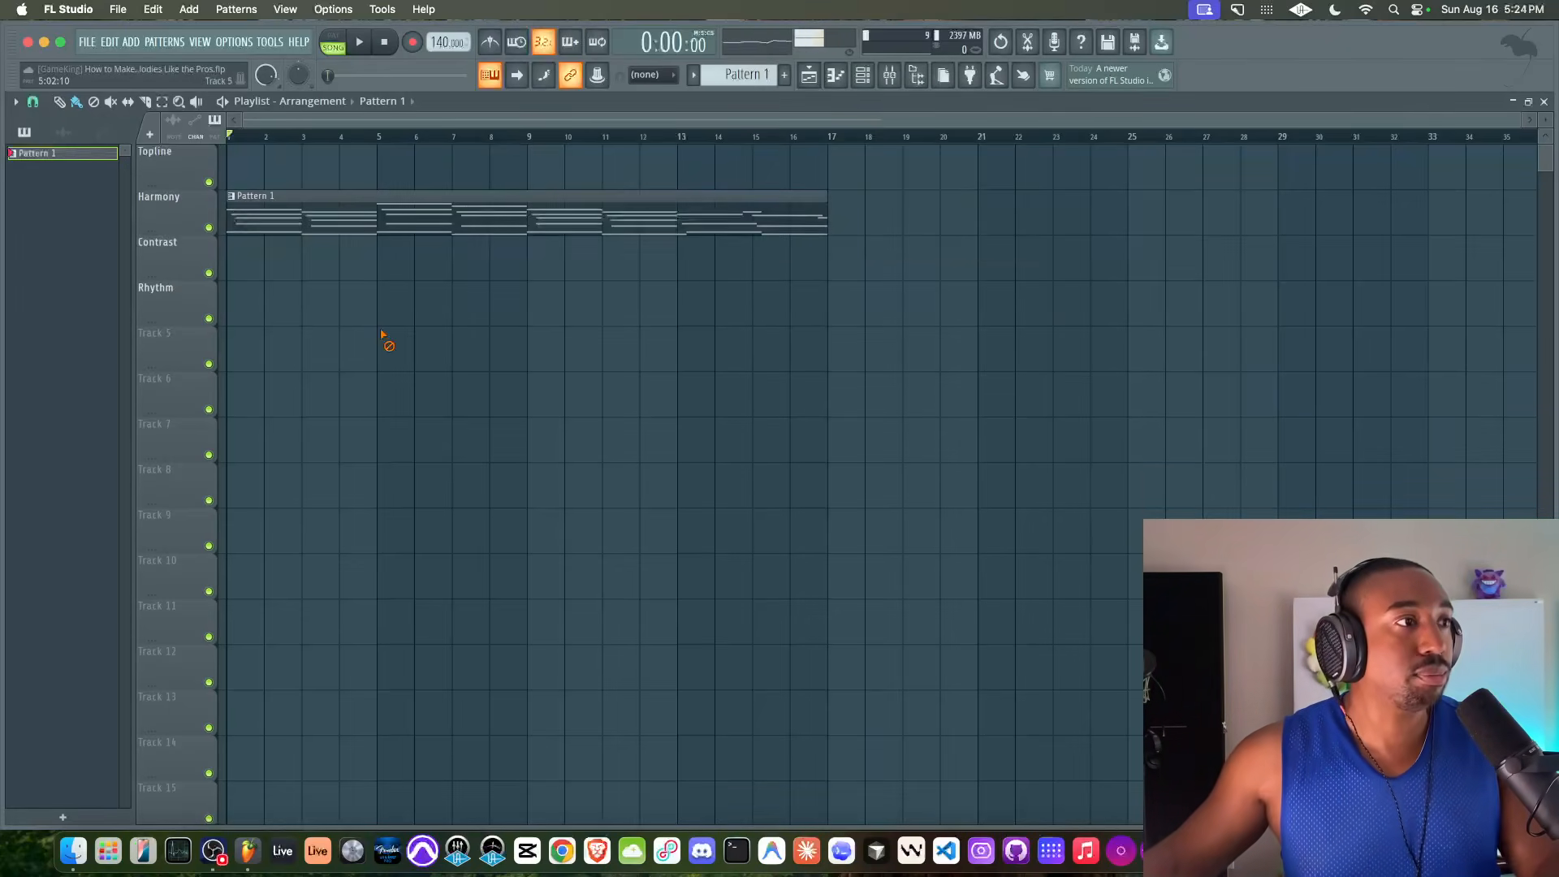
Play the song from the start while viewing the guitar notes of Pattern 1, then return to the playlist
key("space")
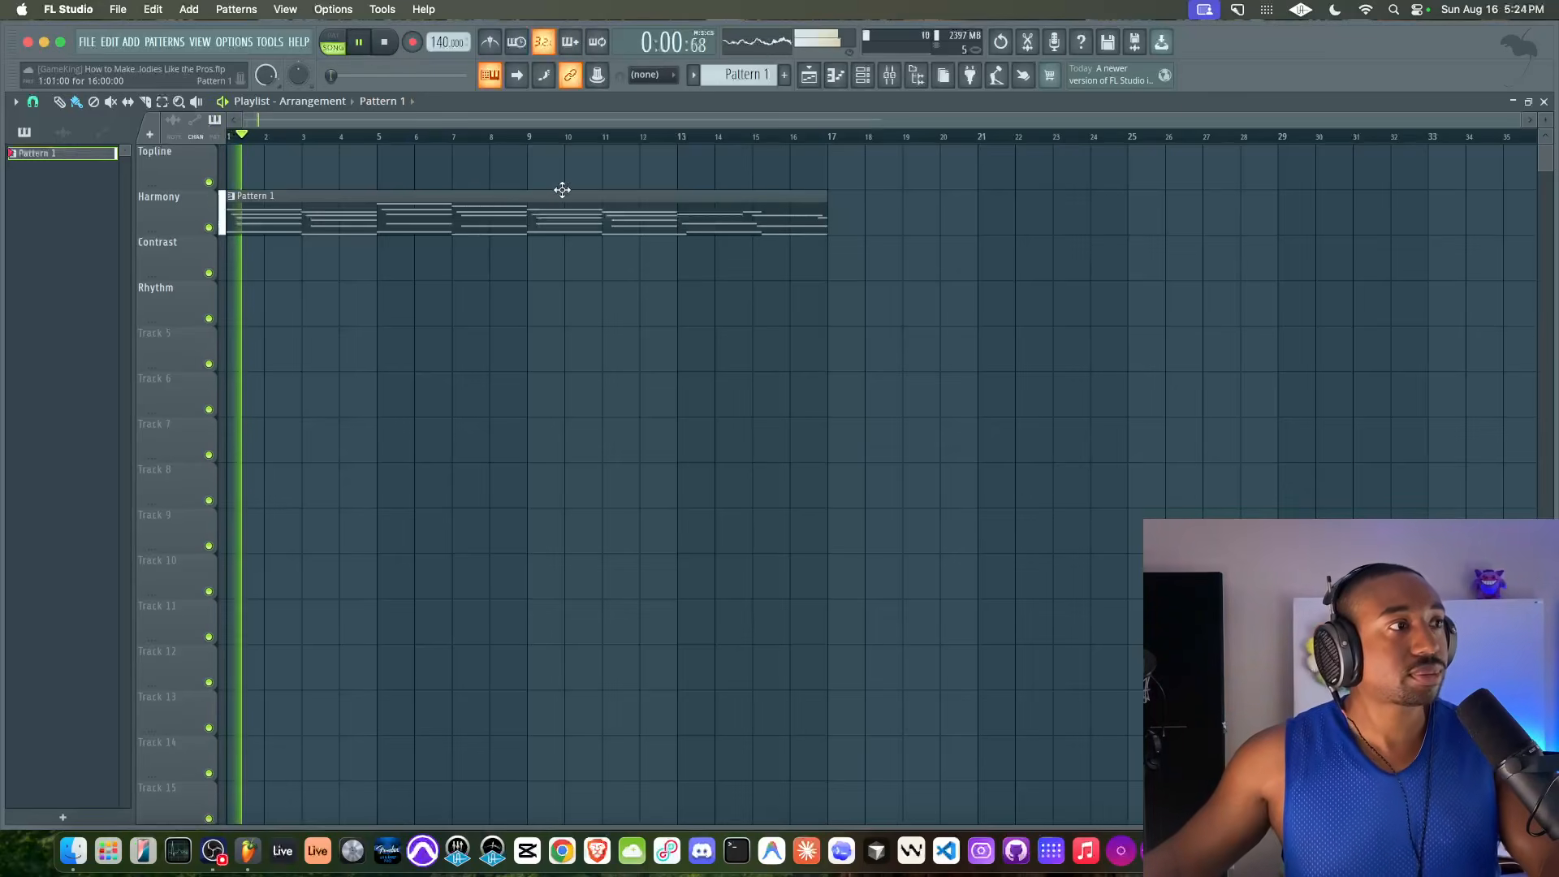
double_click(515, 214)
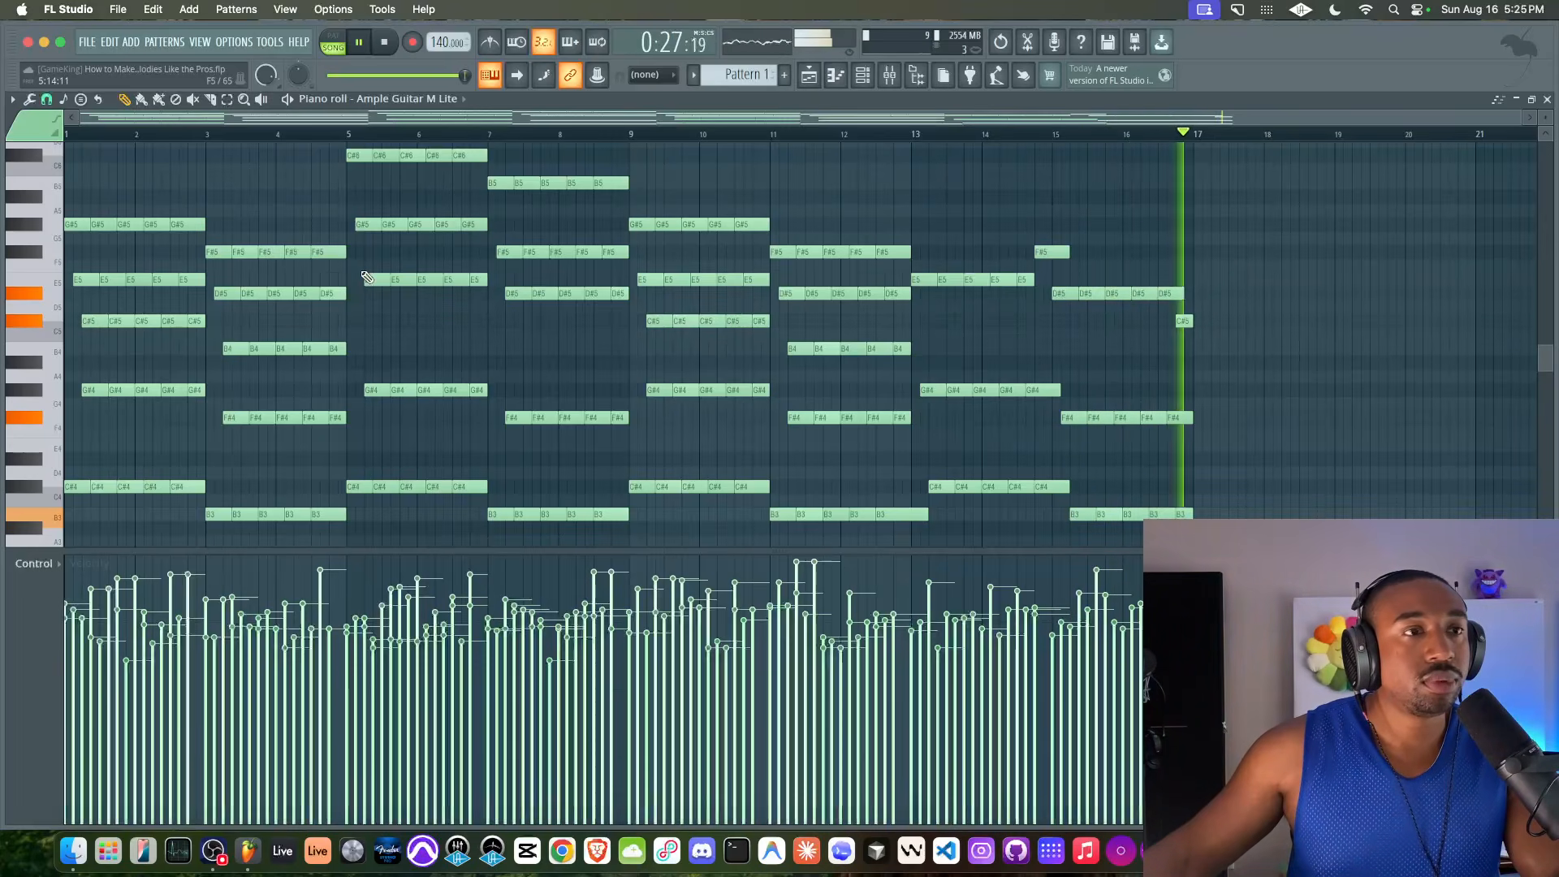
key("space")
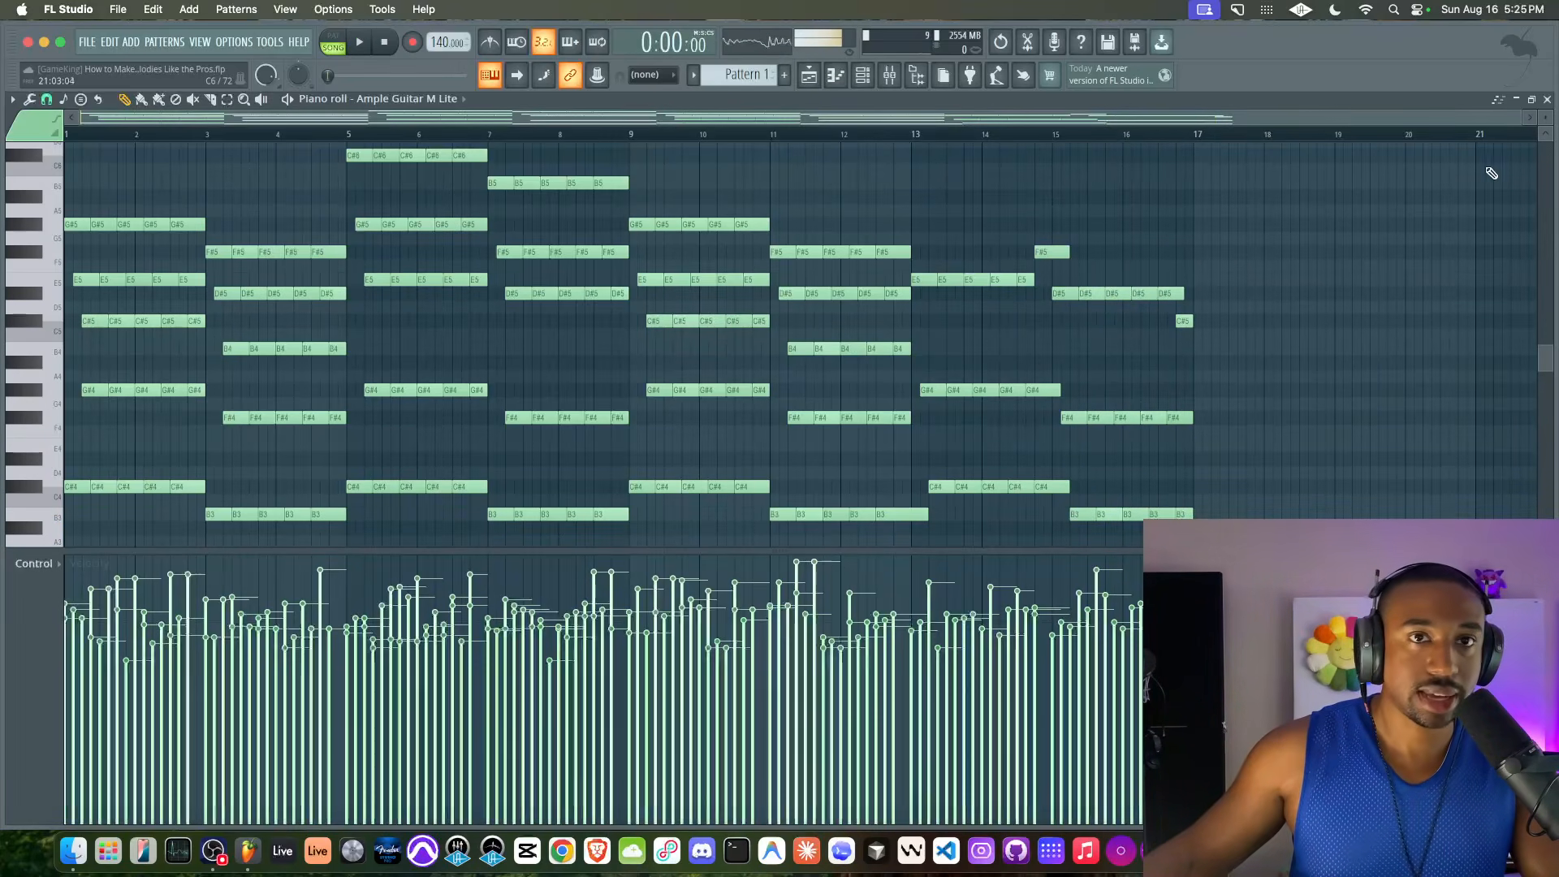
left_click(1546, 98)
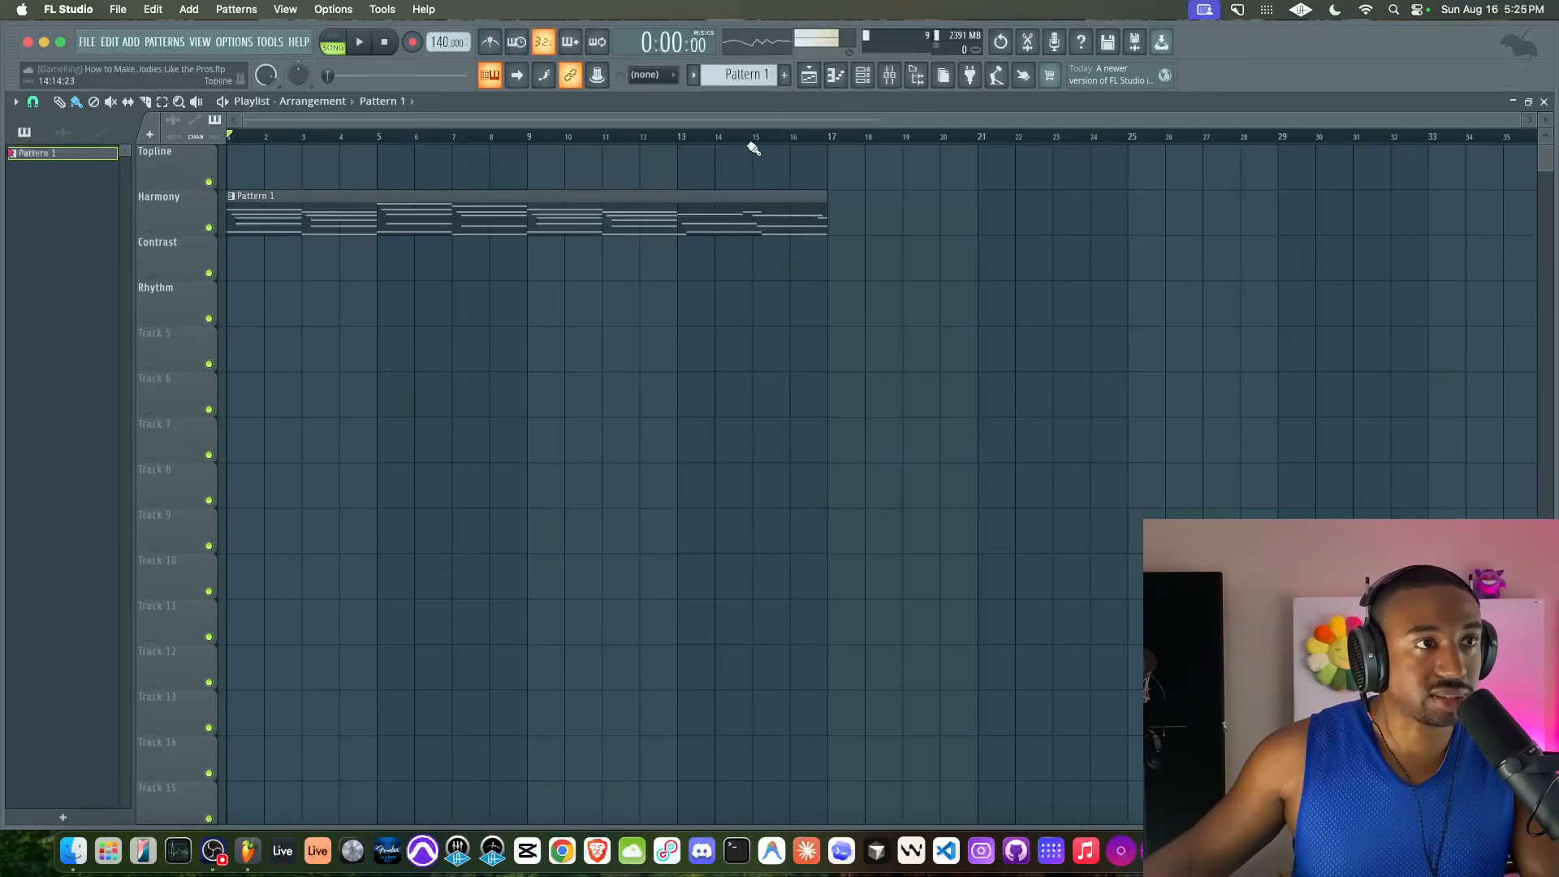
Switch to the empty Pattern 2 and open the piano roll for Ample Guitar M Lite
left_click(862, 74)
left_click_drag(742, 75, 742, 68)
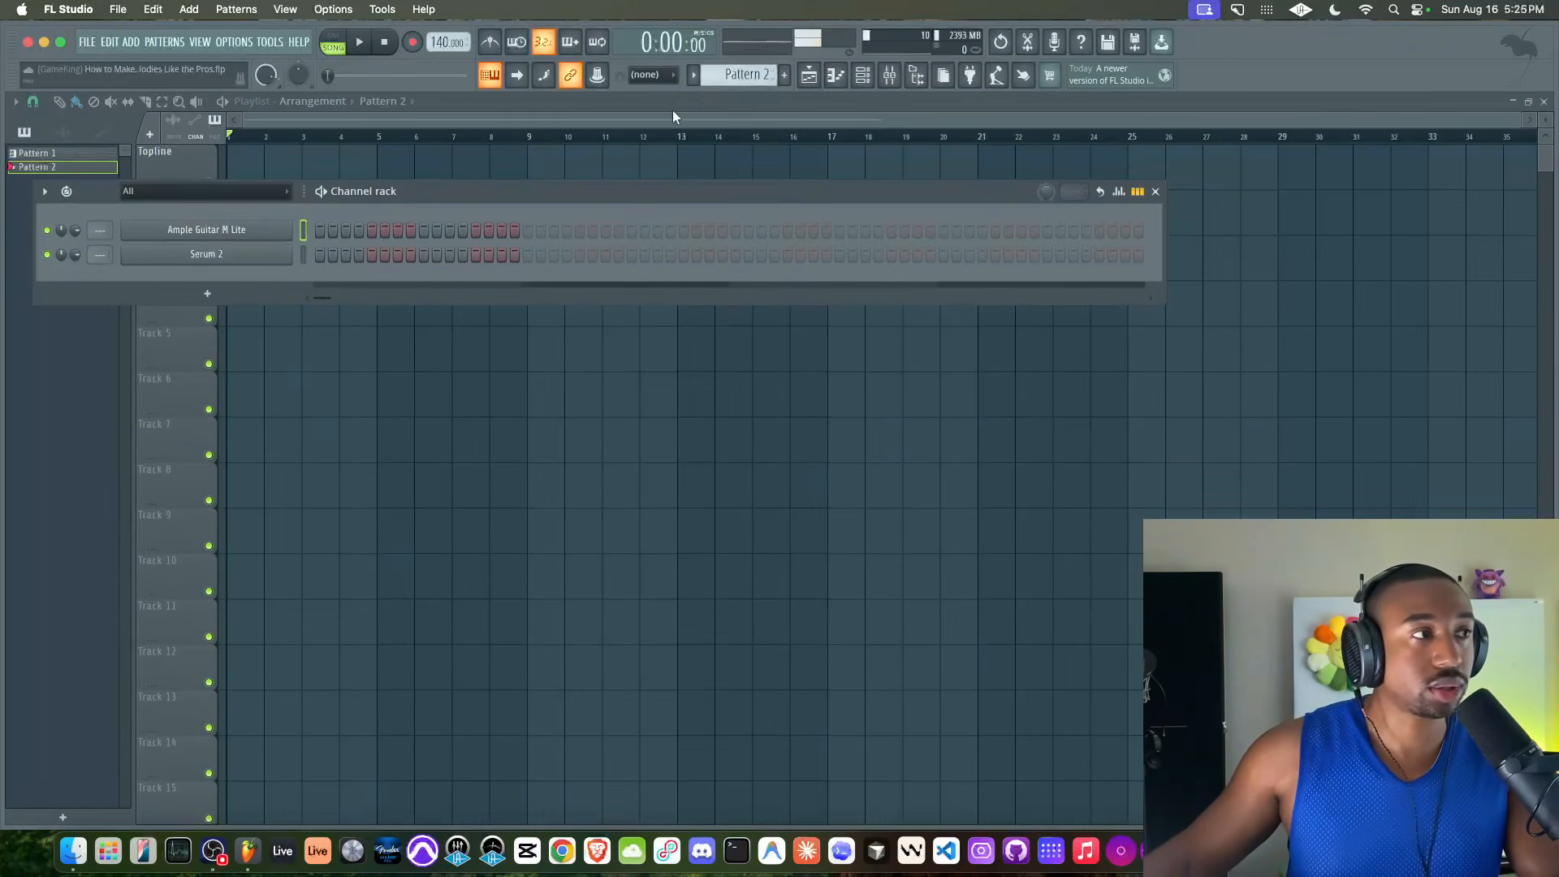
right_click(265, 233)
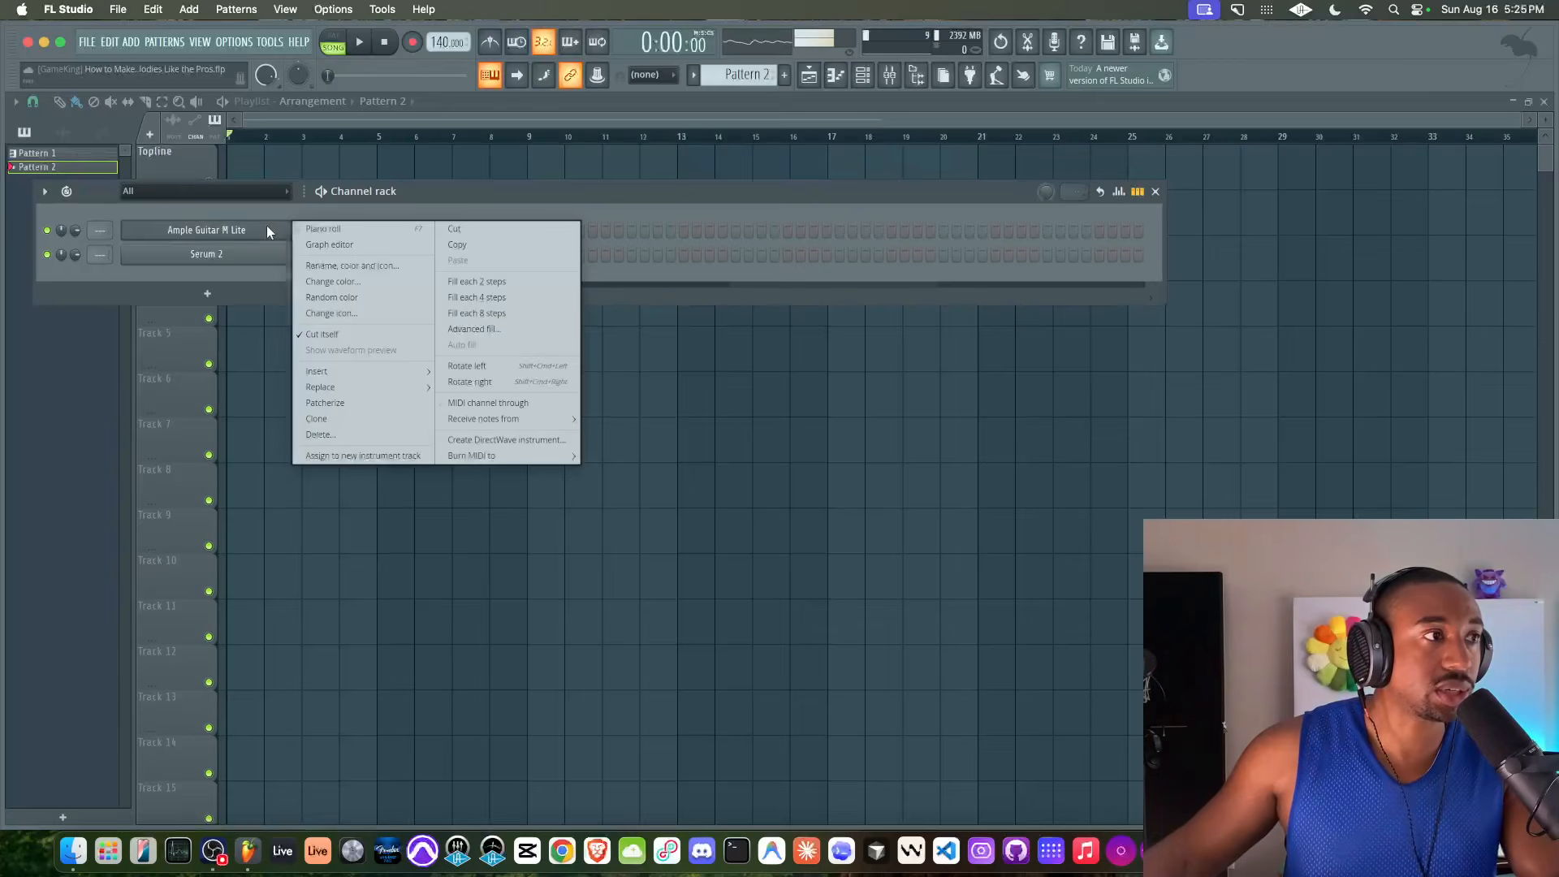
left_click(325, 230)
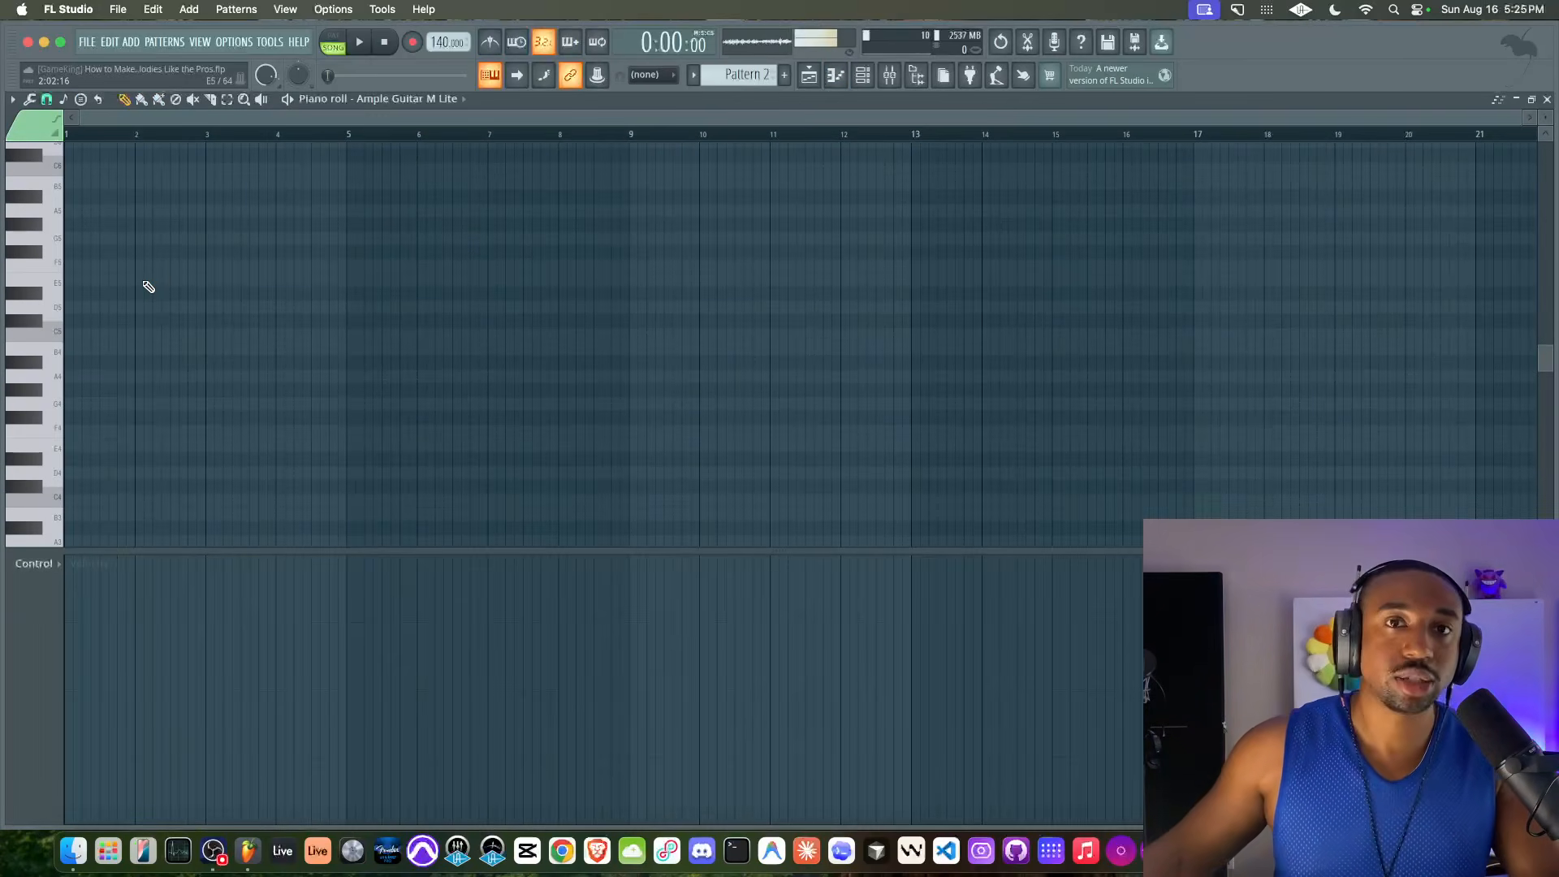
Place a C#5 note at the start of bar 1 and stretch it to one full bar
scroll(87, 302, "up", 3)
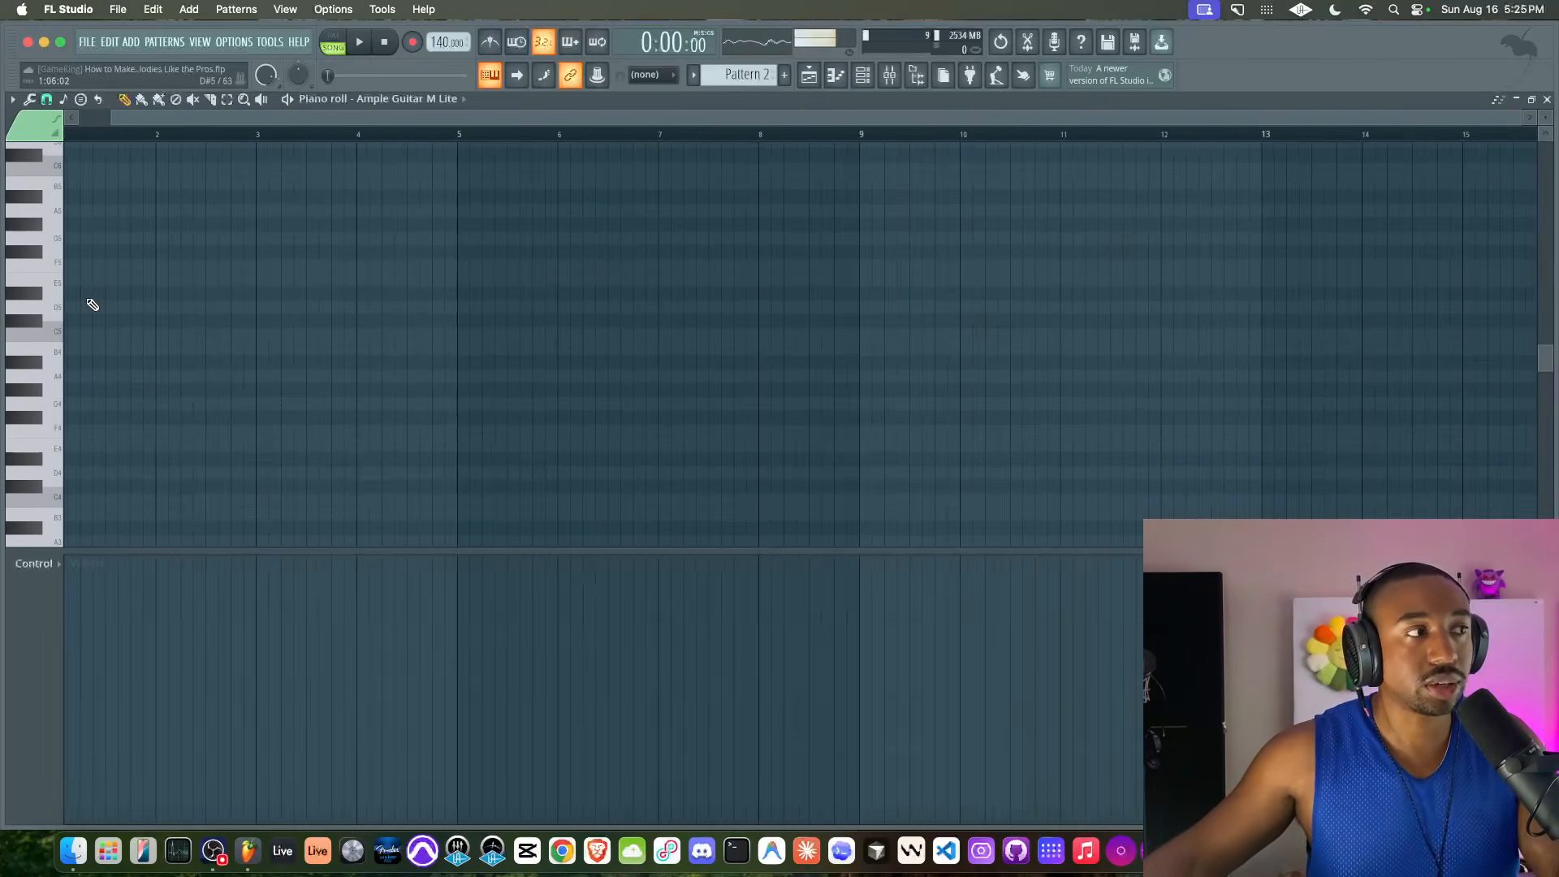
scroll(90, 305, "up", 2)
scroll(98, 230, "down", 1)
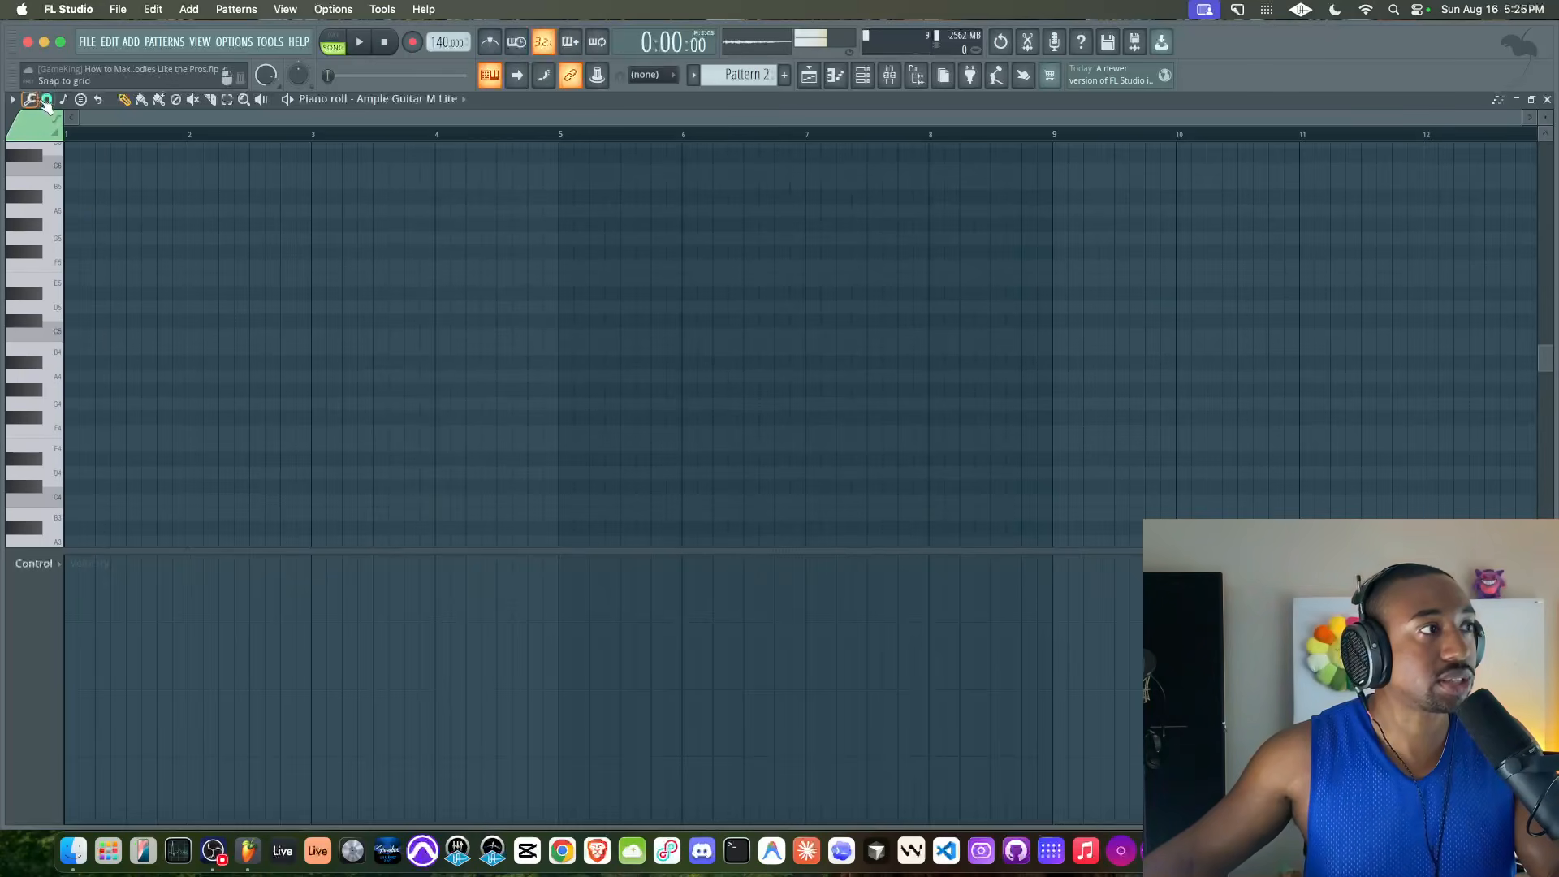
left_click(46, 98)
left_click(62, 318)
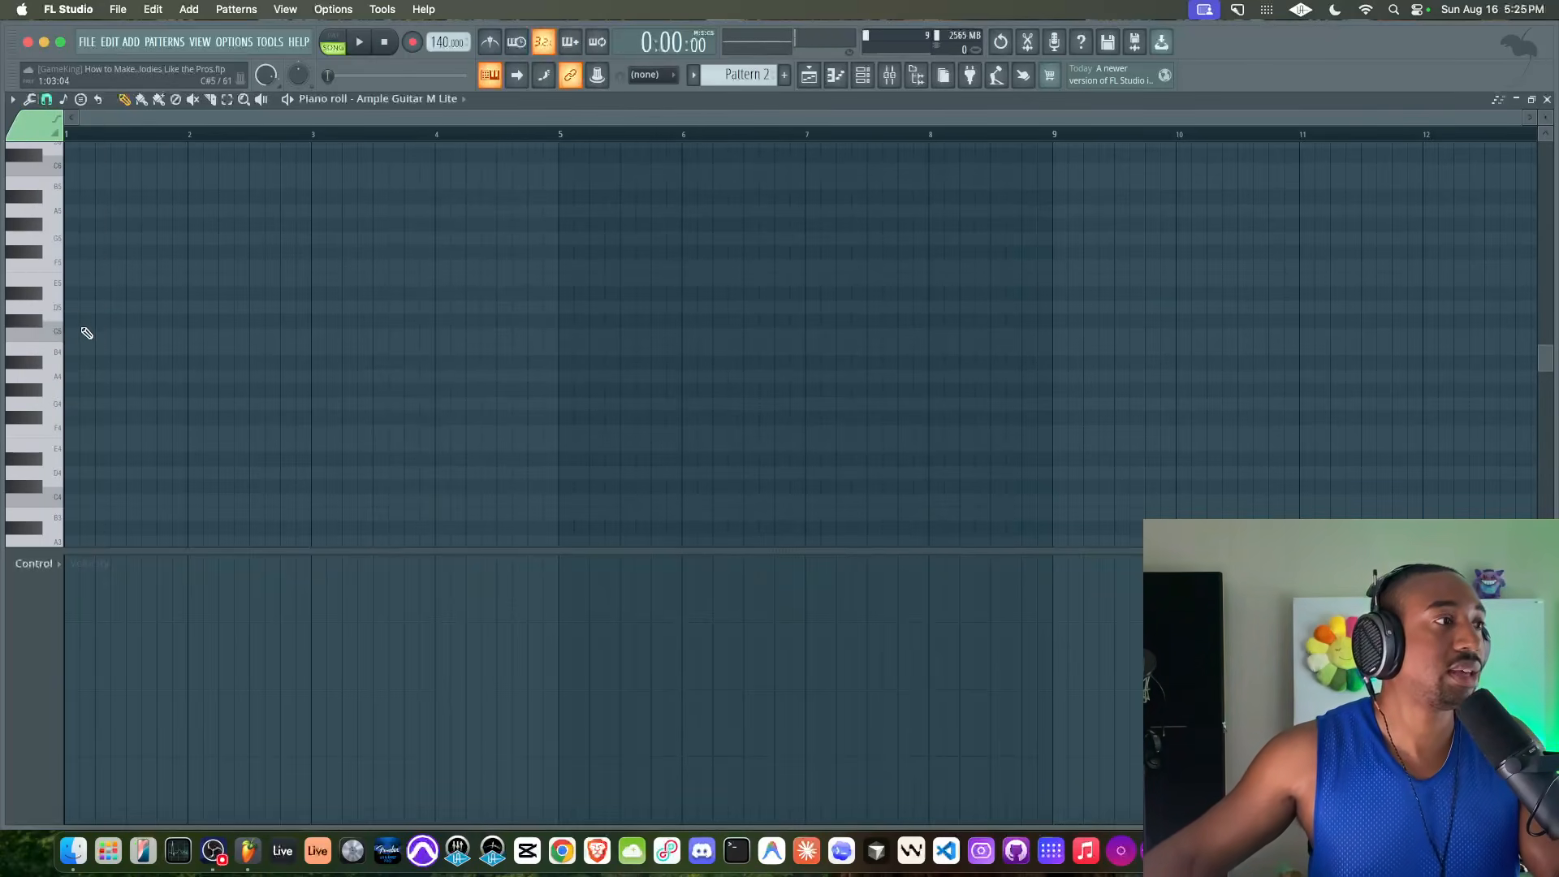
left_click(75, 320)
left_click_drag(105, 321, 189, 322)
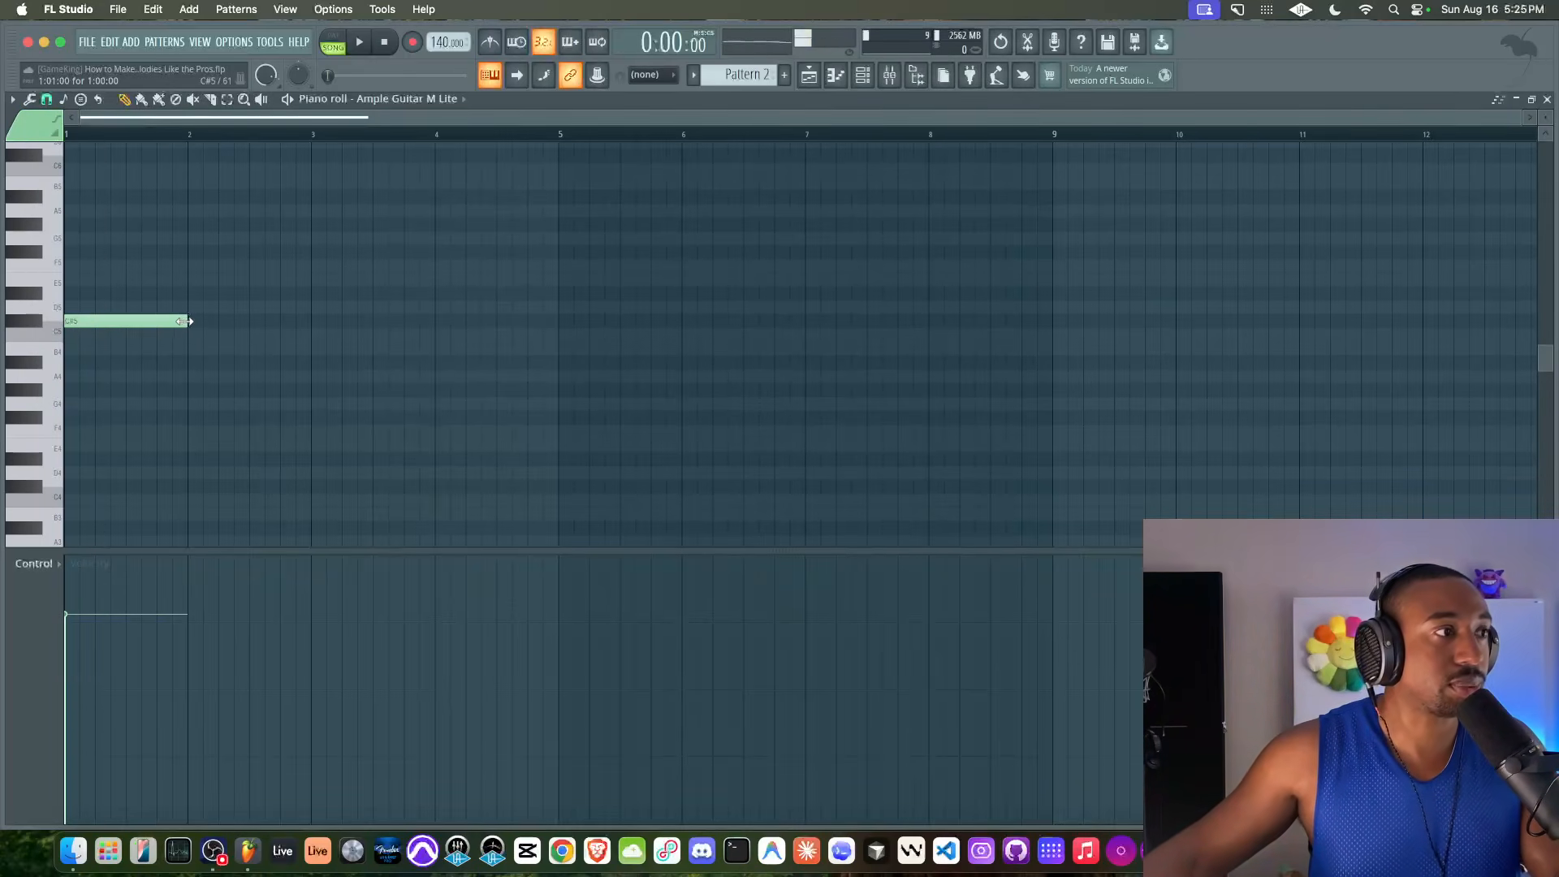
Stack one-bar E5 and G#5 notes above the C#5 note at bar 1 to form a triad
scroll(186, 321, "up", 2)
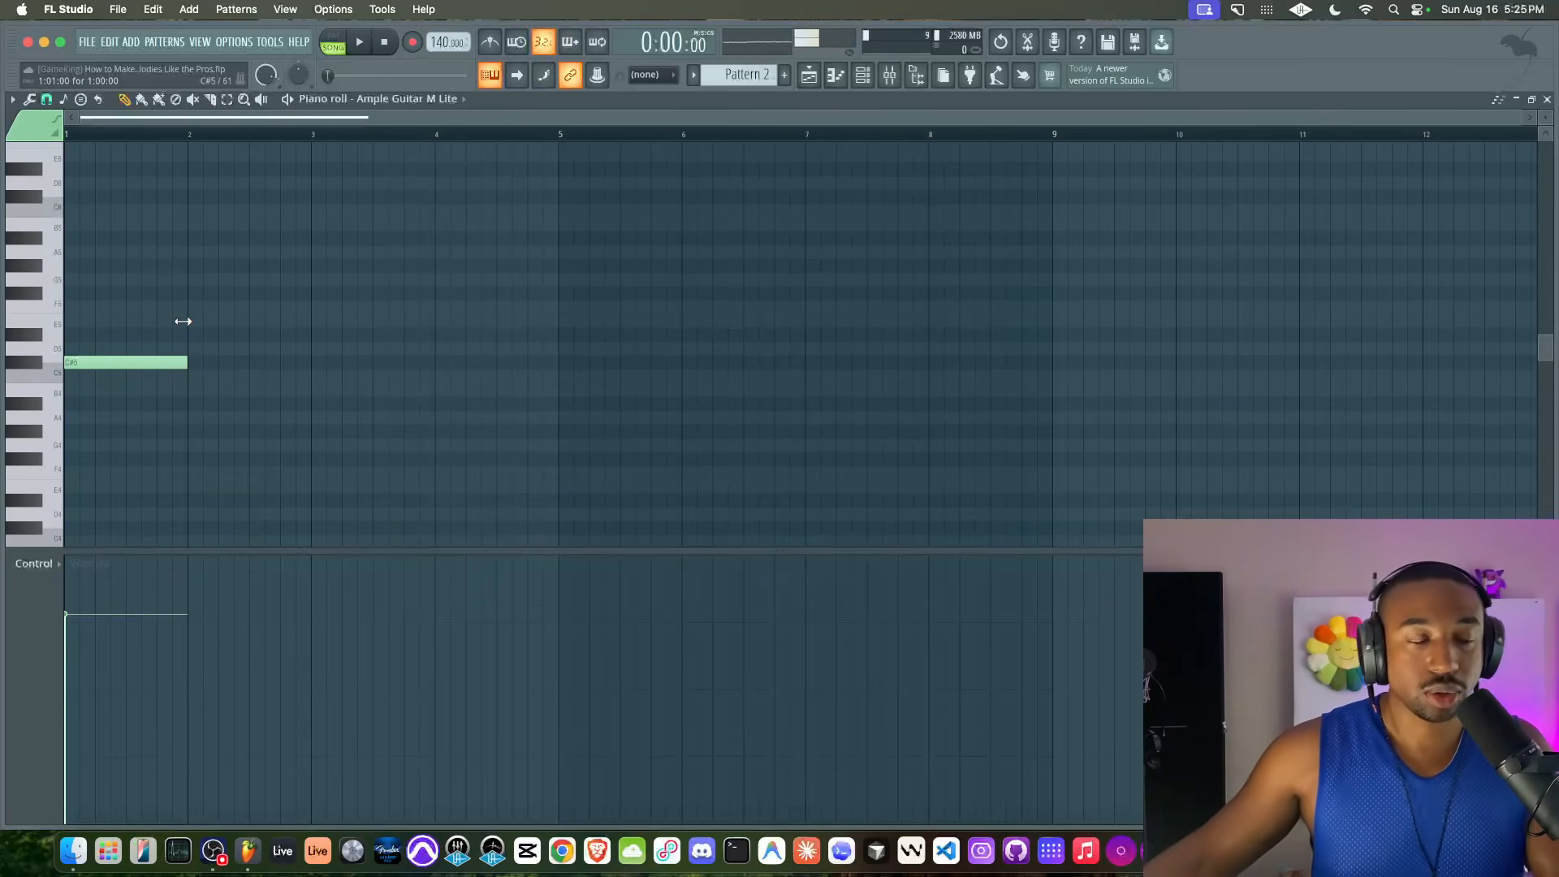
left_click(56, 366)
left_click(40, 367)
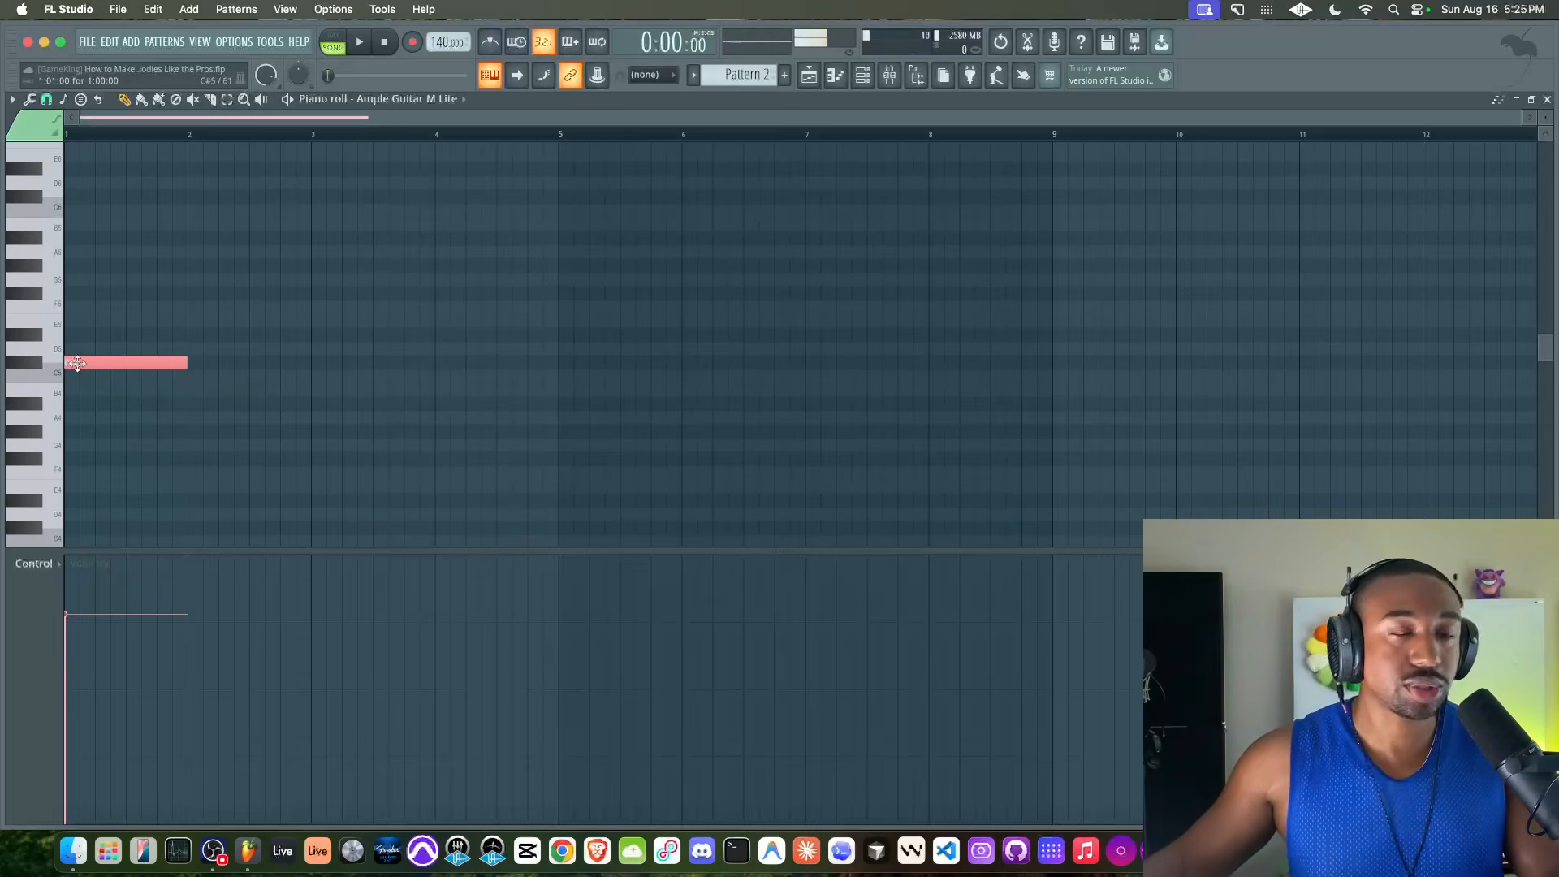
left_click(35, 367, "ctrl")
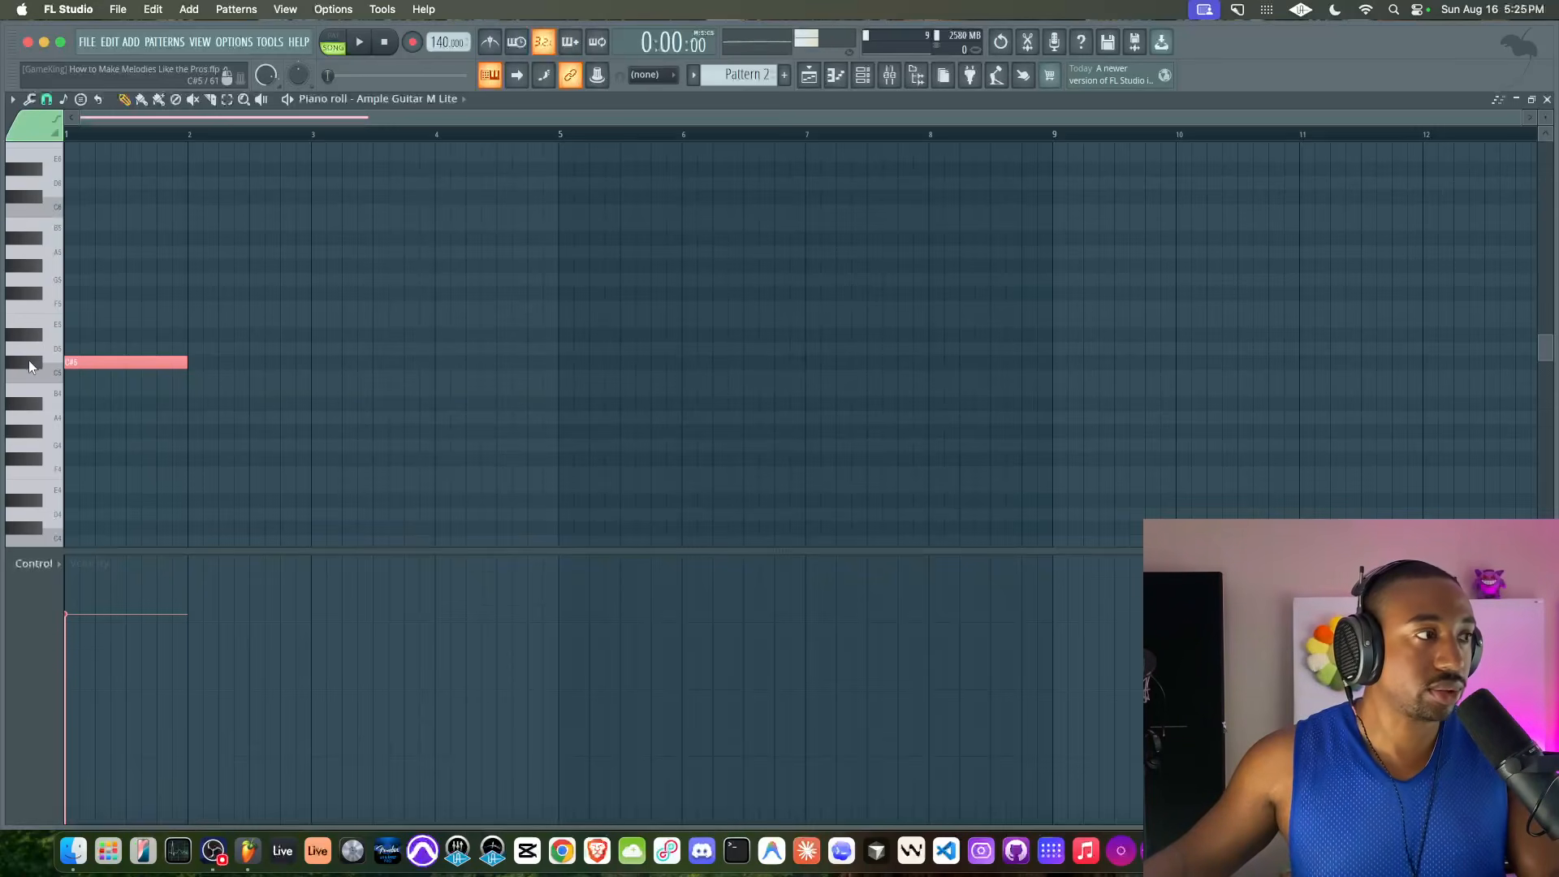
left_click(28, 353)
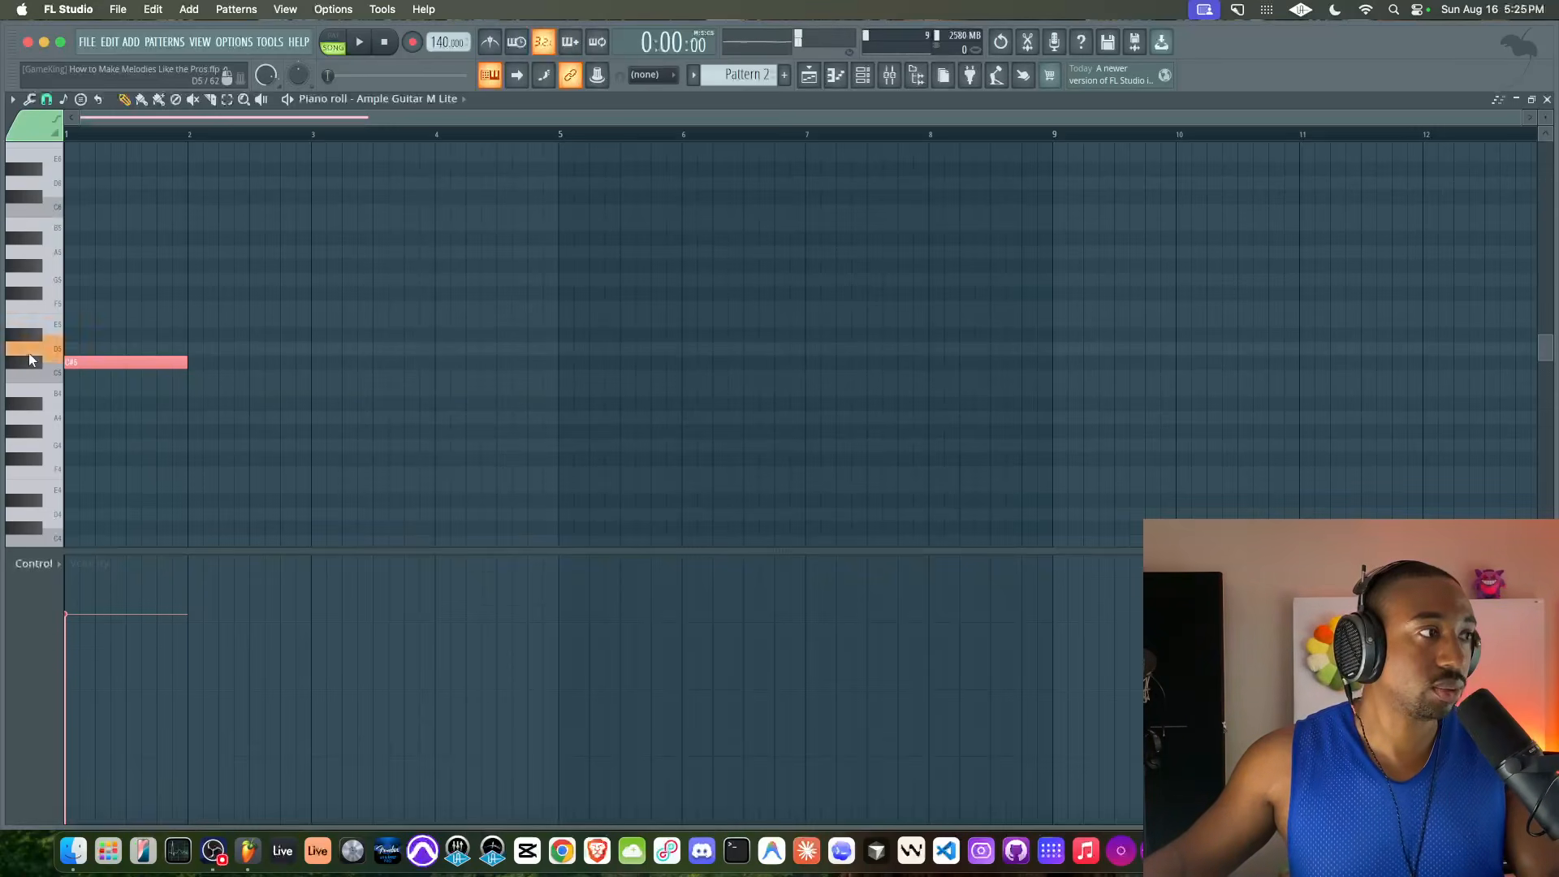
left_click(66, 323)
left_click(33, 307)
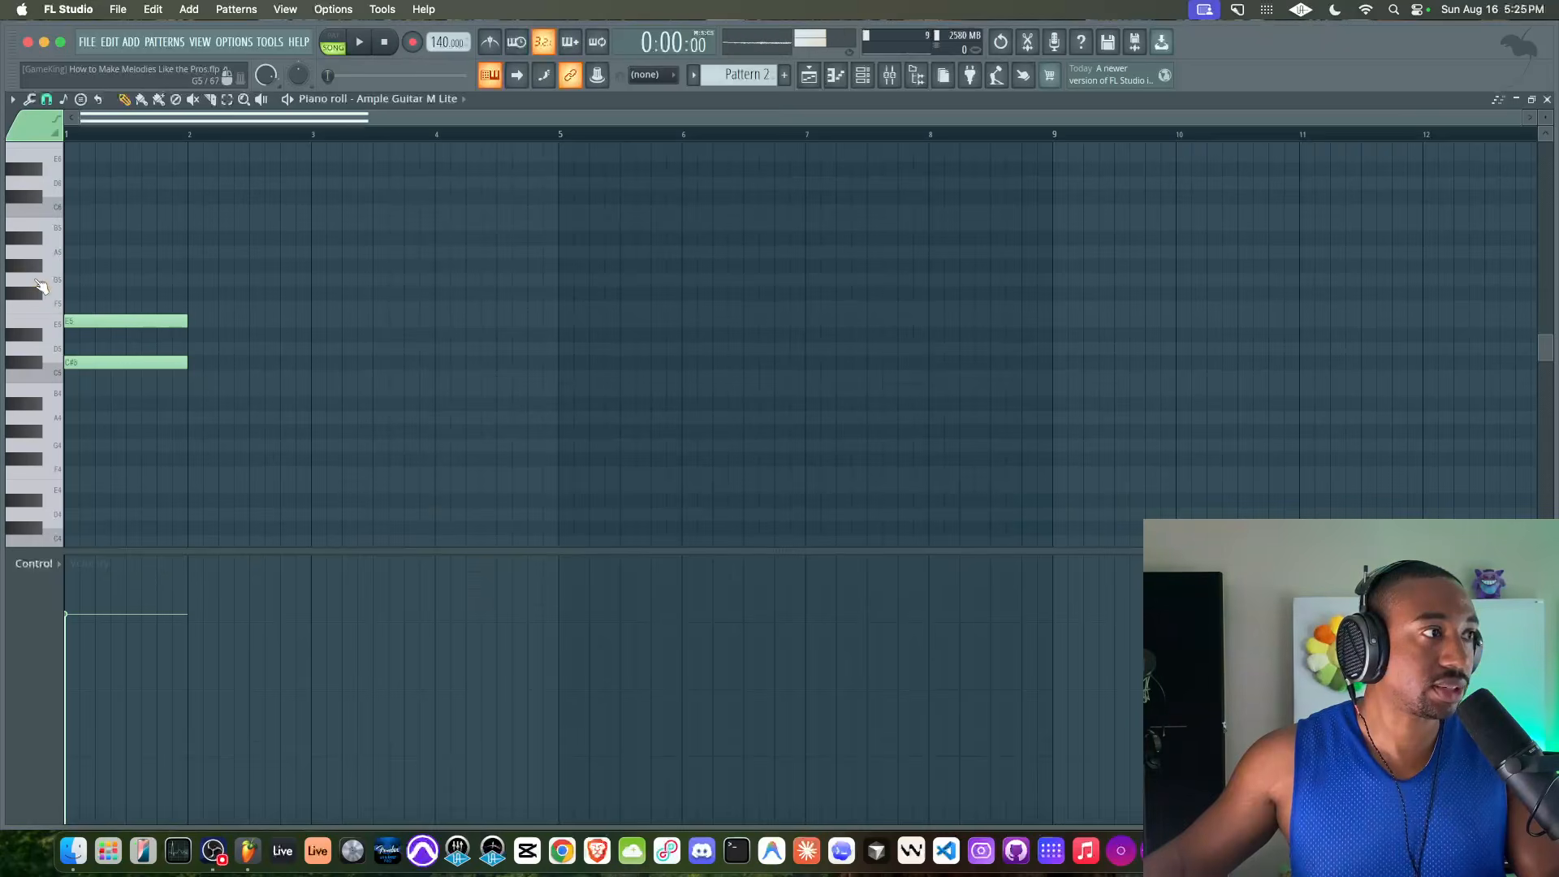
left_click(71, 265)
Switch playback to pattern mode and listen to the stacked C#5, E5 and G#5 chord
left_click_drag(68, 246, 139, 410)
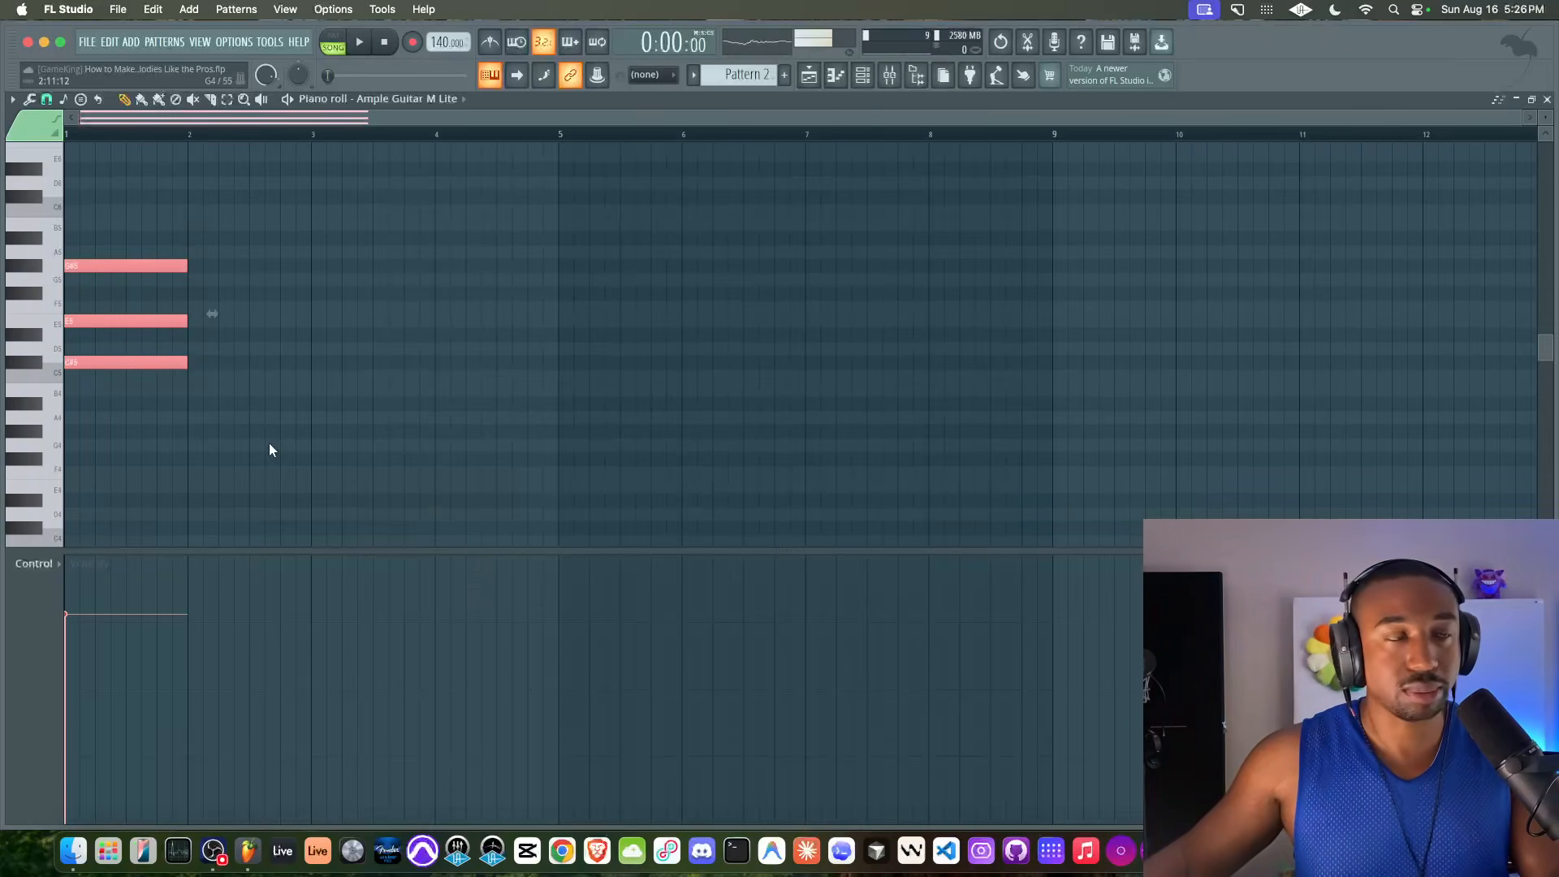
scroll(270, 442, "right", 1)
left_click(335, 42)
key("space")
scroll(314, 281, "left", 1)
scroll(271, 315, "up", 3)
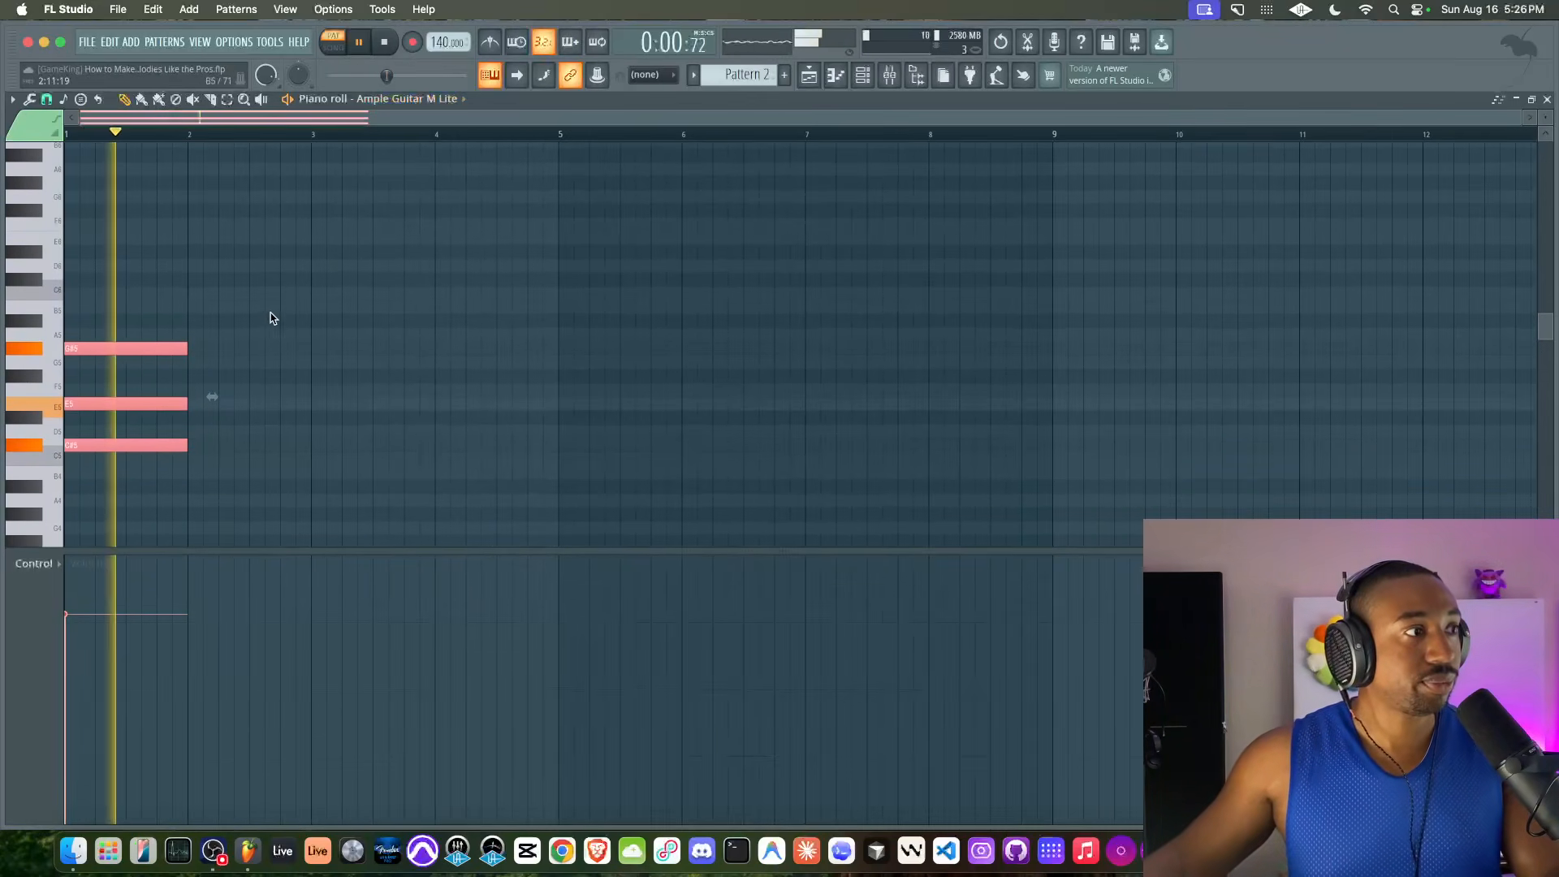
key("space")
left_click(269, 319)
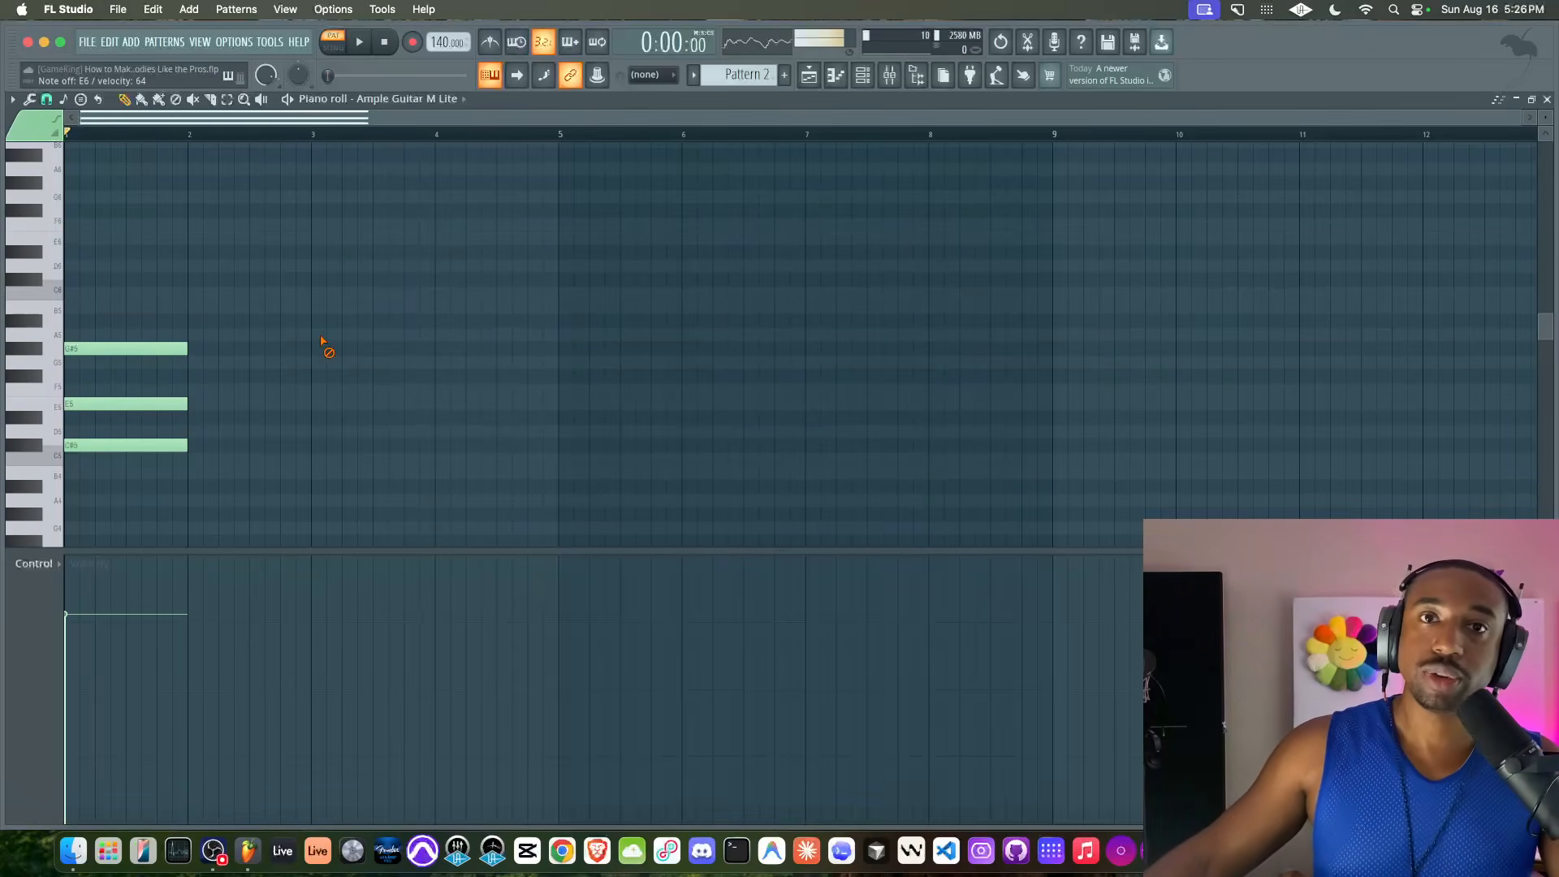
left_click_drag(144, 385, 145, 447)
right_click(271, 487)
key("space")
key("space")
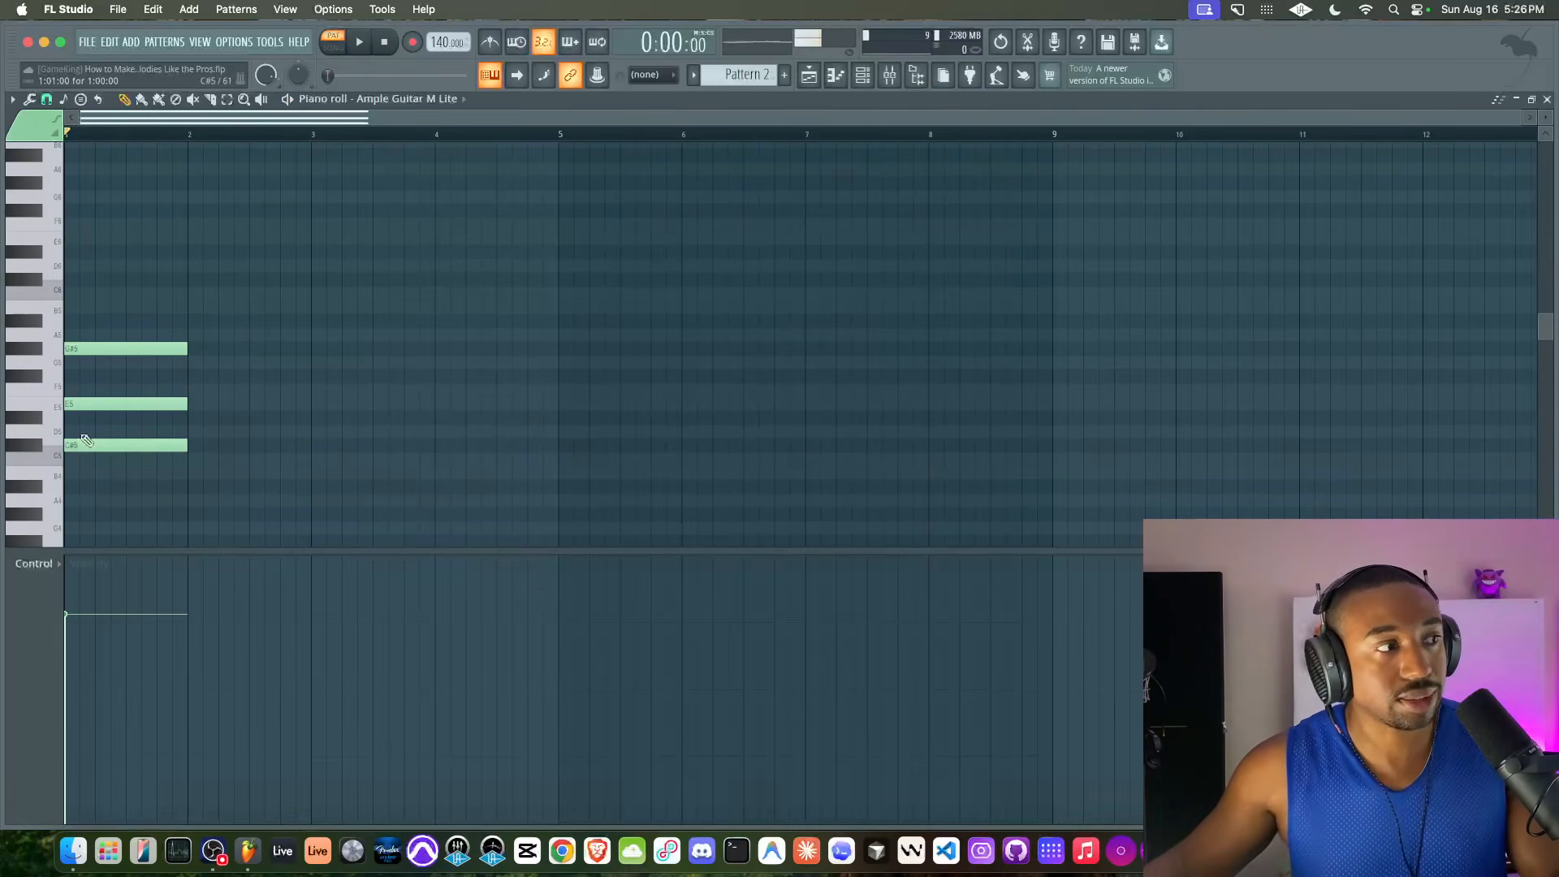
Stagger the chord so E5 starts one eighth note and C#5 two eighth notes after G#5, and play it back
left_click_drag(81, 402, 139, 439)
left_click_drag(112, 287, 110, 442)
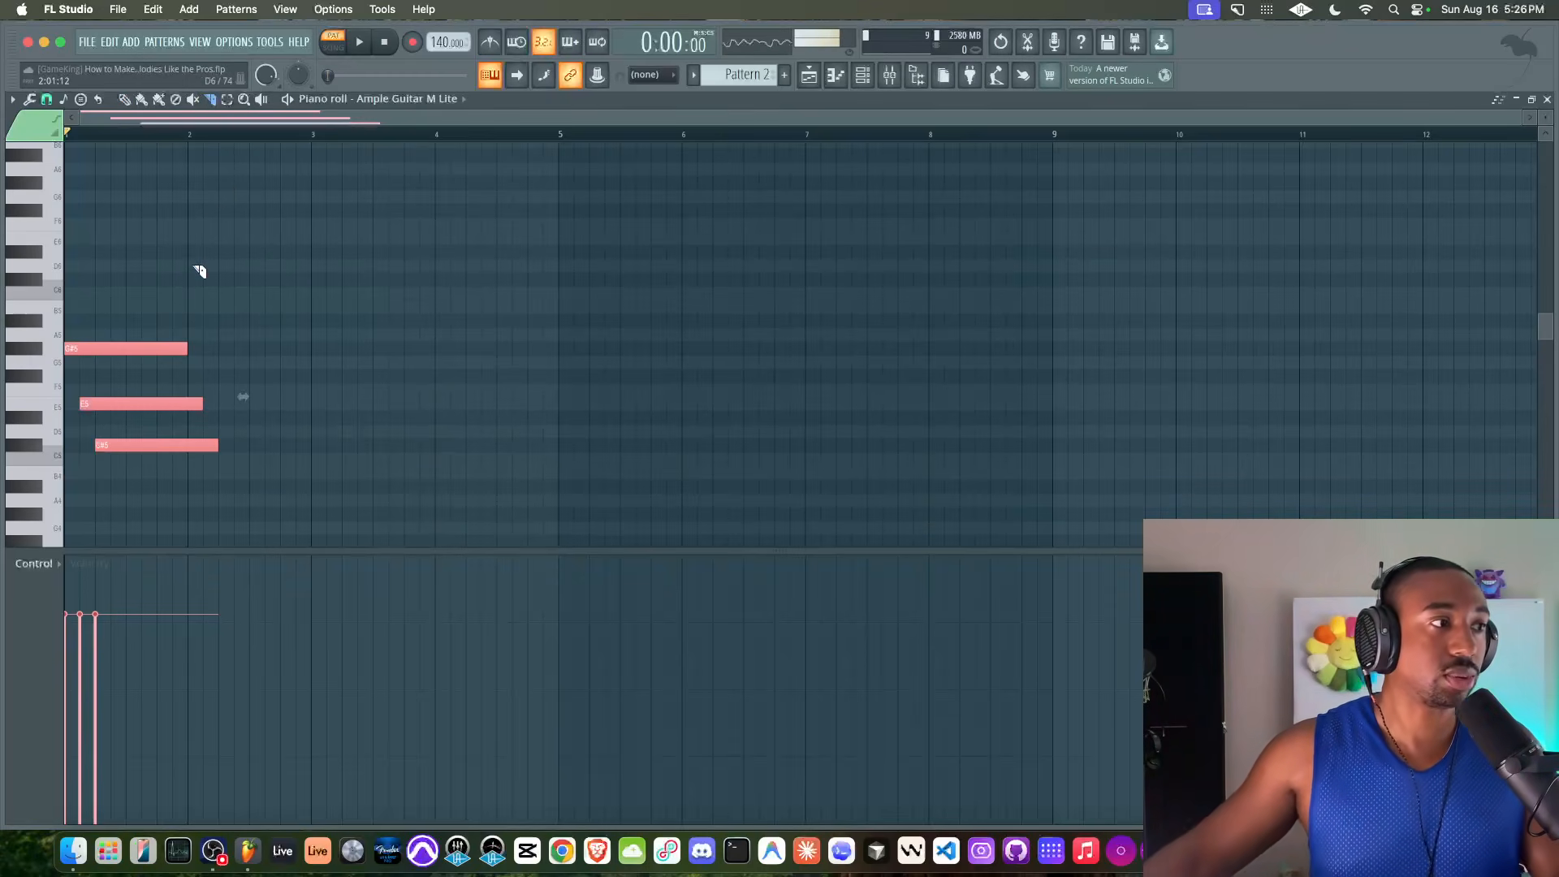
key("super+d")
left_click(123, 101)
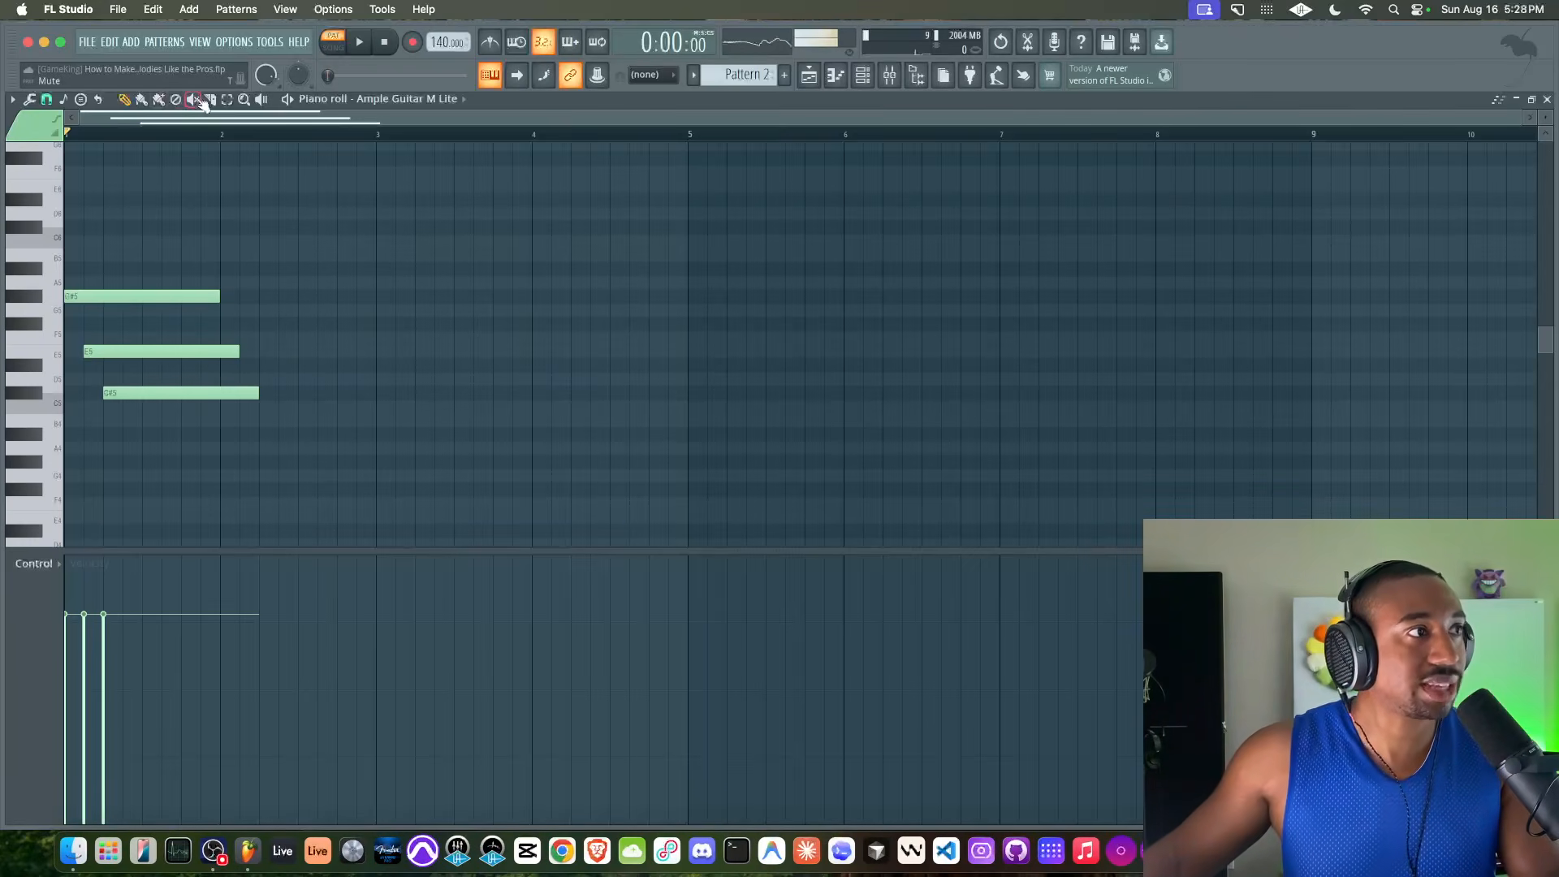
key("space")
Slice all three staggered notes three eighth notes into bar 1 and delete the pieces after the cut
key("space")
left_click_drag(124, 260, 145, 209)
key("space")
key("space")
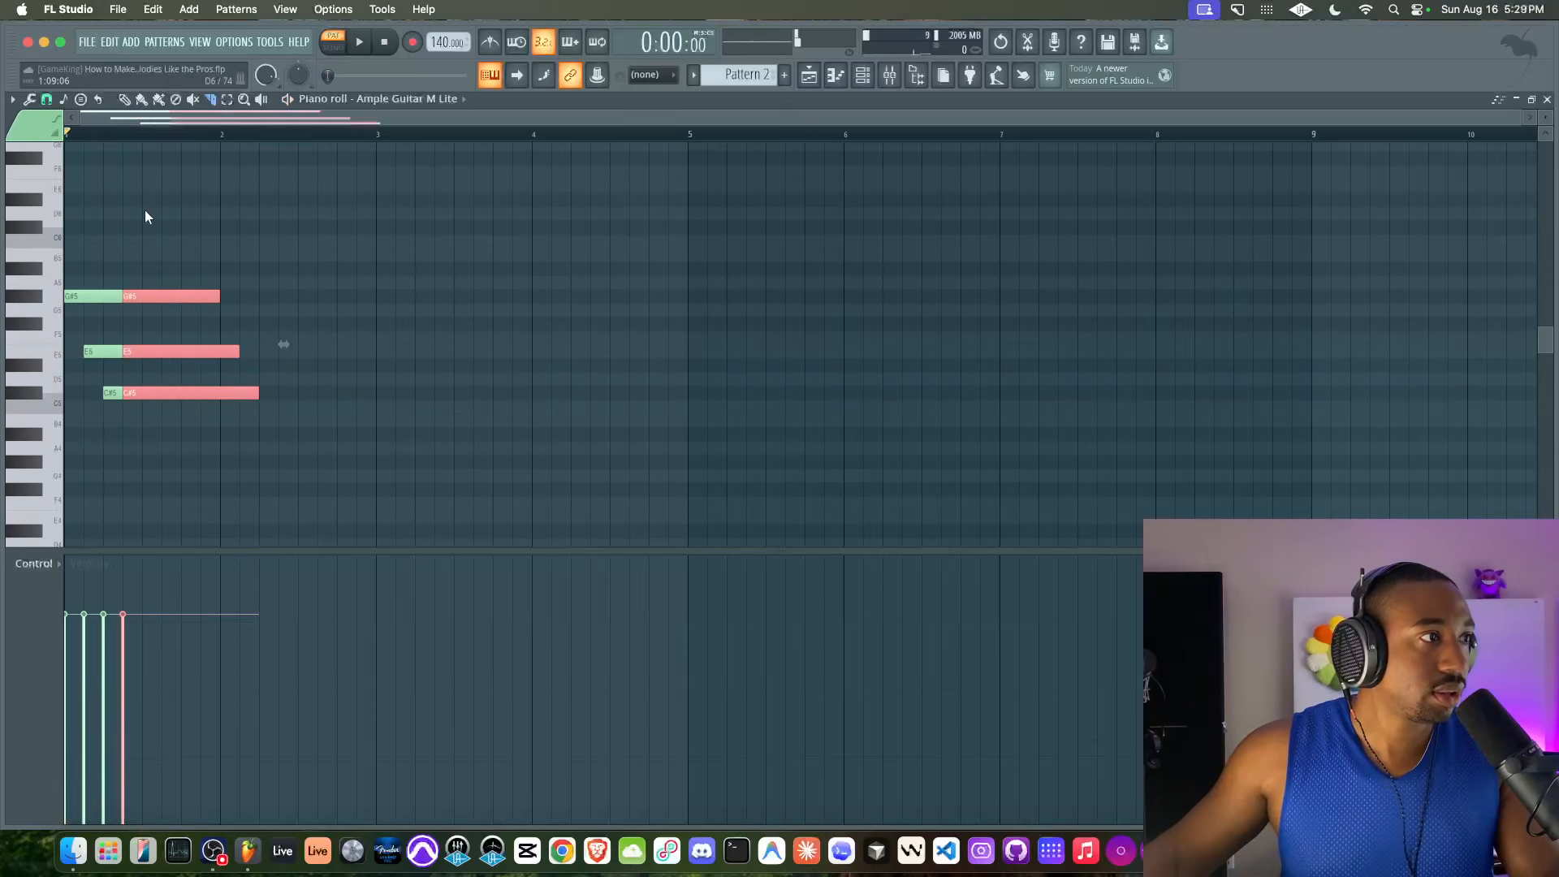
left_click(125, 100)
right_click(156, 351)
right_click(156, 393)
right_click(156, 296)
Duplicate the trimmed three-note arpeggio back to back until it occurs five times, auditioning it along the way
left_click_drag(152, 278, 71, 430, "super")
key("super+b")
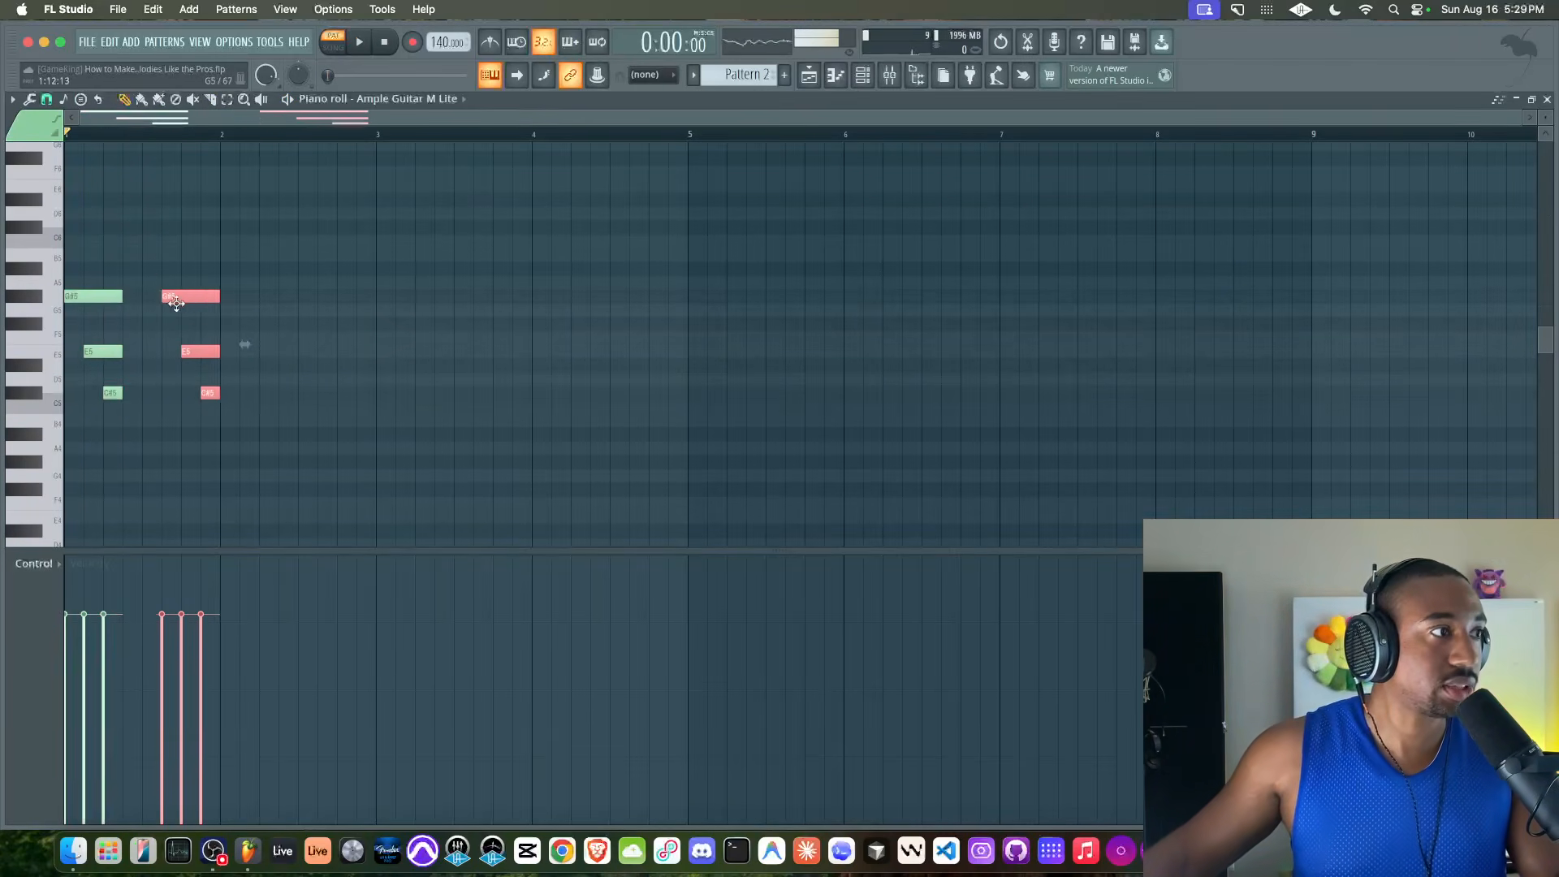
key("space")
key("space")
key("super+b")
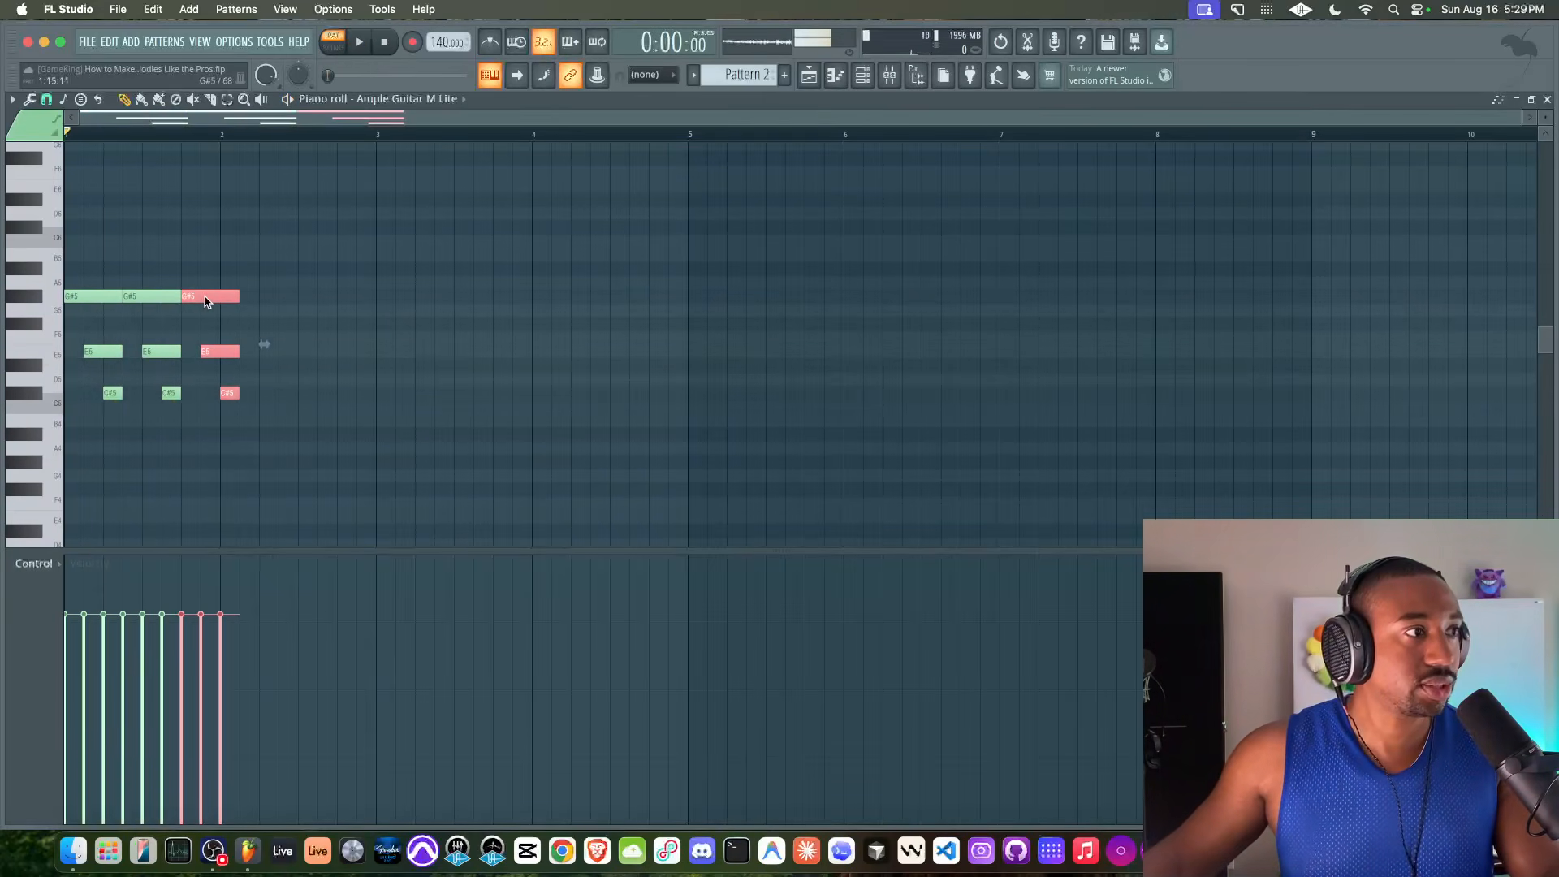
key("space")
key("super+b")
key("super+b")
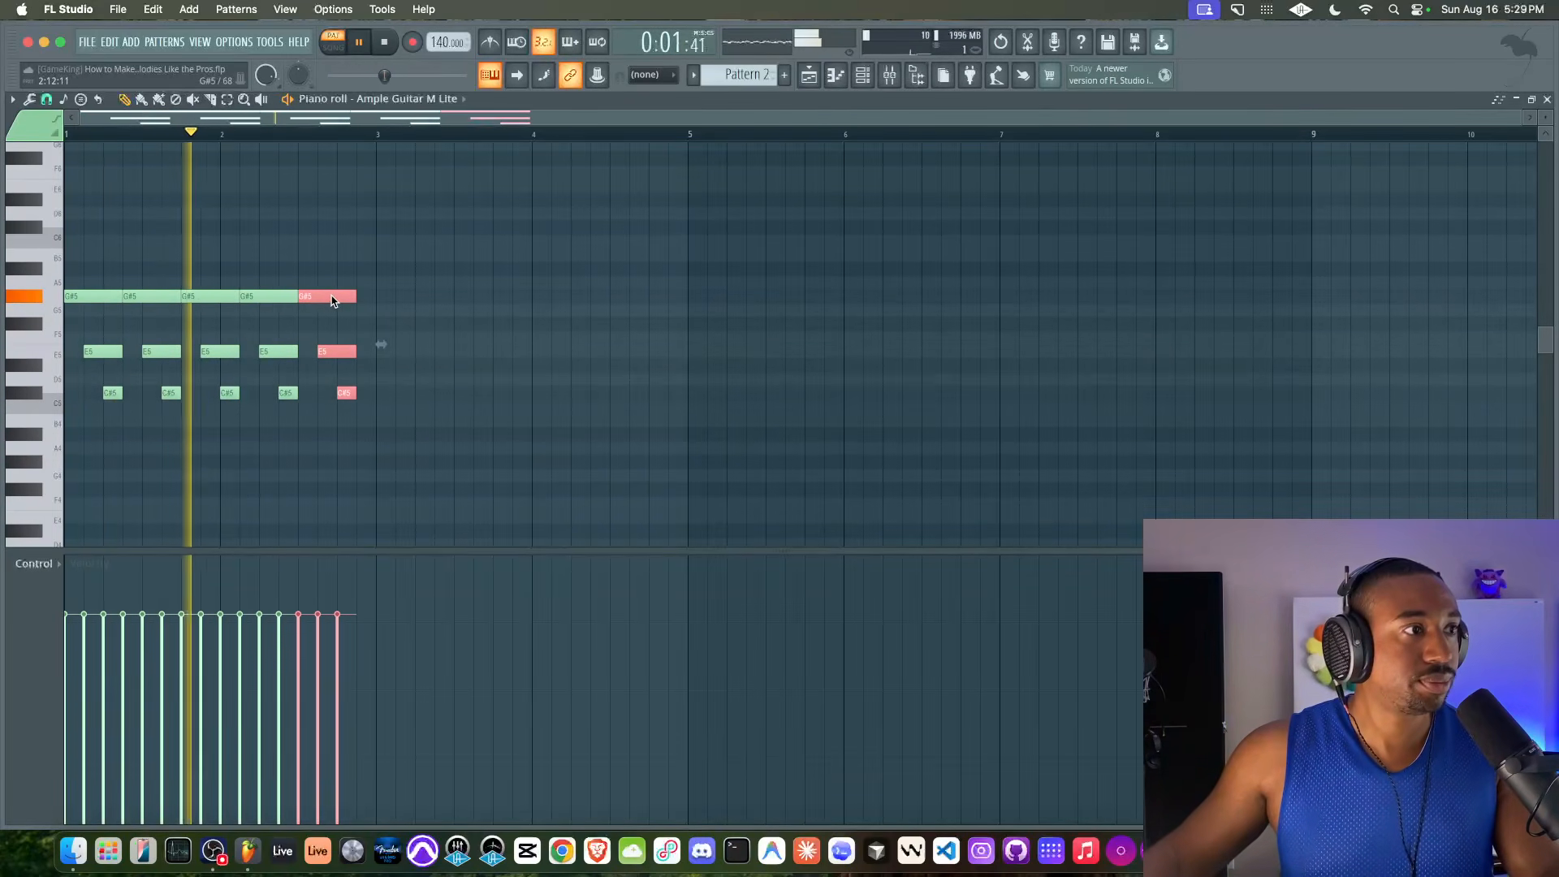
Extend the last arpeggio group's notes to the end of bar 2 and play back the two-bar phrase
left_click_drag(355, 297, 376, 298)
key("space")
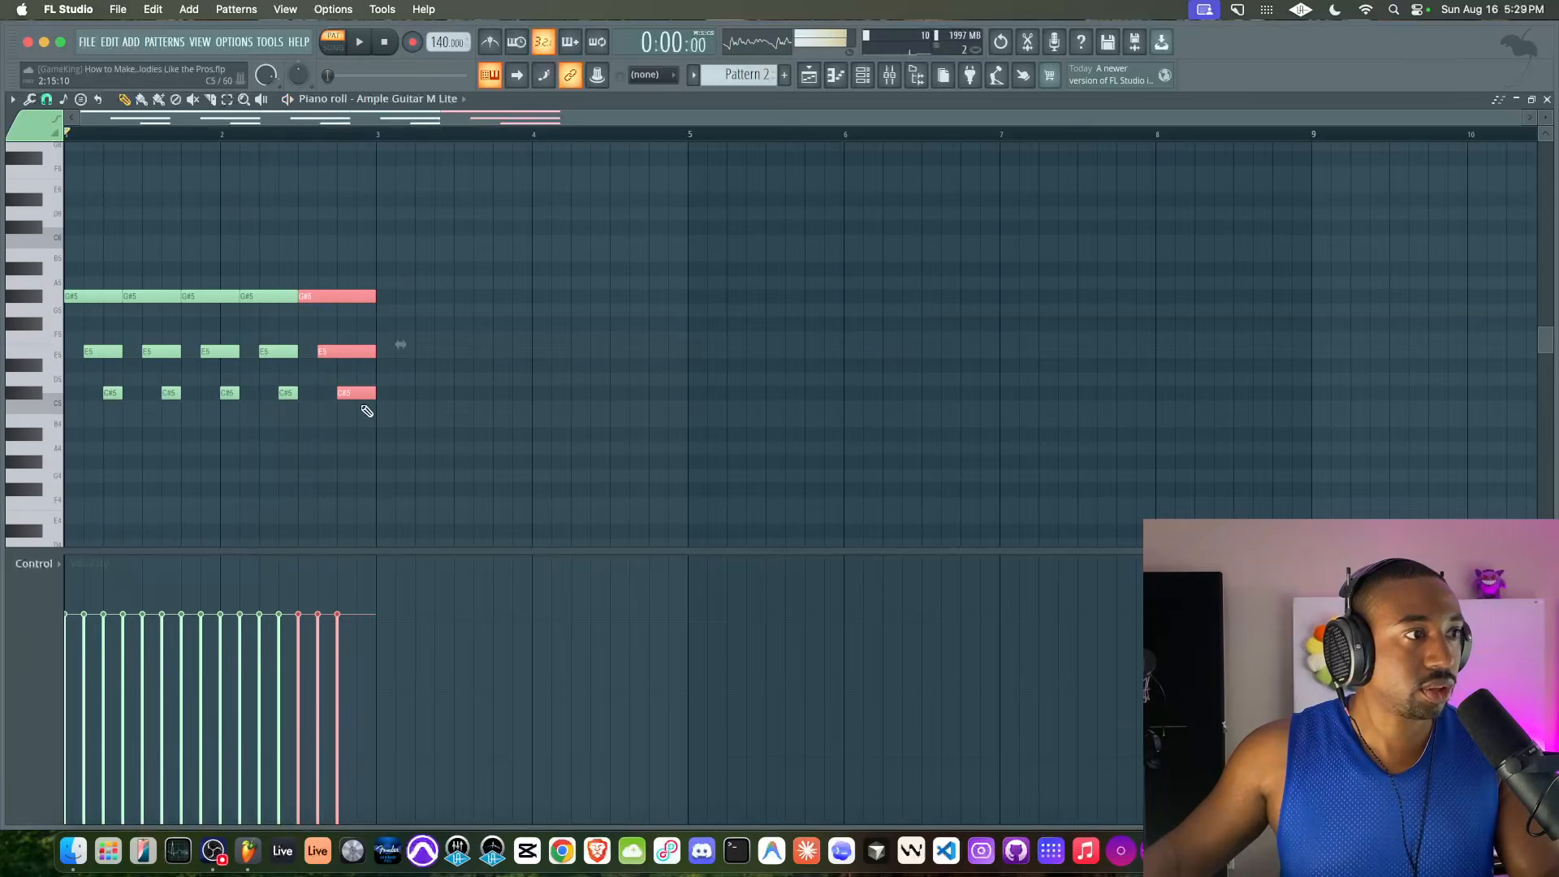
key("super+d")
key("space")
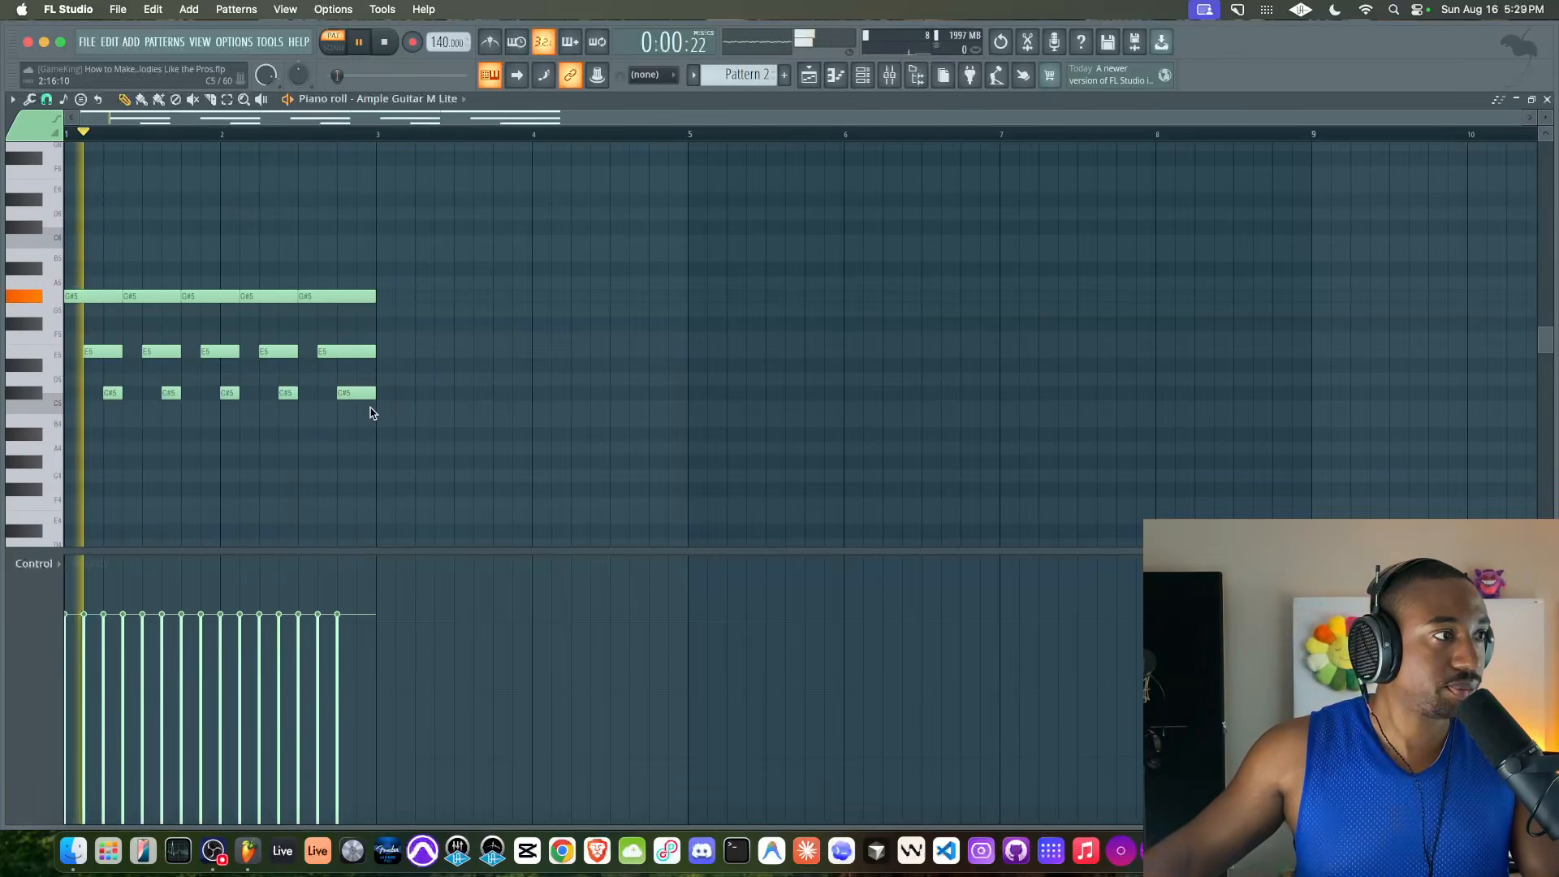
key("space")
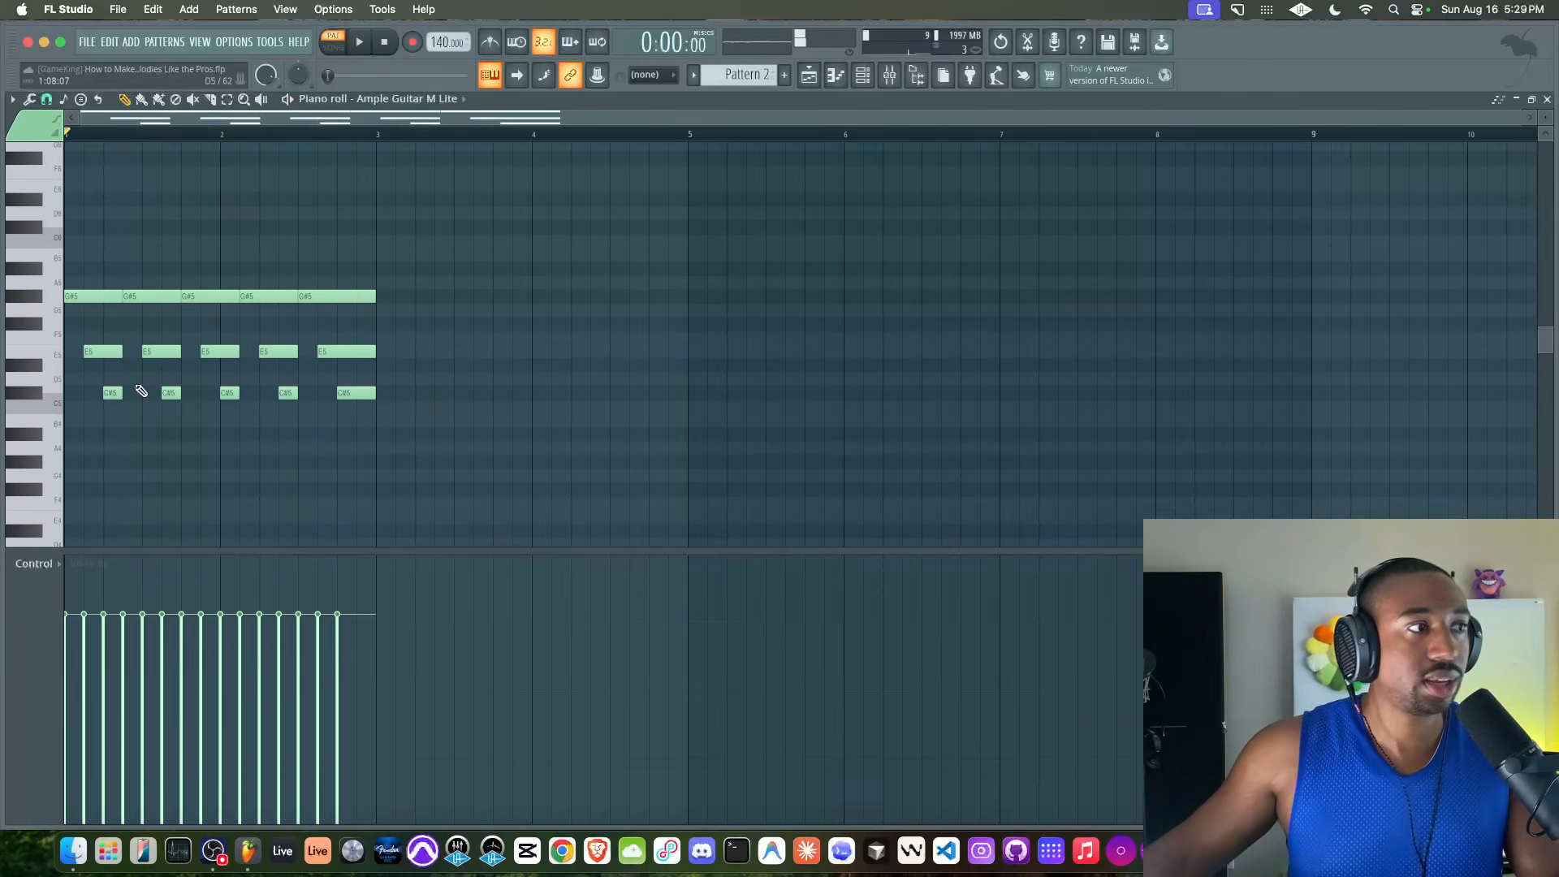
Open the Ample Guitar M Lite instrument window from the channel rack
left_click(862, 79)
left_click(264, 234)
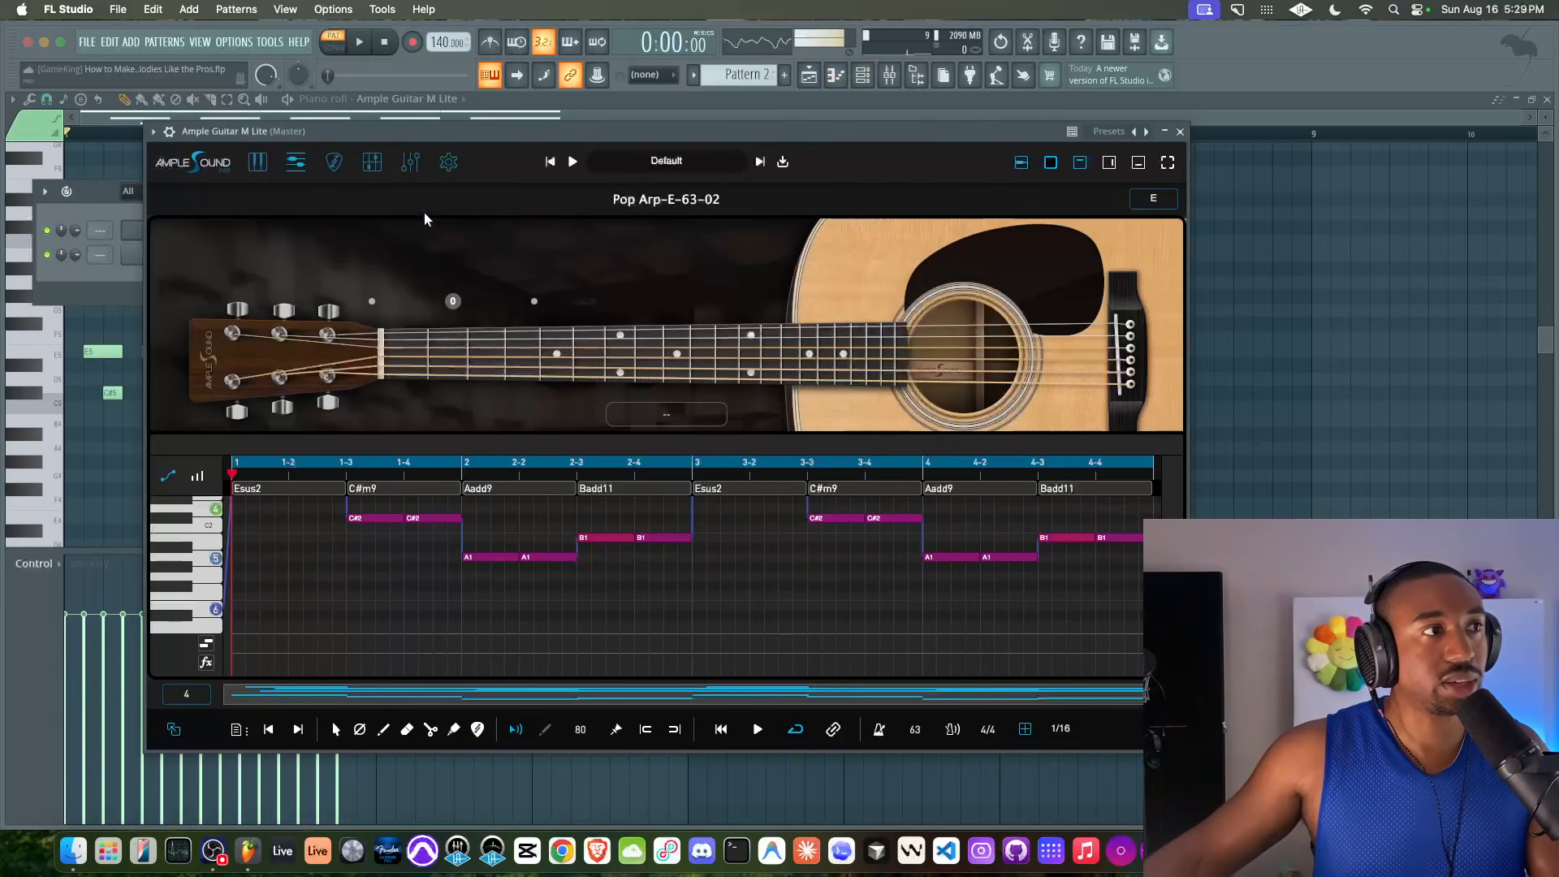
Switch off the guitar instrument's reverb and delay effects, then close the instrument window
left_click(410, 163)
left_click(171, 600)
left_click(229, 552)
left_click(171, 556)
left_click(227, 555)
left_click(171, 510)
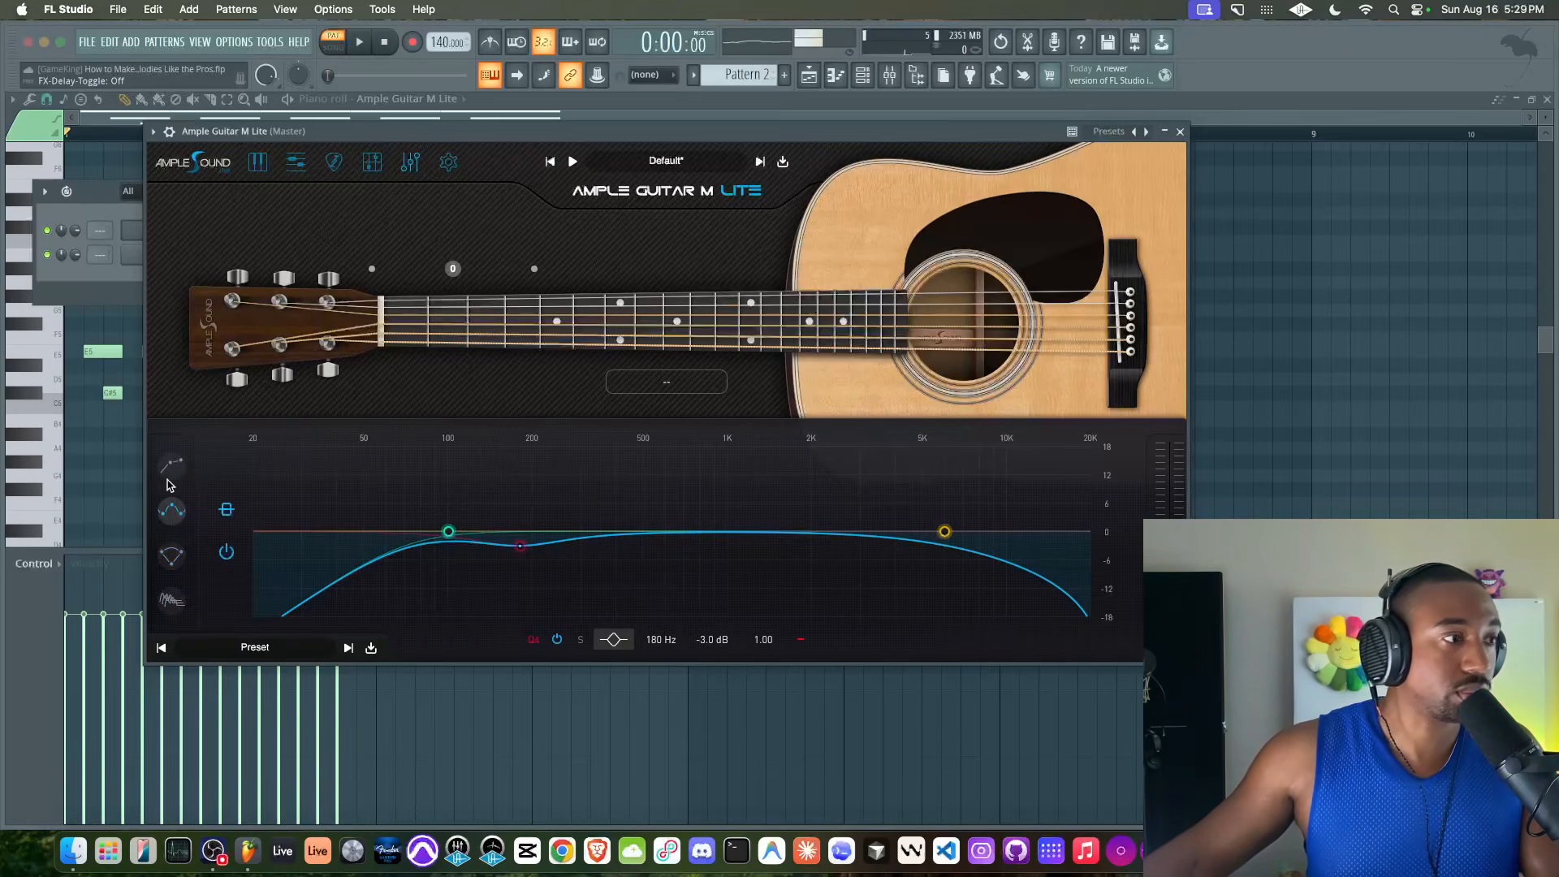
left_click(1179, 133)
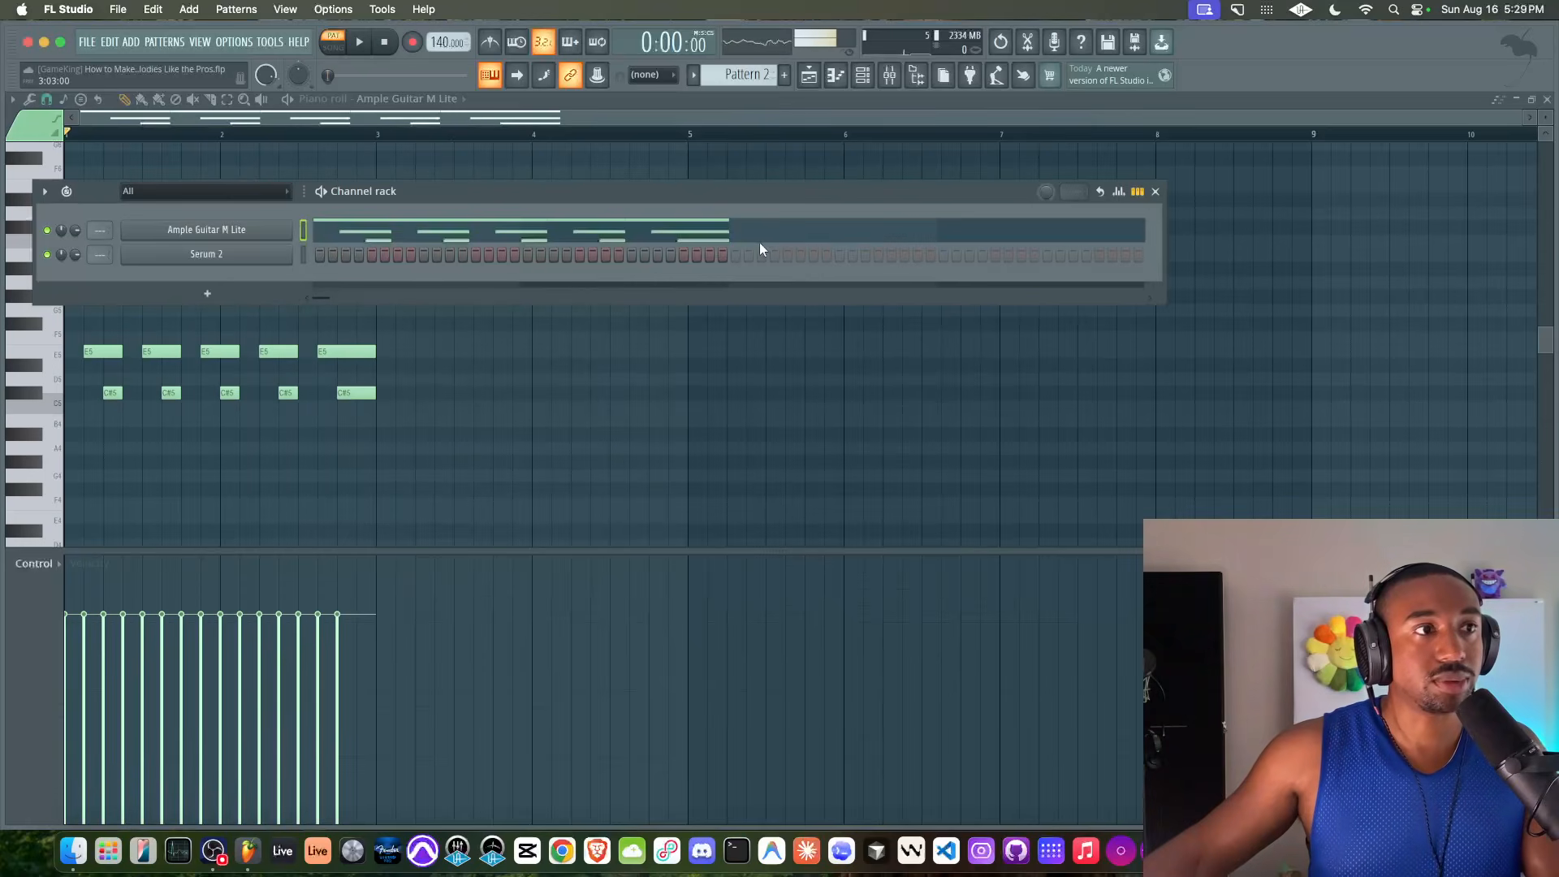
Lengthen the C#5 notes and the E5 notes with the articulator so each one reaches the next note in its row
left_click(564, 338, "super")
left_click_drag(397, 425, 101, 378)
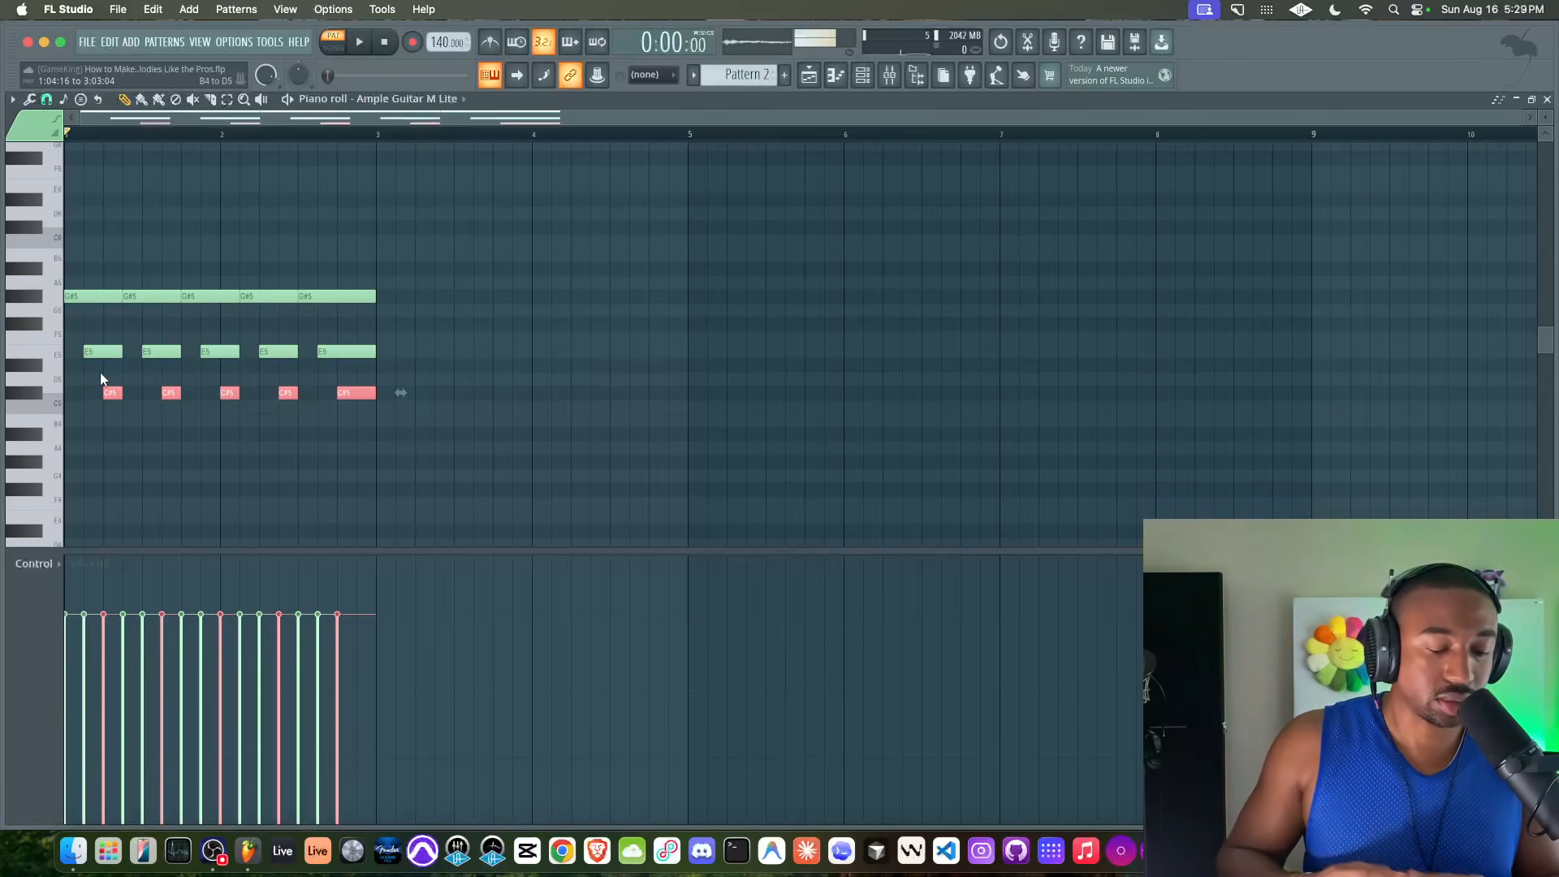
key("alt+l")
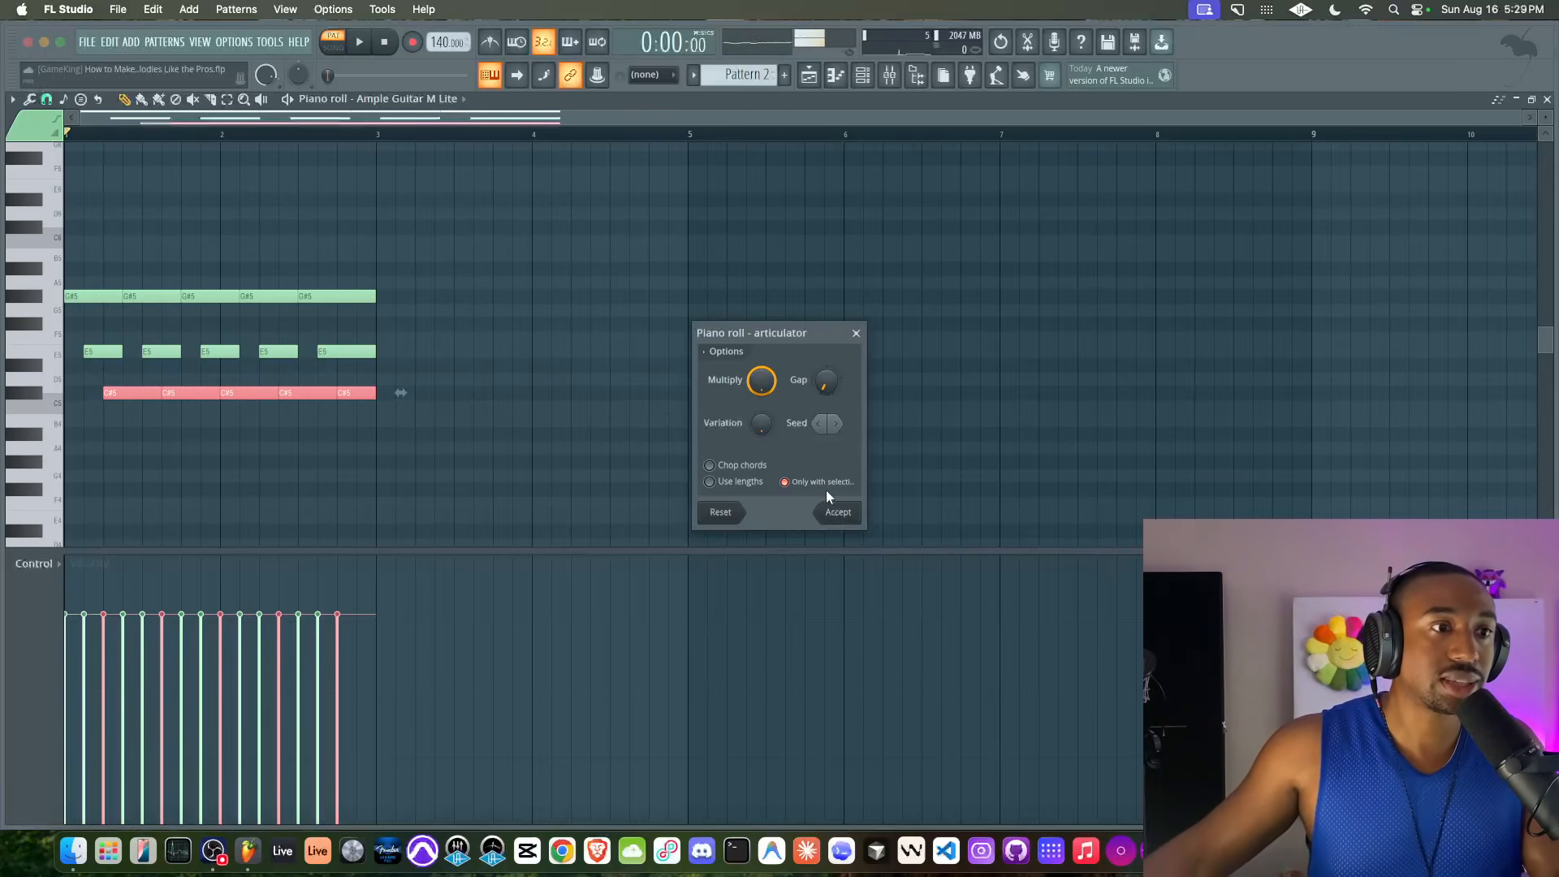
left_click(840, 515)
left_click(46, 353)
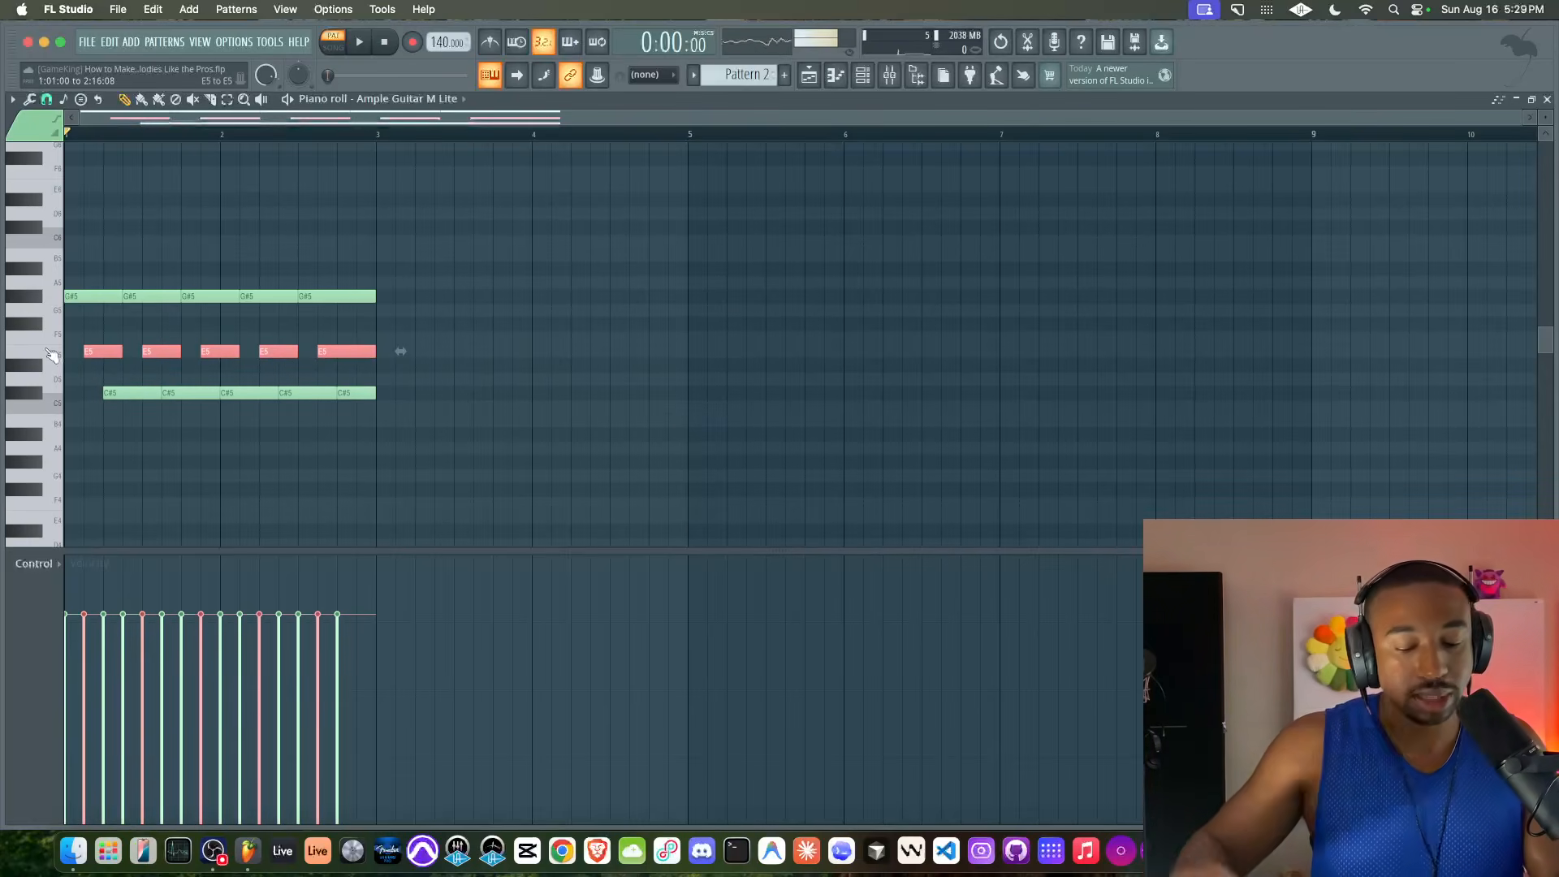
key("alt+l")
left_click(839, 513)
Play back the two-bar arpeggio with its connected notes, then stop playback and clear the note selection
key("space")
left_click_drag(450, 440, 47, 284)
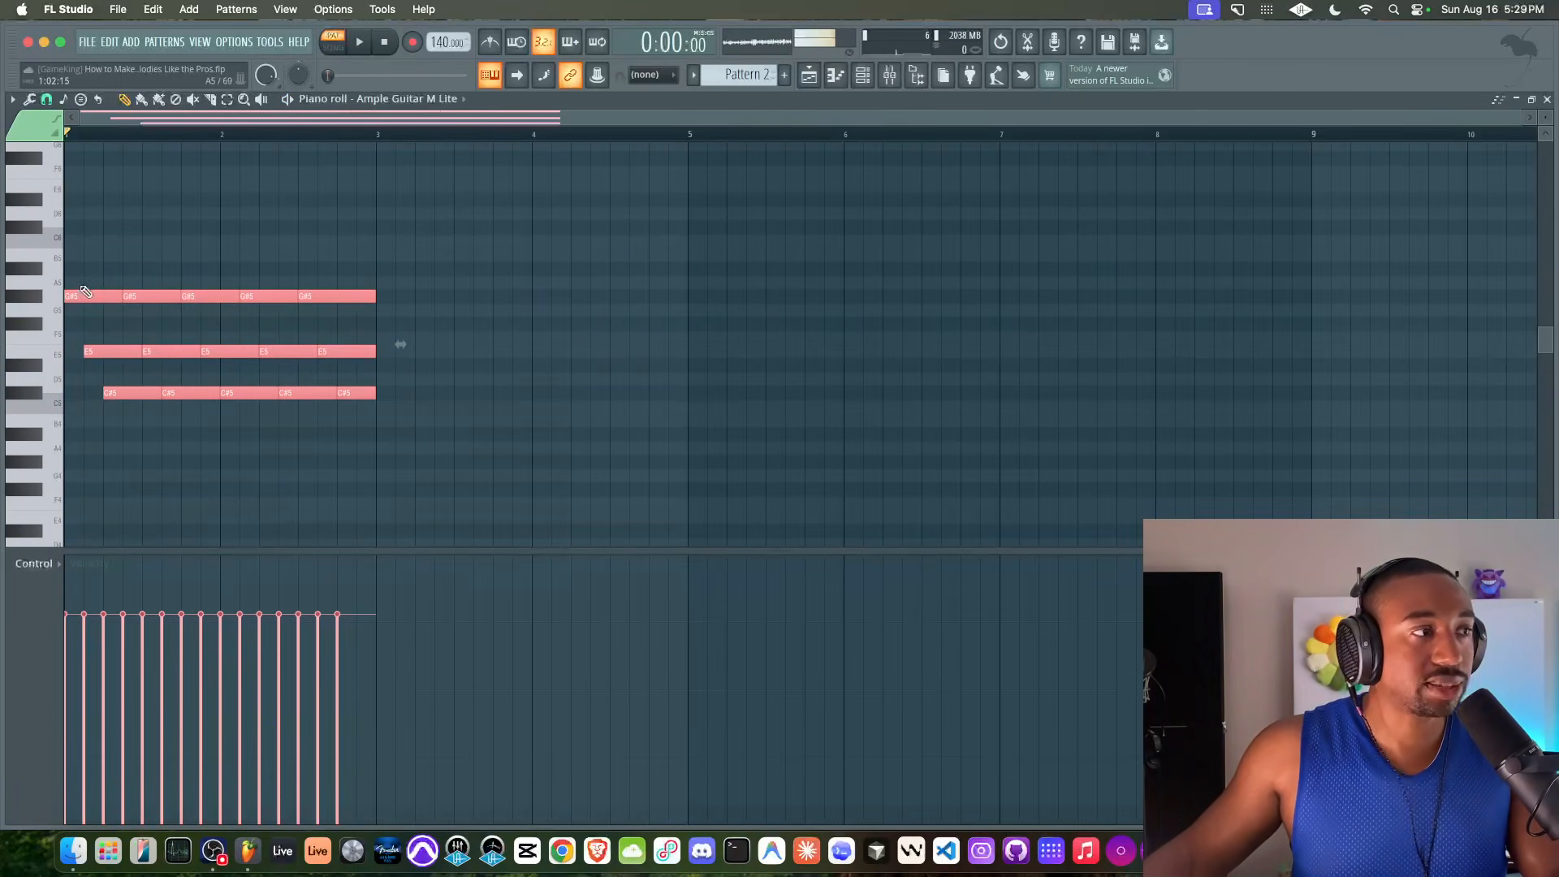
key("space")
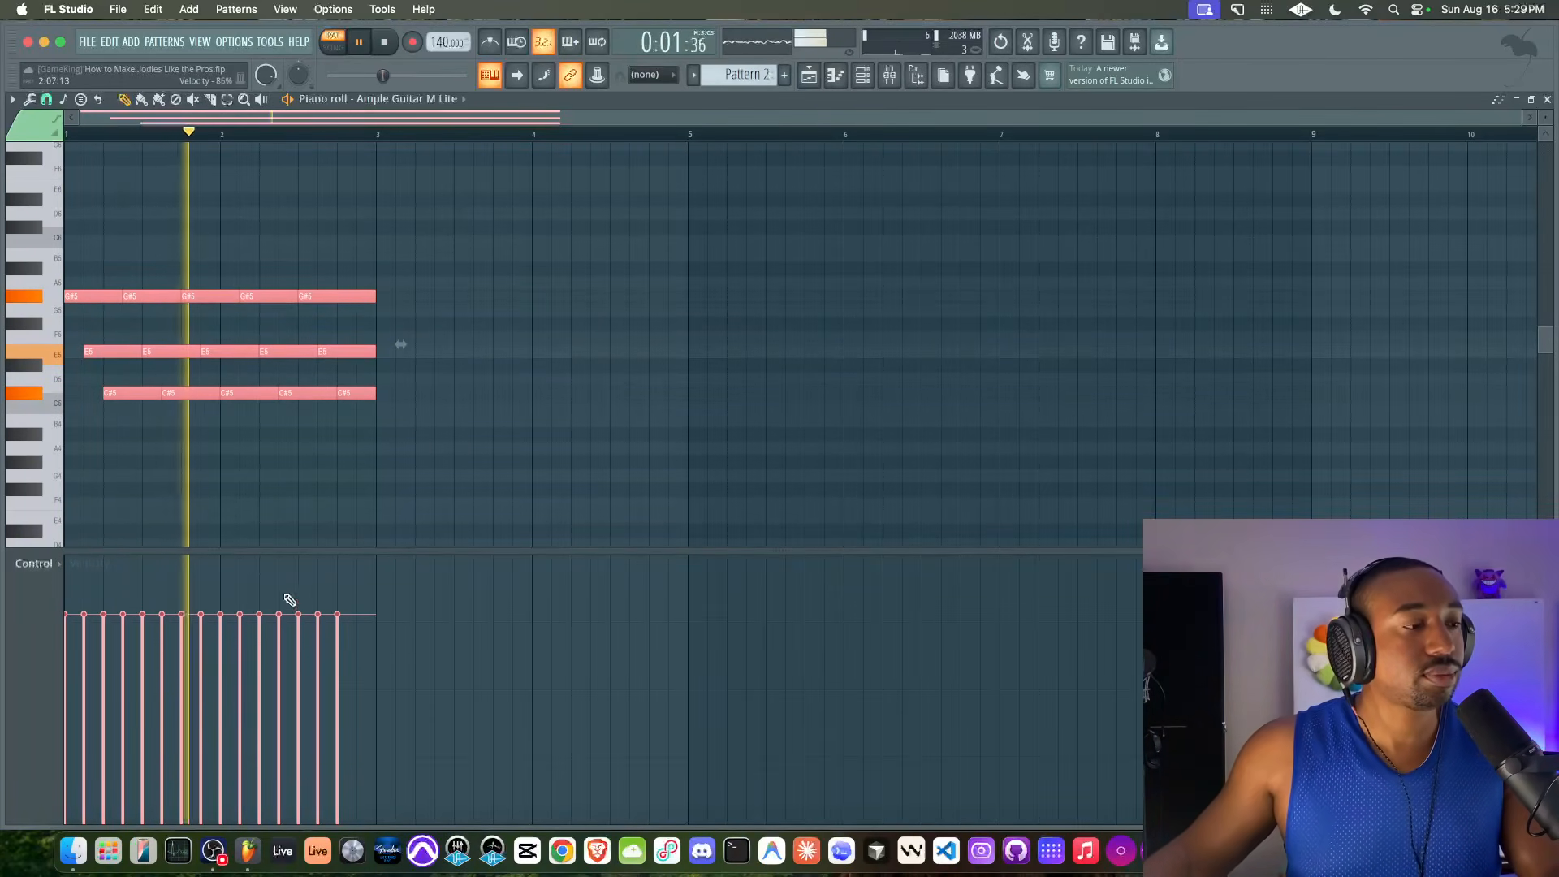
left_click(214, 851)
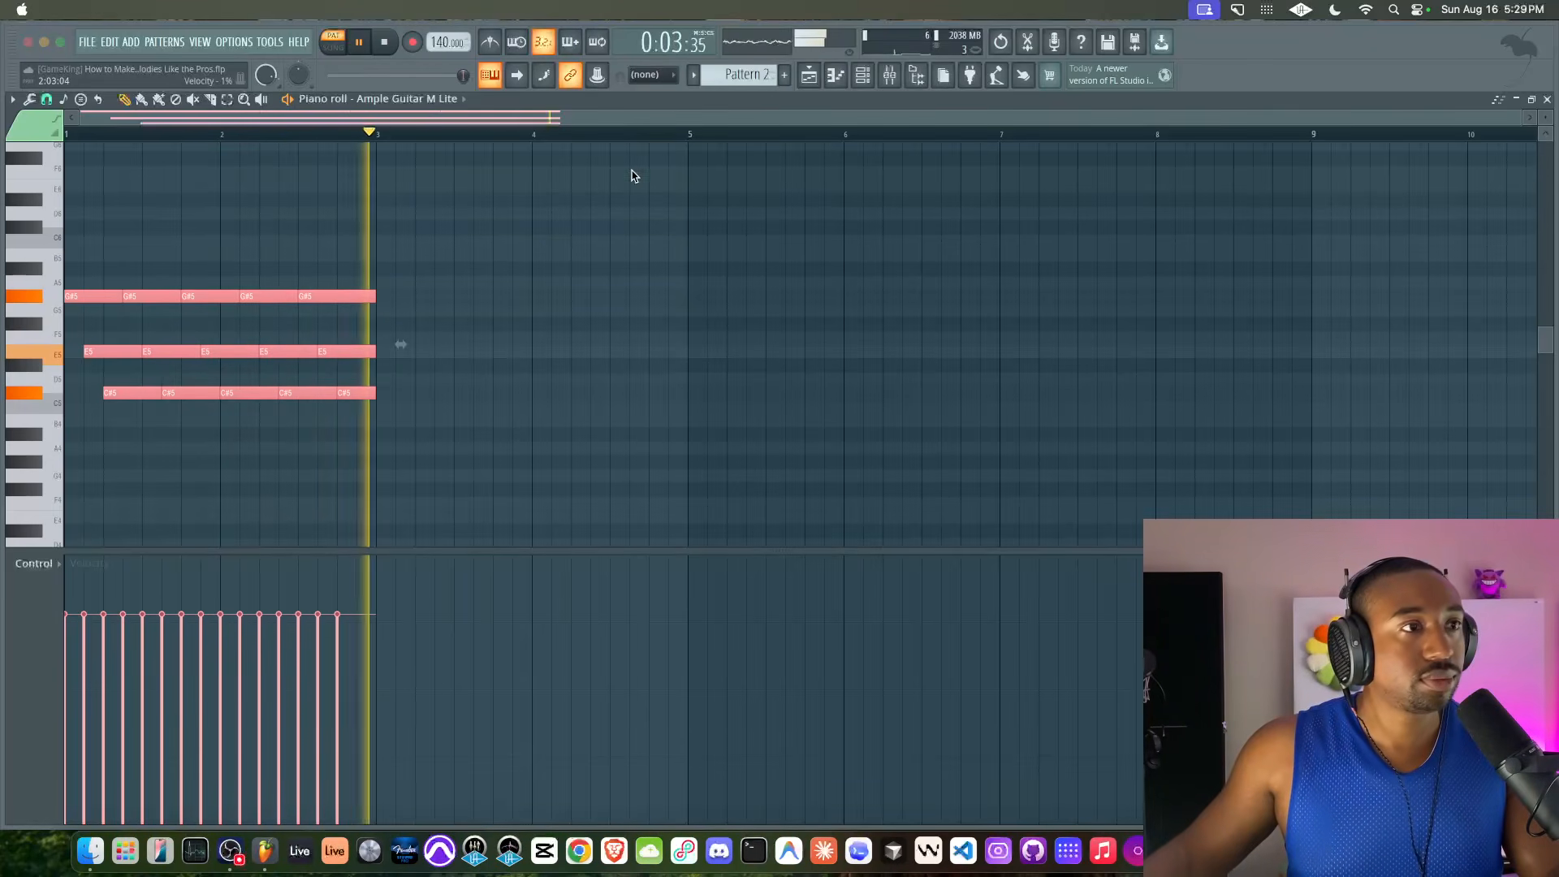
left_click(390, 251)
key("space")
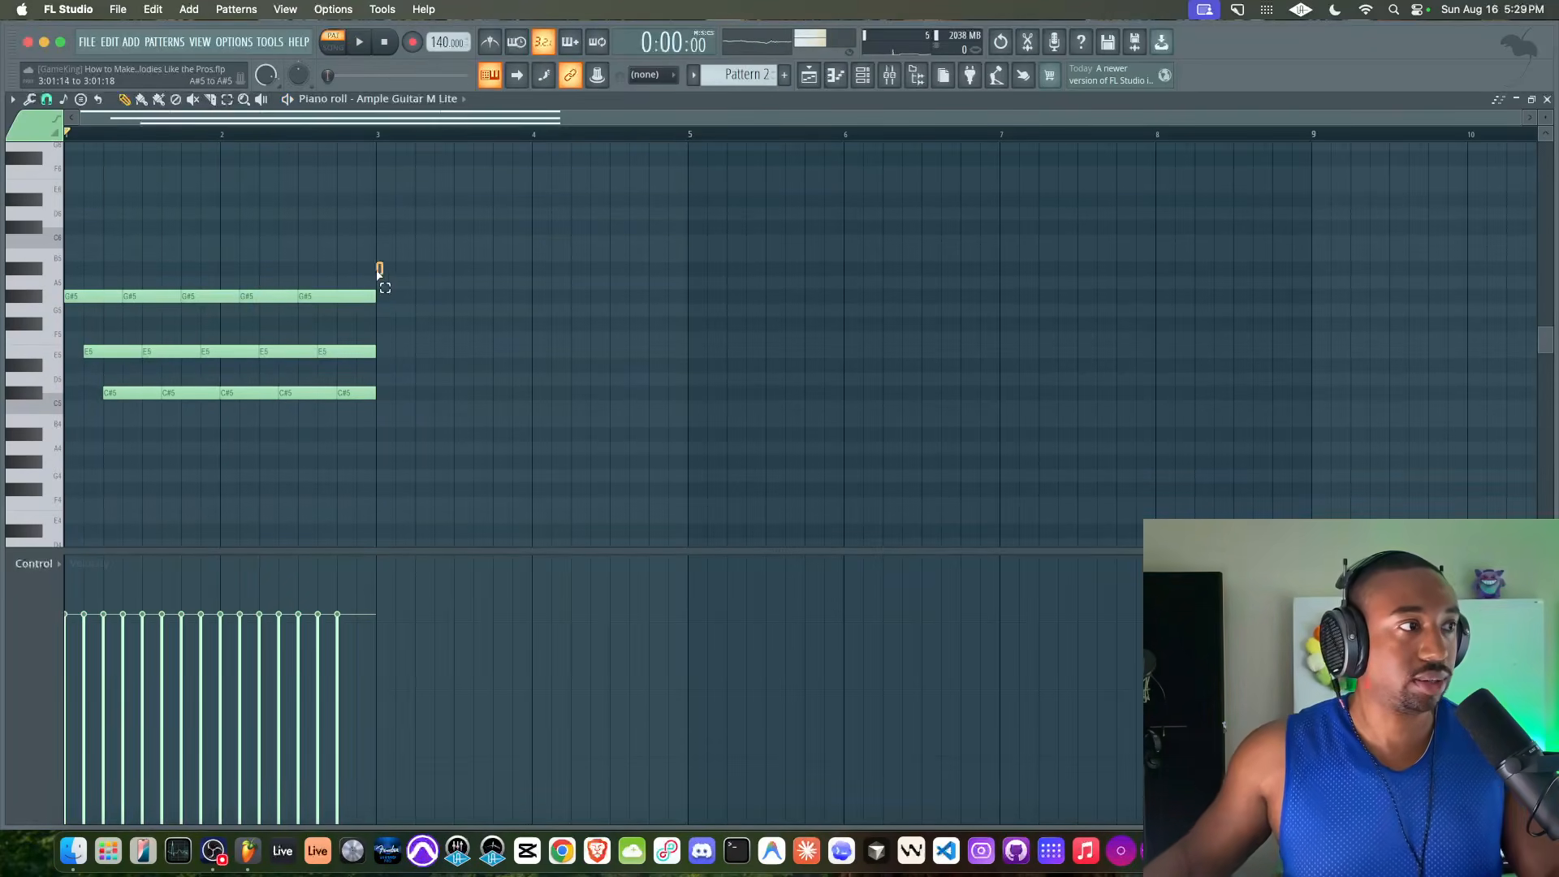
Duplicate the whole two-bar arpeggio into bars 3 and 4, transpose the copy down two semitones, and audition the phrase
left_click_drag(358, 278, 60, 328)
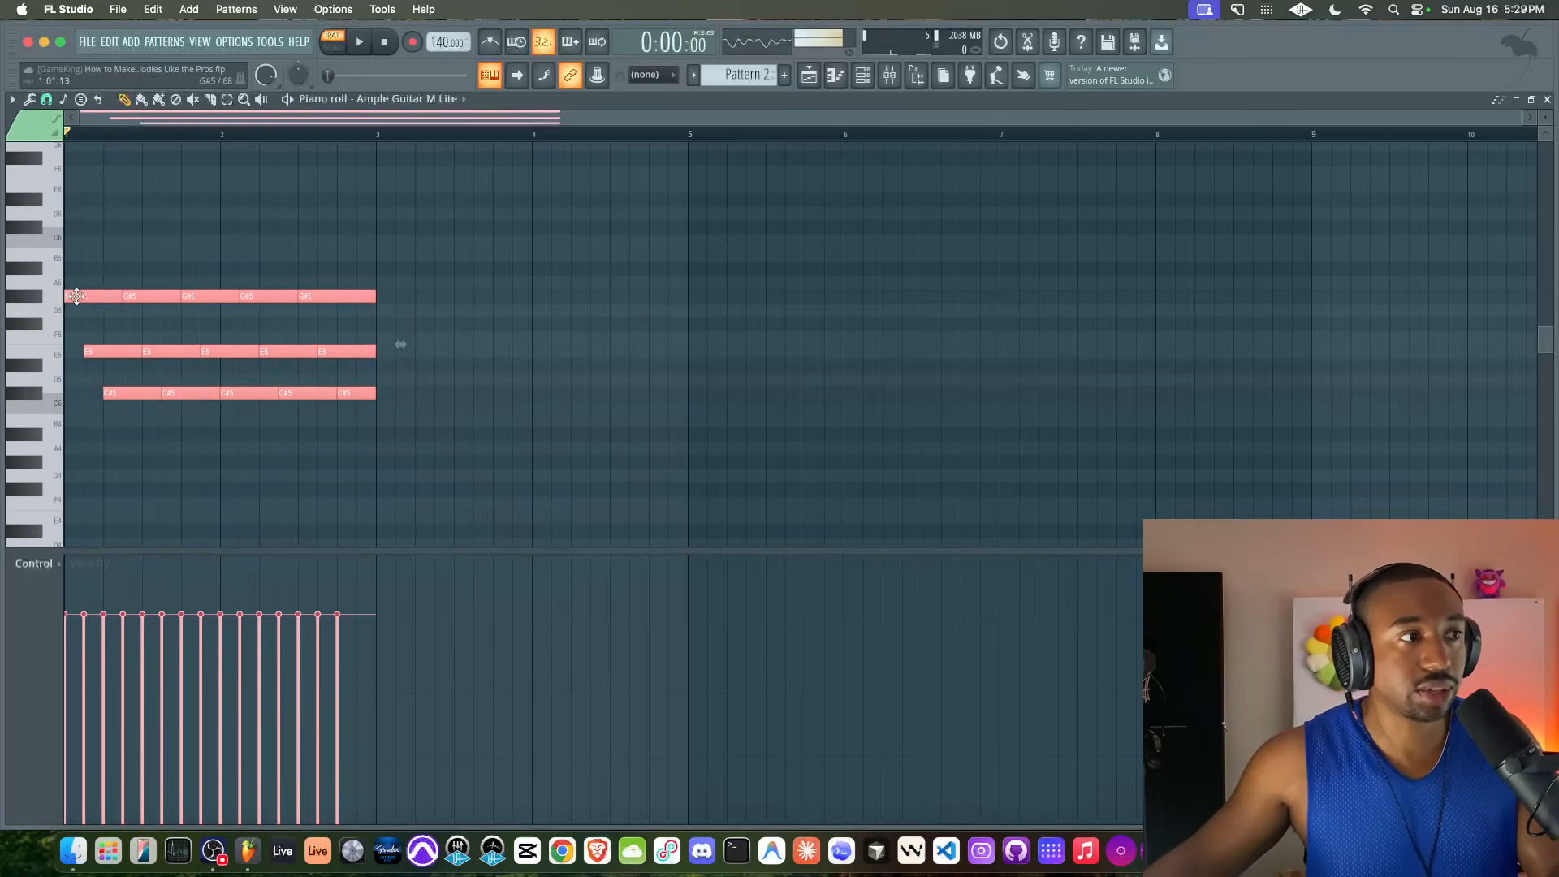
key("ctrl+b")
left_click_drag(394, 297, 375, 327)
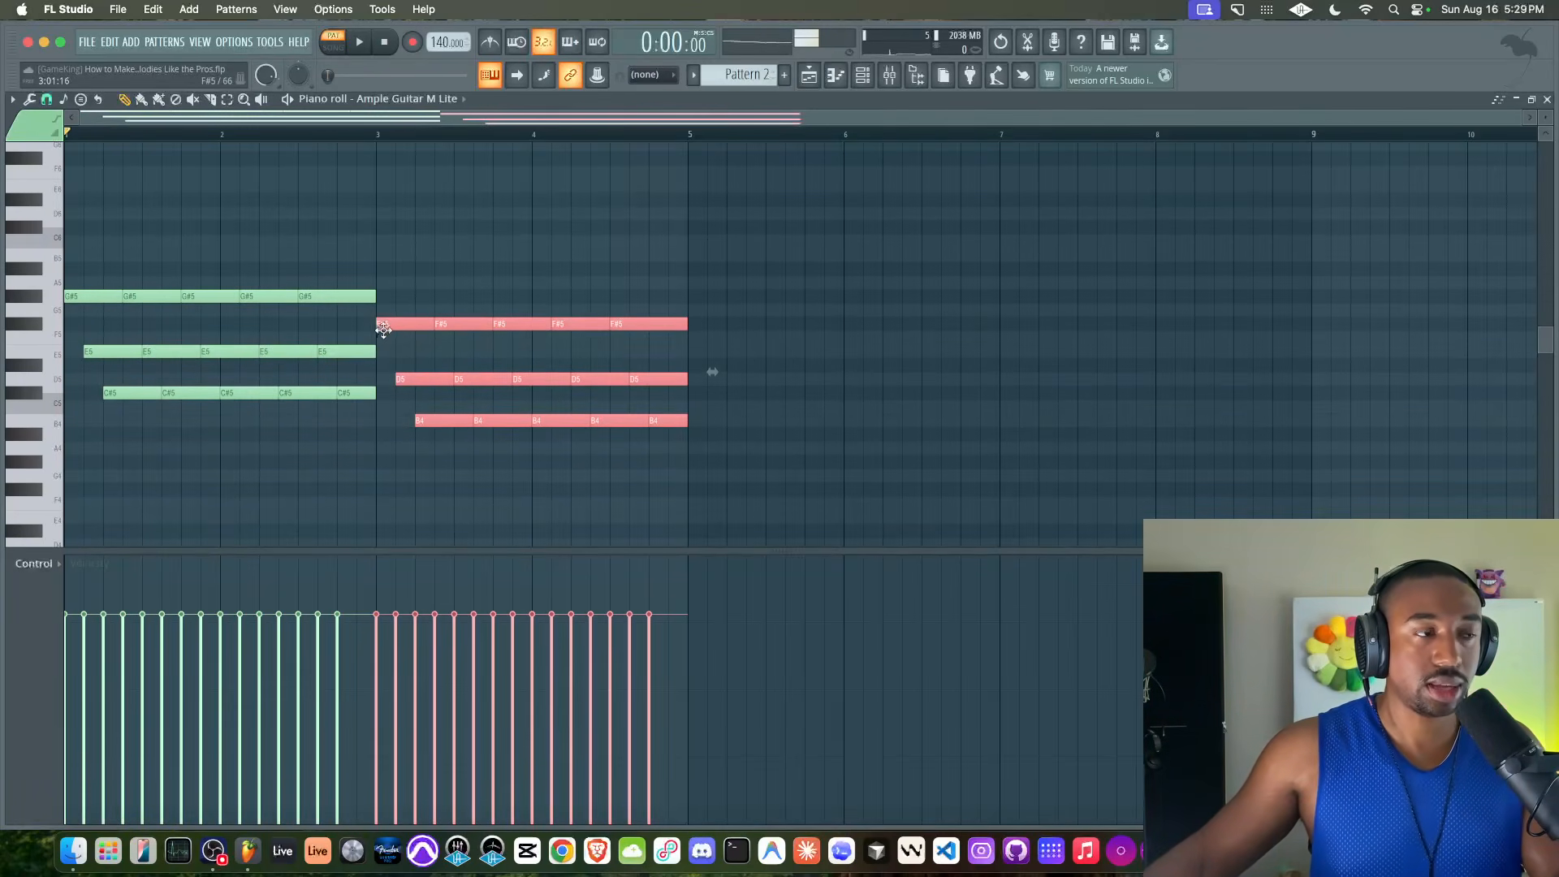
left_click(417, 358)
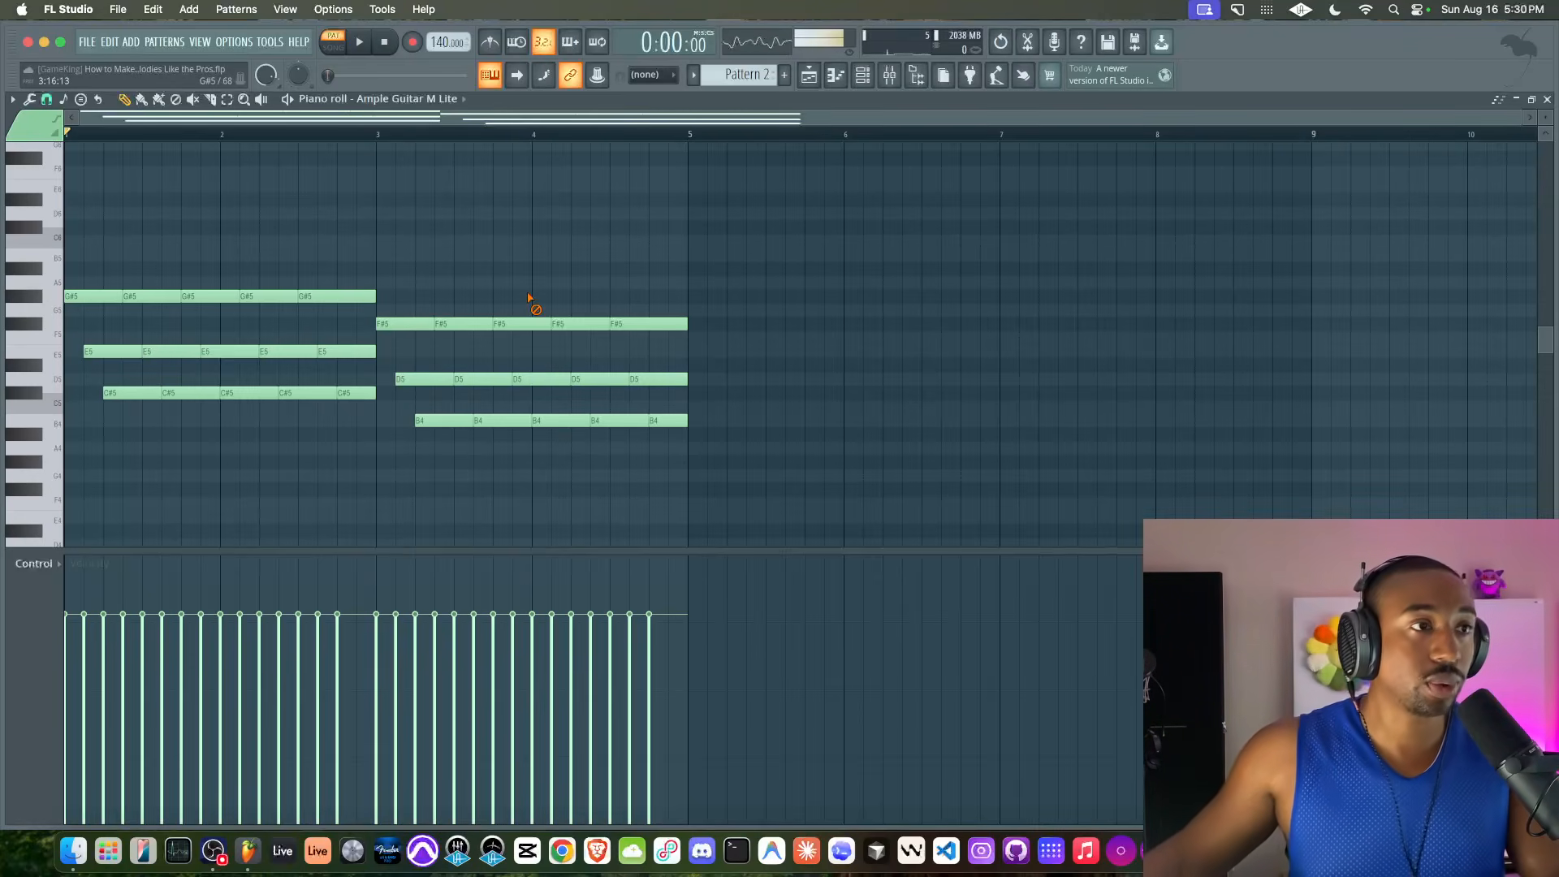
key("space")
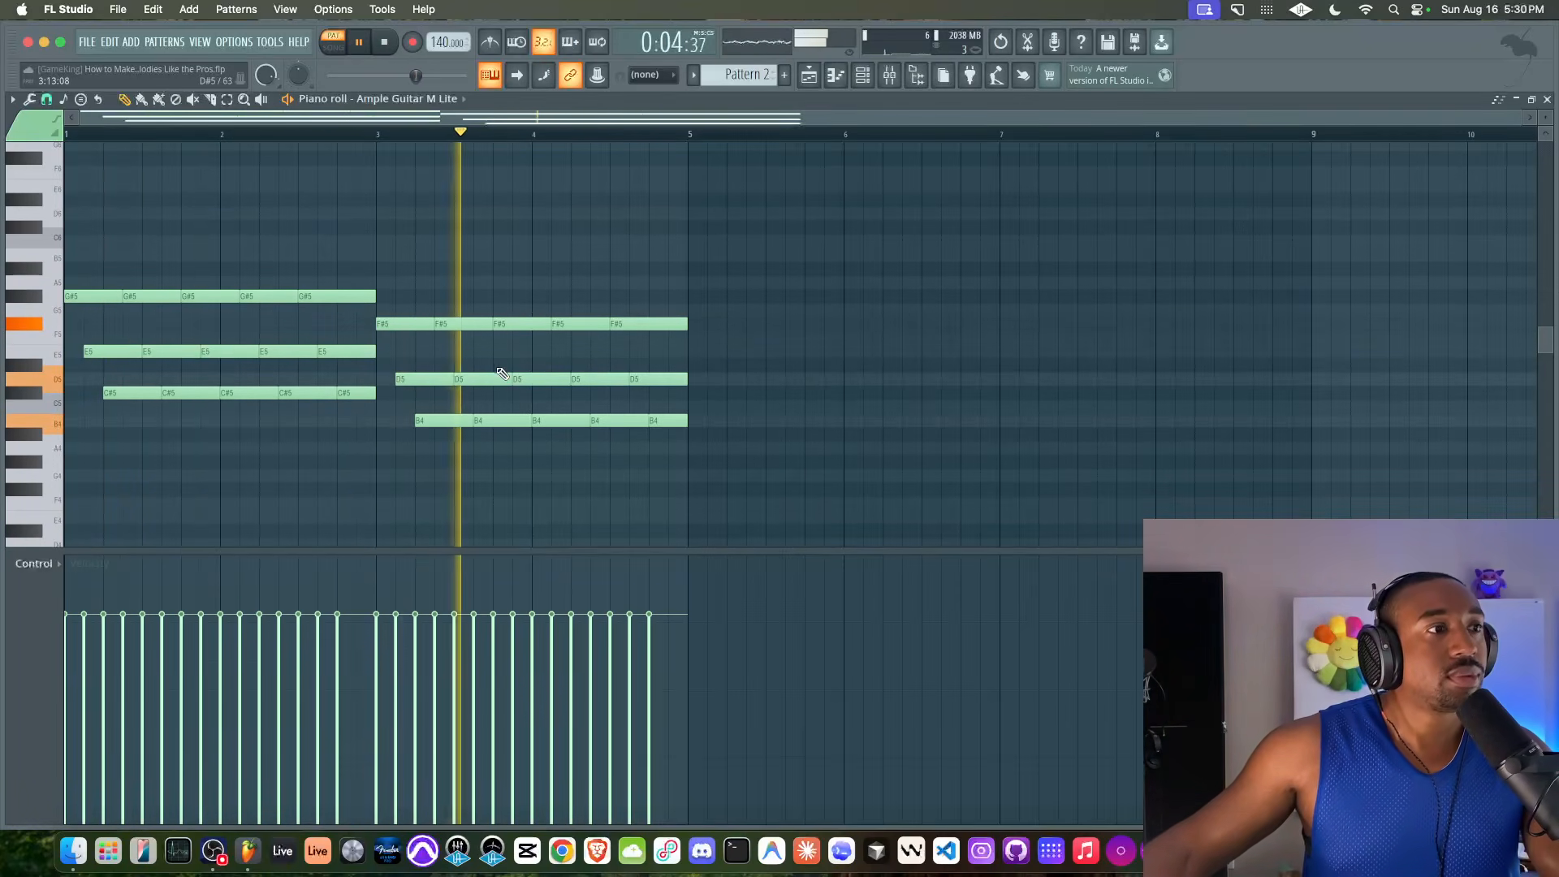
key("space")
Raise the D5 notes in bars 3 and 4 by one semitone to D#5 and play back the pattern
left_click_drag(423, 375, 647, 378)
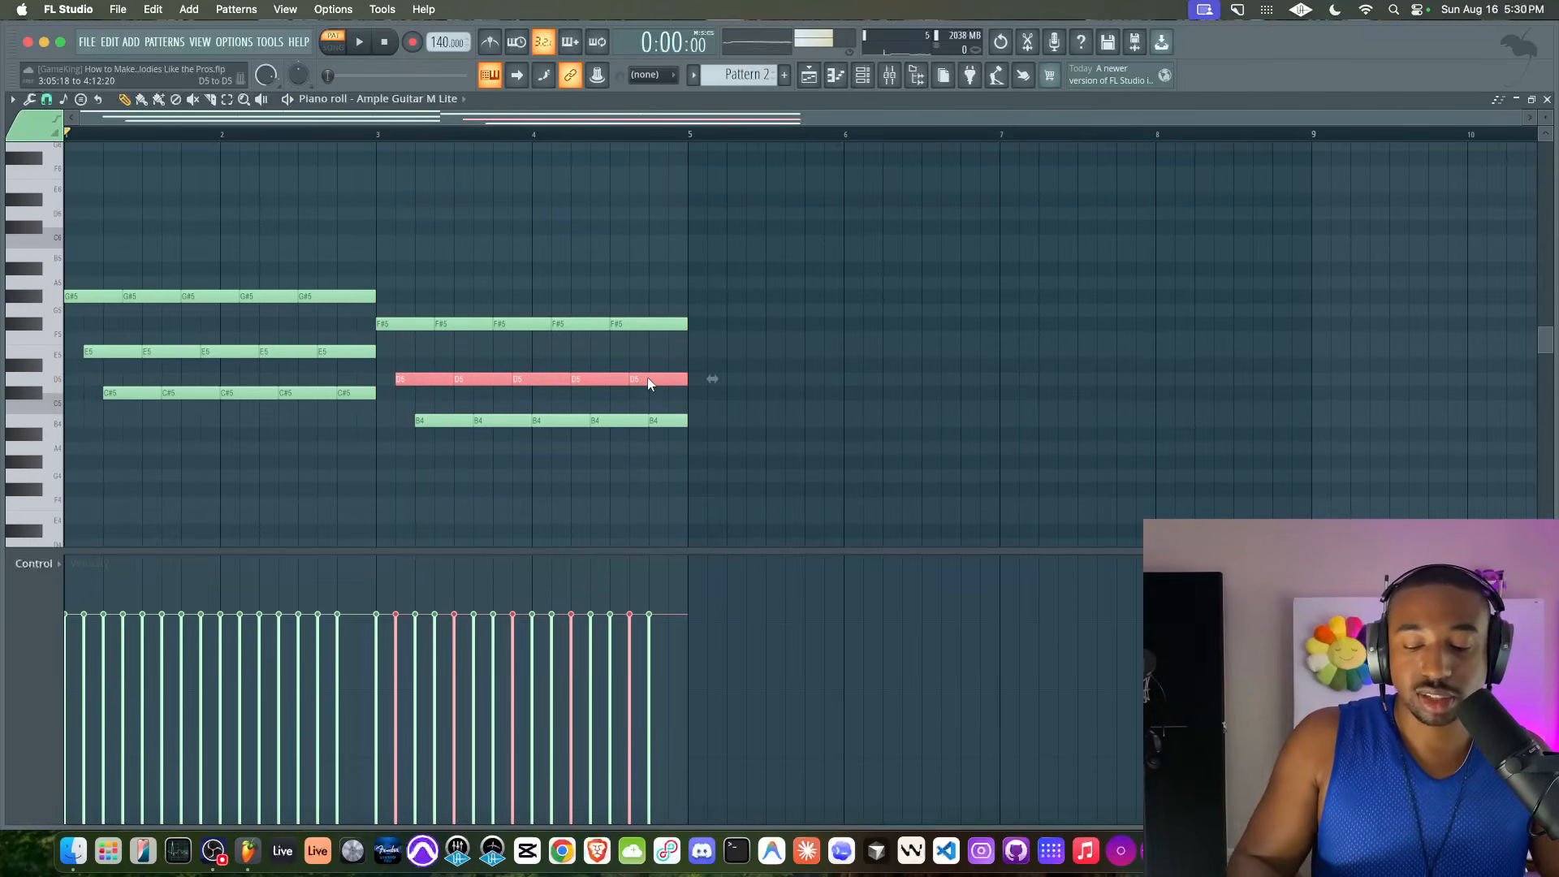
left_click_drag(647, 378, 420, 380)
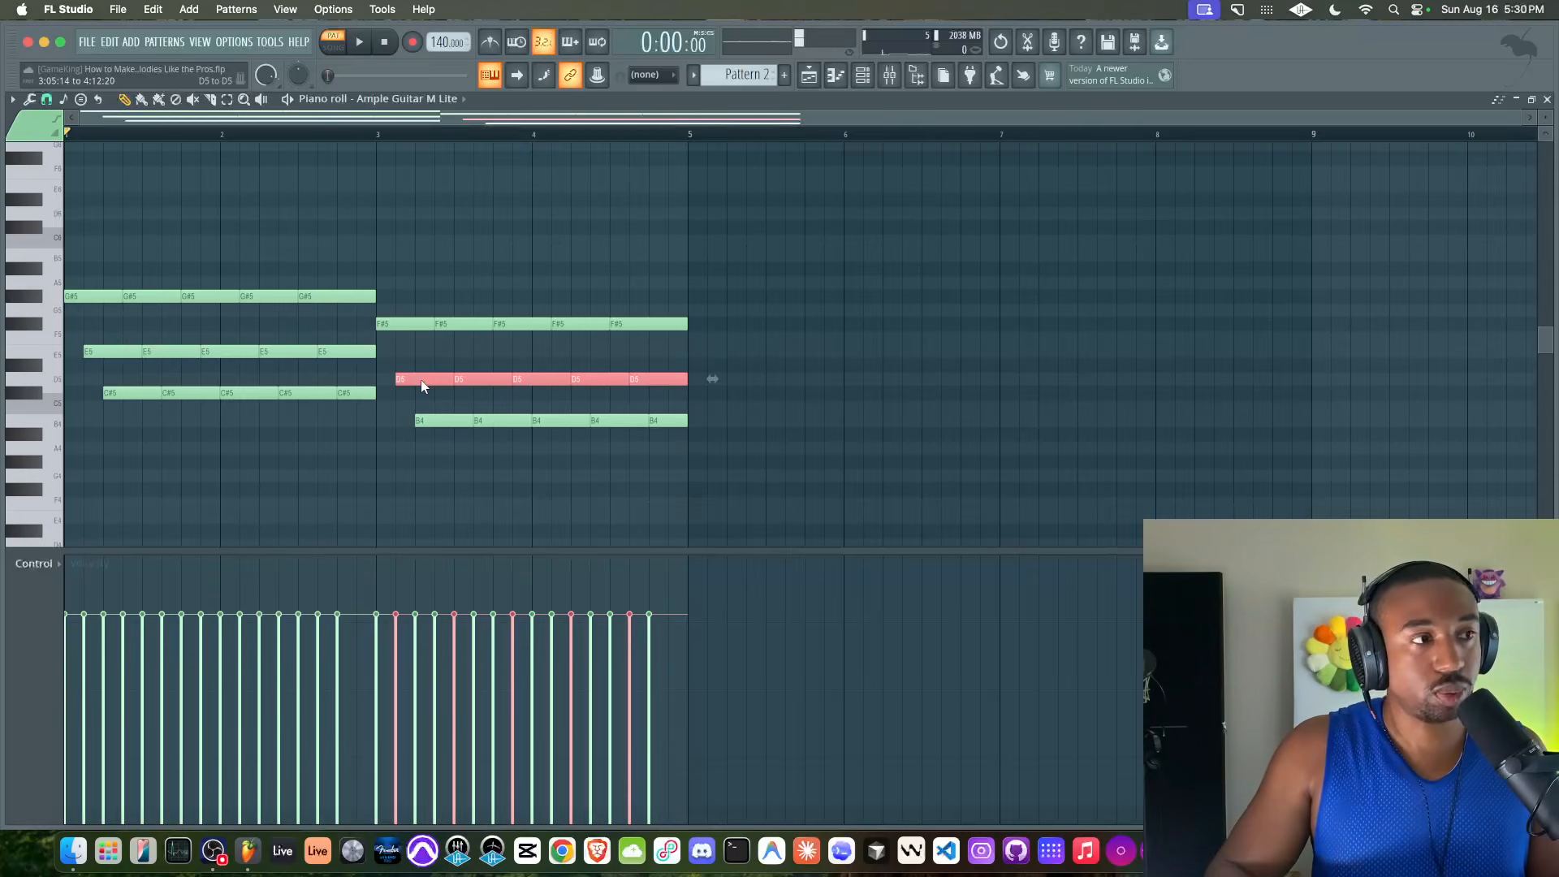
key("shift+Up")
key("ctrl+d")
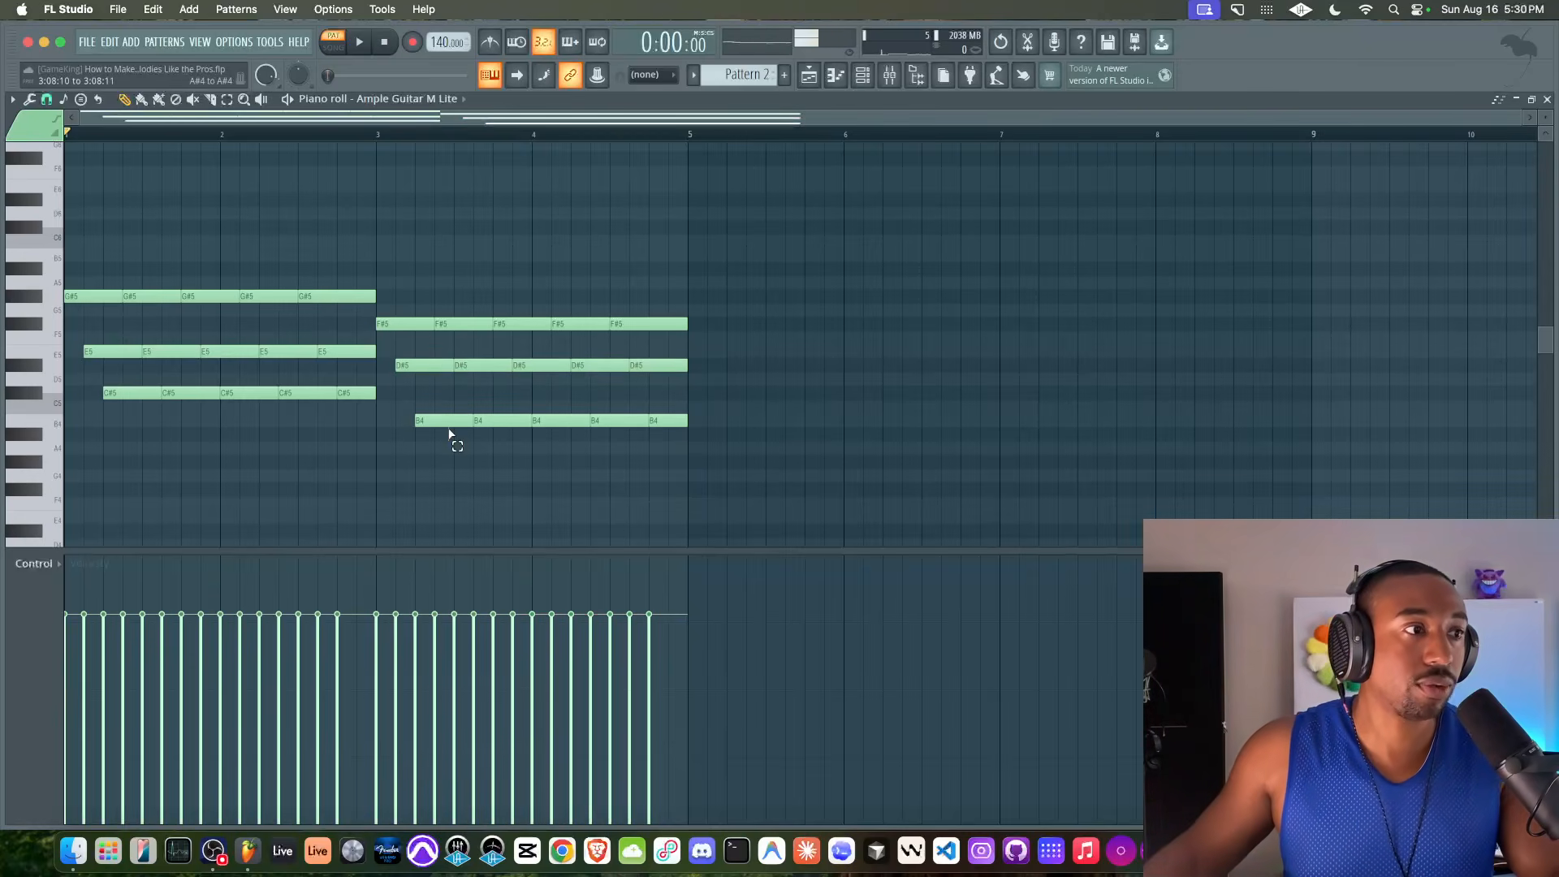
left_click_drag(449, 436, 452, 403)
left_click_drag(440, 299, 438, 455)
left_click(439, 456, "ctrl")
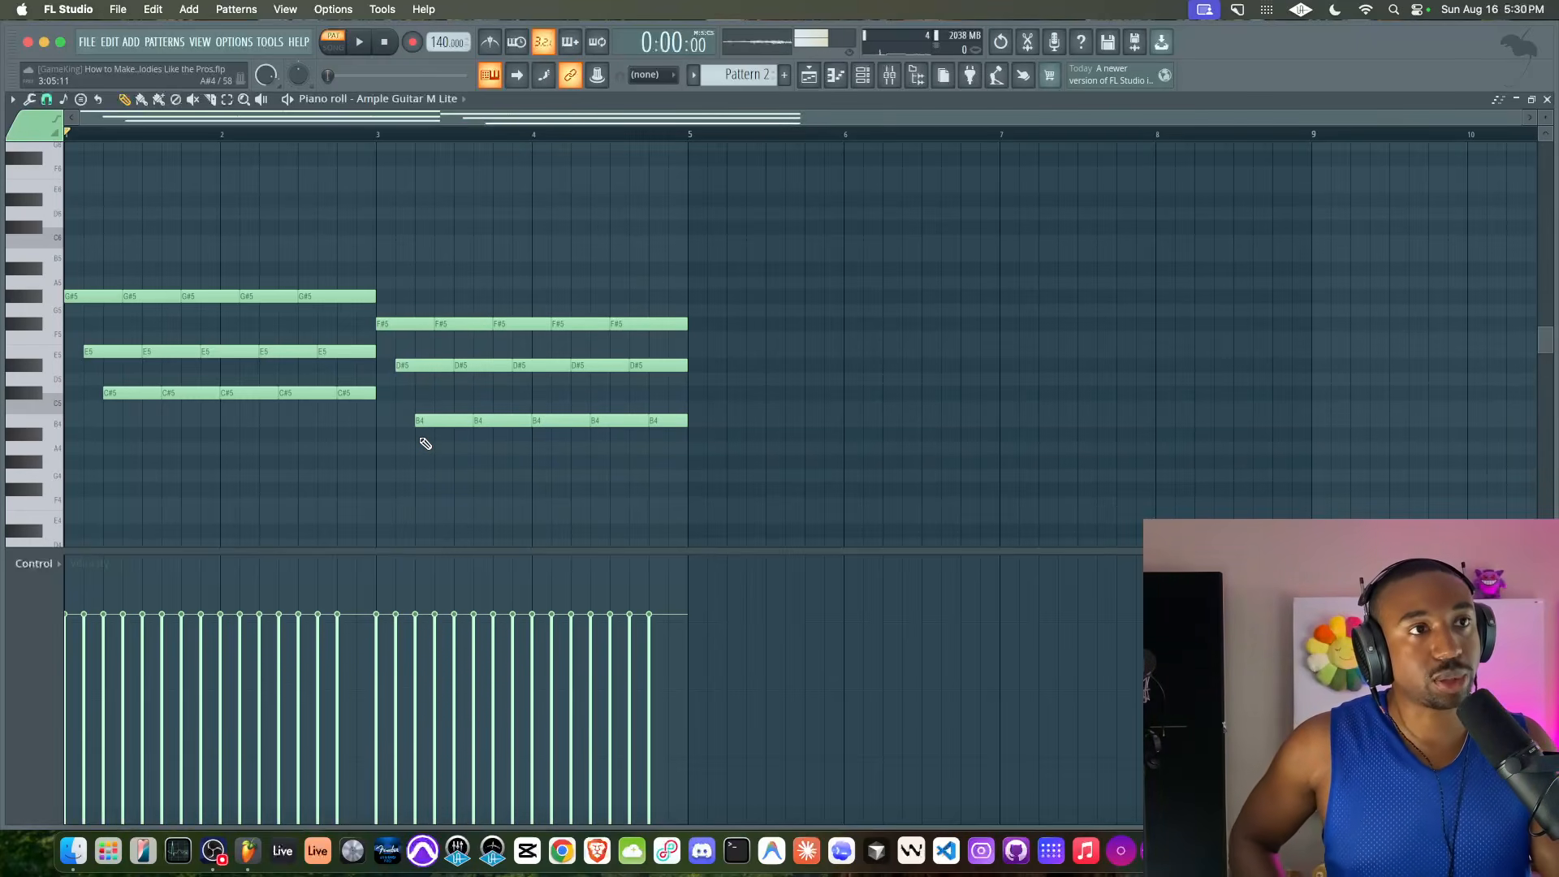
key("space")
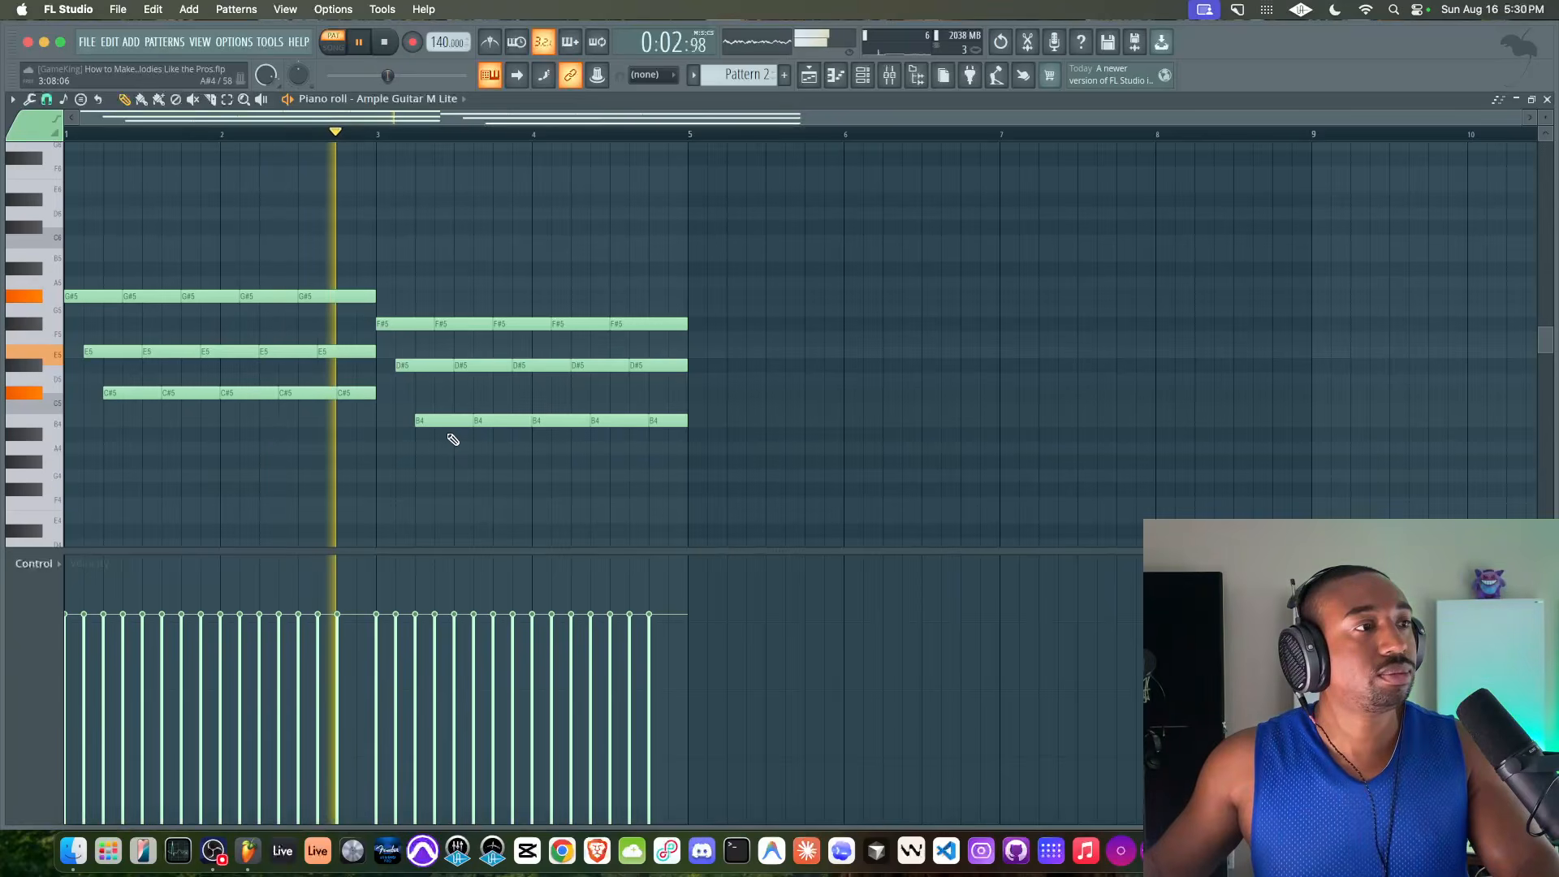
key("space")
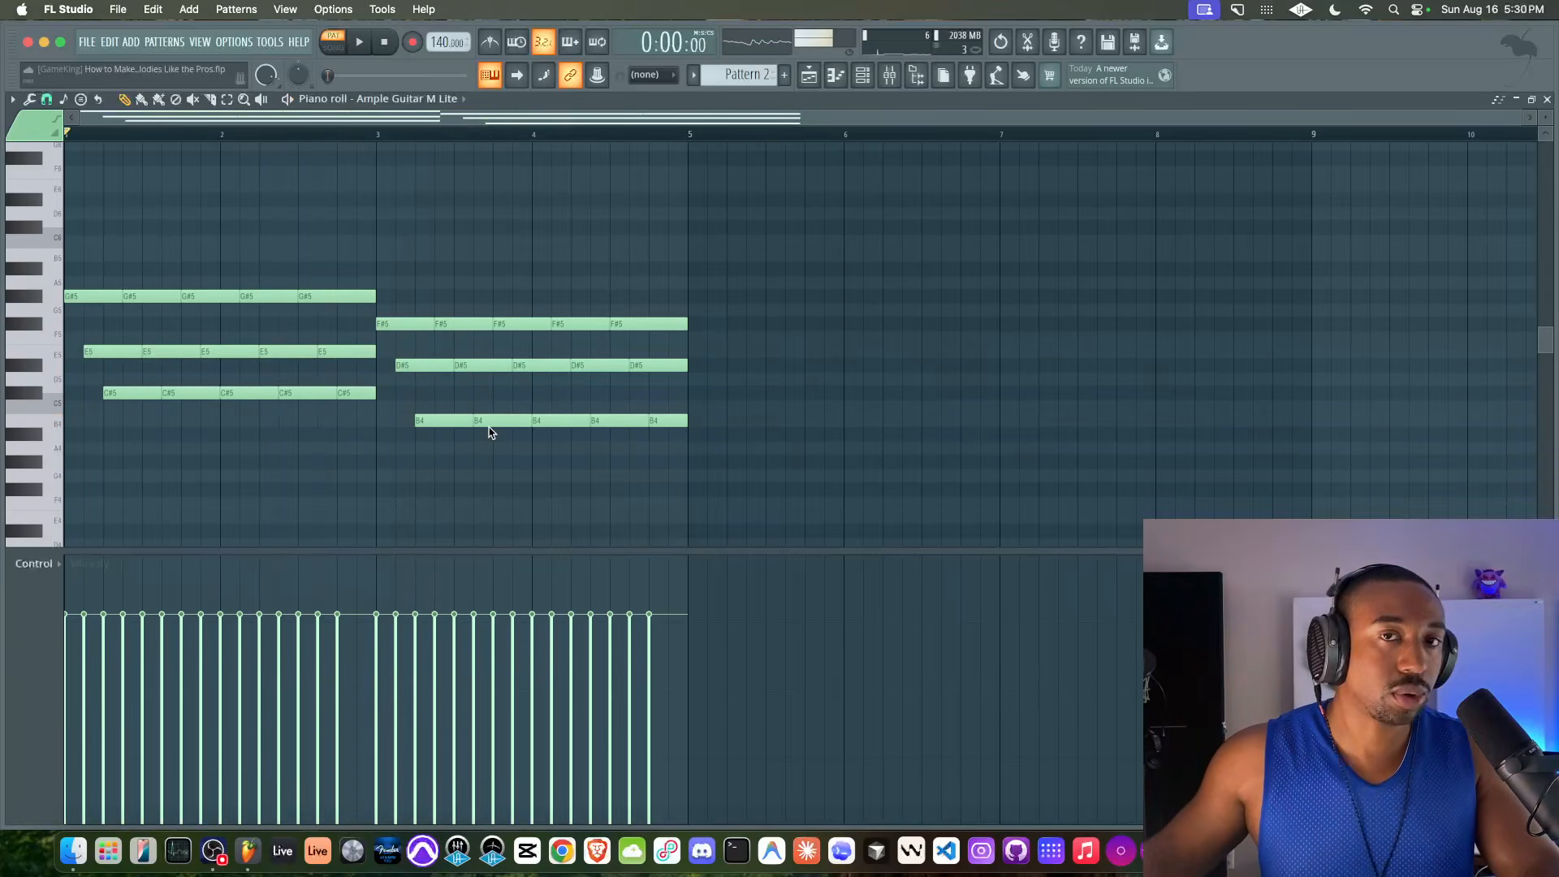
Copy the C#5 and B4 note rows one octave down to C#4 and B3 as a bass line
scroll(233, 390, "down", 3)
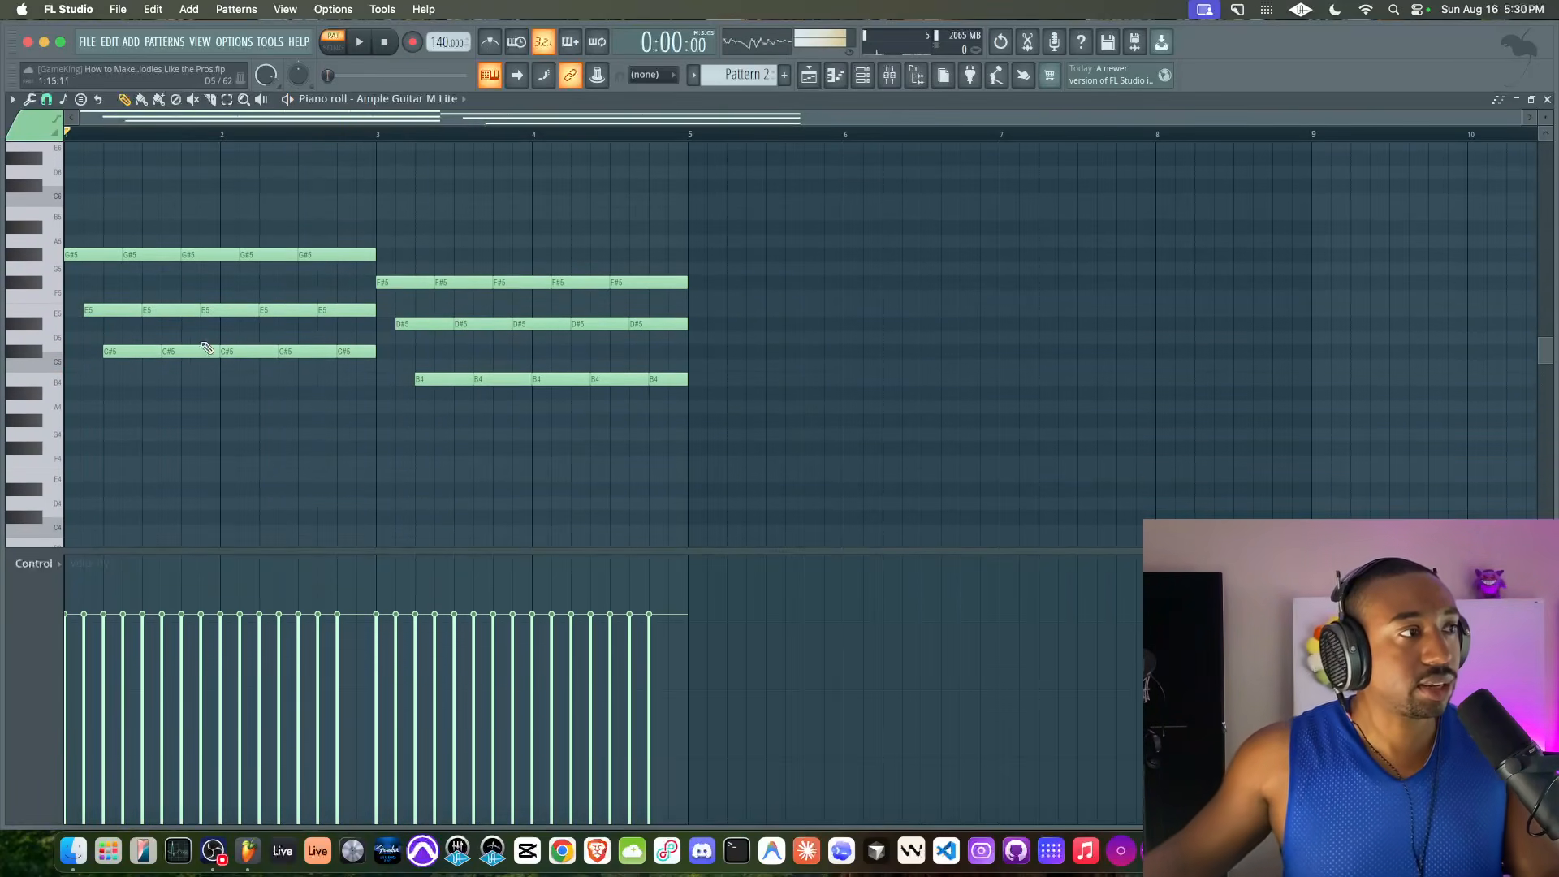
left_click_drag(115, 355, 352, 362)
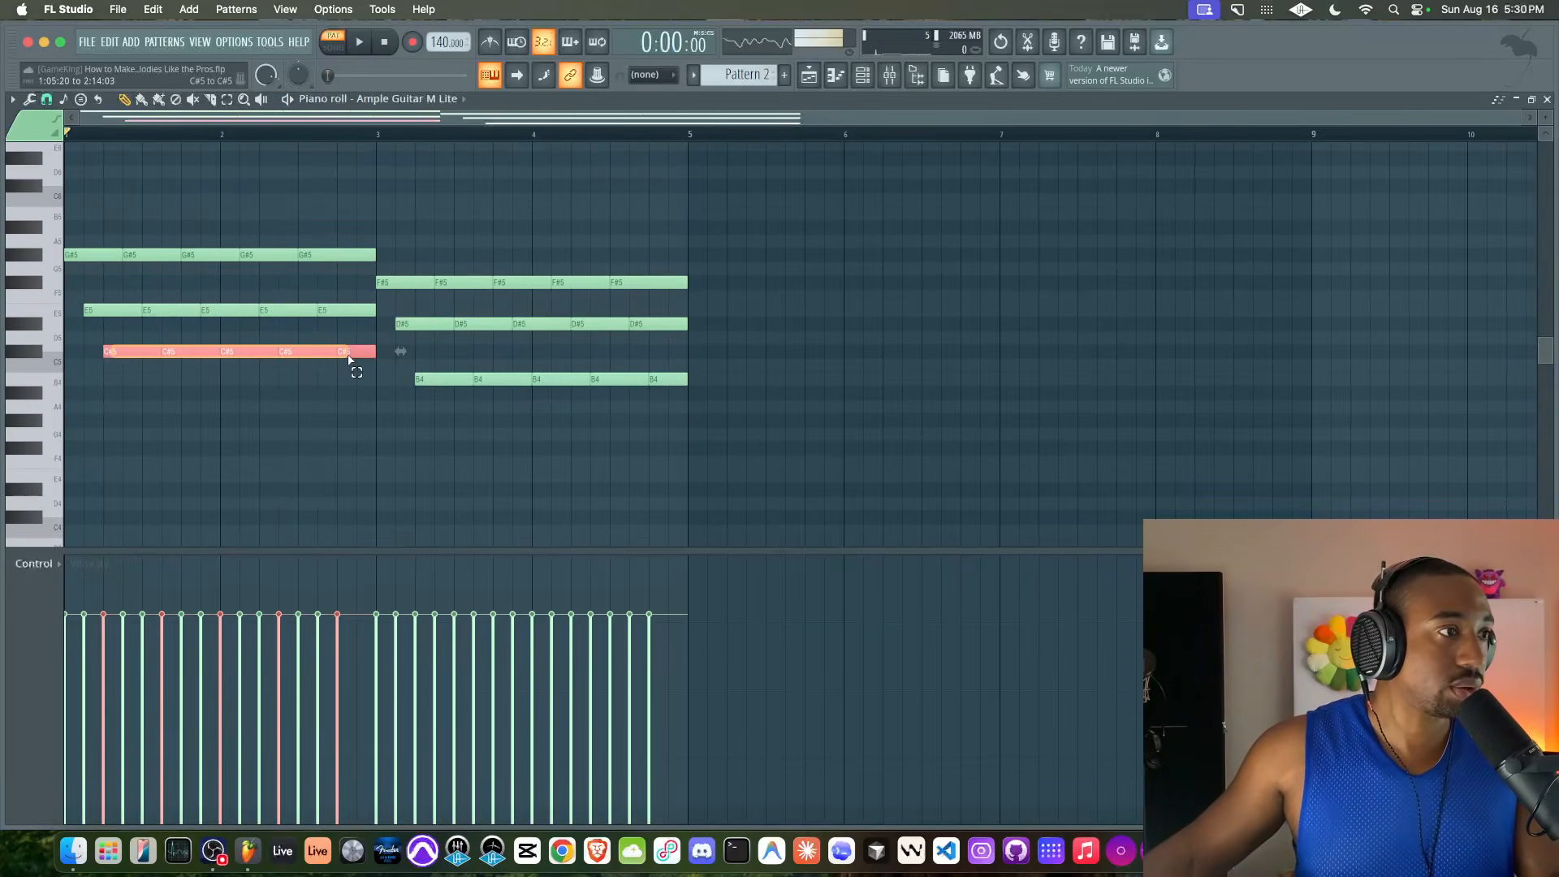
left_click_drag(445, 375, 709, 412)
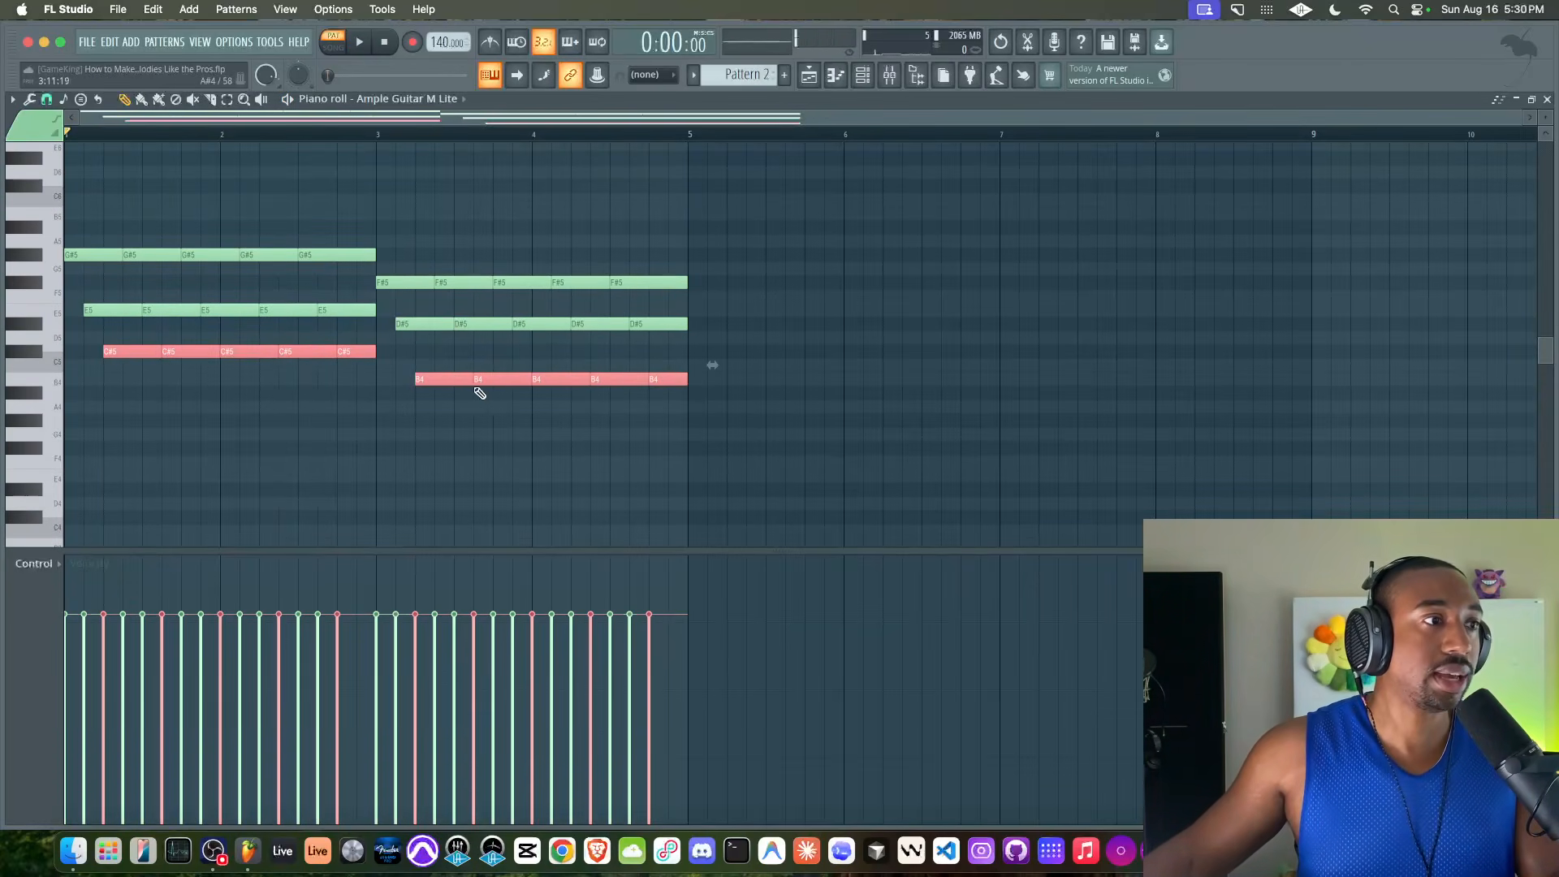
mouse_move(436, 380)
left_mouse_down()
mouse_move(530, 379)
mouse_move(444, 378)
left_mouse_up()
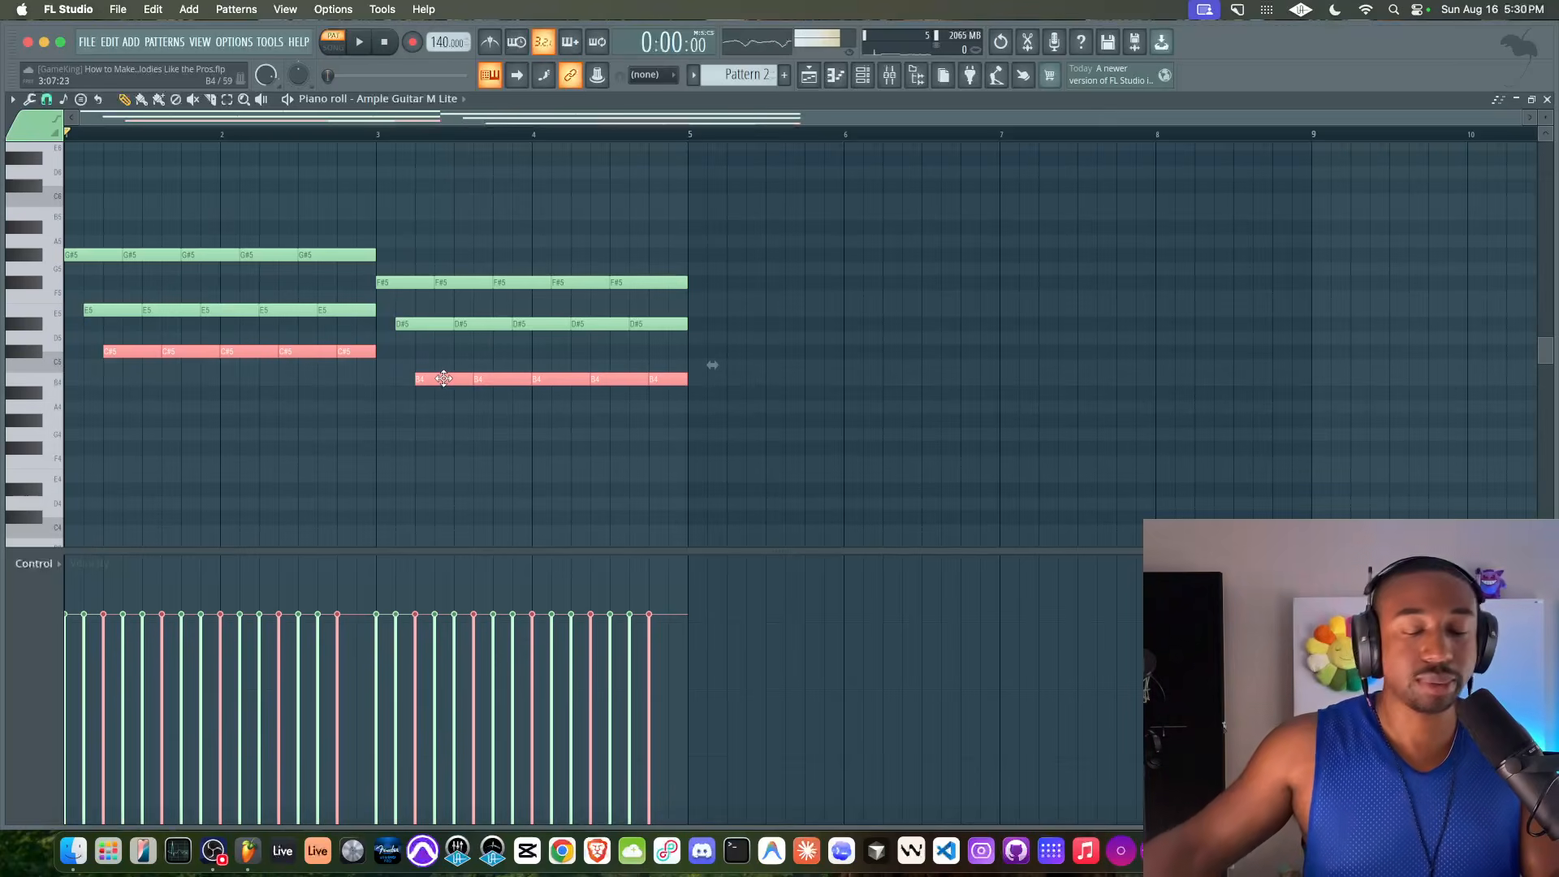
key("ctrl+Down")
scroll(443, 378, "down", 2)
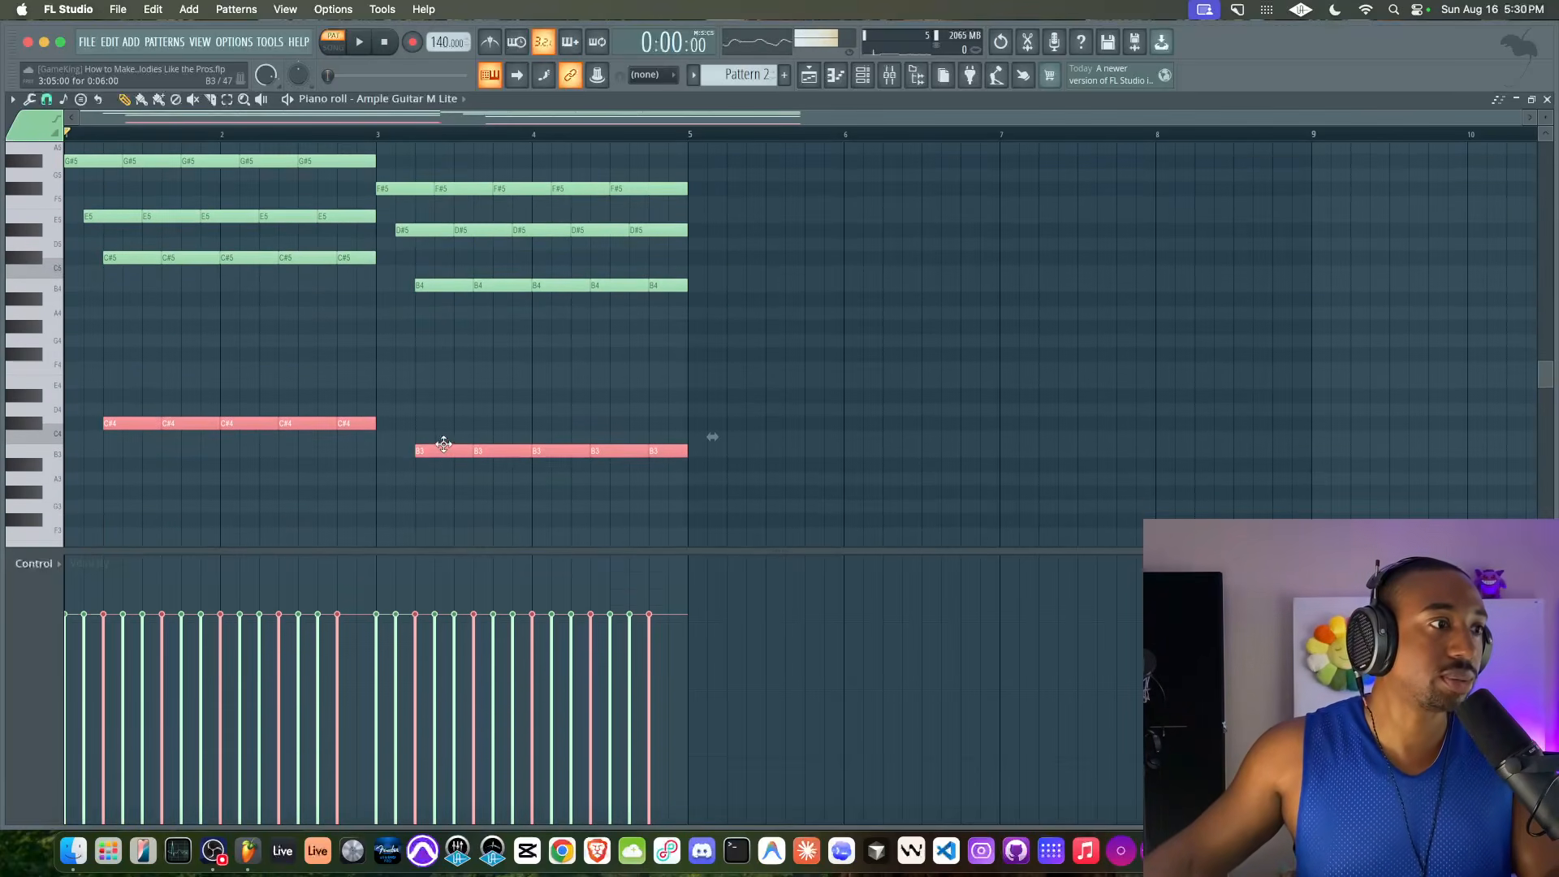
Shift the copied C#4 and B3 notes earlier to start at bars 1 and 3, and save the project
key("shift+Left")
key("ctrl+d")
key("ctrl+s")
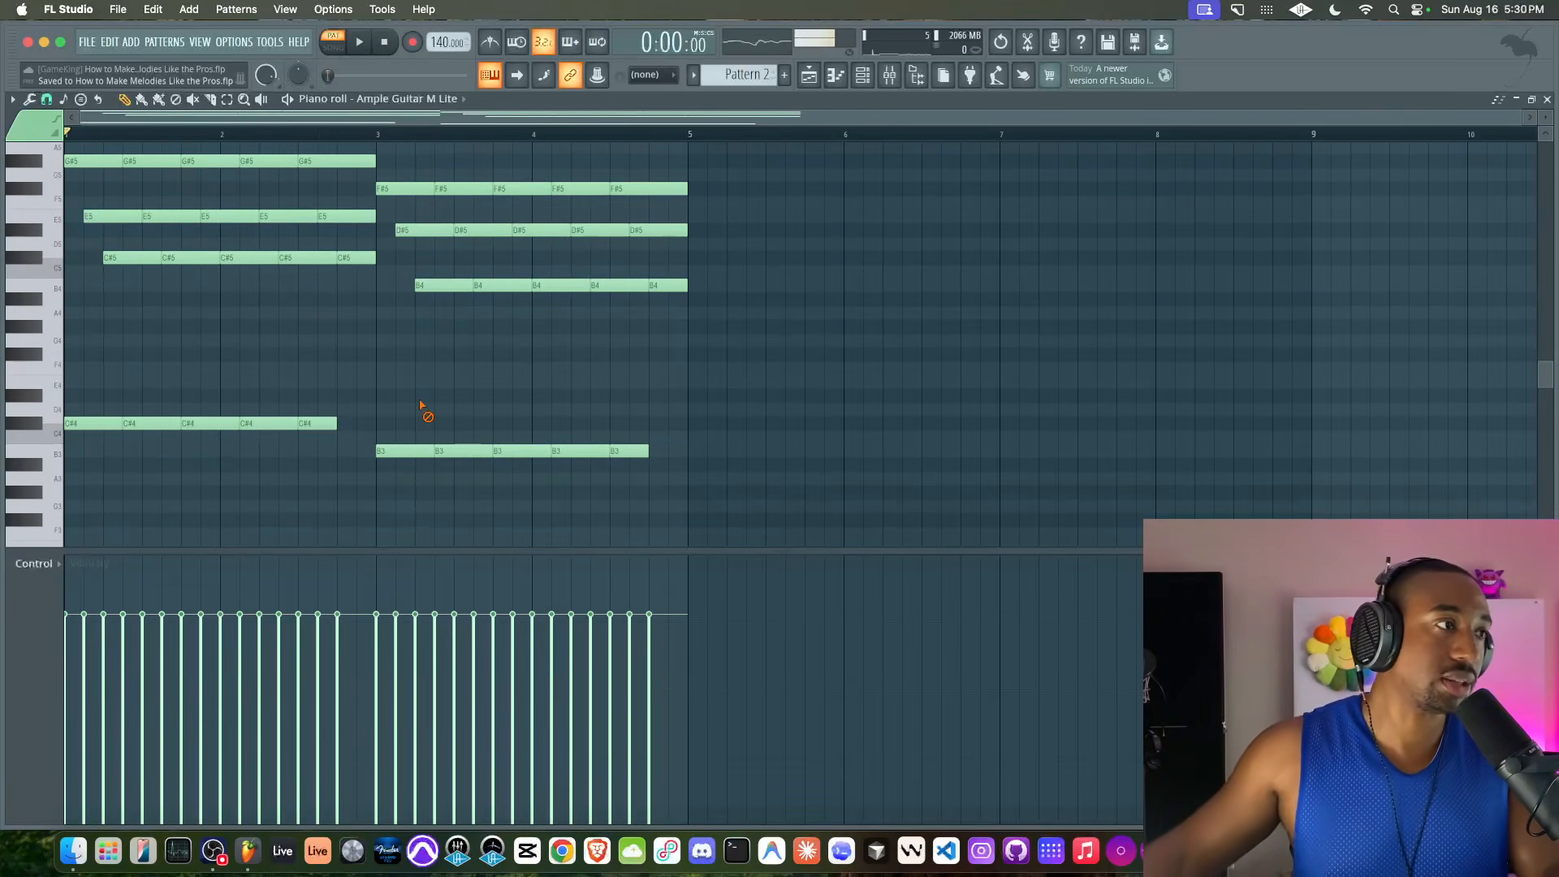
key("space")
key("space")
left_click(307, 423, "ctrl")
left_click(635, 453, "ctrl")
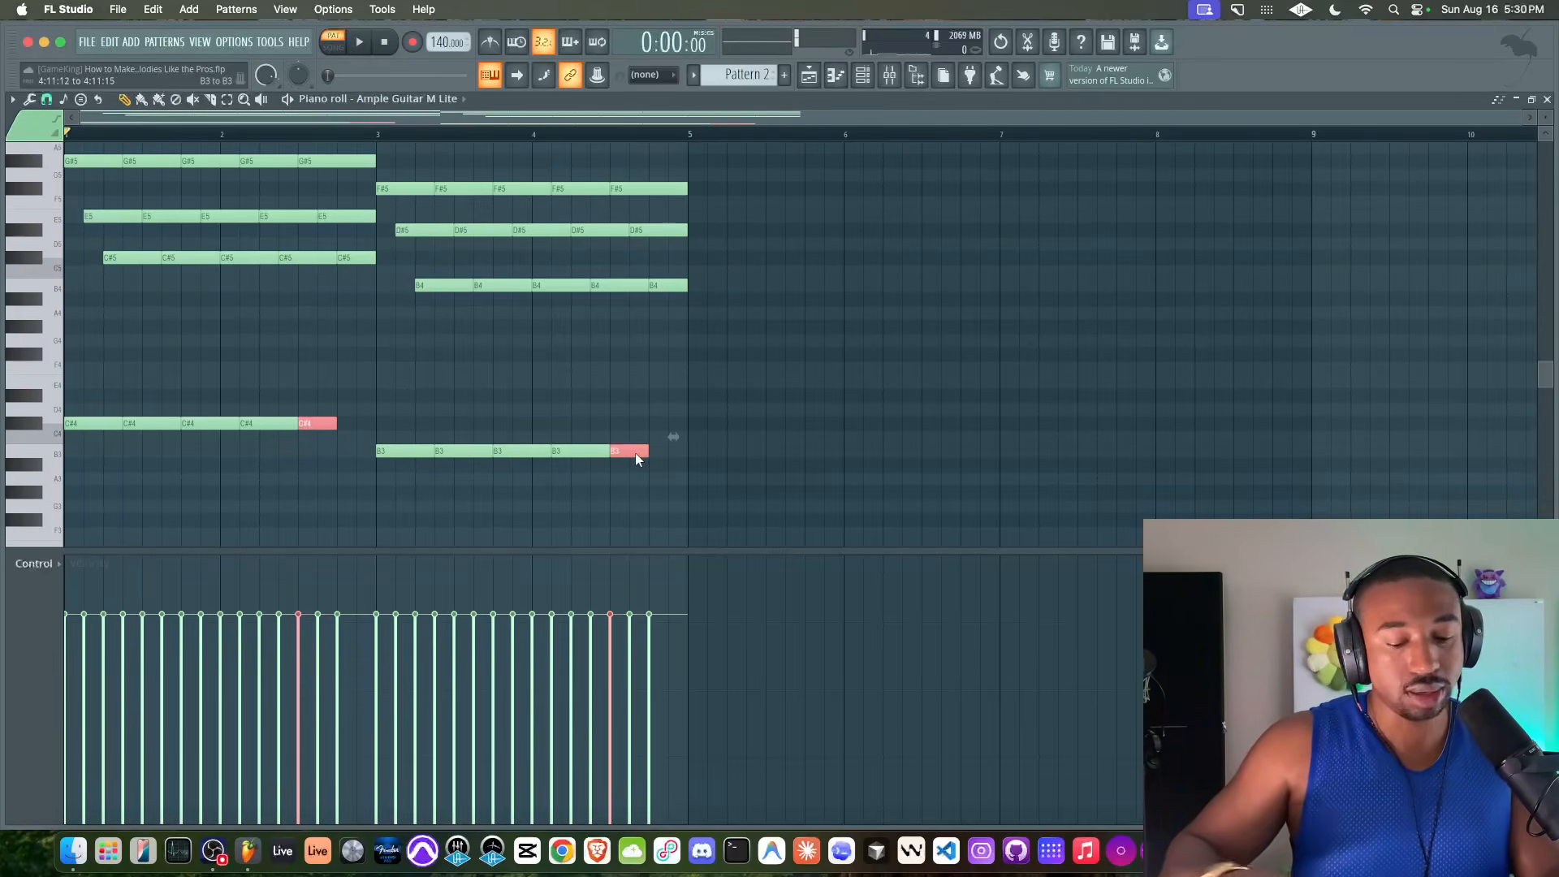
key("alt+l")
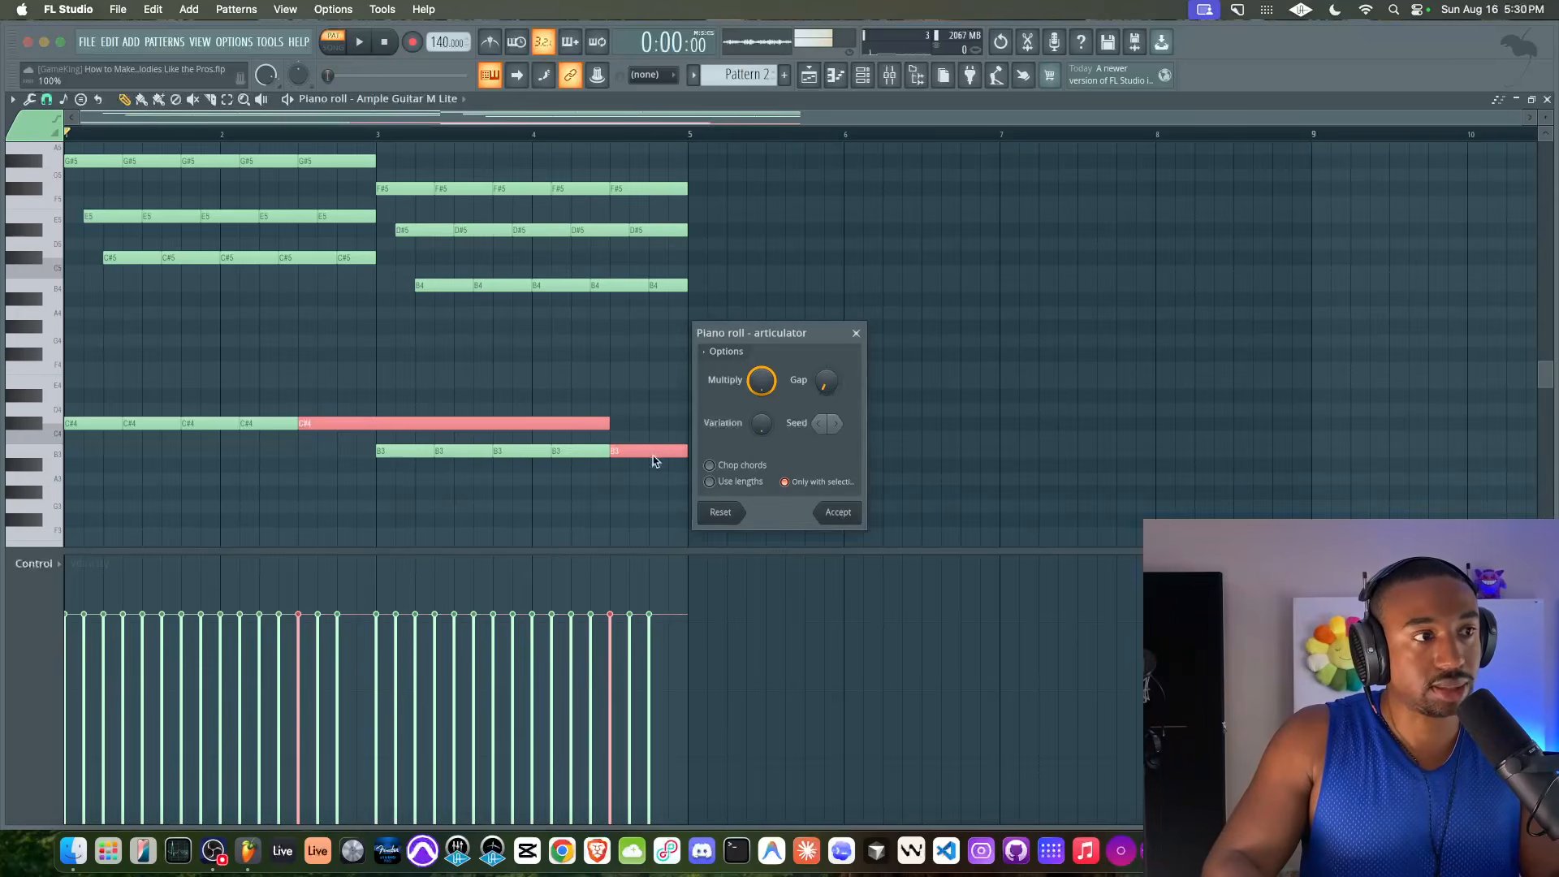
left_click(856, 333)
Lengthen all C#4 and B3 bass notes with the articulator so they run through to the ends of bars 2 and 4
left_click_drag(773, 415, 28, 477)
key("alt+l")
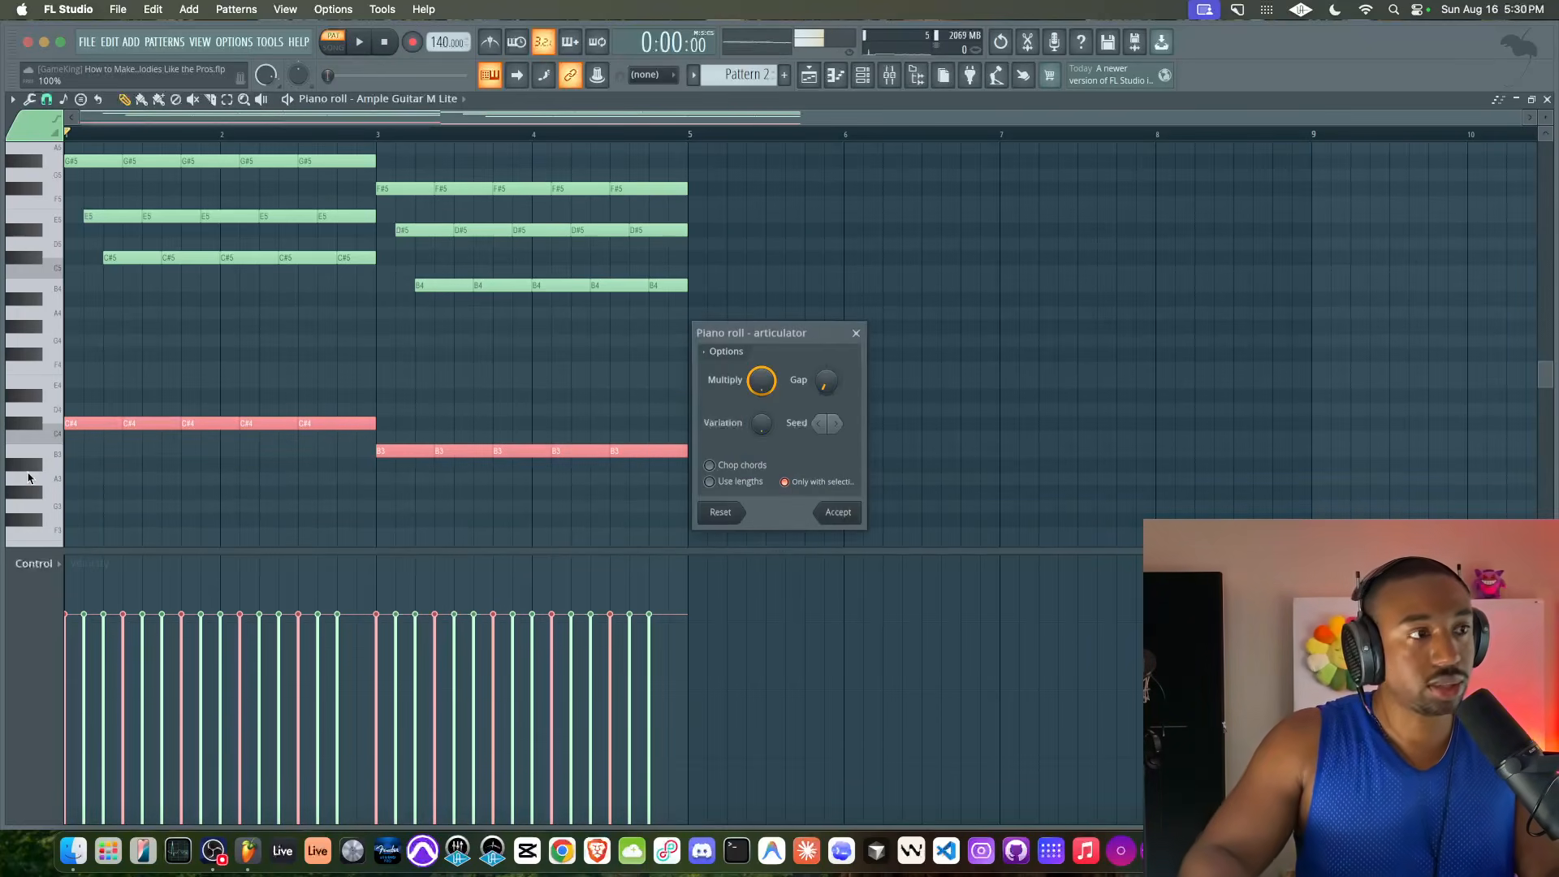
left_click(840, 515)
Play back the four-bar pattern with the bass line and save the project as a new version
key("space")
key("ctrl+d")
scroll(400, 364, "up", 2)
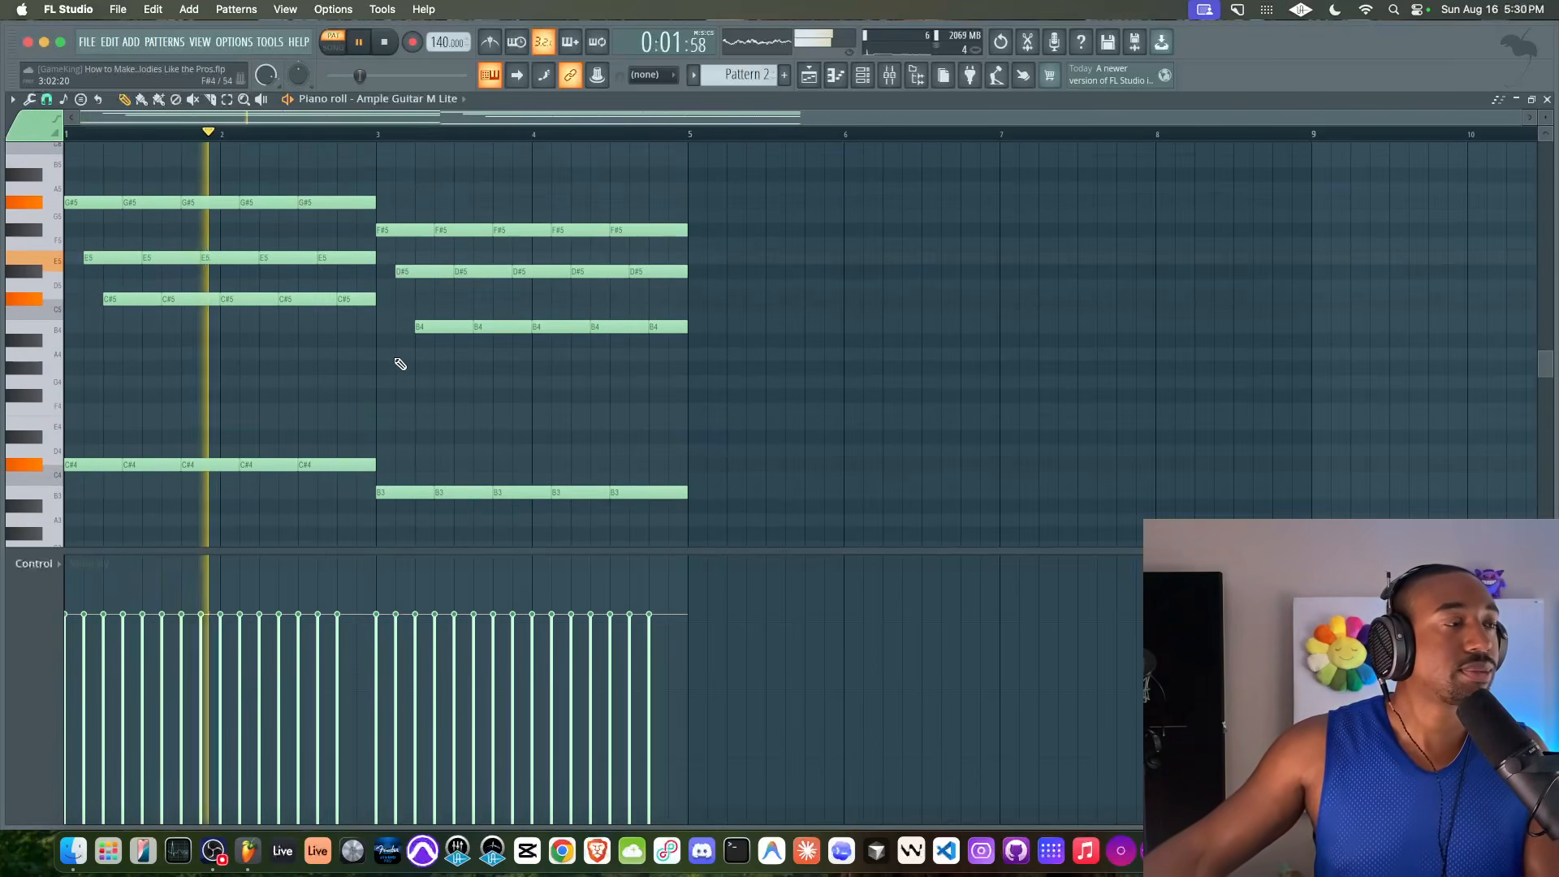
key("ctrl+s")
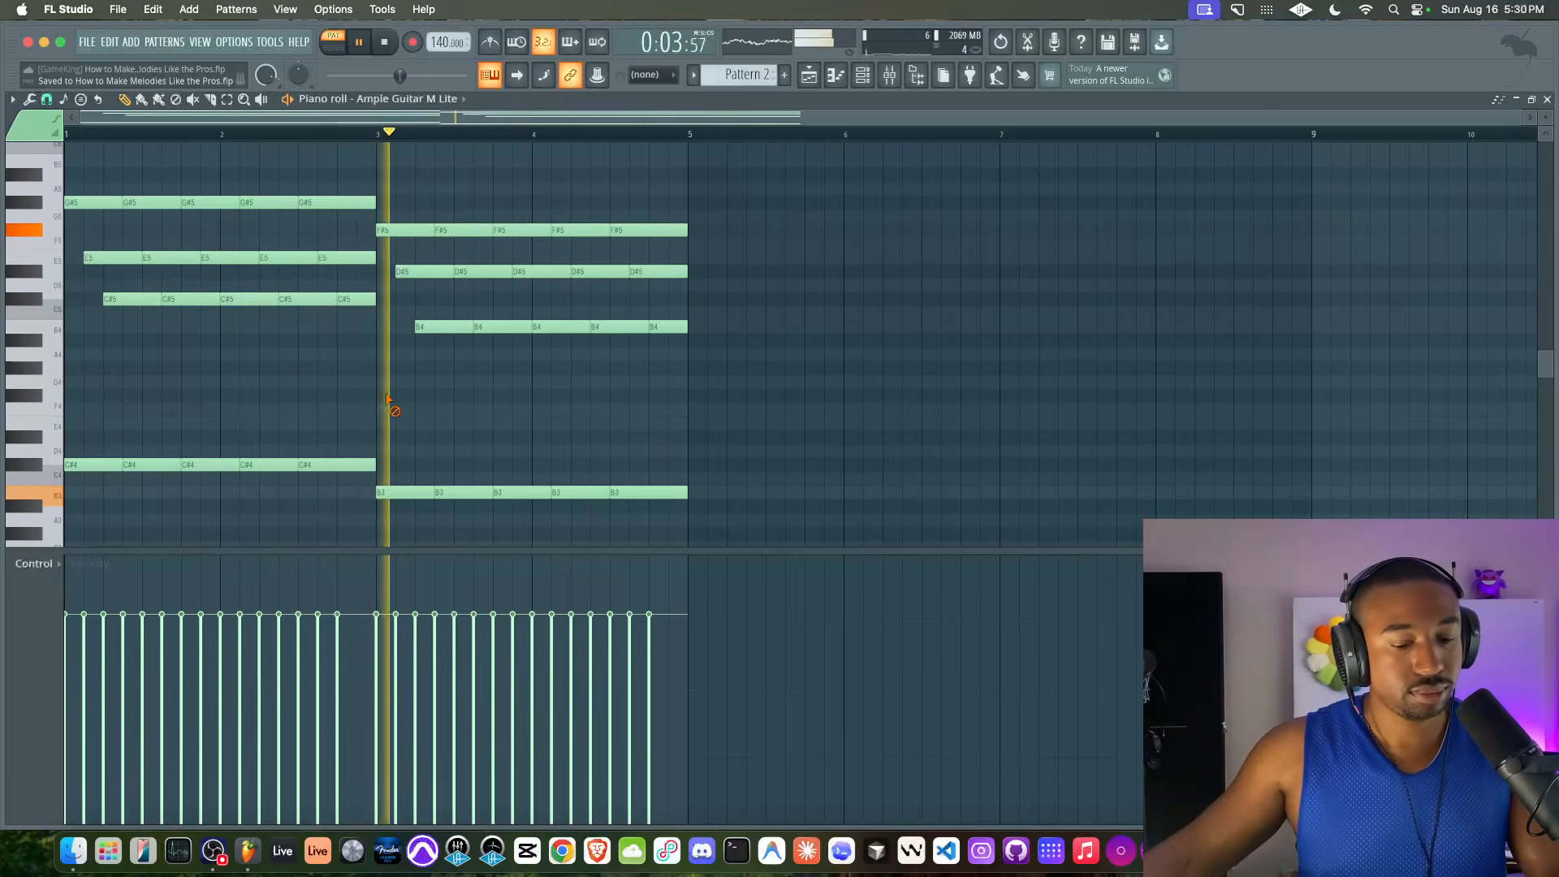
key("space")
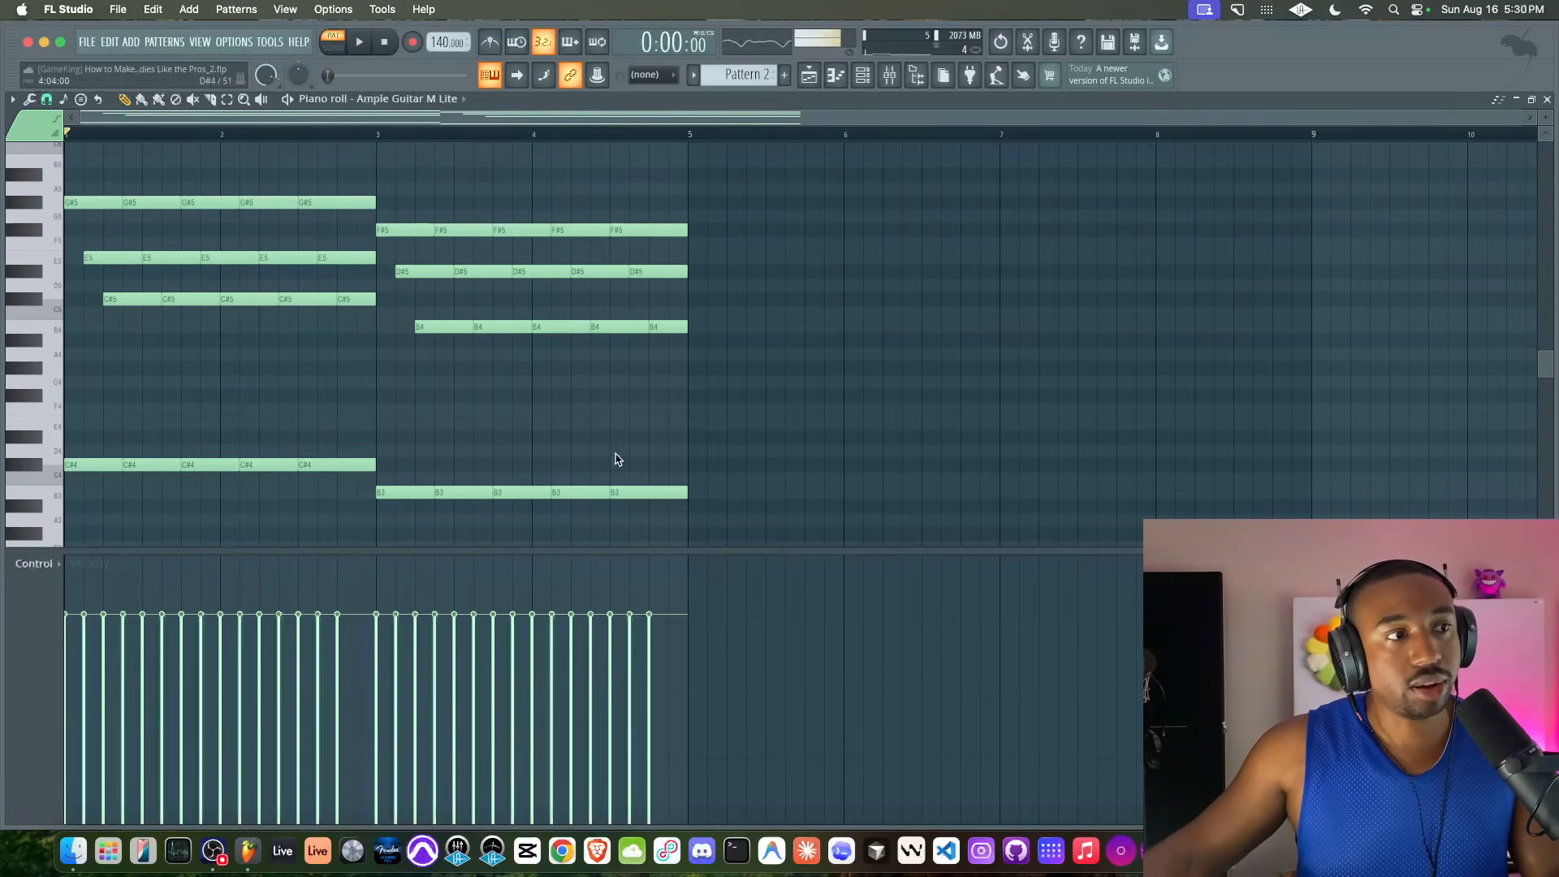
Copy the C#5 and B4 note rows down five semitones to G#4 and F#4, keeping their timing
left_click_drag(706, 323, 96, 297)
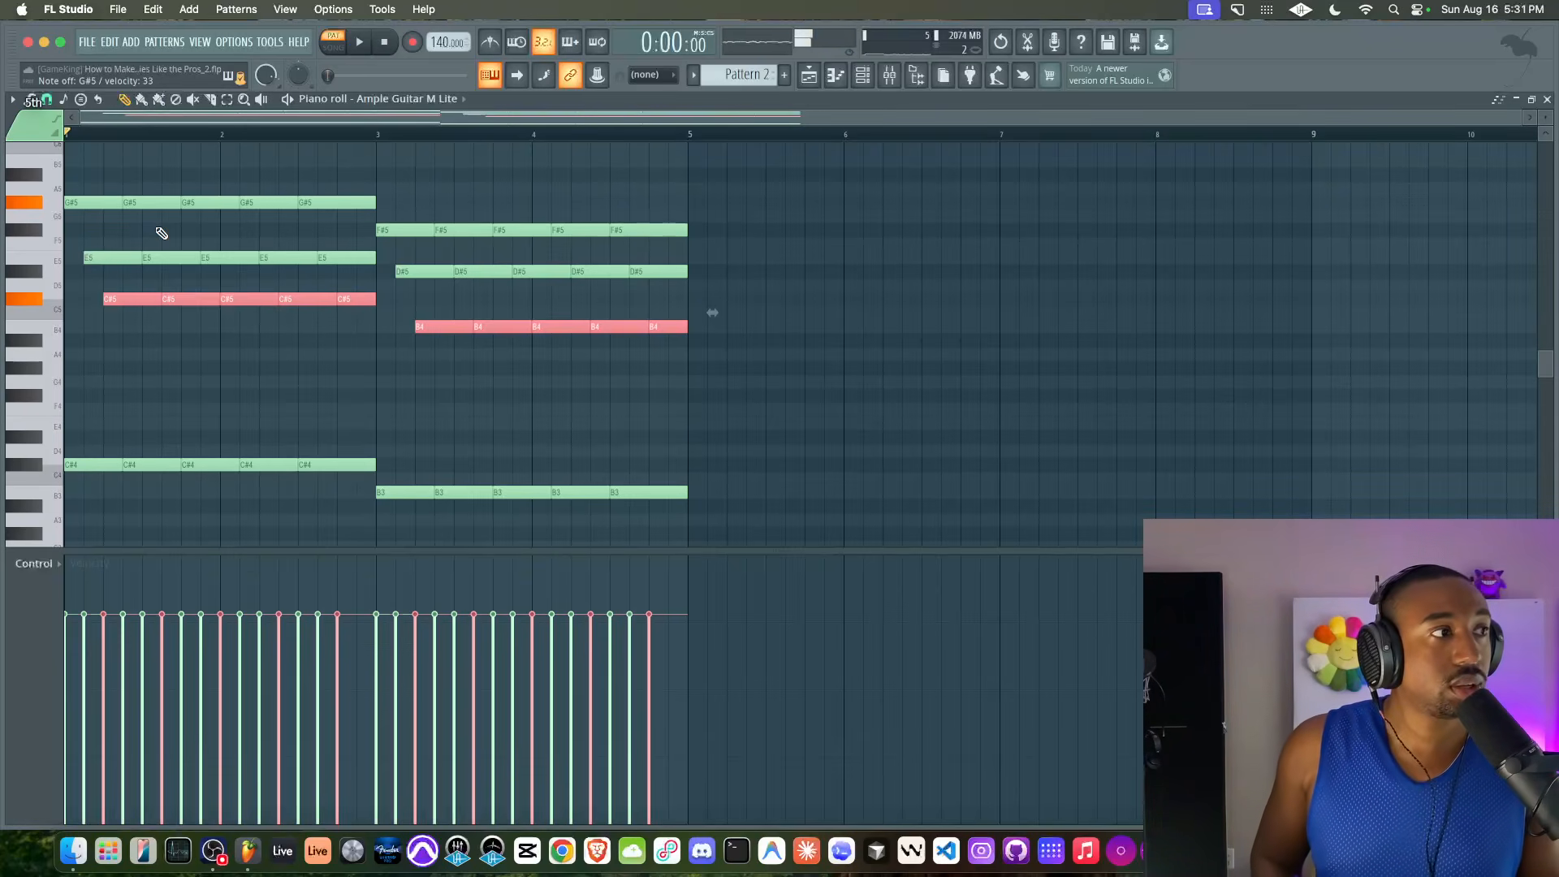
left_click_drag(367, 313, 104, 302)
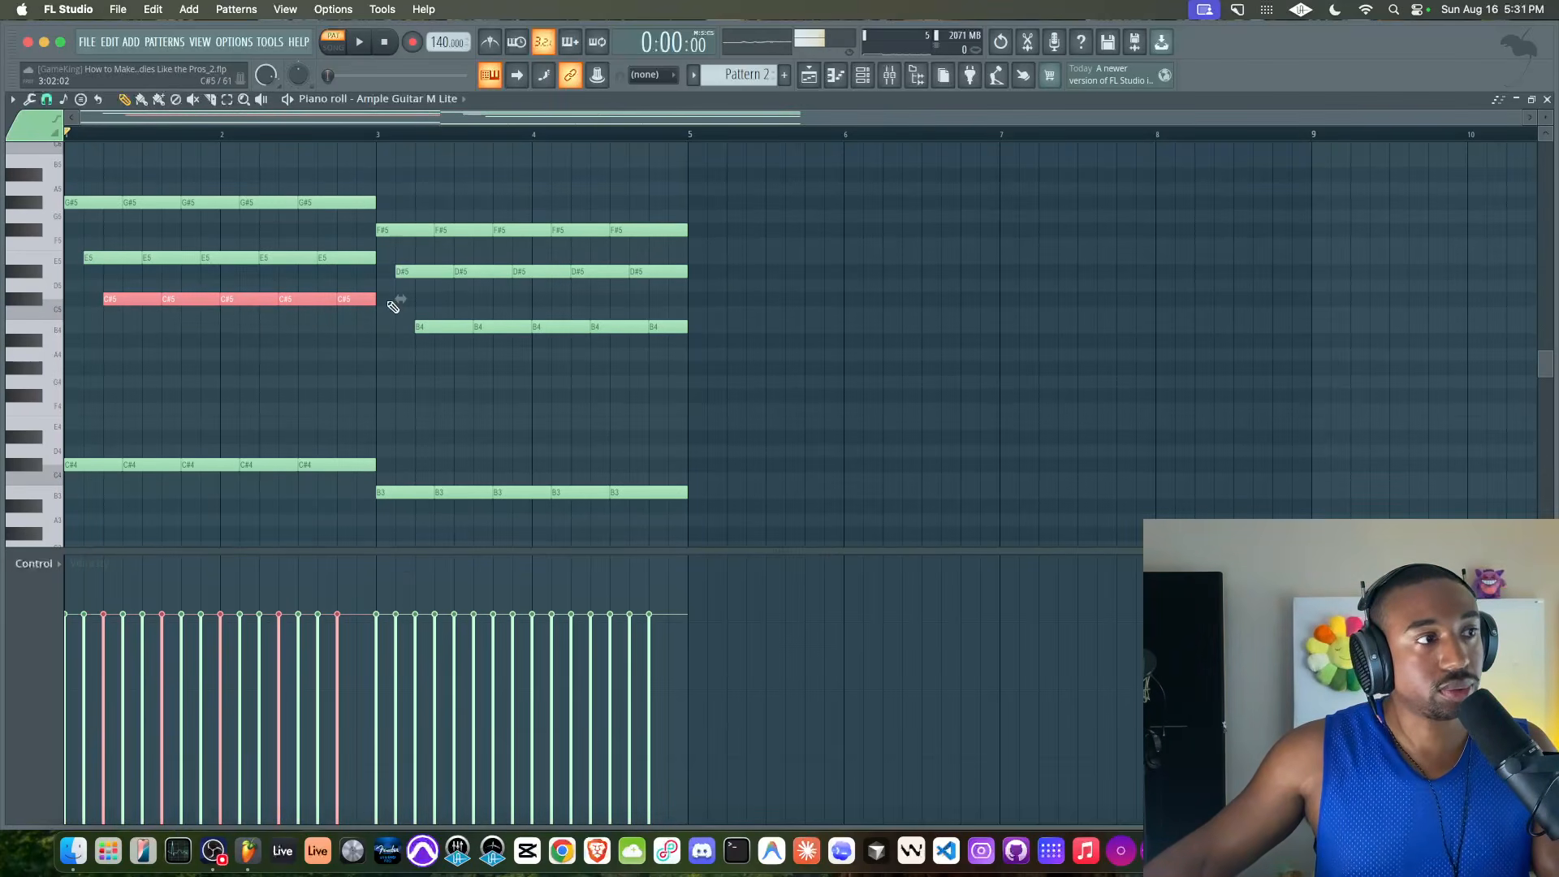
left_click_drag(409, 335, 672, 325)
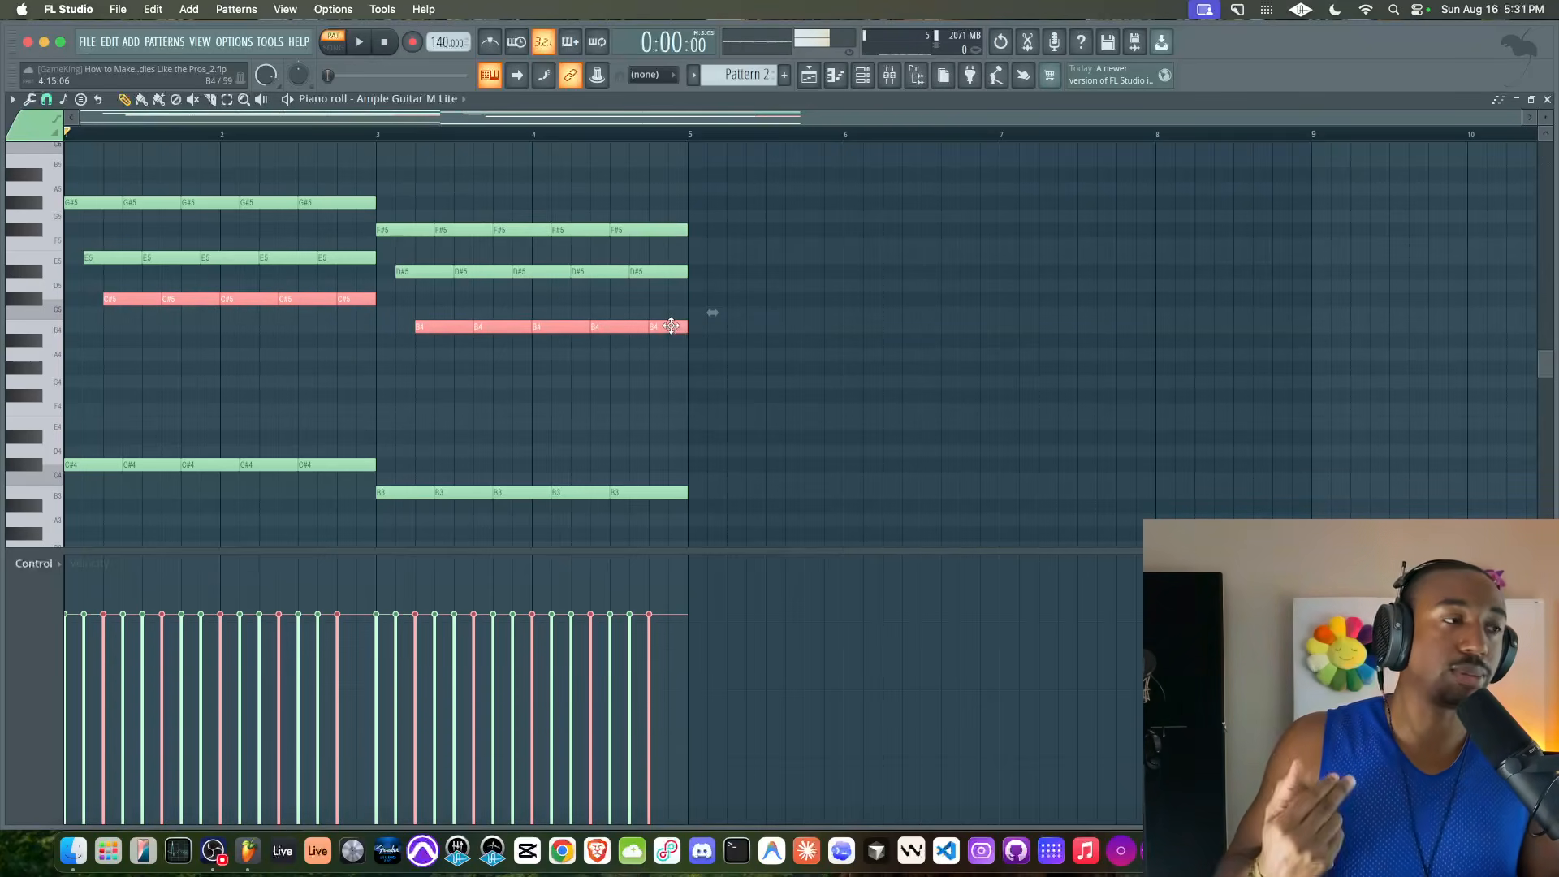
key("Down")
key("Down")
key("Down")
key("Down")
key("Down")
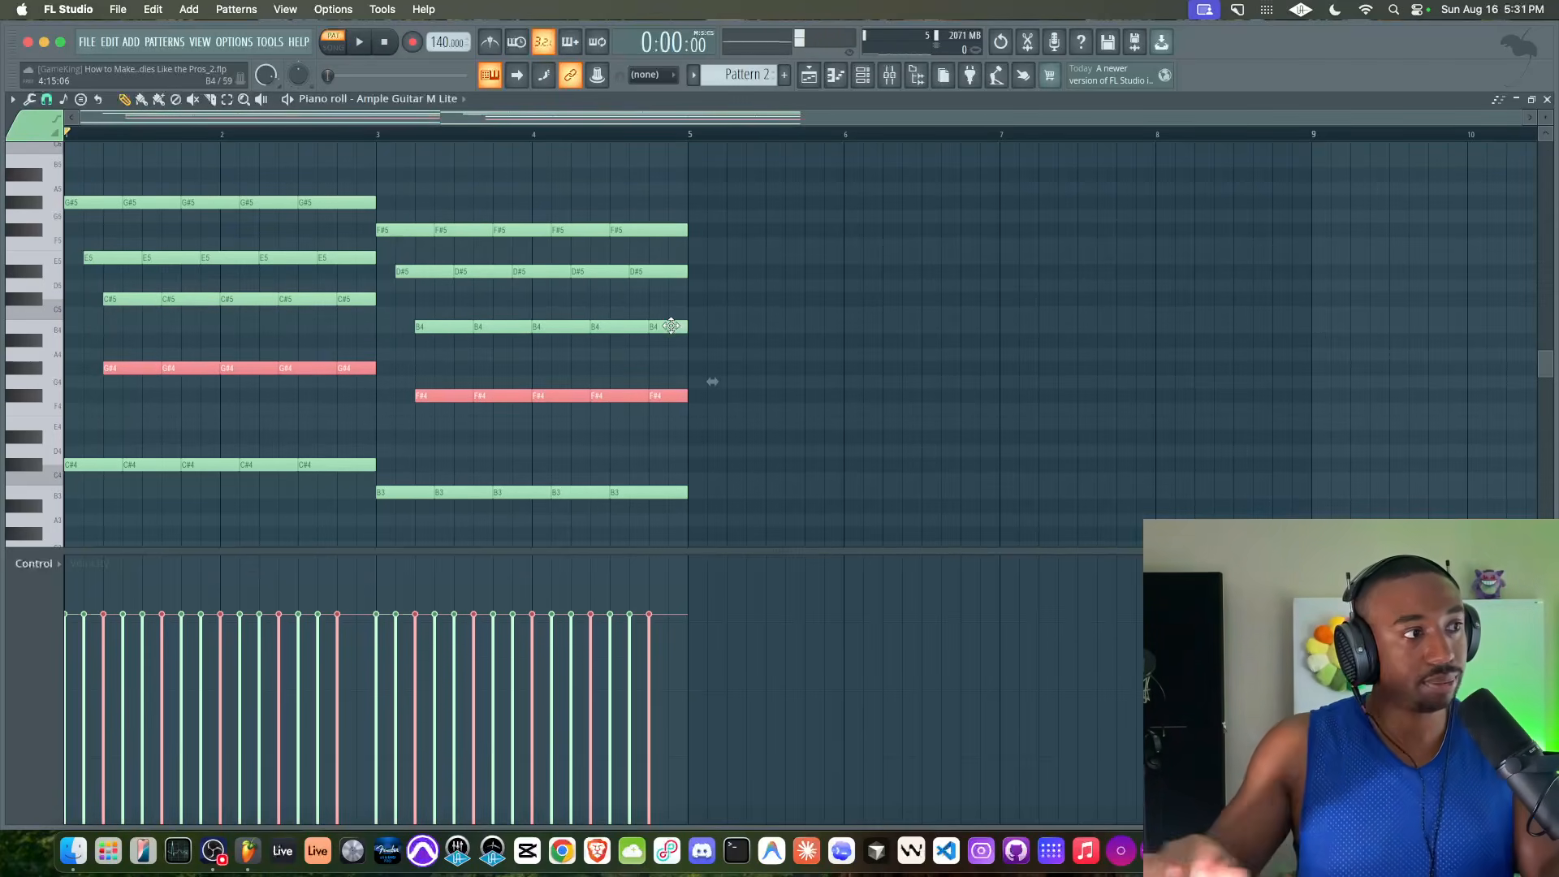
Play back the four-bar pattern with the added G#4 and F#4 harmony notes
key("space")
left_click(494, 381, "super")
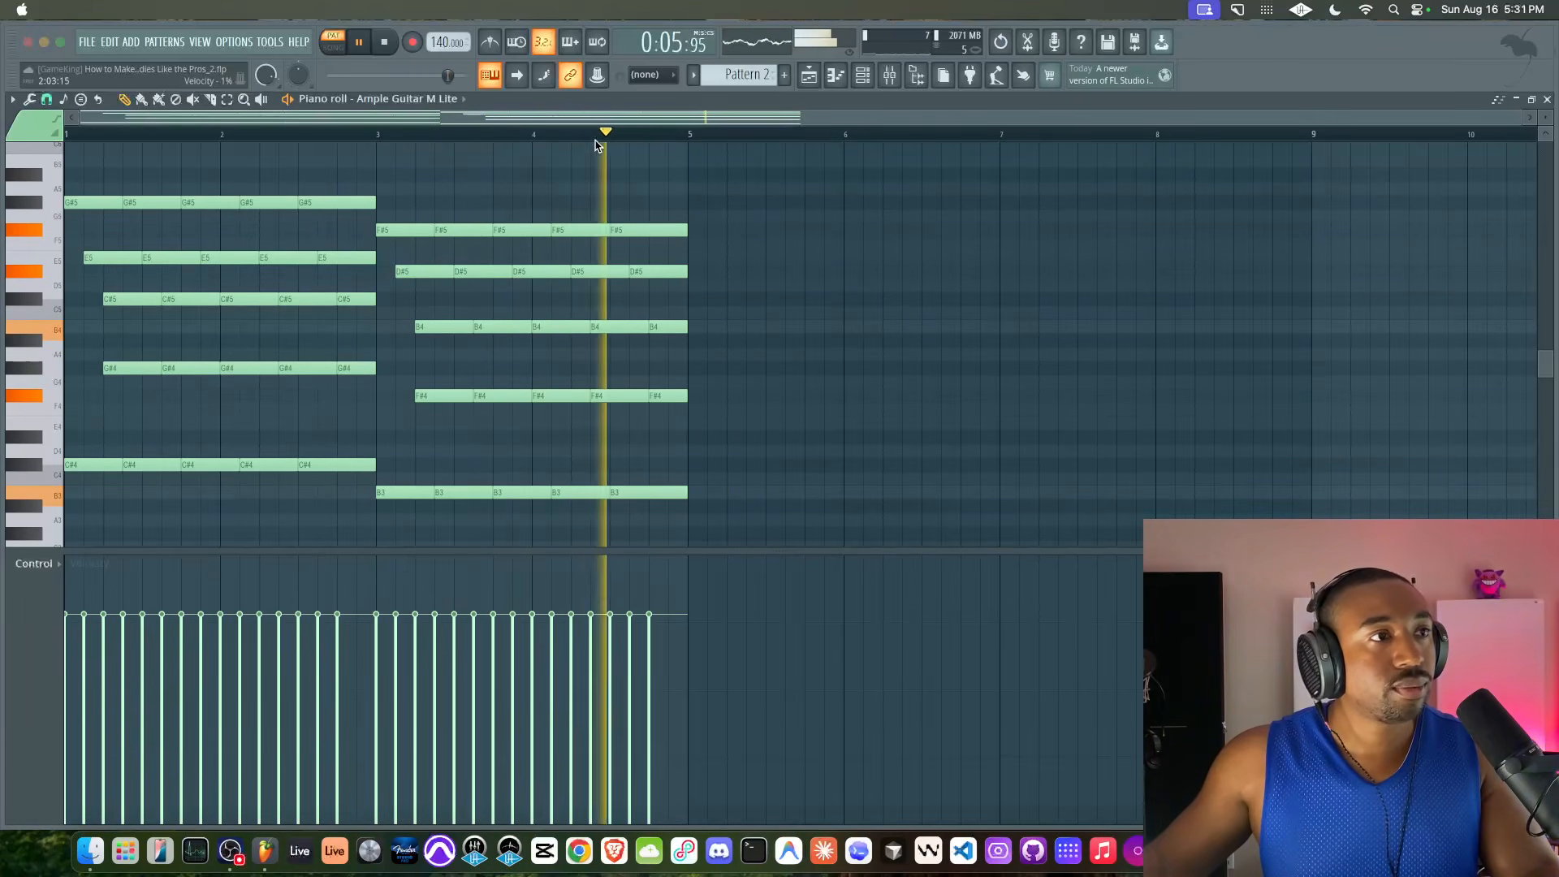
left_click(529, 202)
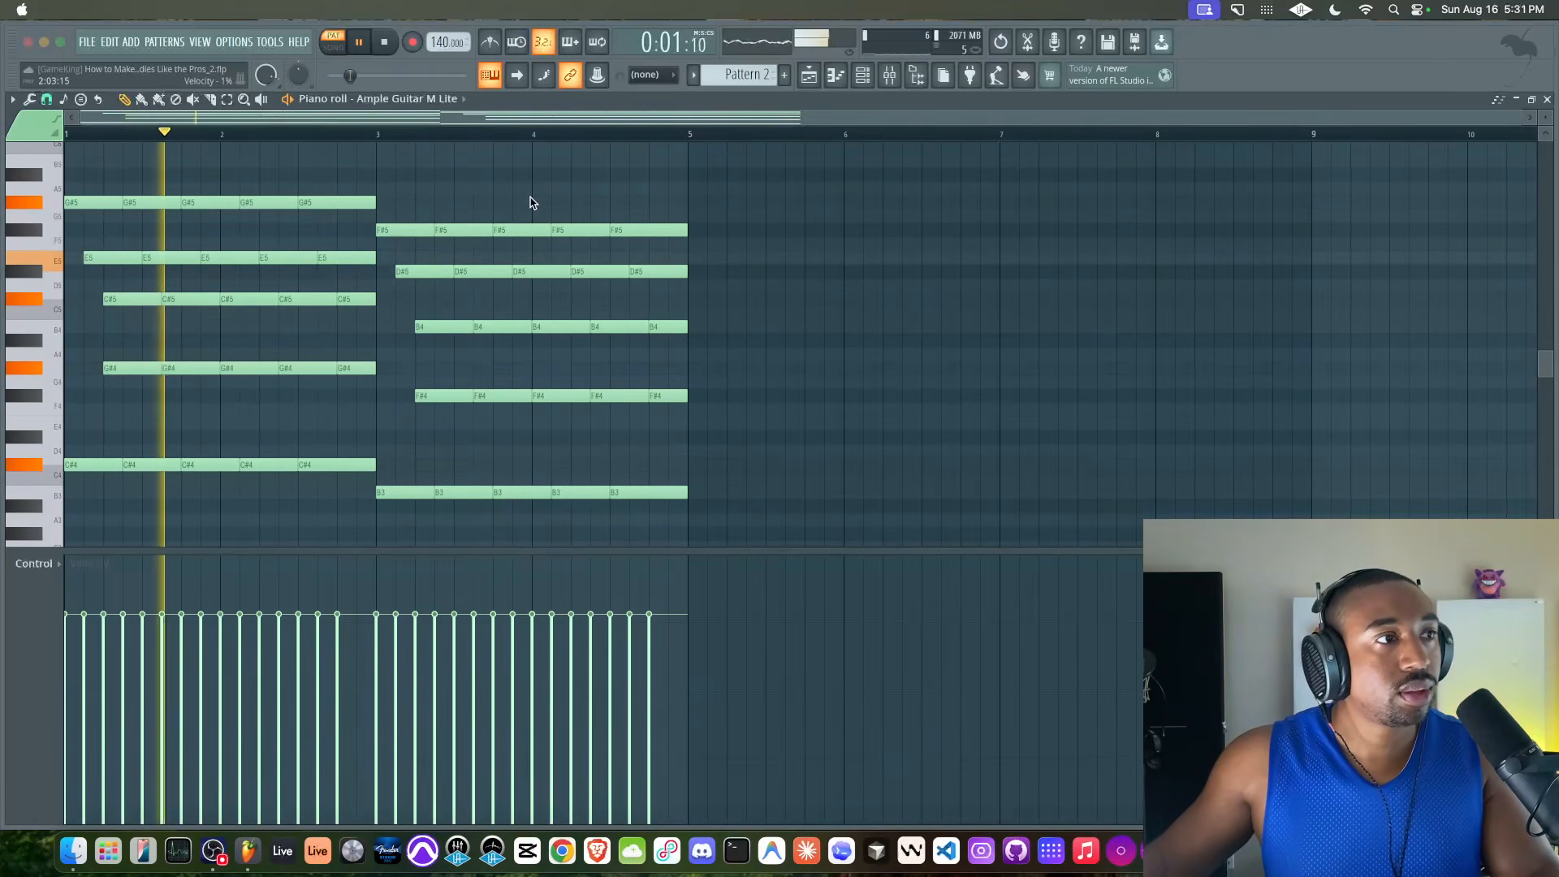
key("space")
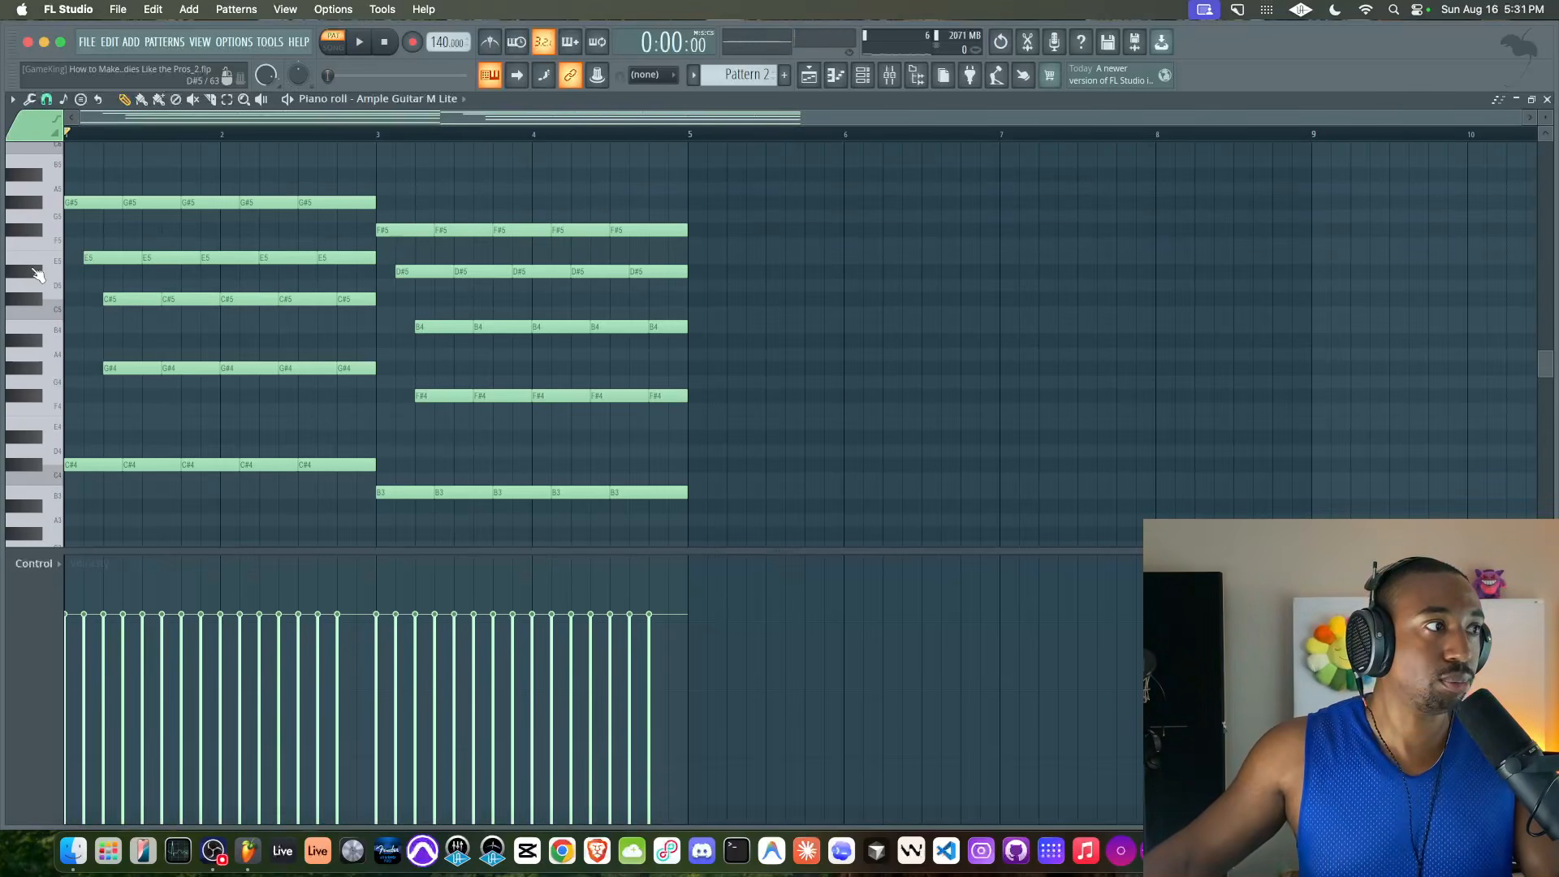
Select the whole four-bar arpeggio and duplicate it into bars 5 to 8
left_click(34, 274)
left_click(35, 299)
left_click_drag(732, 182, 54, 545)
scroll(140, 216, "up", 2)
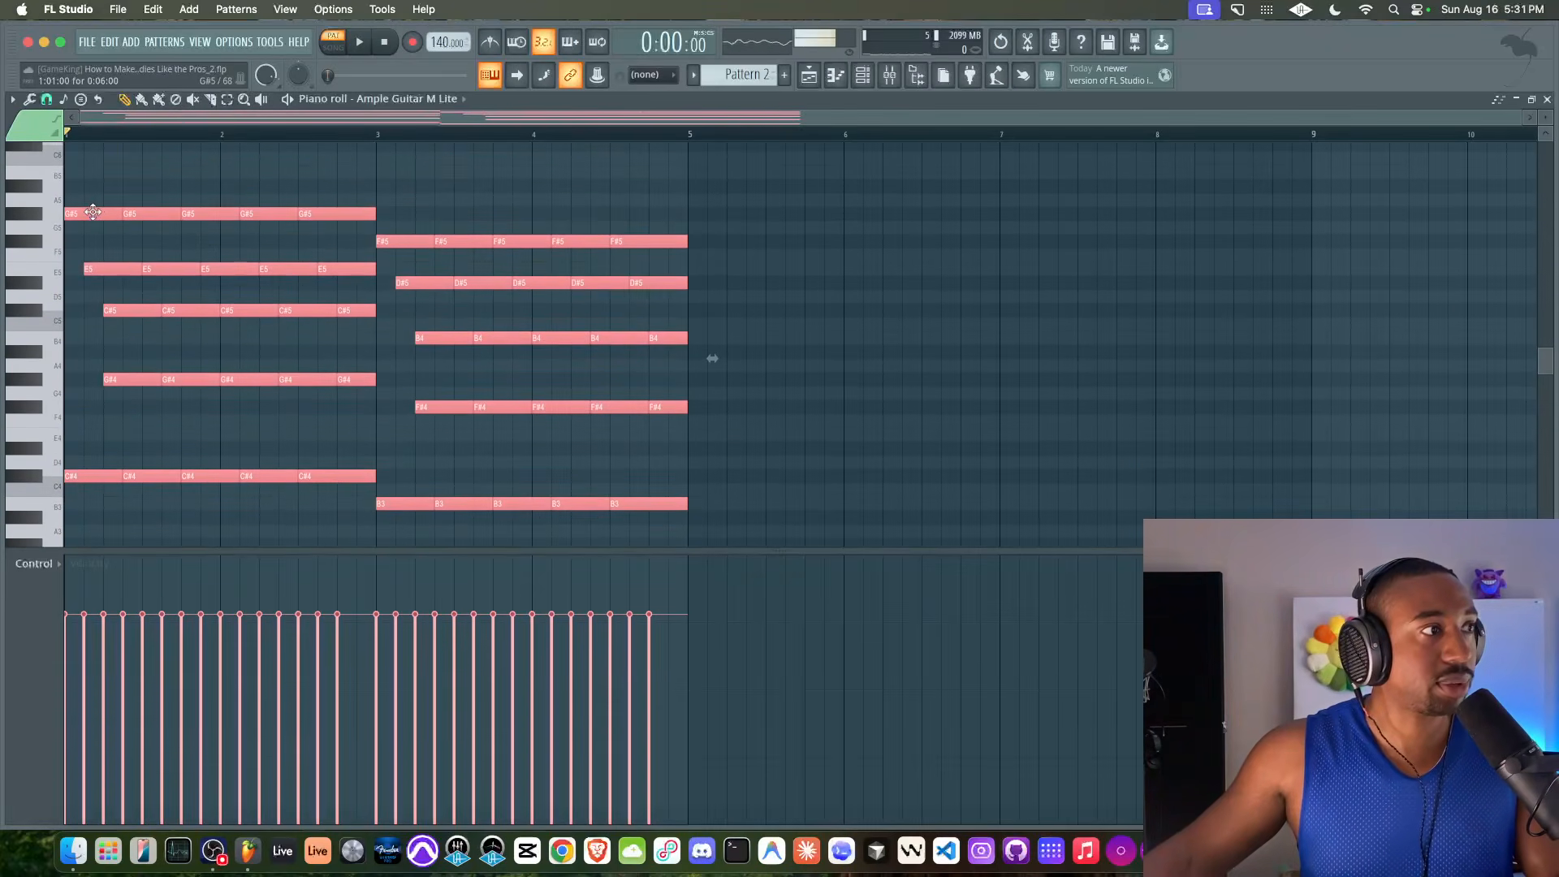
key("ctrl+b")
Transpose the chord in bars 7 and 8 down five semitones so its top row is C#5, and play the eight bars
left_click_drag(1022, 196, 1339, 518)
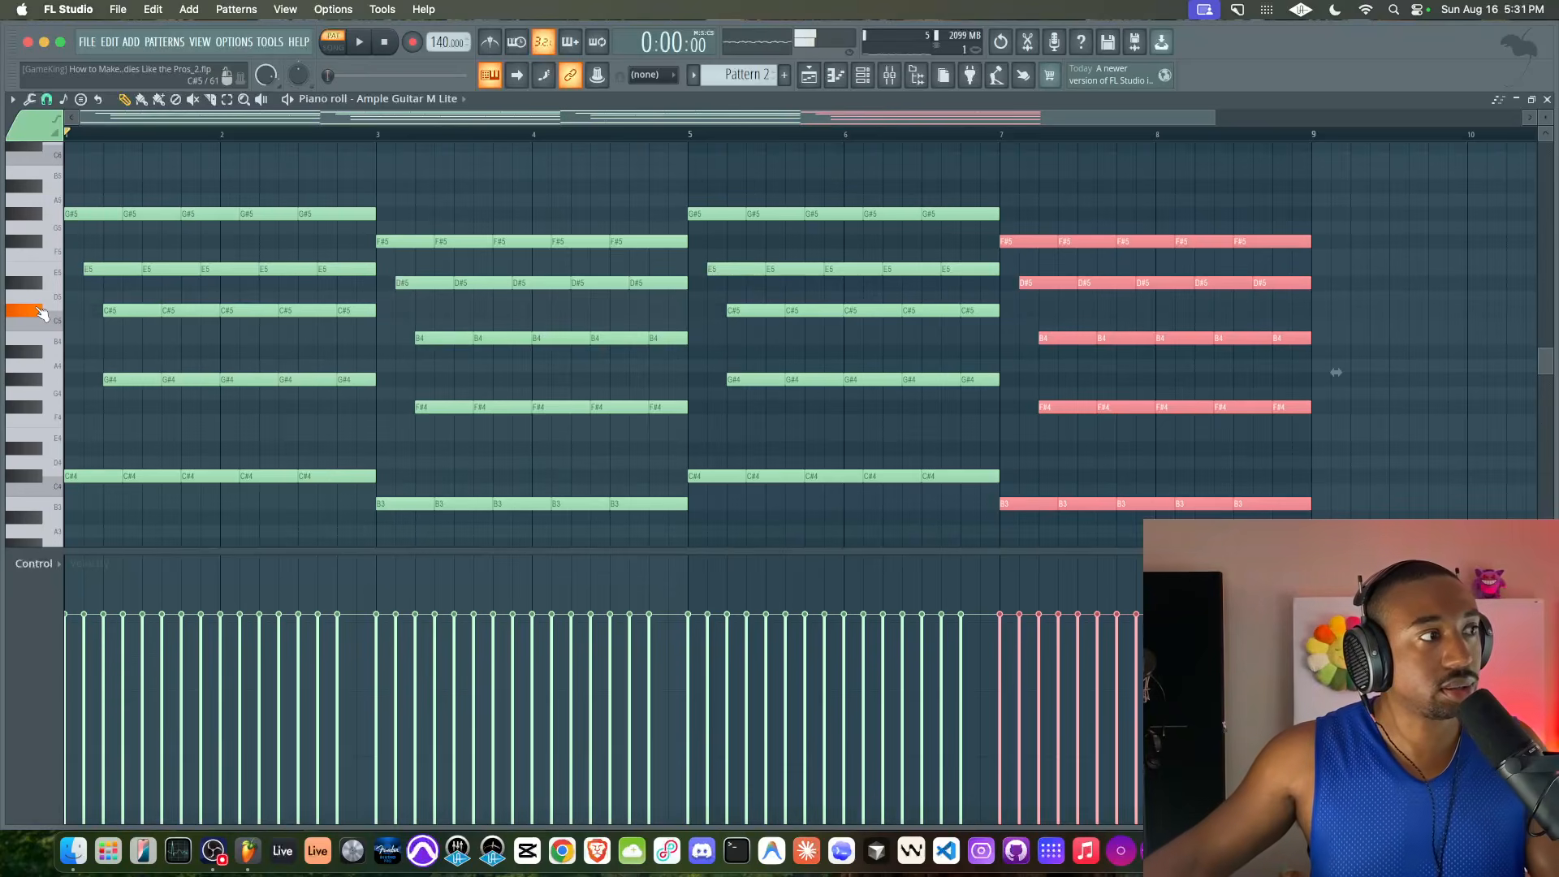
left_click_drag(1006, 243, 1284, 320)
key("space")
scroll(1013, 301, "down", 1)
scroll(1283, 315, "down", 1)
scroll(1273, 313, "down", 1)
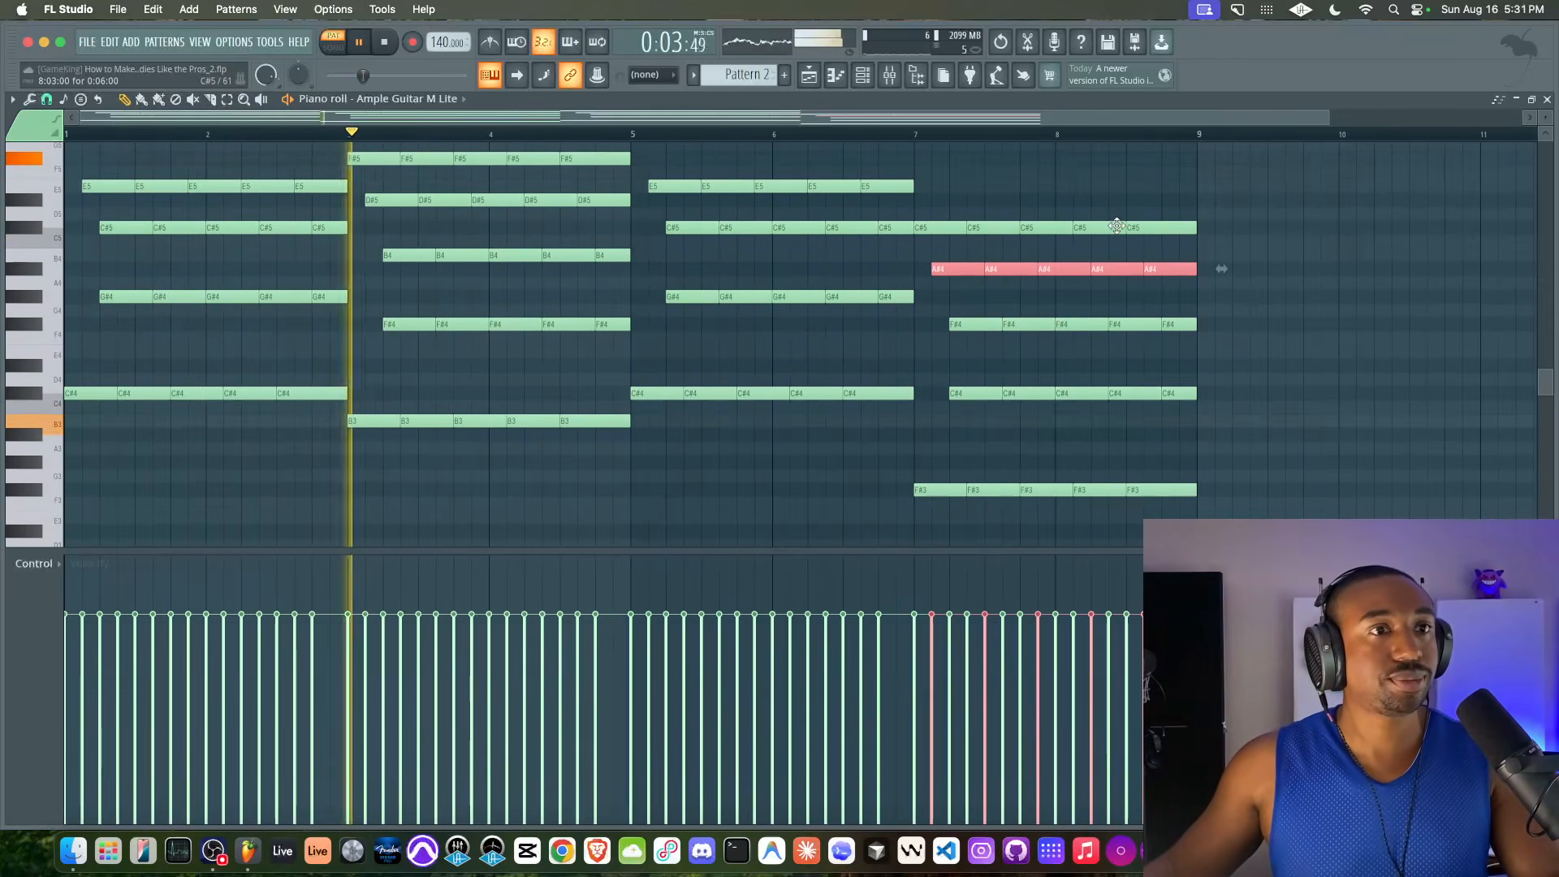
scroll(1117, 226, "up", 2)
scroll(1116, 226, "down", 2)
scroll(1116, 226, "up", 2)
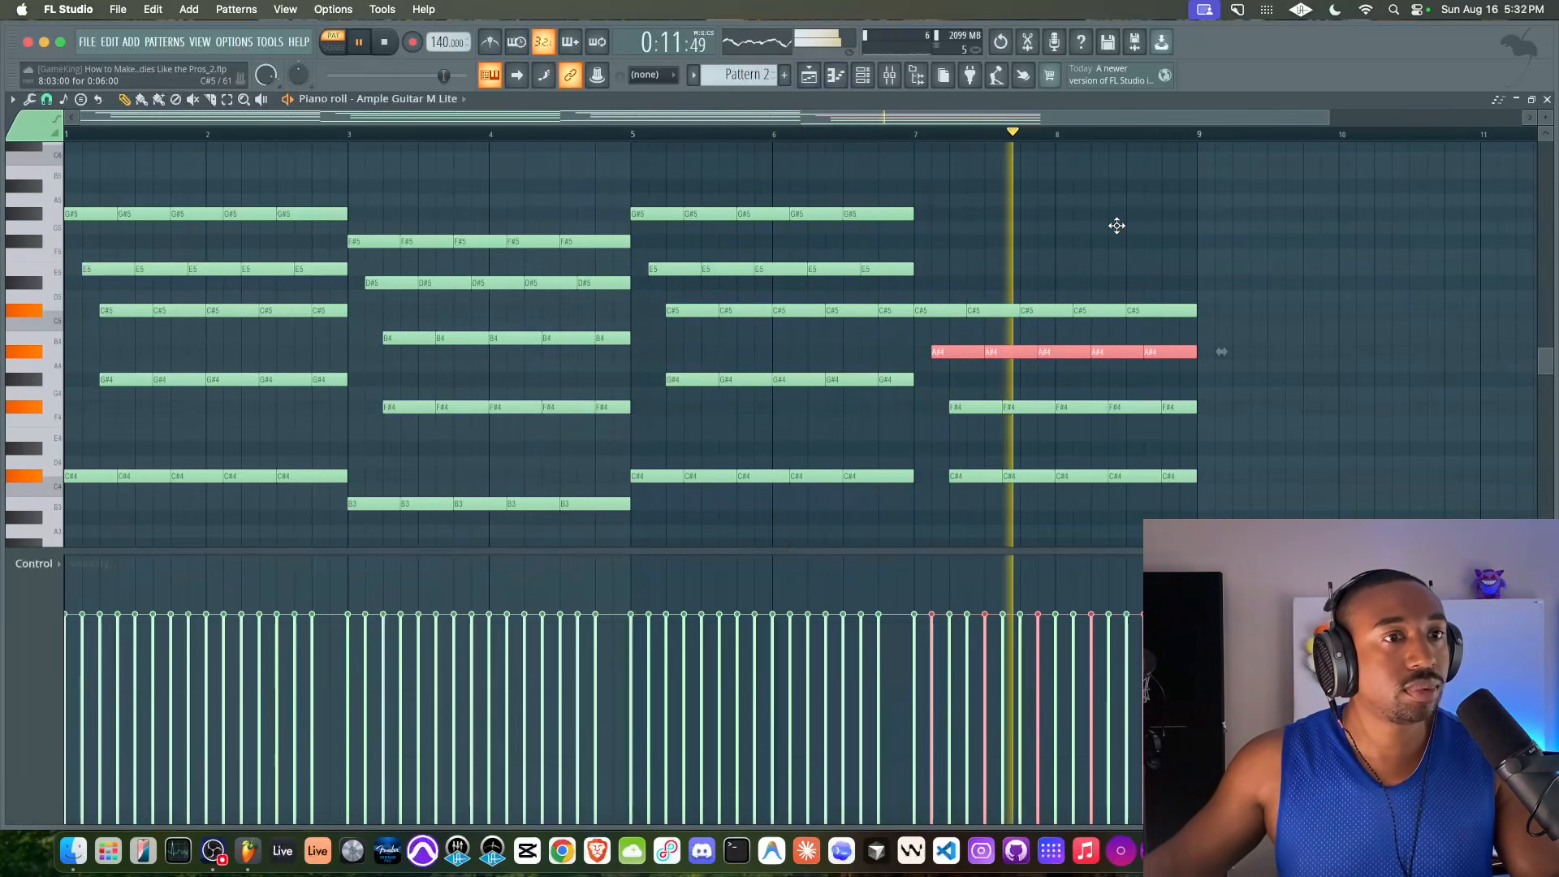
Lower the A#4 row in bars 7 and 8 by one semitone to A4
key("space")
key("shift+Down")
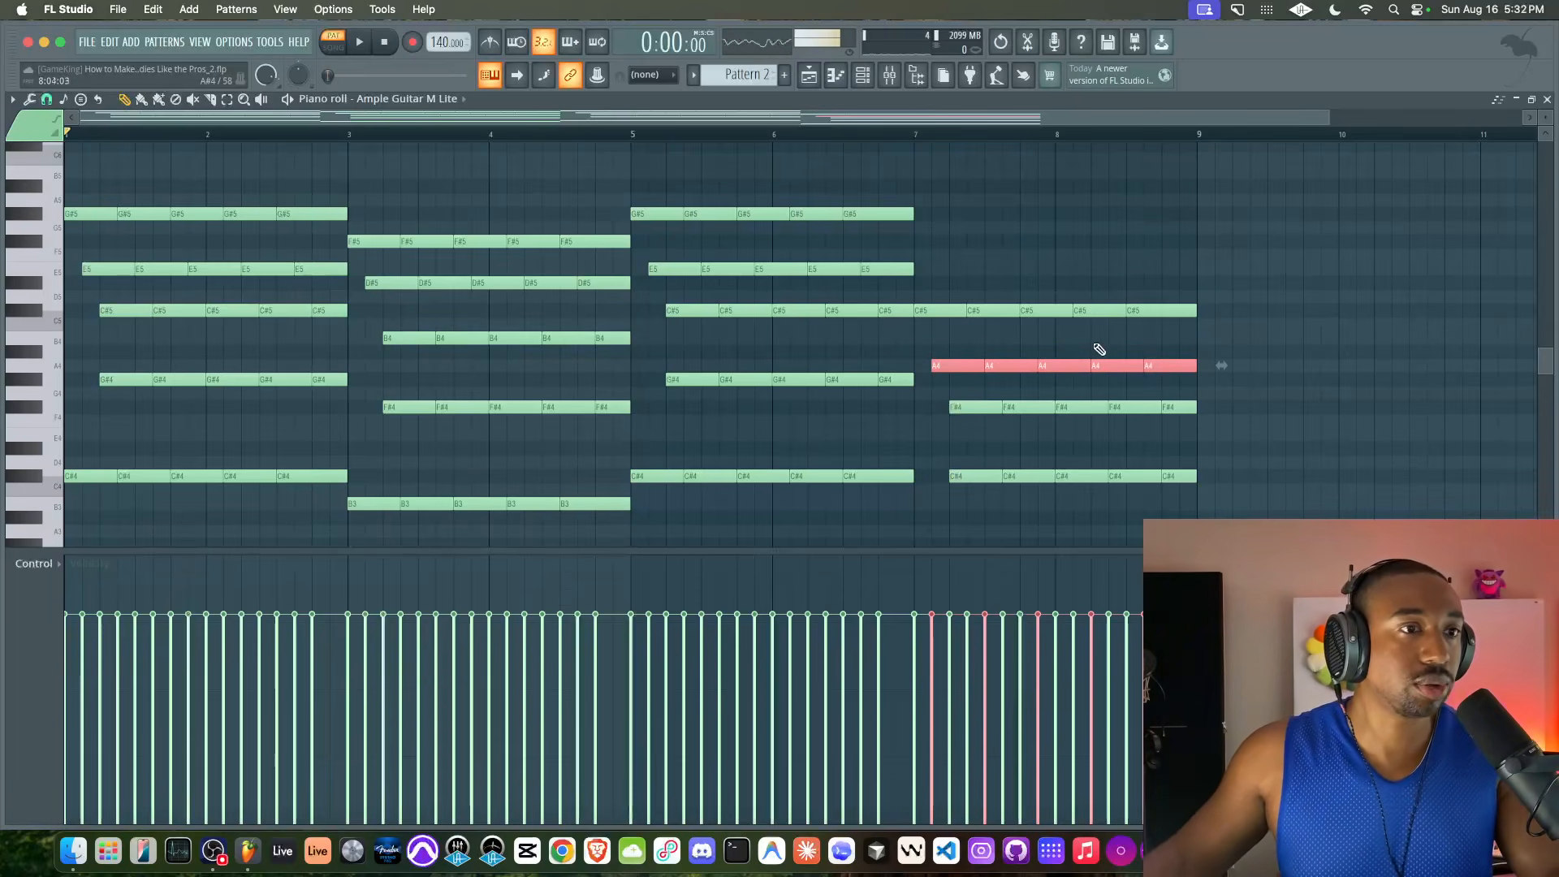
left_click(937, 310)
left_click(957, 406)
left_click(976, 366)
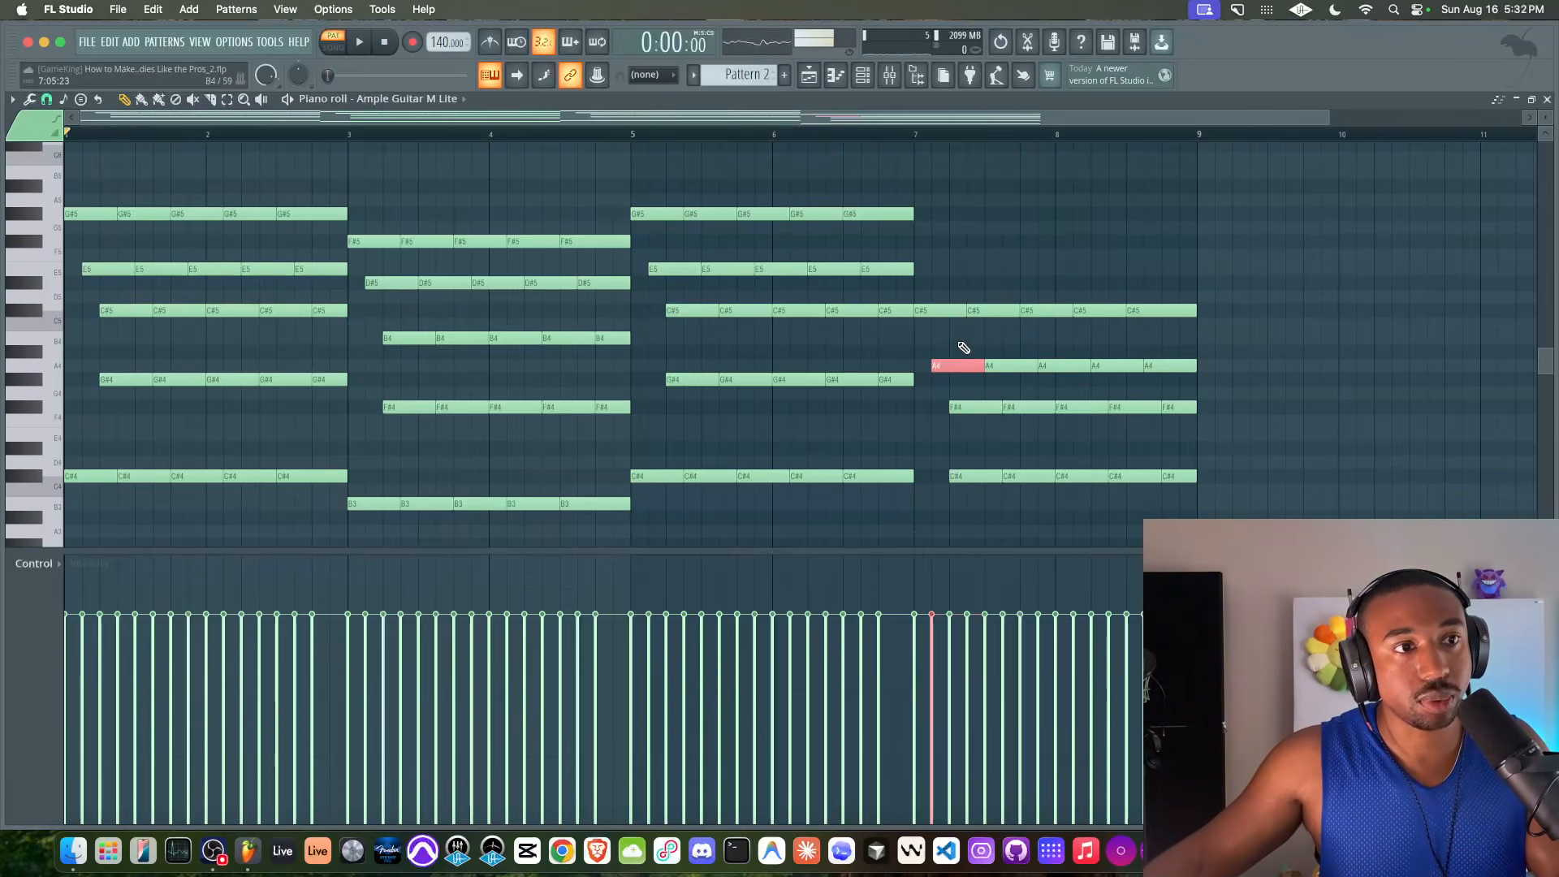
left_click_drag(949, 311, 1219, 412)
left_click(1220, 412, "super")
Play the eight bars while highlighting the E5, D#5 and A4 note rows, and clear the selection
key("space")
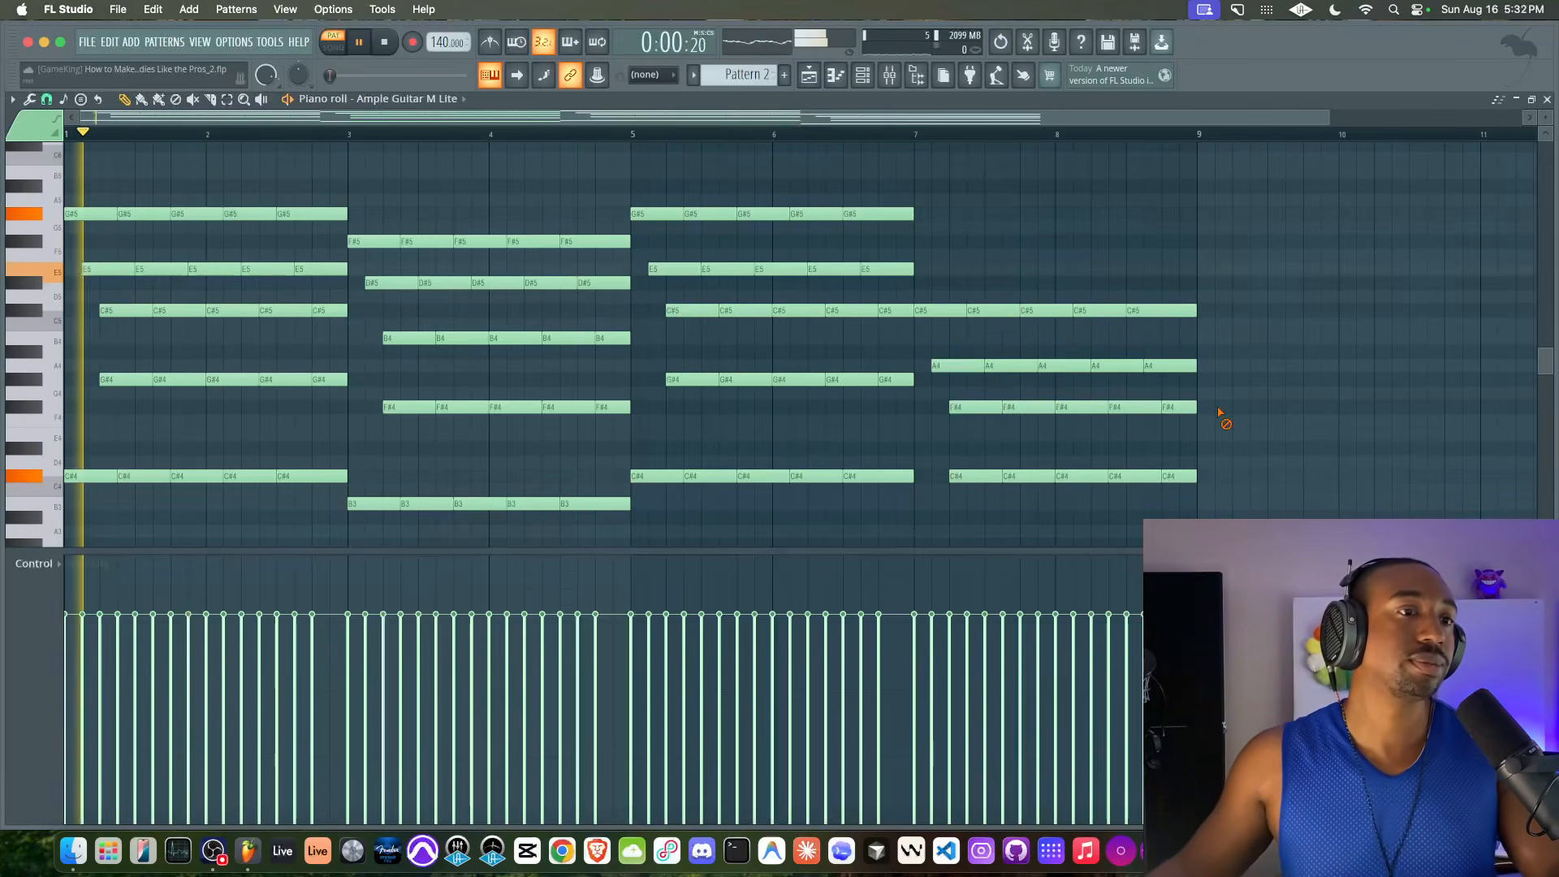
left_click(1005, 361)
left_click(659, 272, "super")
left_click(621, 283, "super")
left_click(104, 274, "super")
scroll(651, 281, "down", 1)
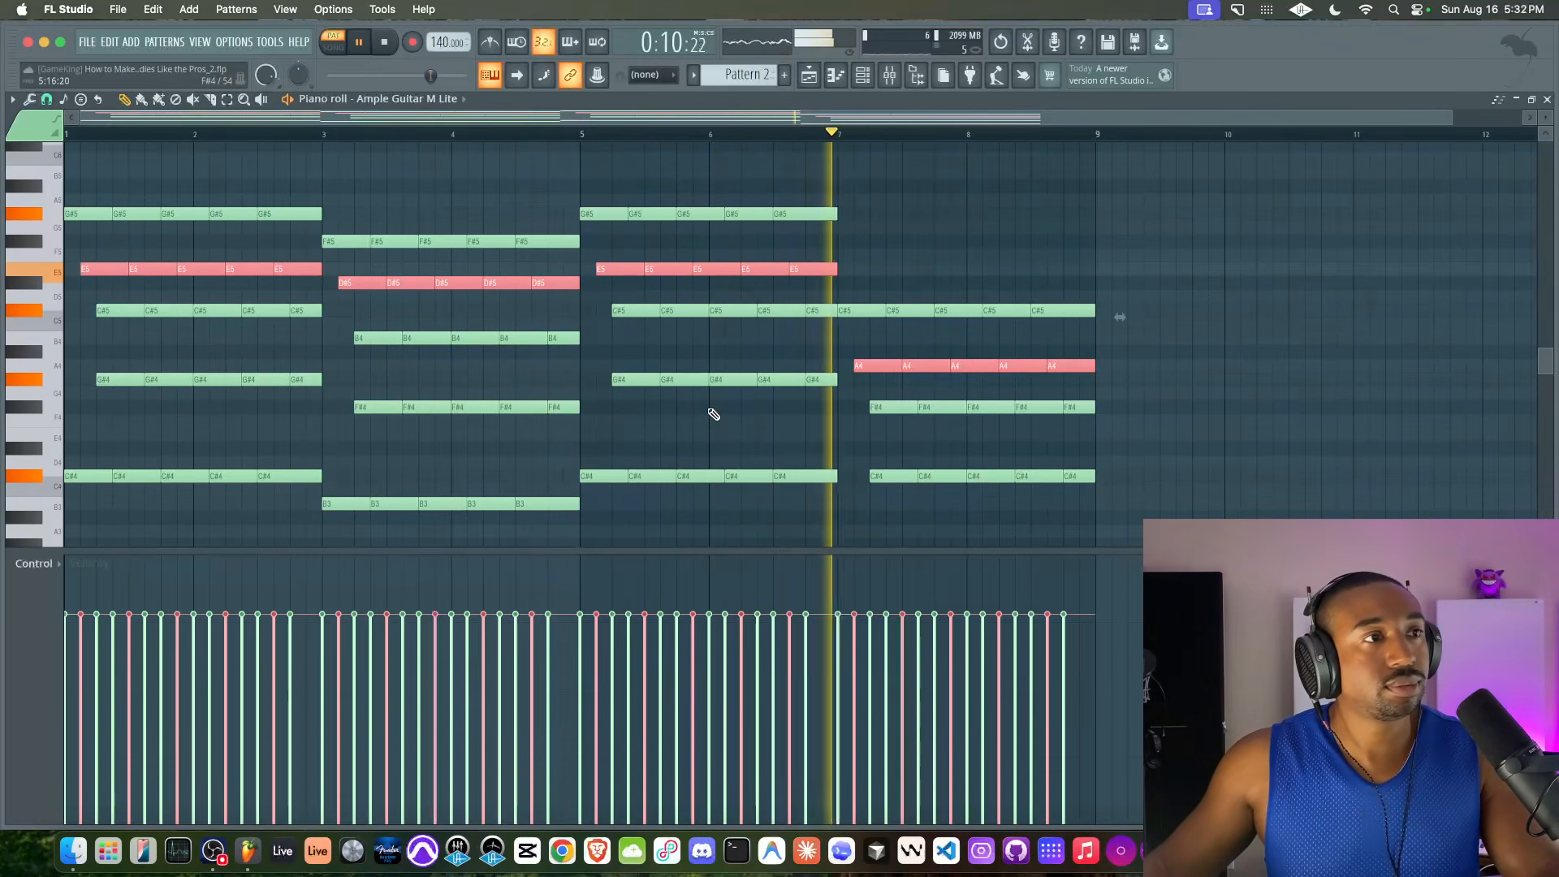
key("super+d")
key("space")
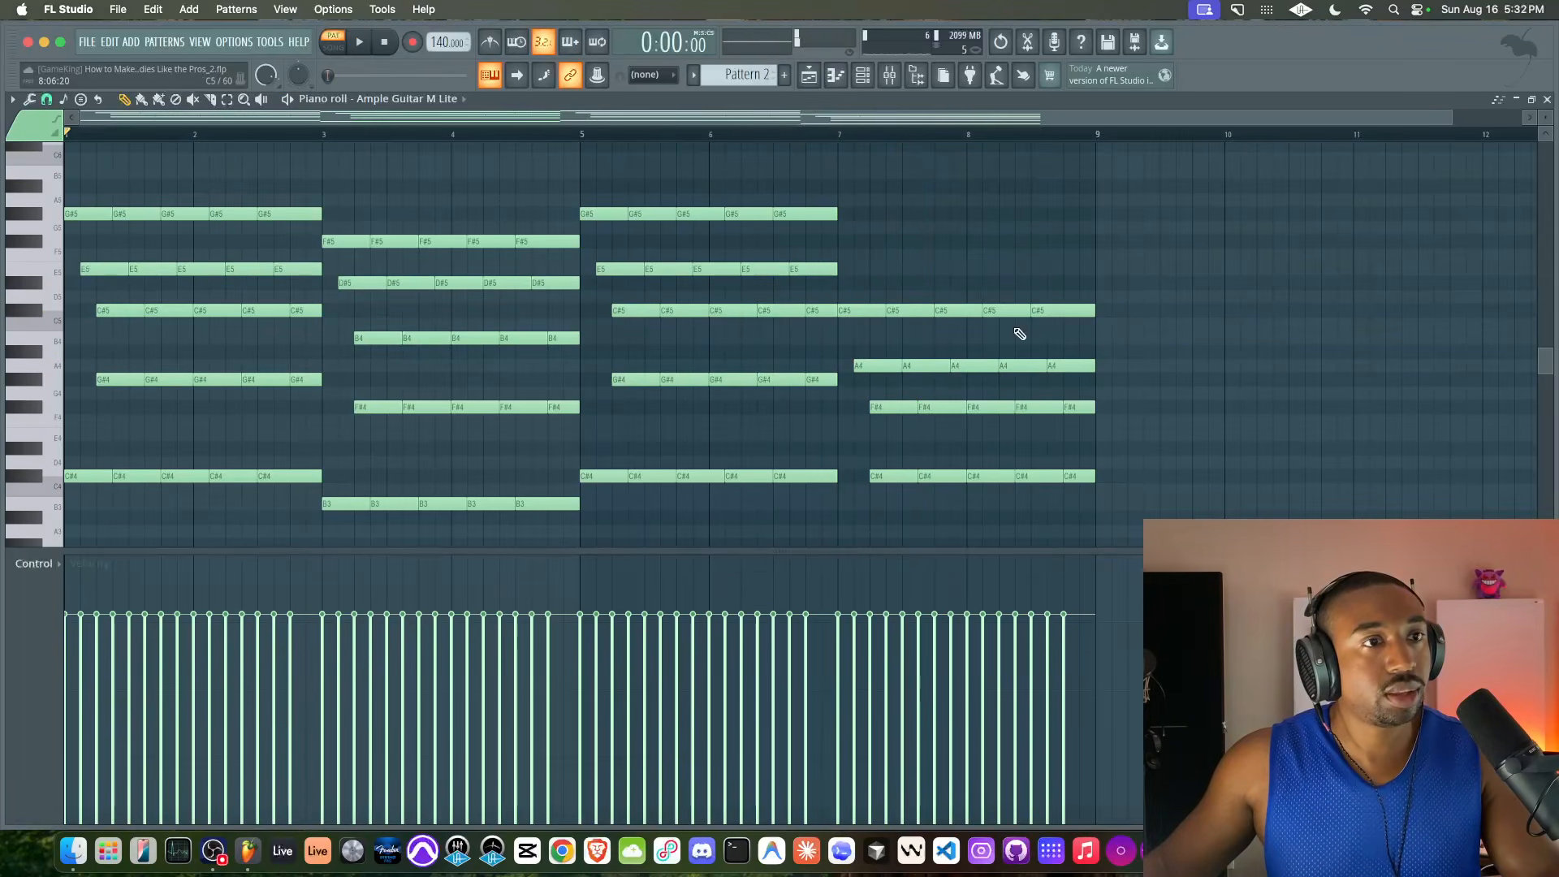
Select the chord notes around bar 8 and listen to the progression from bar 5 onward
left_click_drag(987, 301, 966, 198)
scroll(1134, 484, "down", 3)
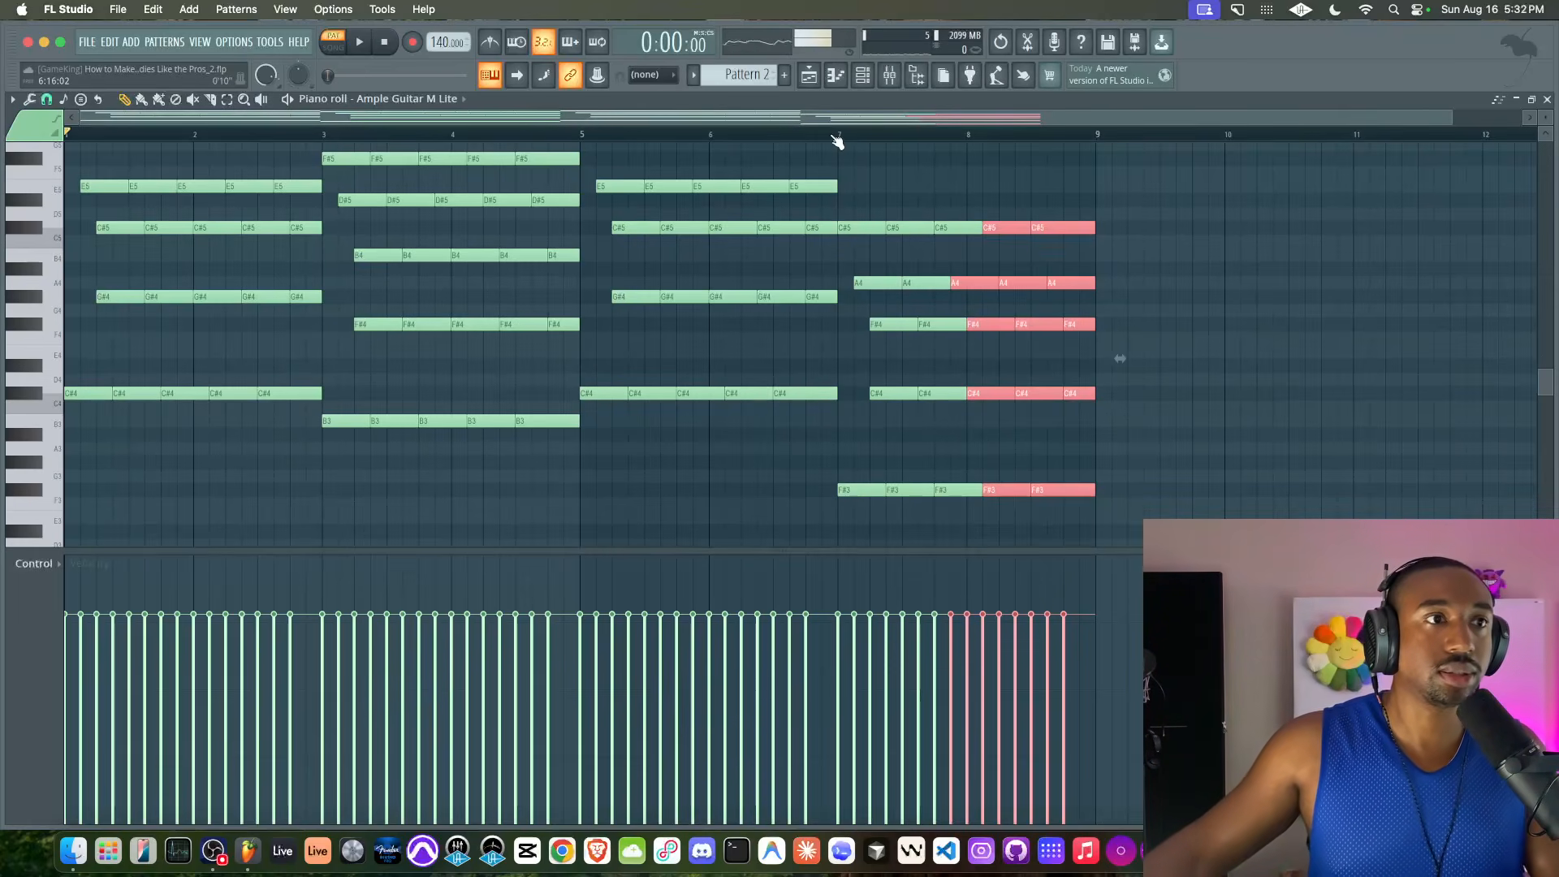
key("space")
left_click(620, 138)
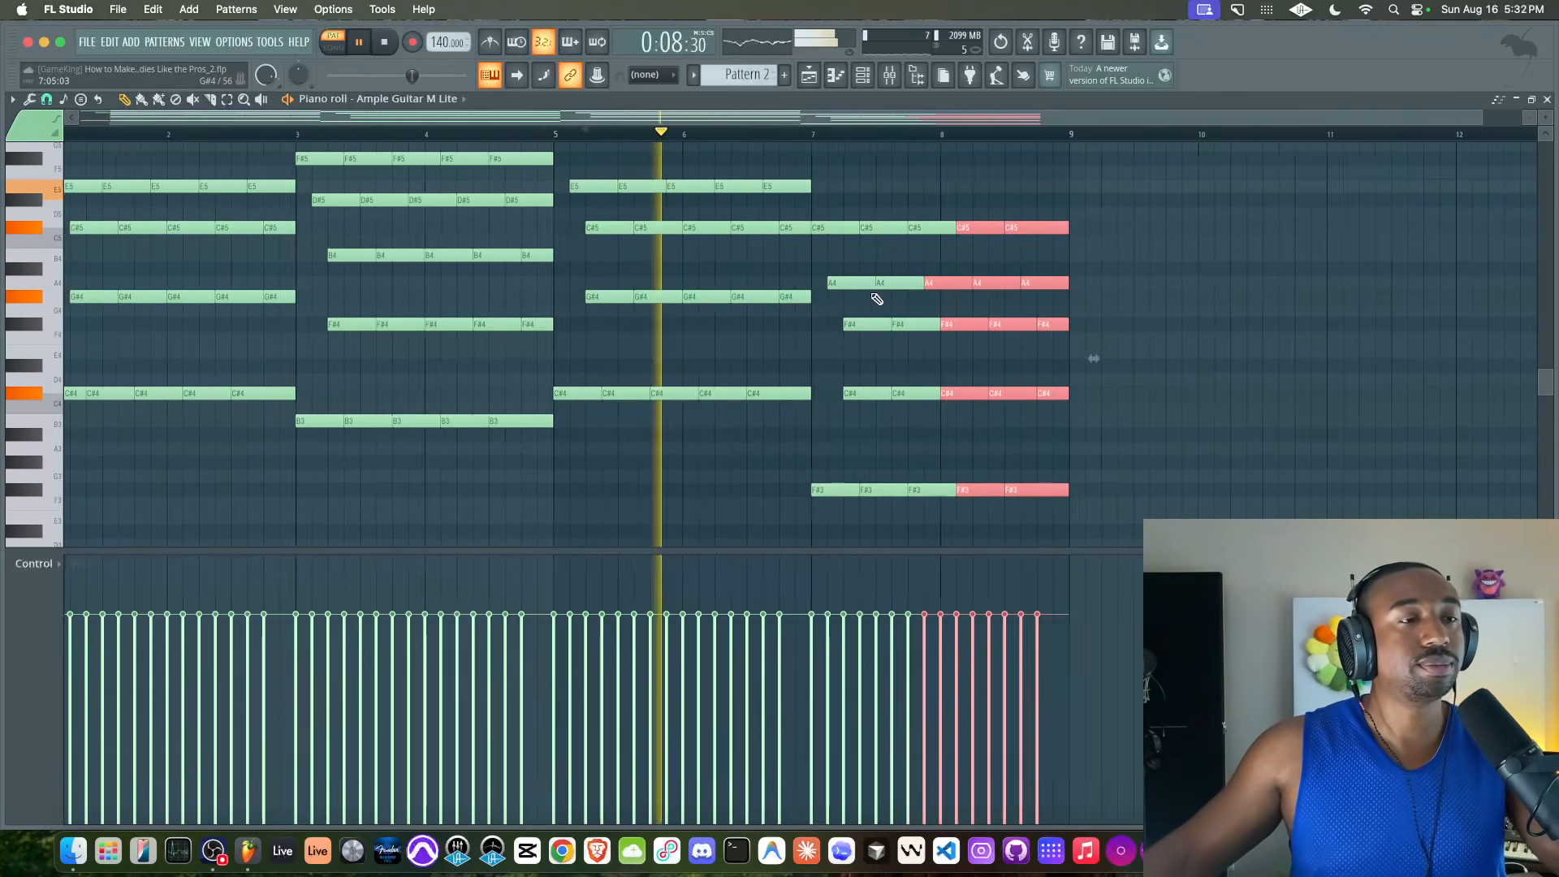
left_click(865, 439)
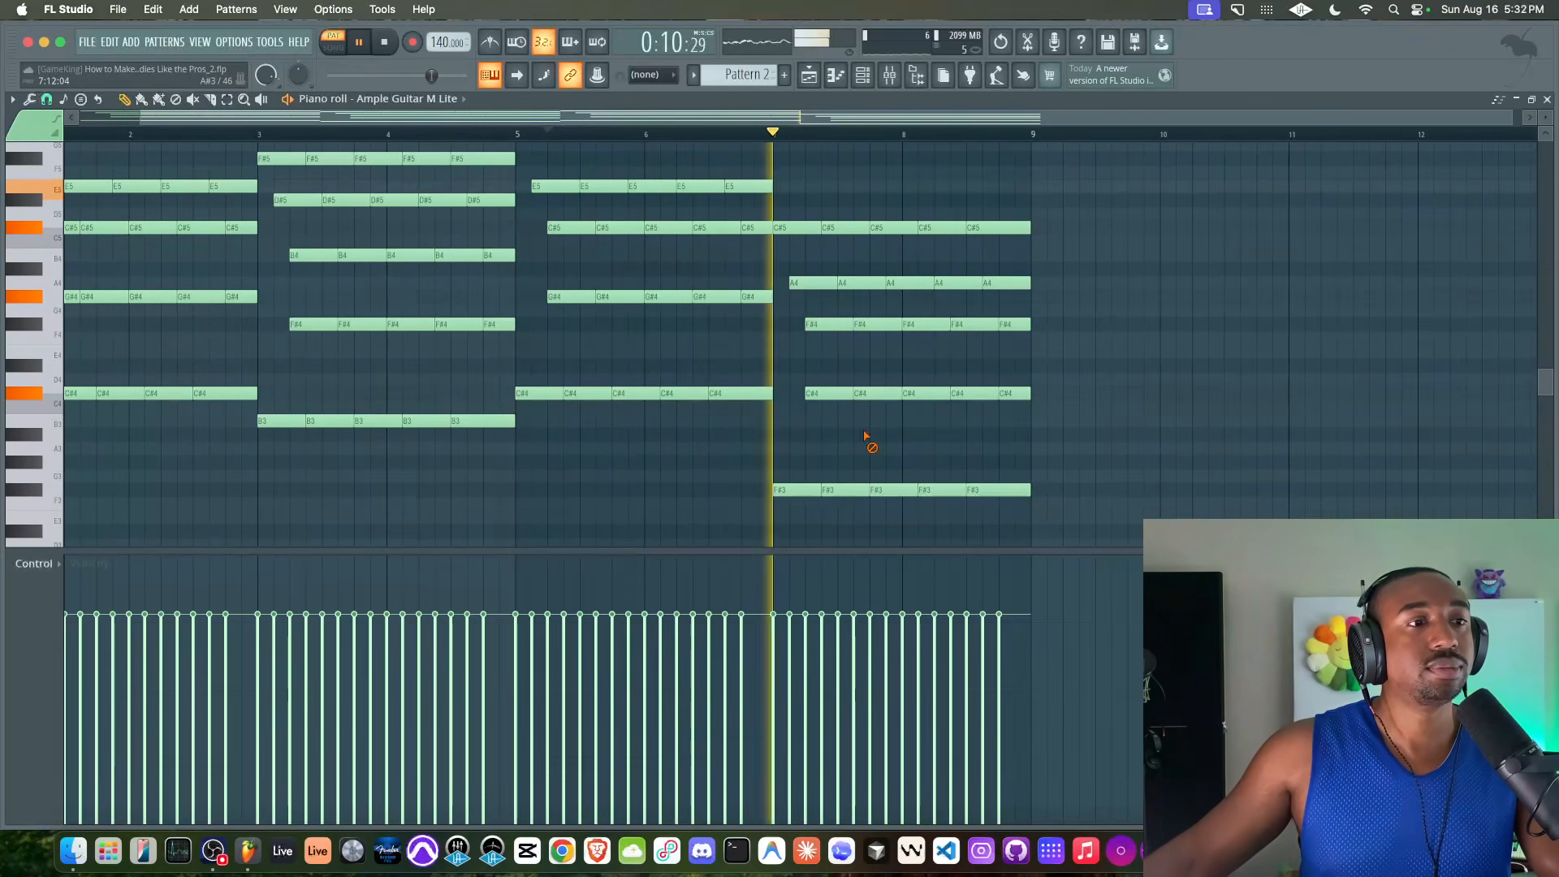
scroll(932, 462, "up", 3)
key("space")
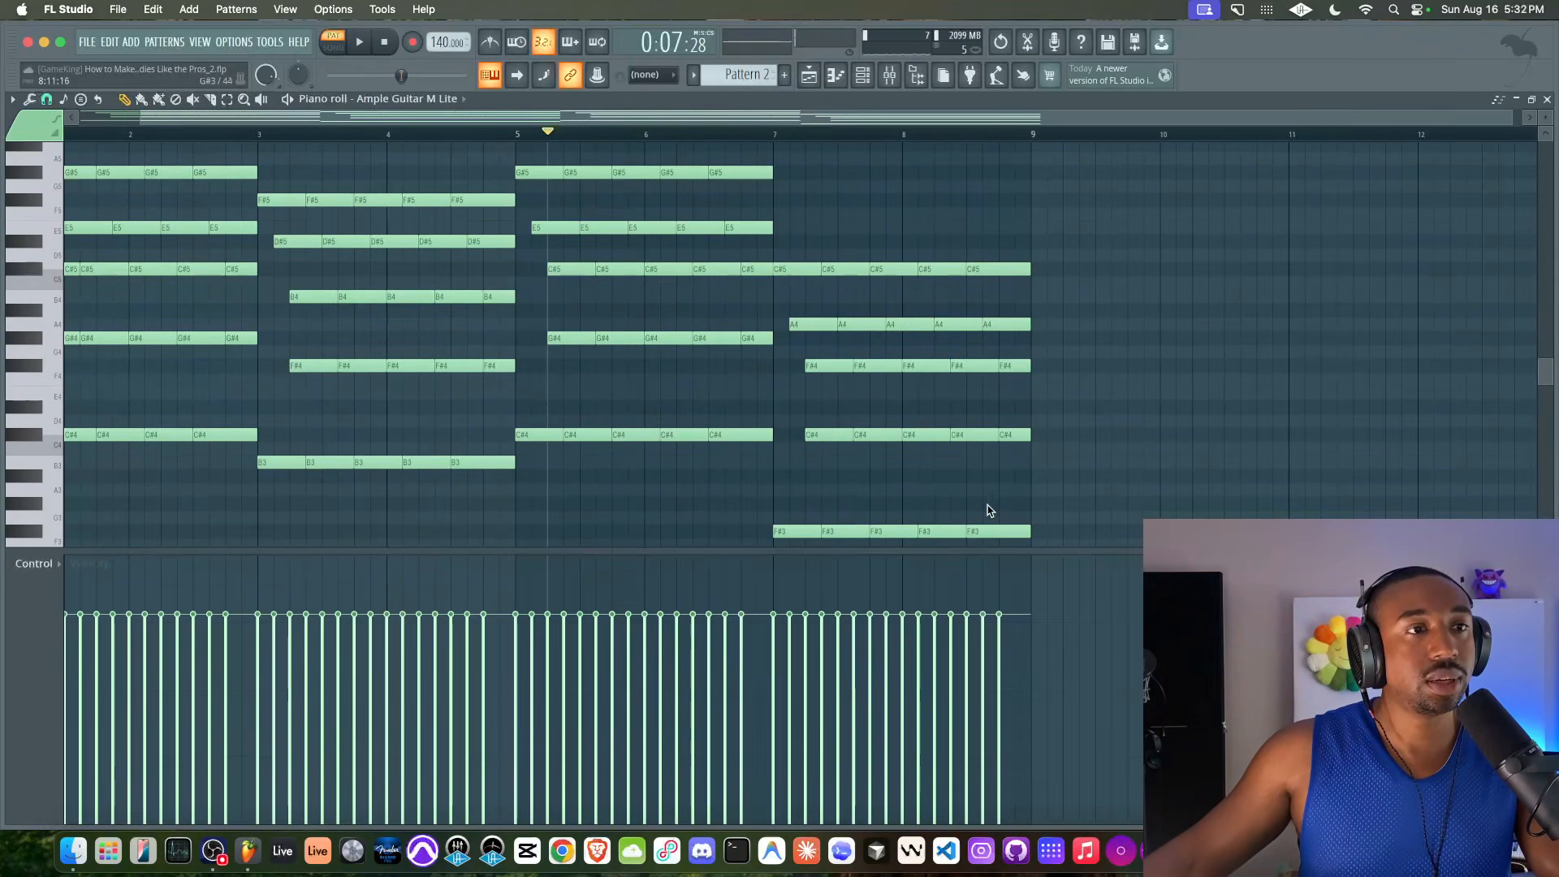
Reselect the chord notes around bar 8, play from bar 7, and delete the third A4 note that overlaps the start of bar 8
scroll(980, 479, "down", 3)
scroll(981, 480, "right", 2)
left_click_drag(979, 483, 840, 199)
left_click(733, 138)
key("space")
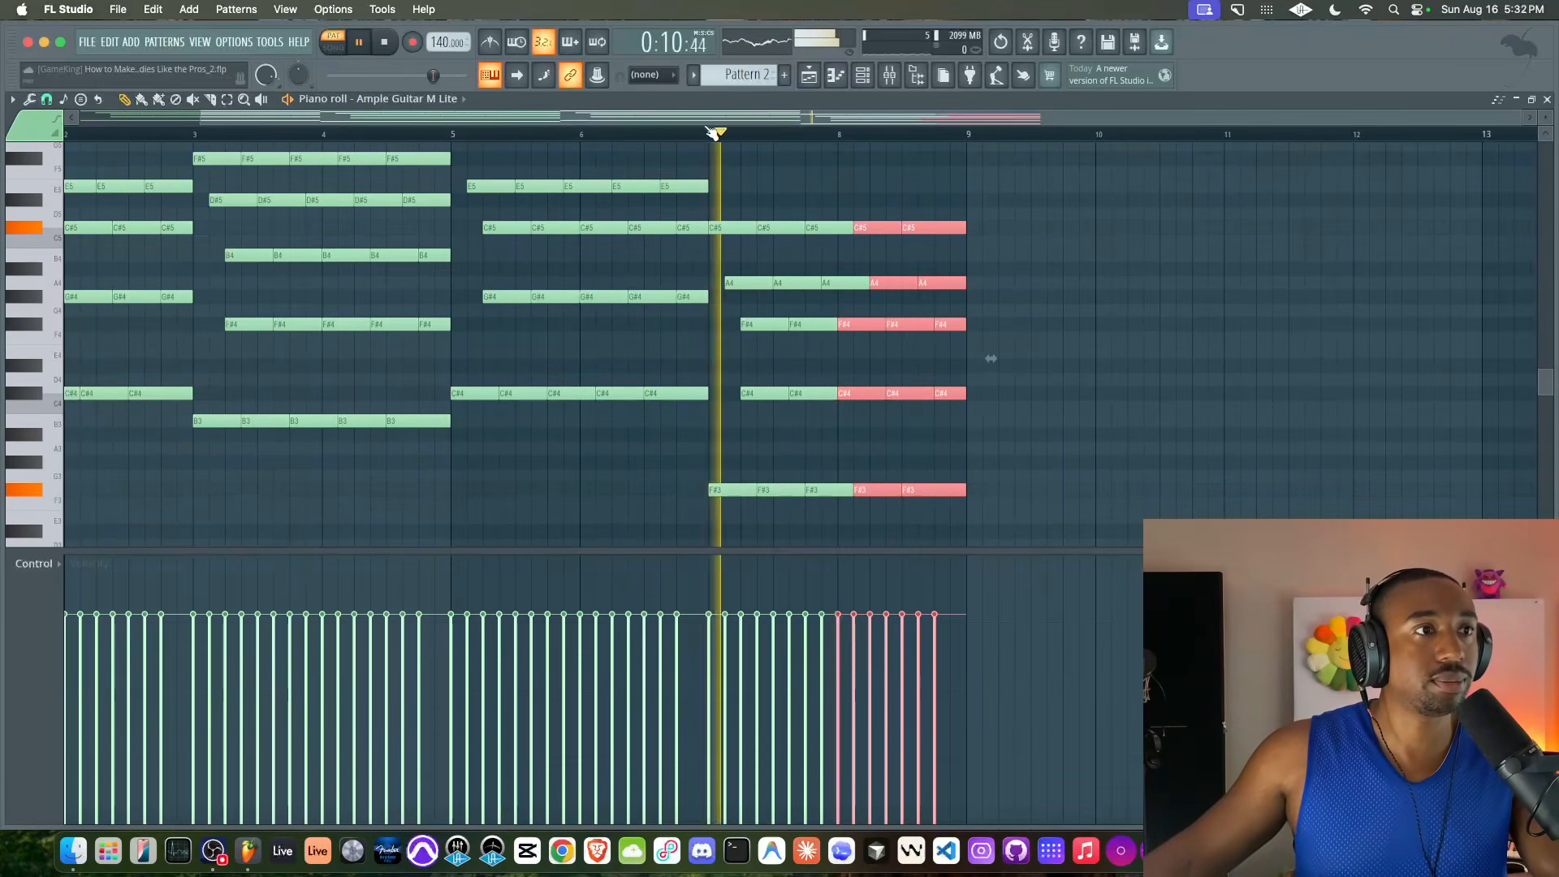
key("space")
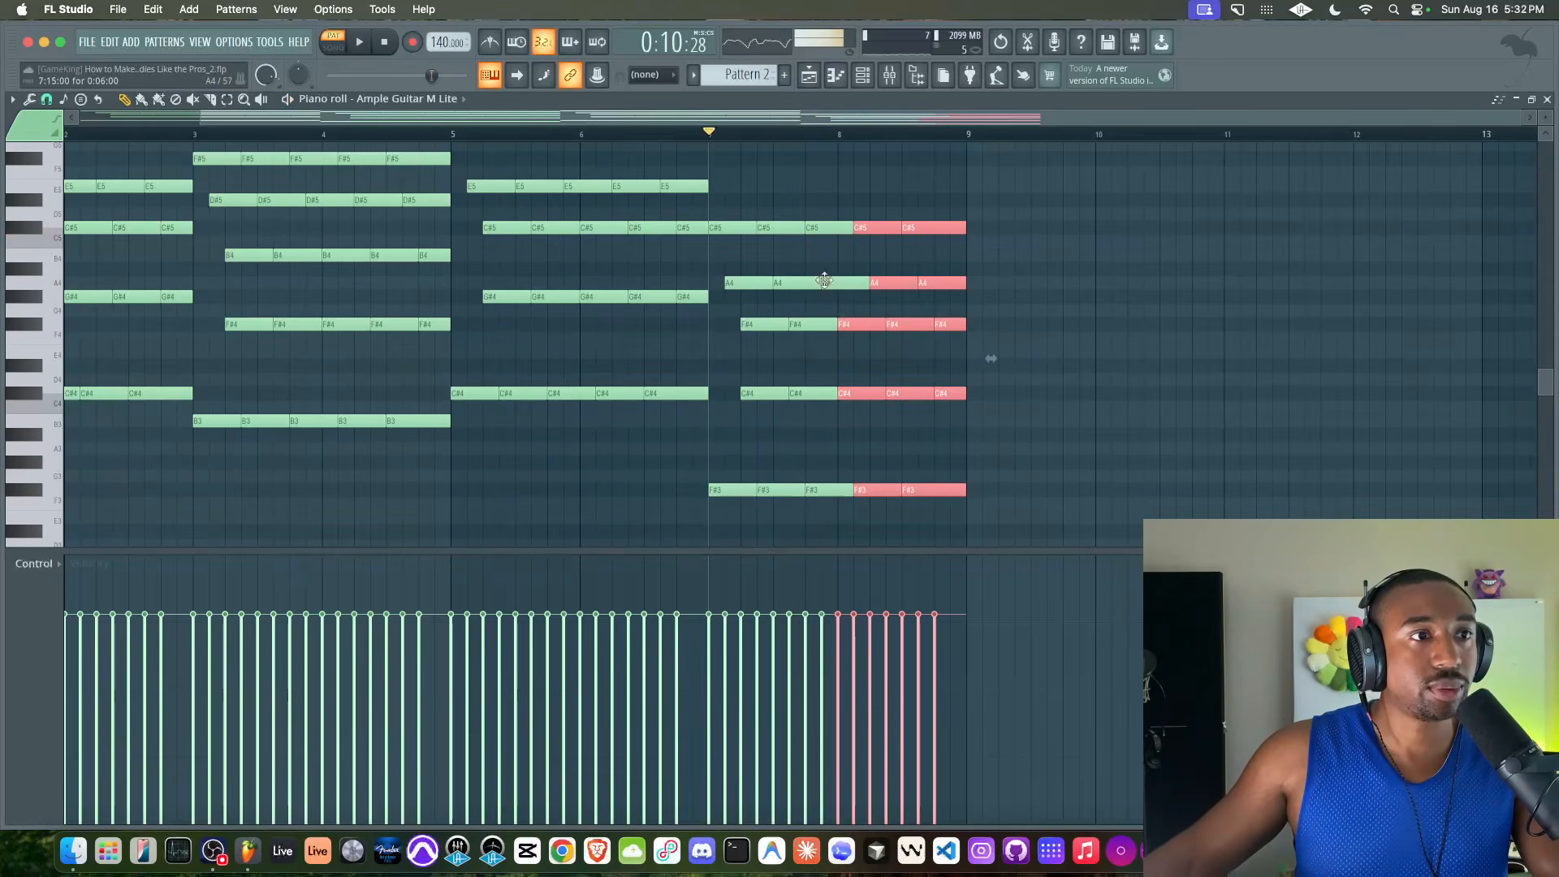
right_click(842, 283)
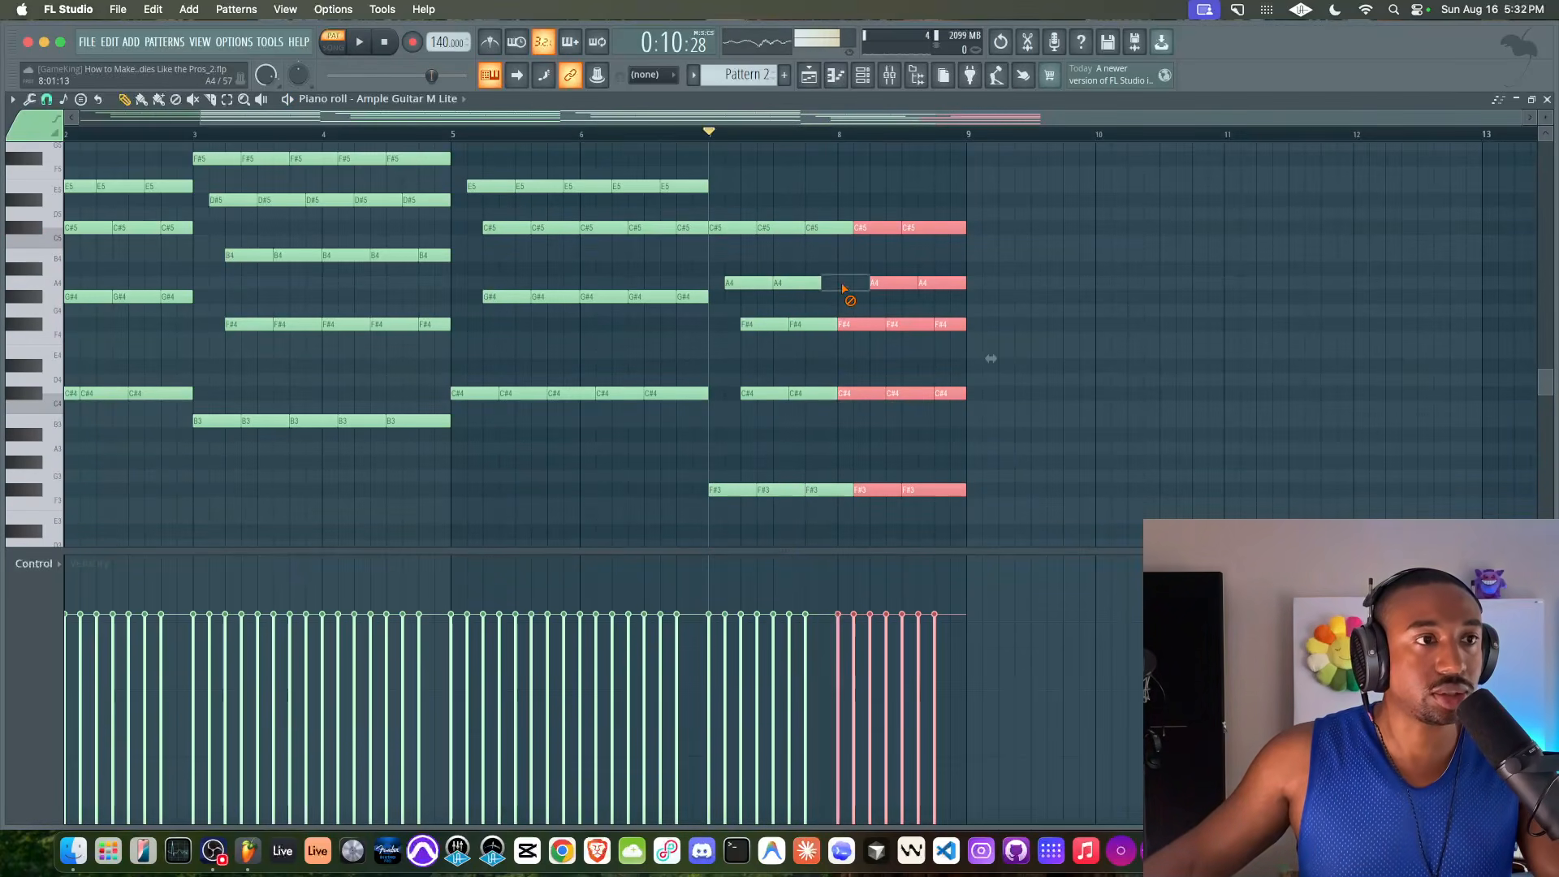
key("space")
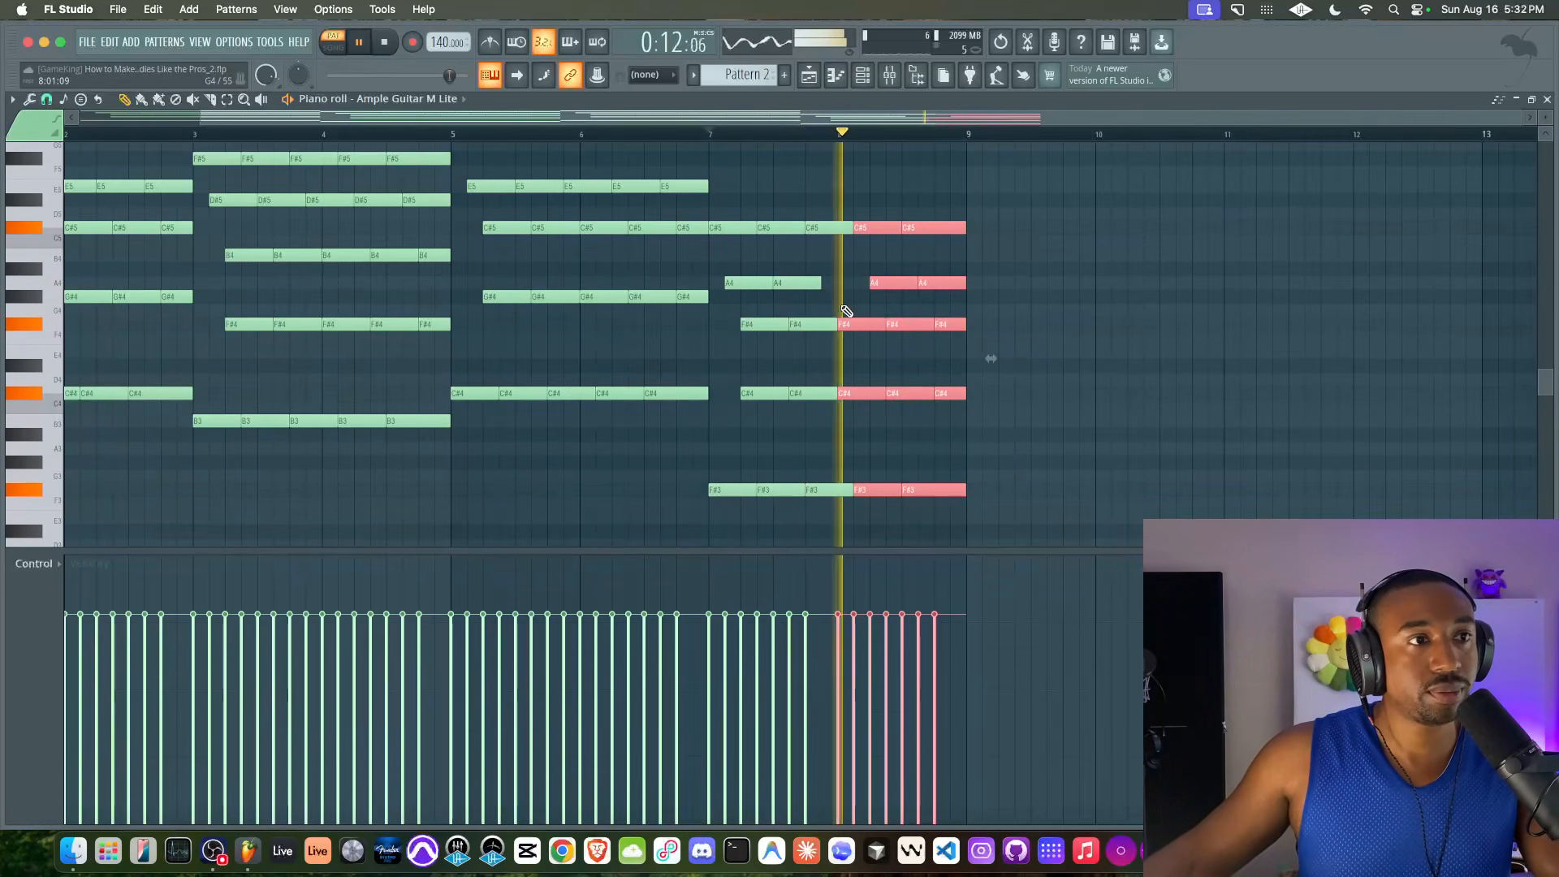
key("space")
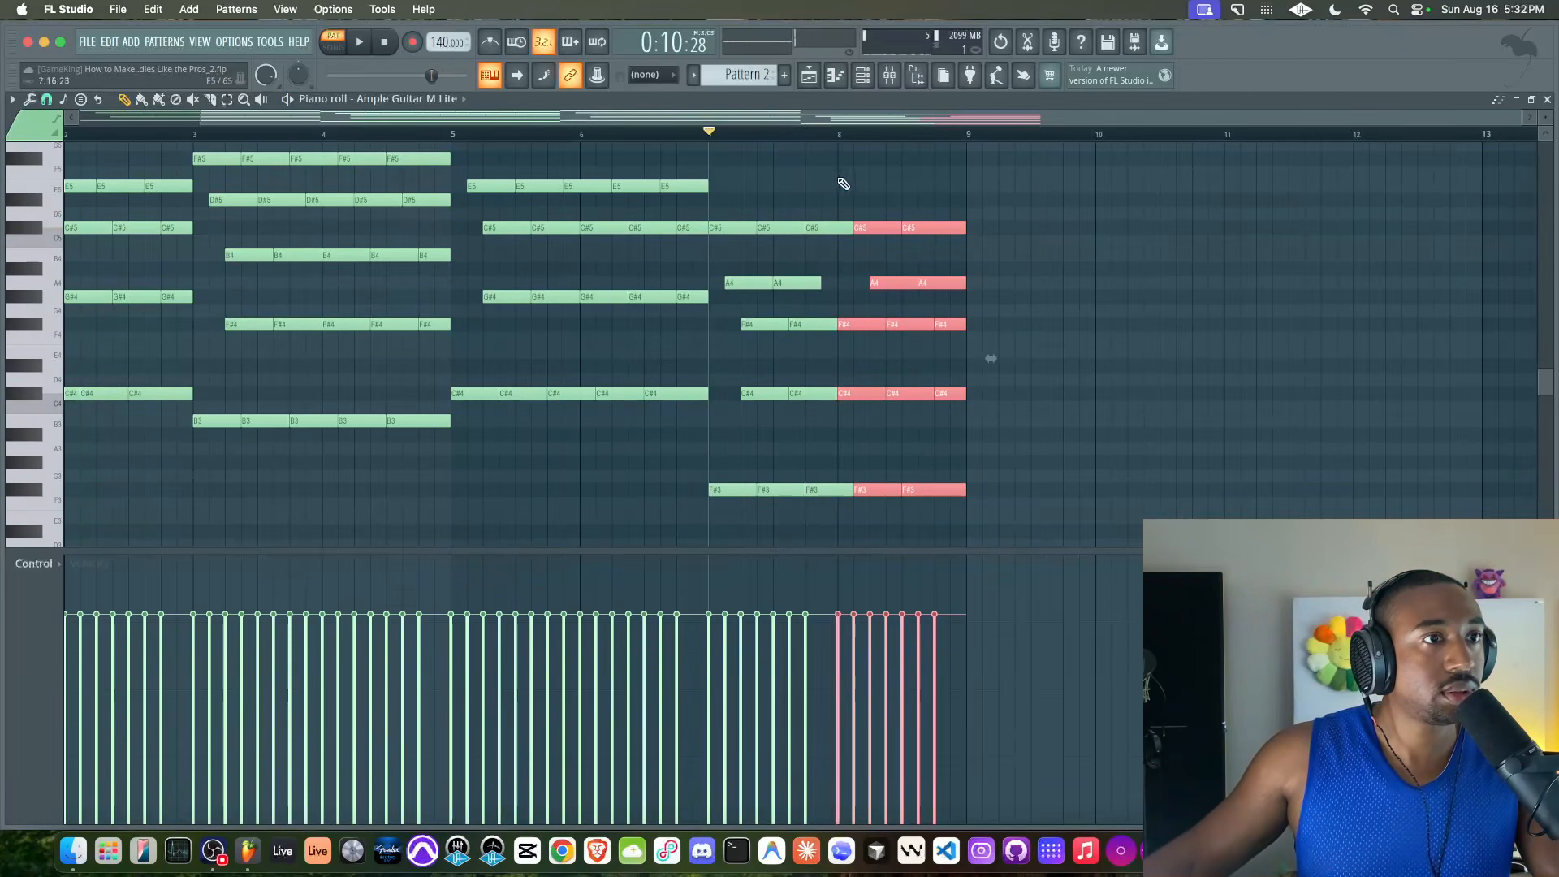
Raise the selected bar 8 notes two semitones, with D#5 on top and G#3 as the bass, and play from bar 7
left_click_drag(872, 227, 871, 200)
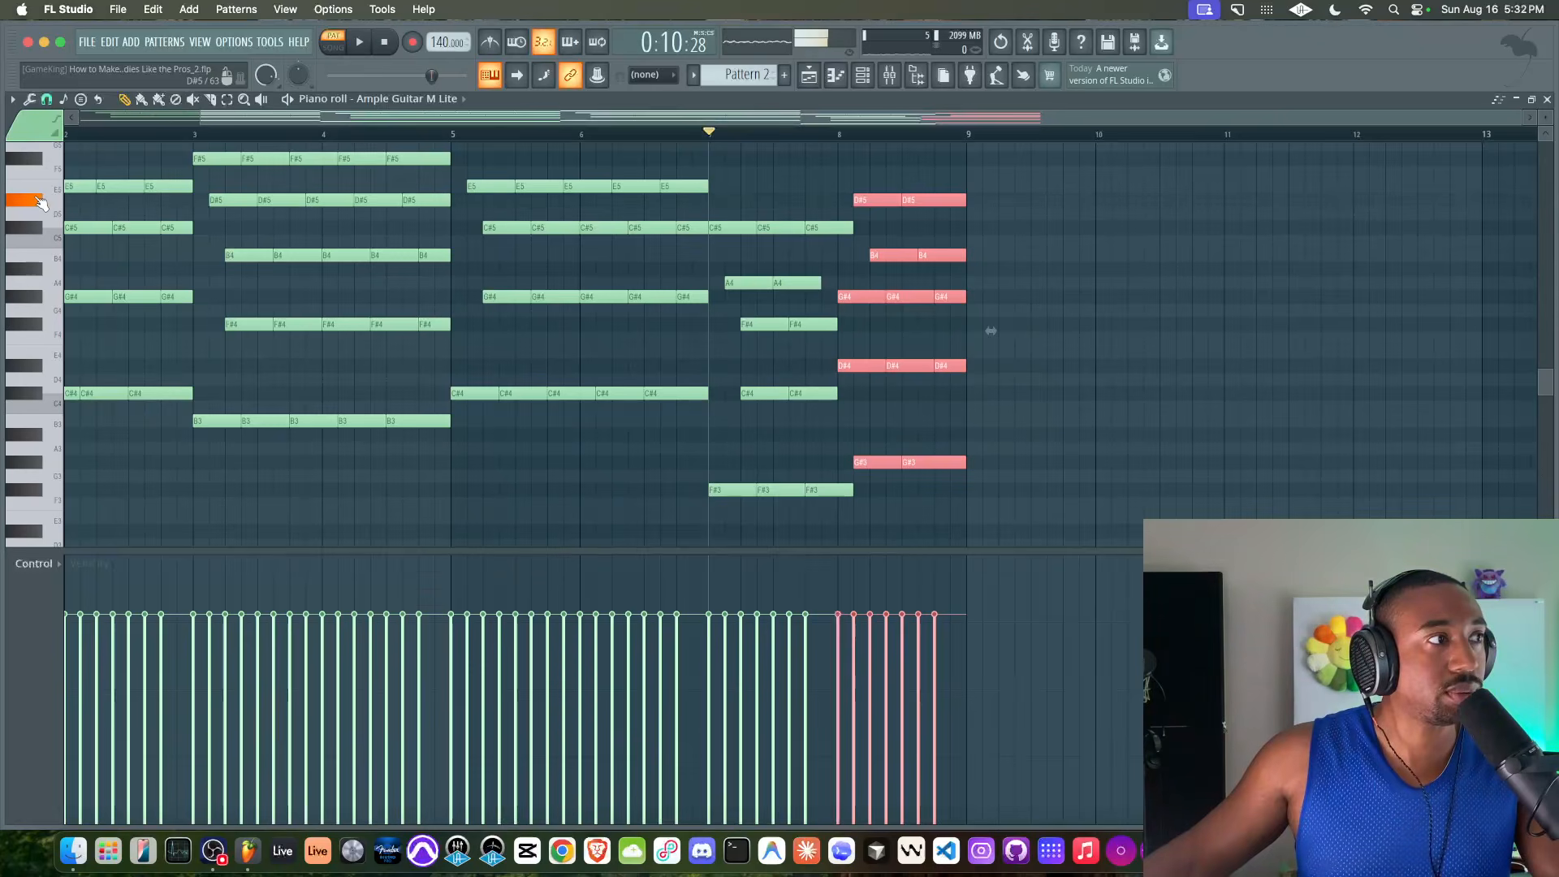
key("space")
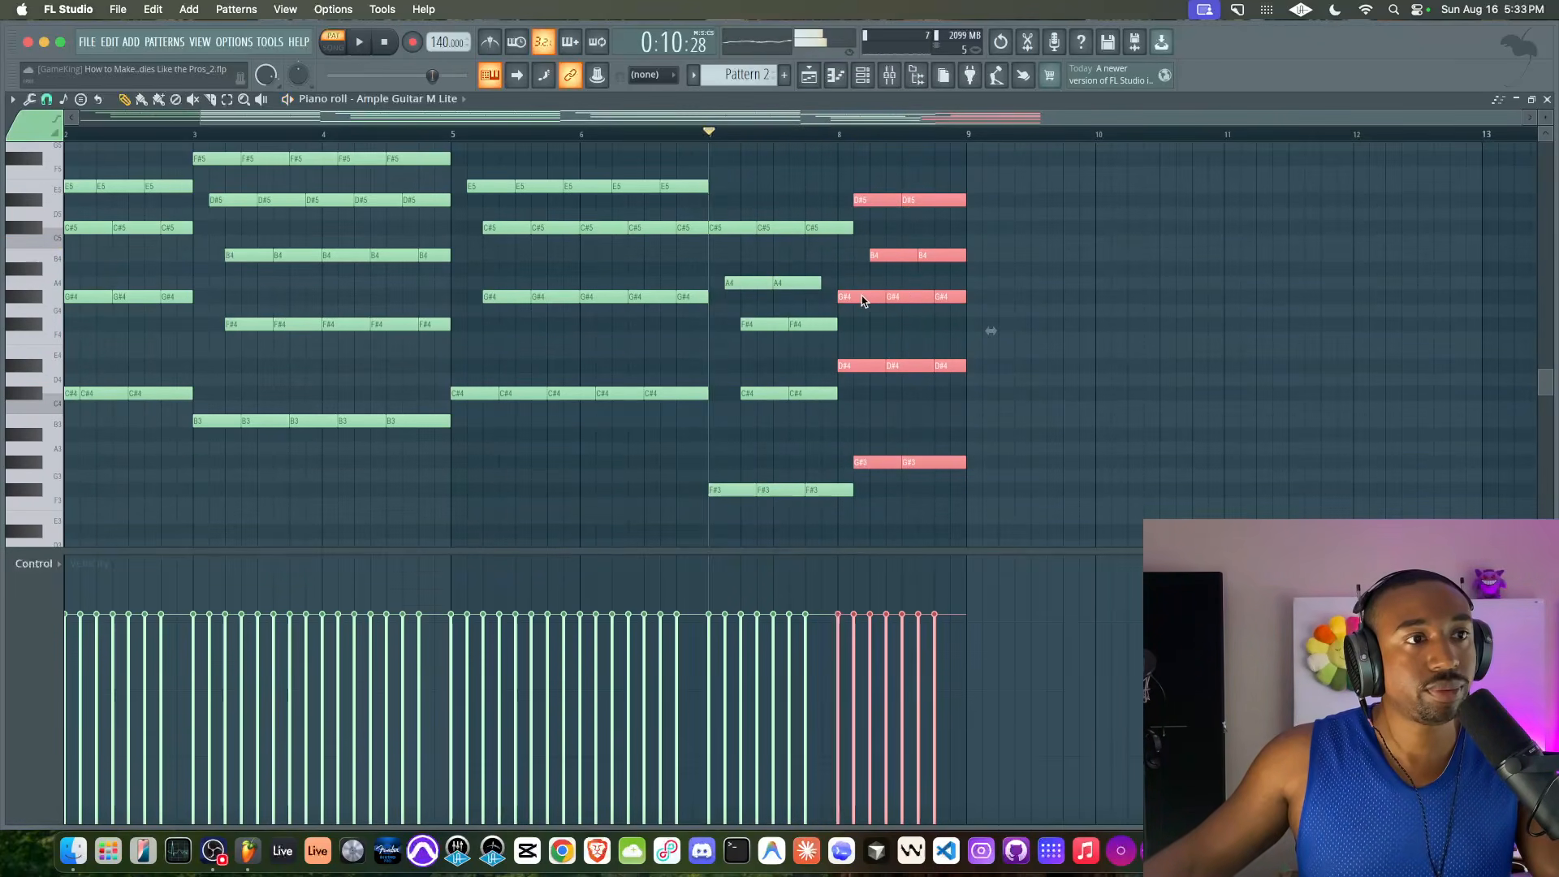
left_click(893, 255)
key("space")
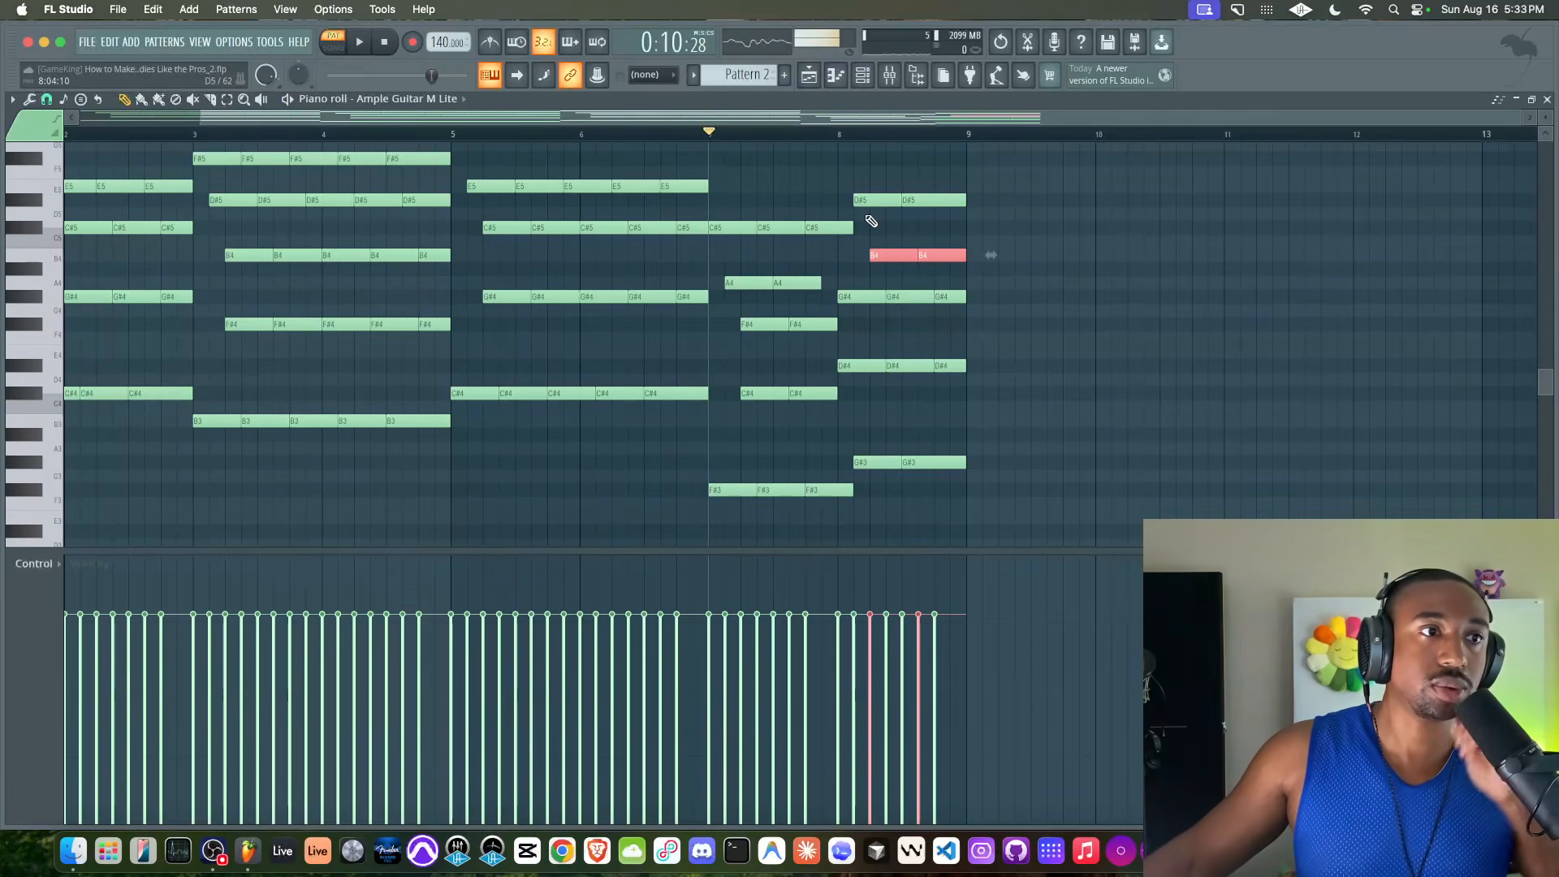
Shift the two D#5 notes earlier to start at the beginning of bar 8 and play back the change
left_click(951, 201)
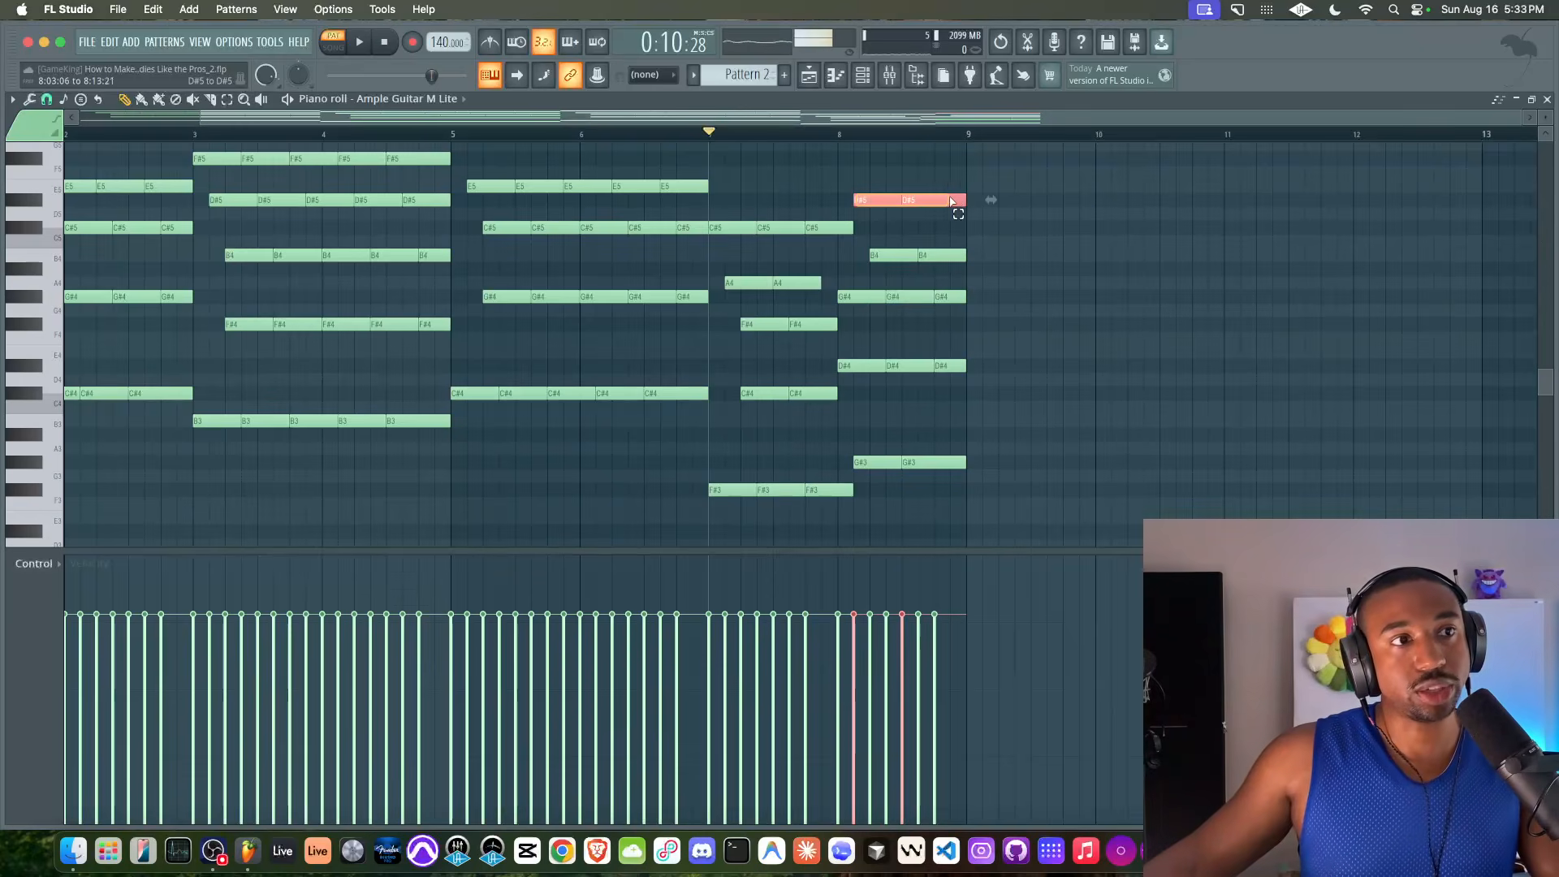
left_click_drag(929, 199, 916, 200)
key("space")
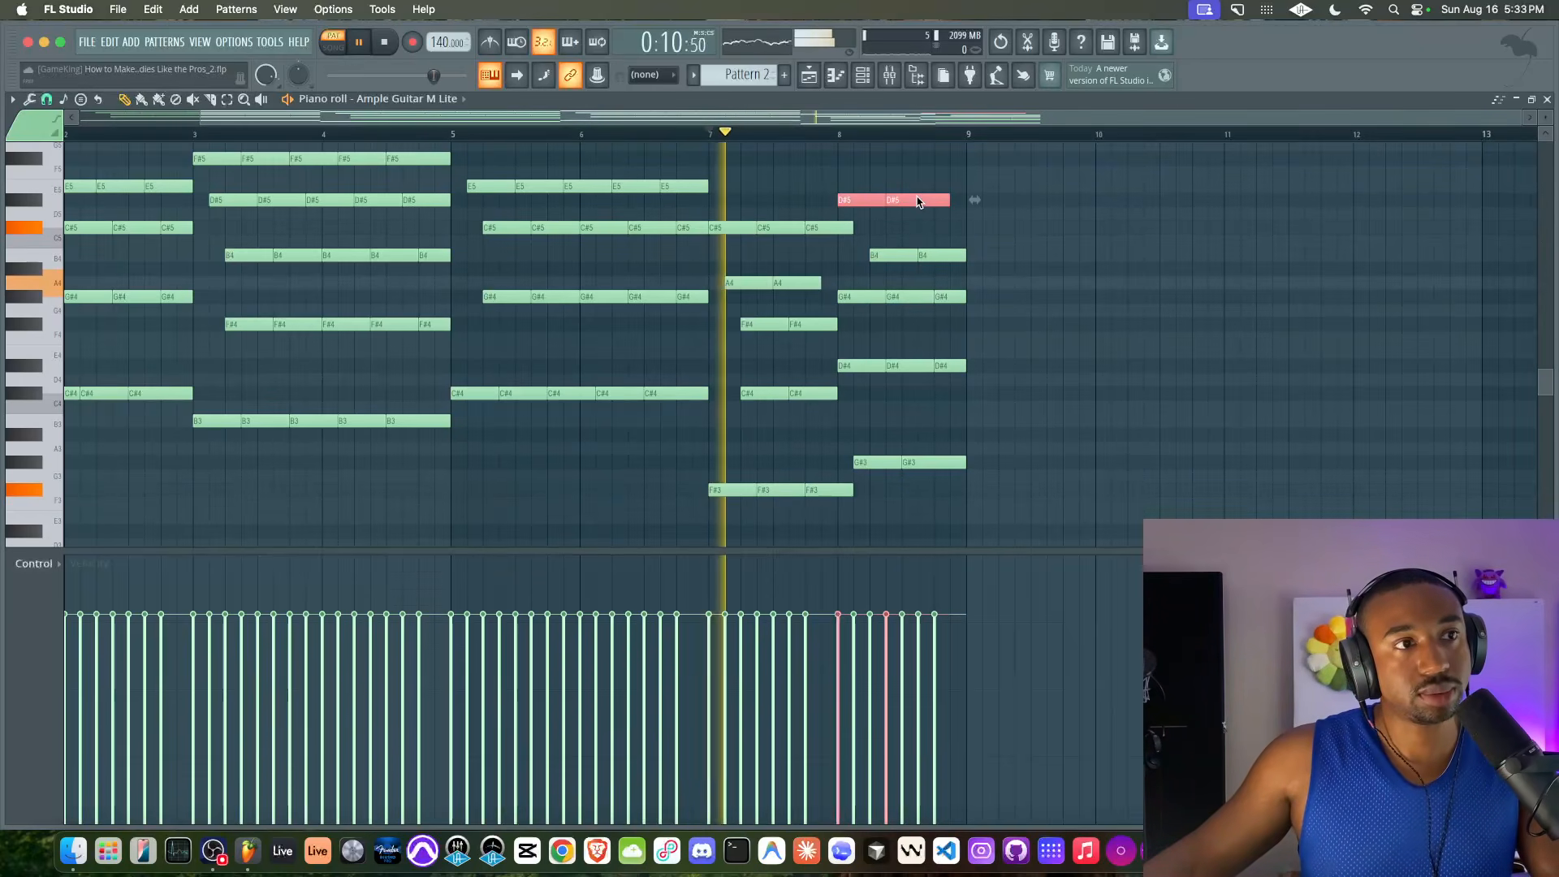
key("space")
Raise the two B4 notes in bar 8 to C5, shift them an eighth note earlier, and play from bar 7
left_click(955, 254)
right_click(906, 256)
key("super+z")
left_click(960, 259, "super")
left_click_drag(885, 255, 869, 241)
key("space")
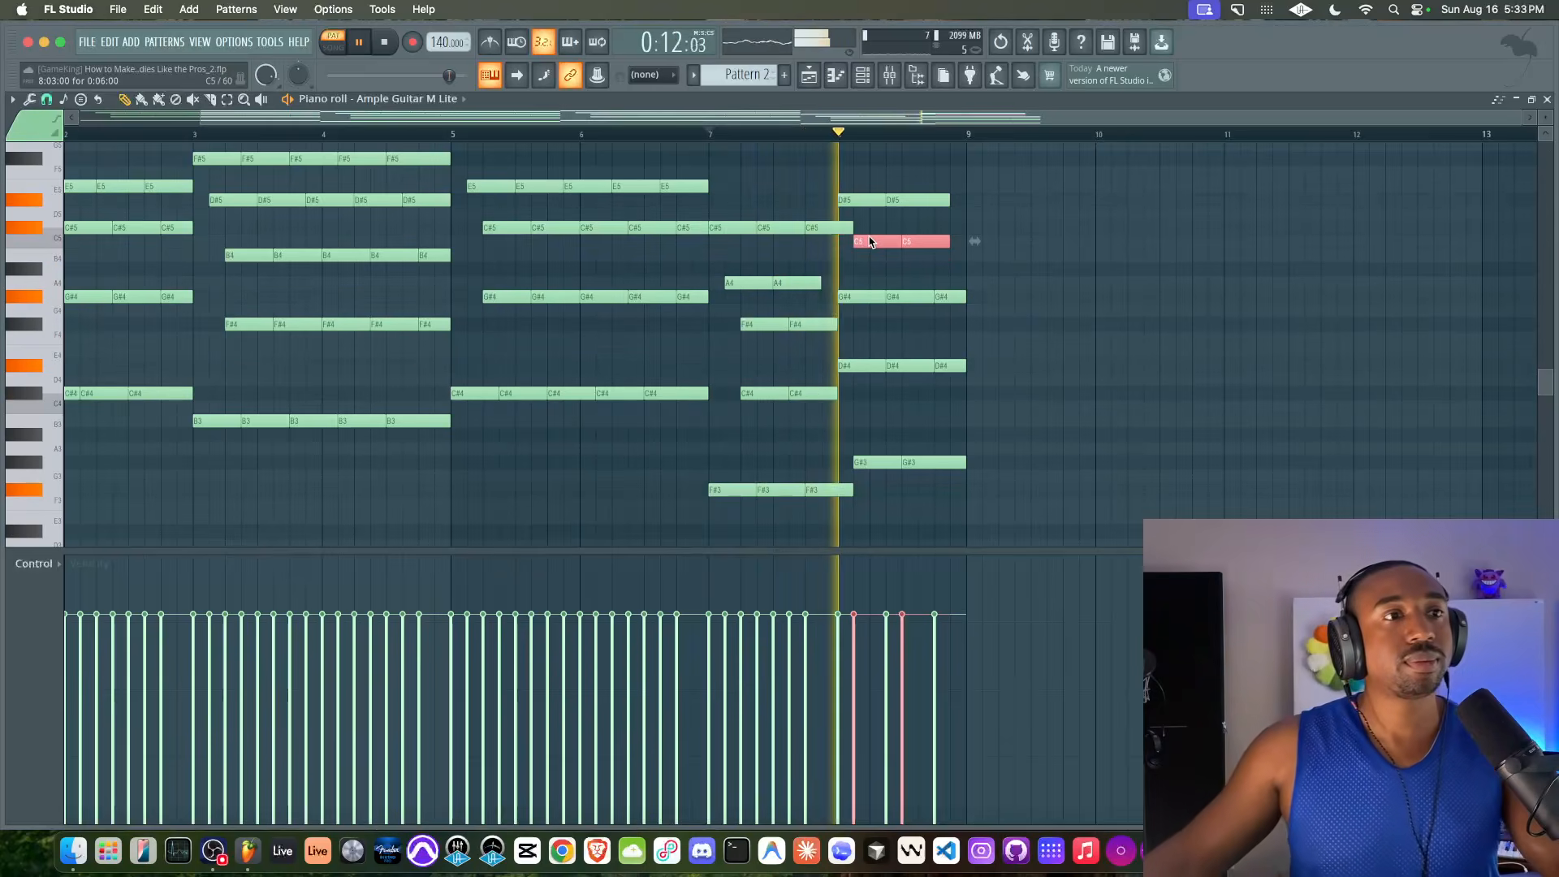
key("space")
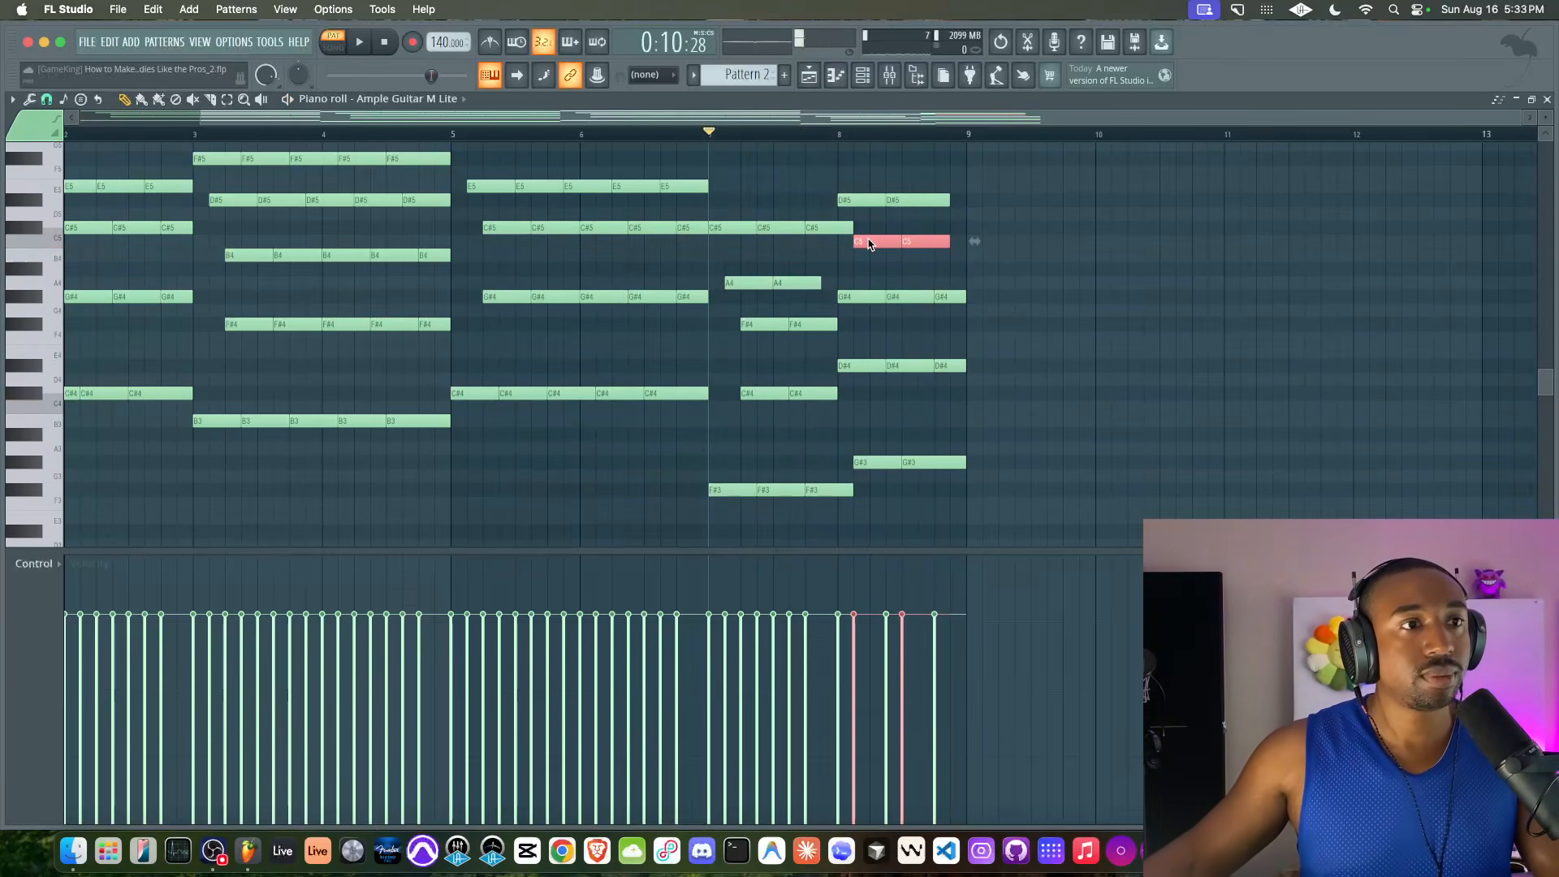
Shorten the last C5 note in bar 8 and add a third D#5 note that runs to the bar's end
left_click_drag(867, 301, 887, 303)
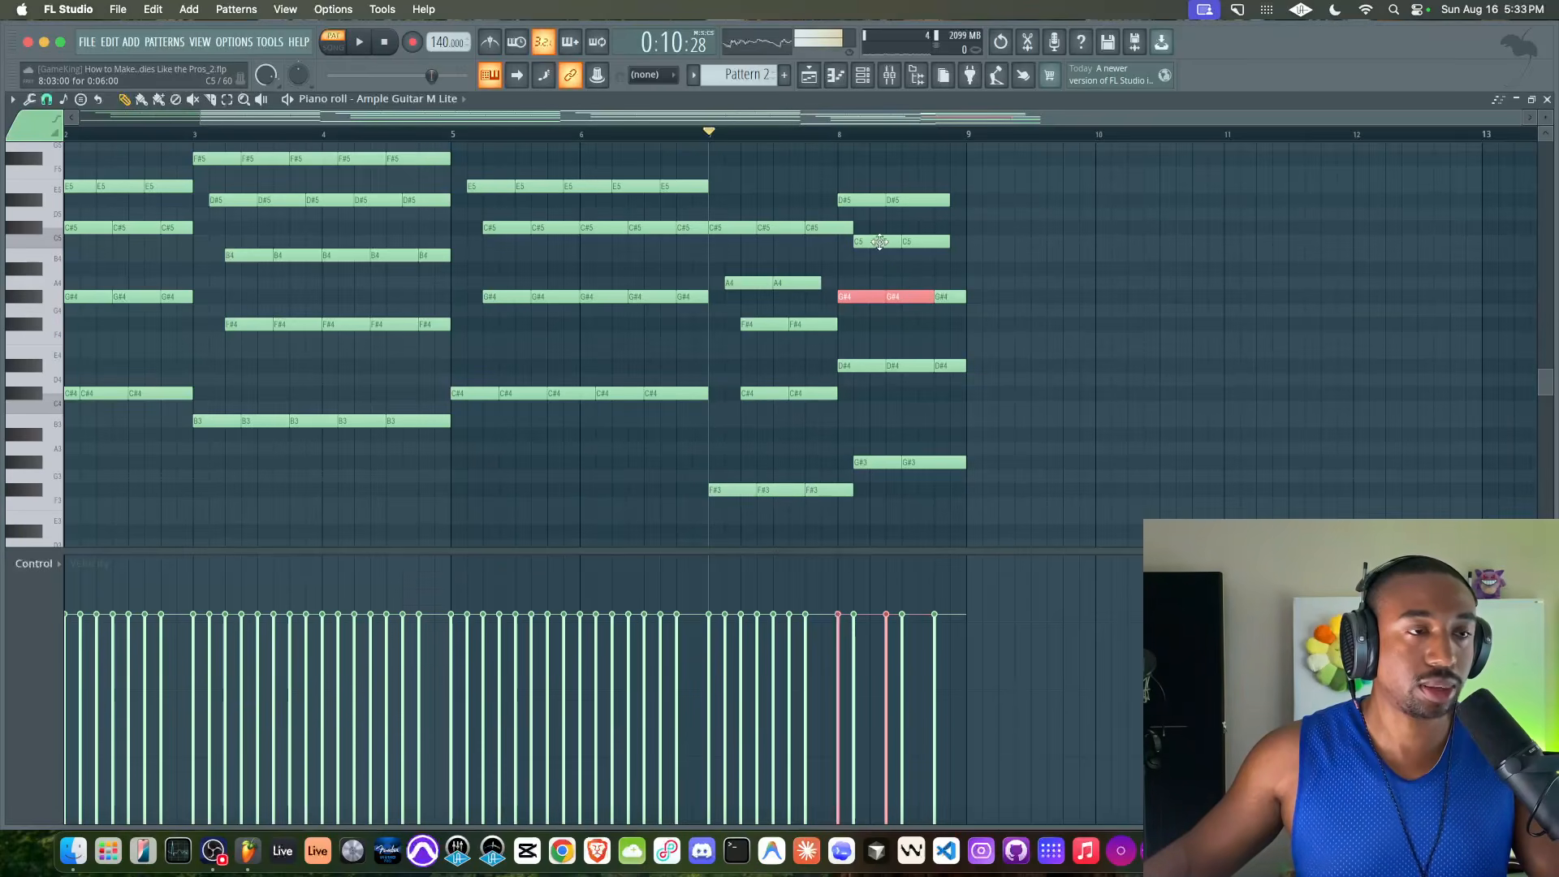
left_click_drag(885, 240, 969, 240)
left_click(954, 253, "super")
key("space")
left_click_drag(938, 183, 966, 199)
left_click(940, 199)
key("space")
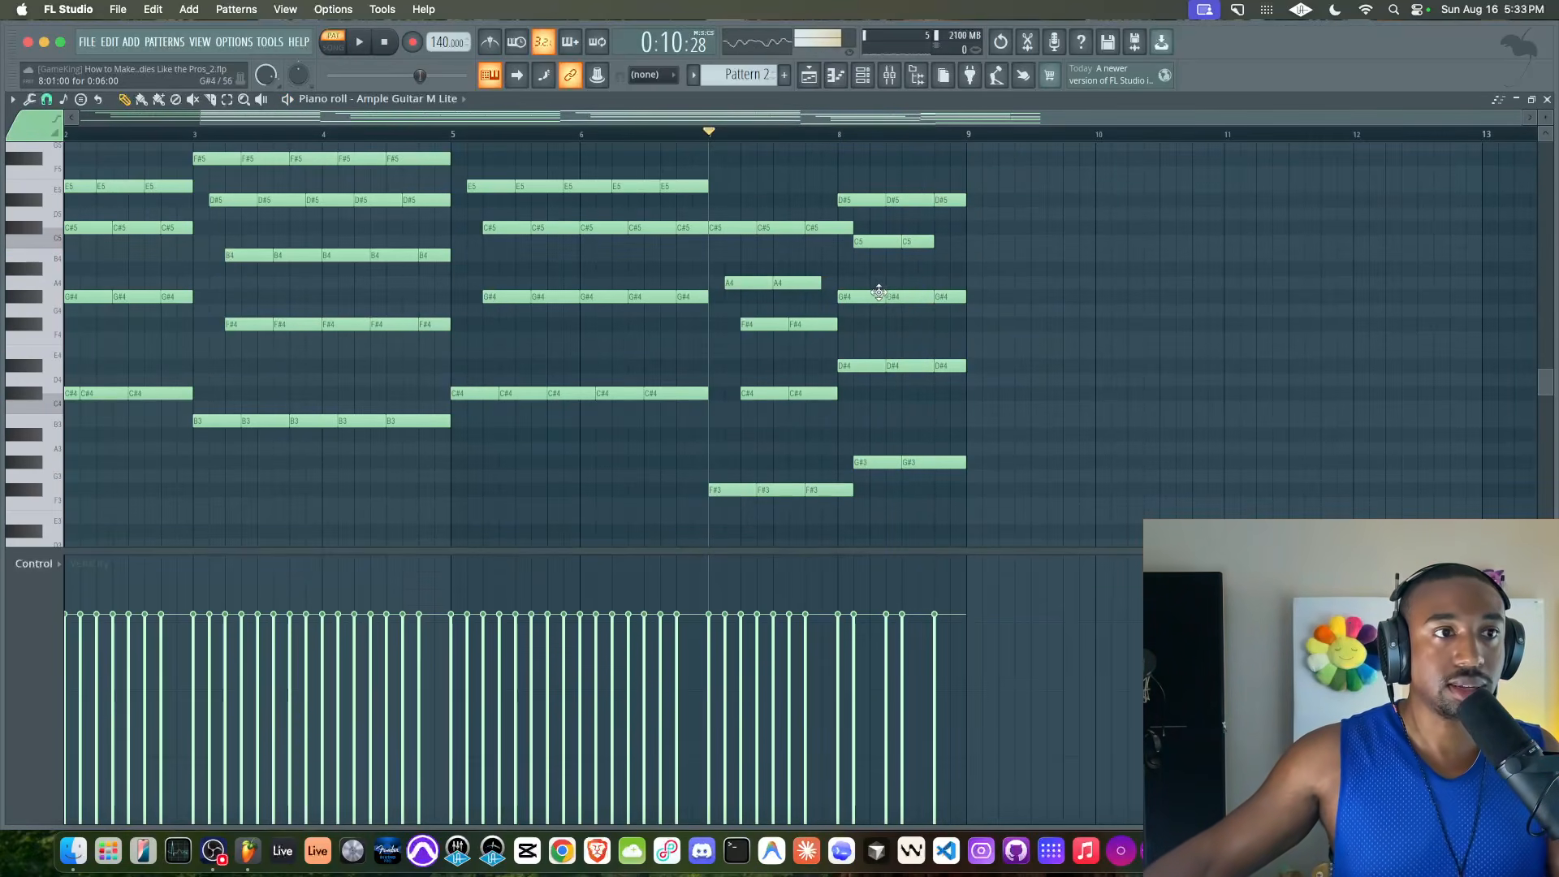
Shorten the first G#4 and D#4 notes in bar 8 to four steps and start the second G#4 directly after the first
scroll(892, 293, "up", 2)
scroll(893, 294, "up", 1)
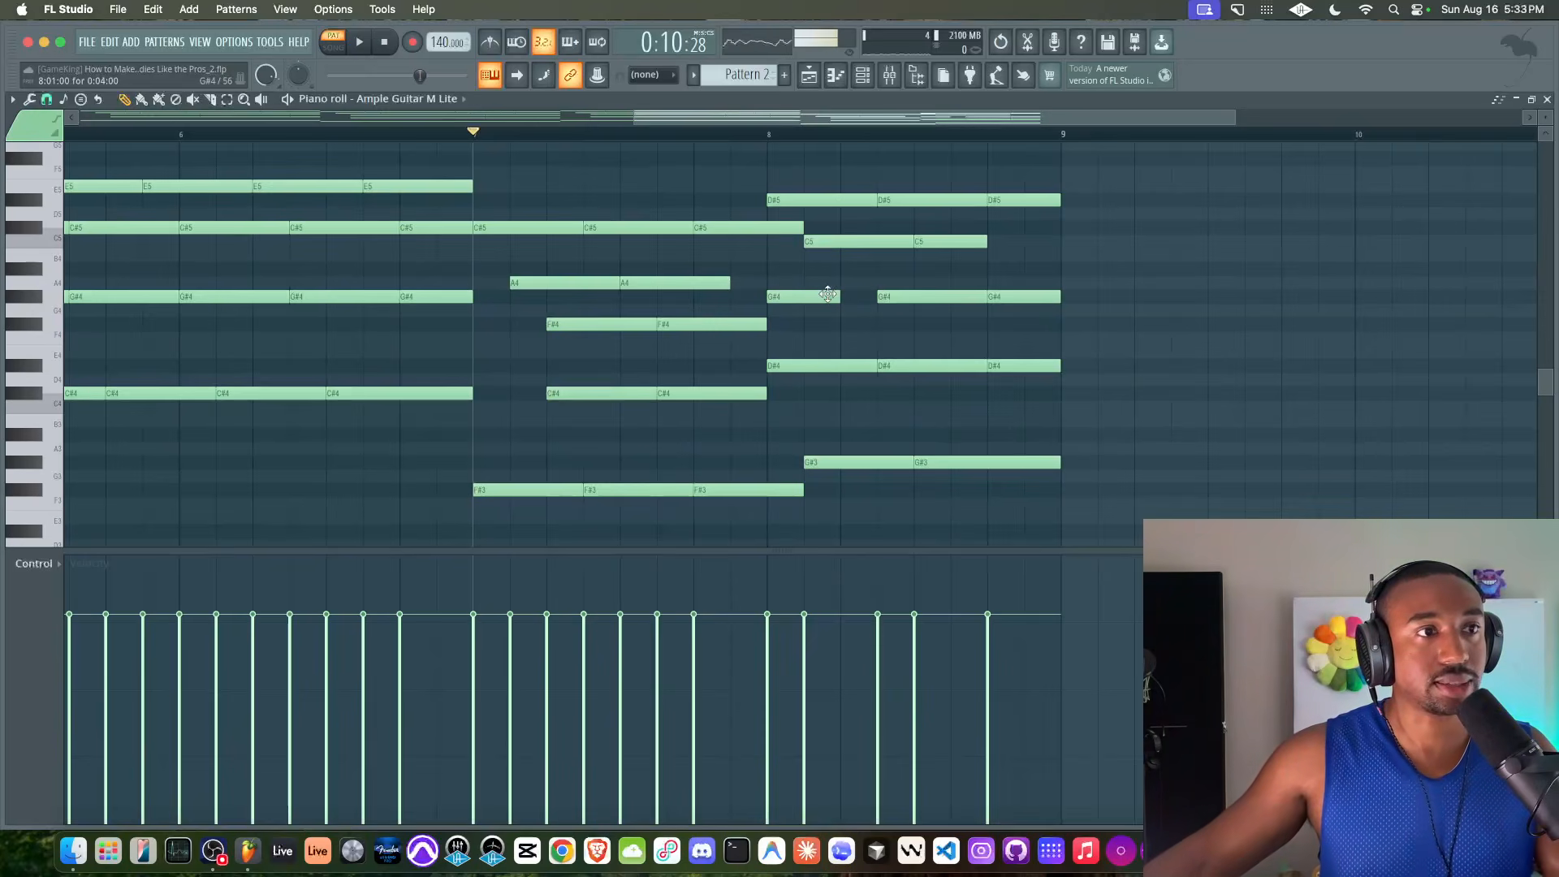
key("space")
left_click_drag(888, 295, 851, 295)
left_click_drag(874, 366, 897, 298)
left_click_drag(1036, 297, 1029, 380)
key("space")
right_click(913, 332)
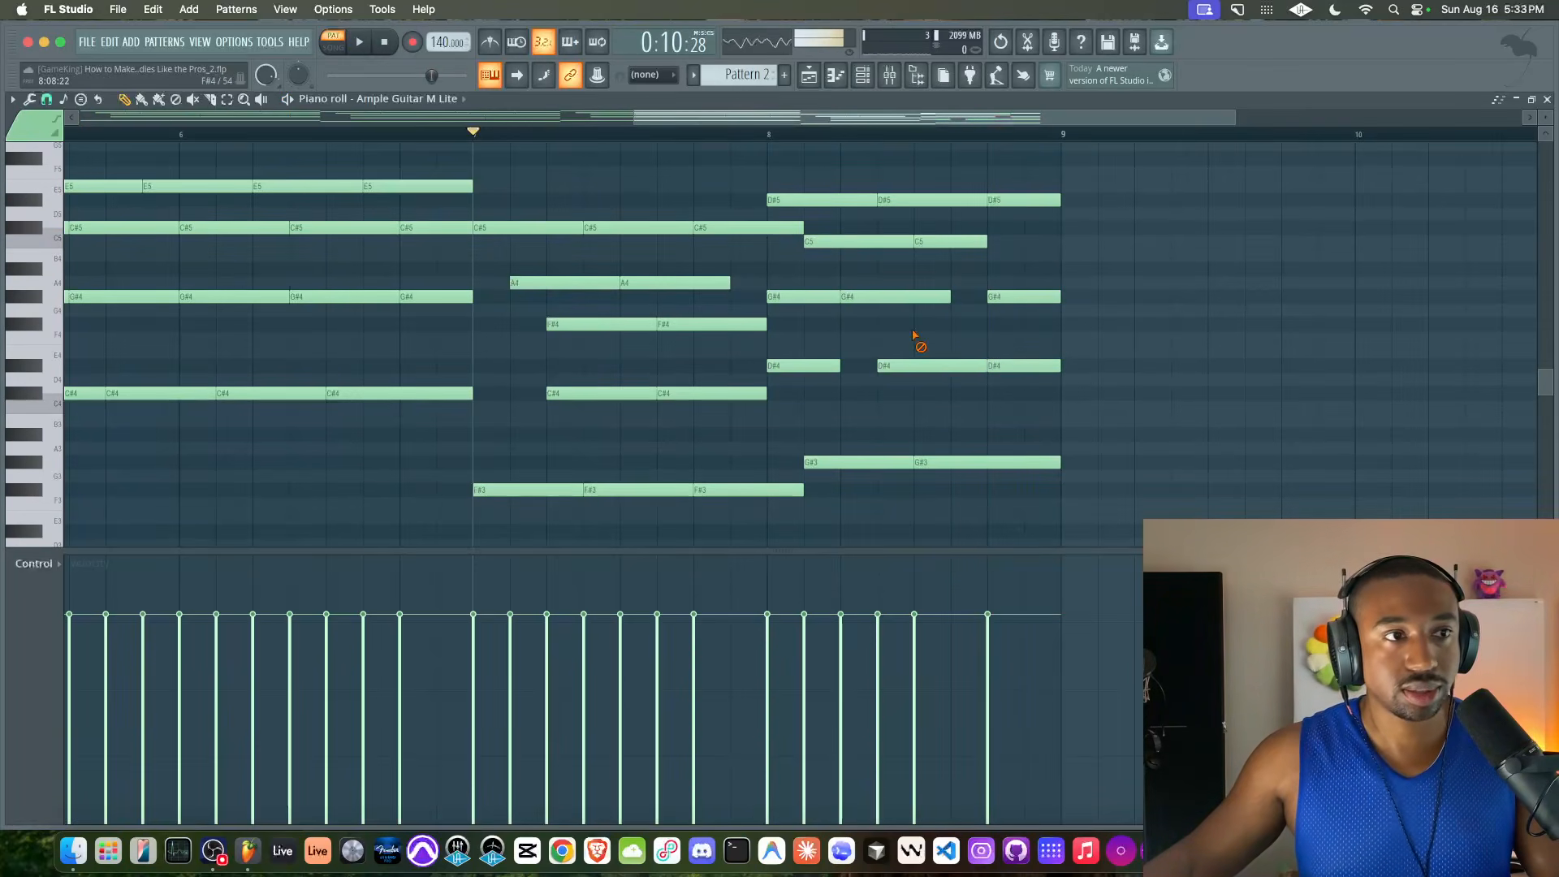
Shift the second D#4 and third G#4 and D#4 notes earlier to close the gaps, extending both rows to the end of bar 8
left_click(773, 200)
left_click_drag(903, 366, 865, 365)
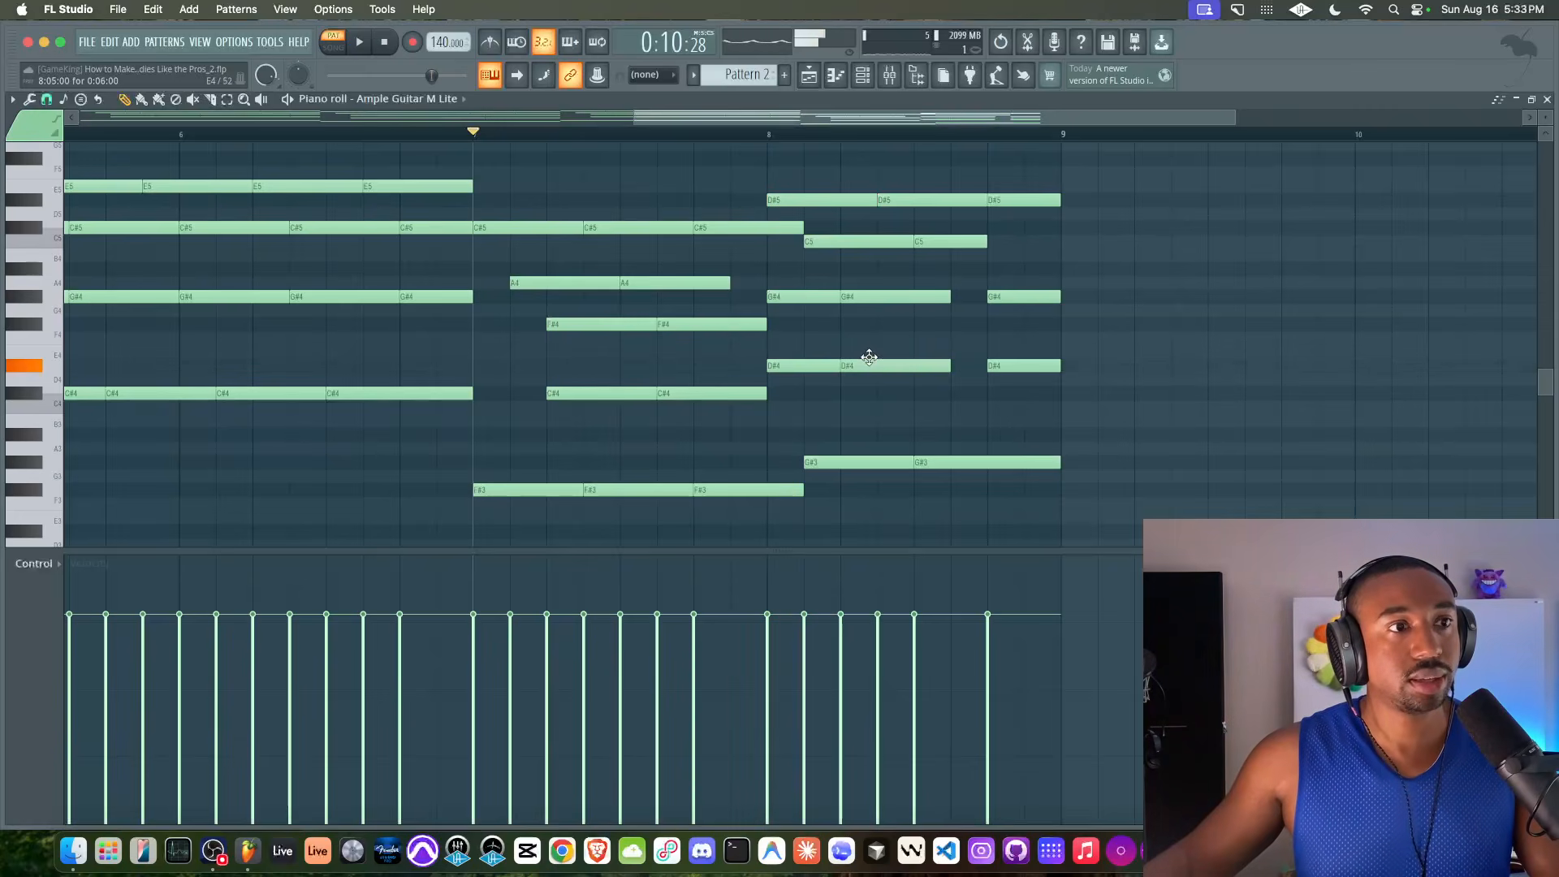
left_click_drag(1009, 297, 973, 297)
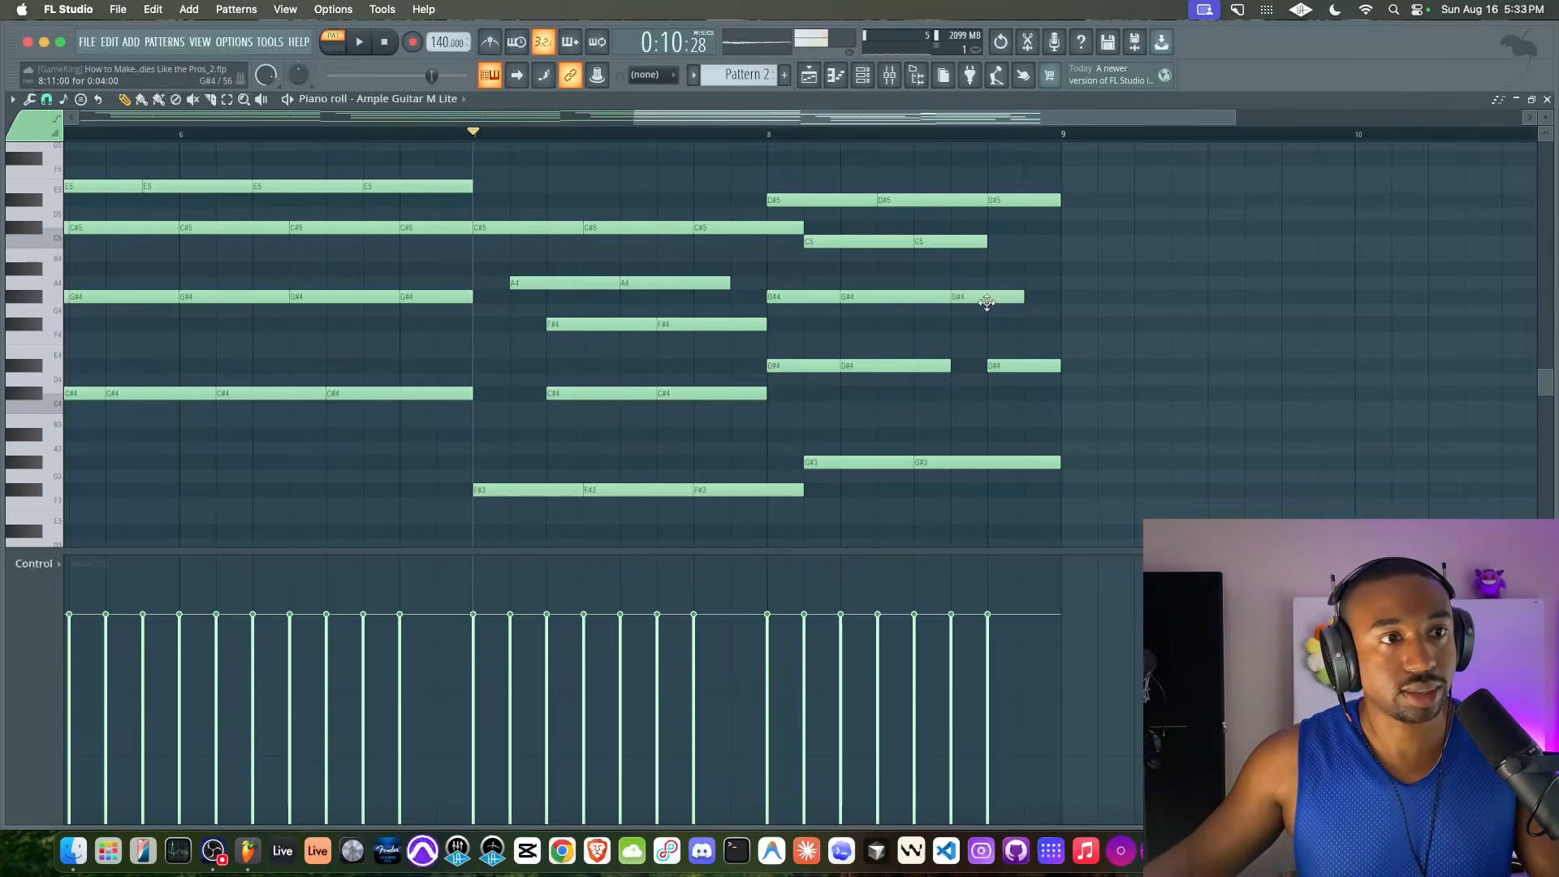
key("space")
left_click_drag(1029, 366, 1059, 296)
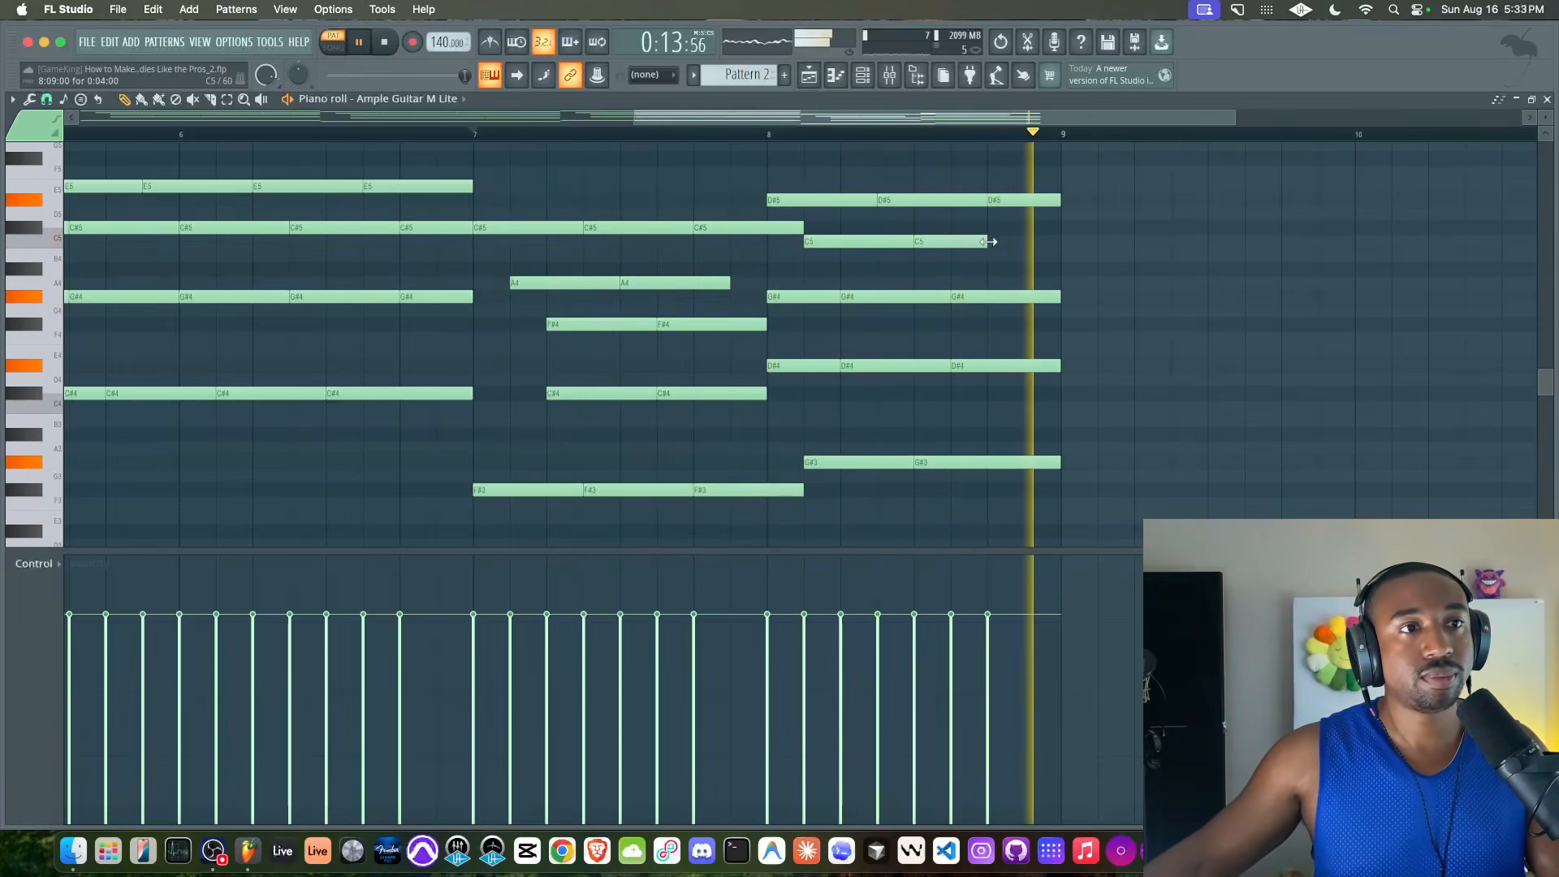
Extend the last C5 note to the end of bar 8 and play the progression from the start
left_click_drag(999, 242, 1037, 243)
scroll(943, 268, "down", 5)
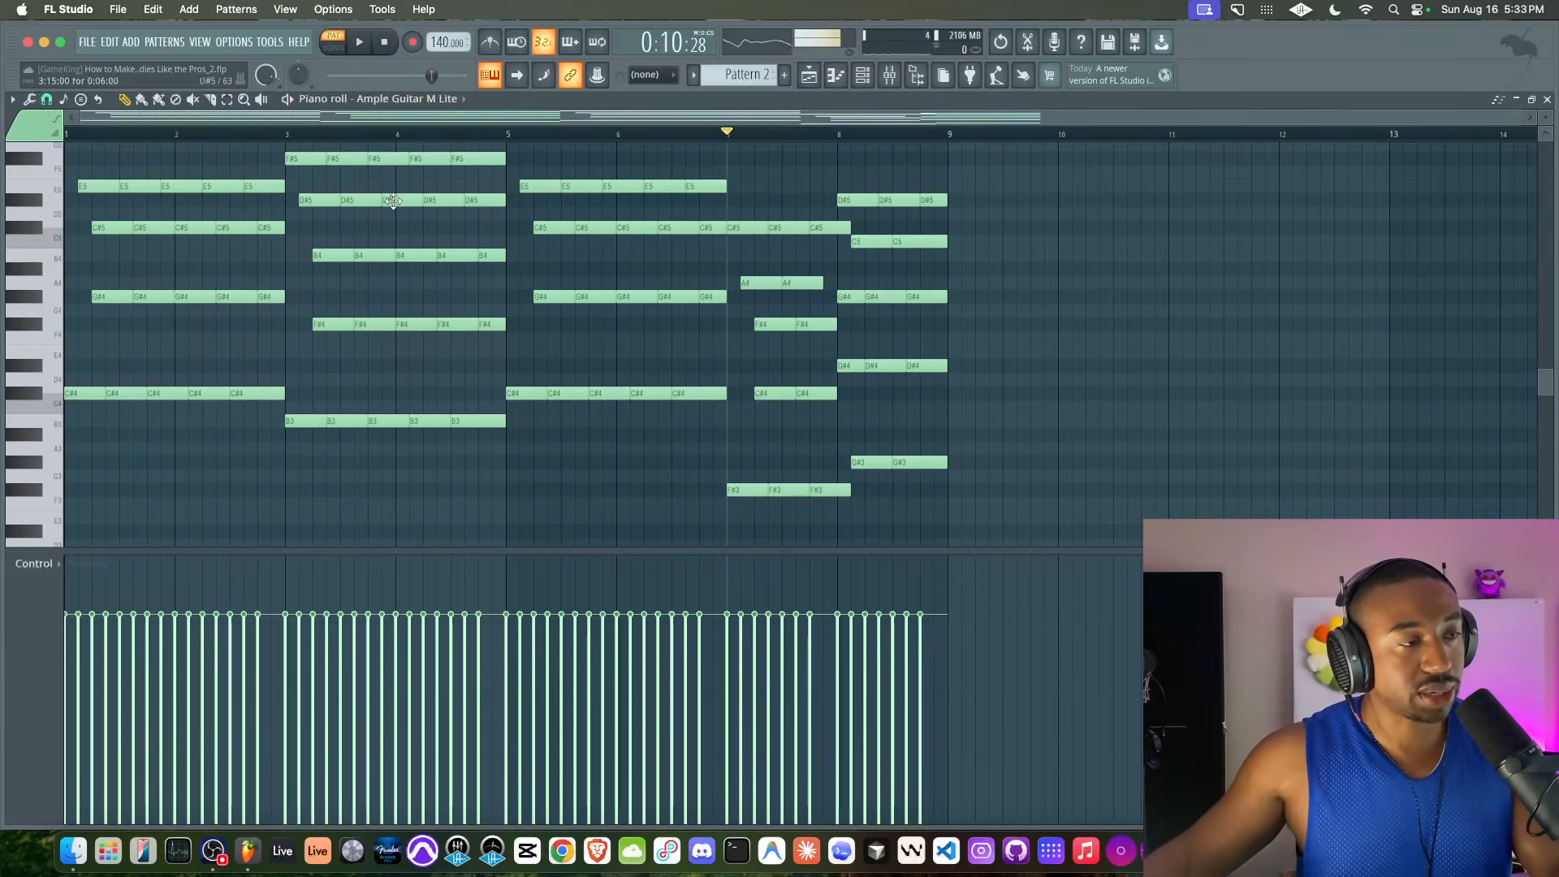
key("space")
scroll(683, 263, "up", 3)
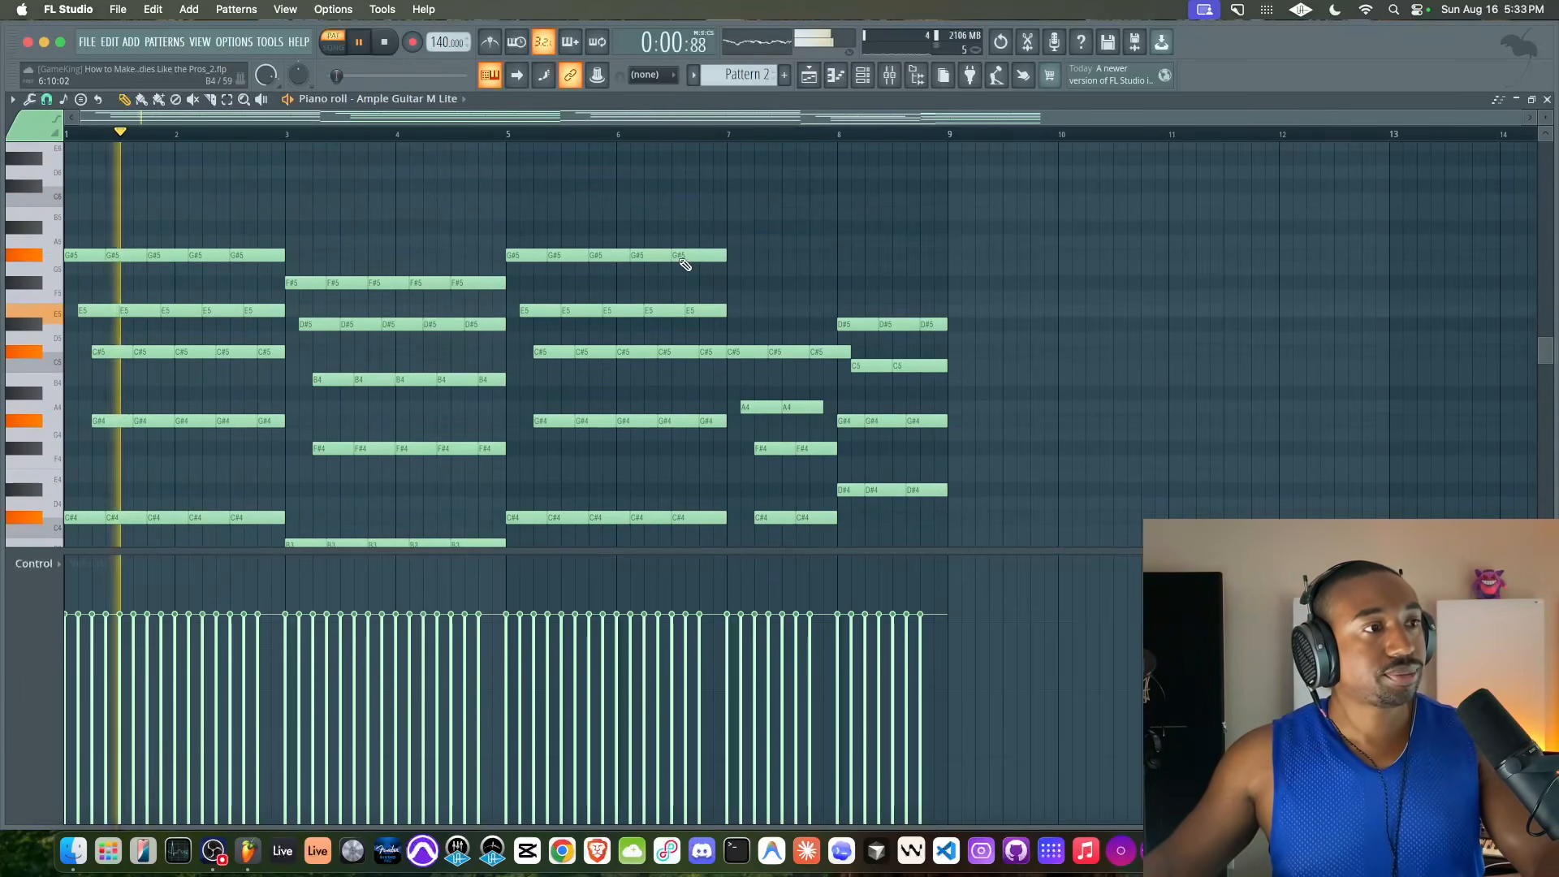
scroll(685, 264, "up", 2)
scroll(684, 264, "down", 4)
scroll(683, 265, "down", 3)
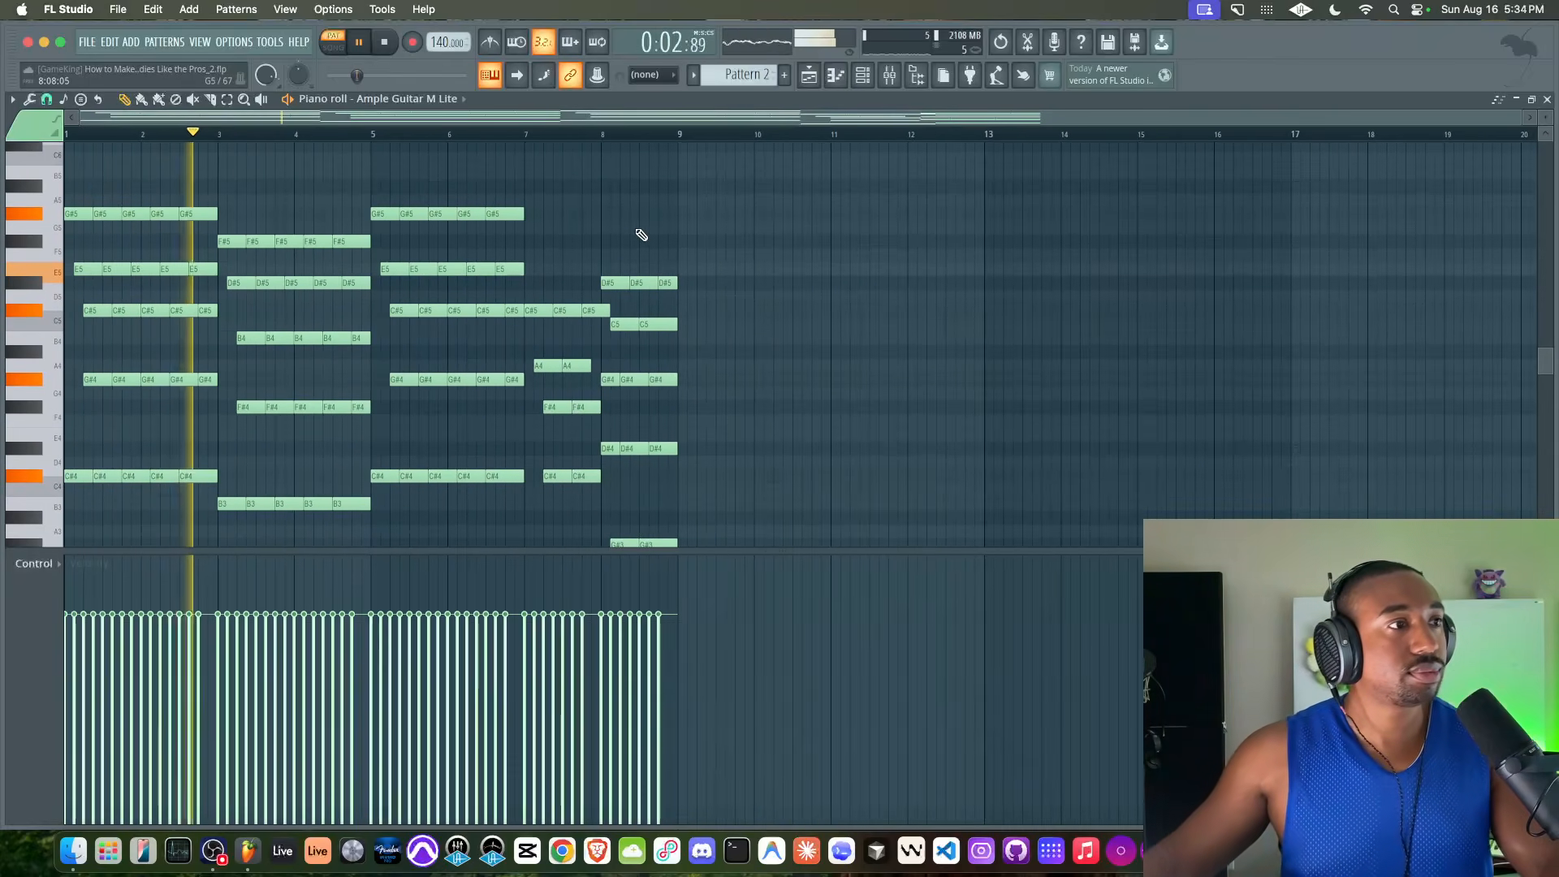
key("space")
scroll(574, 241, "up", 3)
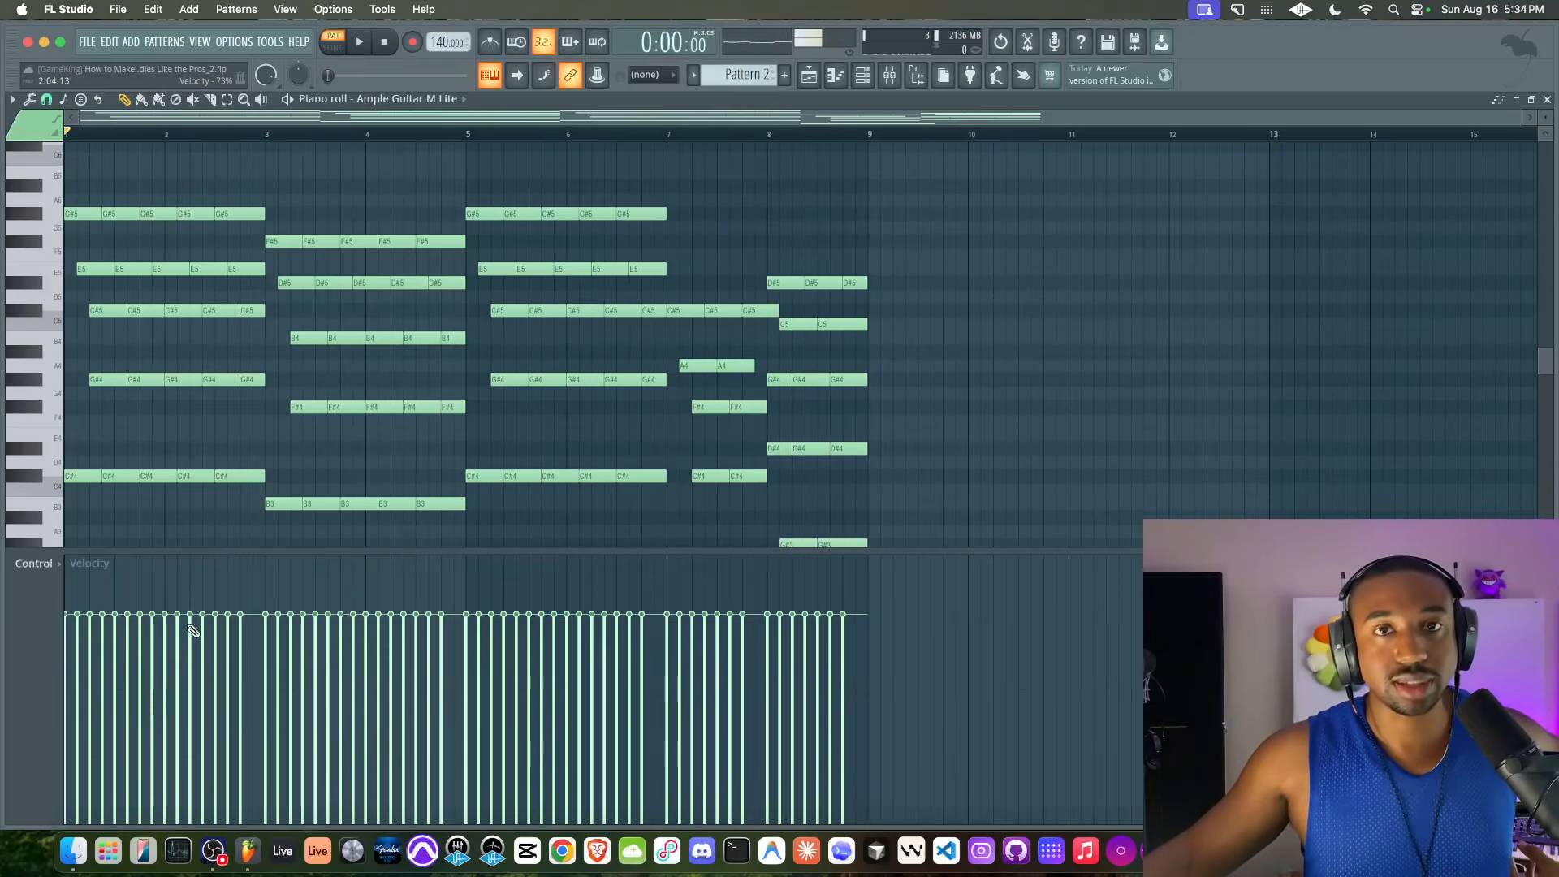
Enlarge the velocity lane and apply the Humanize script to all notes with a velocity range of 0.397
left_click_drag(777, 547, 329, 513)
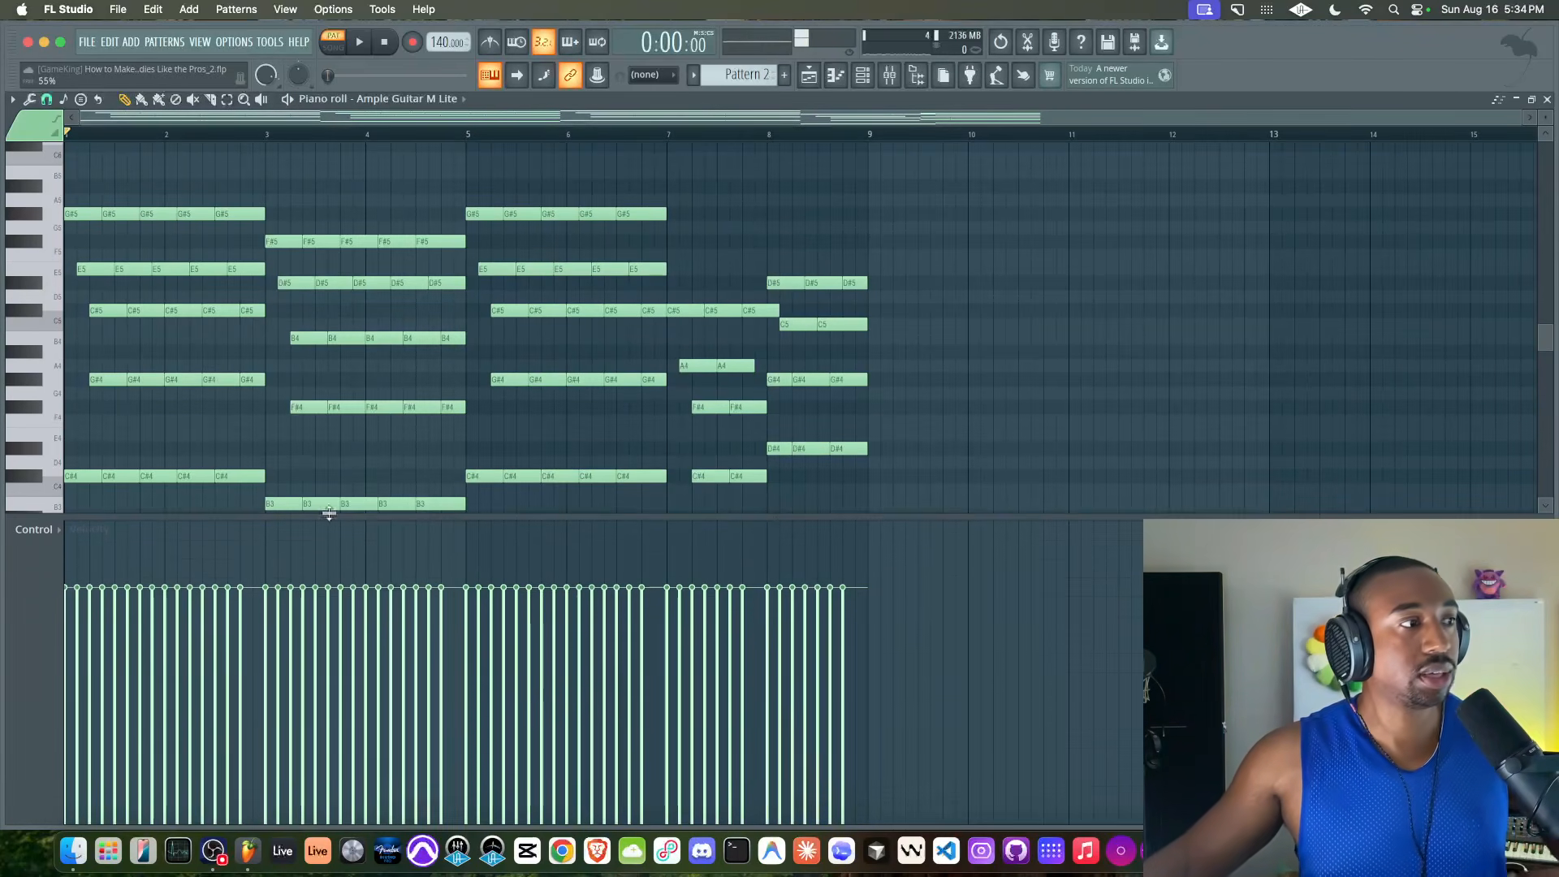
left_click(57, 527)
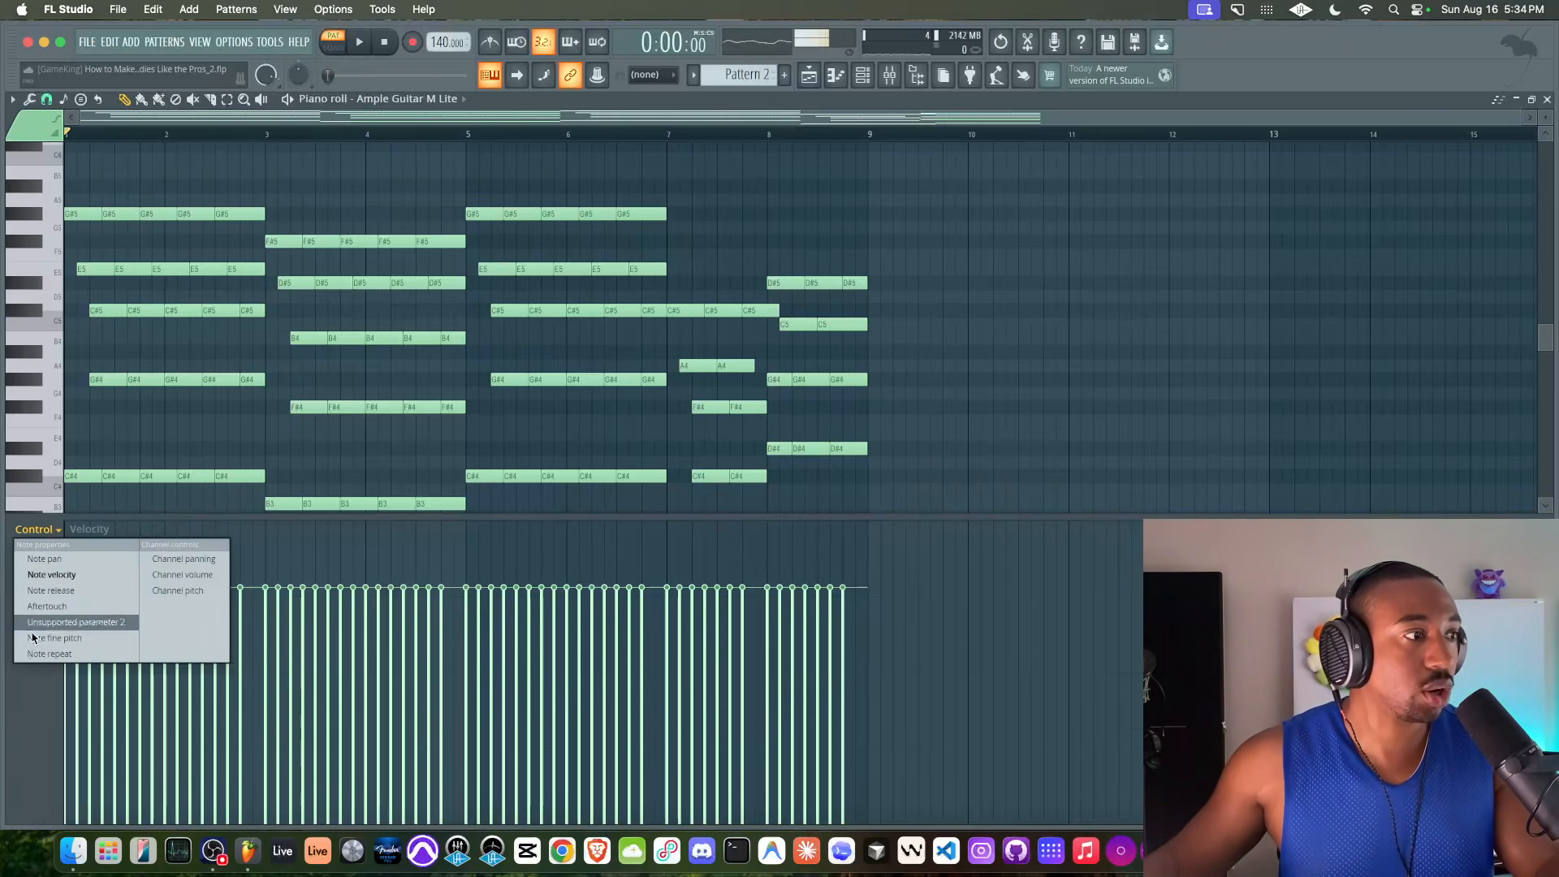
left_click(24, 674)
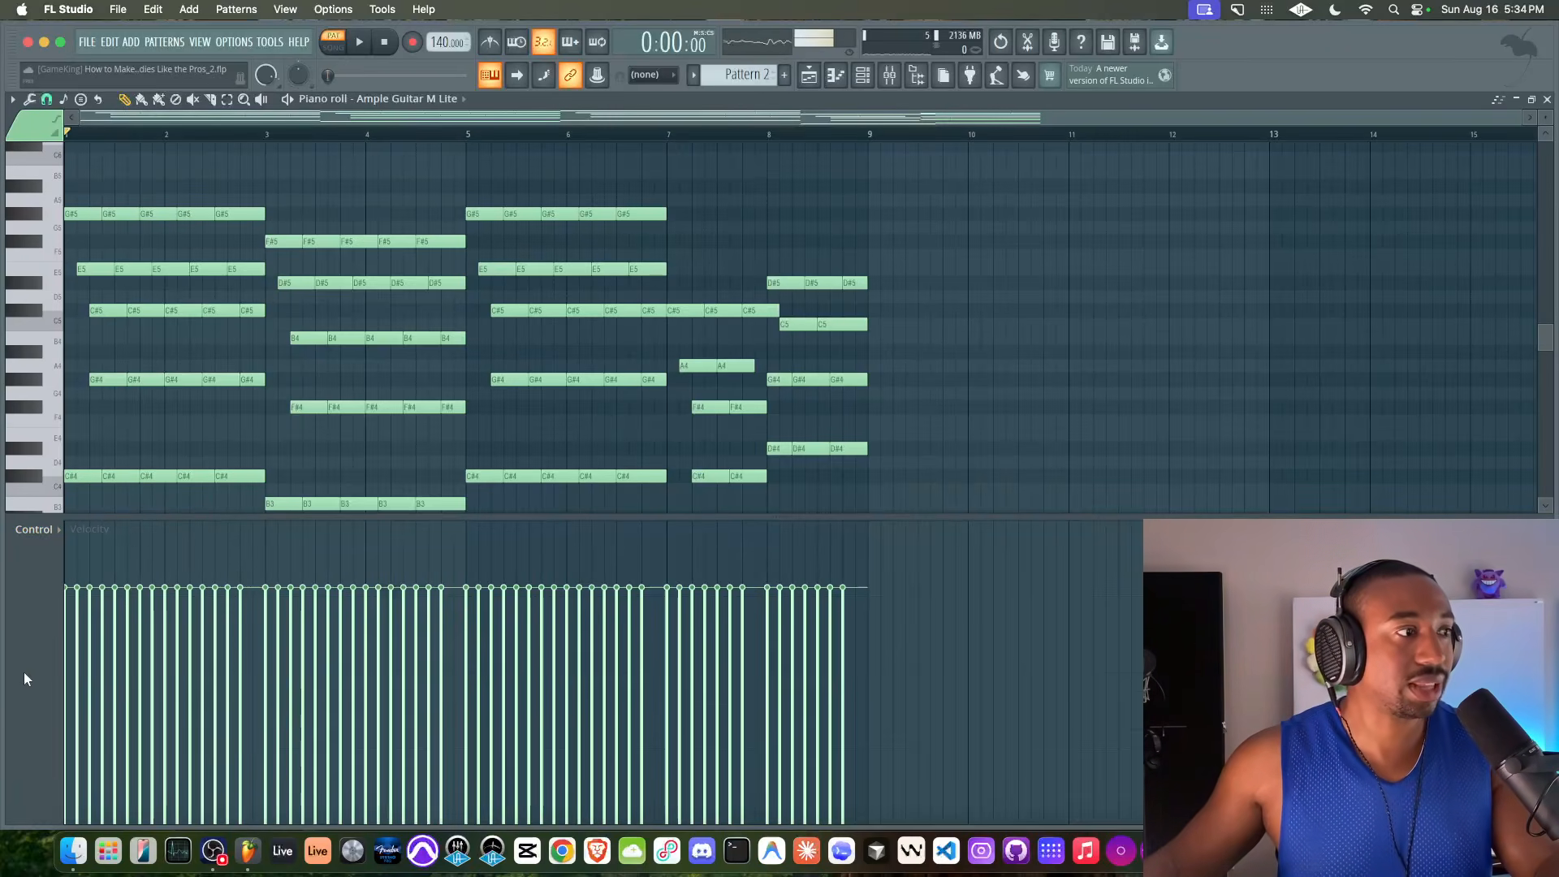
left_click(30, 99)
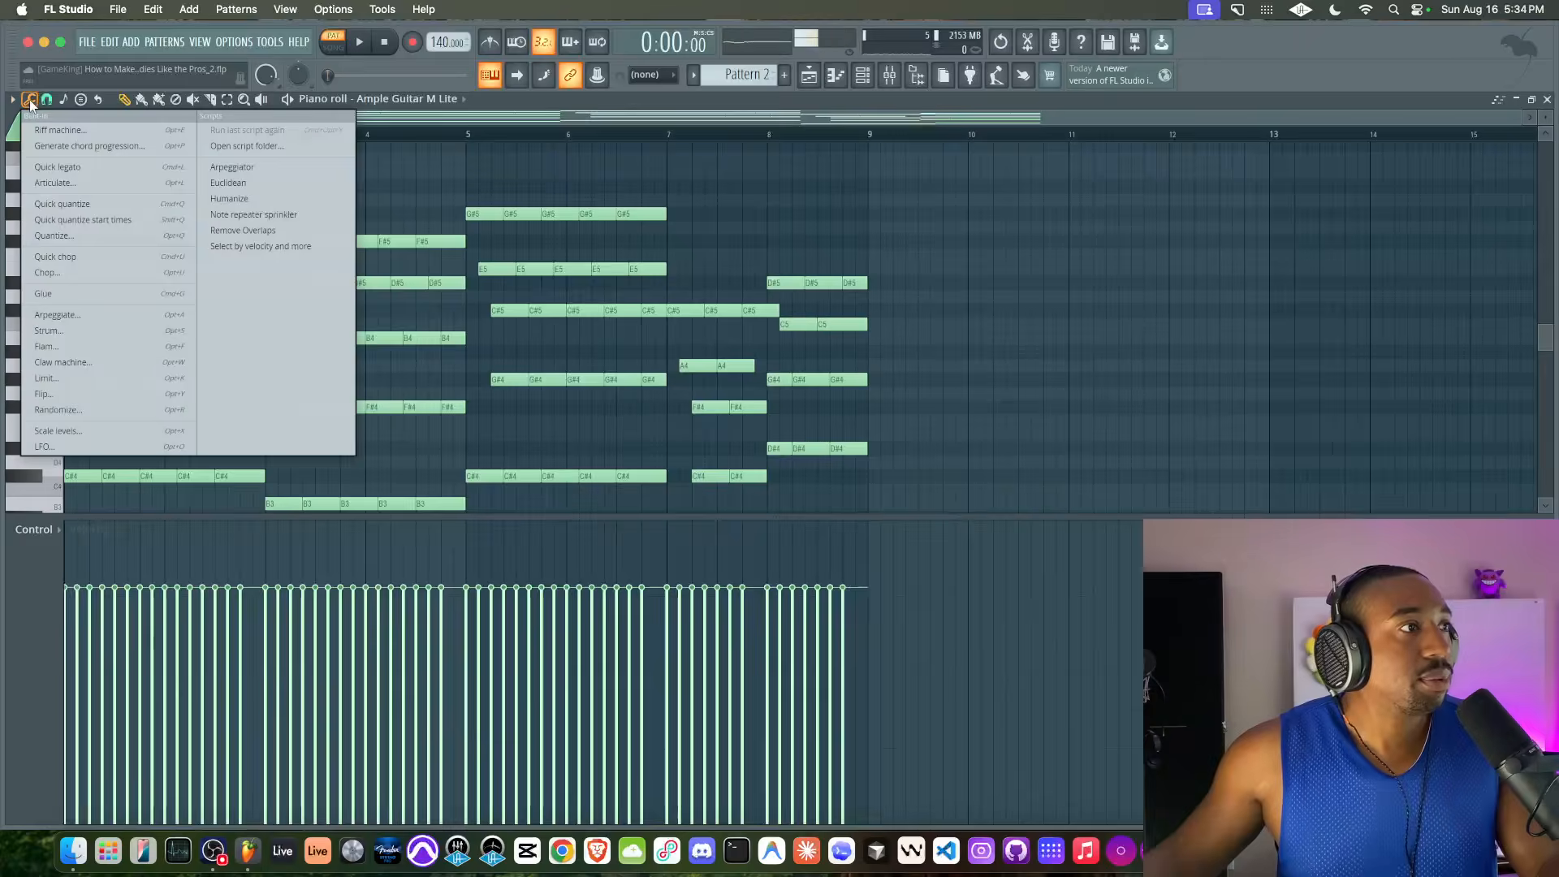
left_click(284, 203)
left_click_drag(734, 443, 733, 442)
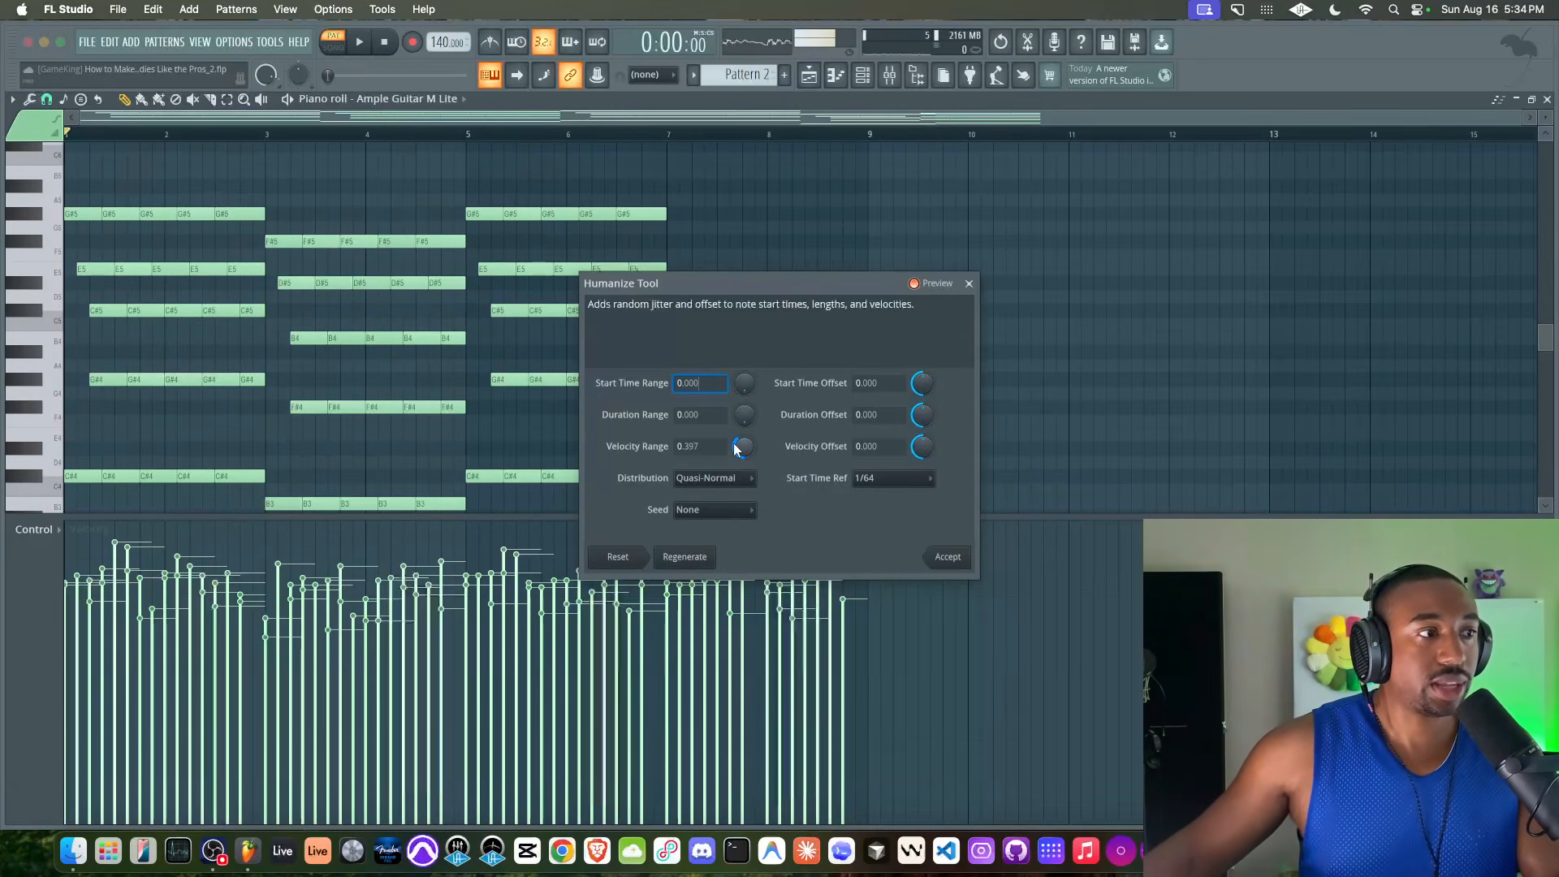
left_click(972, 556)
Play all eight bars from the start to hear the humanized velocities
scroll(780, 406, "down", 3)
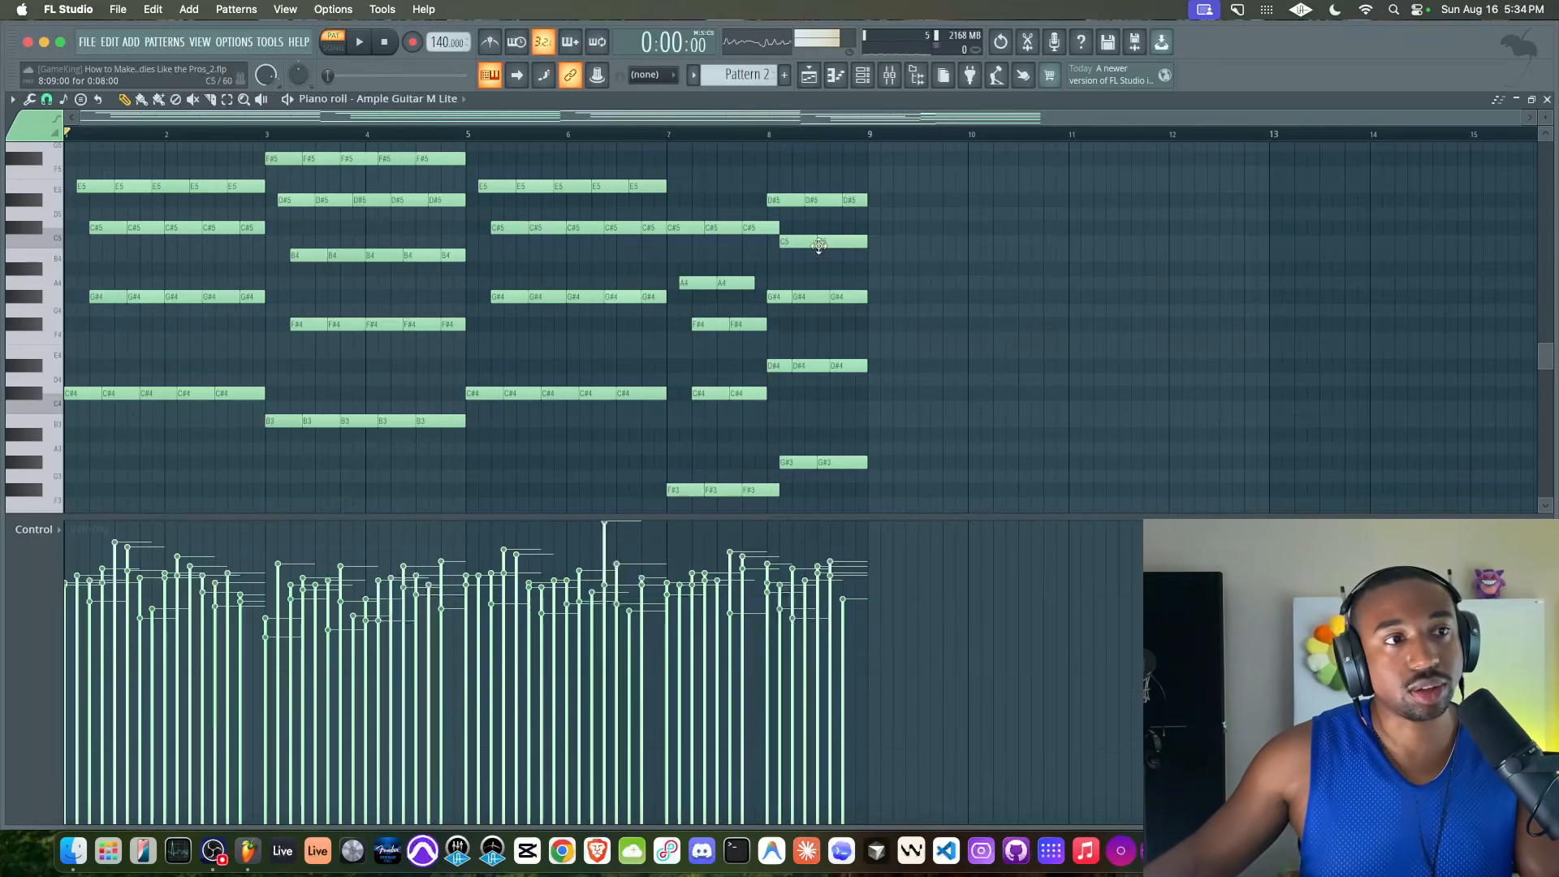
key("space")
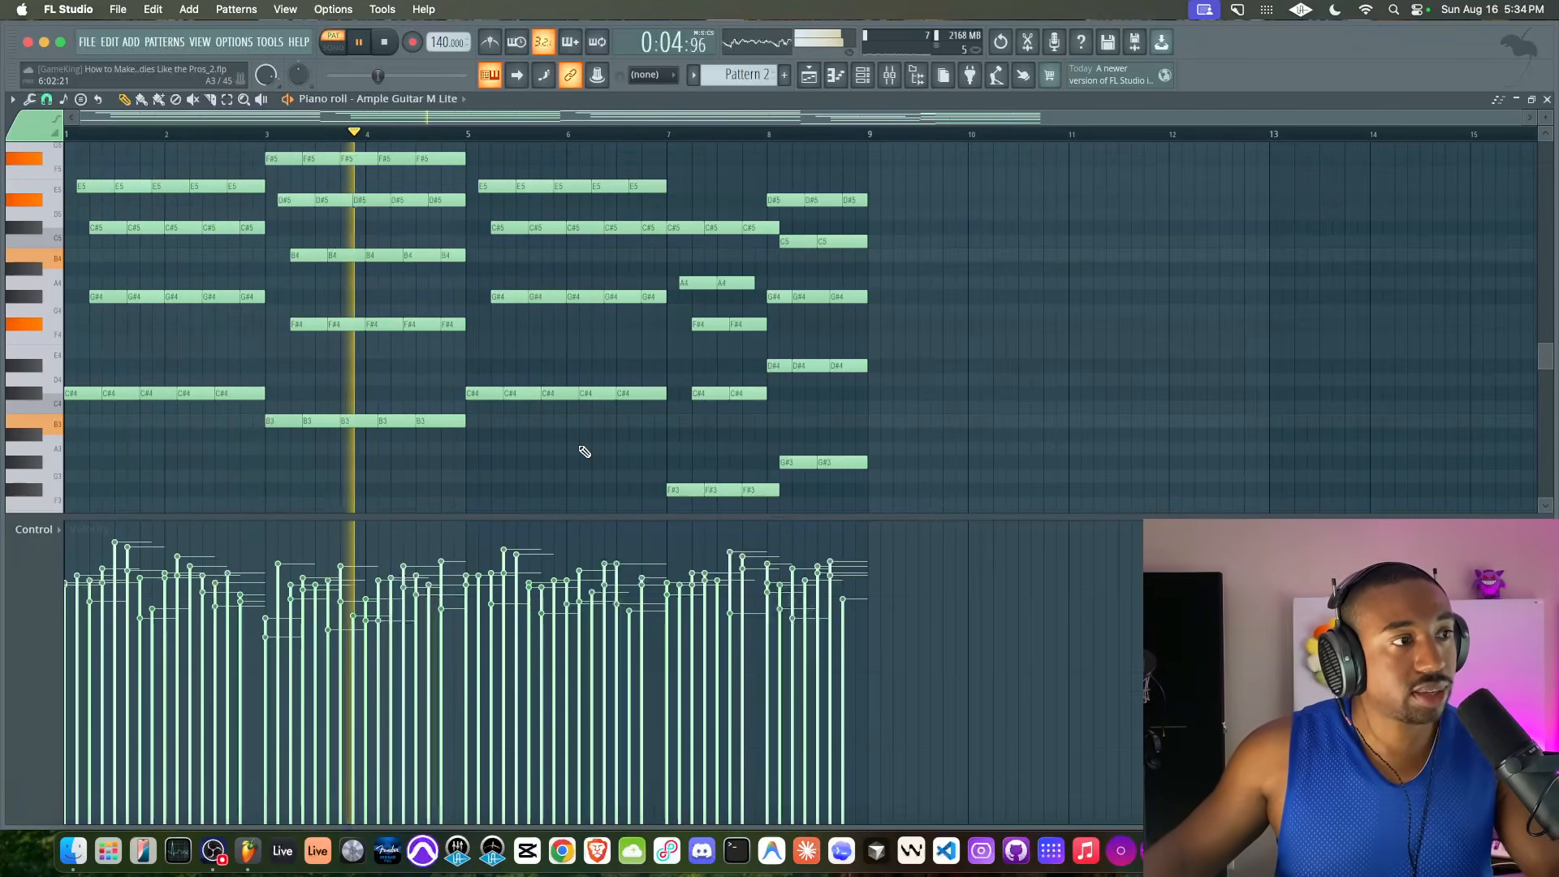
scroll(617, 432, "up", 1)
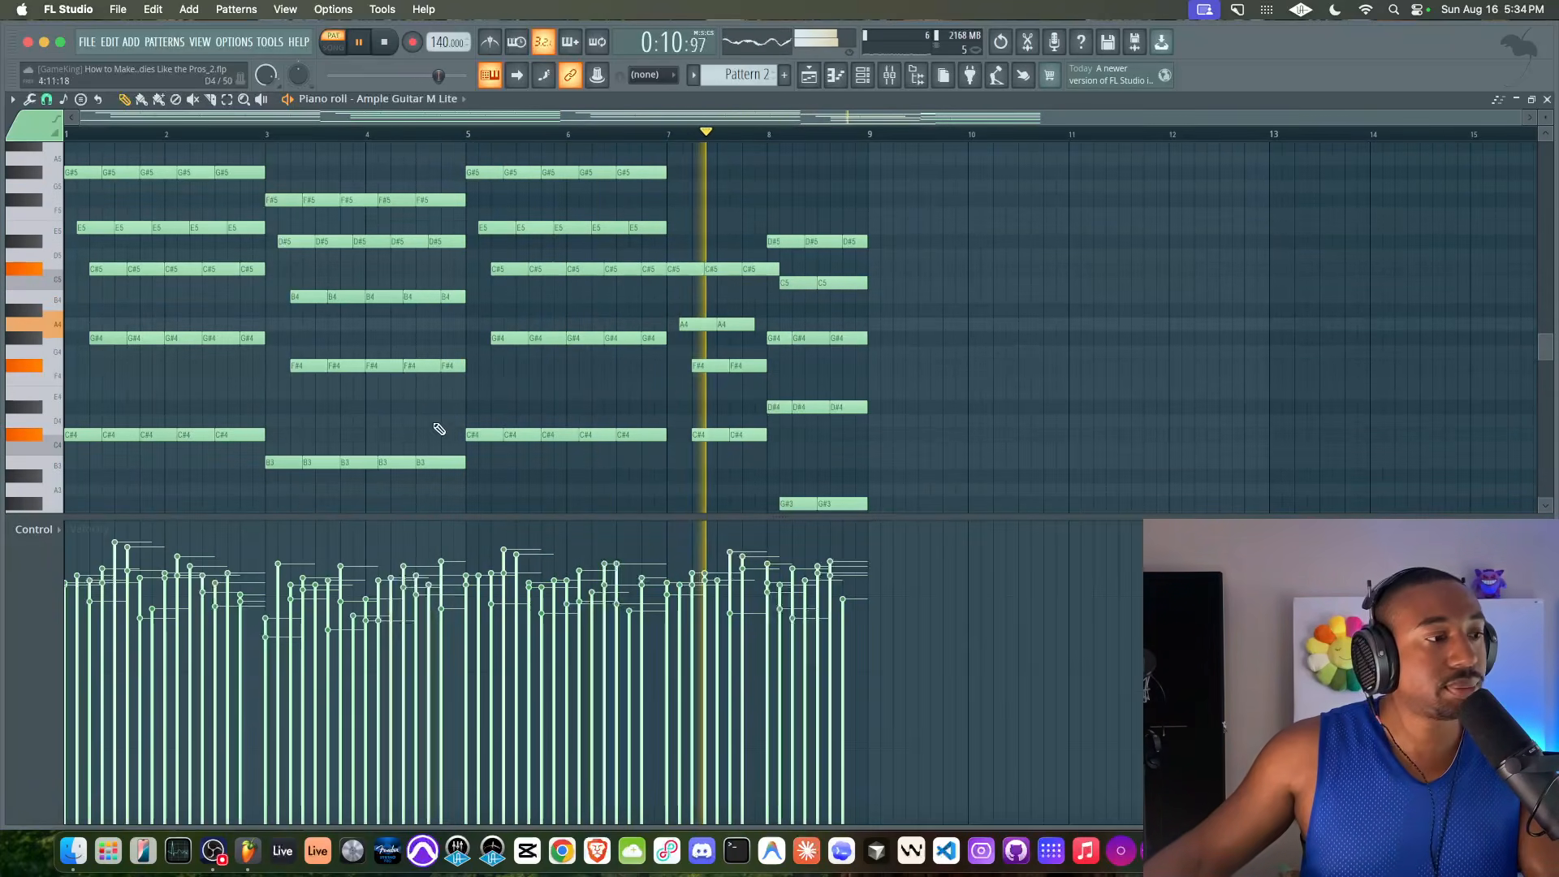
left_click(212, 841)
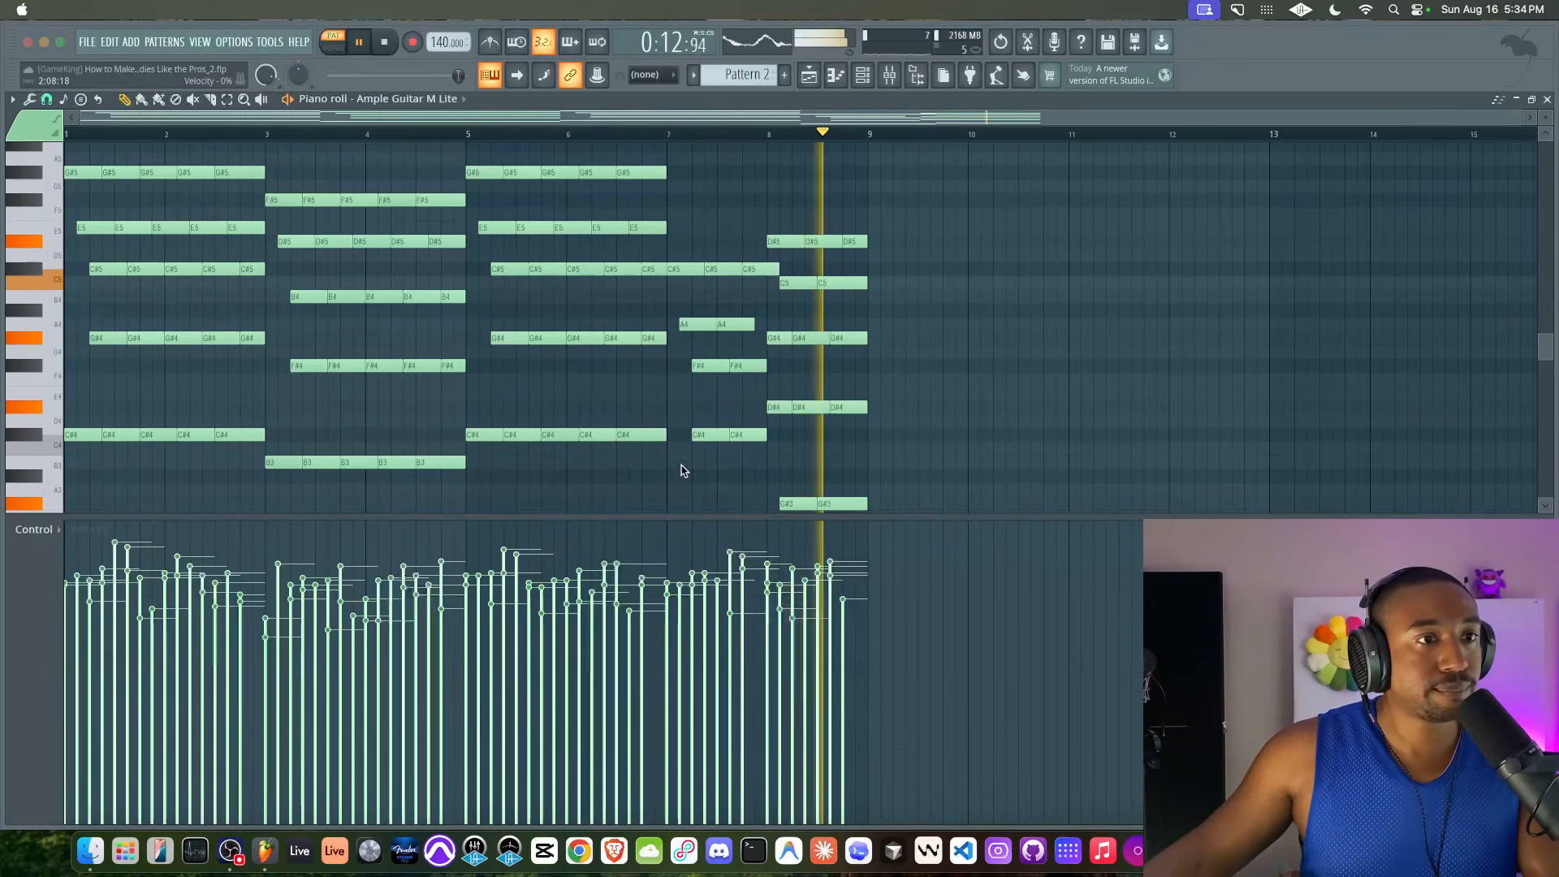
left_click(630, 111)
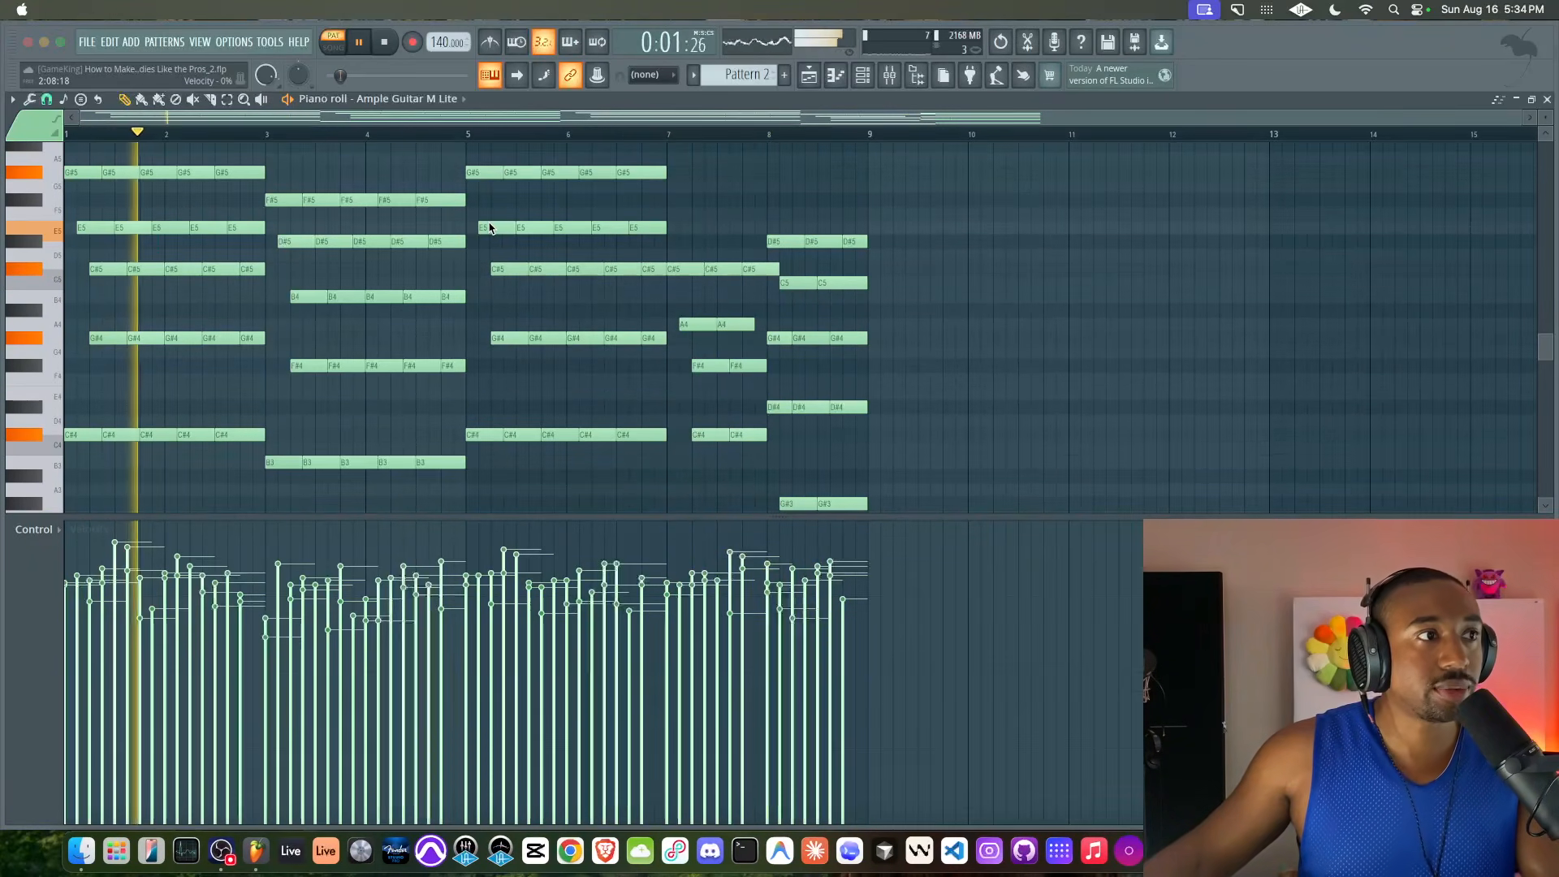
left_click(501, 212)
key("space")
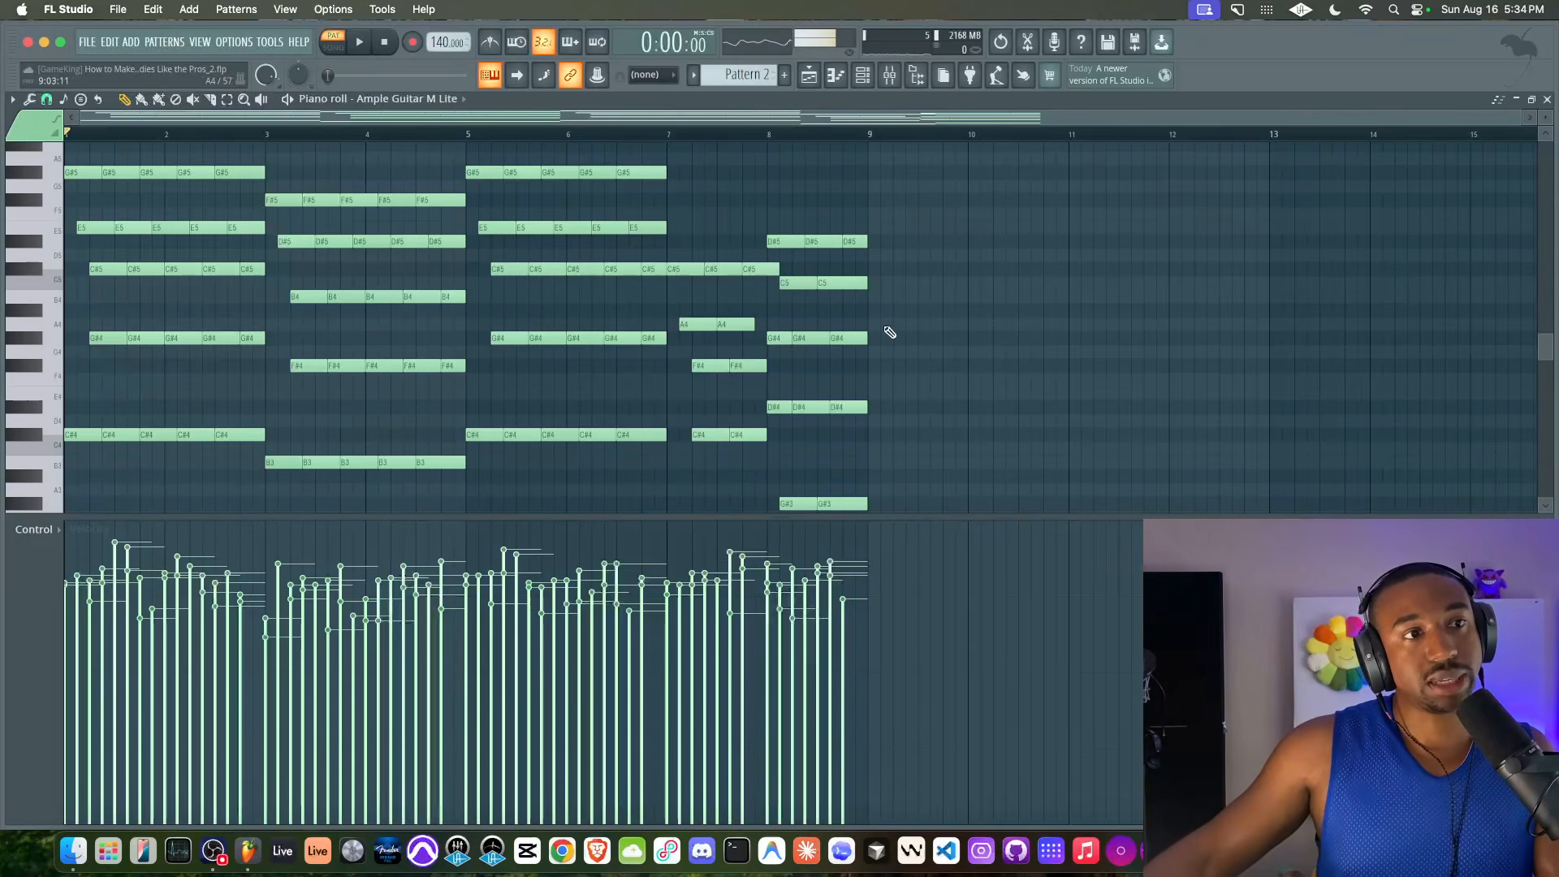
Try raising the G#4, D#4 and G#3 notes in bar 8 by a semitone and play from bar 7
left_click(798, 336)
left_click_drag(898, 335, 787, 486)
scroll(786, 485, "up", 5)
scroll(824, 293, "up", 3)
scroll(824, 293, "up", 1)
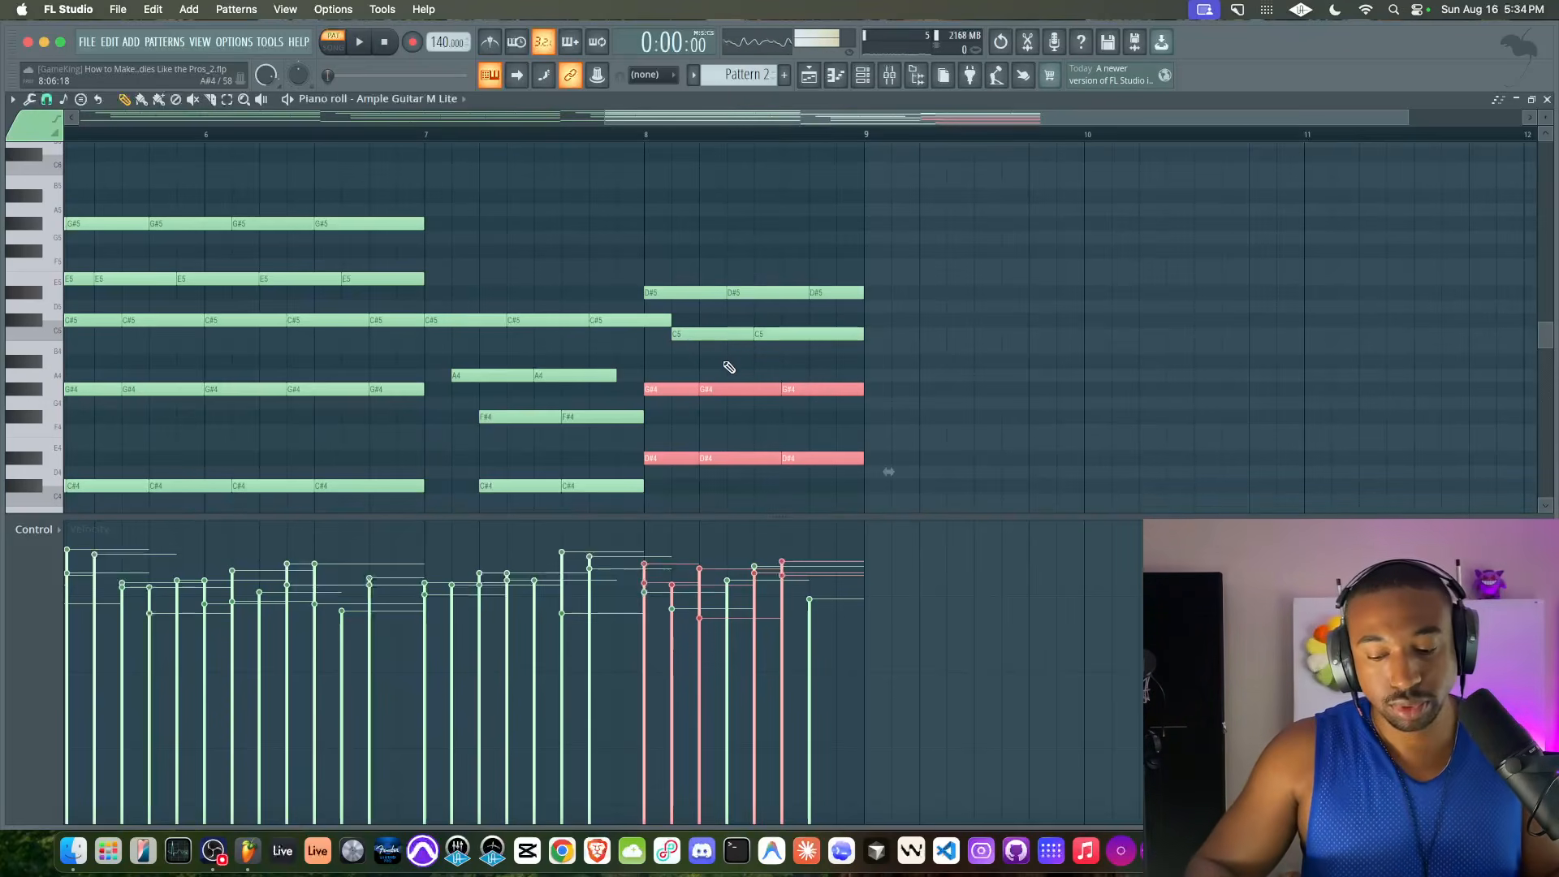
key("shift+Up")
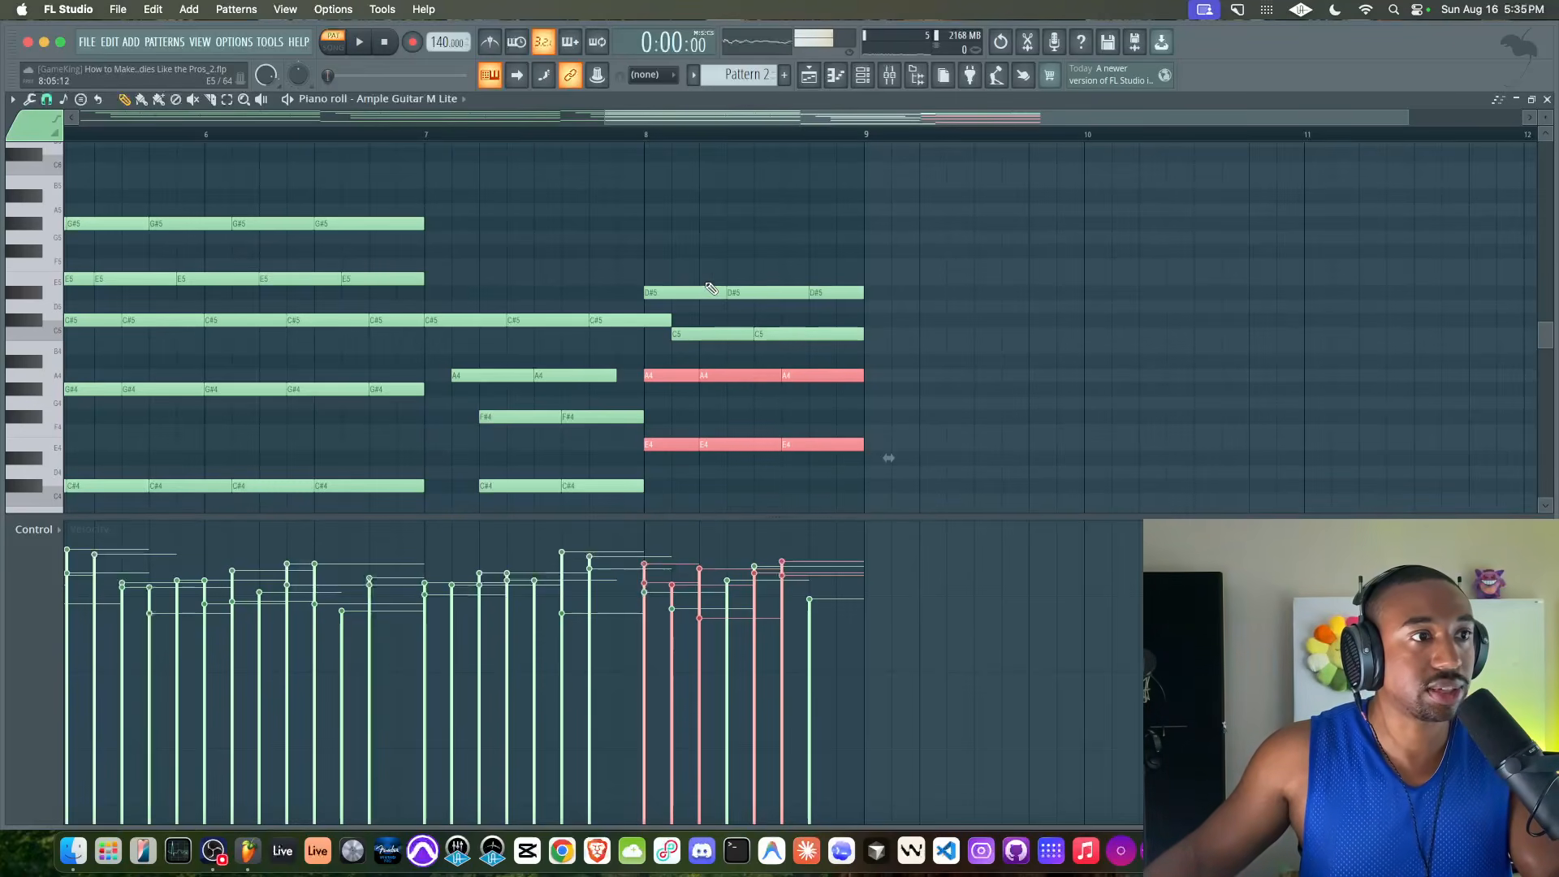
left_click(428, 137)
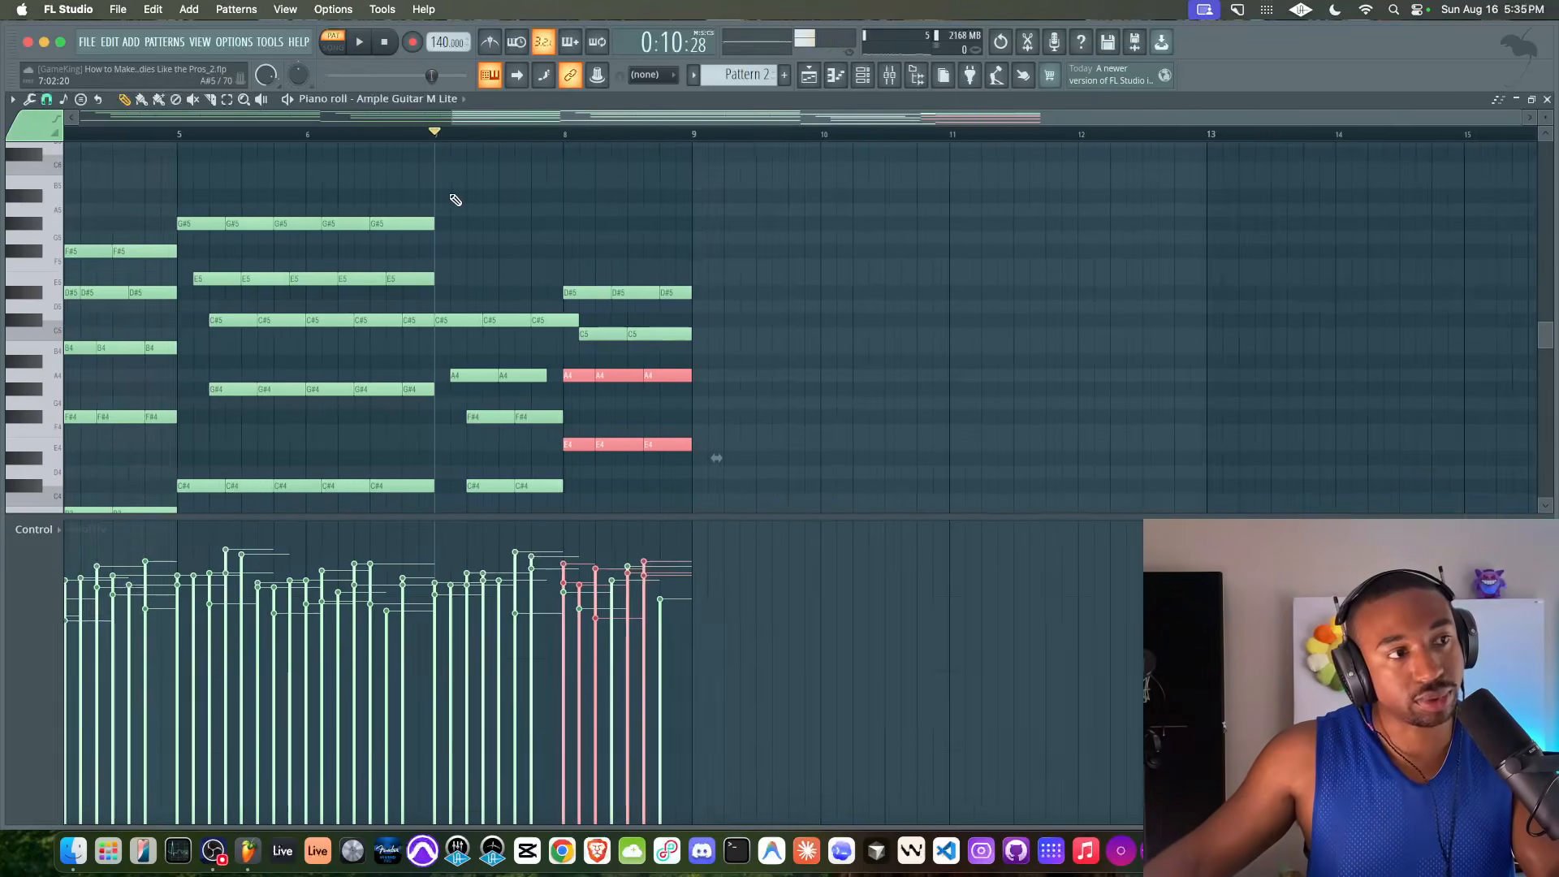
key("space")
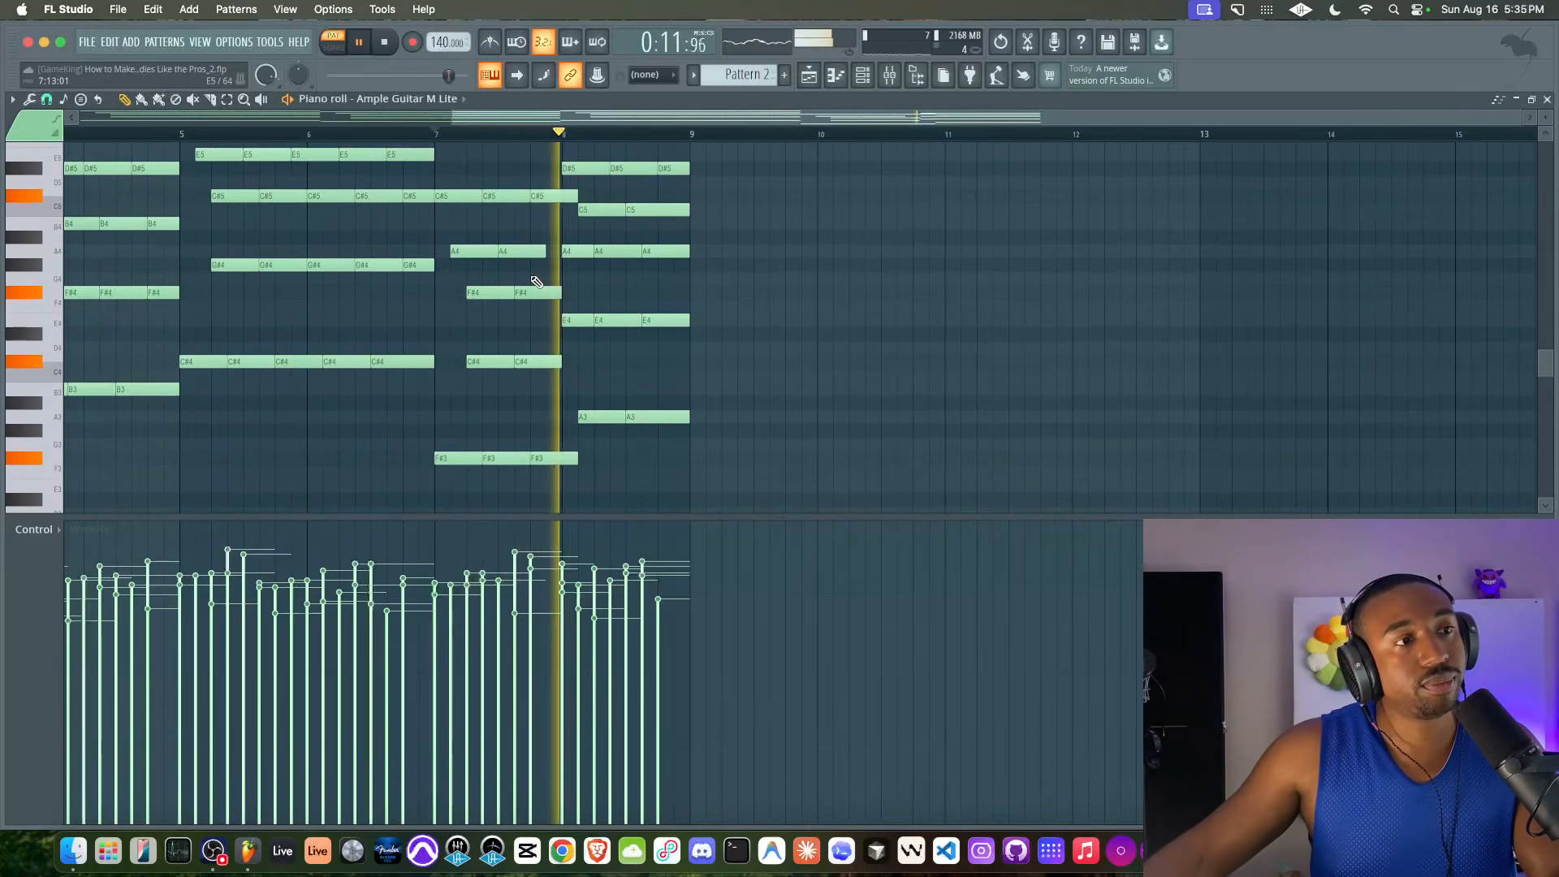
key("space")
Undo the semitone raise of the bar 8 notes and play from bar 7
key("super+z")
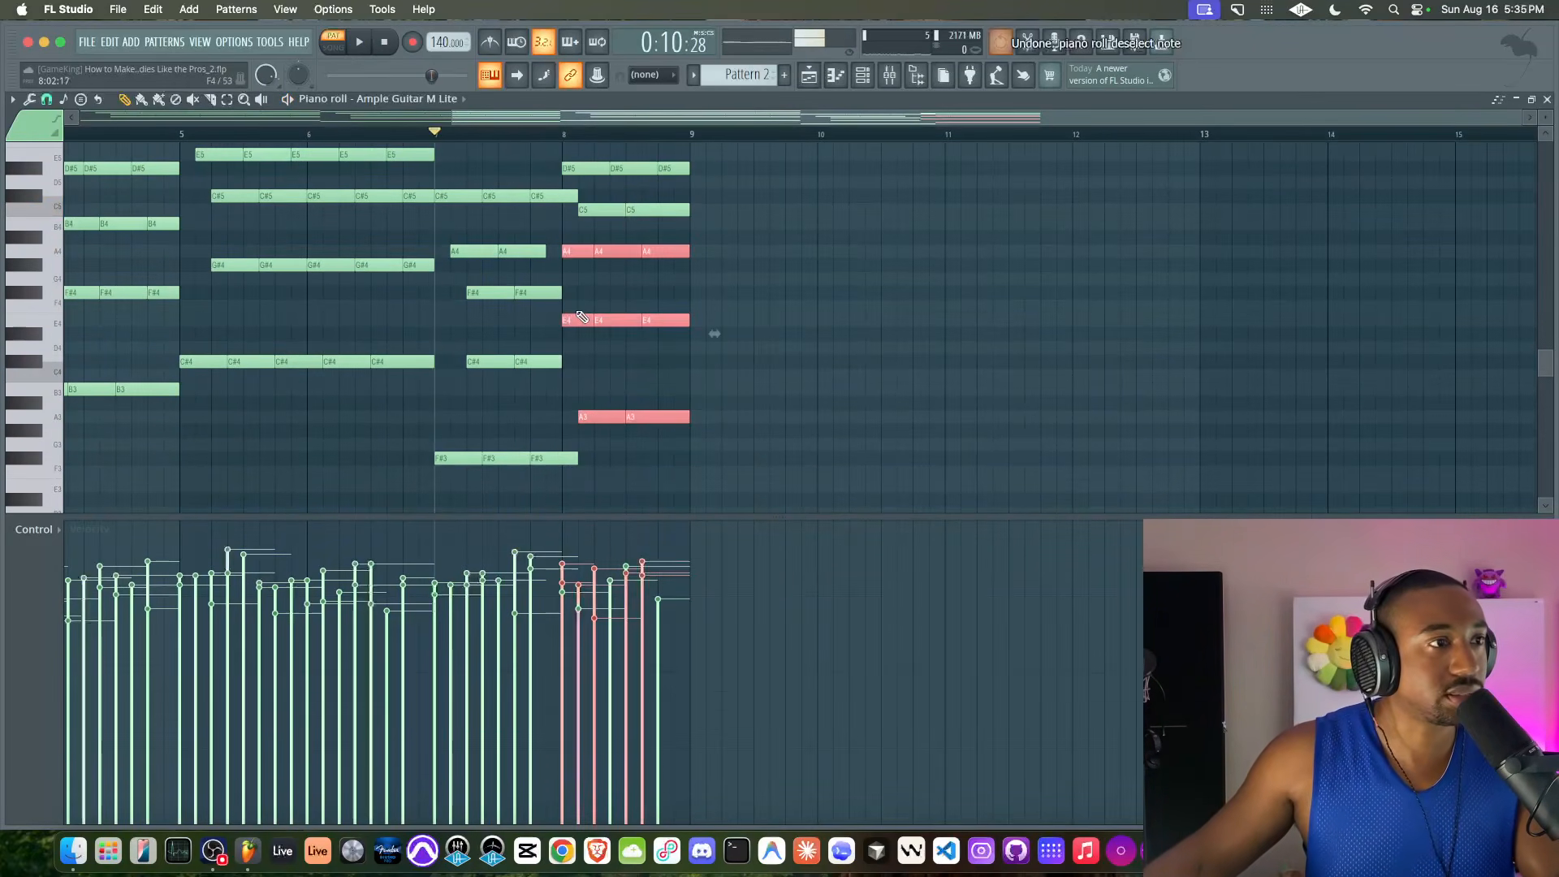
key("super+z")
key("space")
right_click(615, 379)
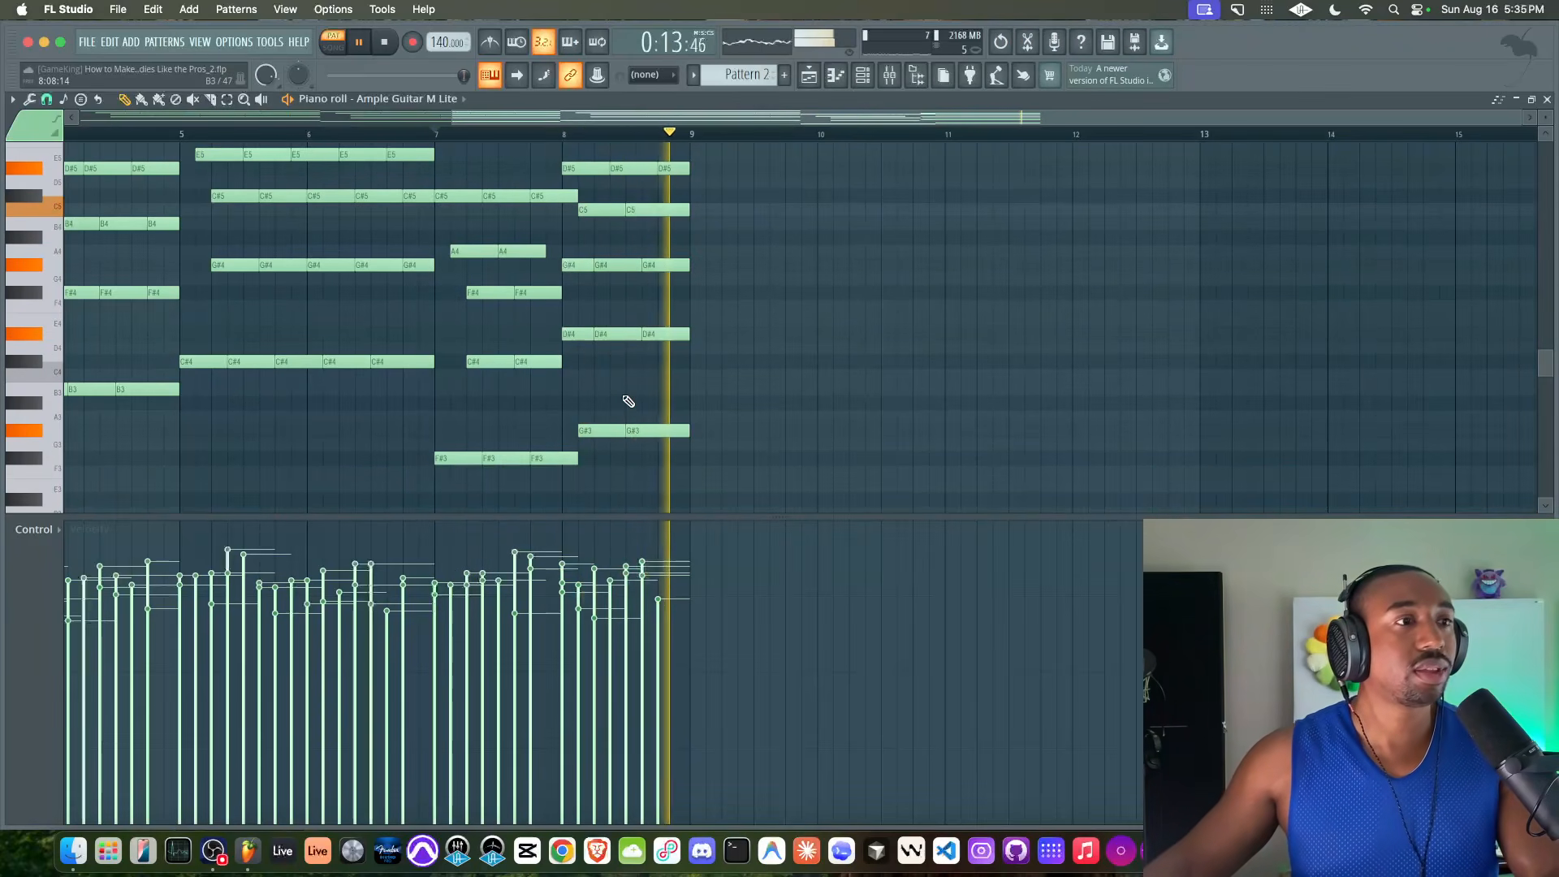
scroll(626, 397, "down", 1, "ctrl")
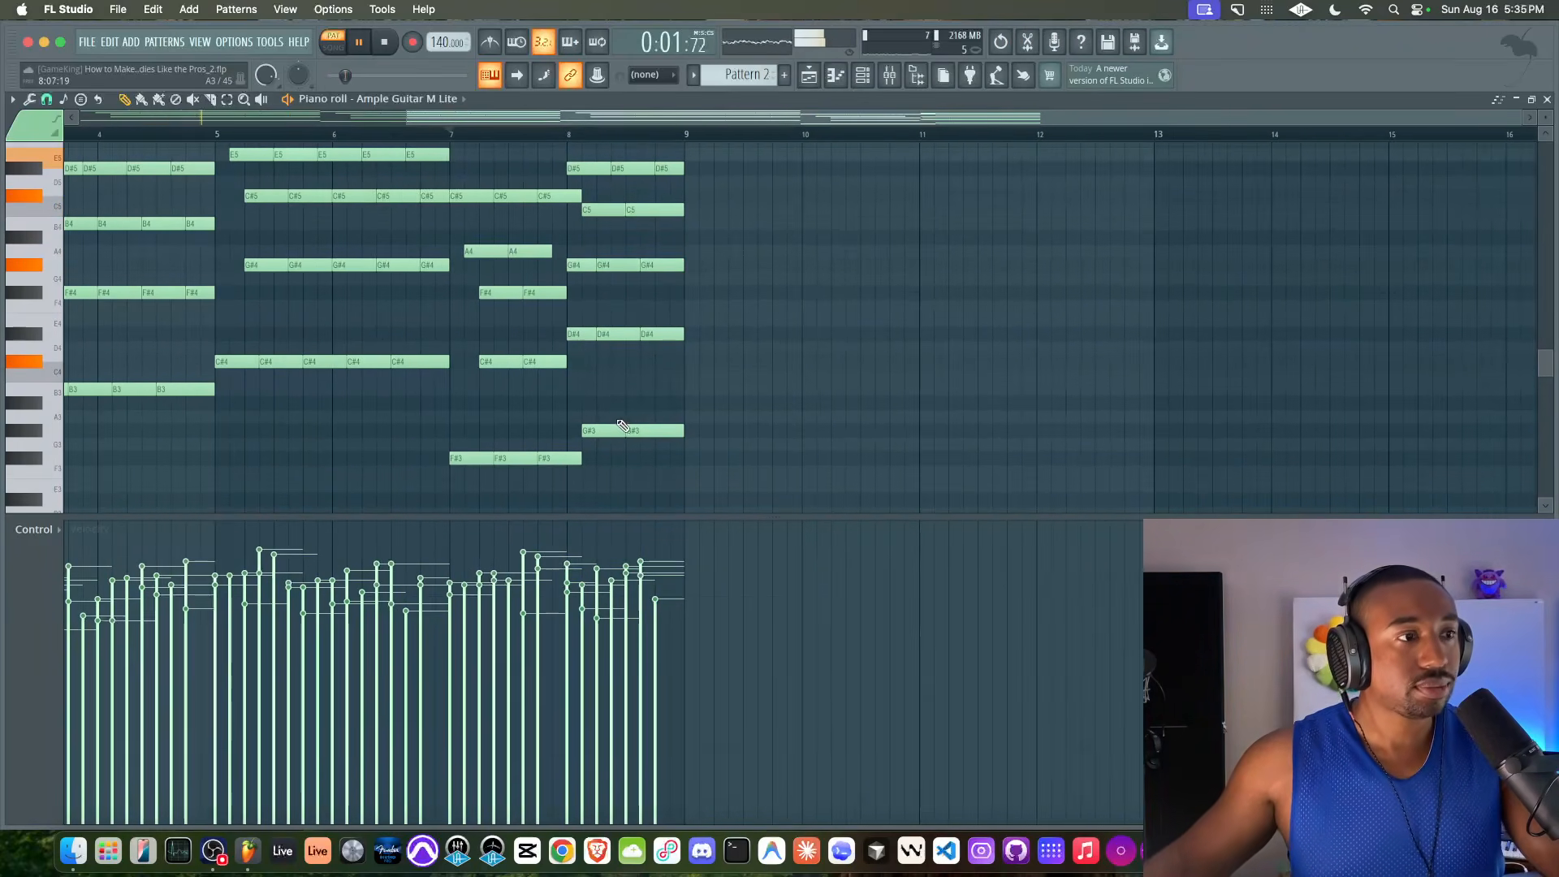
Try moving the two G#3 notes to the beginning of bar 8, then undo the shift
left_click_drag(599, 426, 650, 431, "ctrl")
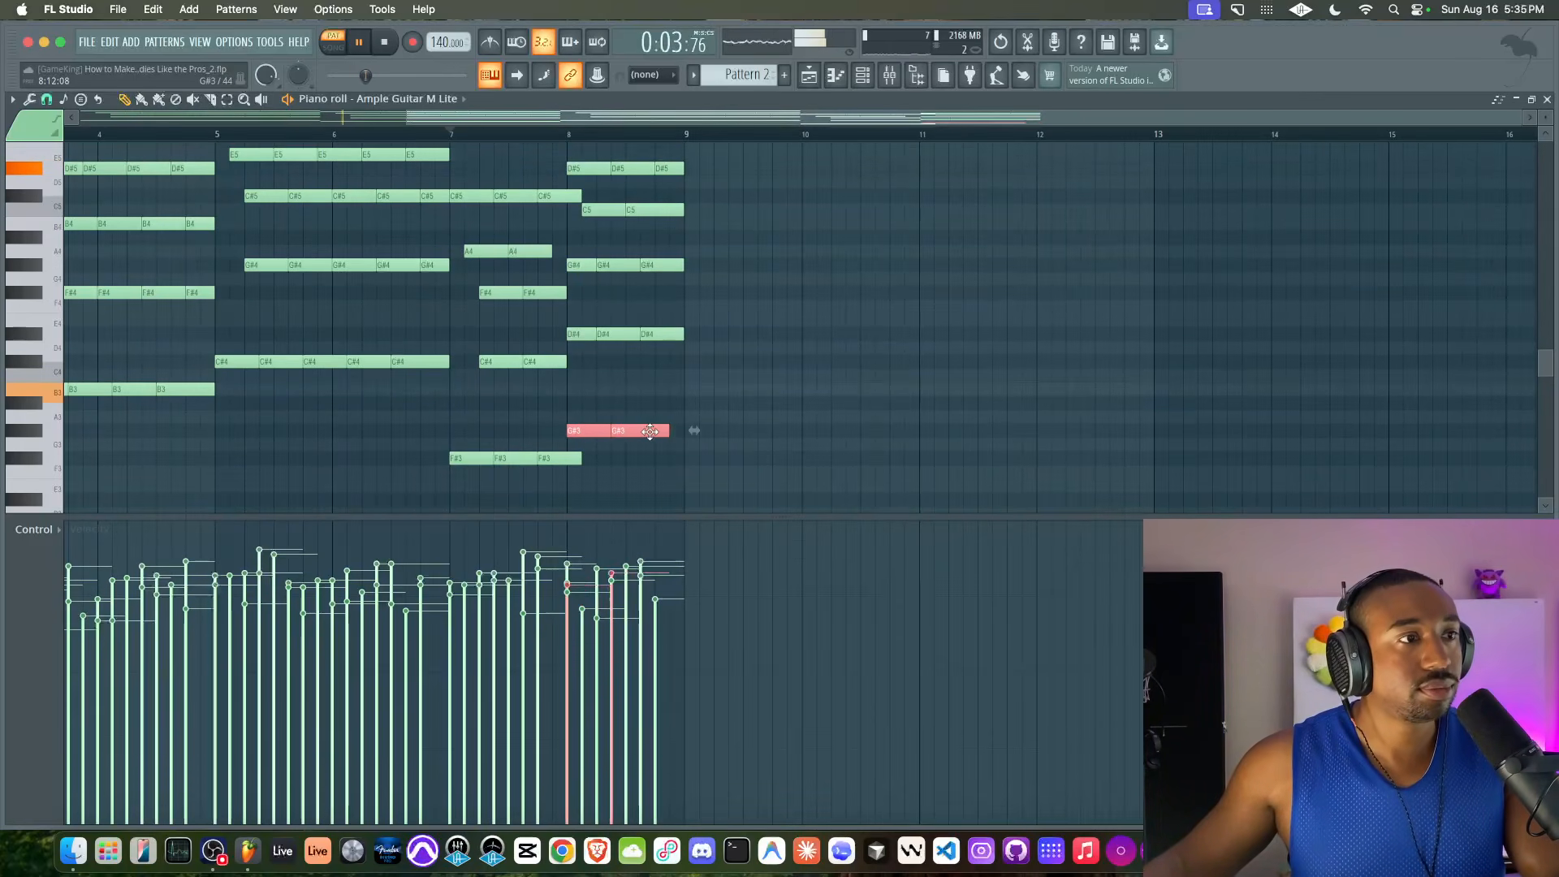
scroll(646, 401, "up", 2, "ctrl")
left_click(600, 417, "ctrl")
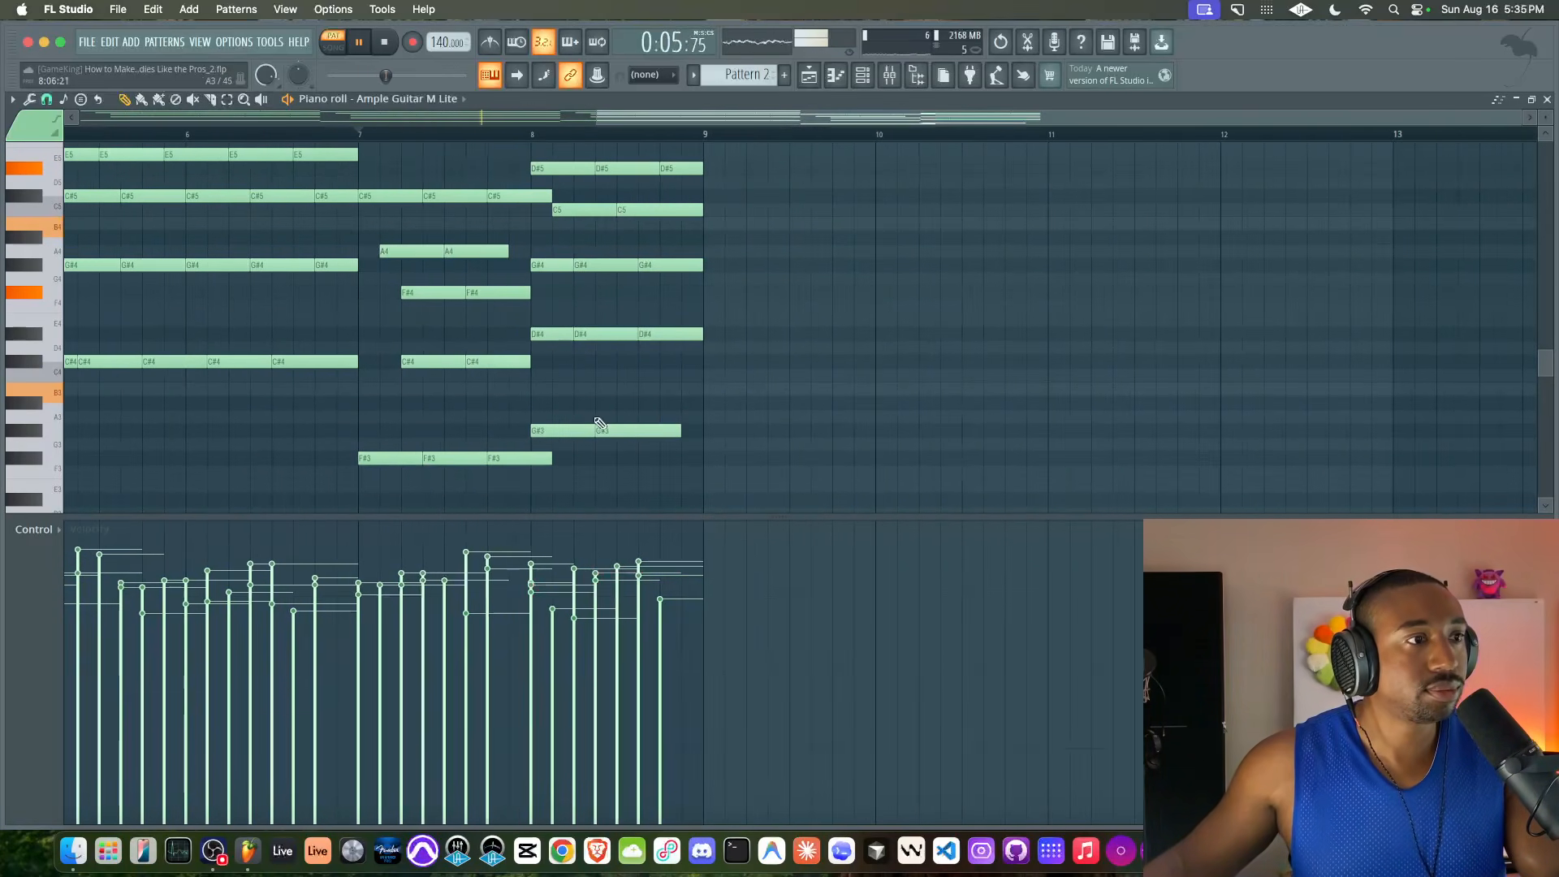
mouse_move(600, 430)
left_mouse_down()
mouse_move(576, 430)
mouse_move(599, 430)
left_mouse_up()
left_click(587, 432, "ctrl")
left_click_drag(594, 429, 643, 431)
key("space")
key("super+z")
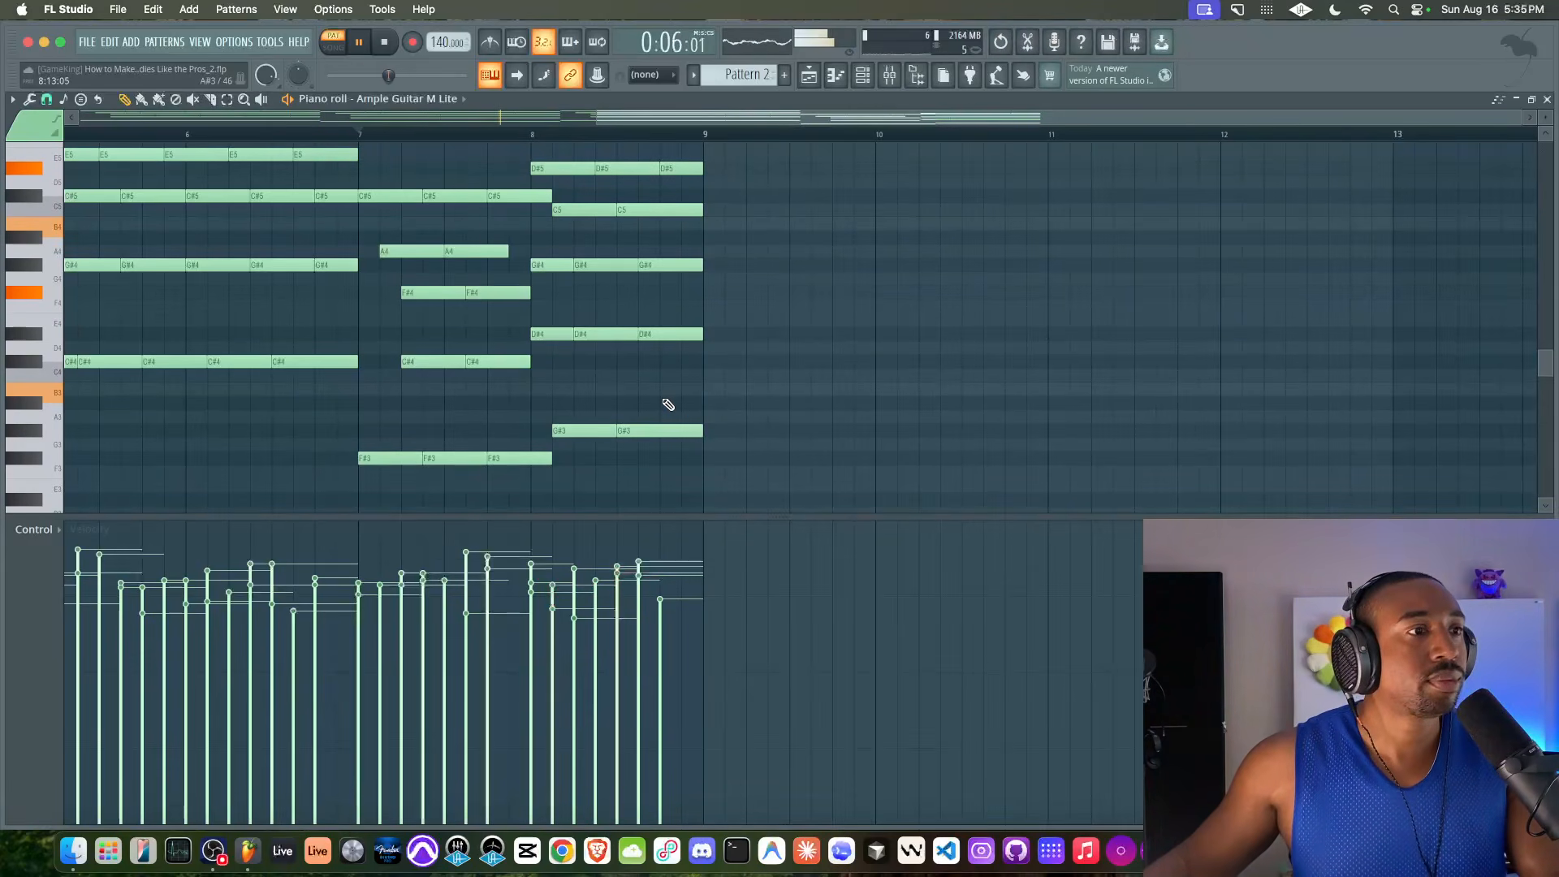
Listen to the progression through bar 8 and review the notes across all eight bars
scroll(657, 402, "down", 3)
scroll(657, 402, "left", 3)
scroll(657, 403, "up", 4)
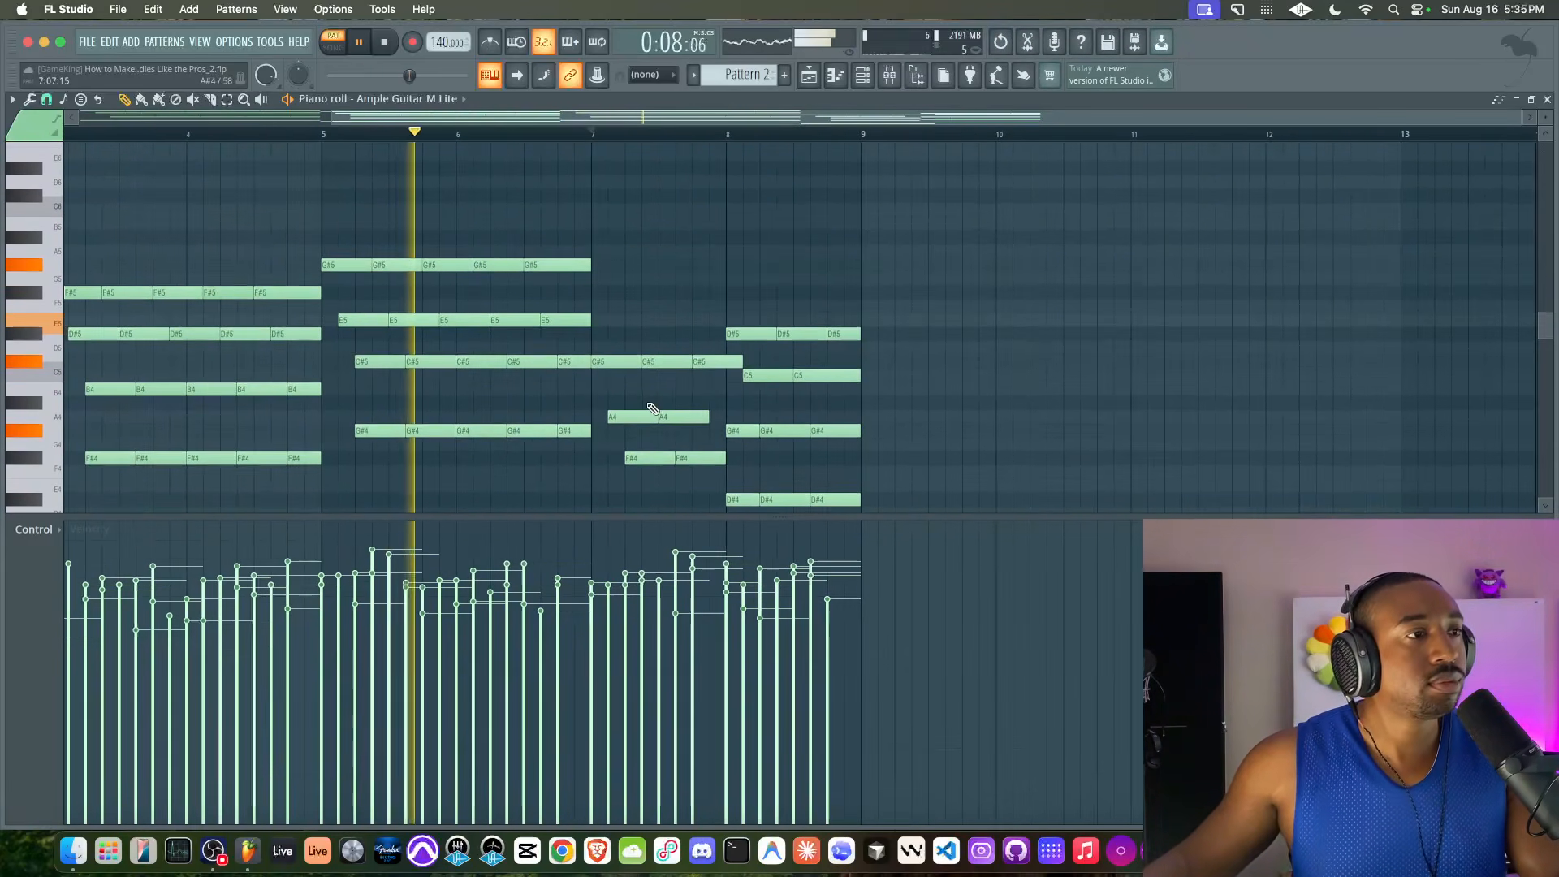
scroll(652, 409, "down", 1)
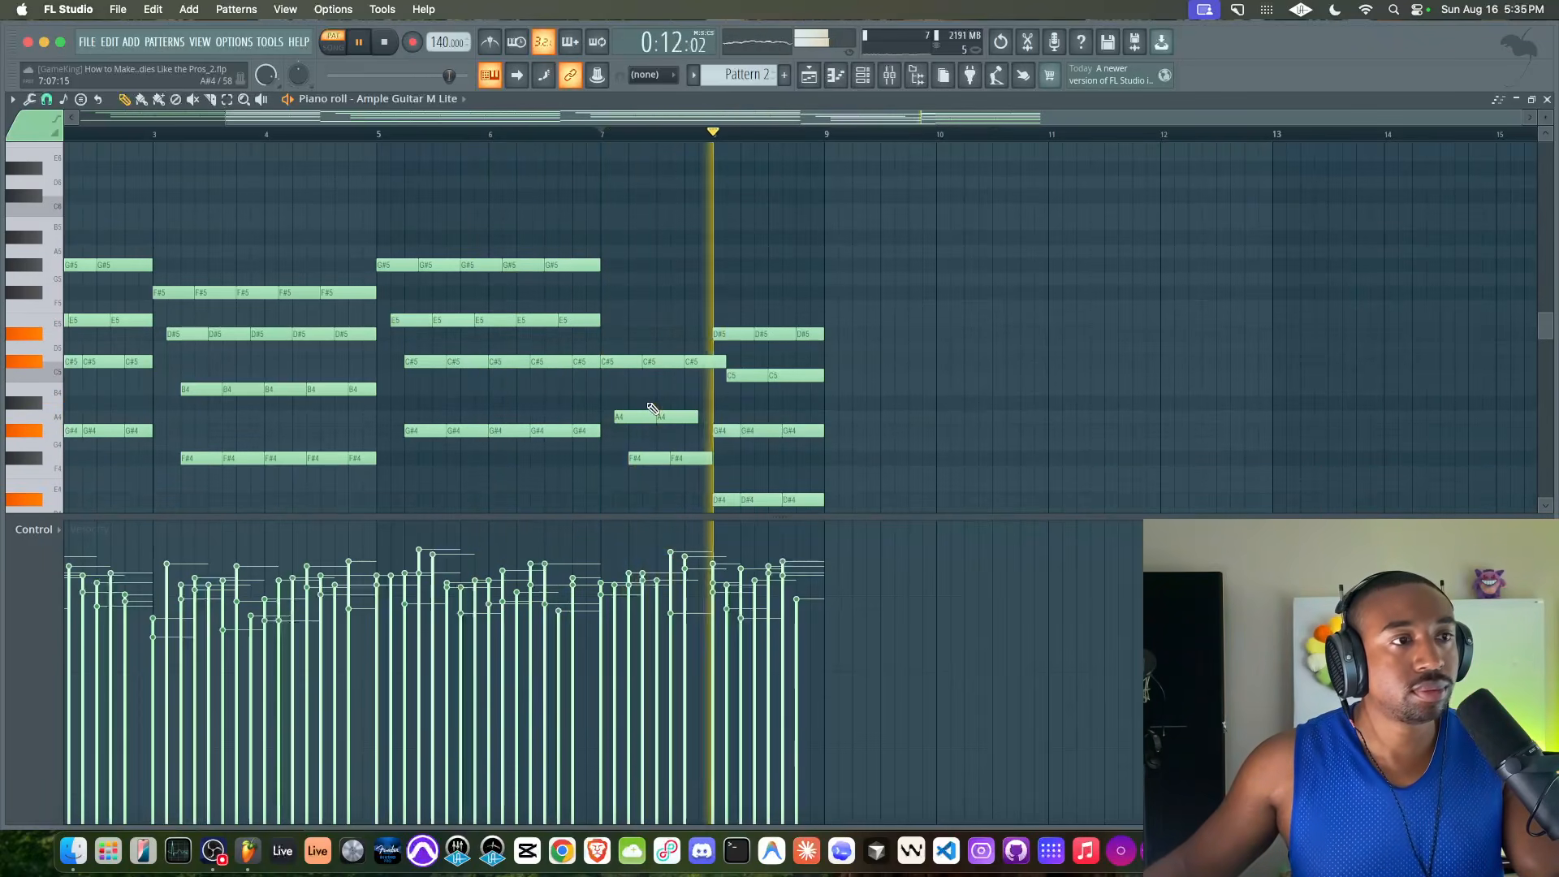
scroll(648, 410, "down", 1)
key("space")
scroll(640, 318, "up", 1)
scroll(641, 318, "down", 1)
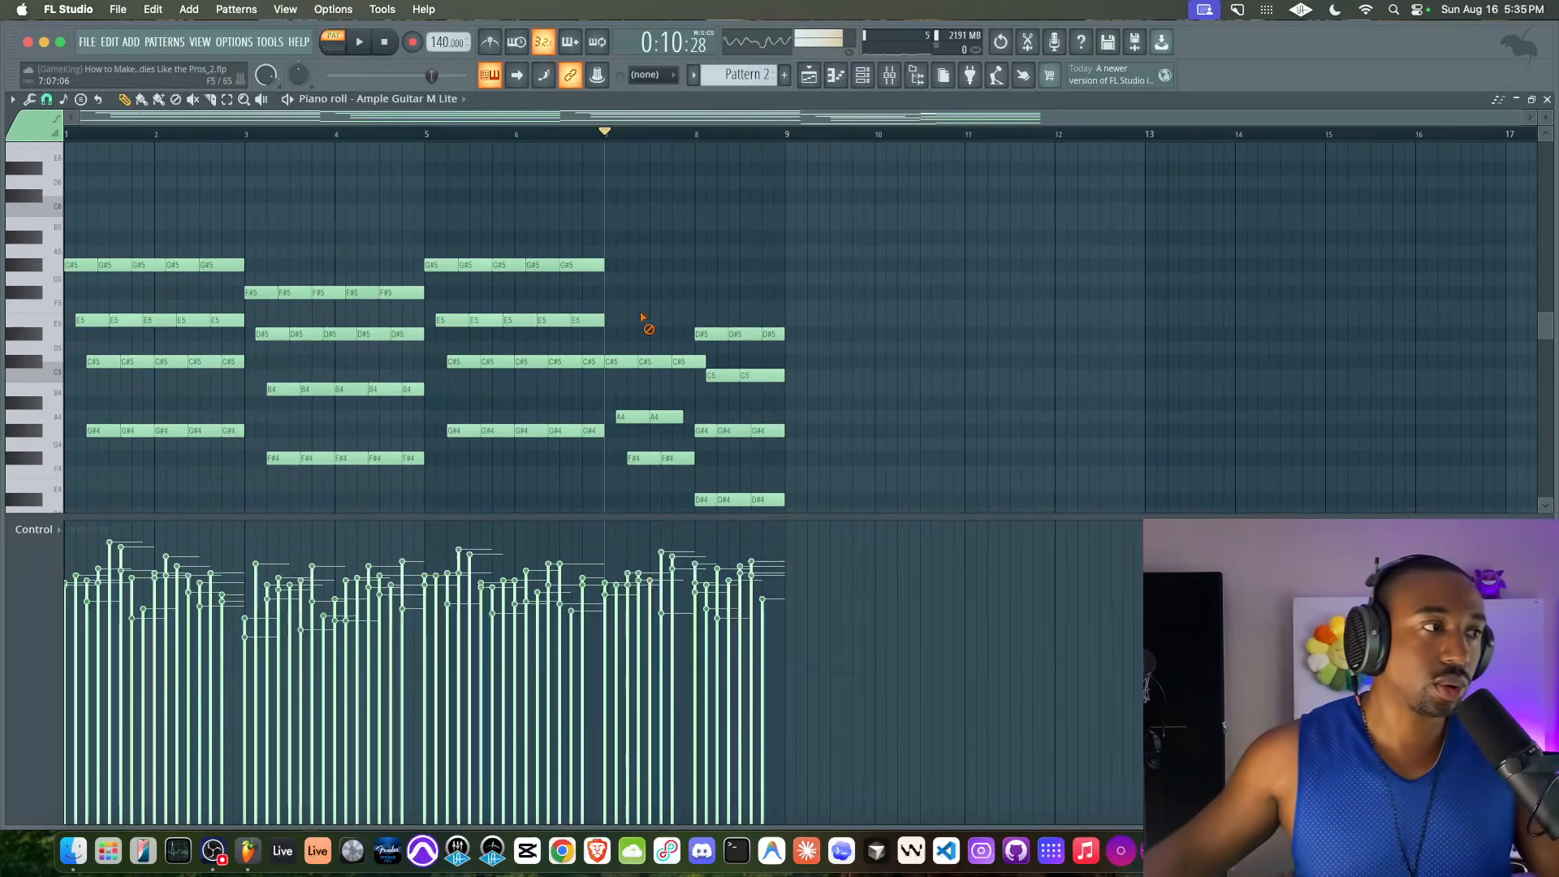
scroll(641, 317, "down", 1)
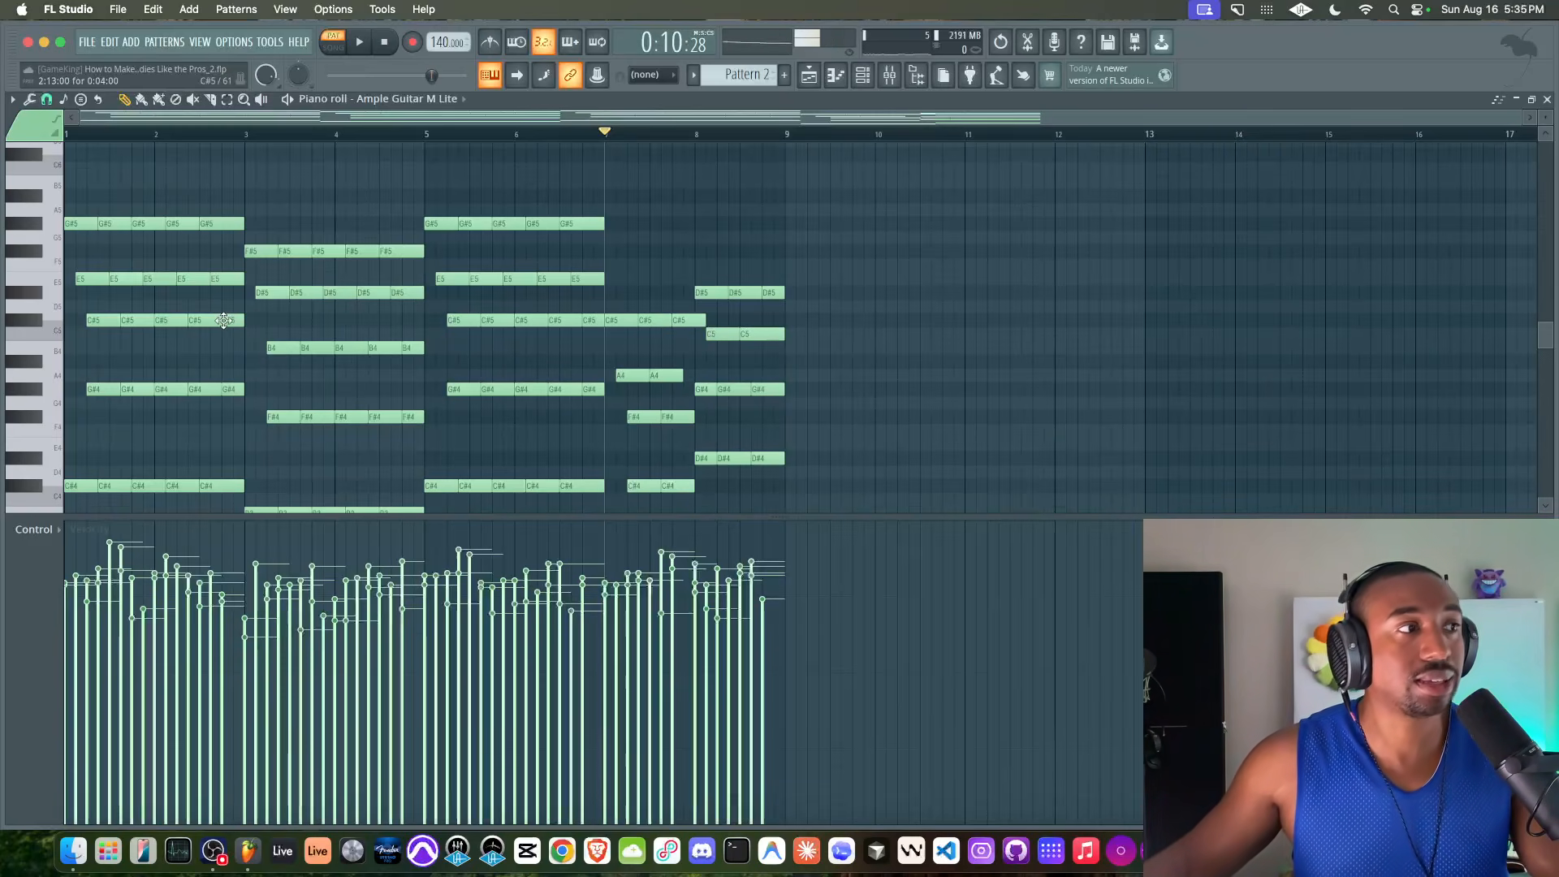
Raise the C#5 notes in bars 1–2 and 5–6, the B4 notes in bars 3–4 and the F#4 notes in bar 7 by an octave
left_click_drag(68, 214, 236, 341)
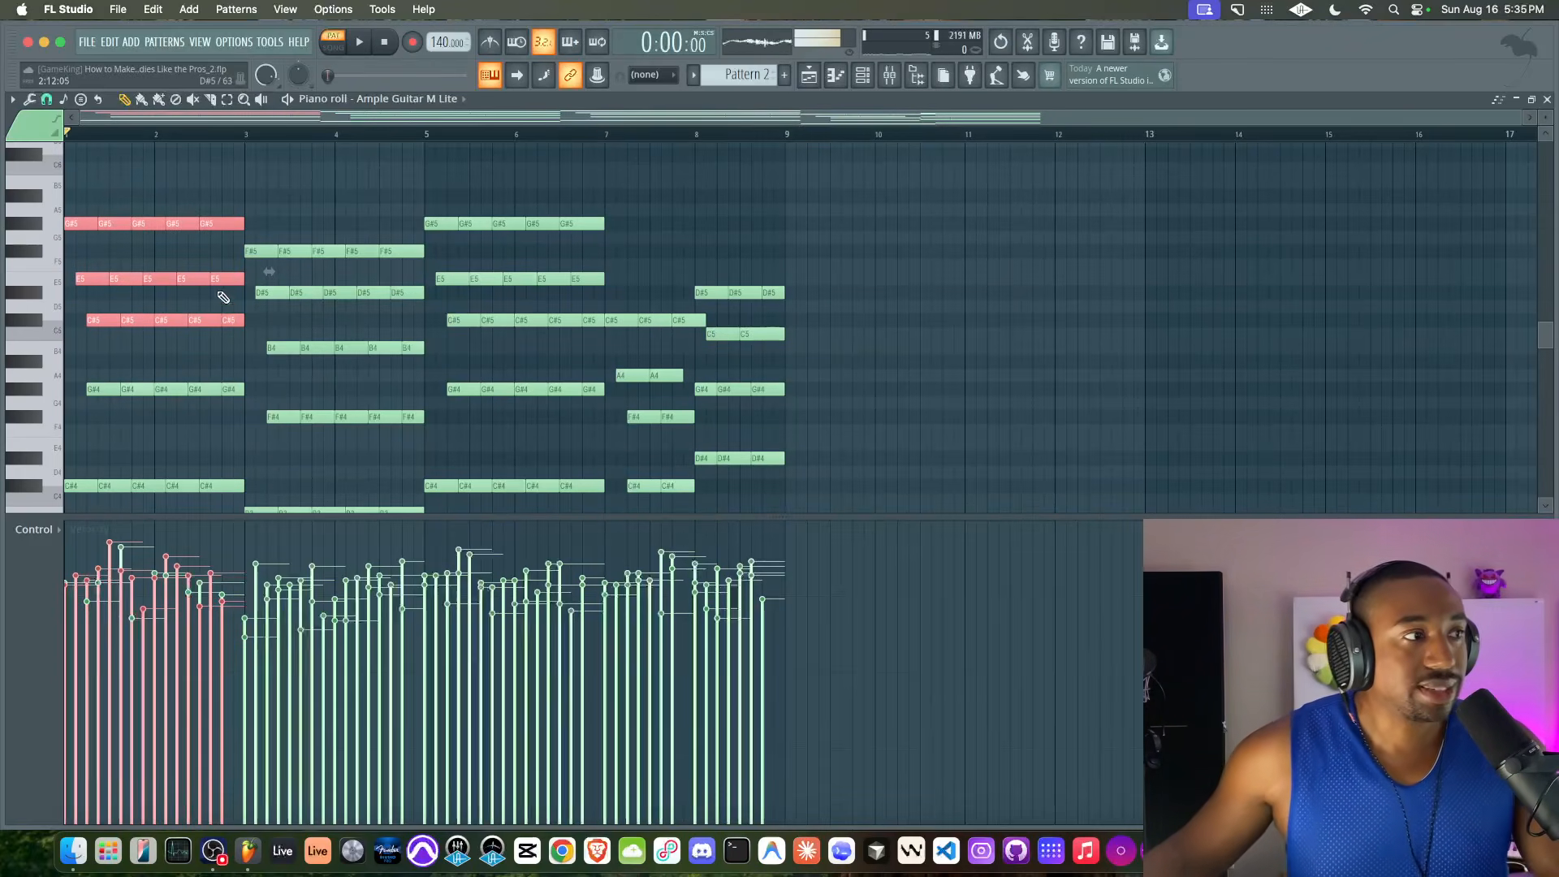
scroll(227, 319, "up", 3)
scroll(217, 391, "down", 3)
left_click_drag(246, 318, 246, 319)
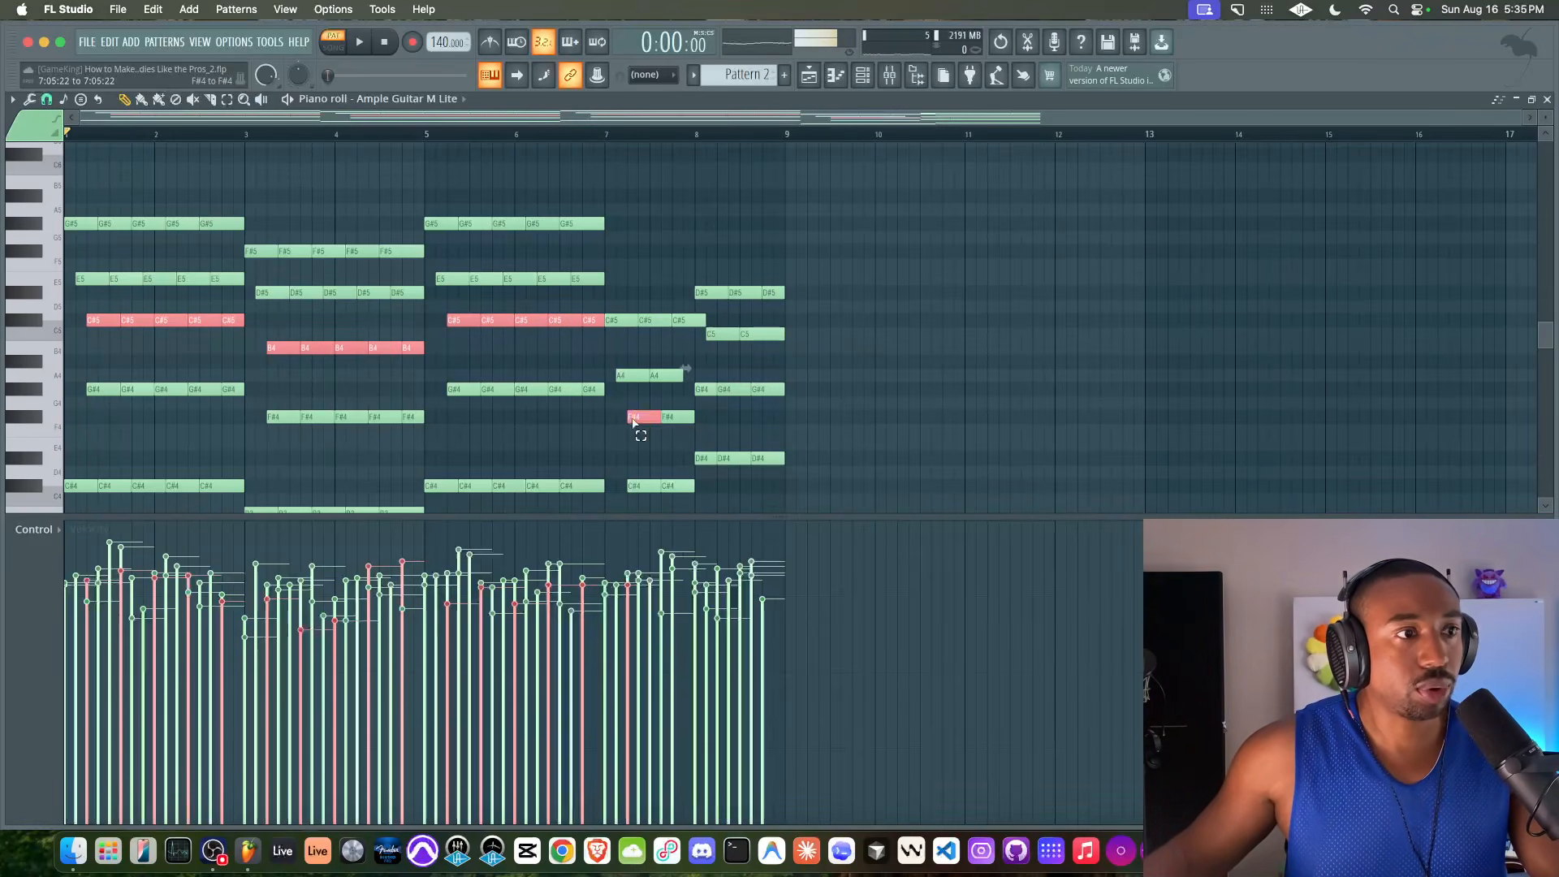
key("ctrl+Up")
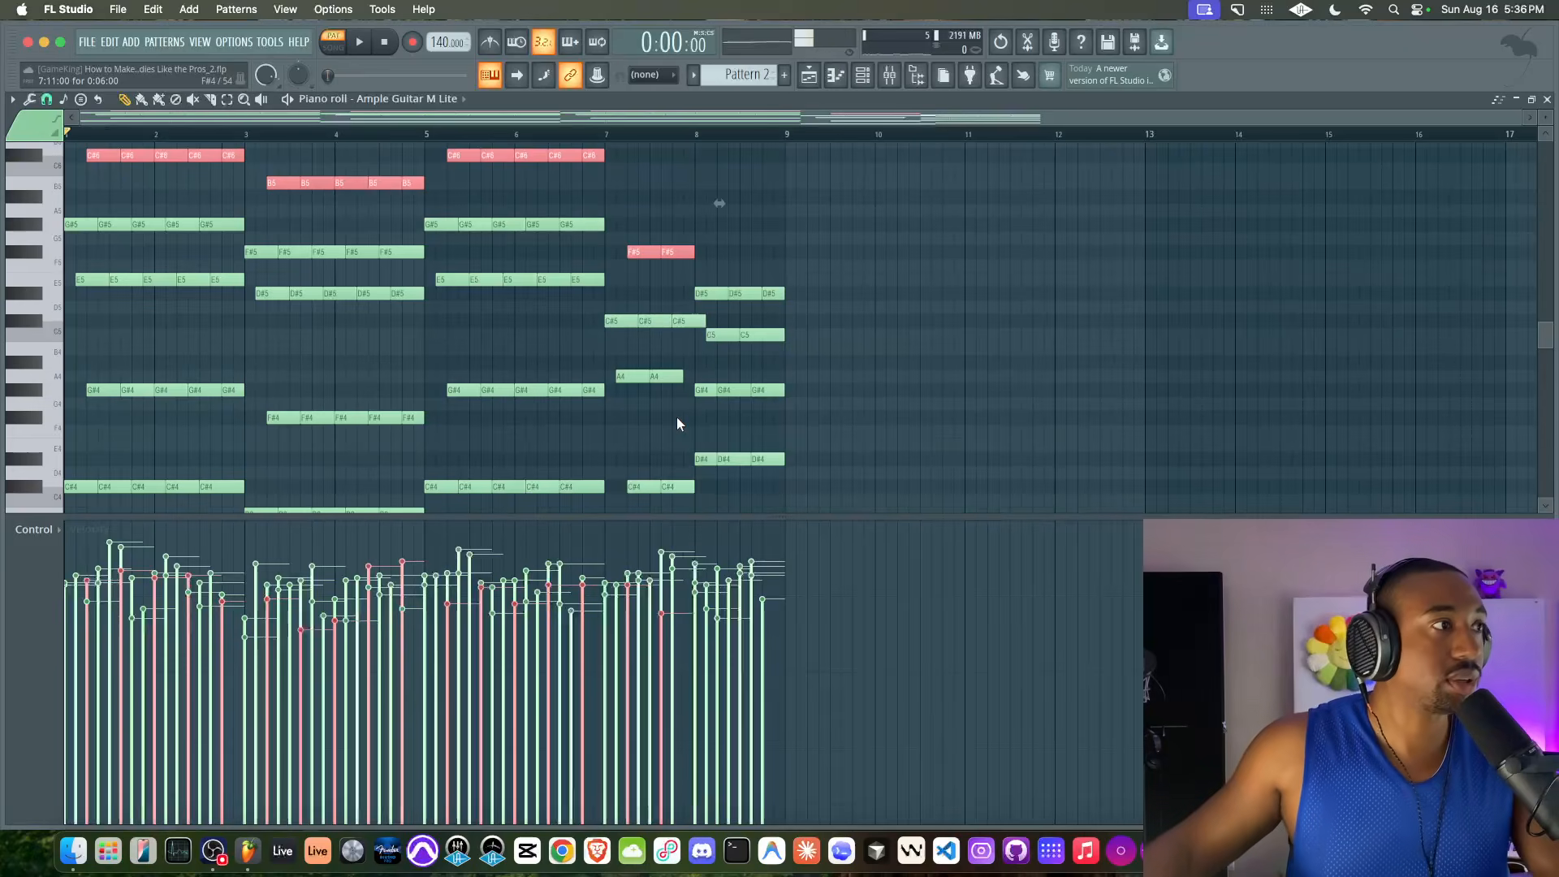
Play the progression from the start and raise the three G#4 notes in bar 8 by an octave to G#5
key("space")
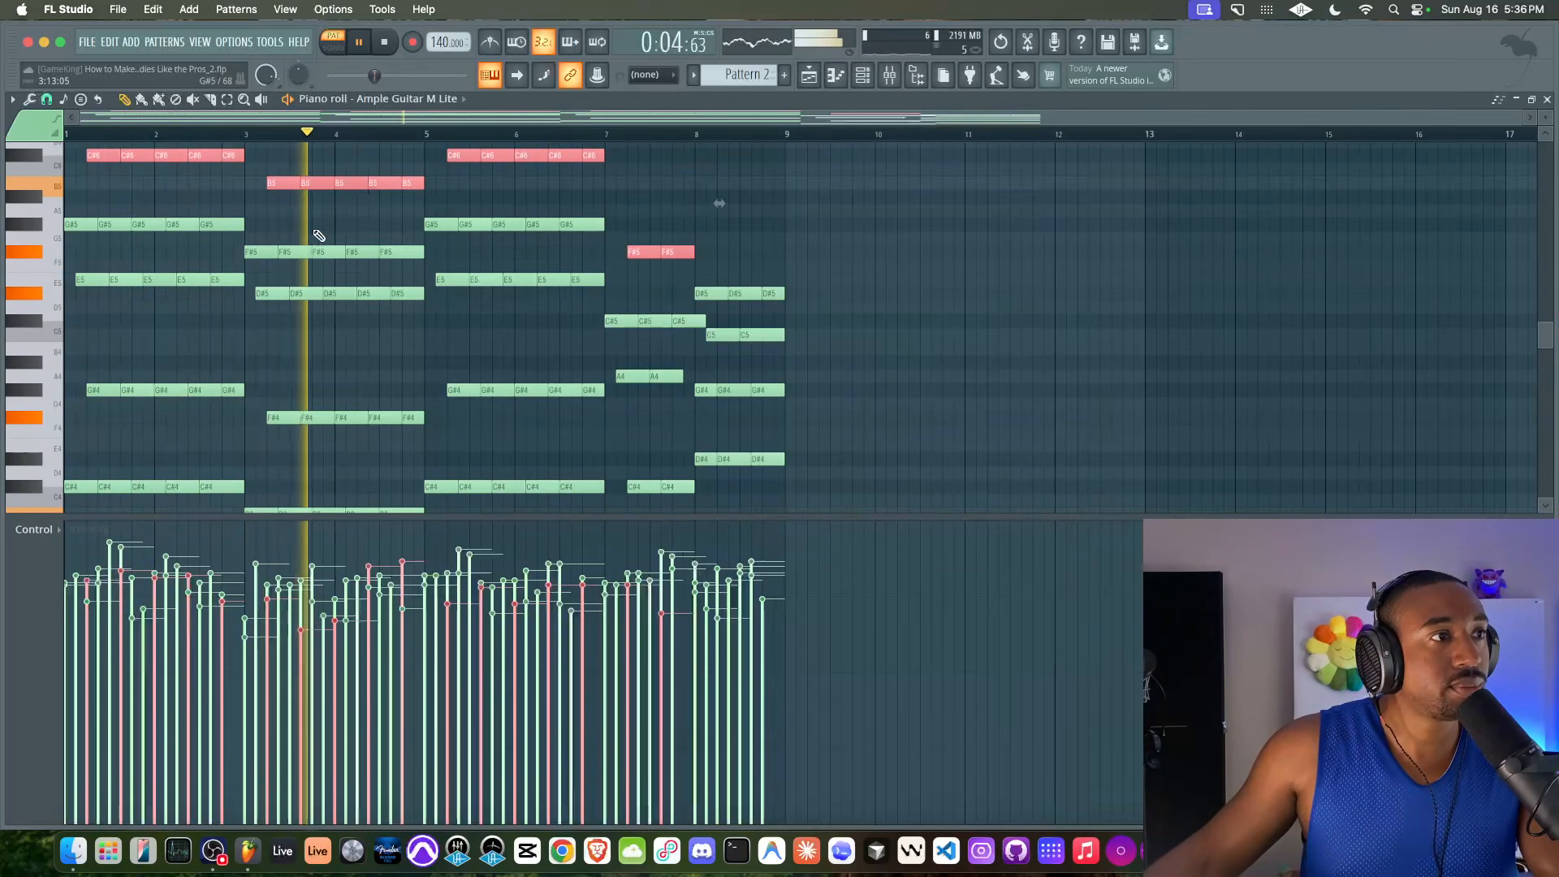
scroll(318, 242, "up", 2)
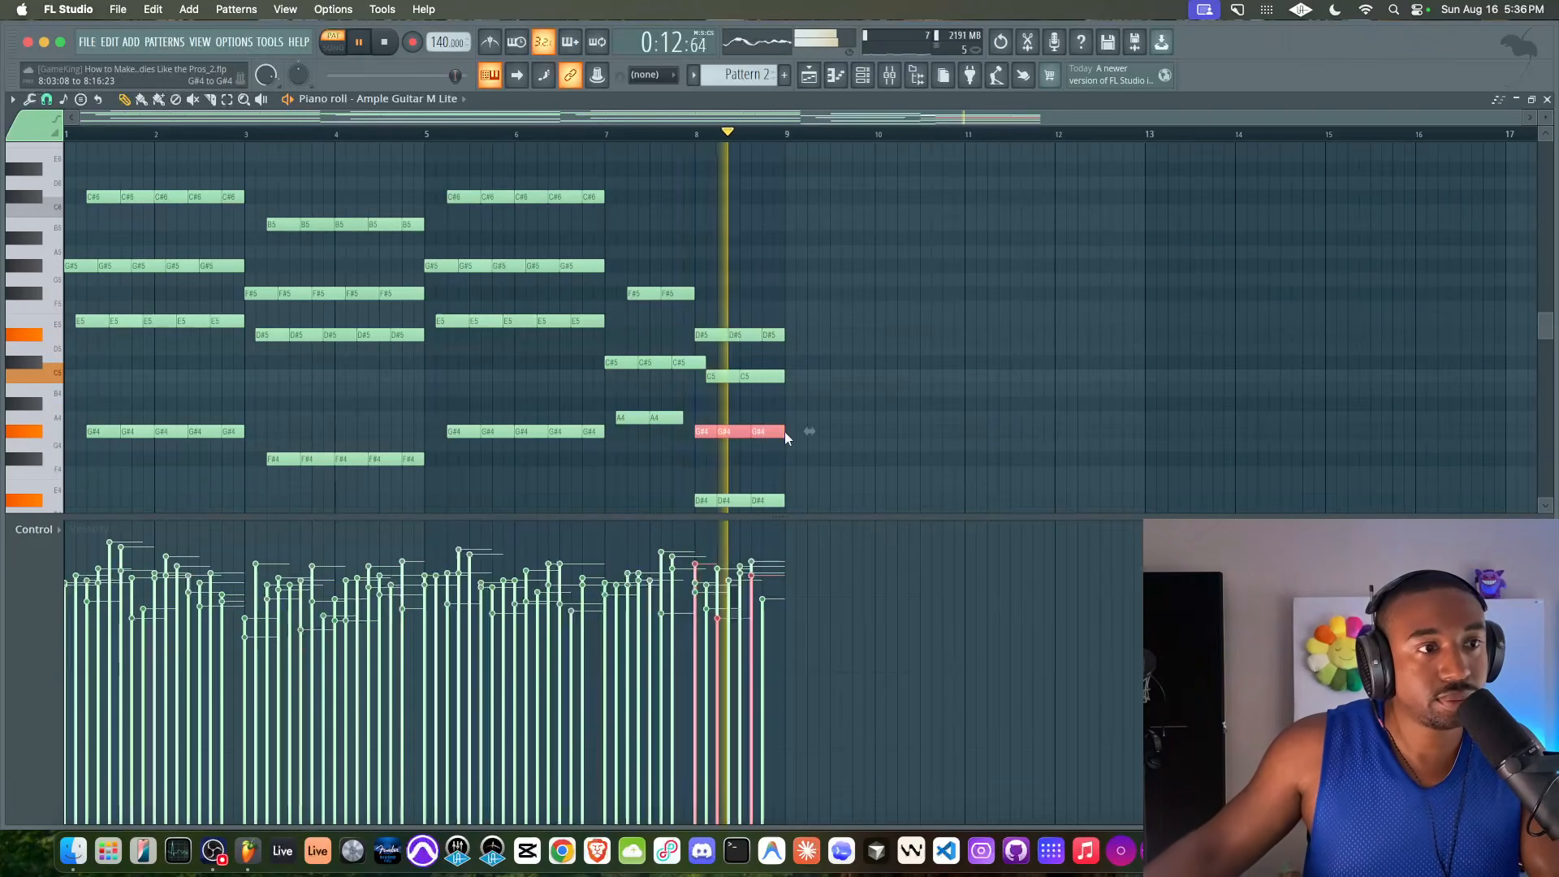
key("space")
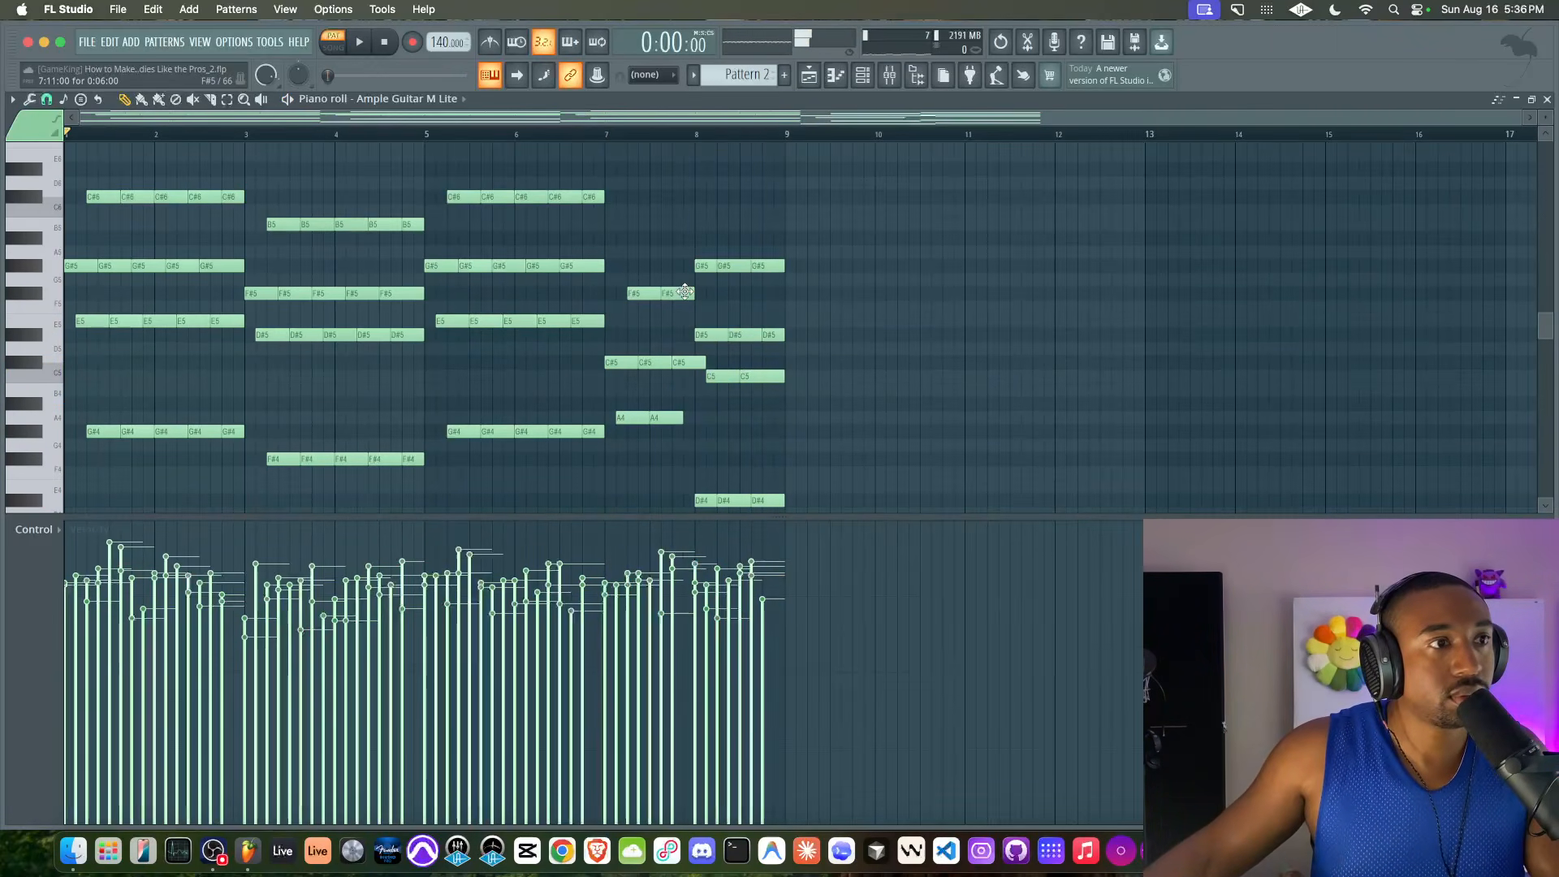
Play the progression, save the project, and undo the octave raises across bars 1–8
key("space")
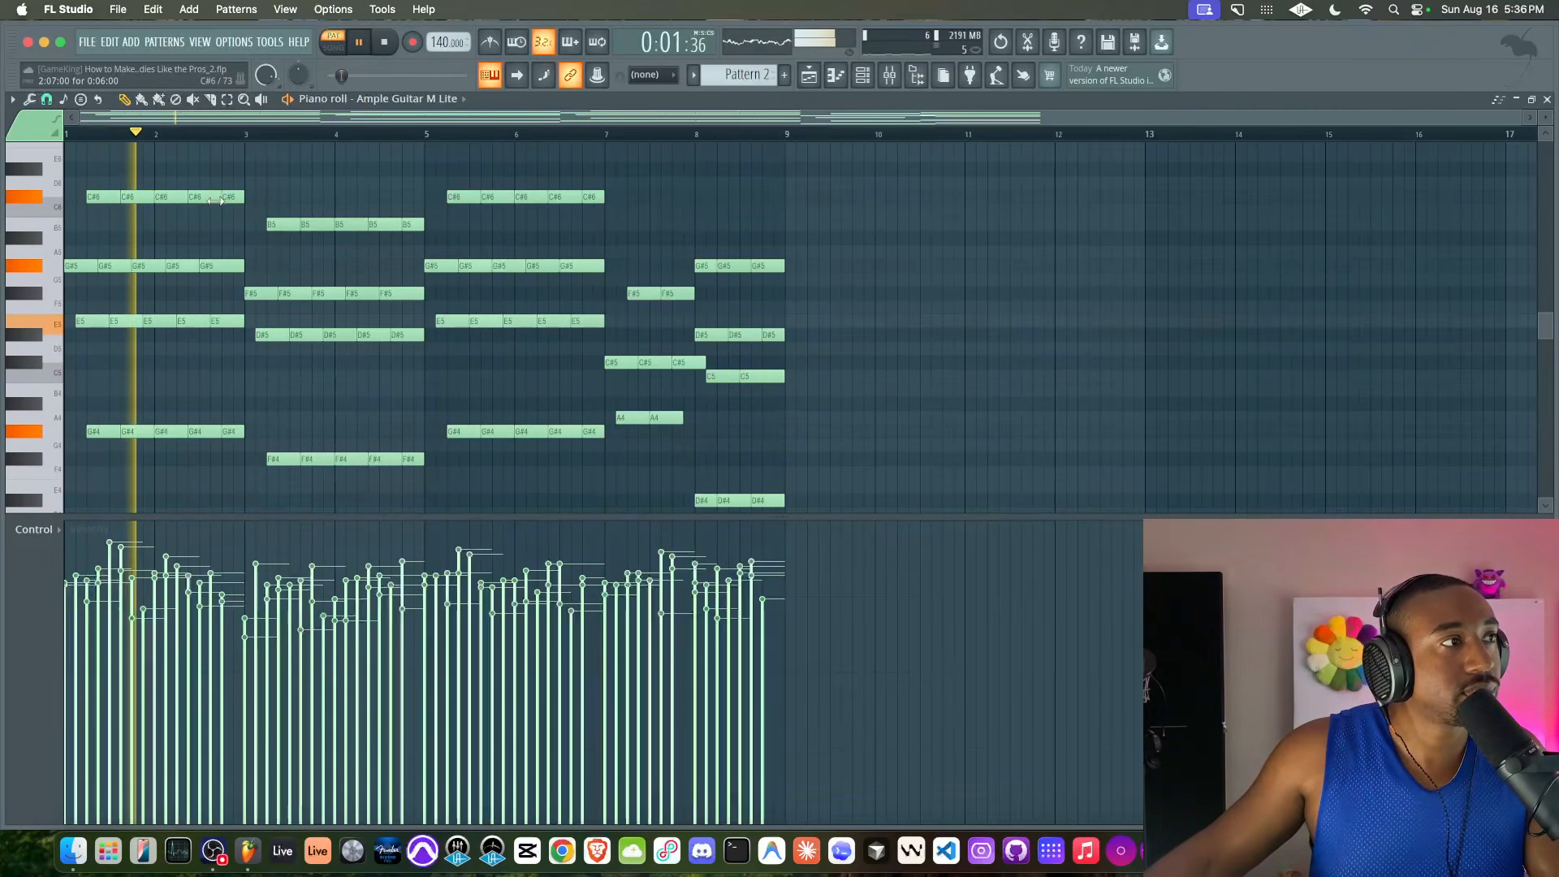
key("super+s")
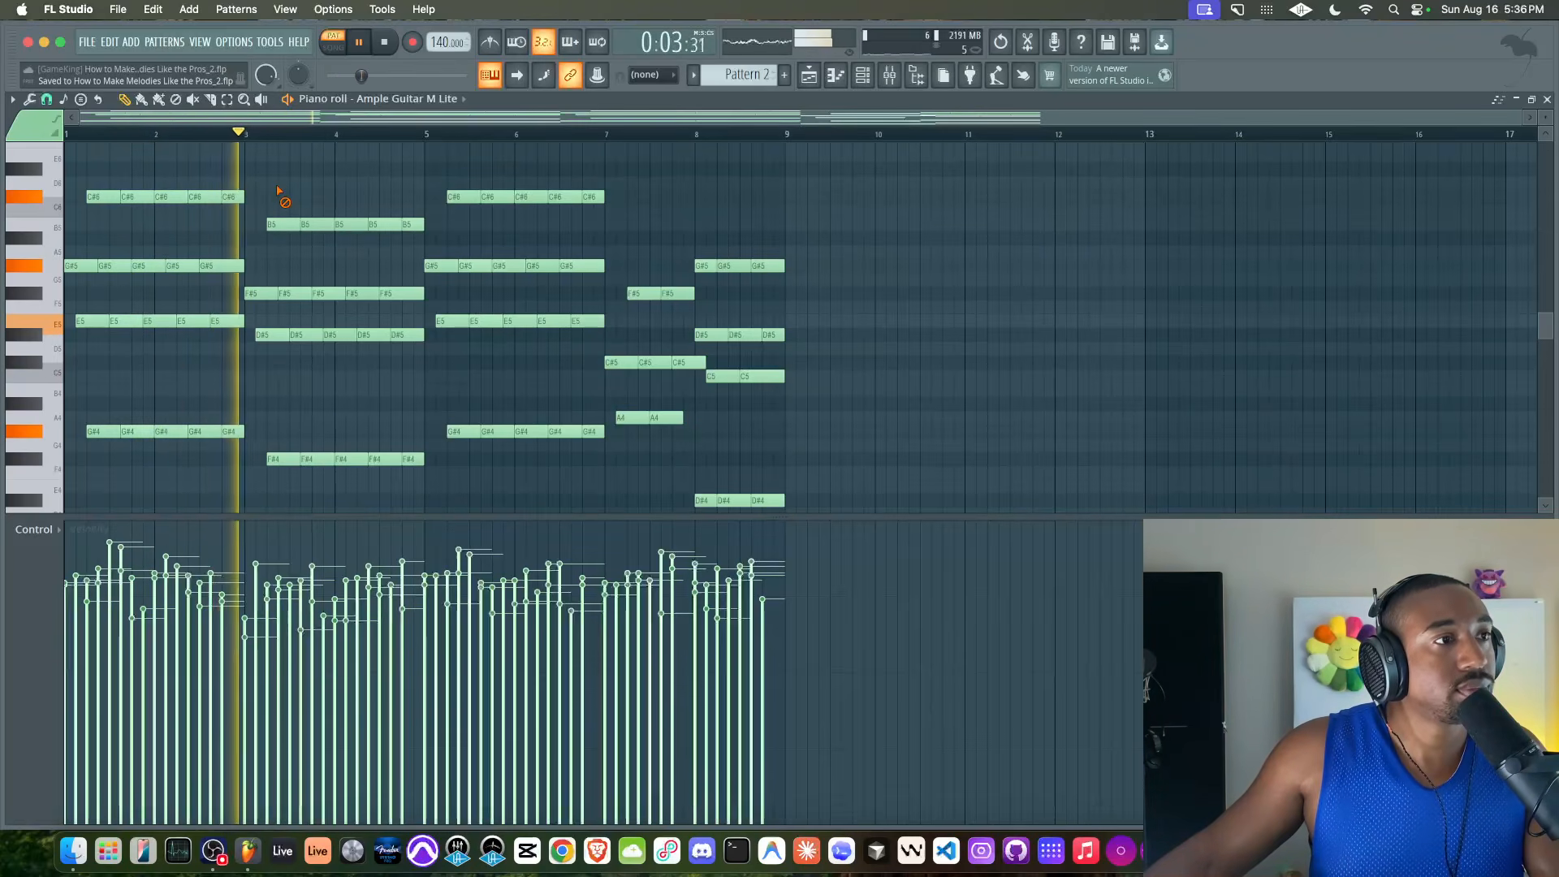
key("space")
key("super+z")
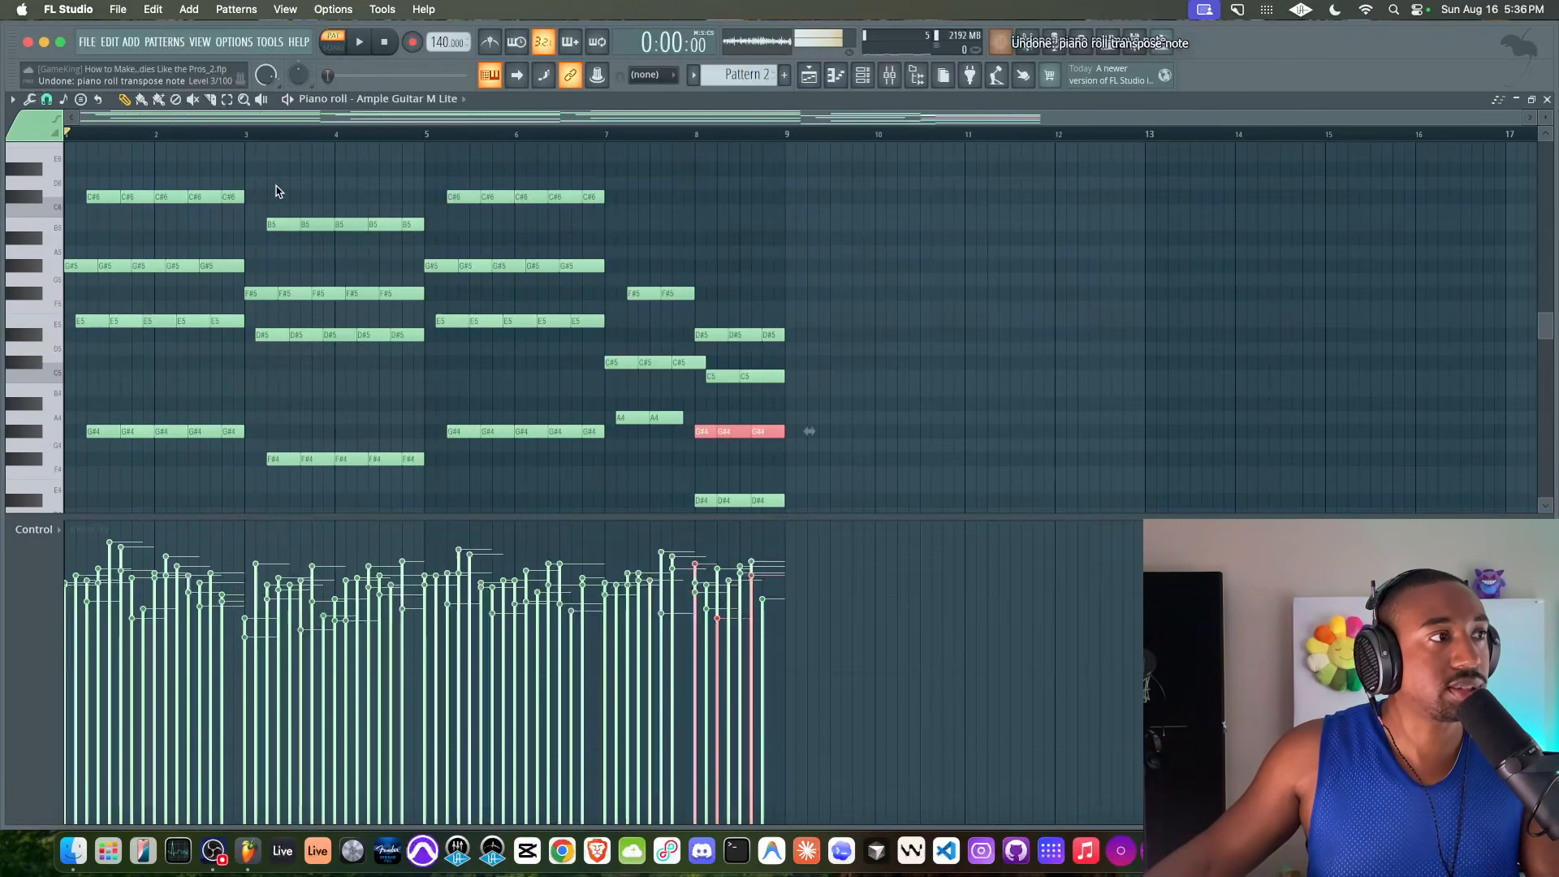
key("super+z")
key("super+z")
Select all the notes in bars 1–8 and duplicate them into bars 9–16
left_click_drag(852, 208, 4, 601)
scroll(172, 382, "up", 8)
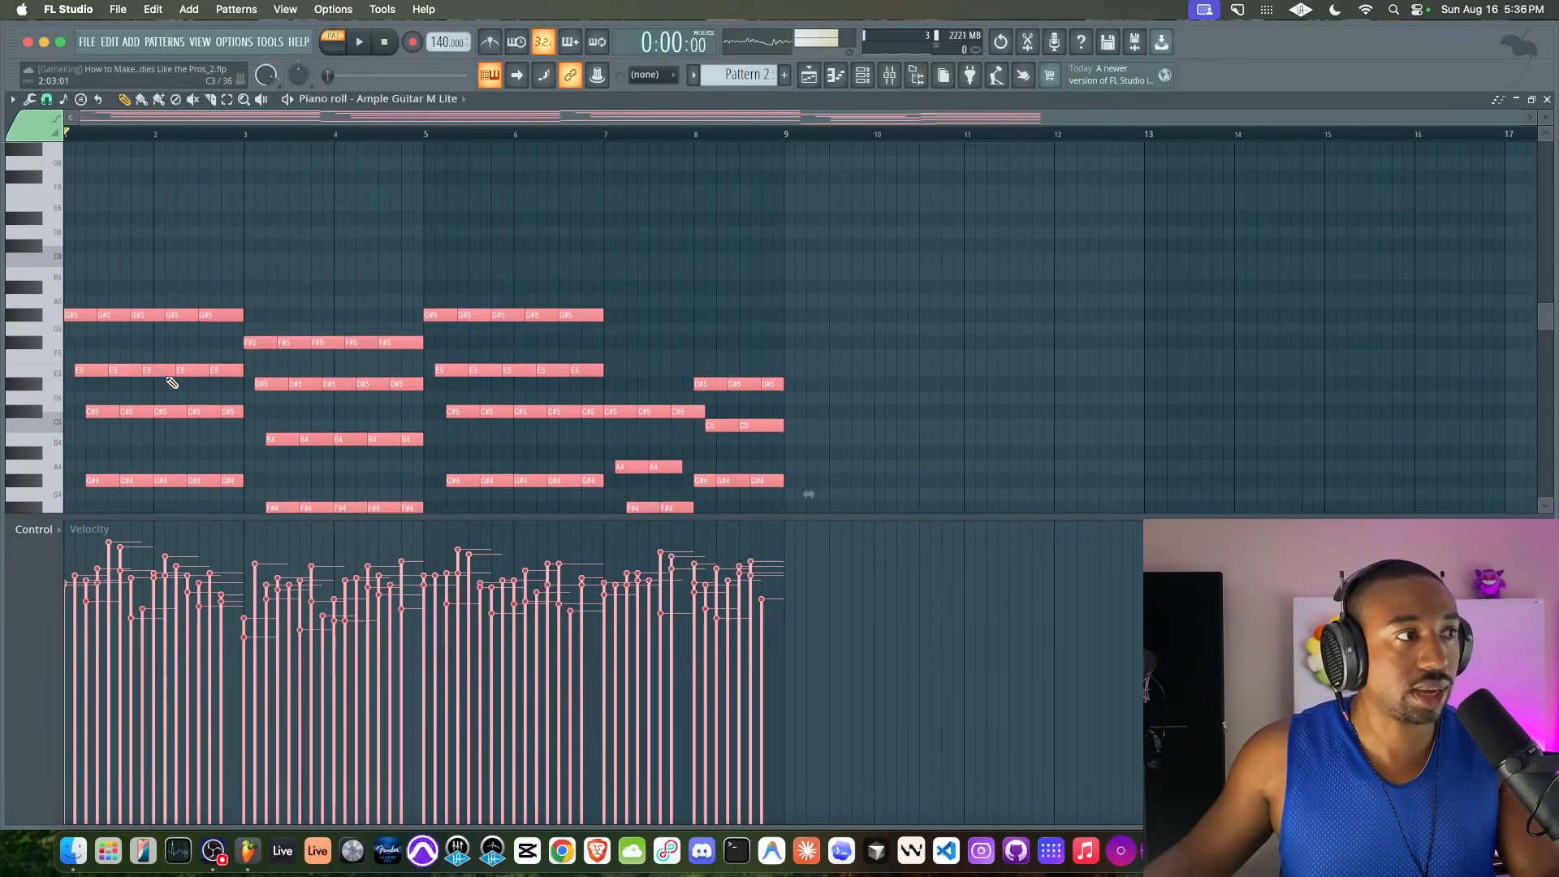
key("super+b")
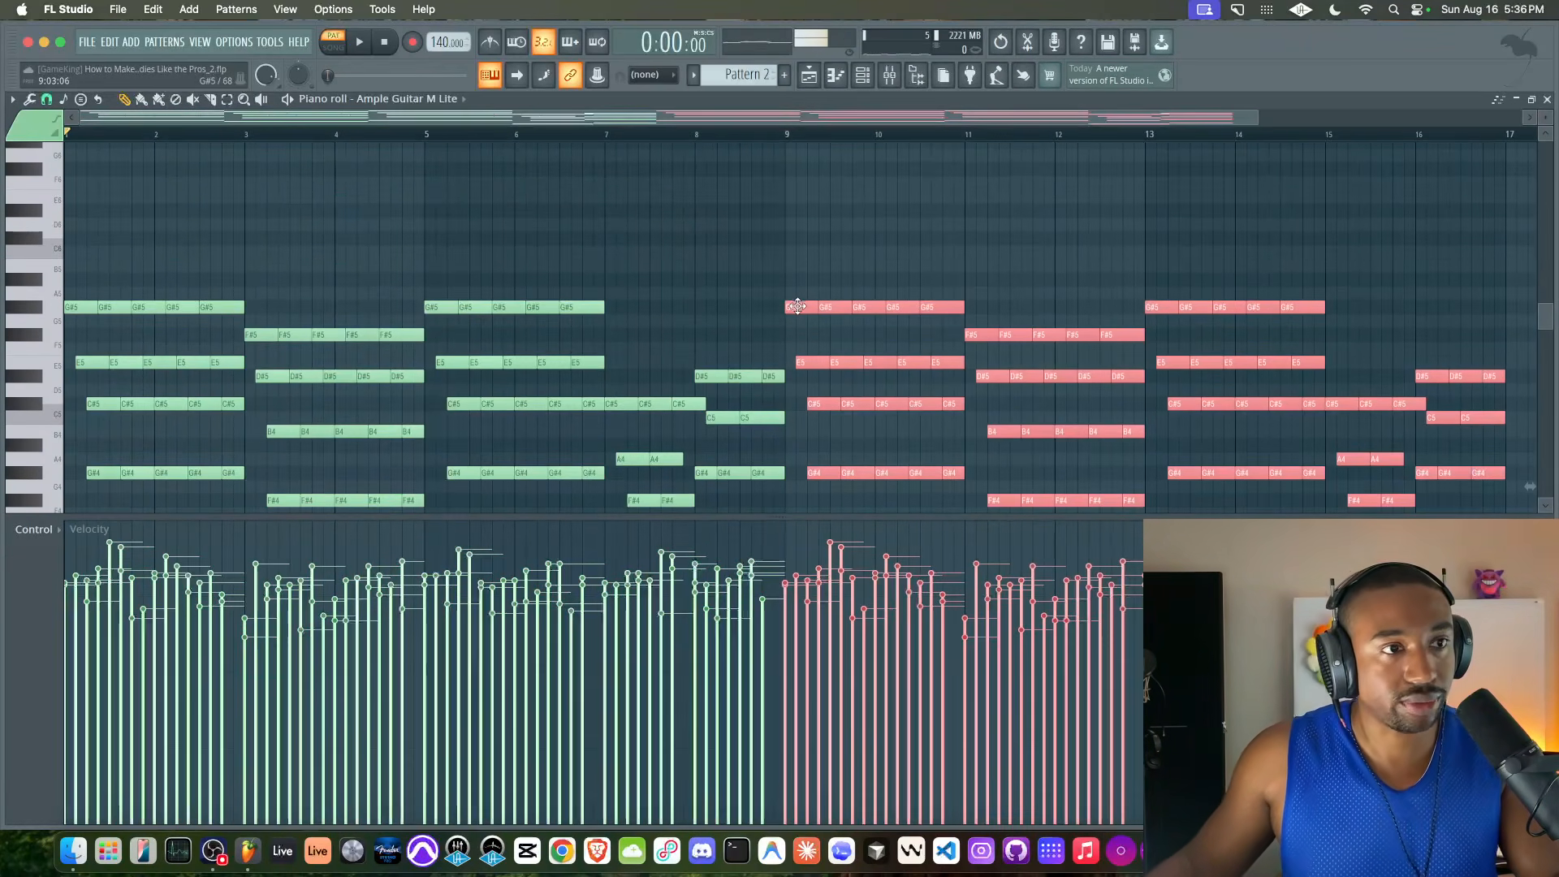
Raise the C#5 notes in bars 9–10 and 13–14, B4 in 11–12, F#4 in bar 15 and G#4 in bar 16 by an octave
scroll(733, 329, "down", 2)
scroll(733, 329, "right", 2)
left_click_drag(560, 398, 806, 435)
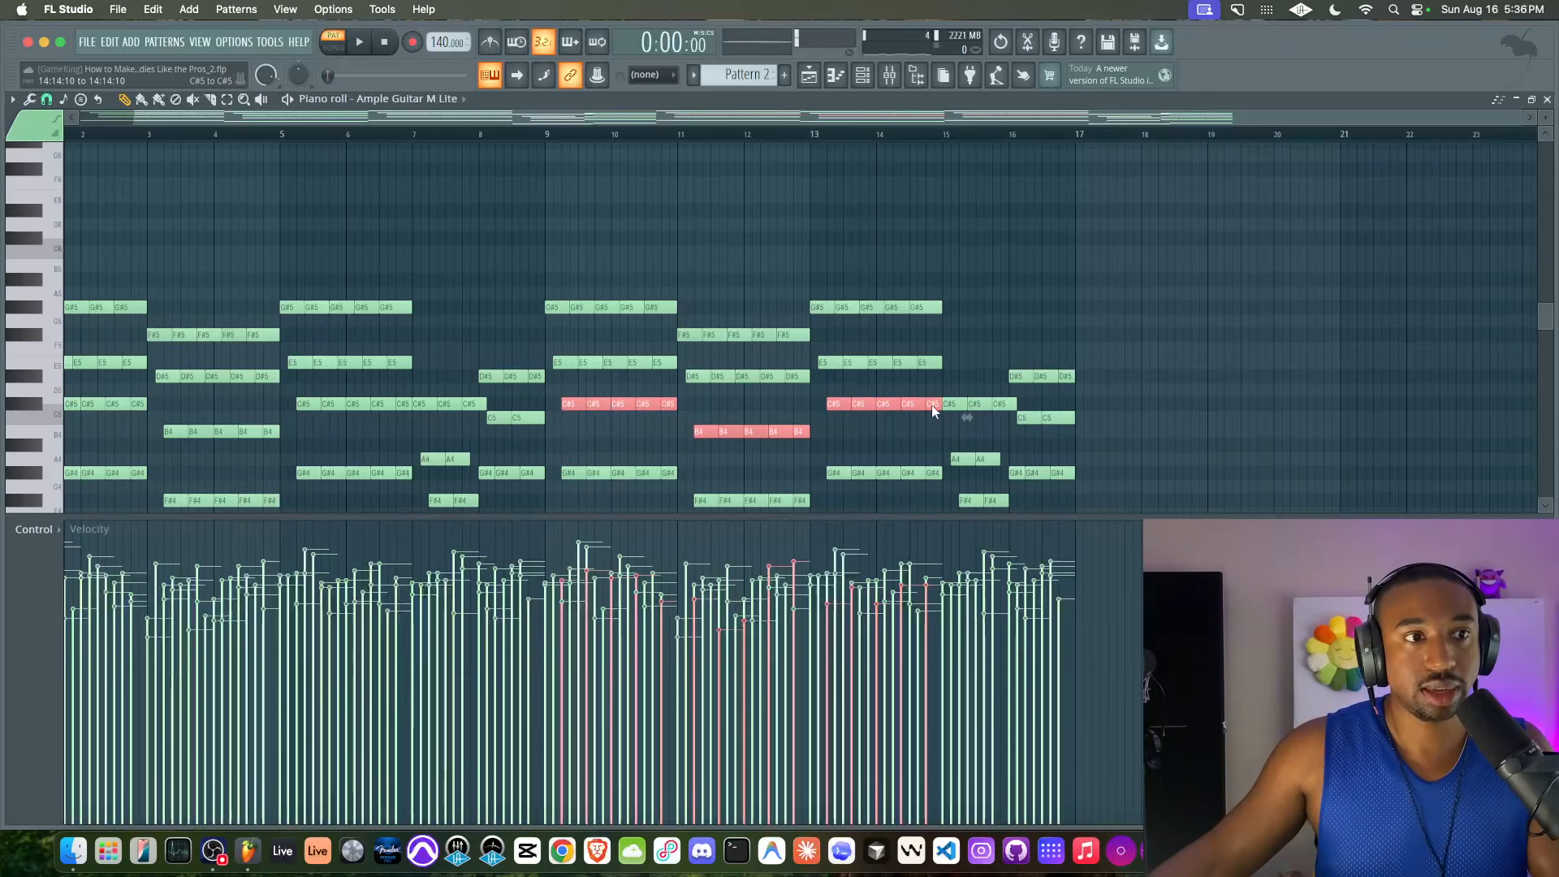
scroll(932, 410, "down", 3)
left_click_drag(944, 398, 982, 421)
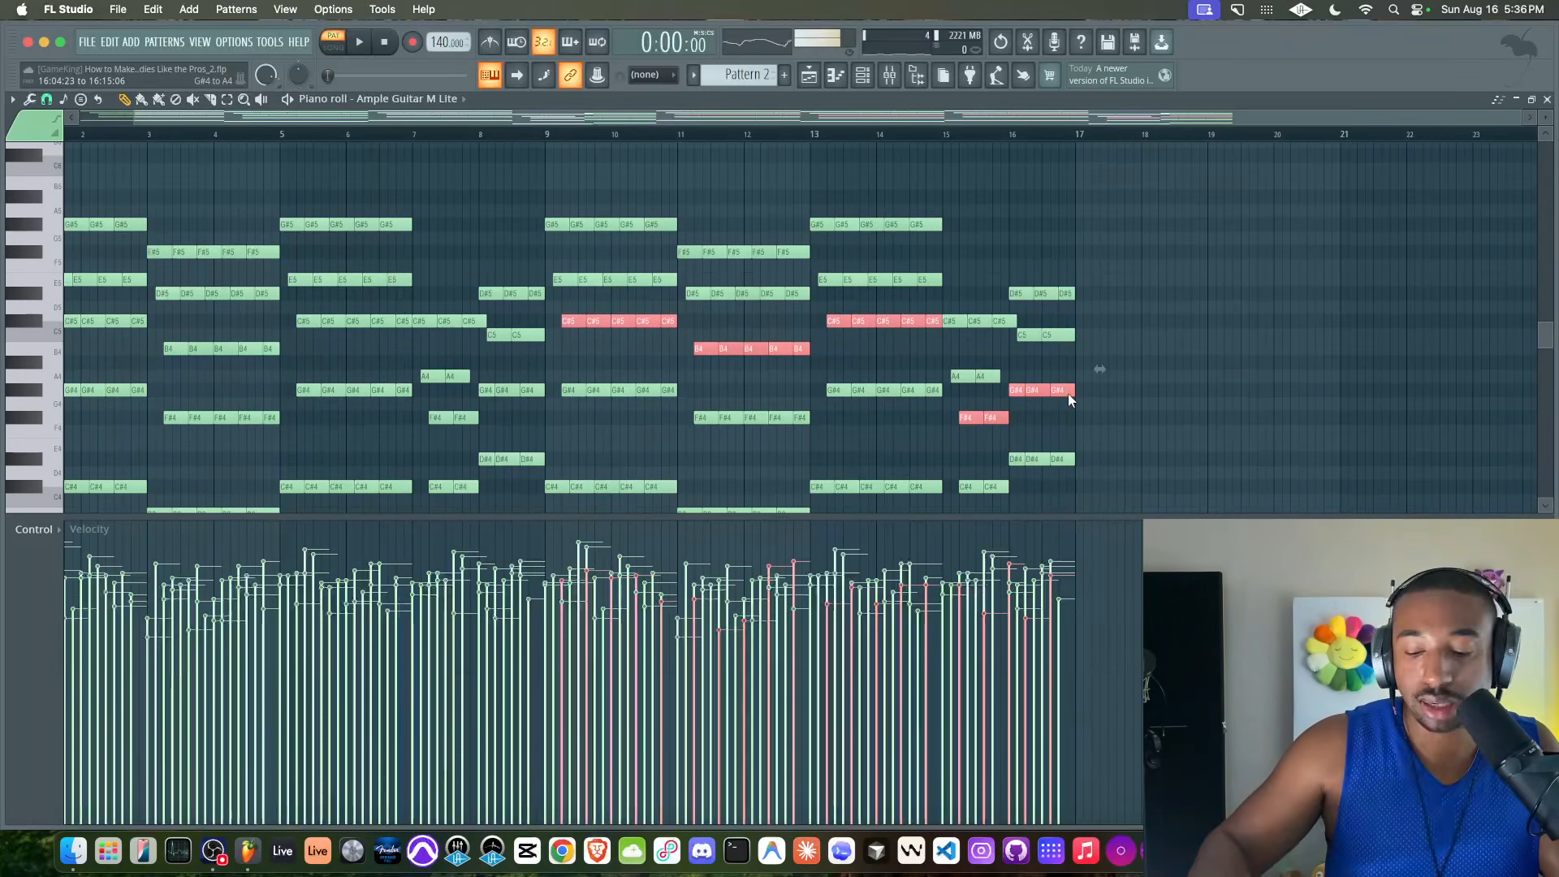
key("super+Up")
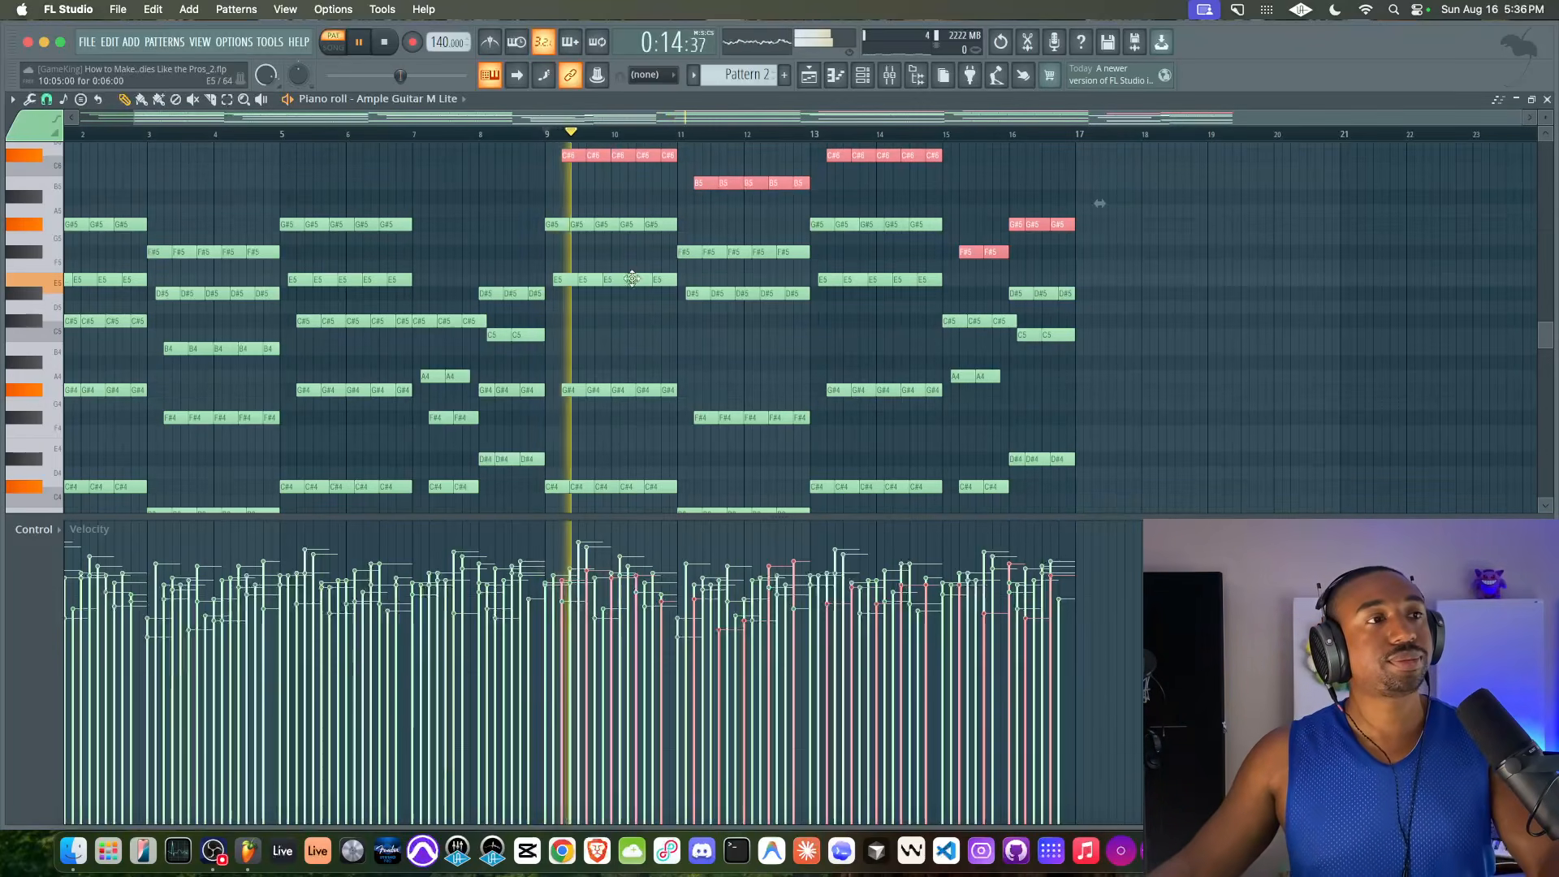
Listen to the raised section from bar 9, and duplicate the full 16-bar progression into bars 17–32
scroll(661, 300, "right", 2)
scroll(660, 300, "left", 3)
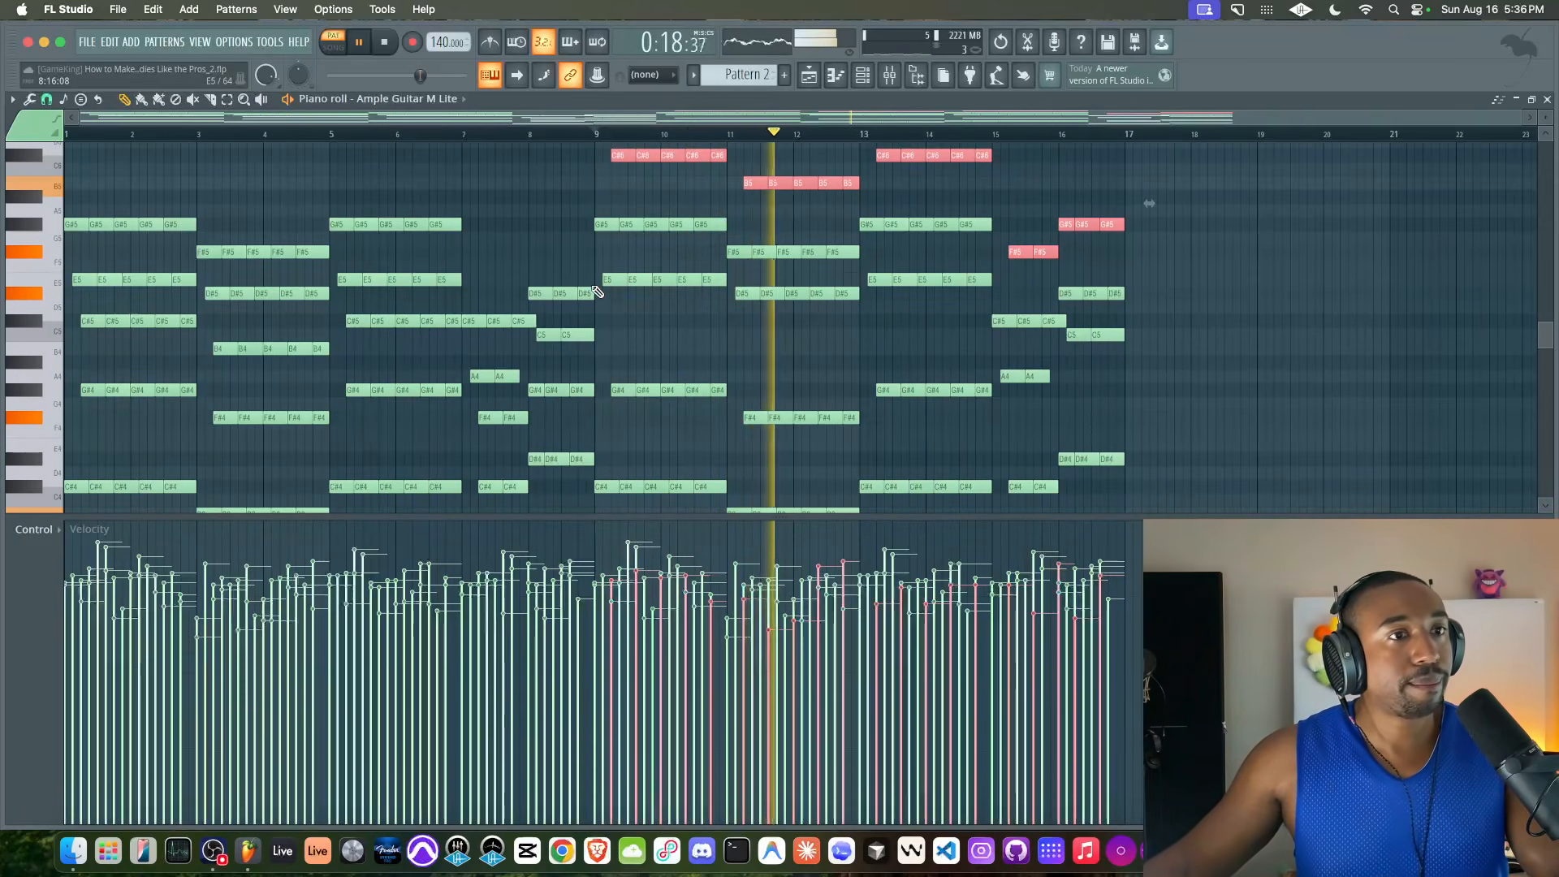
scroll(596, 291, "up", 3)
scroll(598, 290, "down", 2)
scroll(463, 289, "down", 5)
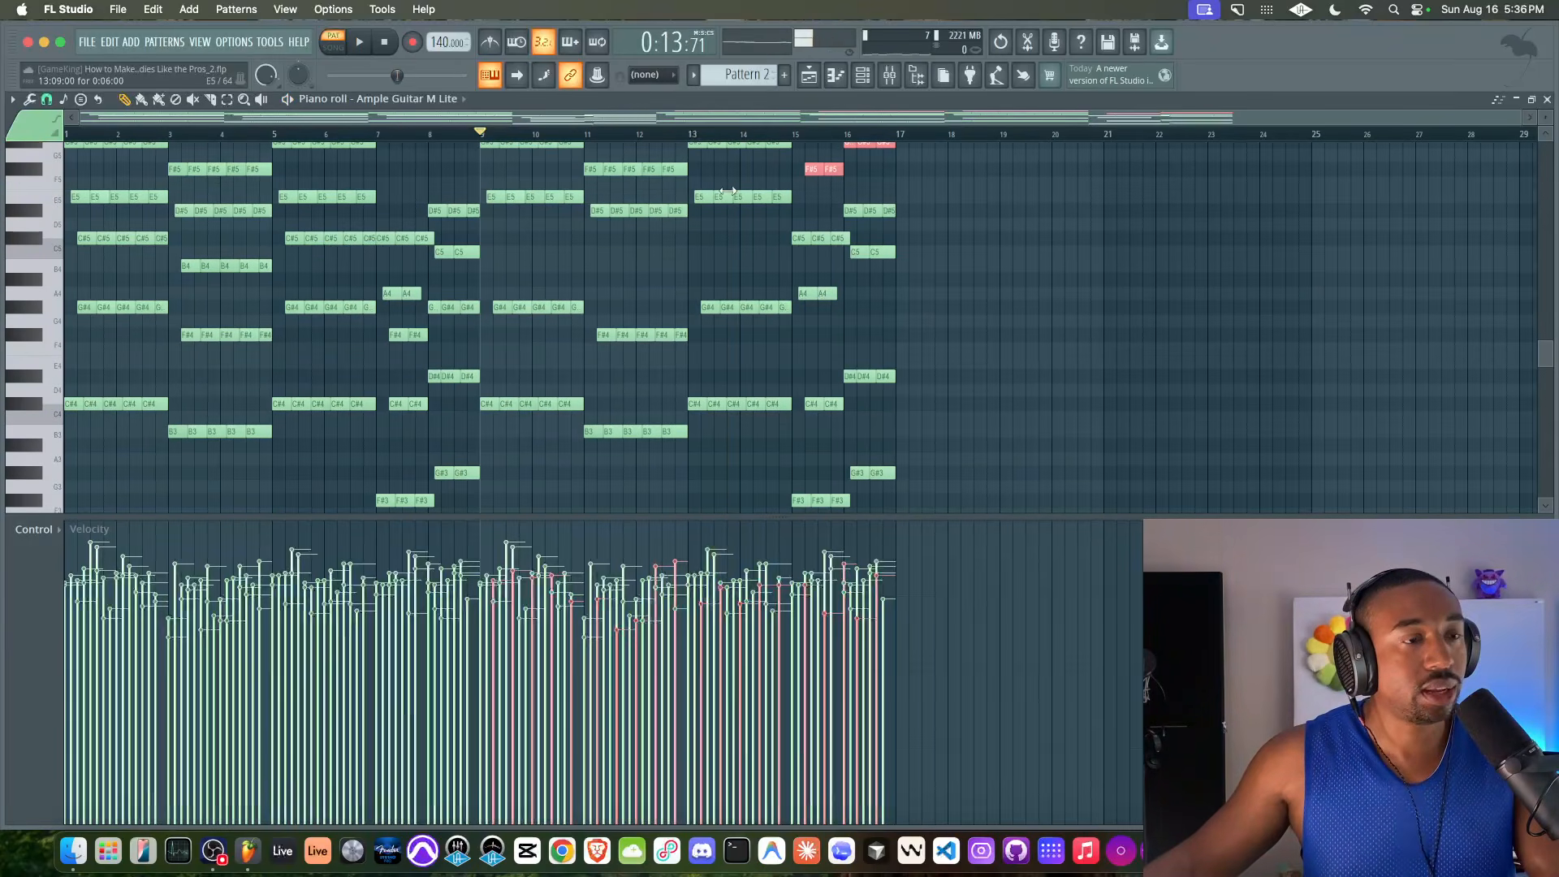
key("super+a")
scroll(585, 244, "up", 5)
left_click_drag(73, 387, 904, 371)
left_click(903, 161)
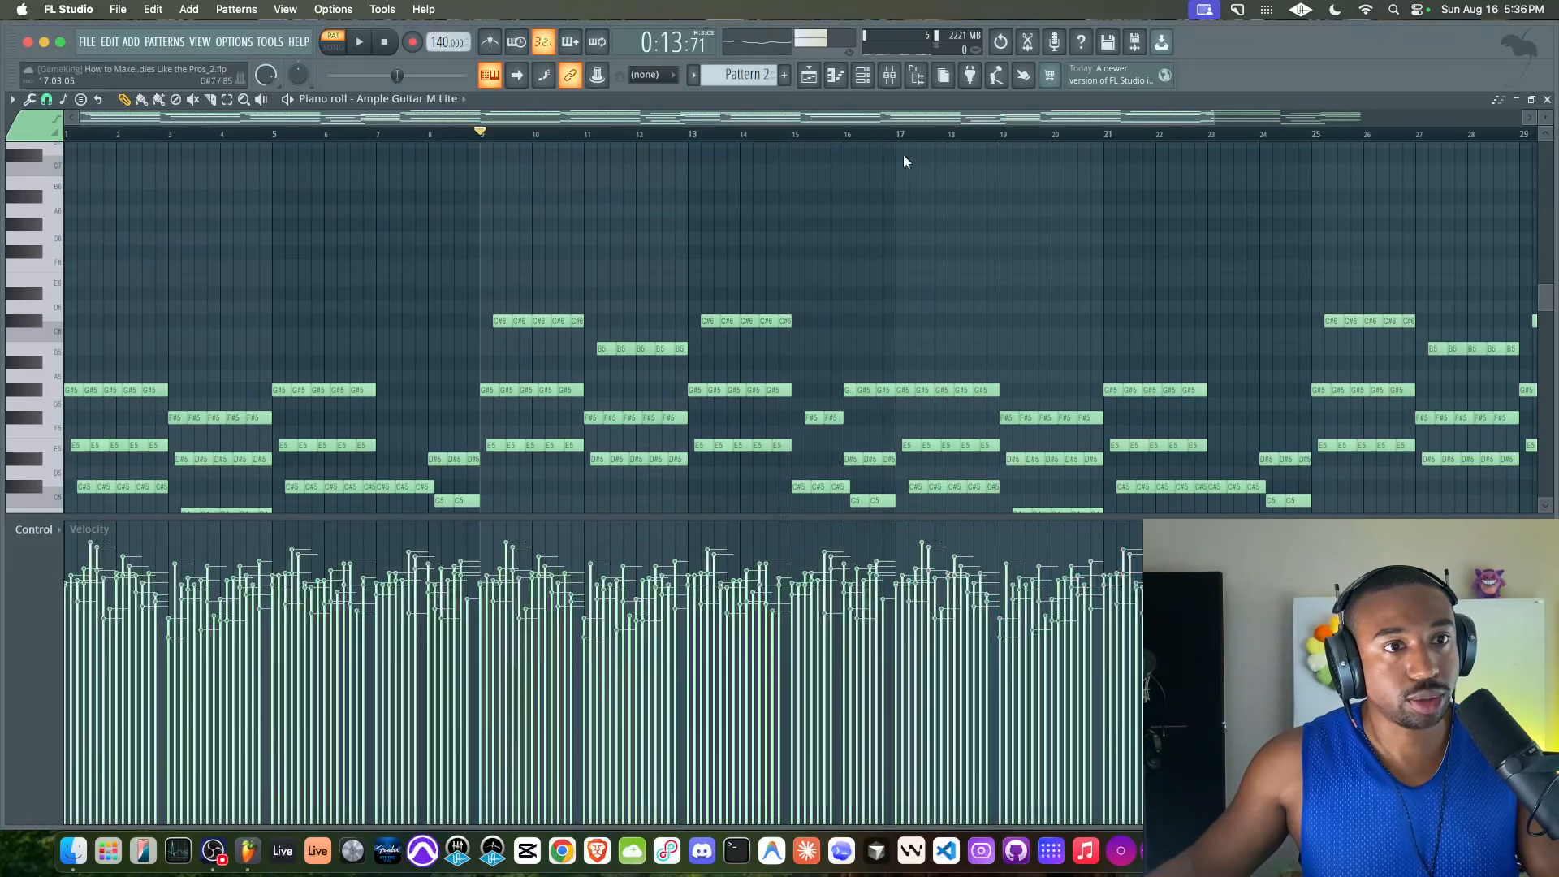
Lower the raised C#6, B5, F#5 and G#5 notes in bars 25–32 by an octave
scroll(890, 302, "down", 2)
scroll(890, 302, "right", 2)
scroll(873, 305, "down", 1)
scroll(825, 303, "down", 3)
scroll(825, 303, "right", 3)
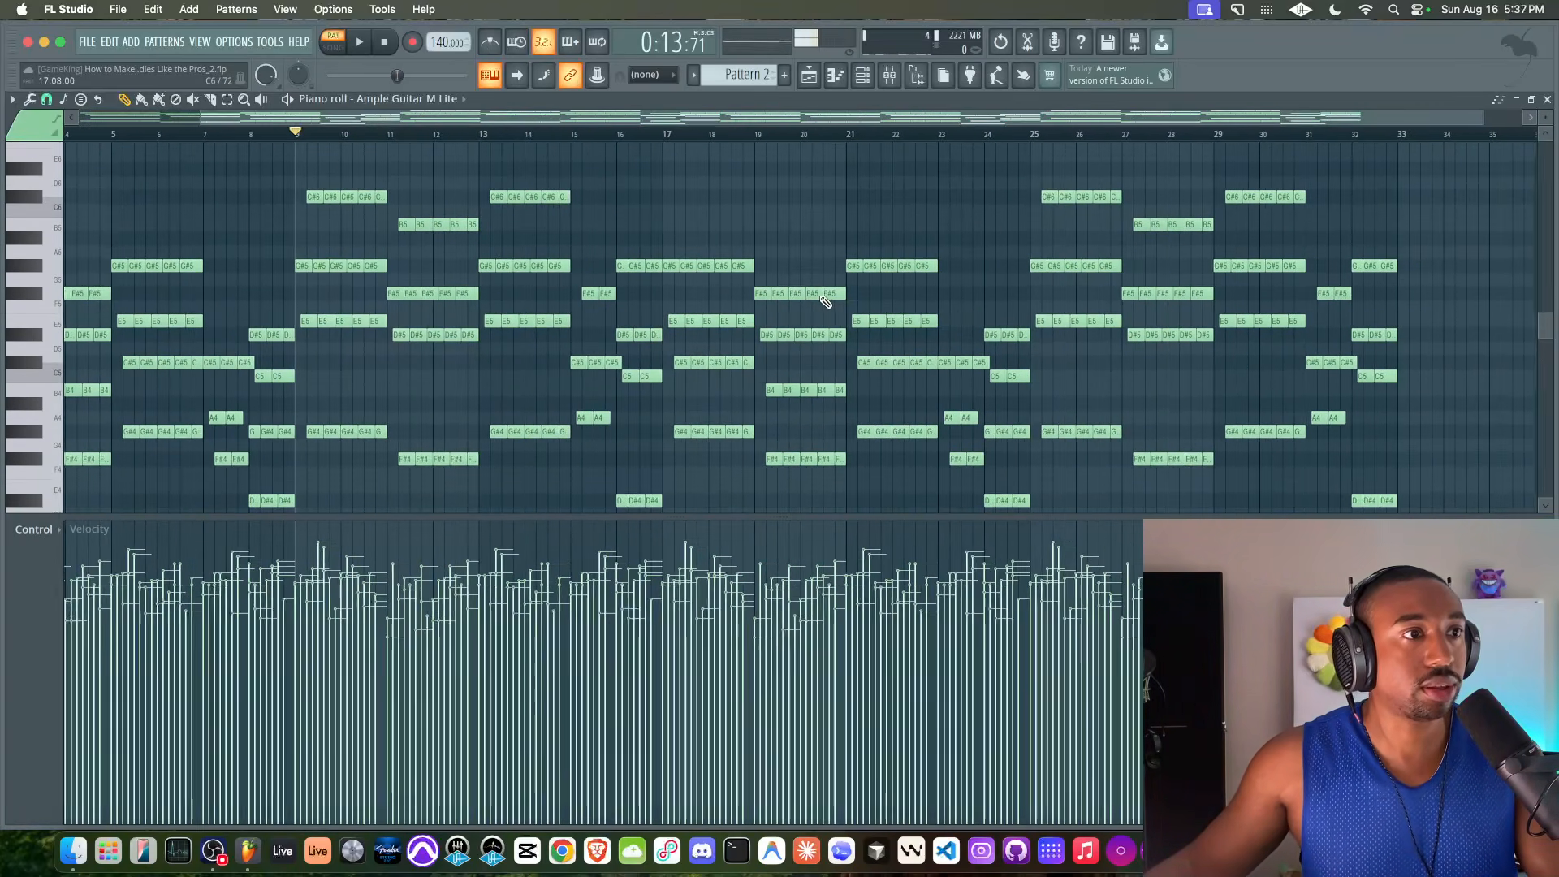
scroll(824, 302, "up", 3)
scroll(825, 302, "left", 3)
scroll(886, 281, "down", 3)
scroll(886, 281, "right", 8)
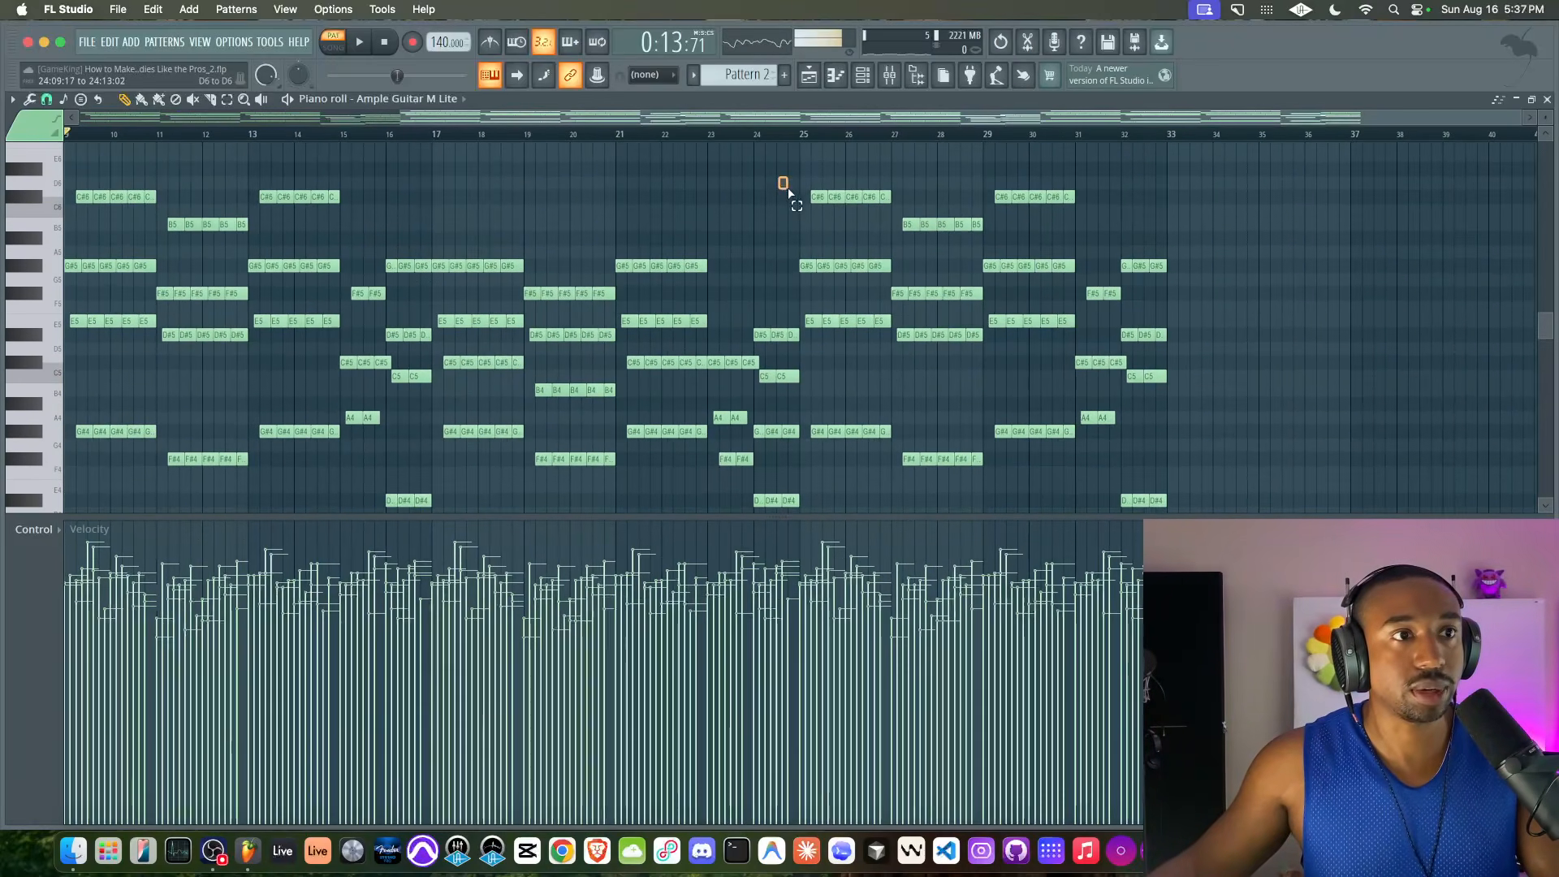
left_click_drag(787, 193, 1104, 250)
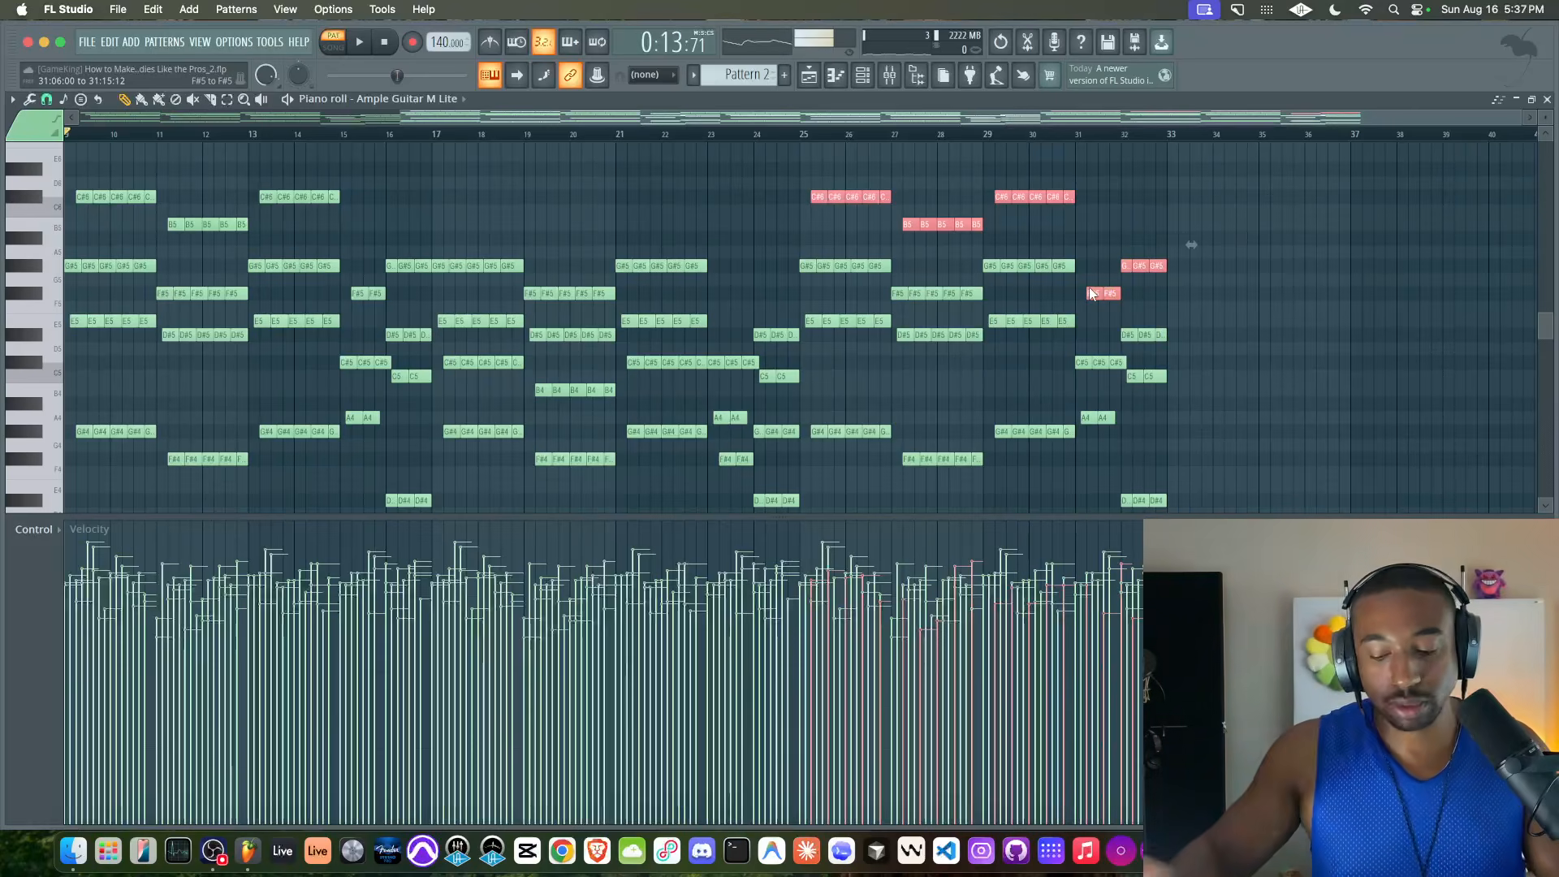
key("ctrl+Down")
Raise the E5 notes in bars 25–26 and 29–30, D#5 in 27–28, A4 in bar 31 and C5 in bar 32 by an octave
left_click(881, 321)
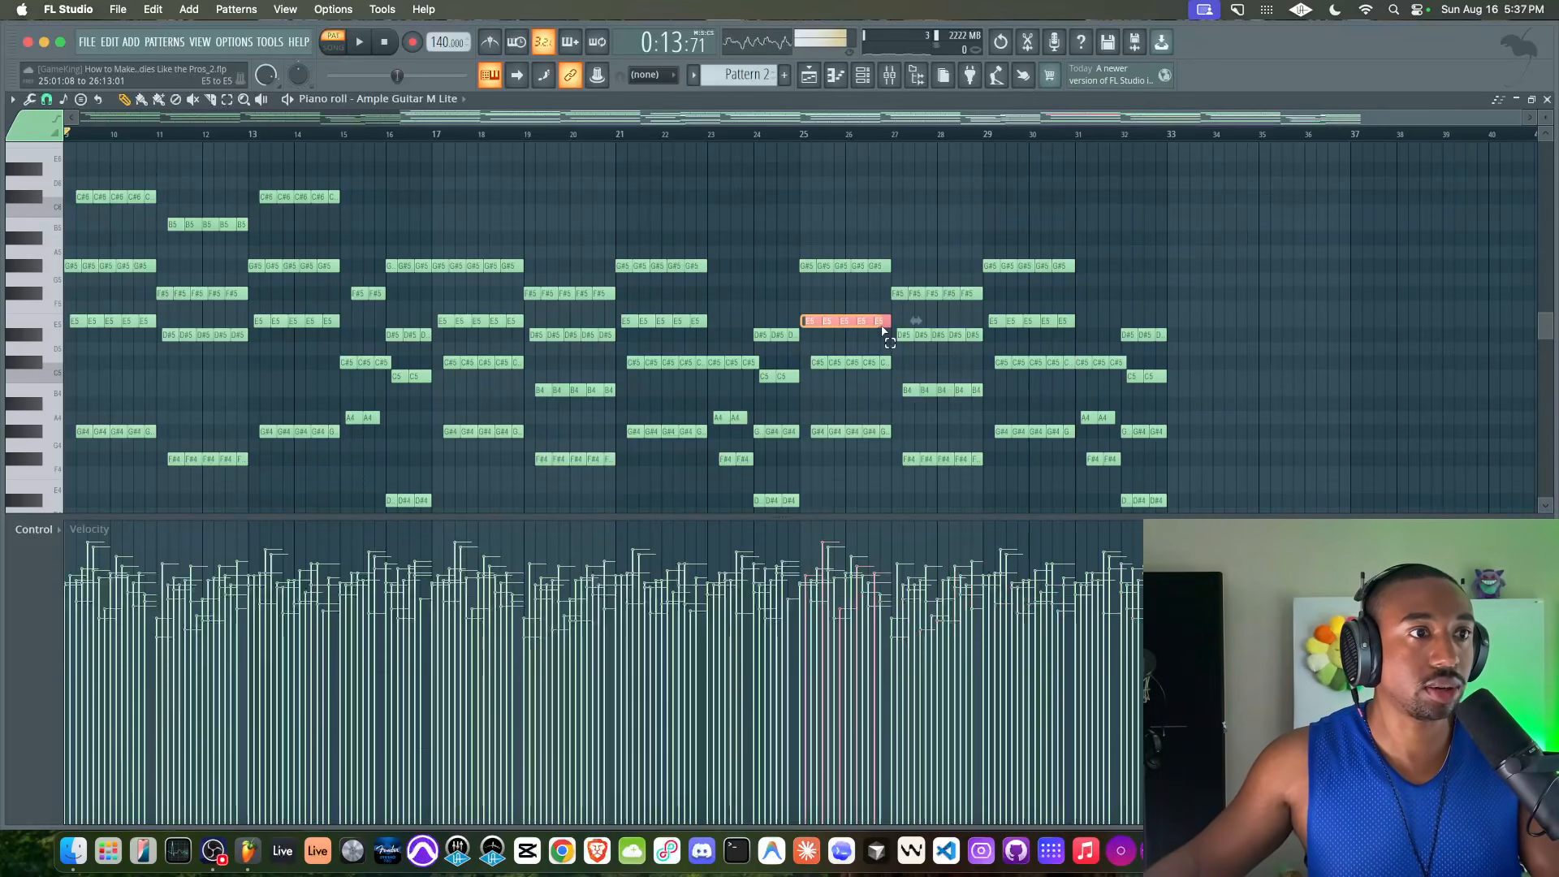
scroll(882, 327, "up", 3)
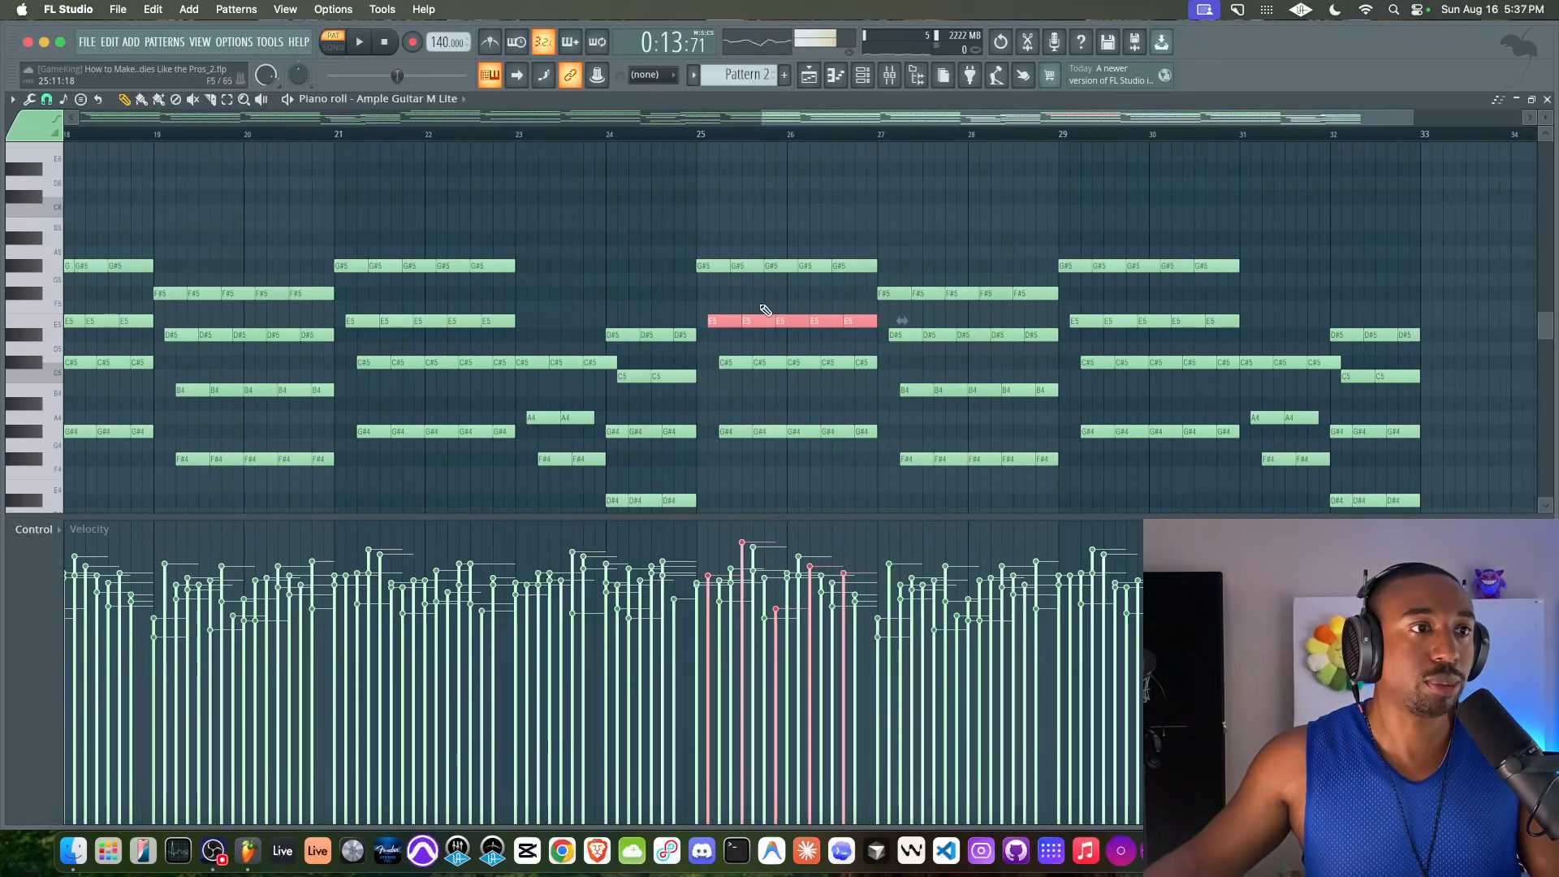
left_click_drag(859, 254, 719, 382)
left_click_drag(889, 274, 1027, 397)
left_click_drag(852, 301, 723, 326)
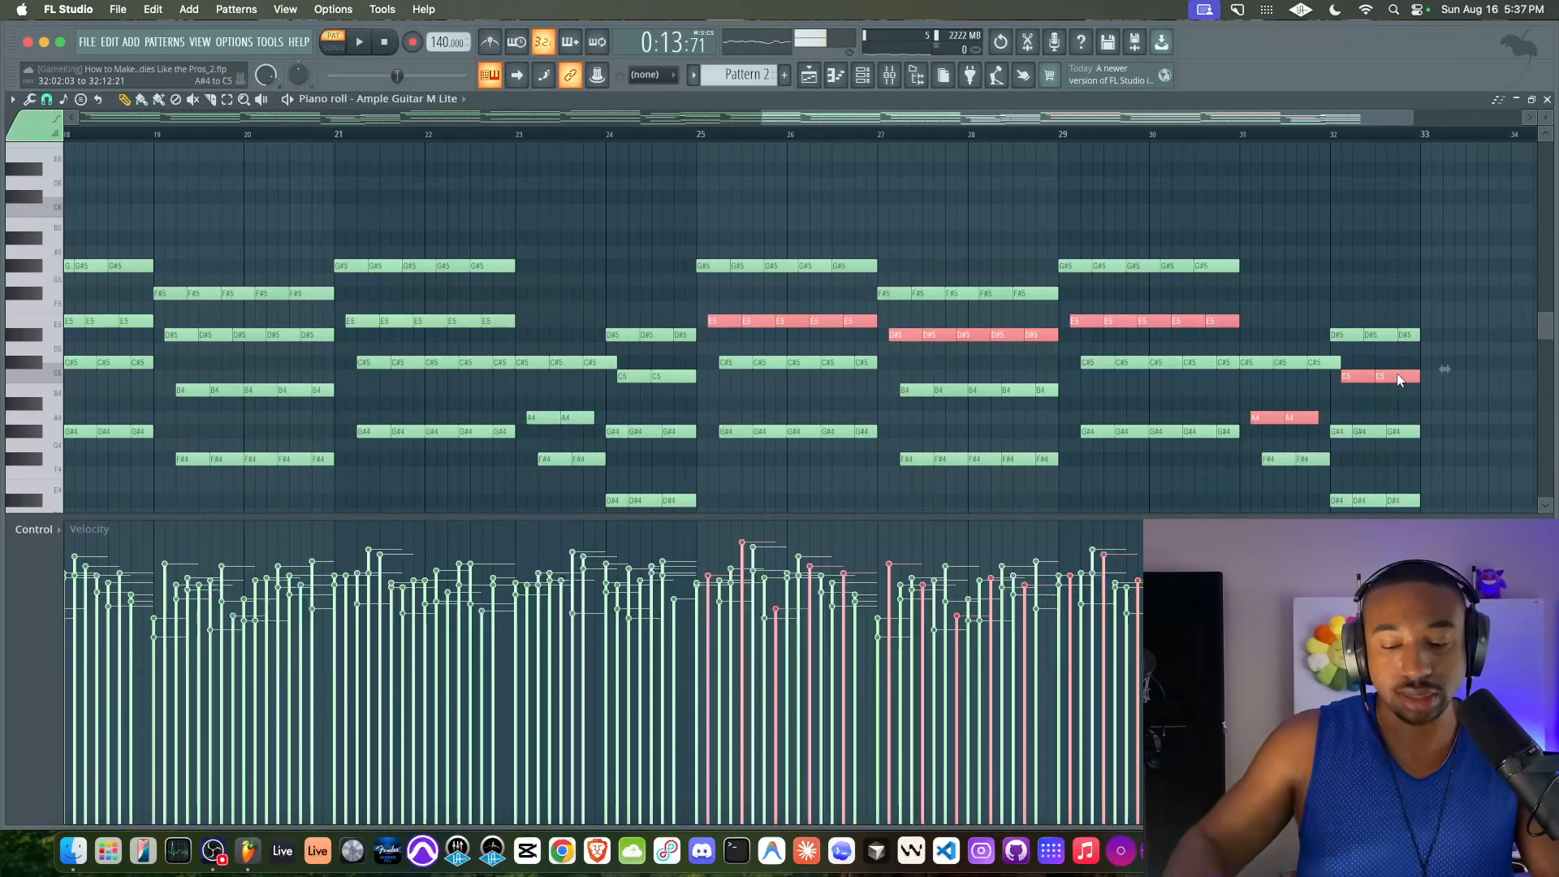
key("ctrl+Up")
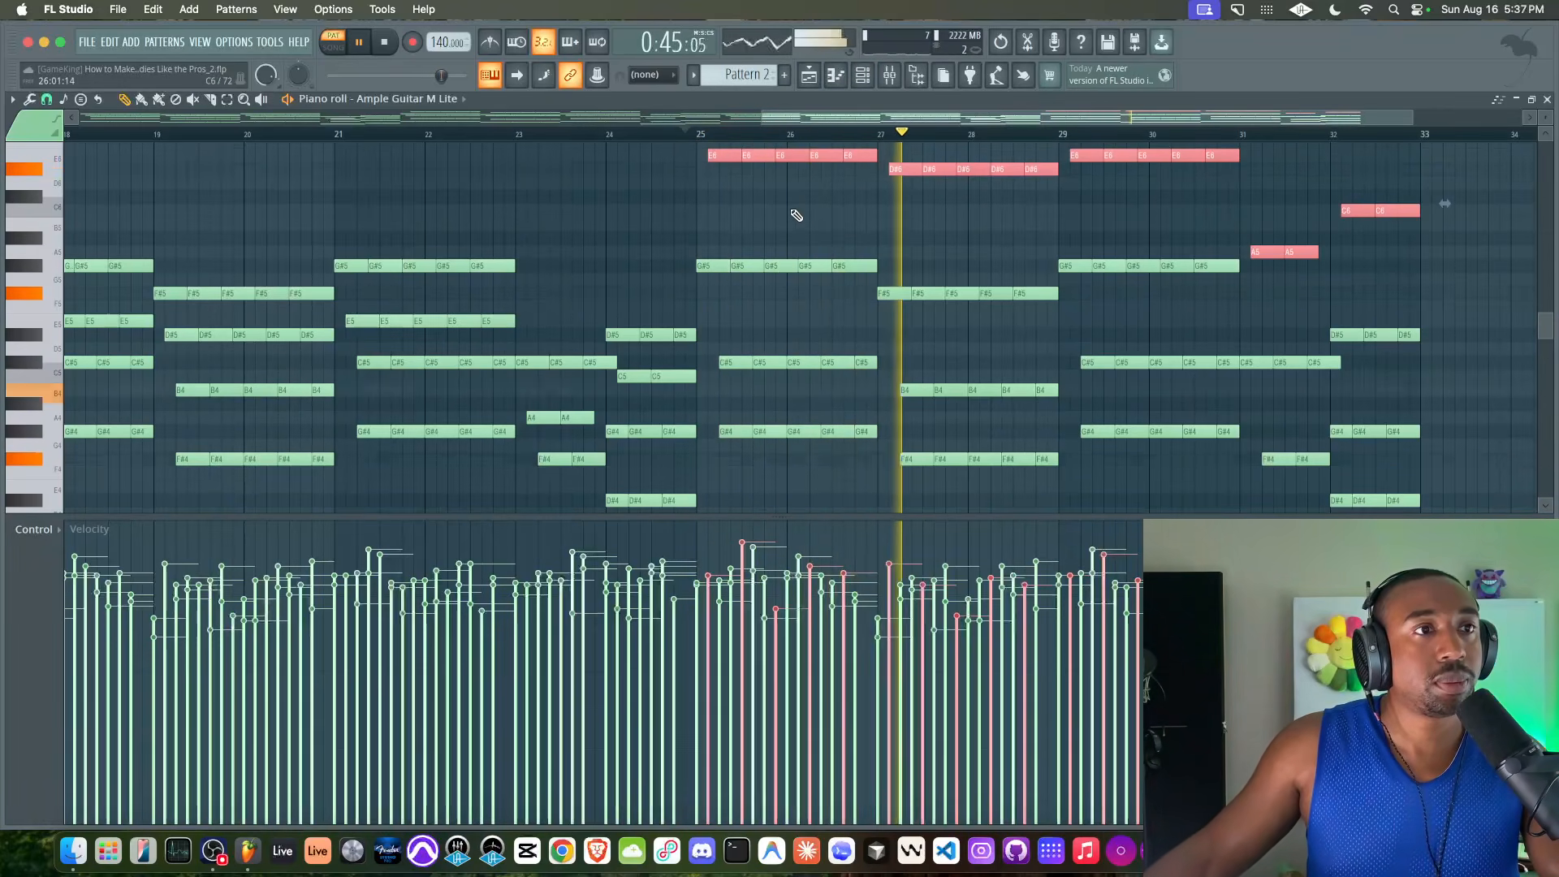
Stop playback and shift the raised top notes in bars 25–32 earlier so they start on bar 25's downbeat
key("space")
scroll(735, 183, "up", 2)
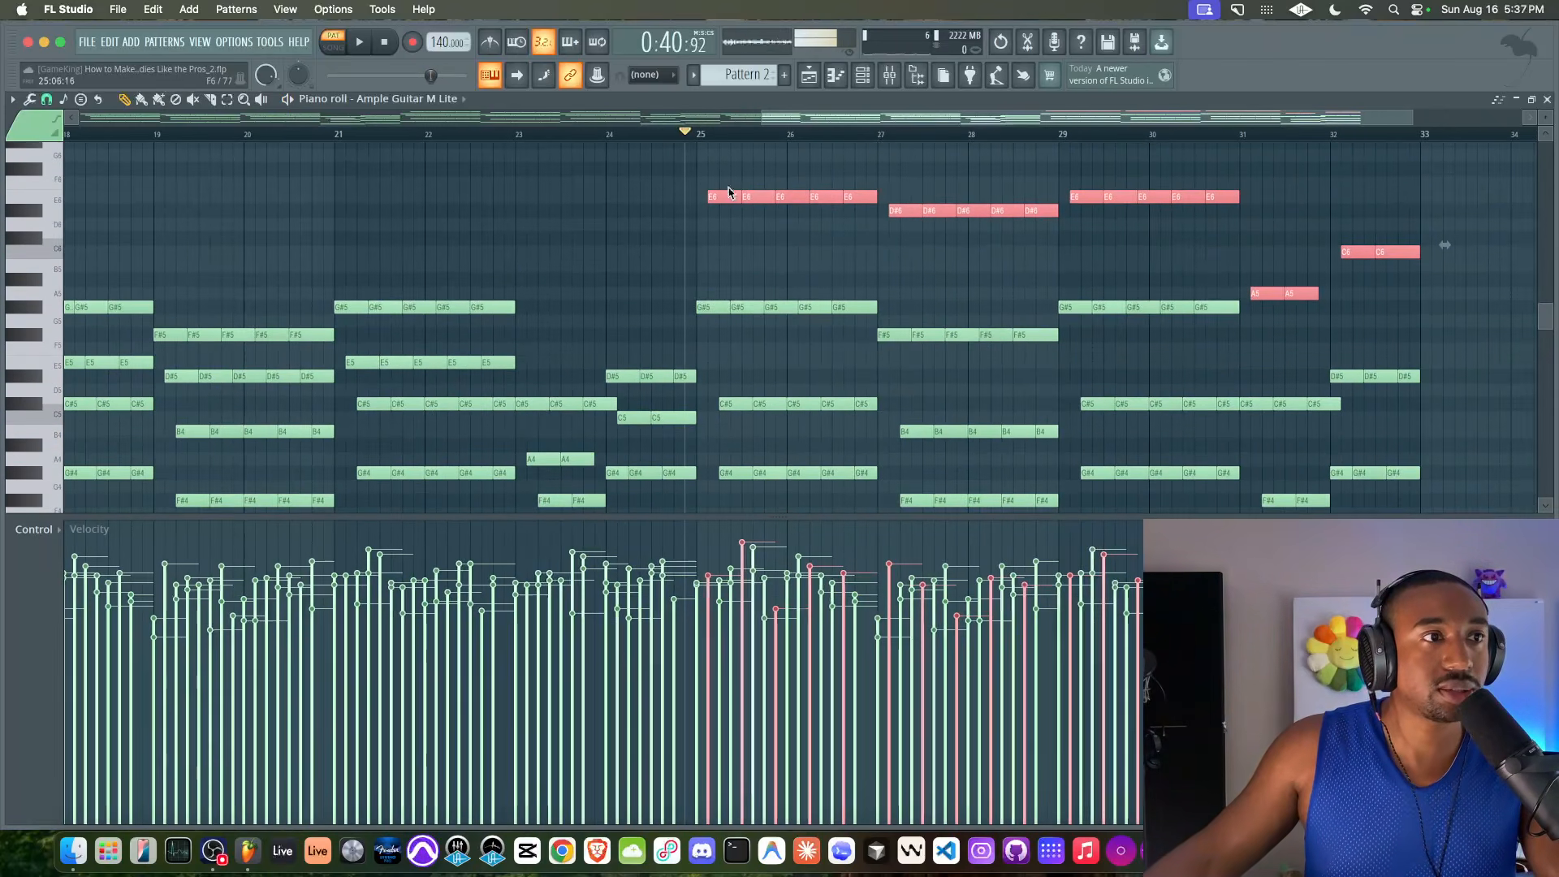
scroll(737, 295, "down", 2)
scroll(723, 276, "right", 1)
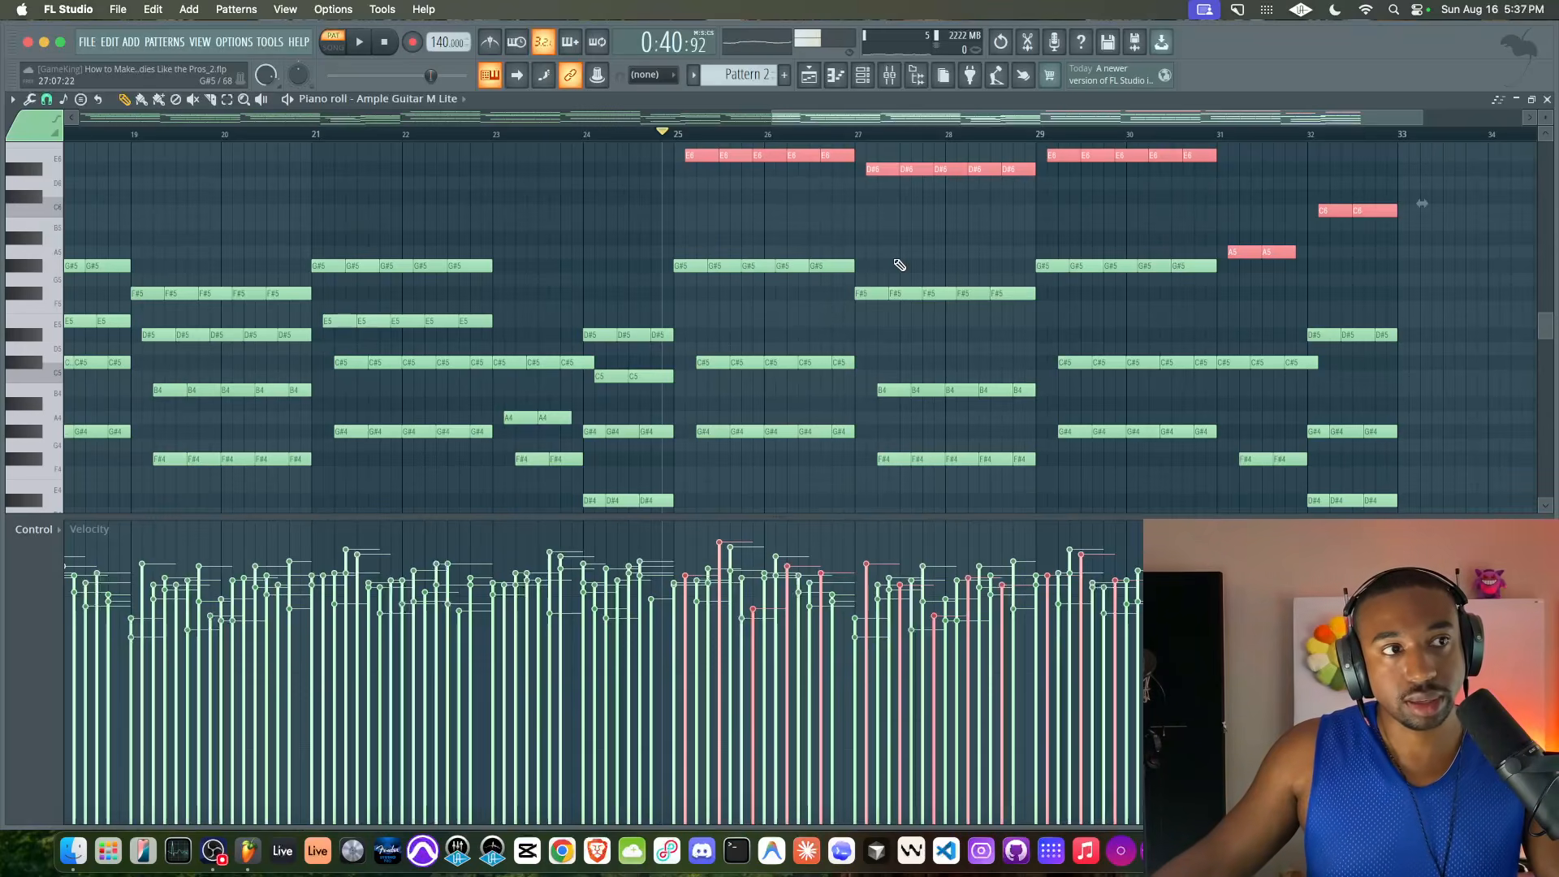
left_click_drag(699, 153, 690, 153)
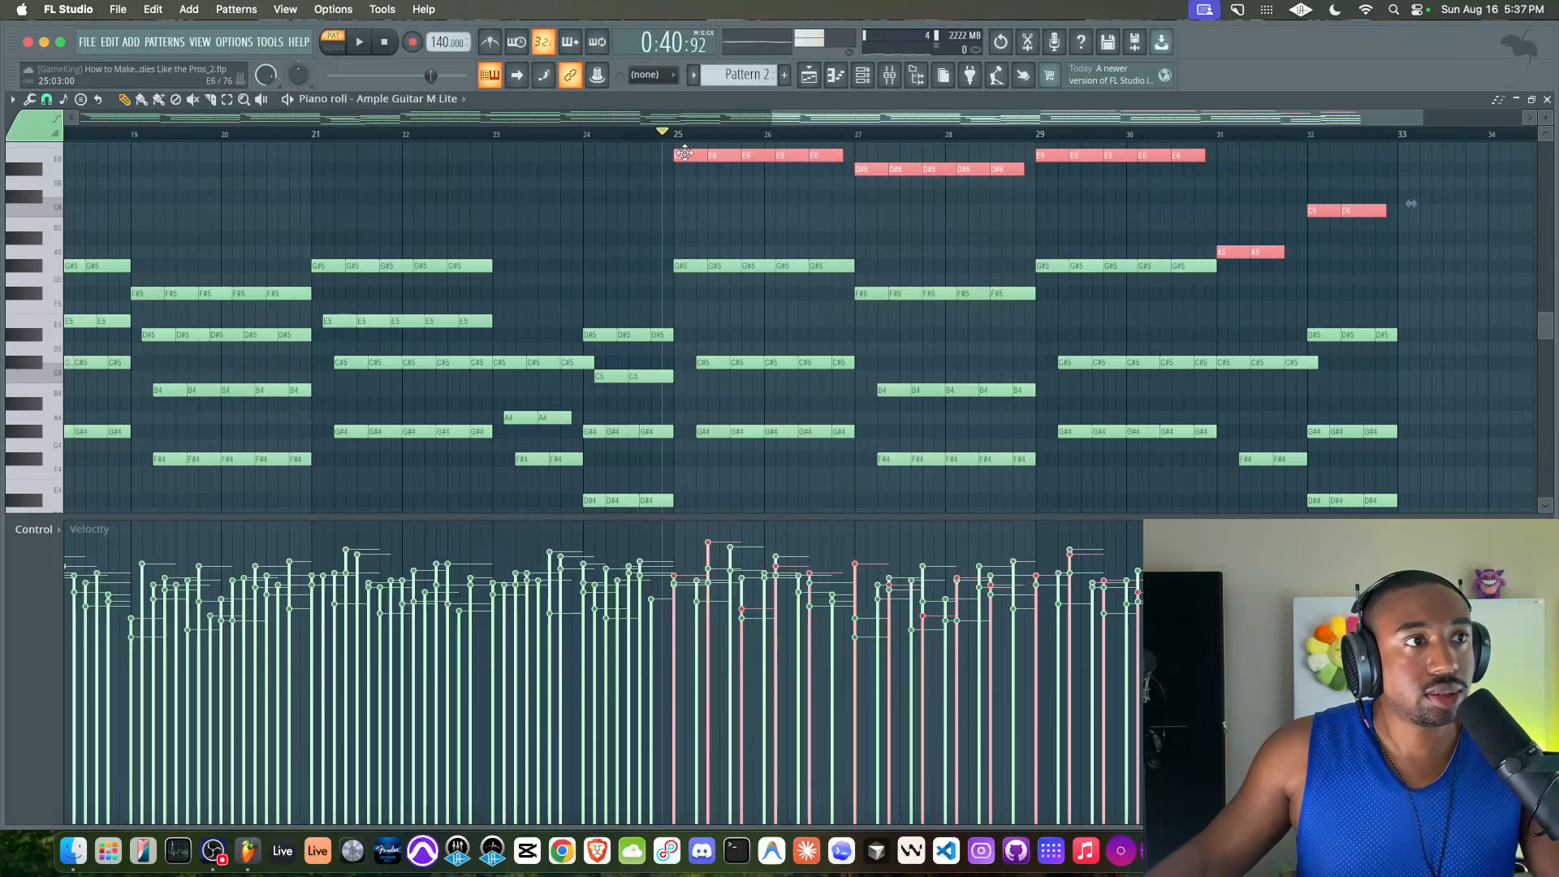
Select the lower notes in bars 25–32 without the A5 notes, shift them one grid division later, and audition the change
left_click_drag(691, 237, 1392, 508)
scroll(1388, 471, "up", 5)
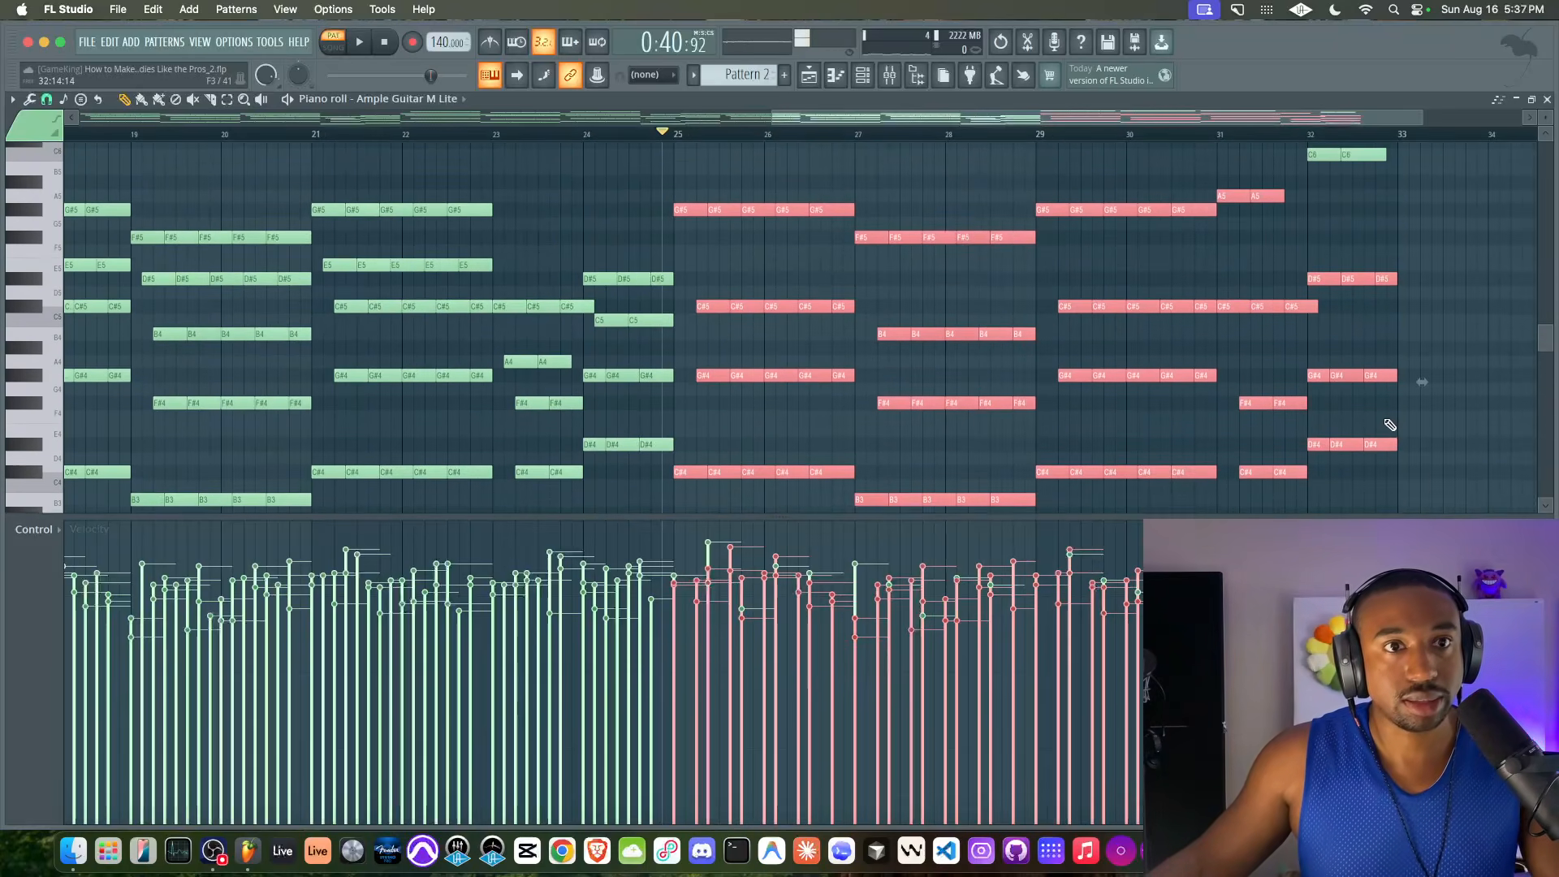
scroll(1373, 434, "up", 3)
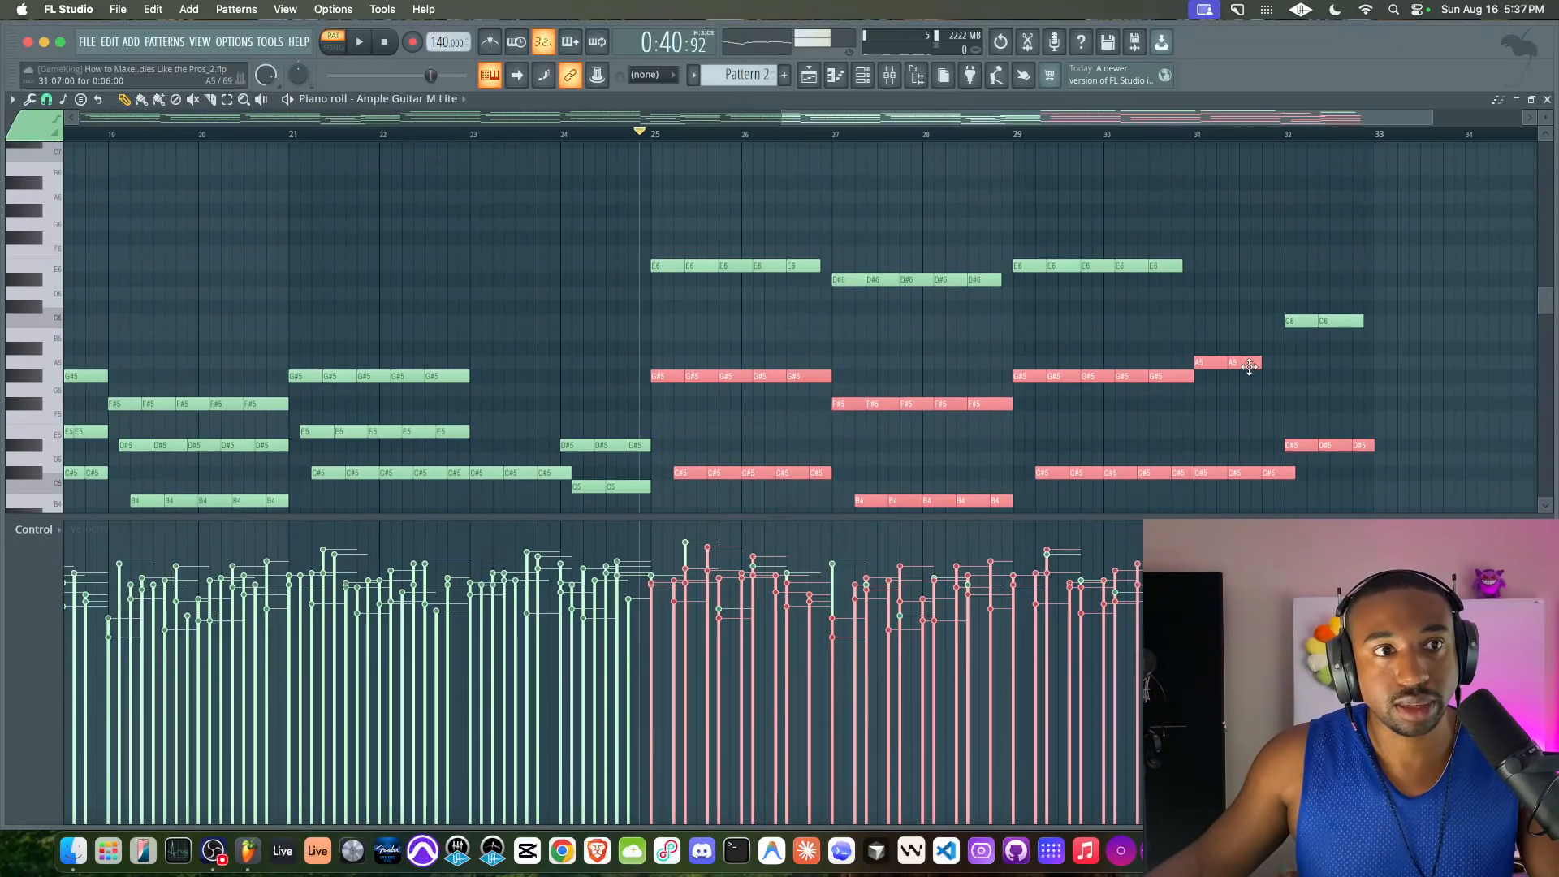
scroll(1215, 366, "left", 2)
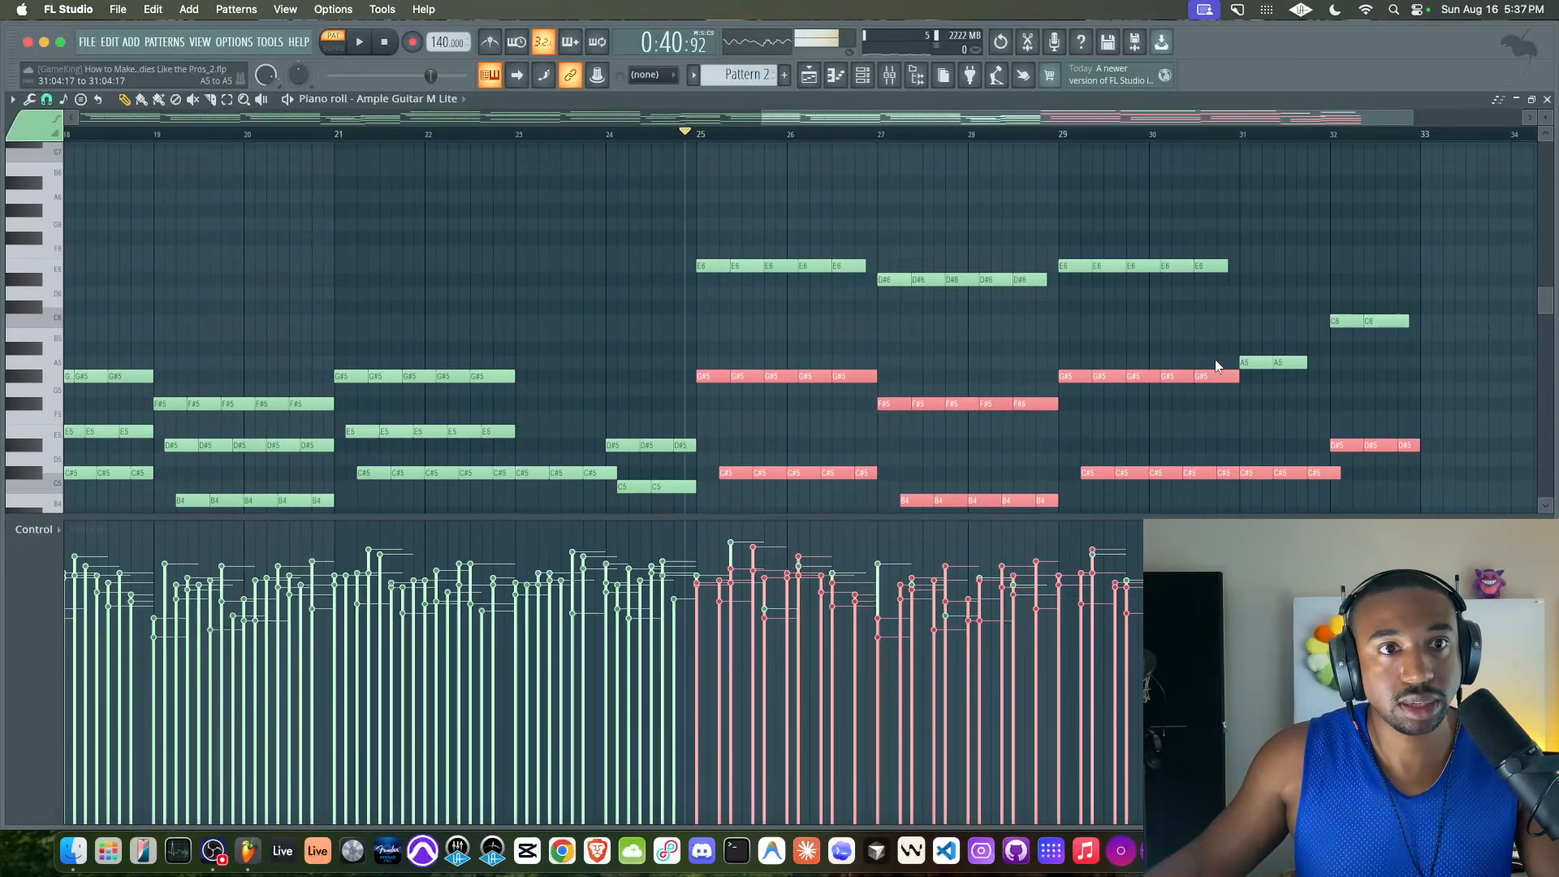
left_click_drag(710, 378, 721, 377)
key("space")
scroll(776, 345, "down", 3)
key("space")
Try shifting the lower notes in bars 25–32 another grid division later, listen, and undo the move
key("space")
key("space")
left_click_drag(722, 295, 733, 296)
key("space")
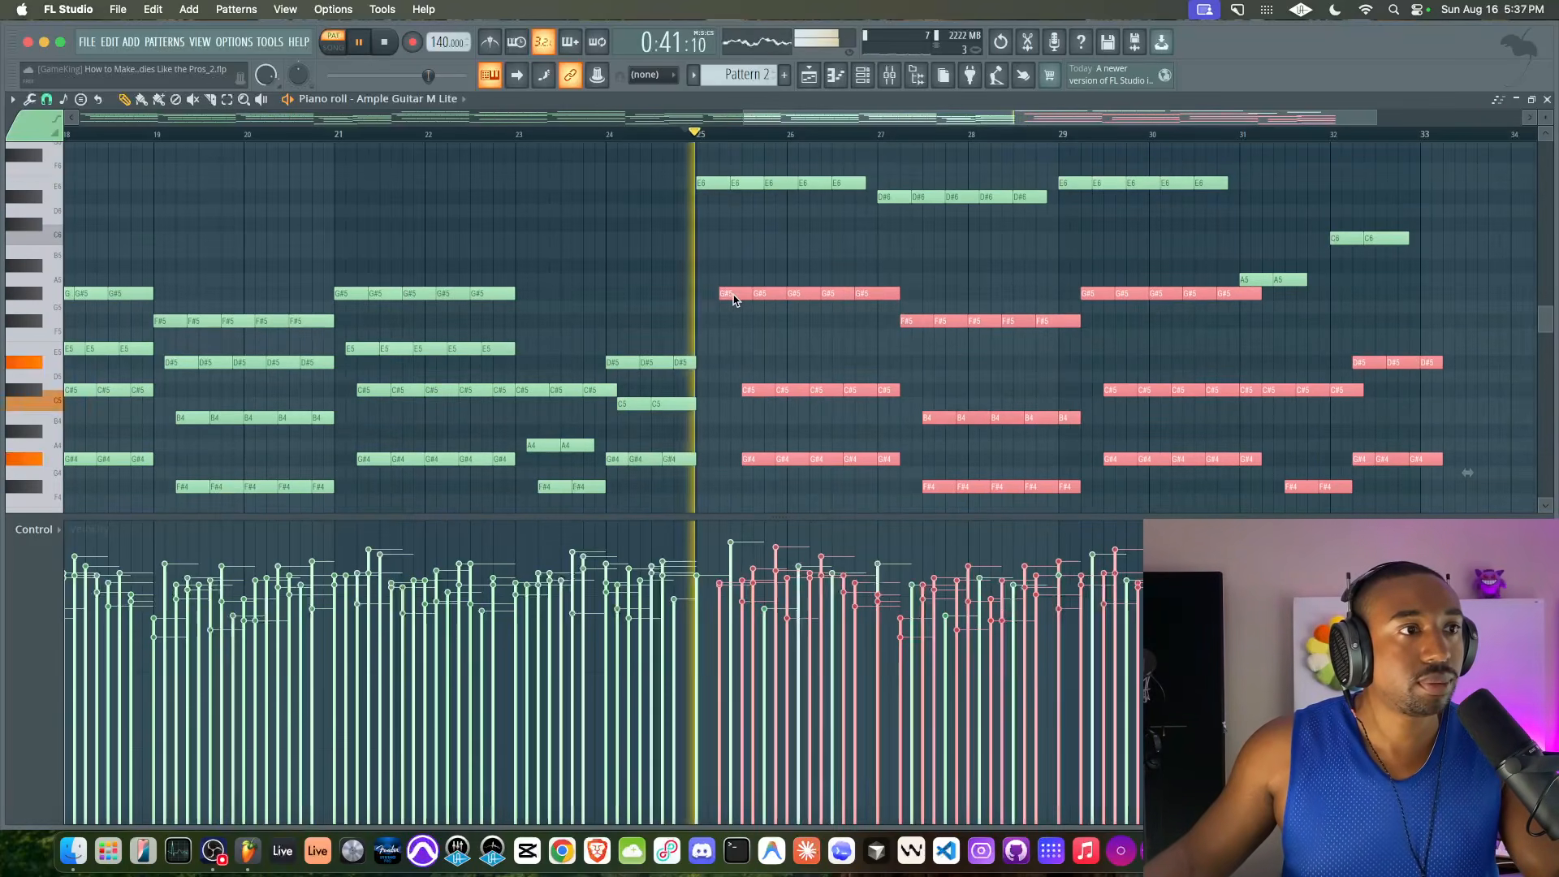
key("space")
key("super+z")
Listen to the progression from bar 25 and examine the timing of the shifted lower notes
scroll(744, 327, "down", 1)
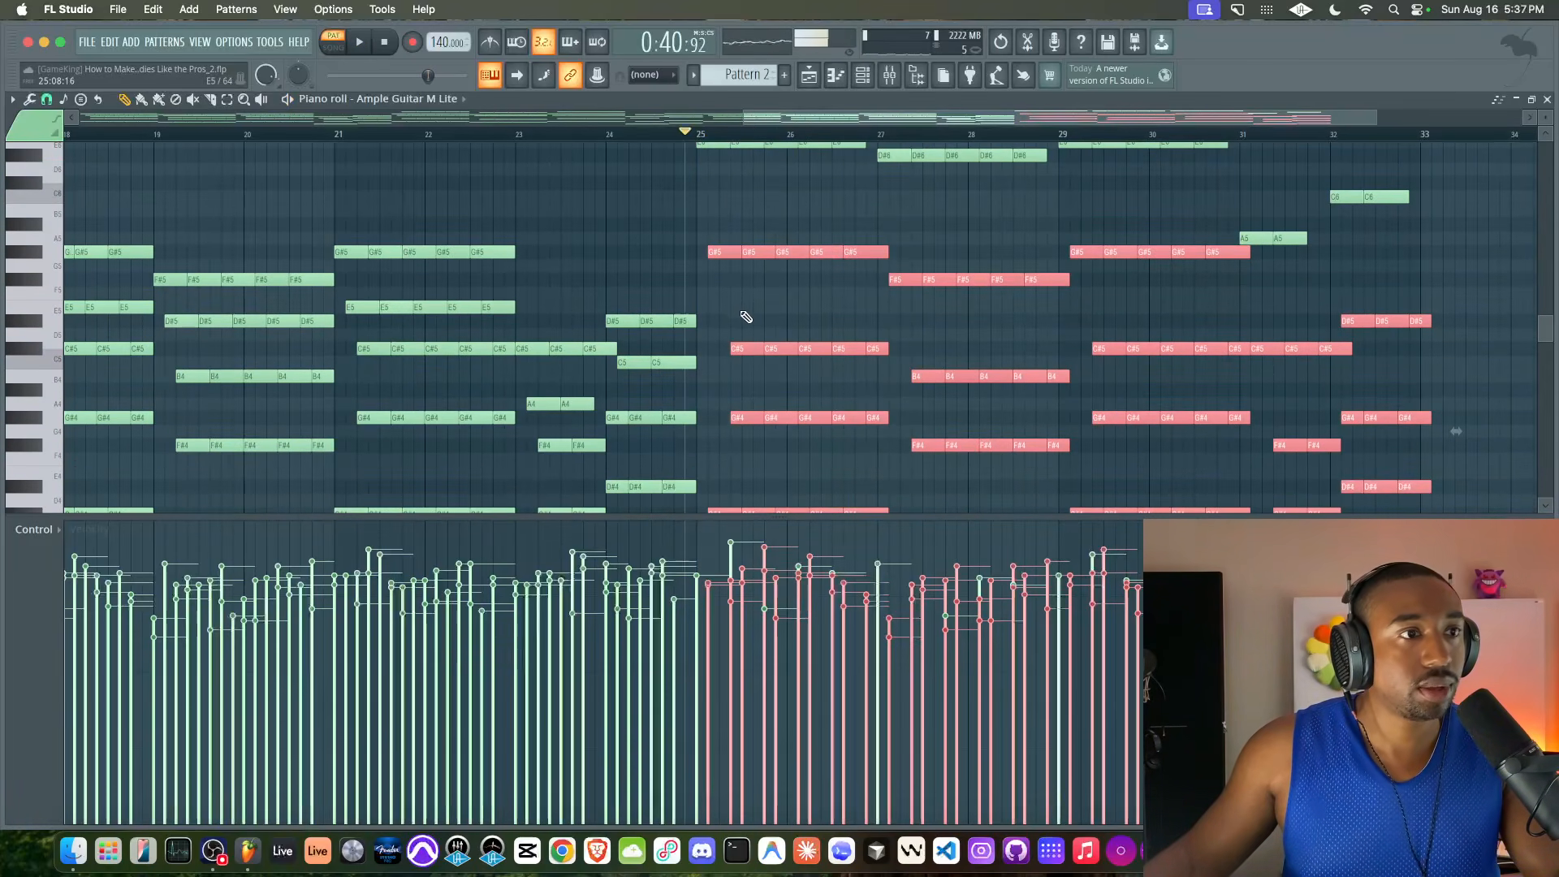
scroll(740, 349, "down", 3)
scroll(740, 350, "up", 3)
scroll(740, 350, "right", 1)
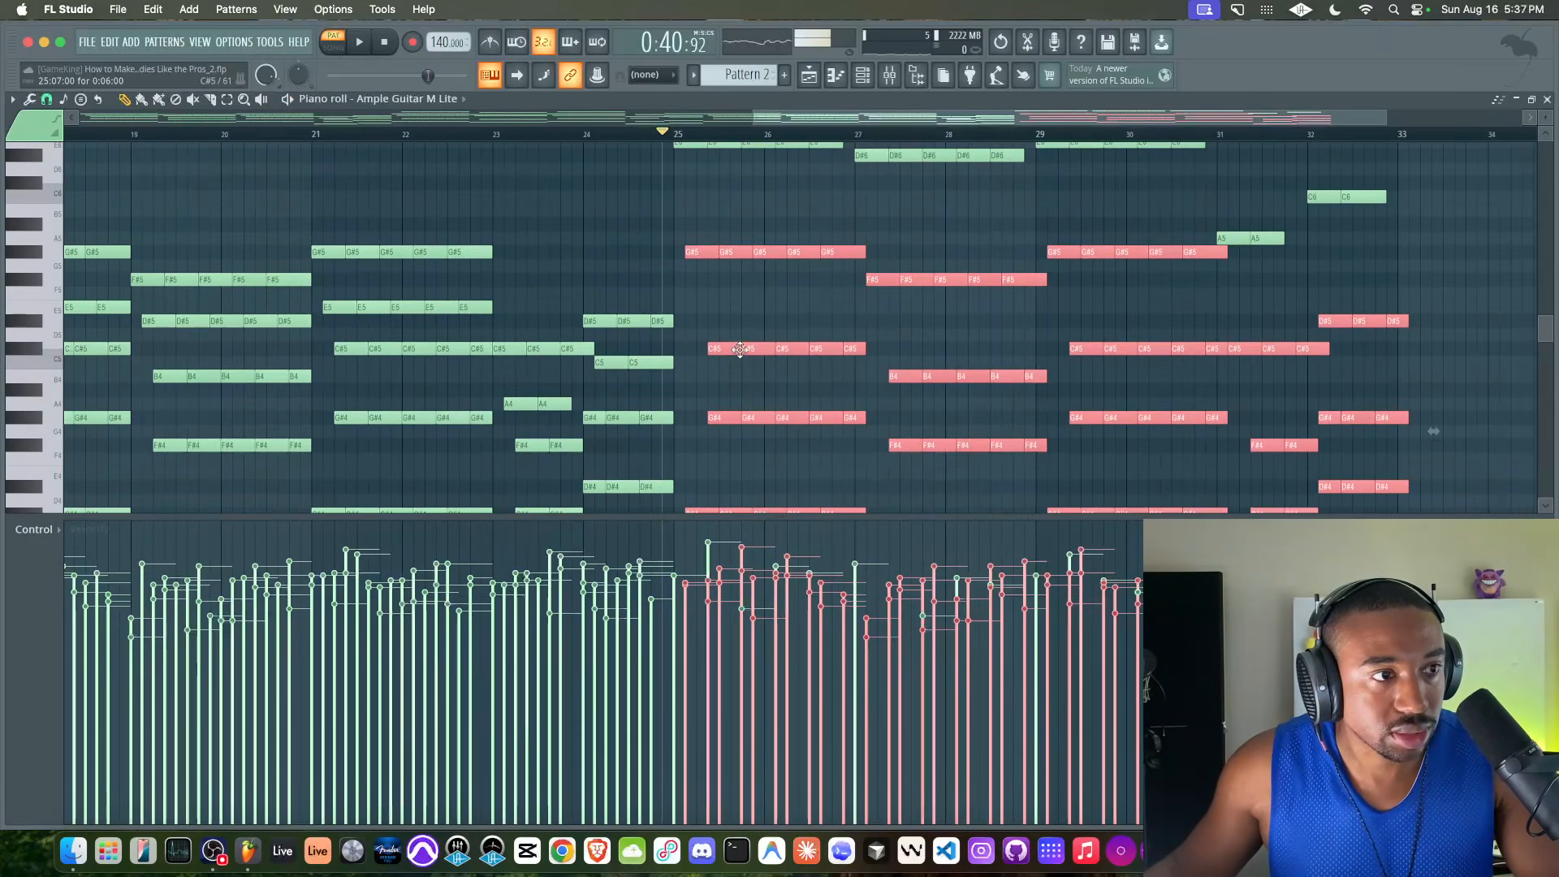
key("space")
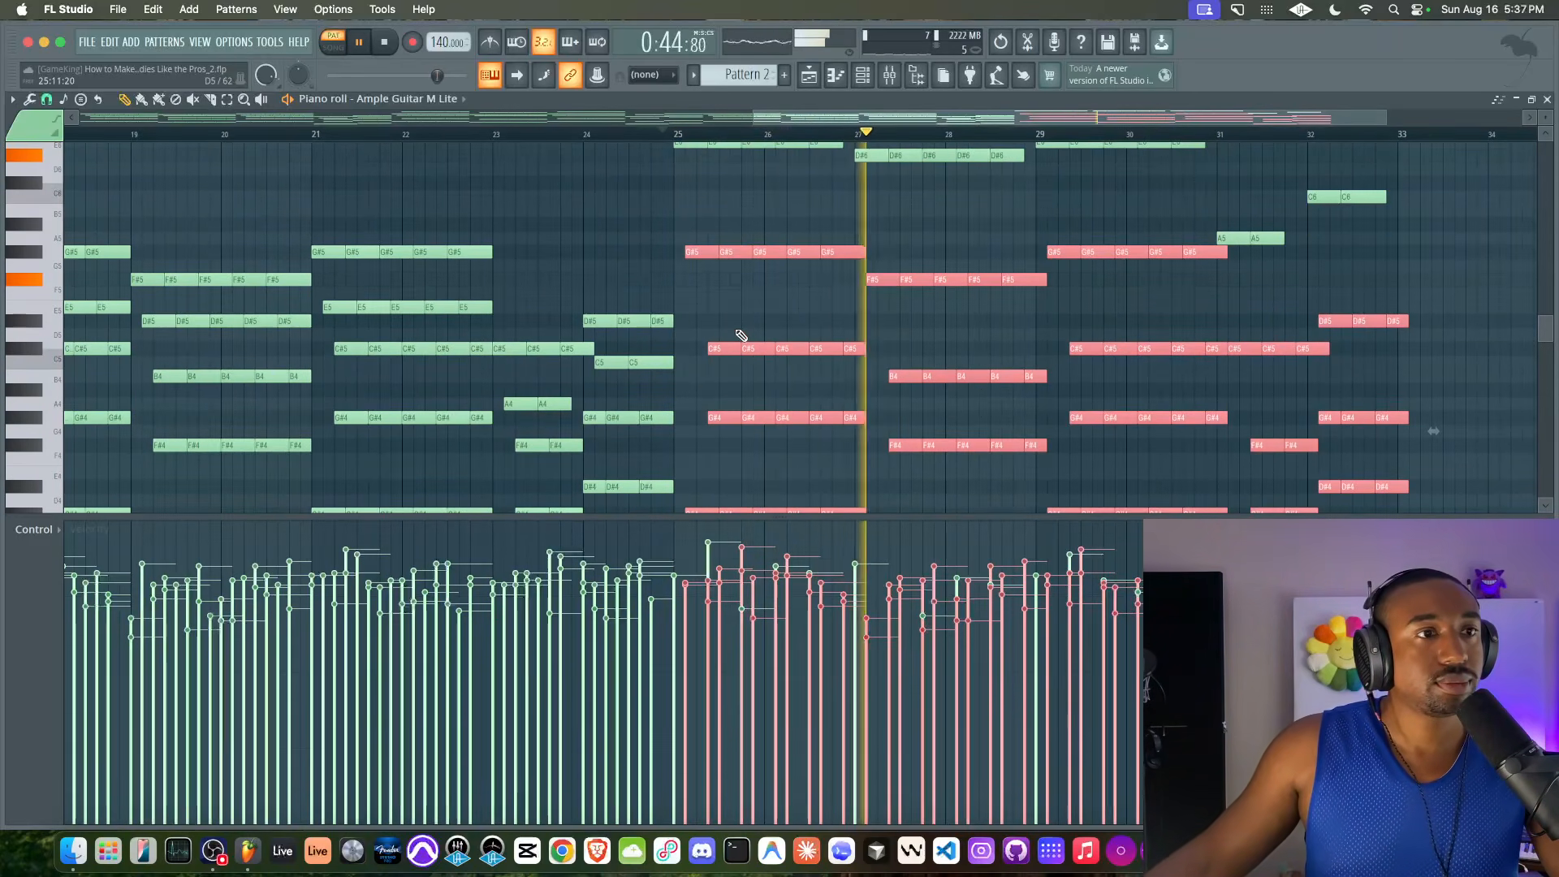
key("space")
key("space")
key("space")
scroll(702, 255, "up", 3)
scroll(701, 255, "up", 3)
key("space")
key("space")
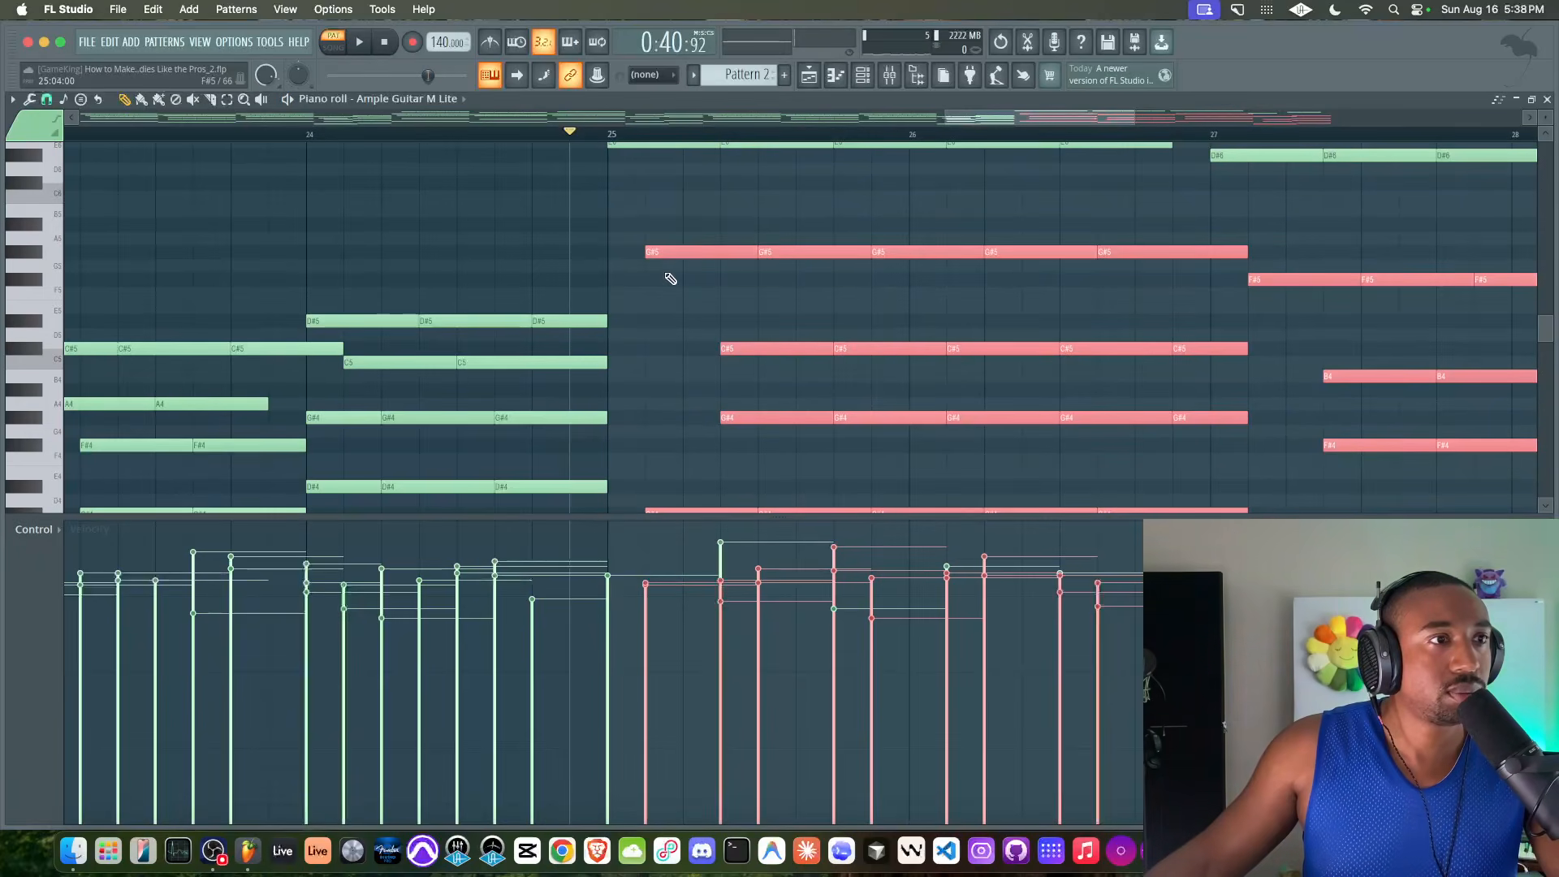
Raise the C#5 notes in bars 25–26 by an octave and move them earlier to line up with the G#5 notes
left_click(657, 195)
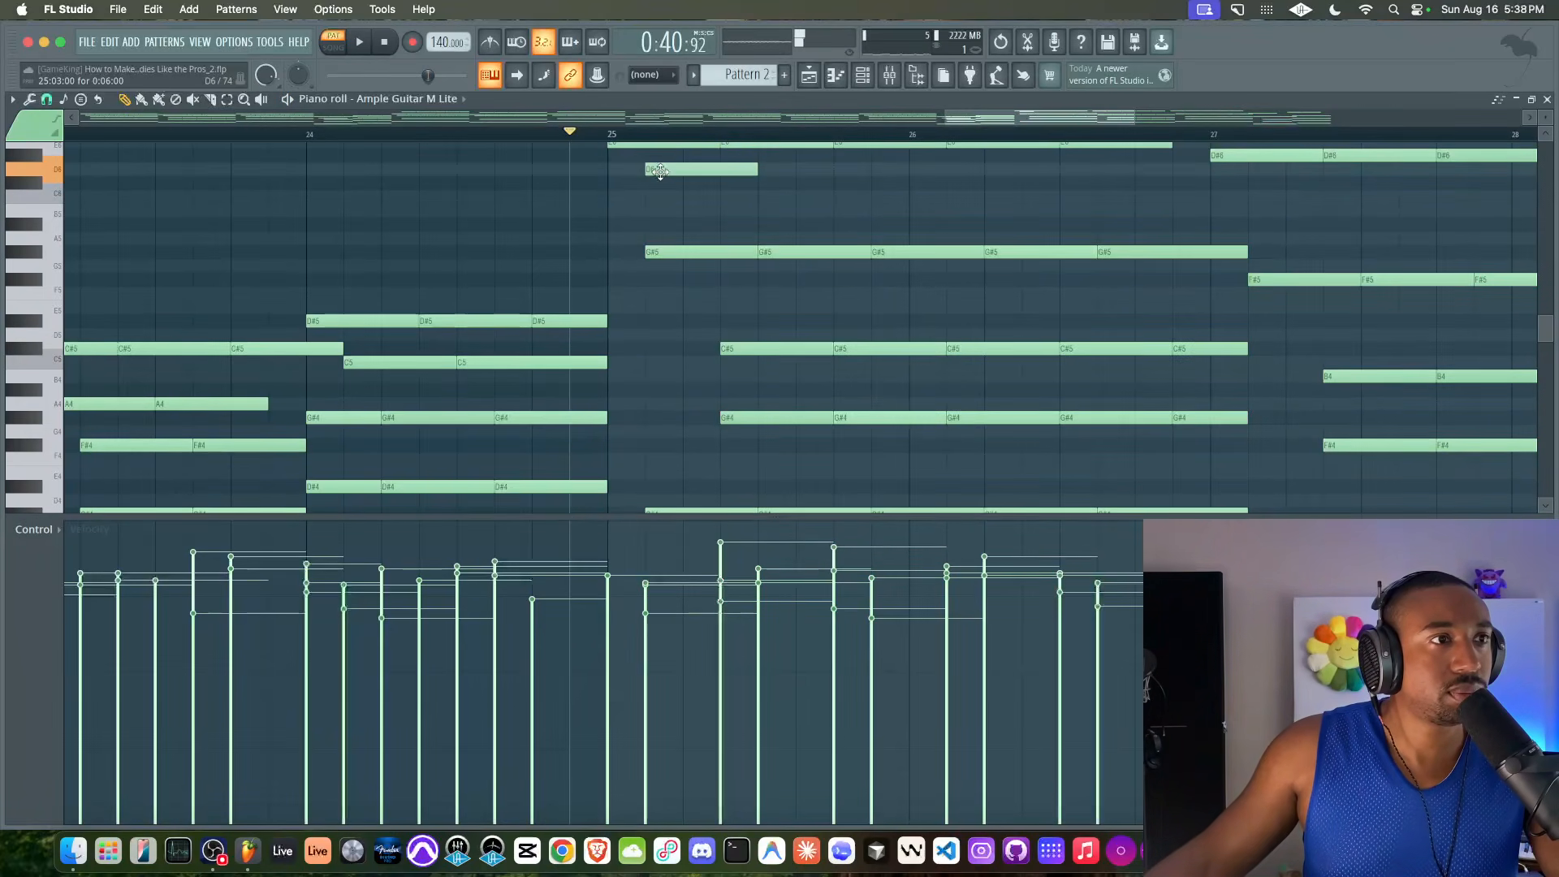
scroll(707, 337, "down", 2)
left_click_drag(690, 314, 1044, 375)
key("ctrl+Up")
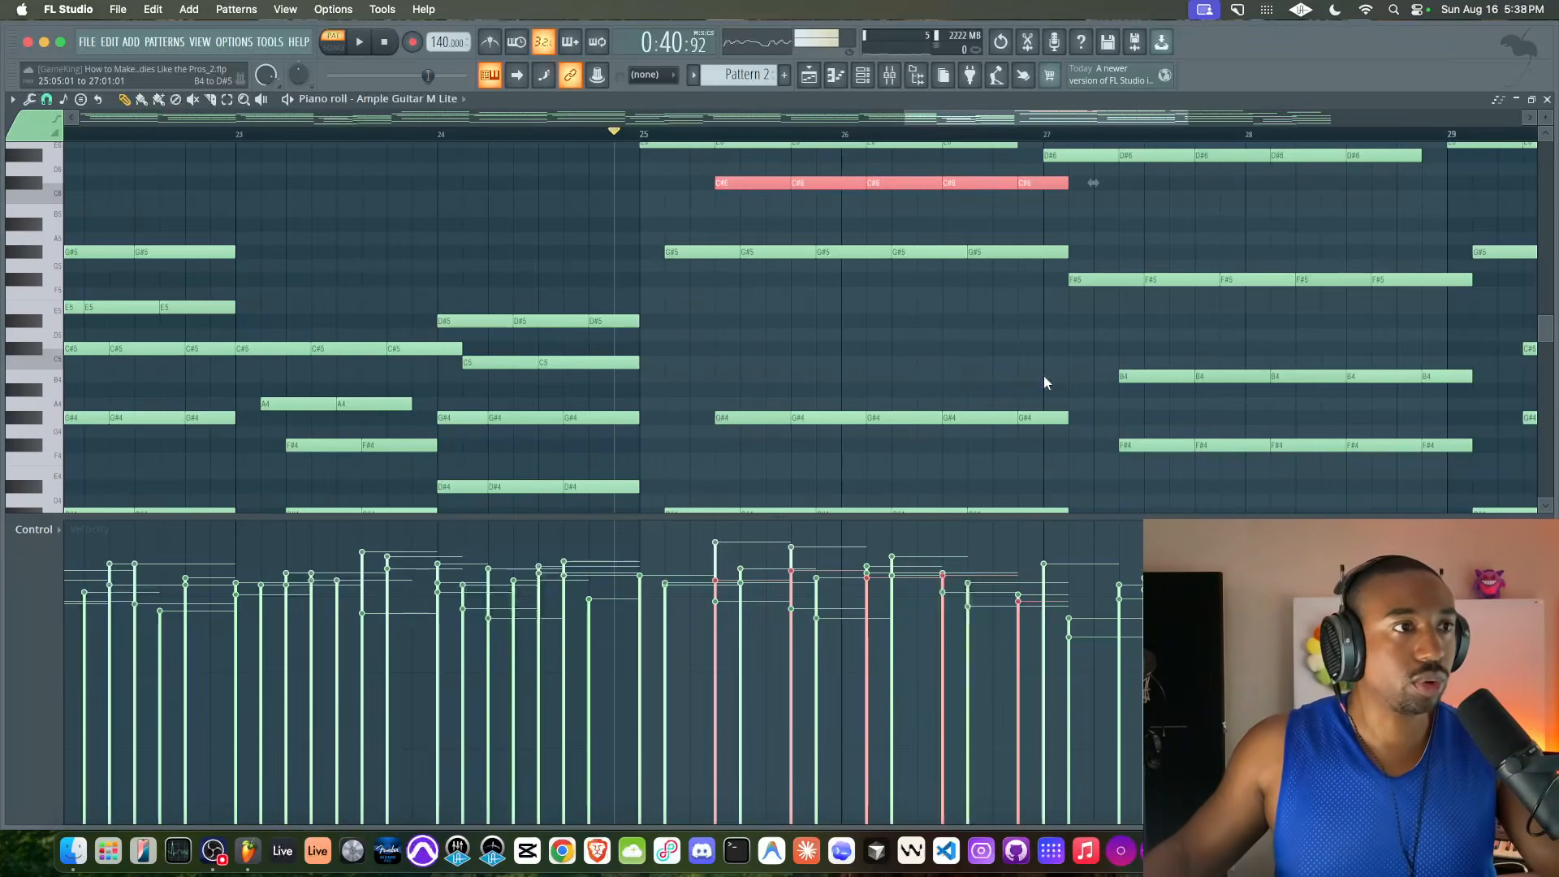
left_click_drag(746, 180, 697, 181)
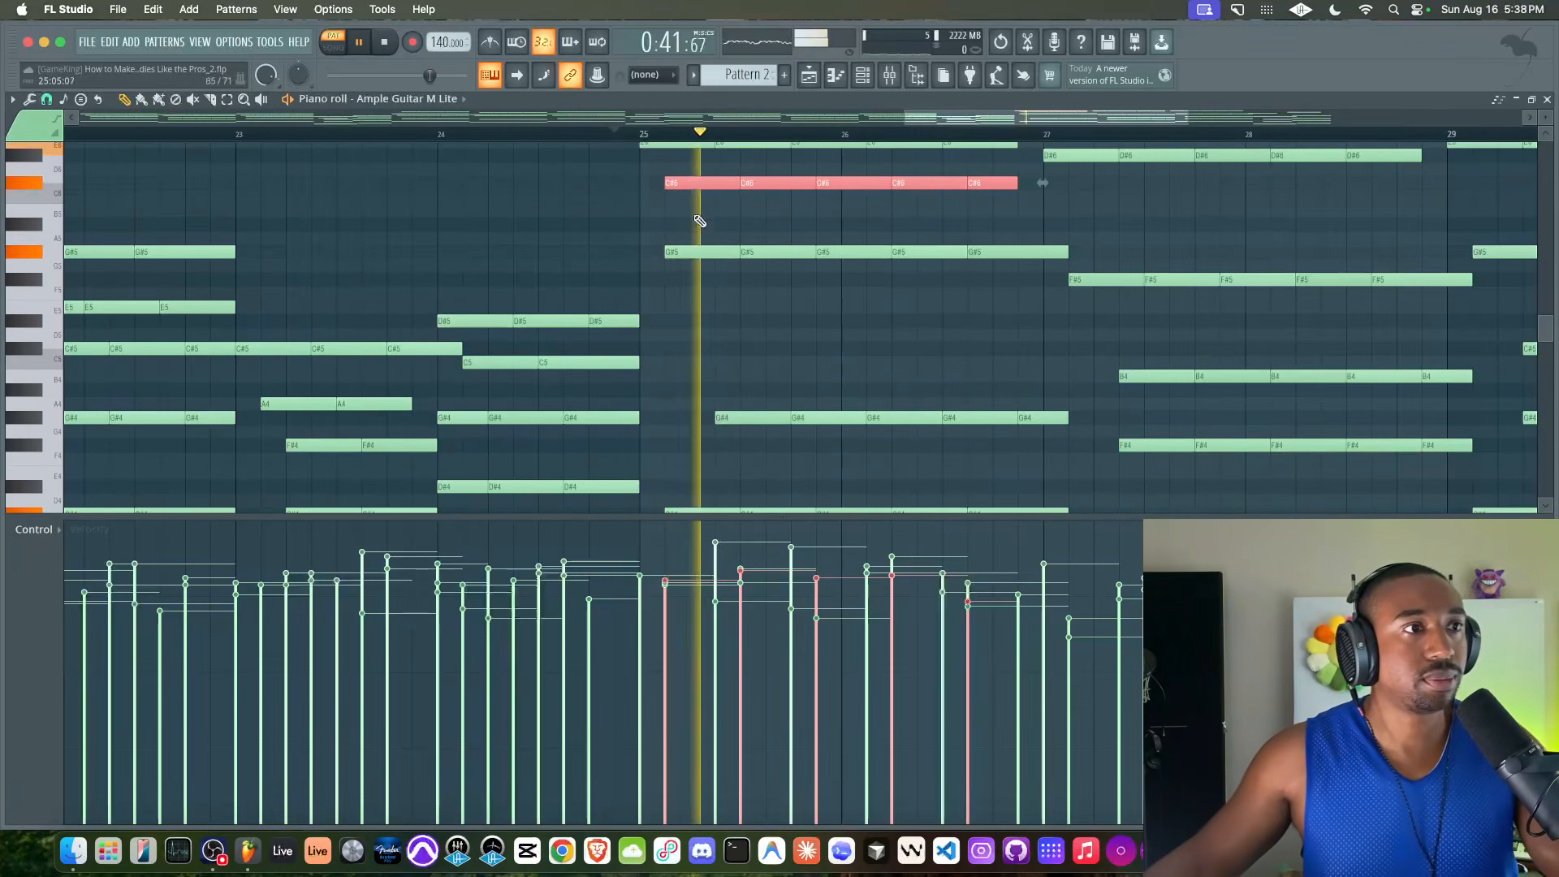
Select the C#4 bass notes in bars 25–26 and raise them by an octave to C#5
left_click_drag(660, 244, 838, 257)
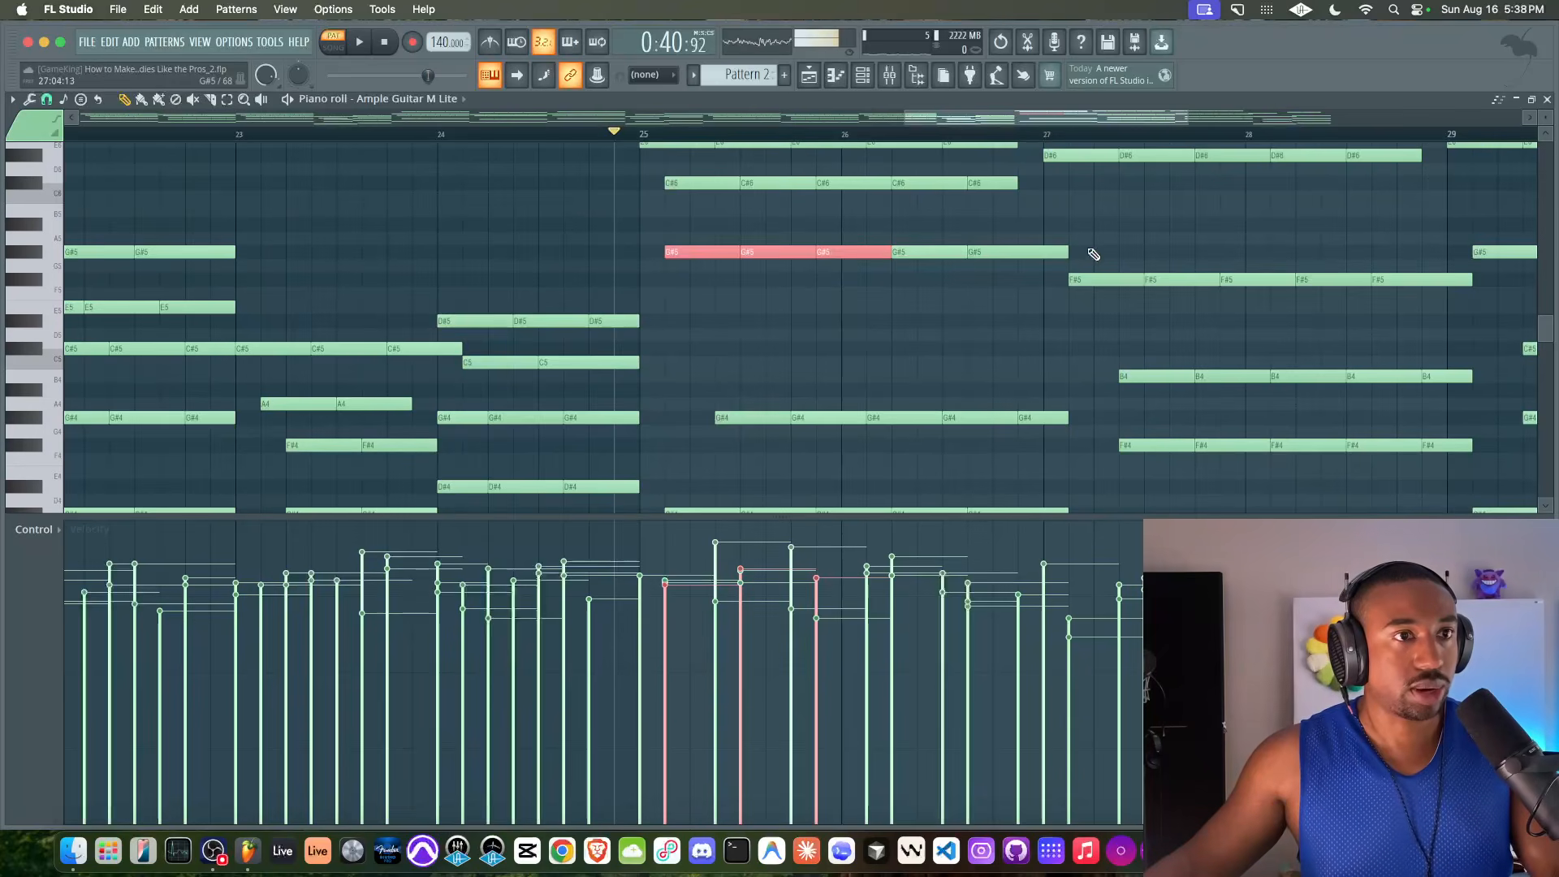
scroll(842, 299, "down", 4)
scroll(830, 312, "down", 4)
left_click_drag(782, 329, 972, 368)
key("ctrl+Up")
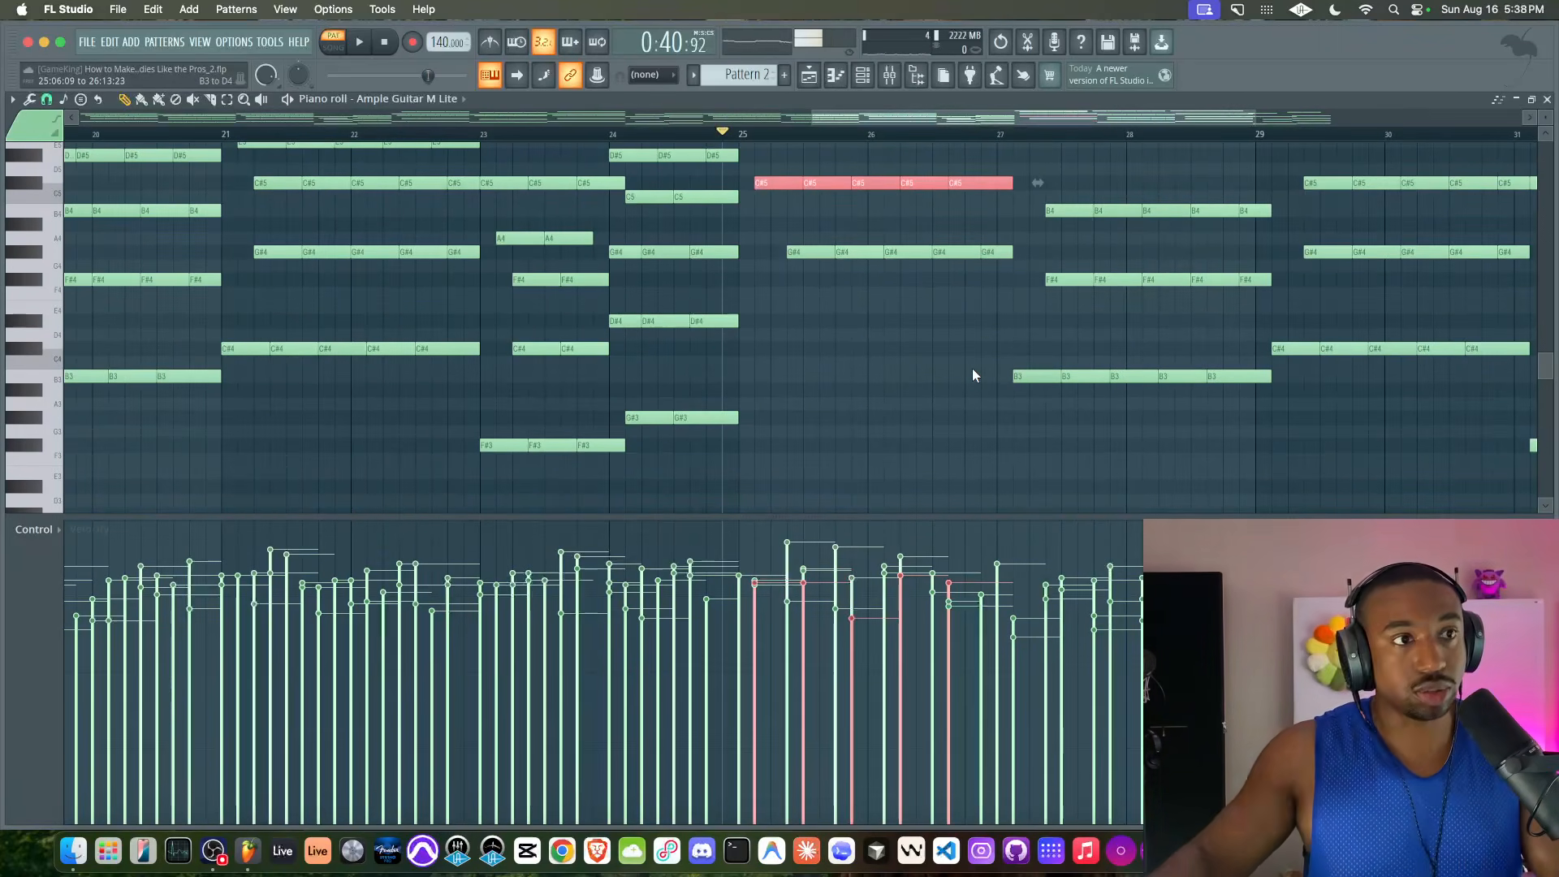
scroll(972, 367, "up", 4)
scroll(927, 354, "up", 1)
scroll(927, 354, "down", 2)
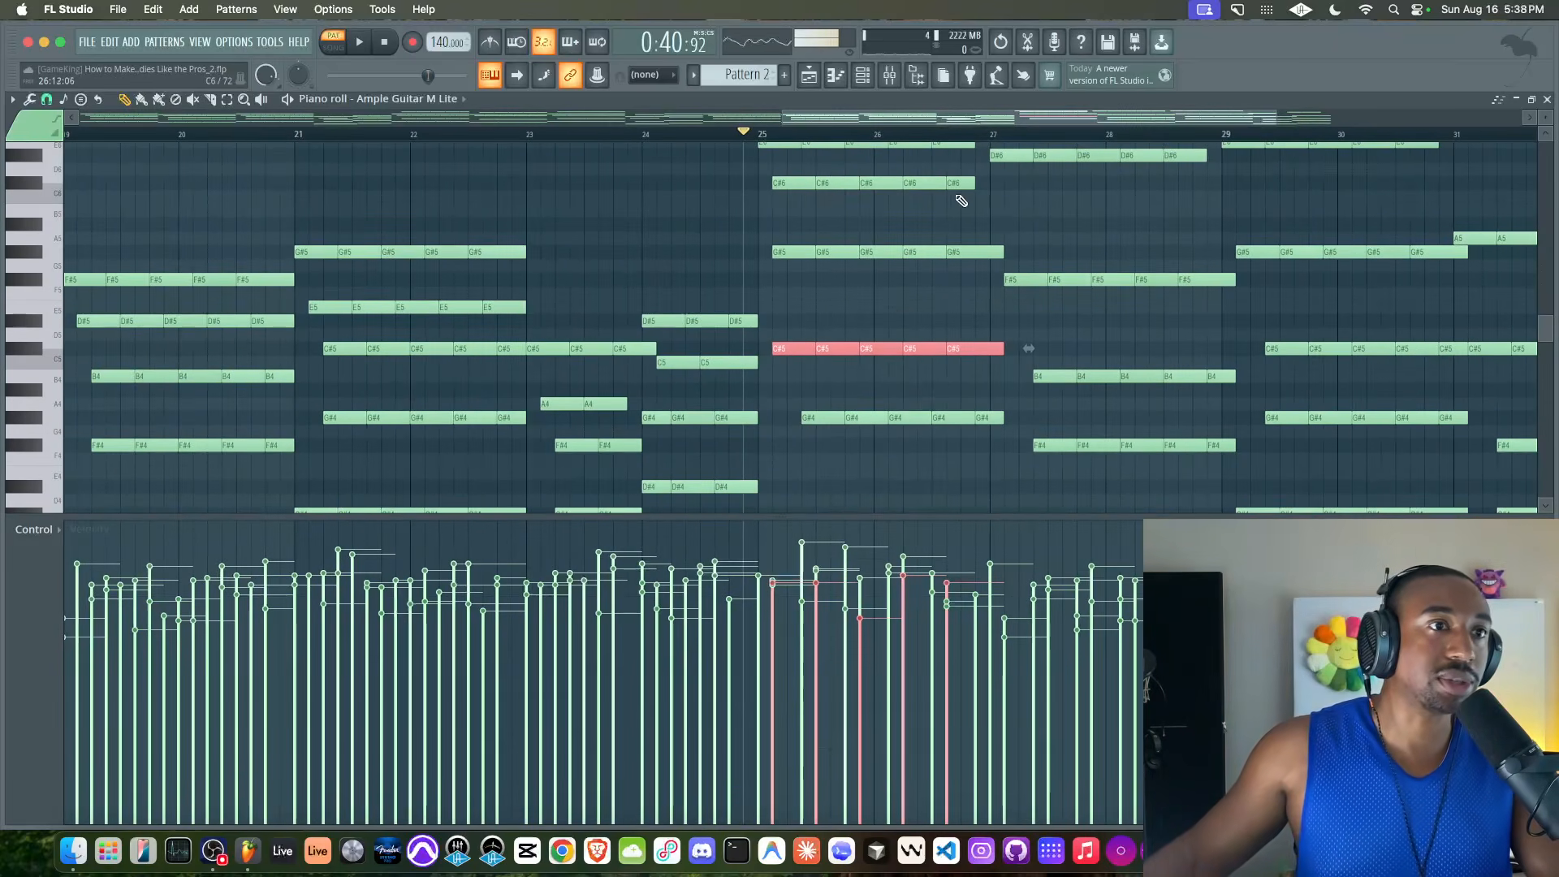
Shift the G#5 and G#4 notes in bars 25–26 one grid division later and play the result
left_click_drag(969, 235, 788, 256)
left_click_drag(816, 398, 1011, 431)
key("space")
scroll(912, 348, "up", 2)
key("space")
left_click_drag(723, 250, 744, 249)
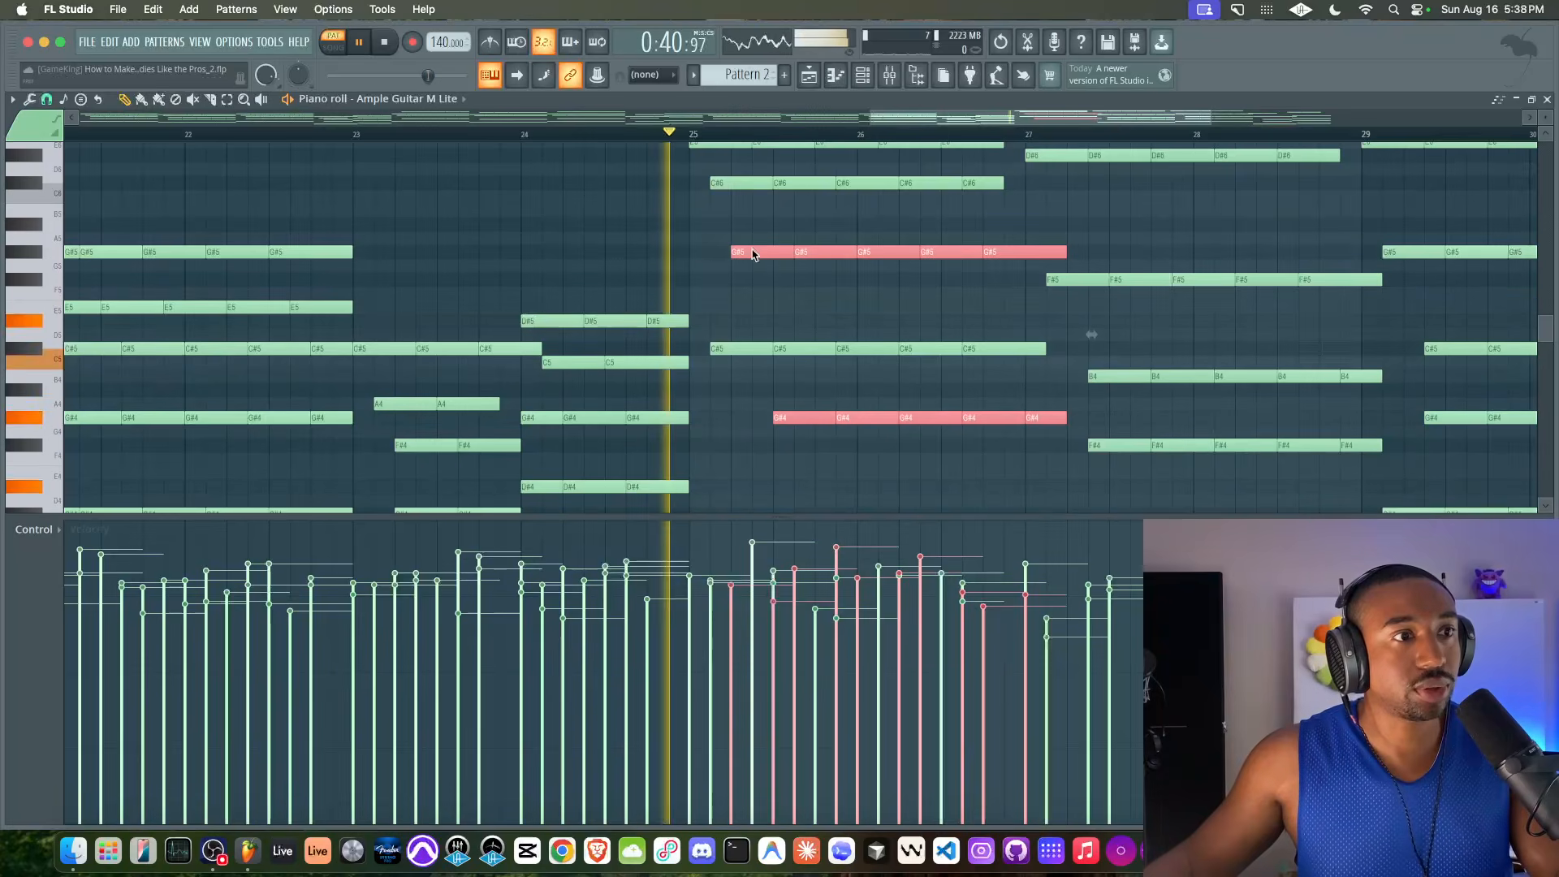
key("space")
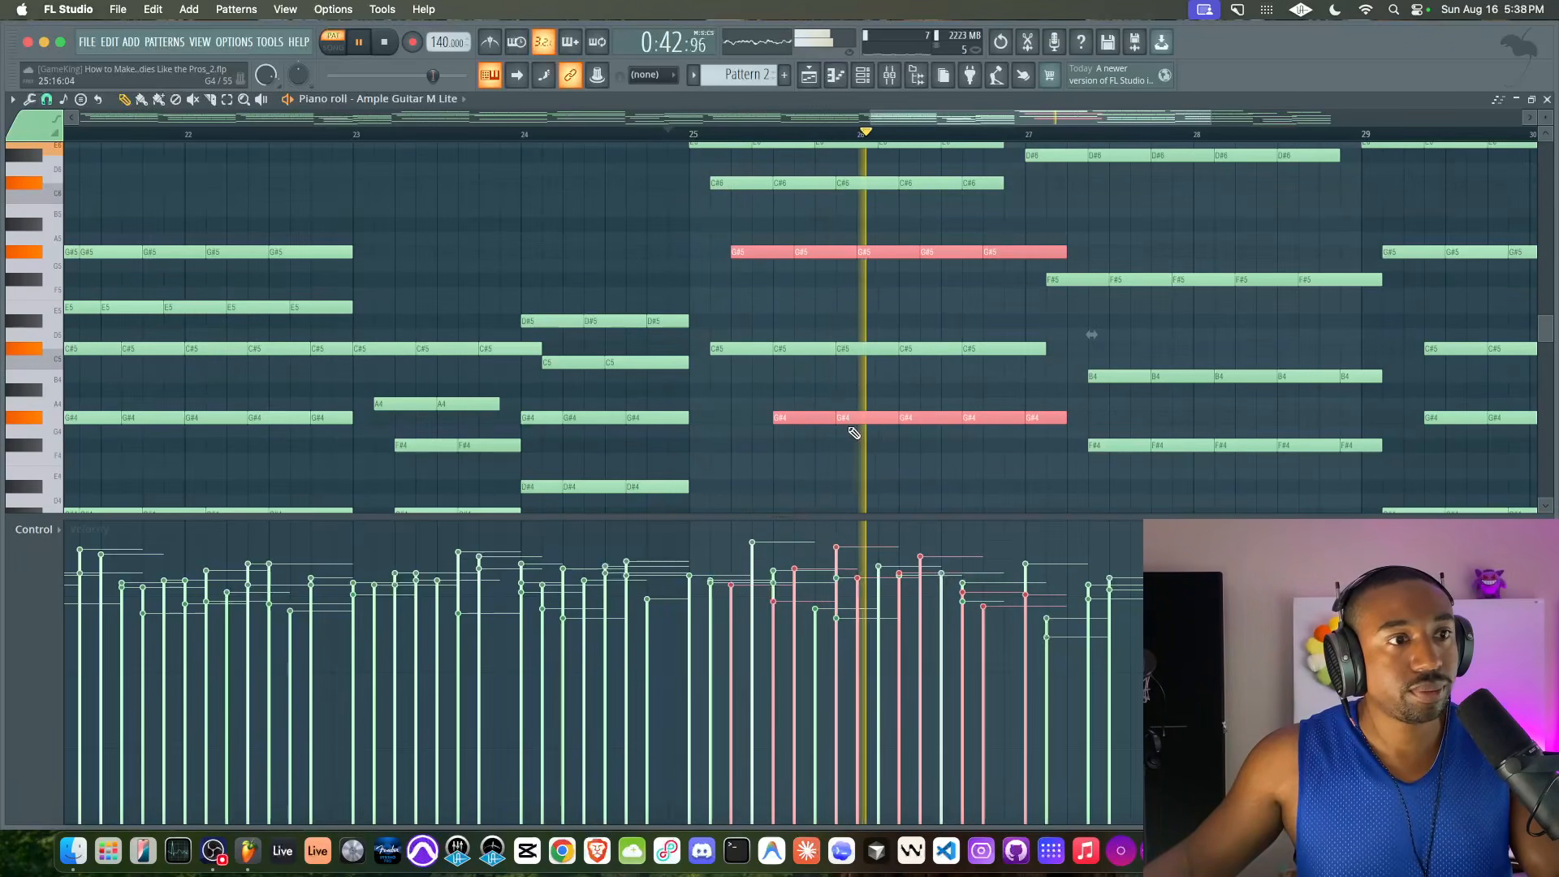
scroll(905, 421, "down", 2)
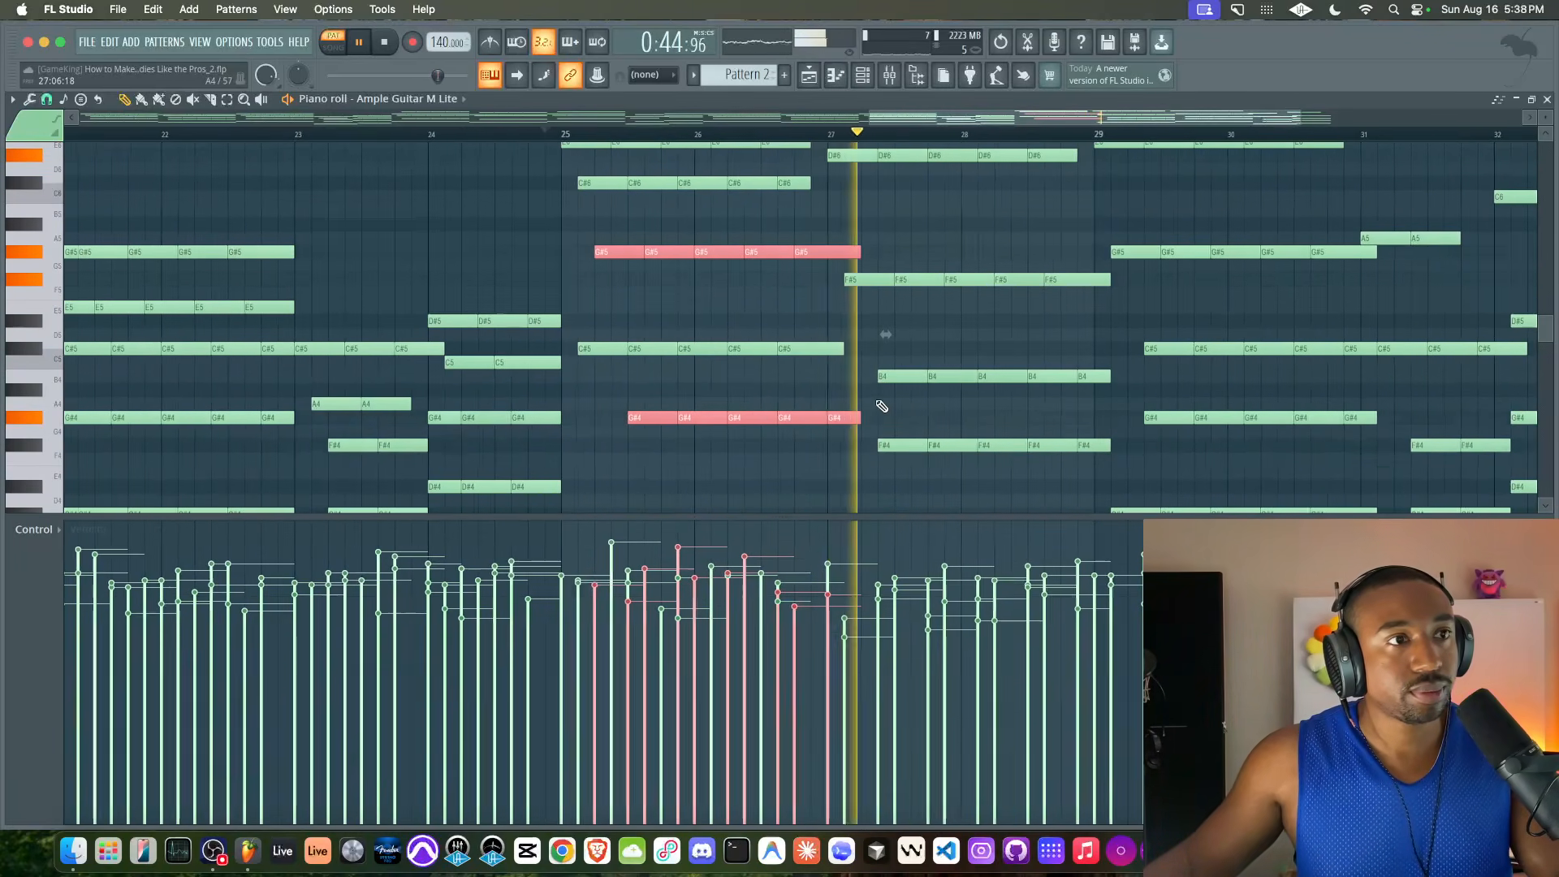
Move the G#4 notes in bars 25–26 earlier to line up with the G#5 notes
key("space")
left_click(844, 408, "super")
key("space")
left_click_drag(848, 408, 615, 419)
Listen to the passage from bar 25 and examine how the shifted notes line up with the upper voices
key("space")
key("space")
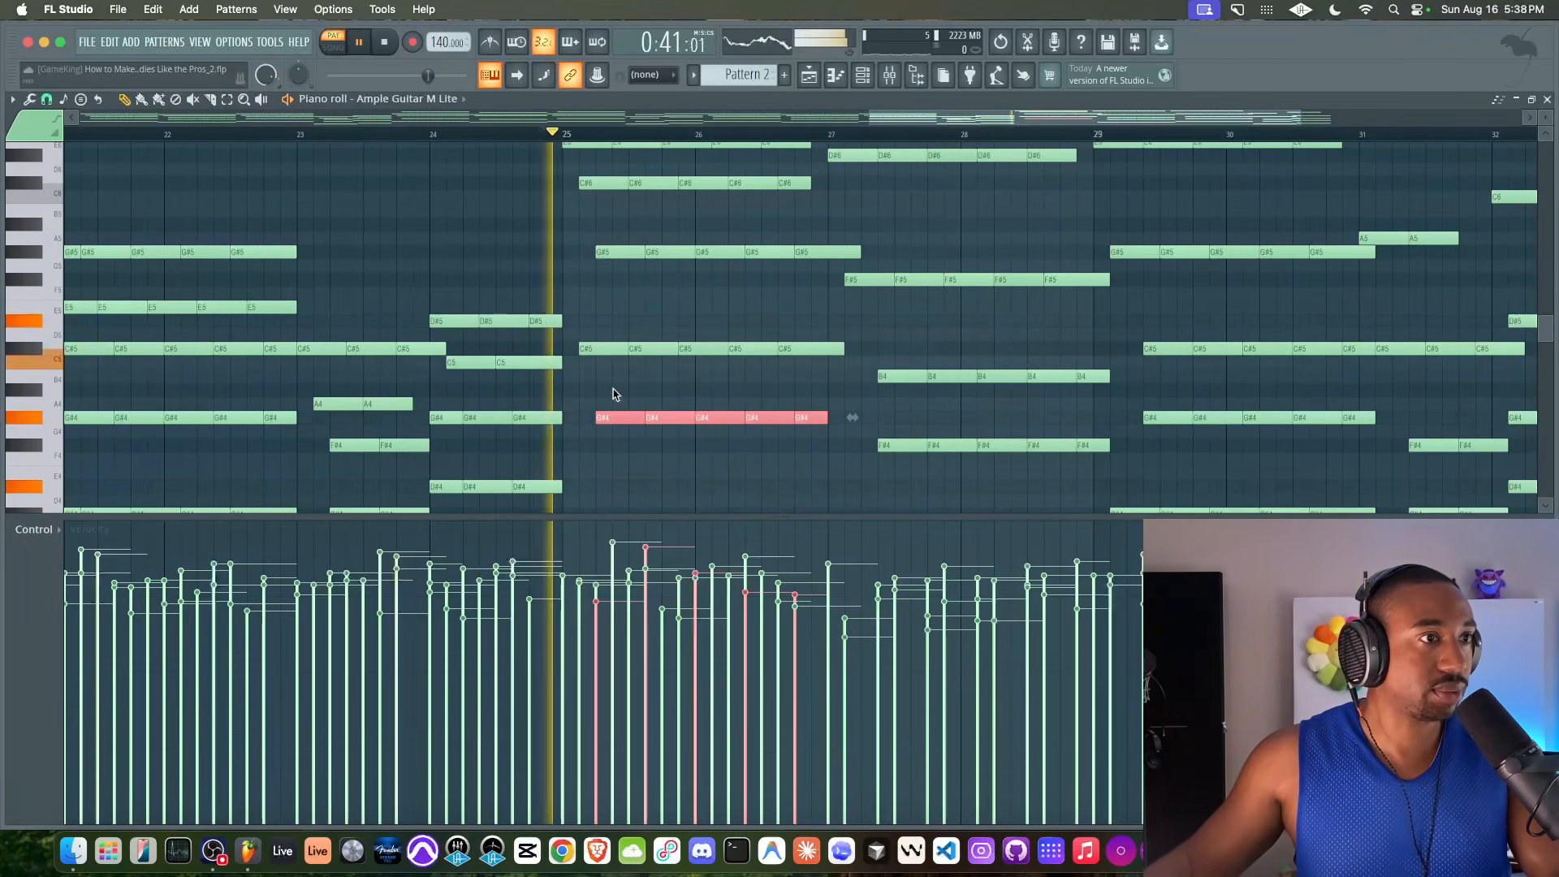
scroll(616, 382, "up", 2)
scroll(628, 377, "up", 4)
scroll(629, 377, "right", 1)
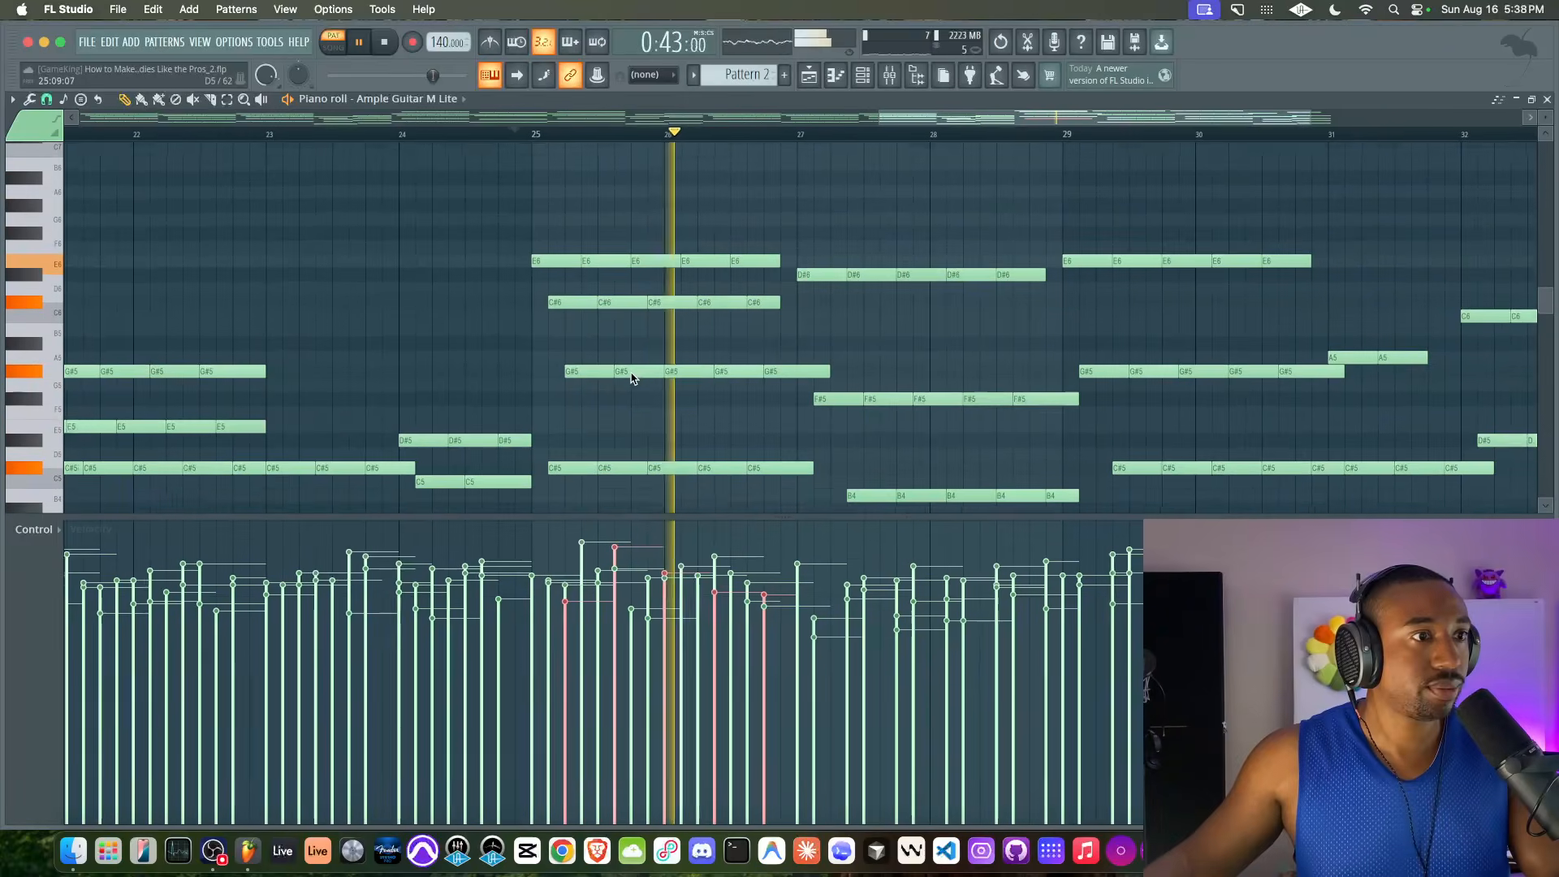
scroll(625, 345, "down", 4)
scroll(625, 344, "right", 1)
key("space")
key("space")
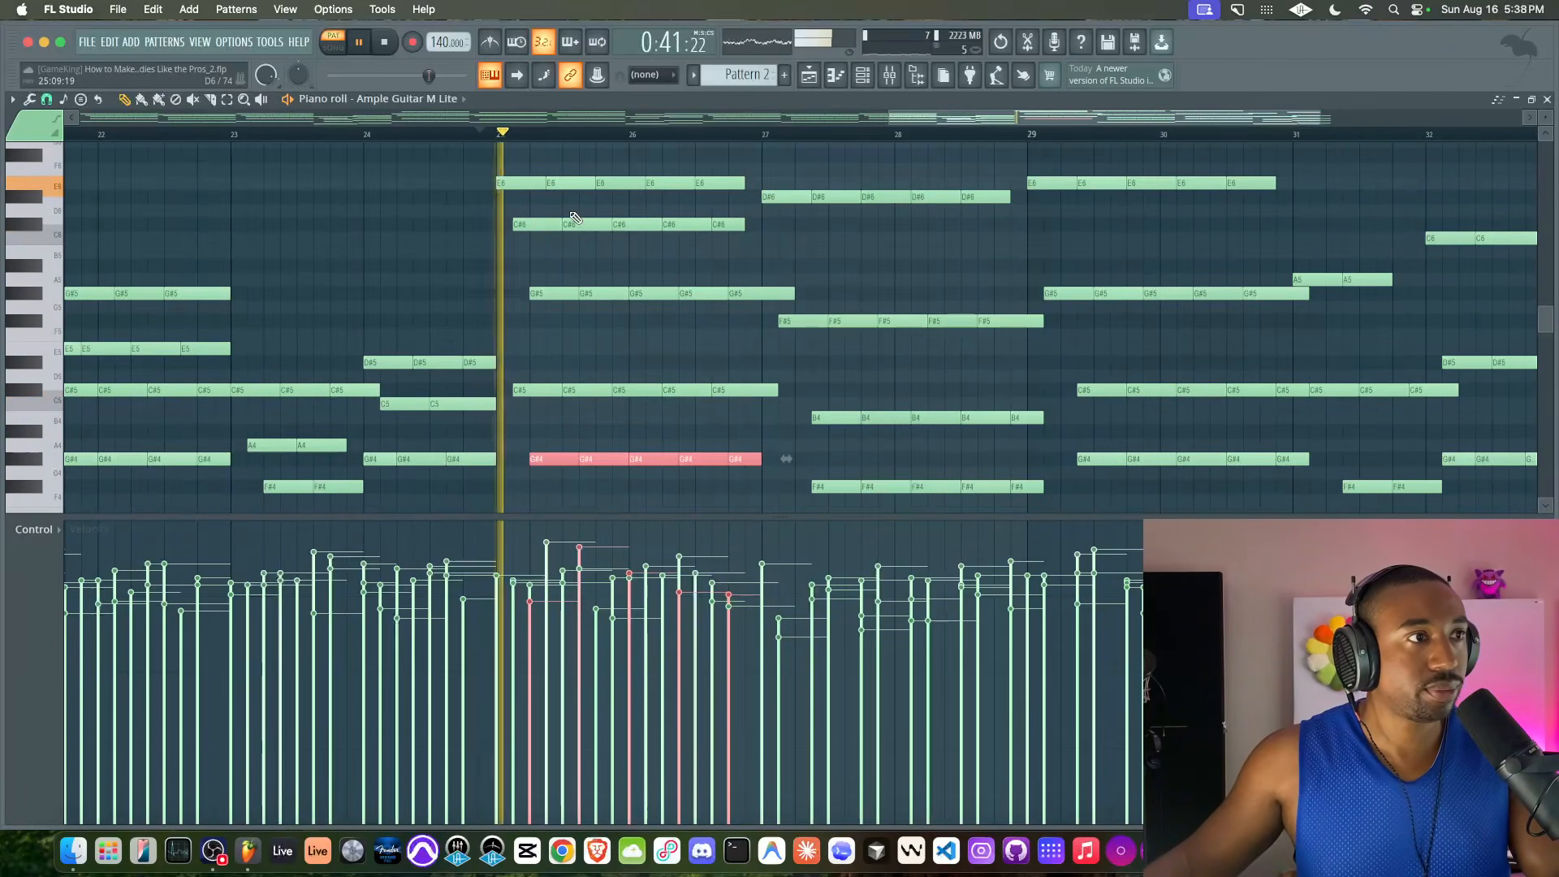
key("space")
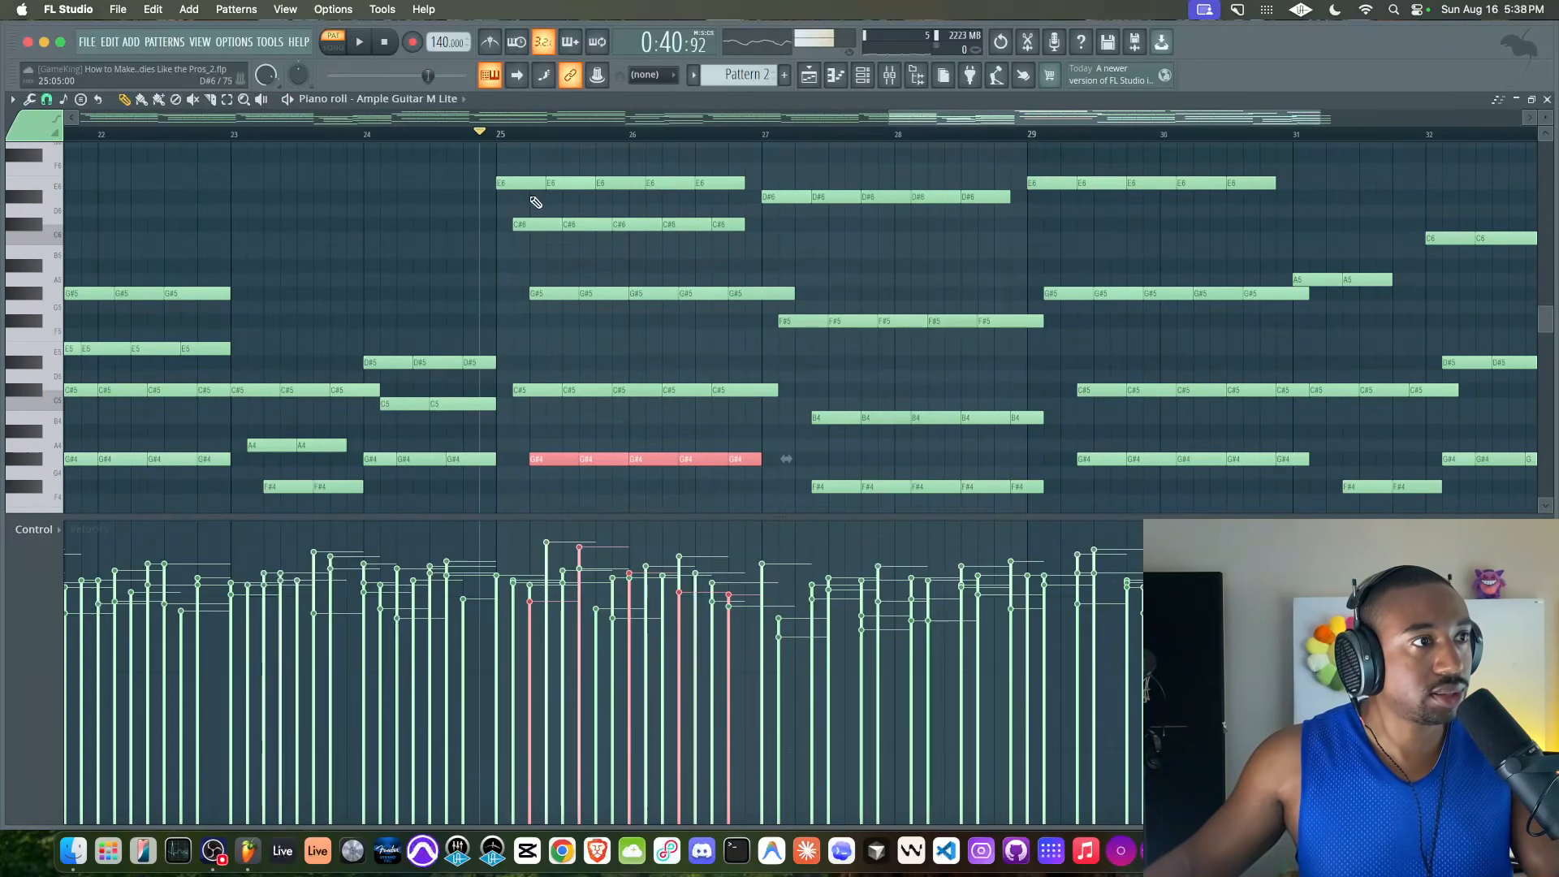
Move the C#5 notes in bars 25–26 one grid division later to line up with the G#5 and G#4 notes
scroll(534, 203, "up", 2, "ctrl")
left_click(509, 181)
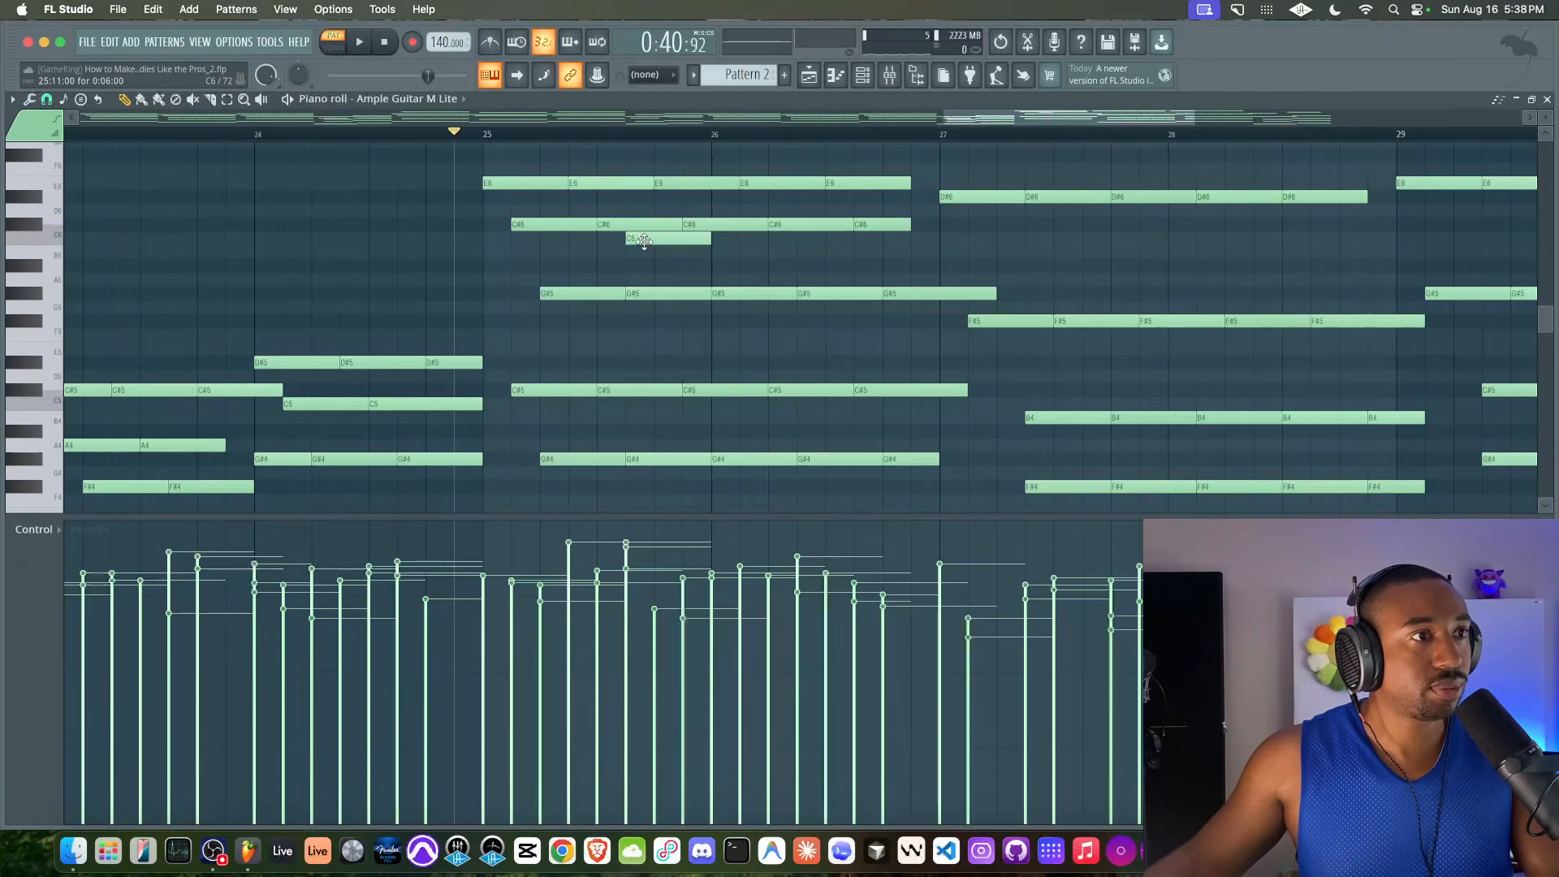
left_click_drag(636, 398, 799, 430)
scroll(599, 446, "down", 3)
scroll(617, 373, "up", 5)
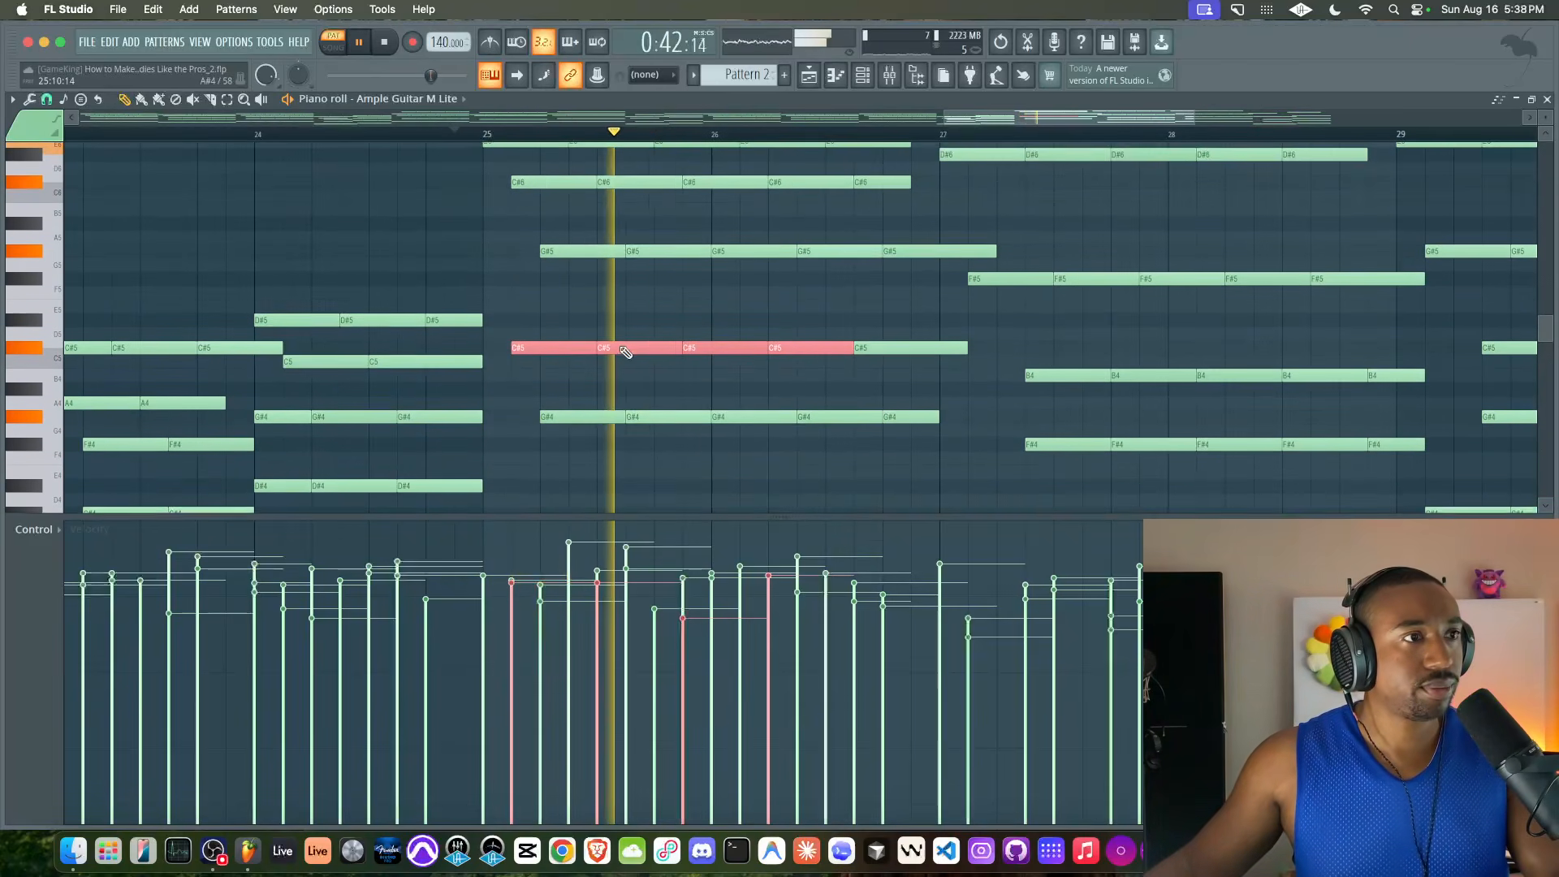
key("space")
left_click_drag(514, 412, 961, 428)
Play bars 25–27 to judge the shifted C#5 notes against the following chord
key("space")
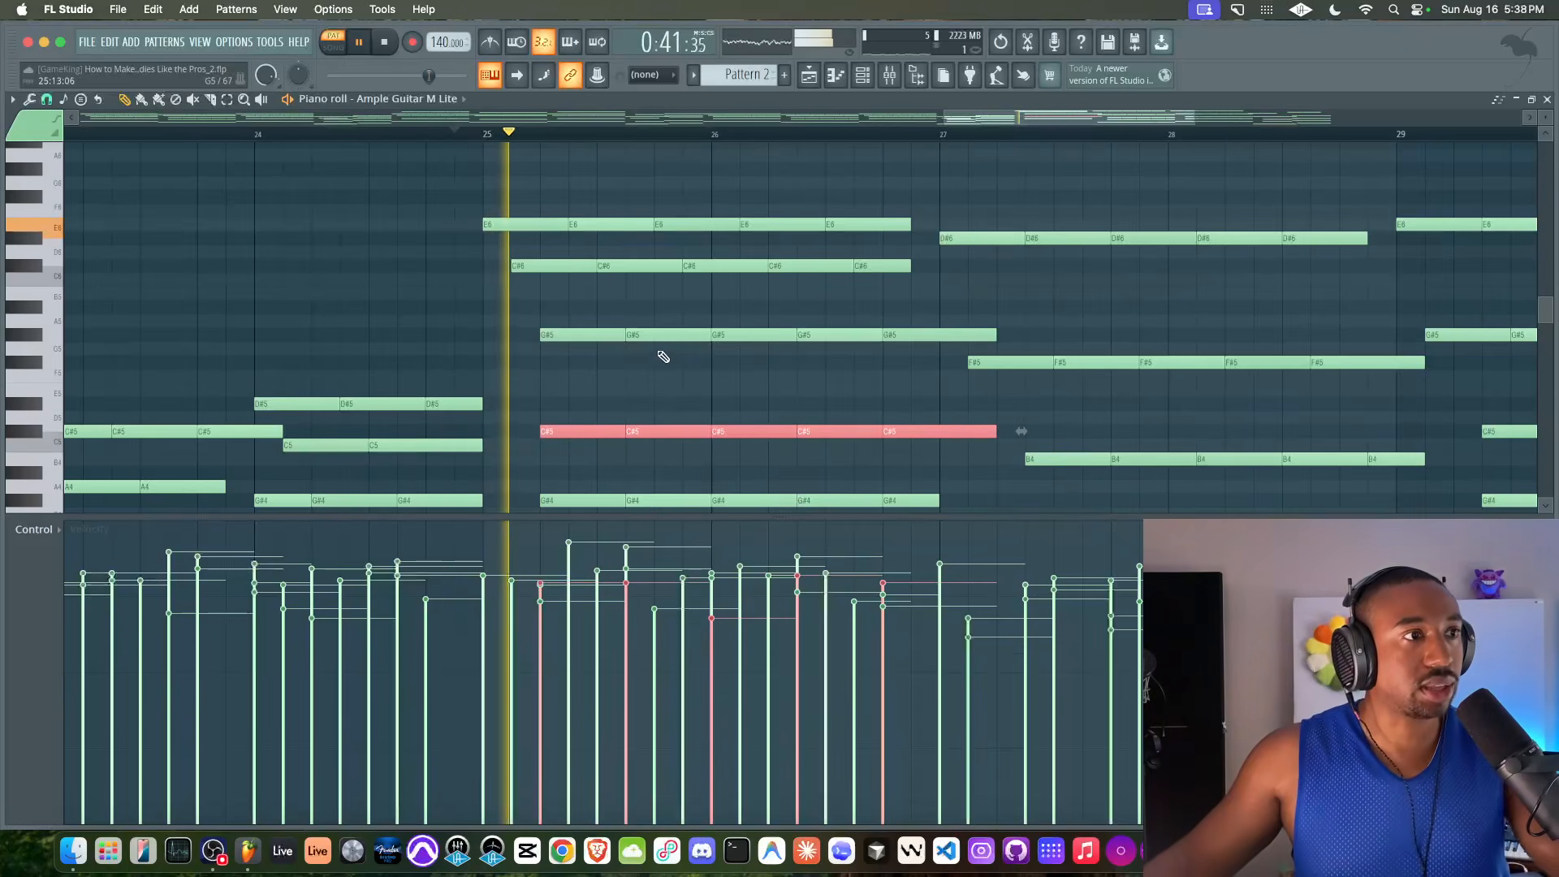
scroll(665, 378, "right", 3)
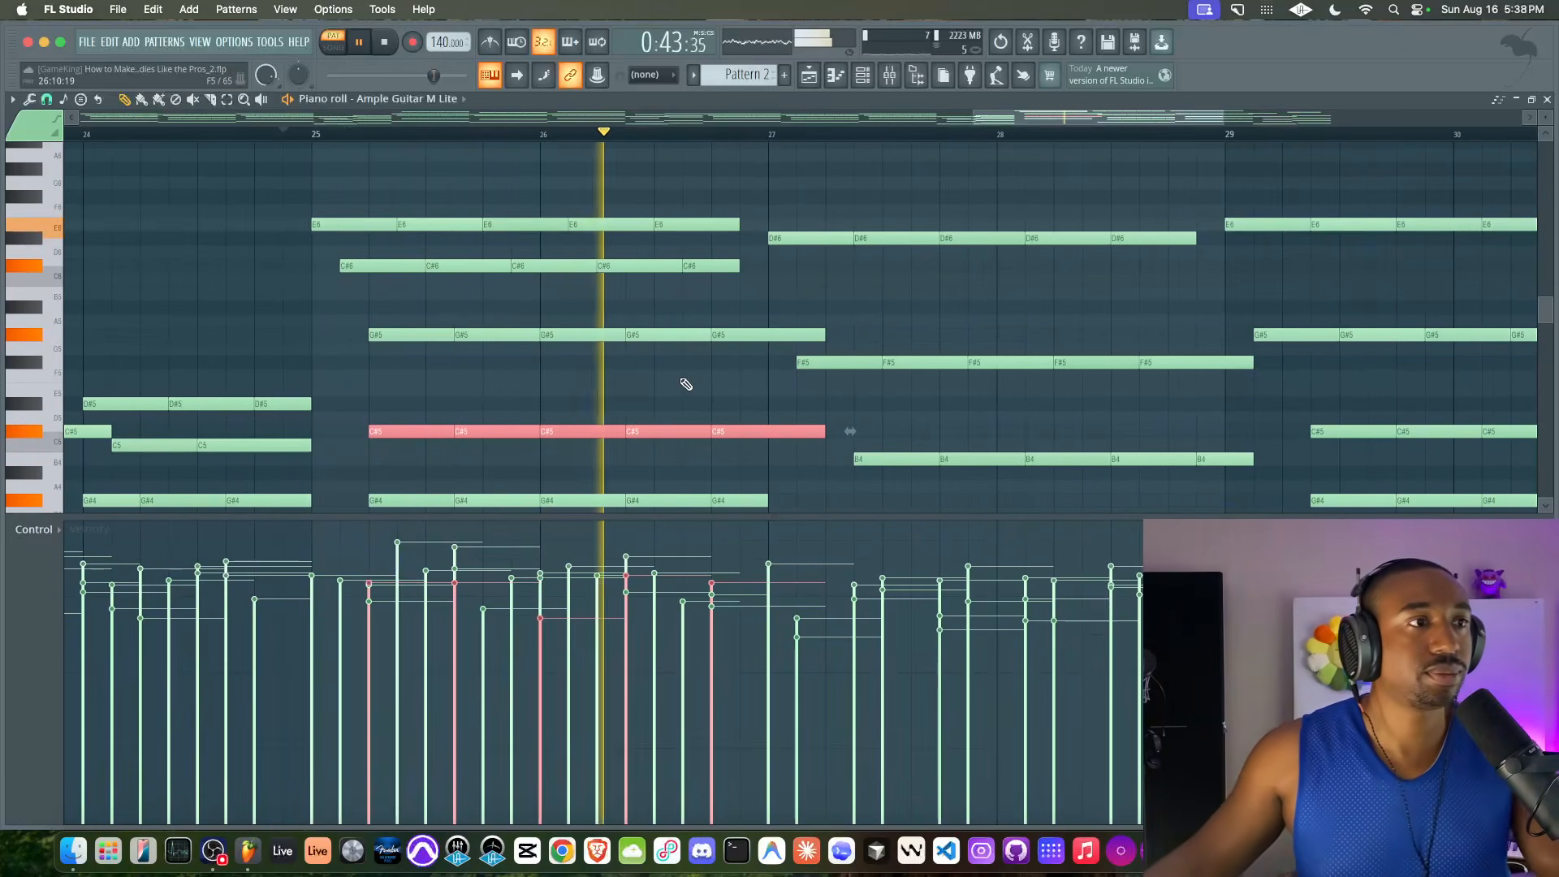
scroll(659, 359, "down", 2)
scroll(659, 360, "down", 5)
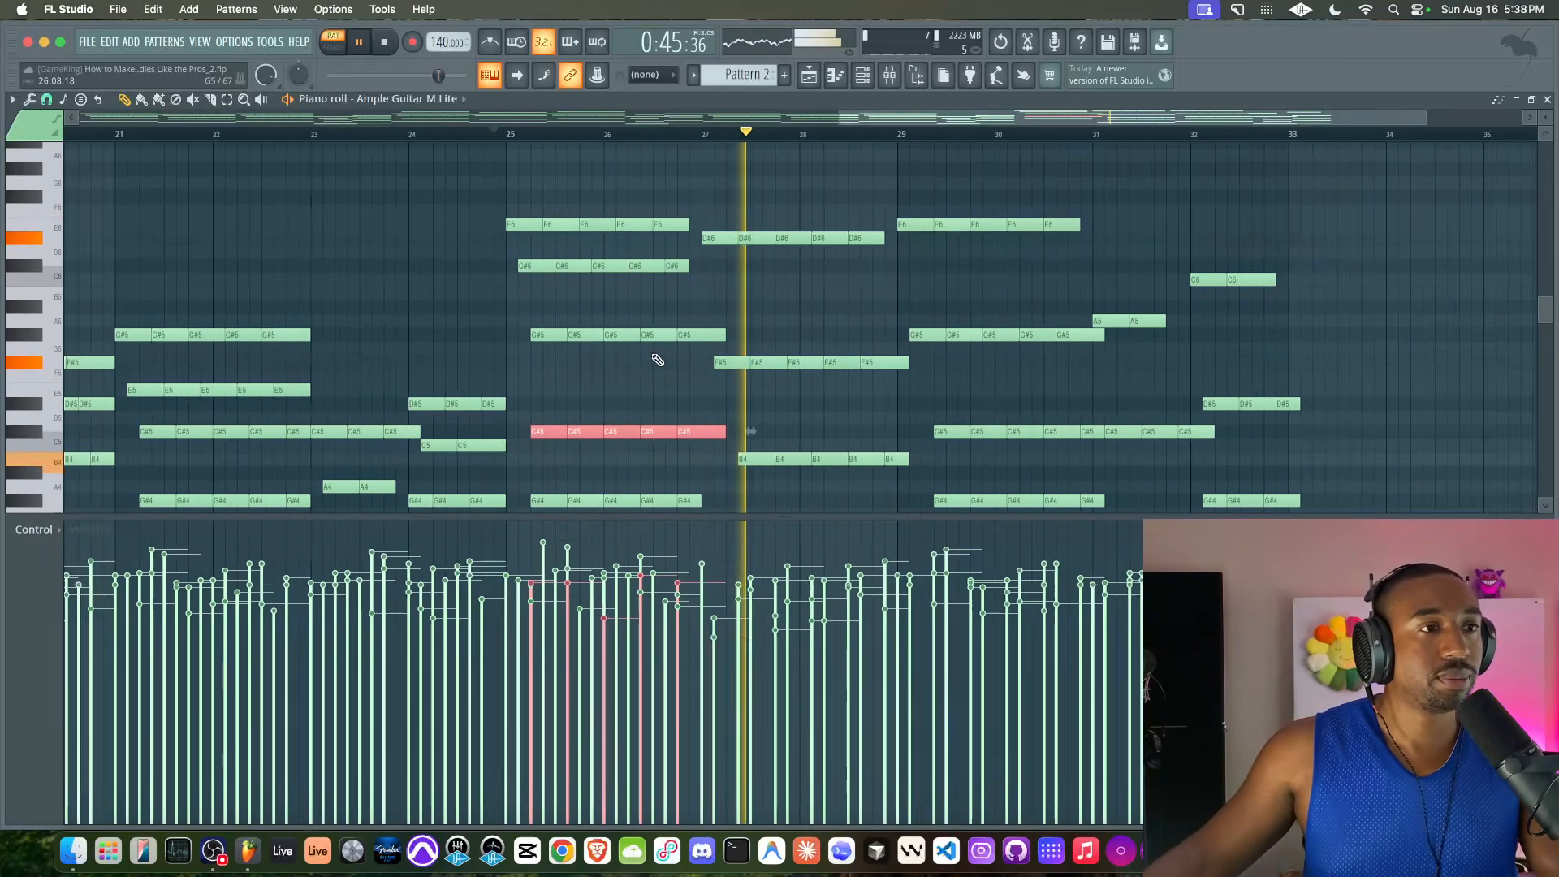
scroll(649, 360, "down", 2)
key("space")
Delete all the notes in bars 25–32
scroll(650, 360, "down", 1)
scroll(896, 299, "down", 5)
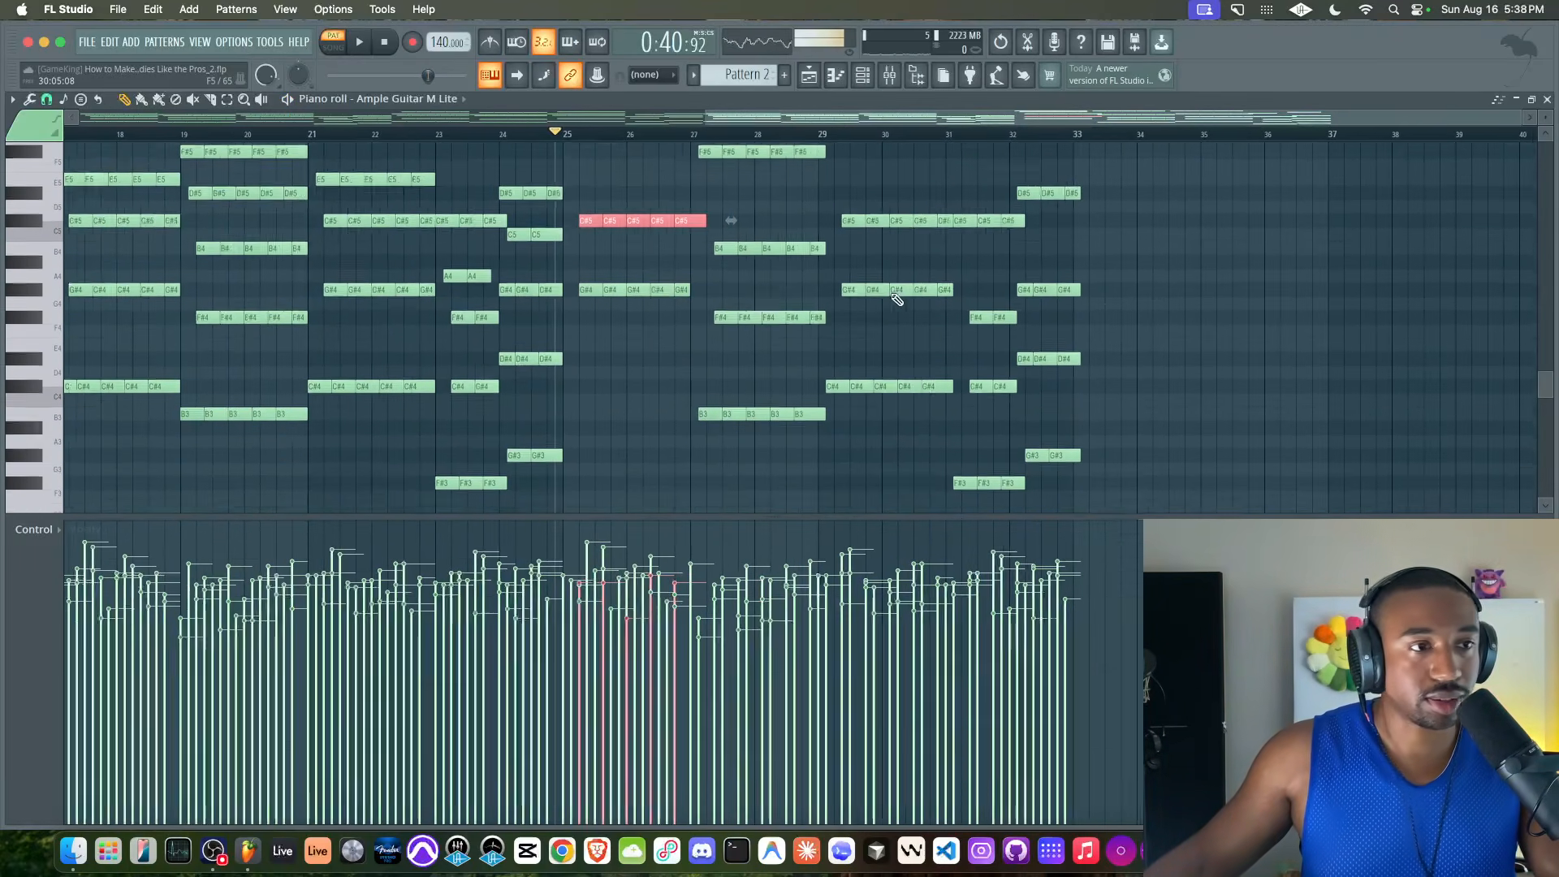
left_click_drag(1140, 419, 584, 163)
key("Delete")
Copy the upper-voice notes of bars 1–8, leaving out the bass, to bars 25–32
scroll(592, 289, "down", 5)
scroll(593, 288, "left", 10)
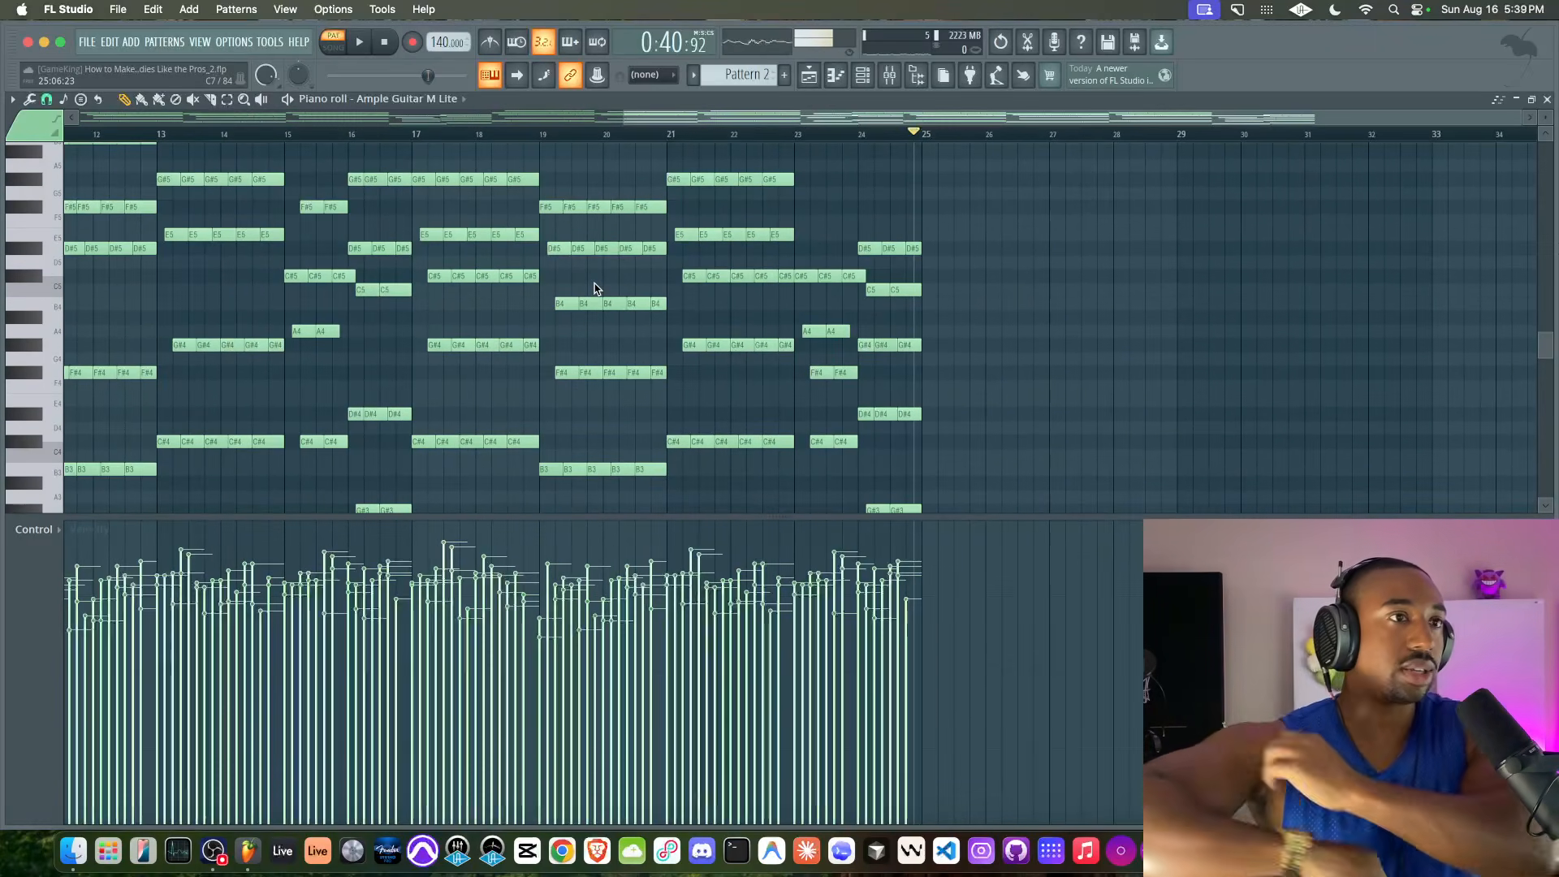
scroll(715, 230, "left", 10)
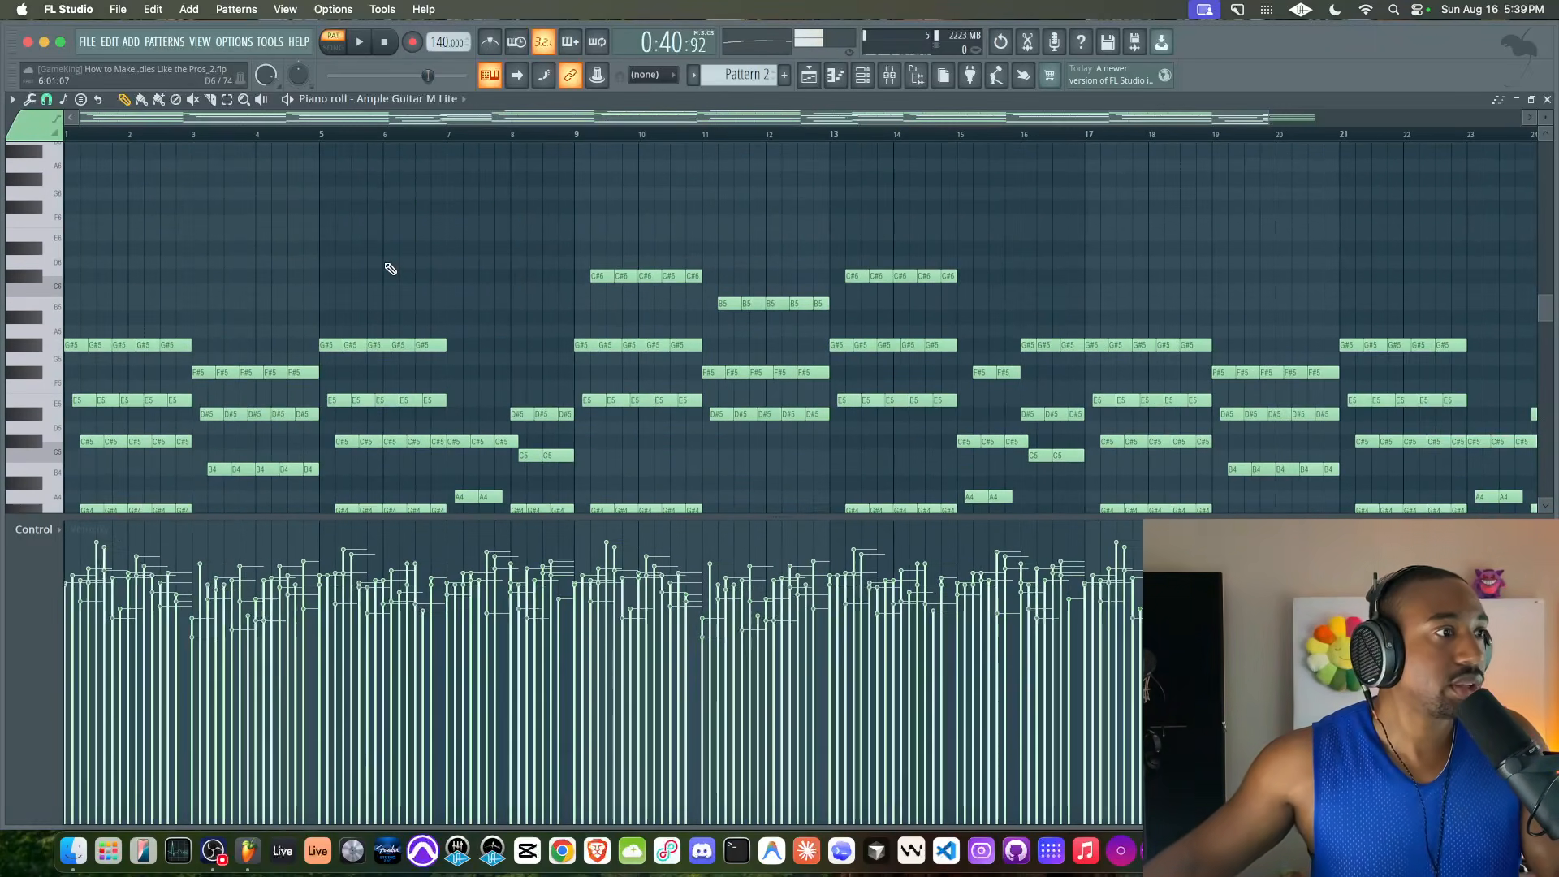
scroll(477, 251, "up", 3)
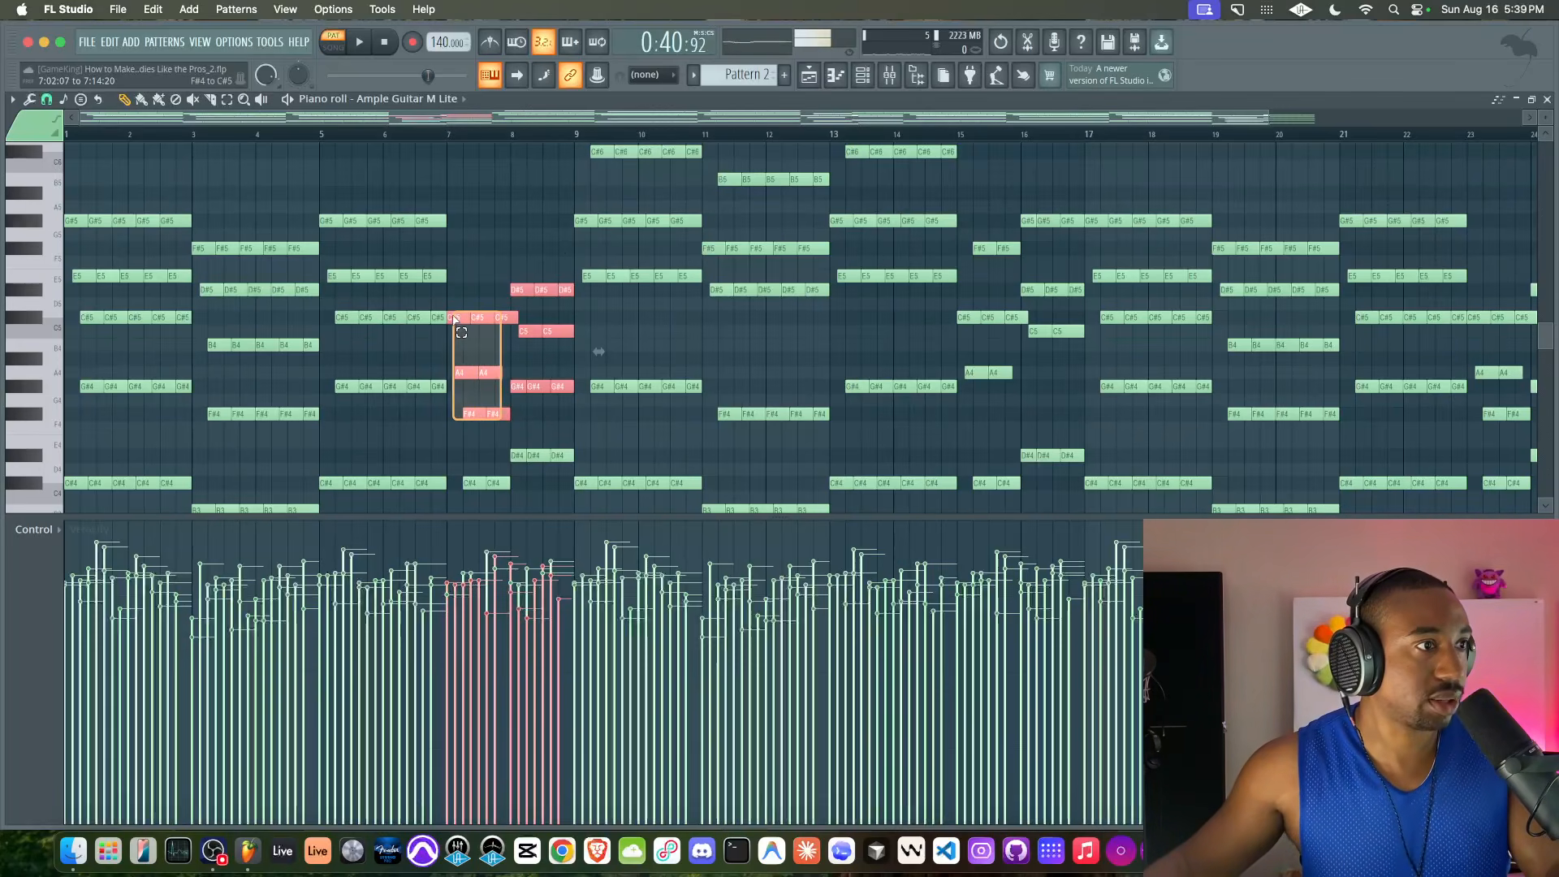
left_click_drag(441, 323, 297, 169)
left_click_drag(323, 358, 188, 189)
left_click_drag(170, 345, 65, 152)
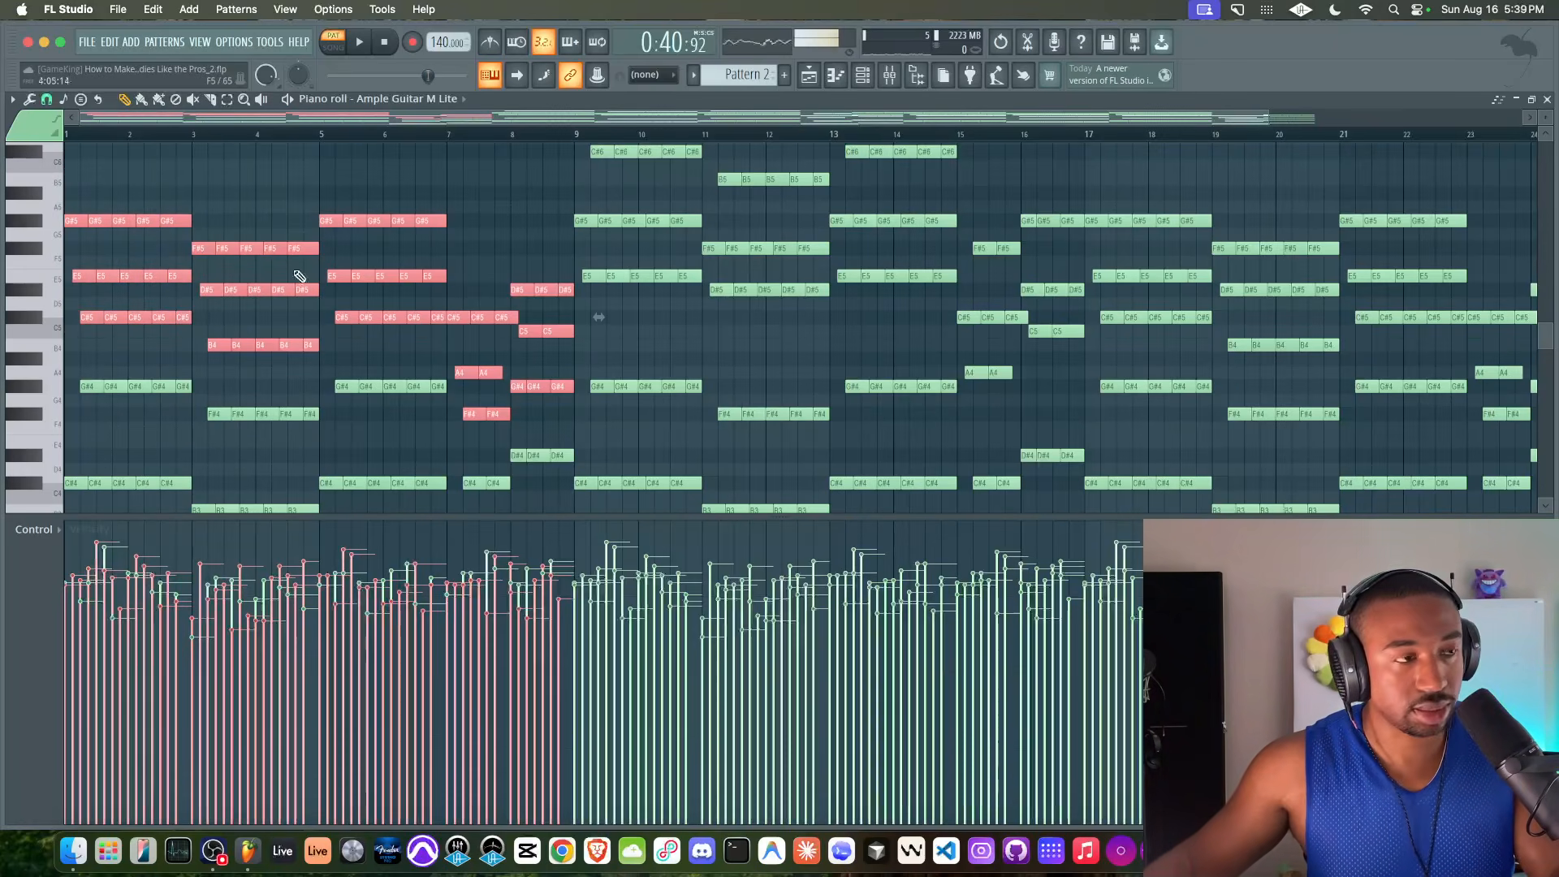
scroll(138, 214, "down", 5)
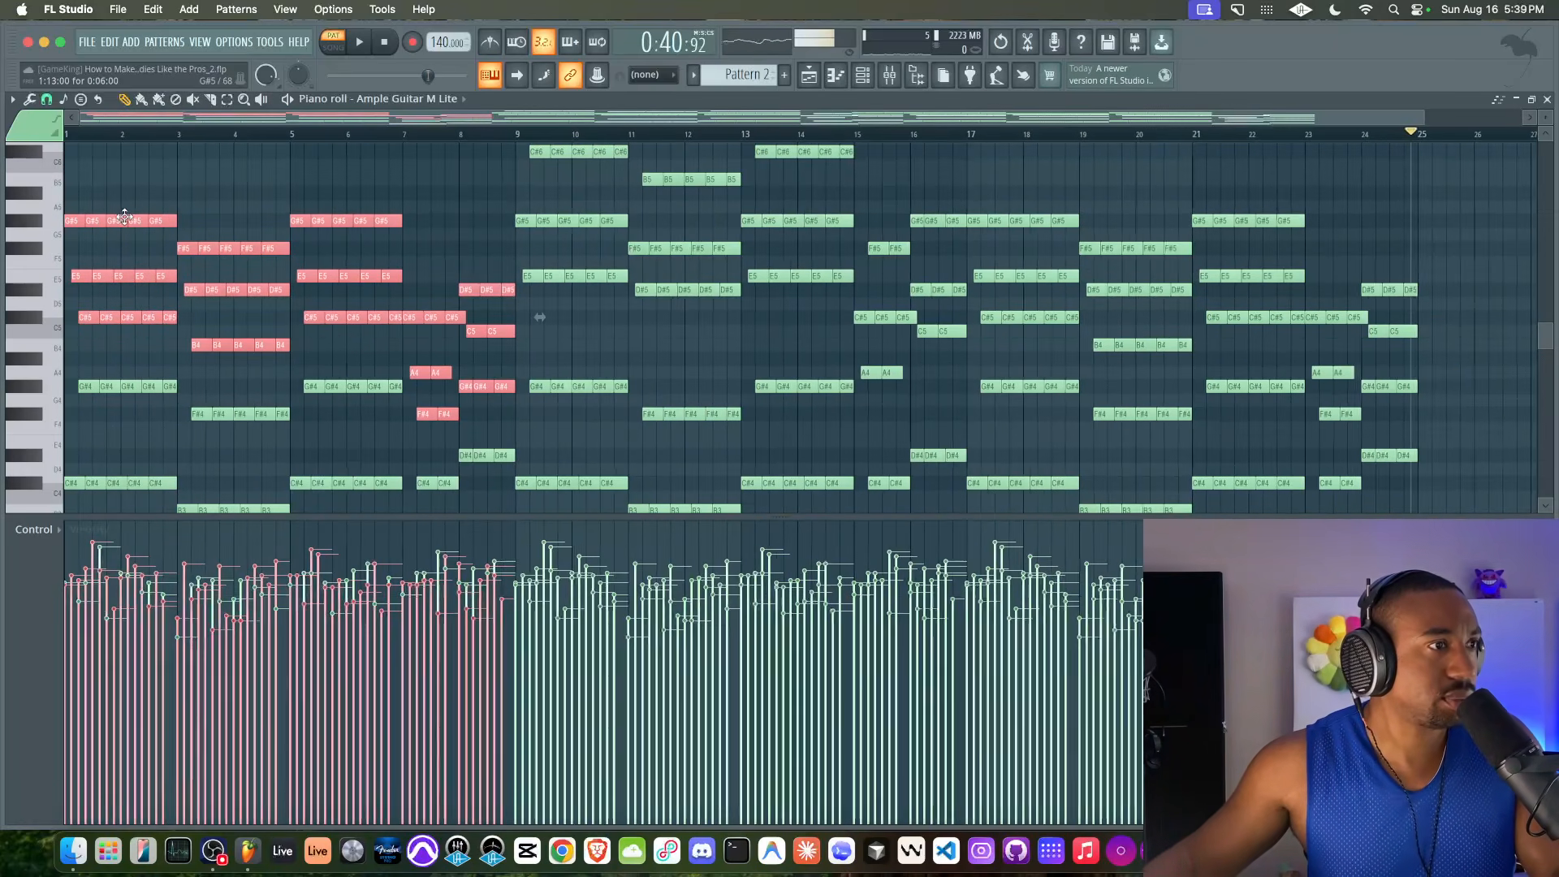
left_click_drag(76, 219, 1197, 218)
scroll(1196, 218, "up", 4)
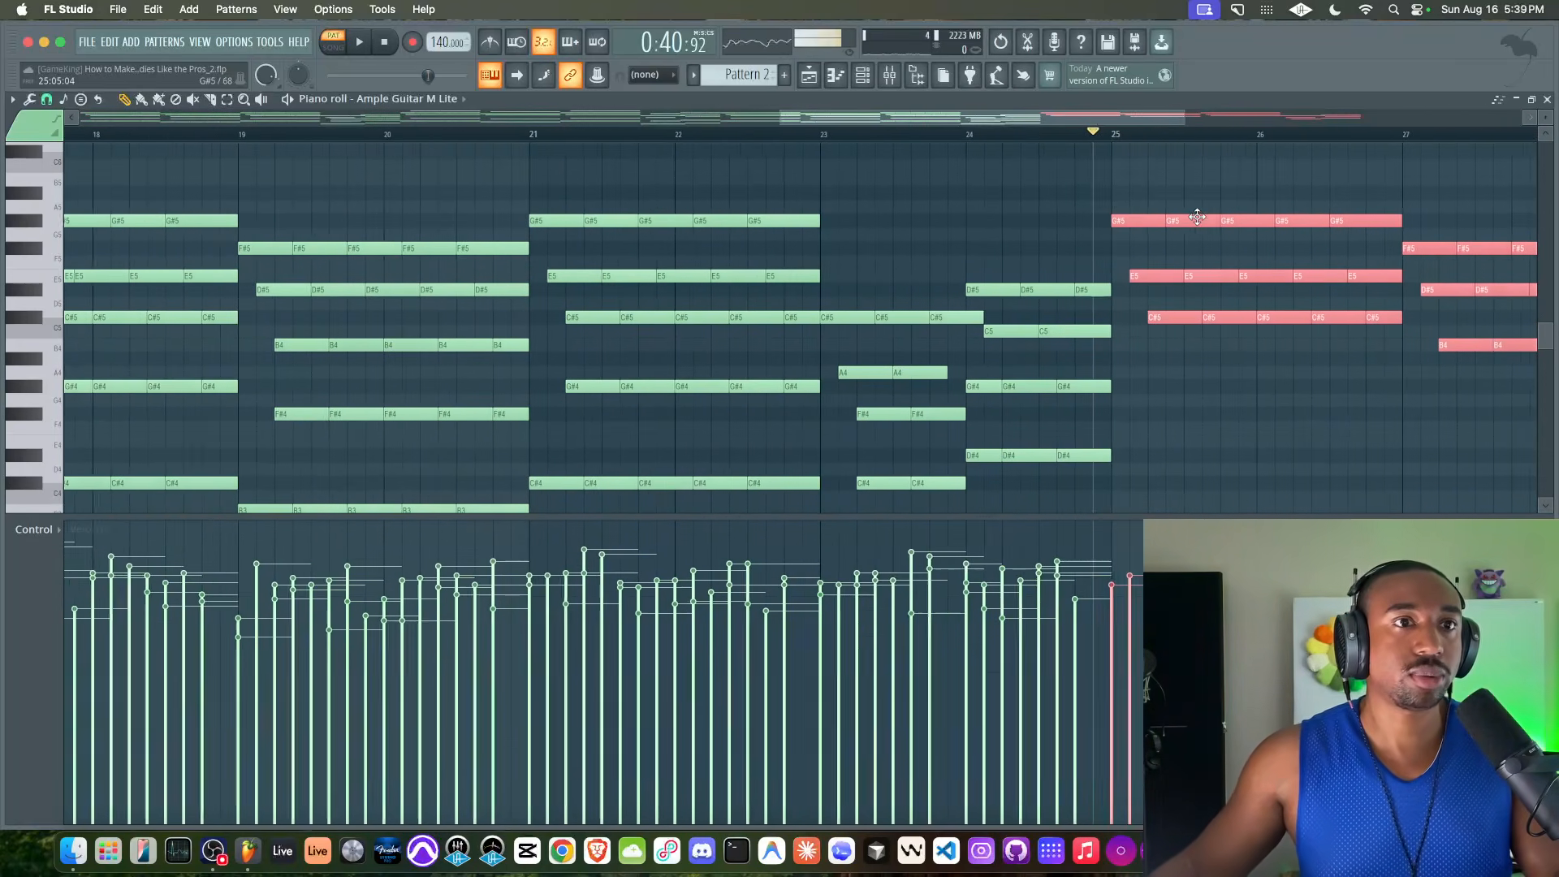
scroll(999, 236, "right", 6)
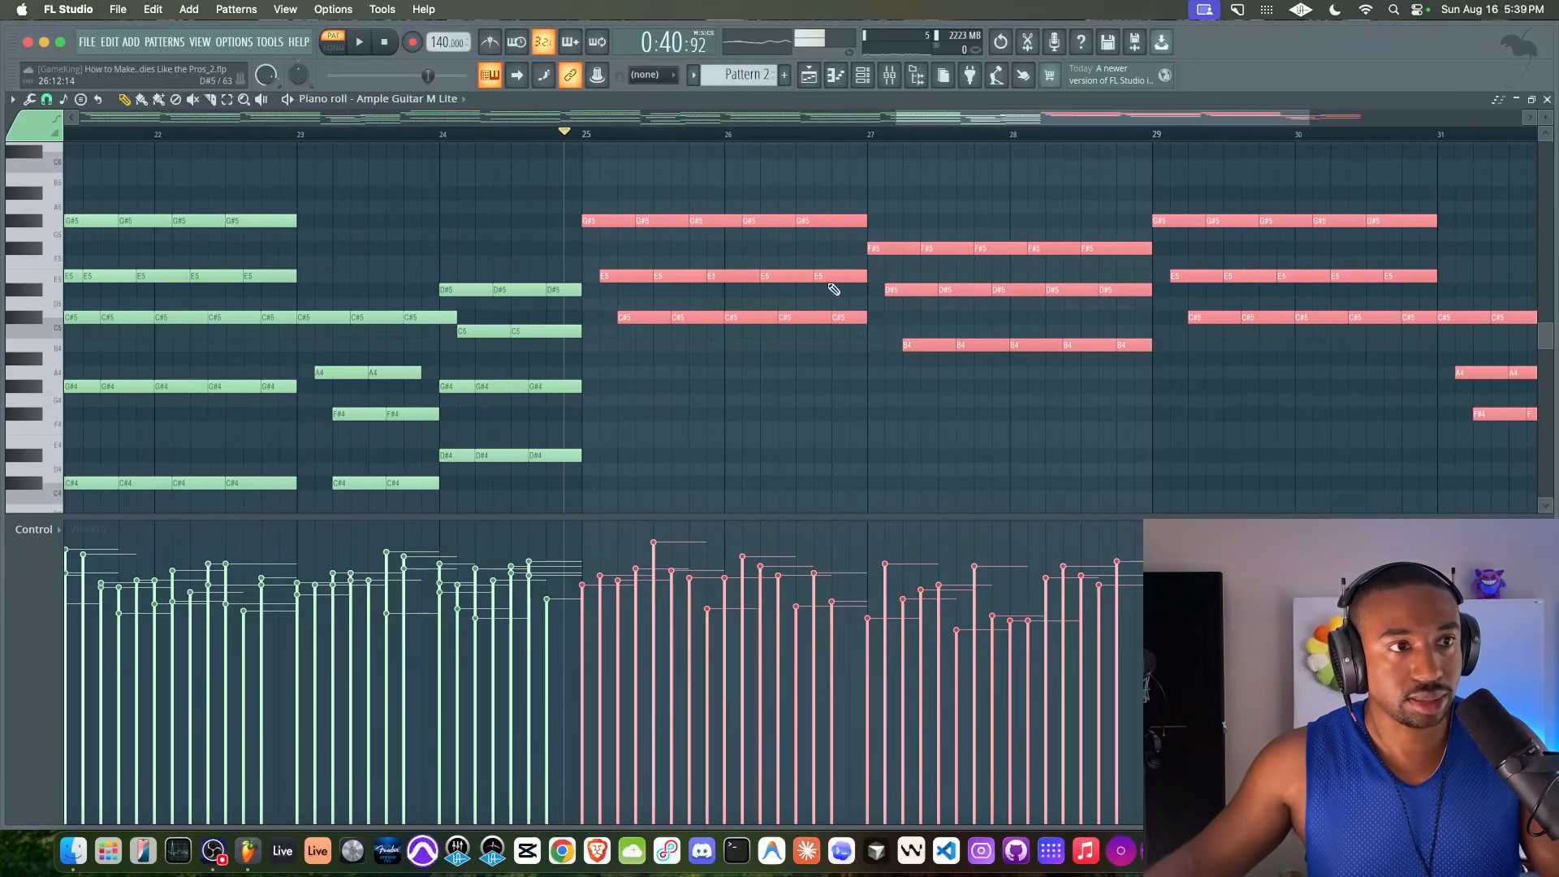
scroll(763, 254, "right", 2)
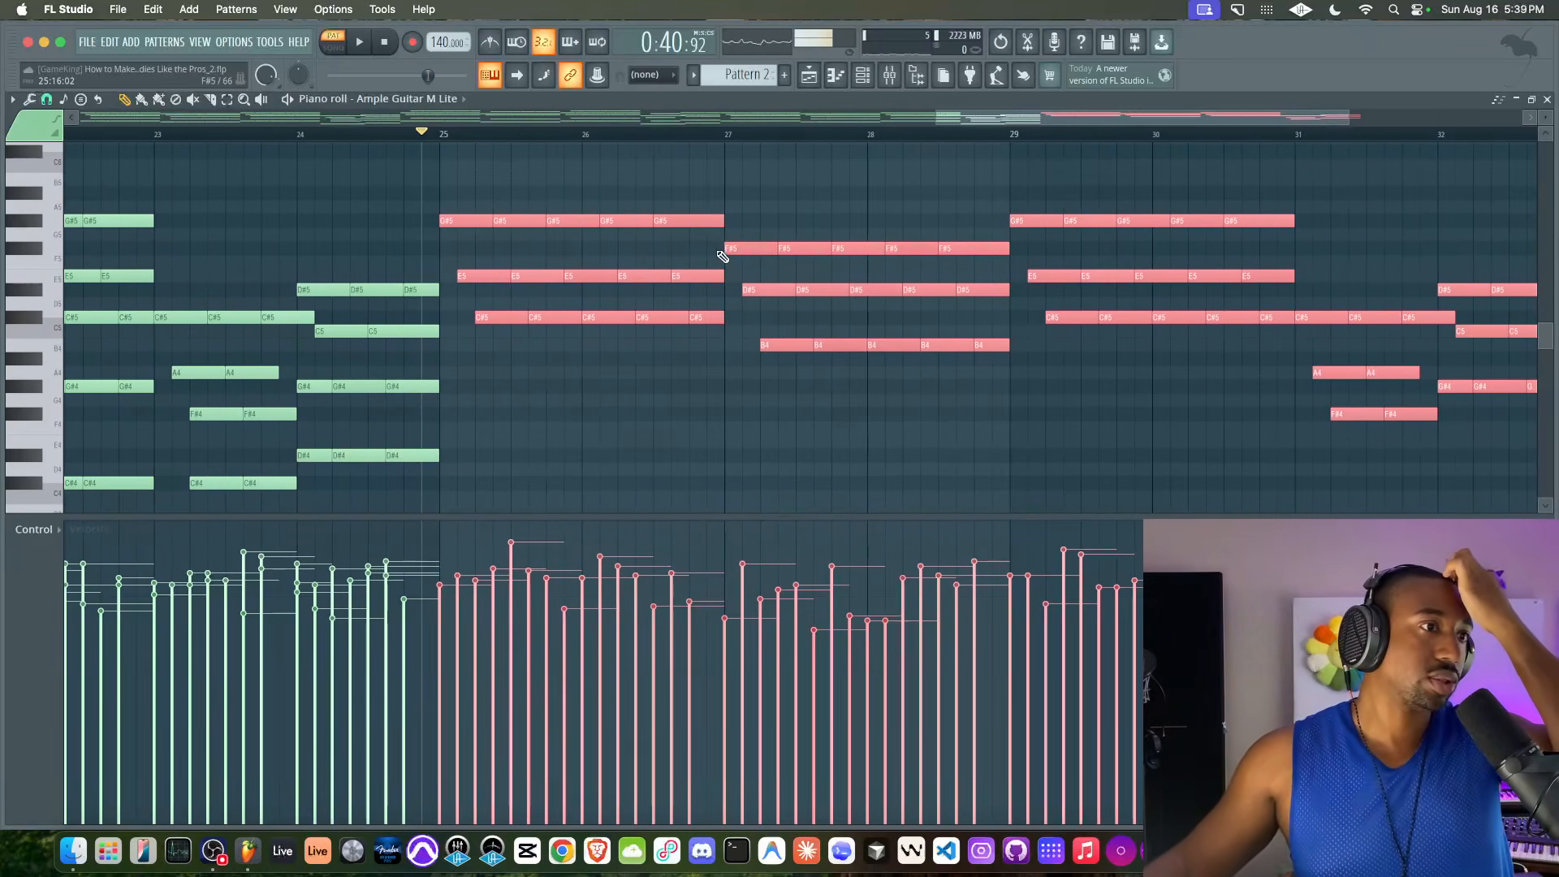
Try quantizing the copied notes in bars 25–32 with the snap set to Bar, and undo it
left_click(47, 99)
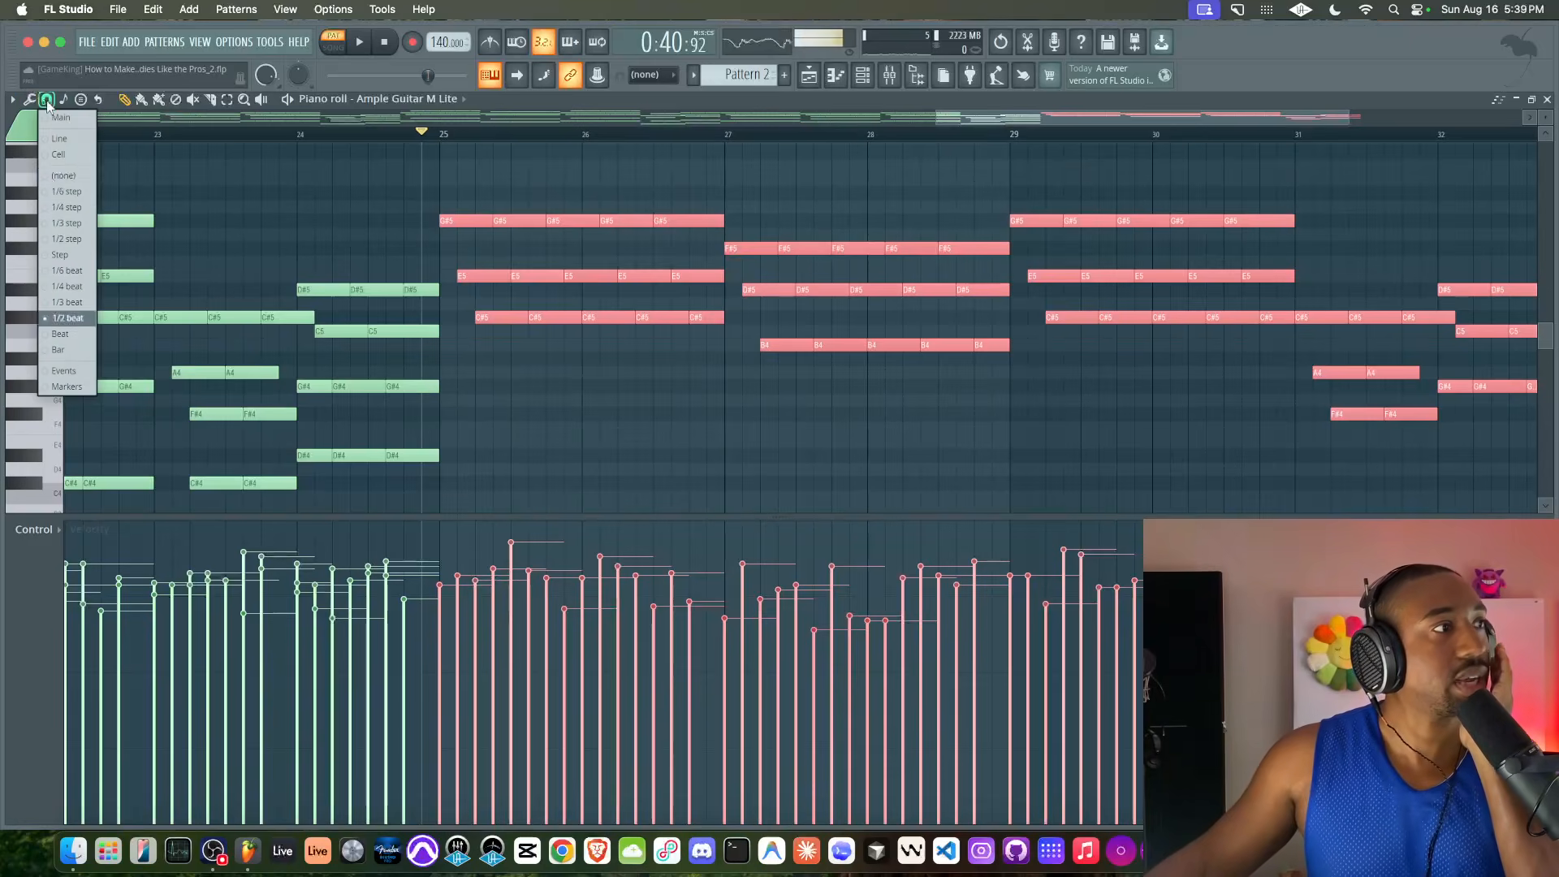
left_click(70, 255)
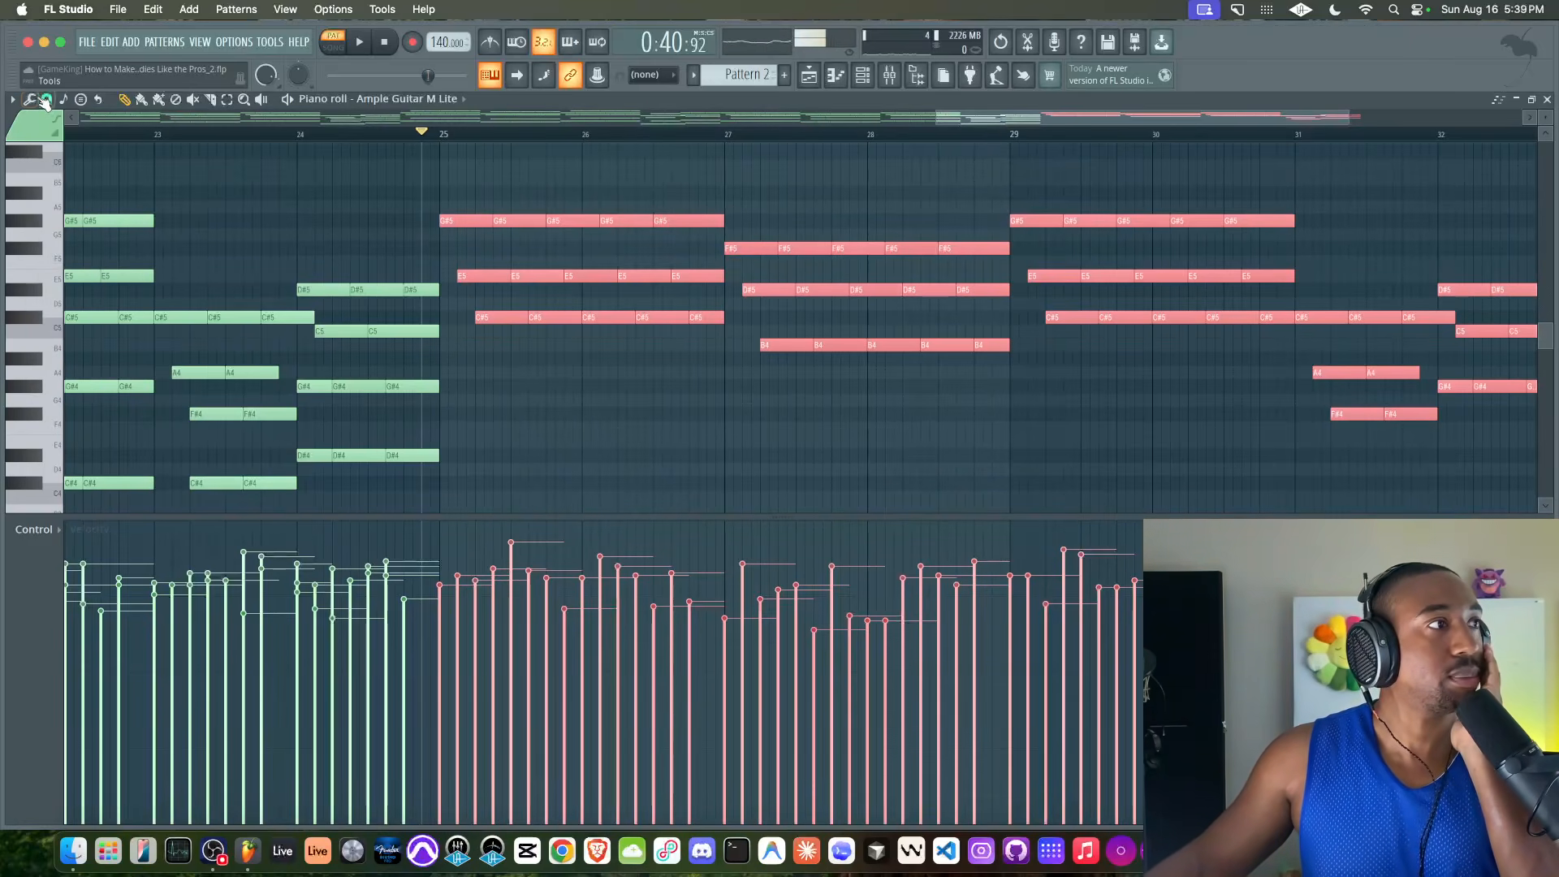
left_click(46, 99)
left_click(64, 339)
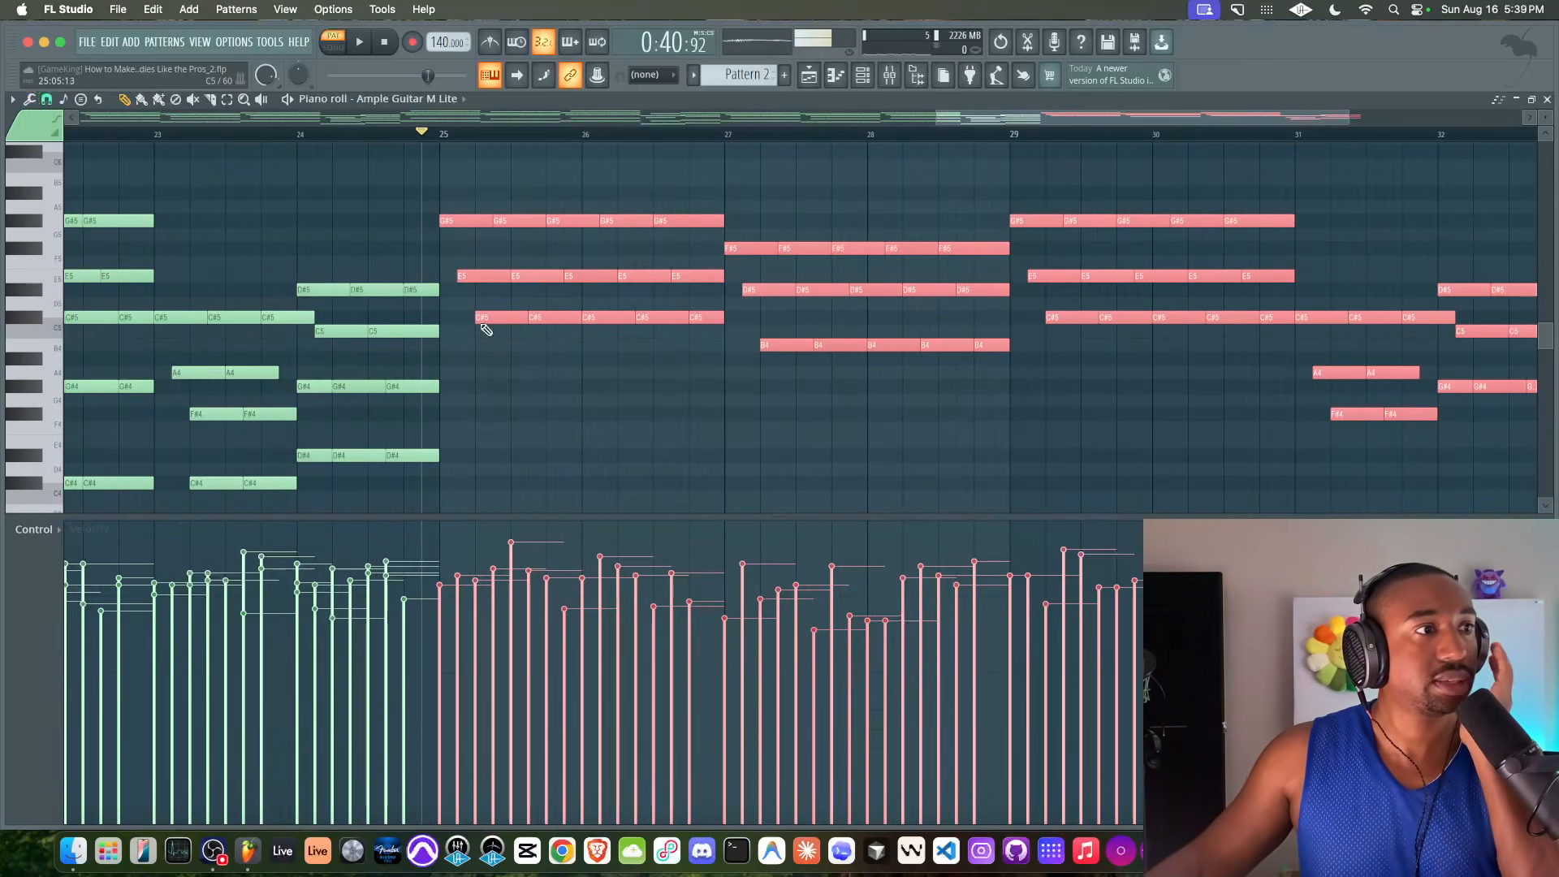
left_click(47, 99)
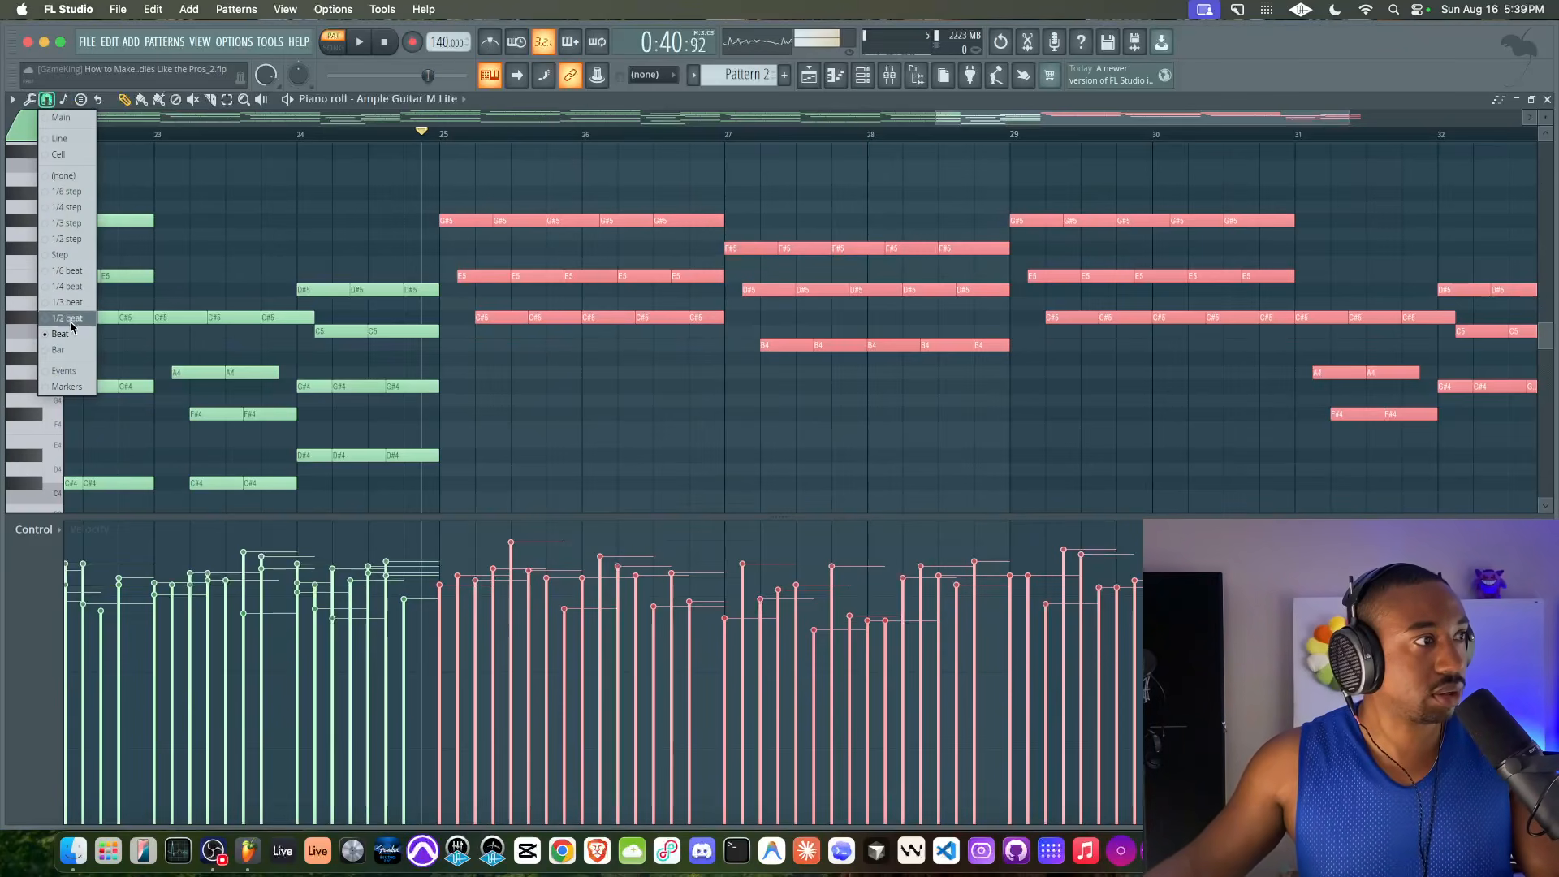
left_click(73, 349)
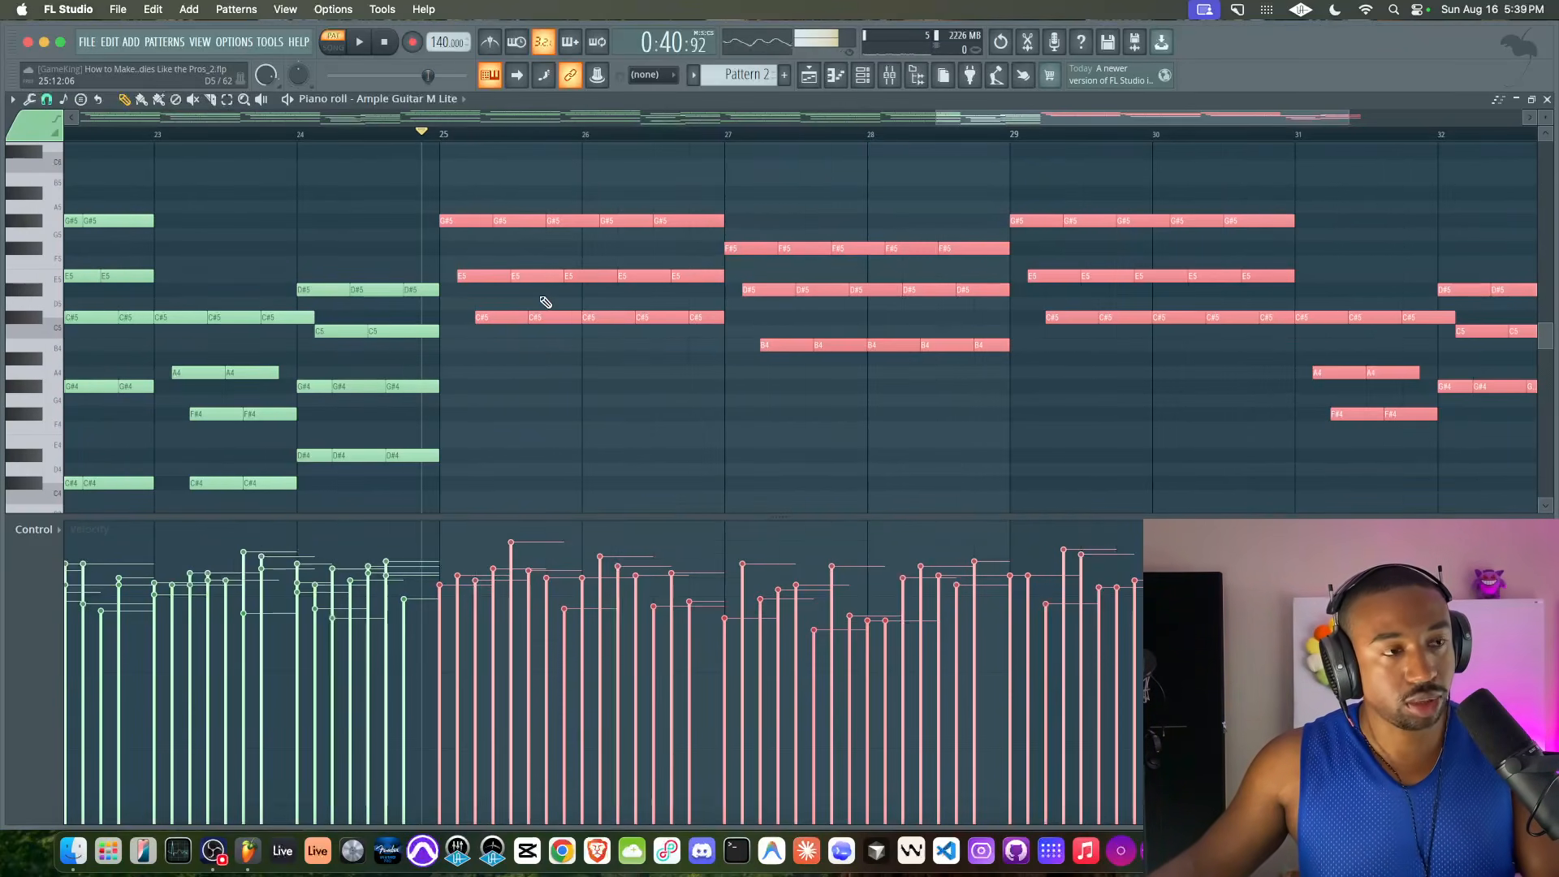
key("ctrl+q")
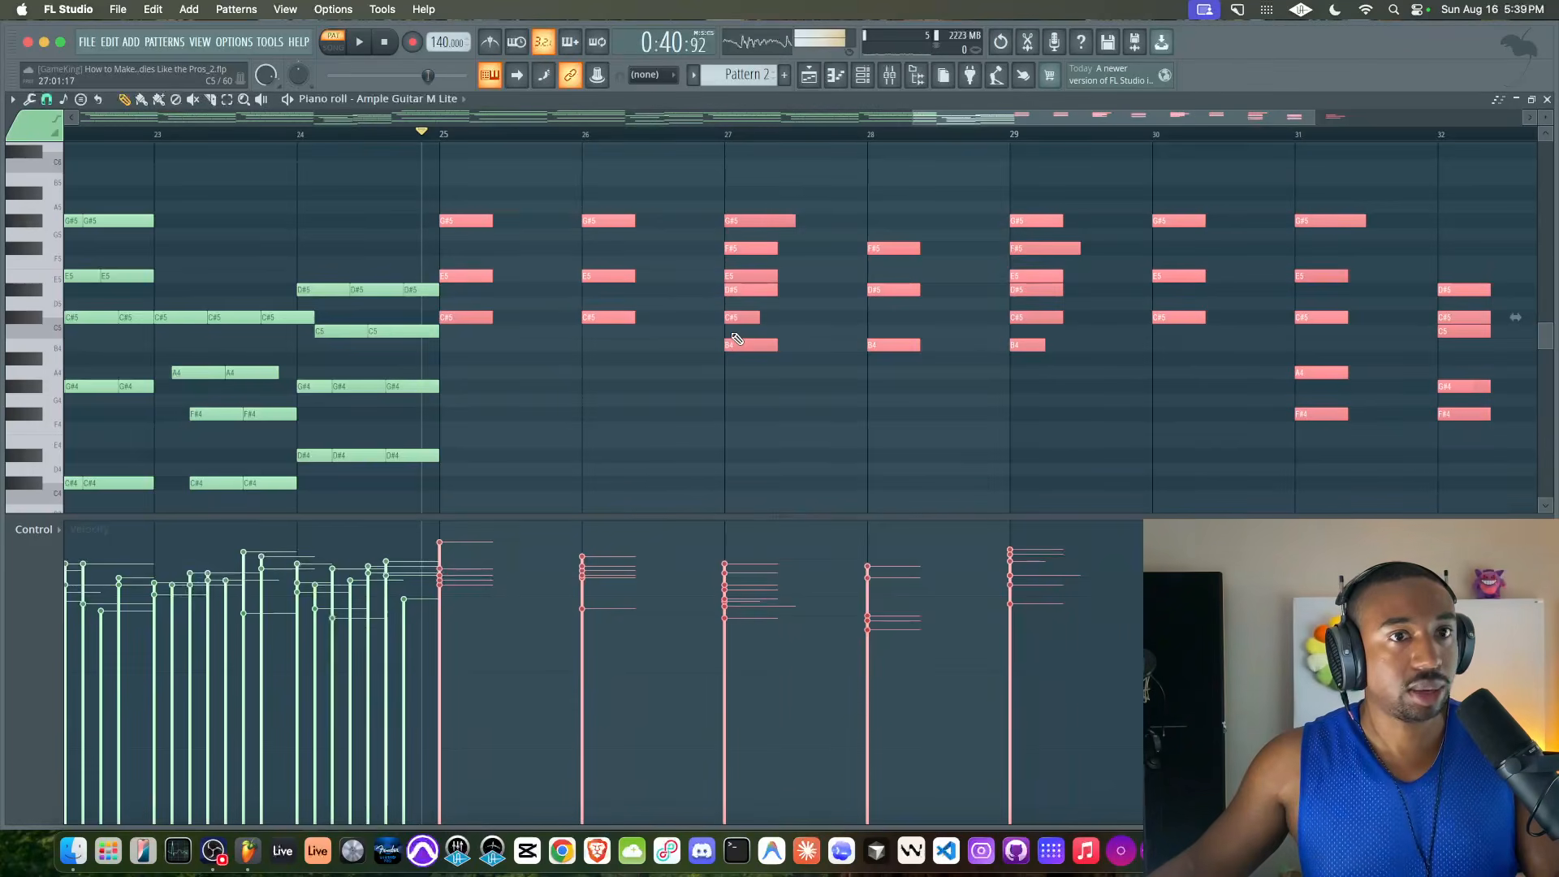
scroll(737, 339, "right", 10)
scroll(735, 339, "down", 3)
scroll(452, 260, "left", 12)
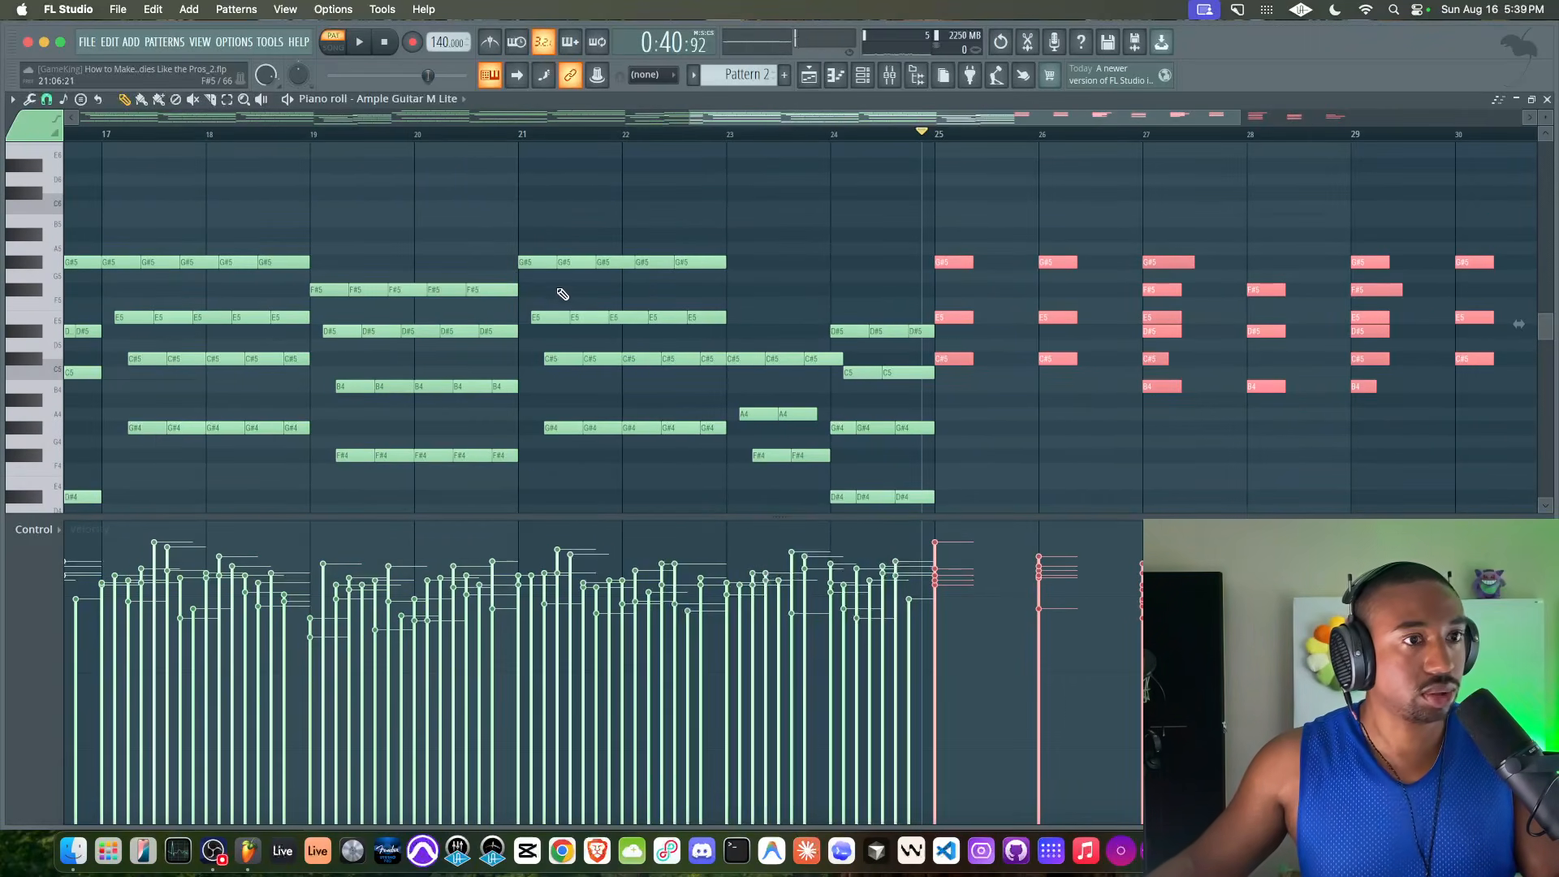
key("super+z")
Try quantizing only the E5 notes in bars 25–26 to the bar grid, and undo it
scroll(1124, 372, "right", 4)
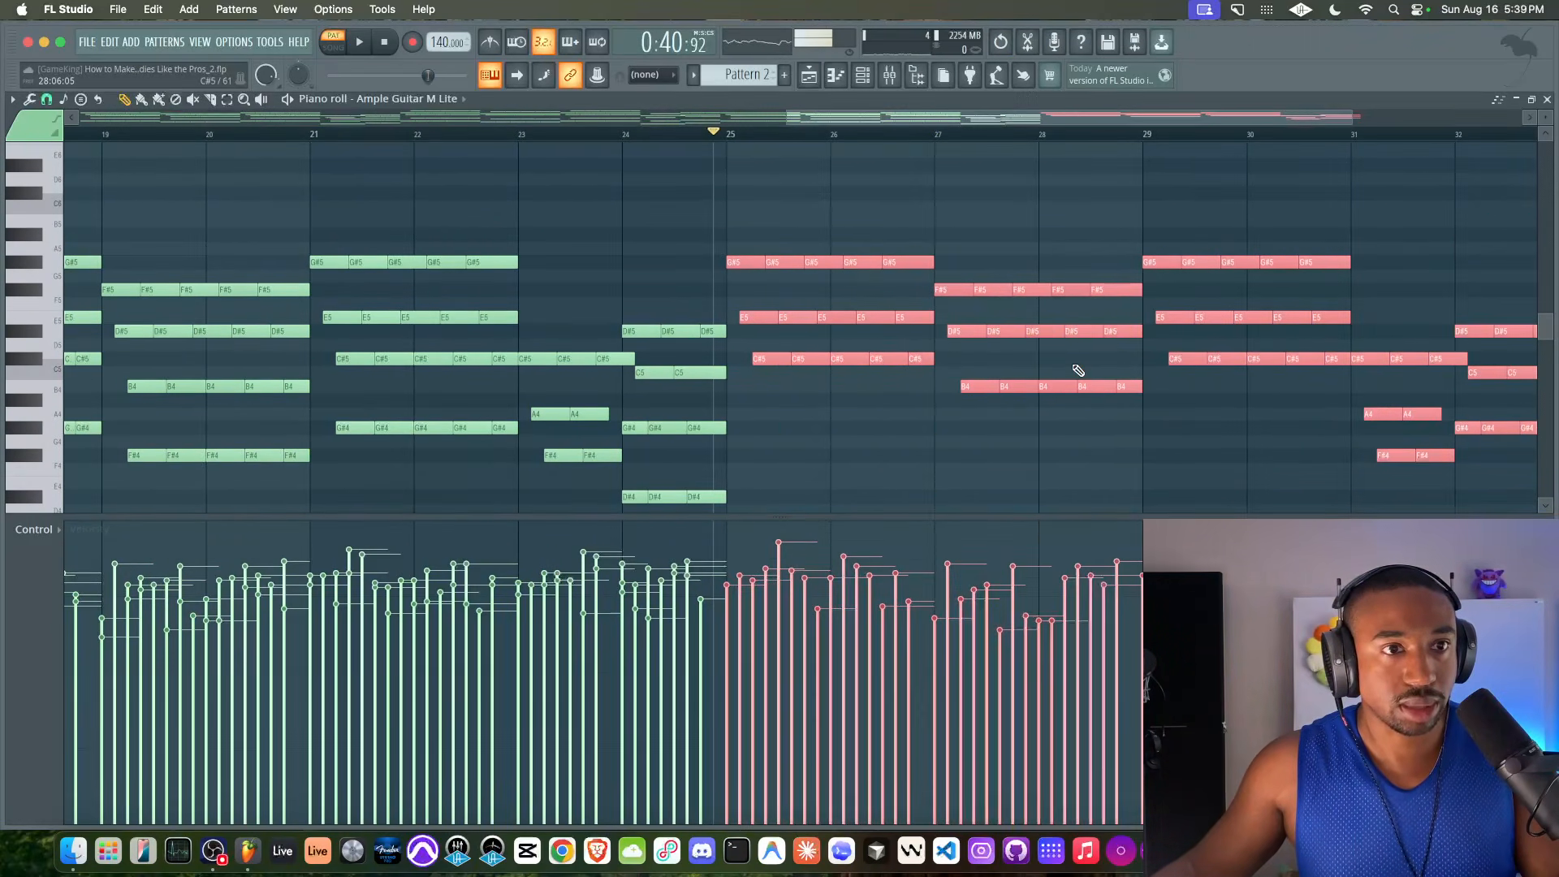
scroll(1075, 372, "down", 2)
scroll(927, 333, "up", 2)
left_click(752, 306)
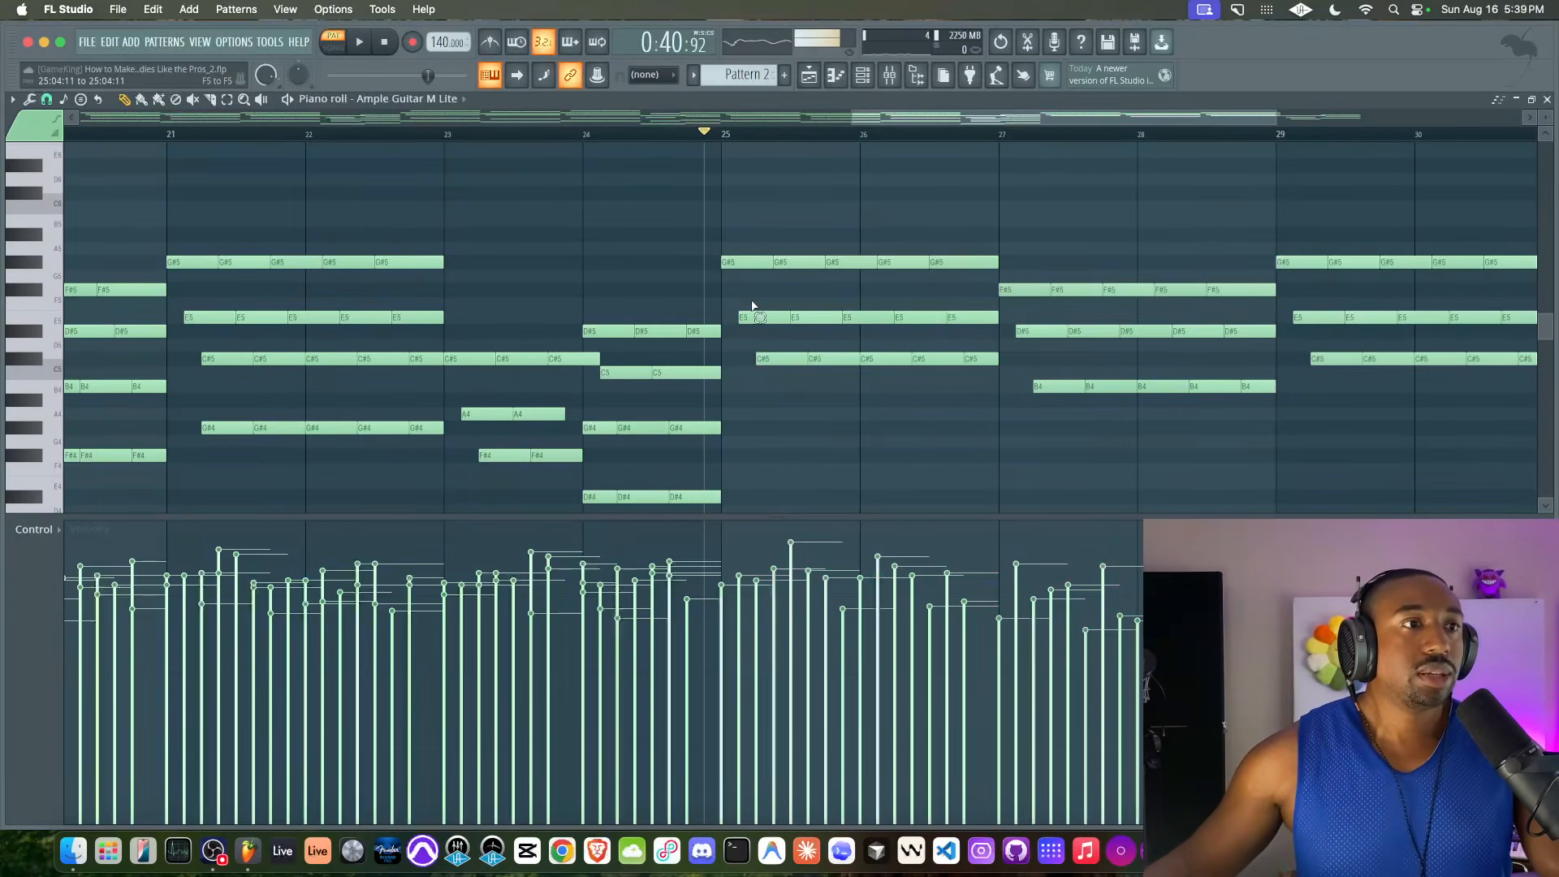
left_click_drag(958, 317, 958, 317)
key("shift+q")
right_click(869, 314)
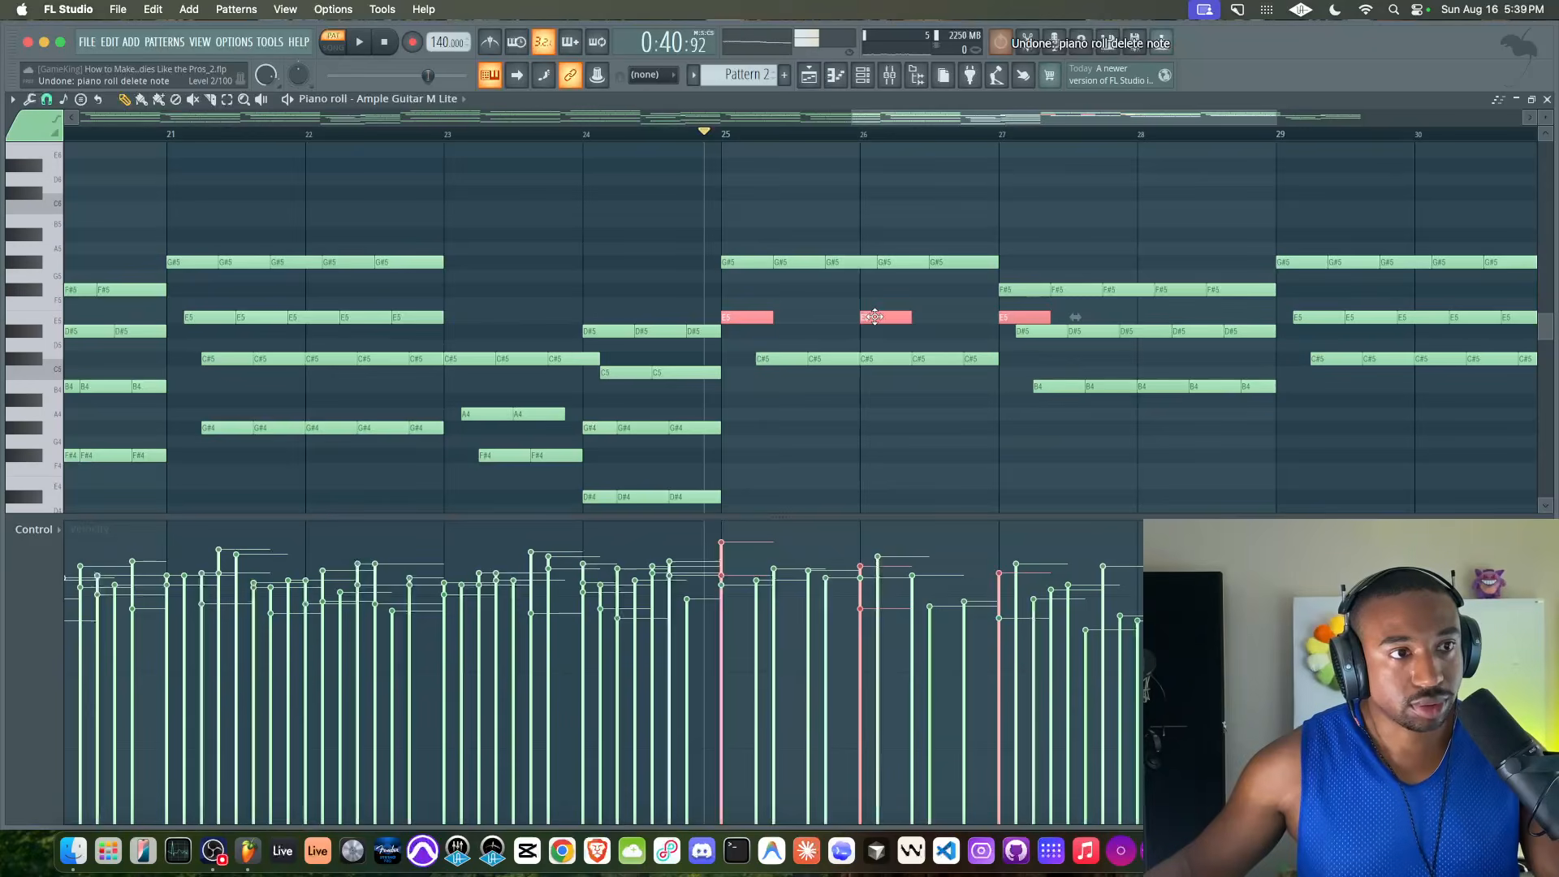
key("super+z")
Set the piano roll snap to 1/3 beat
left_click(46, 98)
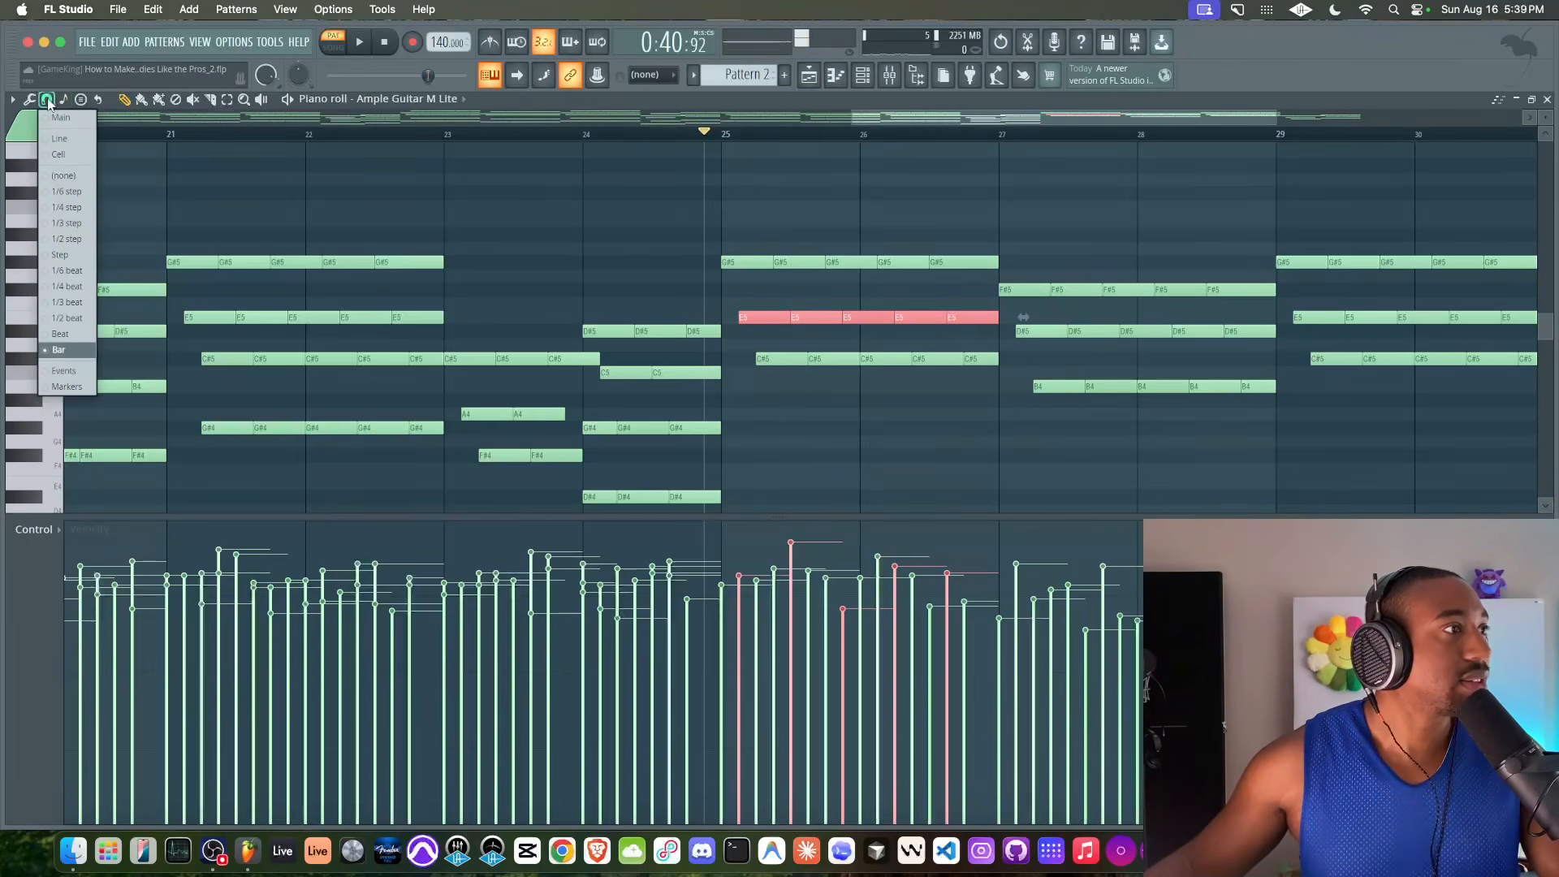
left_click(77, 303)
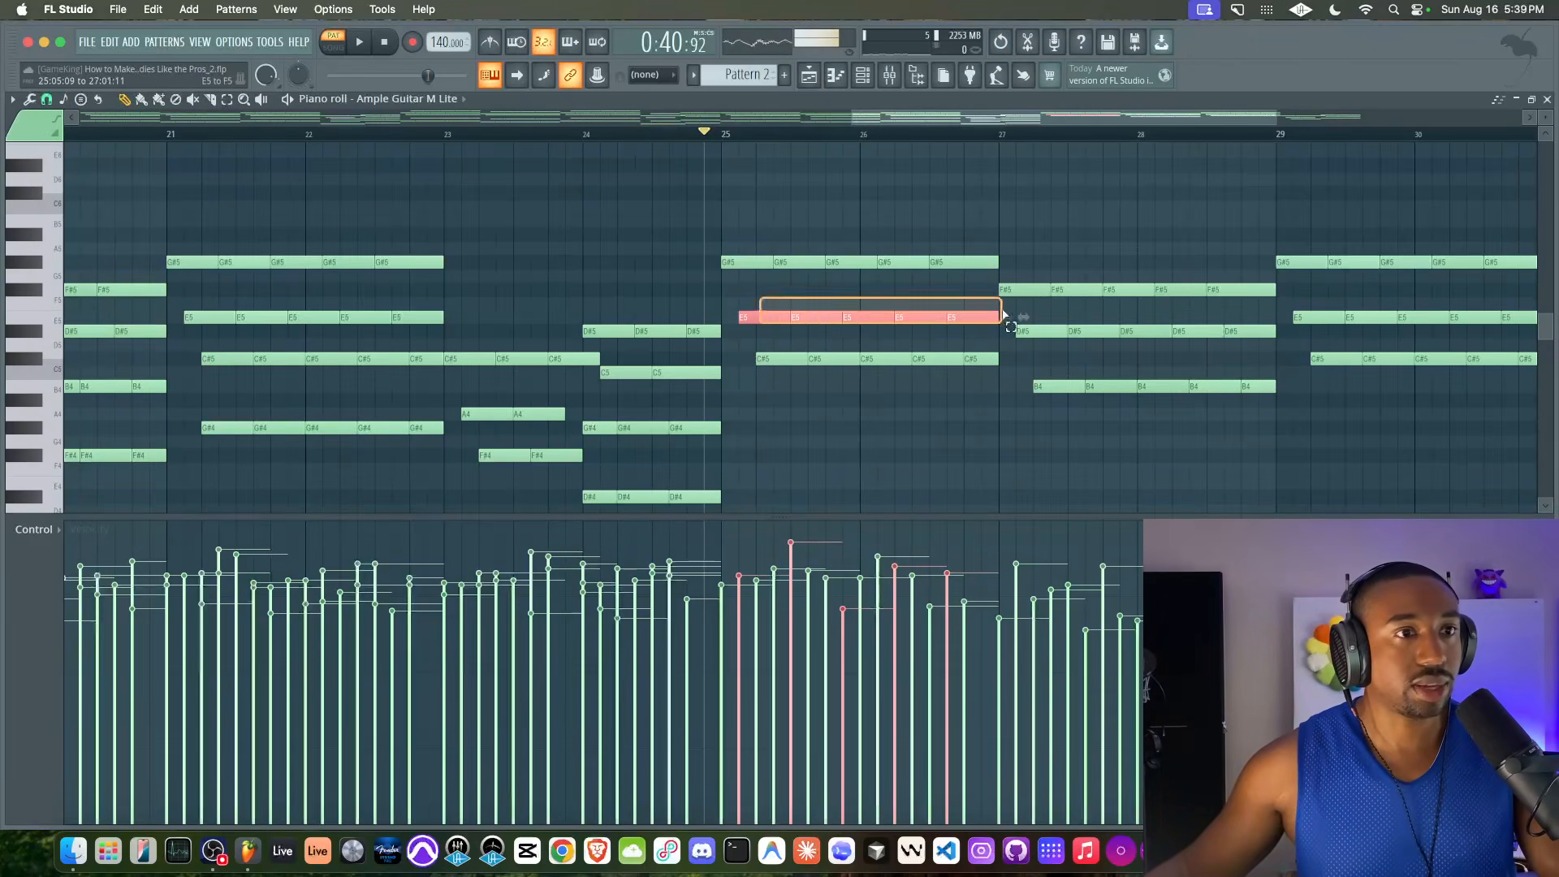
Raise the E5, D#5, A4 and C5 notes in bars 25–32 by an octave and play the result
left_click_drag(1007, 322, 1247, 337)
scroll(1248, 331, "right", 4)
scroll(1136, 317, "down", 1)
key("space")
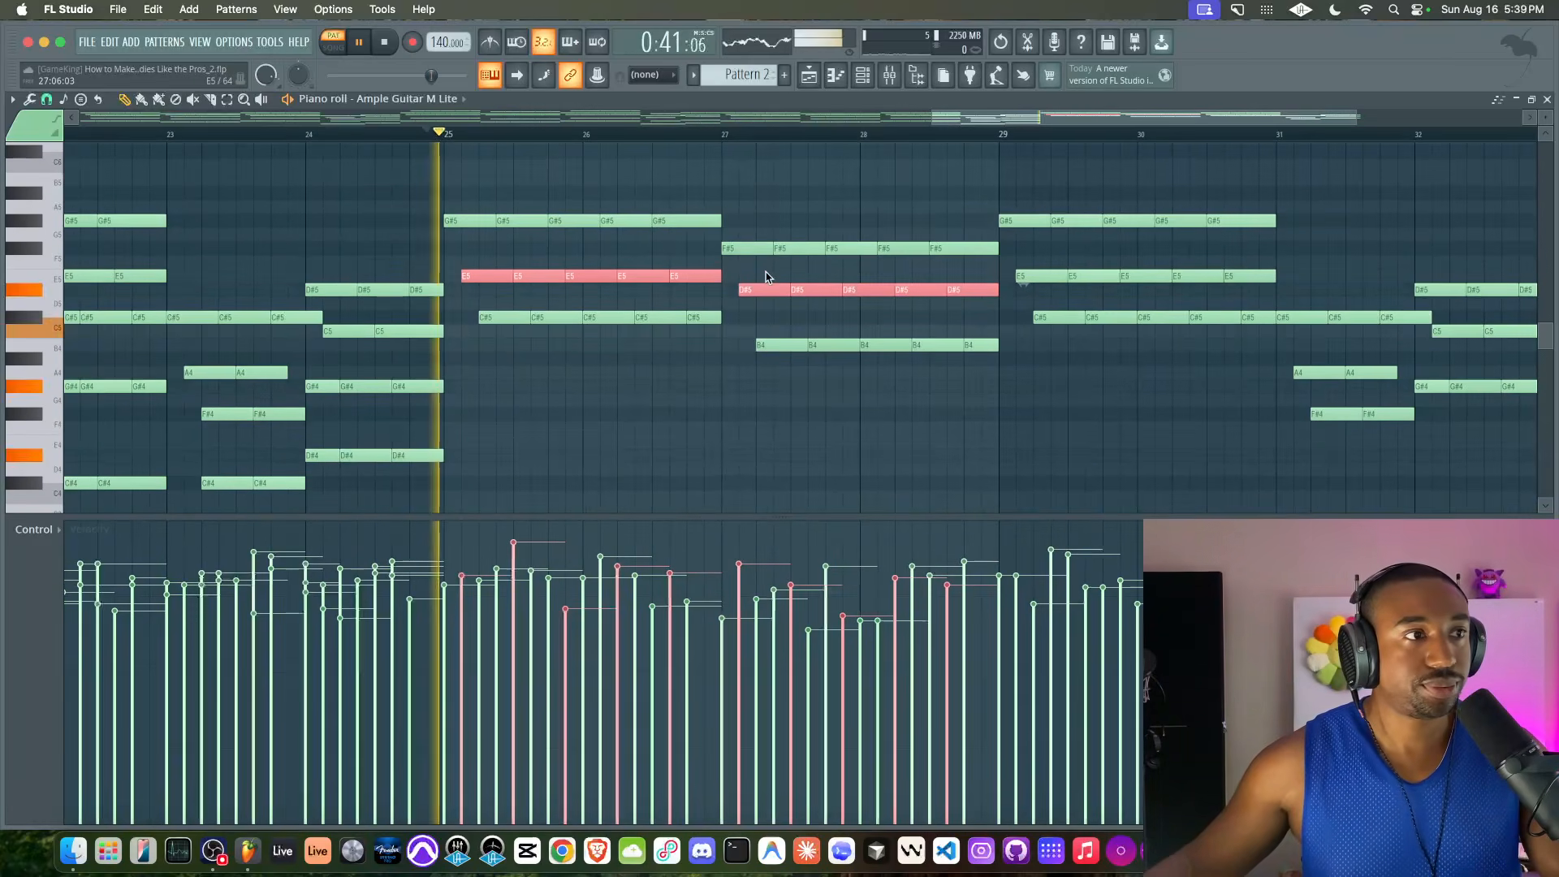
left_click(551, 248)
right_click(550, 247)
mouse_move(464, 274)
left_mouse_down()
mouse_move(721, 276)
mouse_move(985, 306)
mouse_move(1271, 273)
left_mouse_up()
scroll(1273, 275, "right", 3)
left_click_drag(1141, 367, 1200, 371)
left_click_drag(1272, 311, 1343, 335)
key("space")
key("super+Up")
key("space")
key("space")
Move the non-raised notes in bars 25–32 one beat later, and shift the whole section half a beat earlier to start at bar 25
left_click_drag(282, 235, 1090, 450)
left_click_drag(1130, 301, 1396, 509)
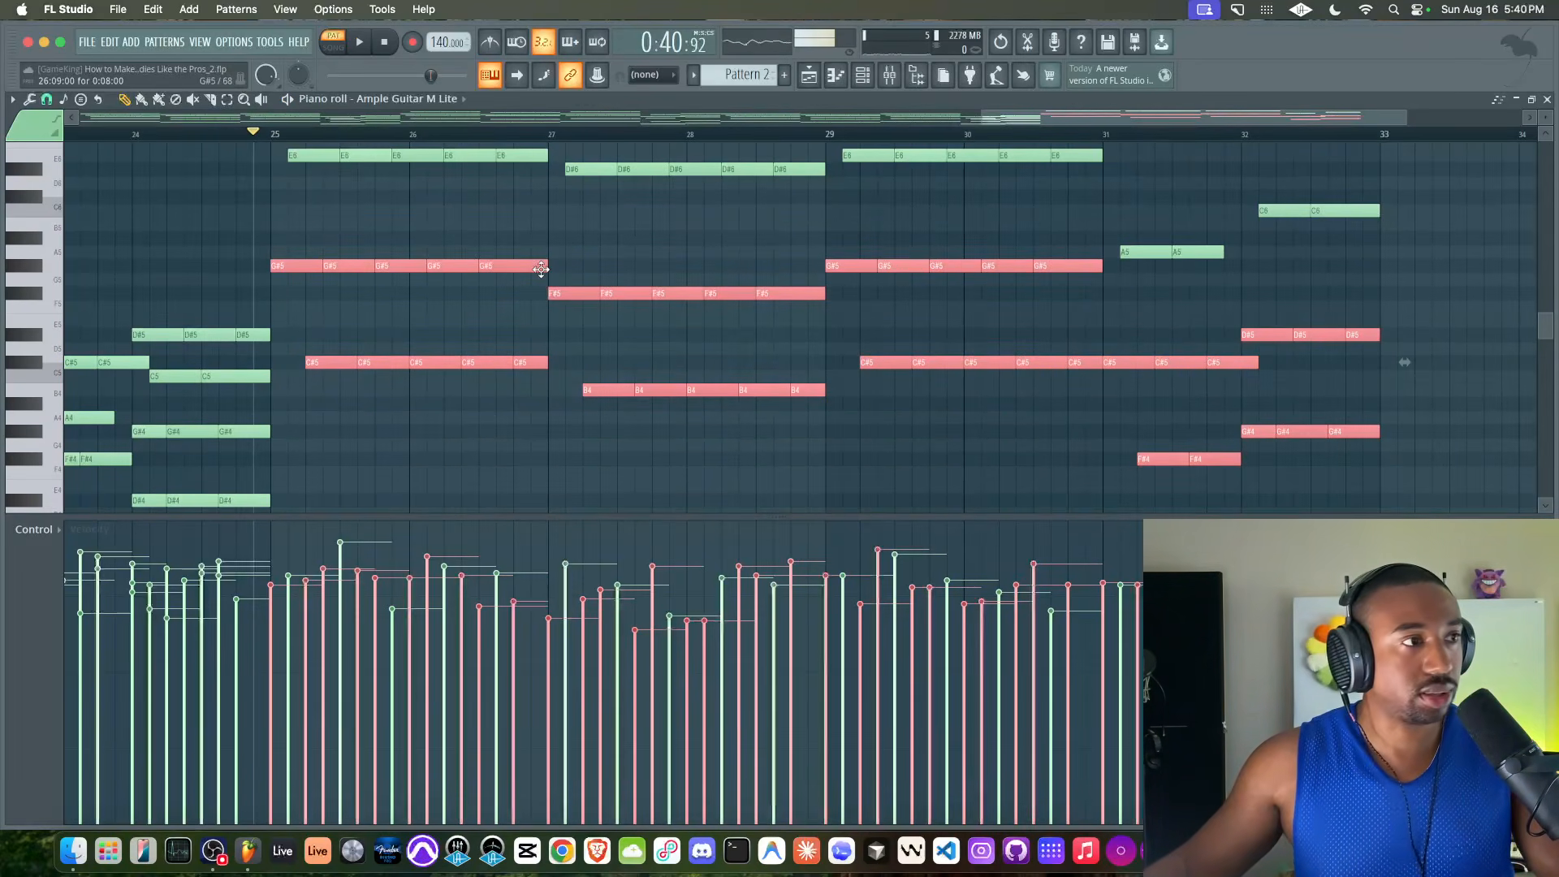
left_click_drag(294, 263, 332, 265)
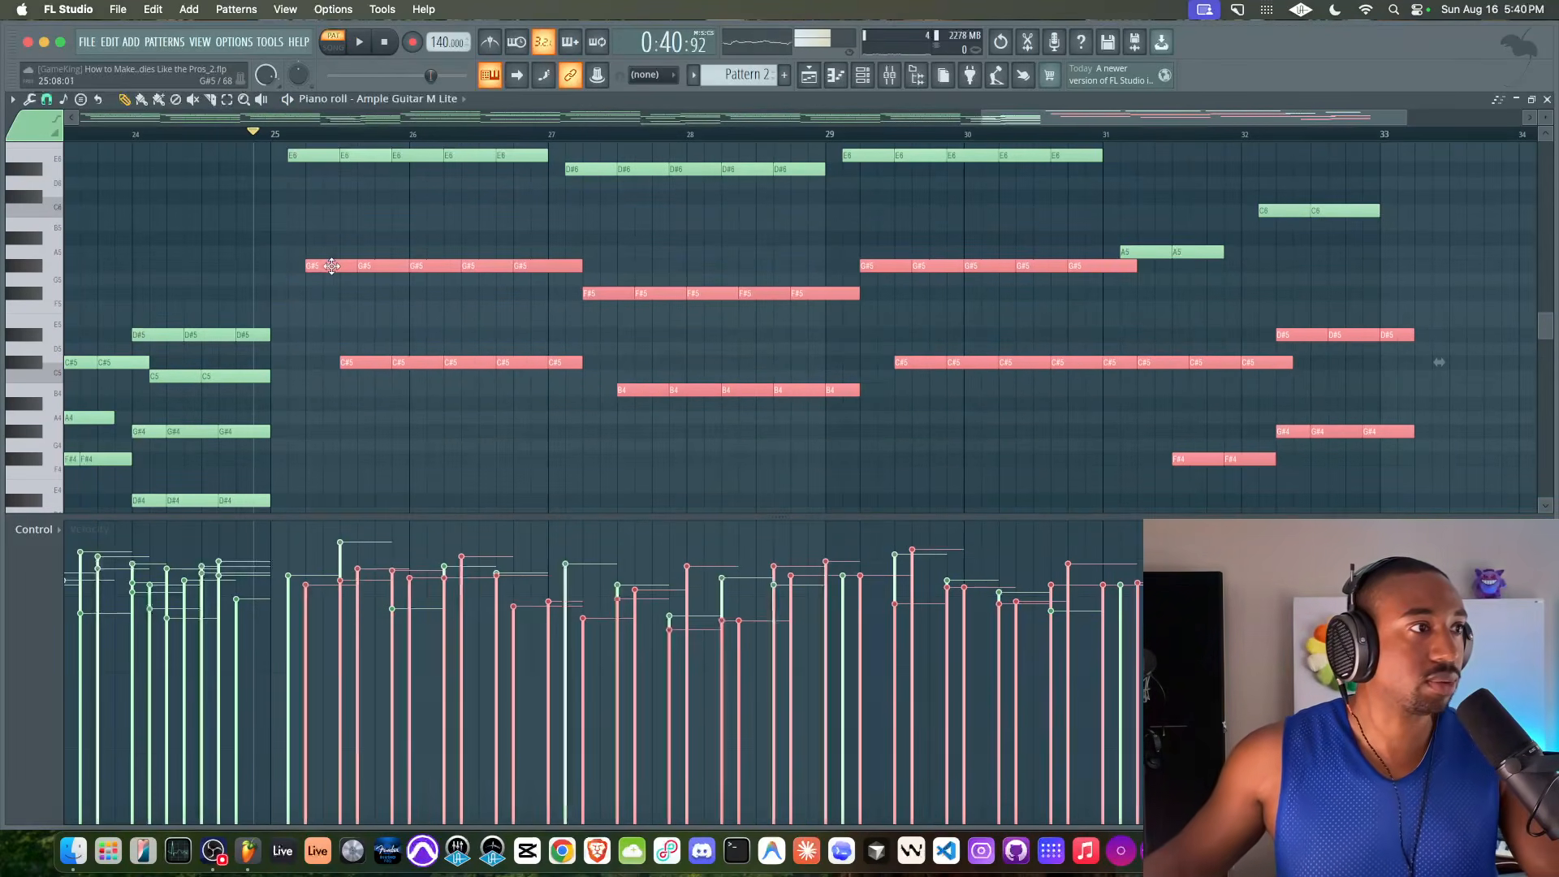
left_click_drag(1398, 497, 289, 192)
left_click_drag(344, 237, 336, 237)
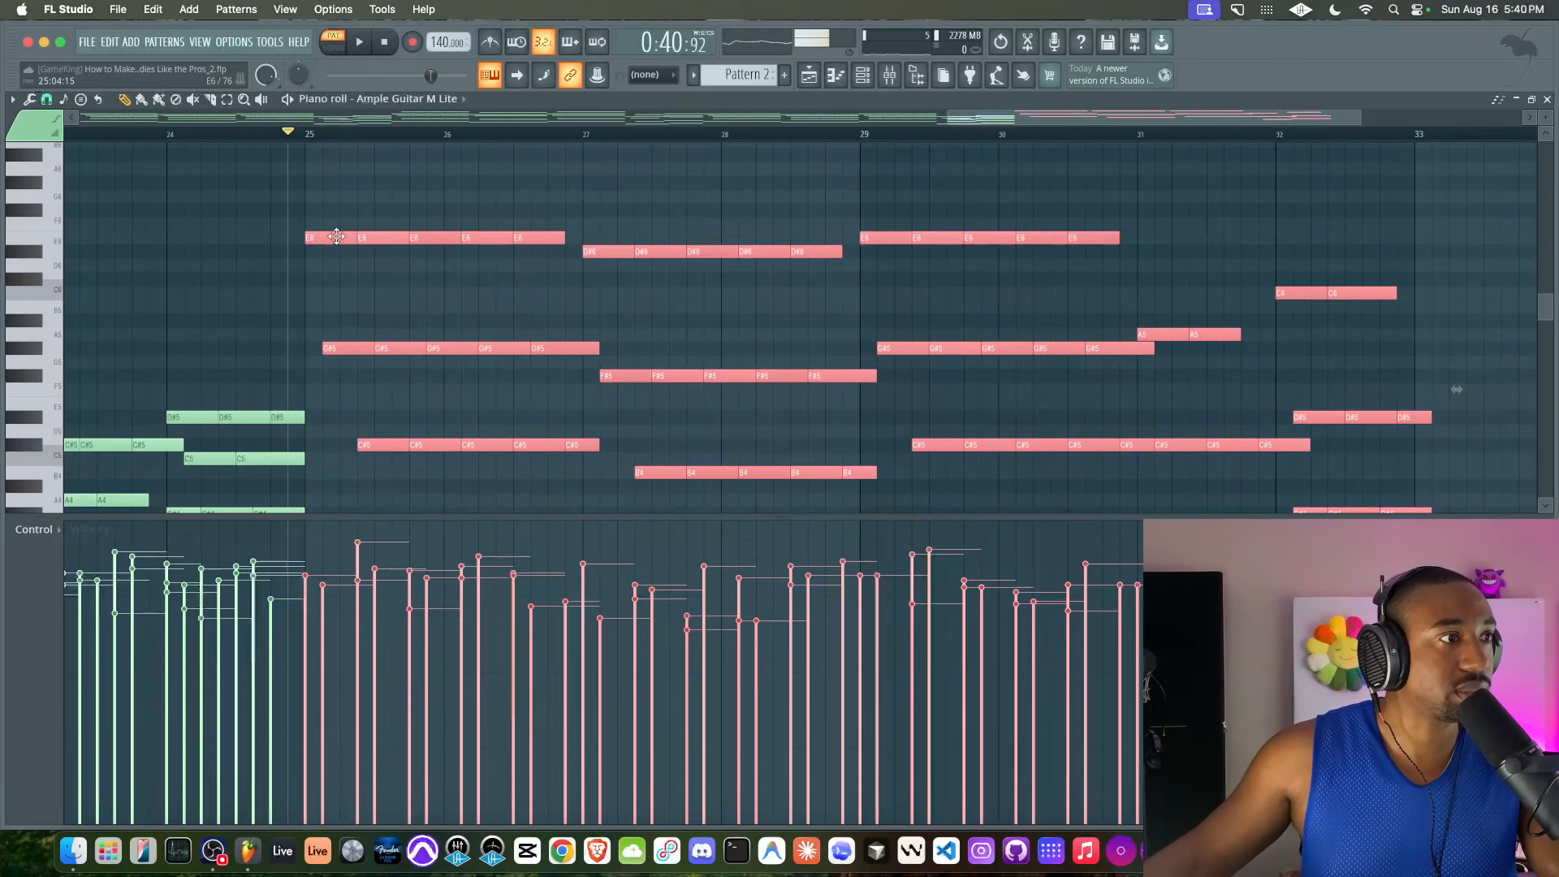
left_click(349, 288, "super")
key("space")
Move the lowest notes in bars 25–32 (C#5, B4, F#4 and G#4) half a beat earlier
left_click_drag(359, 445, 459, 448, "super")
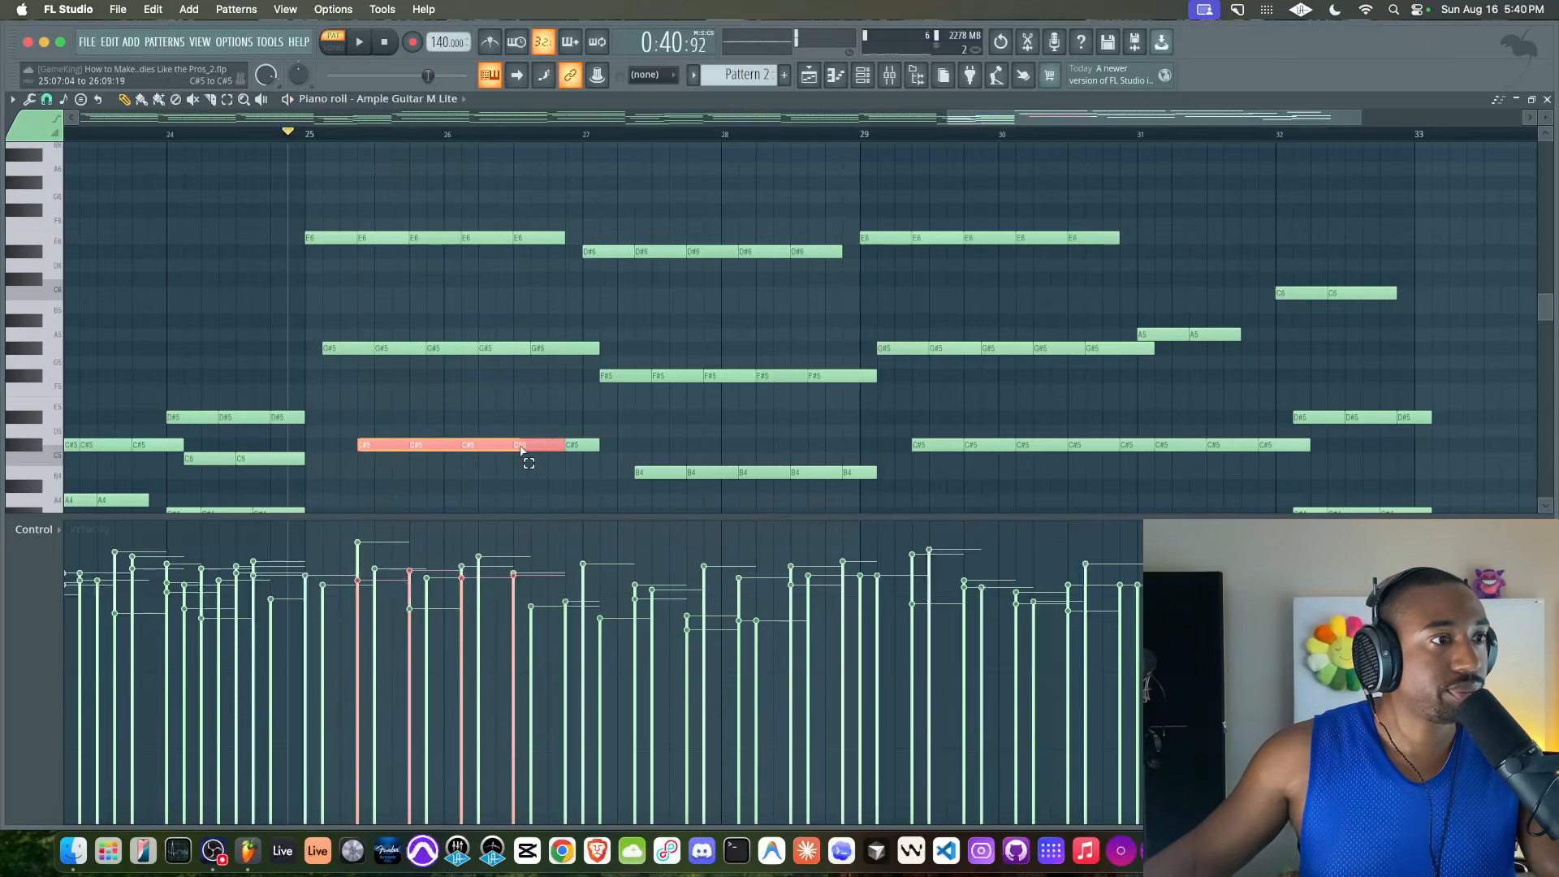
scroll(566, 441, "down", 3)
left_click_drag(658, 380, 925, 333, "super")
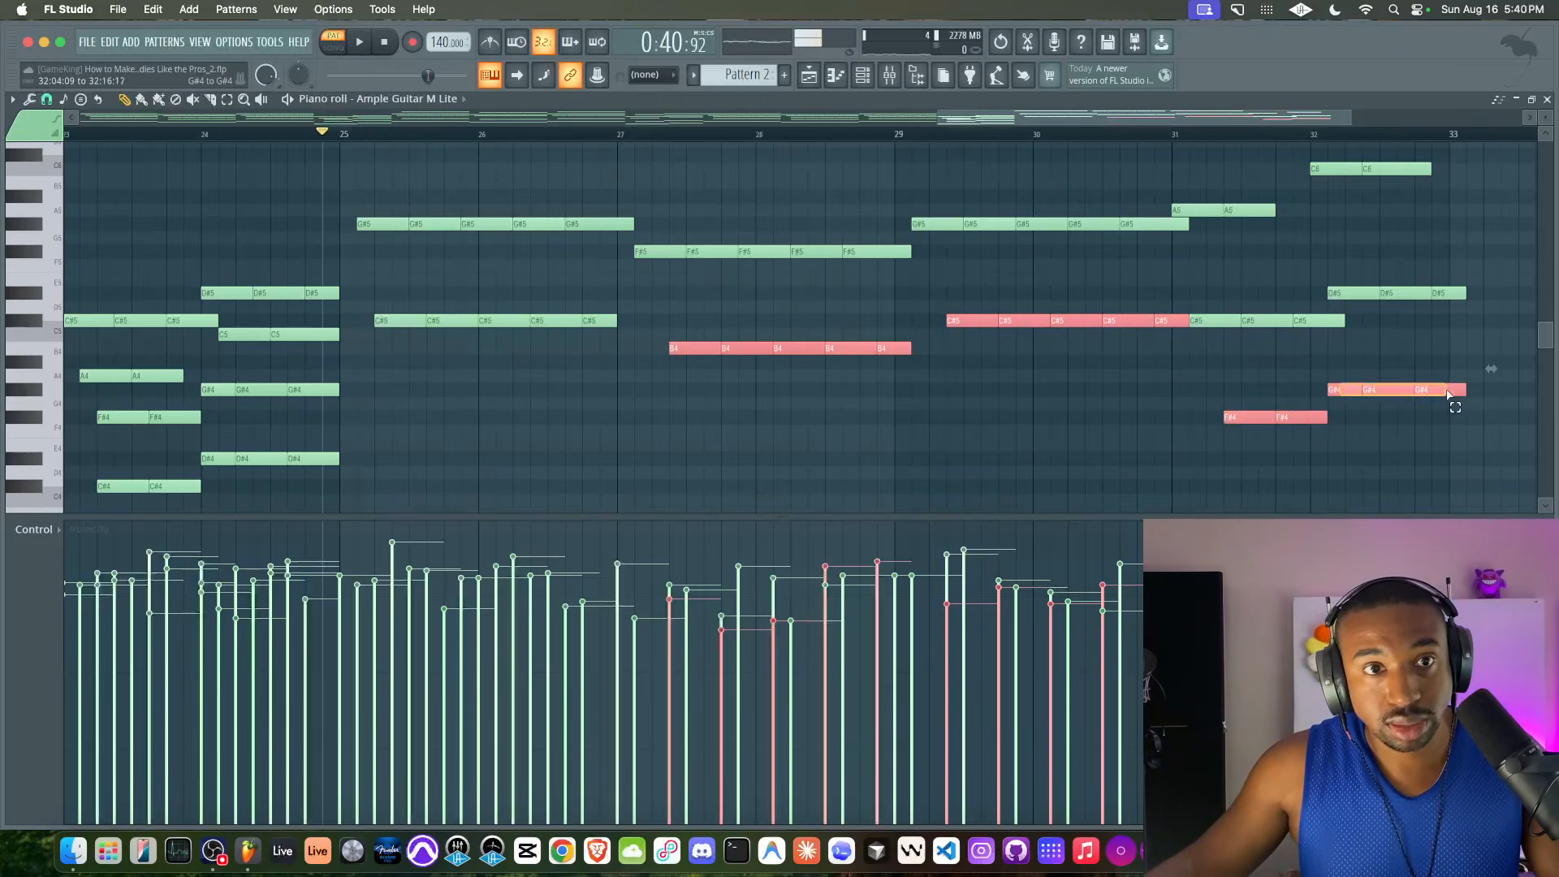
scroll(893, 406, "up", 1)
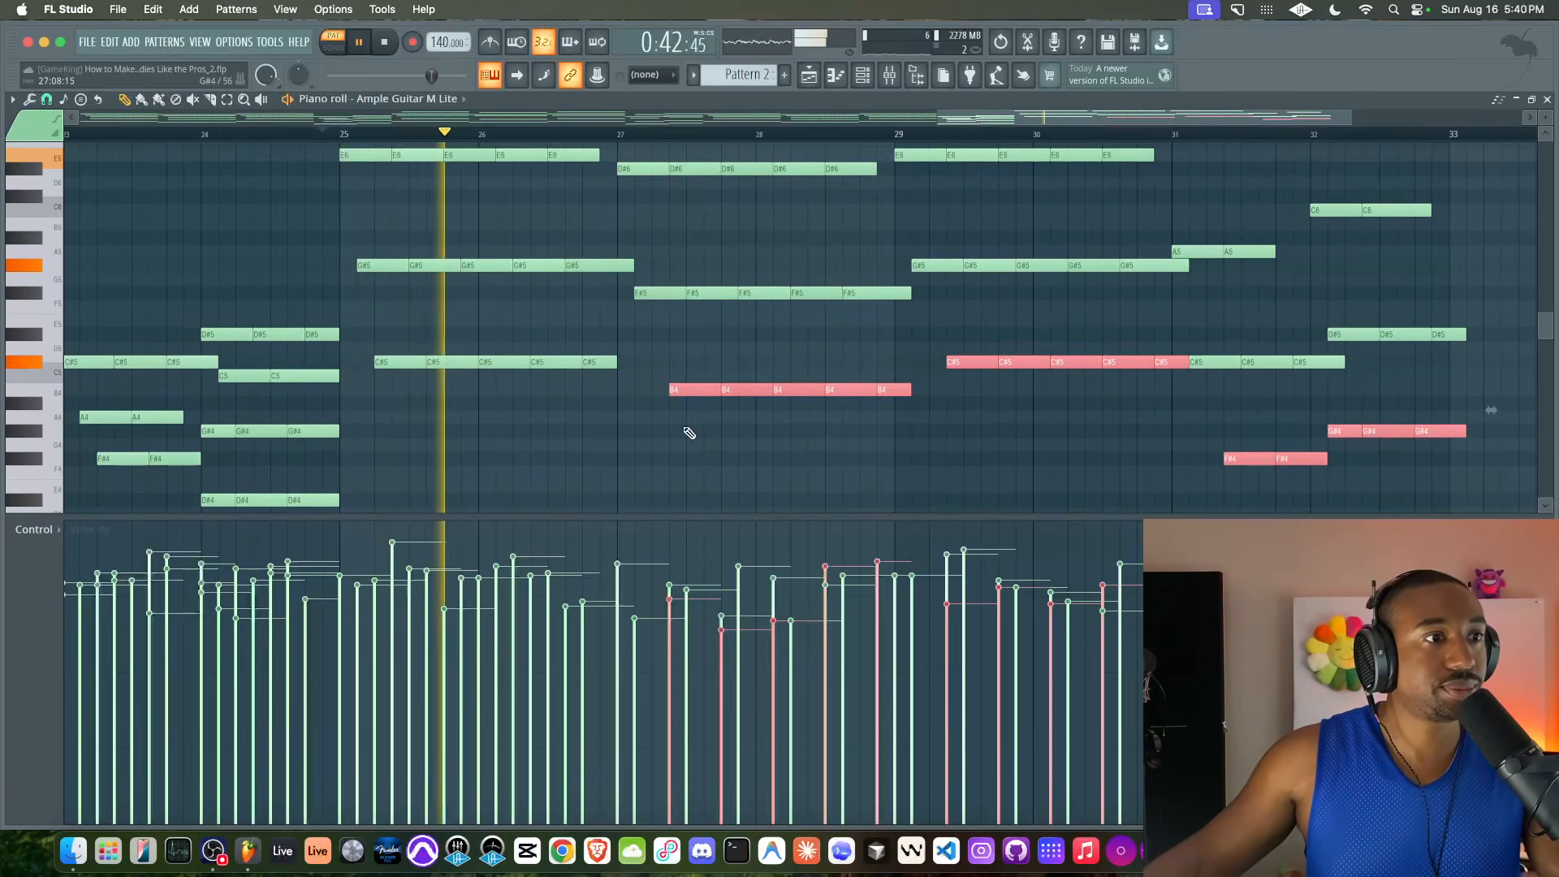
left_click_drag(684, 389, 667, 390)
left_click(932, 418, "super")
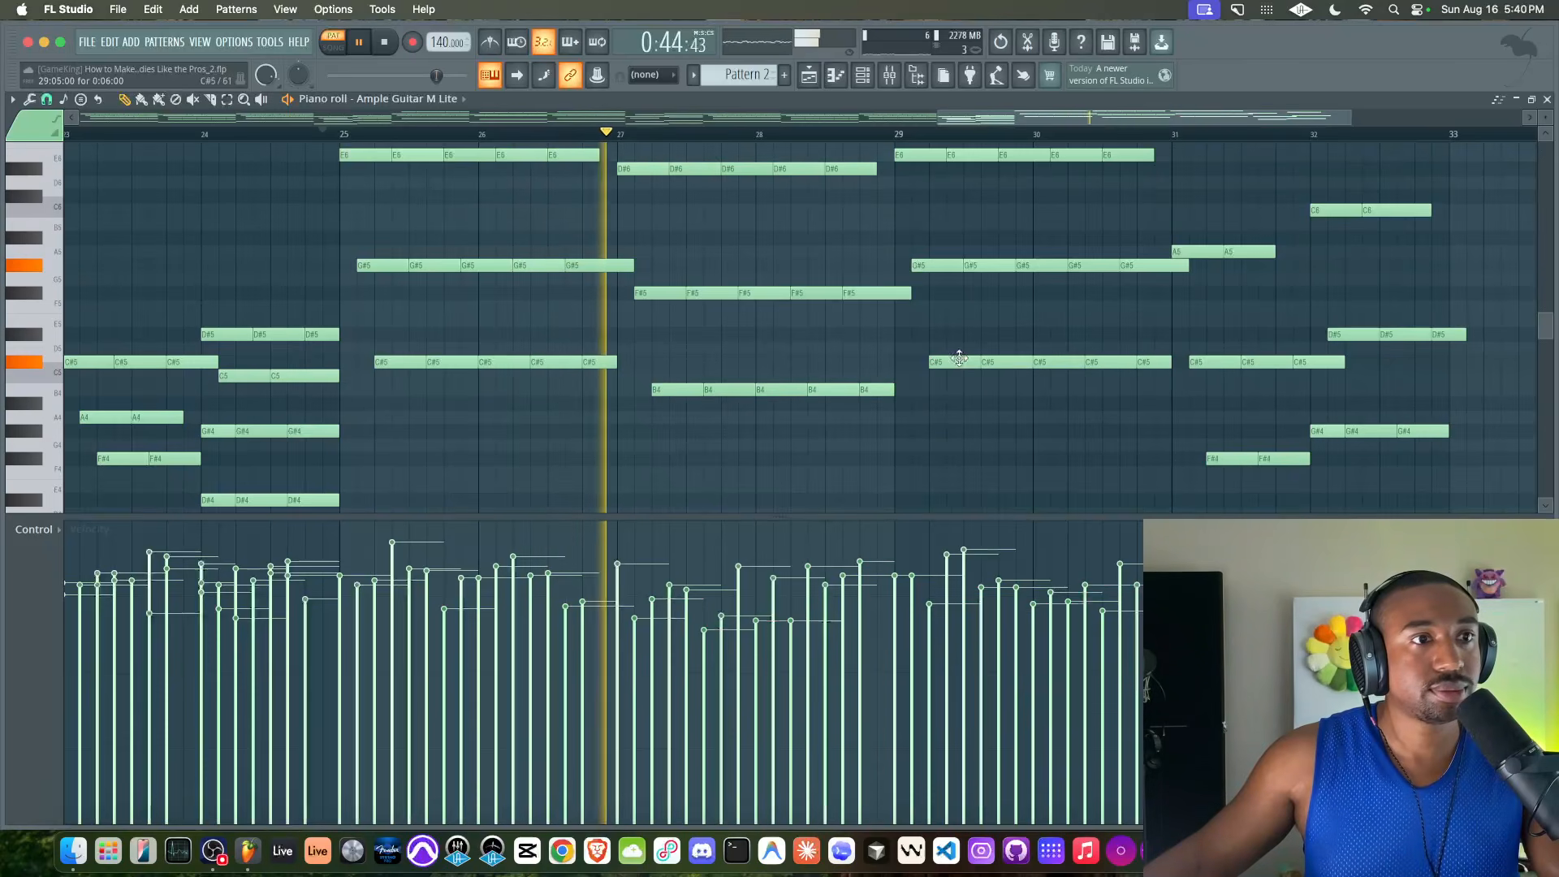
Move the G#4 notes in bar 32 one beat later and trim the last G#4 and D#5 to end with the bar
scroll(997, 392, "right", 1)
scroll(1099, 373, "right", 3)
scroll(1099, 373, "up", 5)
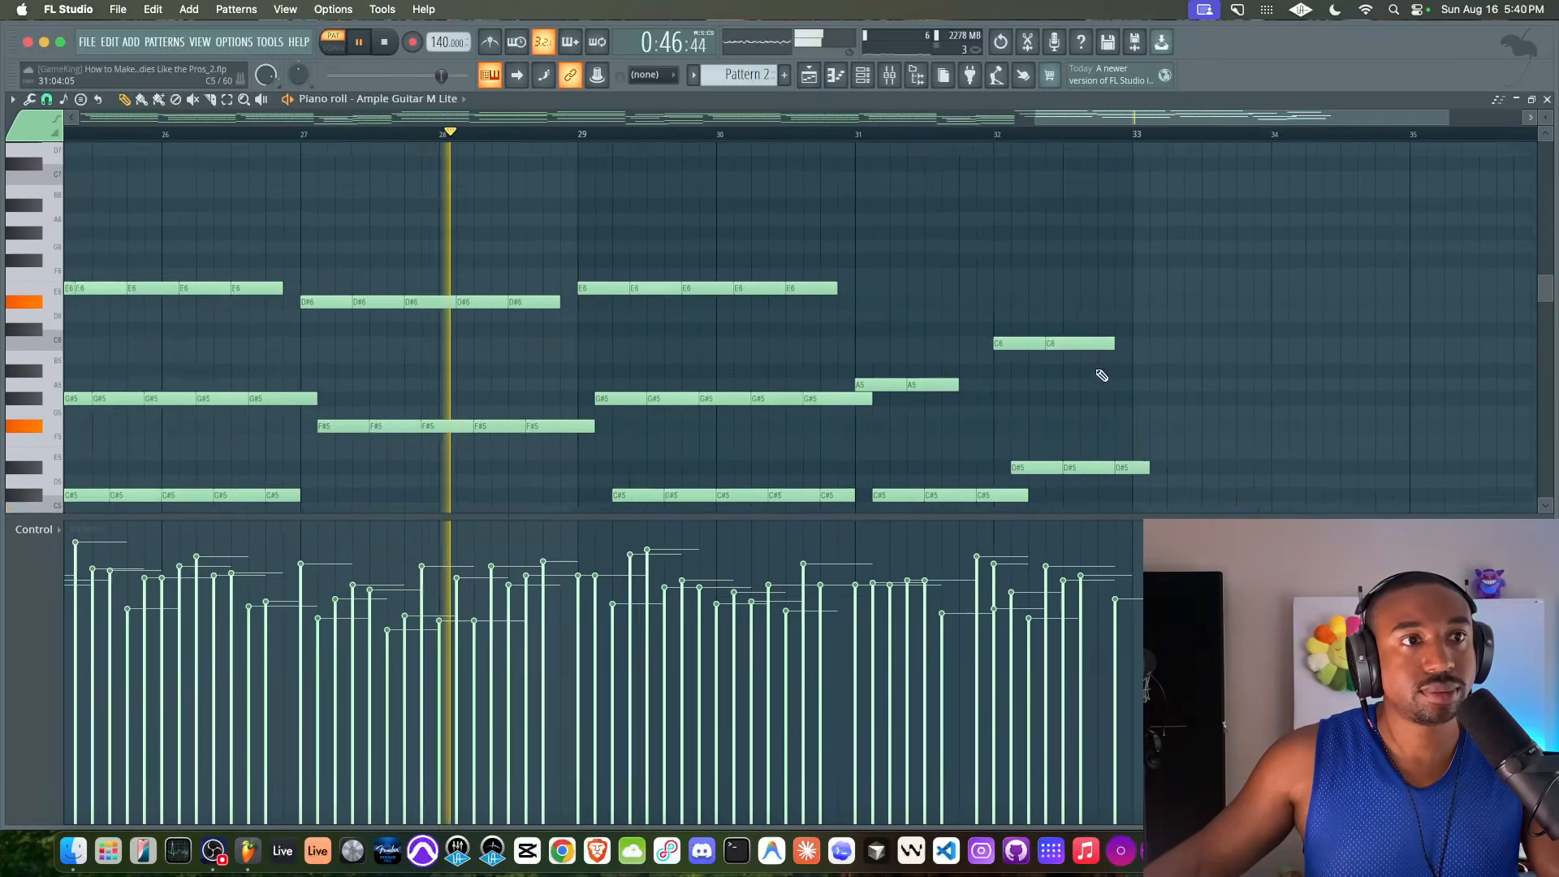
scroll(1102, 375, "down", 5)
scroll(1102, 375, "left", 1)
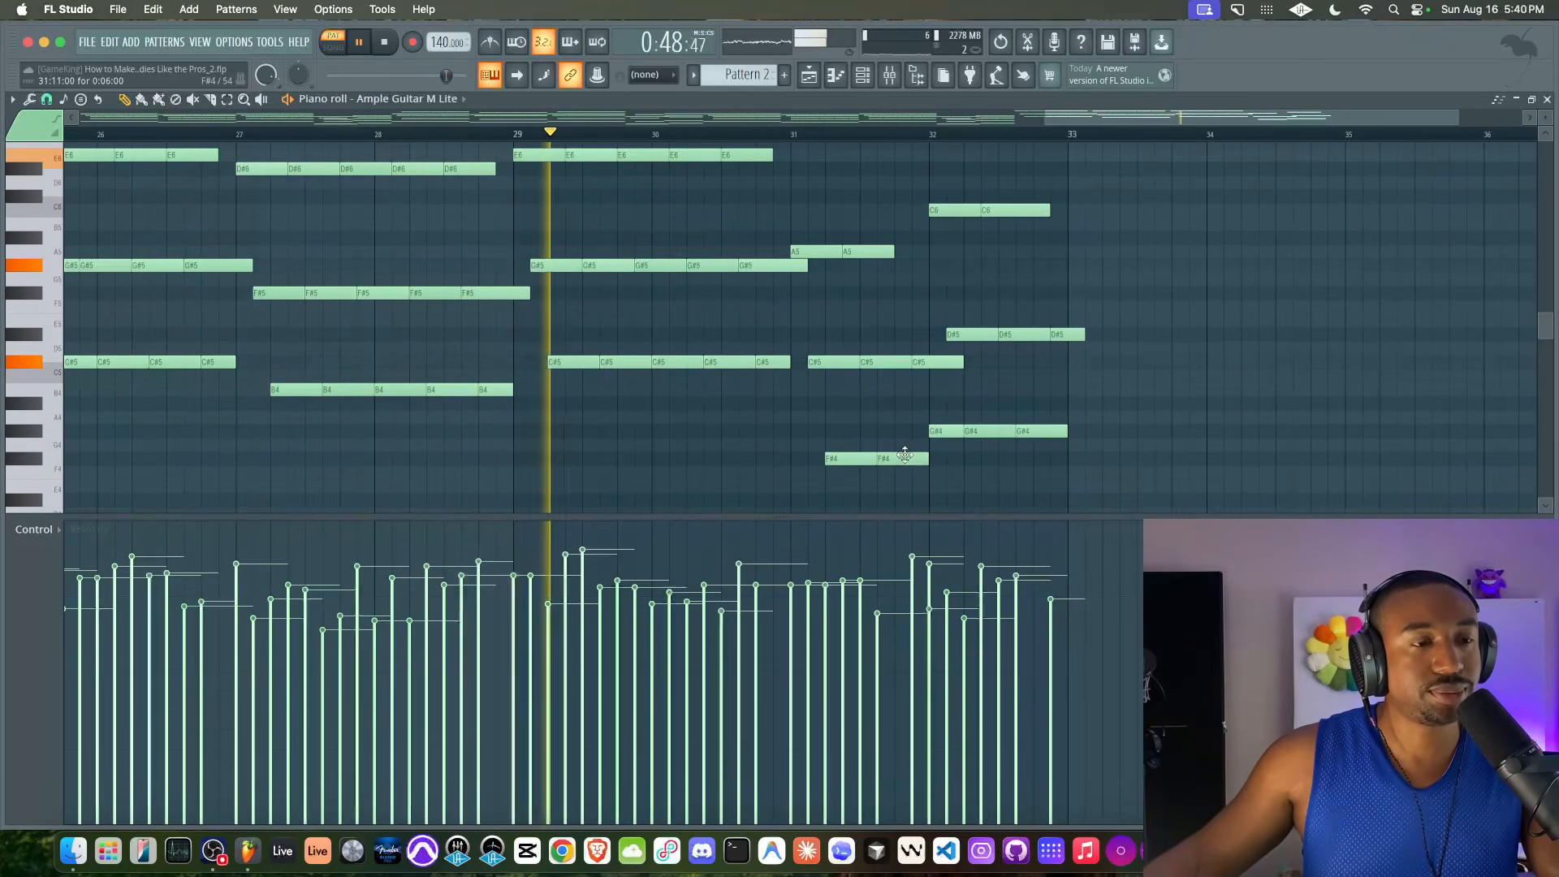
left_click_drag(922, 428, 1076, 431)
left_click_drag(936, 430, 971, 430)
left_click(1038, 399, "super")
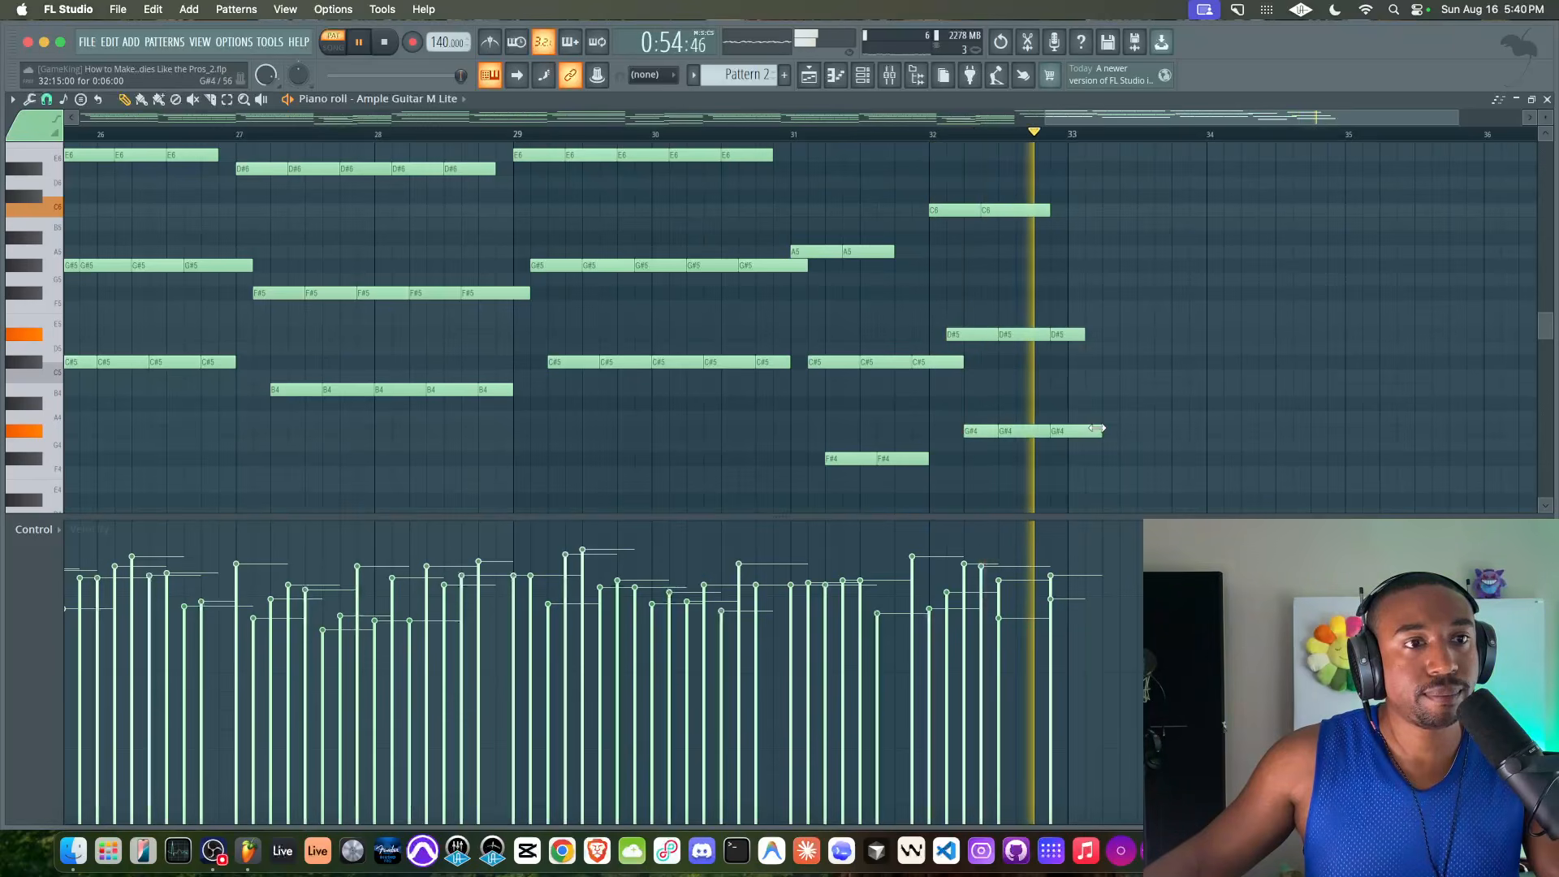
left_click_drag(1083, 432, 1067, 432)
left_click_drag(1085, 334, 1067, 334)
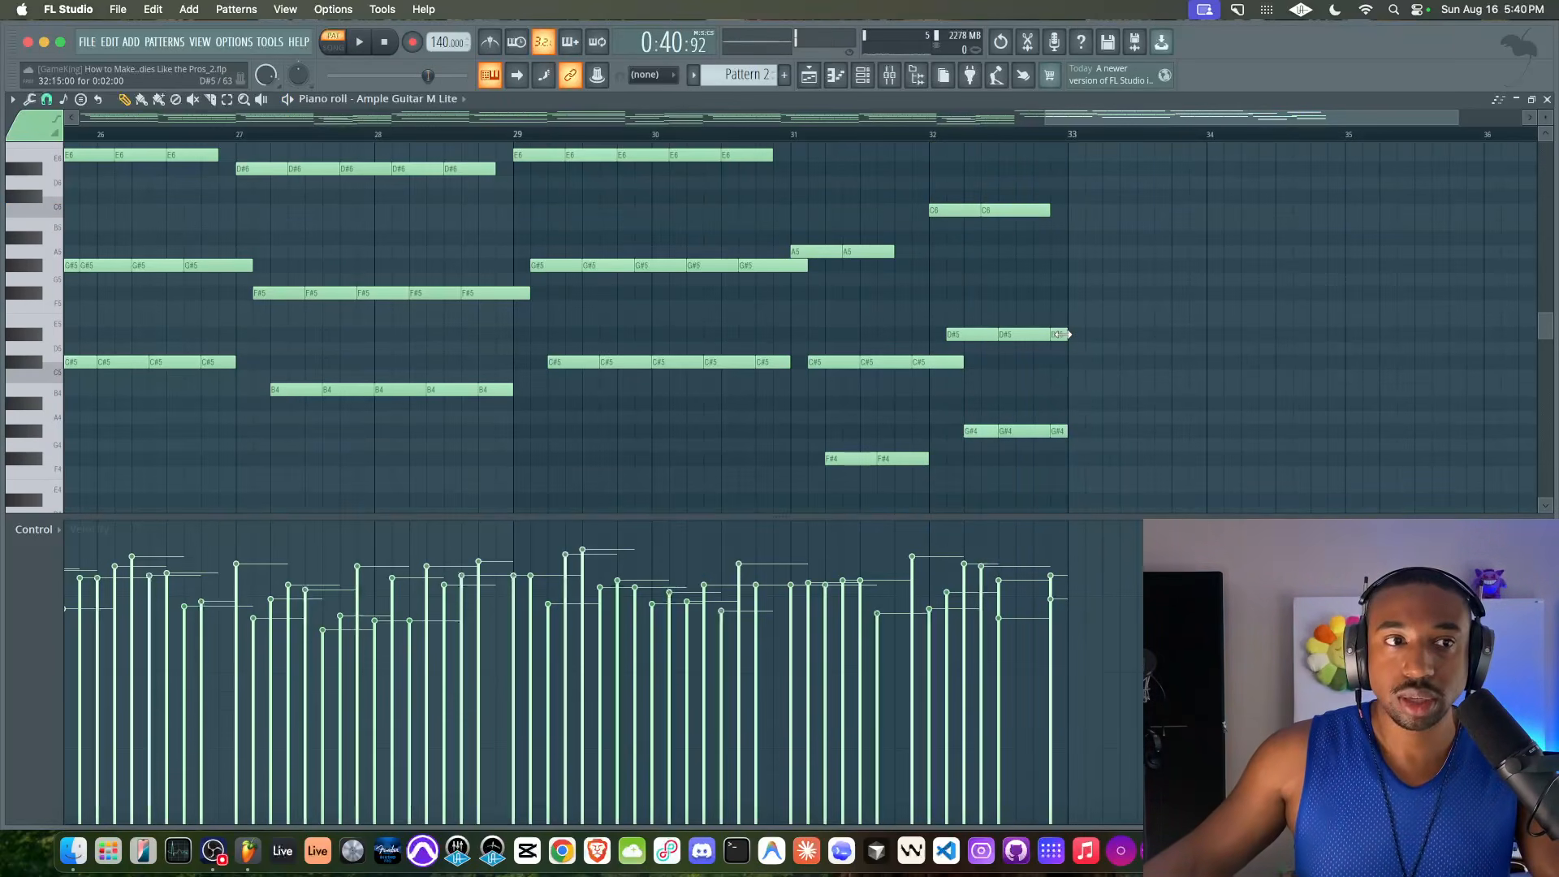
Play through the new section and add a one-beat B5 note at the end of bar 31
scroll(958, 358, "down", 3)
key("space")
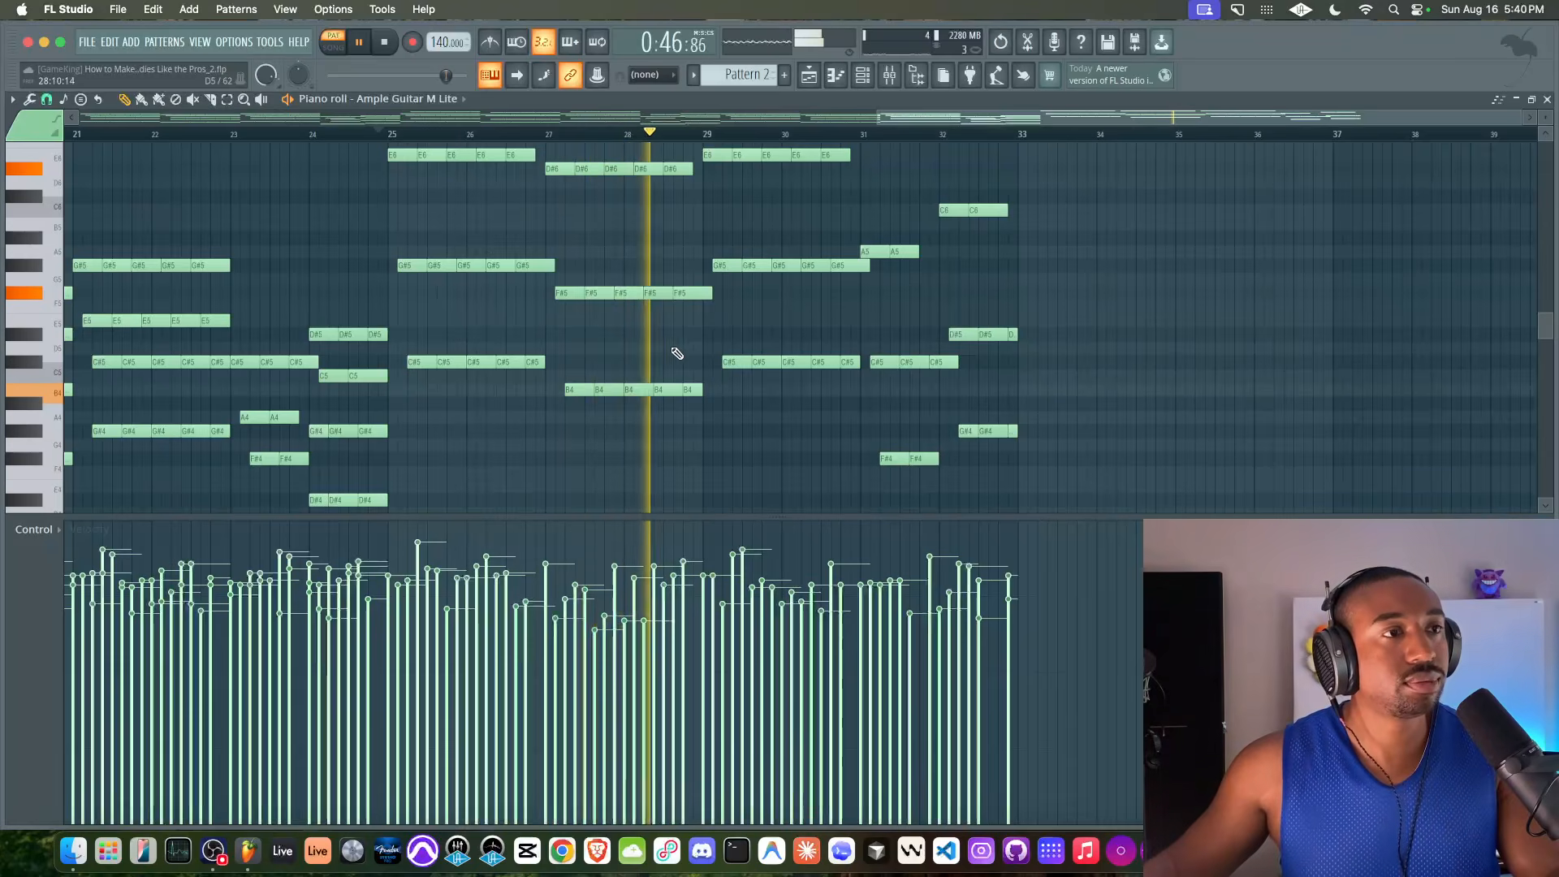
scroll(698, 351, "up", 3)
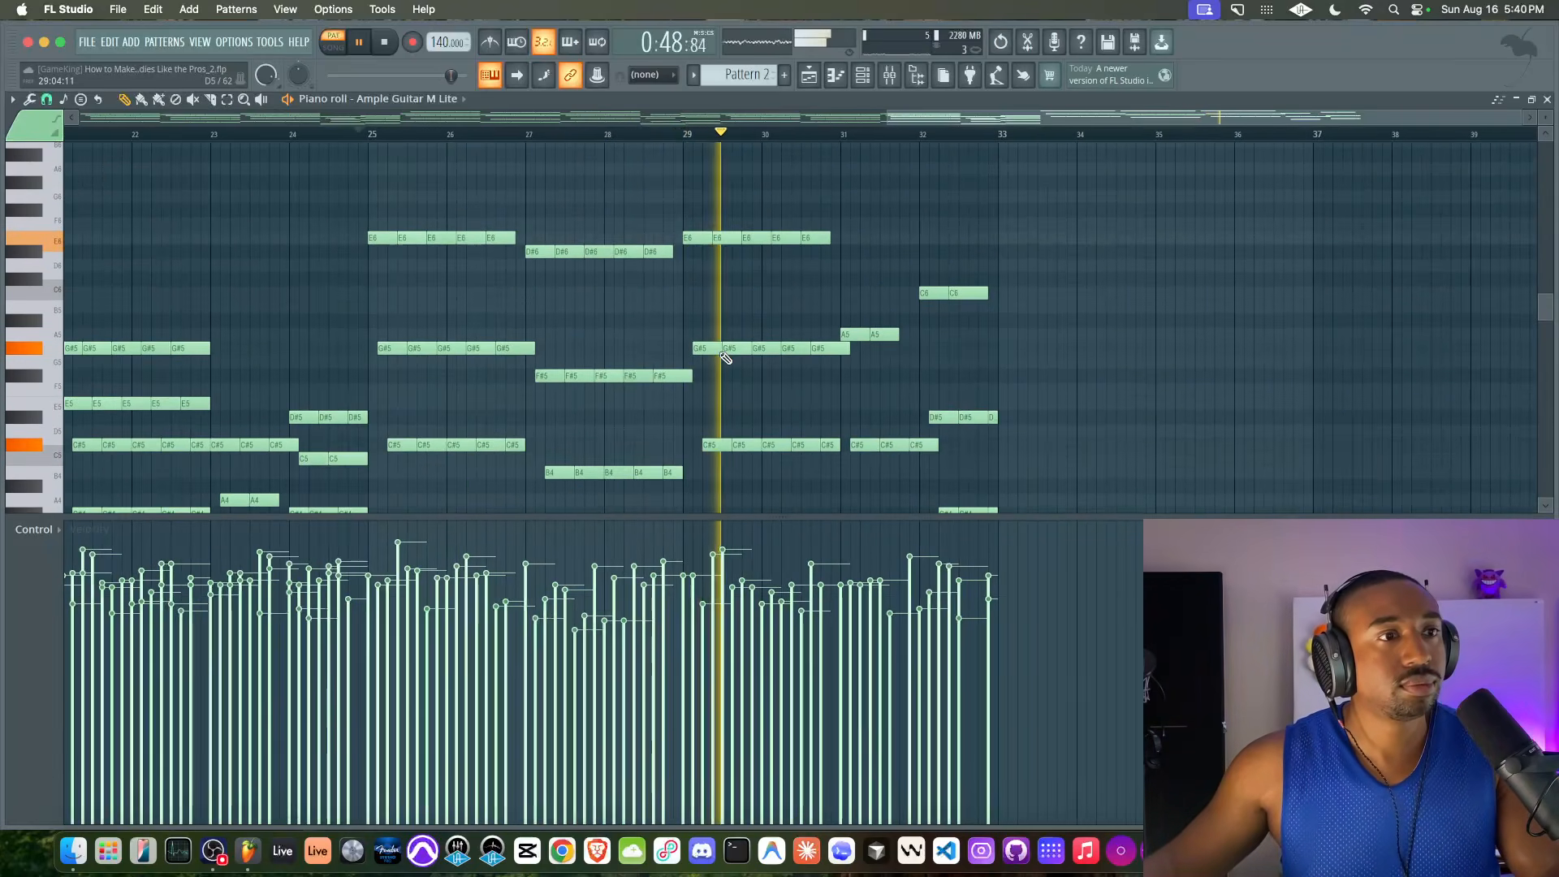
scroll(880, 379, "up", 3)
scroll(836, 370, "down", 3)
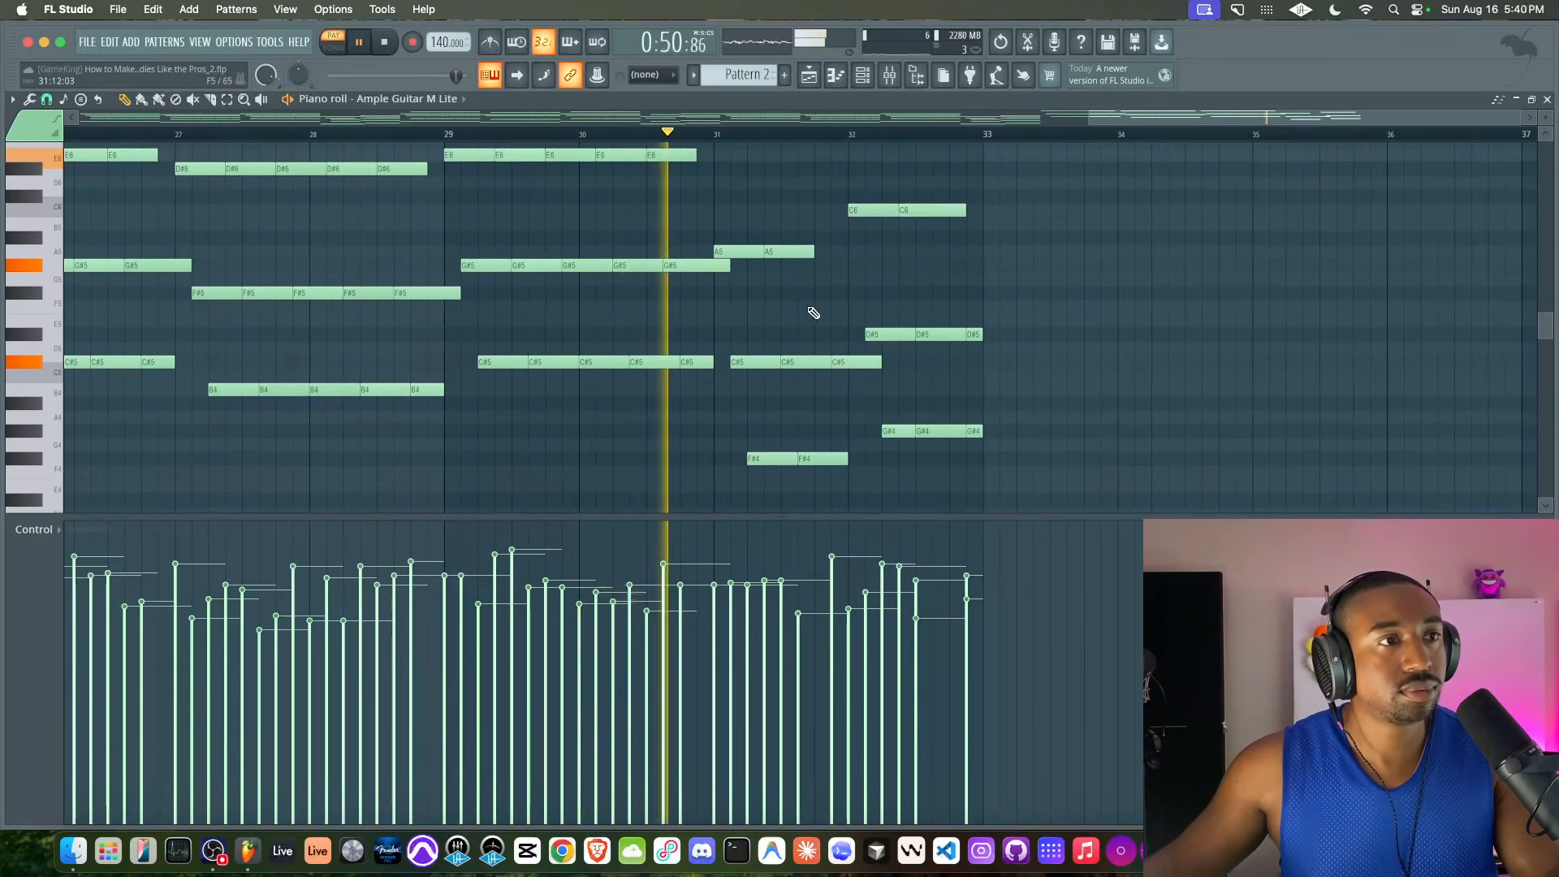
key("space")
left_click(820, 225)
left_click_drag(829, 224, 845, 224)
key("space")
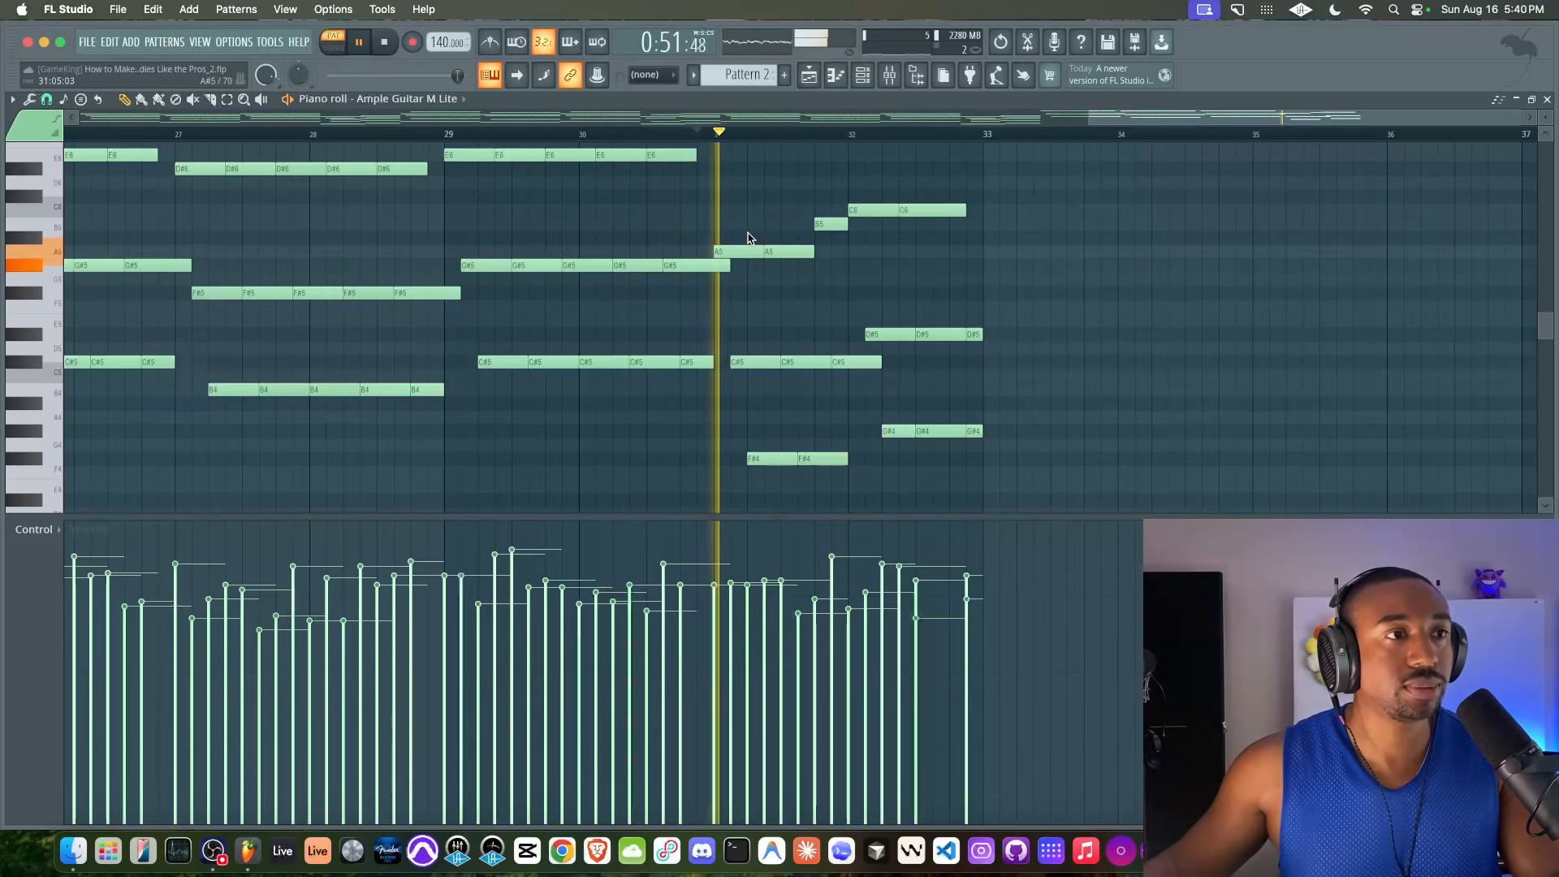
key("space")
key("space")
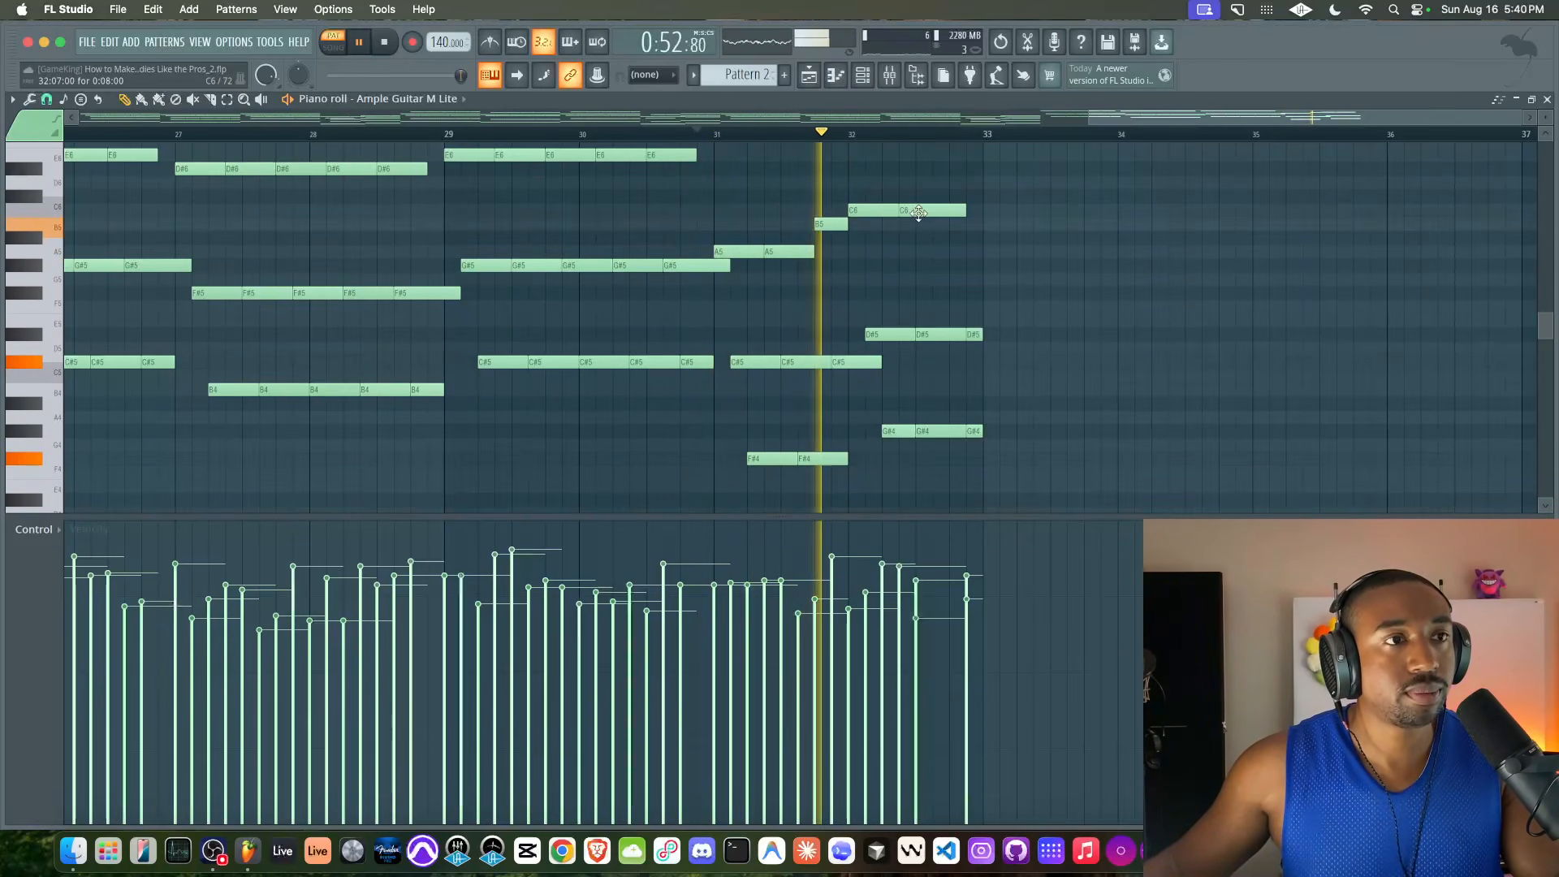
Add a one-beat D#6 note at the end of bar 32 and shorten the last C6 to meet it
left_click(953, 170)
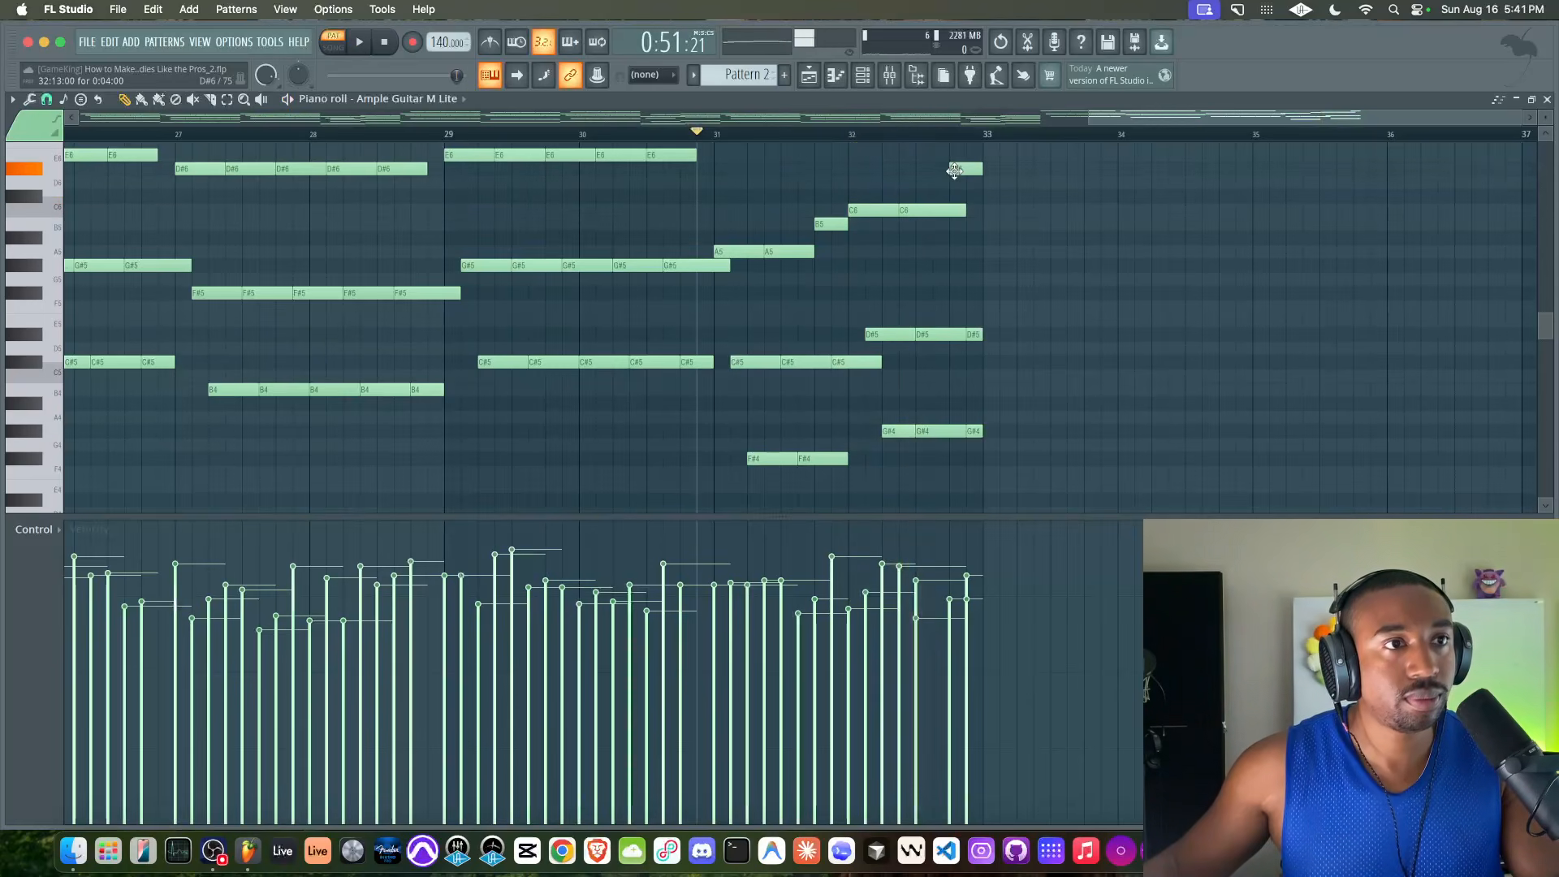
left_click_drag(964, 210, 950, 210)
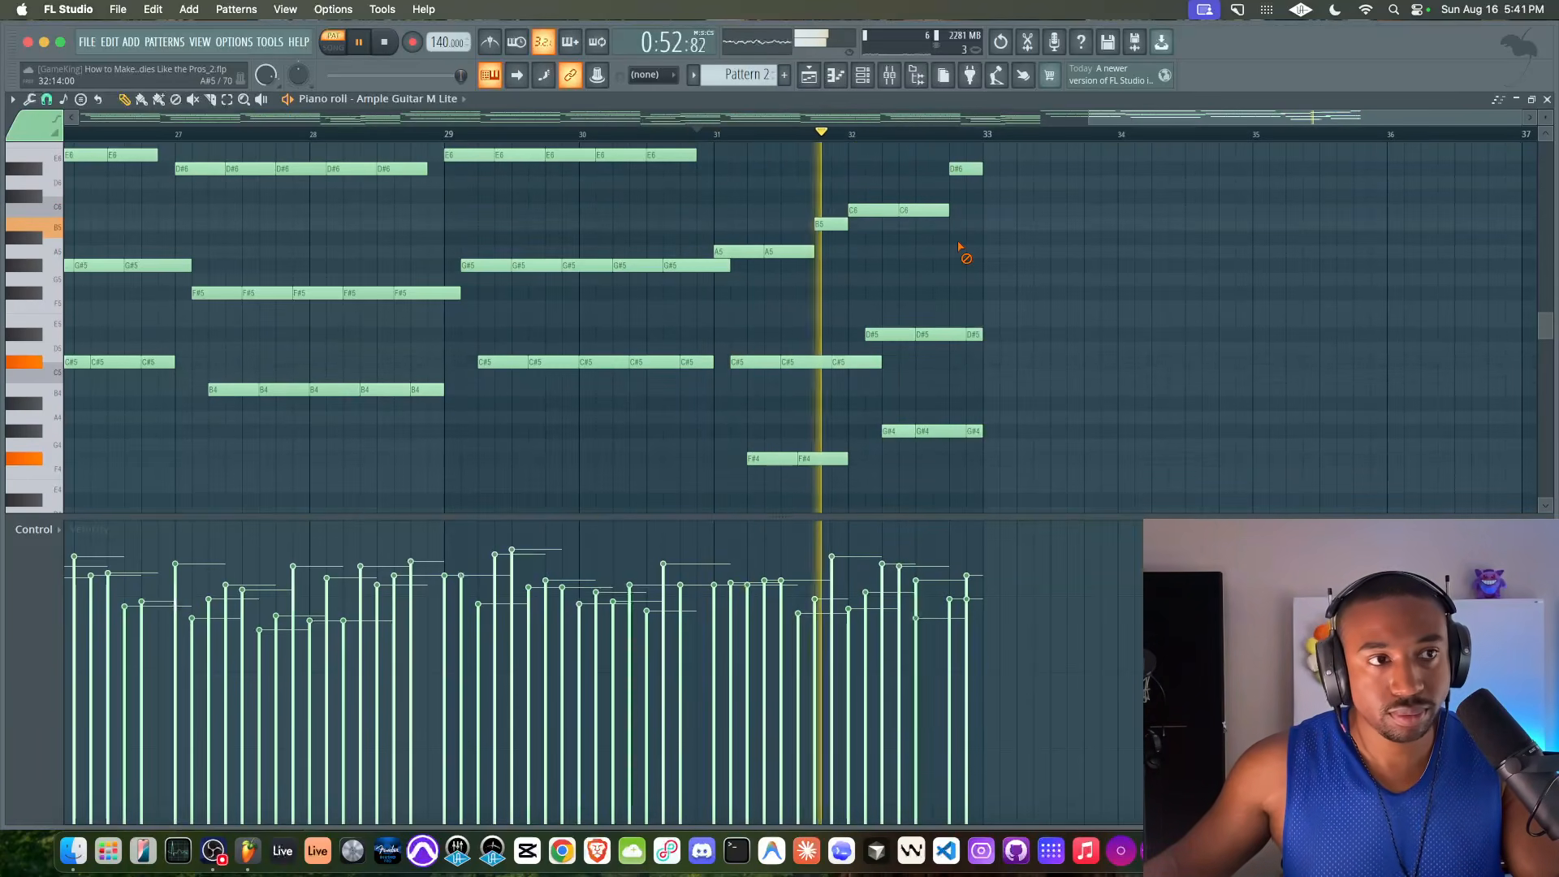
scroll(790, 271, "down", 2)
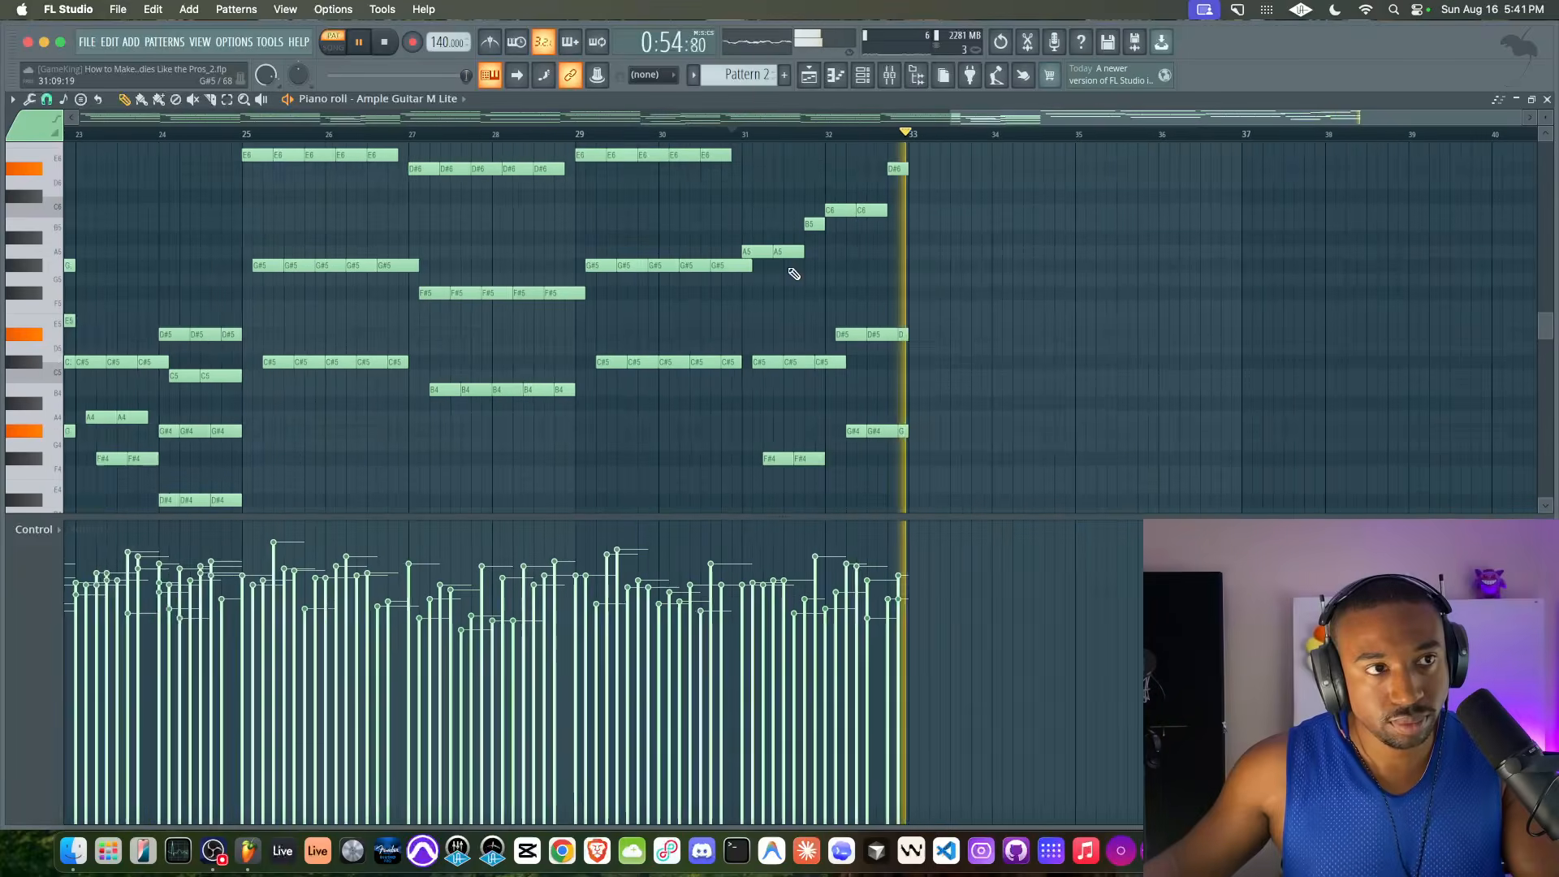
Move the middle G#4 in bar 32 half a beat later and extend the preceding G#4 to meet it
scroll(860, 243, "up", 2)
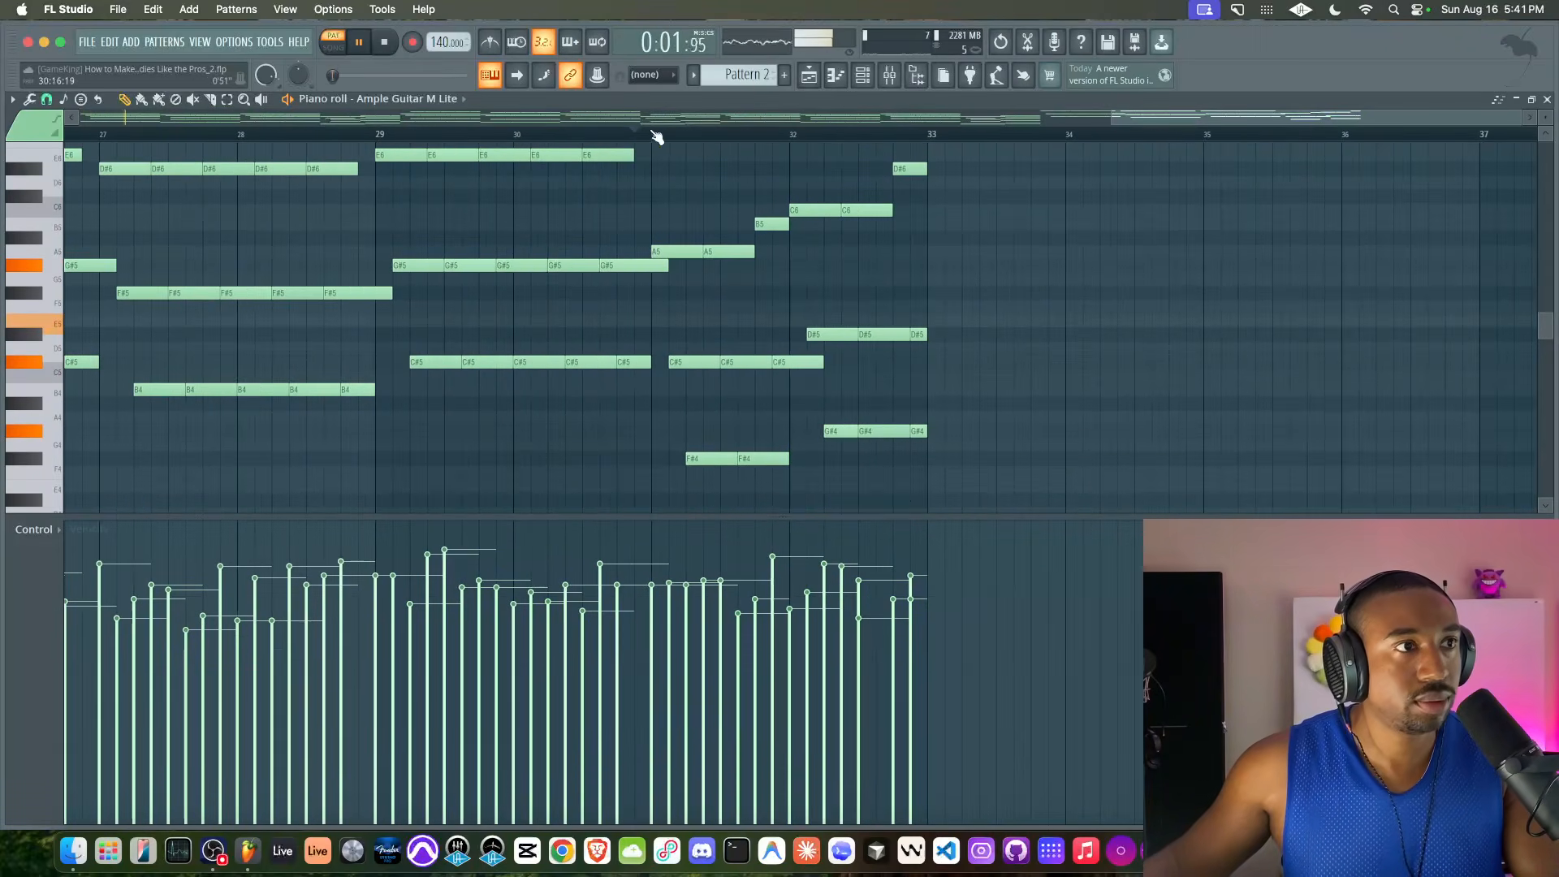
scroll(875, 283, "up", 2)
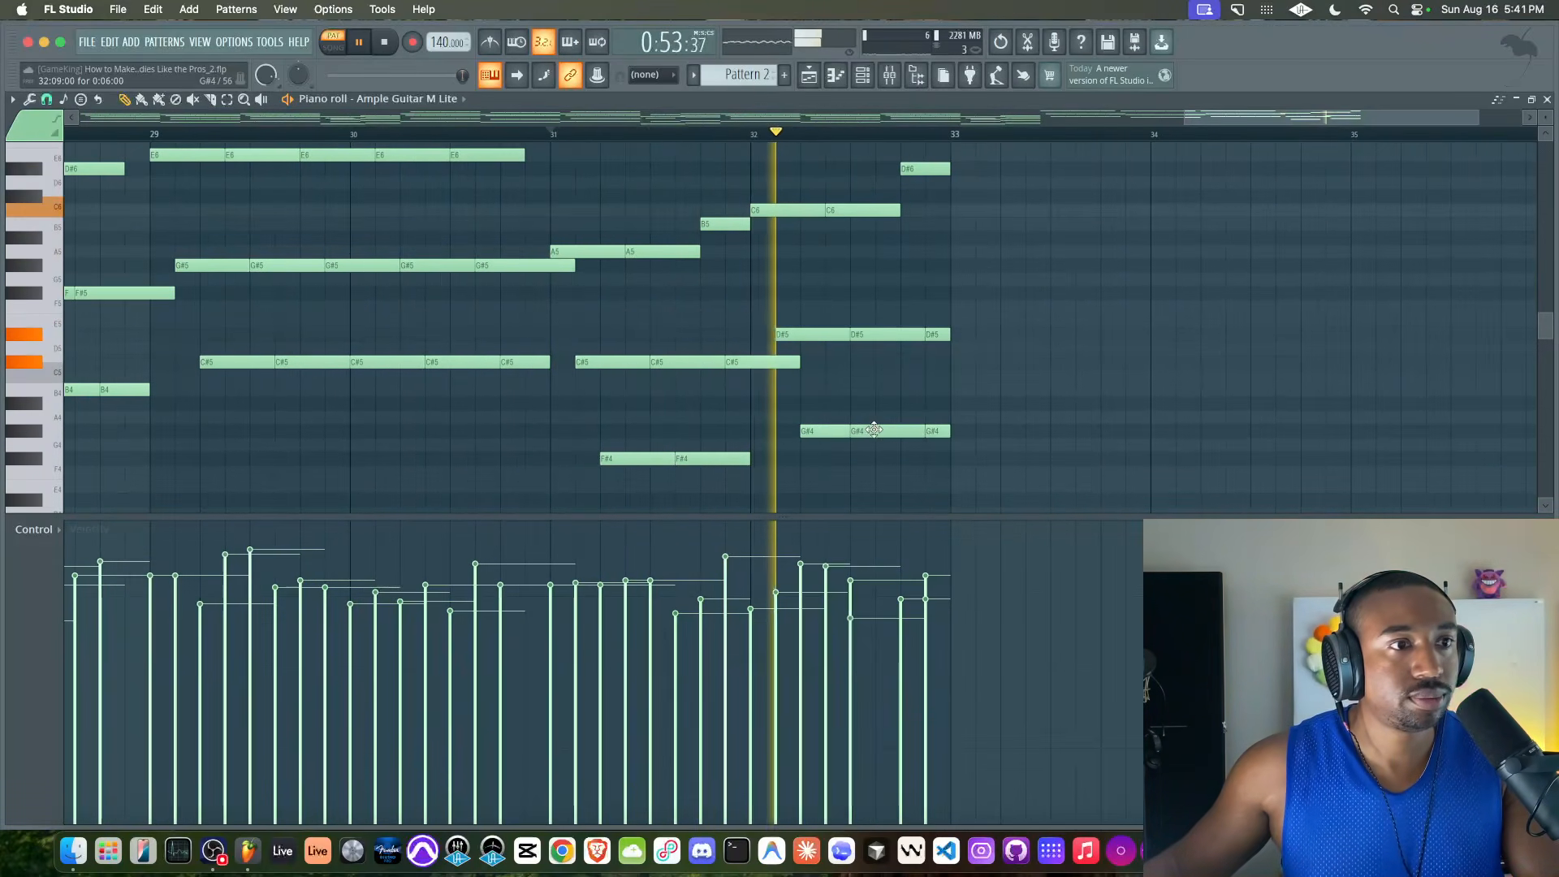
left_click_drag(874, 430, 899, 431)
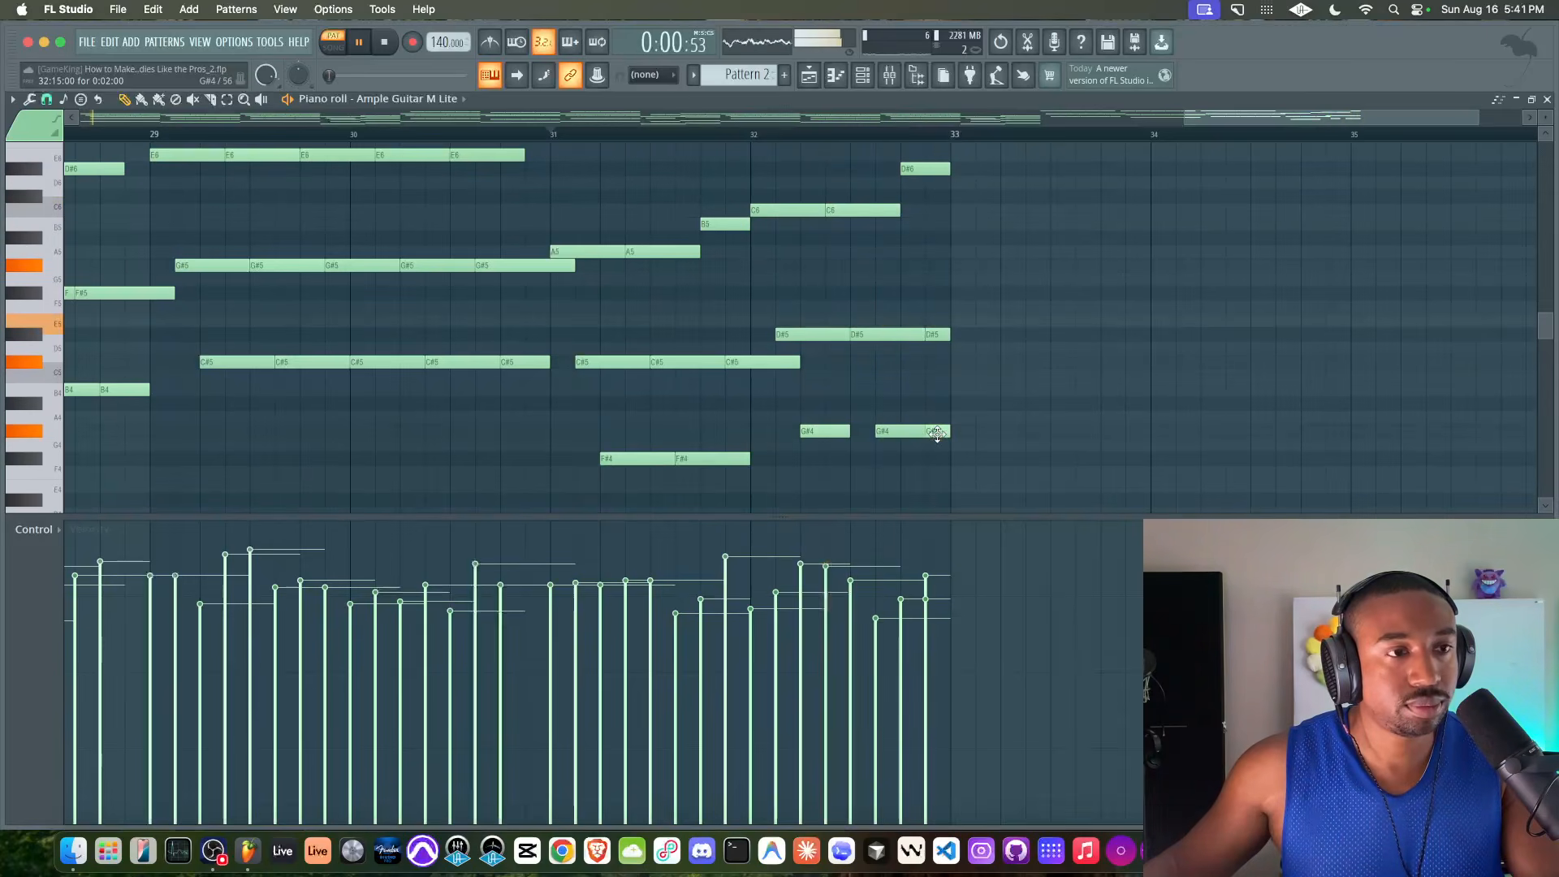
scroll(866, 432, "down", 1)
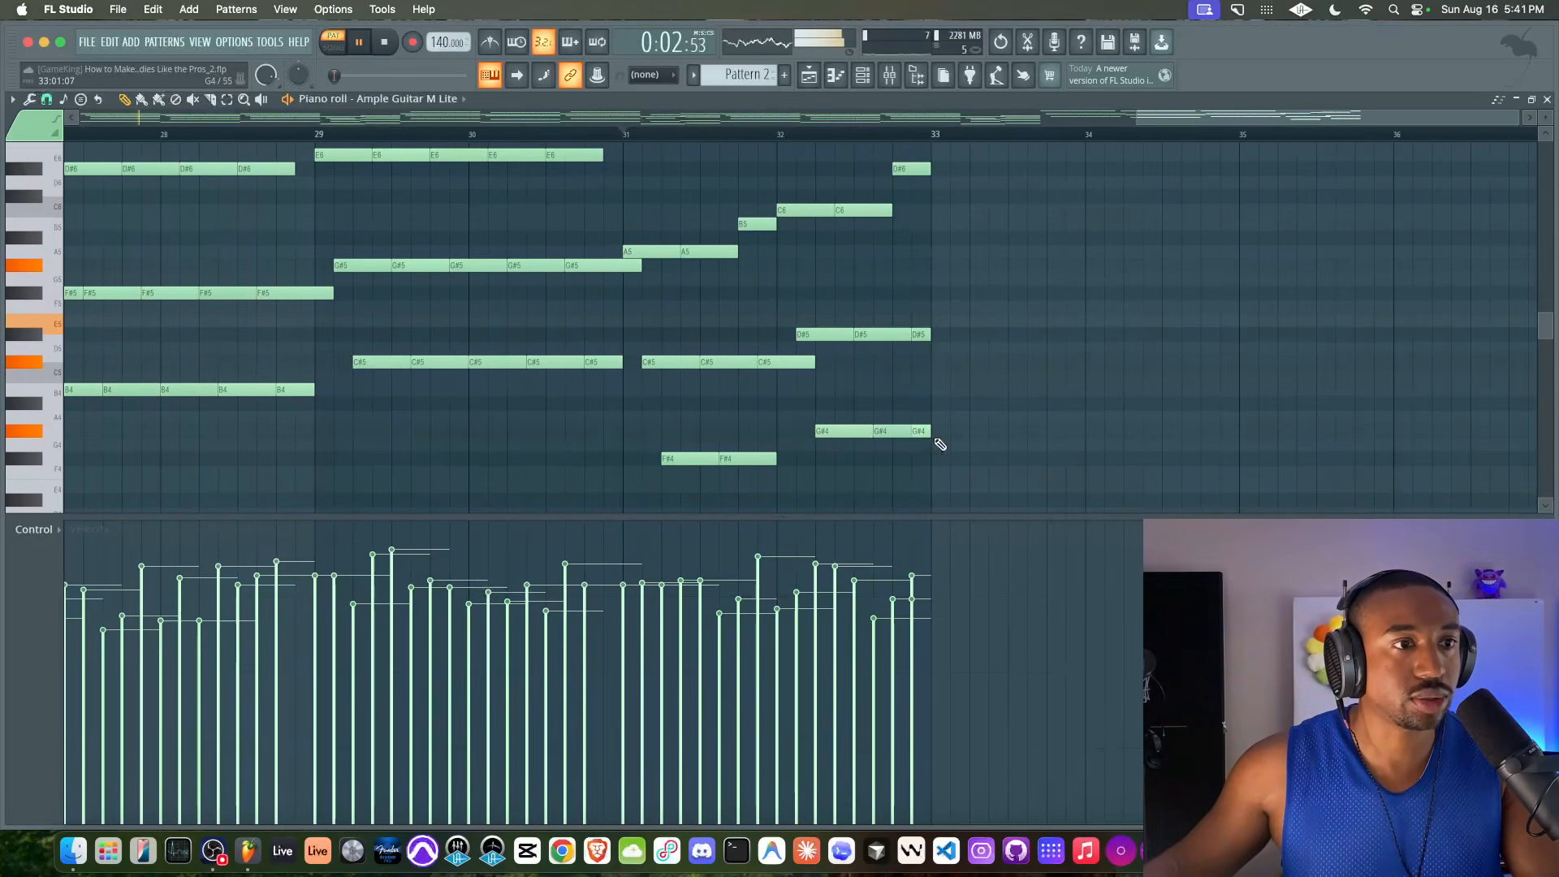
scroll(899, 430, "down", 3)
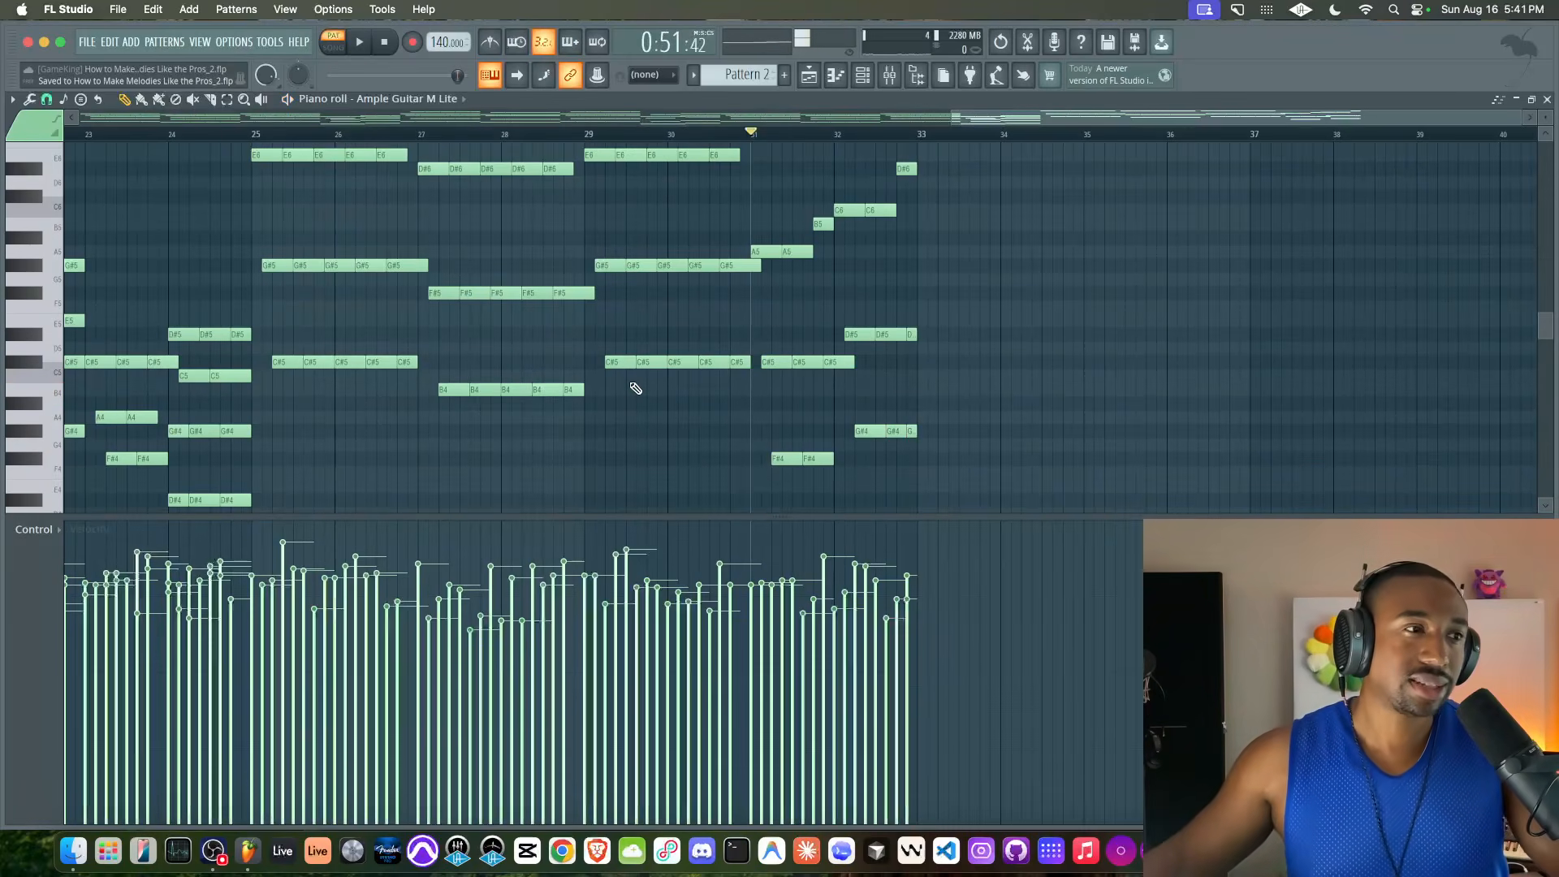
Lower all the notes in bars 25–32 by an octave and play the section from bar 25
left_click_drag(934, 488, 1055, 519)
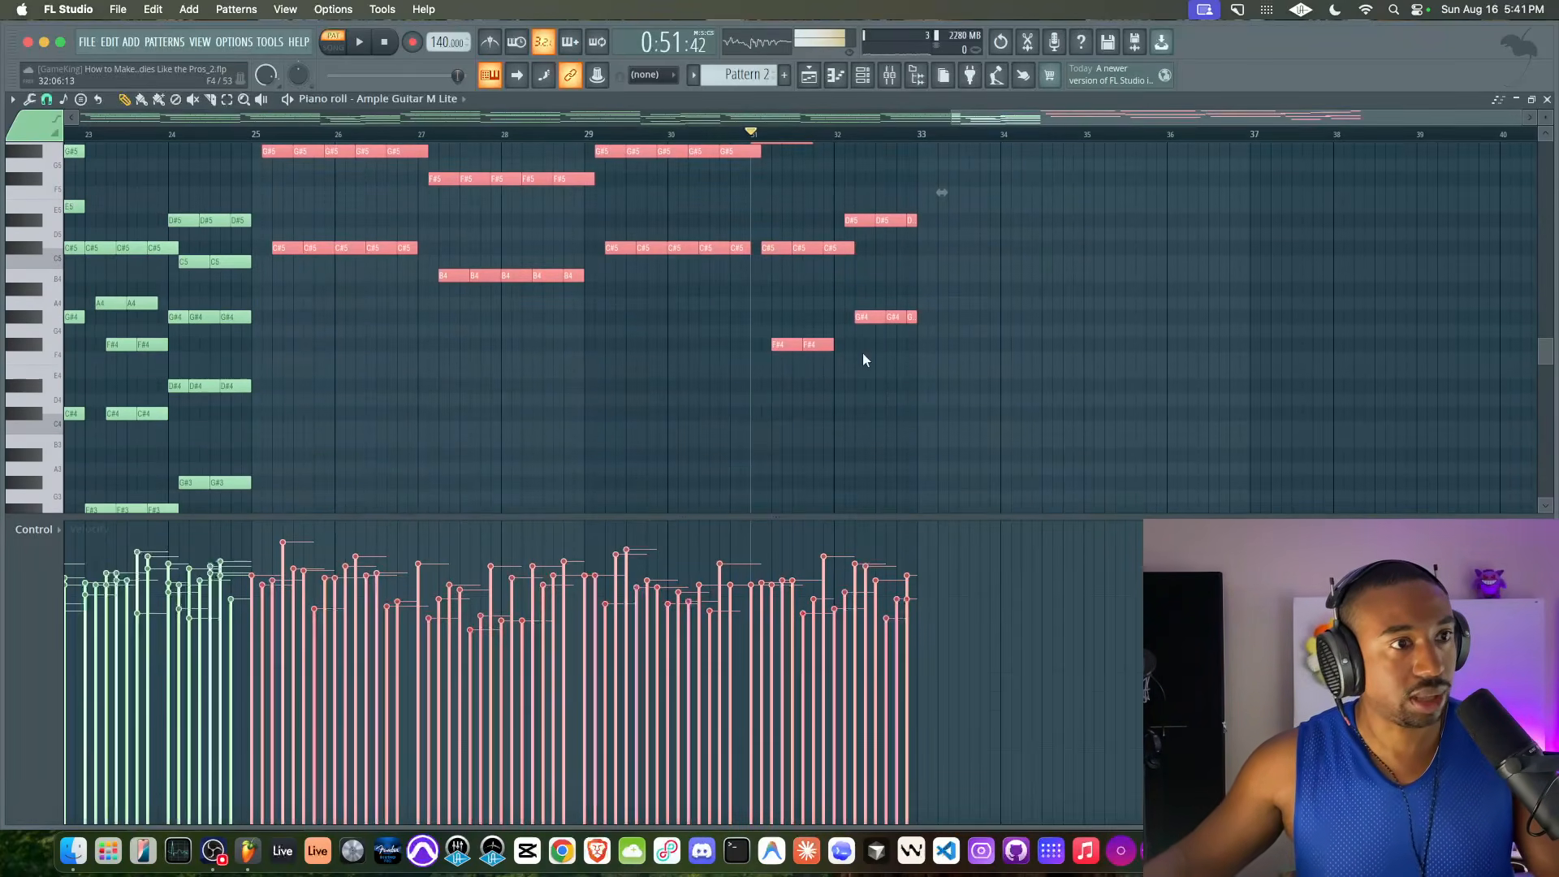
key("ctrl+Down")
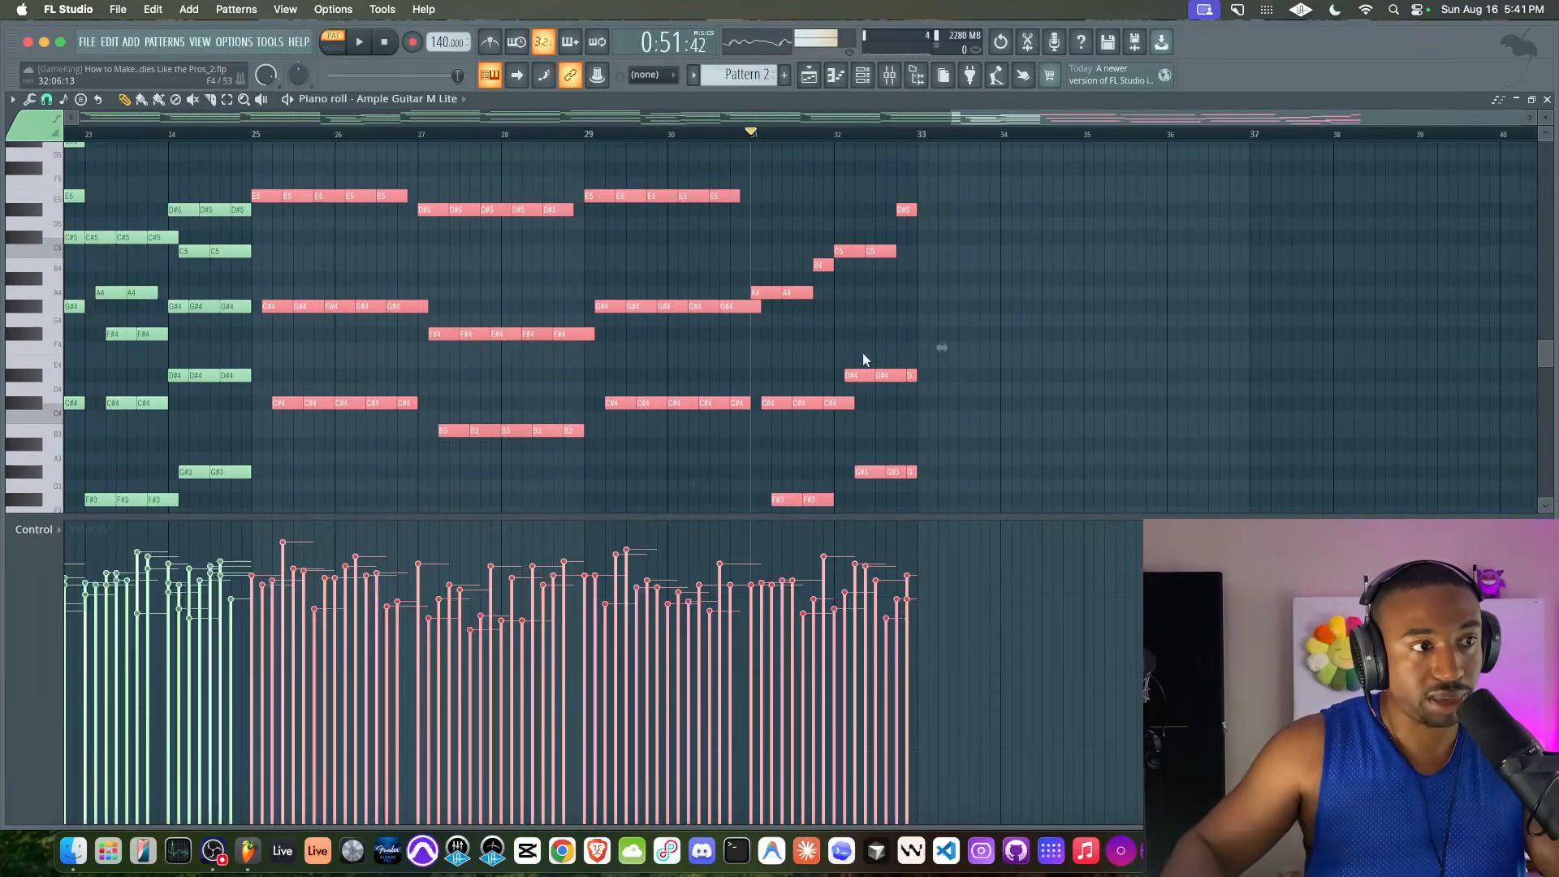
left_click(252, 134)
key("space")
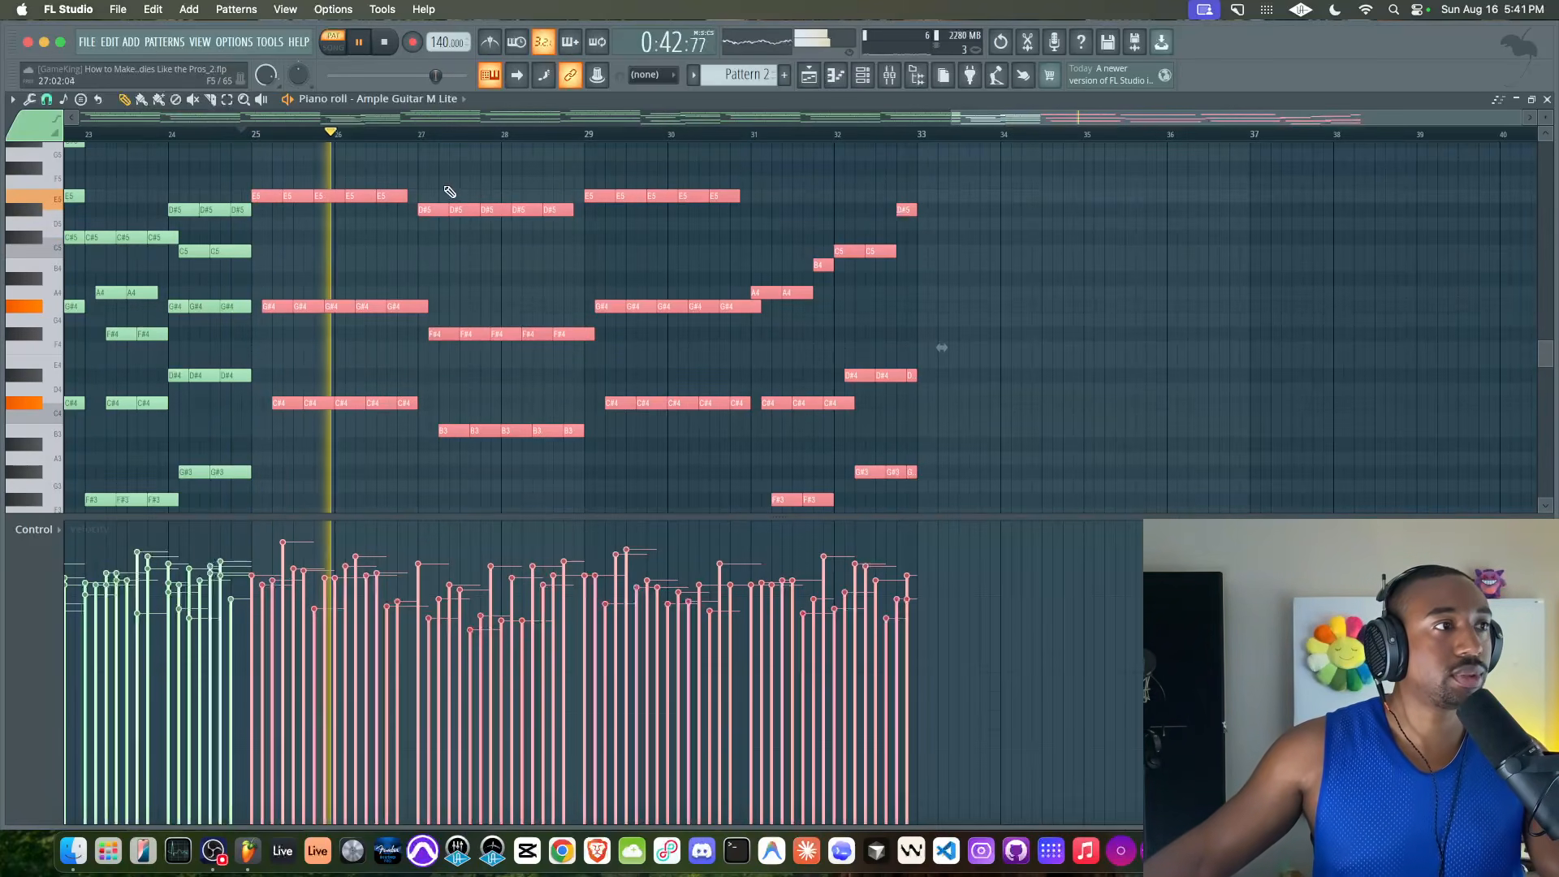
scroll(408, 193, "left", 5)
scroll(408, 193, "up", 2)
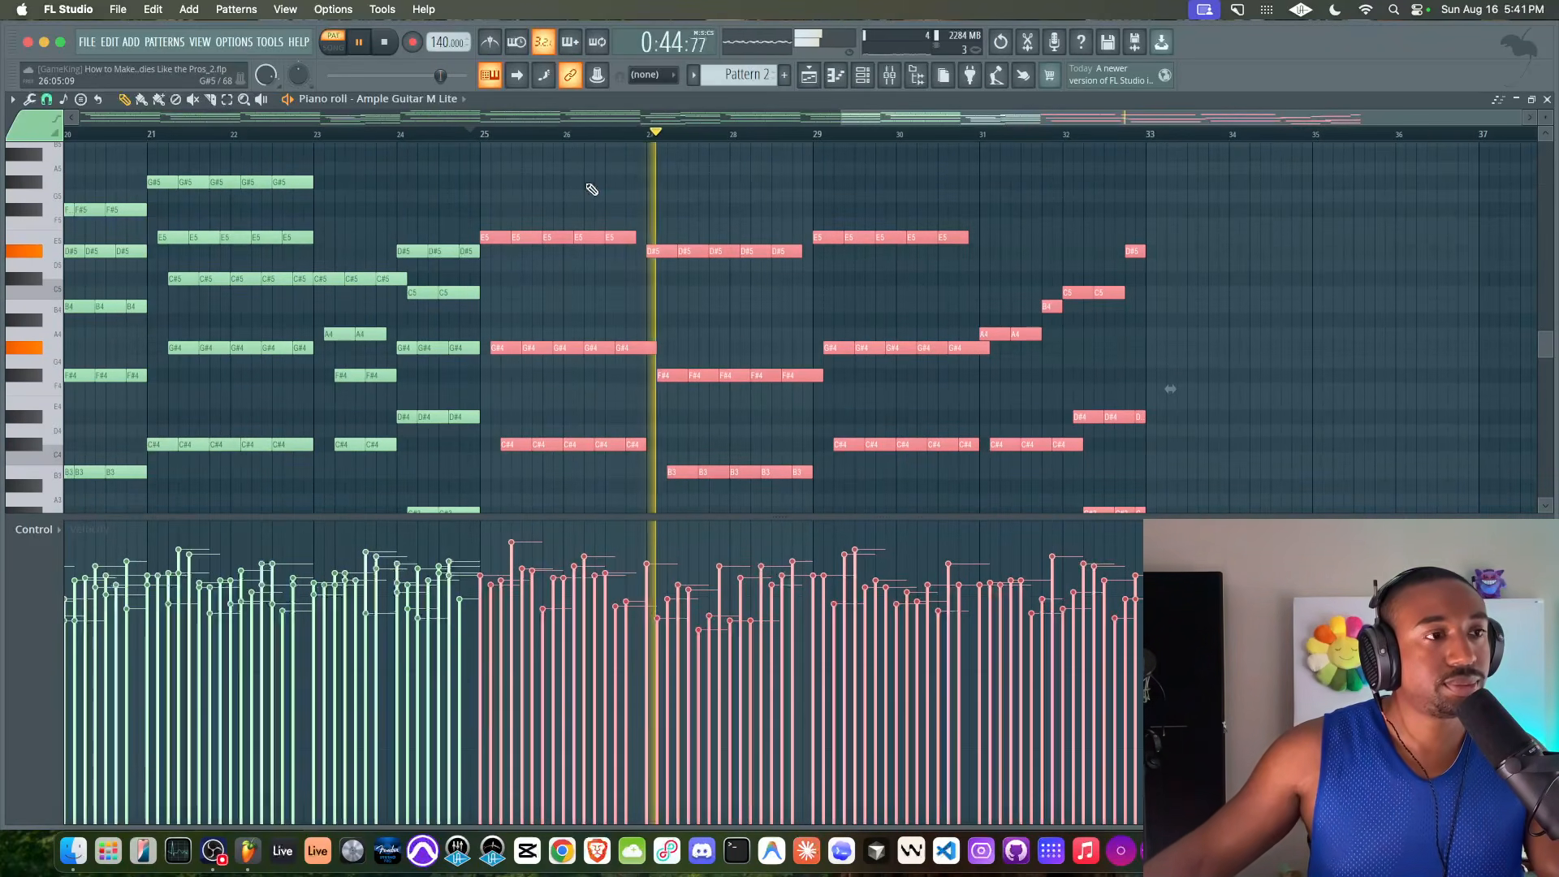
scroll(691, 190, "down", 4)
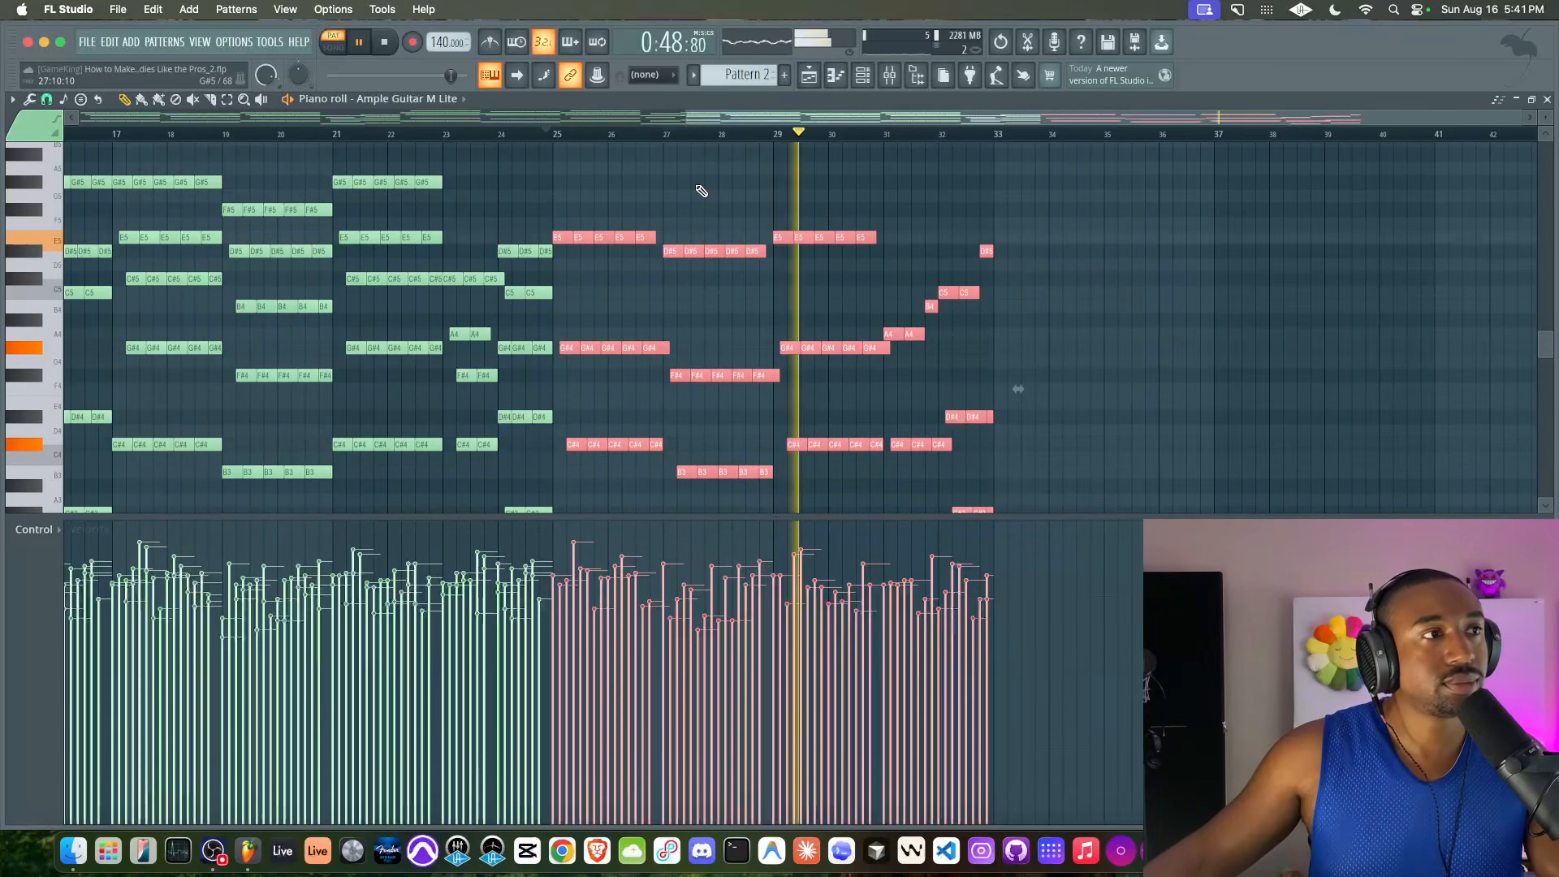
right_click(717, 194)
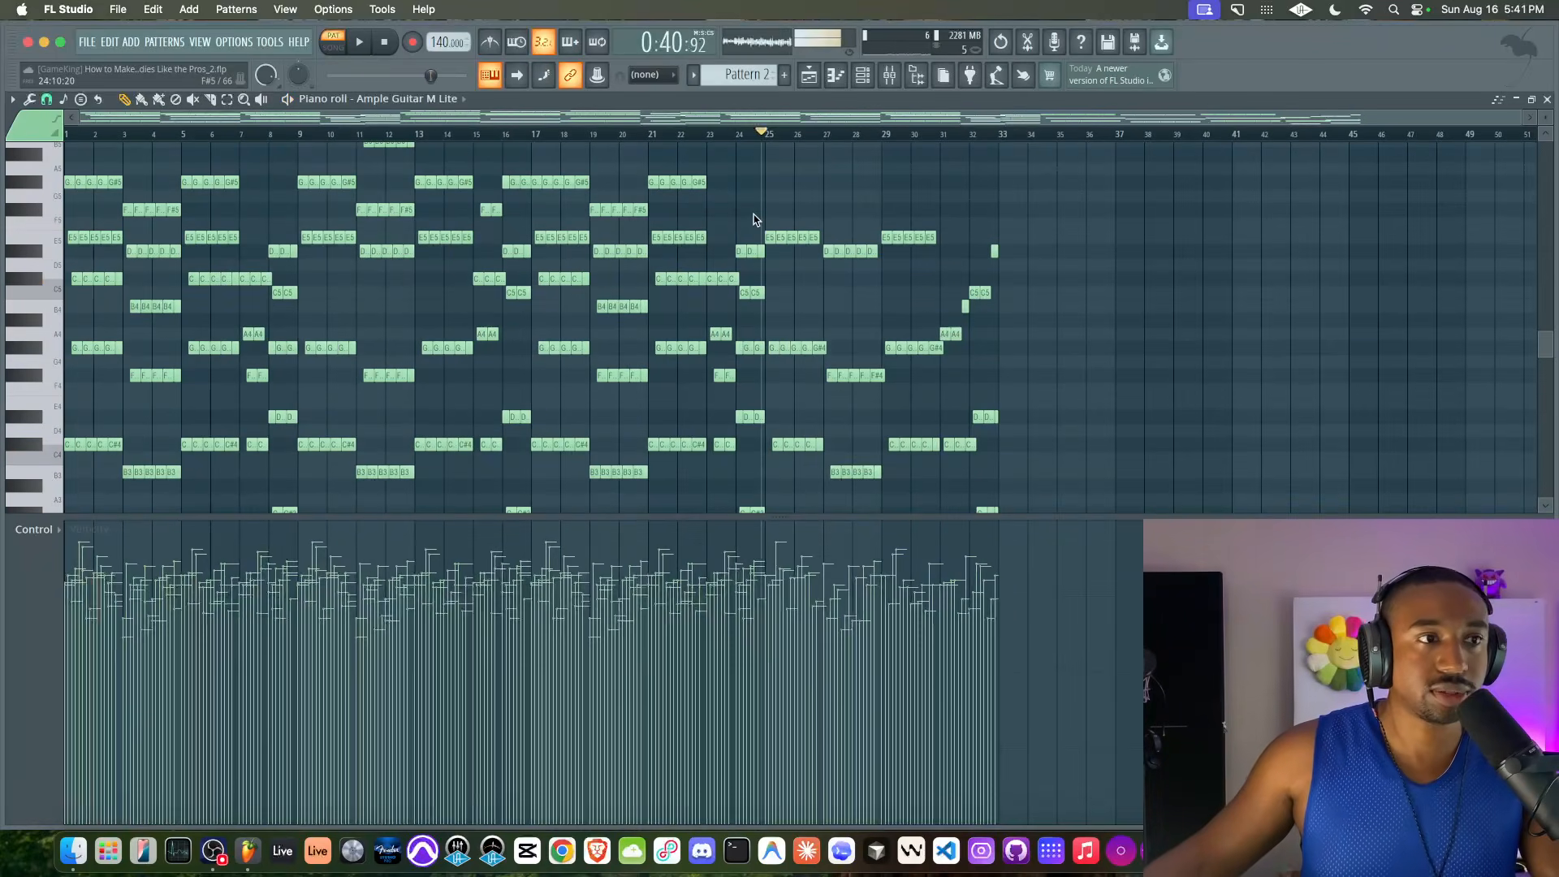
scroll(764, 224, "up", 2)
scroll(697, 243, "down", 3)
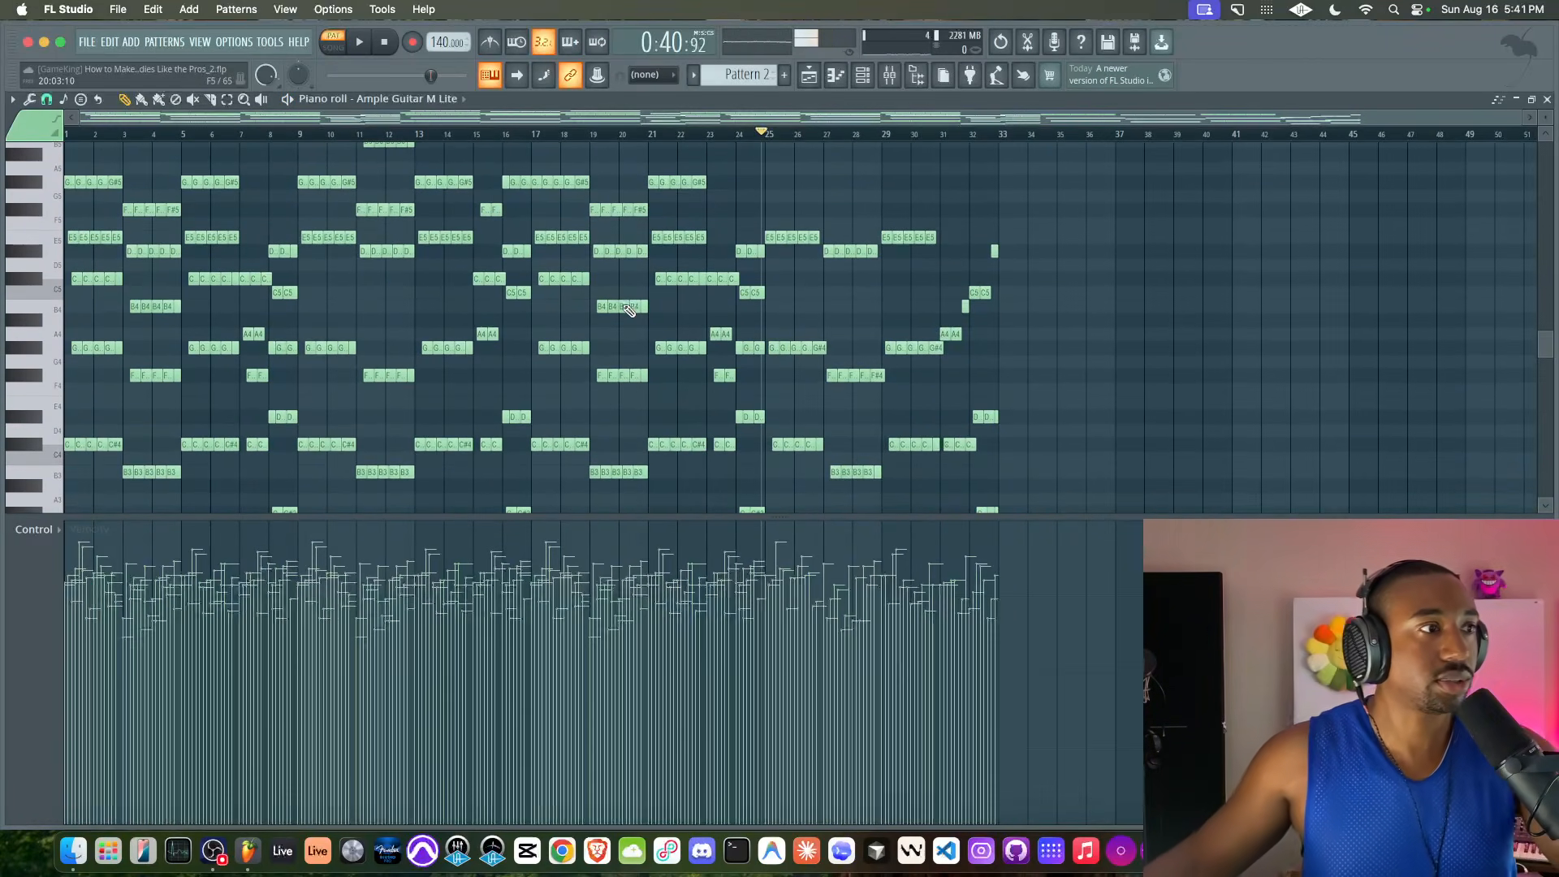
scroll(629, 311, "right", 1)
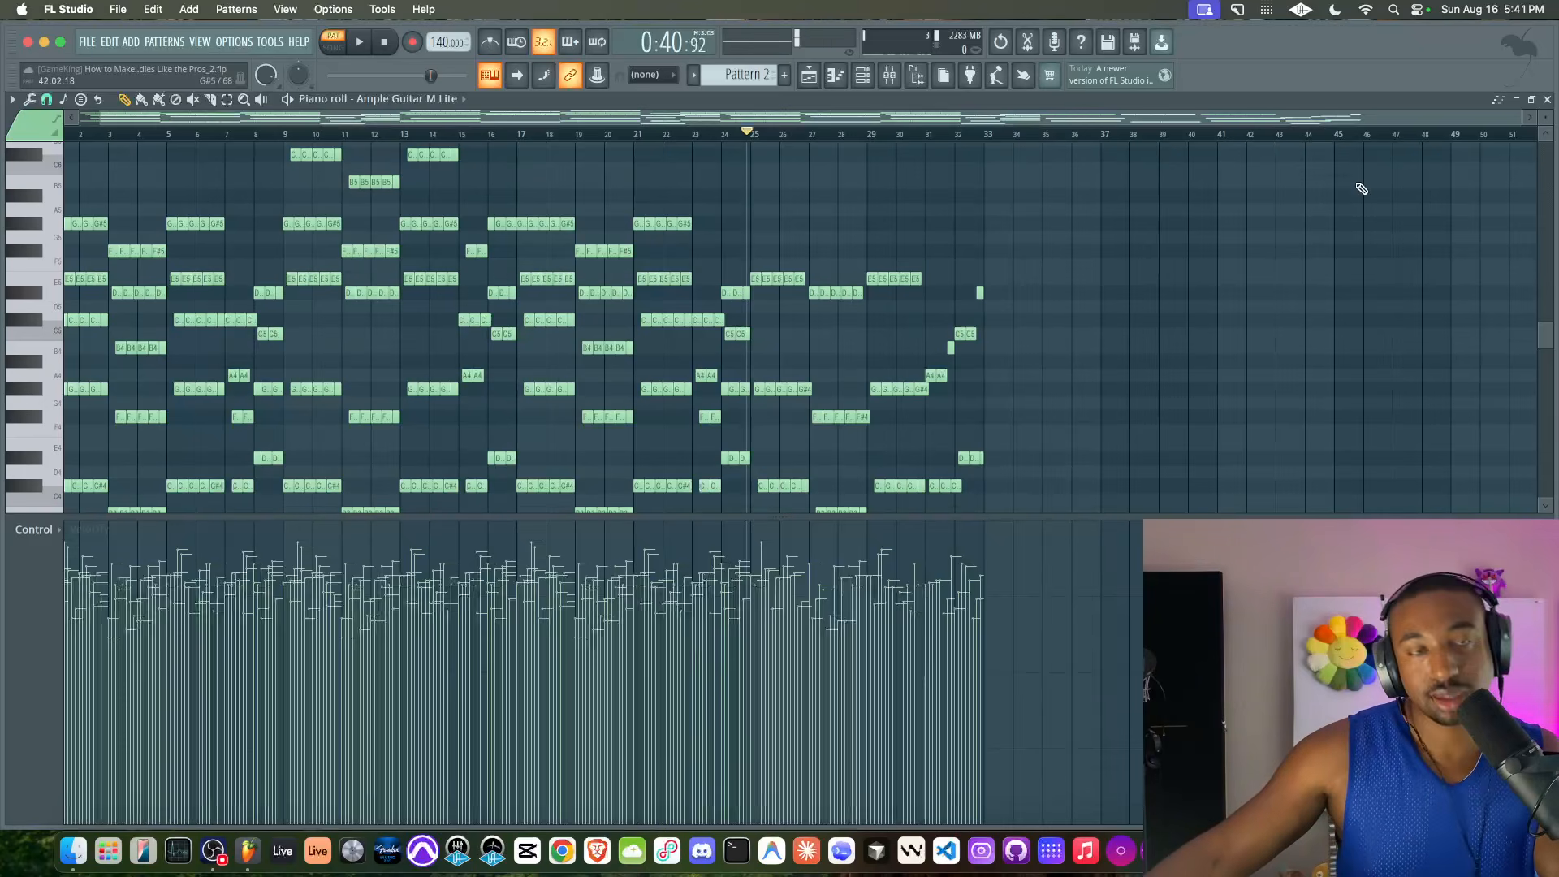
Place Pattern 2 at bar 1 of the playlist's Topline track and delete the Pattern 1 clip from the Harmony track
left_click(1547, 99)
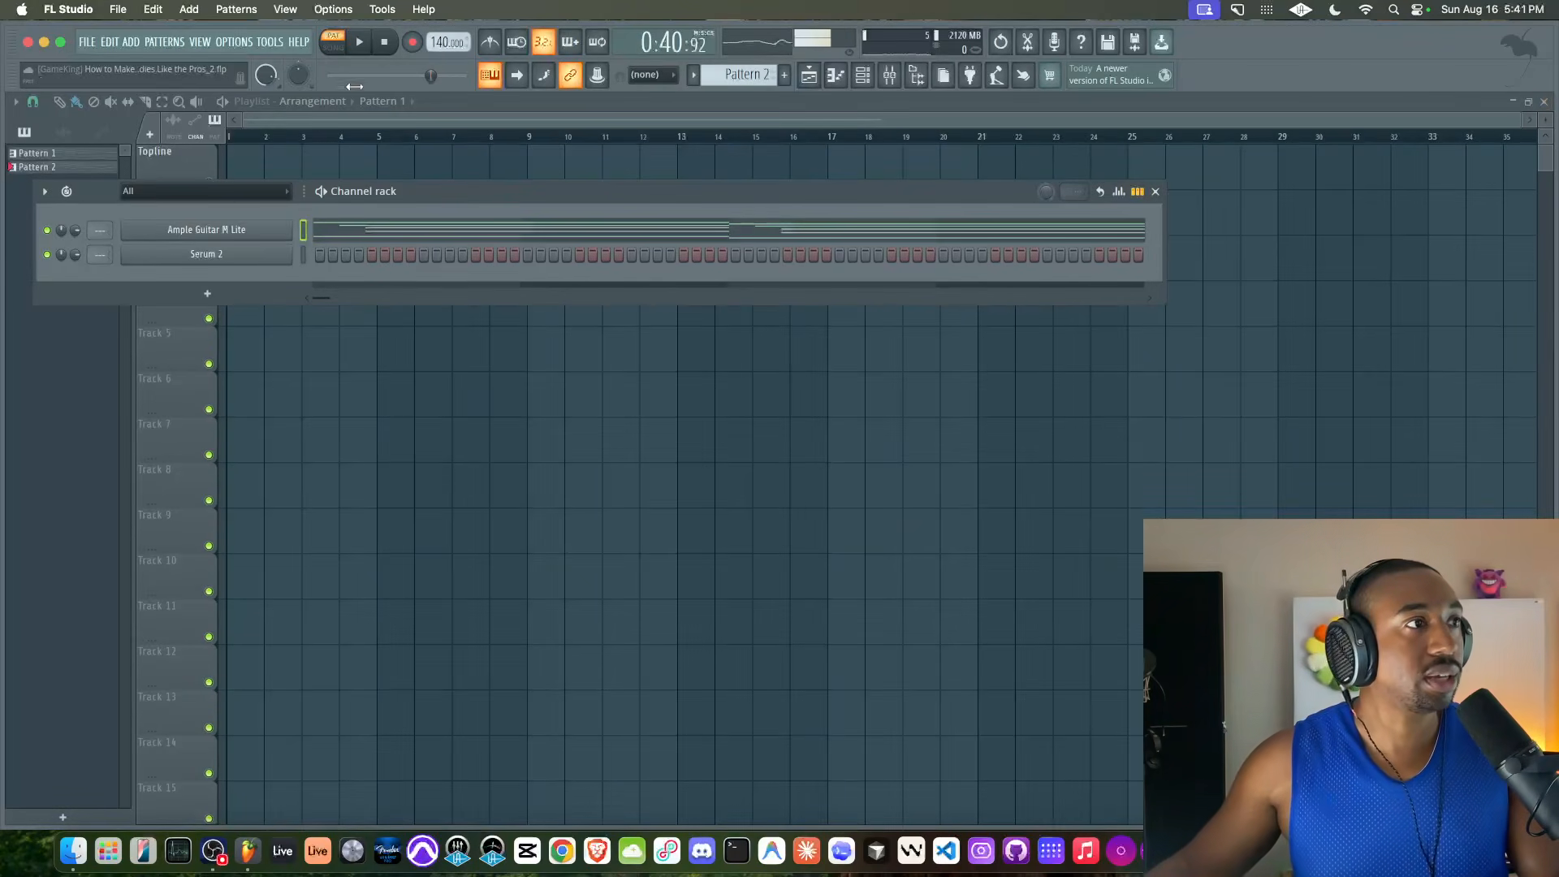
key("space")
right_click(239, 163)
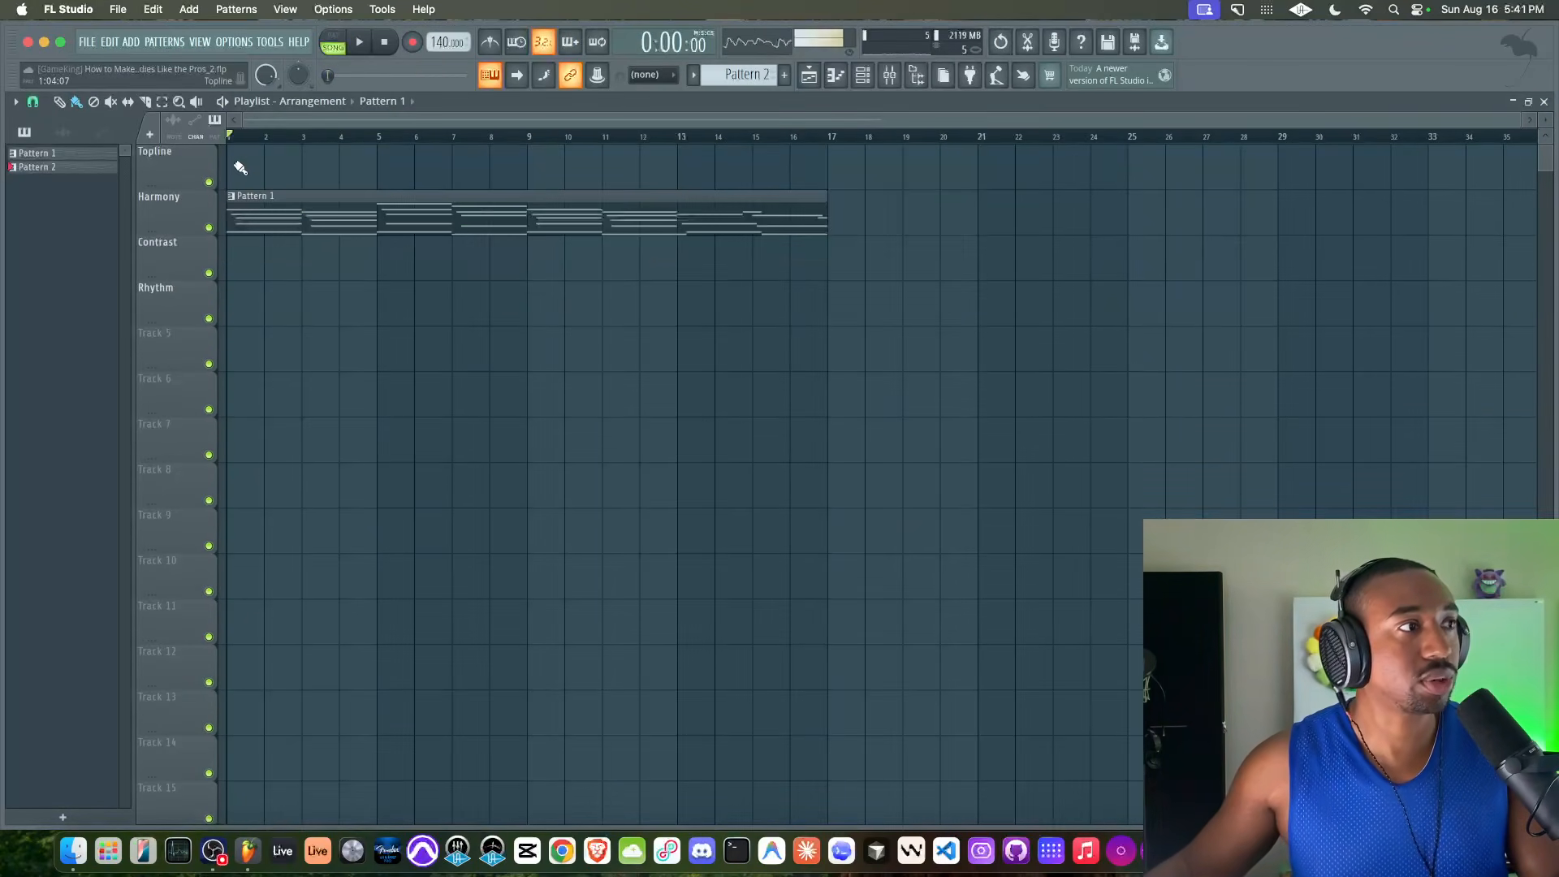
left_click(240, 167)
right_click(284, 201)
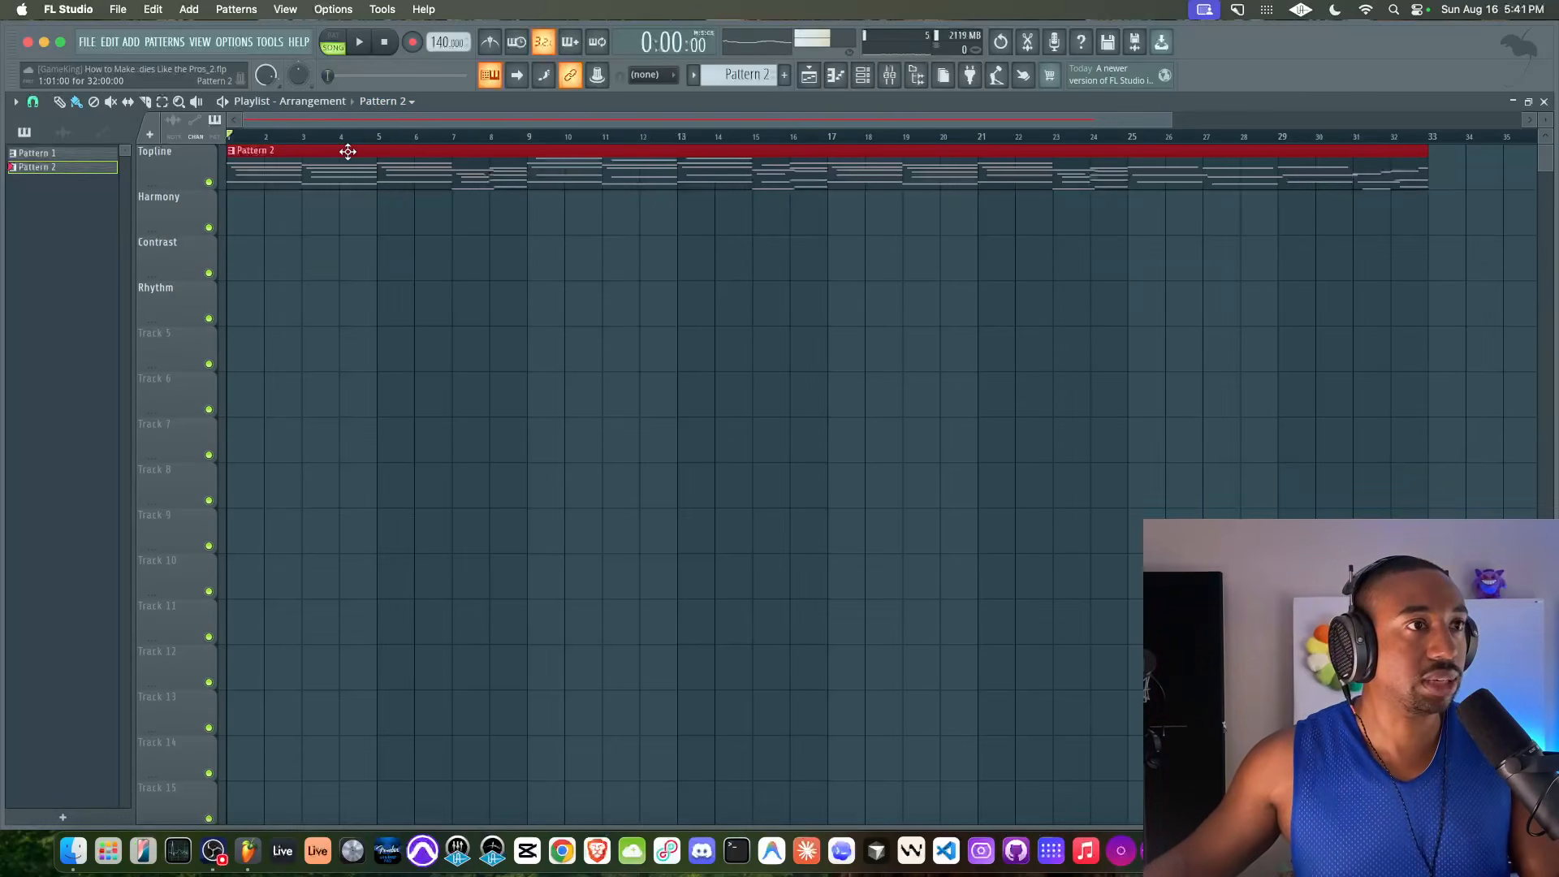
Move the Pattern 2 clip from the Topline track to bar 1 of the Harmony track
key("space")
scroll(348, 151, "down", 2)
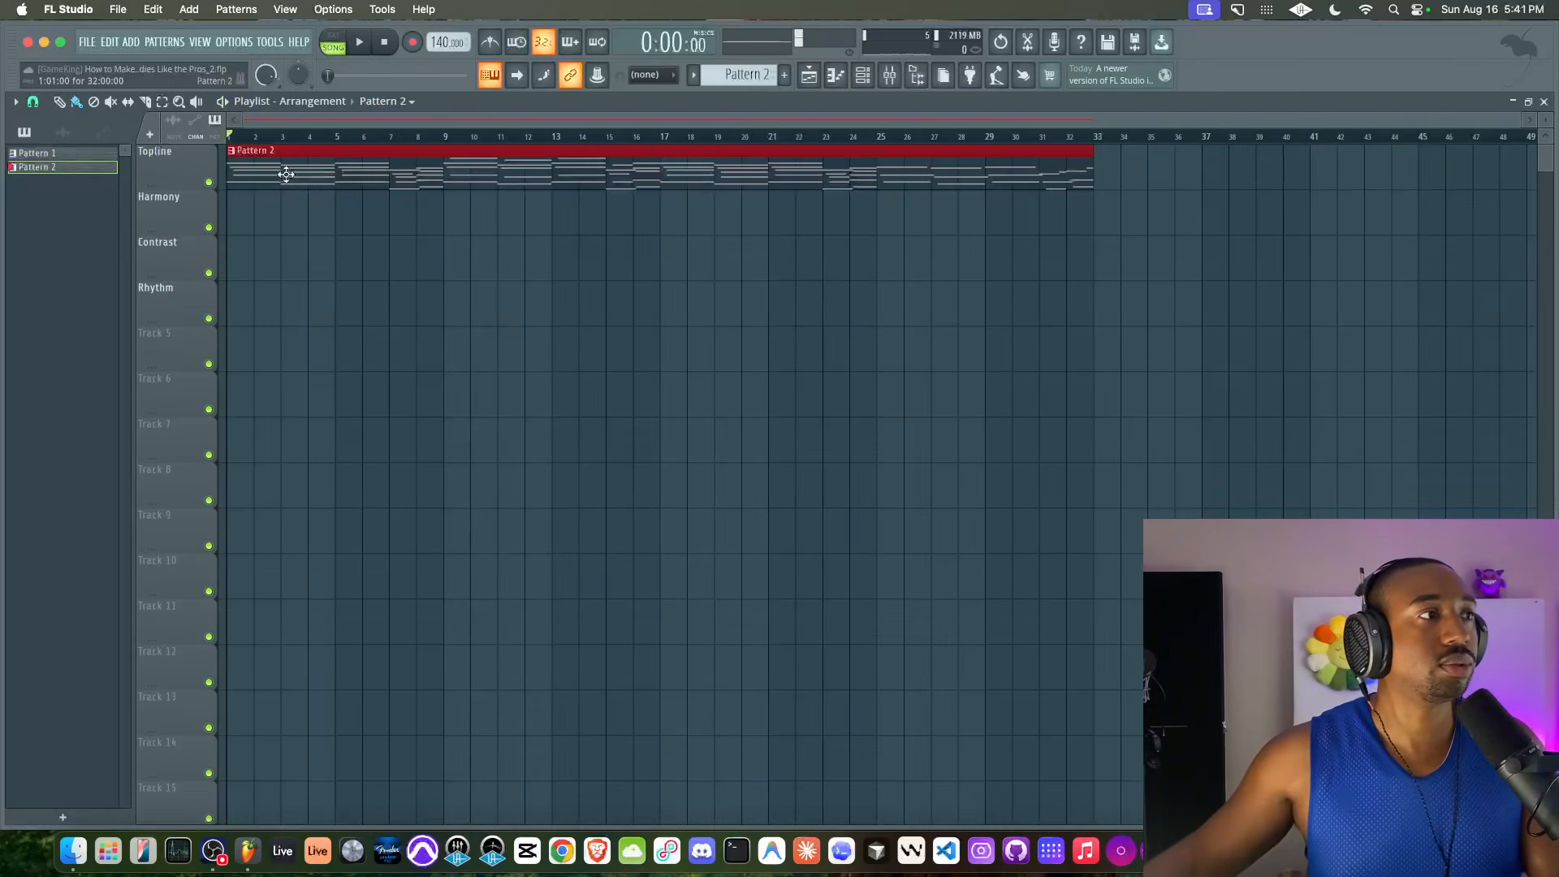
left_click_drag(239, 182, 262, 228)
right_click(268, 165)
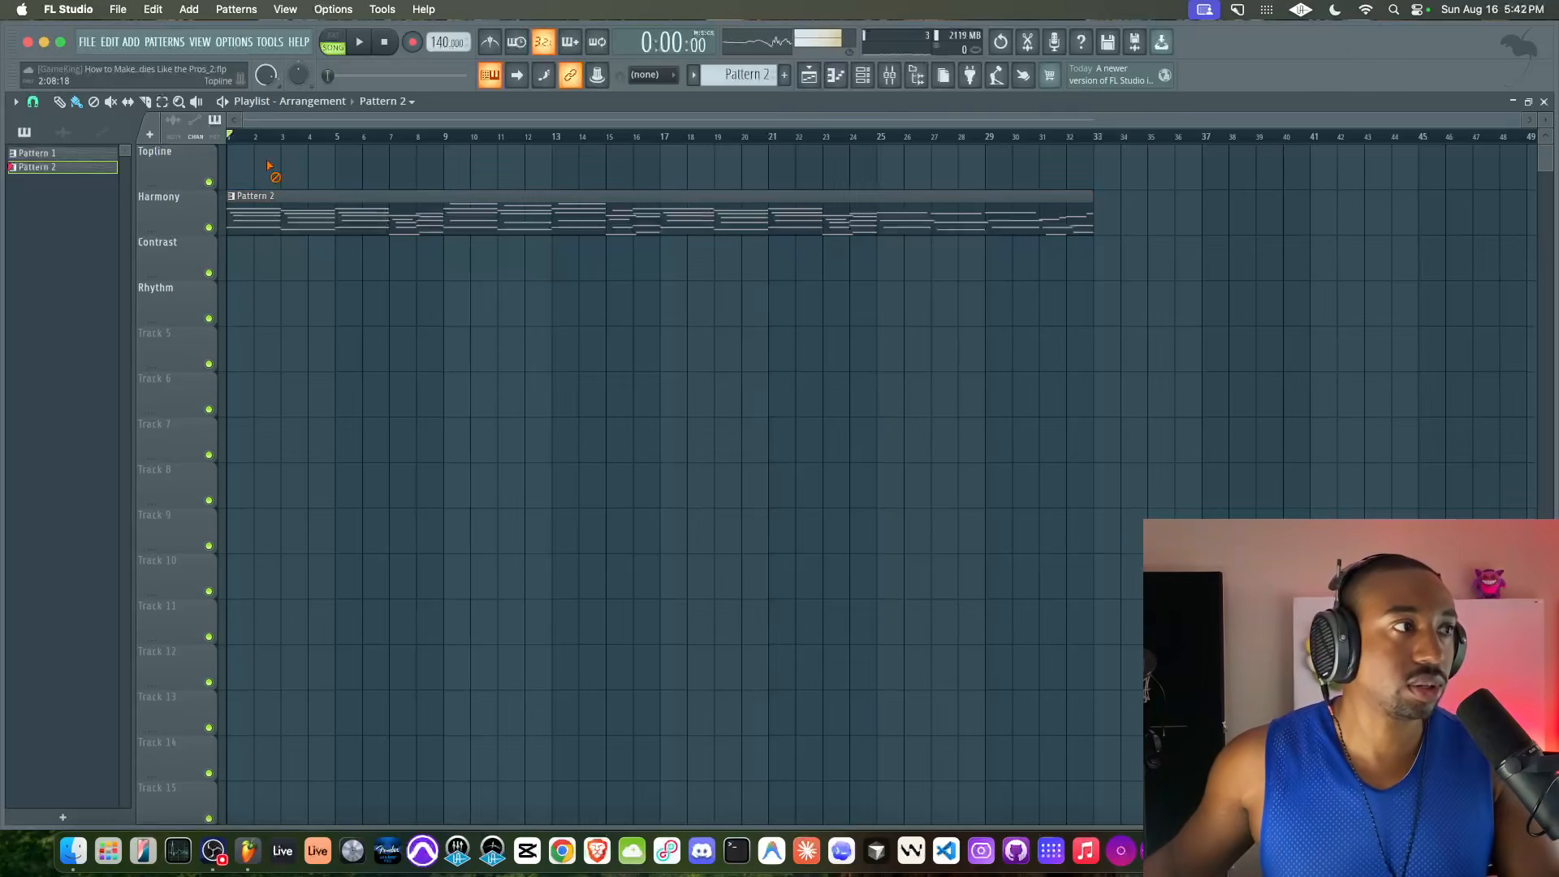
Review Pattern 2's guitar notes in the piano roll and return to the playlist
double_click(232, 215)
scroll(246, 224, "up", 1)
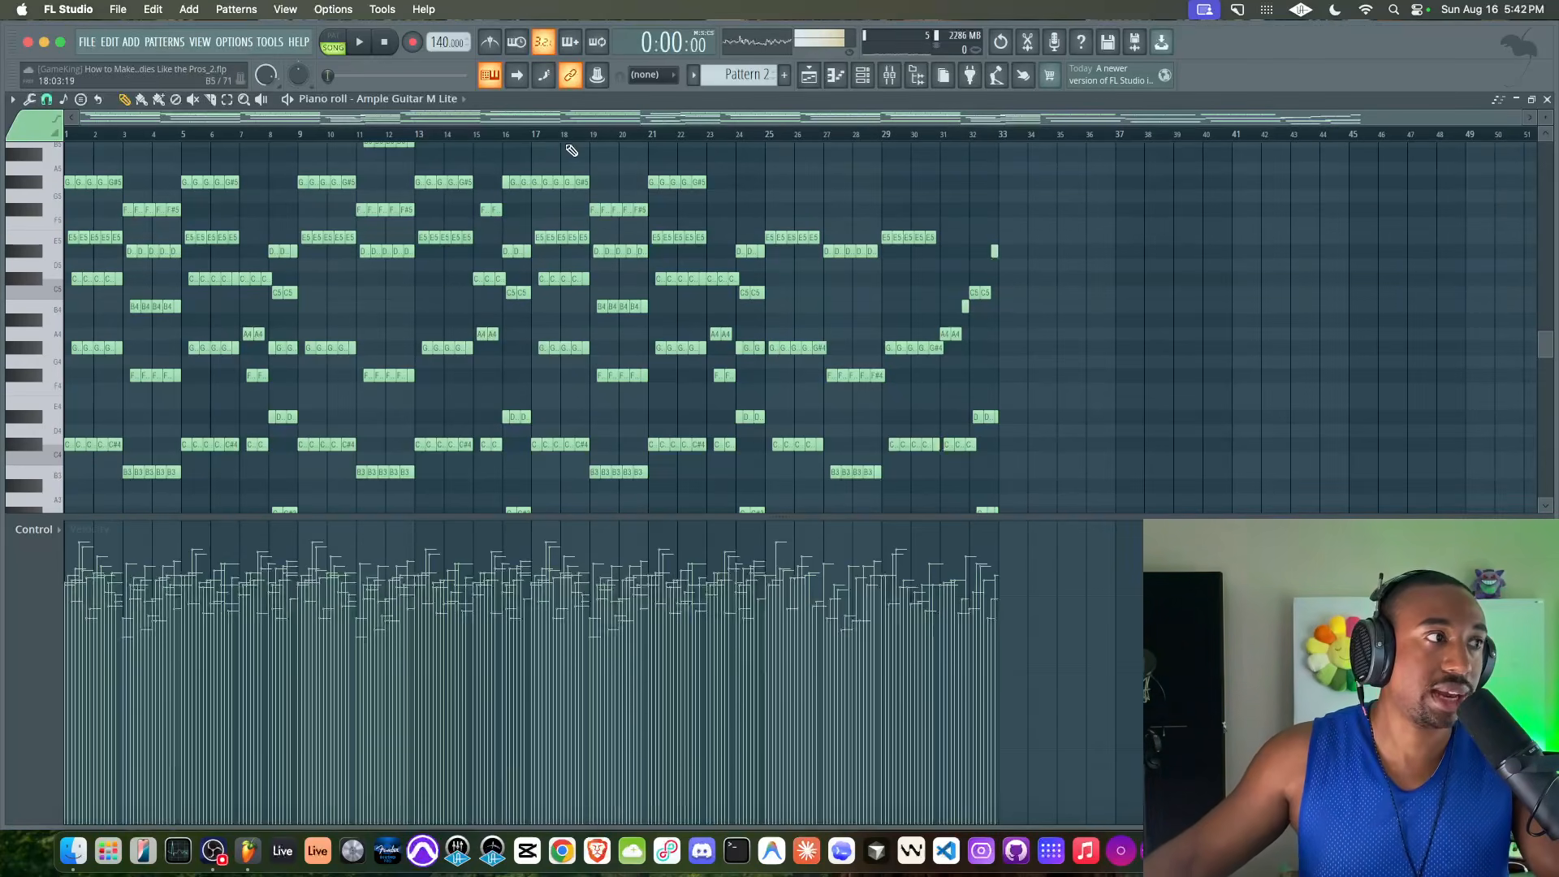
left_click(1547, 100)
left_click_drag(249, 223, 1132, 222)
left_click(867, 358, "super")
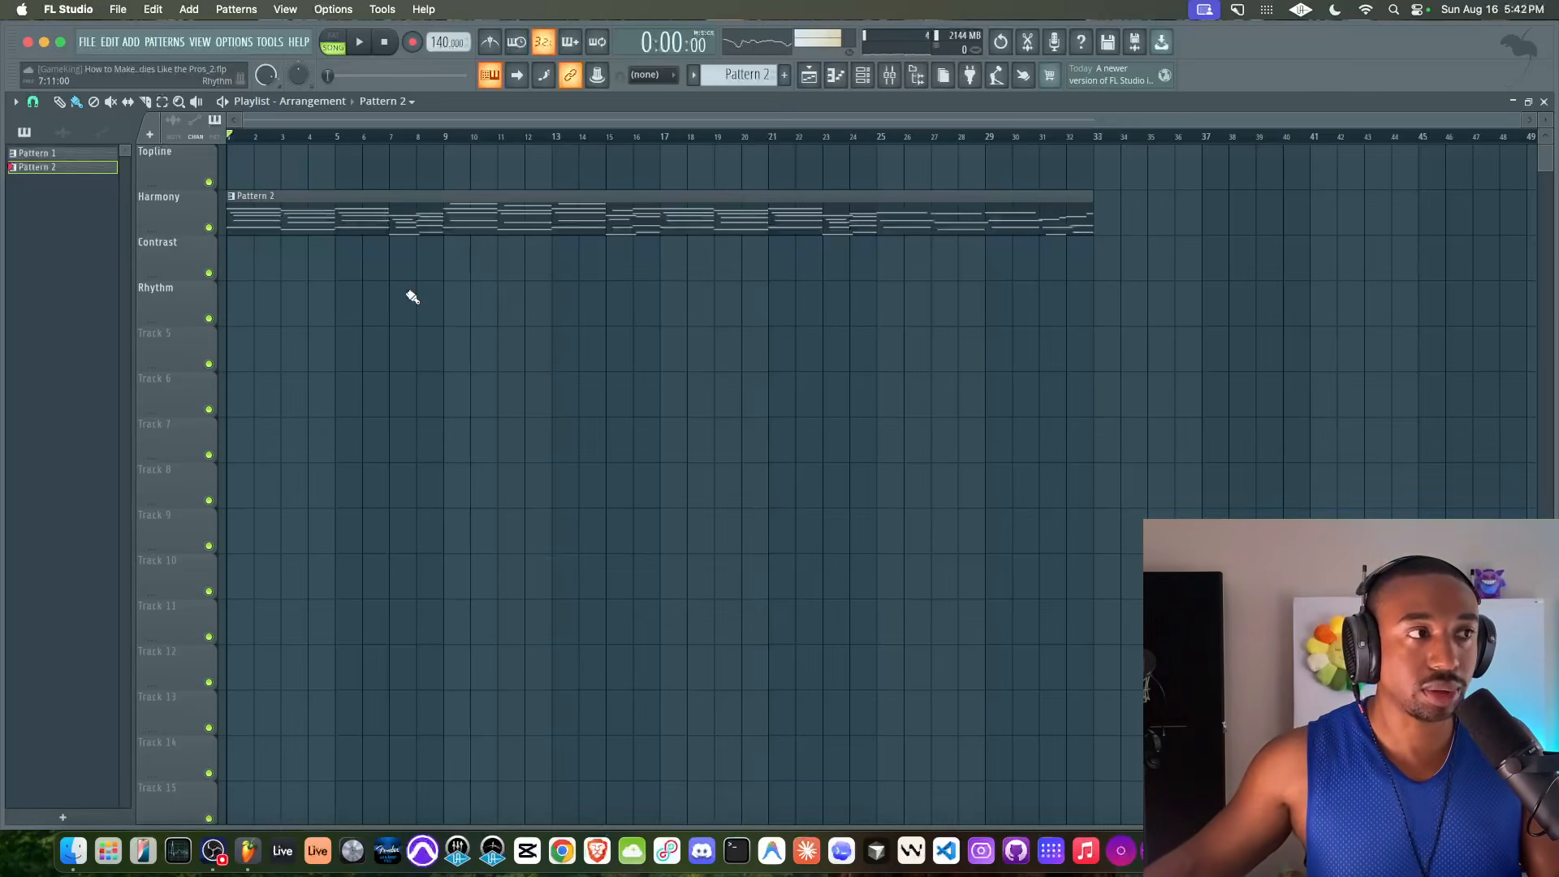
left_click_drag(266, 212, 690, 229)
left_click(628, 338, "super")
Play the arrangement from the start, check the mixer briefly, and save the project
key("space")
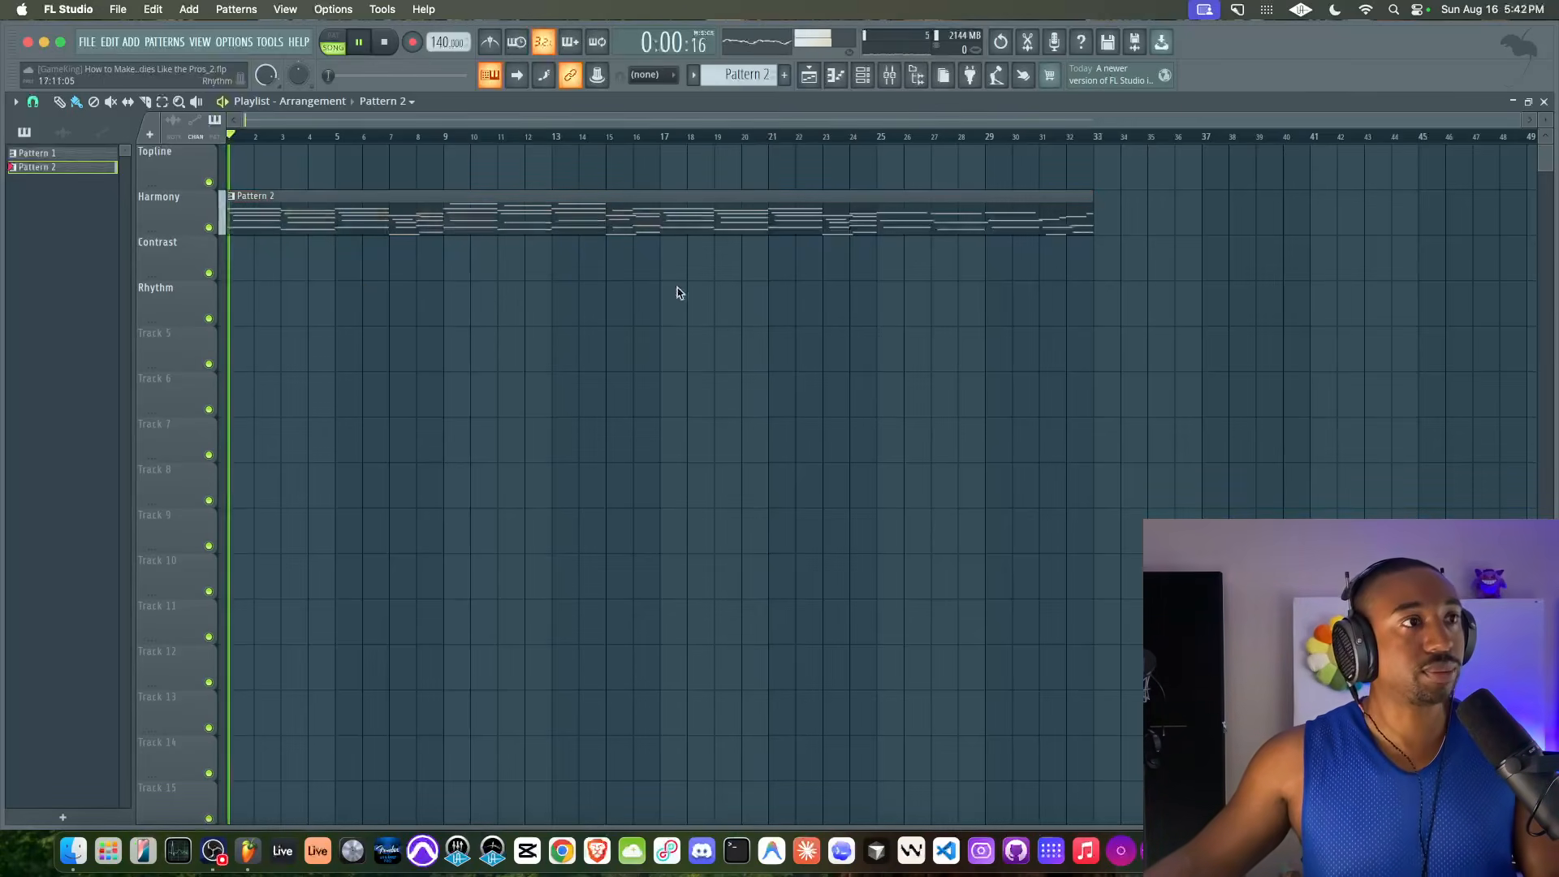
left_click(893, 78)
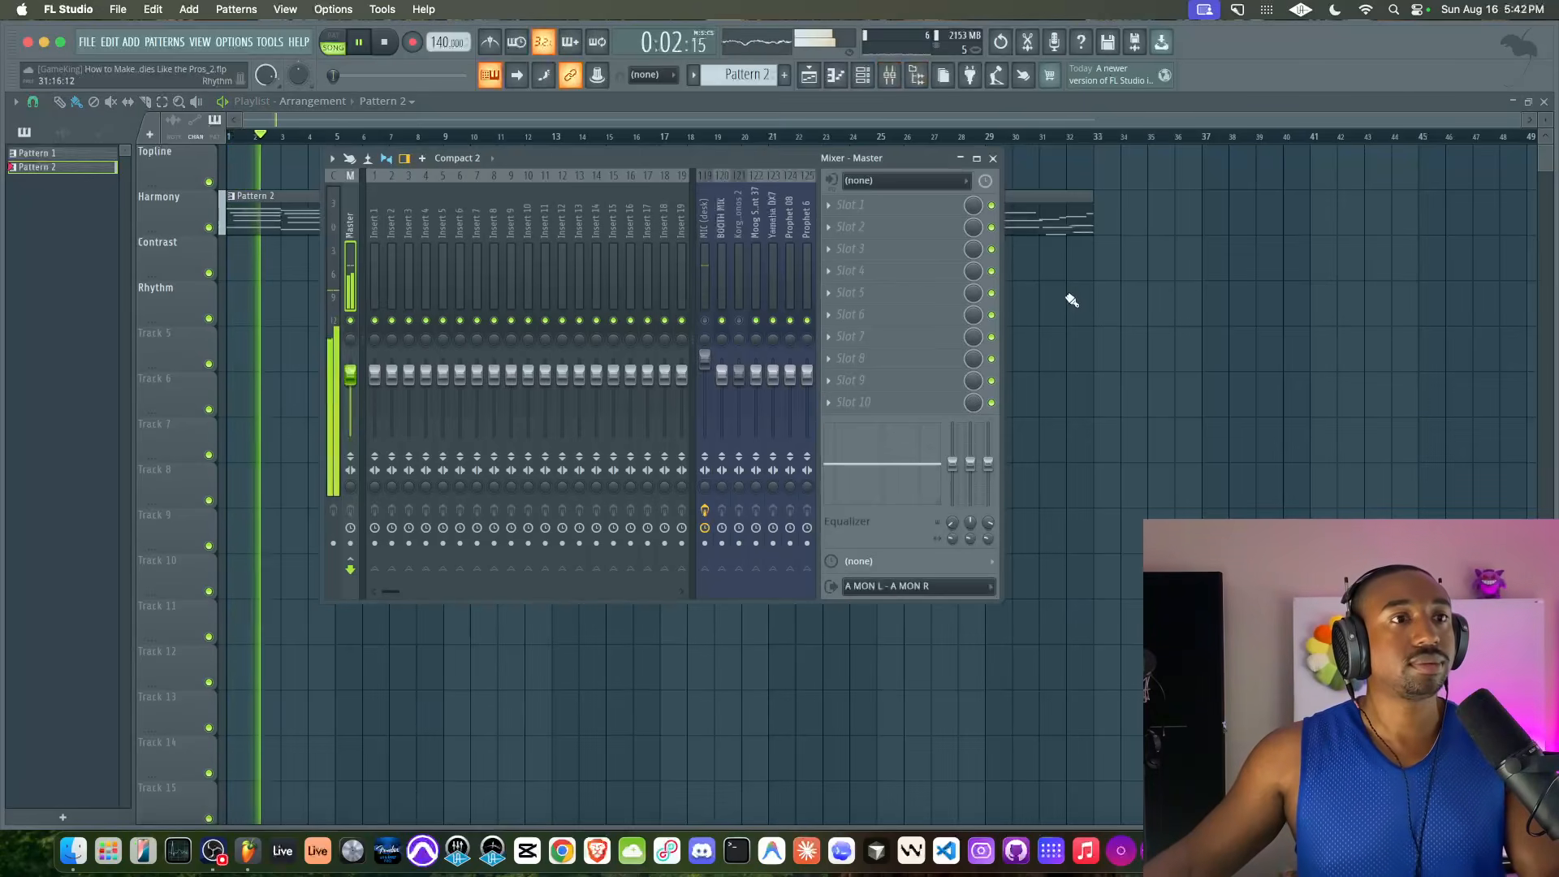
key("F9")
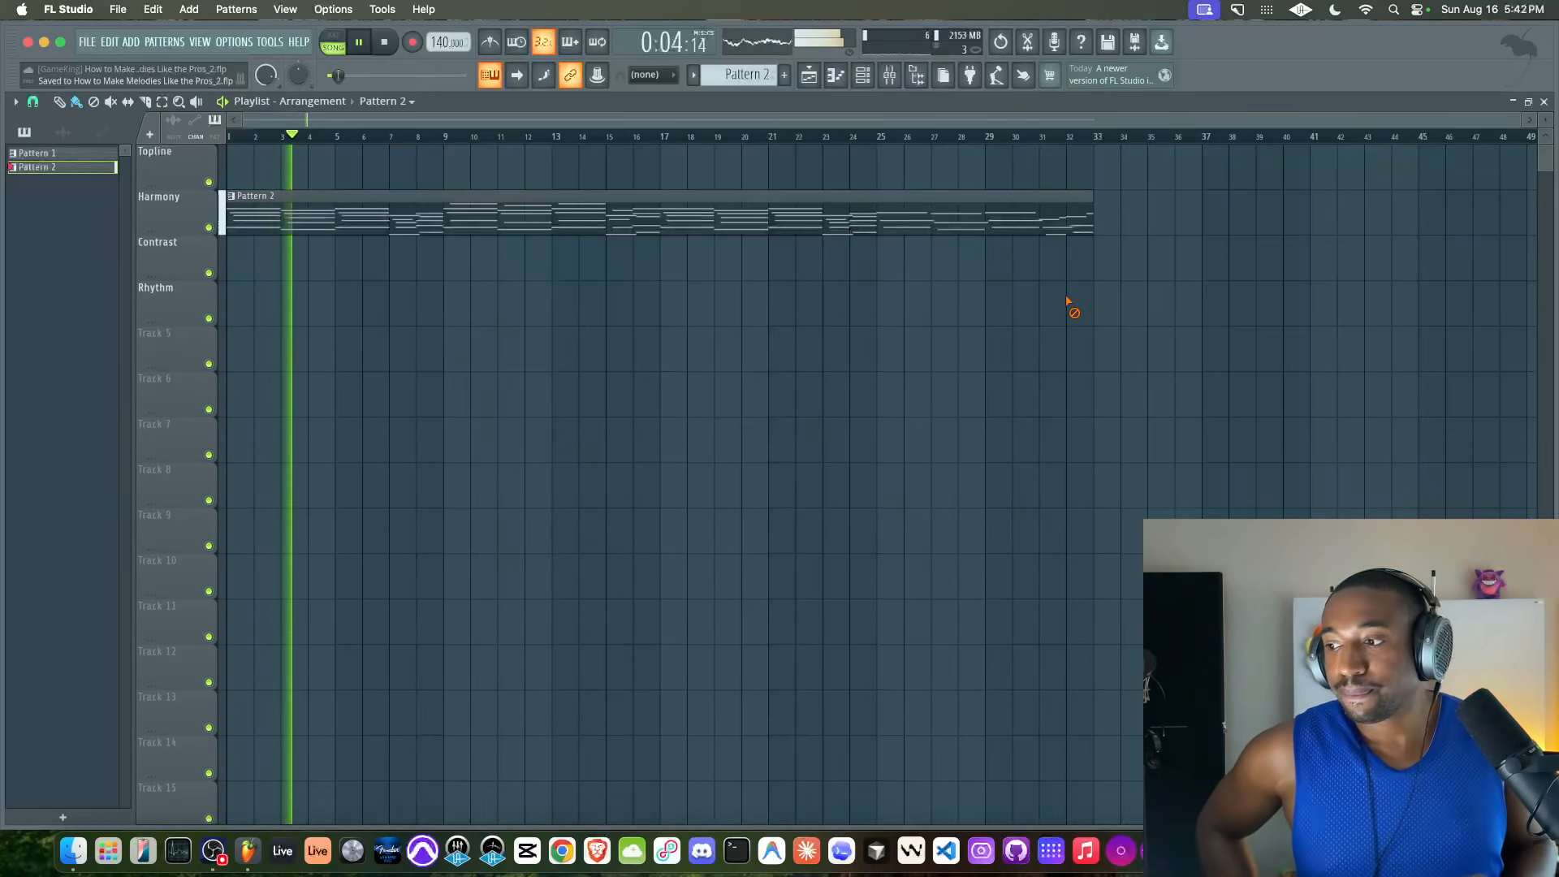
key("super+s")
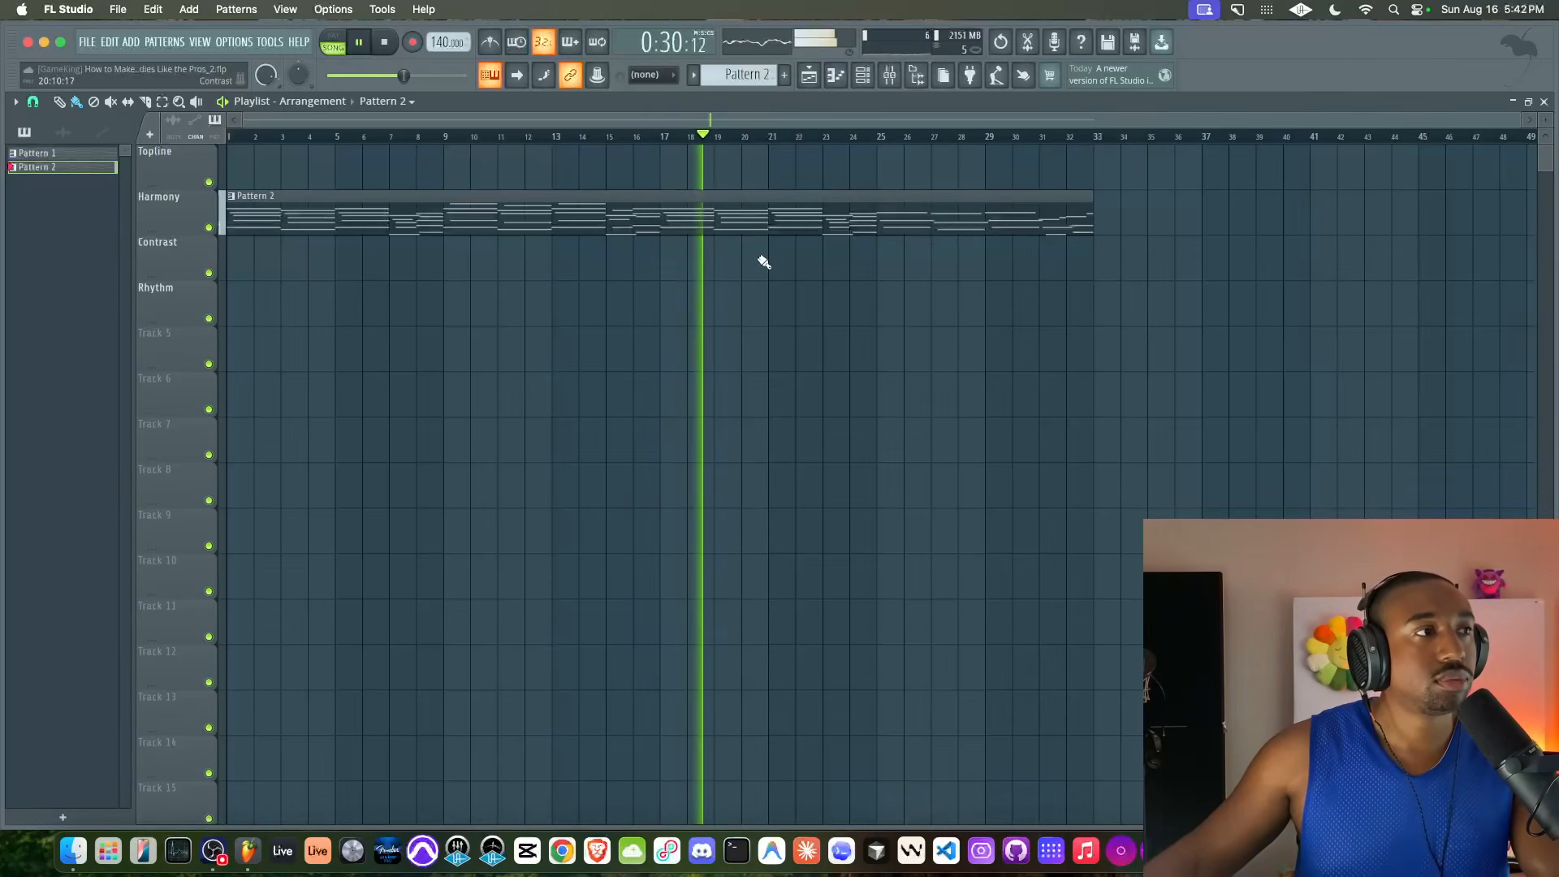
Change Pattern 2's color to Medium Slate Blue (#4B56E5) and save the project
left_click(231, 197)
left_click(264, 265)
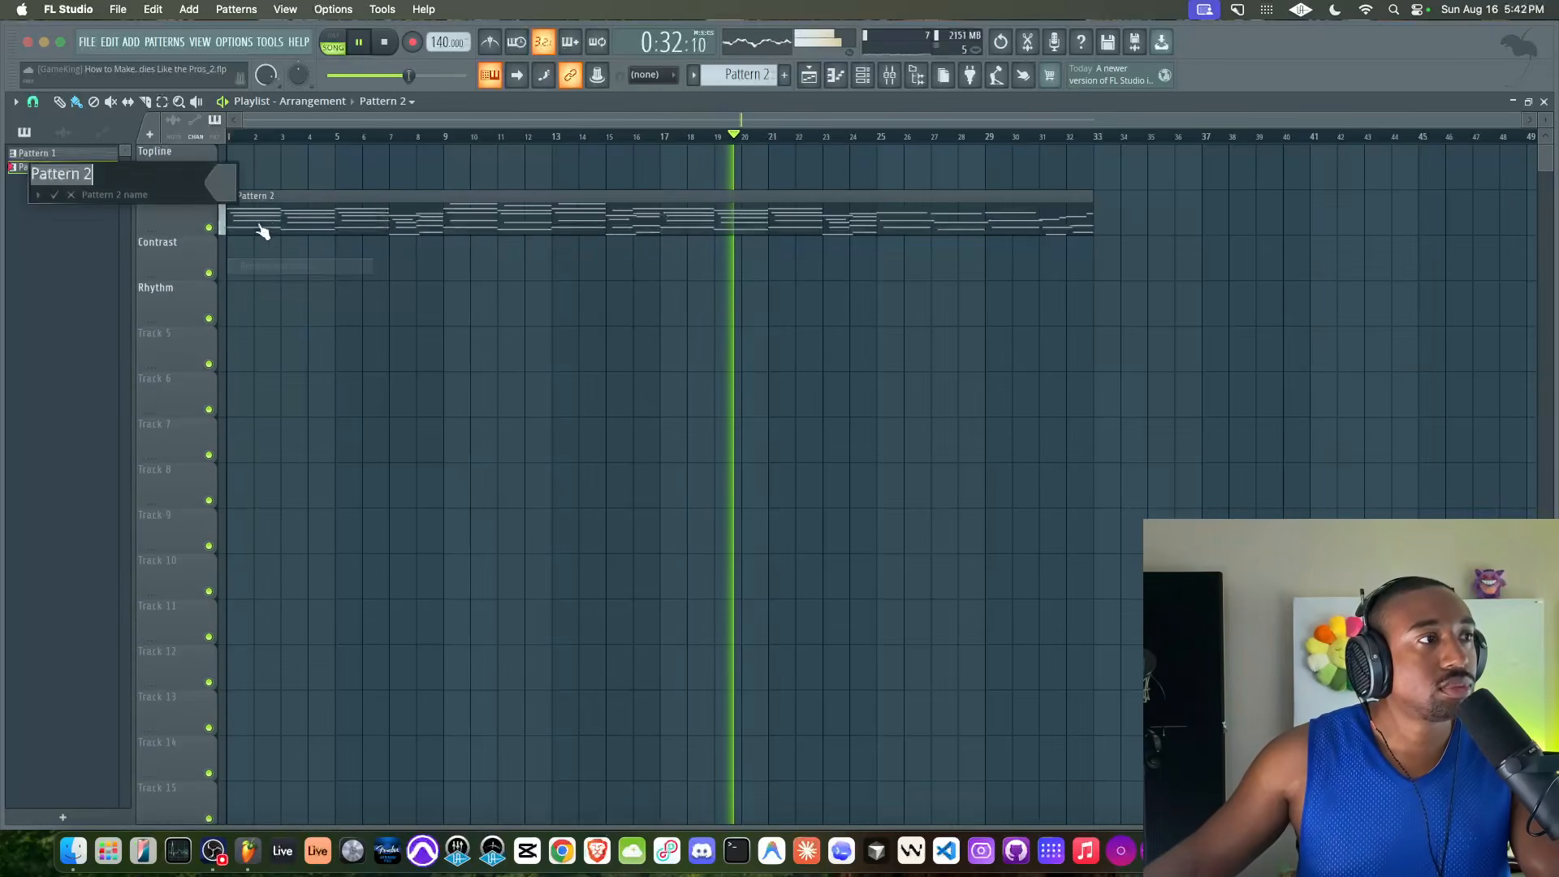
left_click(230, 187)
left_click(336, 443)
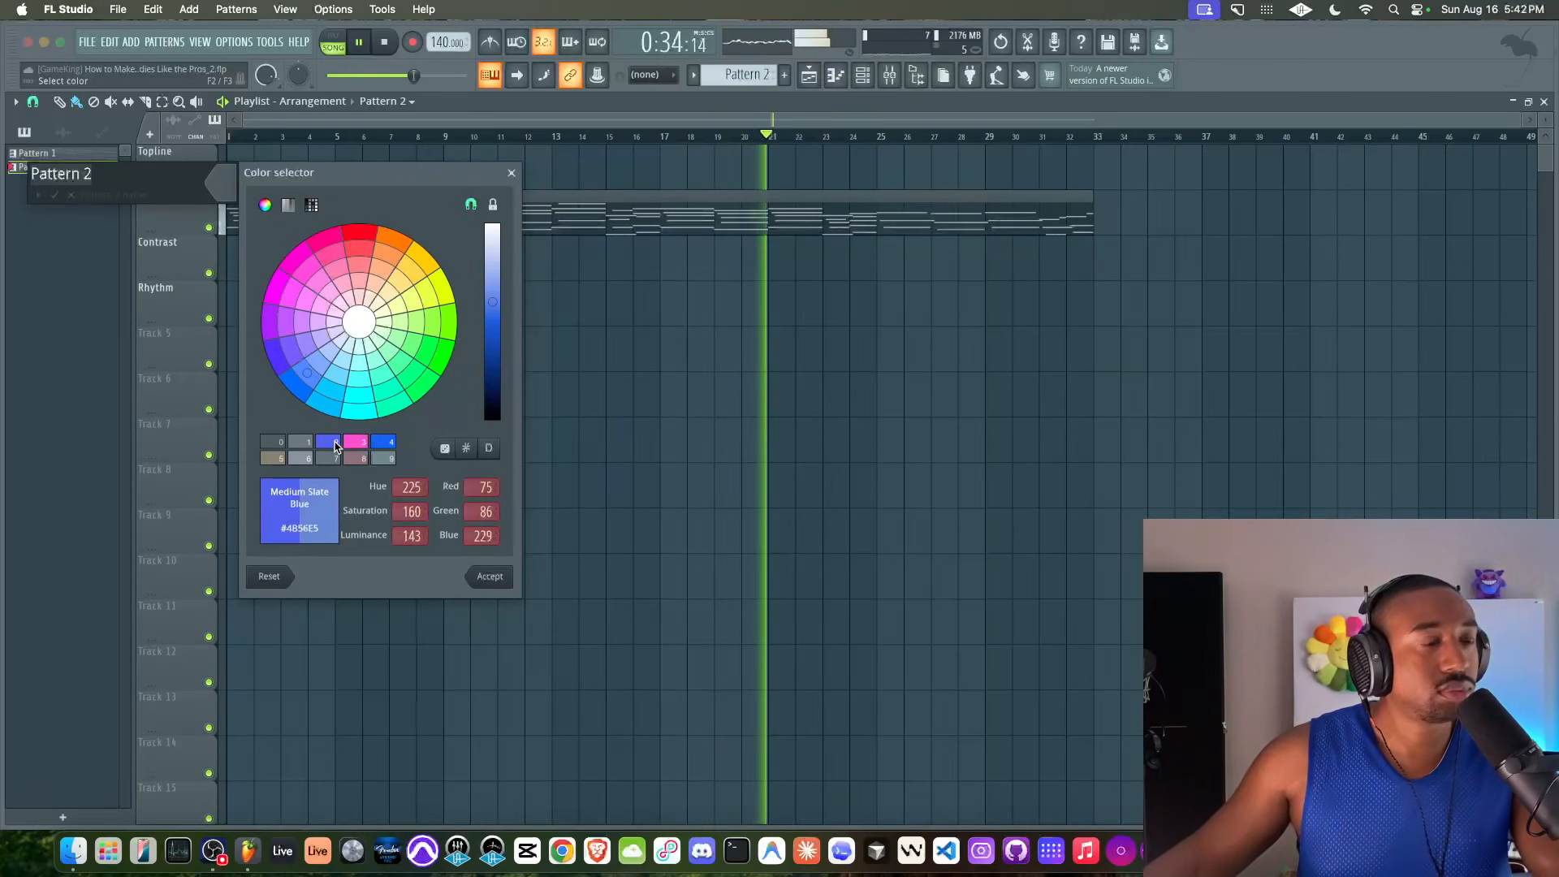
key("Return")
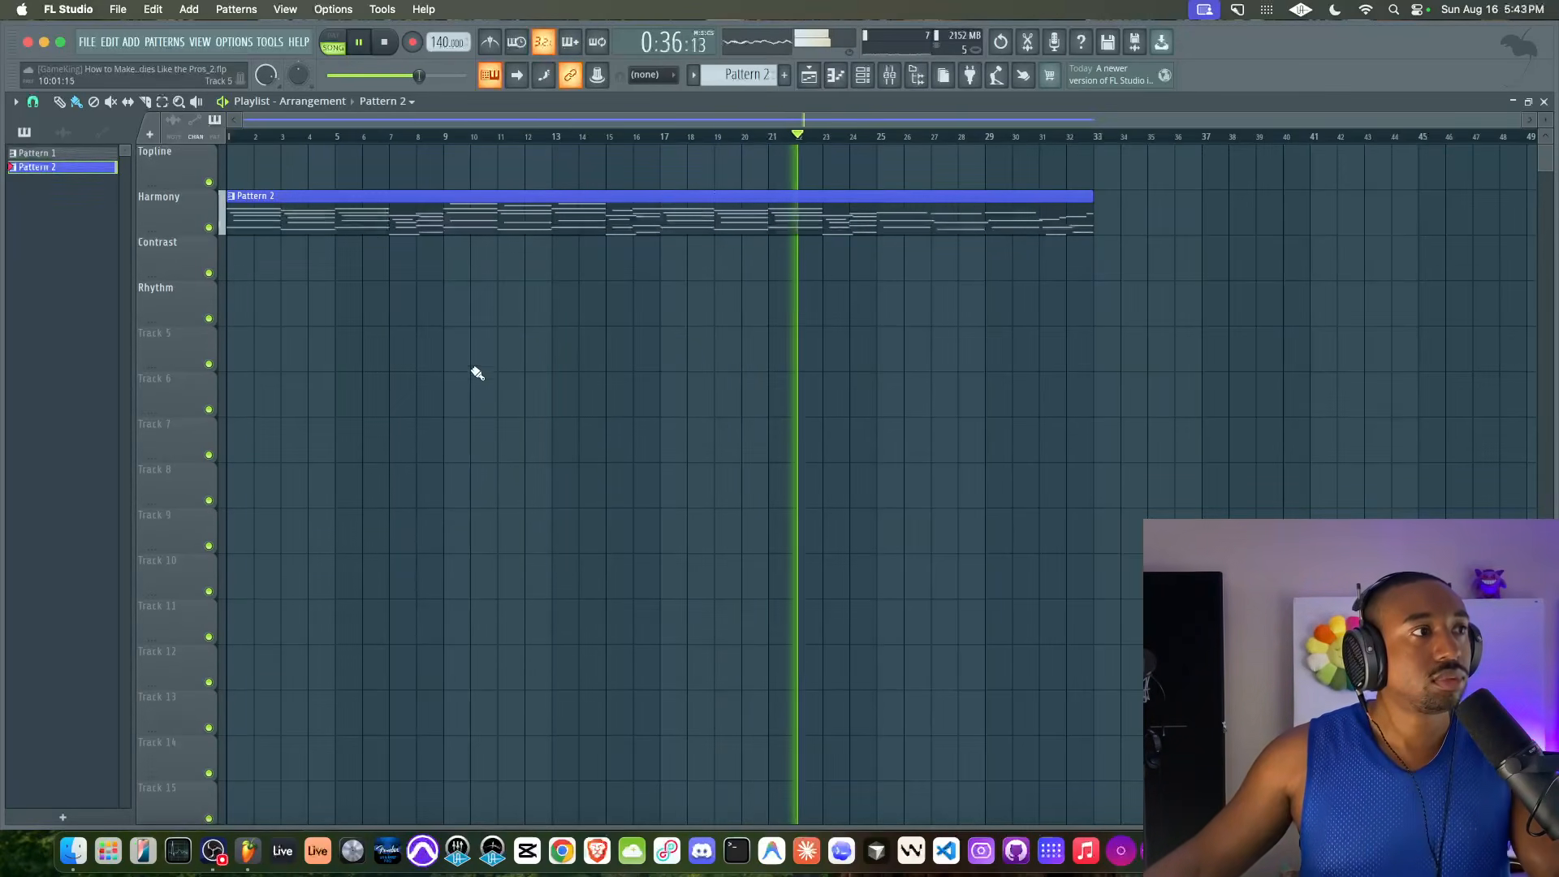
key("super+s")
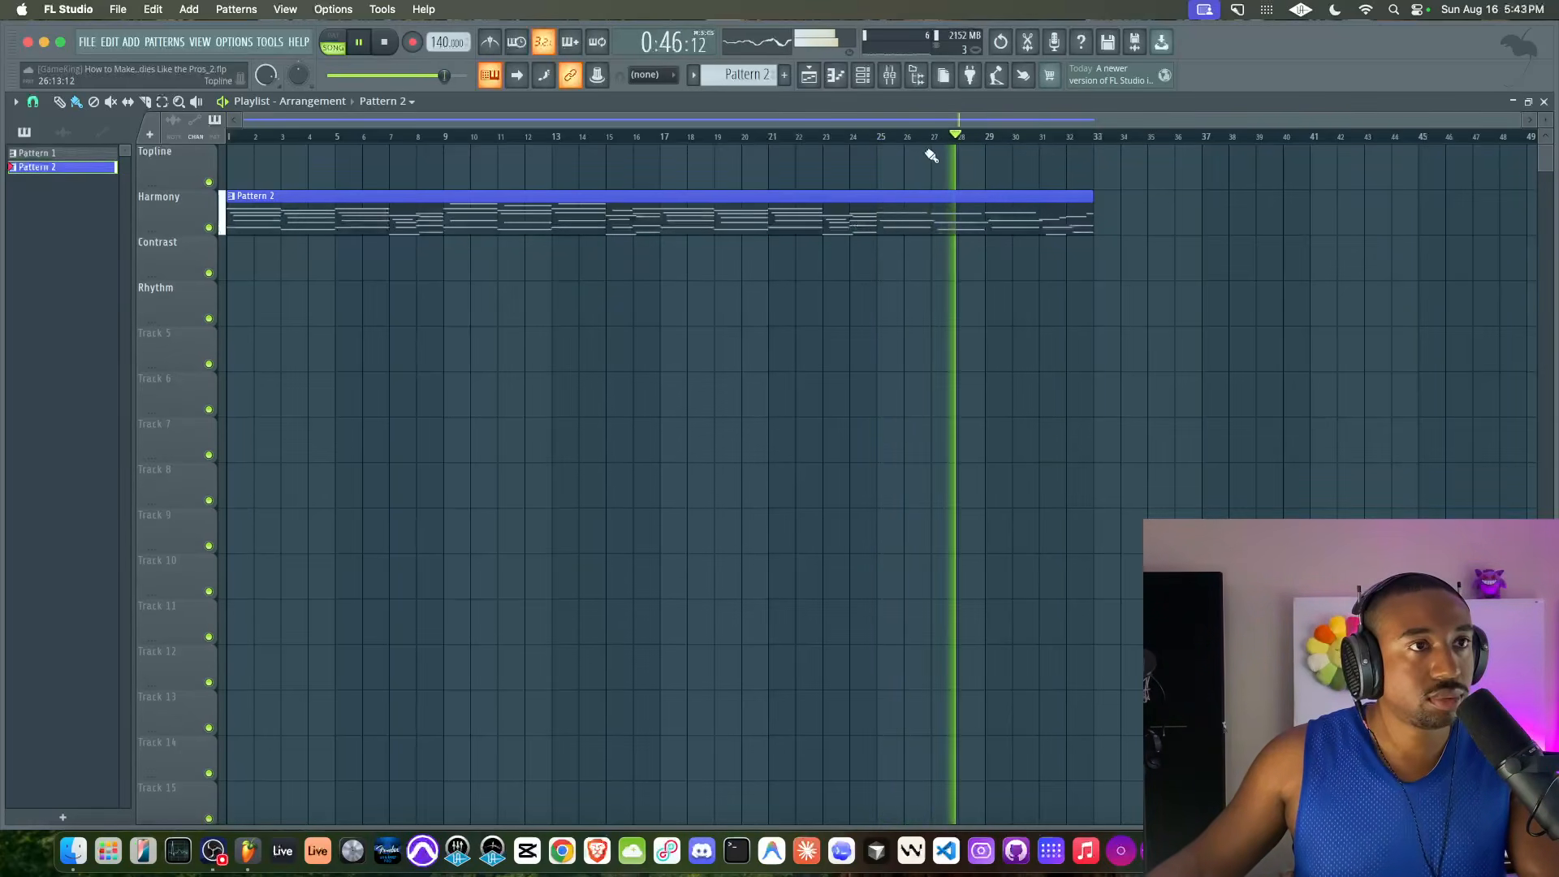
Check the mixer while the last bars of the arrangement play, and stop playback
left_click(891, 78)
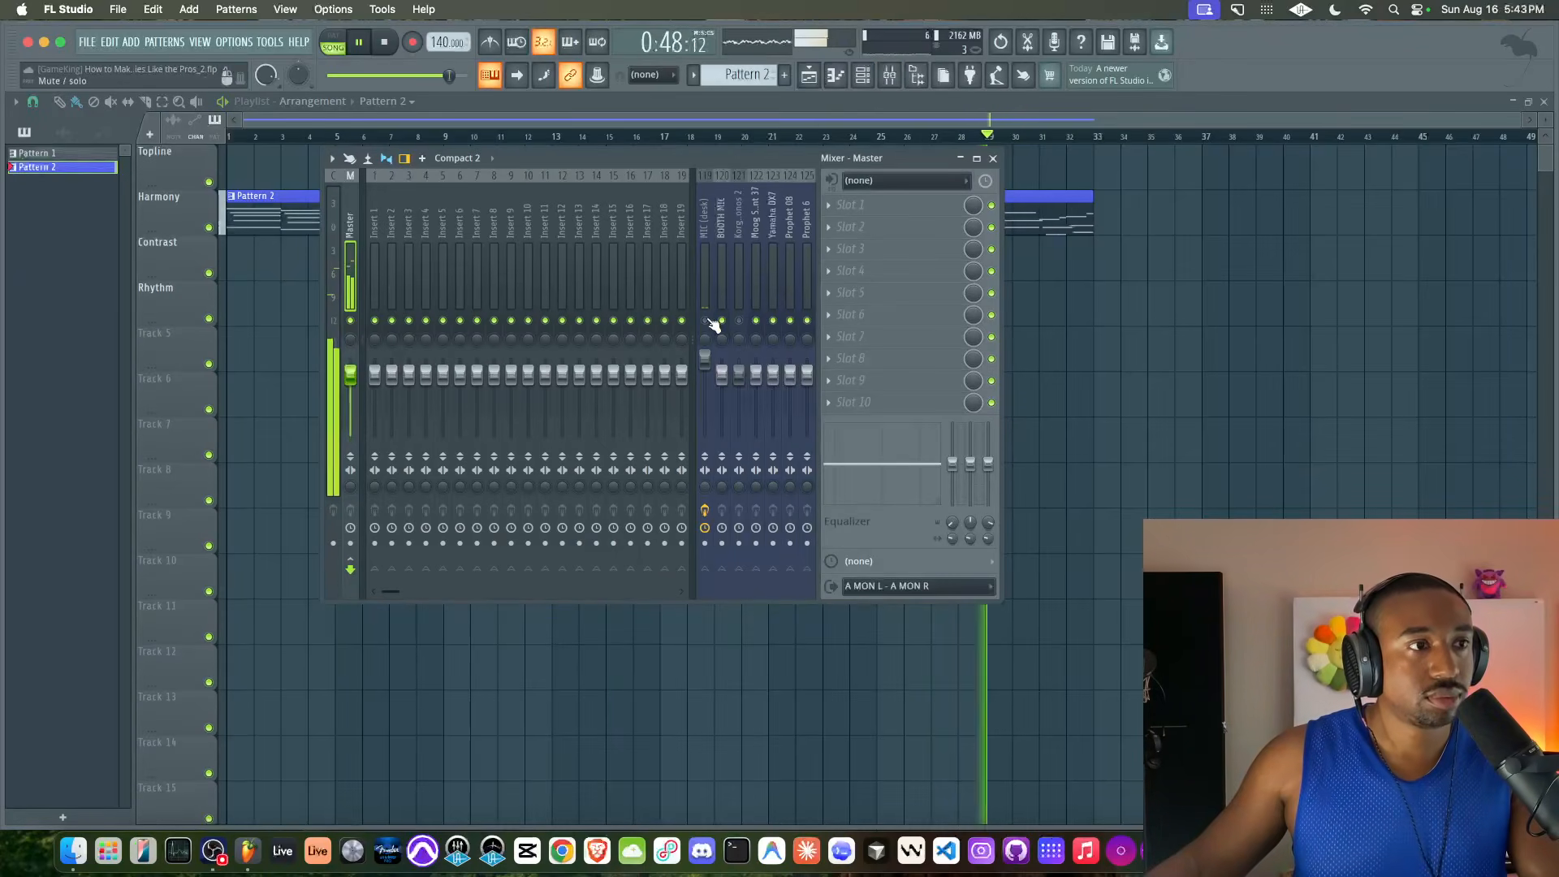
key("F9")
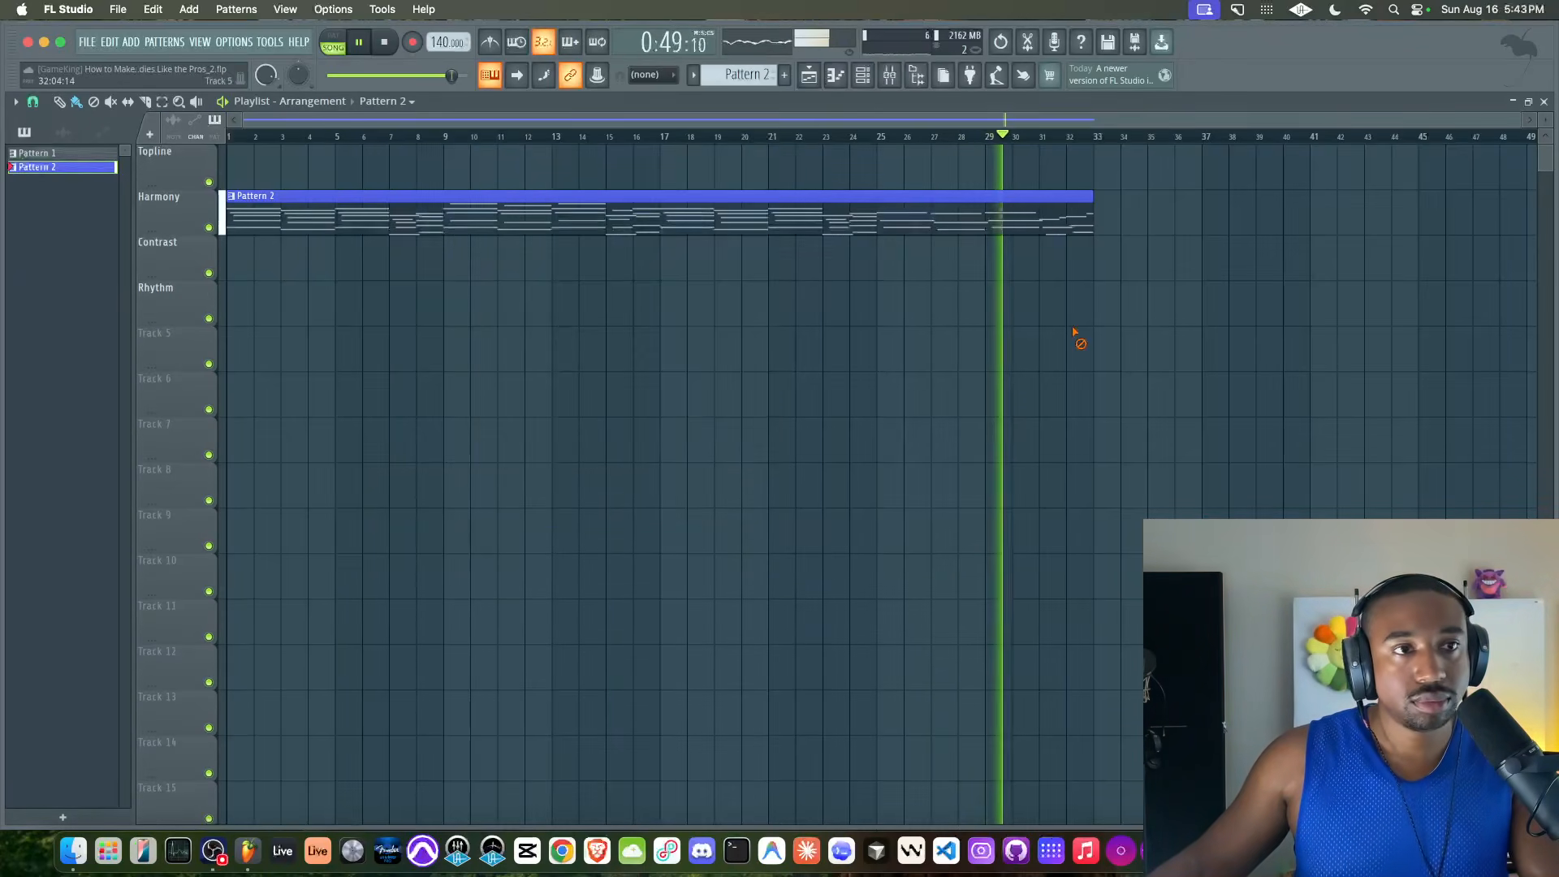
left_click(894, 79)
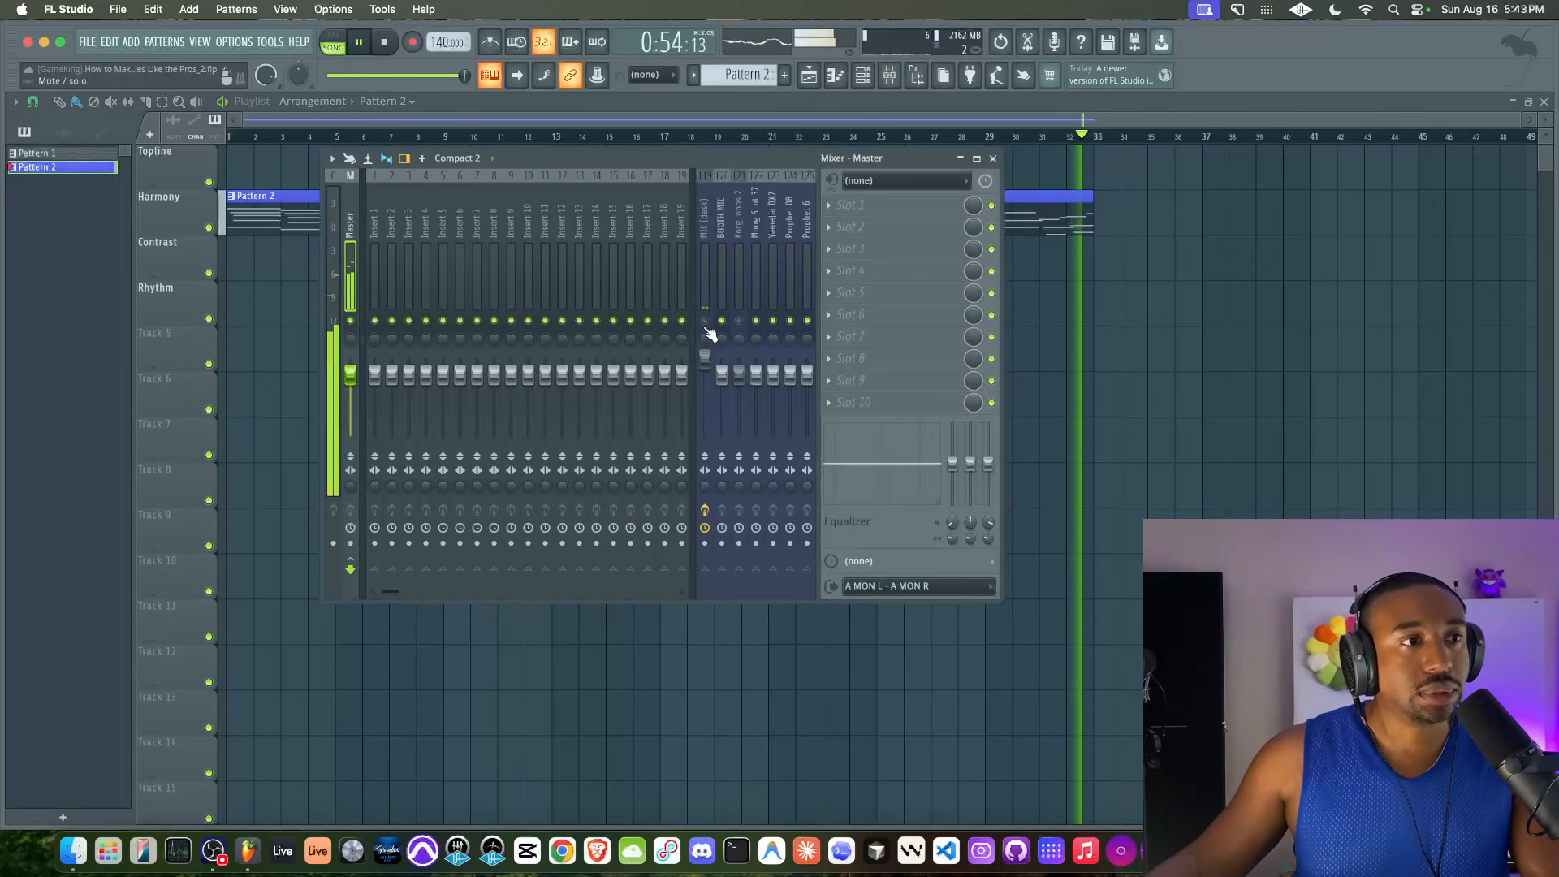
key("space")
key("F9")
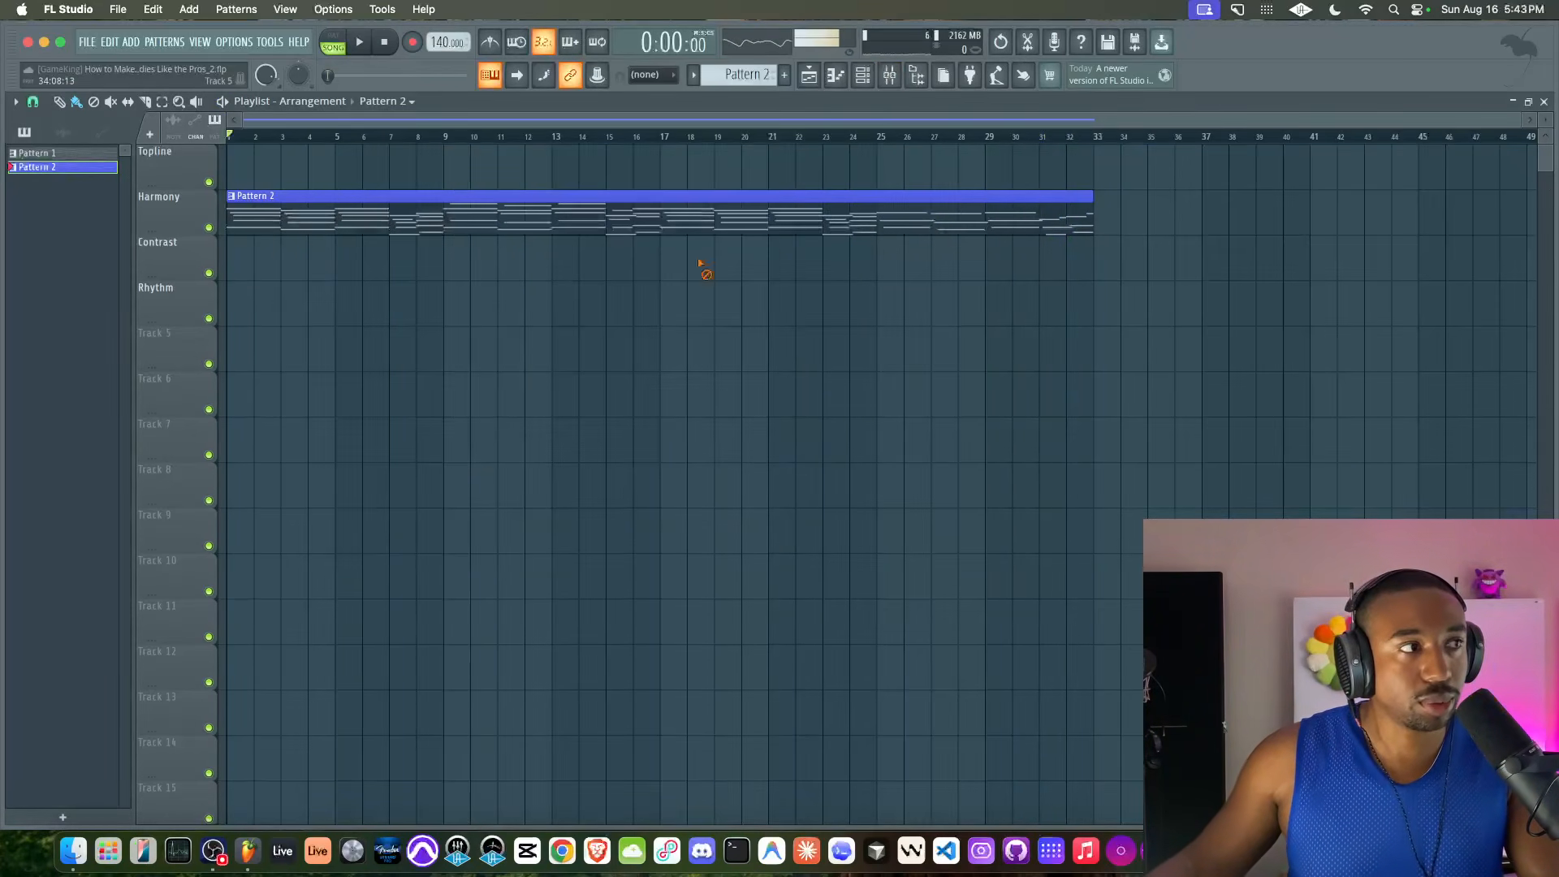
Create Pattern 3 and replace the Serum 2 channel with Toxic Biohazard
scroll(584, 226, "down", 3)
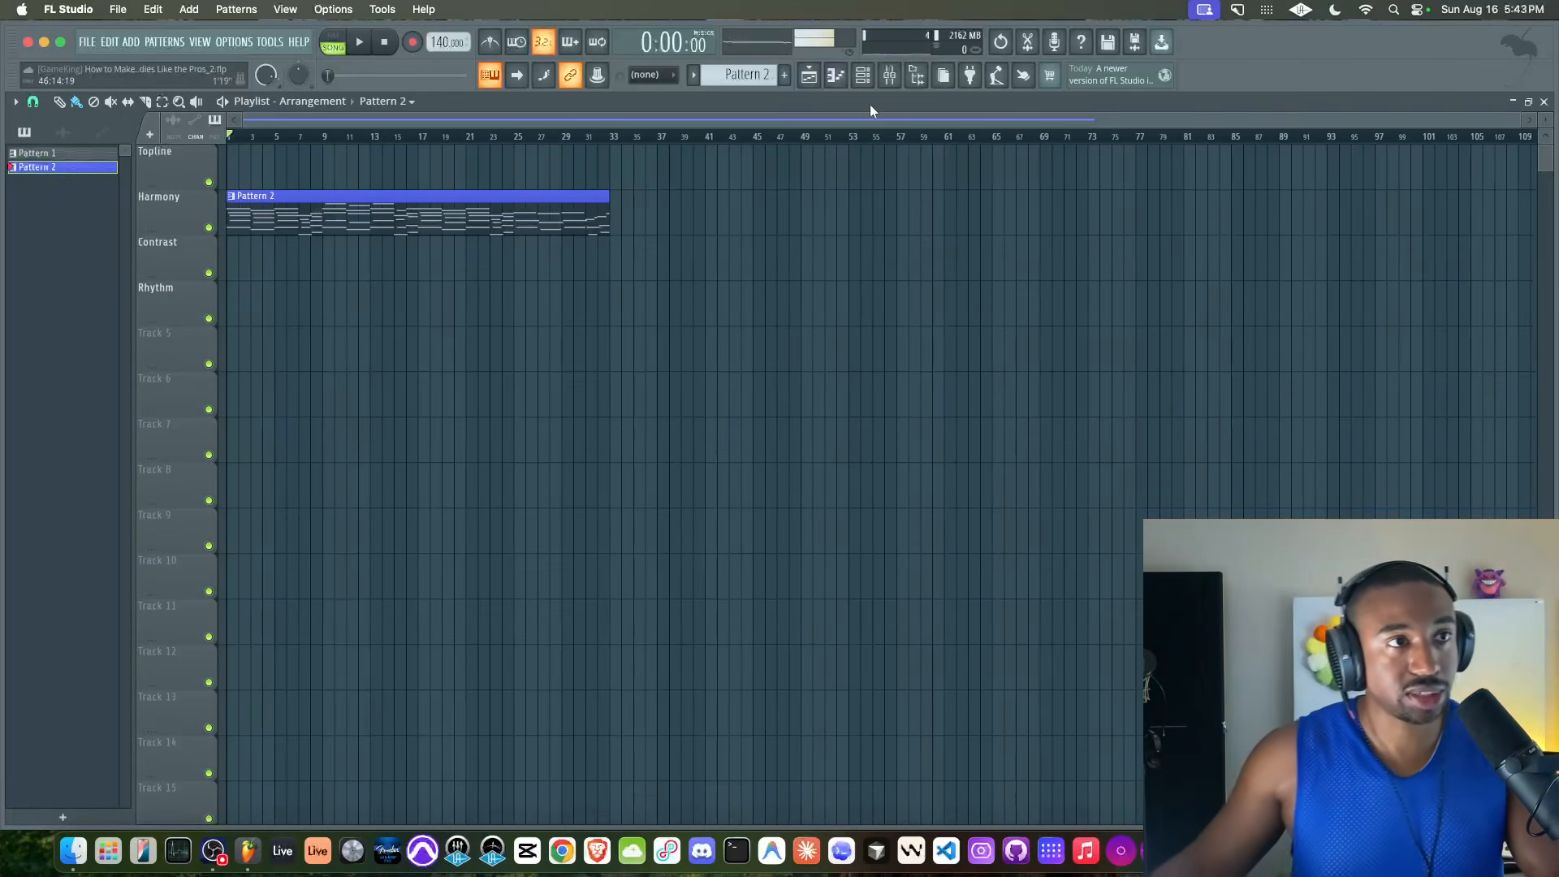
key("F6")
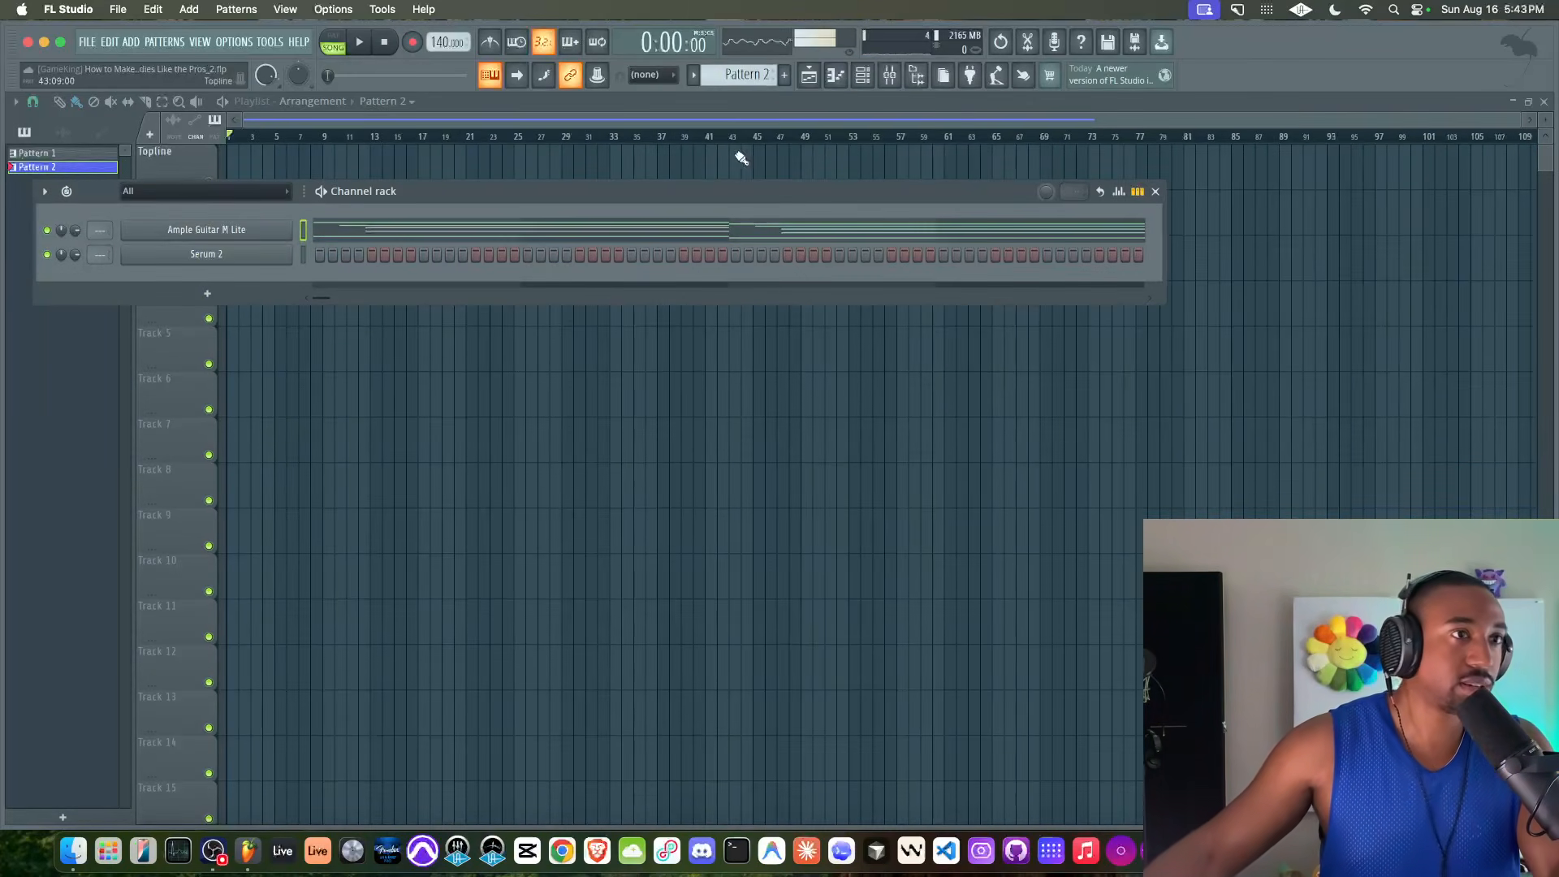
scroll(746, 75, "up", 1)
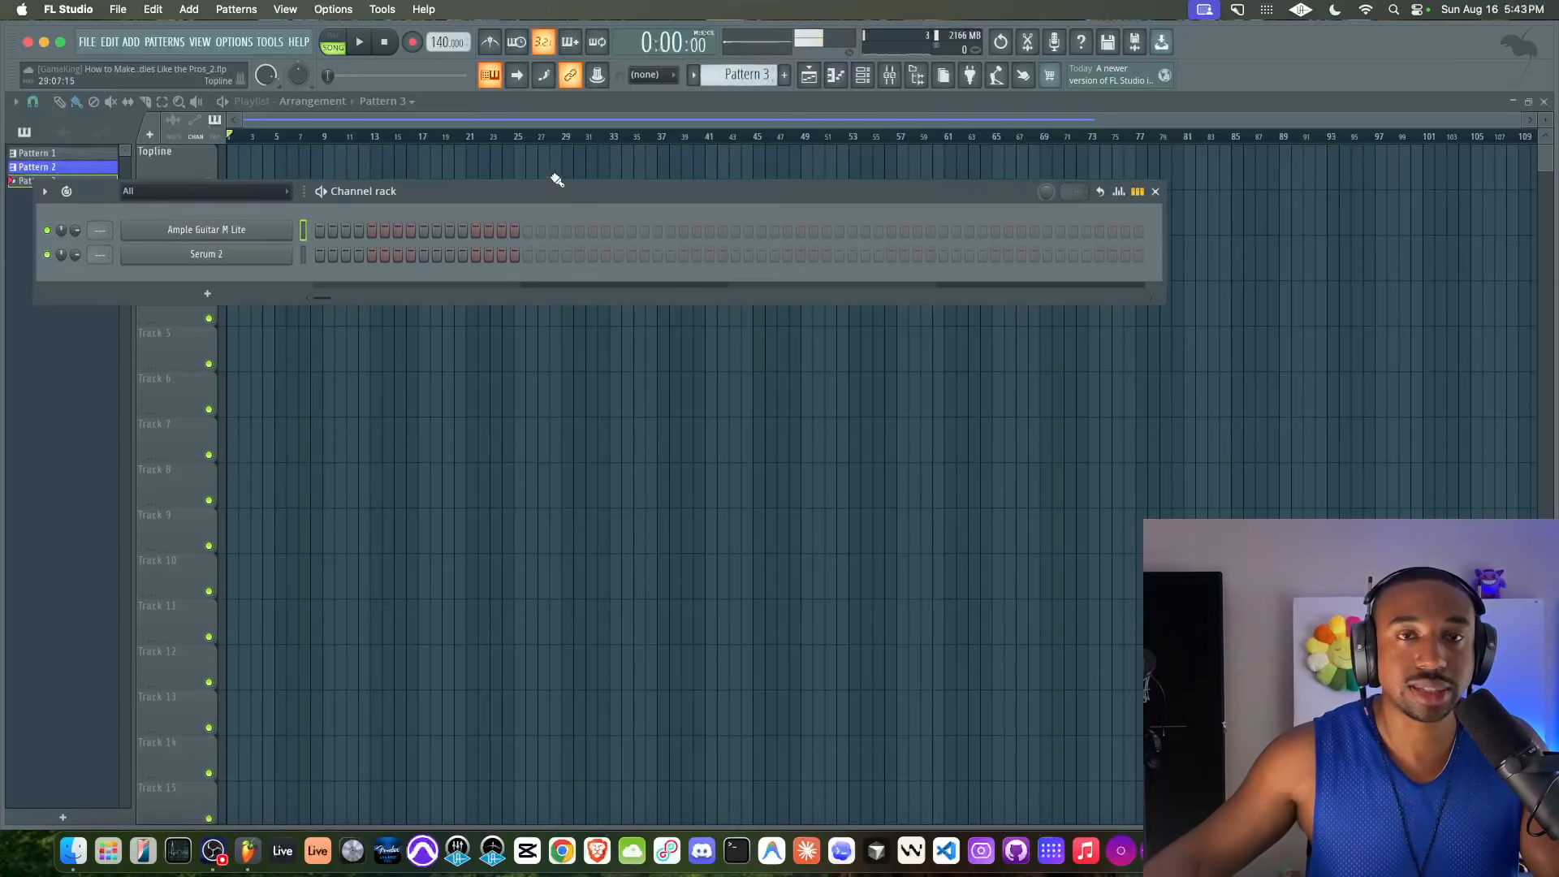
right_click(254, 252)
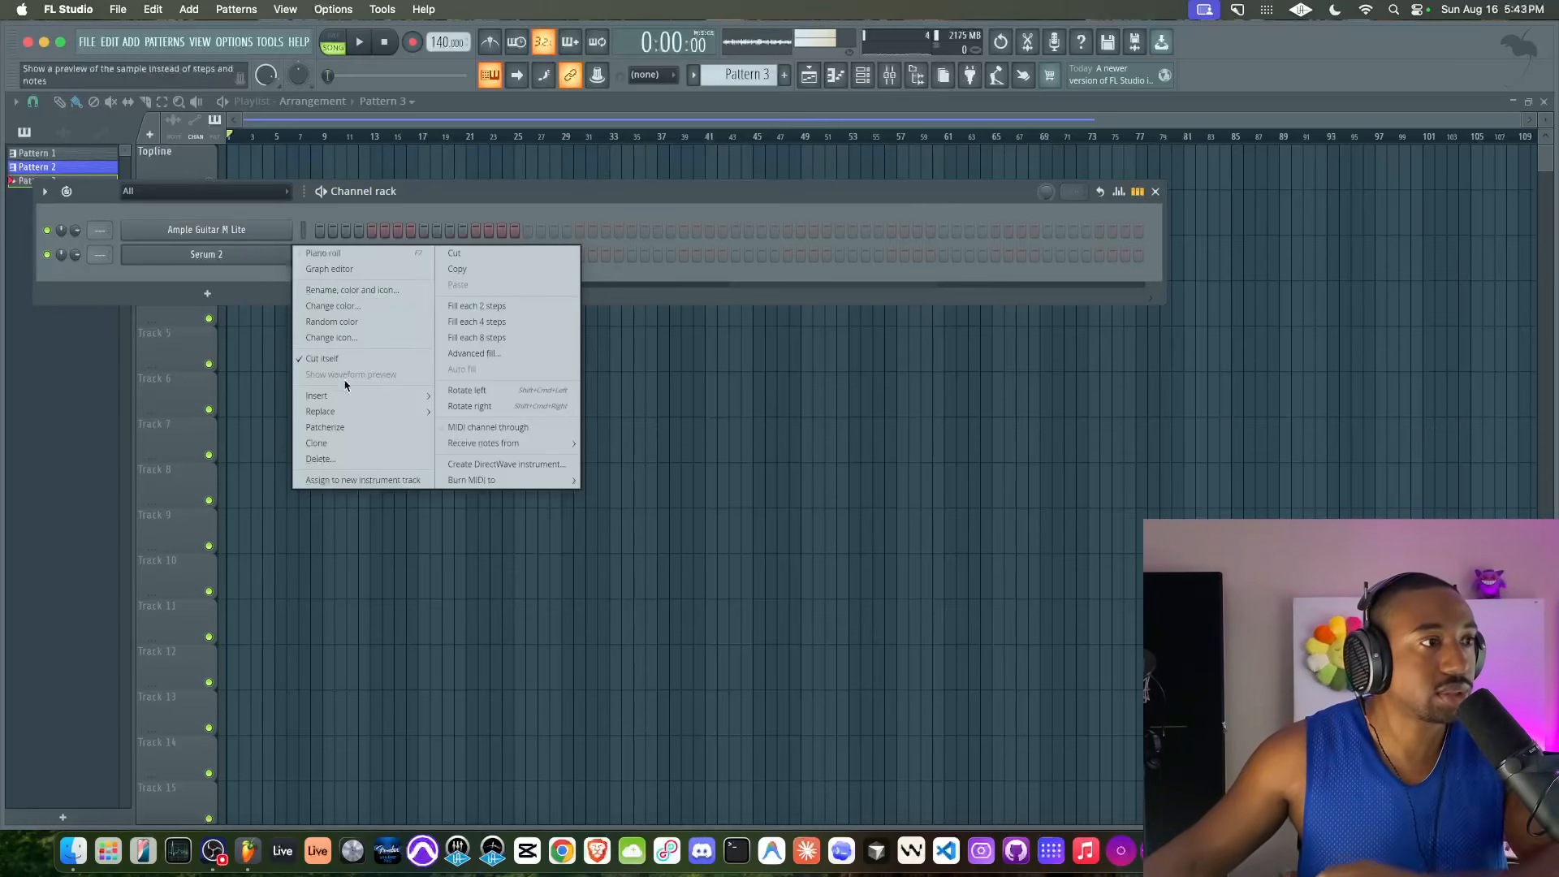
mouse_move(325, 412)
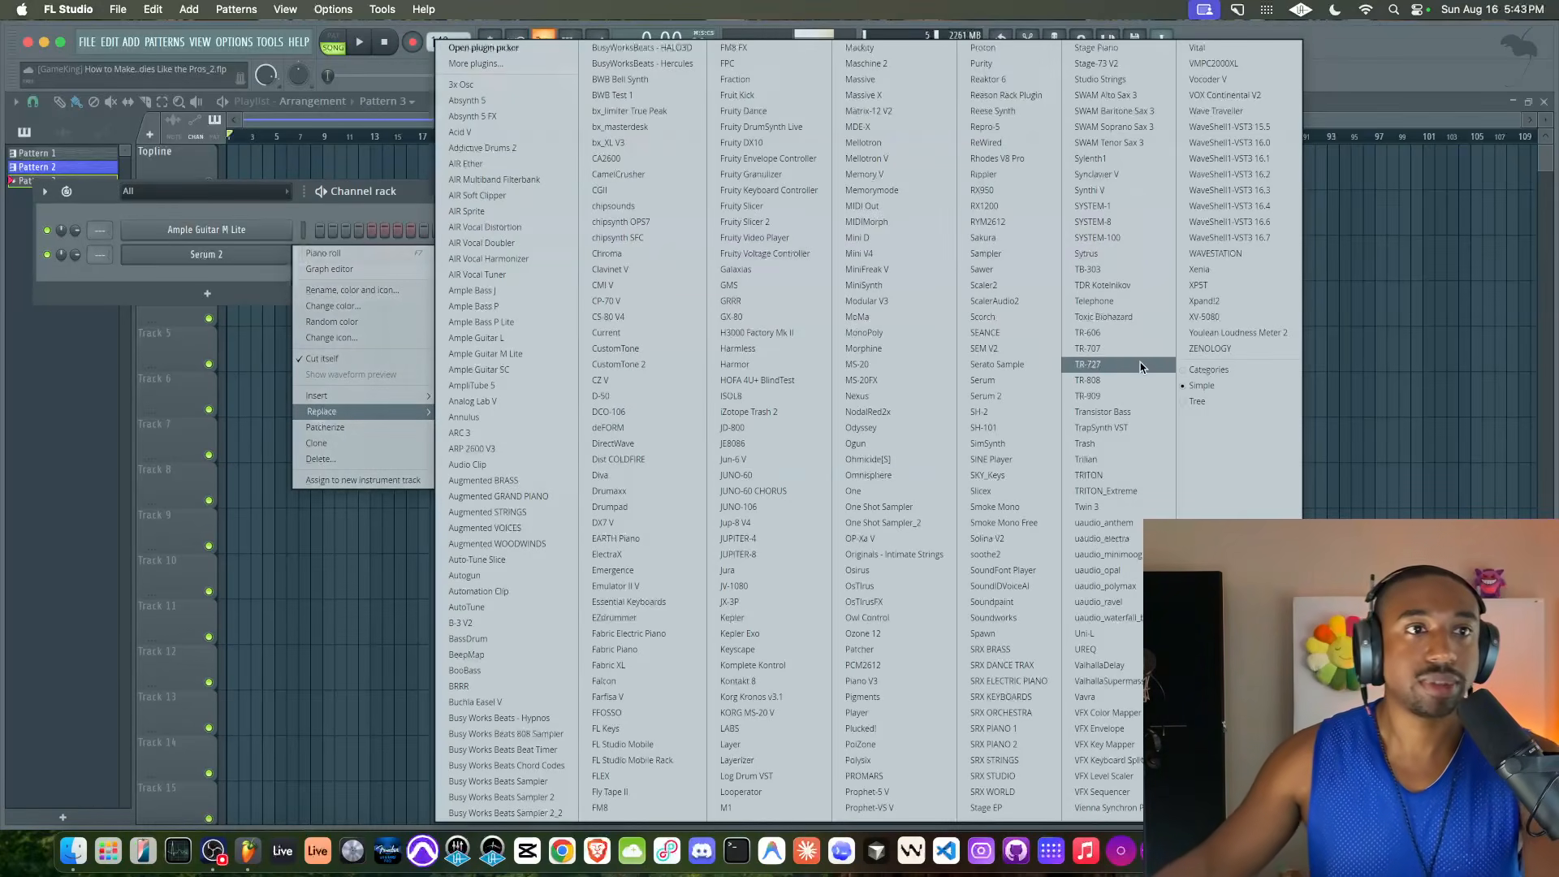
left_click(1133, 324)
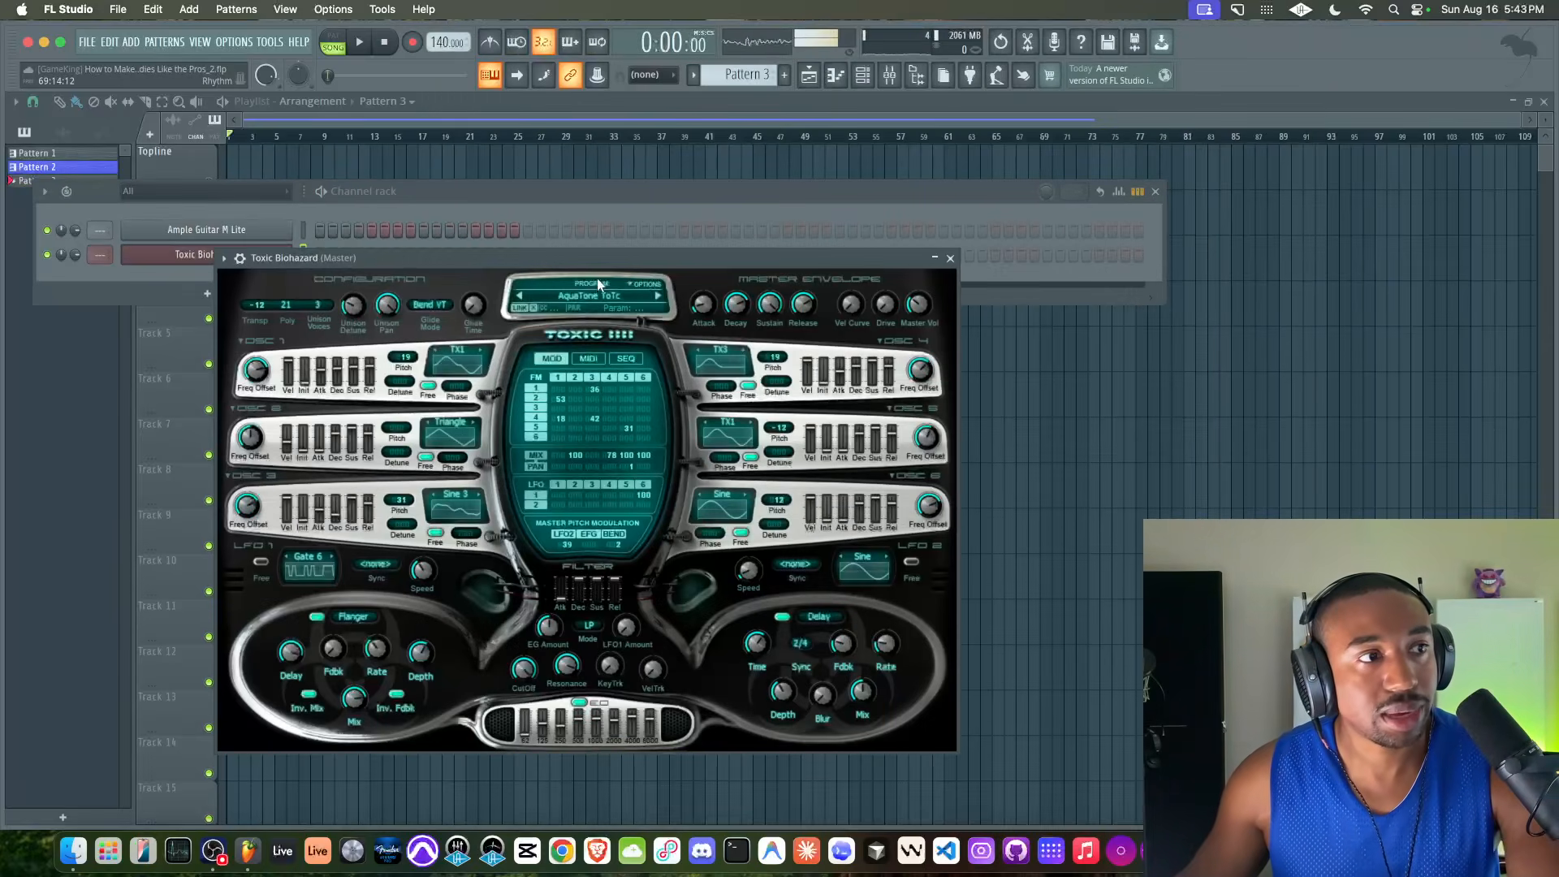
Load the Default program from Toxic Biohazard's Default preset bank
left_click(586, 290)
left_click(460, 454)
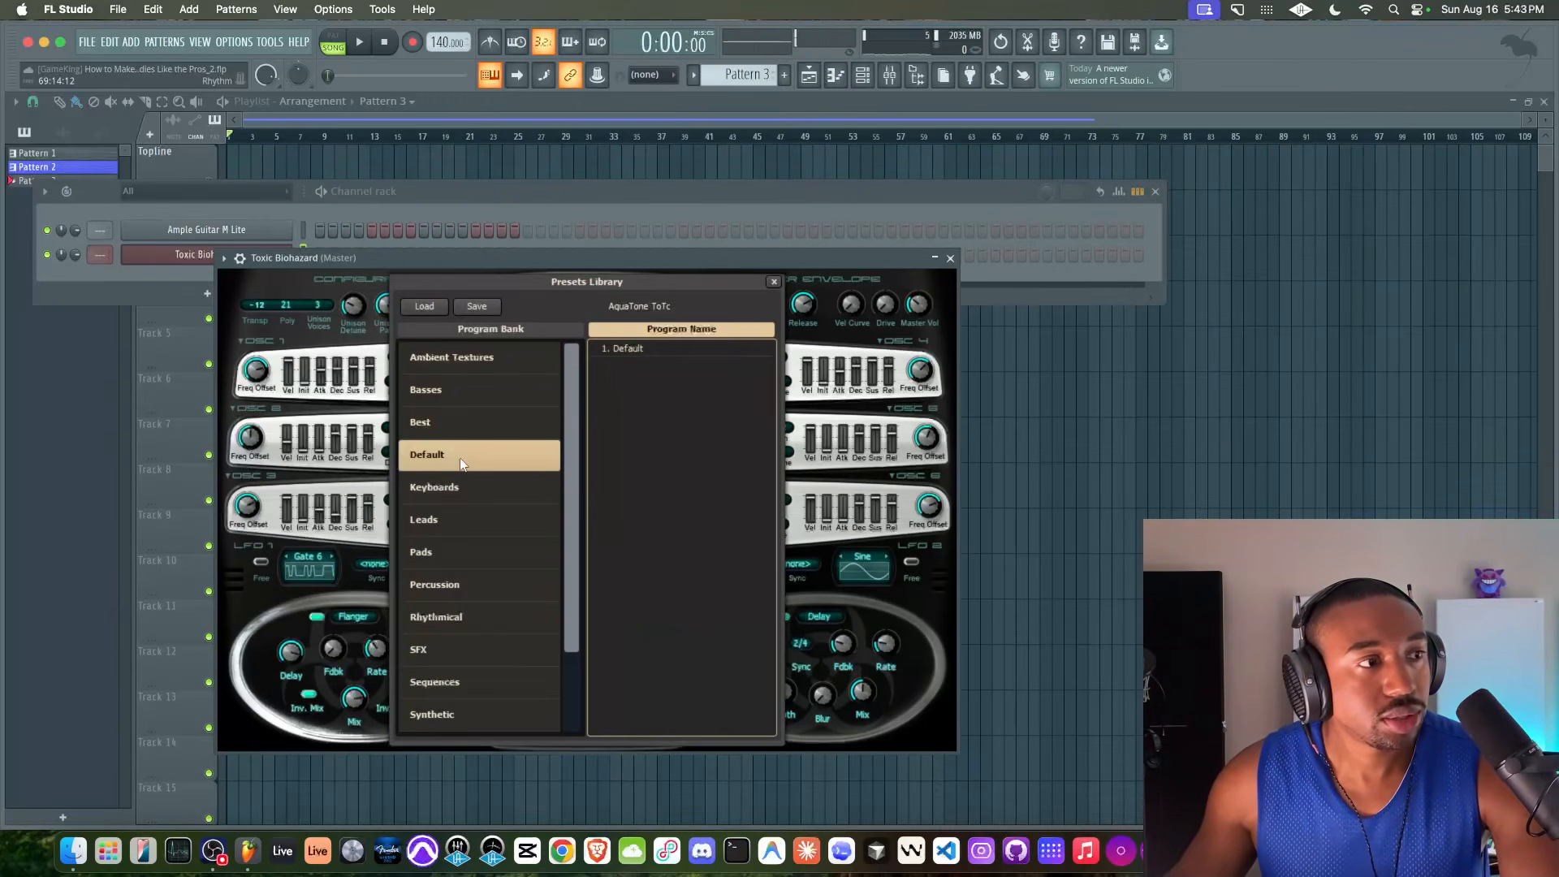
double_click(607, 349)
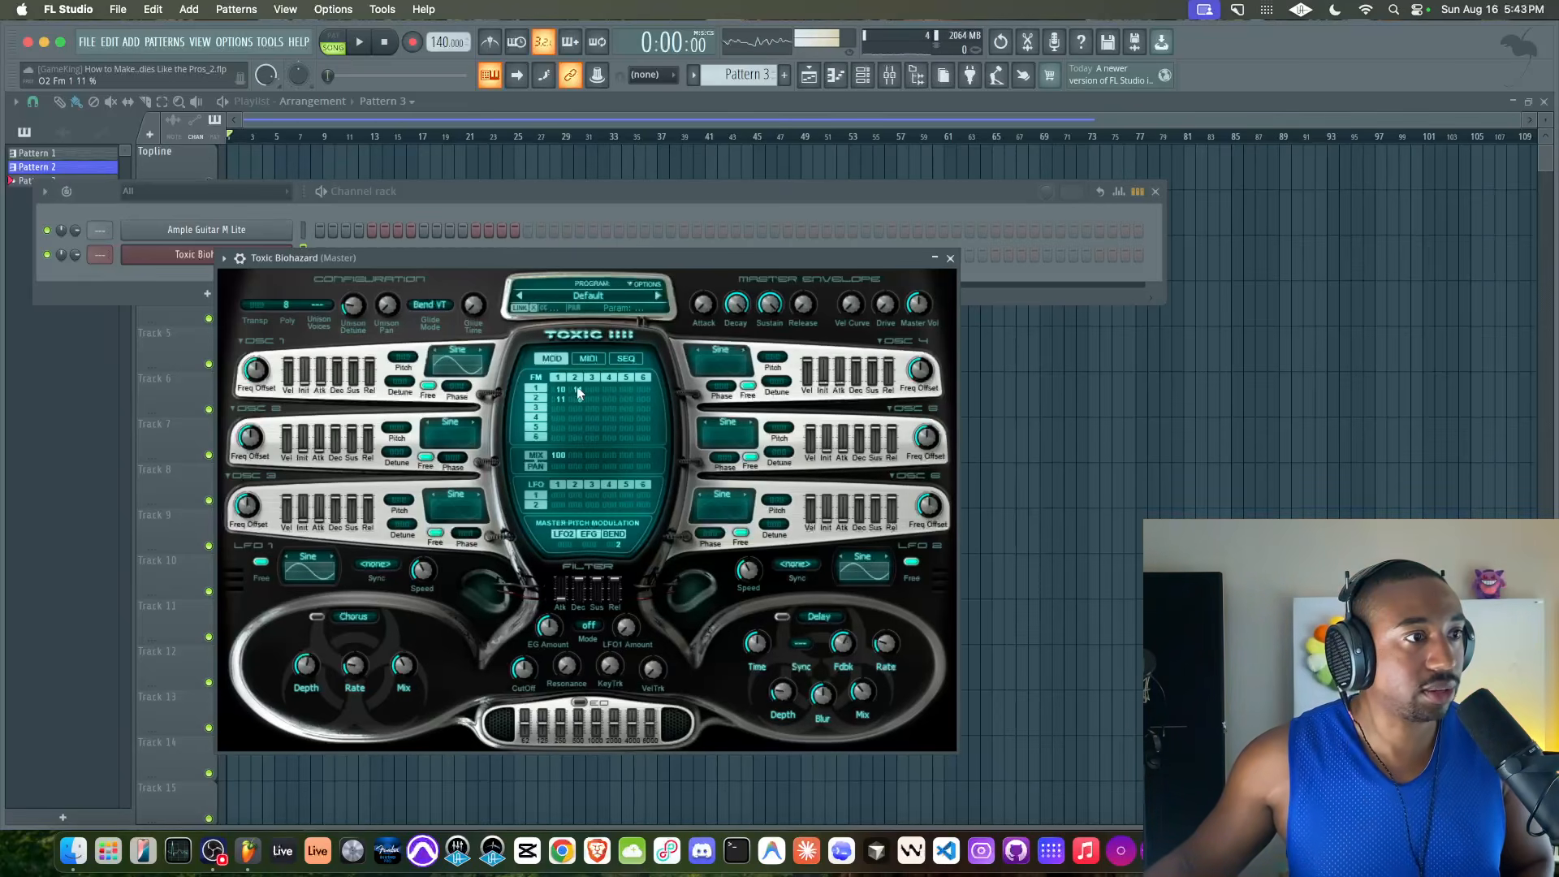
Set two sine oscillators to FM amounts 18/20 and 18/25, mix 100 each and pan -50/50, and save the project
left_click_drag(562, 396, 562, 374)
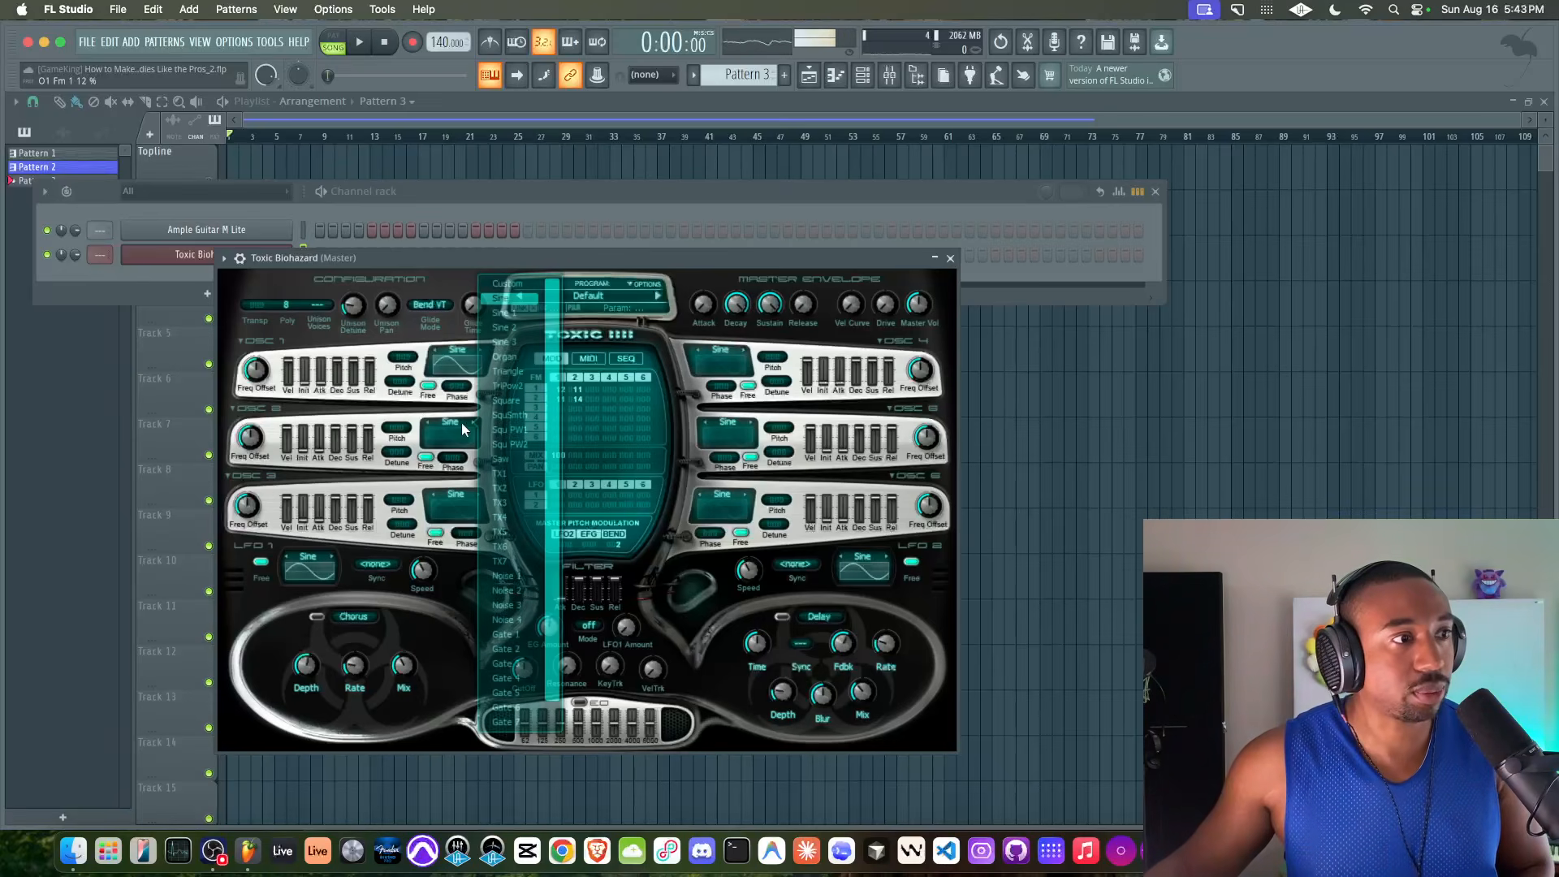
left_click_drag(577, 455, 577, 438)
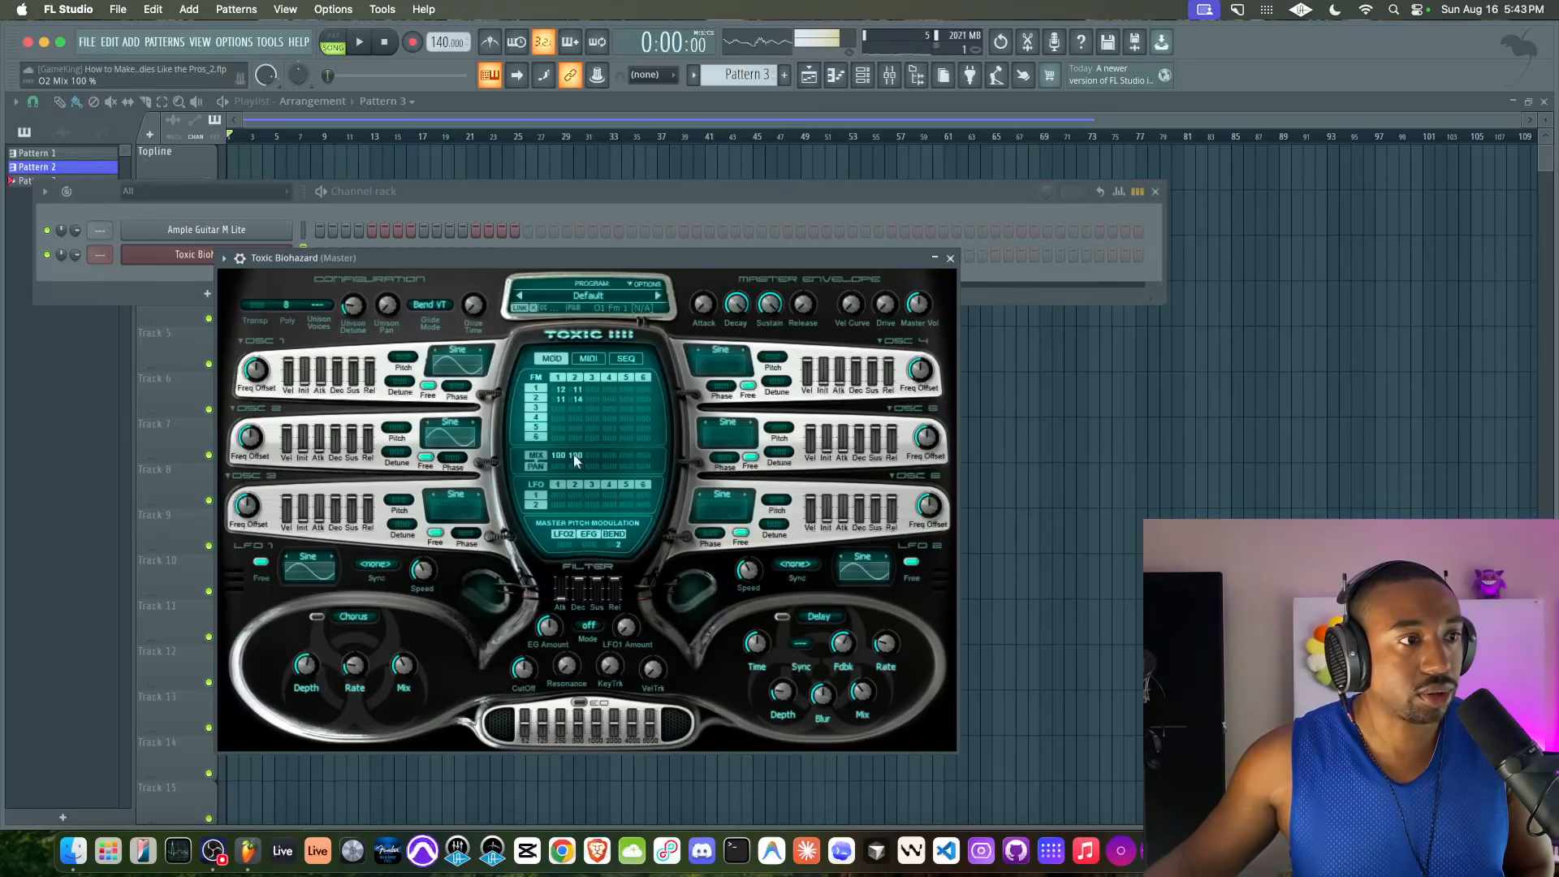
left_click_drag(571, 465, 577, 385)
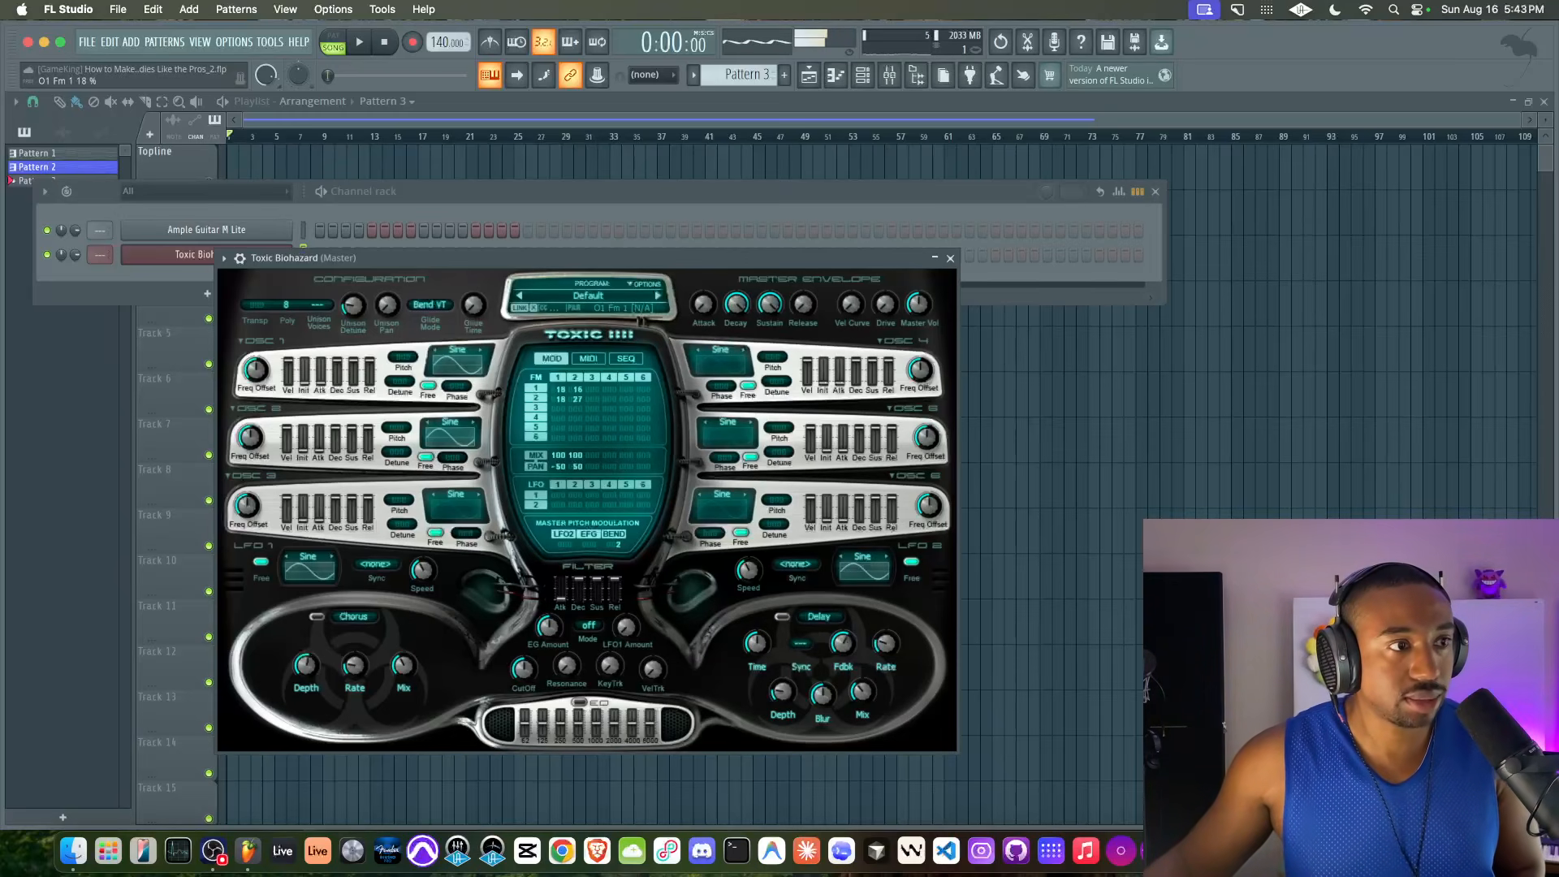
left_click_drag(578, 389, 577, 400)
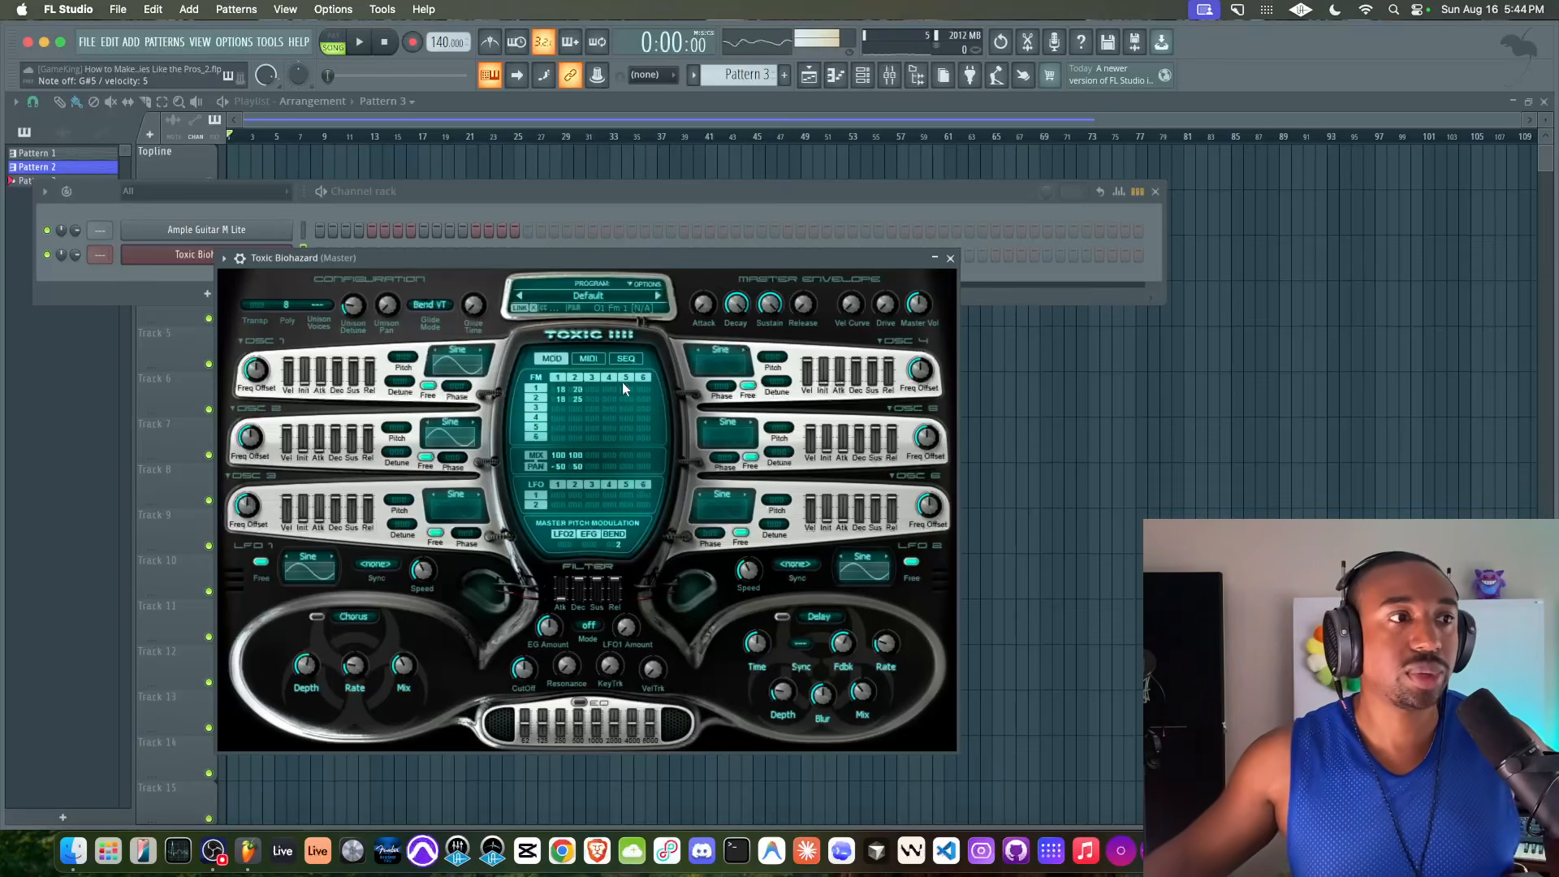
left_click(949, 258)
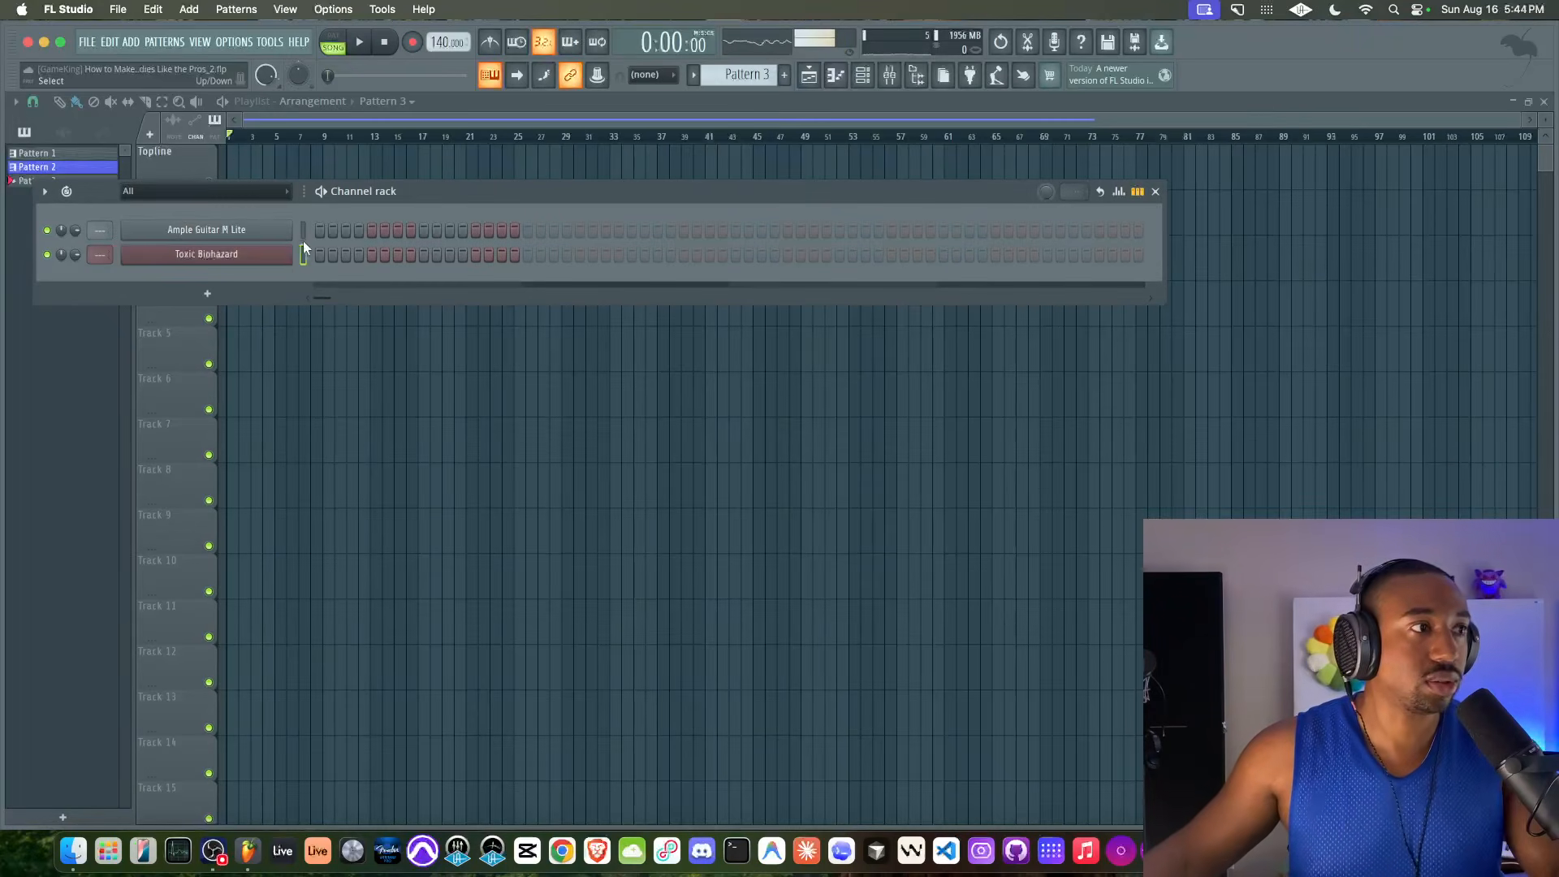
key("super+s")
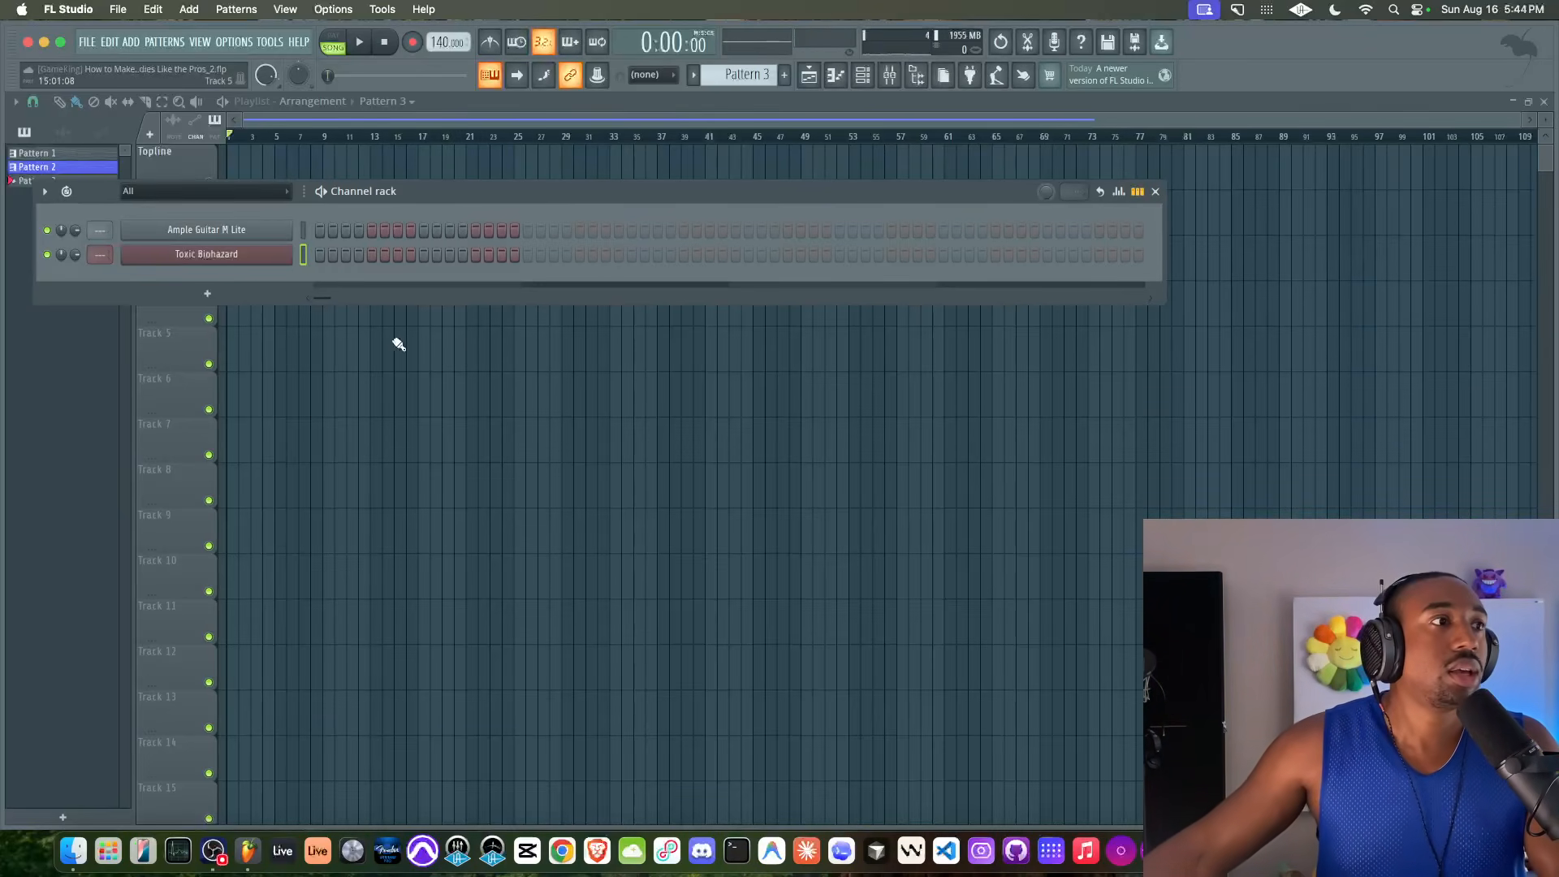
Enable the metronome, switch to pattern mode, and open Toxic Biohazard's empty piano roll in Pattern 3
key("F6")
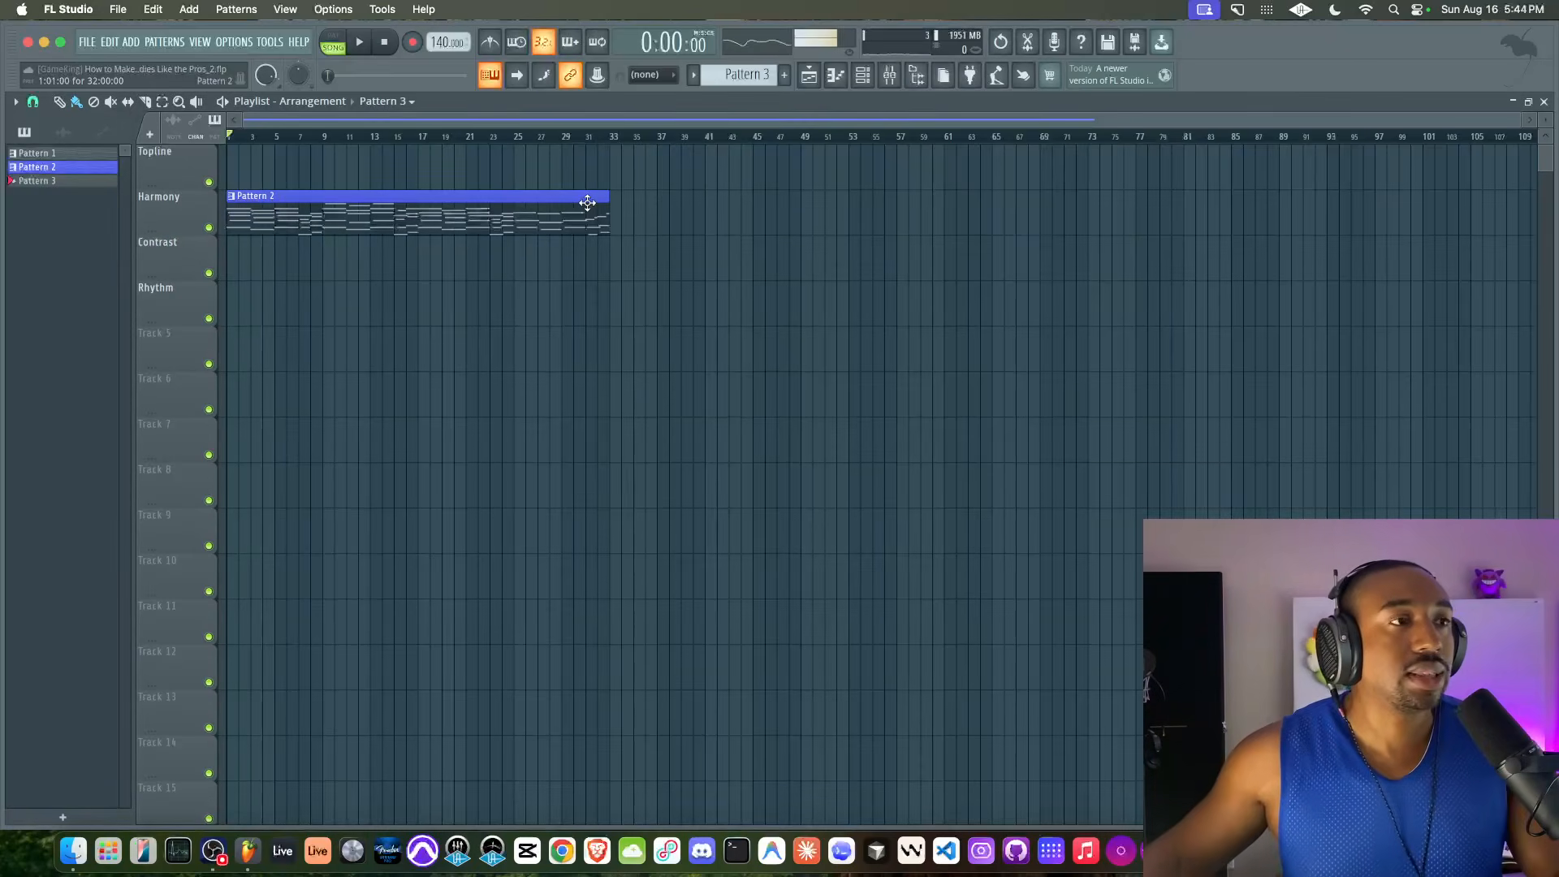
left_click(863, 79)
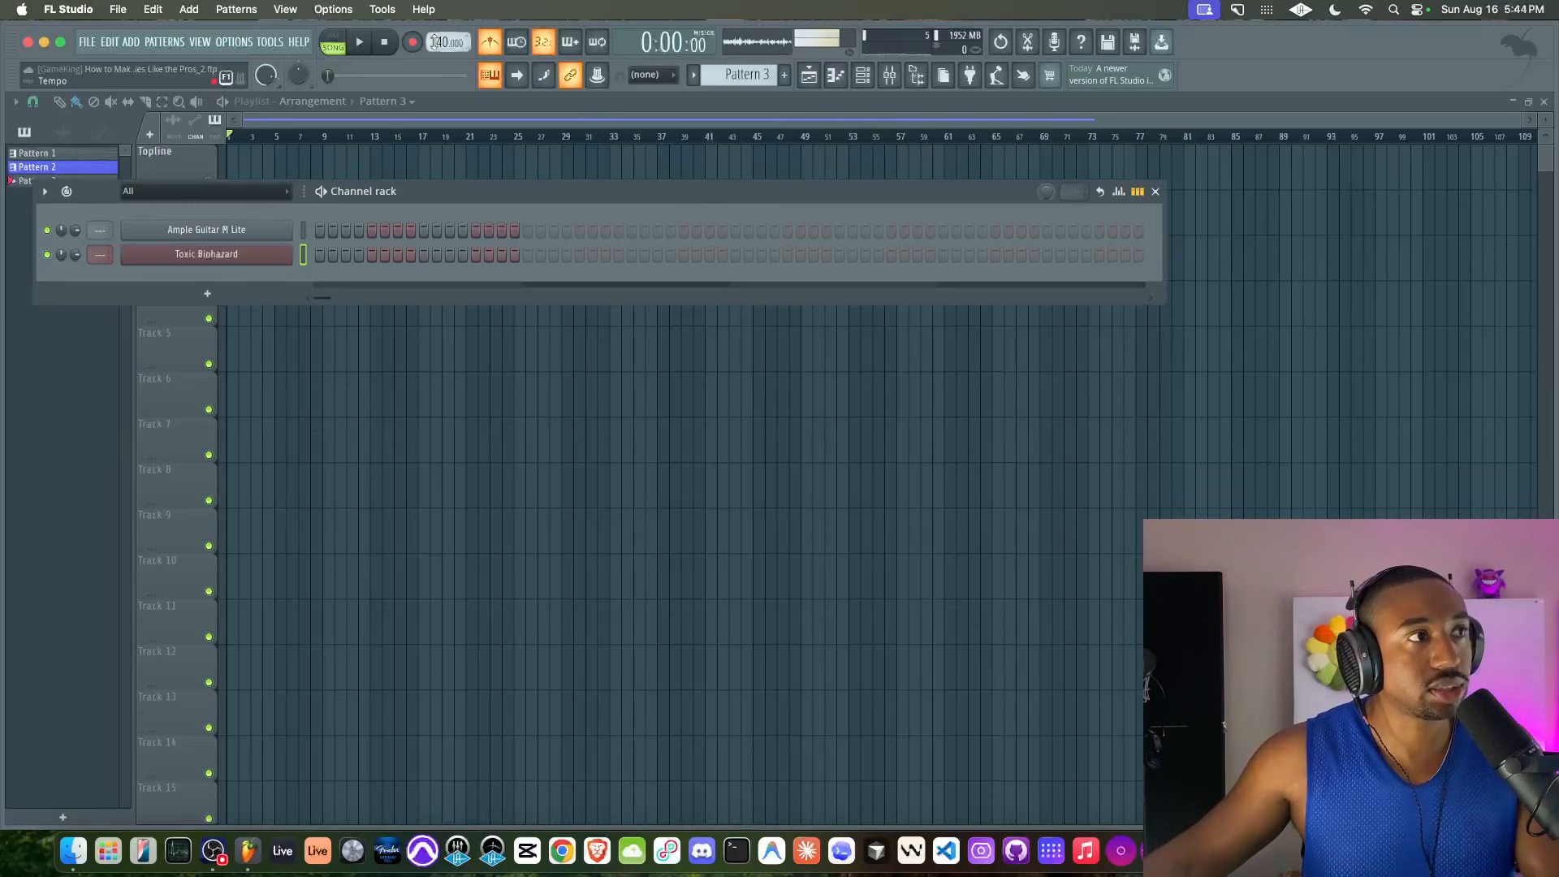
key("space")
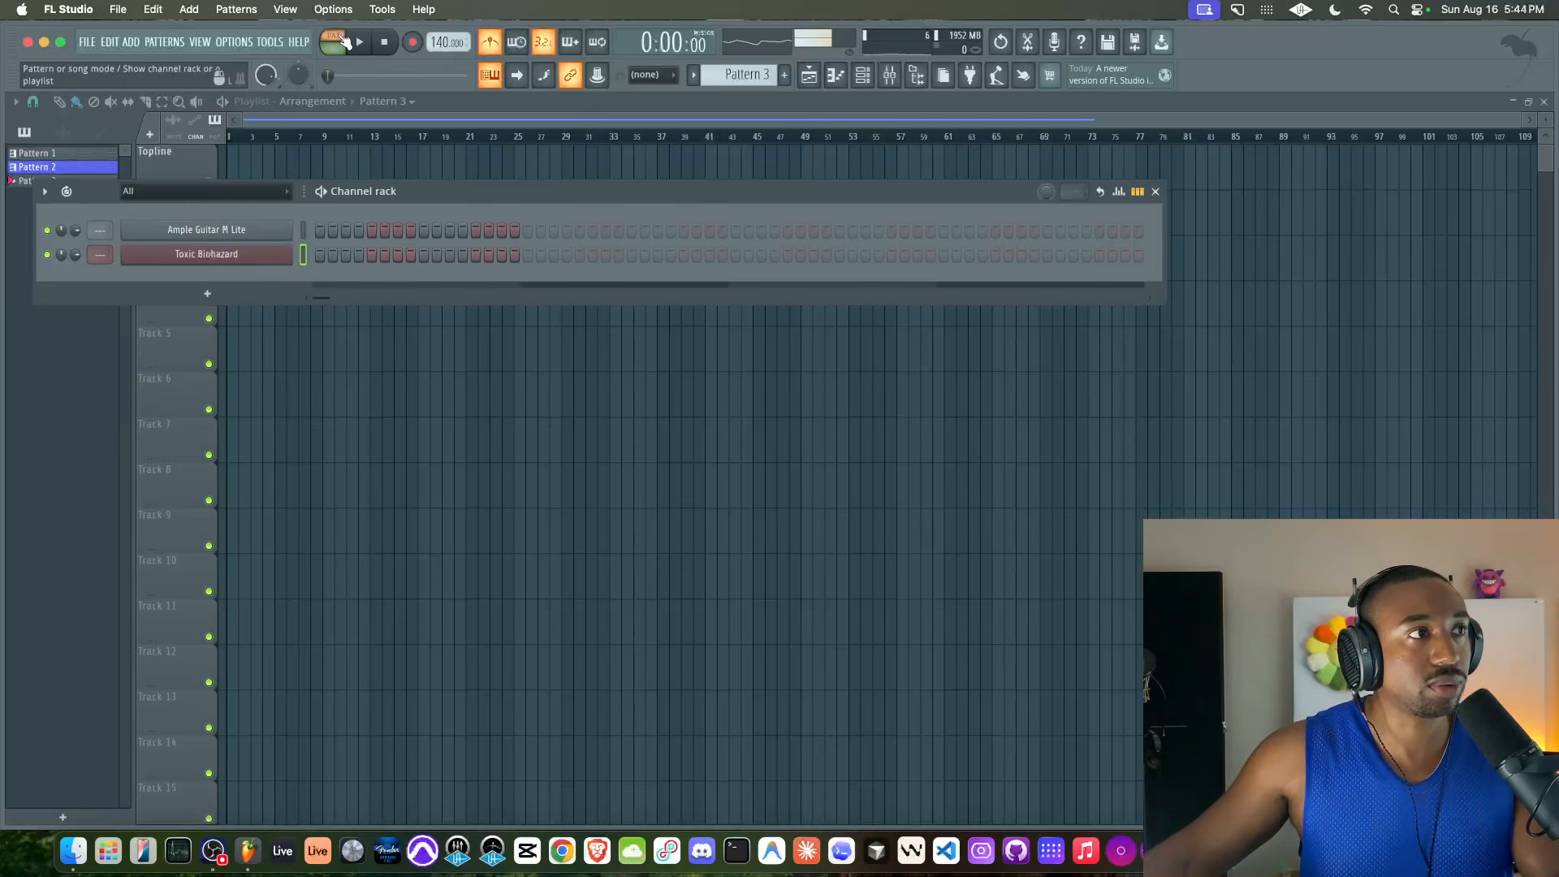
key("space")
right_click(280, 252)
left_click(324, 254)
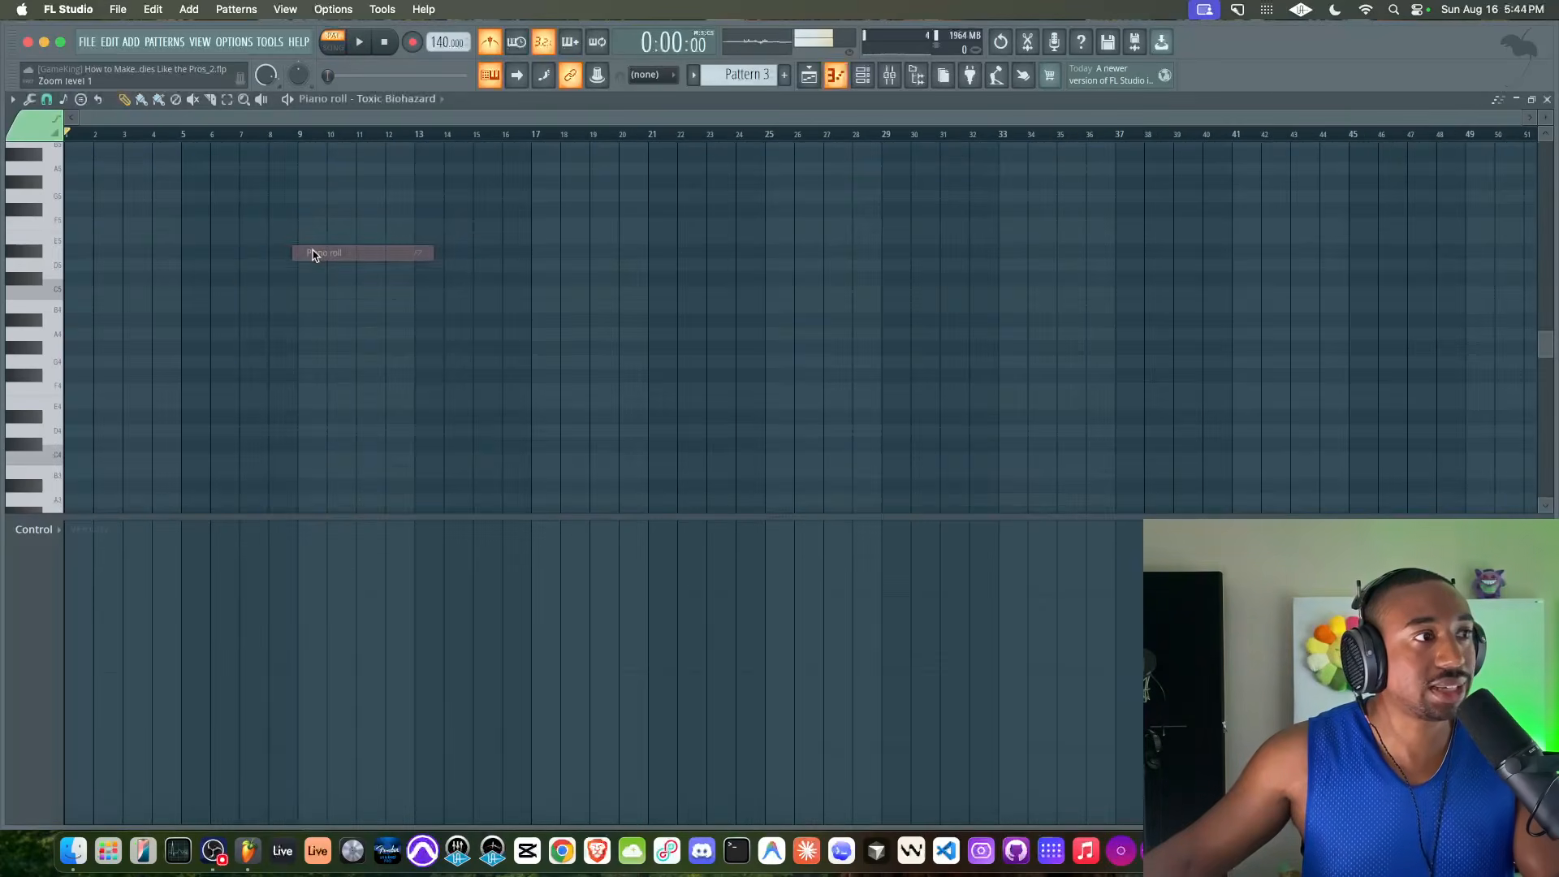
scroll(146, 276, "down", 2)
scroll(148, 280, "up", 3, "ctrl")
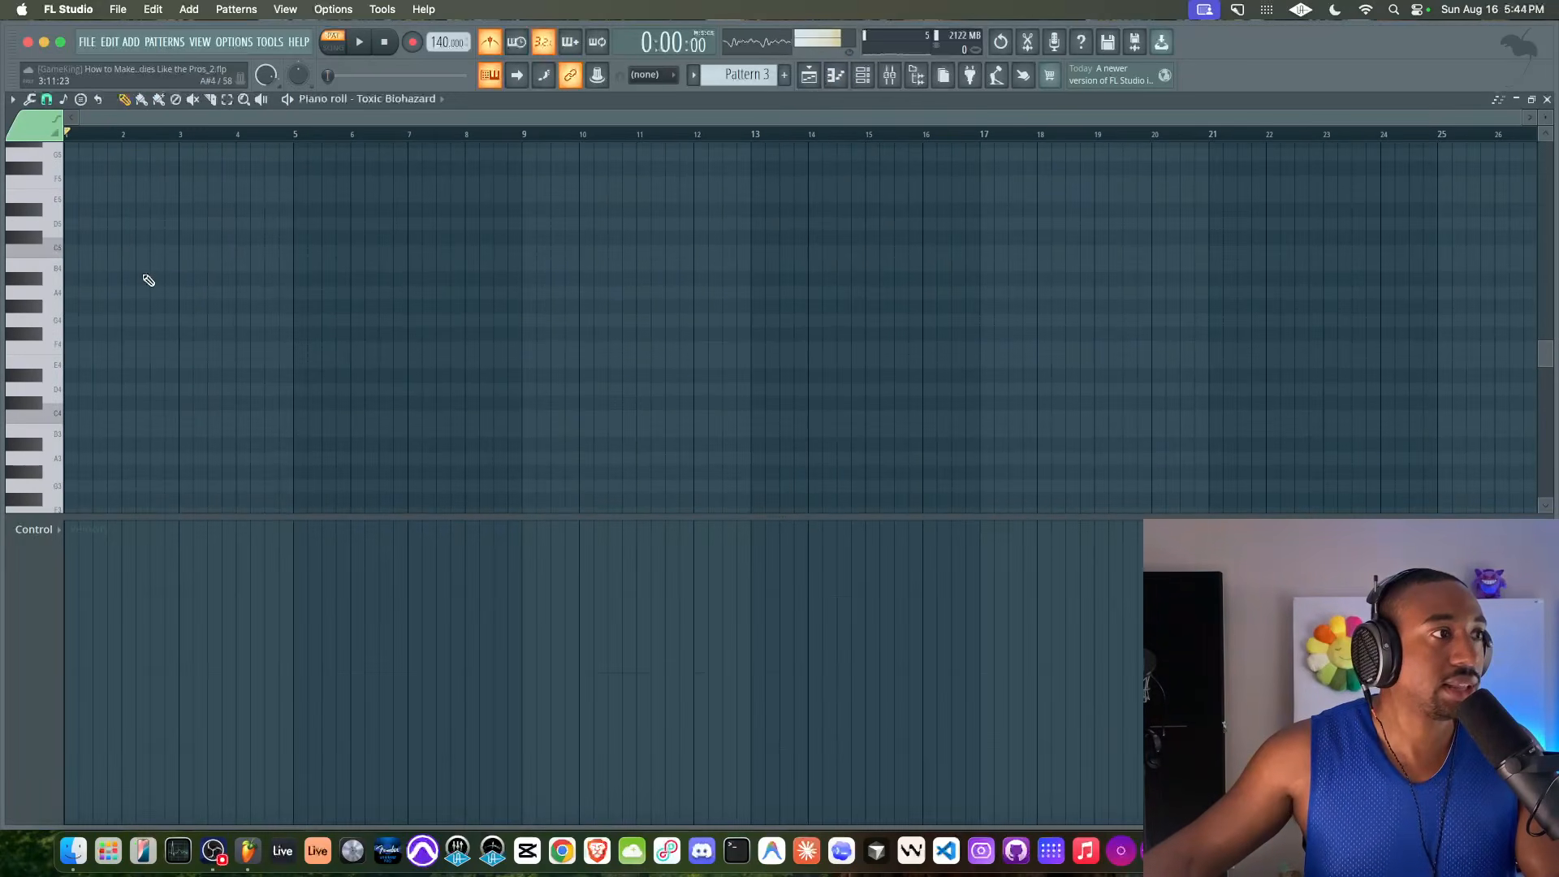
Enlarge the note grid, place a one-bar C#5 note at the start of bar 1, and select all notes
left_click_drag(785, 518, 773, 664)
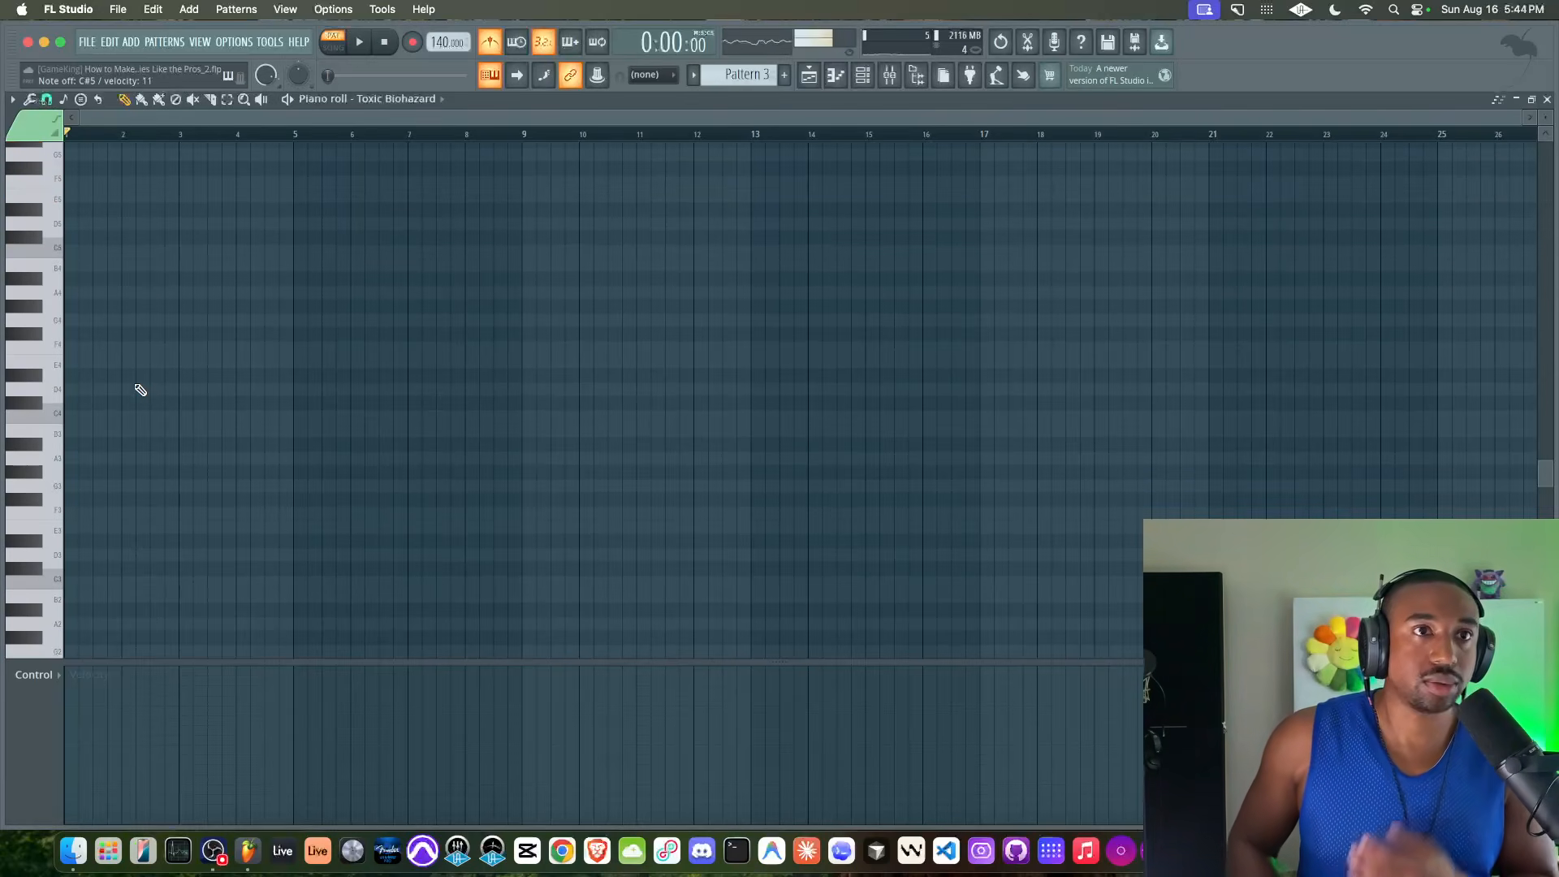
scroll(140, 391, "up", 5)
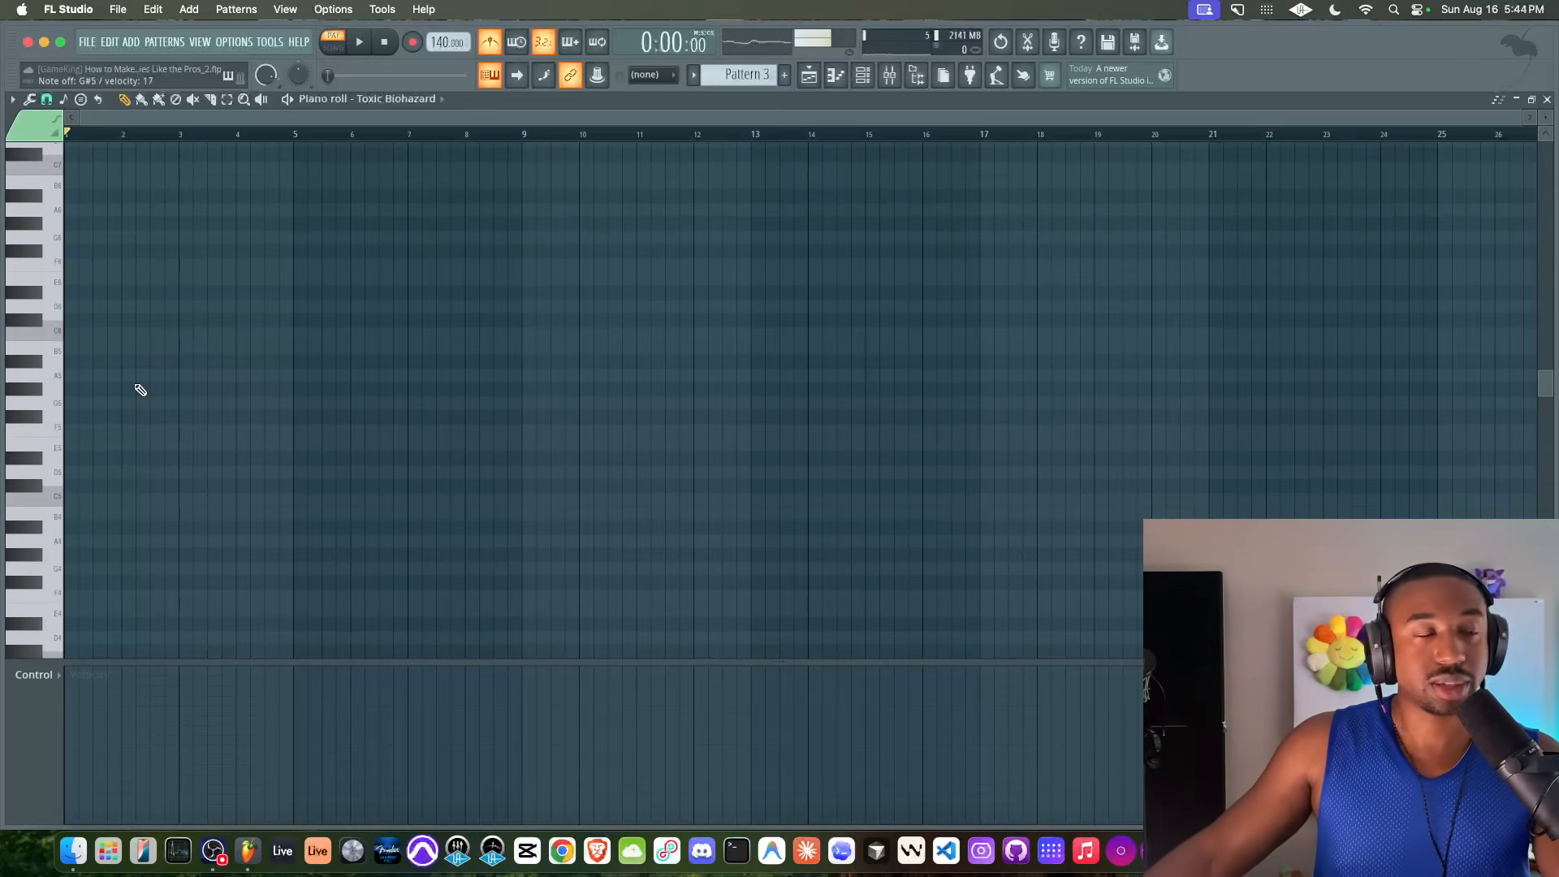
scroll(76, 422, "up", 3)
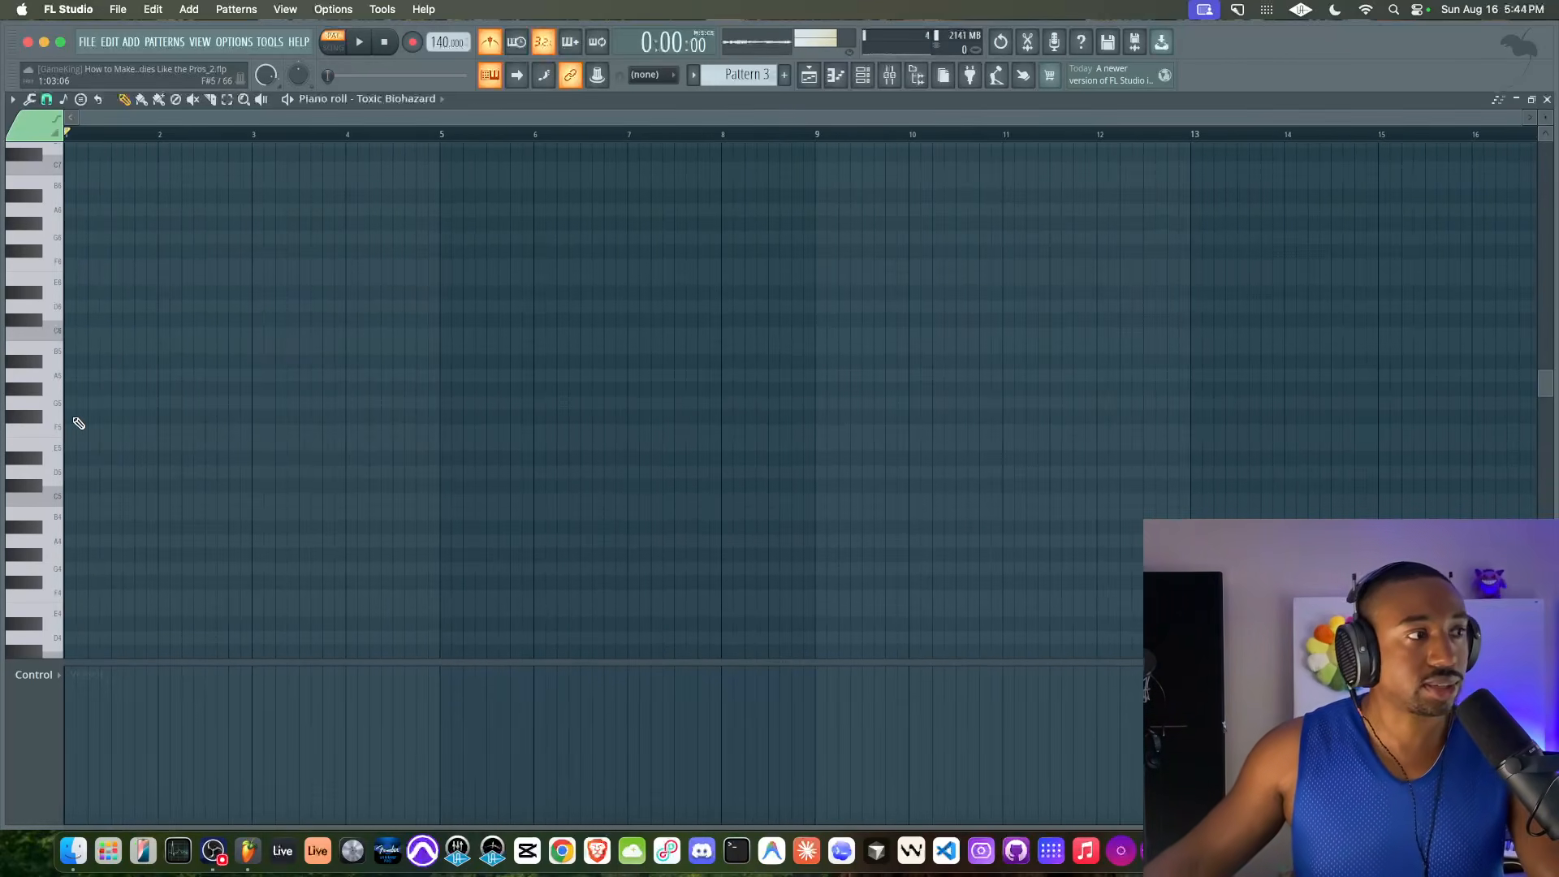
scroll(79, 423, "down", 1)
left_click(73, 445)
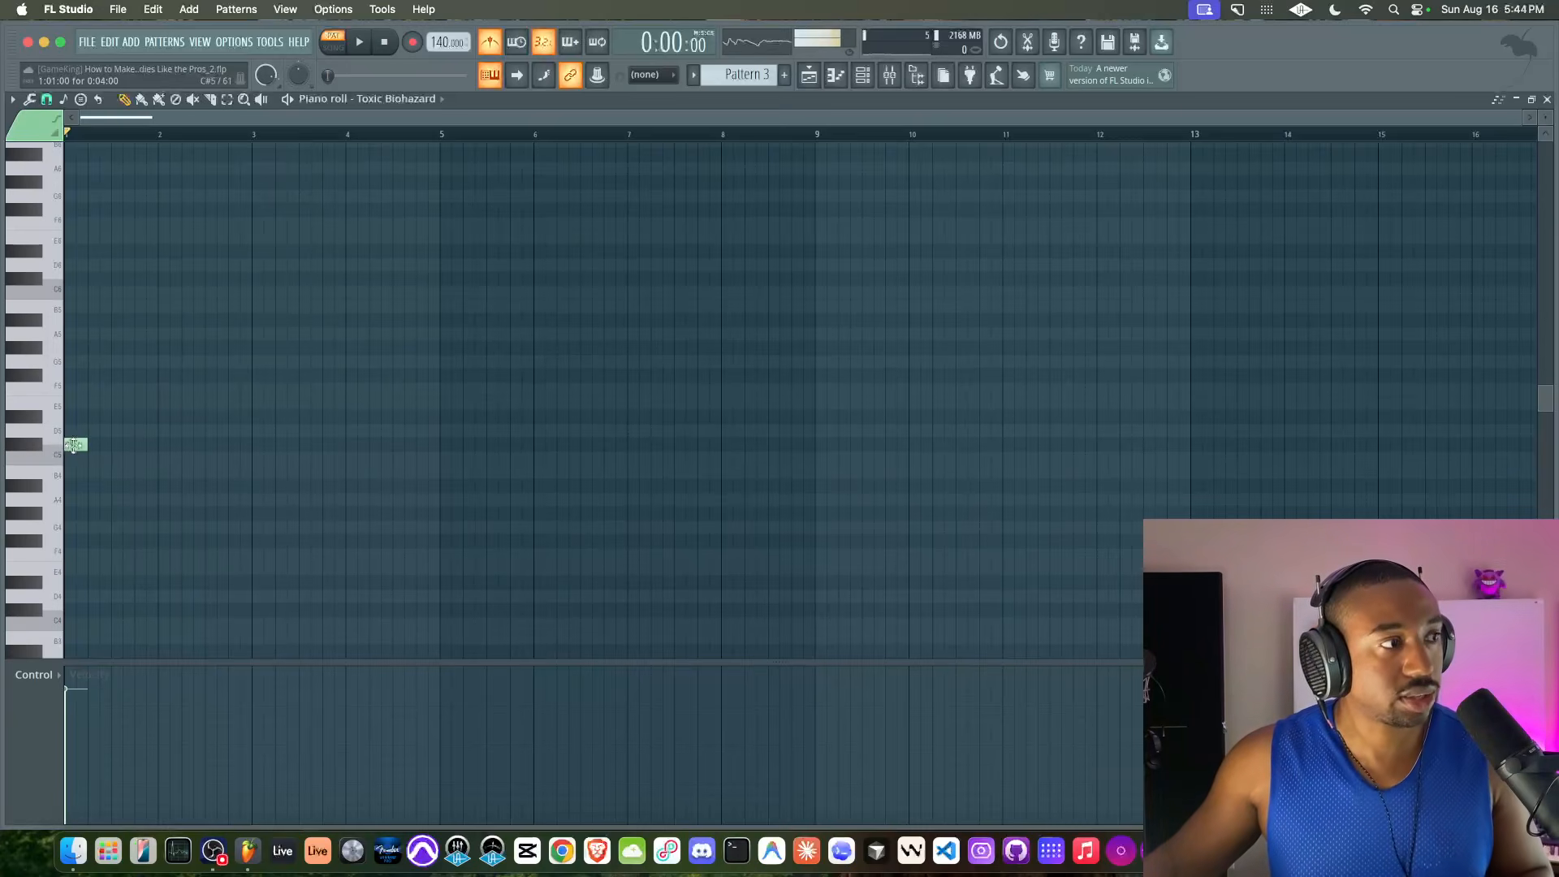
left_click_drag(87, 446, 173, 445)
key("super+a")
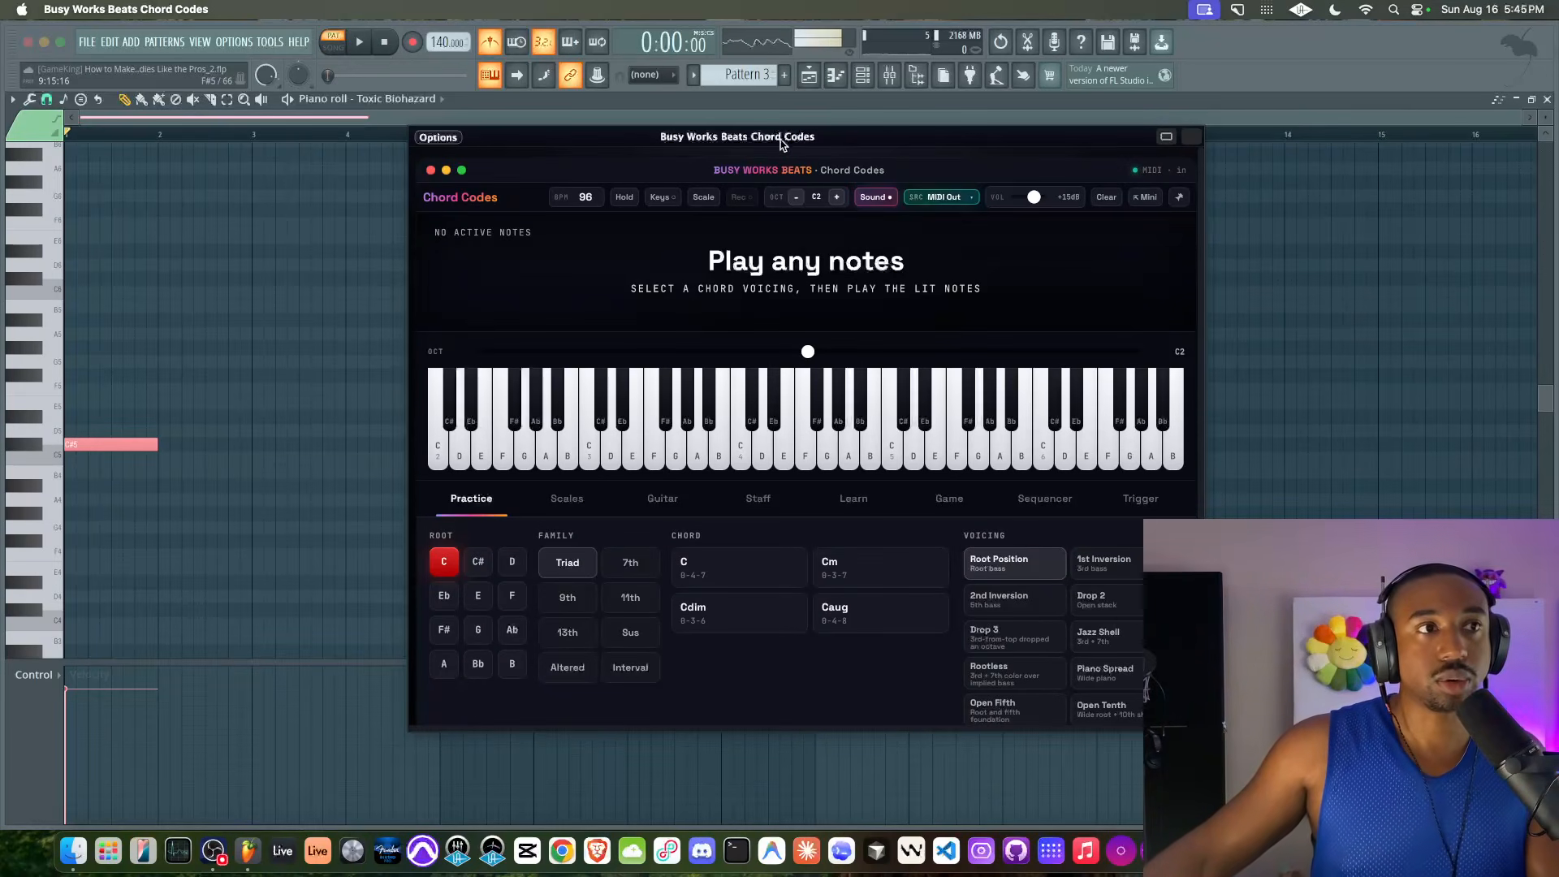
Switch to Busy Works Beats Chord Codes and reposition its window over the piano roll
left_click_drag(781, 145, 768, 145)
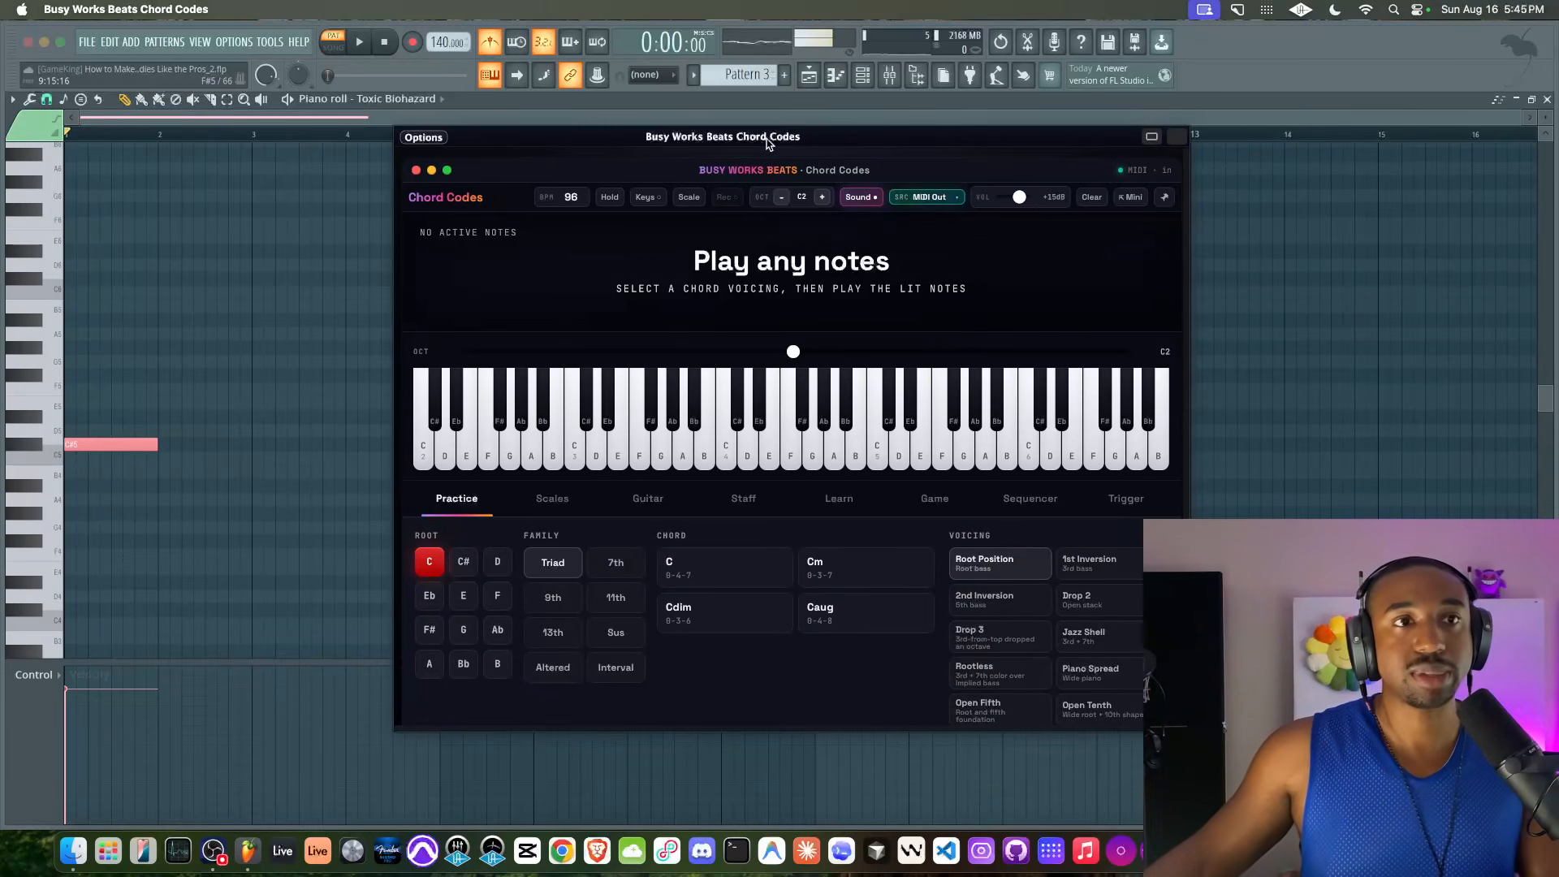
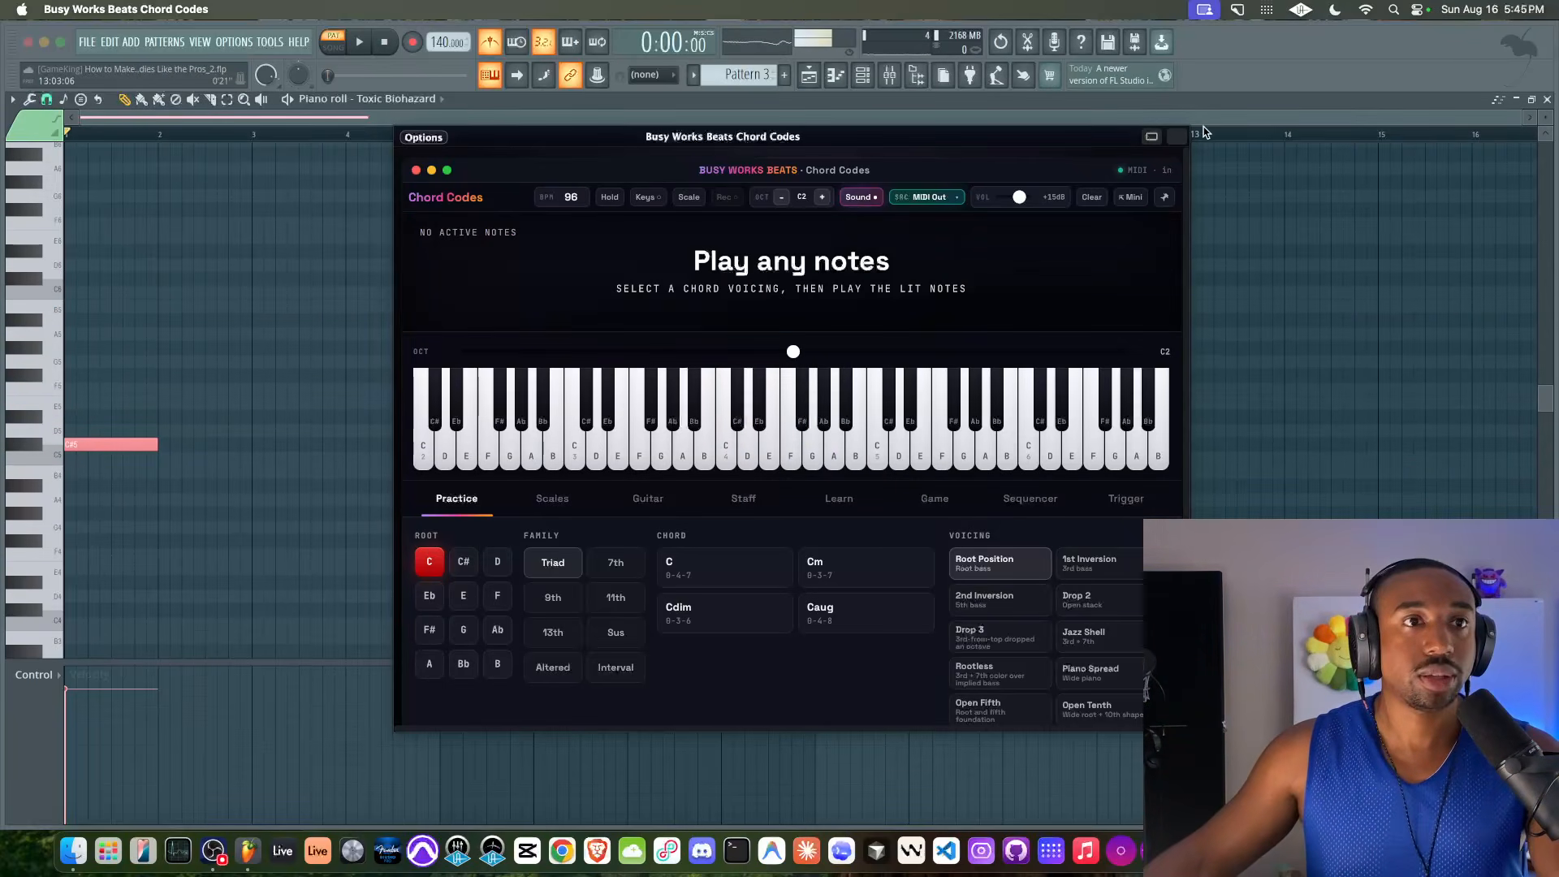
Close the Chord Codes window and stack a one-bar E5 copy above the C#5 note in bar 1
left_click(1176, 137)
left_click_drag(203, 410, 90, 447)
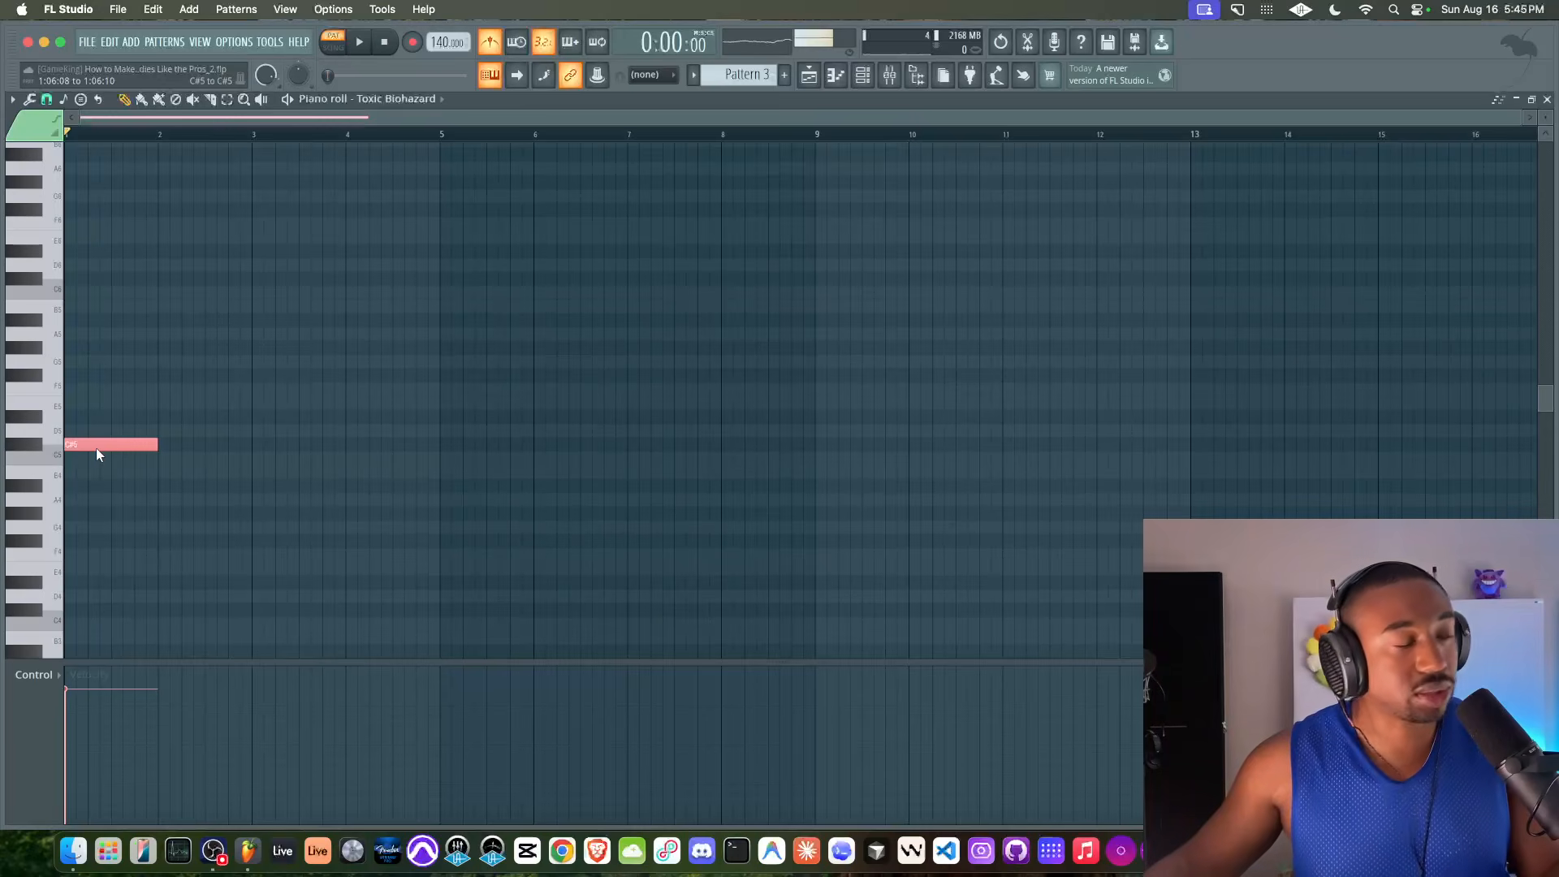
scroll(91, 448, "up", 3)
scroll(93, 453, "up", 2)
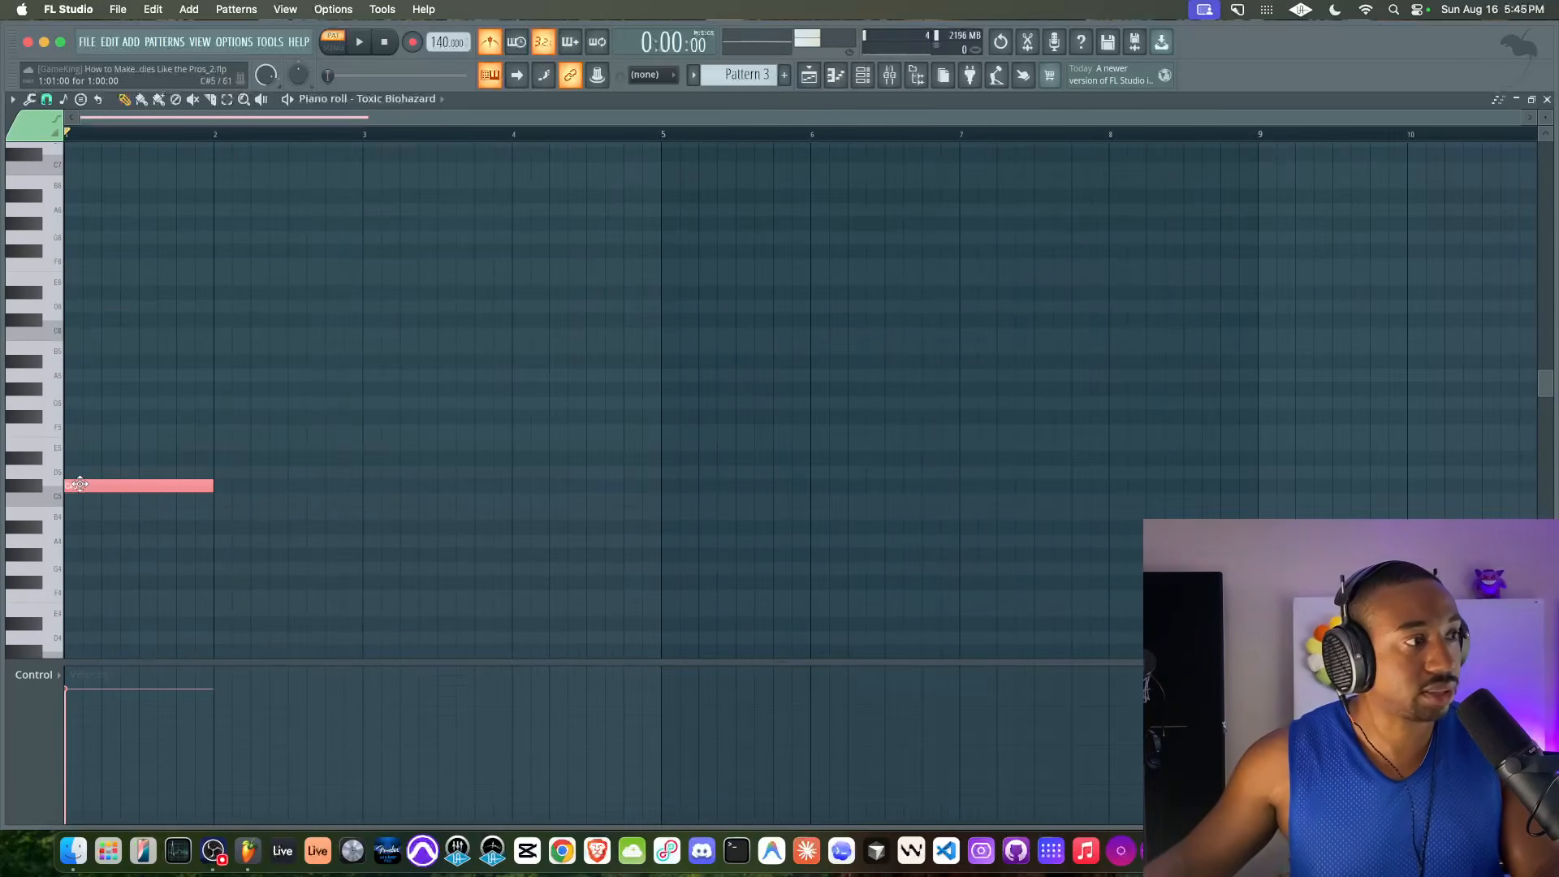
left_click_drag(111, 527, 93, 485)
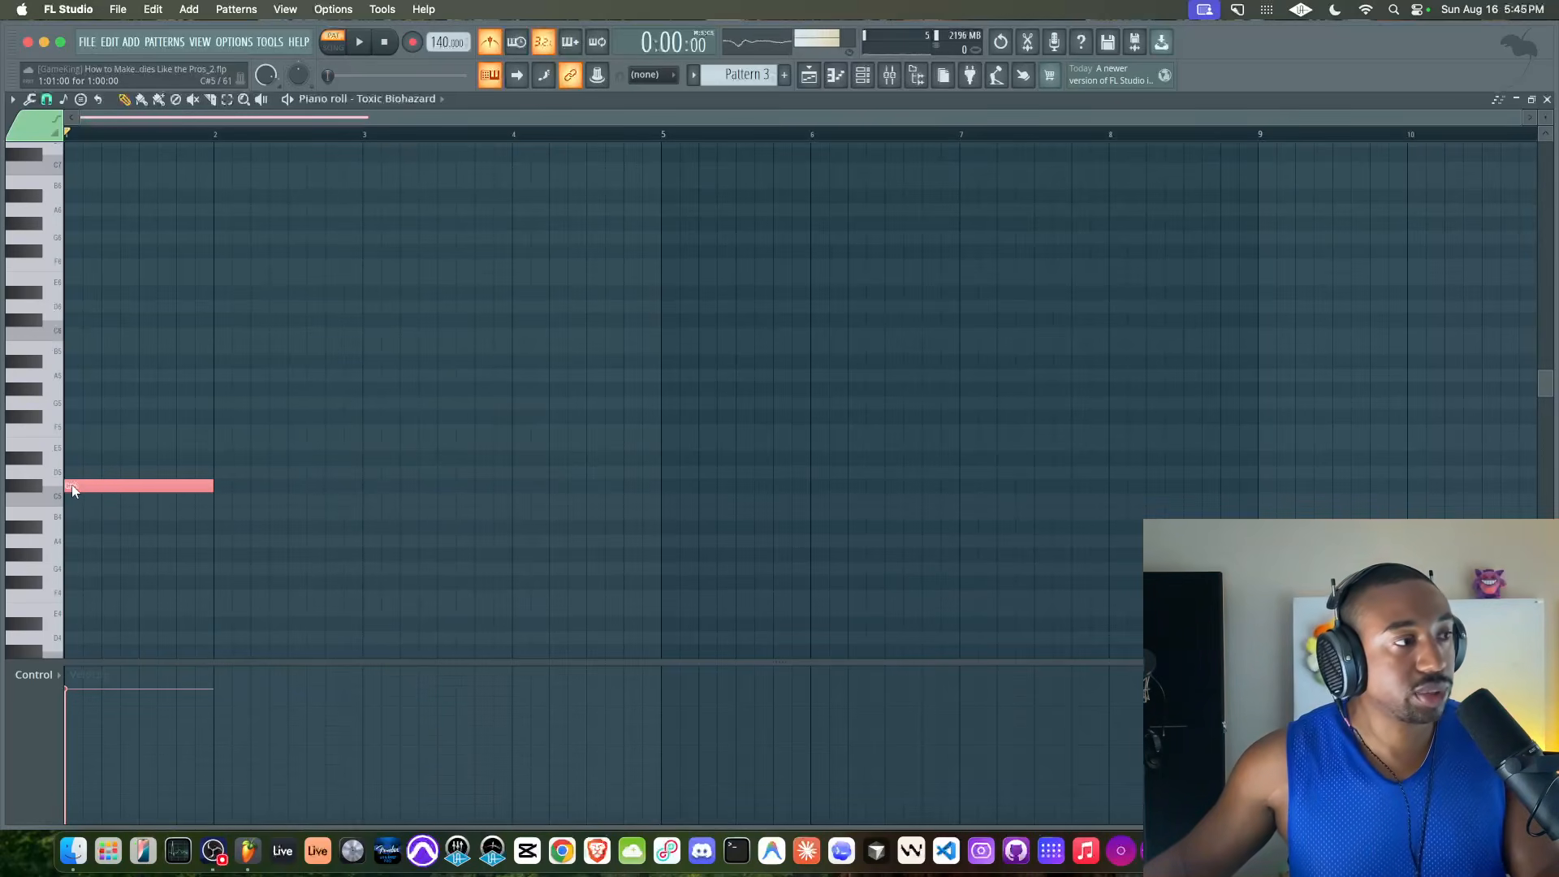
key("super+v")
key("shift+Up")
key("shift+Up")
key("shift+Up")
Copy the C#5–E5 pair, transpose the copy to G#5 and B5, stack it in bar 1, and play it
left_click_drag(180, 516, 268, 443)
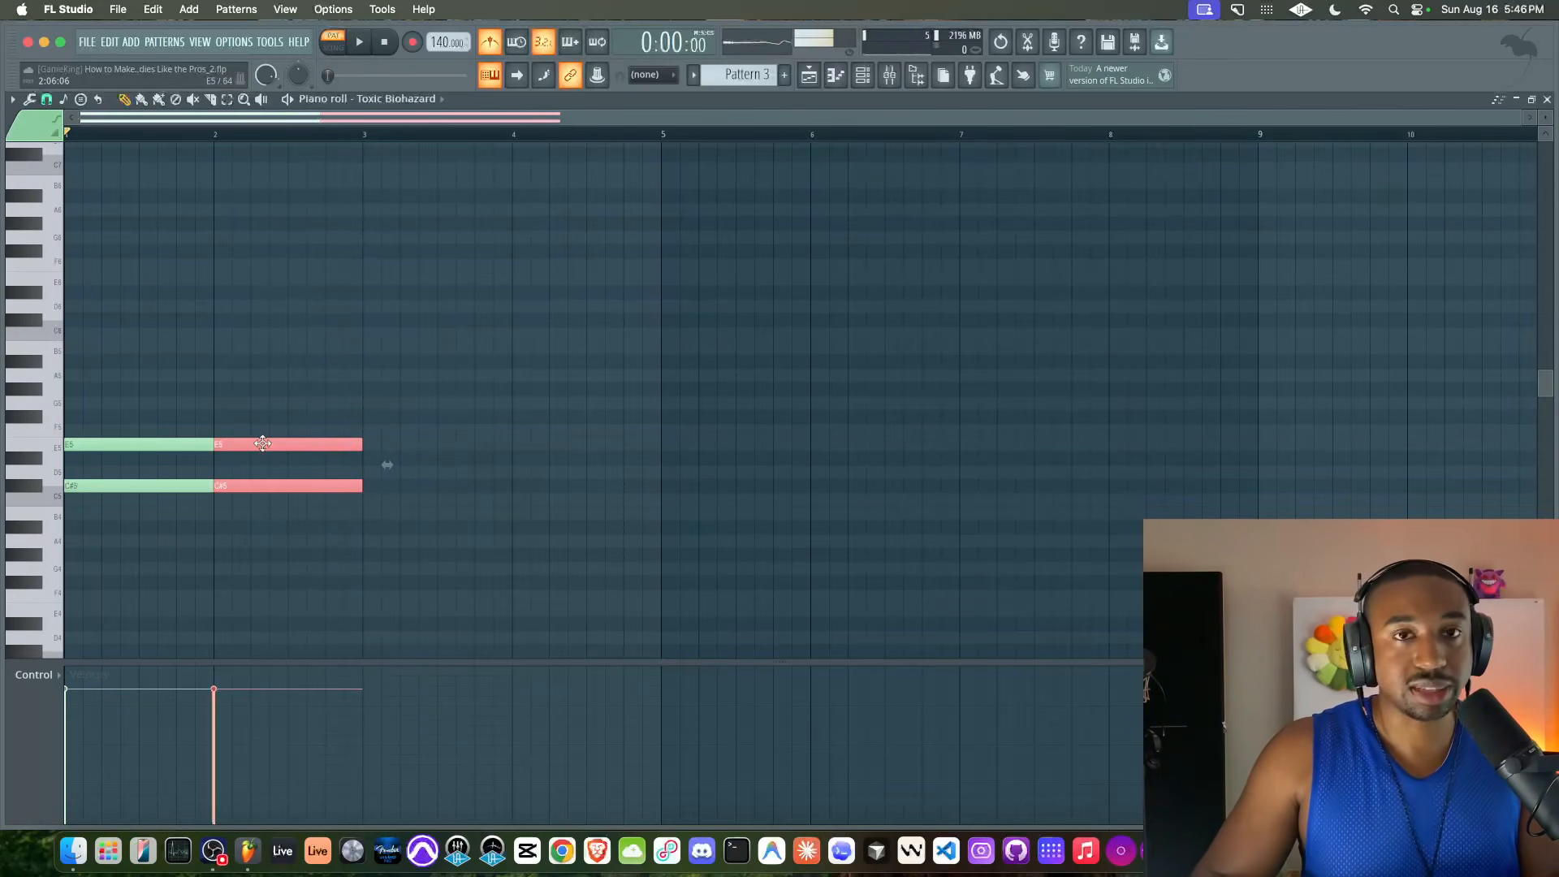
key("Up")
key("Up")
key("Up")
key("Up")
key("Up")
key("Up")
key("Up")
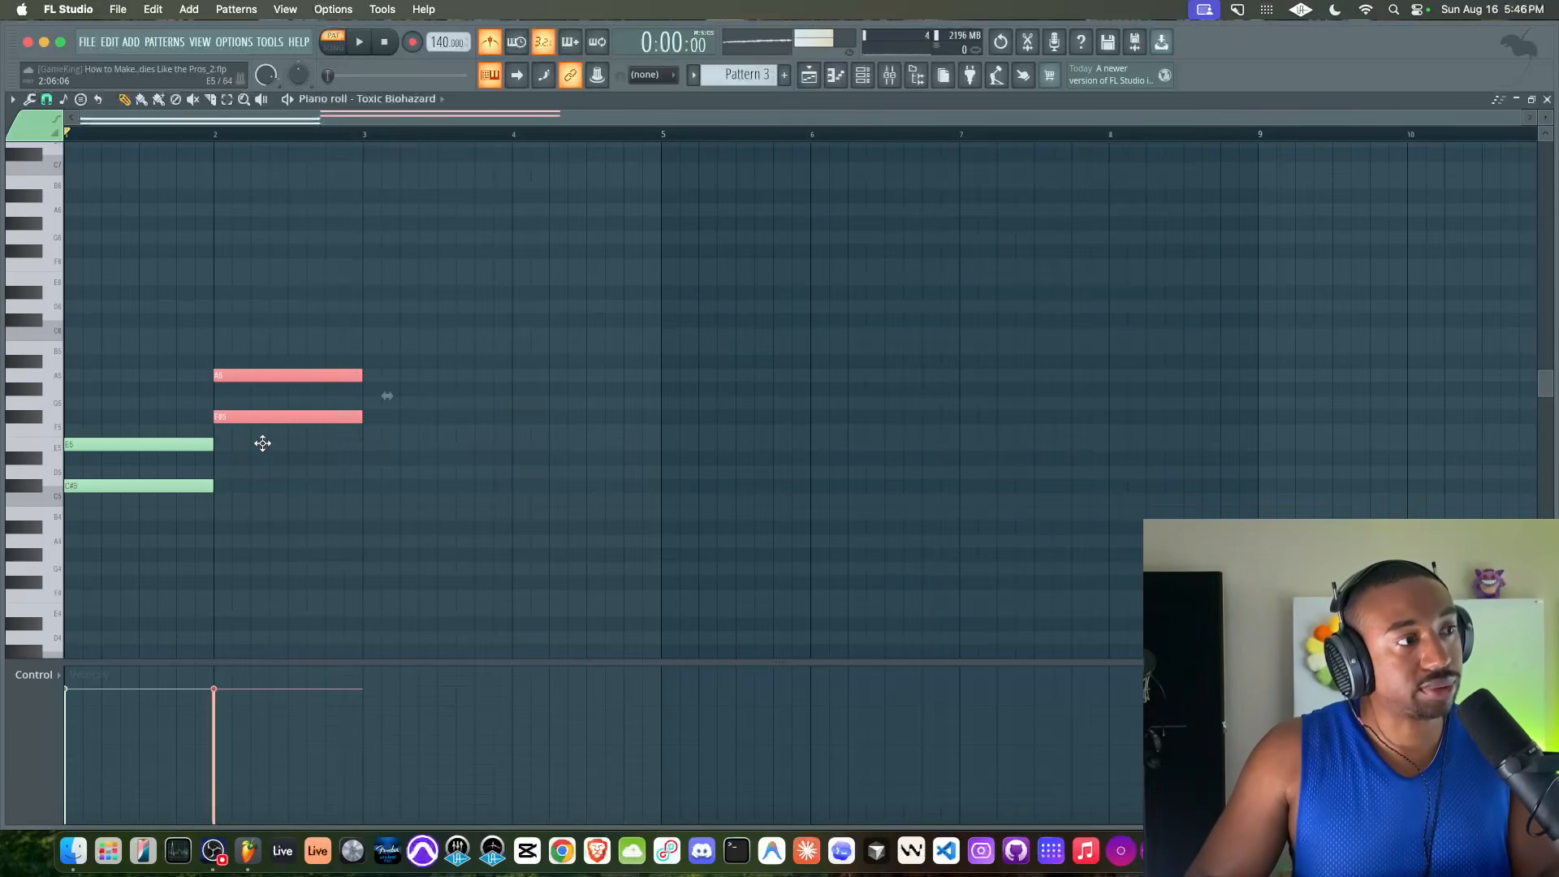
left_click_drag(250, 389, 98, 387)
right_click(233, 412)
key("space")
key("space")
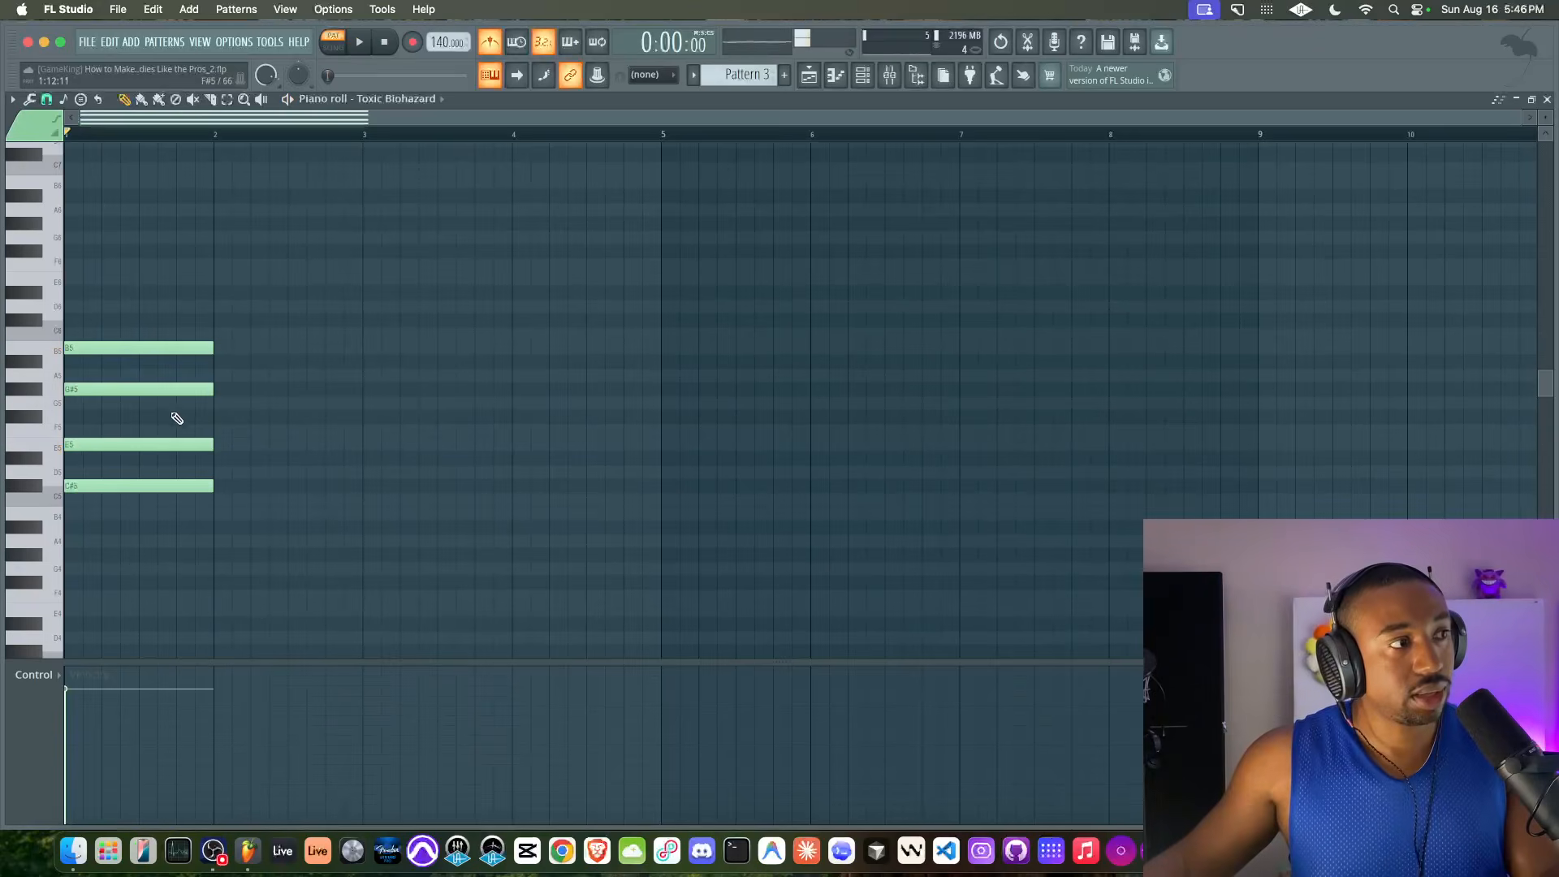
Copy the G#5 note, raise the copy to D#6, place it atop the bar 1 chord, and play it
left_click(139, 390)
left_click_drag(104, 388, 242, 387)
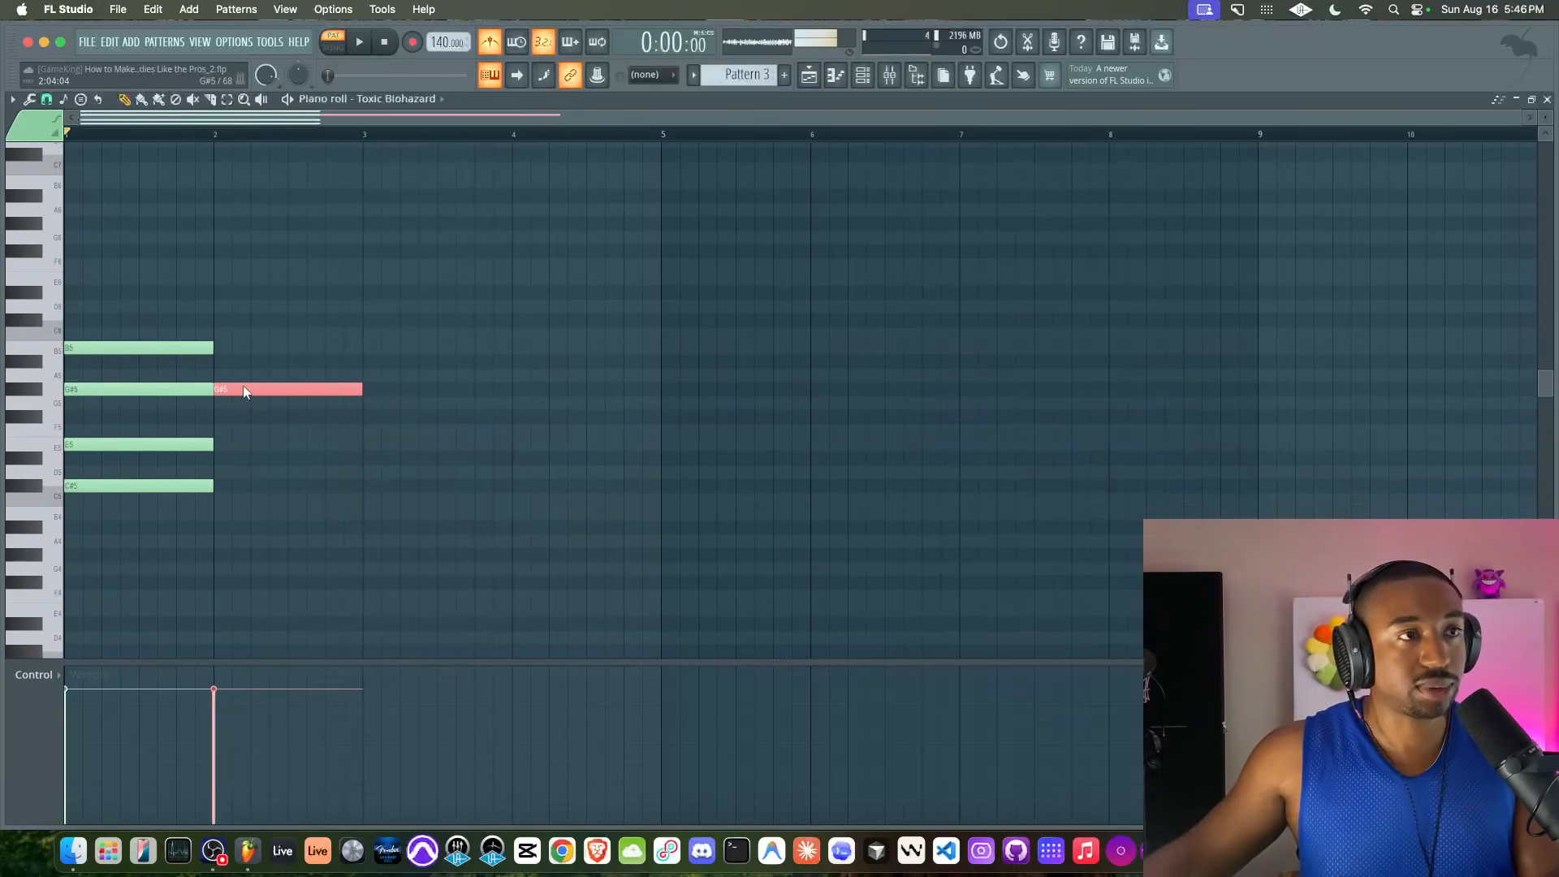
key("Up")
key("Up")
key("Up")
key("Up")
key("Up")
key("Up")
key("Up")
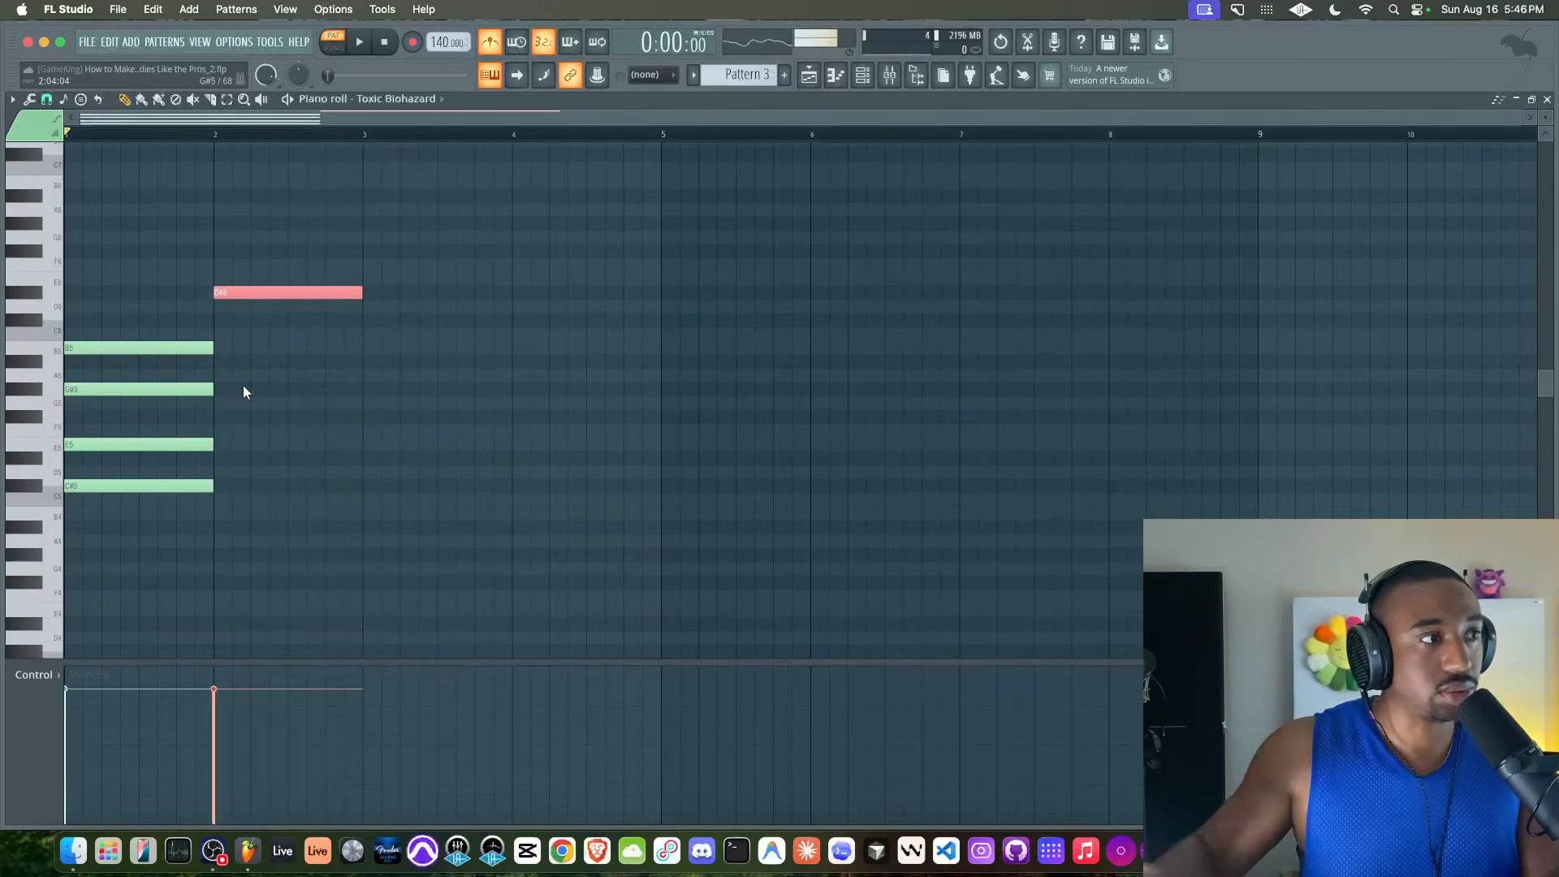
left_click_drag(242, 289, 96, 290)
key("space")
left_click(289, 303)
key("space")
Disable the metronome, select the whole five-note chord, and audition it
left_click(489, 50)
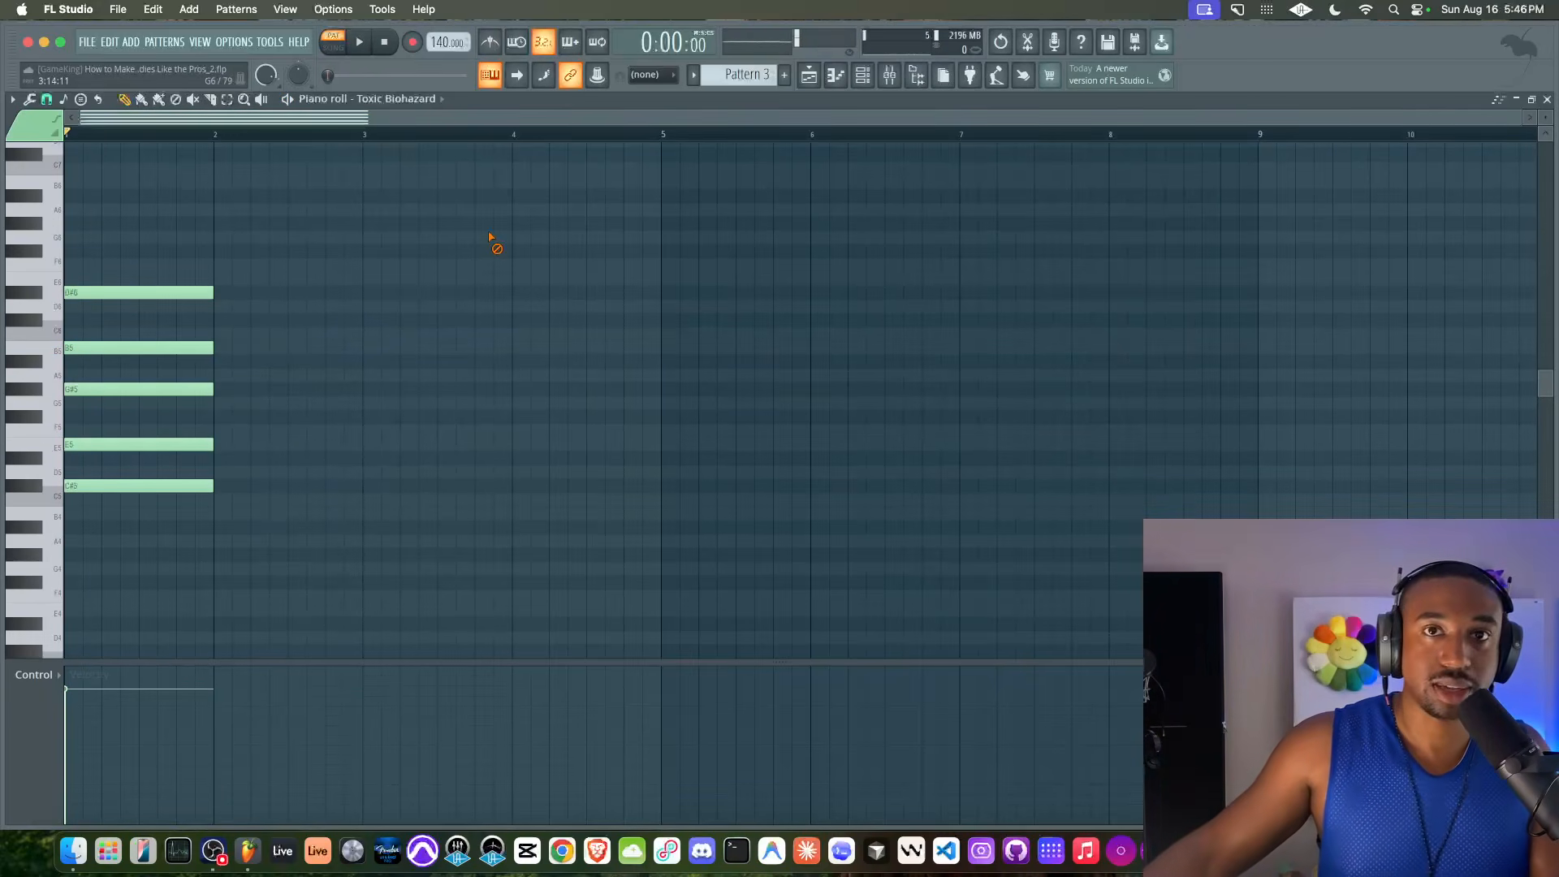
key("space")
key("space")
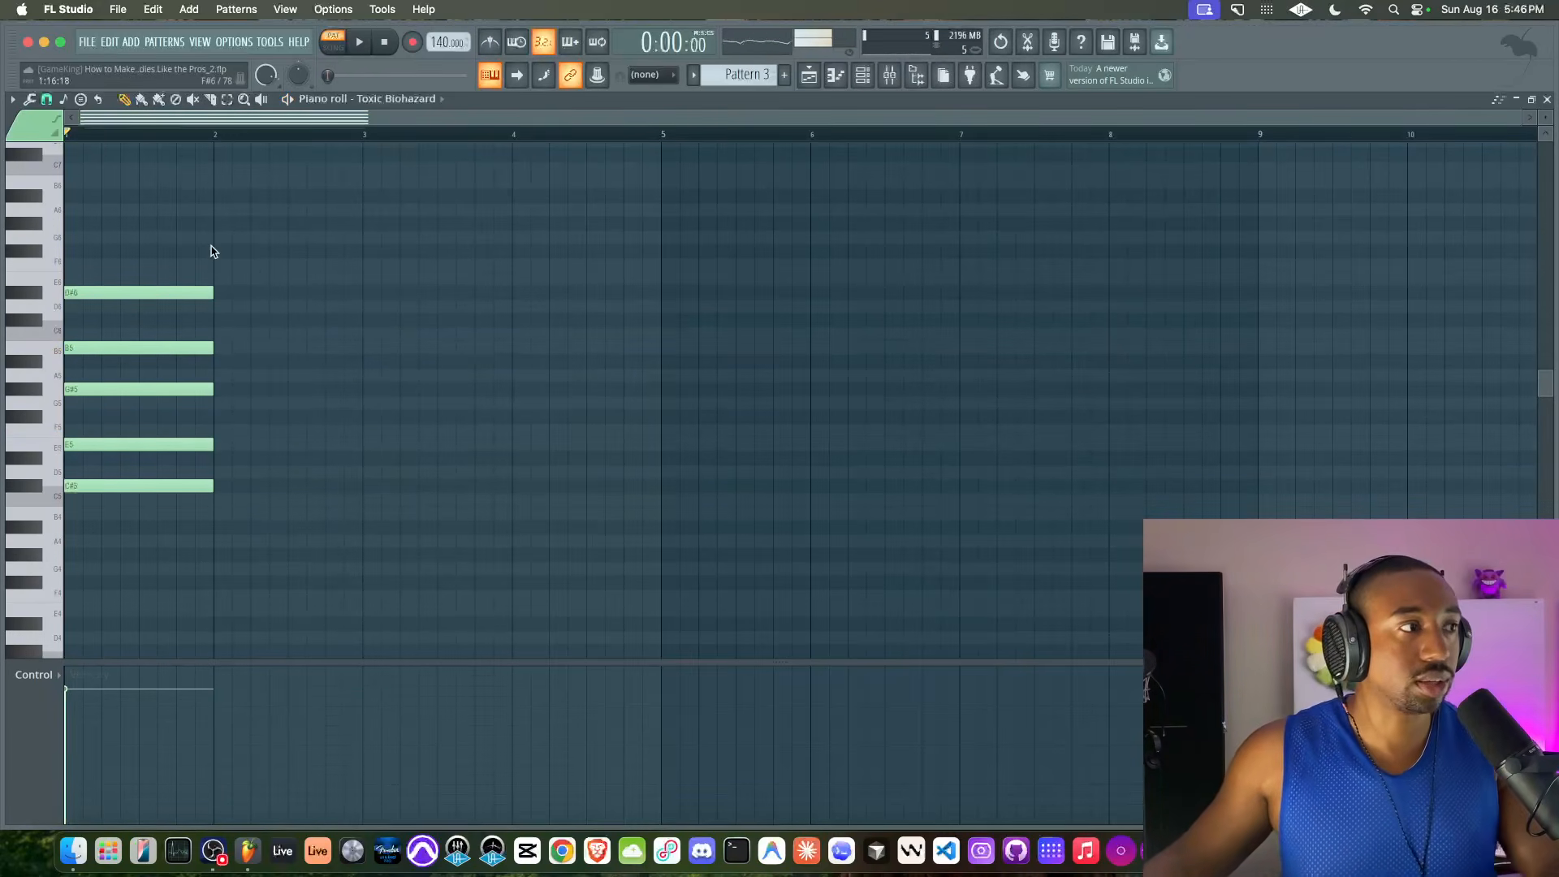
left_click_drag(211, 246, 150, 554)
key("space")
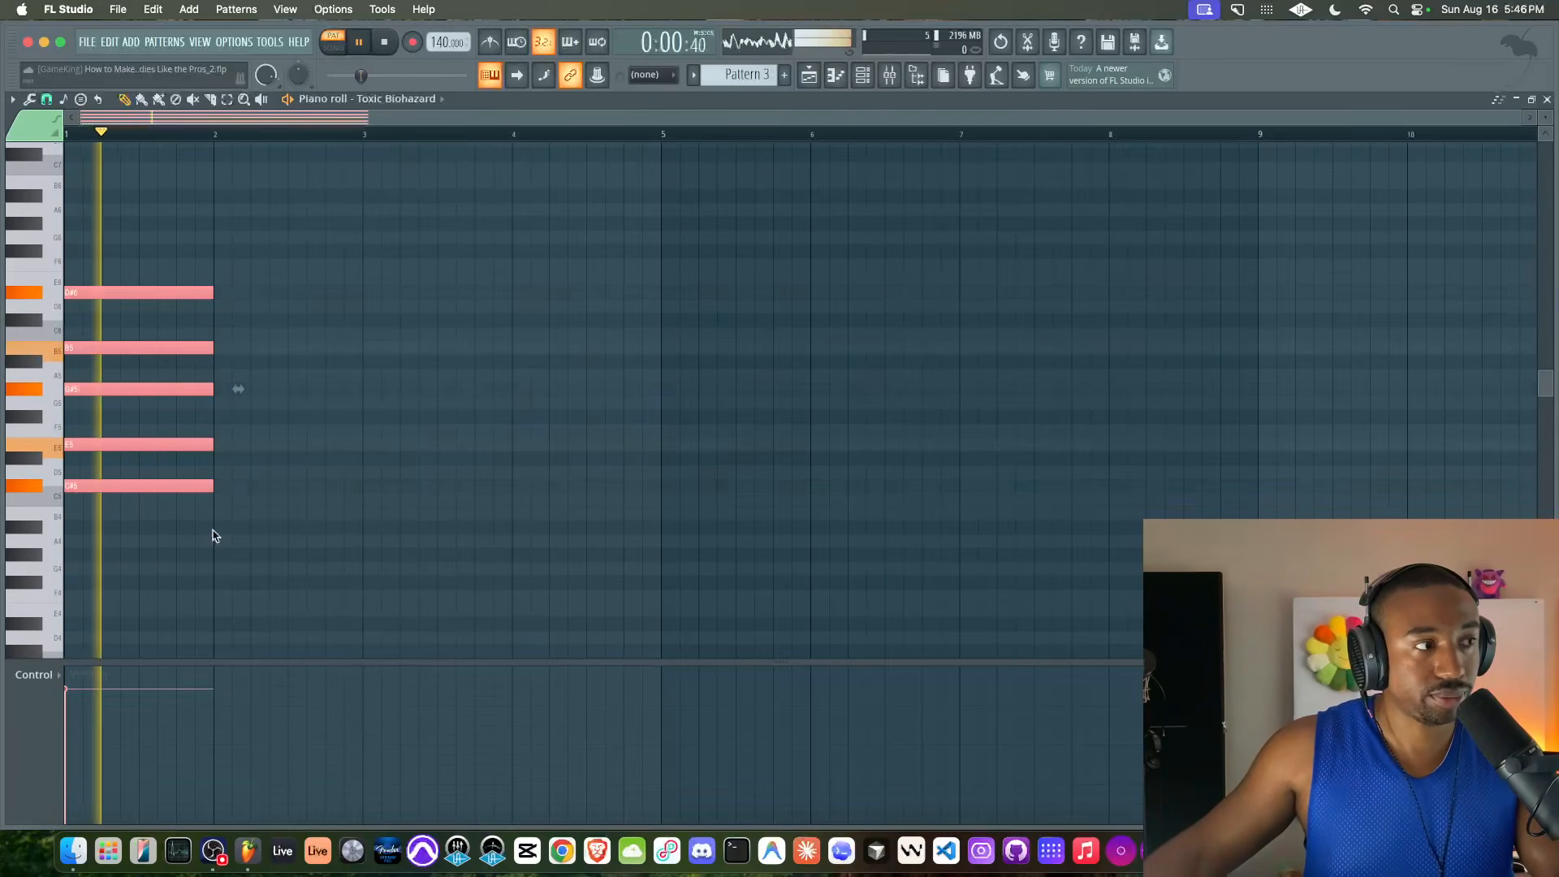
key("space")
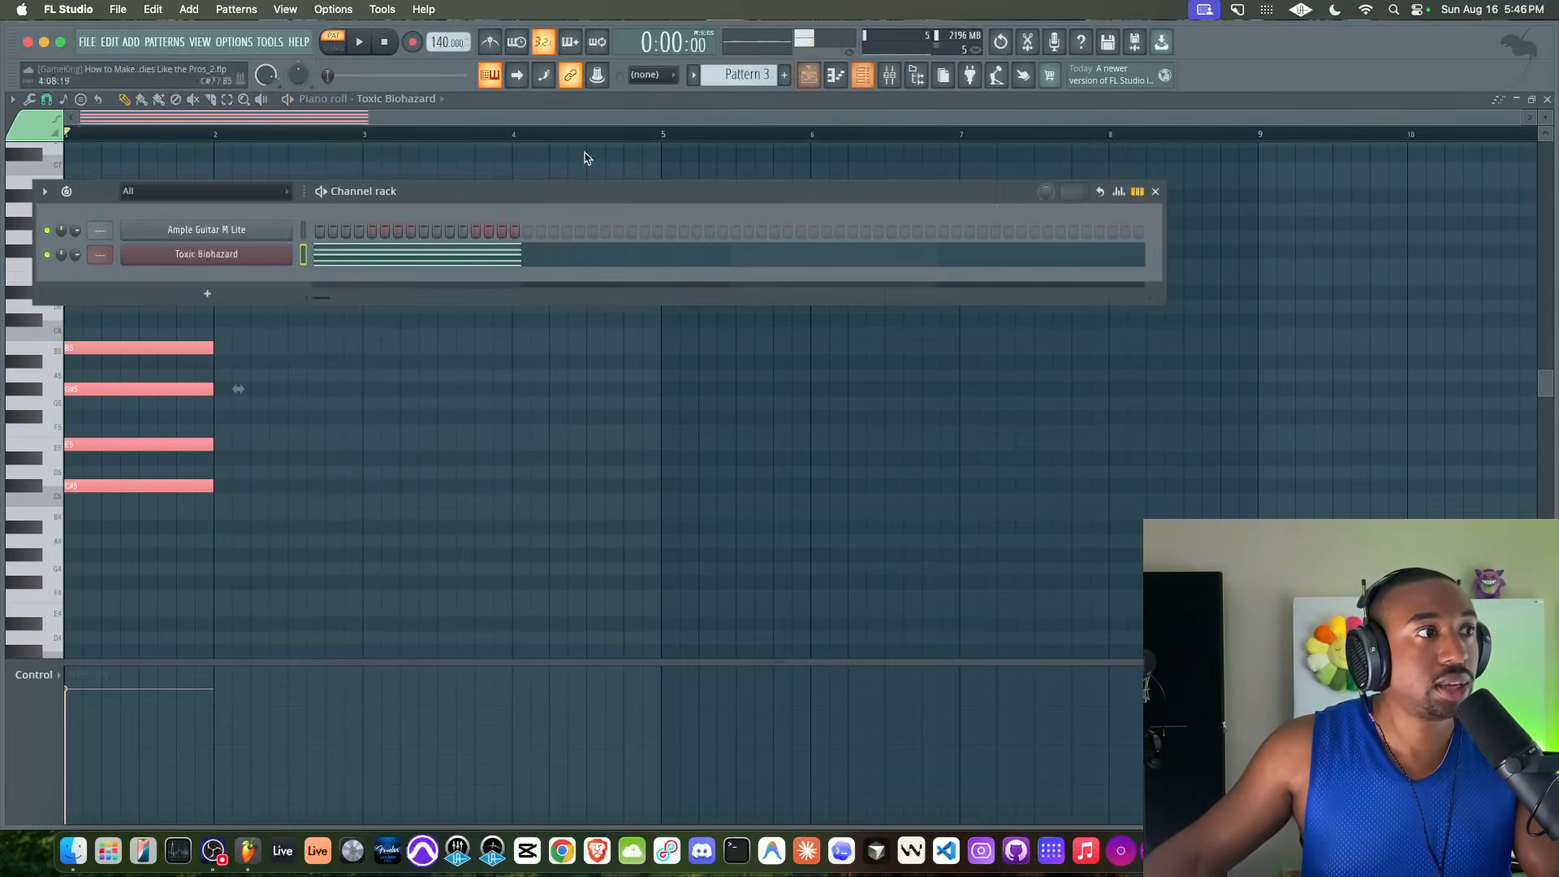
Open the Toxic Biohazard instrument to view its settings, return to the piano roll, and play the chord
left_click(863, 75)
left_click(251, 254)
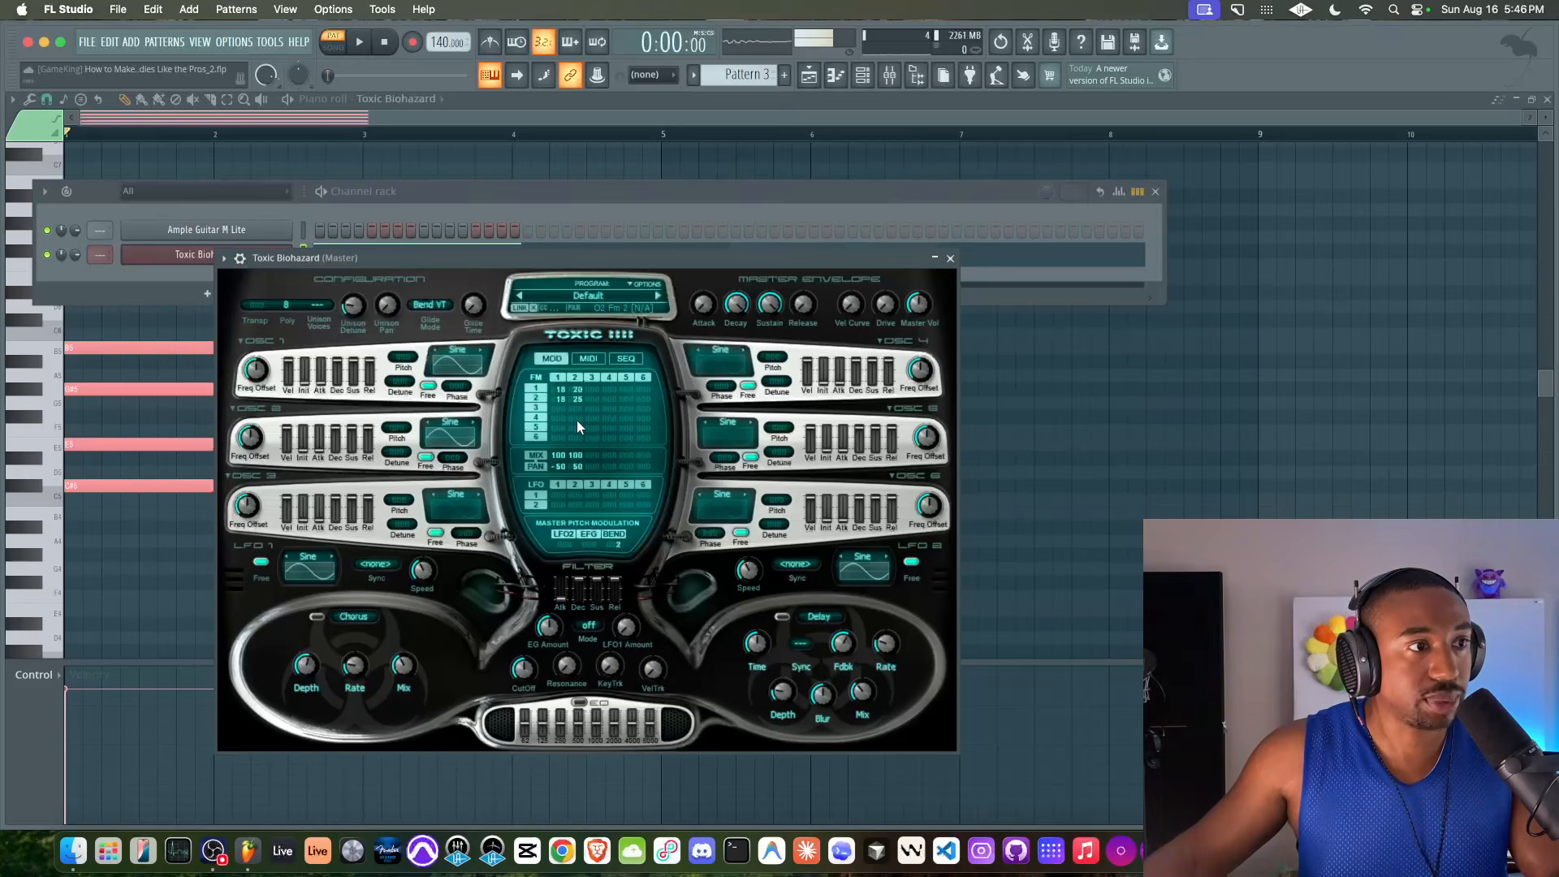
left_click(1159, 469)
key("space")
key("space")
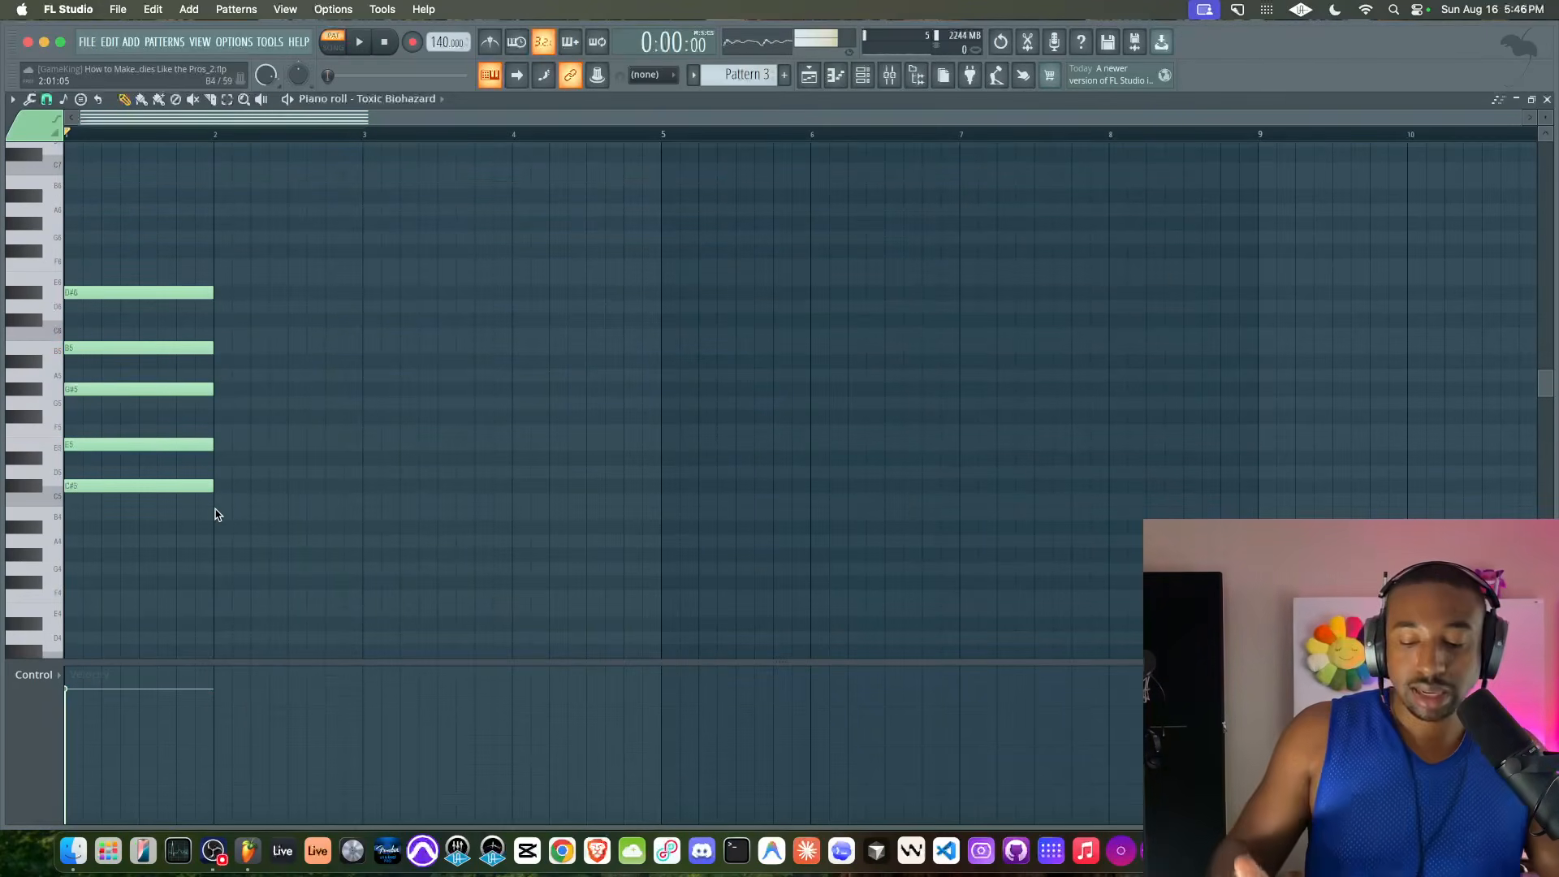
Save the project, transpose the chord down one octave so it spans C#4 to D#5, and play it
key("super+s")
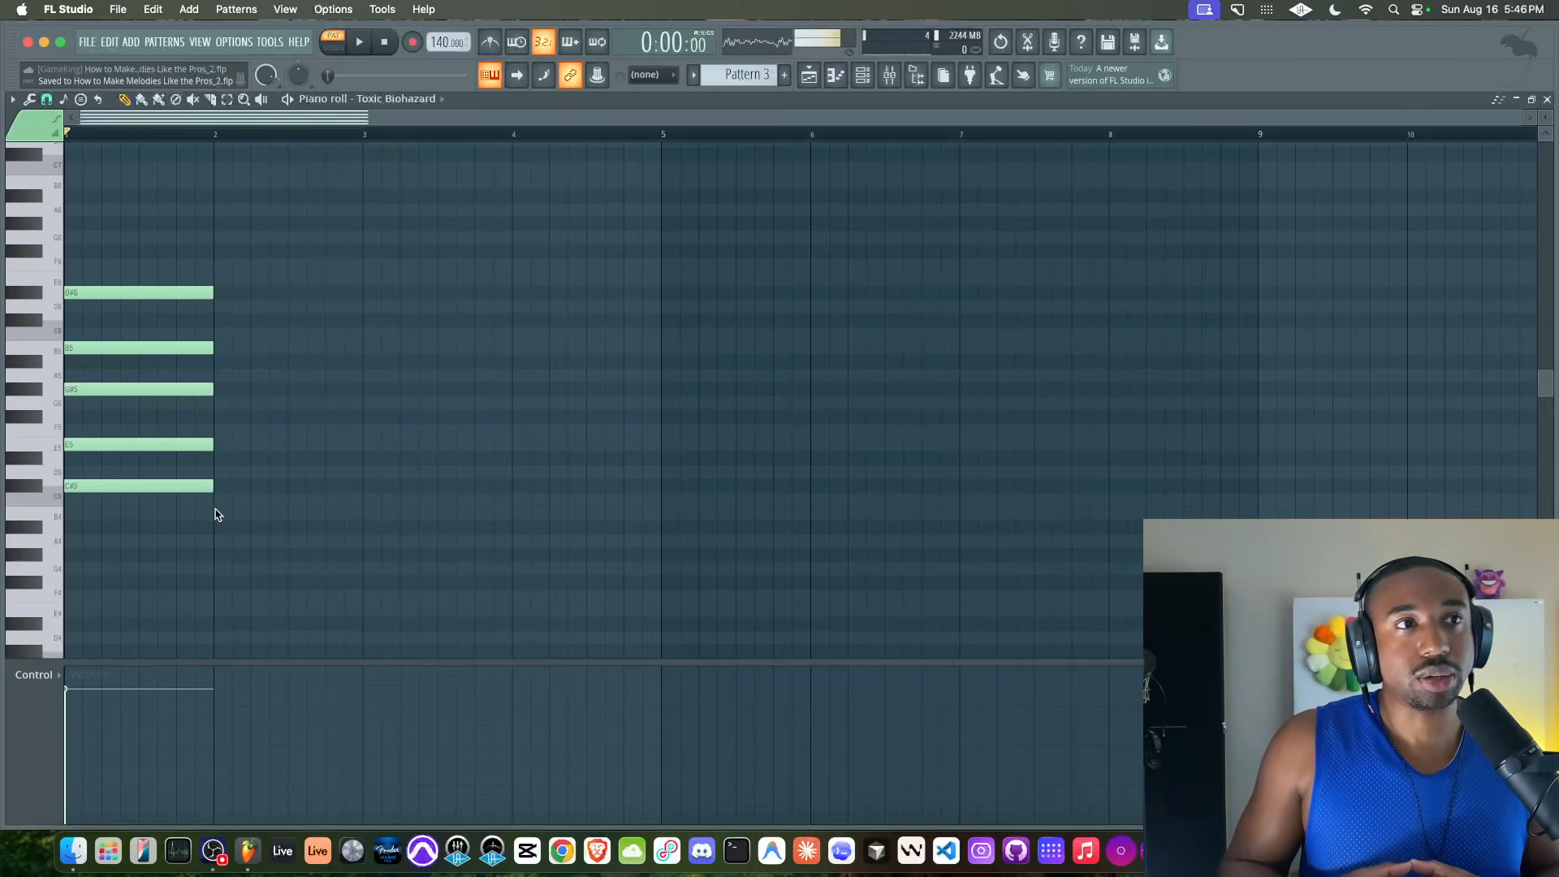
key("ctrl+Down")
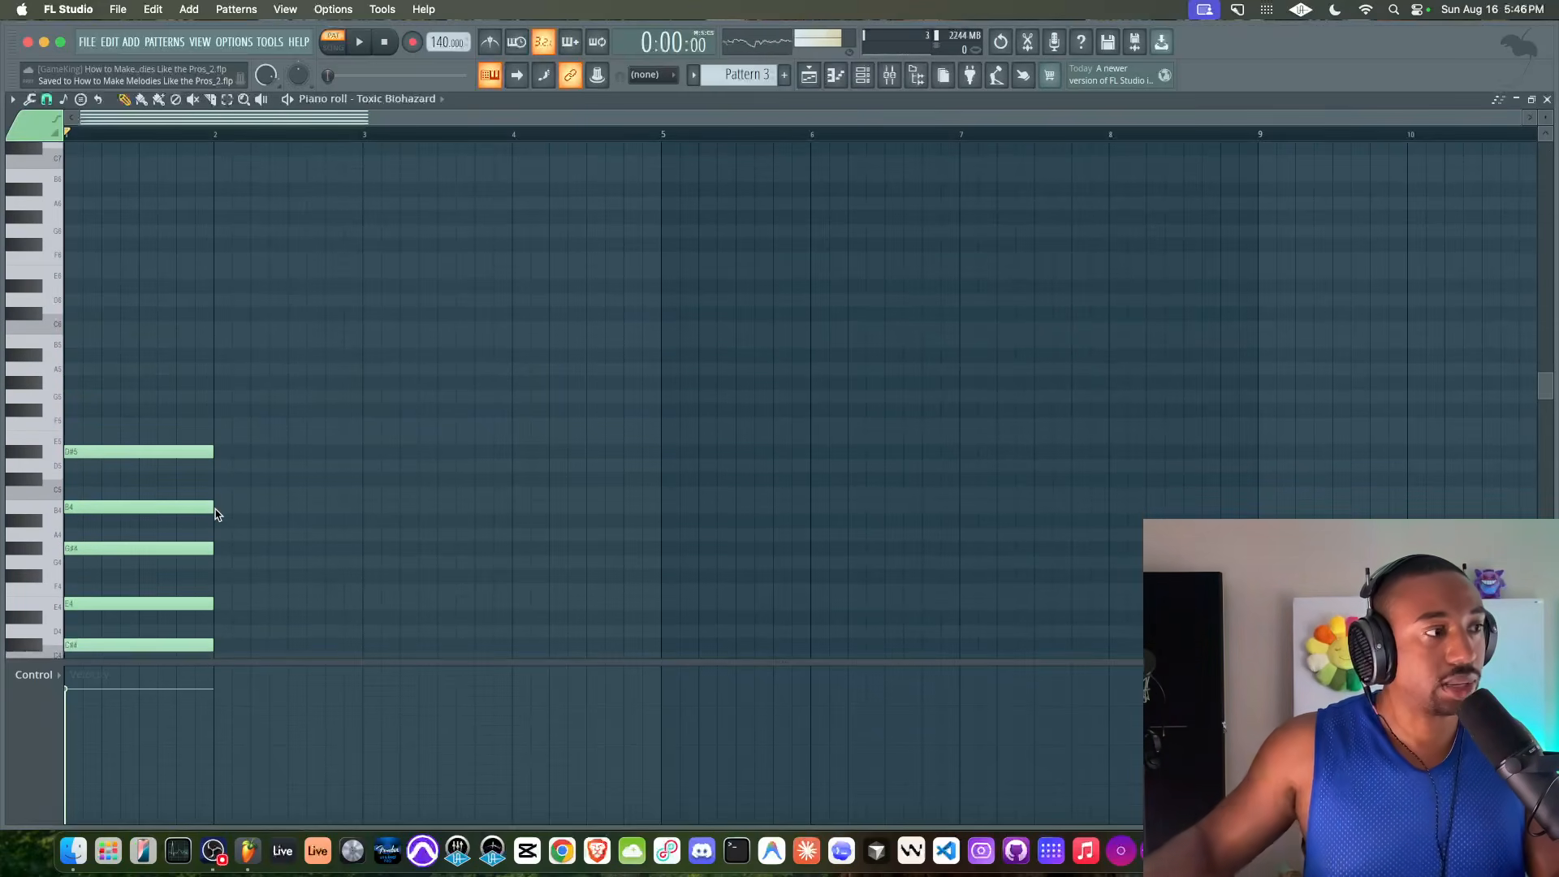
scroll(216, 514, "down", 3)
scroll(215, 514, "down", 3)
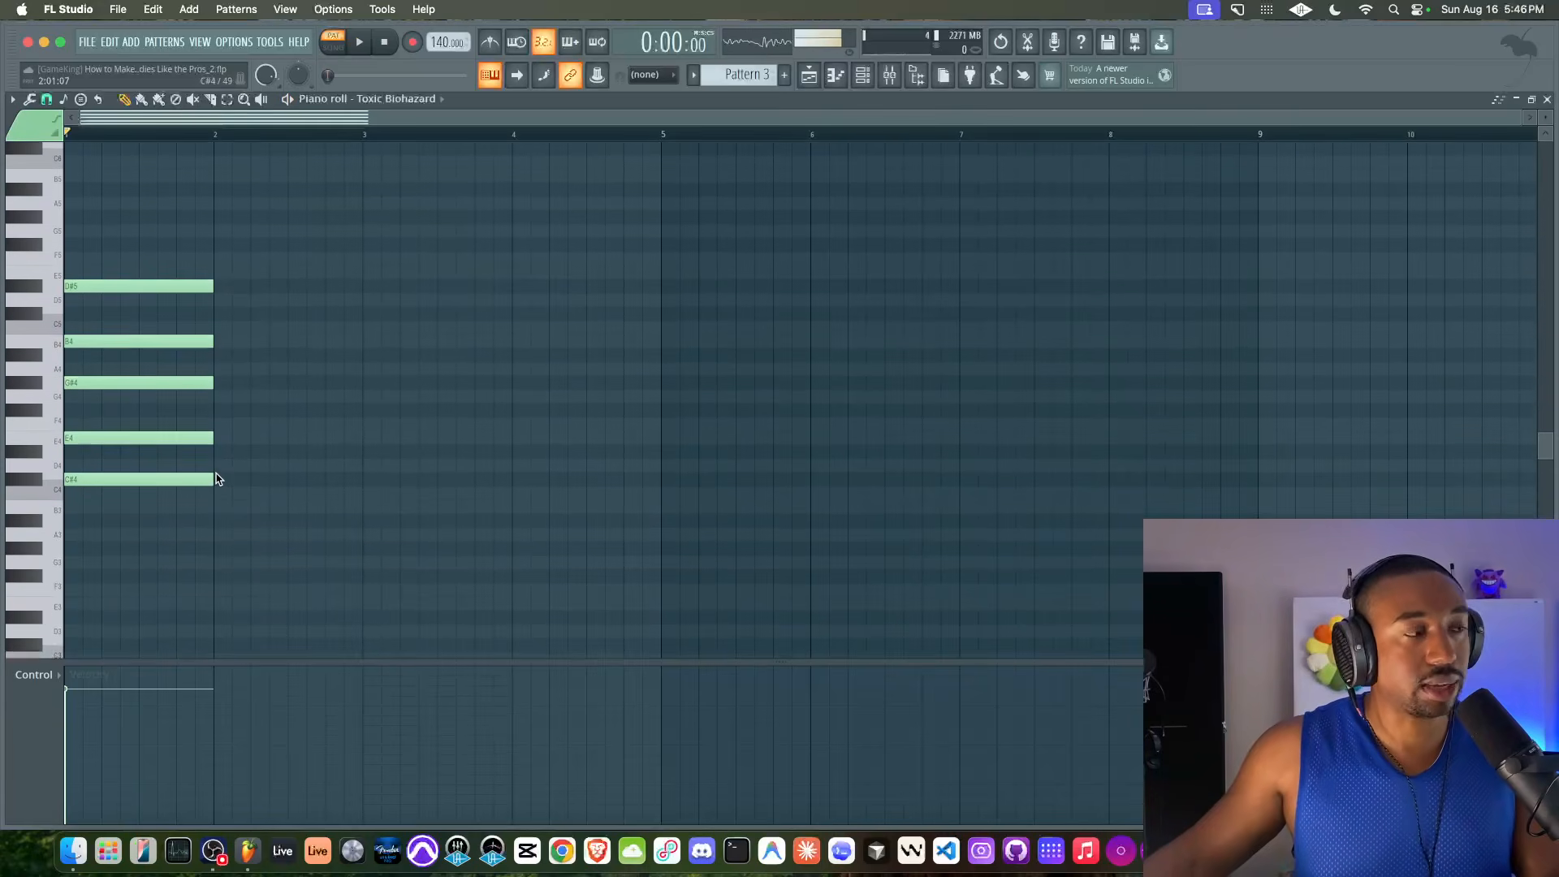
key("space")
key("space")
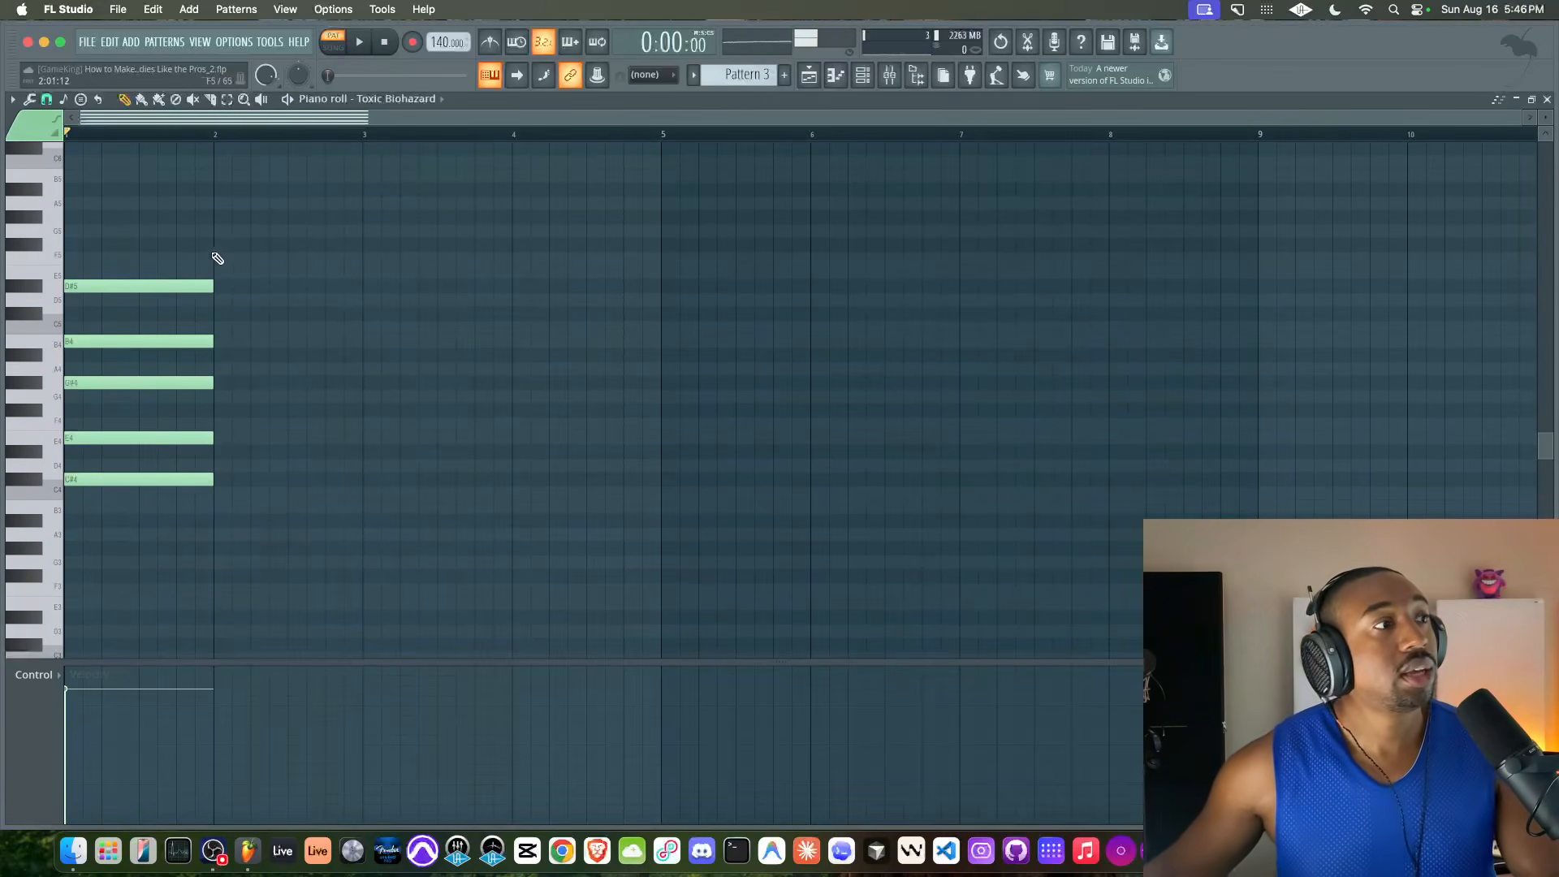
Remove the D#5 note from the top of the bar 1 chord during playback
right_click(162, 287)
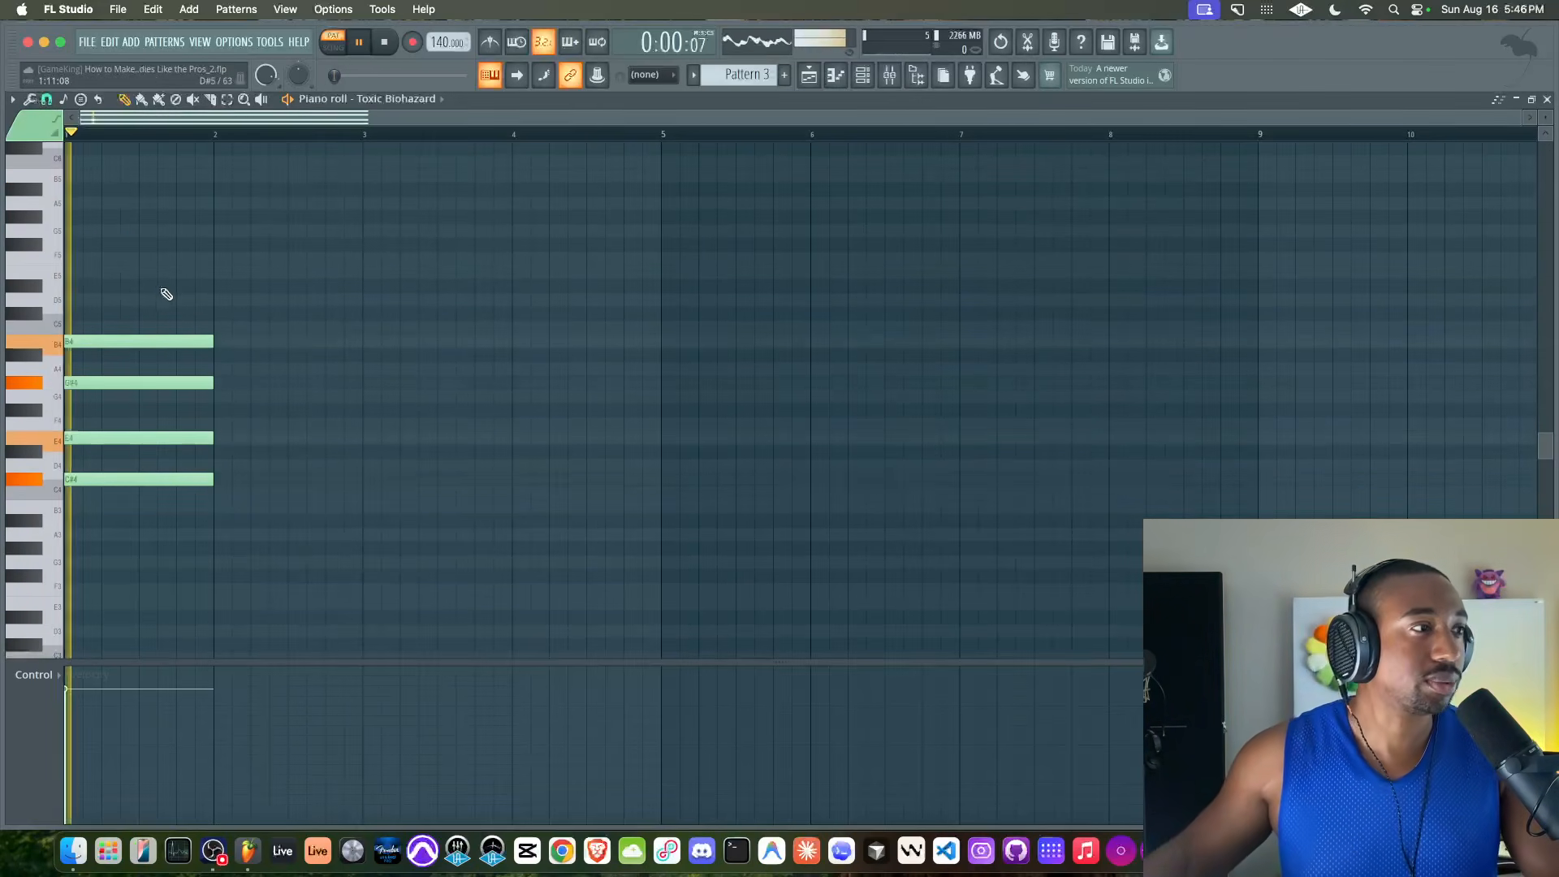
left_click_drag(149, 340, 134, 492)
right_click(132, 504)
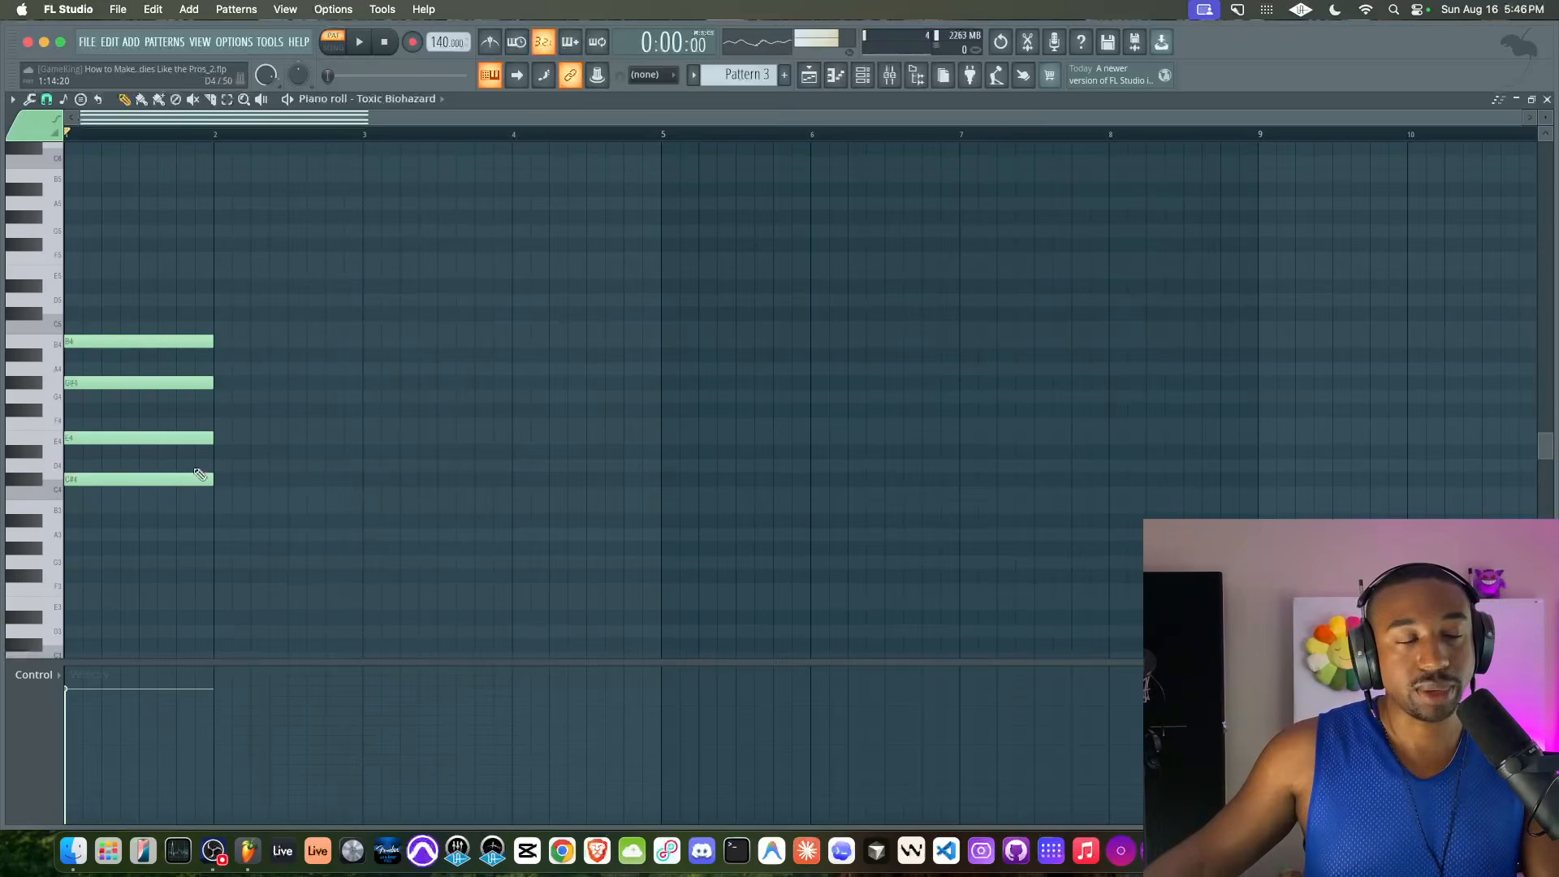
Copy the C#4–E4 pair beyond bar 1, stack a copy raised to G#4–B4 on it in bar 2, and delete these copies
left_click(223, 479)
mouse_move(235, 479)
left_mouse_down()
mouse_move(238, 438)
mouse_move(250, 497)
mouse_move(401, 485)
left_mouse_up()
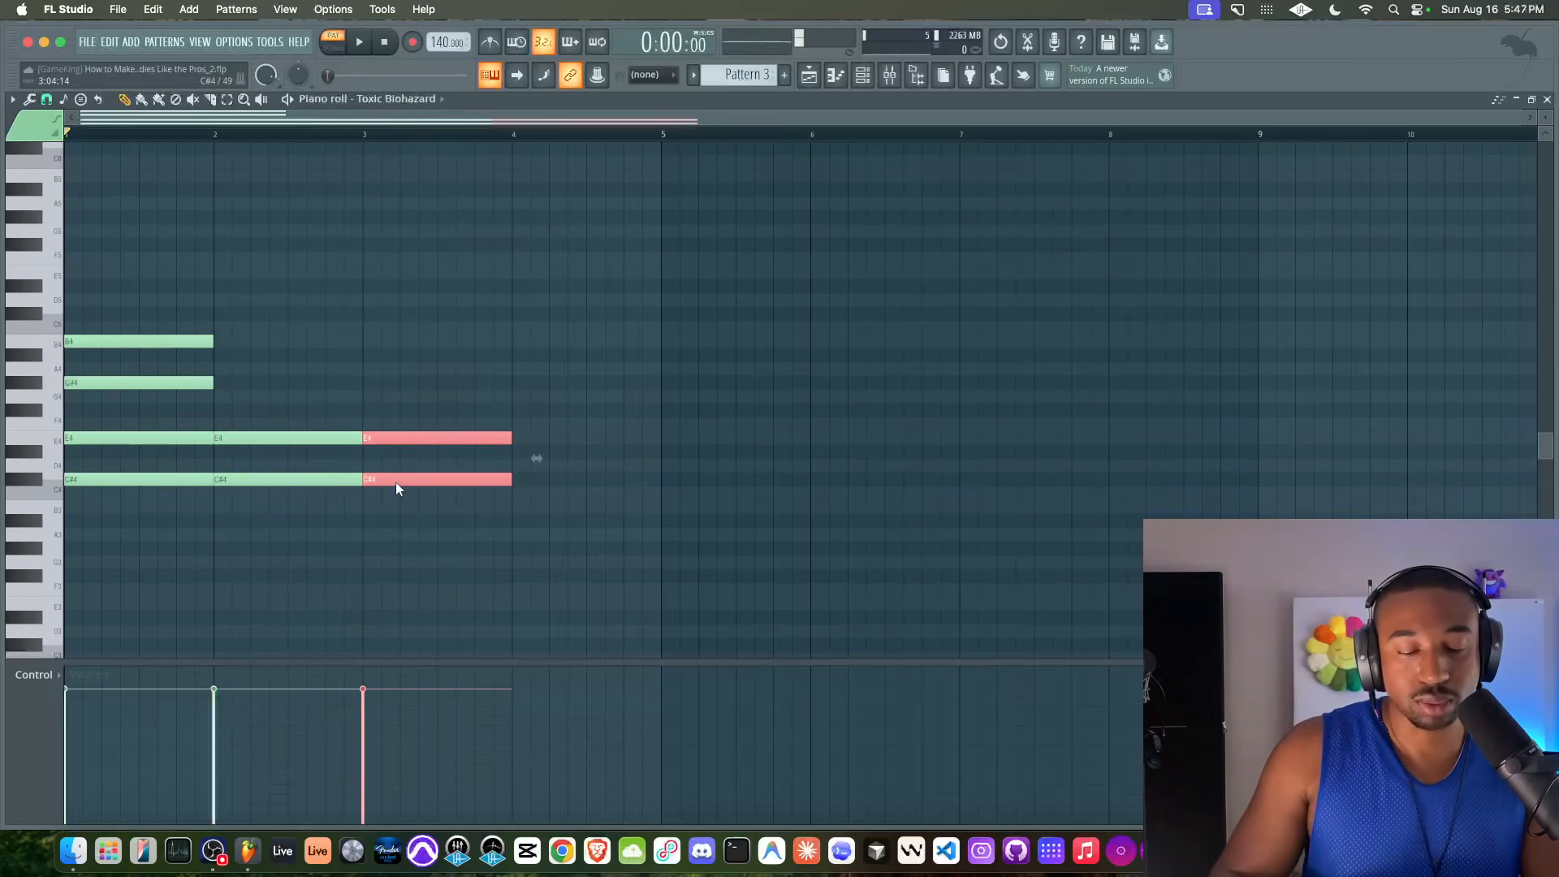
key("Up")
key("Up")
key("Up")
key("Up")
key("Up")
key("Up")
key("Up")
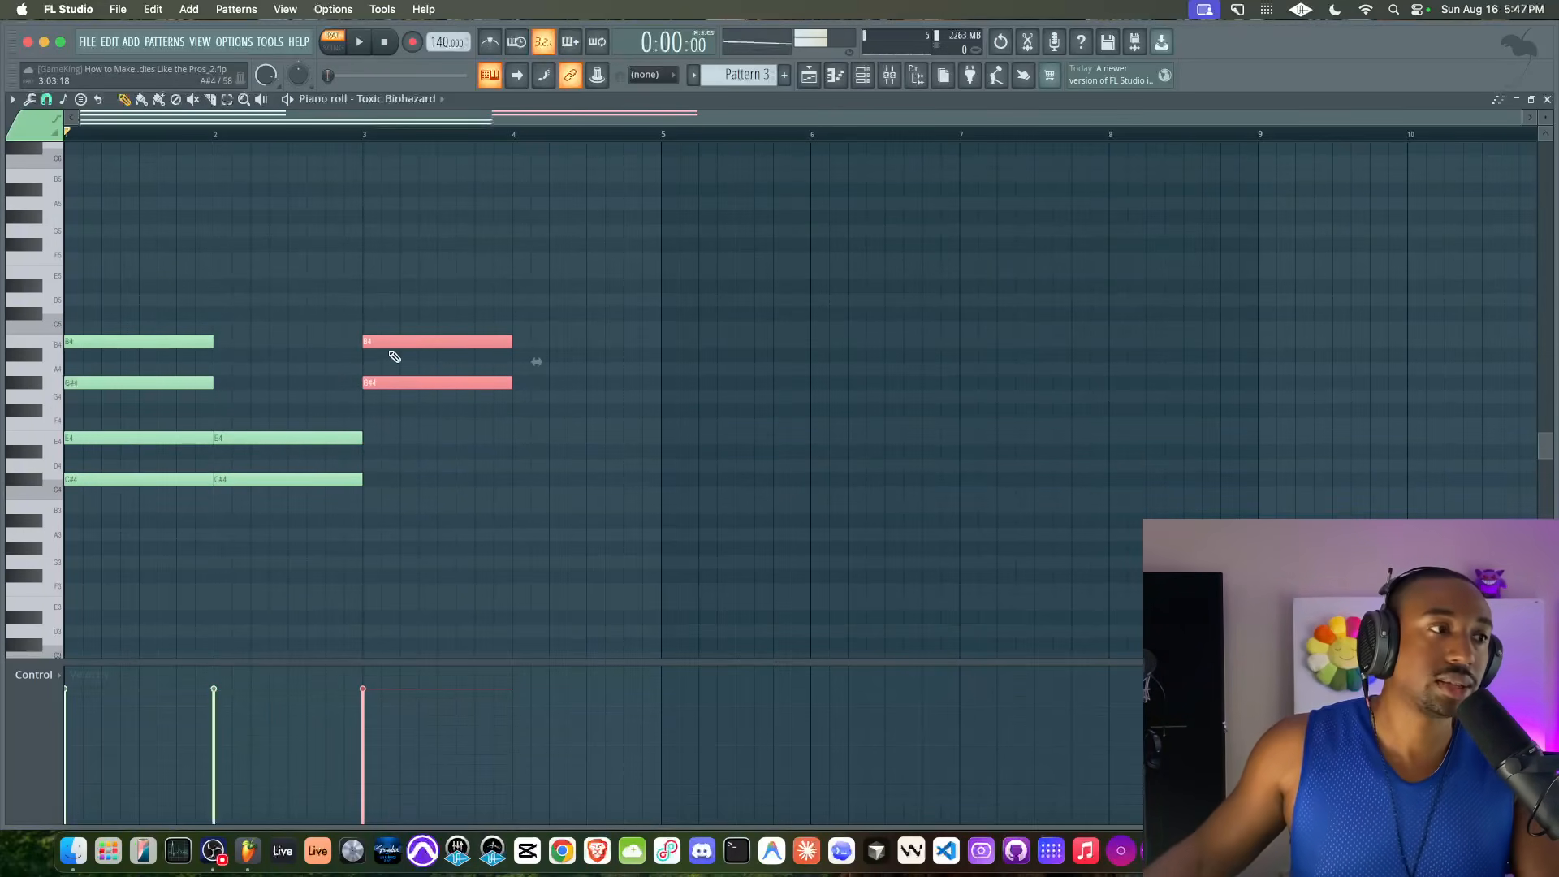
left_click_drag(382, 371, 234, 370)
left_click_drag(253, 297, 247, 612)
key("Delete")
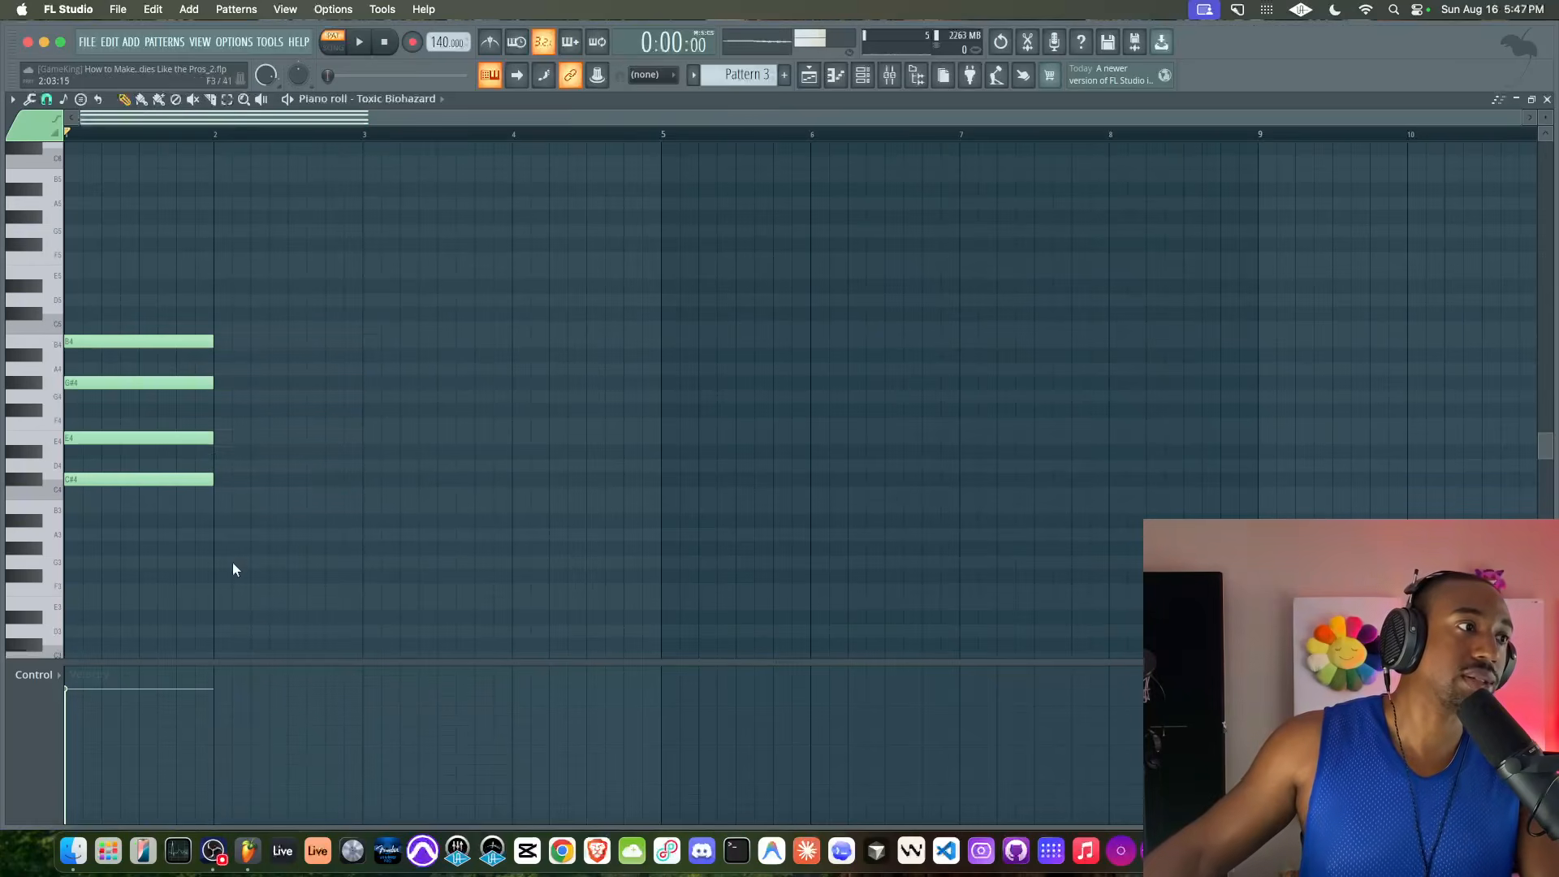
Audition the four-note C#4–E4–G#4–B4 chord in bar 1
left_click_drag(212, 250, 162, 482)
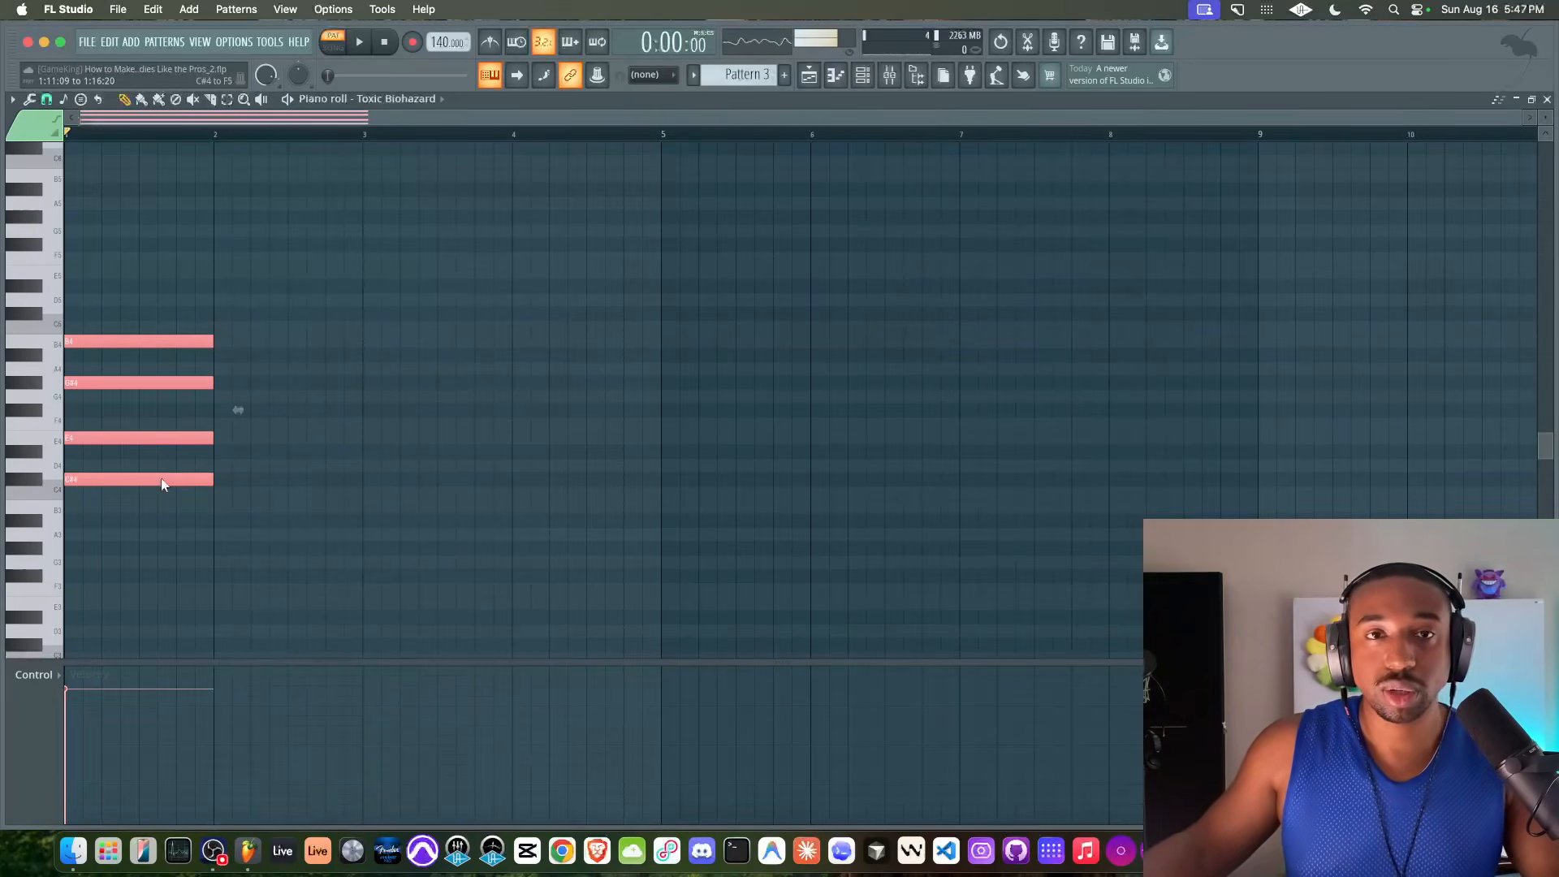
left_click(267, 439)
key("space")
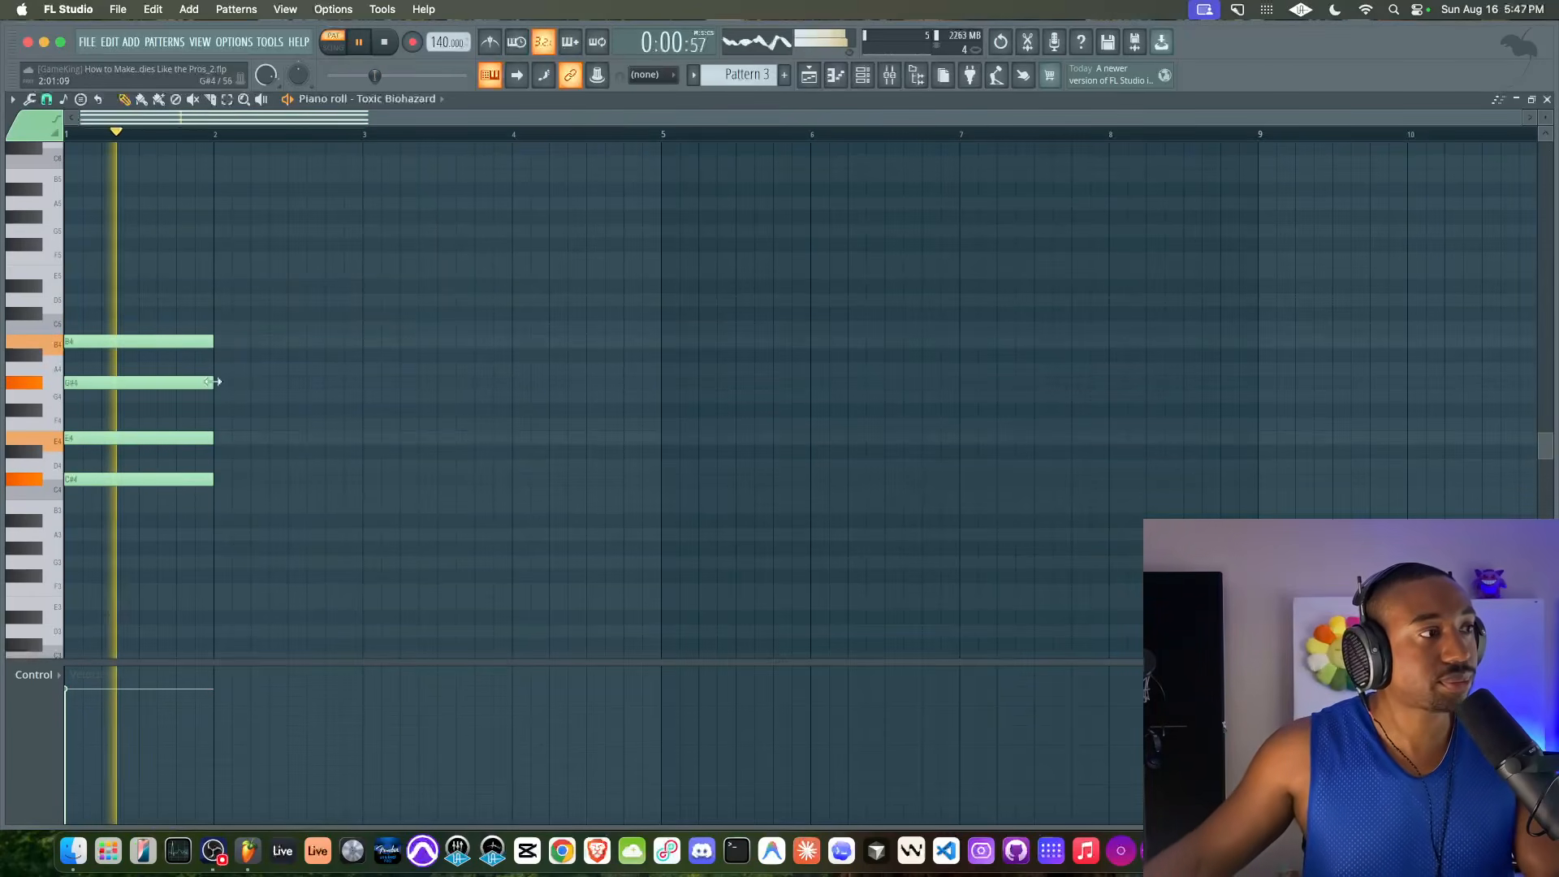
key("space")
Try out D#5 on the piano keys and add it back as a one-bar note atop the chord
left_click(52, 304)
left_click(39, 288)
left_click_drag(86, 285, 39, 286)
key("space")
key("space")
mouse_move(142, 238)
left_mouse_down()
mouse_move(125, 528)
mouse_move(136, 238)
left_mouse_up()
right_click(125, 526)
right_click(276, 260)
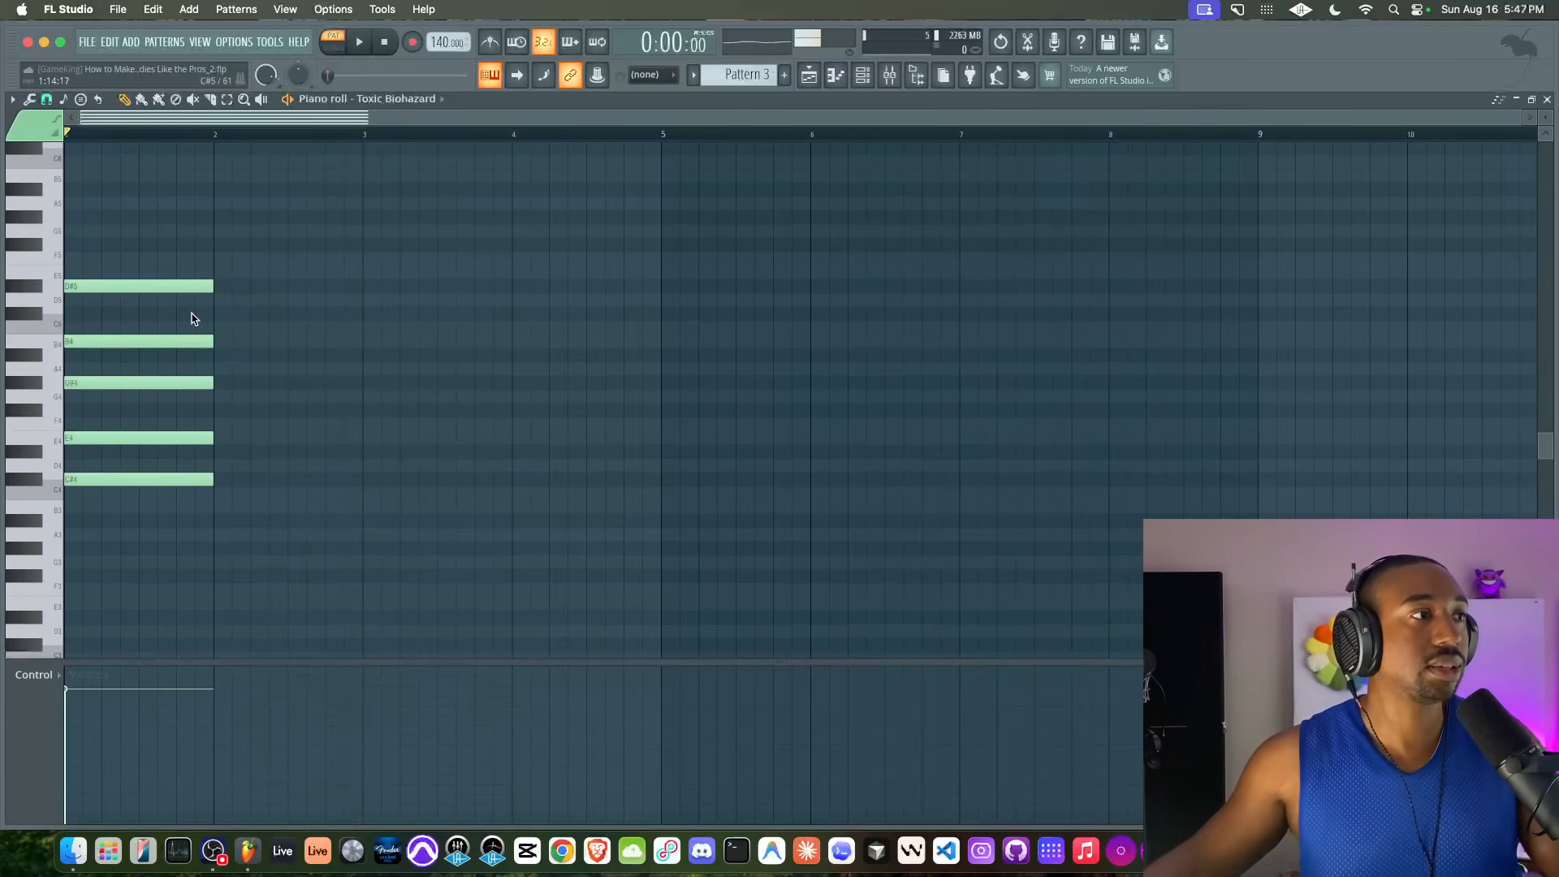
Enable the metronome and audition the full five-note chord with all its notes selected
key("space")
key("space")
left_click(495, 39)
key("space")
left_click_drag(205, 211, 199, 486)
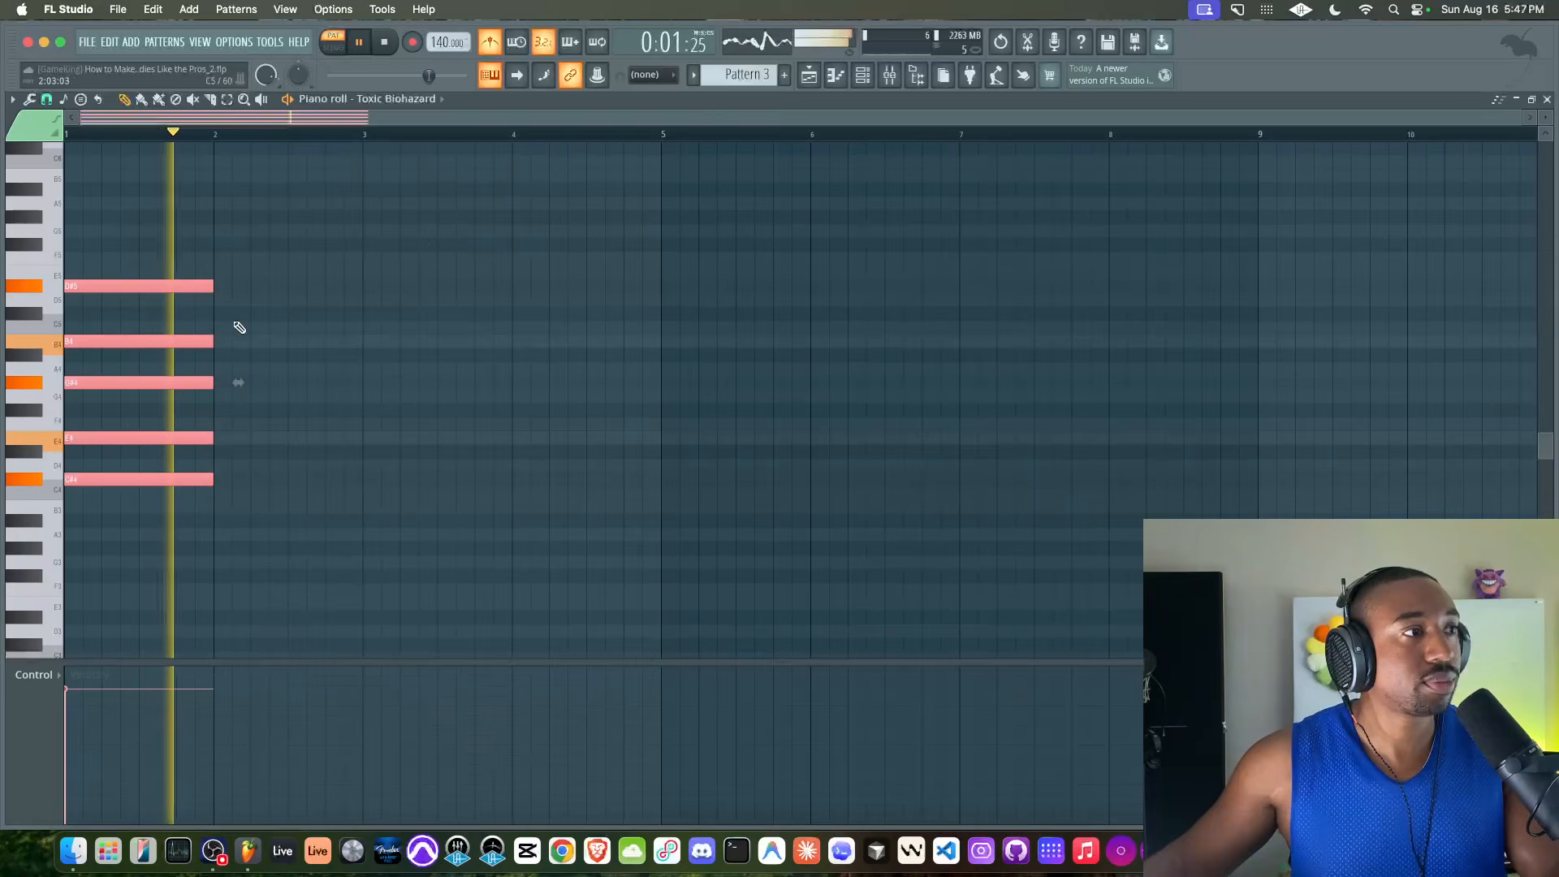
key("space")
Copy the chord into bar 2, transpose it so its top note is F#5 and its root is E4, and play both chords
left_click(37, 248)
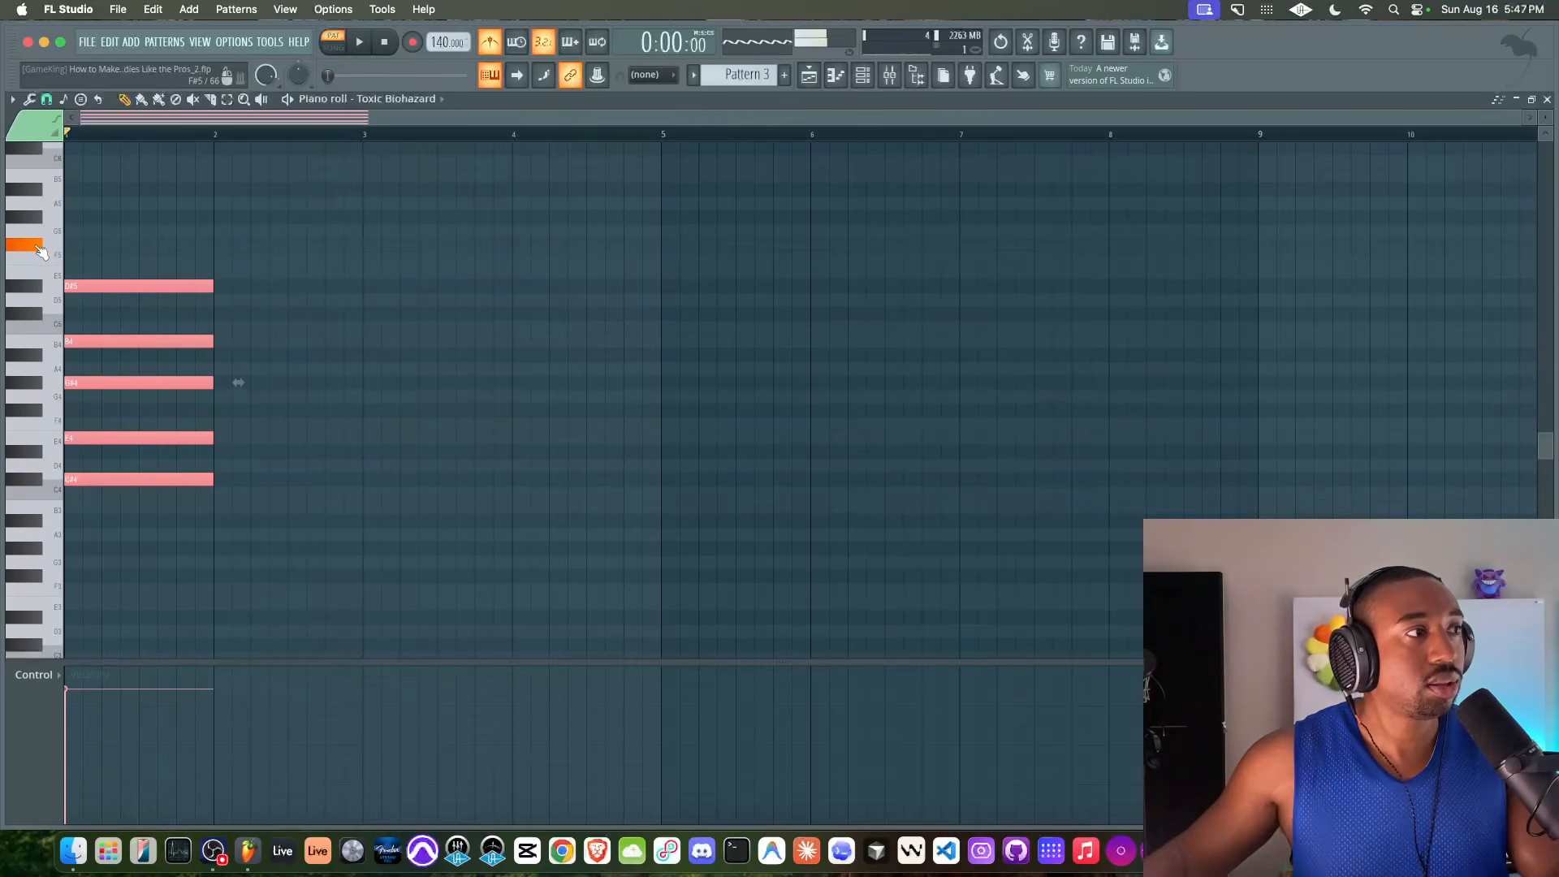
left_click_drag(77, 281, 227, 240)
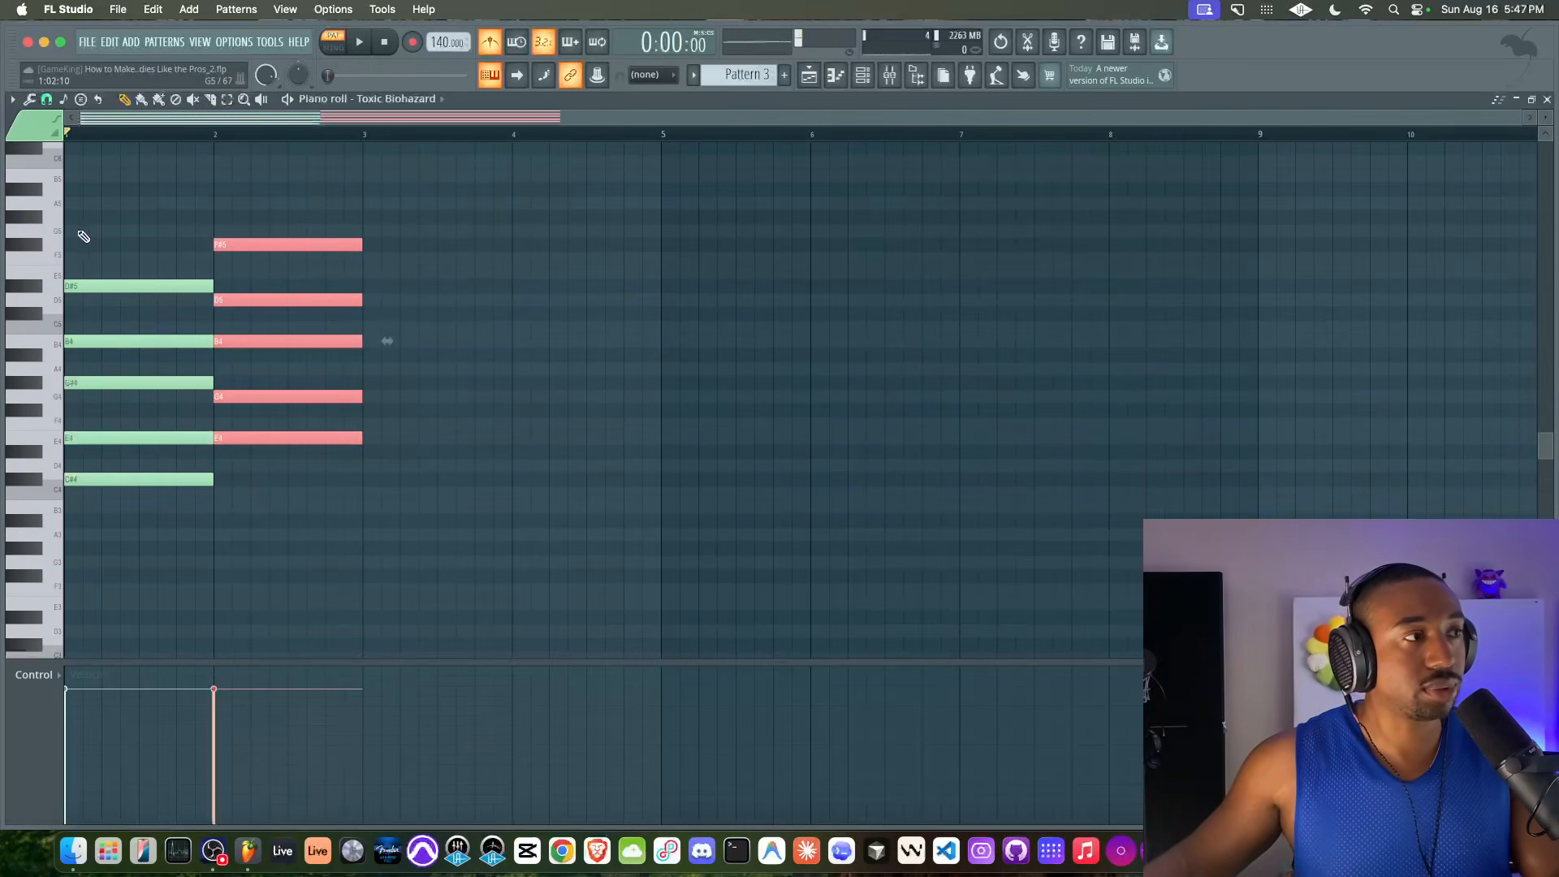
left_click(34, 250)
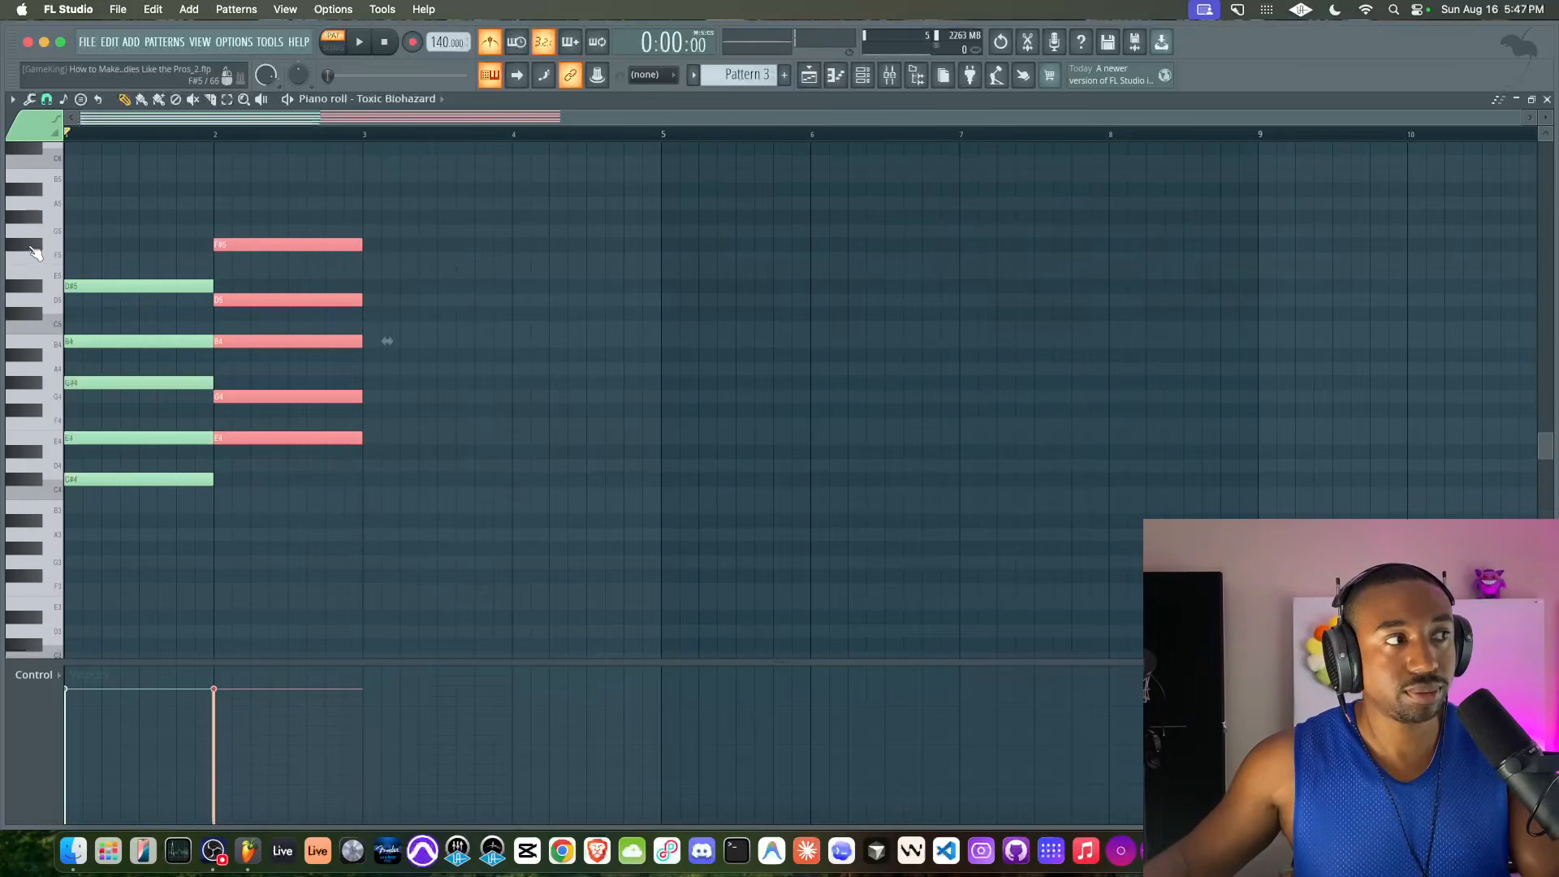
key("space")
key("space")
Shorten the first chord to three beats, start the second chord at beat 4 of bar 1, and play the change
mouse_move(192, 253)
left_mouse_down()
mouse_move(184, 481)
mouse_move(224, 241)
mouse_move(198, 242)
left_mouse_up()
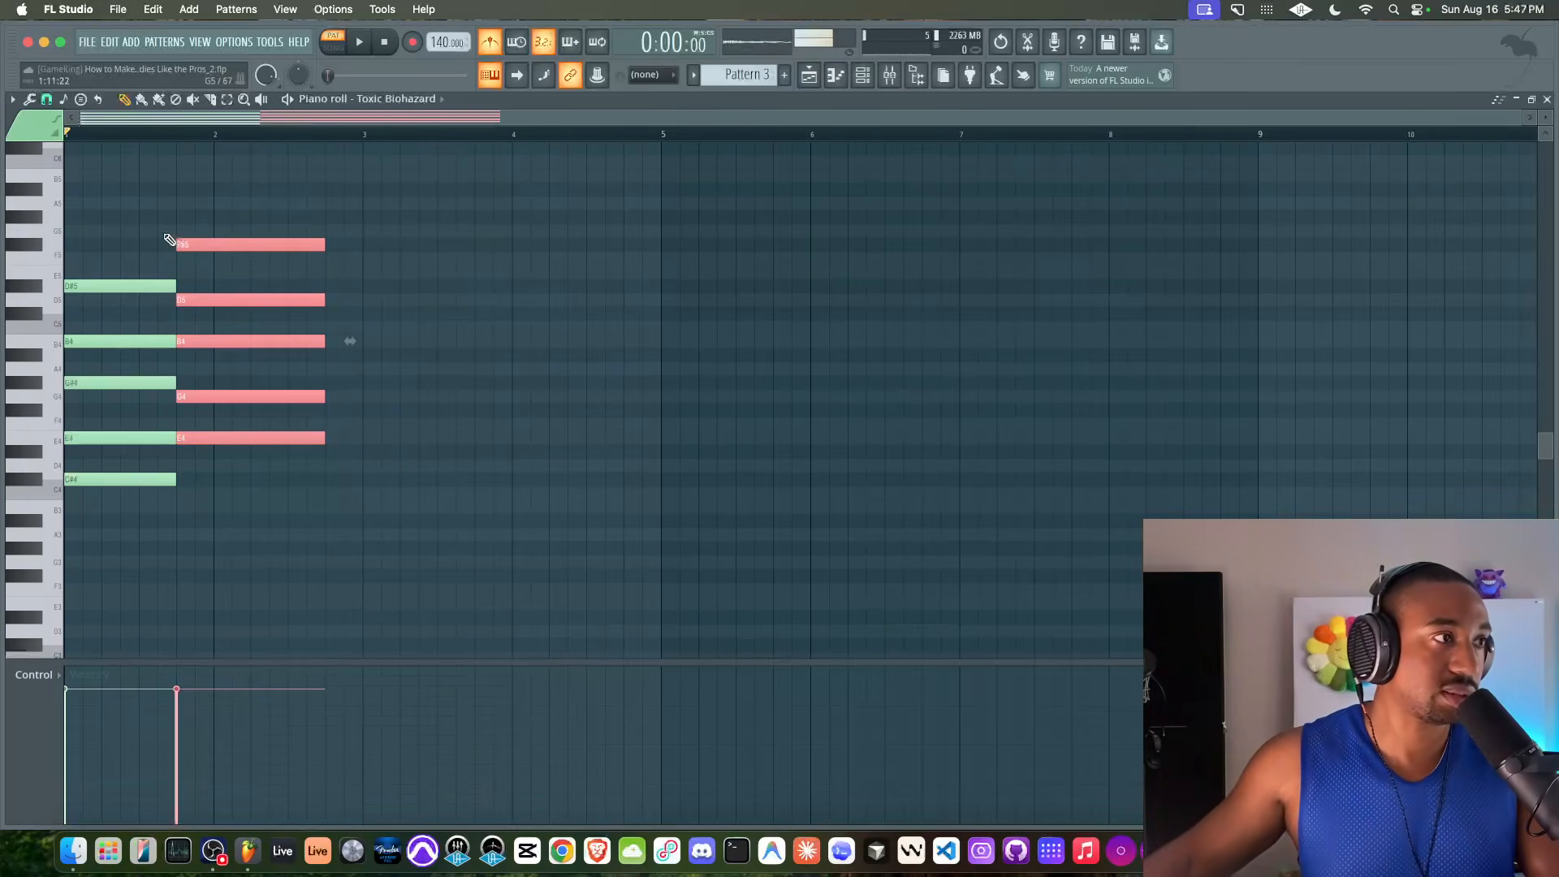
key("space")
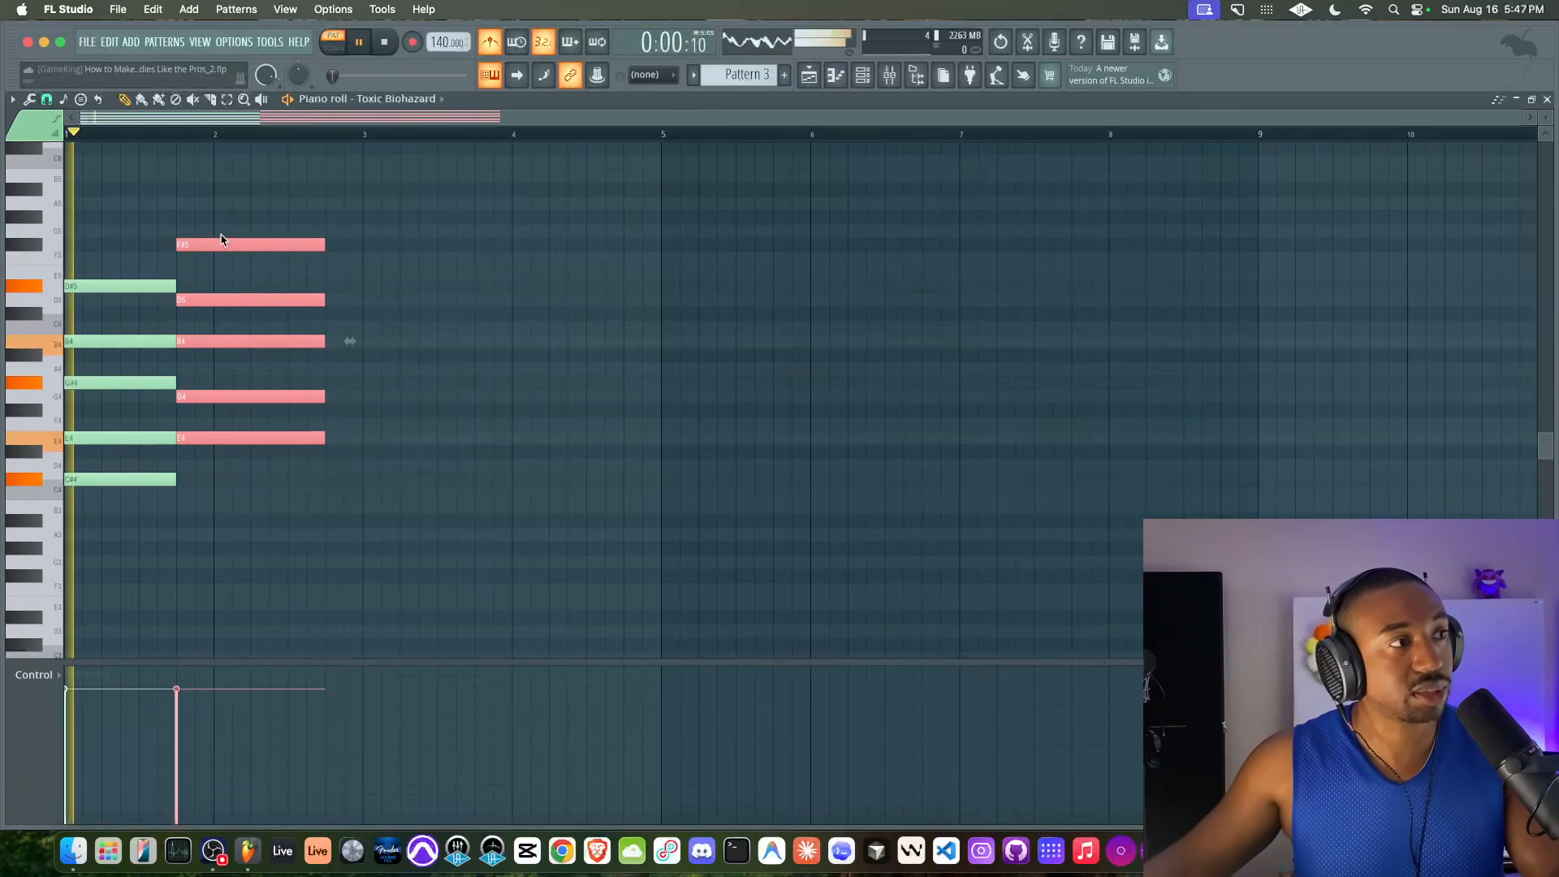
key("space")
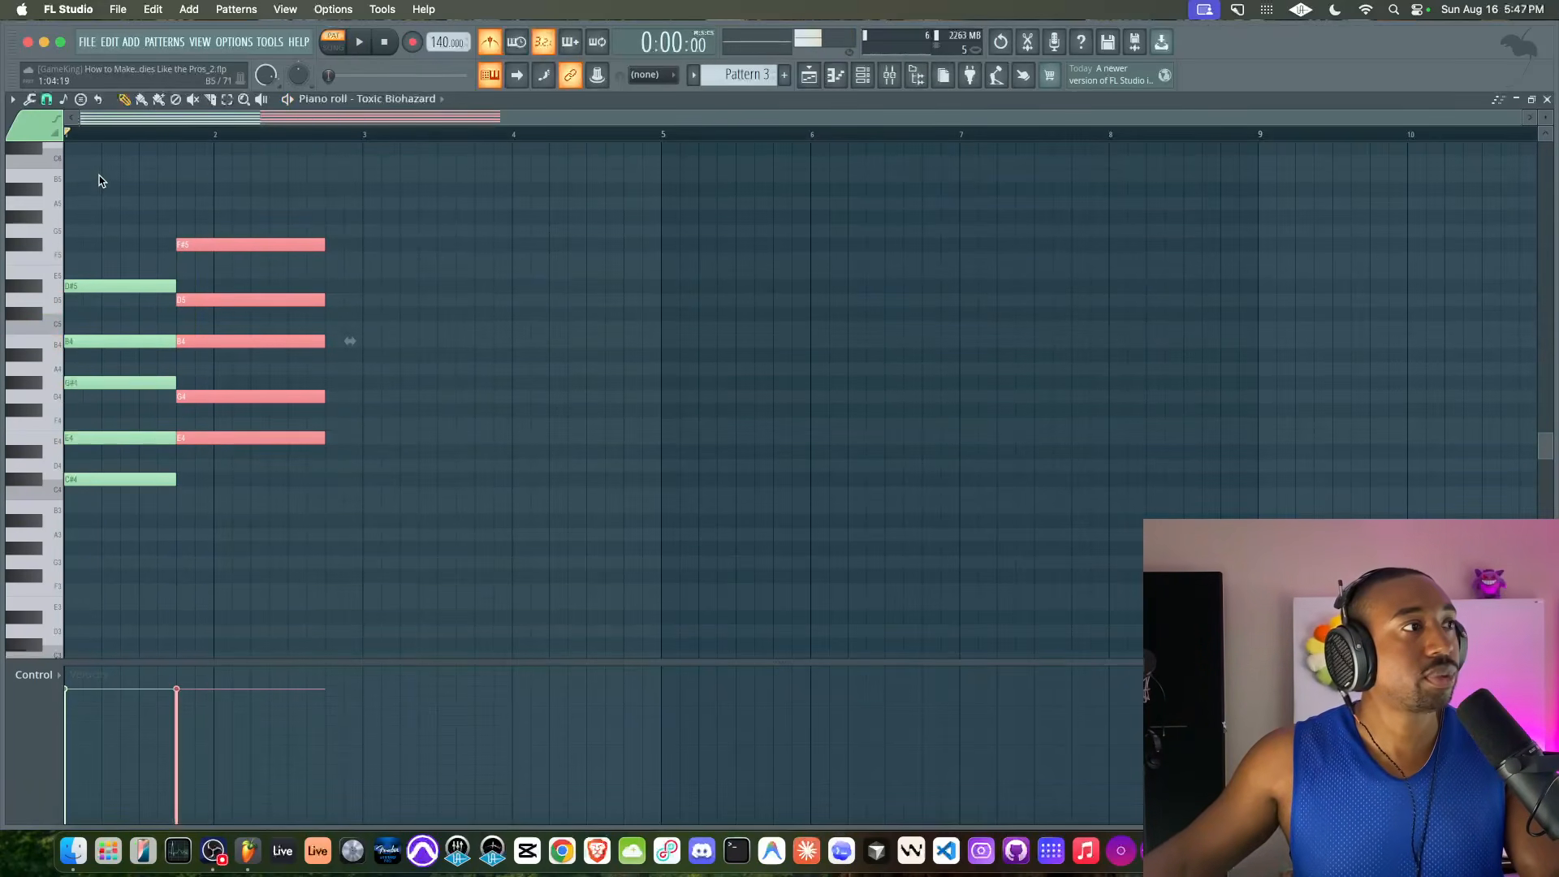
Adjust the grid snap, shorten the first chord further so the second starts at 1:11:00, and play the result
scroll(139, 251, "up", 3)
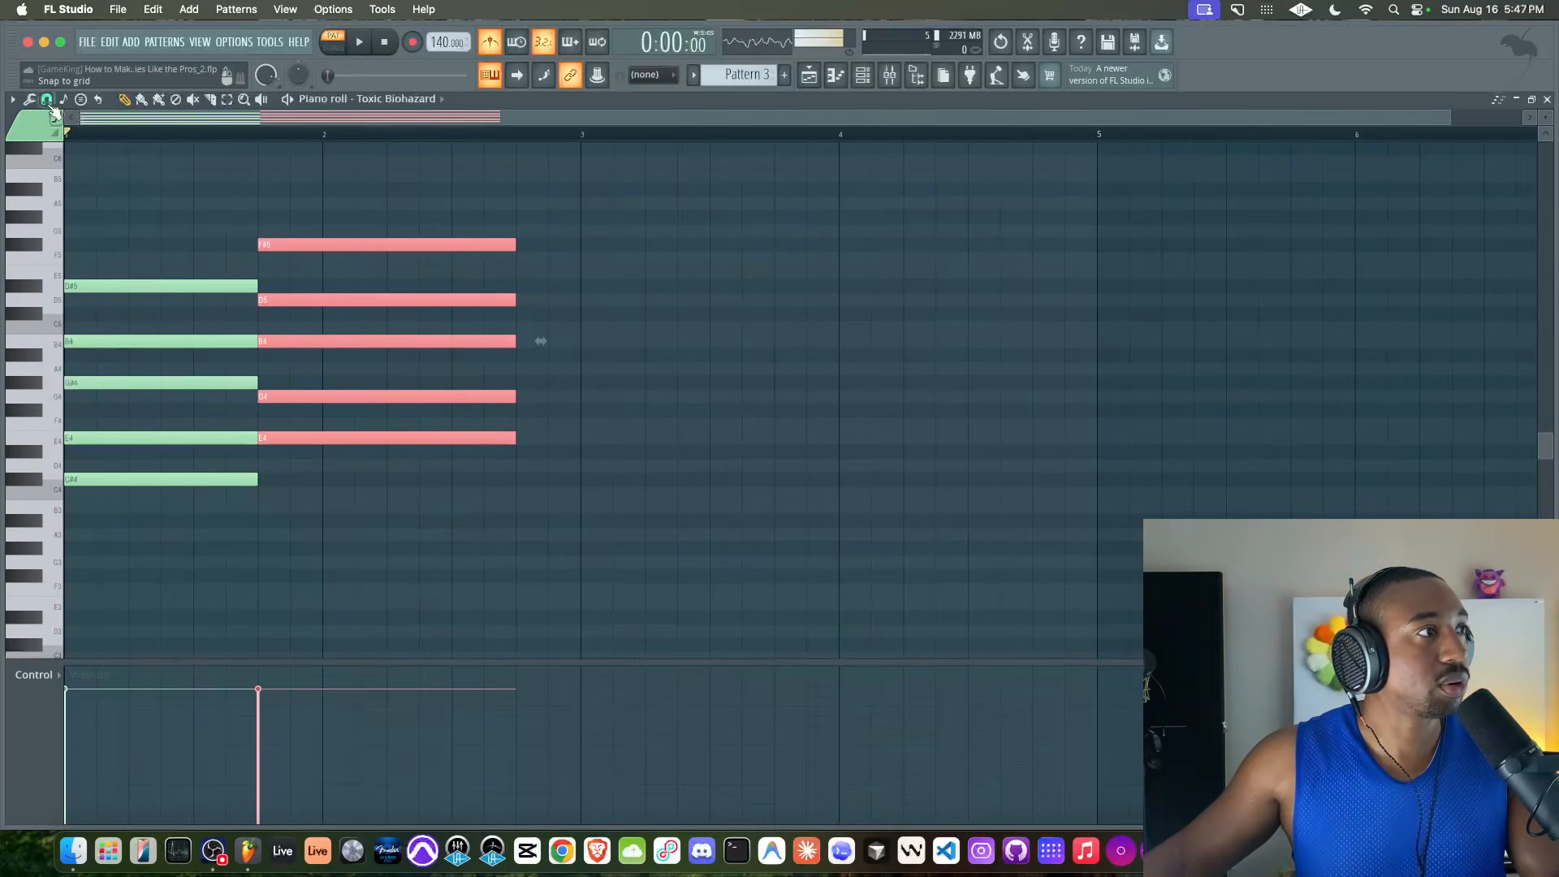
left_click(47, 100)
left_click(65, 289)
left_click_drag(176, 244, 253, 245)
key("space")
key("space")
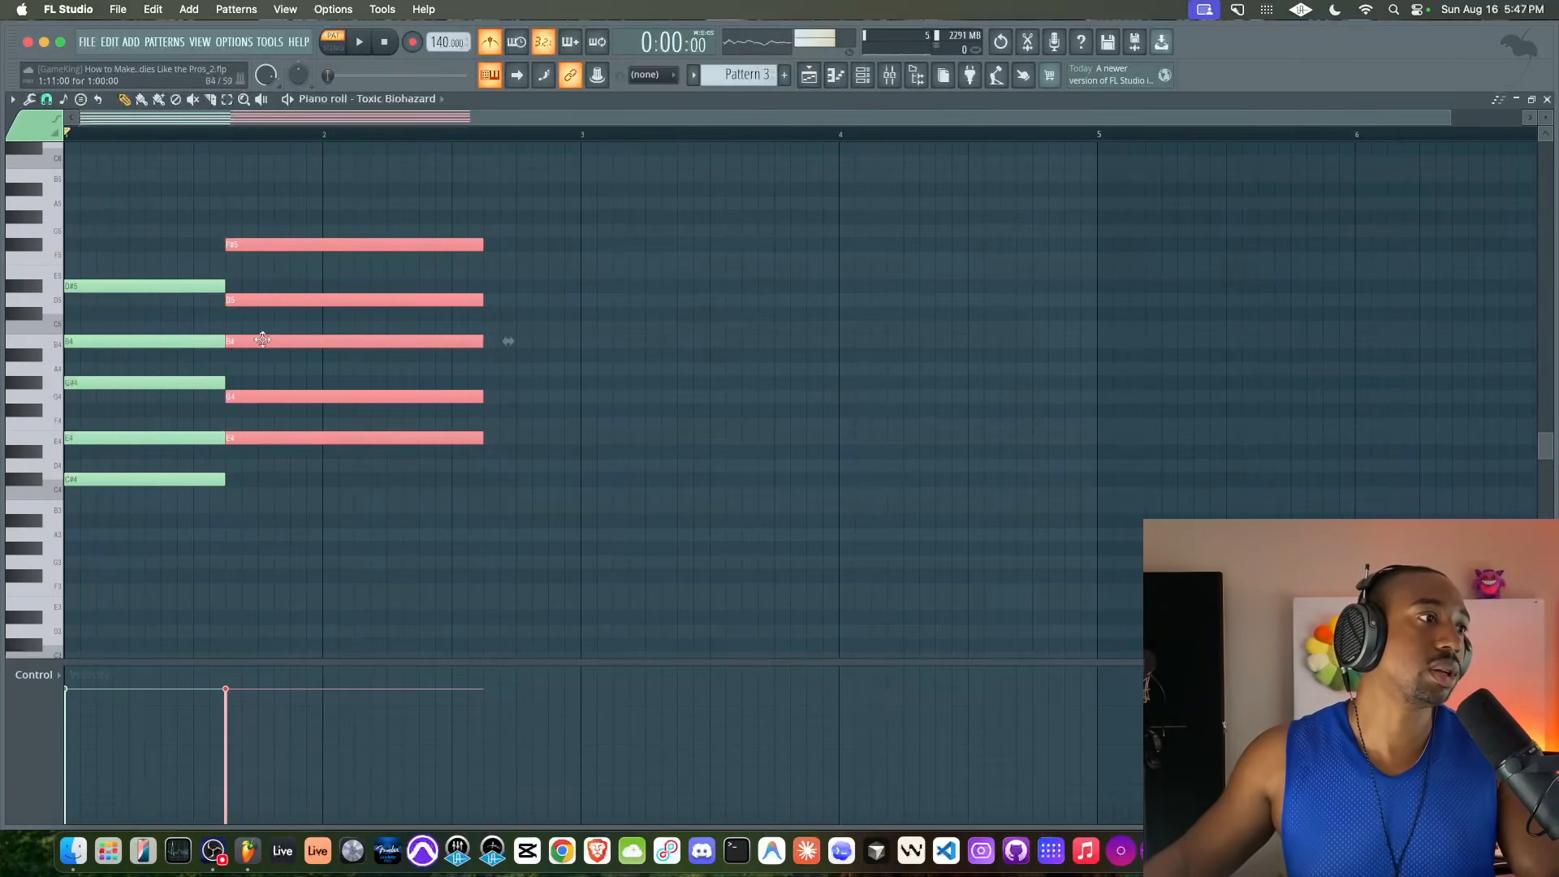
Raise the second chord's D5 and G4 notes by one semitone to D#5 and G#4
left_click(284, 300, "ctrl")
left_click(276, 396, "ctrl")
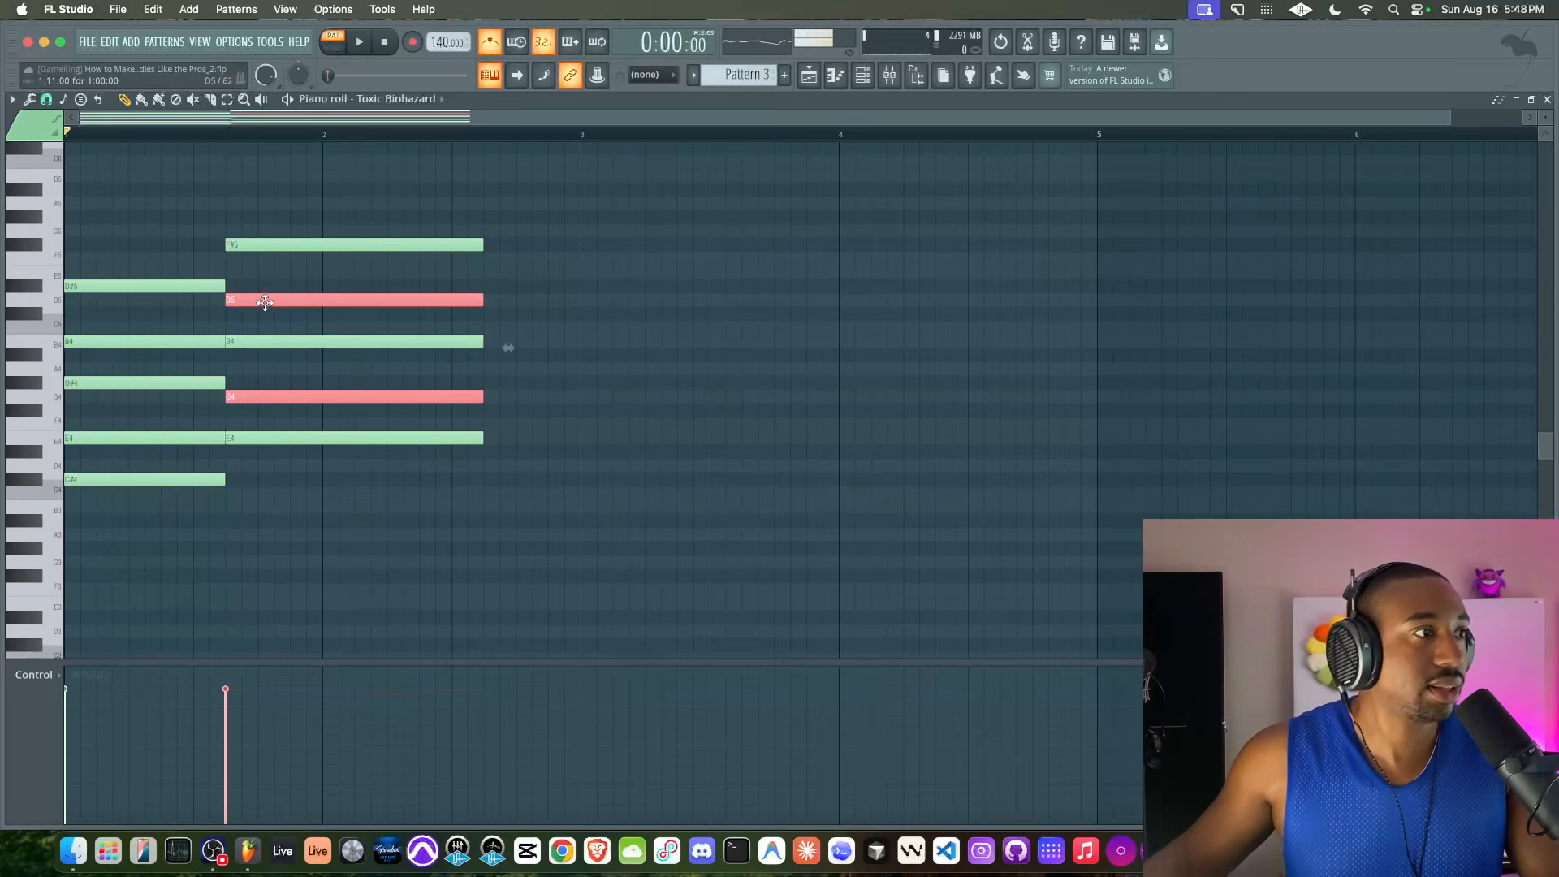
left_click_drag(266, 302, 265, 289)
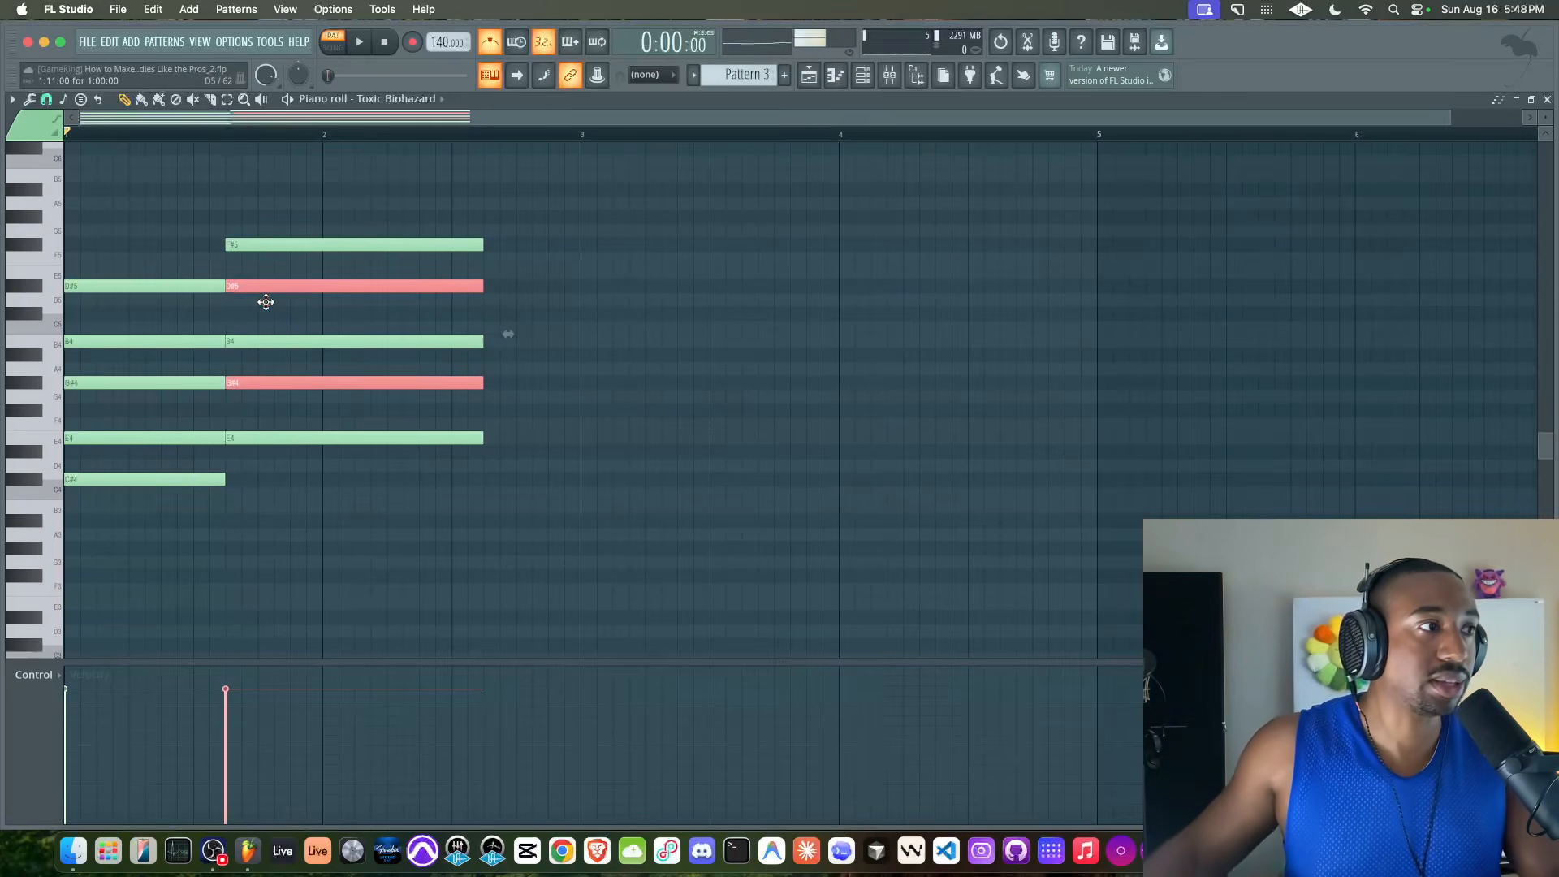
Play the chord change and shorten all notes of the second chord to end at 2:09:00
left_click(270, 223)
left_click_drag(270, 223, 266, 487)
left_click(269, 491)
key("space")
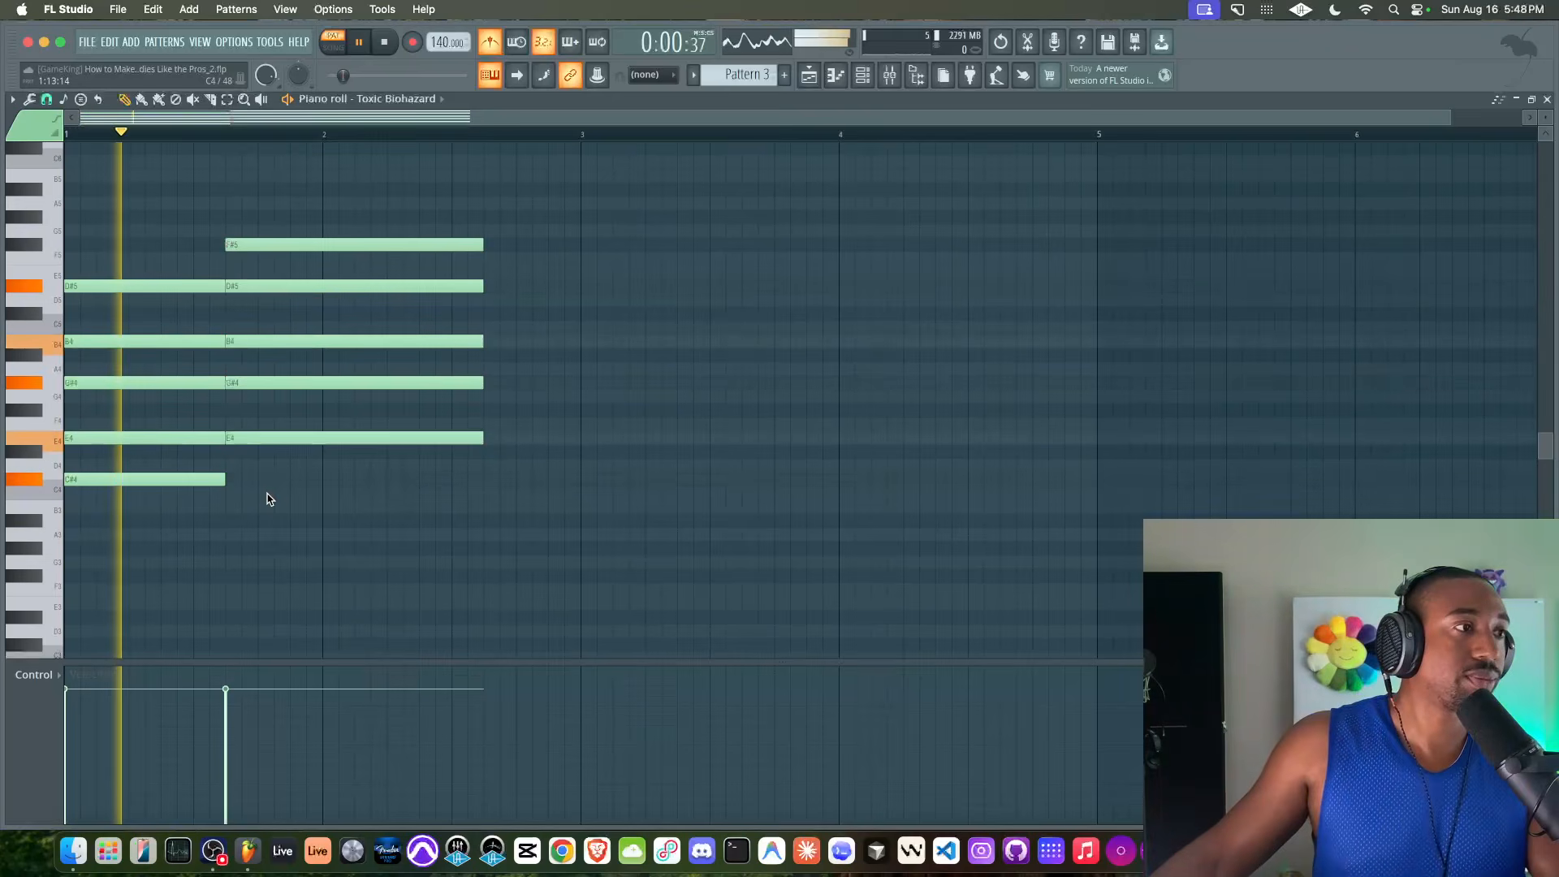
left_click_drag(376, 455, 451, 248)
key("space")
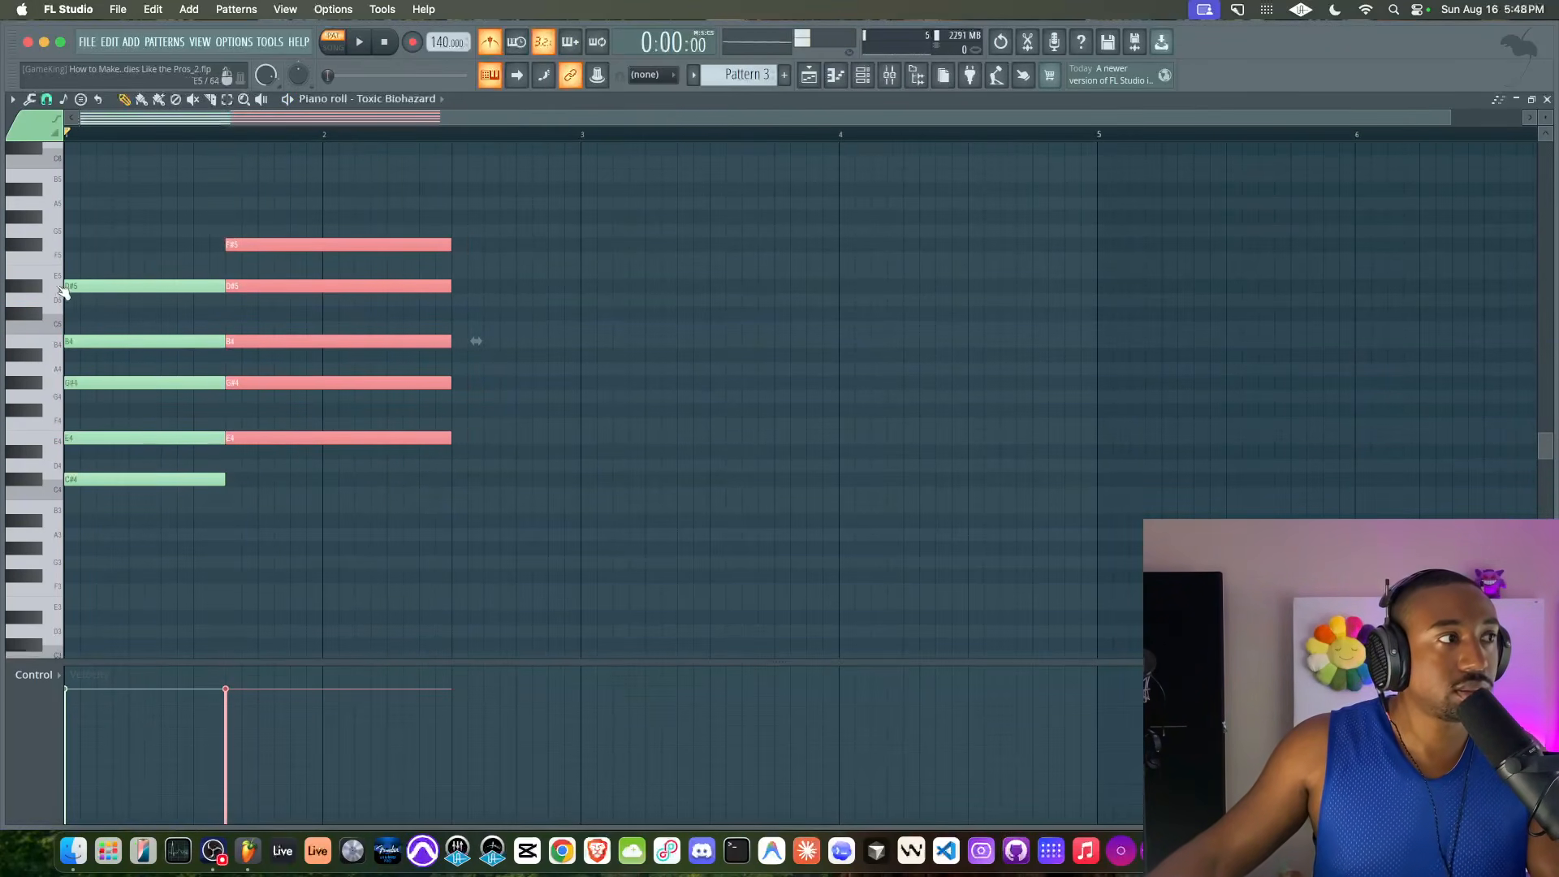
Copy the first chord to 2:09:00, two semitones lower with C#5 on top, and trim the copy to end at bar 3
left_click_drag(94, 237, 110, 488)
left_click_drag(75, 285, 494, 313)
key("space")
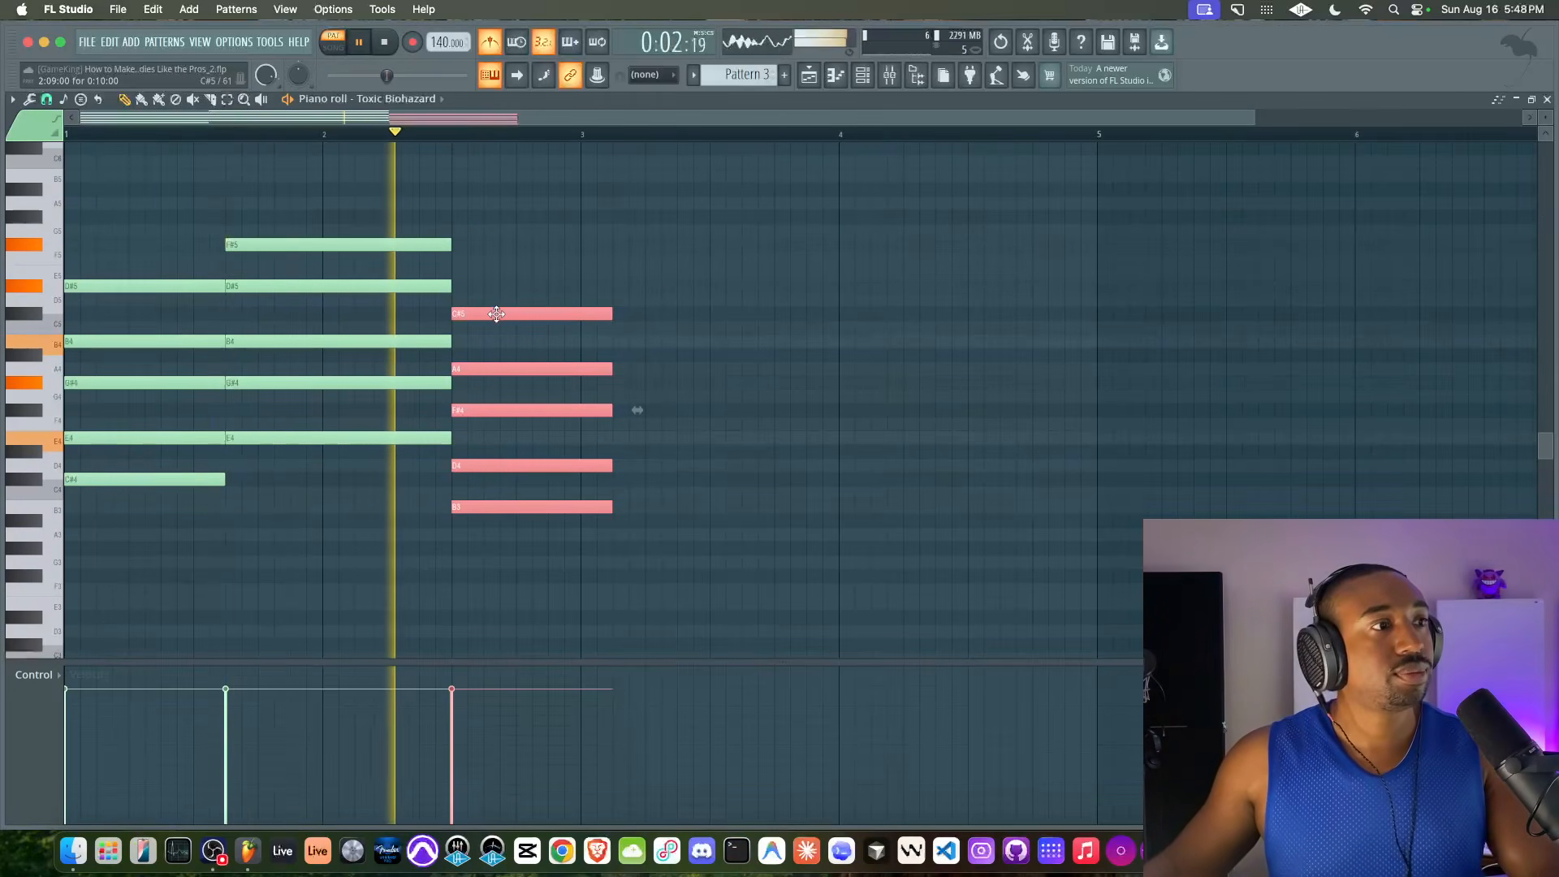
left_click_drag(611, 314, 580, 319)
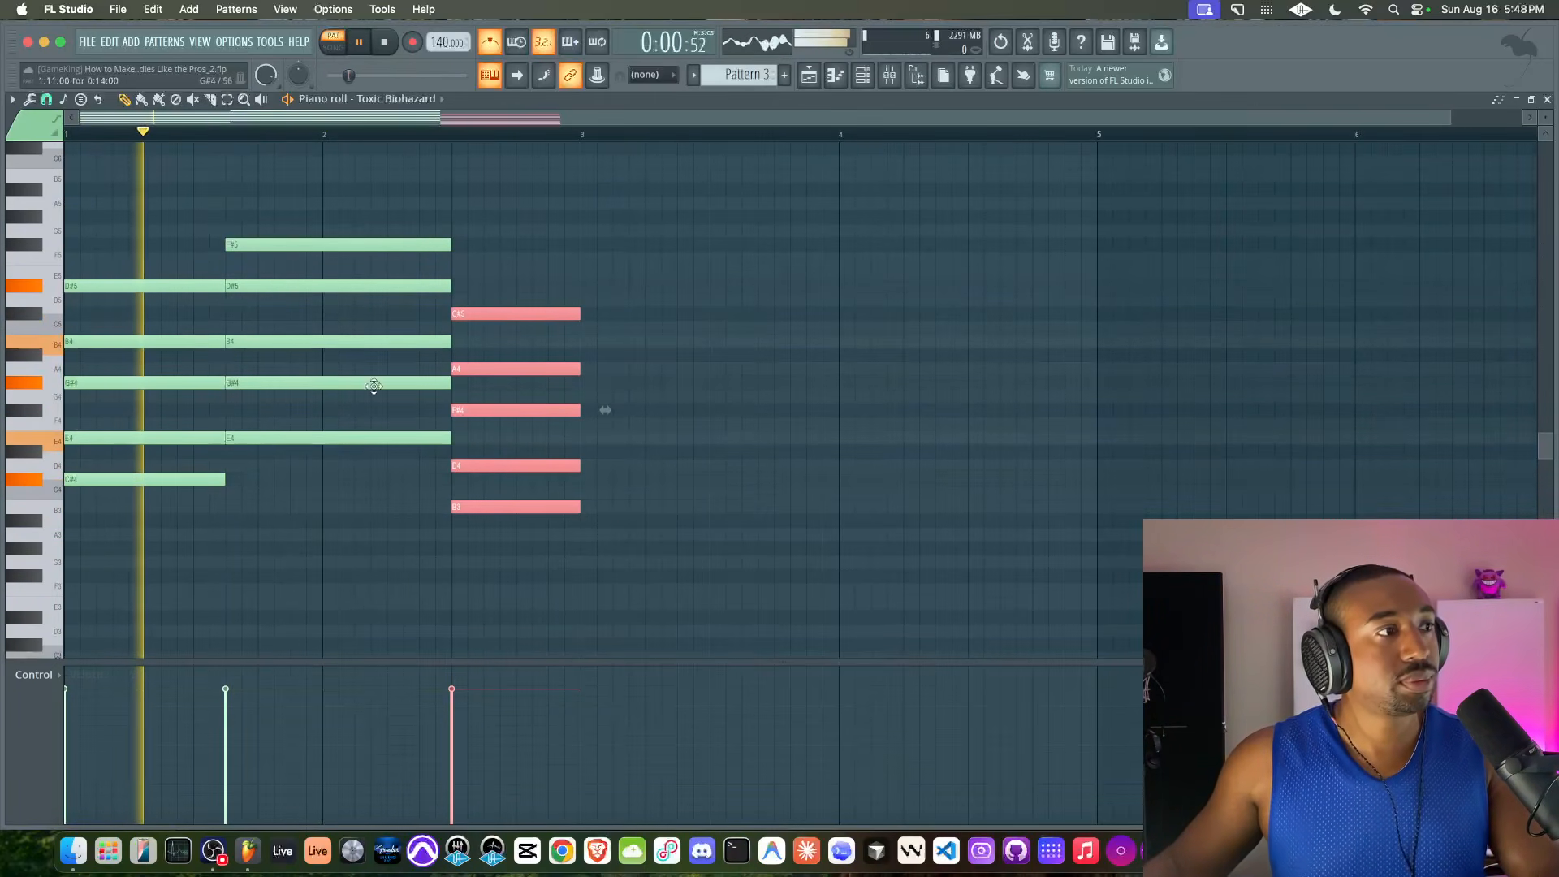
Copy the first chord to the start of bar 3 and the second chord to 3:11:00
left_click_drag(170, 529, 102, 142)
left_click_drag(95, 289, 610, 289)
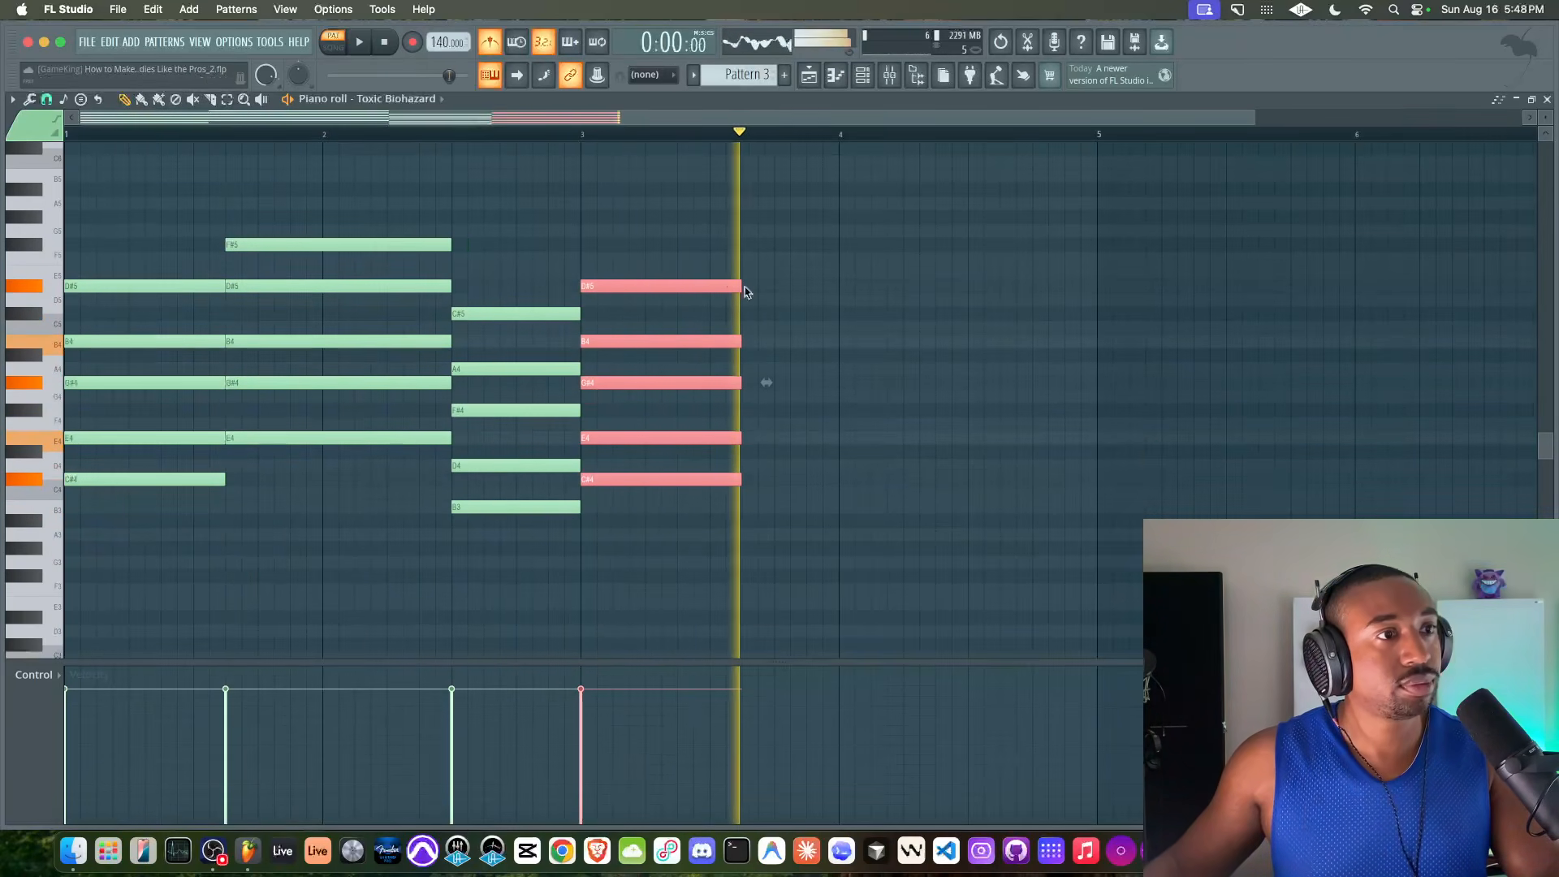
key("space")
left_click_drag(612, 282, 775, 280)
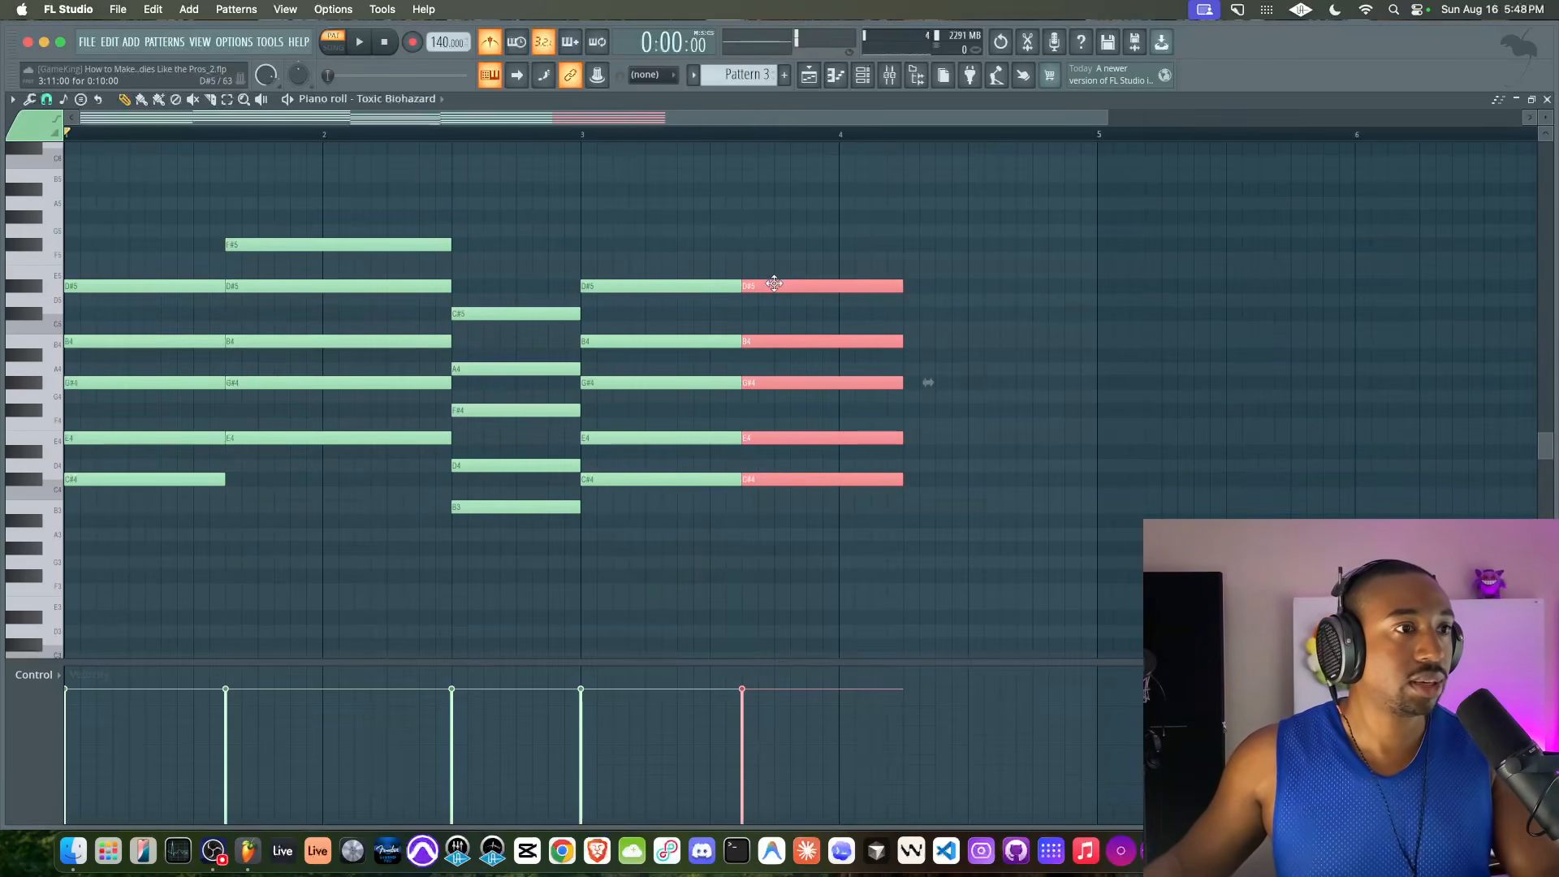
key("Delete")
left_click_drag(243, 488, 251, 174)
left_click_drag(246, 240, 762, 243)
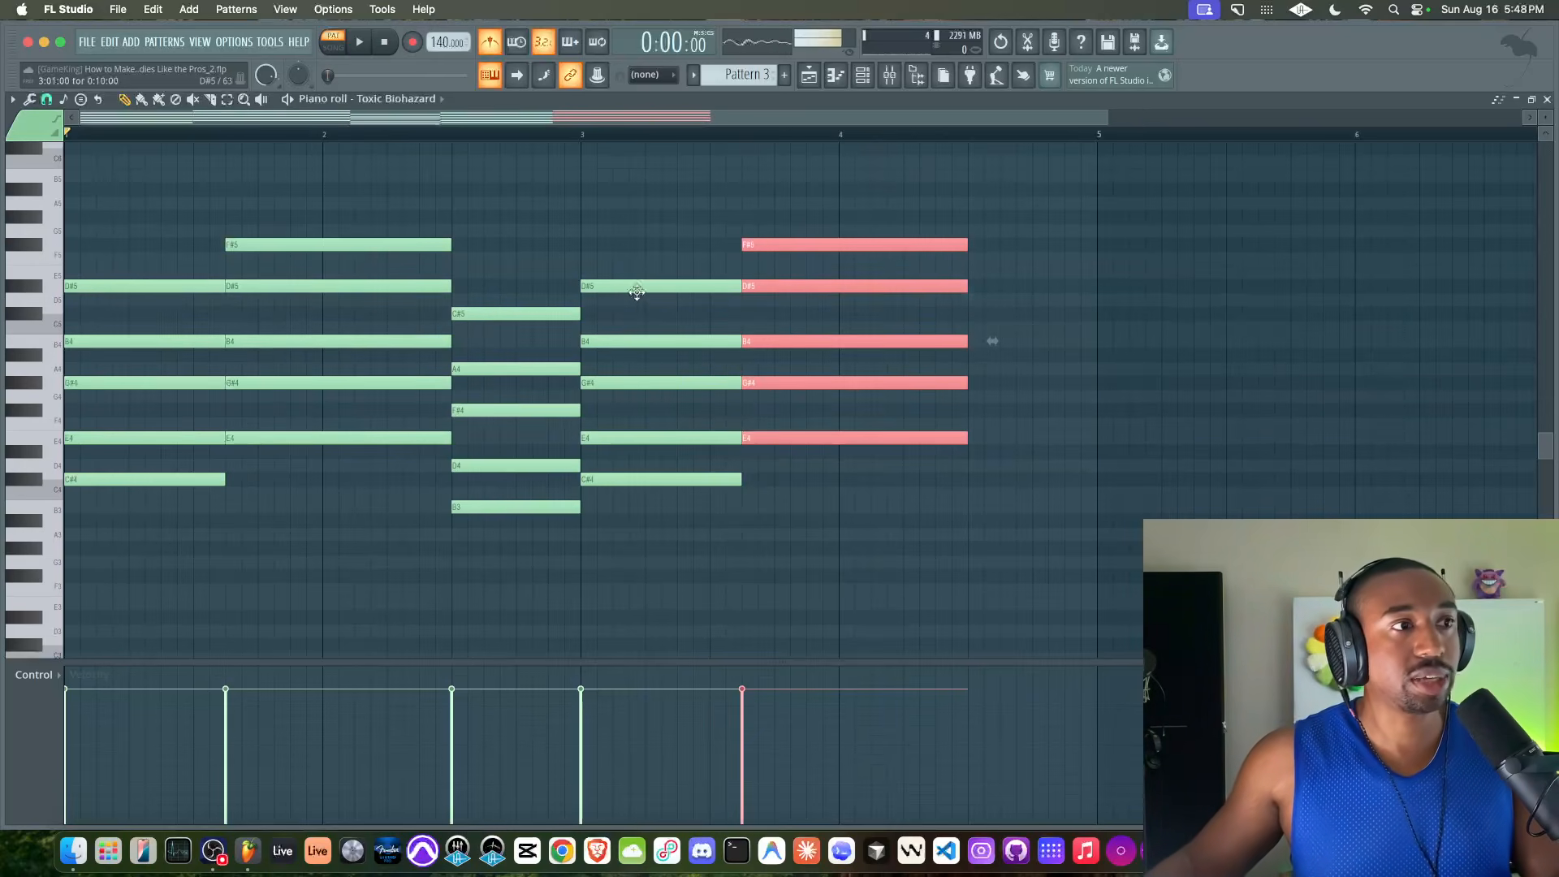
Lower the top F#5 of the chord at 3:11:00 by an octave to F#4 and play the progression
left_click(731, 288)
left_click(771, 244)
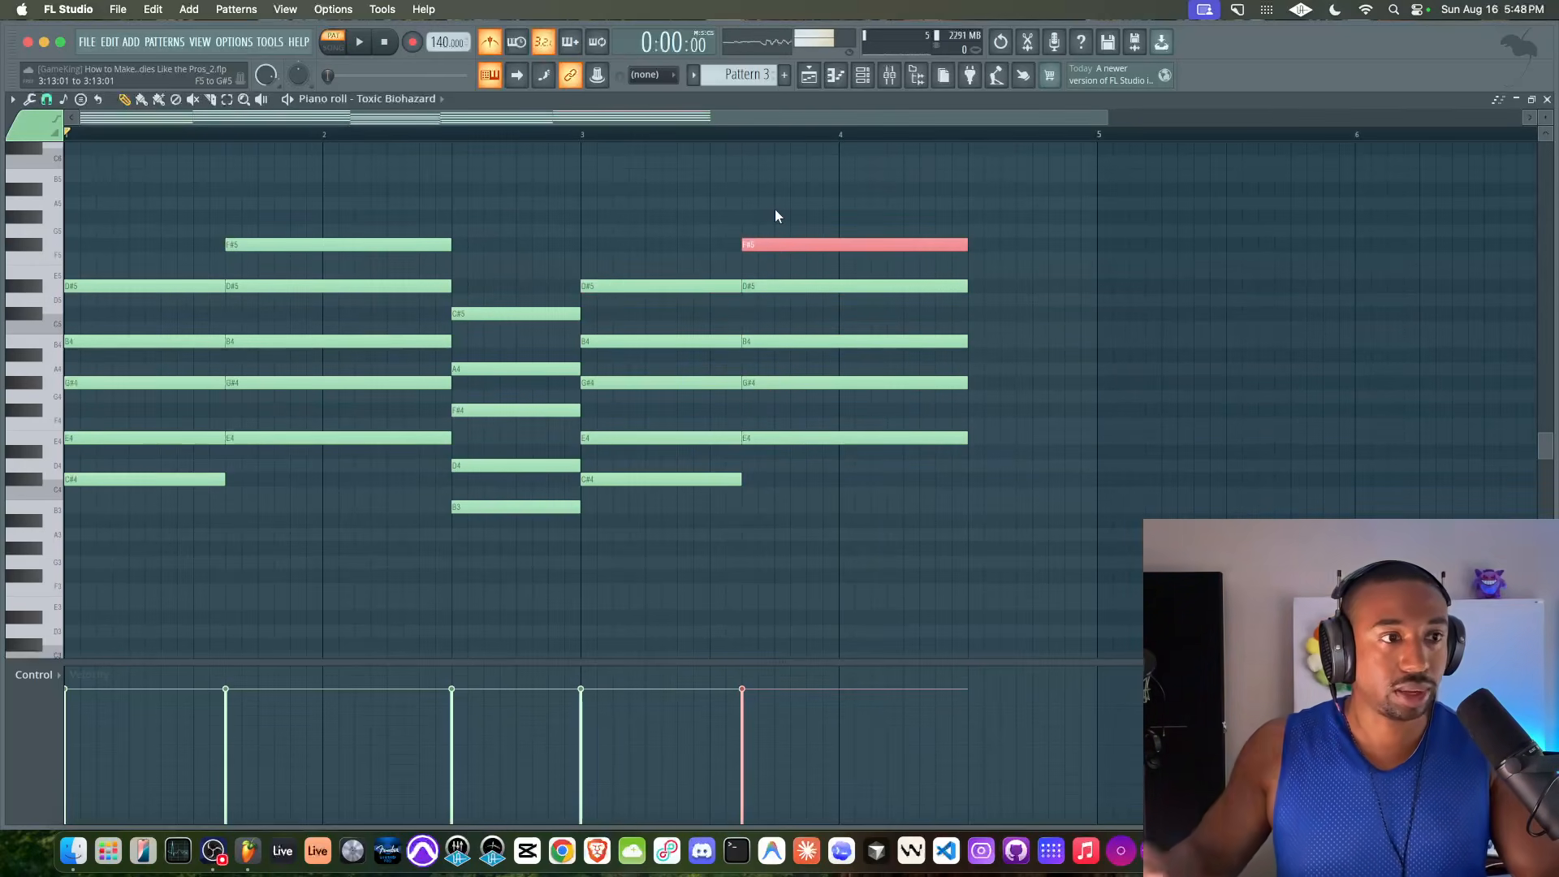
key("ctrl+Down")
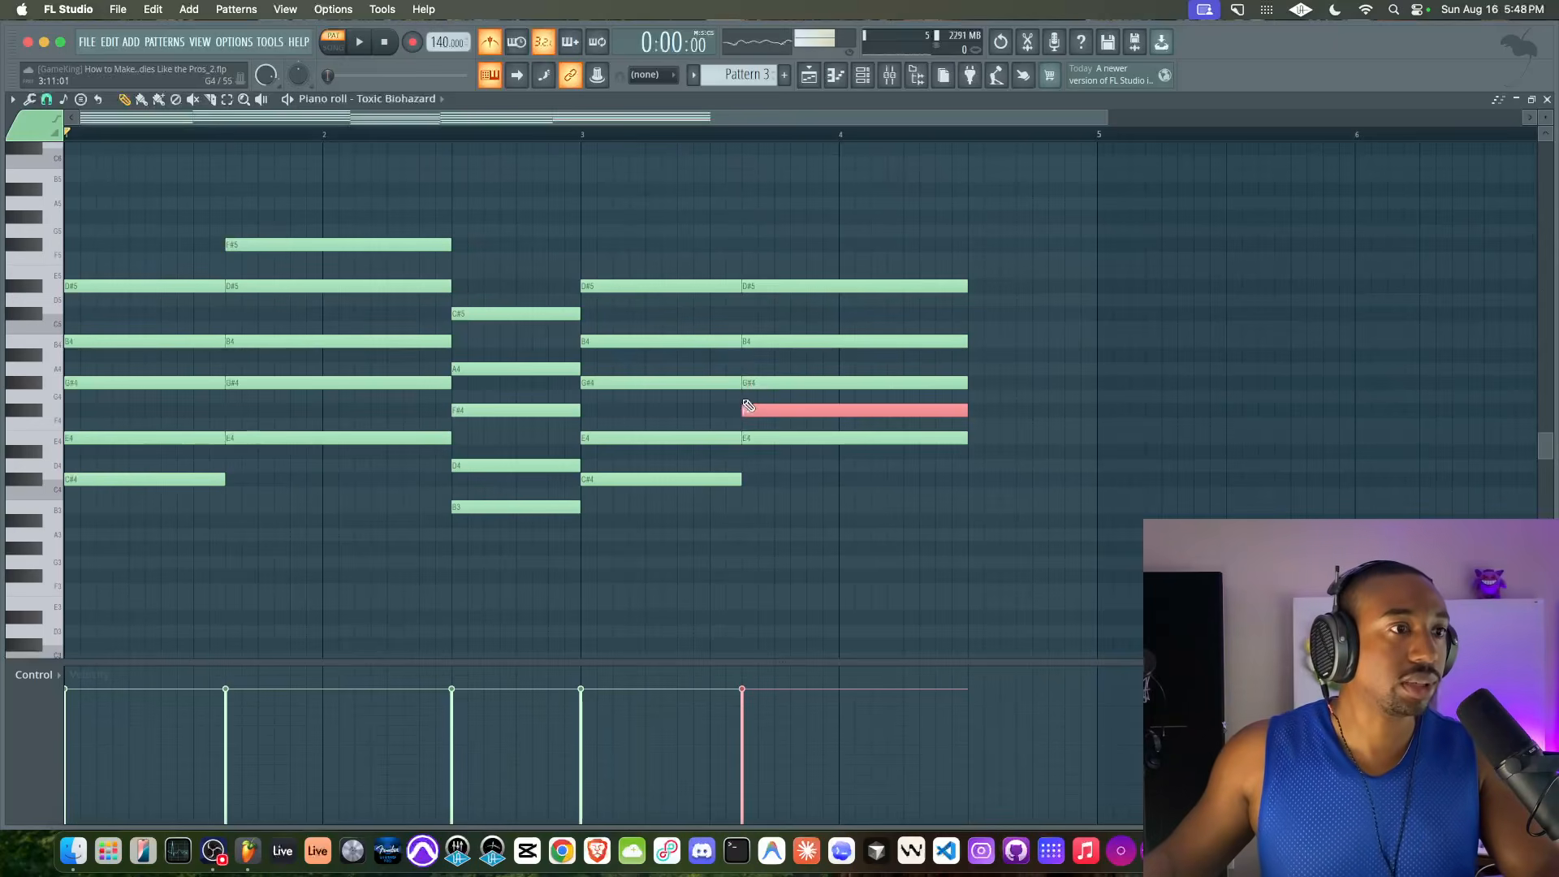
key("space")
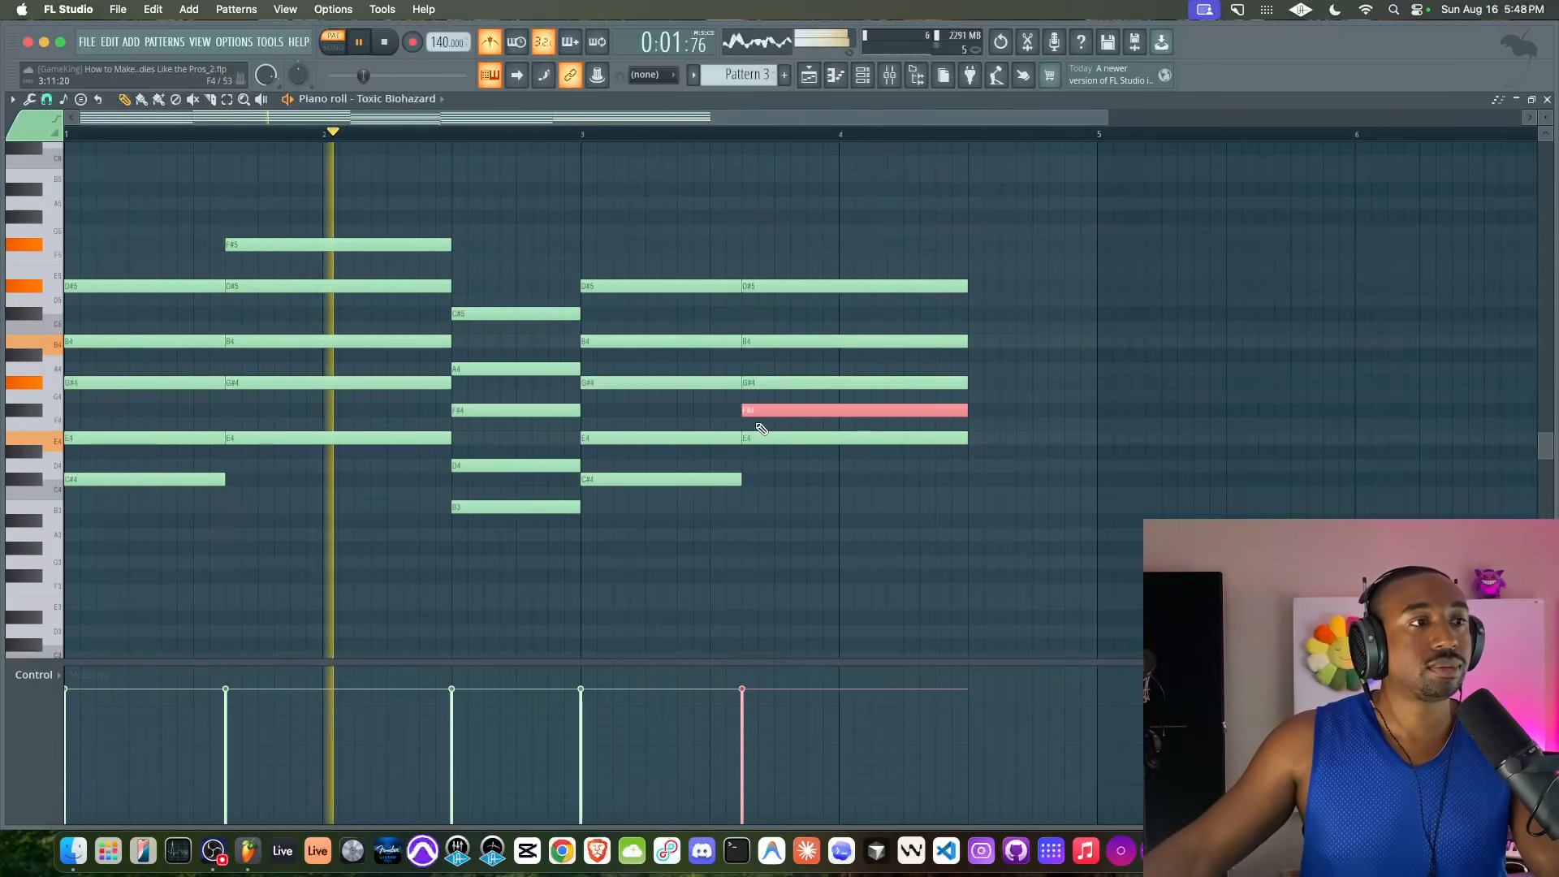
left_click(814, 482, "super")
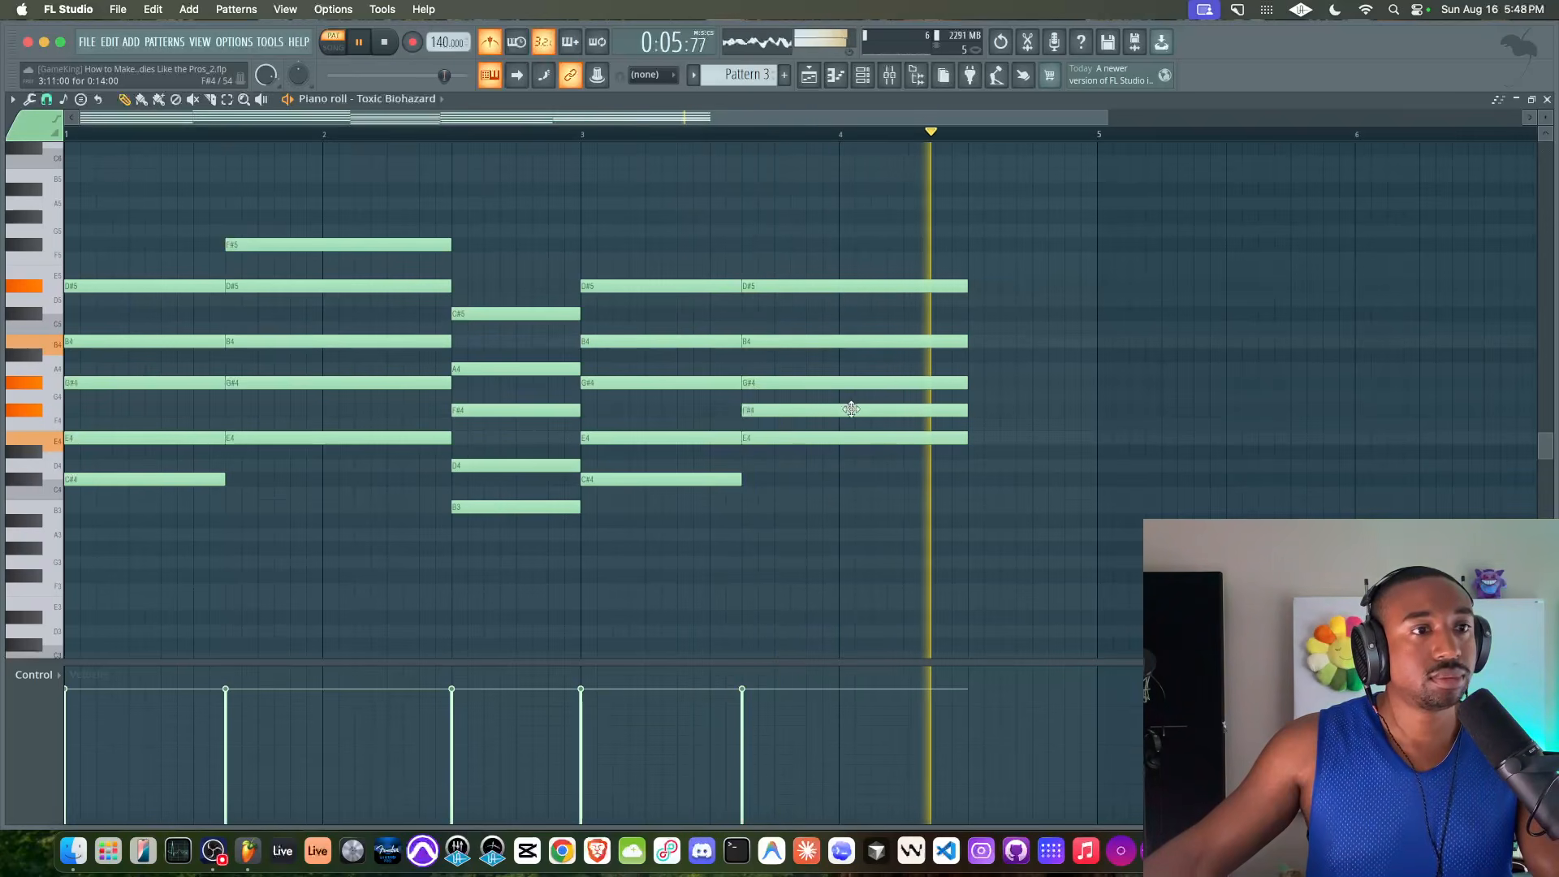
key("space")
Copy the chord from the second half of bar 2 to the second half of bar 4 and play the progression
left_click_drag(505, 271, 502, 513)
left_click_drag(488, 319, 1009, 319)
key("space")
left_click(999, 271, "super")
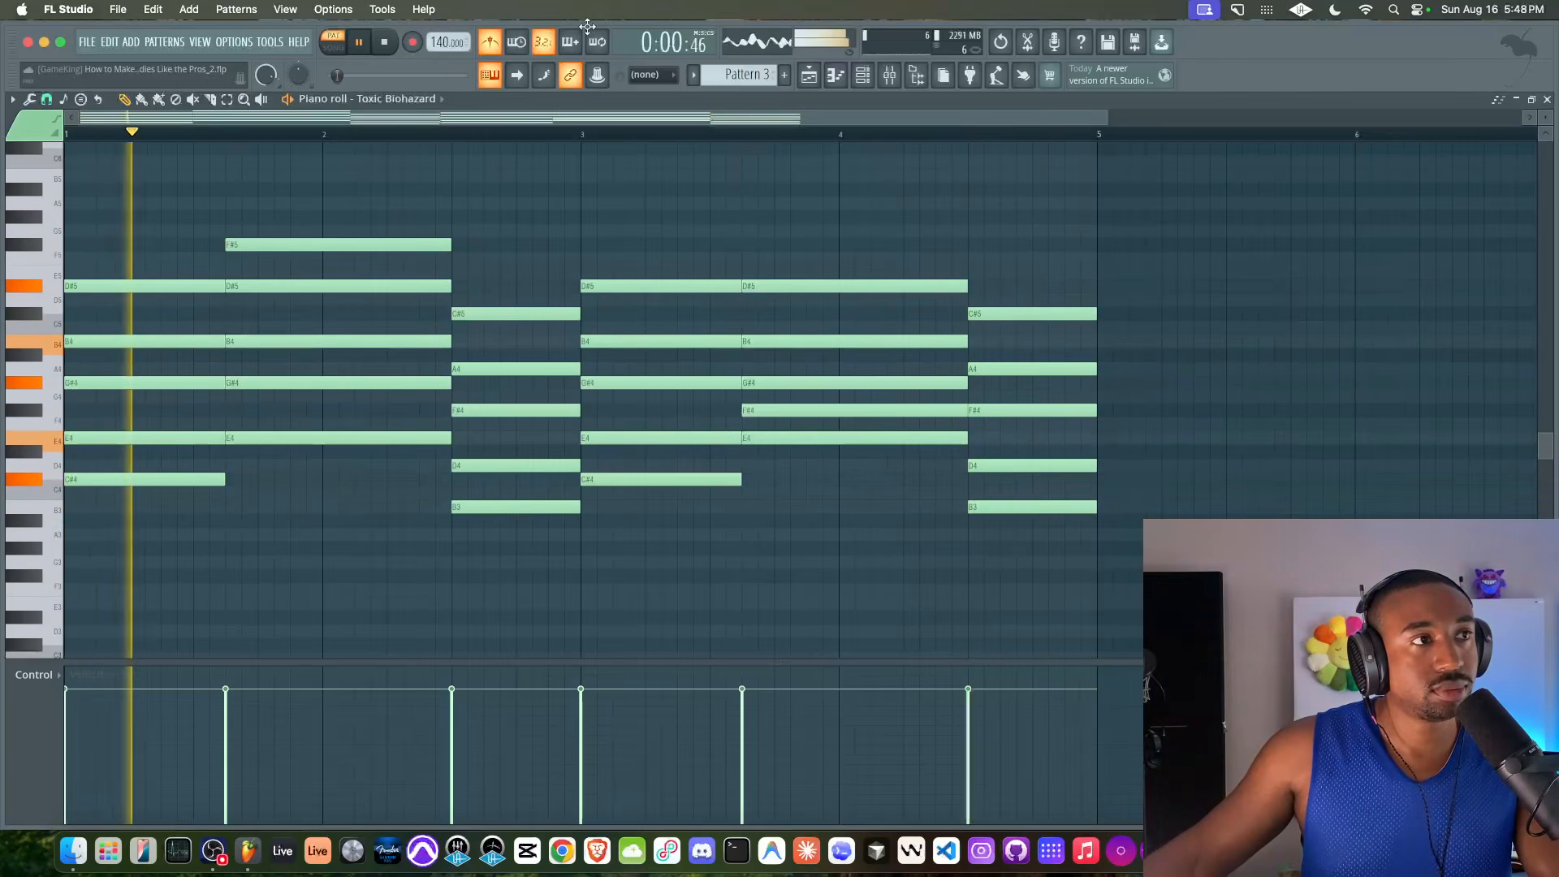
key("space")
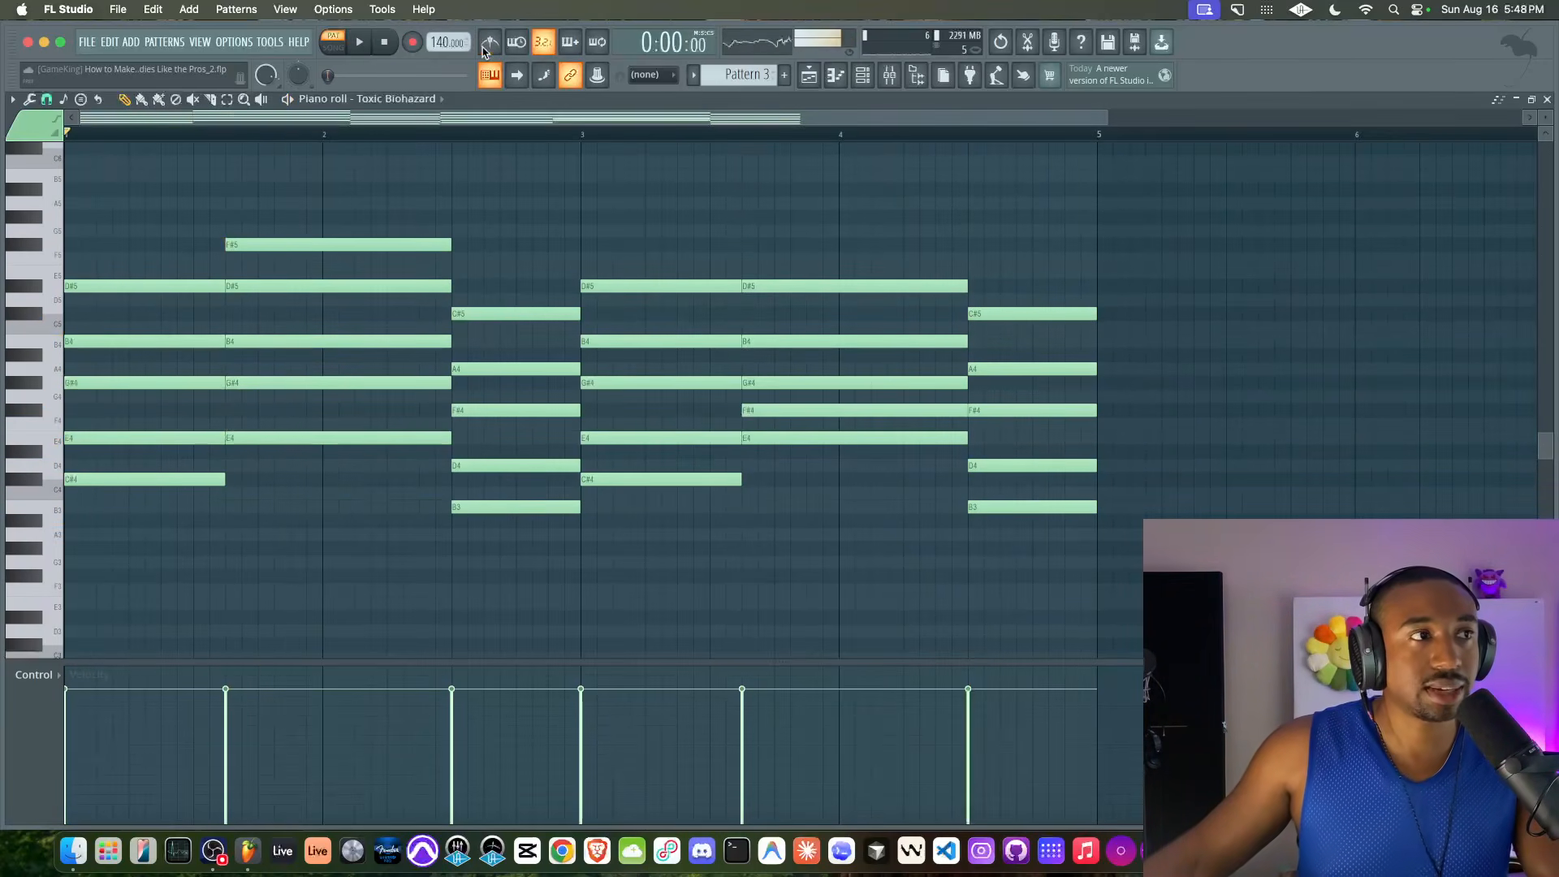
Place Pattern 3 on the playlist's Harmony track at bar 33, directly after the Pattern 2 clip
left_click(863, 75)
right_click(438, 165)
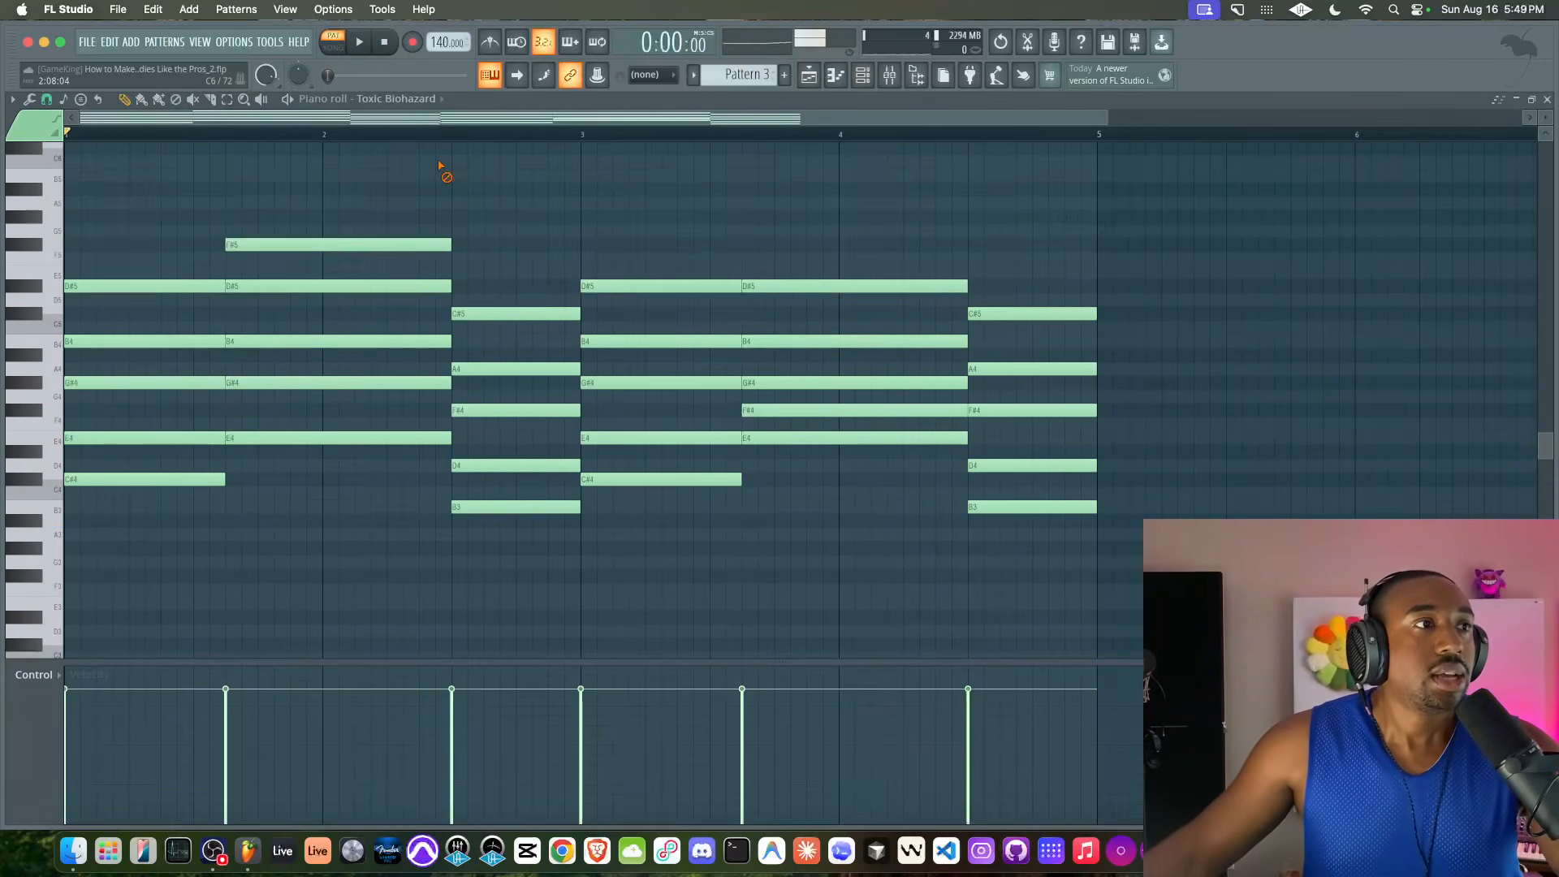
left_click(808, 76)
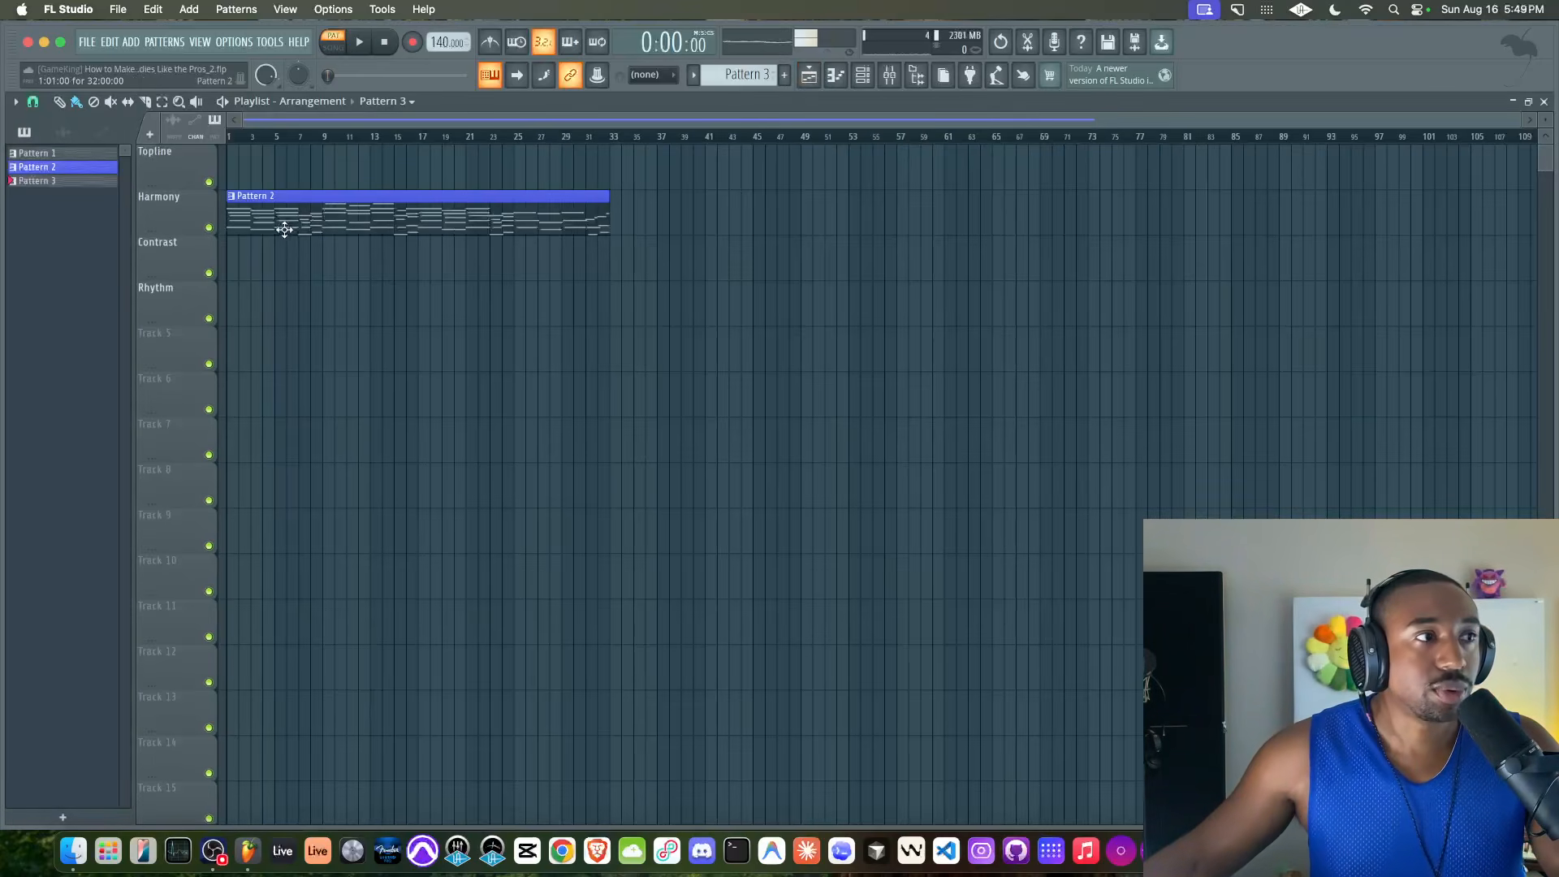
scroll(568, 216, "right", 5)
left_click(381, 212)
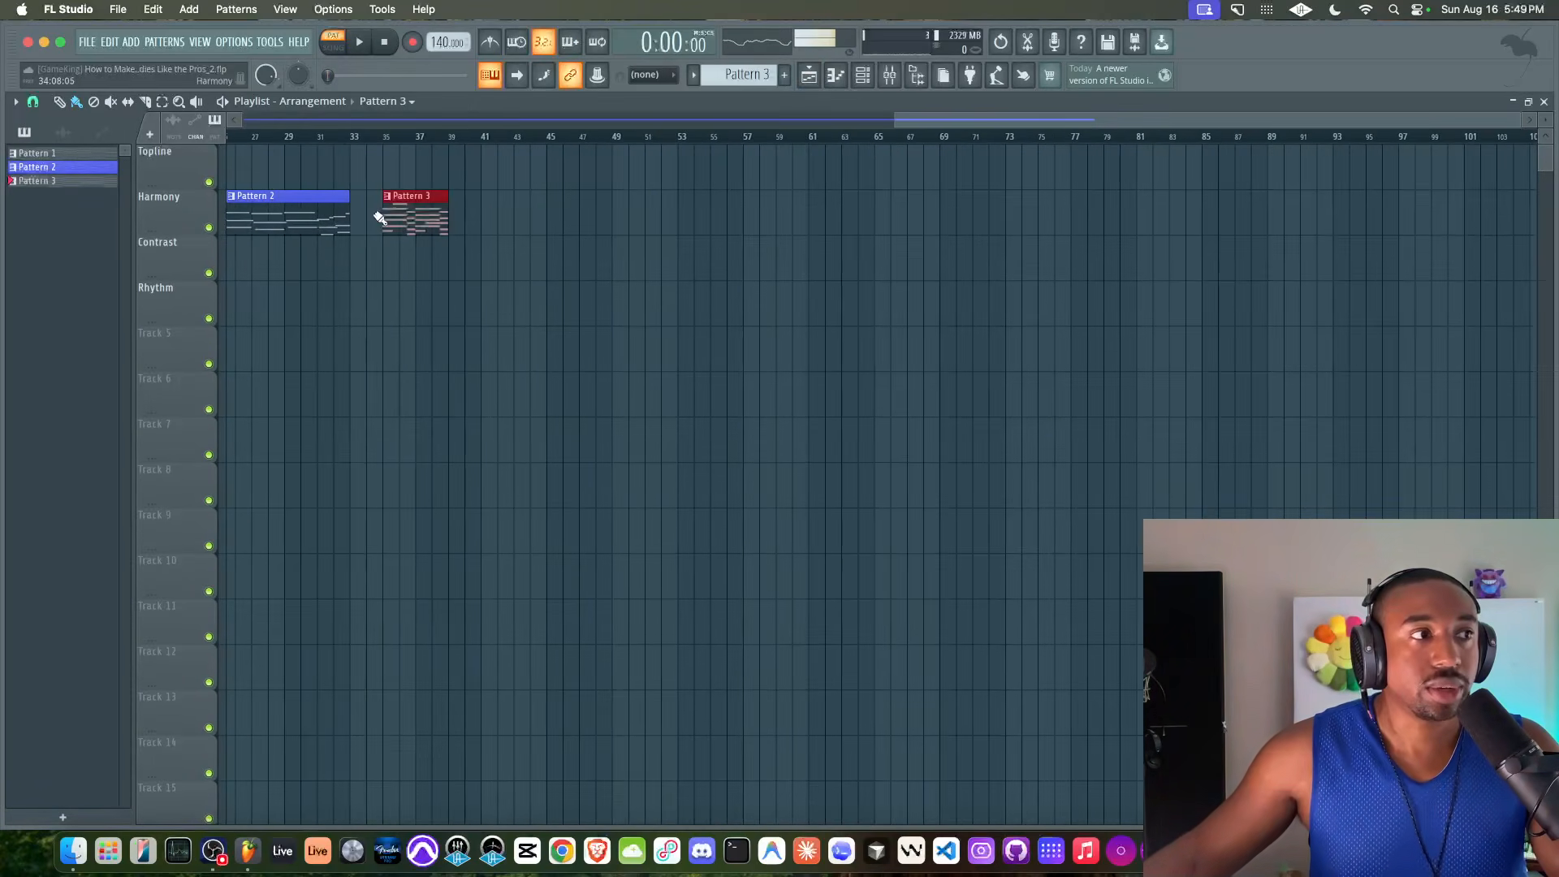
left_click_drag(388, 216, 372, 214)
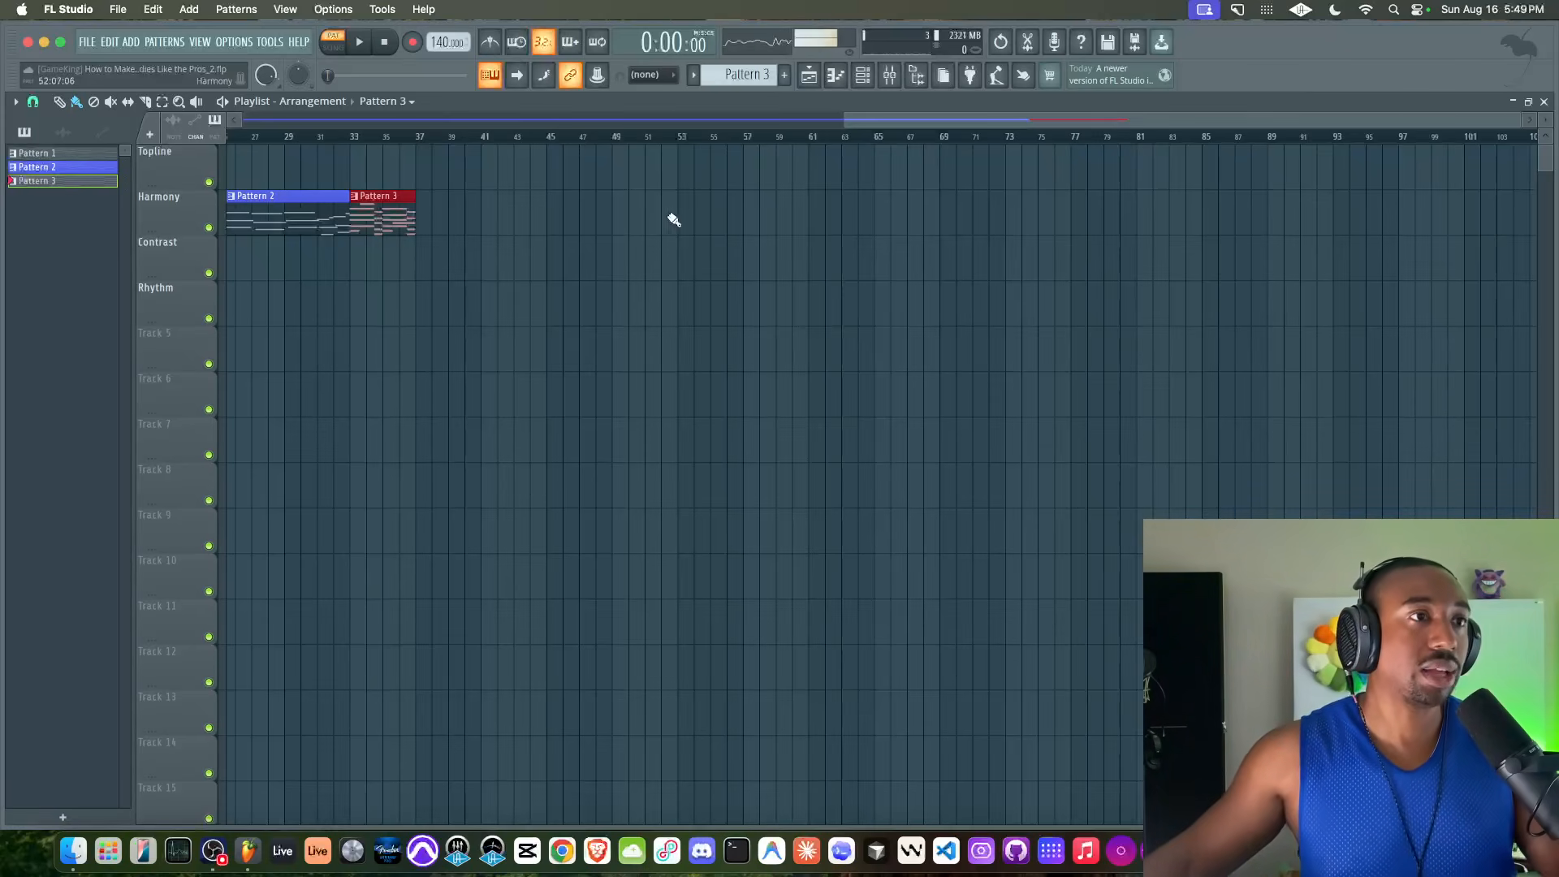
Create Pattern 4 and paste the Toxic Biohazard chord progression into it
left_click(863, 75)
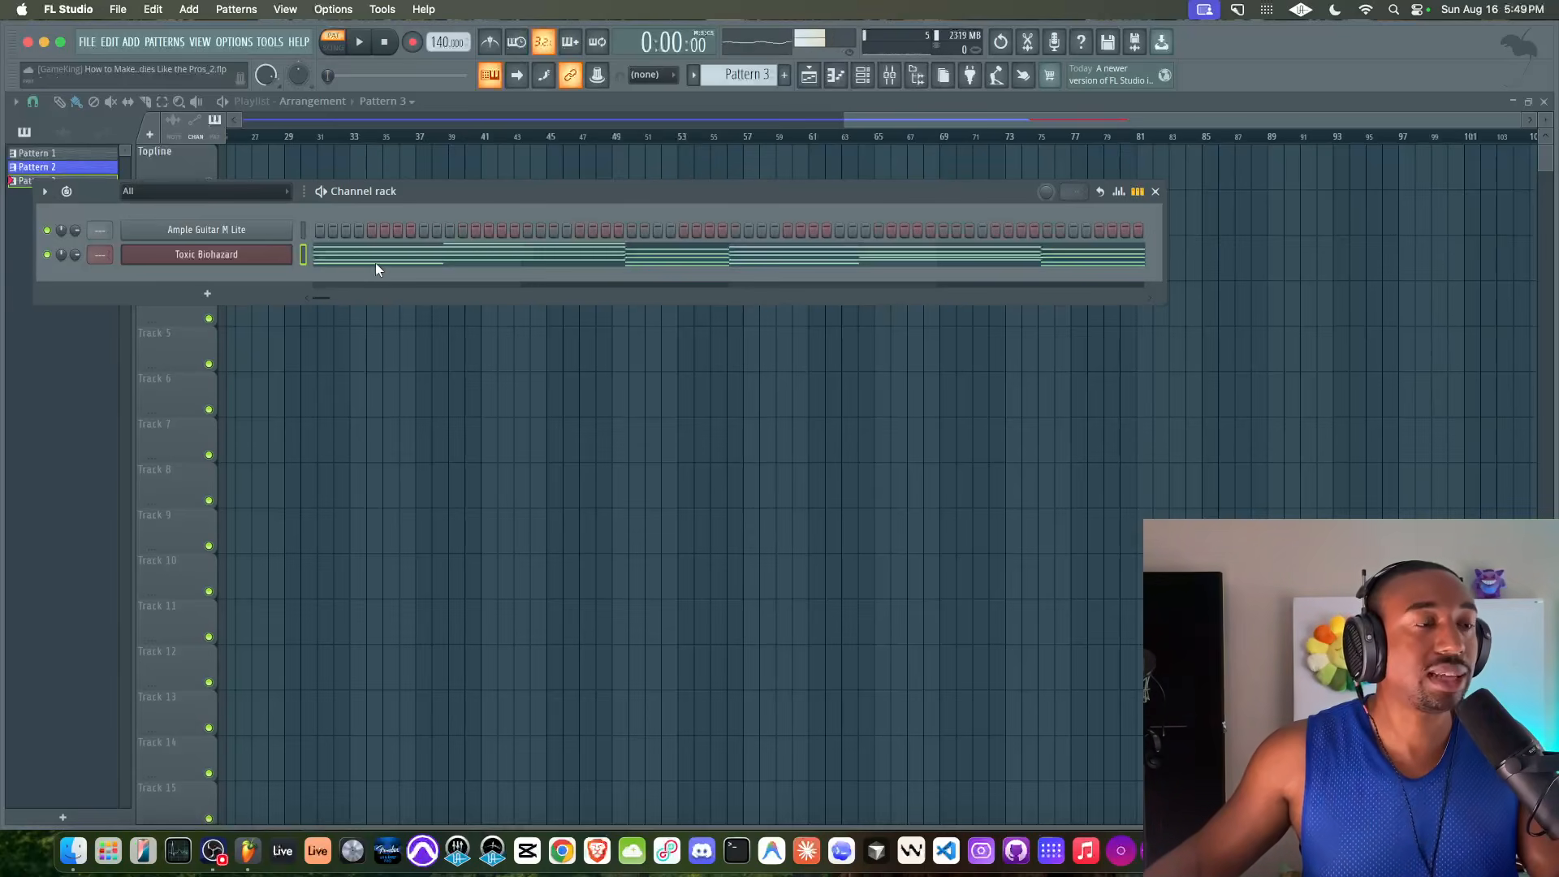
left_click(785, 74)
key("Return")
key("super+v")
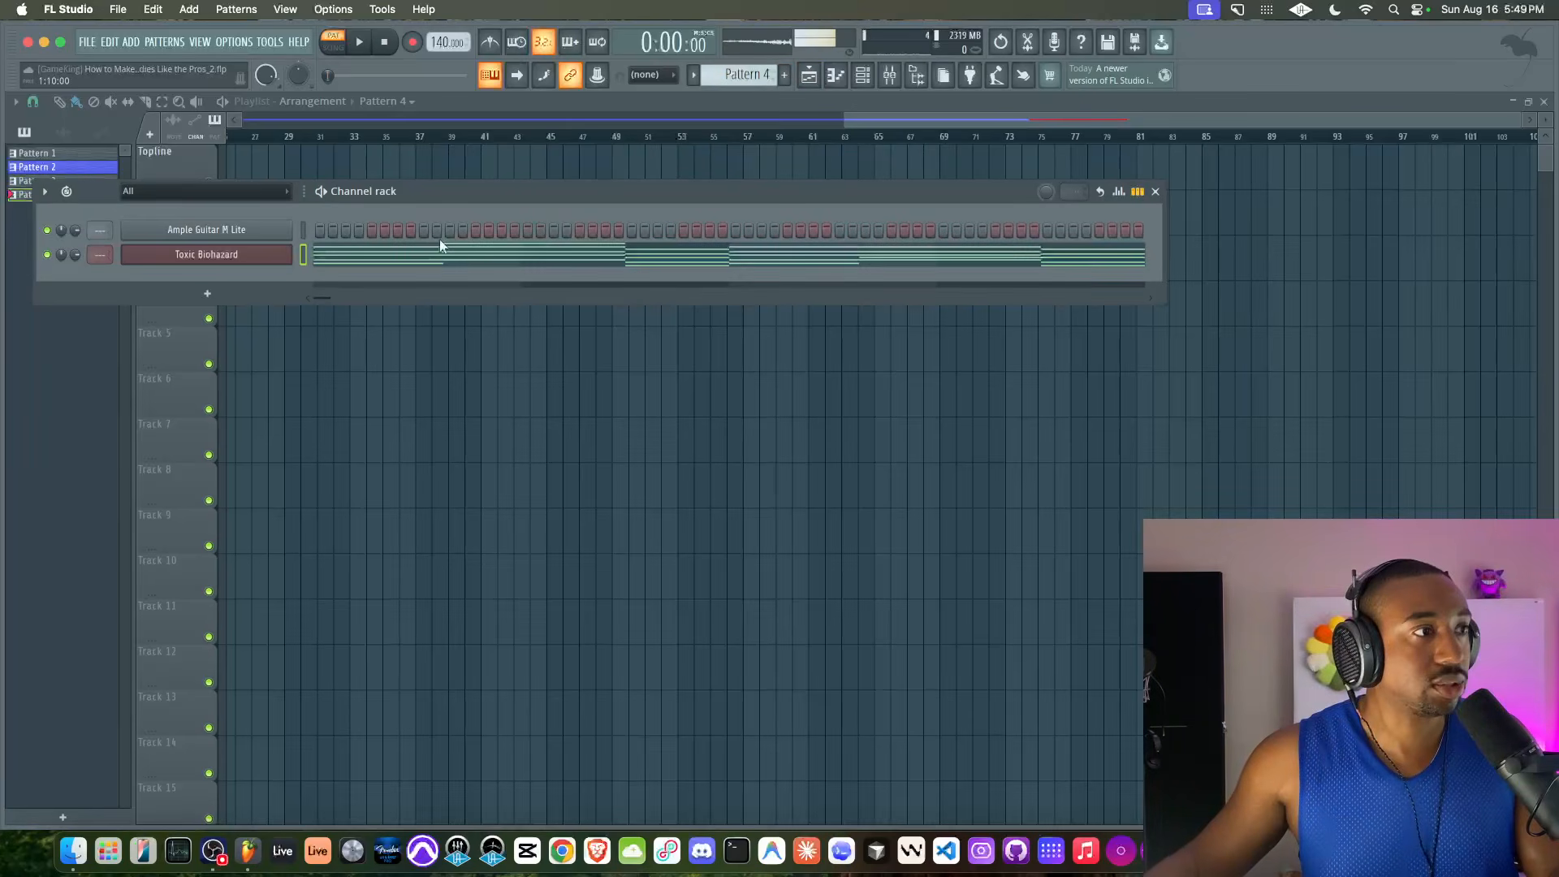
Clone the Toxic Biohazard channel and move Pattern 4's chords from the original channel to the clone
right_click(263, 258)
key("c")
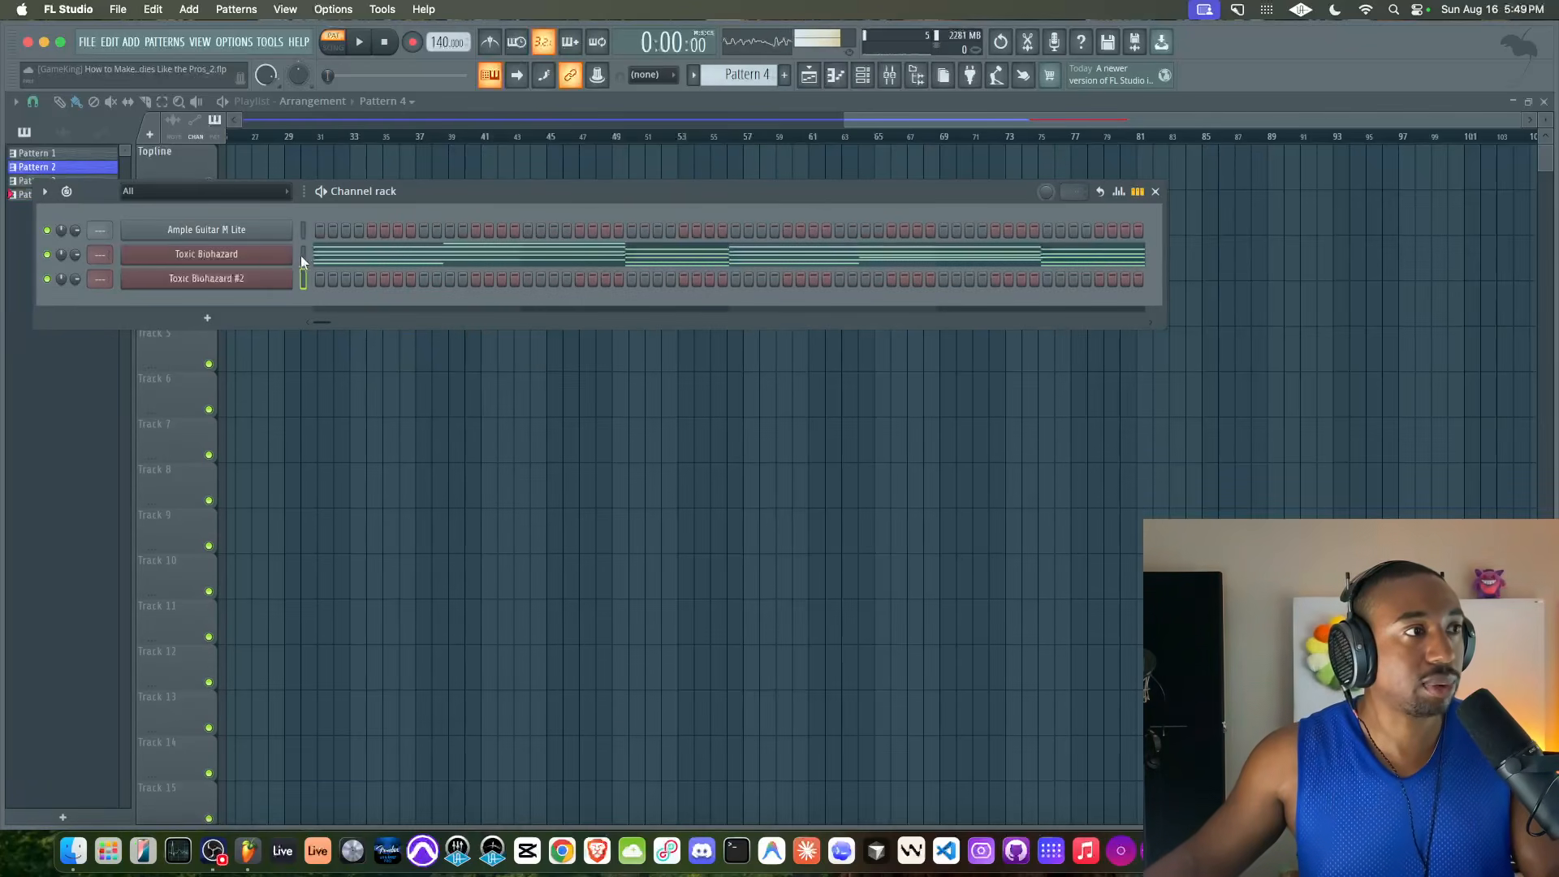
key("super+x")
key("super+v")
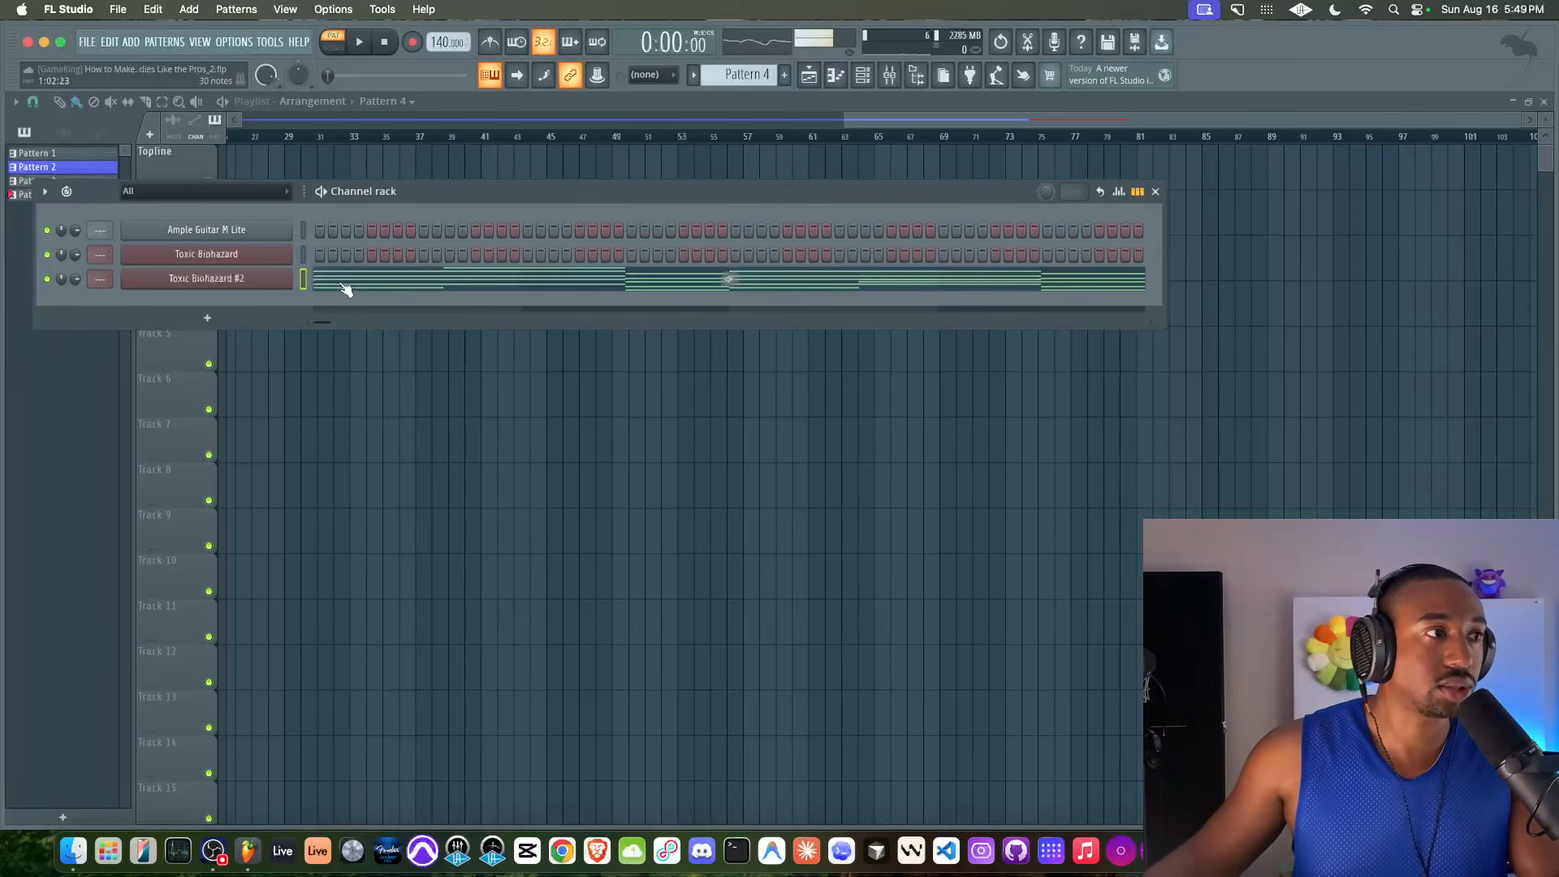
Arpeggiate the Toxic Biohazard #2 chords with the Normal pattern, range 2 and Time sync, and play the result
left_click(371, 284)
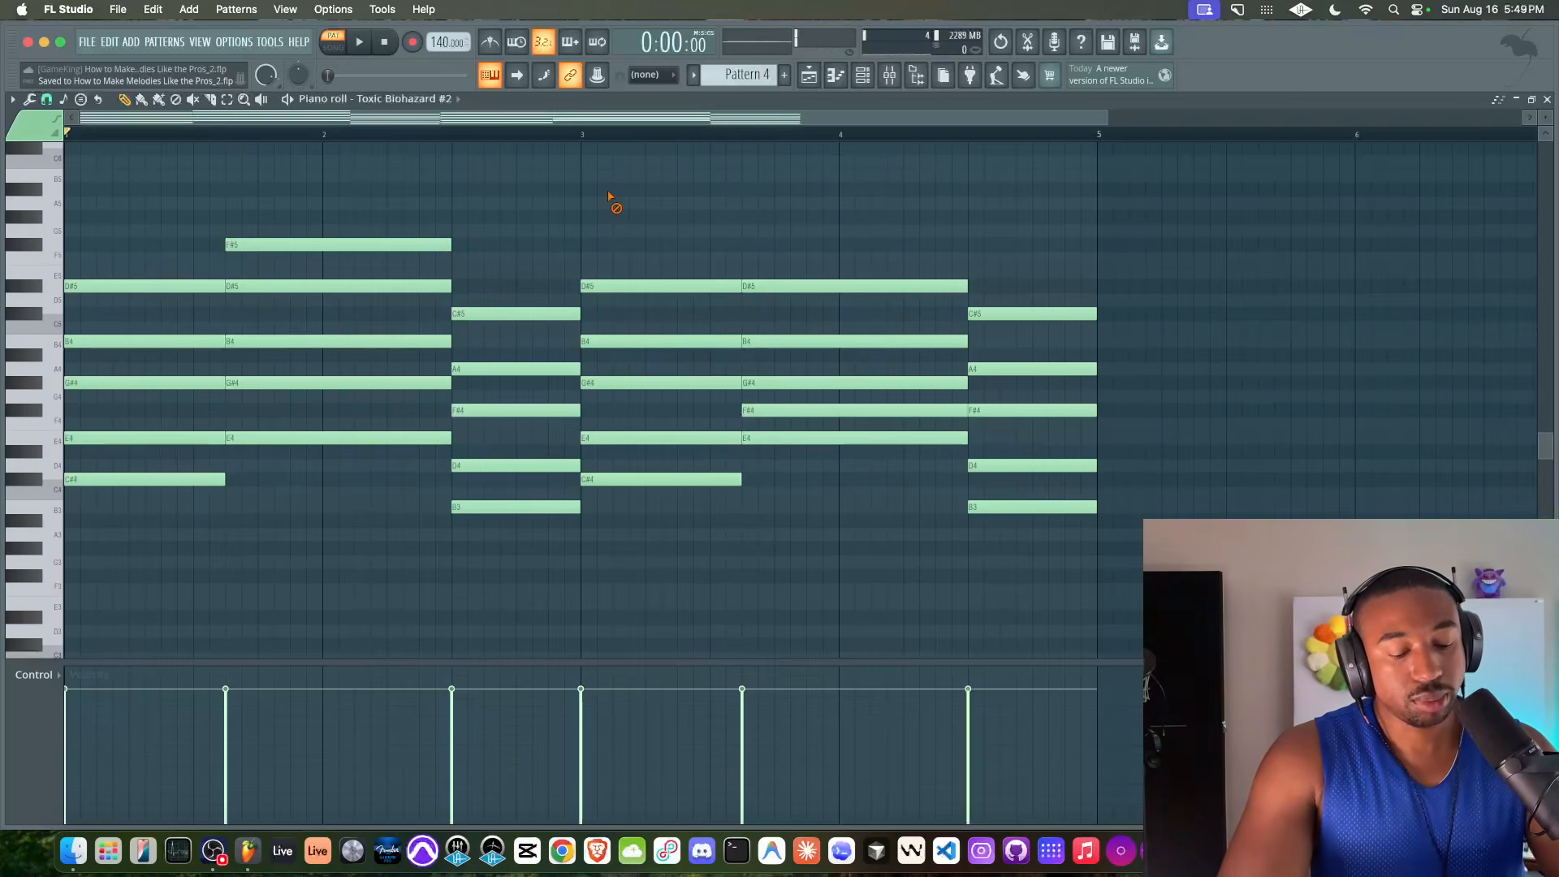
key("alt+a")
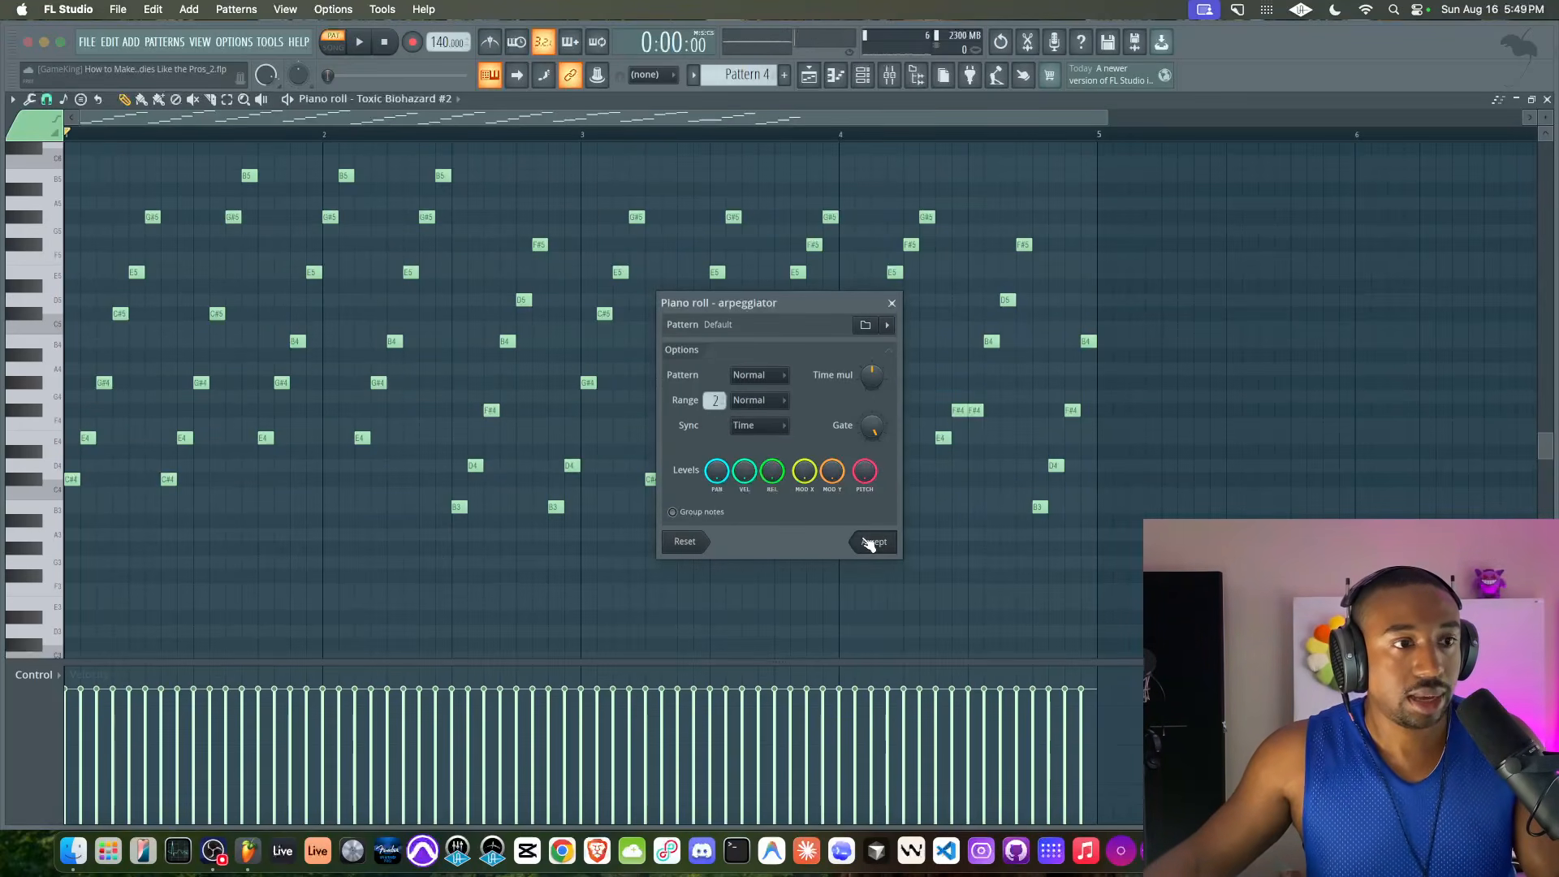
left_click(873, 541)
key("space")
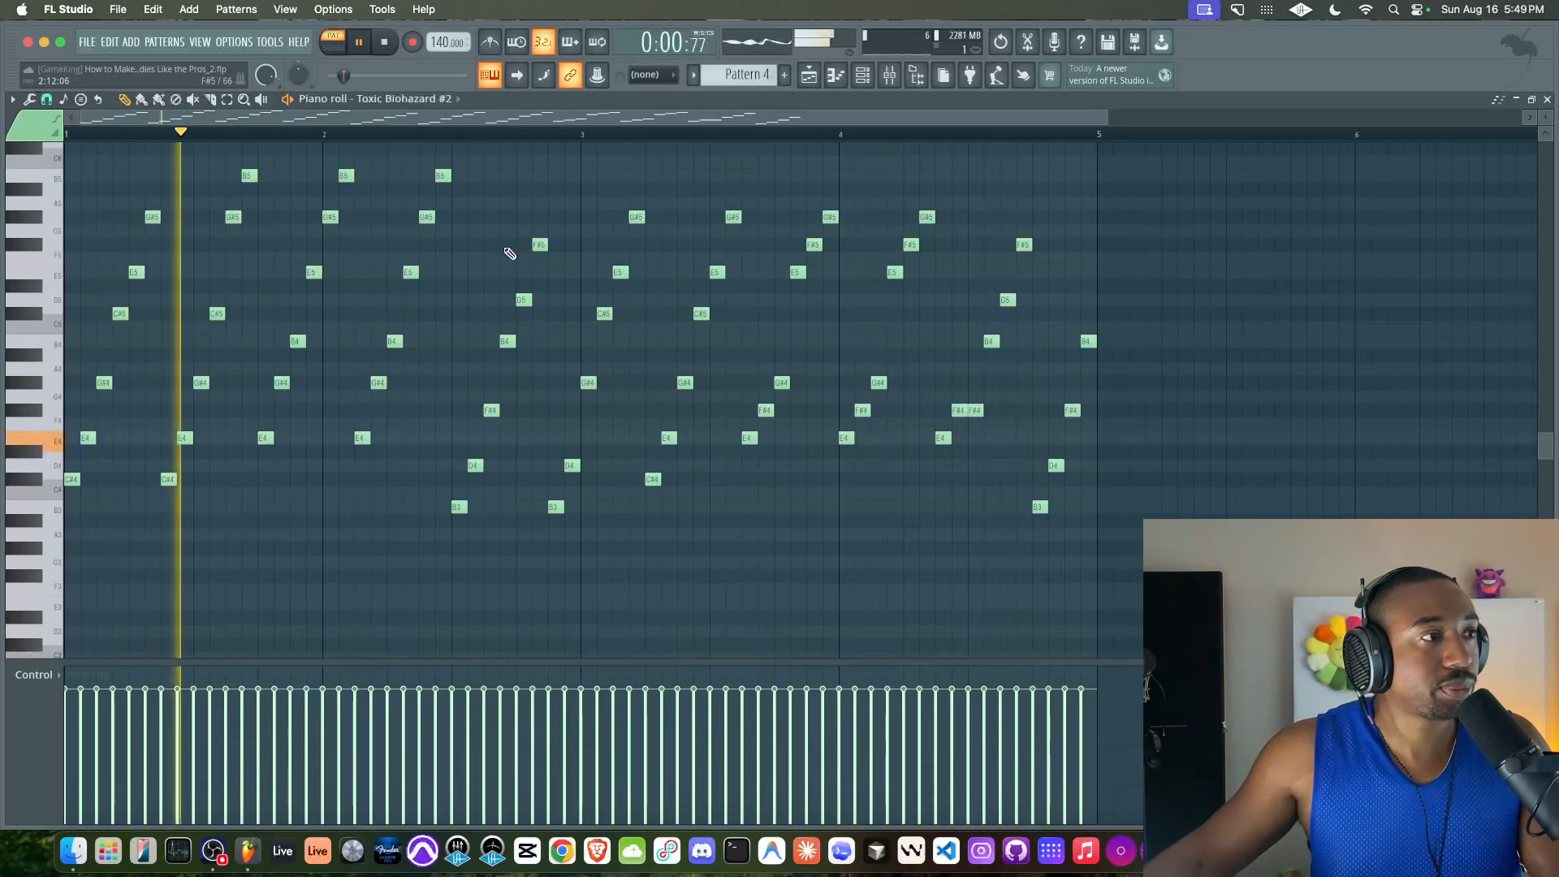
scroll(464, 349, "up", 3)
scroll(467, 353, "down", 3)
key("space")
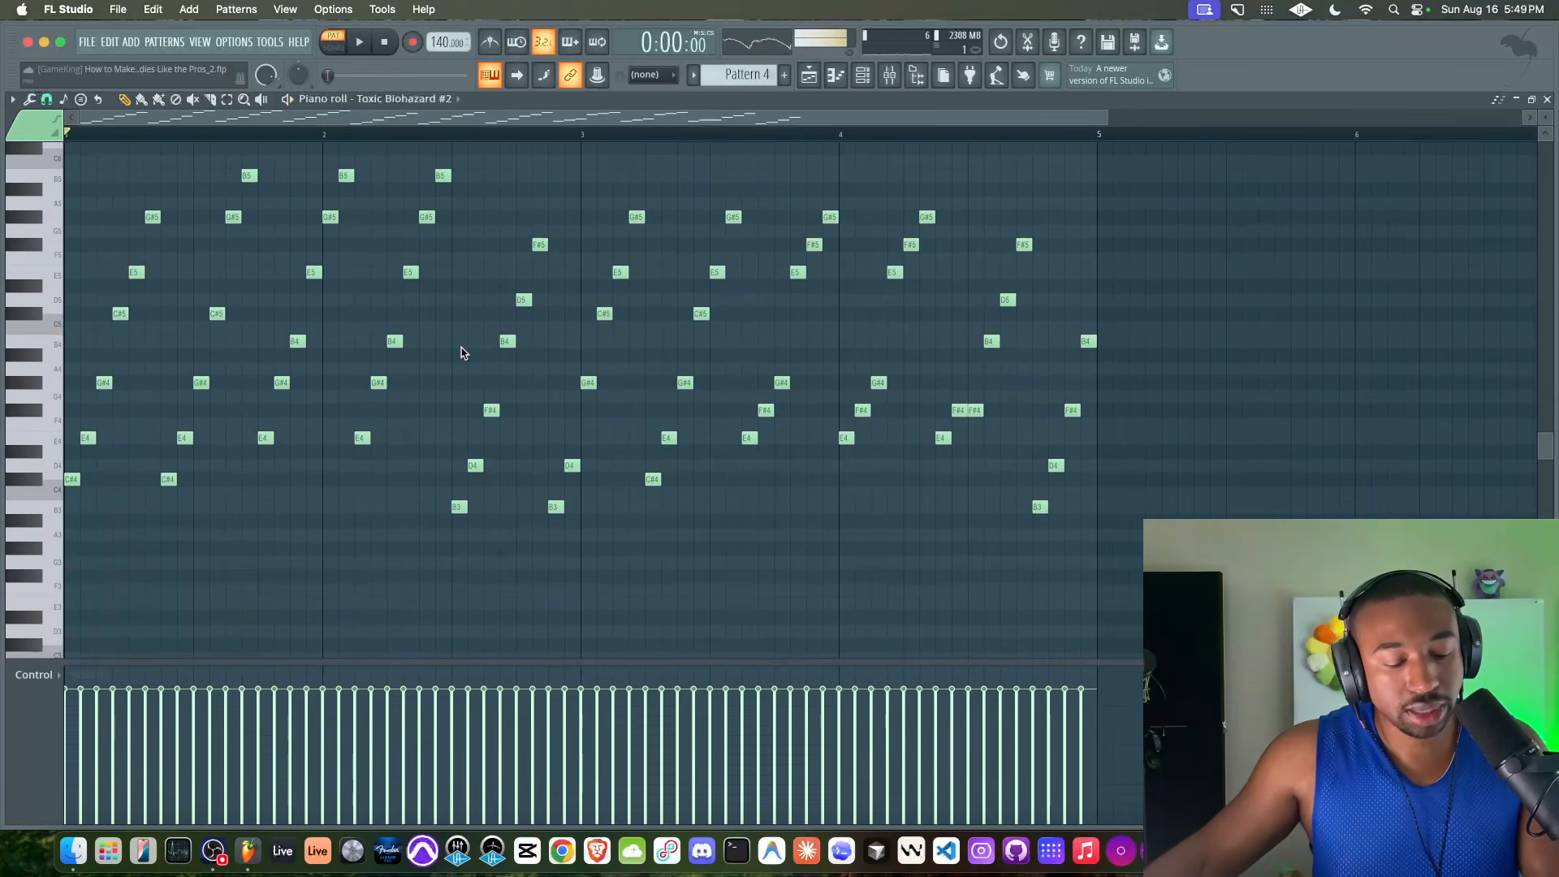
Randomize only the panning of the arpeggio notes, with bipolar levels and pattern generation off, and play the result
key("alt+r")
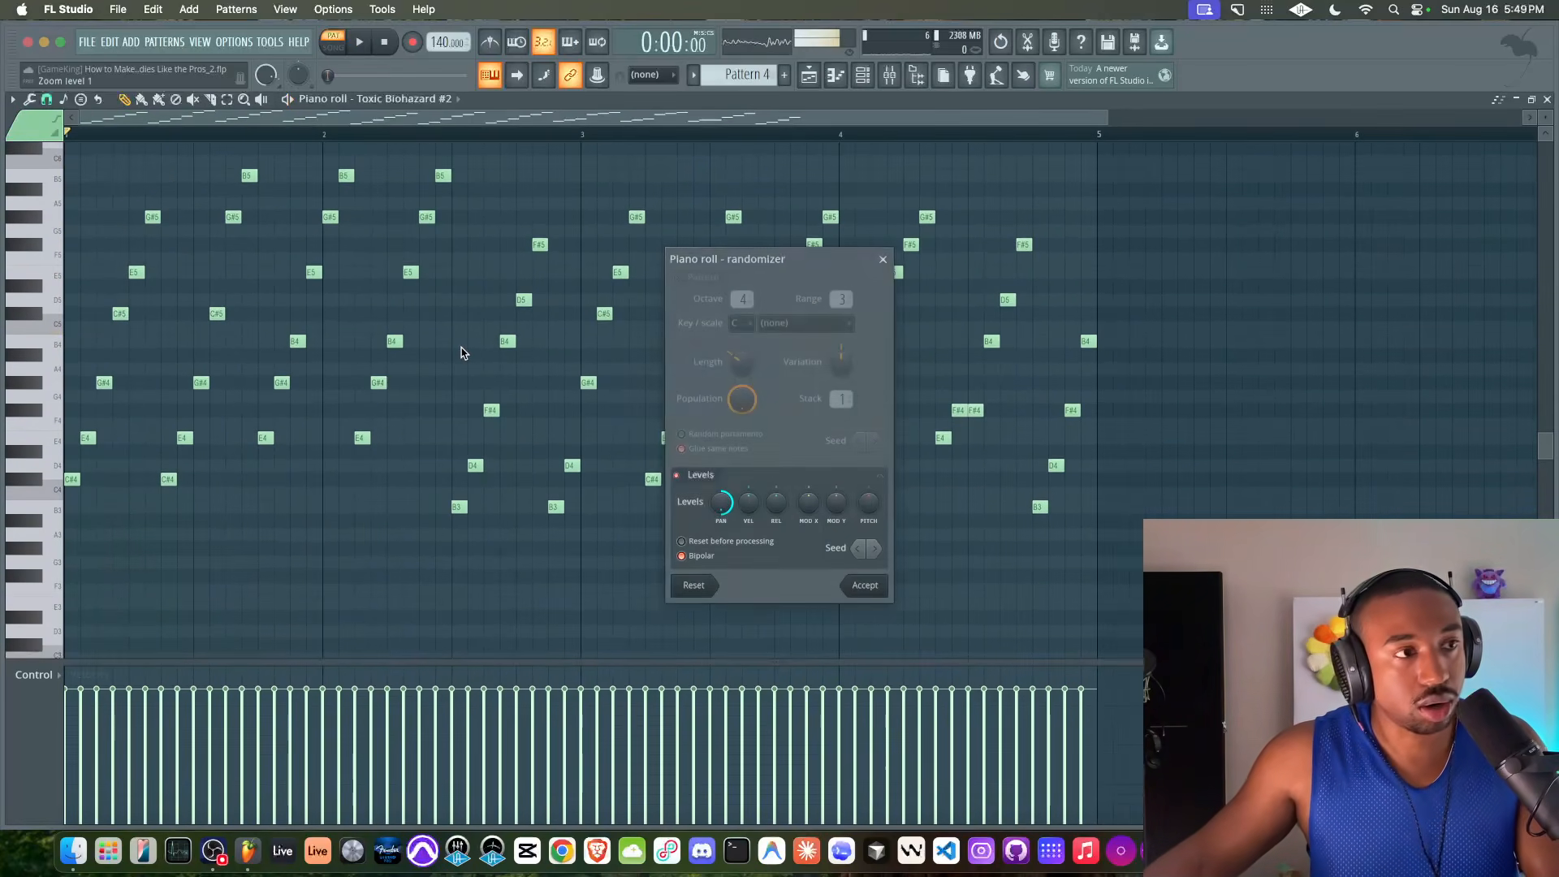
left_click(677, 280)
left_click(678, 281)
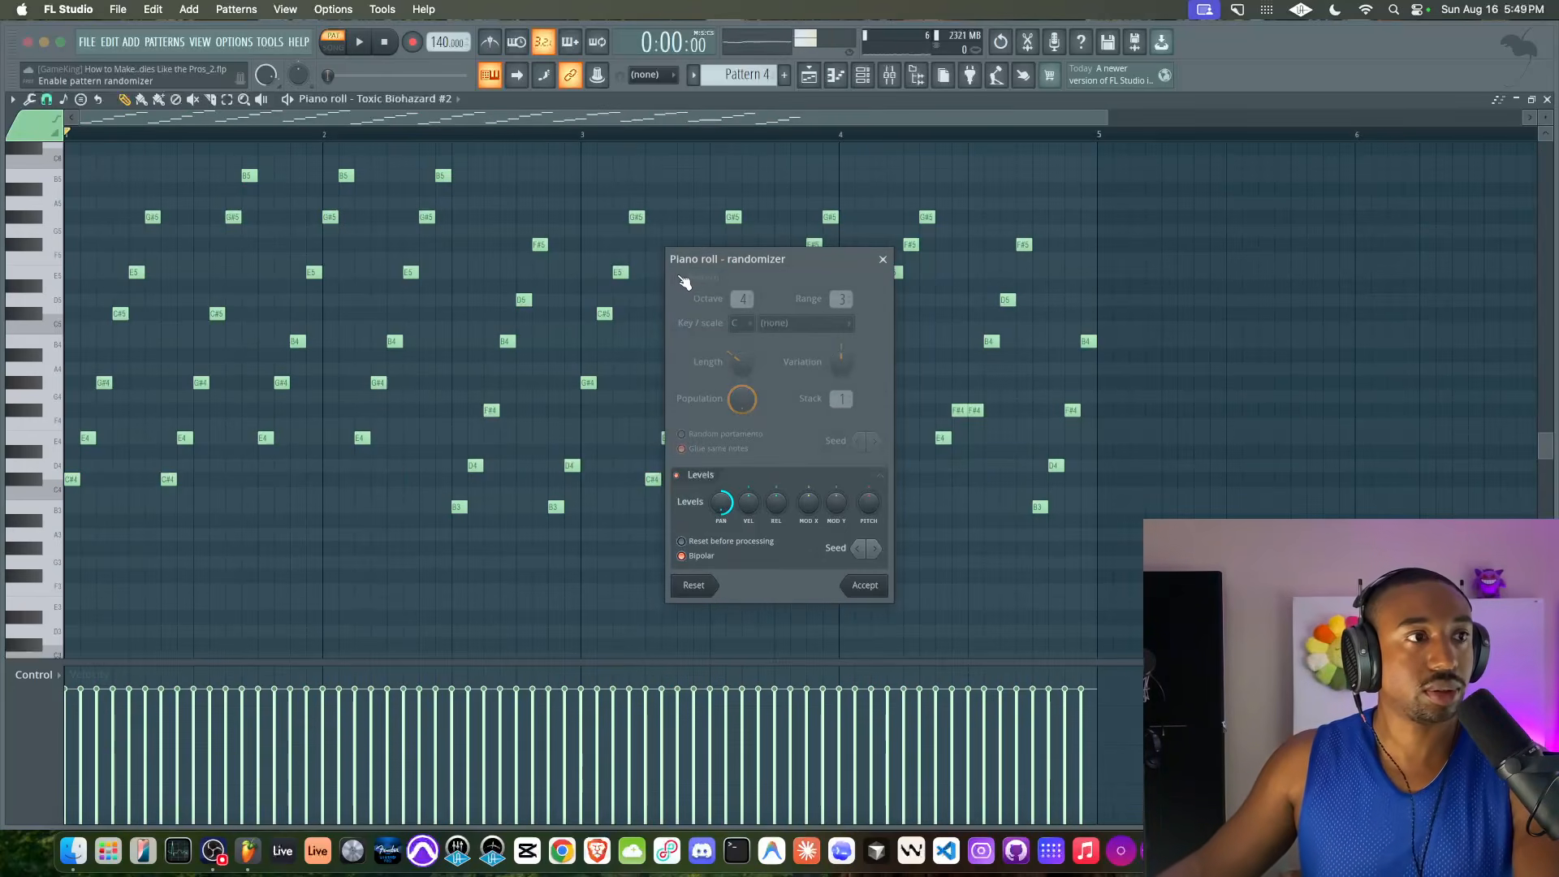
left_click_drag(721, 497, 723, 494)
left_click(698, 559)
left_click(694, 558)
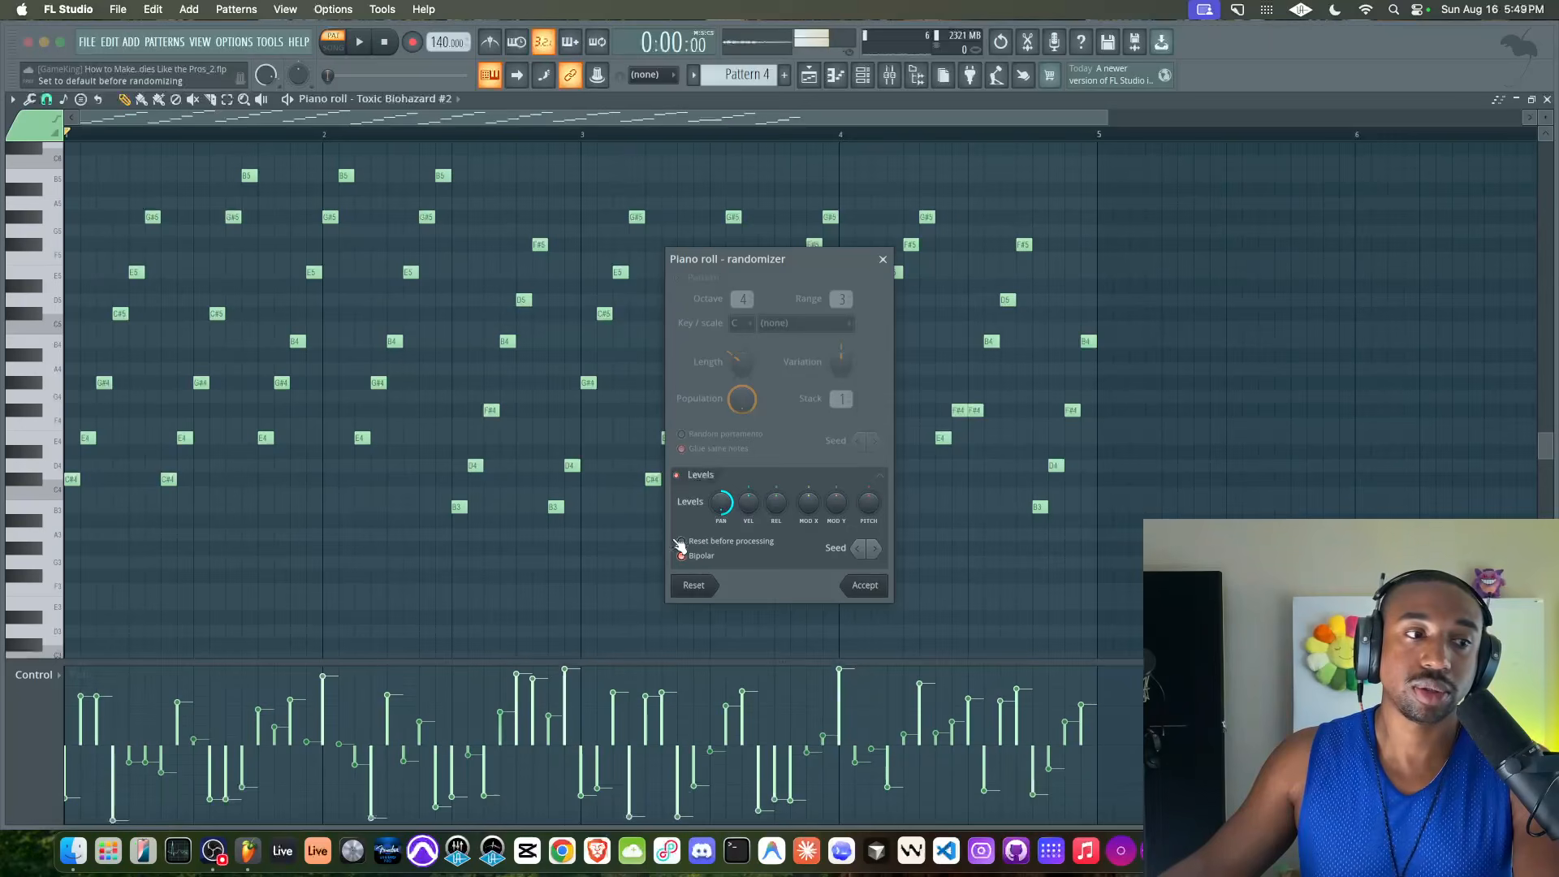
left_click(720, 503)
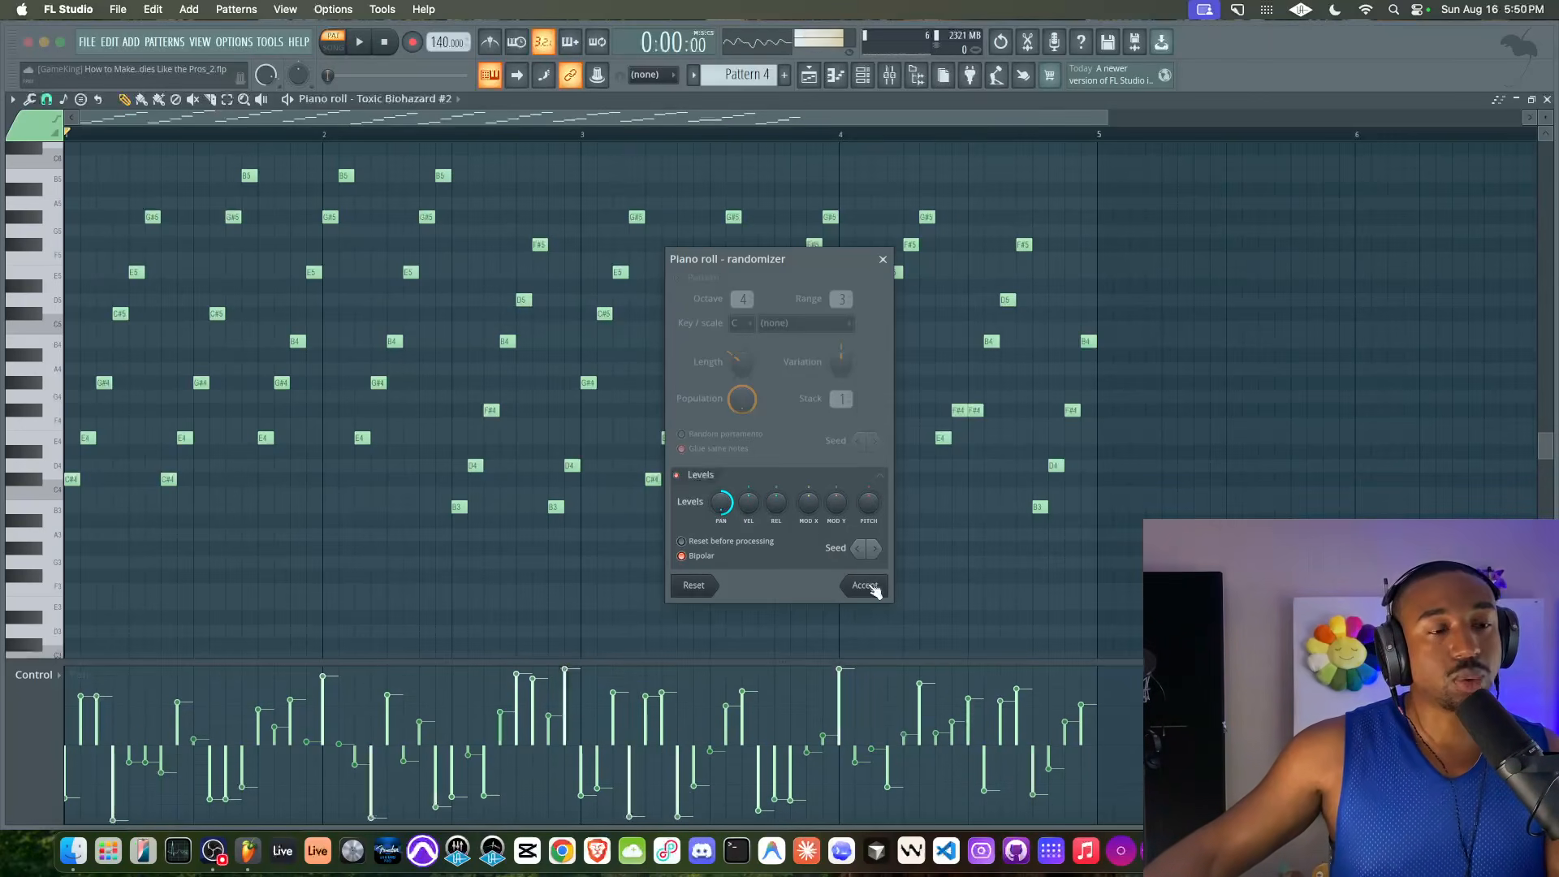
key("space")
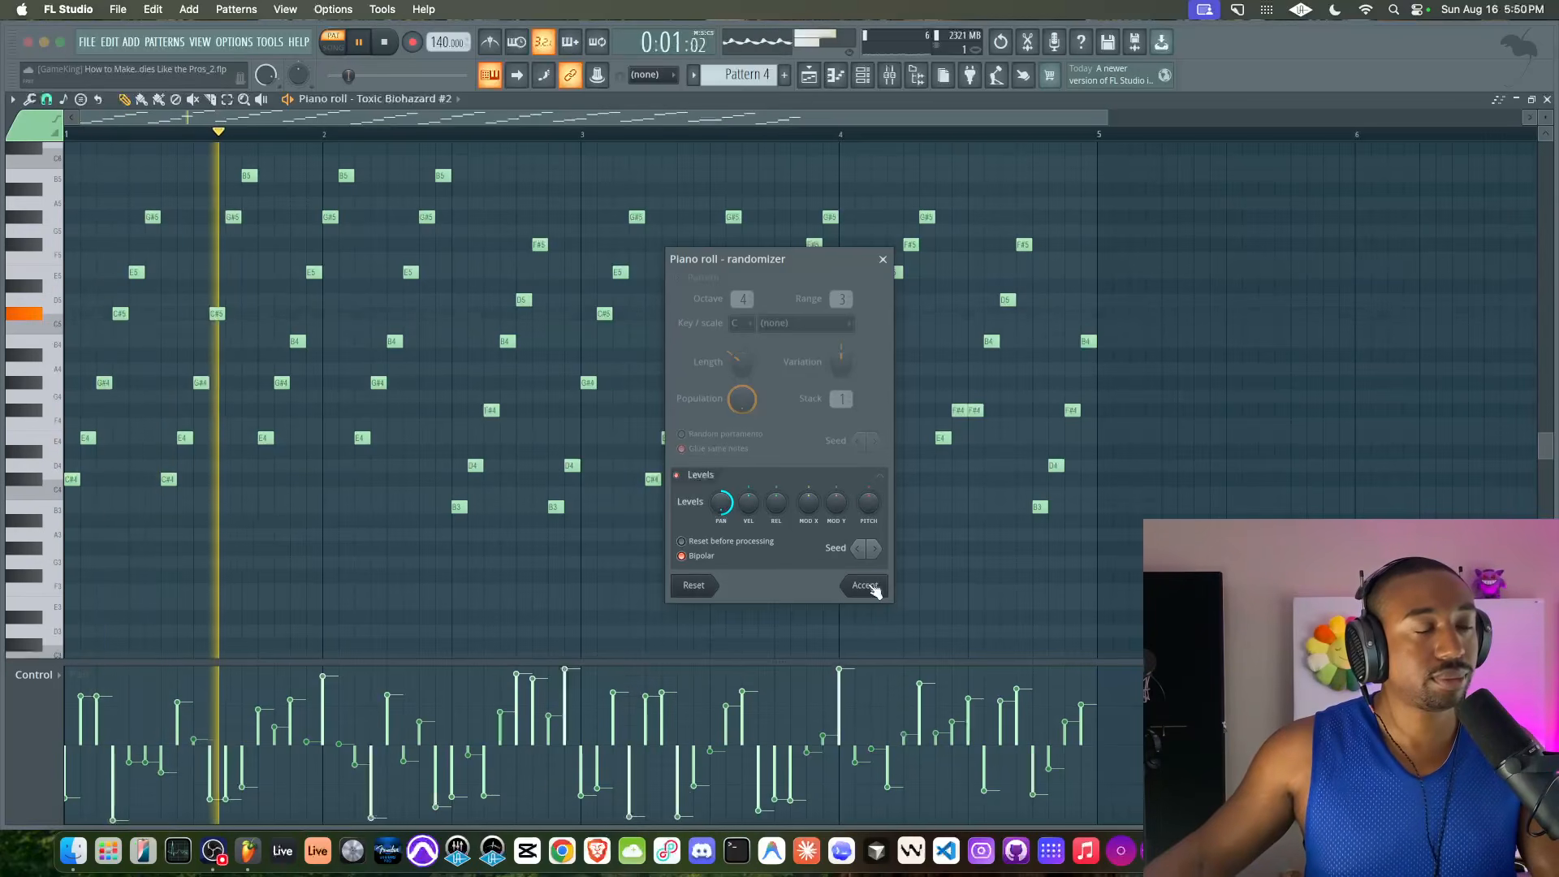
left_click(872, 588)
Transpose the whole arpeggio up one octave and play it
key("space")
key("ctrl+Up")
key("space")
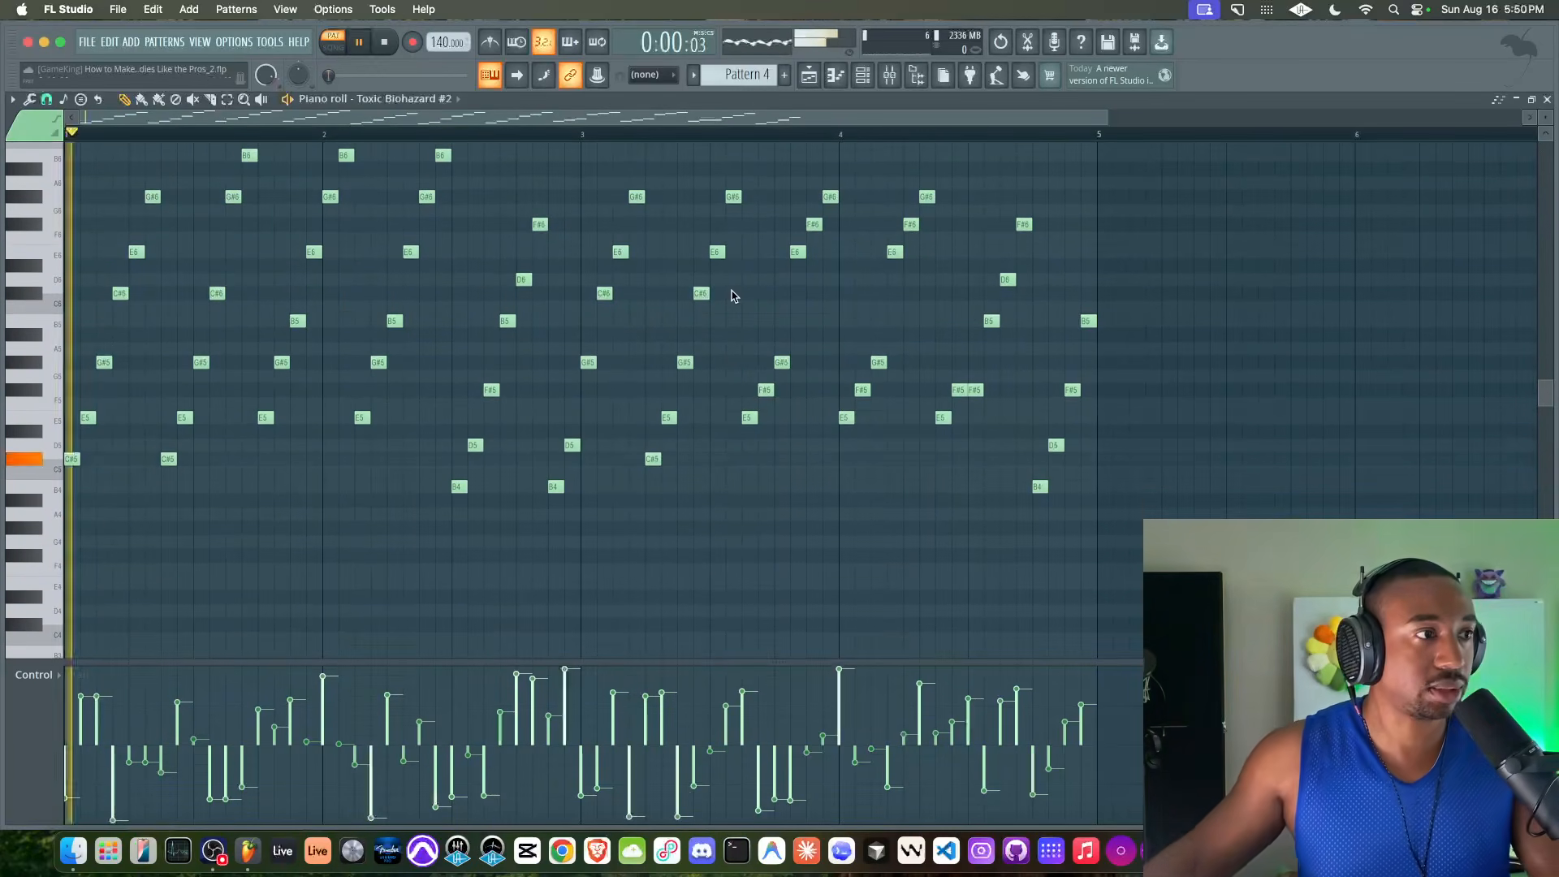
Place Pattern 4 on the playlist's Topline track at bar 33, above the Pattern 3 clip
key("F5")
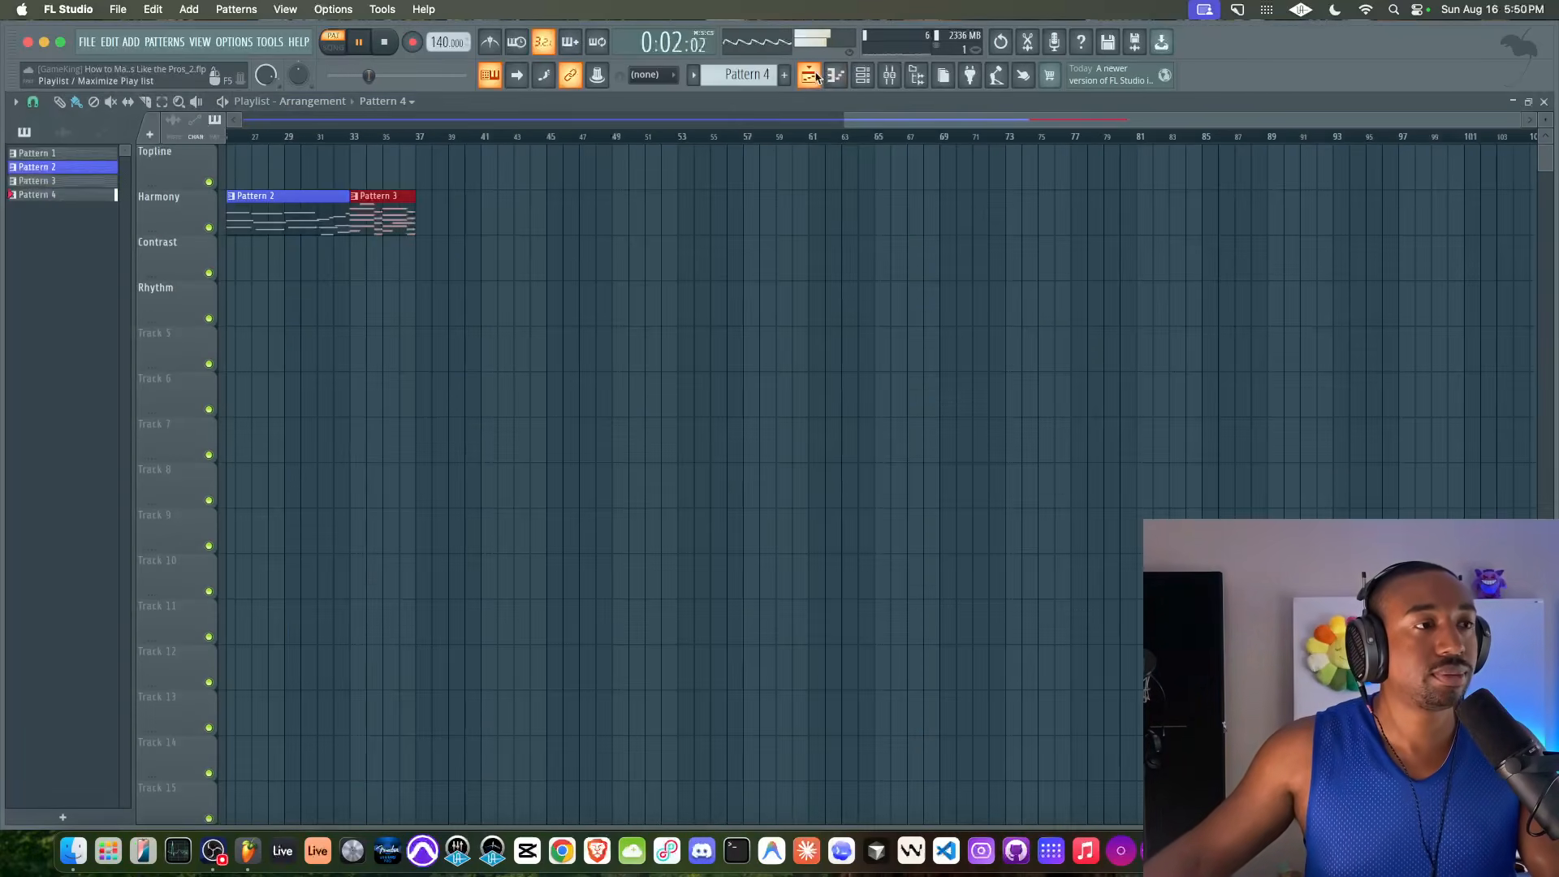
key("space")
left_click(351, 170)
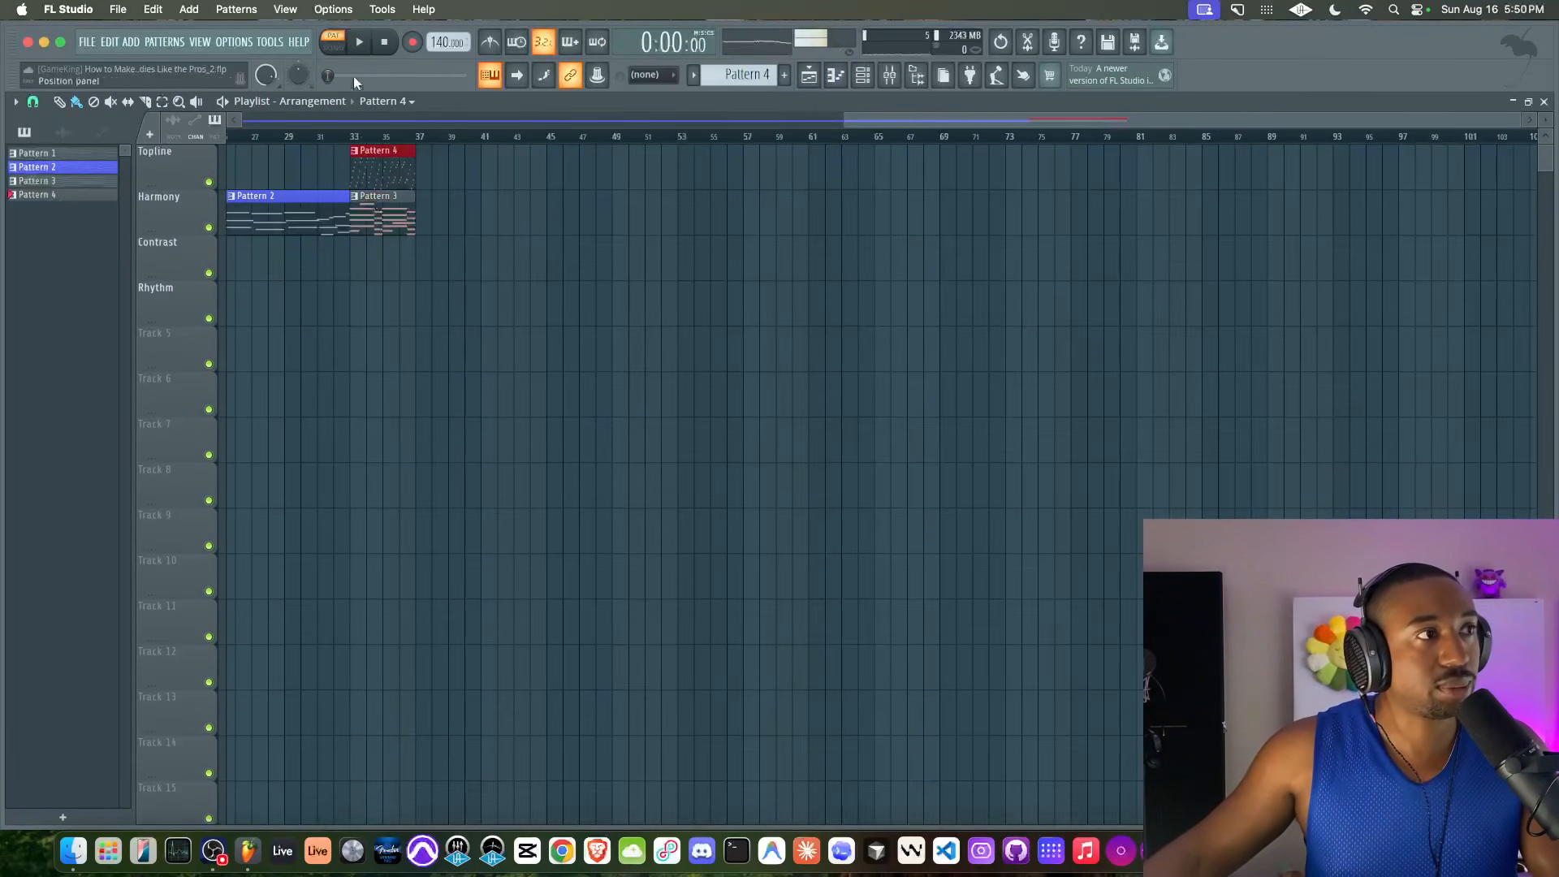
Play the arrangement from bar 33 and repeat the Pattern 4 and Pattern 3 clips until they fill bars 33 to 48
left_click(356, 136)
key("space")
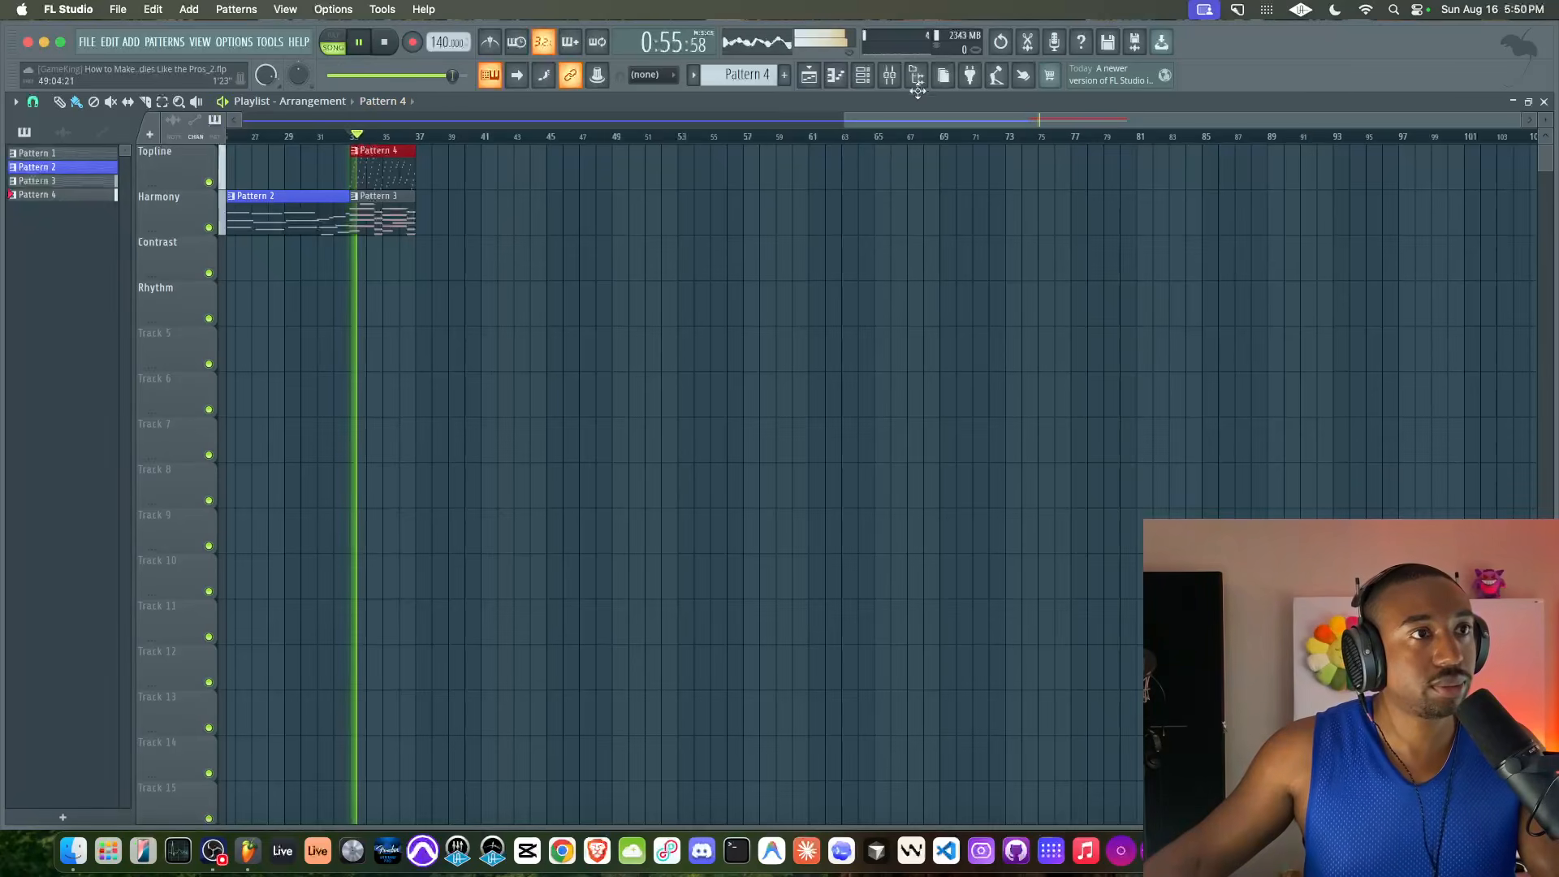
left_click_drag(439, 235, 383, 177)
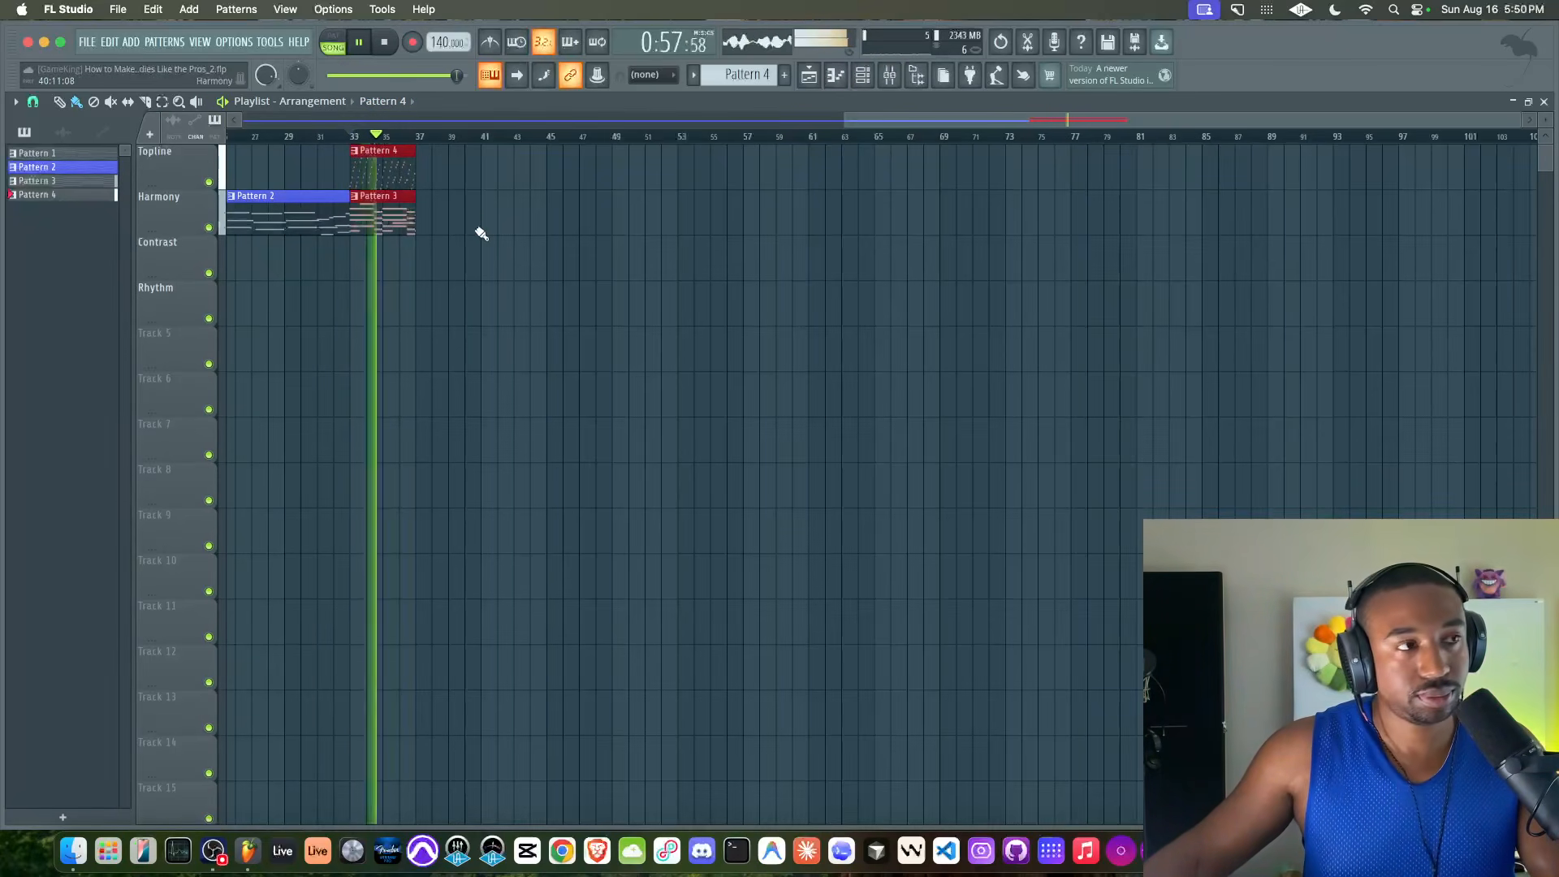
key("ctrl+b")
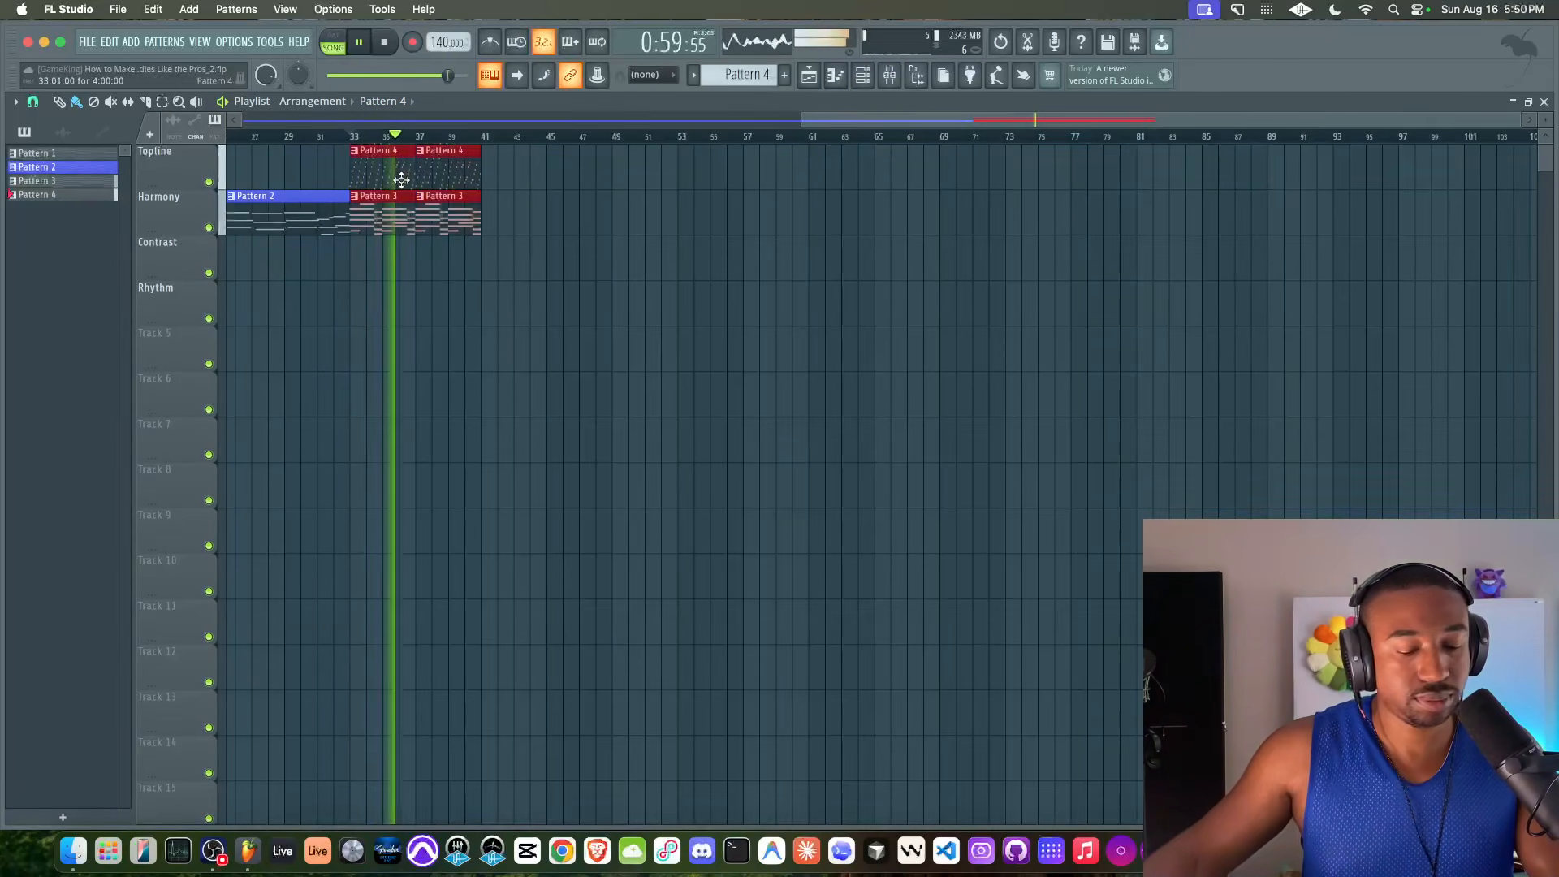
key("super+b")
left_click(459, 285, "super")
scroll(372, 284, "up", 2)
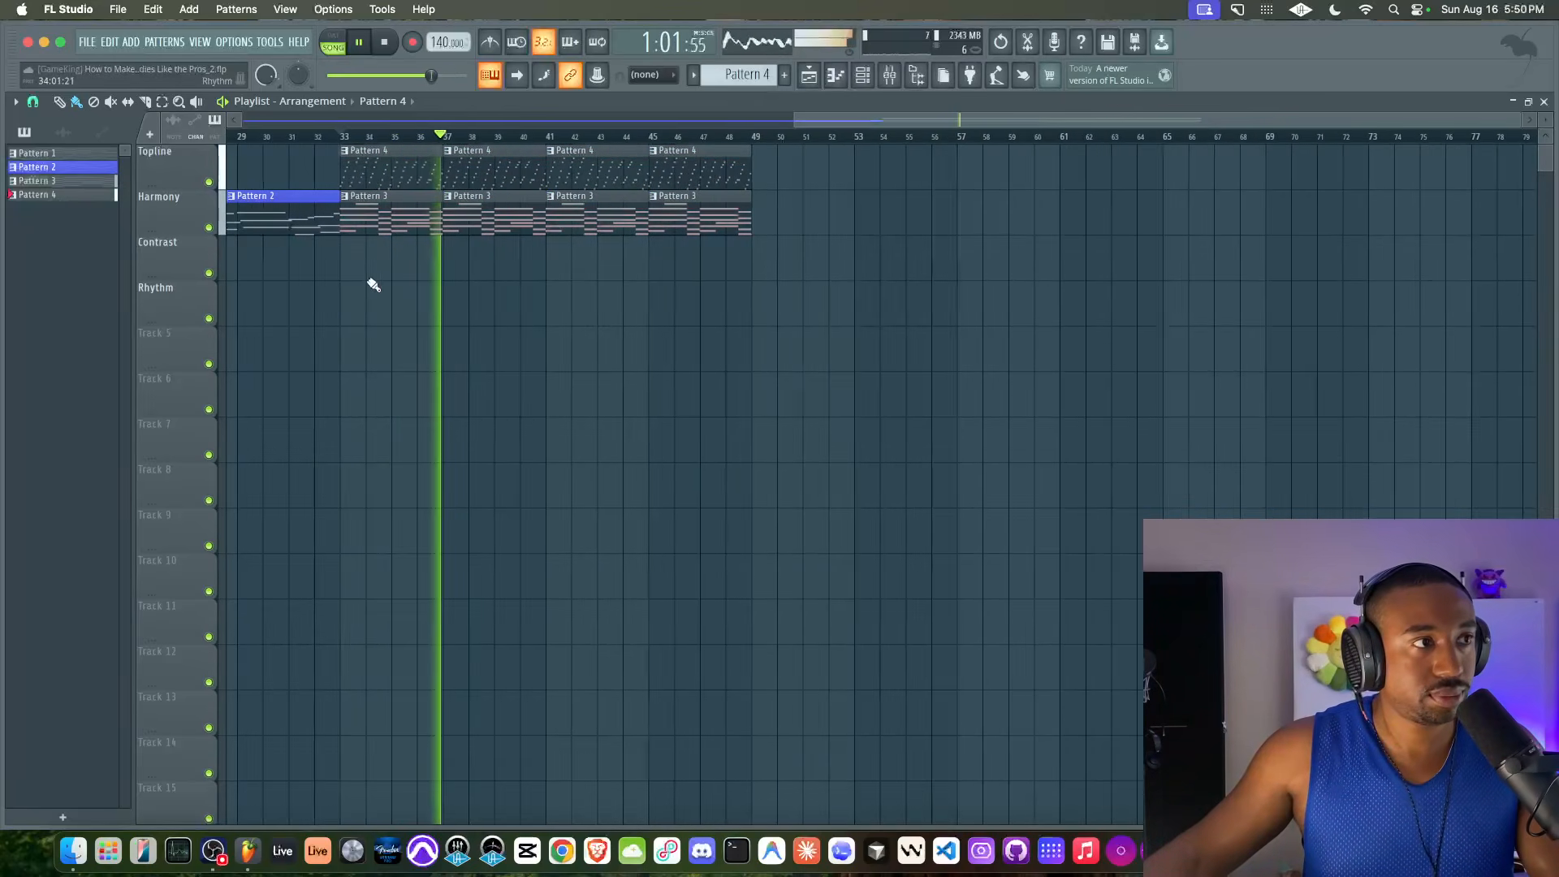
scroll(428, 290, "up", 3)
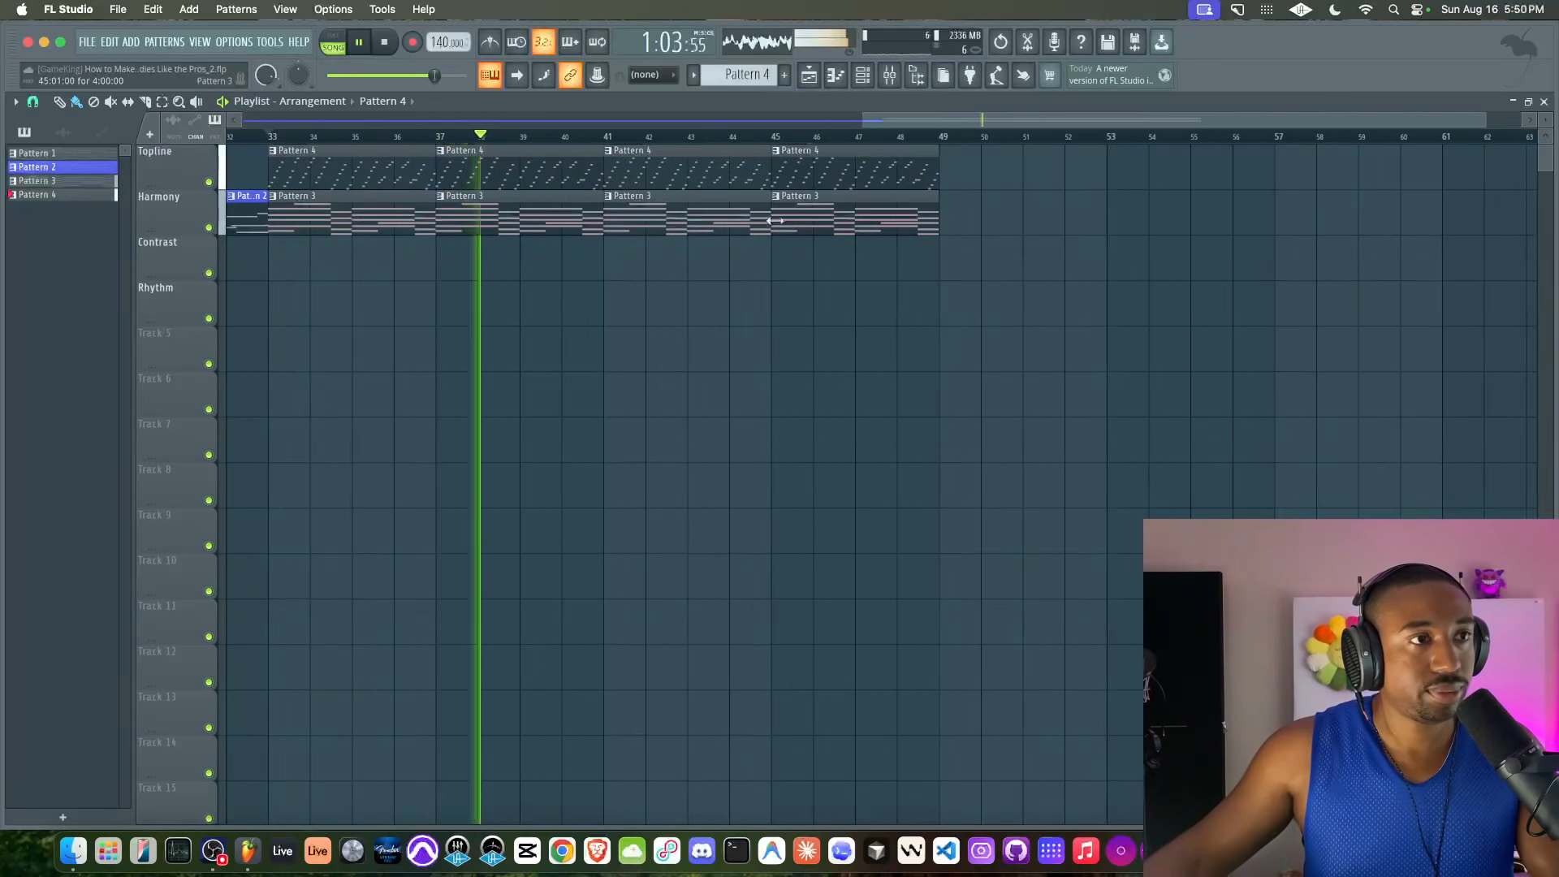
Merge the first two Topline Pattern 4 clips into one eight-bar pattern, and the last two into another
key("space")
left_click_drag(630, 166, 783, 168)
left_click_drag(528, 165, 385, 166)
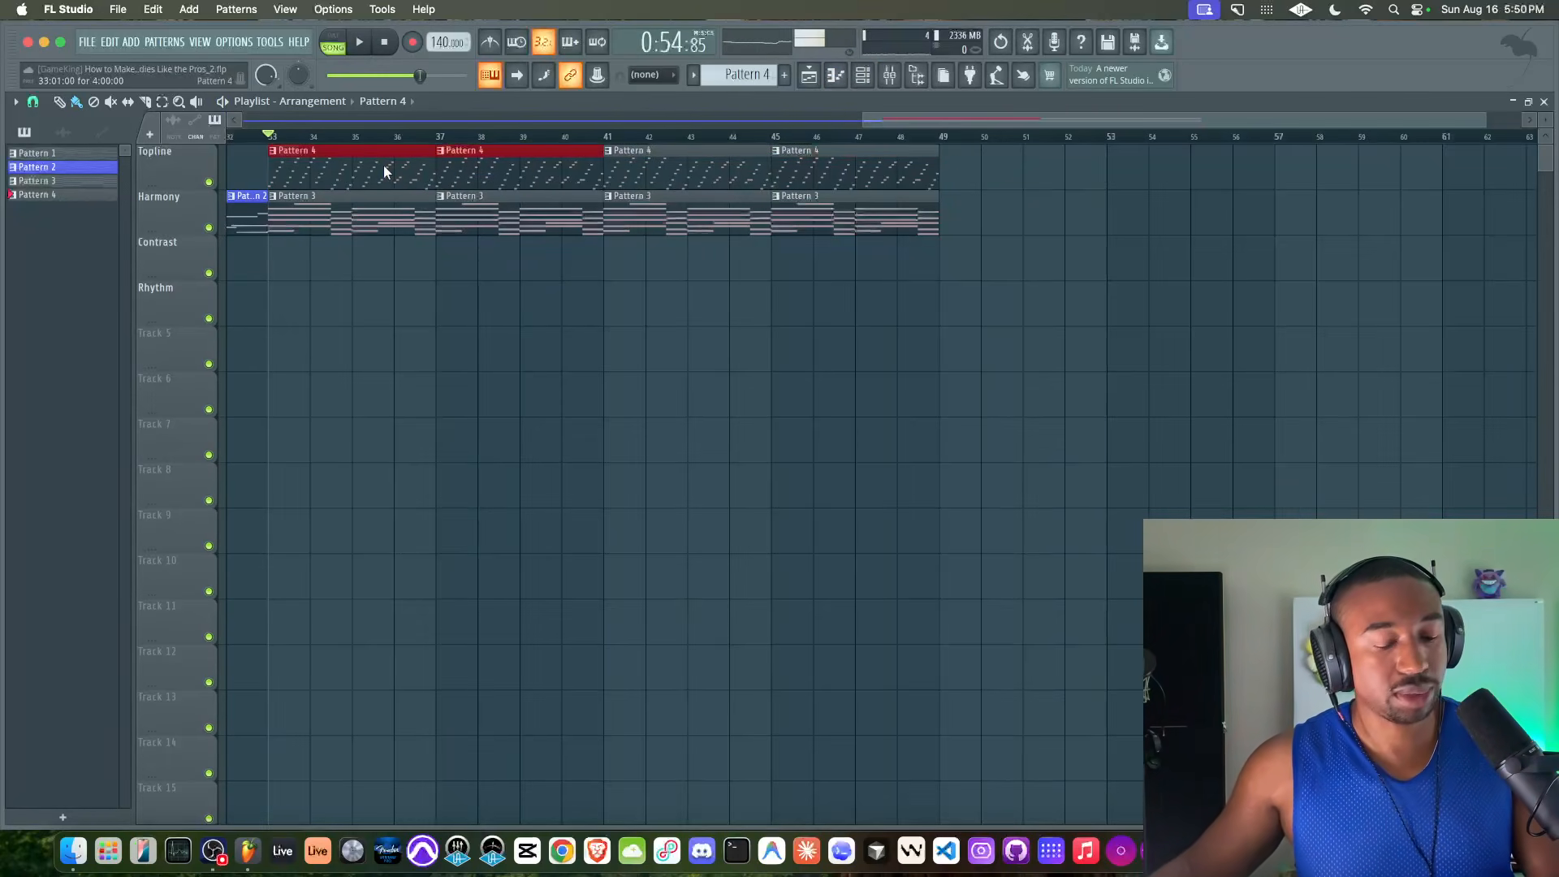
key("super+g")
left_click_drag(613, 169, 862, 173)
left_click_drag(862, 173, 744, 175)
key("super+g")
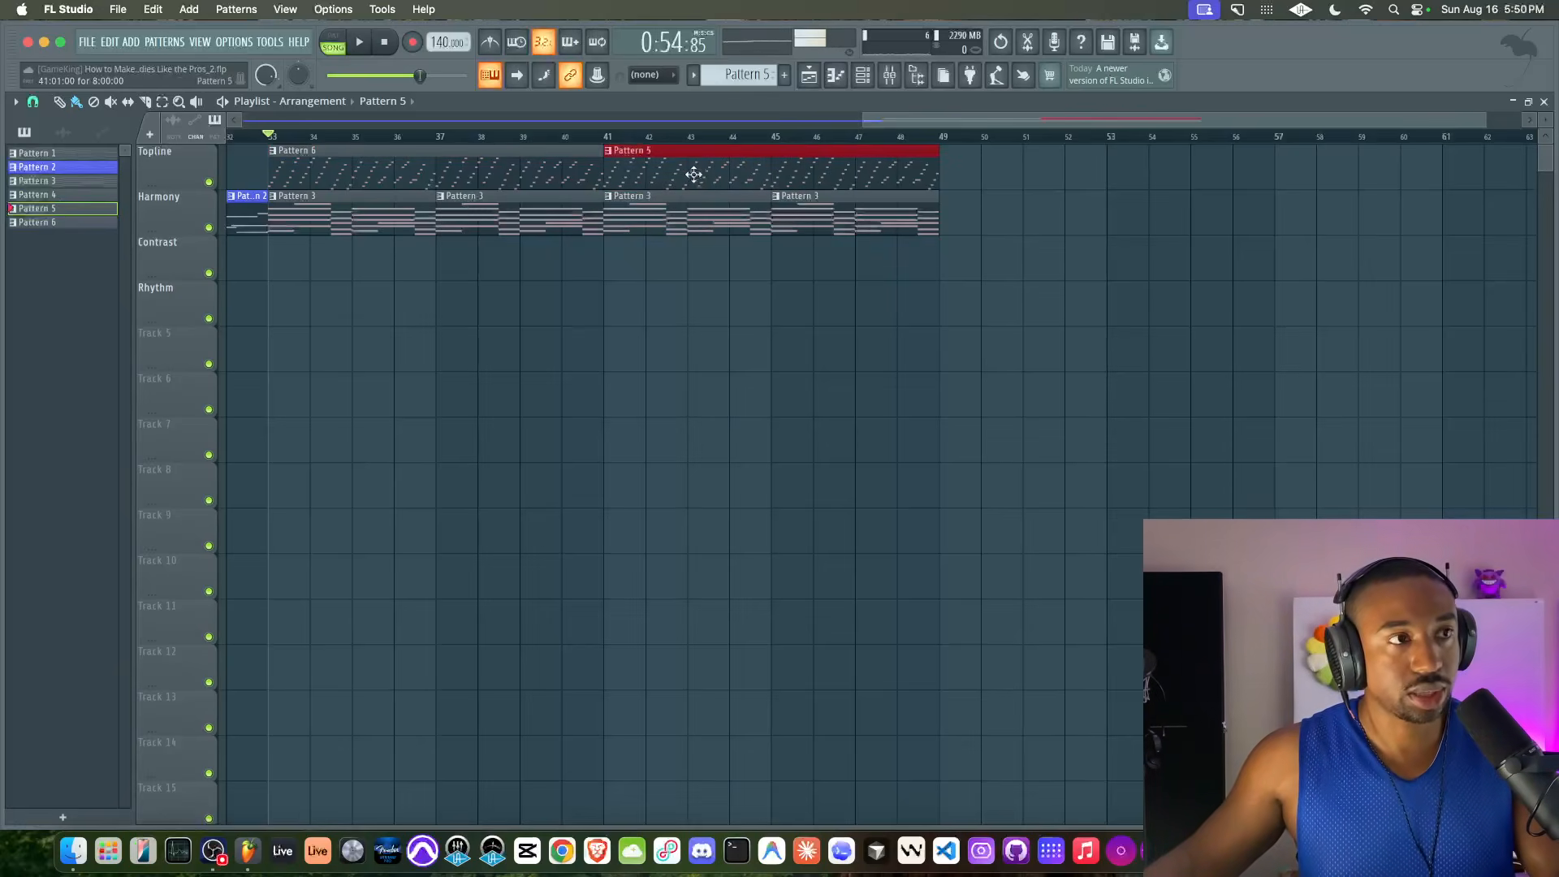
Check the merged Pattern 5's notes, play the arrangement briefly from bar 41, and save the project
double_click(692, 167)
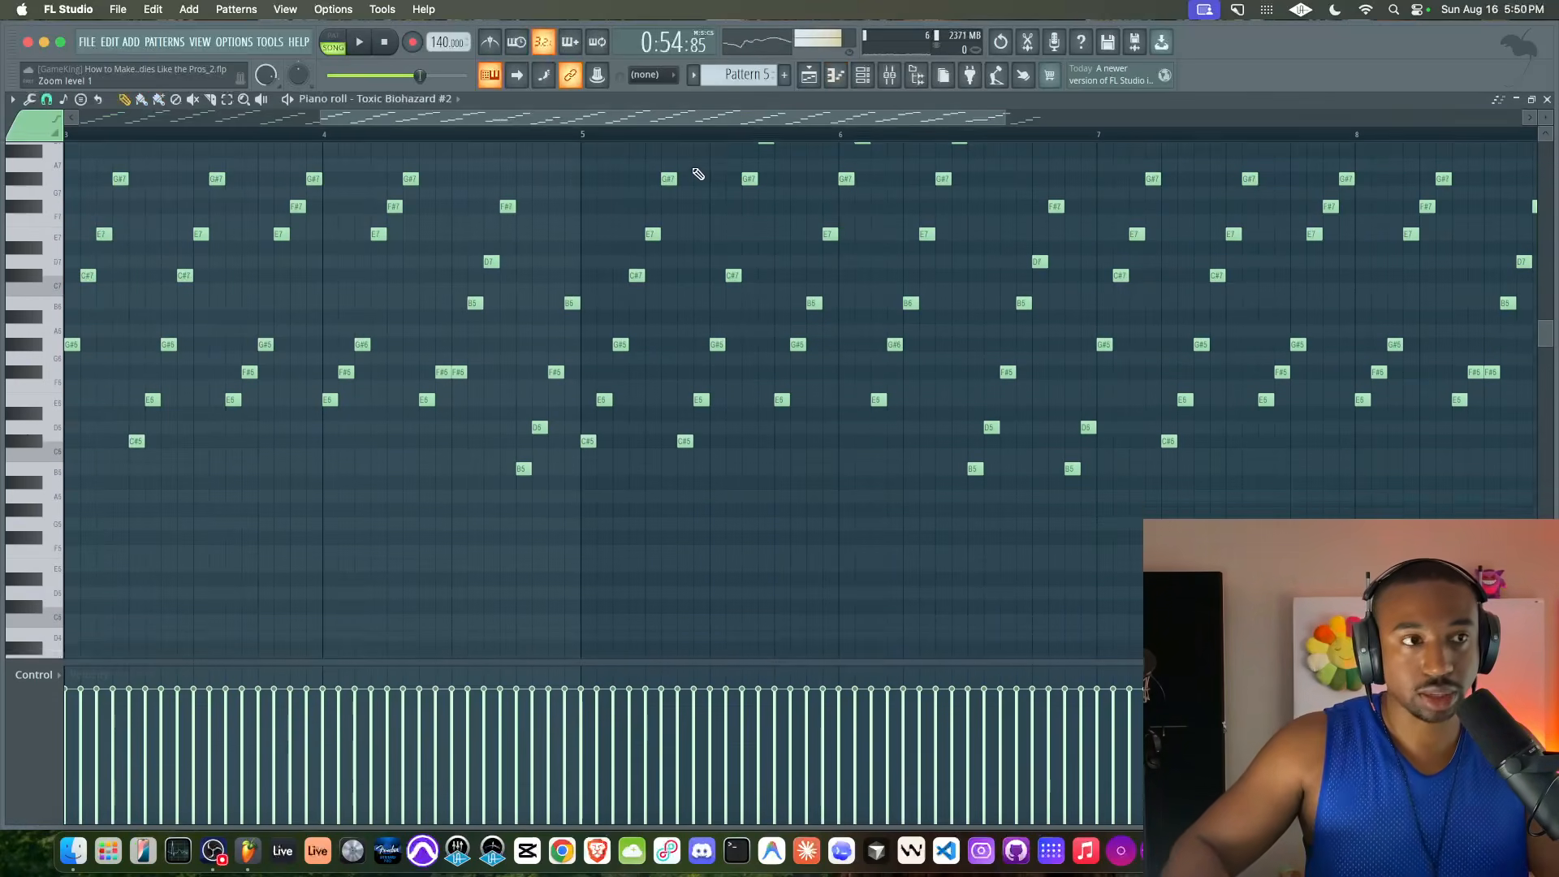
left_click(810, 76)
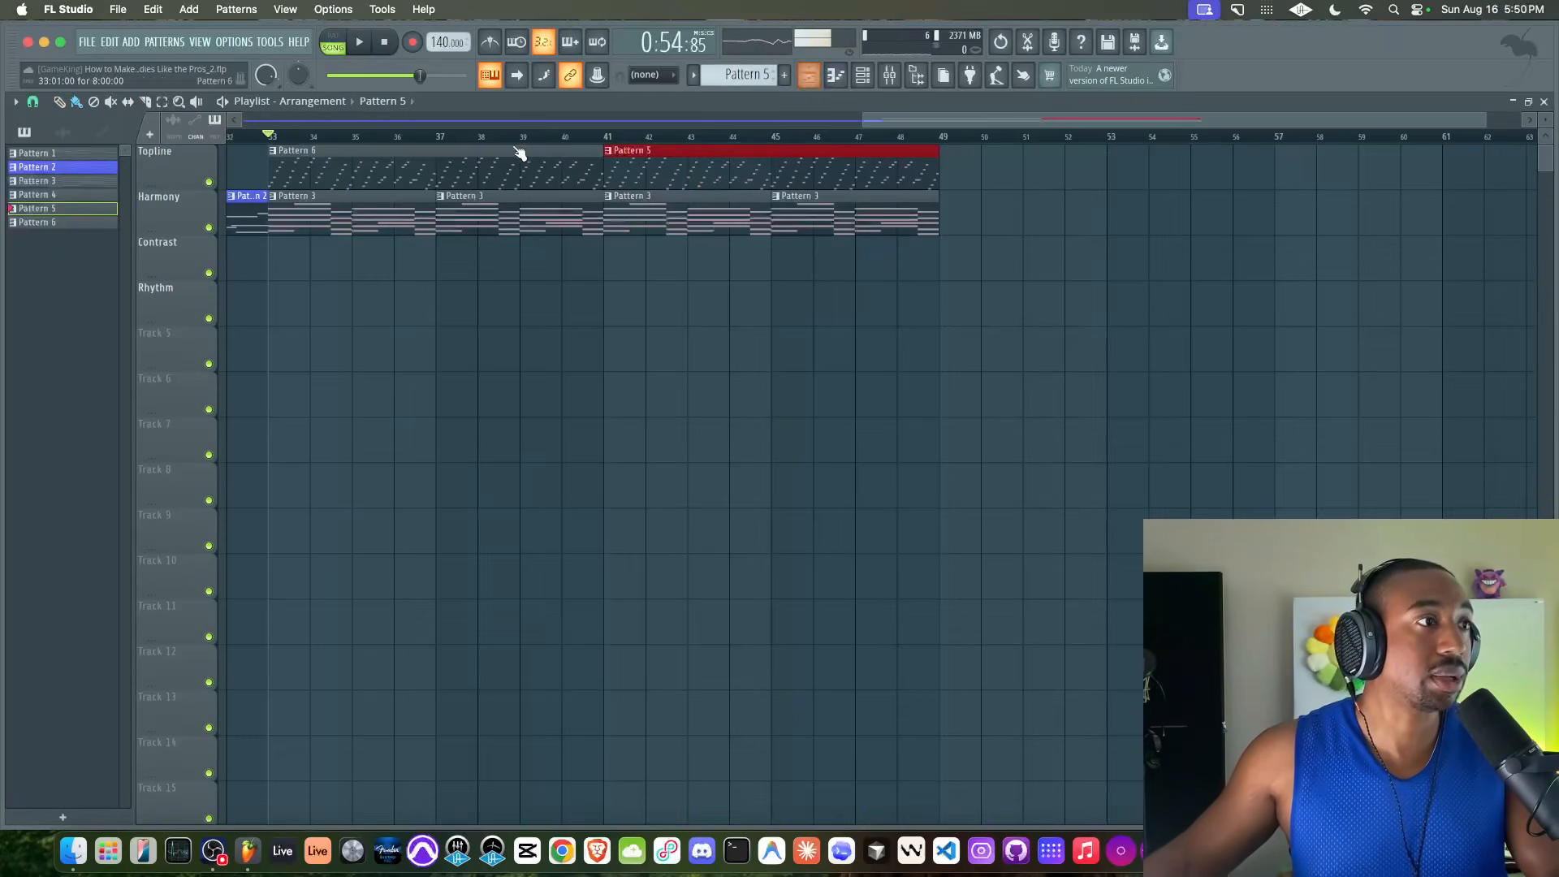
left_click(605, 138)
key("space")
key("space")
right_click(572, 272)
key("super+s")
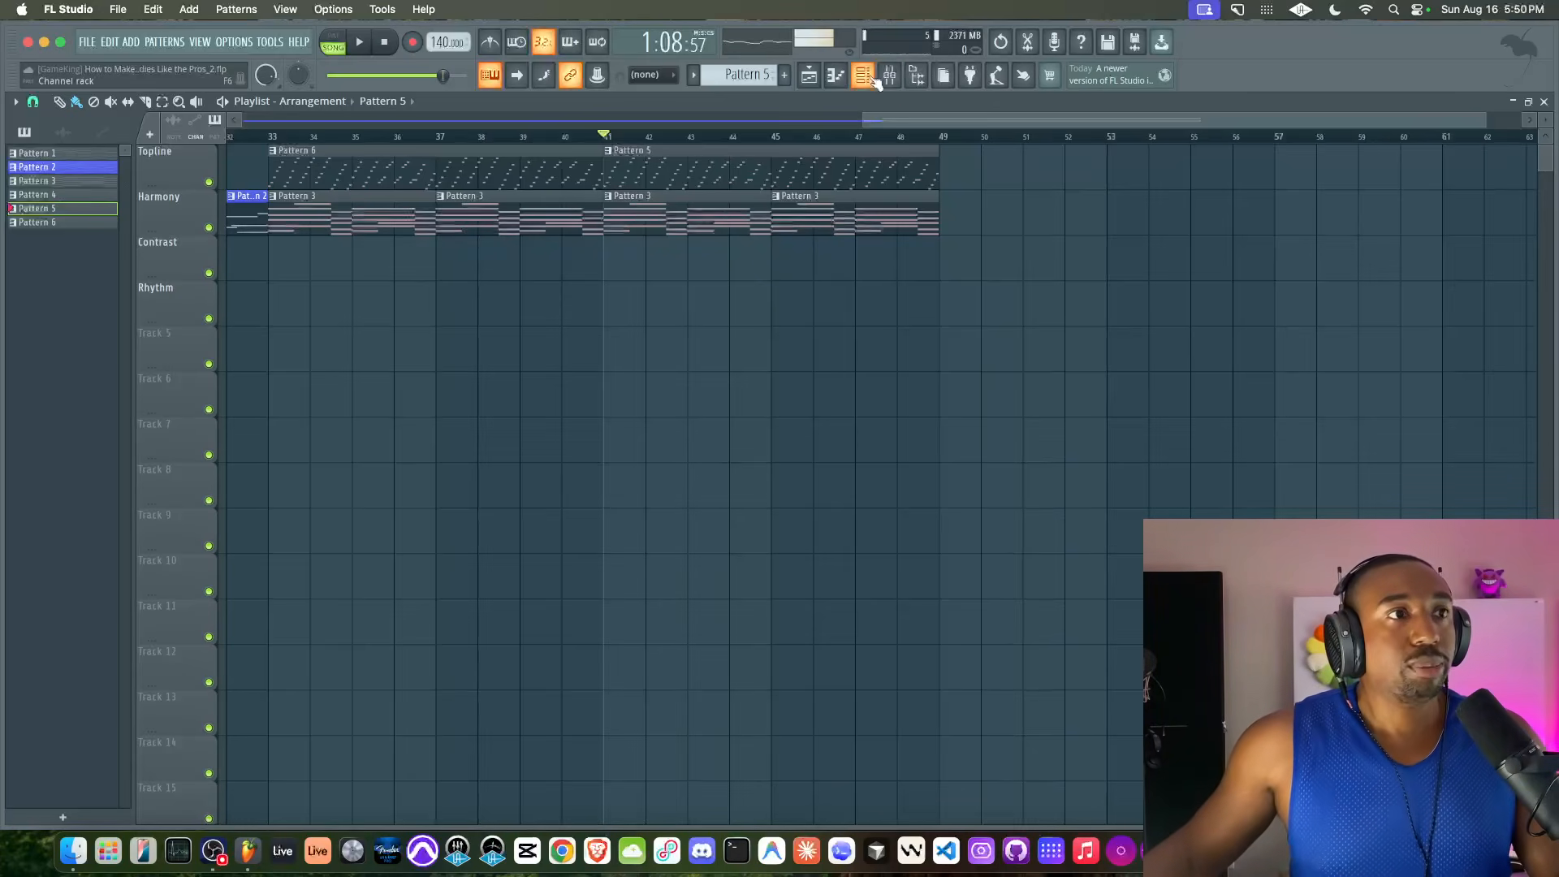
With Pattern 3 selected, clone the Toxic Biohazard channel and copy the original channel's chord notes
left_click_drag(742, 74, 742, 87)
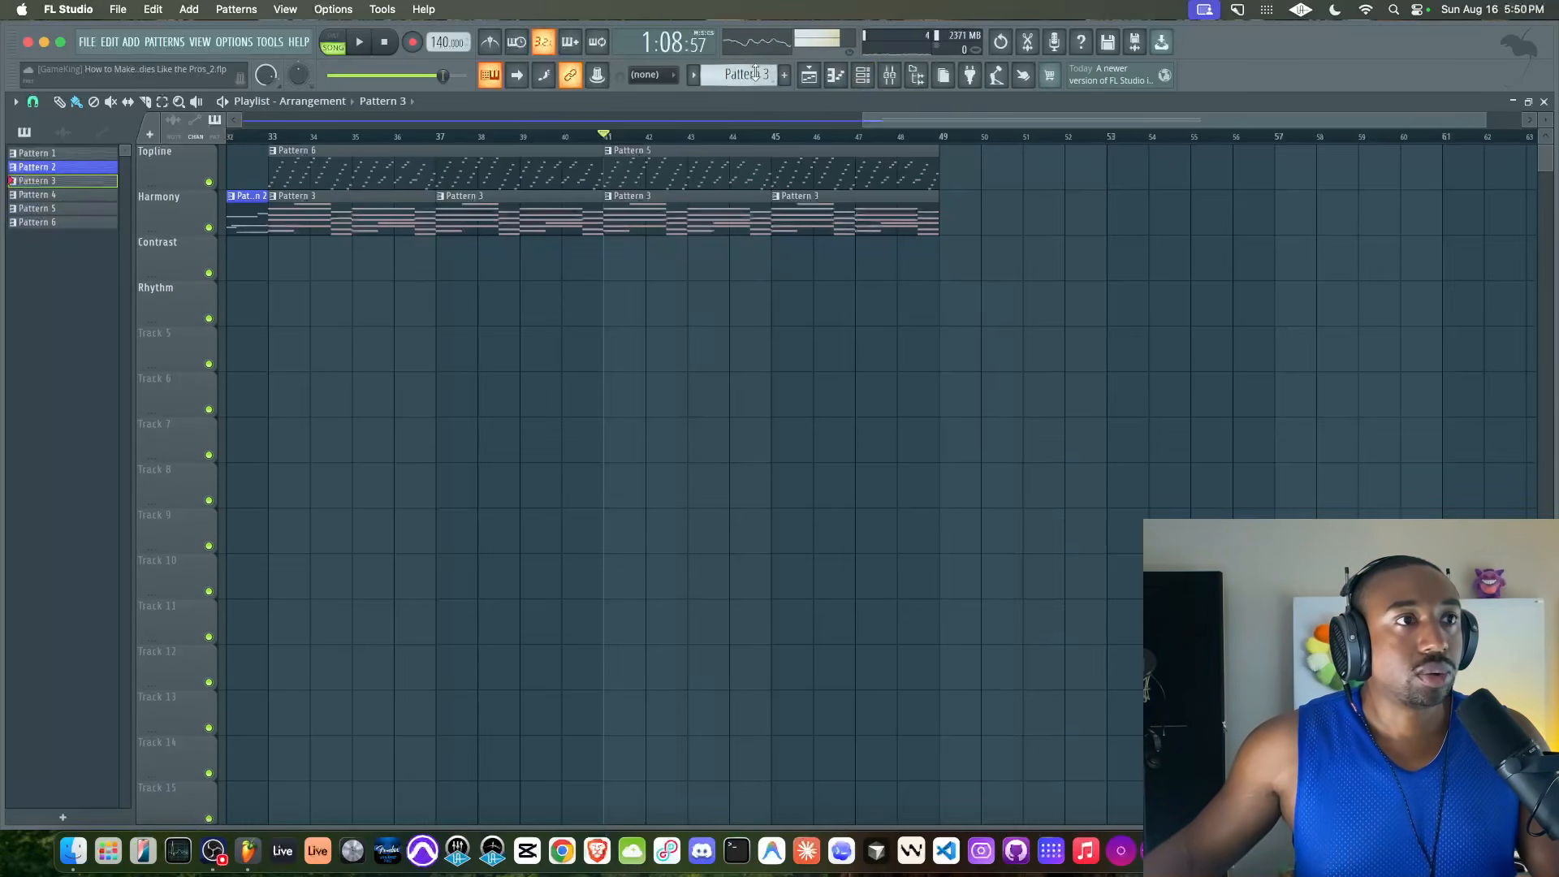
left_click(863, 76)
right_click(251, 255)
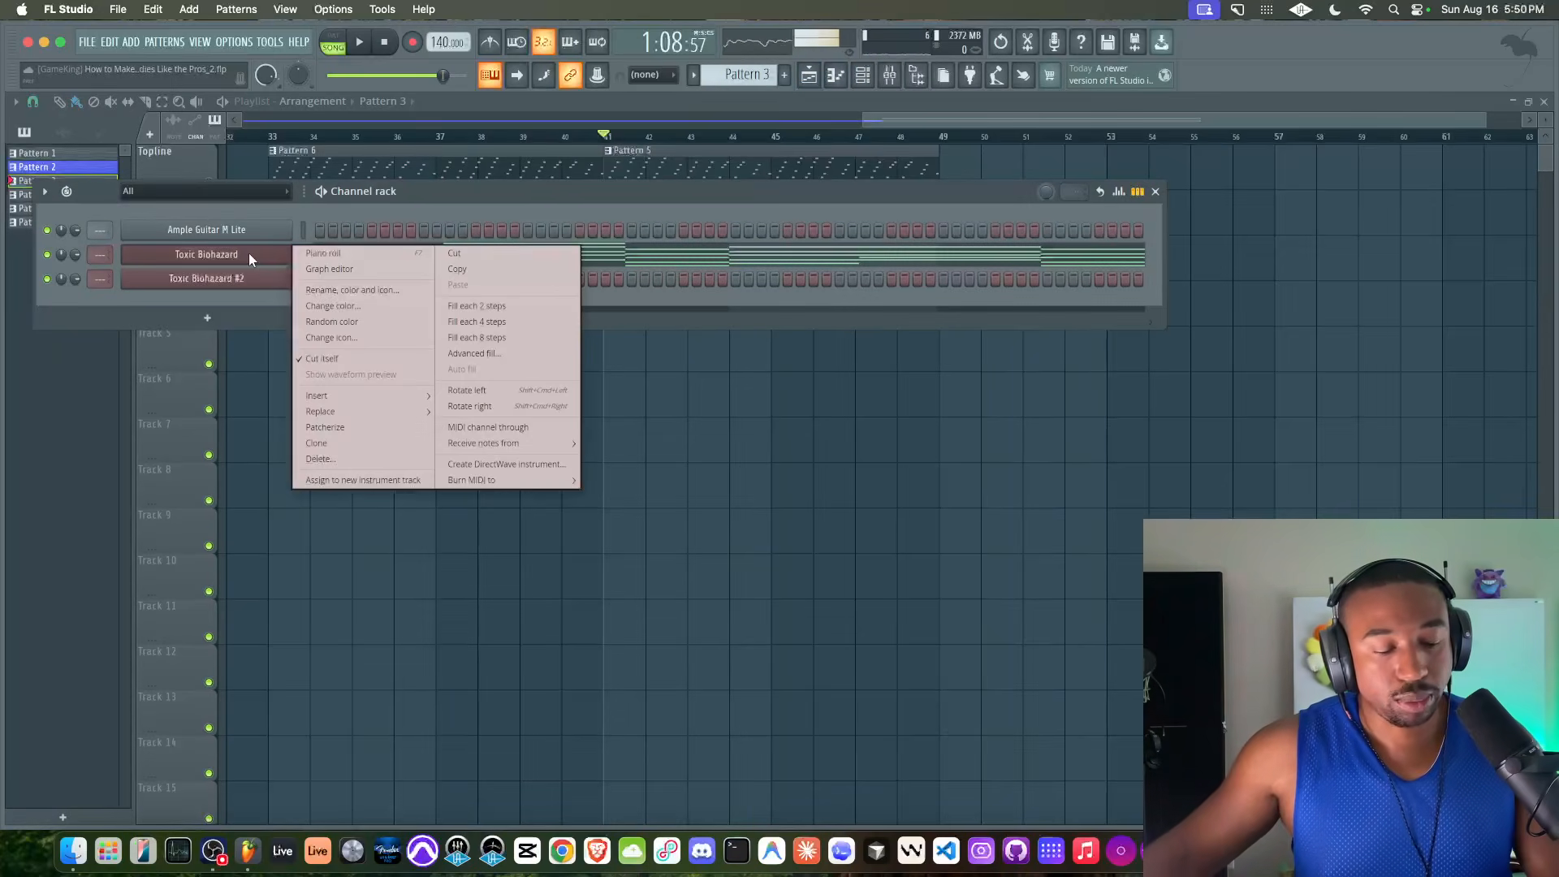
left_click(294, 258)
left_click(302, 254)
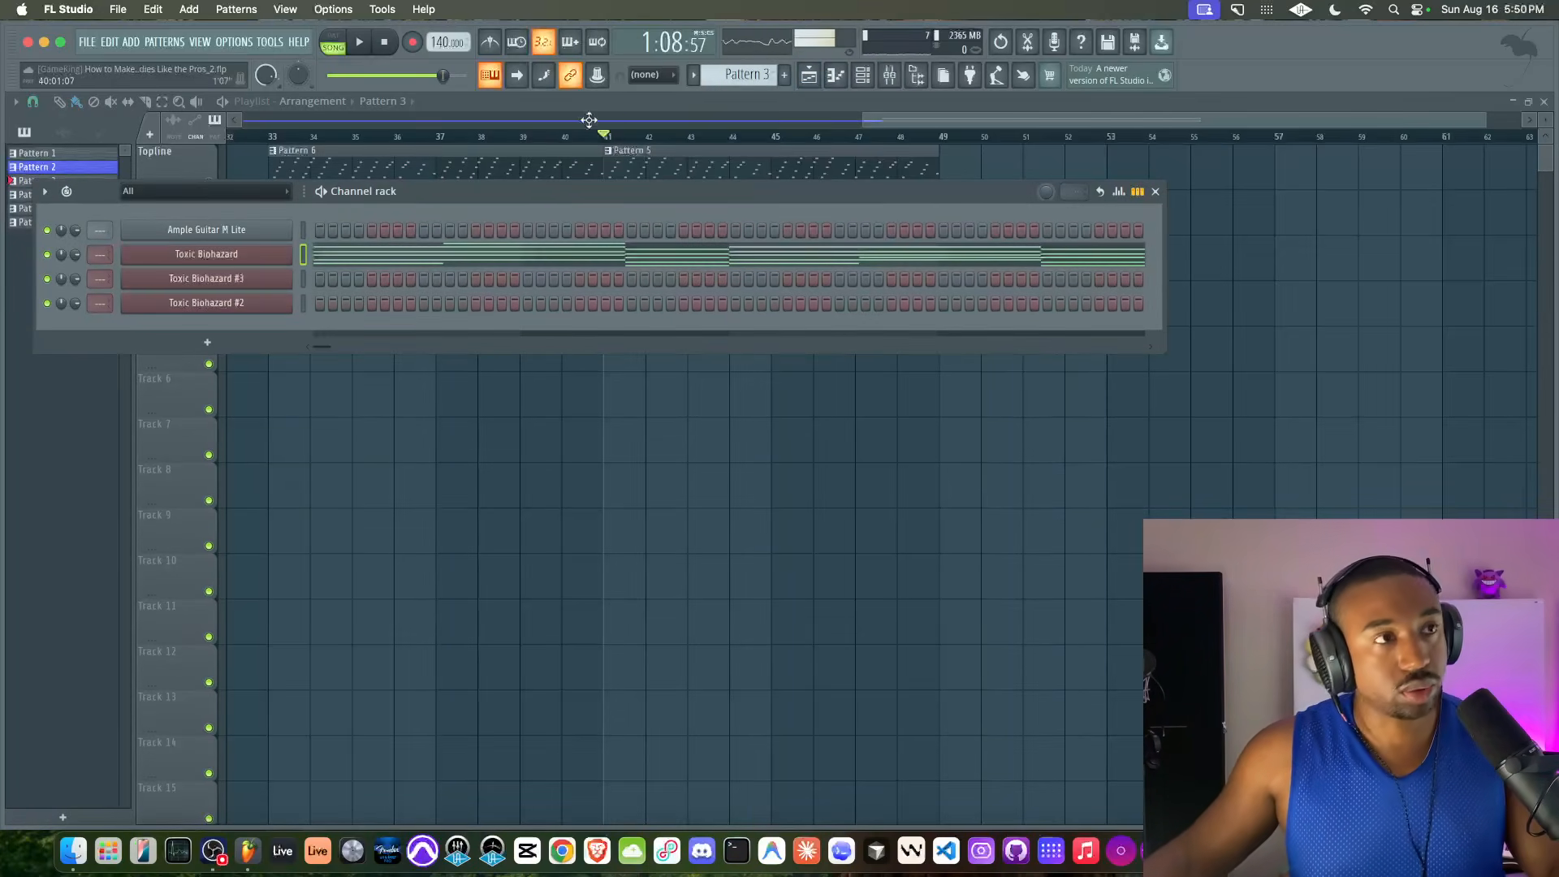
Create Pattern 7 and paste the copied chords into the Toxic Biohazard #3 channel
left_click(742, 74)
left_click(851, 71)
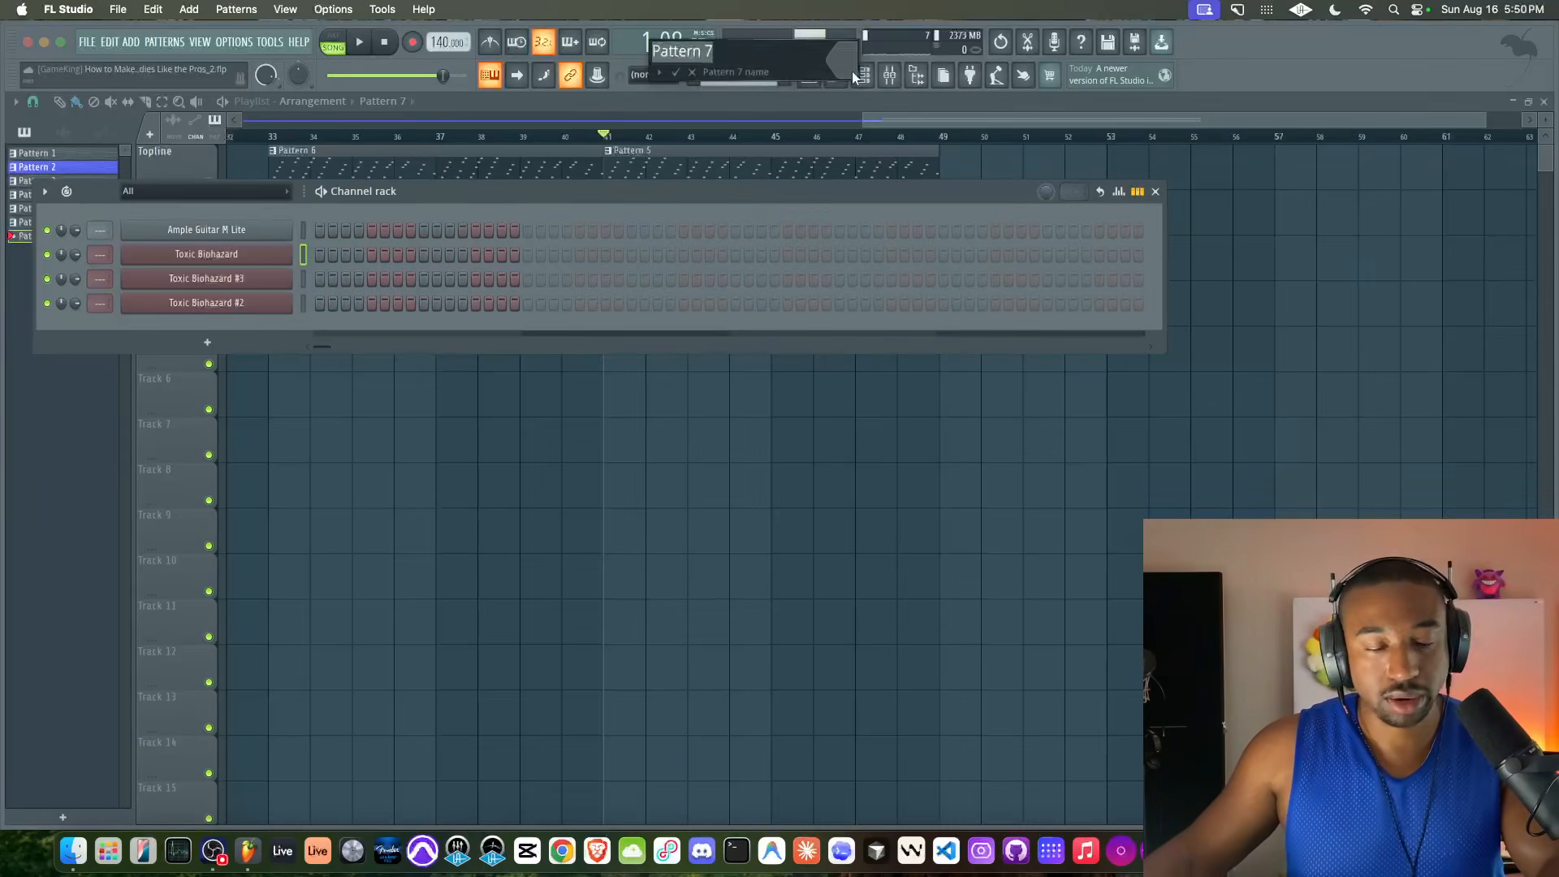
key("Return")
left_click(303, 277)
key("super+v")
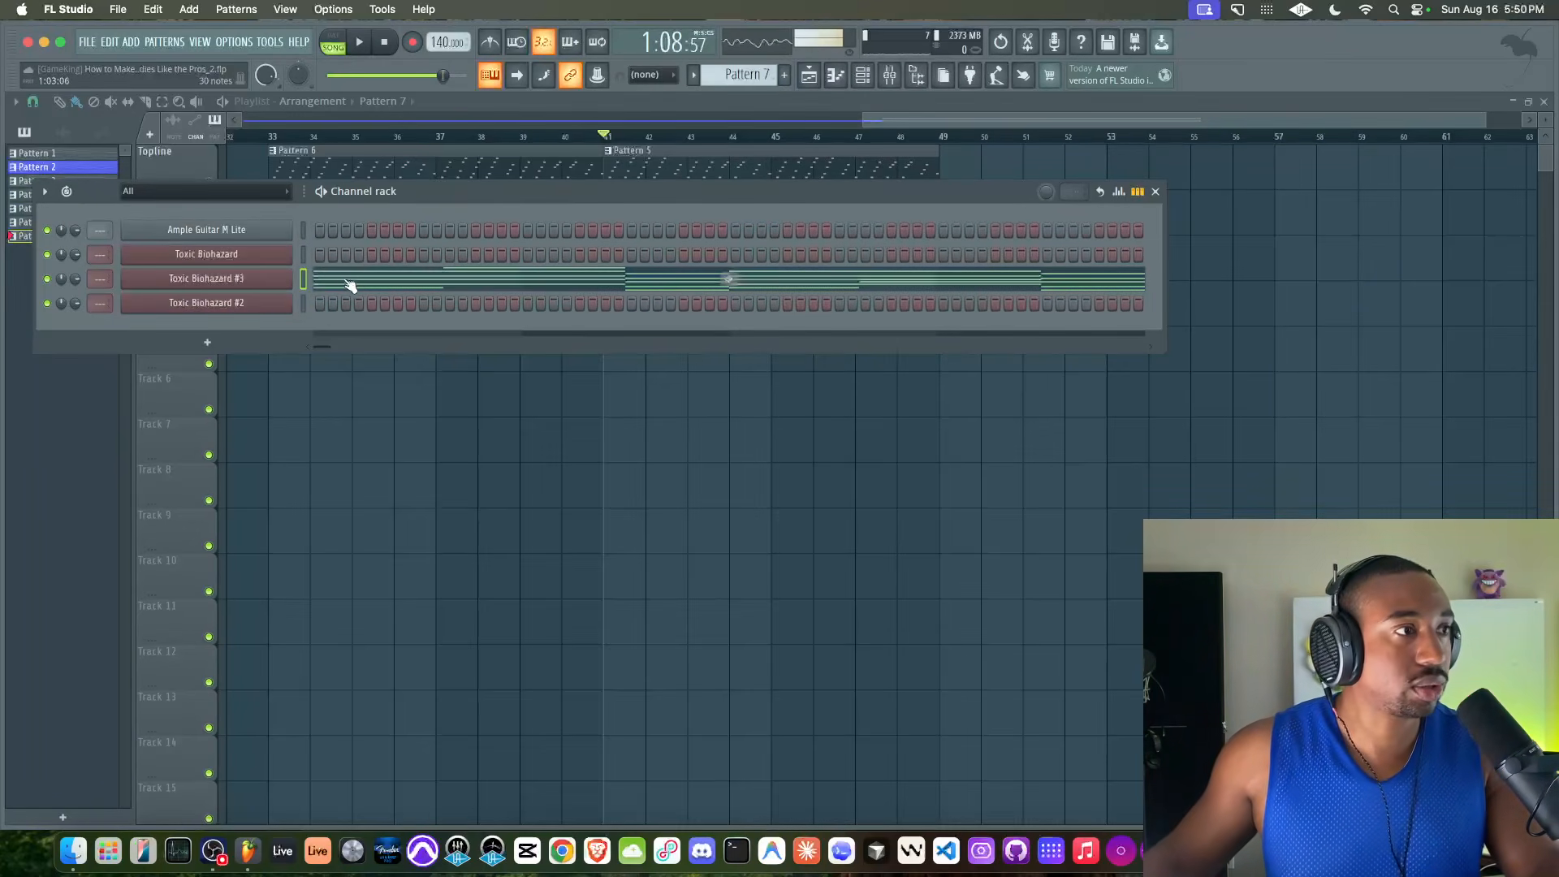
Rename the Toxic Biohazard #3 channel to Bass, Toxic Biohazard to Chords, and Toxic Biohazard #2 to Topline
right_click(237, 271)
type("rBass")
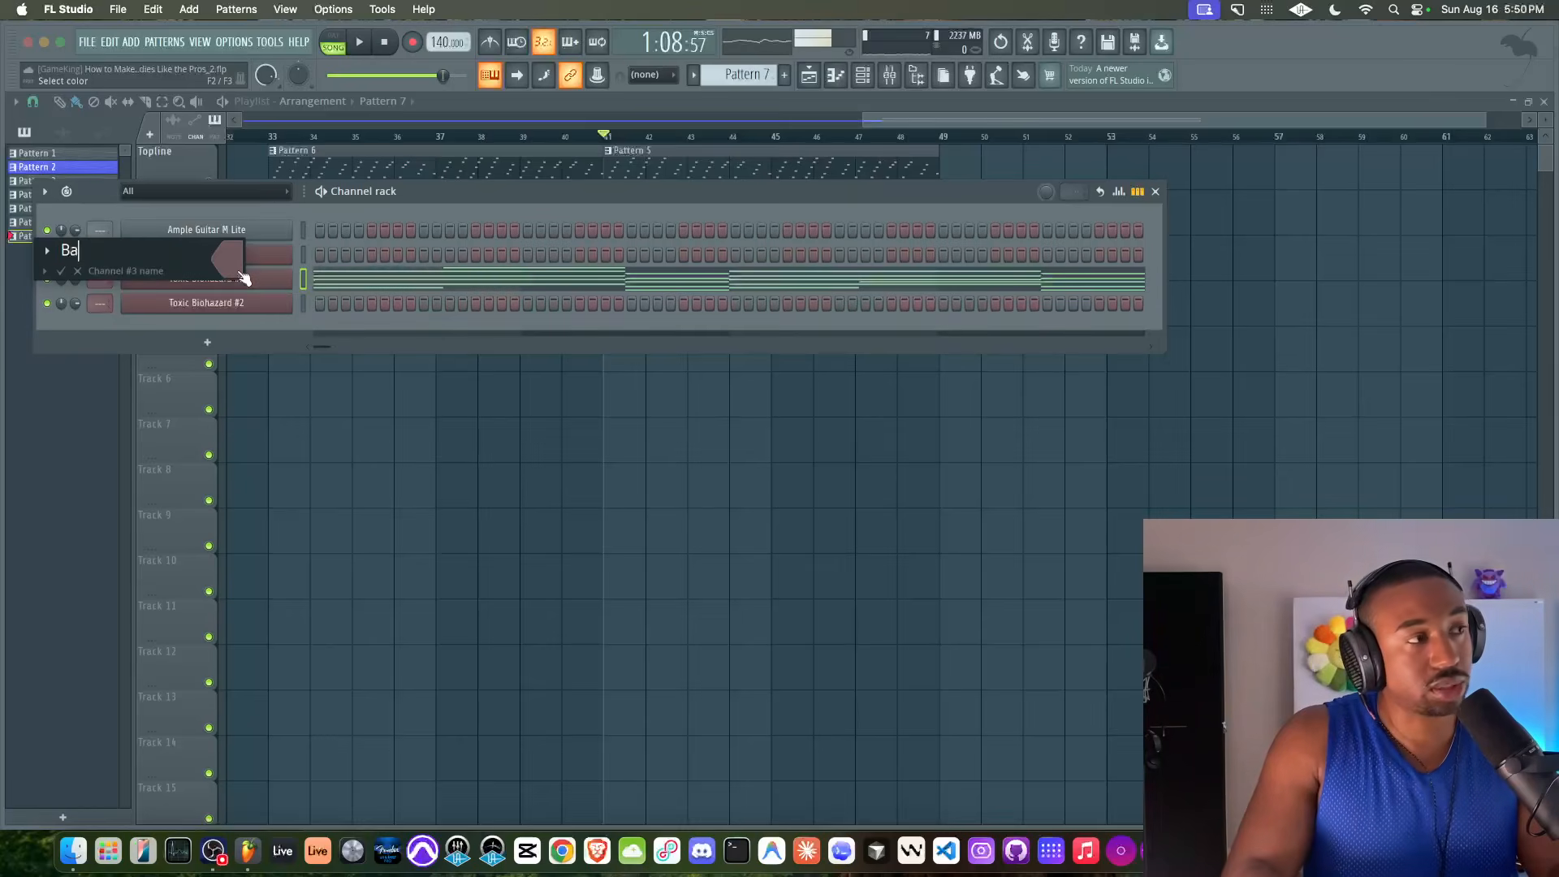
key("Return")
right_click(238, 265)
type("rd")
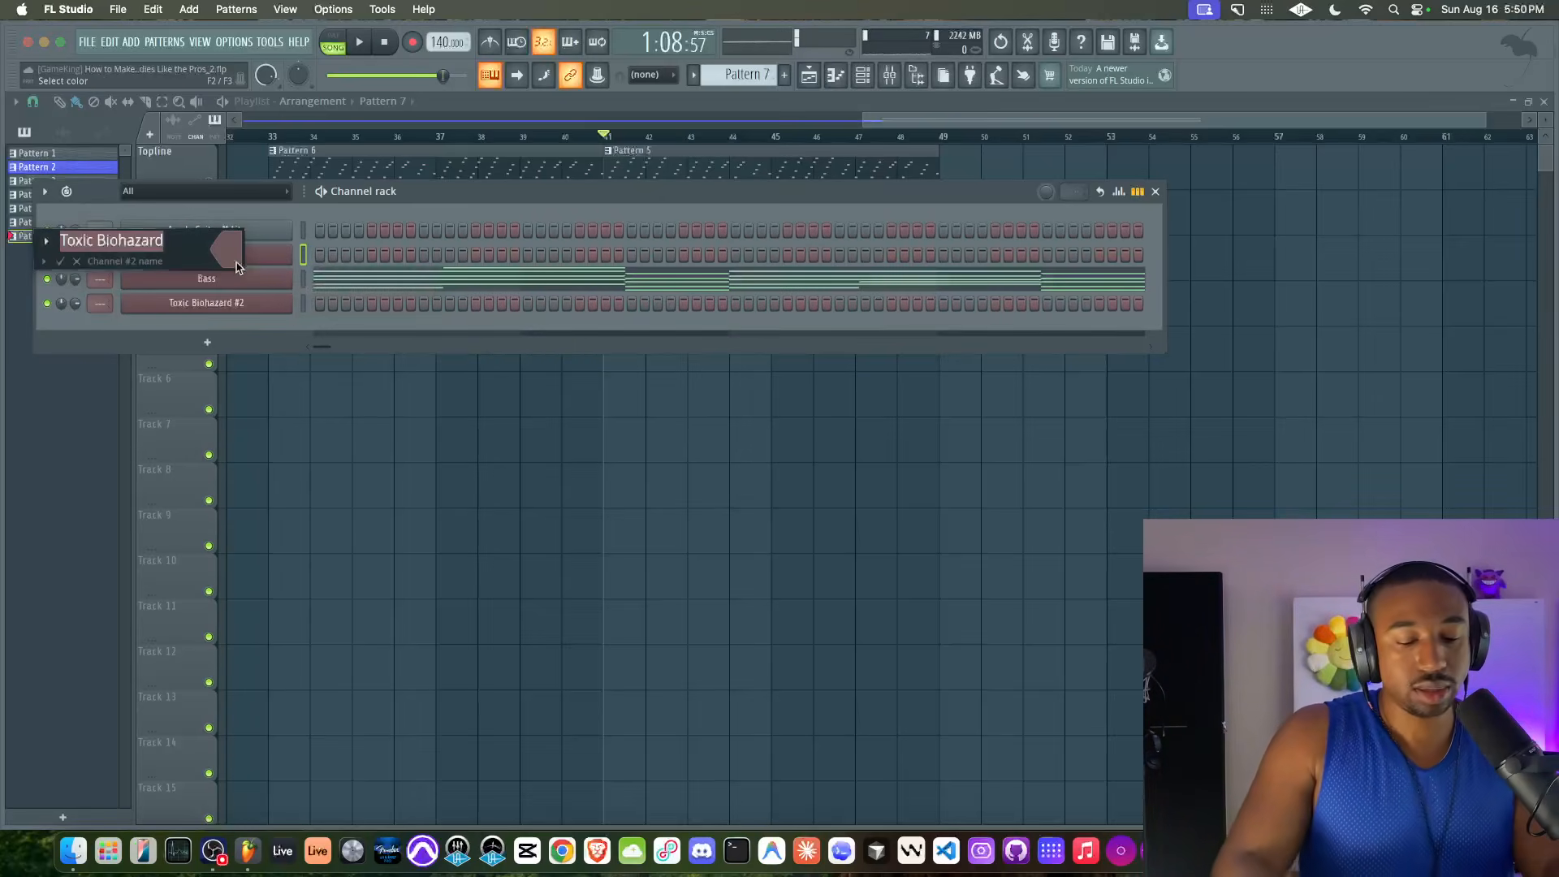
type("Chords")
key("Return")
right_click(235, 302)
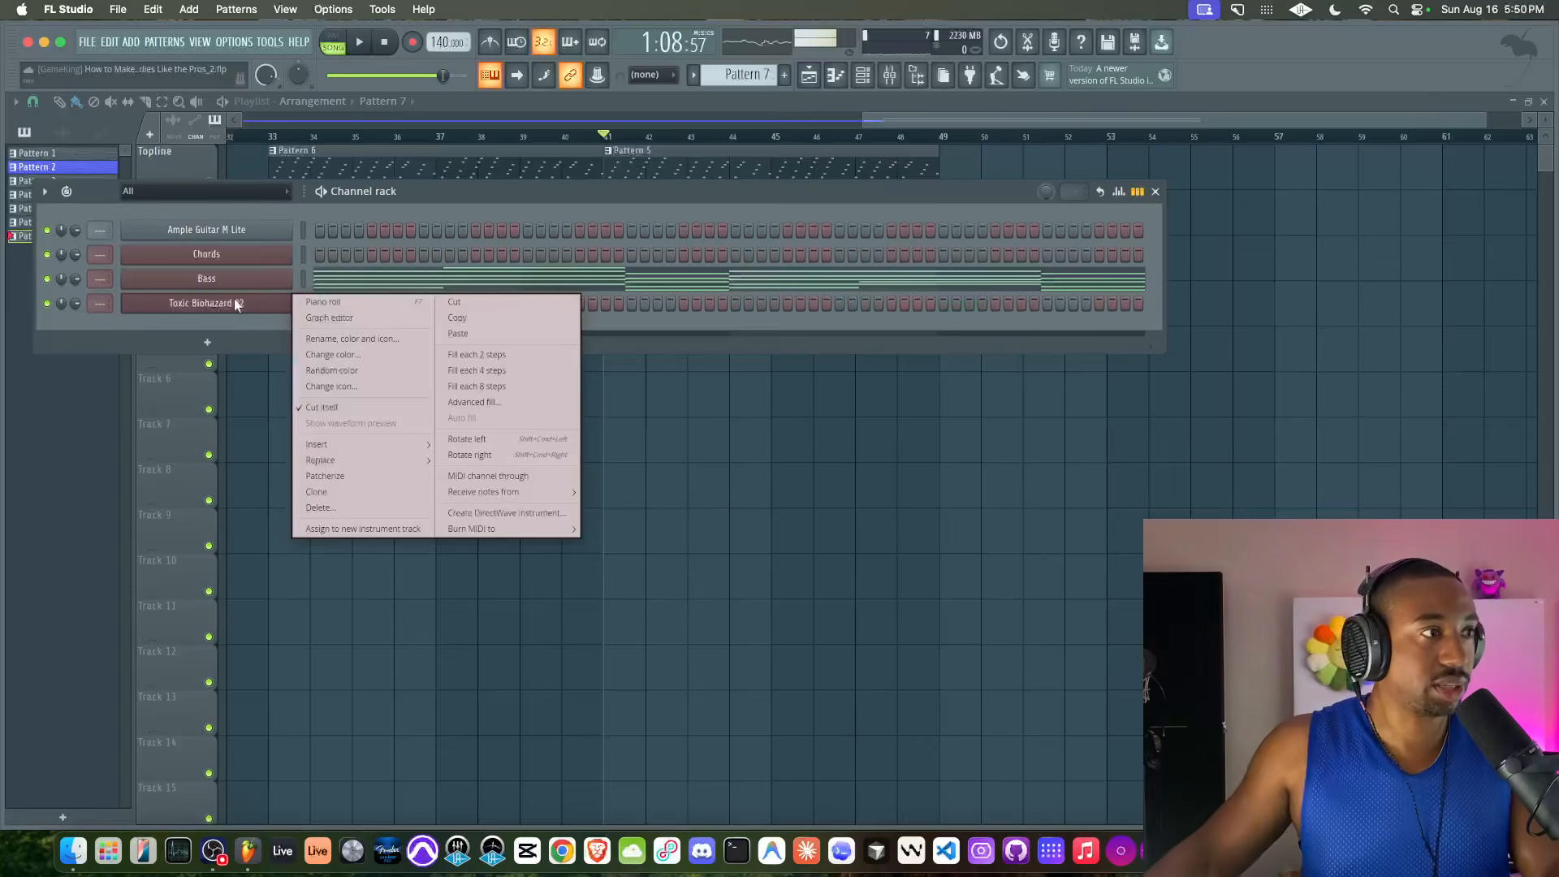
type("rTopline")
key("Return")
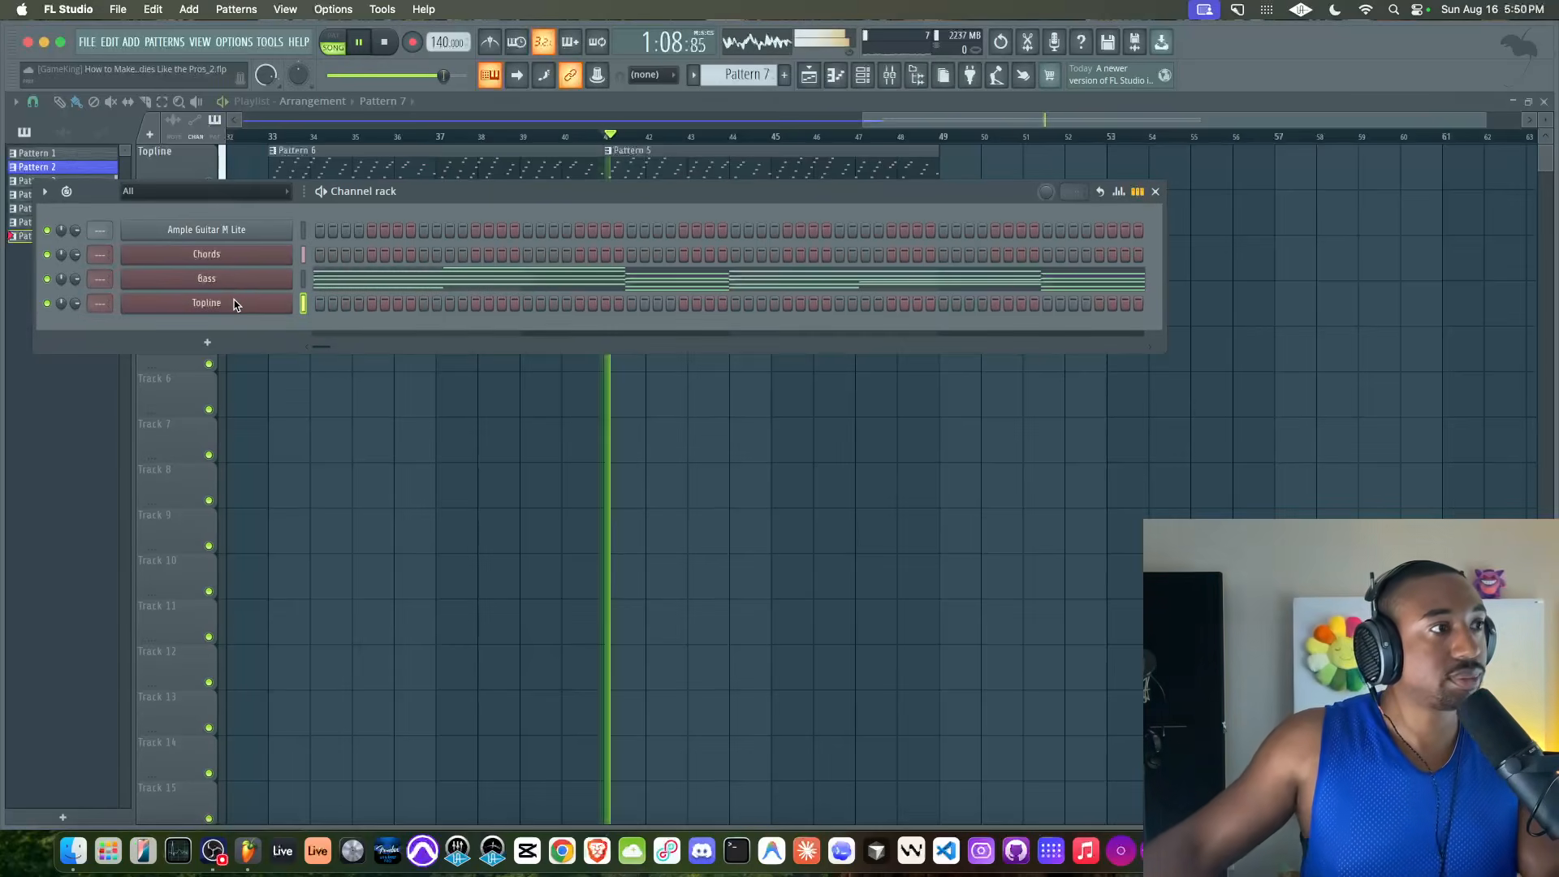
Delete everything except the lowest note of each chord in the Bass channel, and play the pattern on its own
left_click(333, 37)
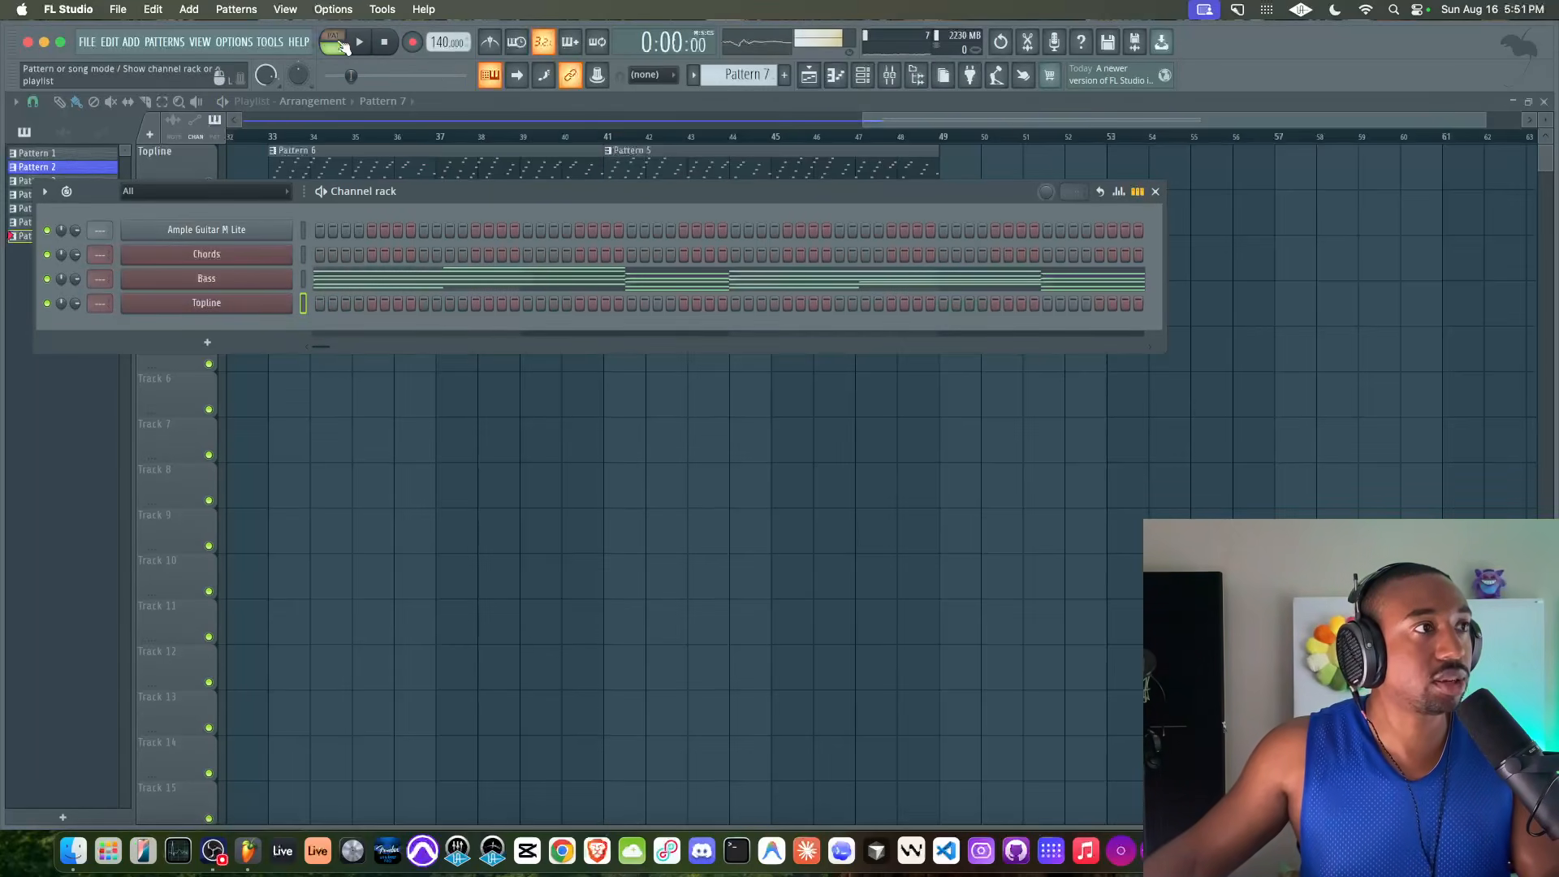
left_click(348, 279)
scroll(311, 329, "down", 12)
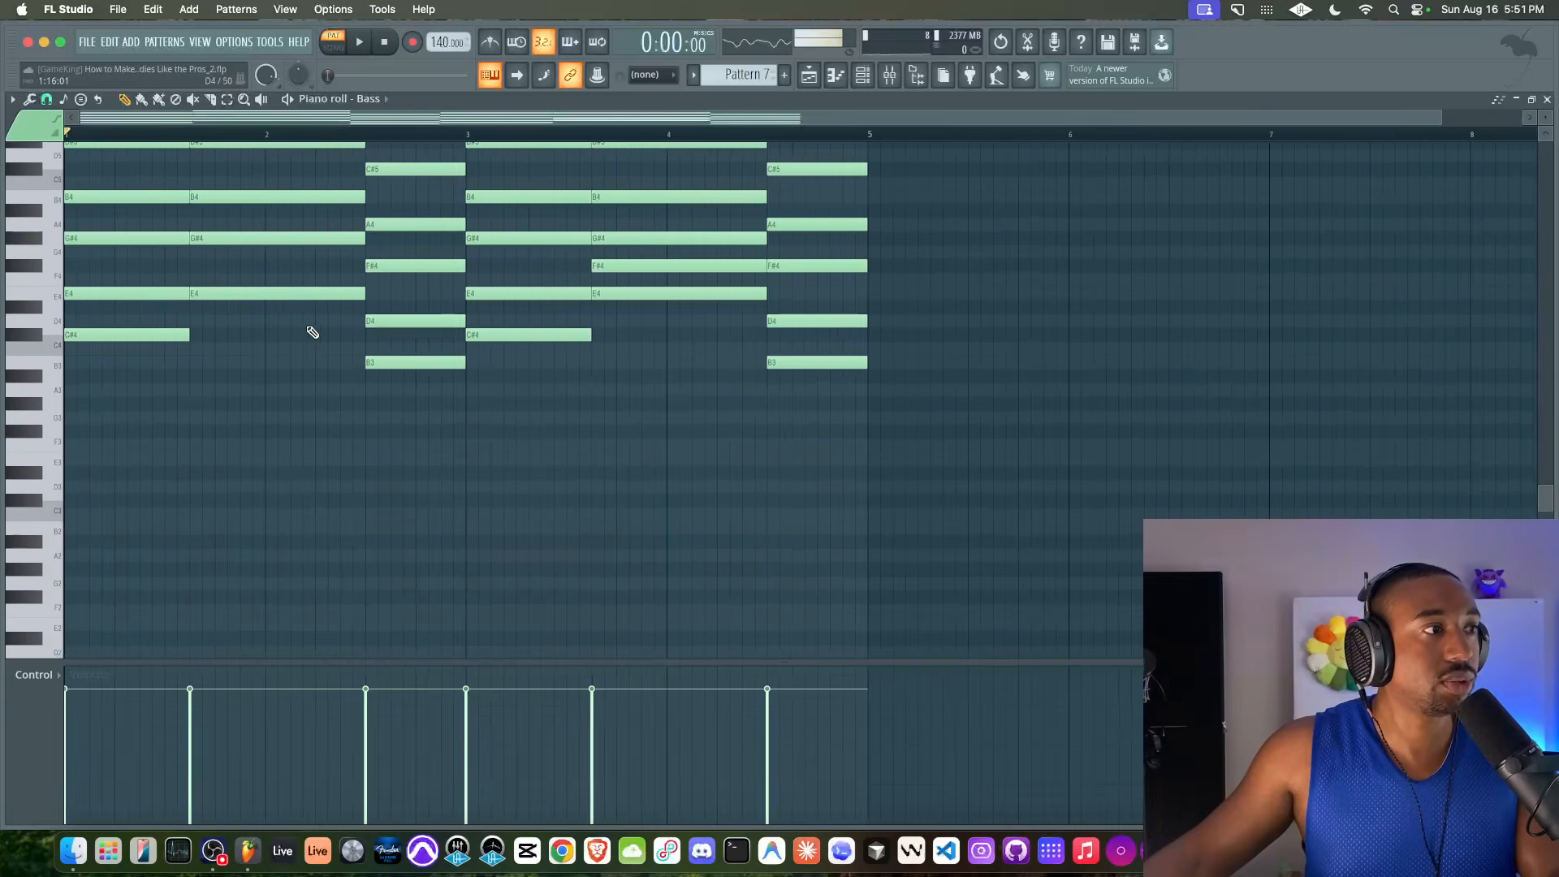
scroll(311, 329, "up", 2)
left_click_drag(154, 395, 228, 323)
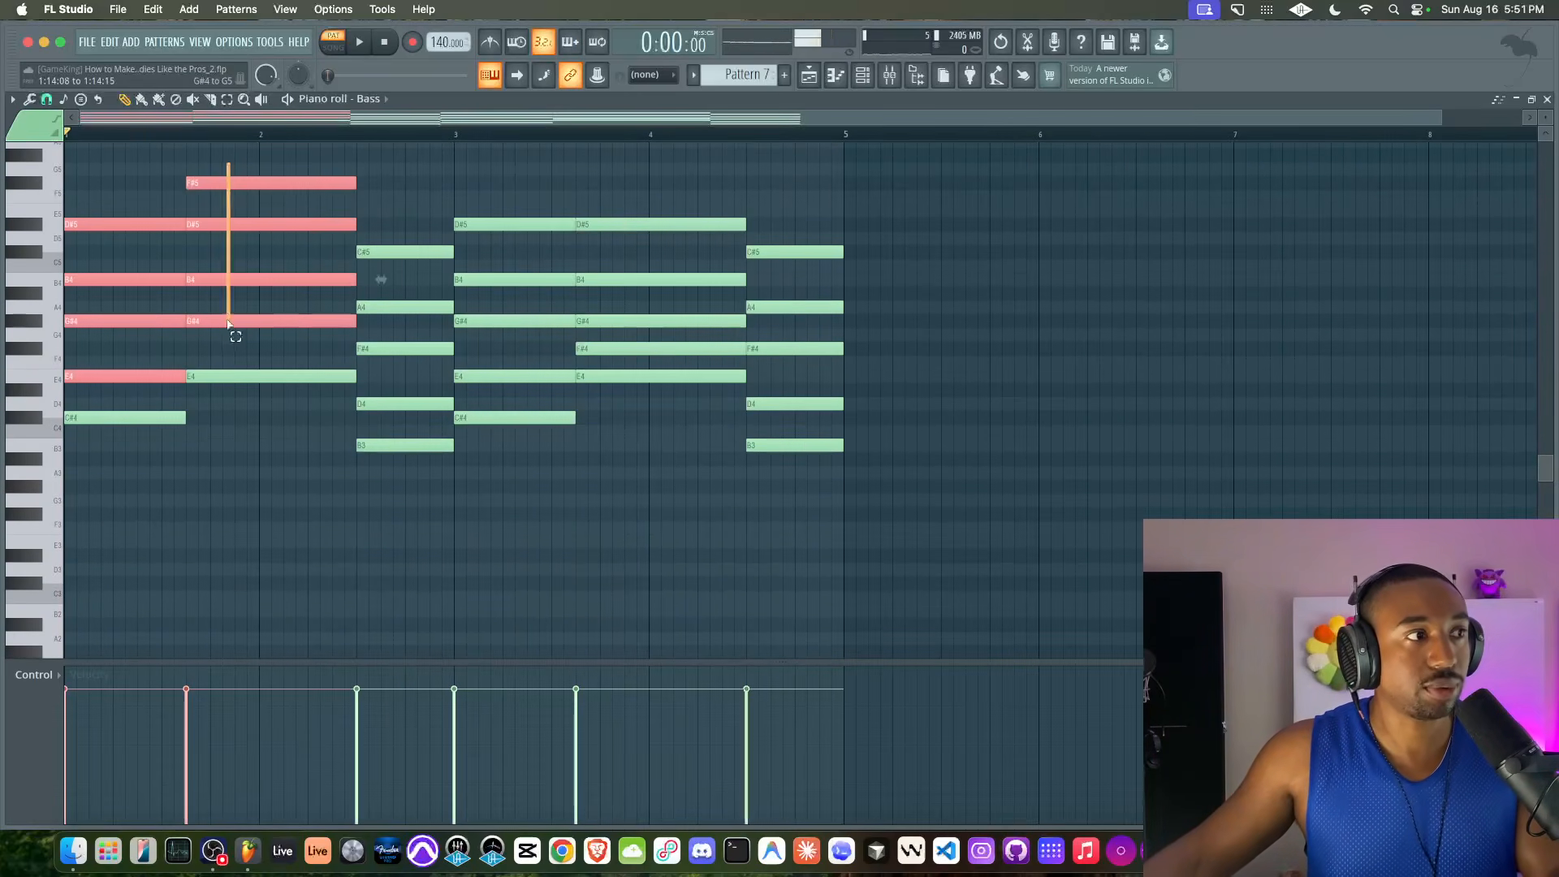
left_click_drag(388, 204, 391, 414)
left_click_drag(493, 192, 491, 404)
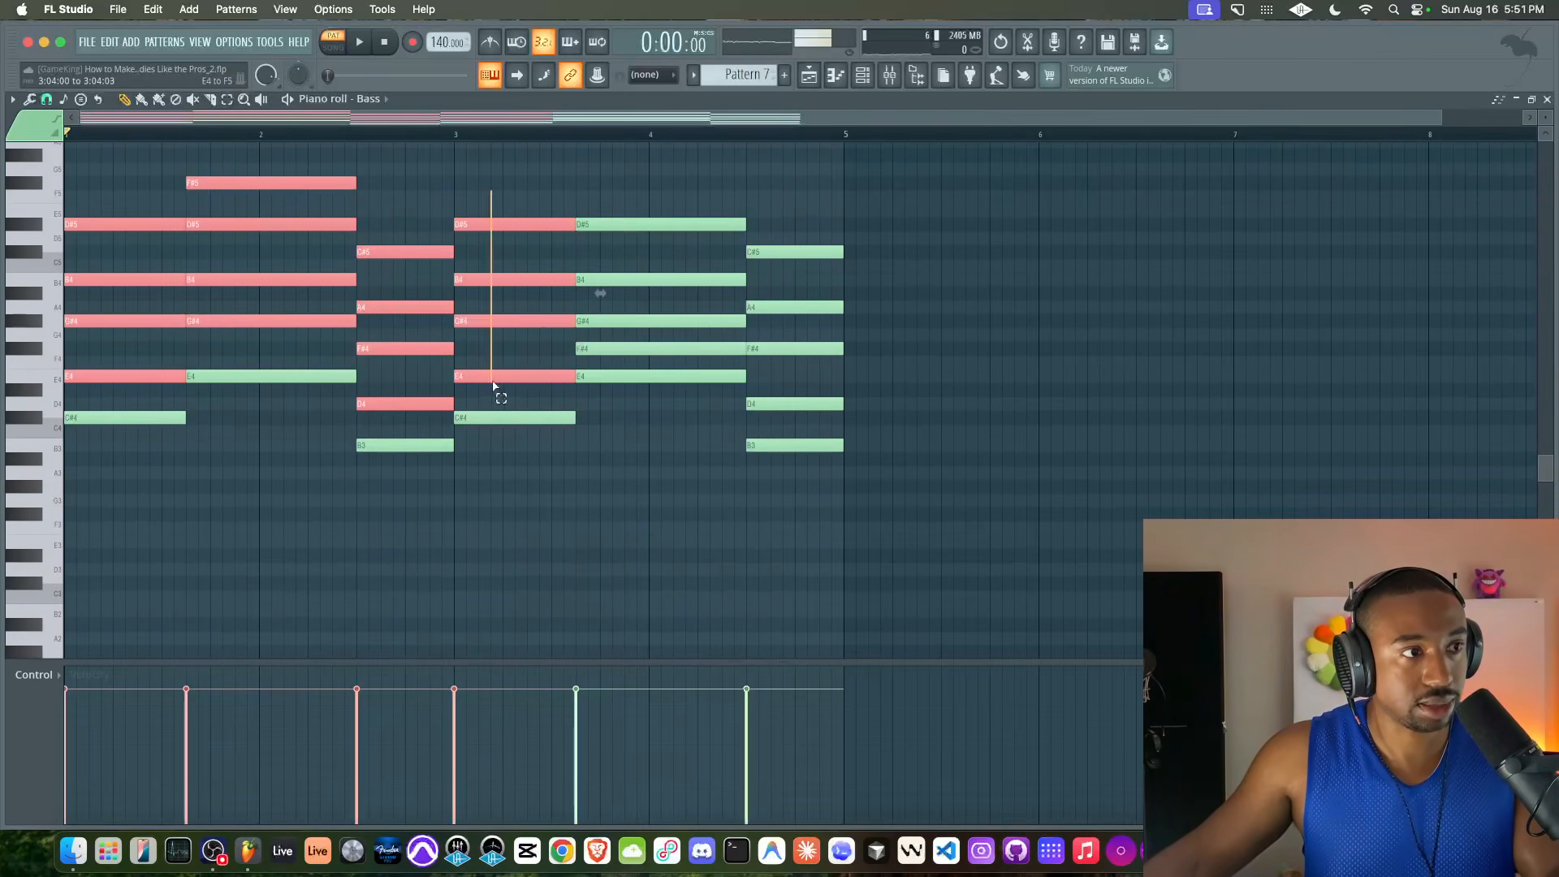
left_click_drag(641, 192, 638, 350)
left_click_drag(782, 191, 781, 401)
key("Delete")
key("space")
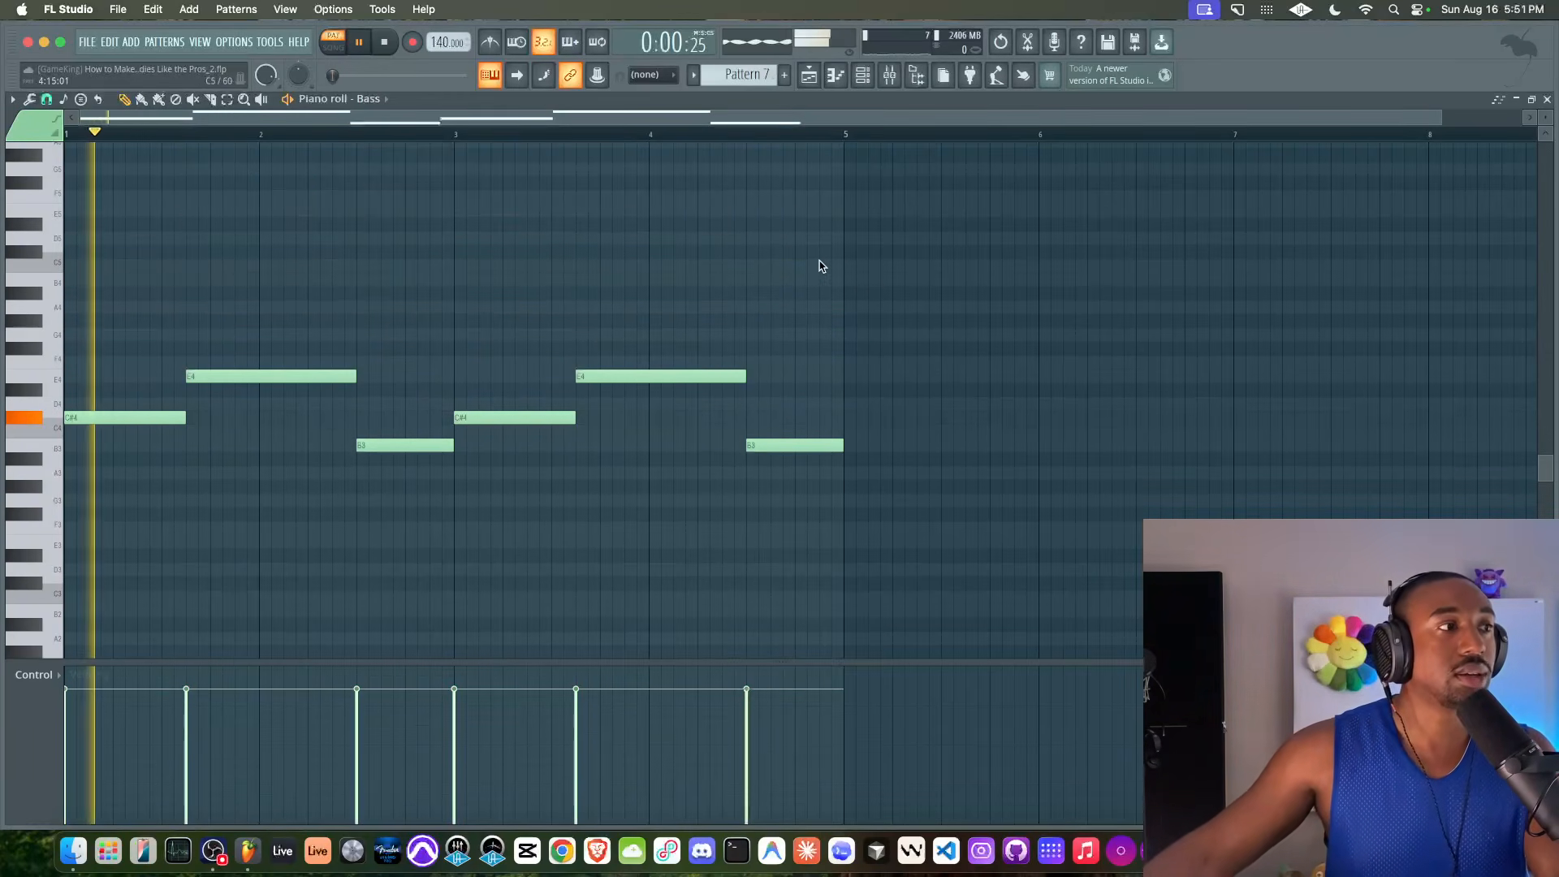
key("space")
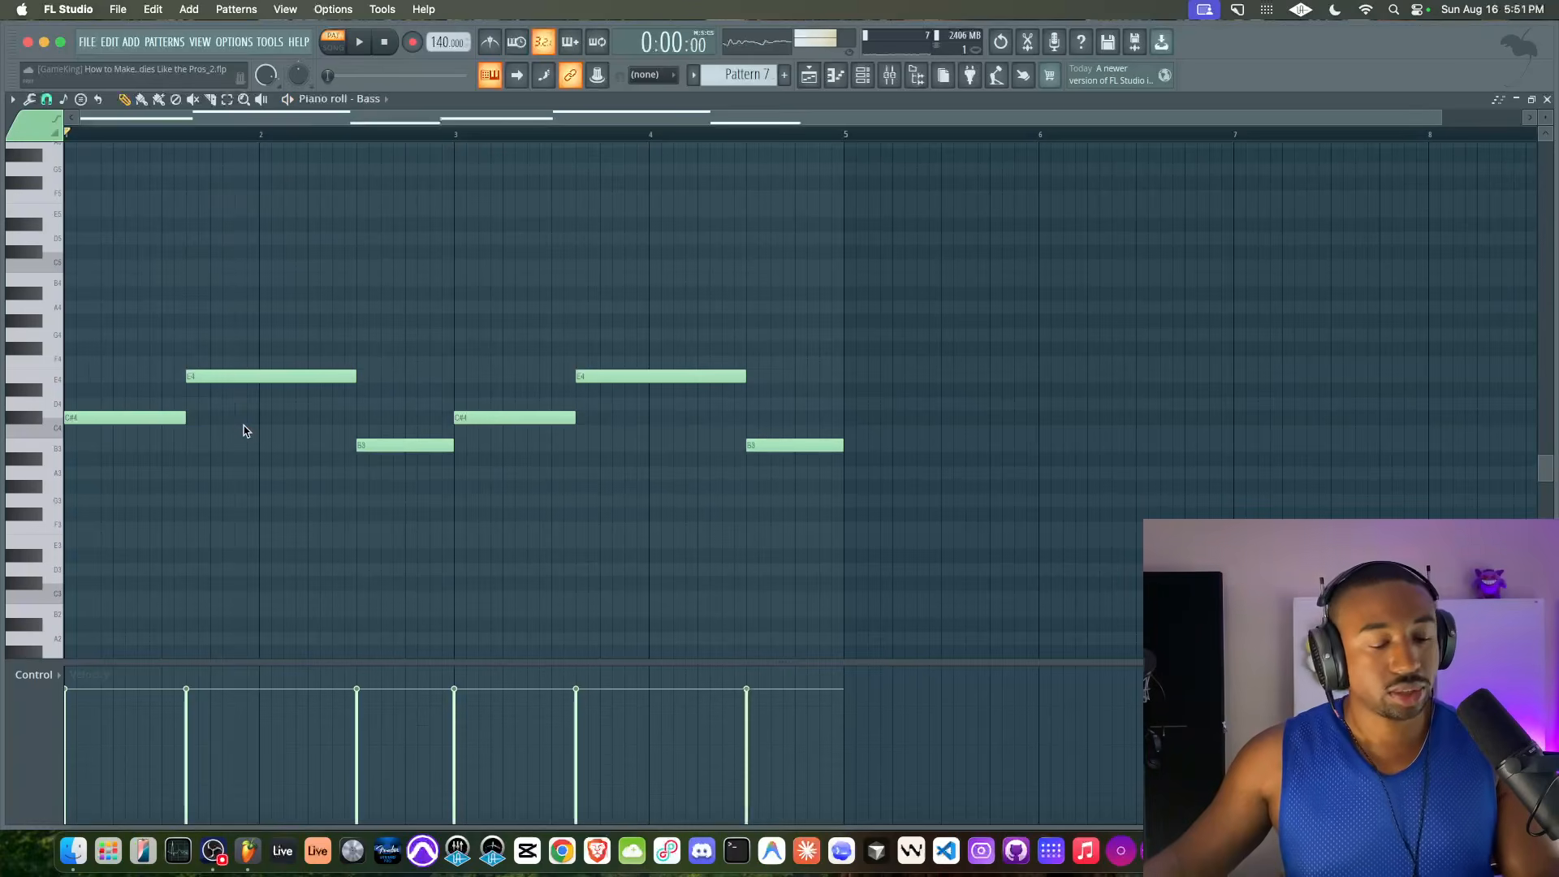
Lengthen every bass note except the last by one step so each overlaps the following note
key("super+a")
left_click_drag(662, 327, 153, 480)
left_click_drag(186, 419, 191, 419)
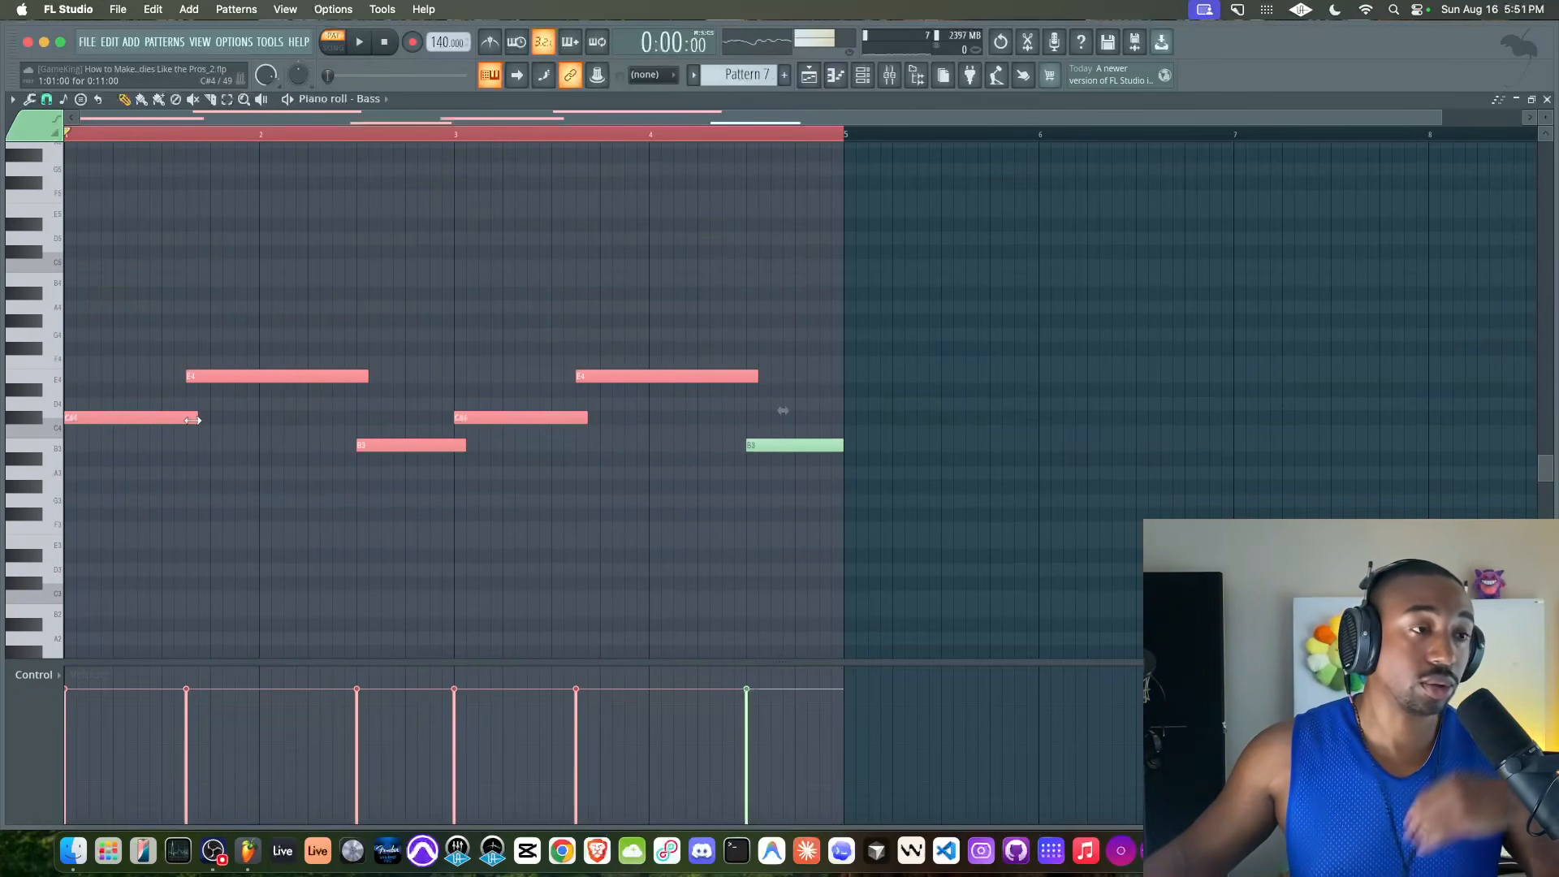
right_click(319, 335)
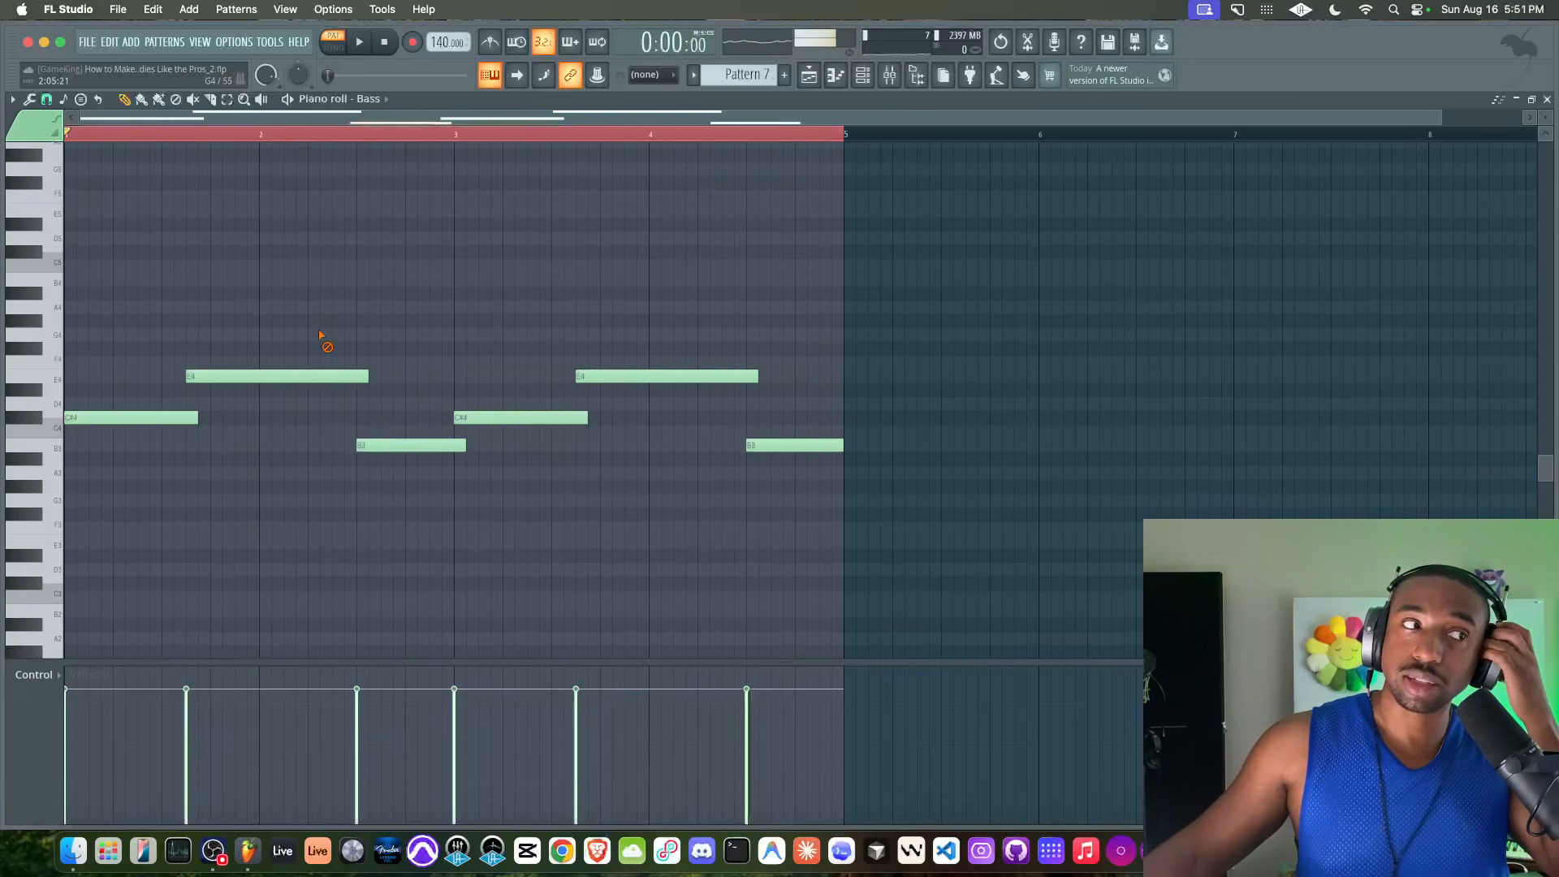
Set the Bass channel's Toxic Biohazard voices to Mono and enable Mono in the channel's own polyphony settings
left_click(902, 75)
left_click(236, 278)
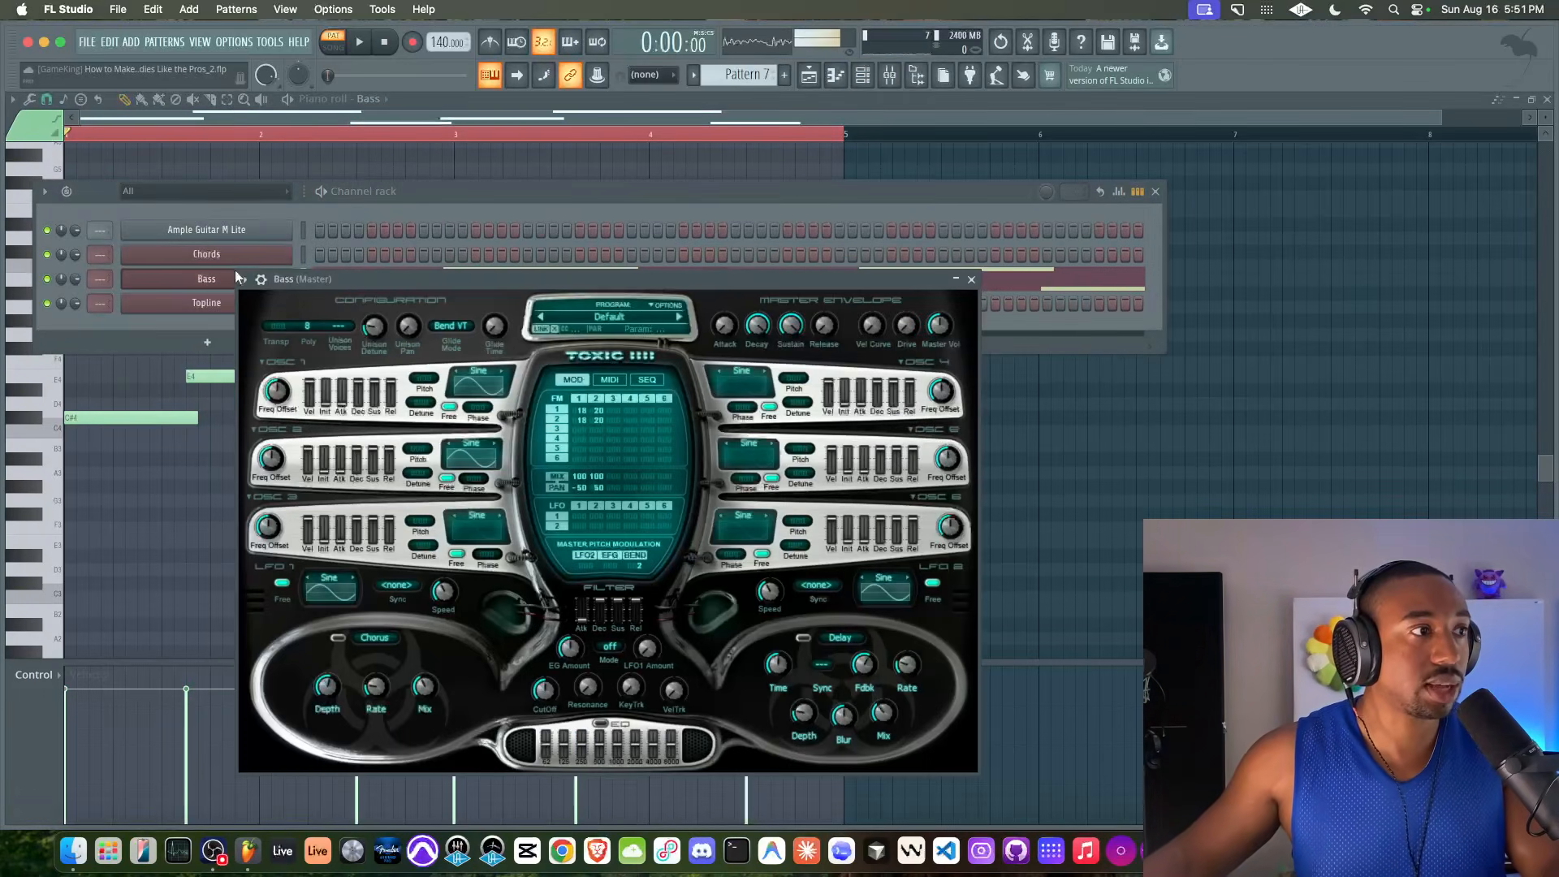
left_click(302, 319)
left_click(367, 305)
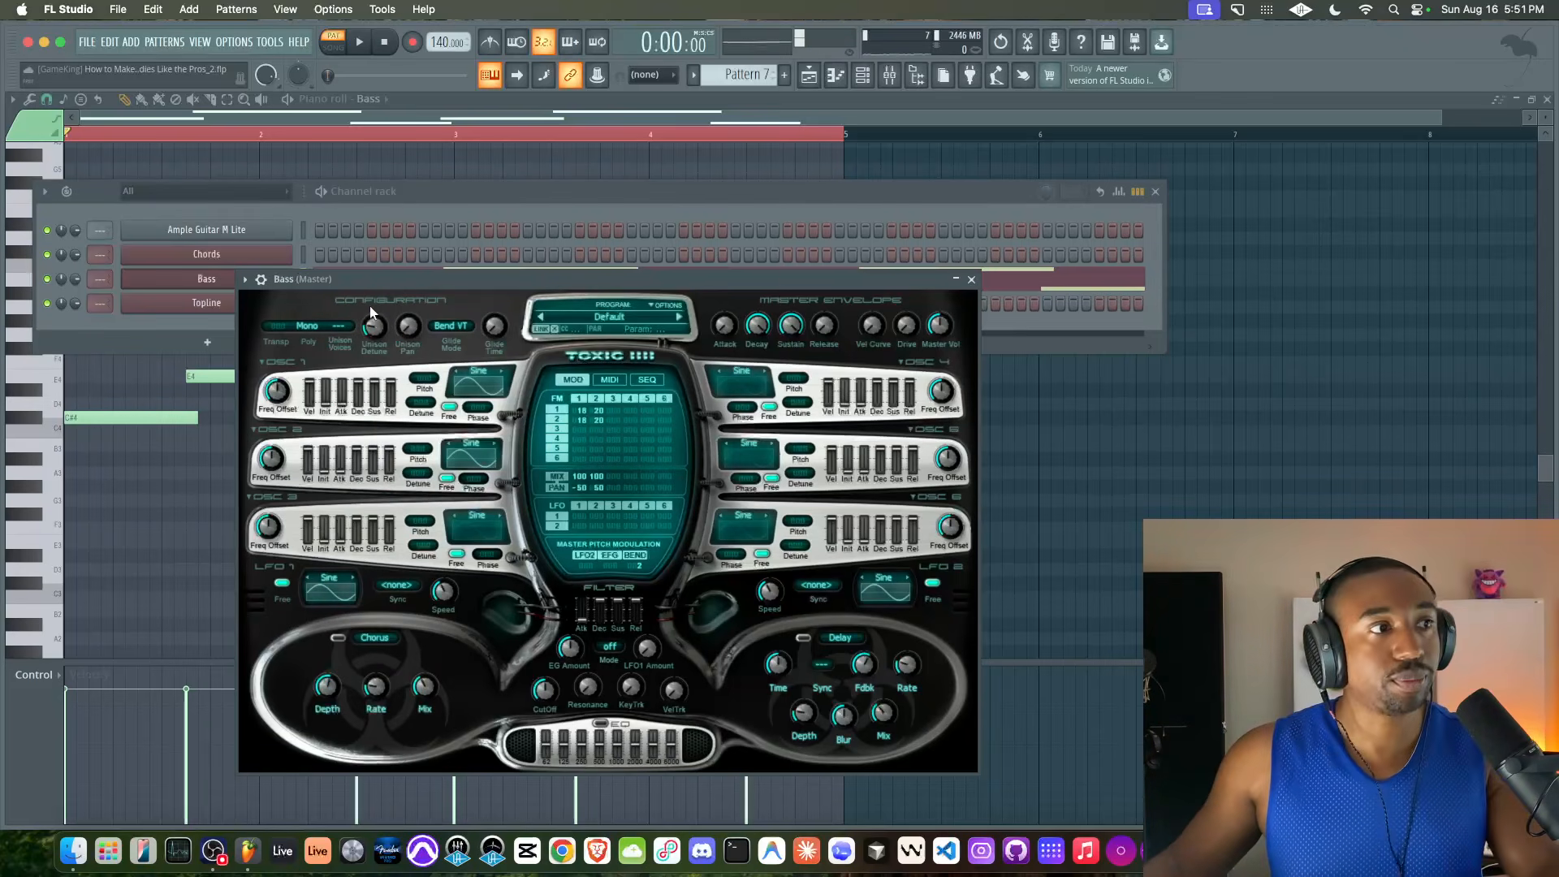
left_click(260, 279)
left_click(292, 307)
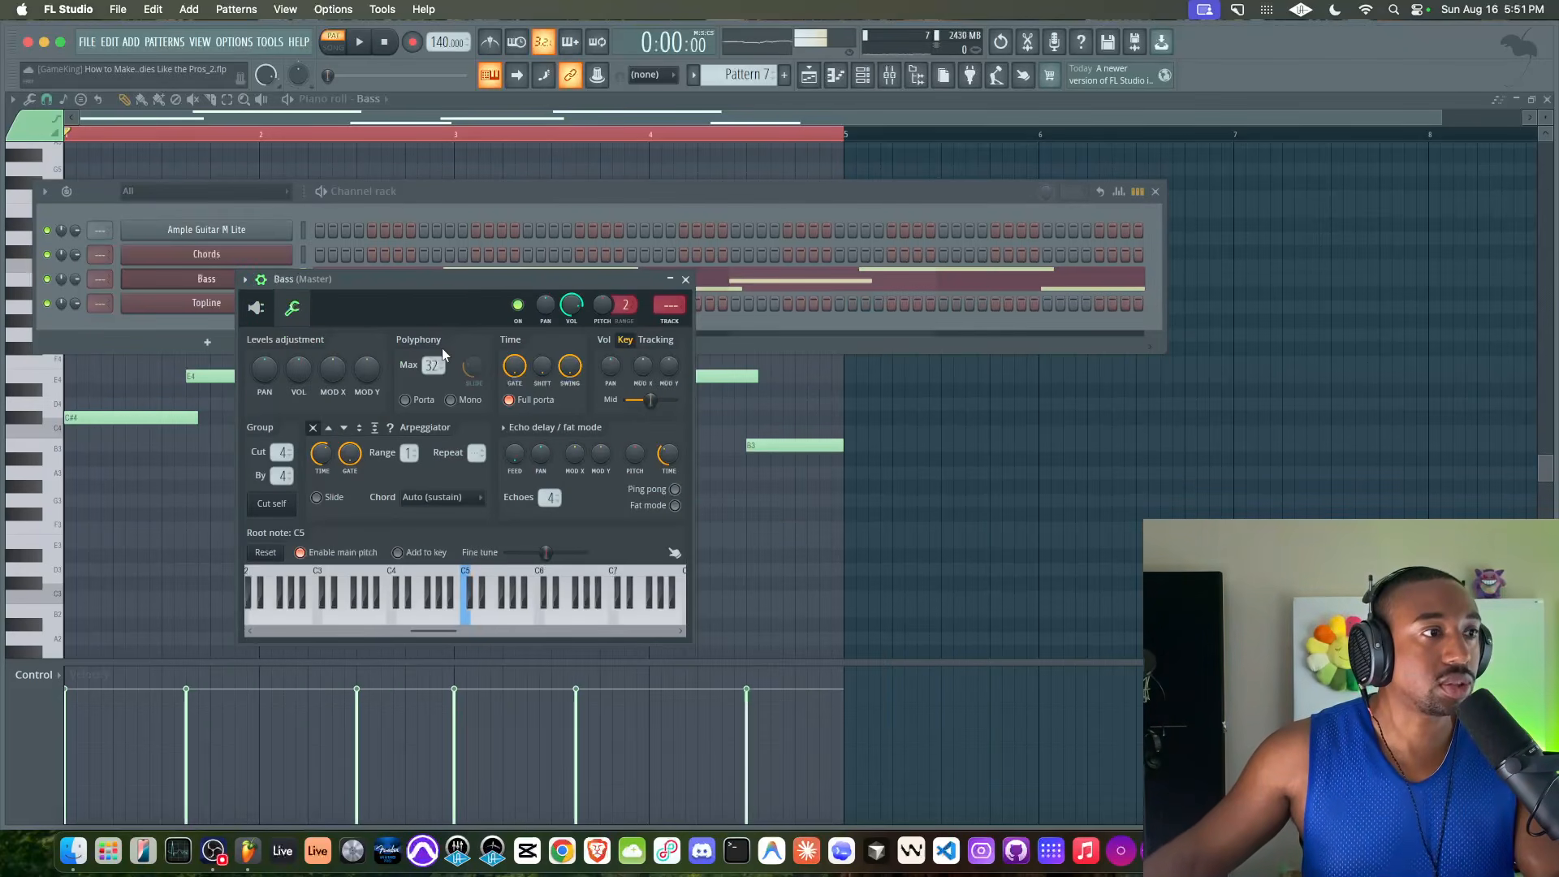
left_click(451, 400)
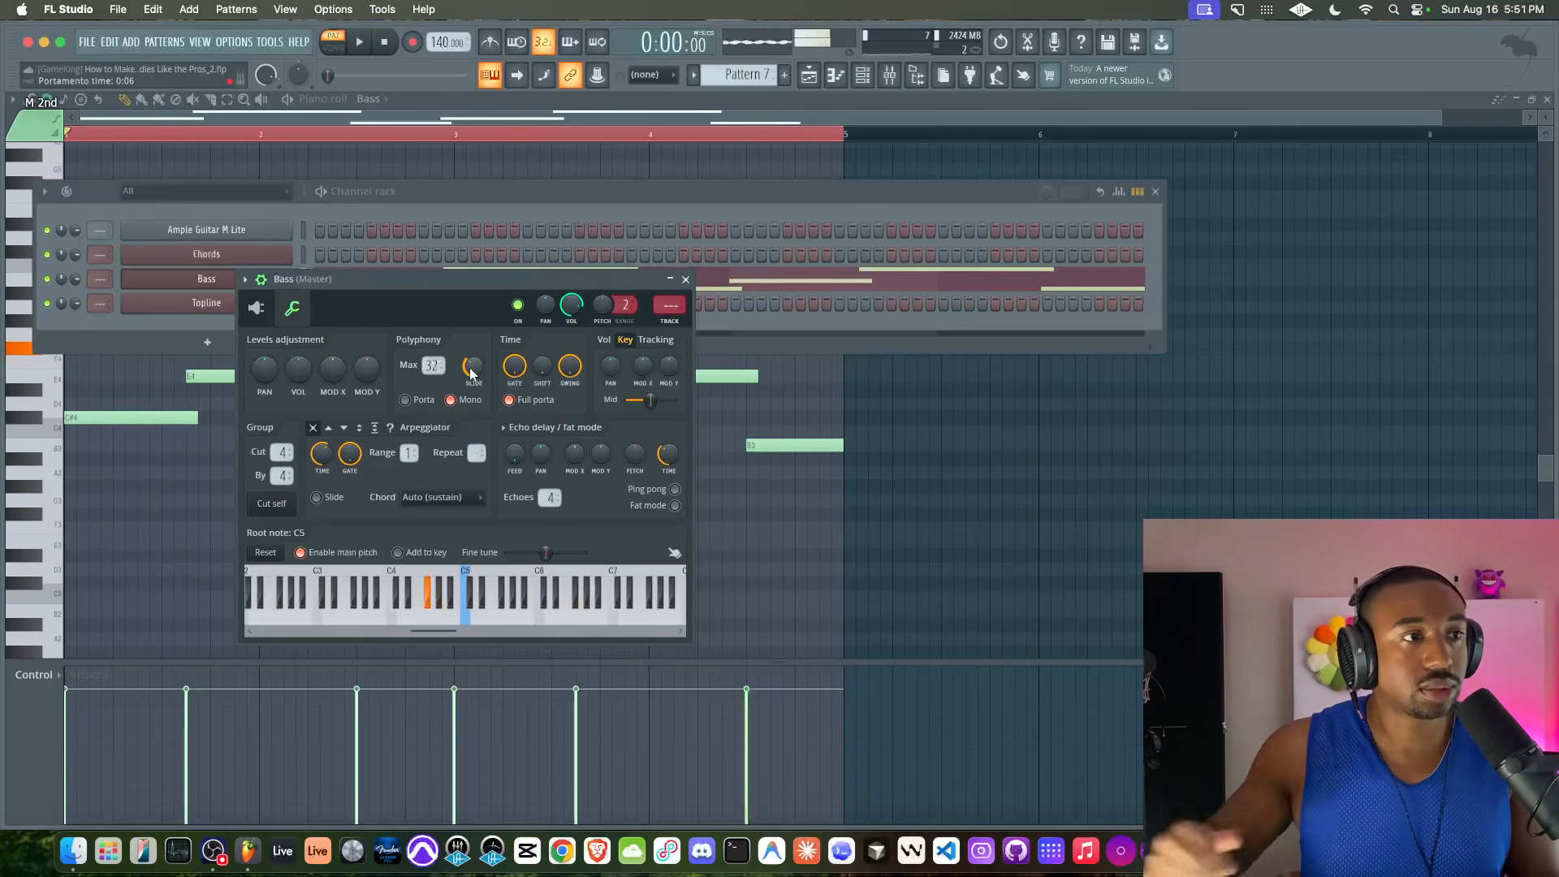
Set the Bass synth's transpose to -12 and oscillator 1's first FM amount to 20 while auditioning the bass line
key("space")
left_click(257, 309)
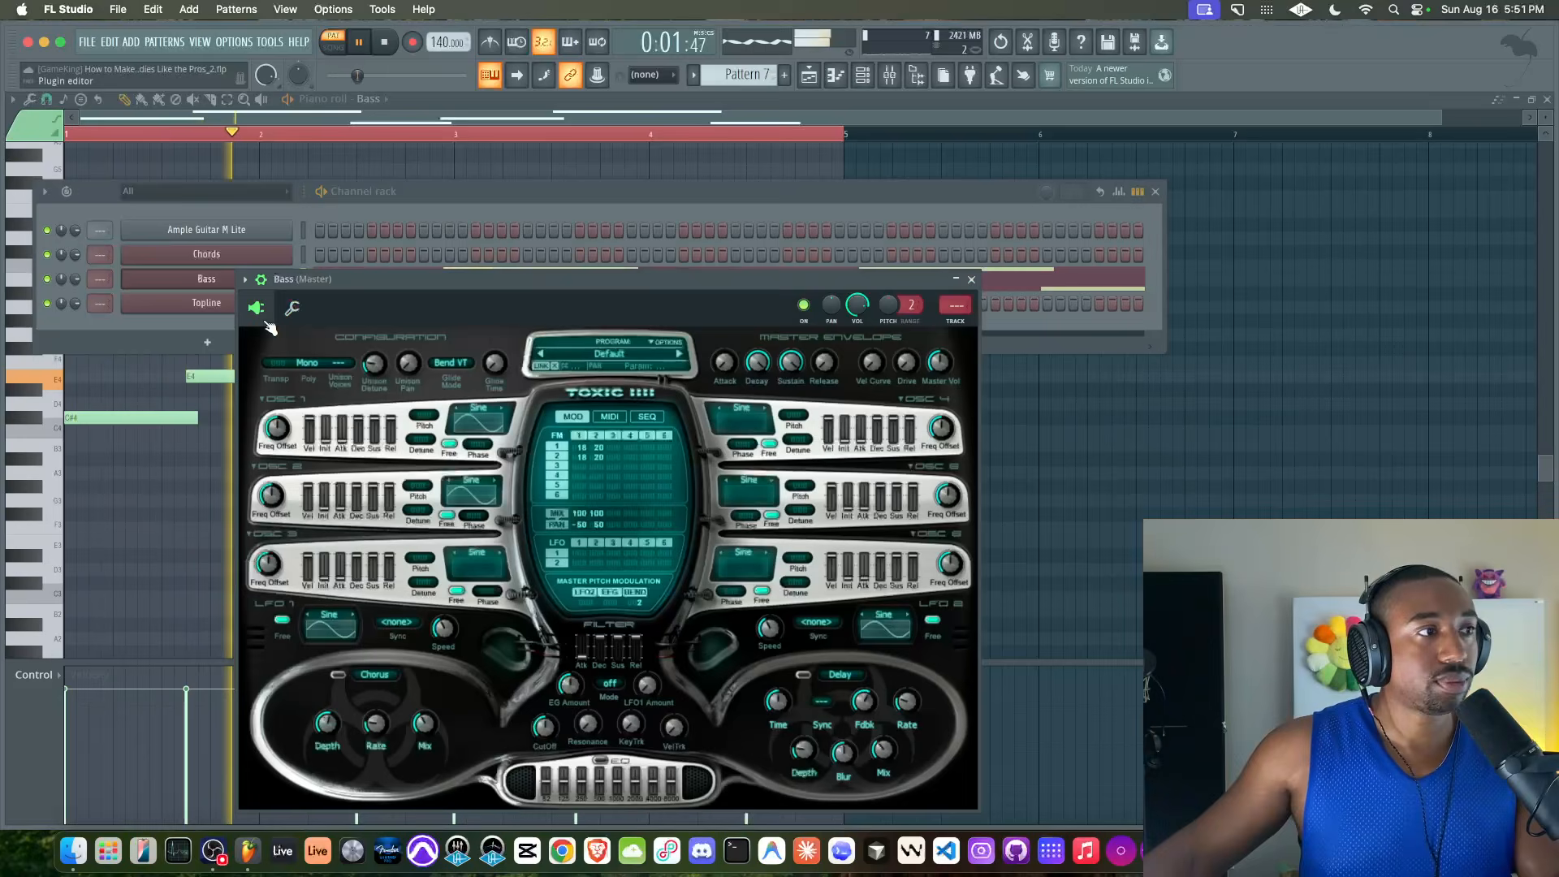
key("space")
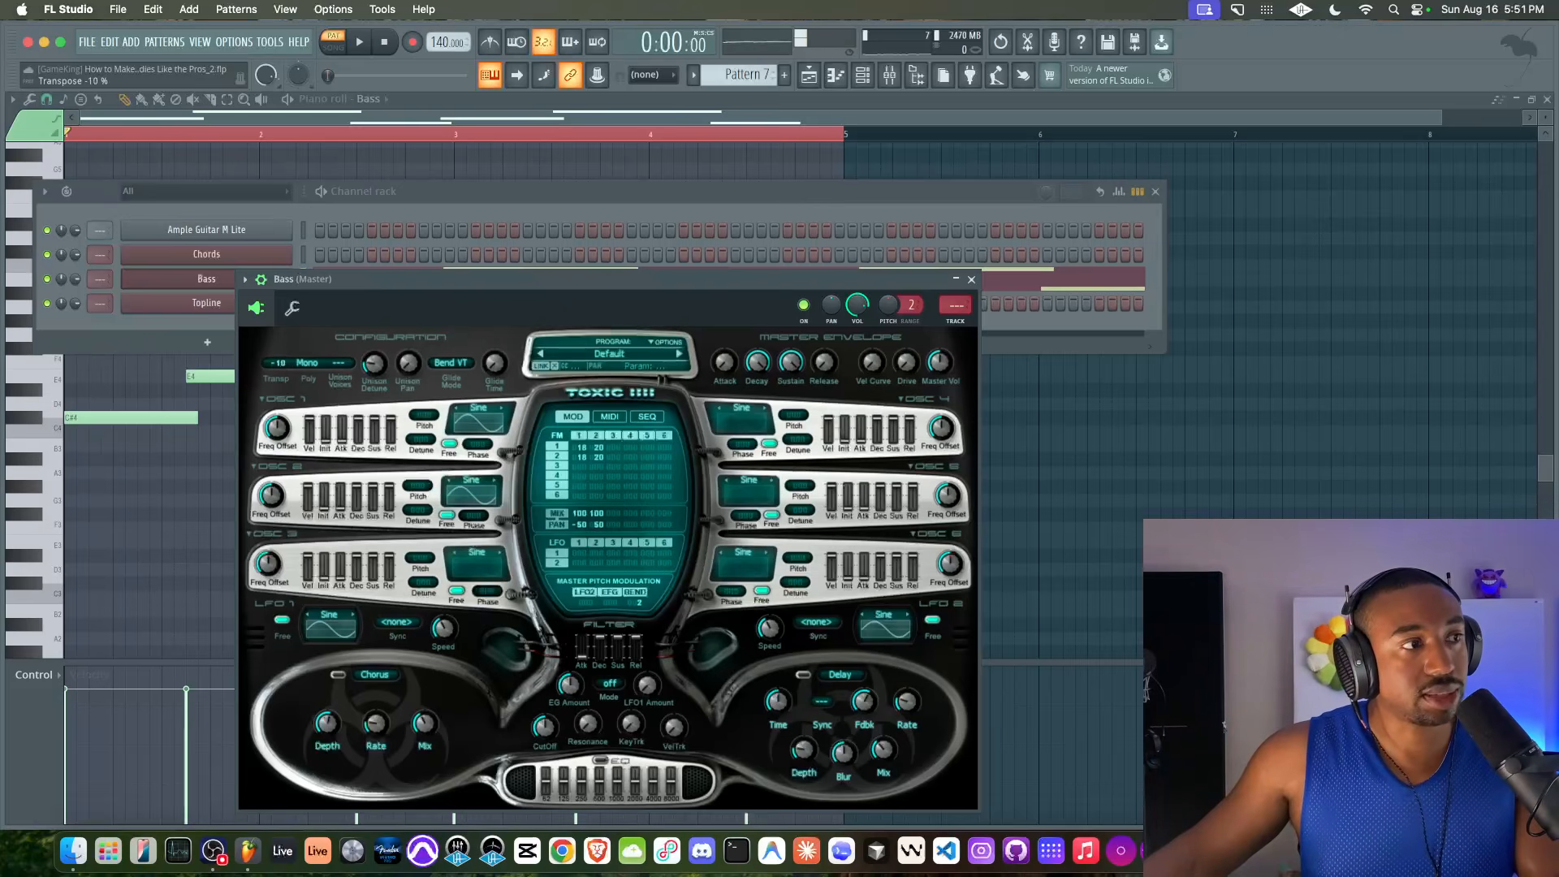
key("space")
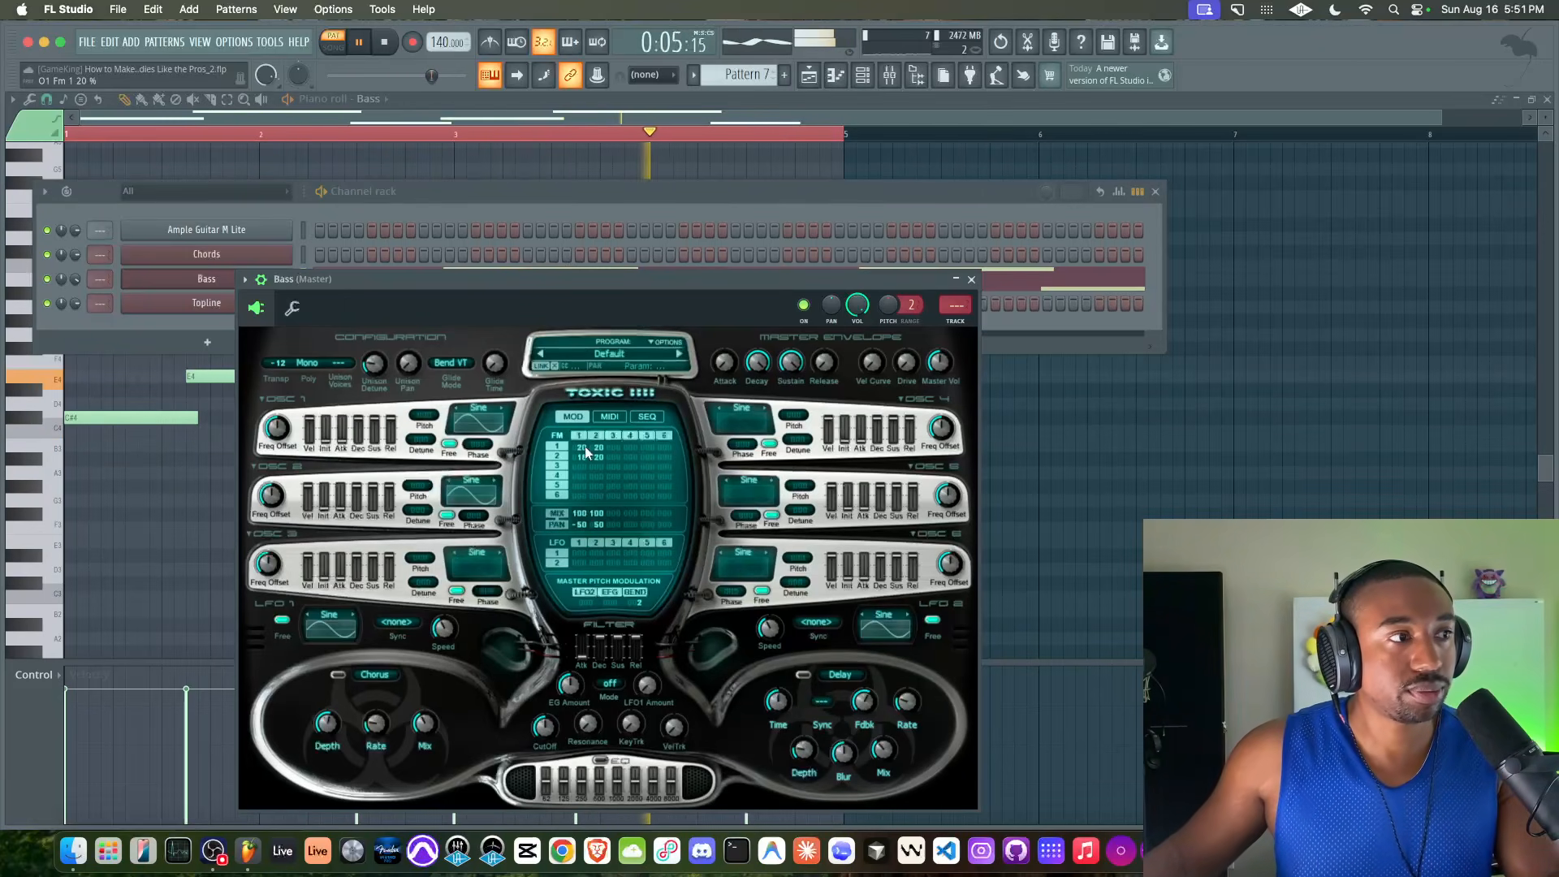
key("space")
right_click(277, 362)
left_click(277, 362)
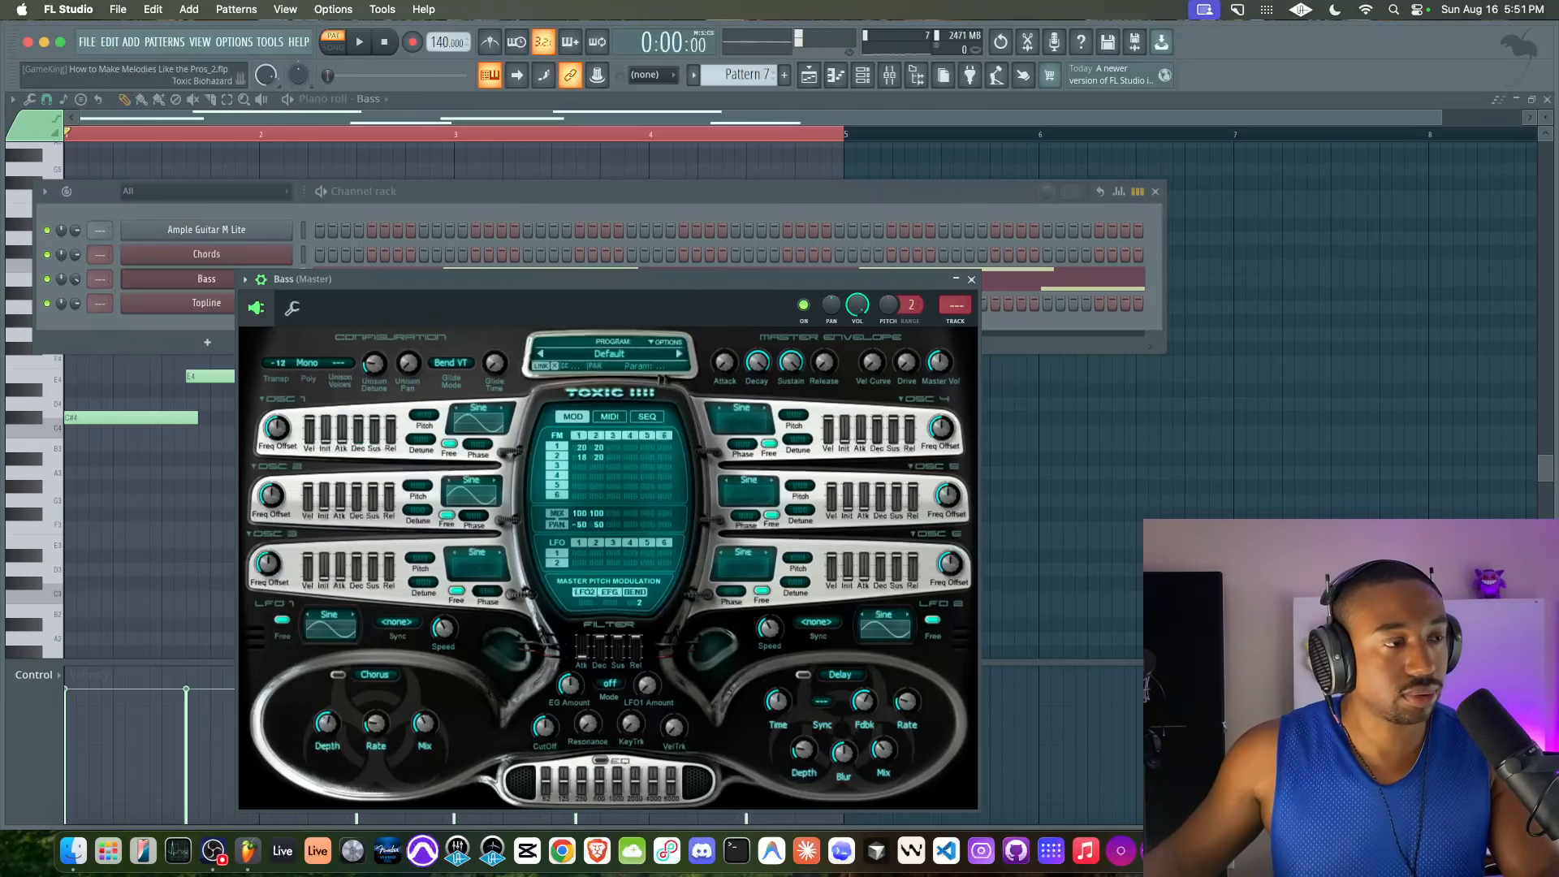
Lengthen every bass note except the last so each overlaps the following note, and transpose the whole bass line down one octave
left_click(710, 230)
right_click(1294, 487)
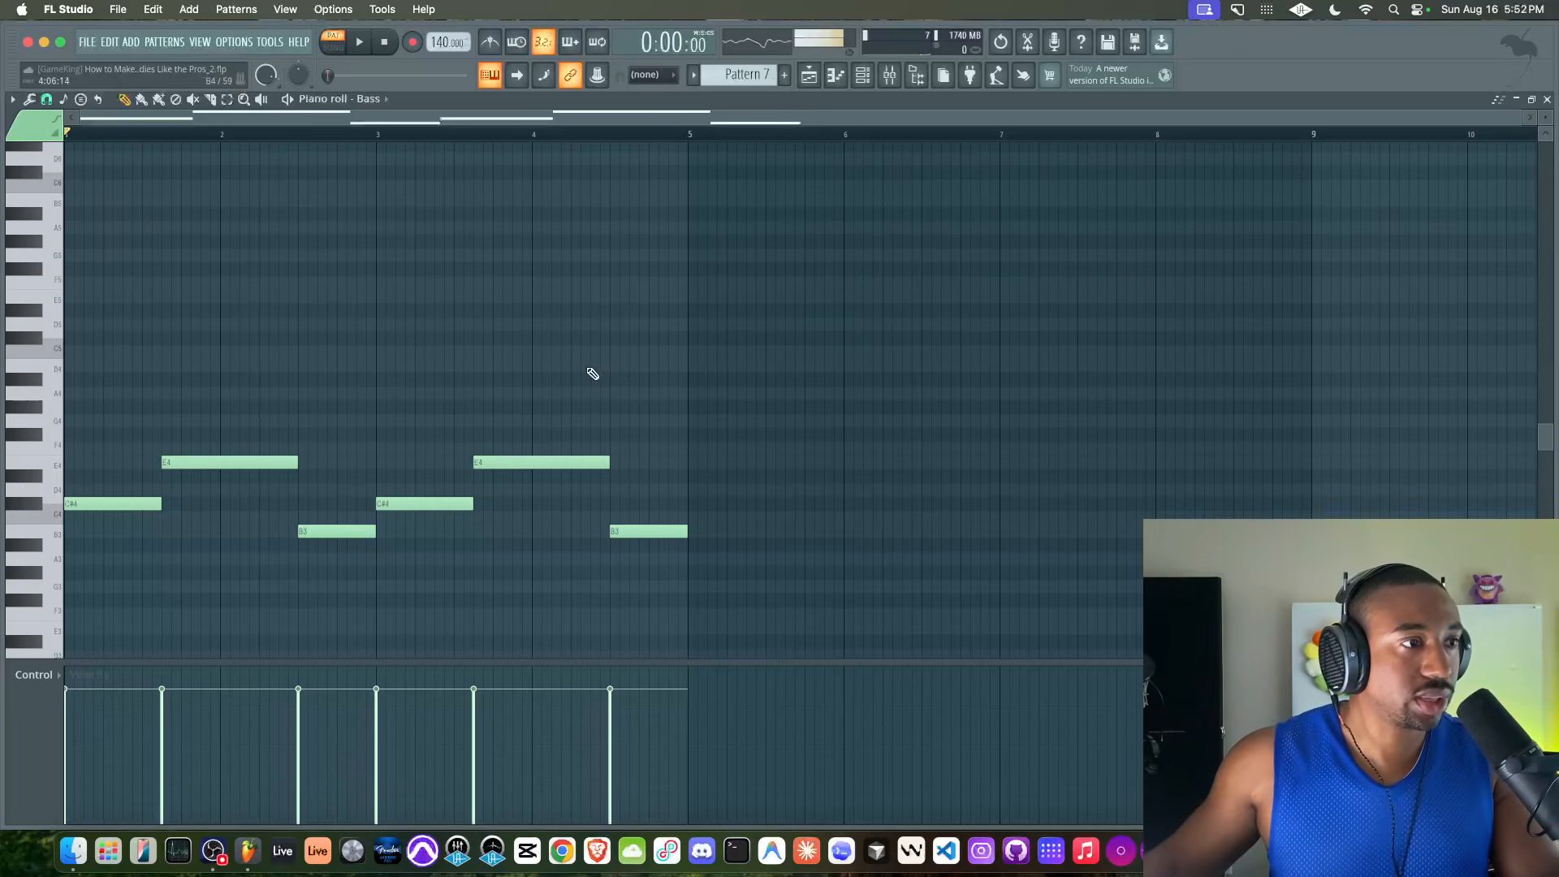
left_click_drag(596, 360, 168, 557)
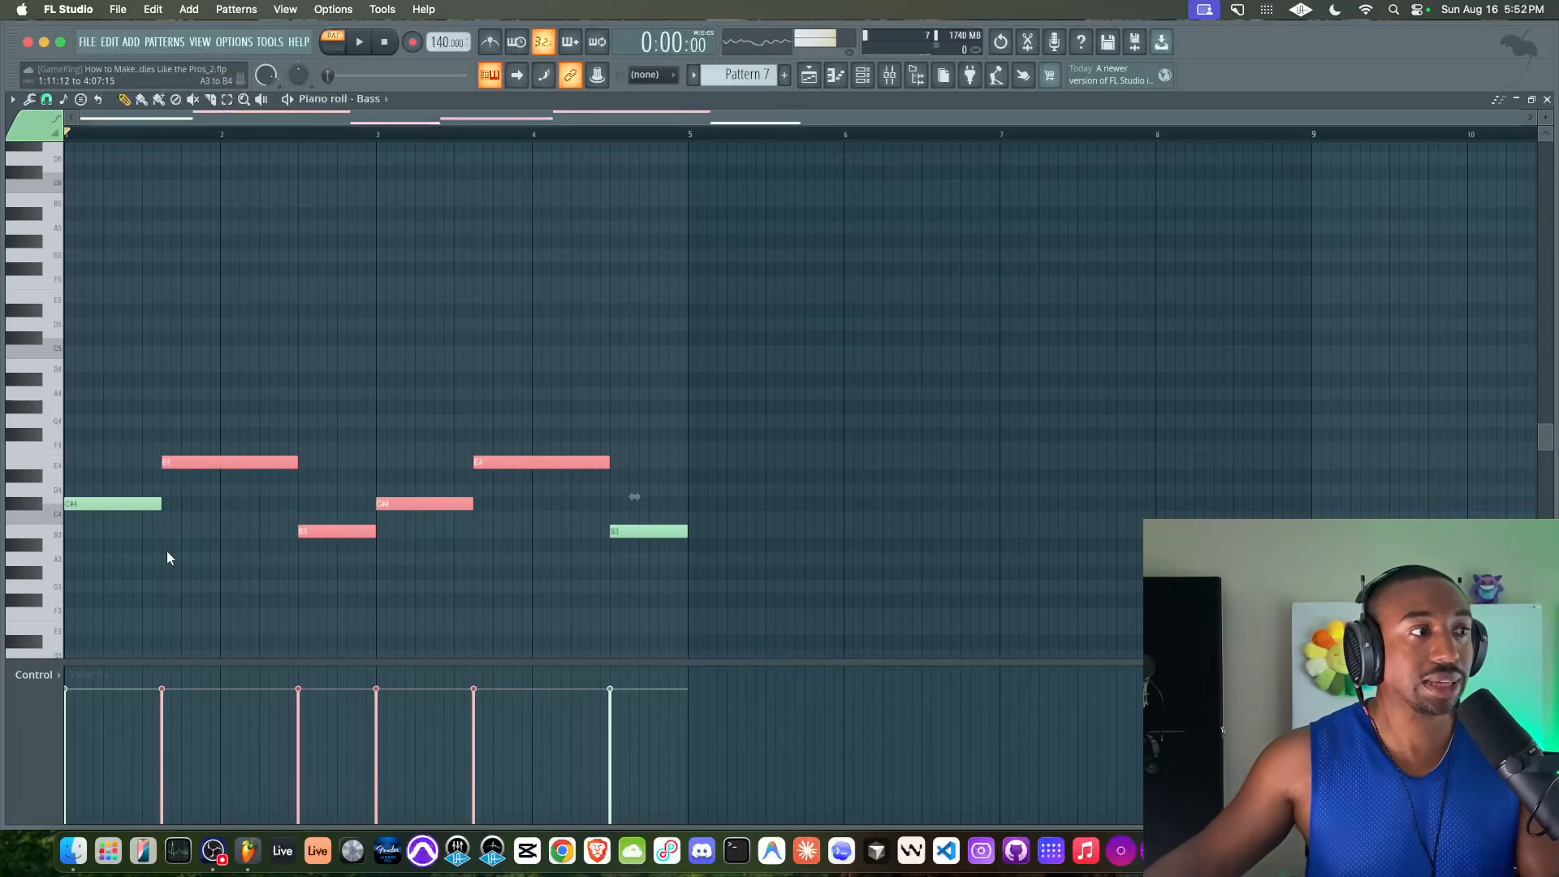
left_click(143, 501, "ctrl")
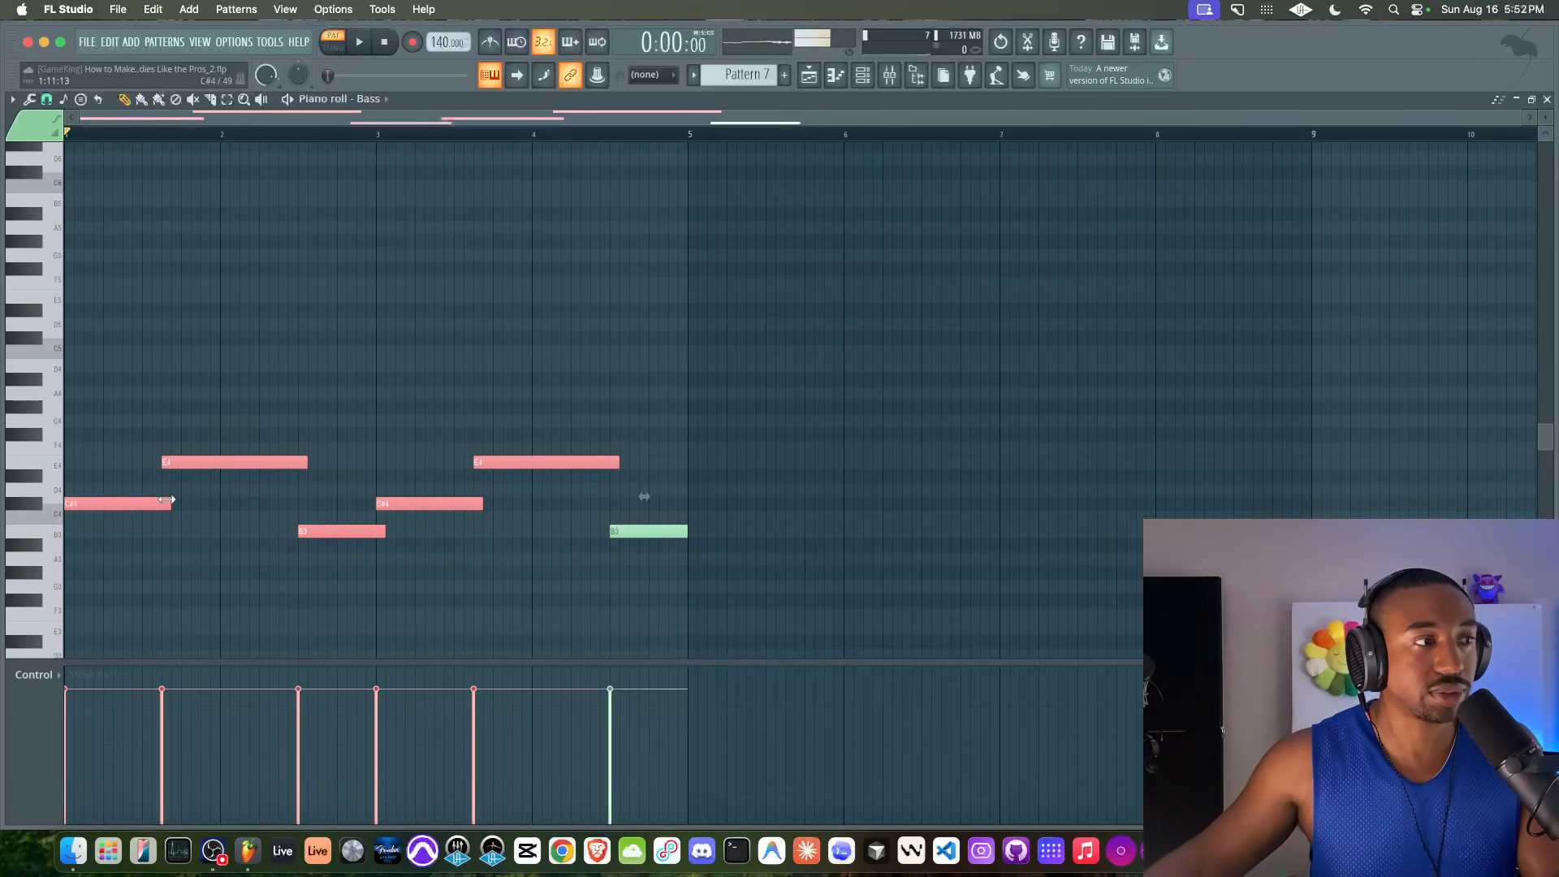
left_click(393, 384)
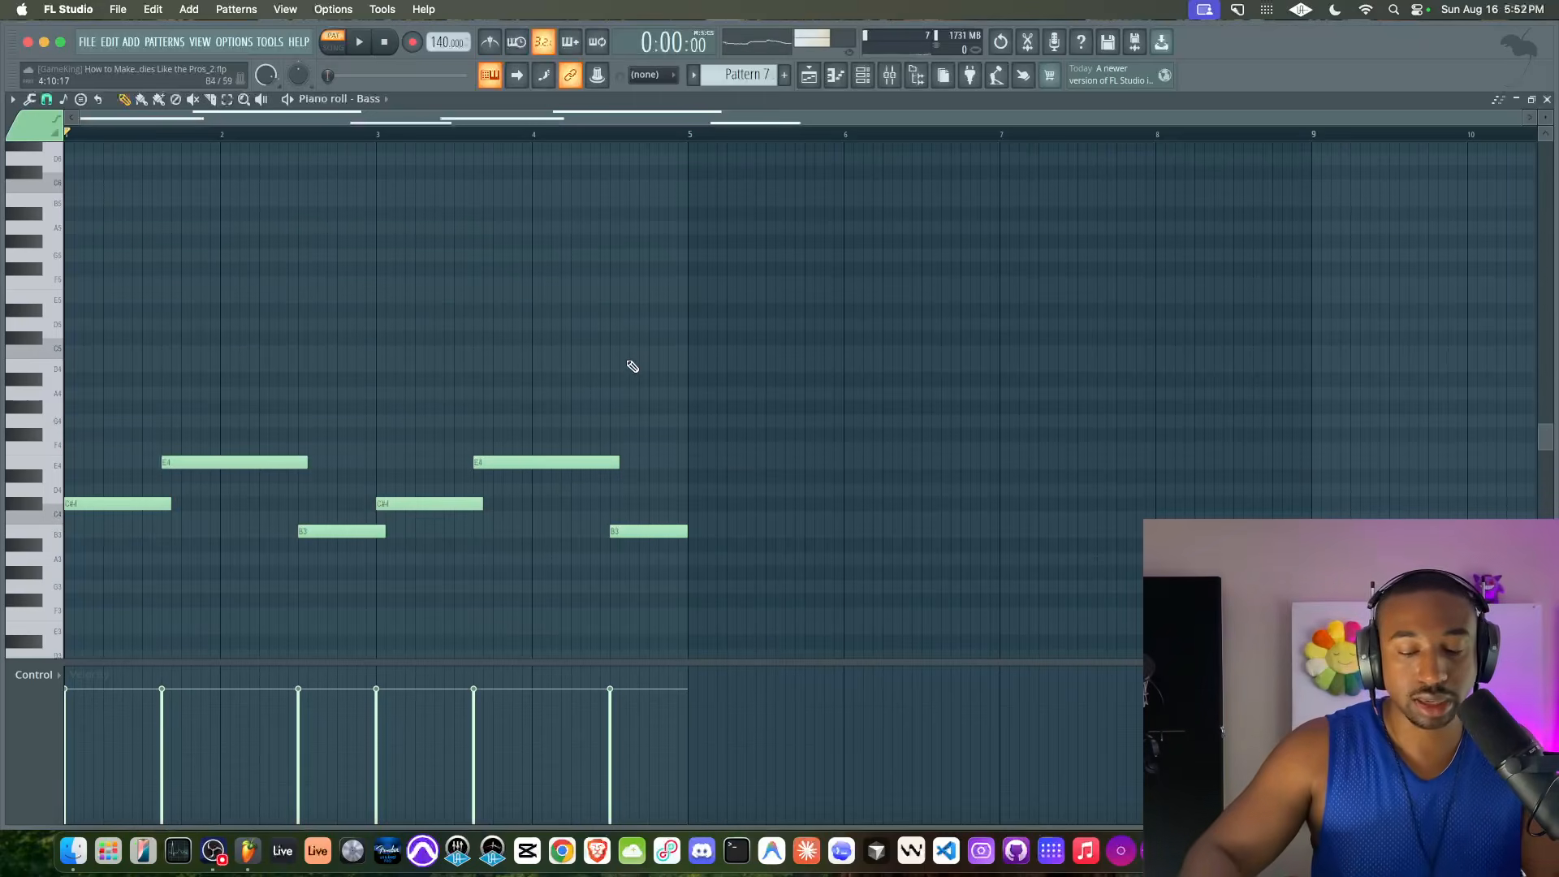
key("super+Down")
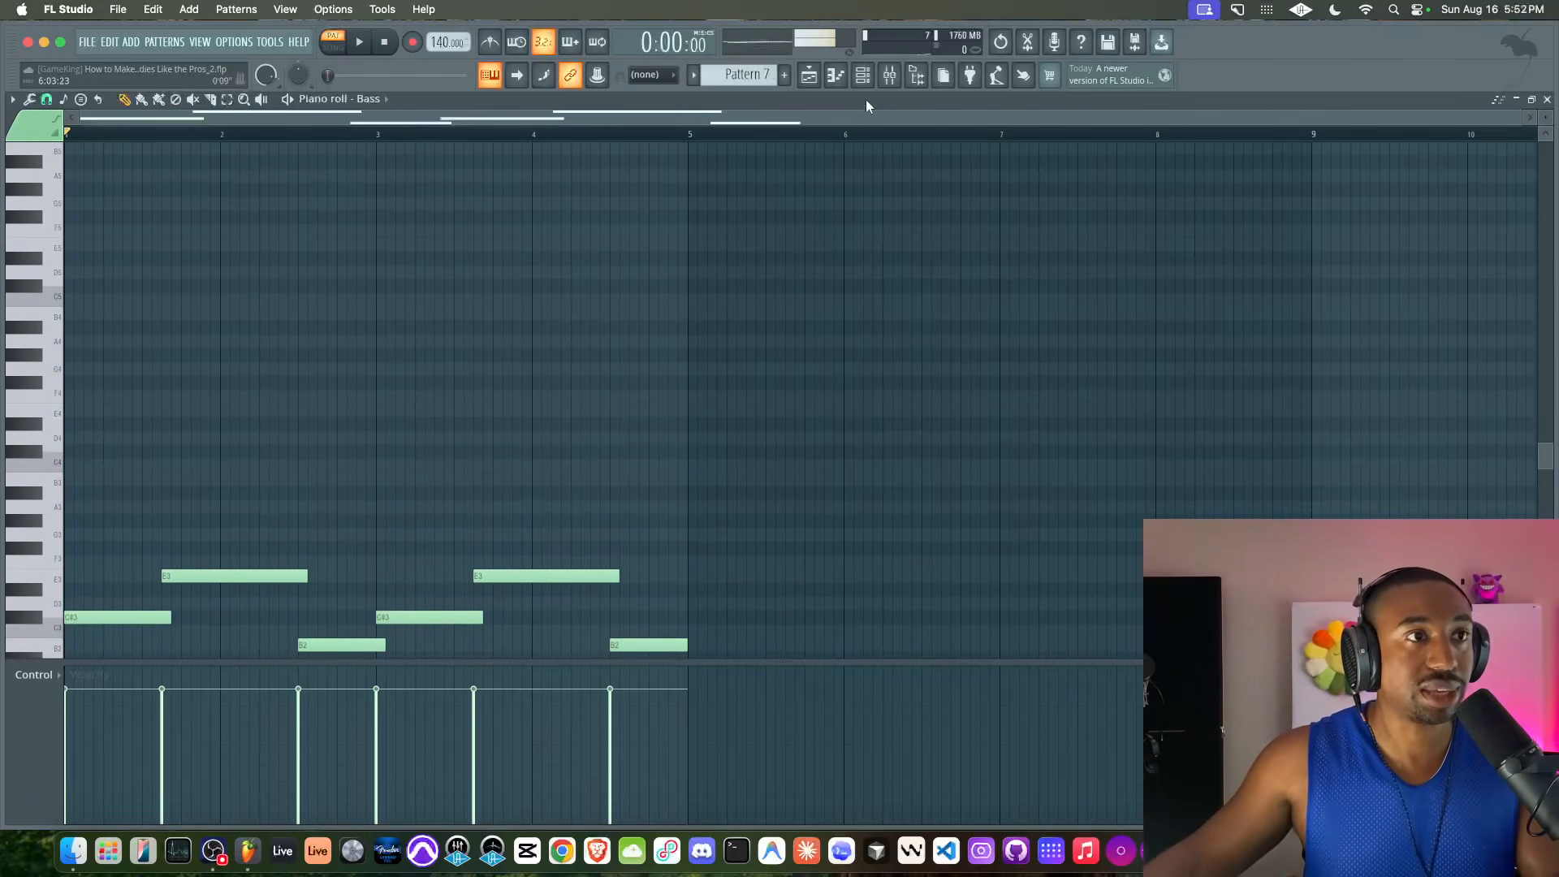
Place Pattern 7 four times in a row on the Contrast track from bar 33 to bar 49 and start playback at bar 33
left_click(809, 75)
left_click_drag(294, 258, 812, 275)
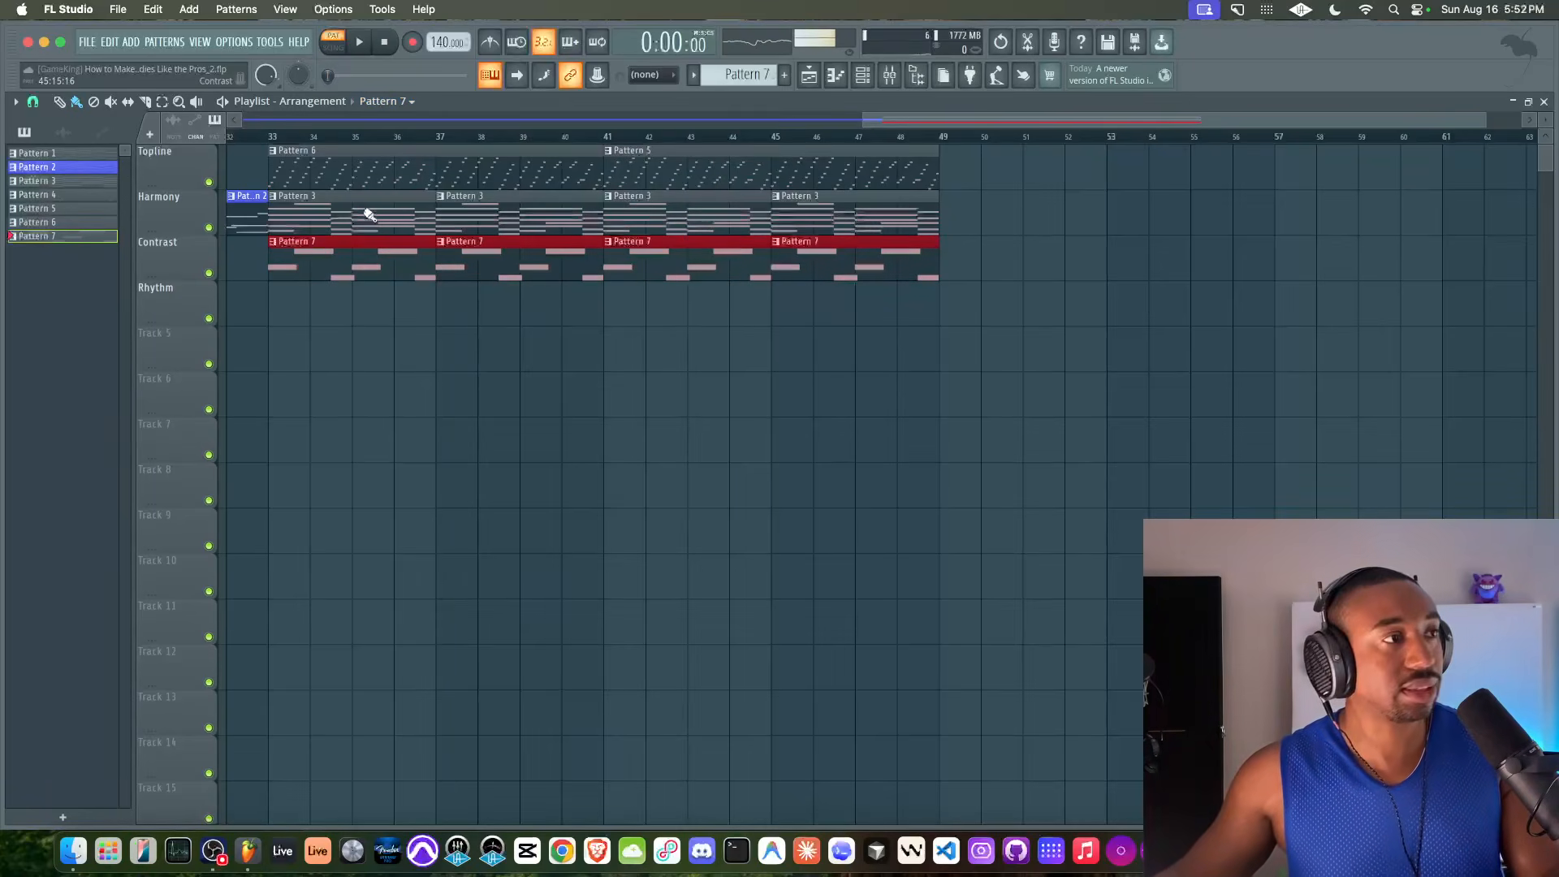
left_click(284, 139)
Set the polyphony of the Bass channel's Toxic Biohazard synth to Mono while the arrangement plays
key("F6")
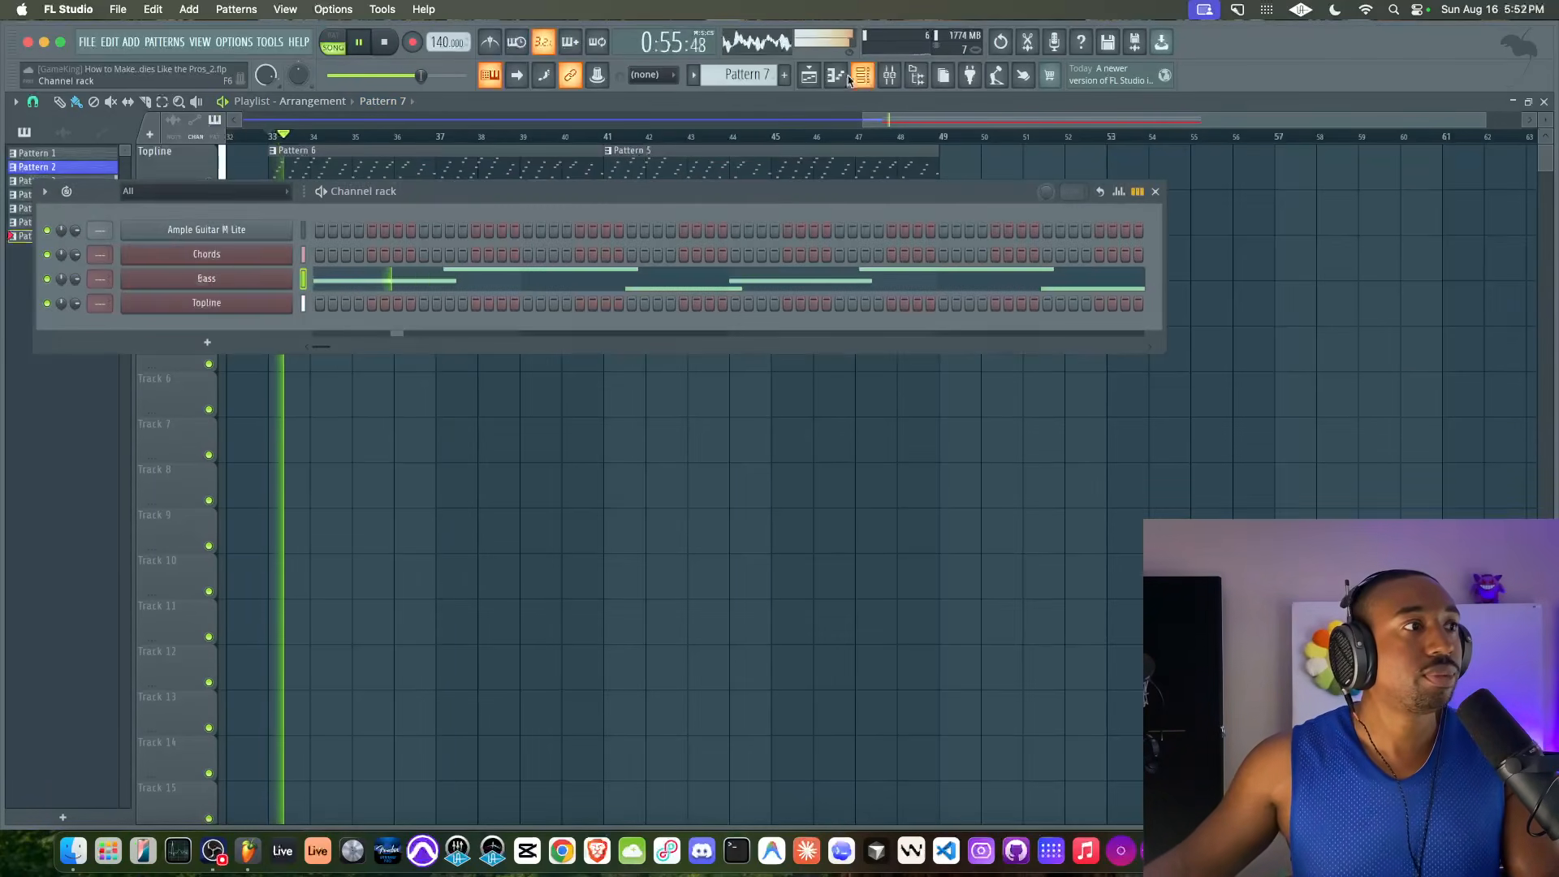
left_click(206, 279)
left_click(262, 279)
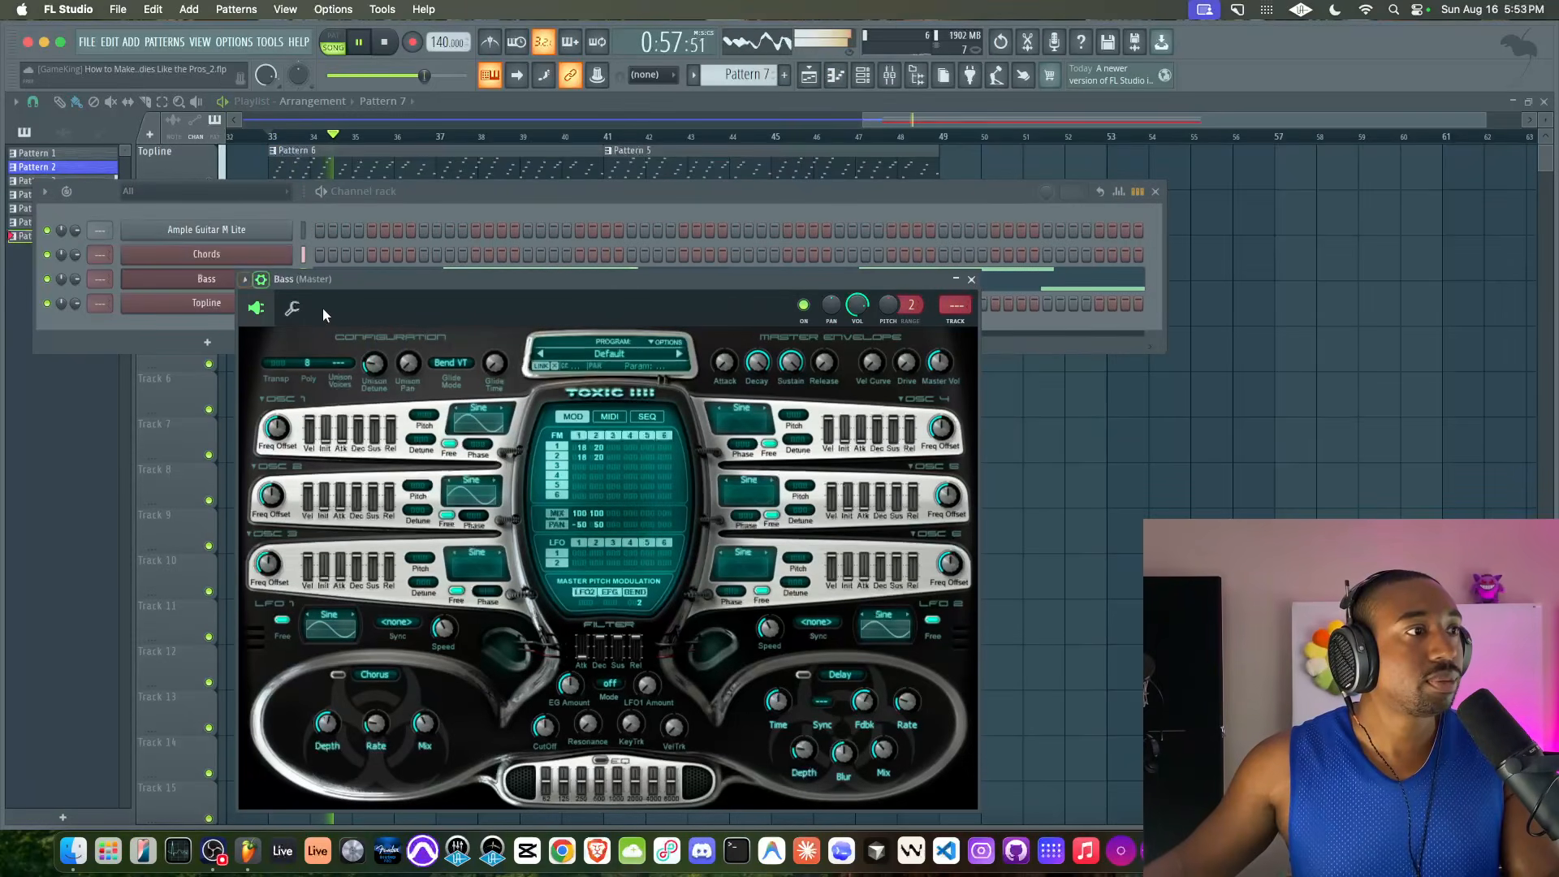
left_click(292, 308)
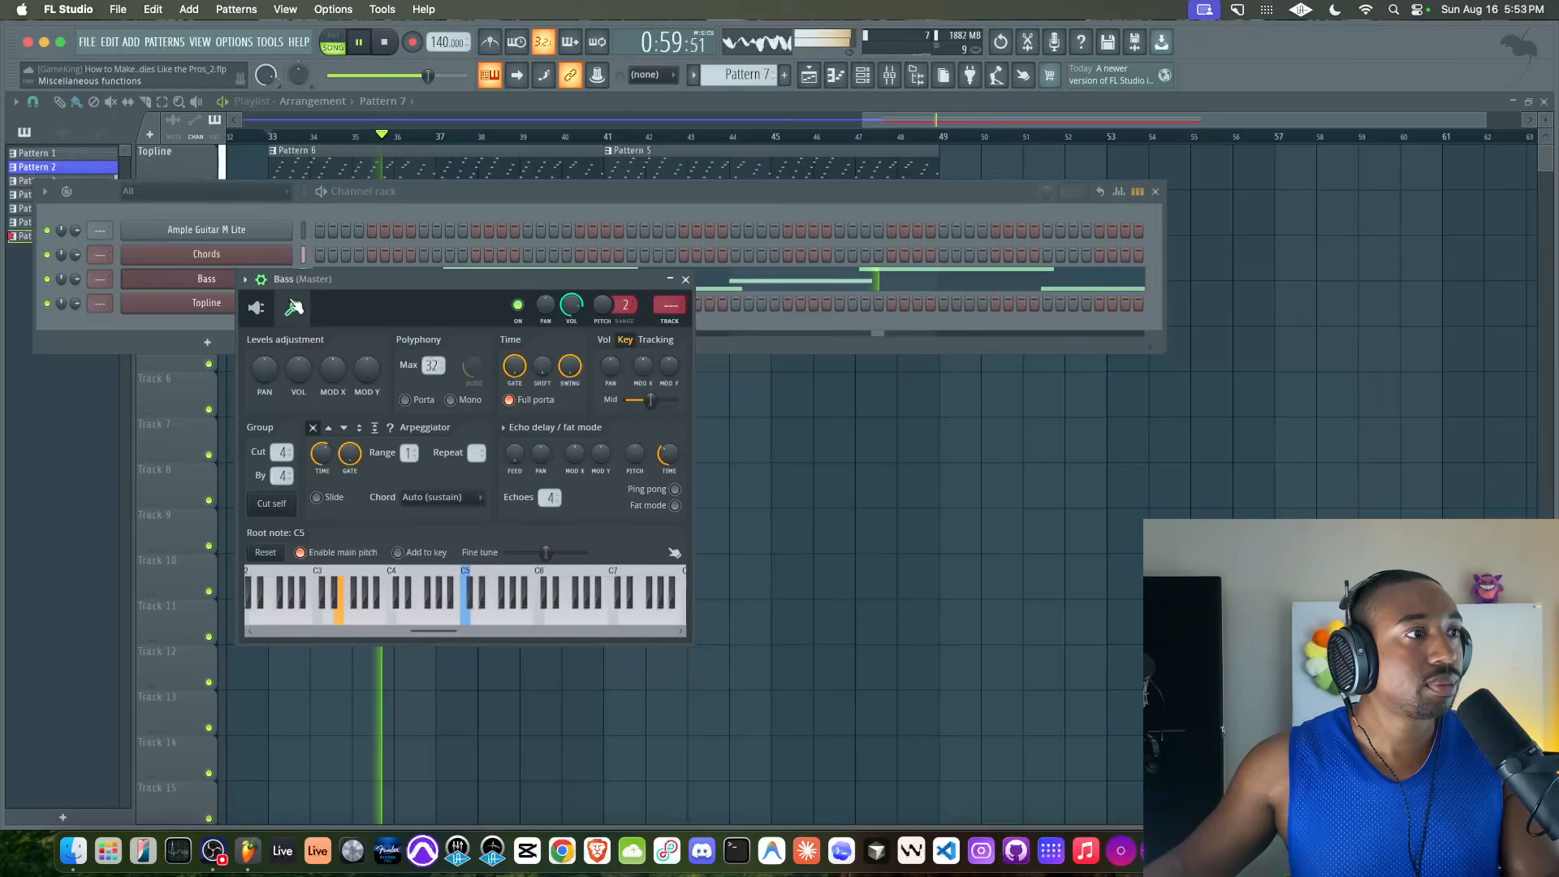
left_click(256, 308)
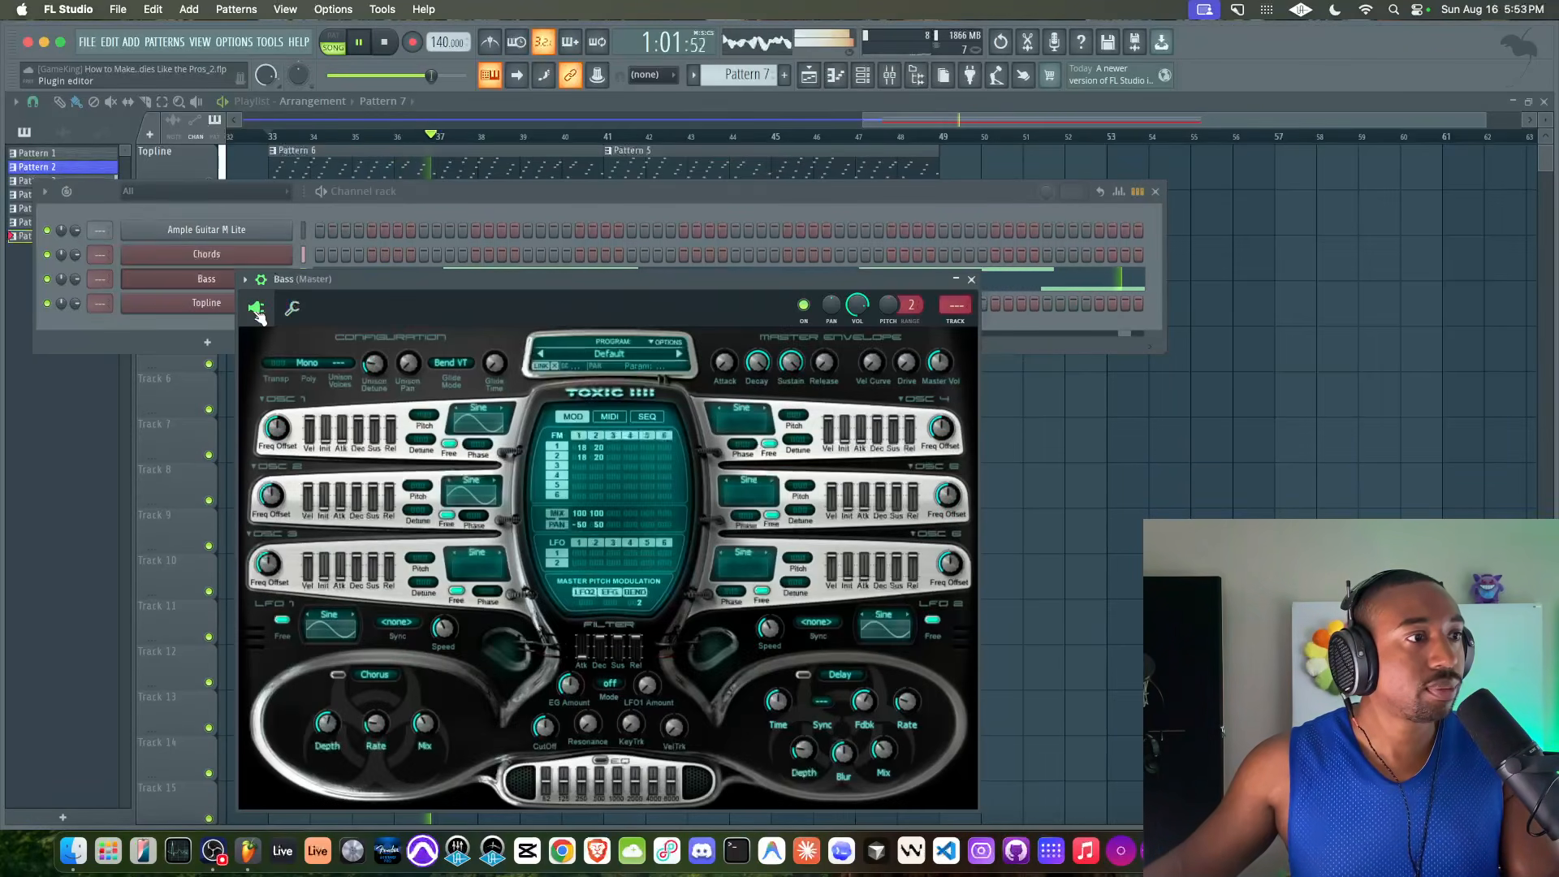
left_click(972, 281)
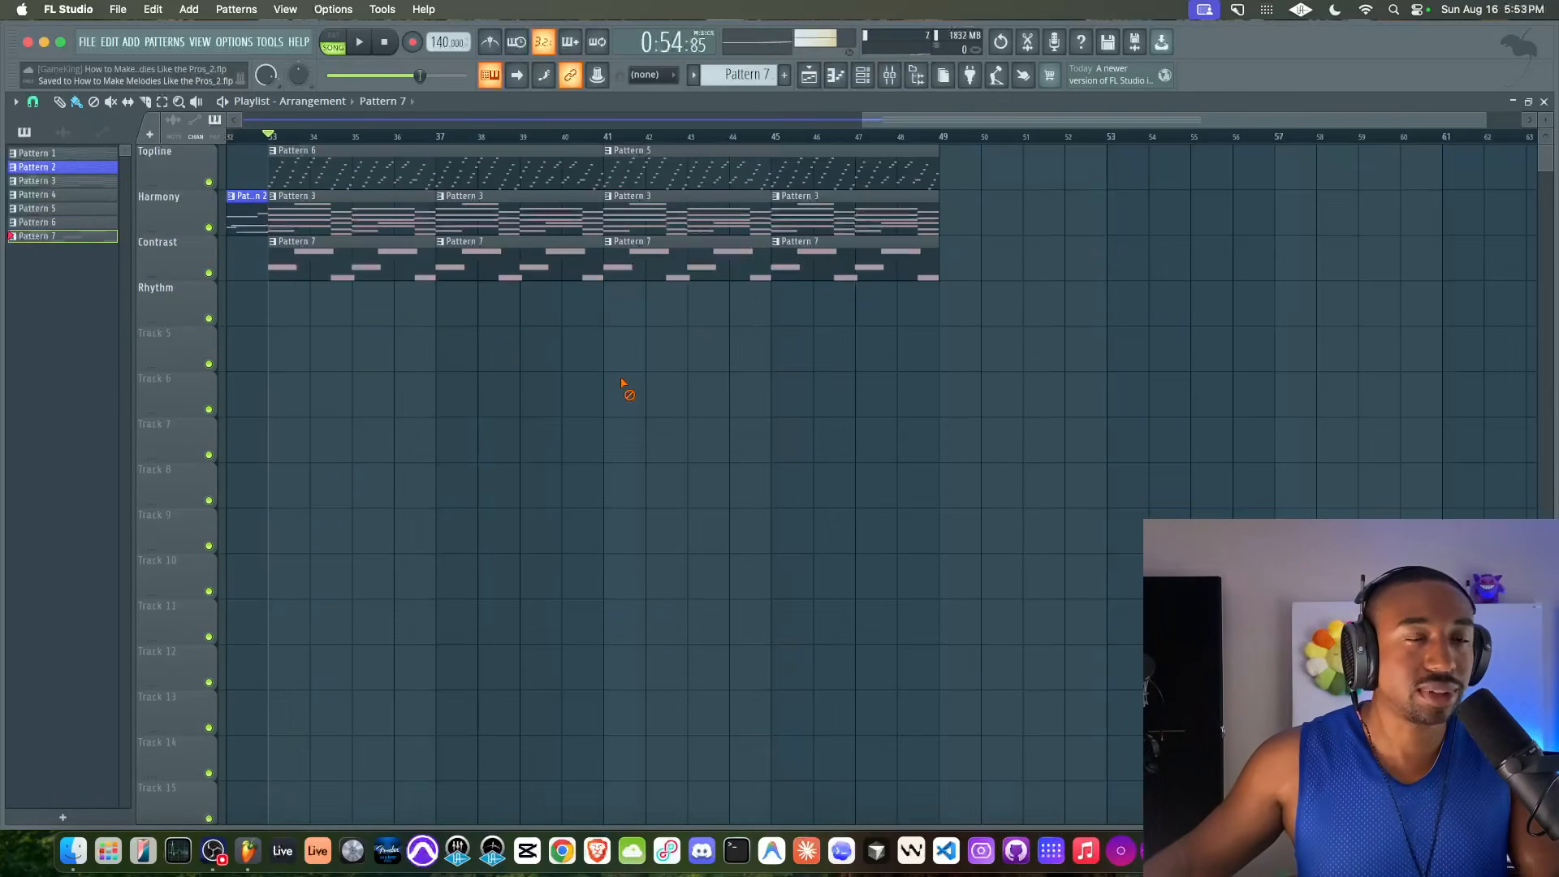
Play the arrangement and transpose all the bass notes down another octave, so the line starts on C#2
key("space")
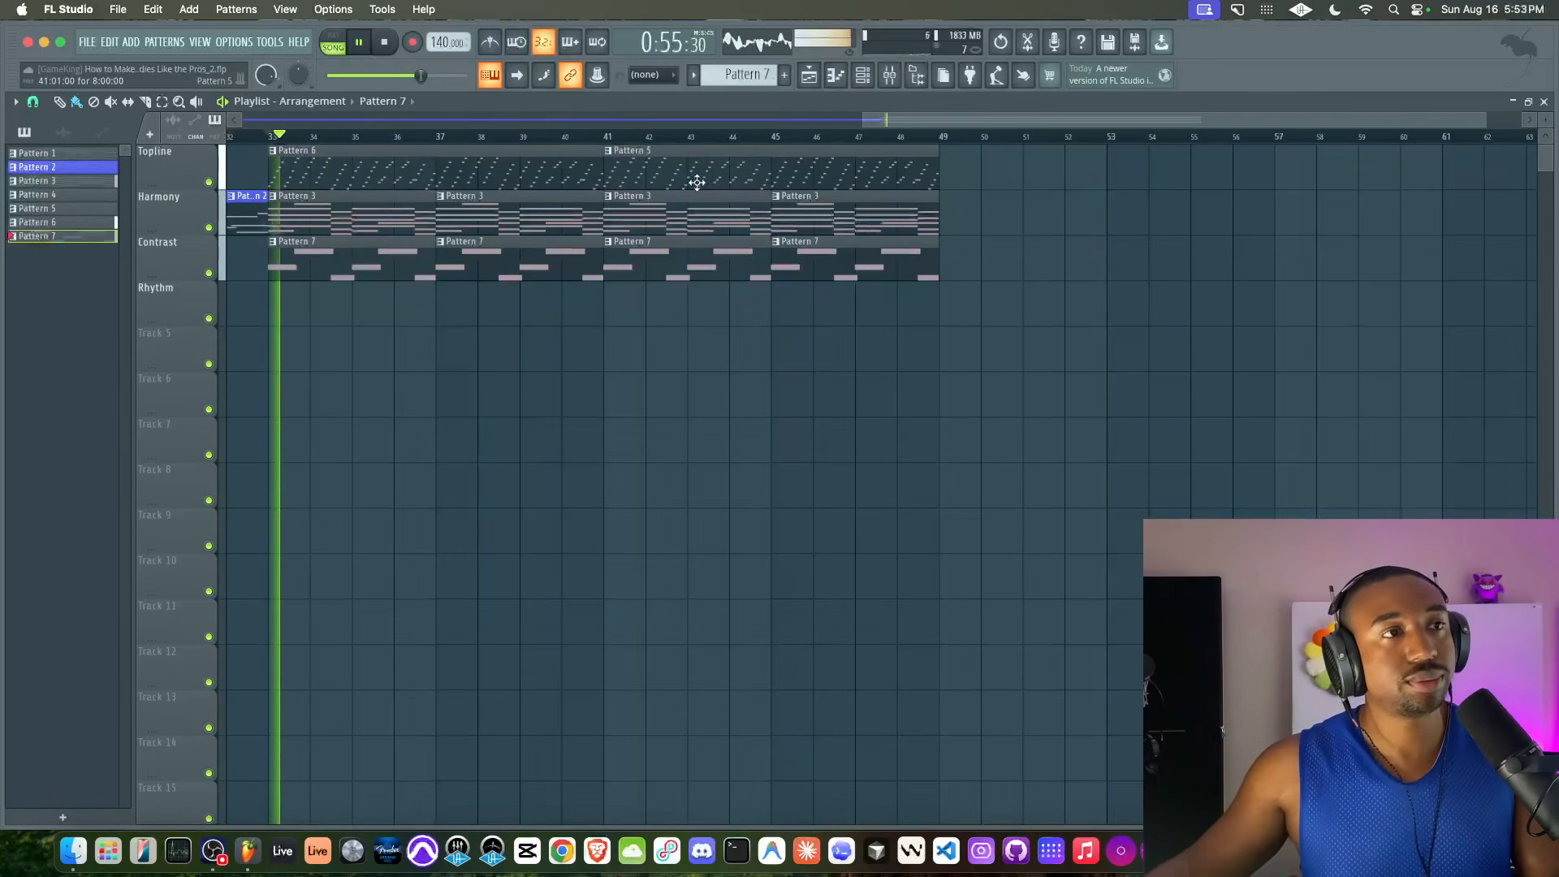
key("F6")
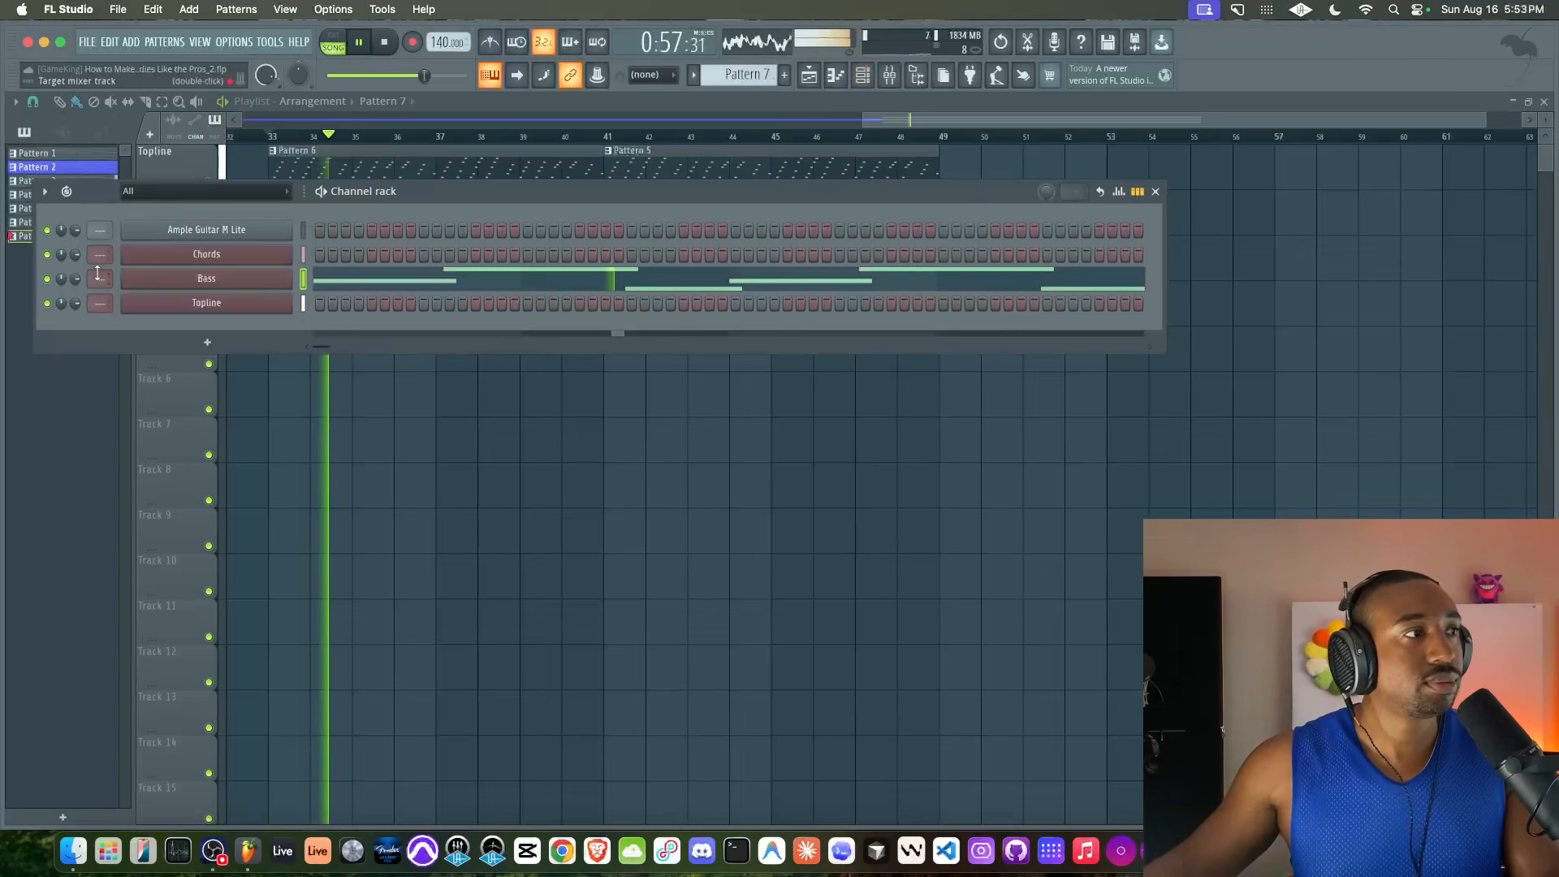
left_click(366, 281)
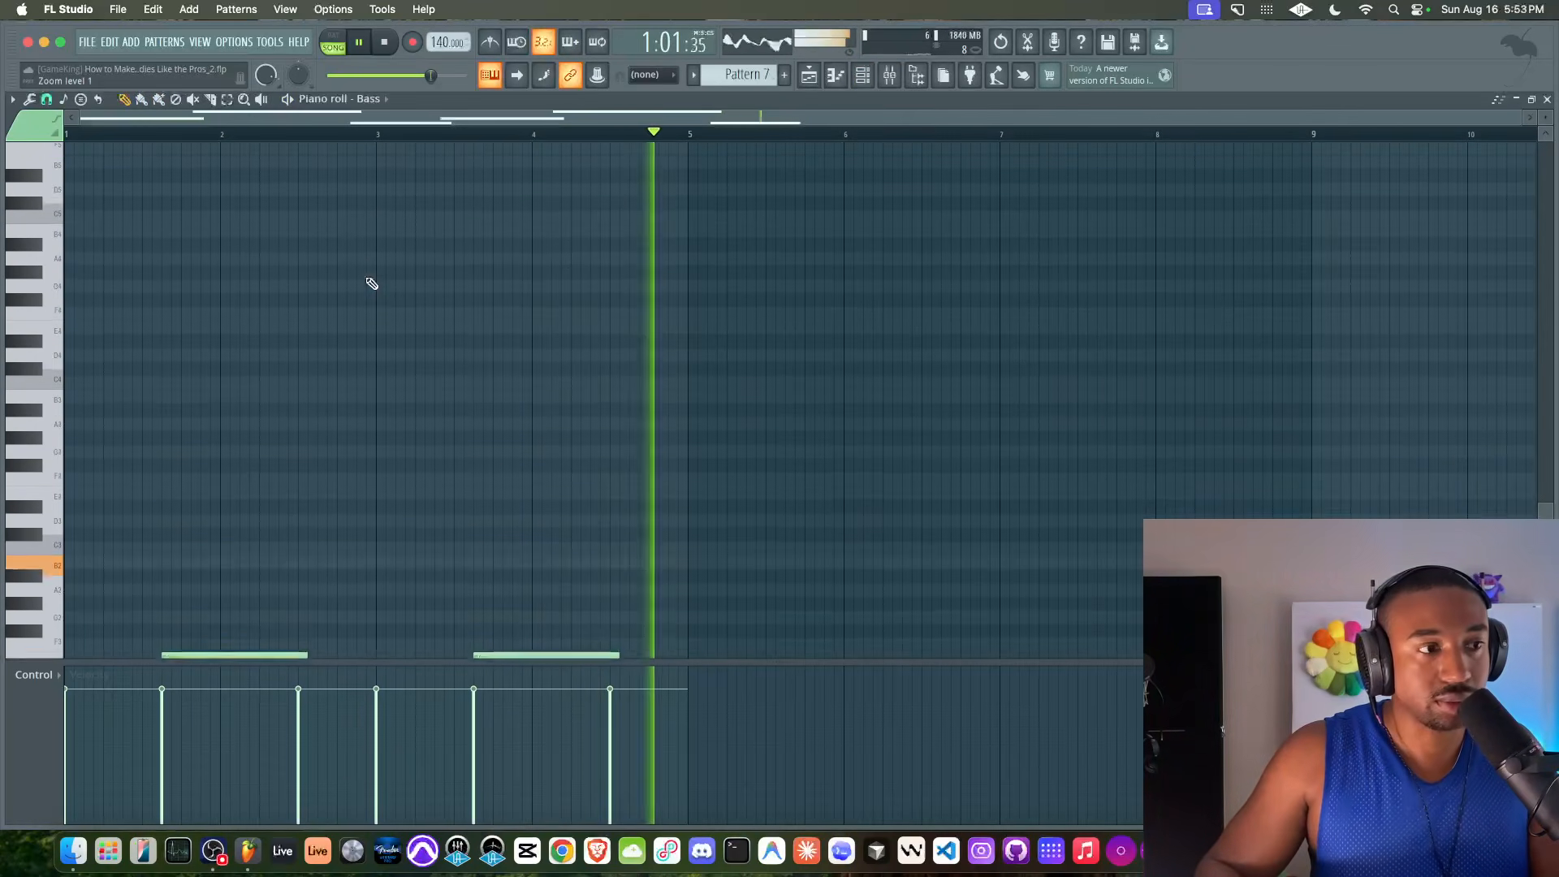
key("ctrl+Down")
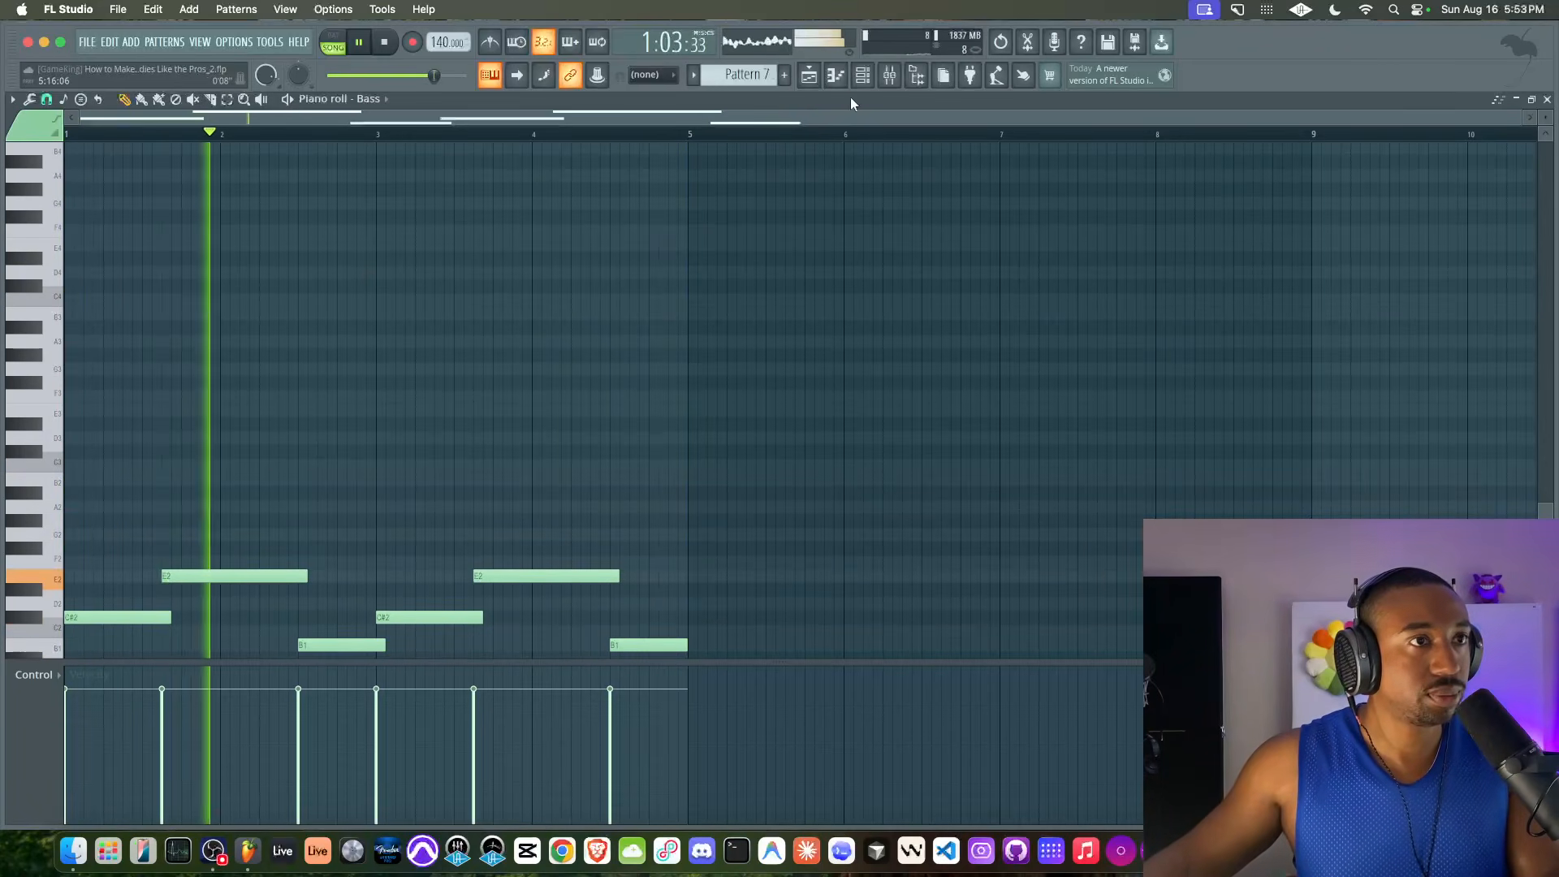
Raise the Bass channel volume to 98% and increase the FM amounts of its synth's oscillators 1 and 2 during playback
left_click(863, 76)
key("space")
left_click_drag(75, 279, 75, 276)
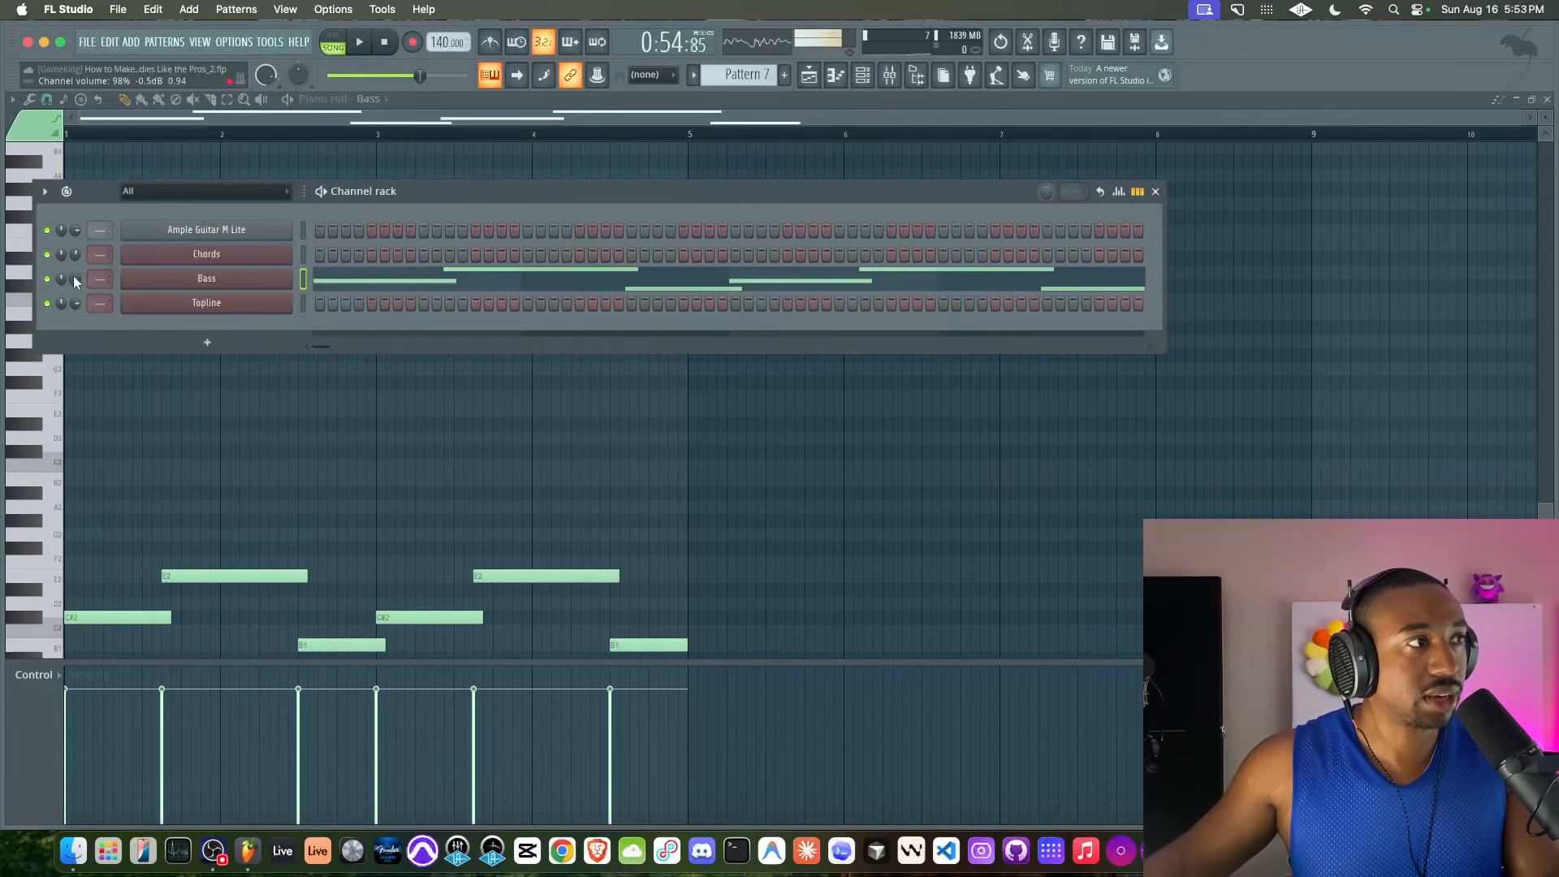
key("space")
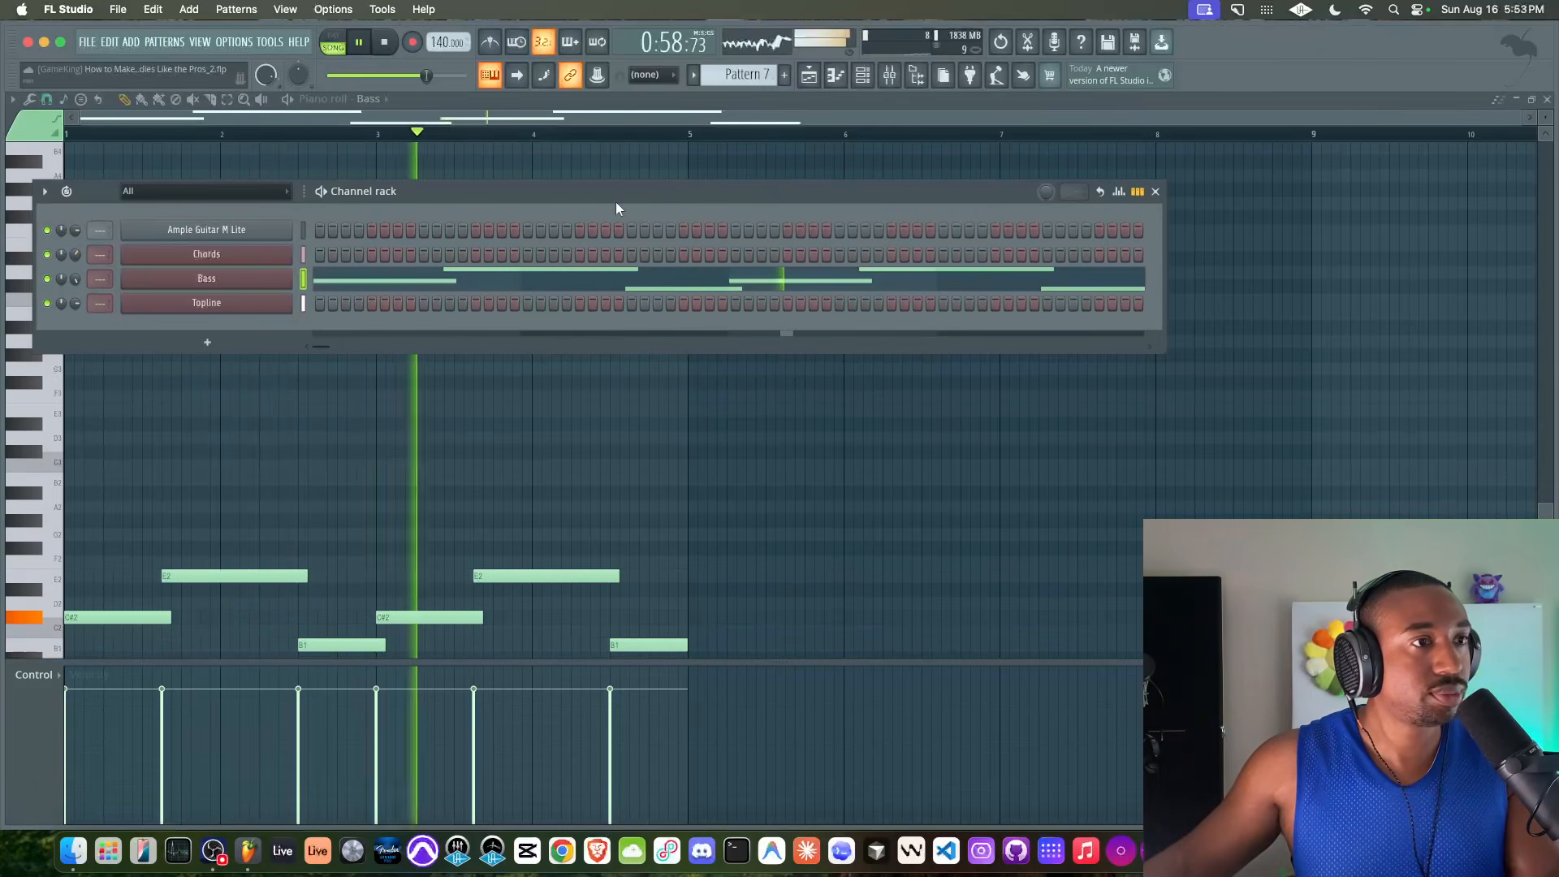
left_click(280, 279)
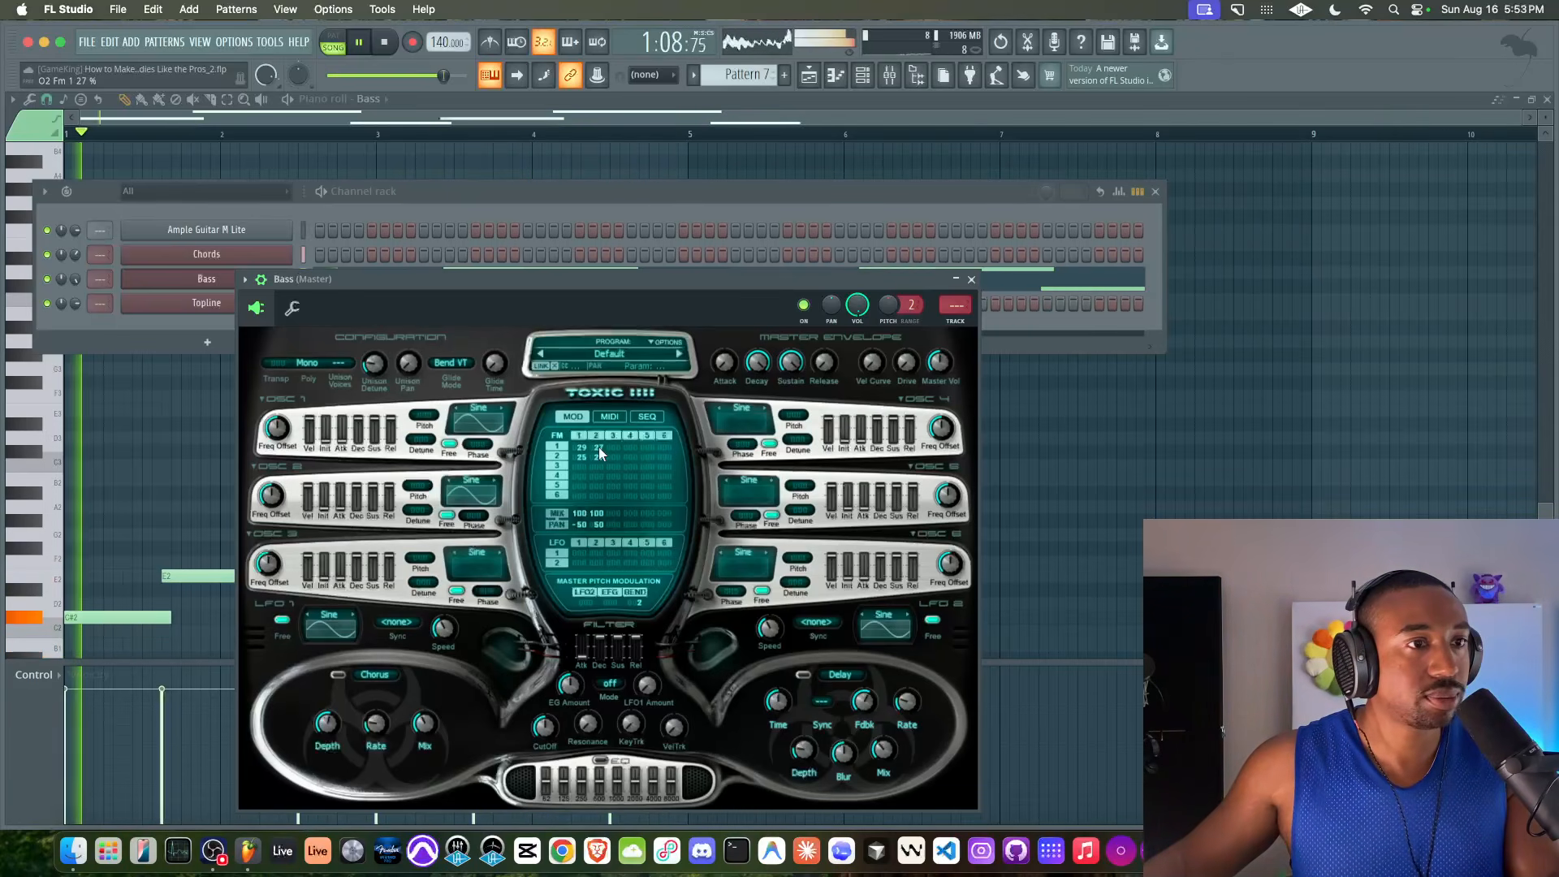
left_click(971, 280)
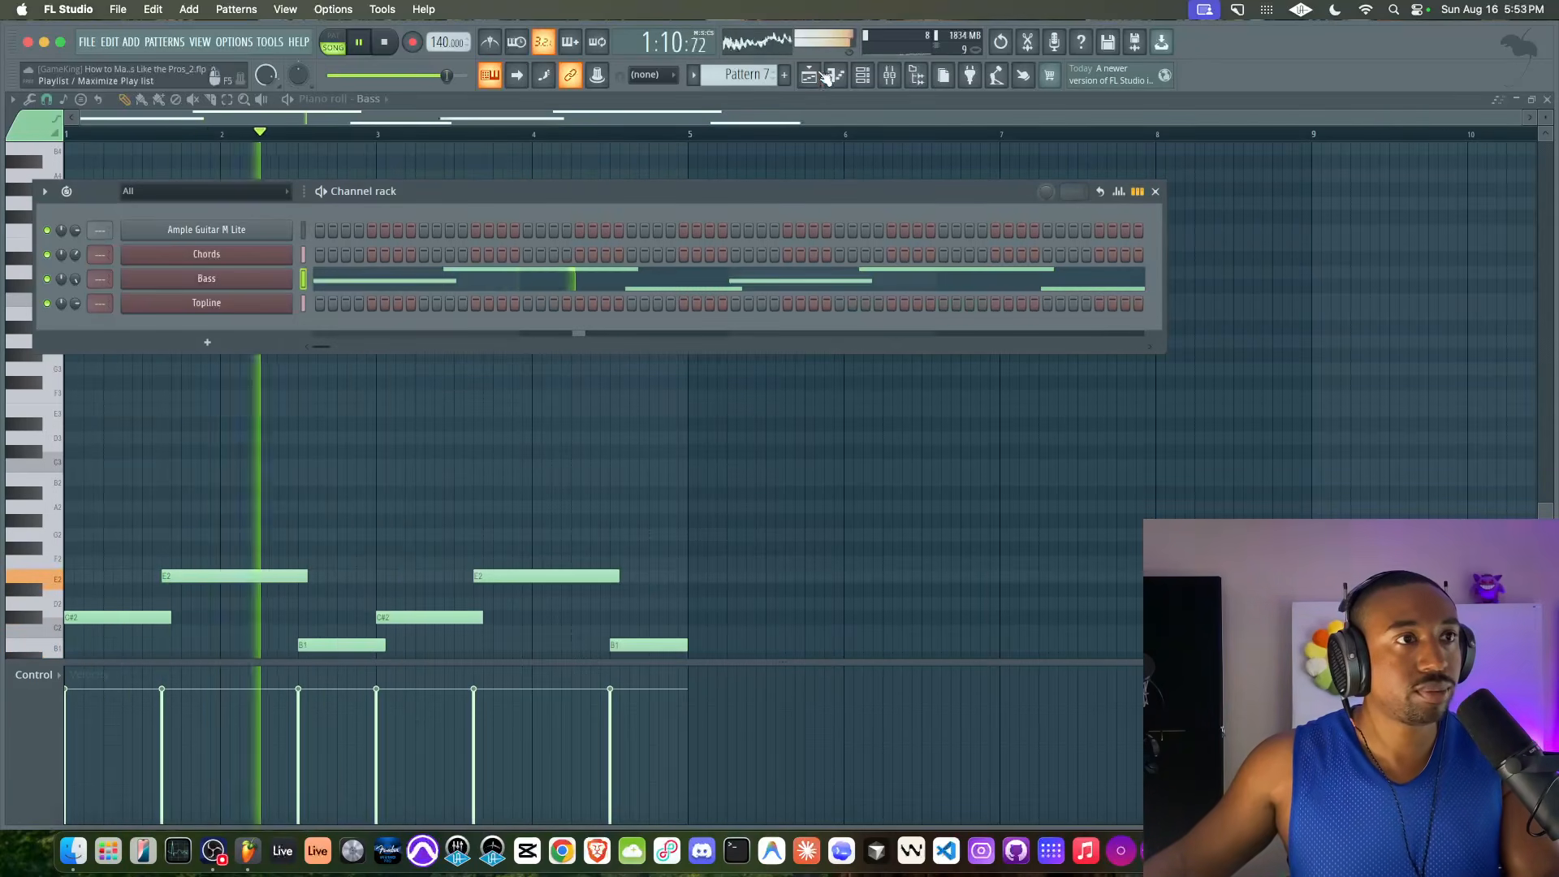
Listen to the topline, harmony and bass layers together in the playlist, checking the Bass channel's level in the mix
key("F5")
key("F6")
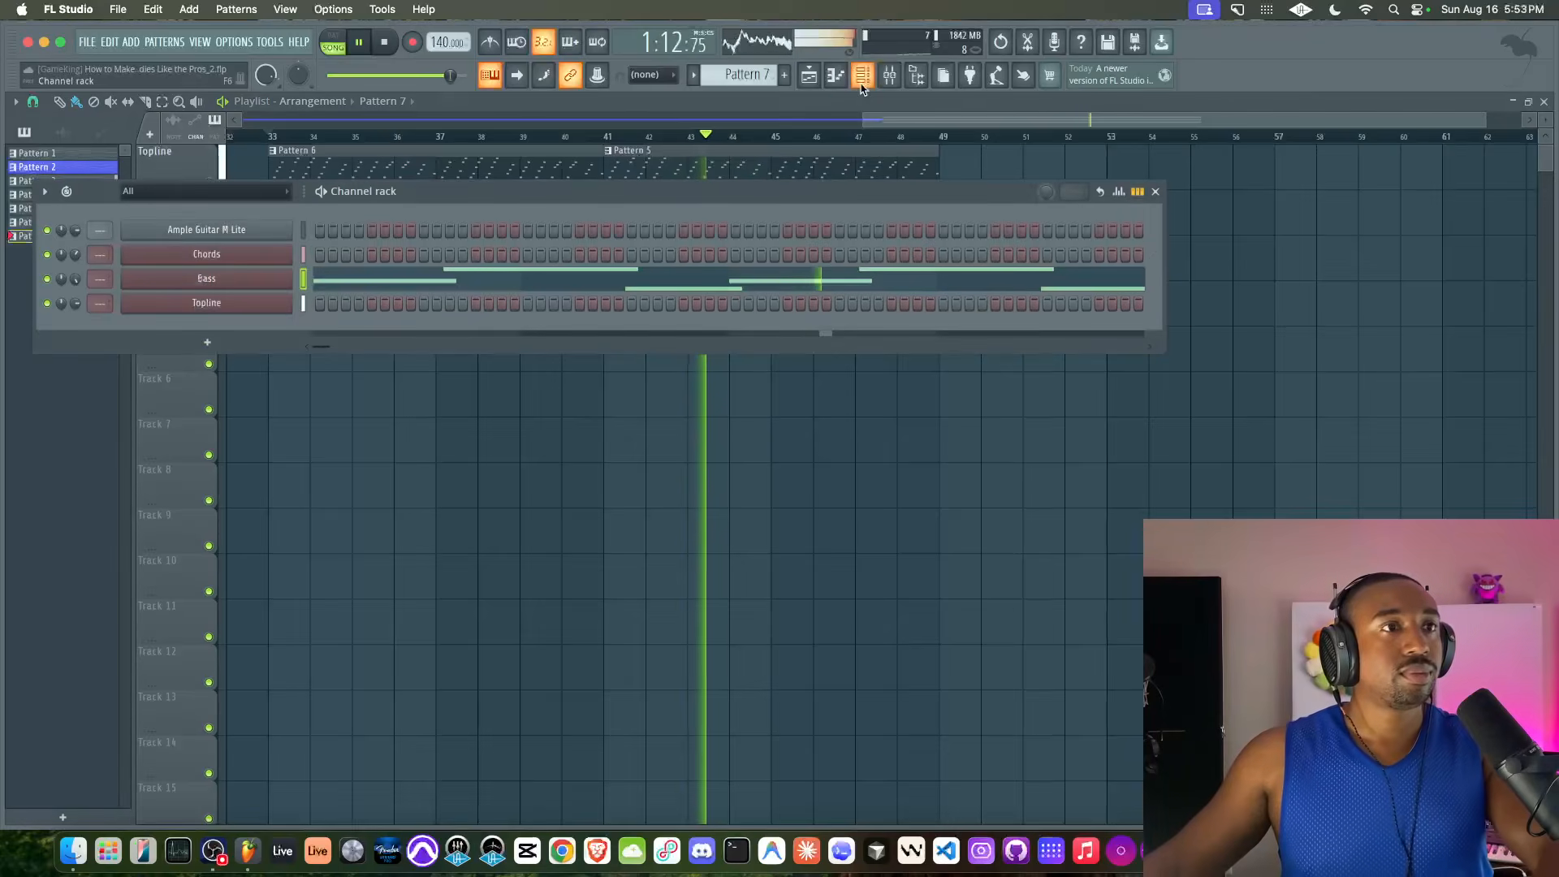
key("F6")
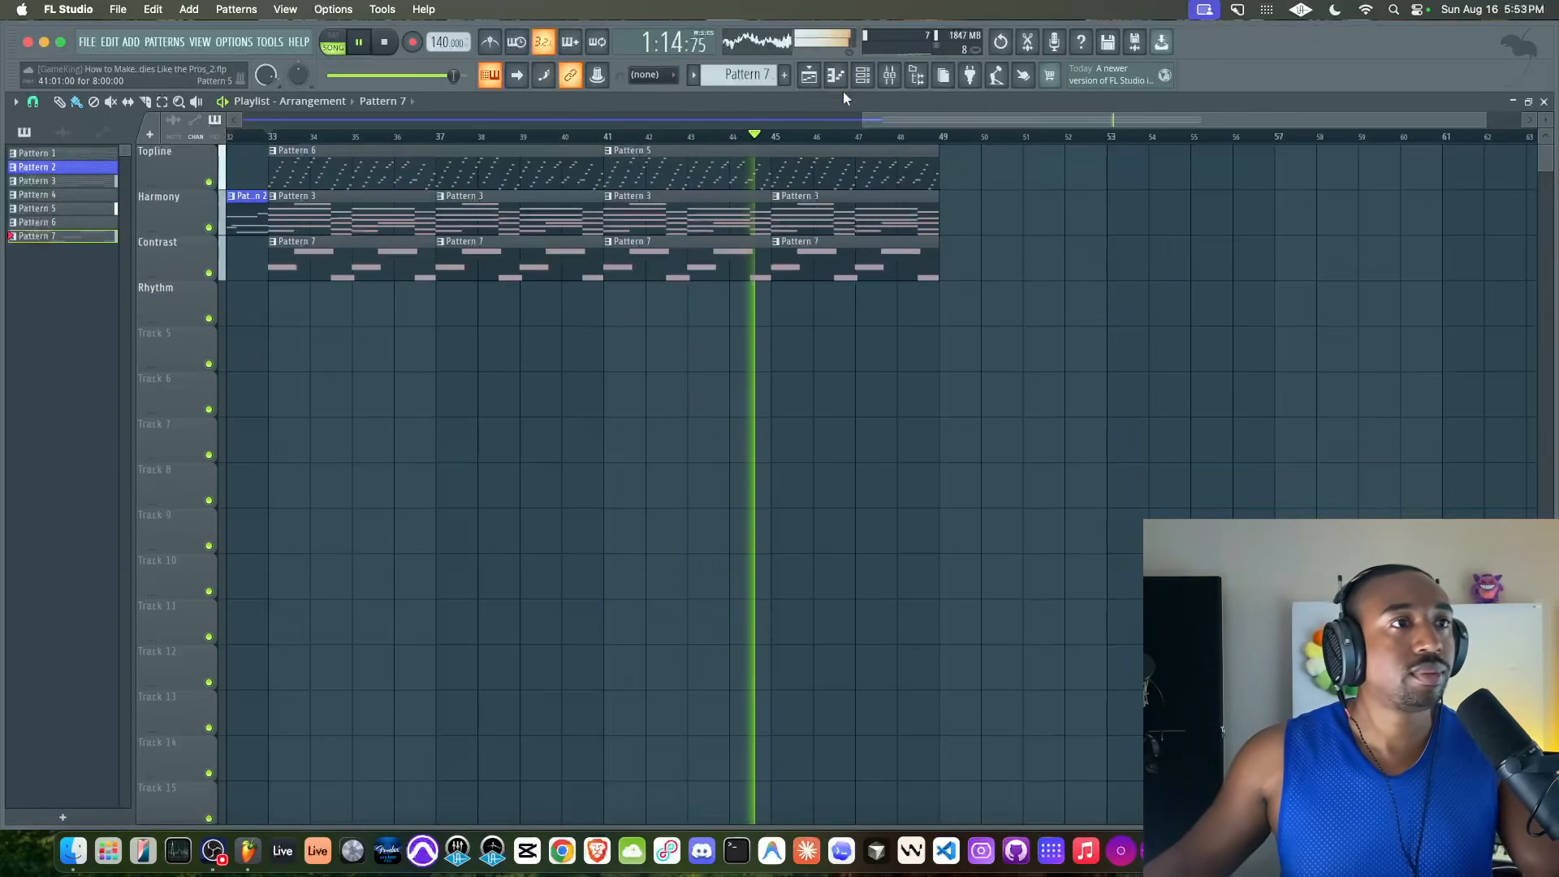
key("F6")
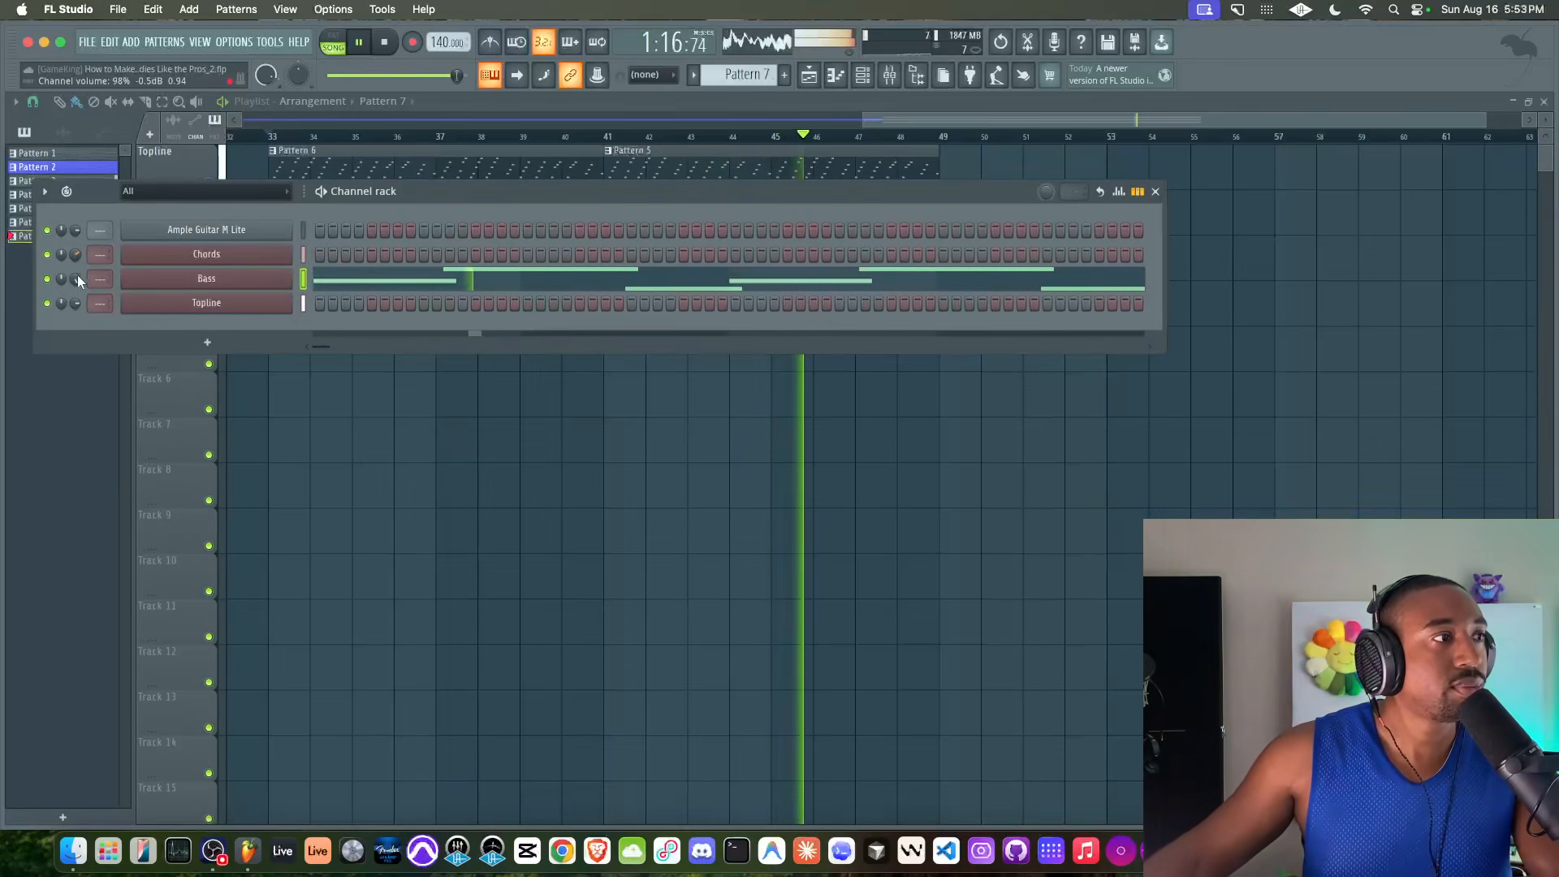
key("F6")
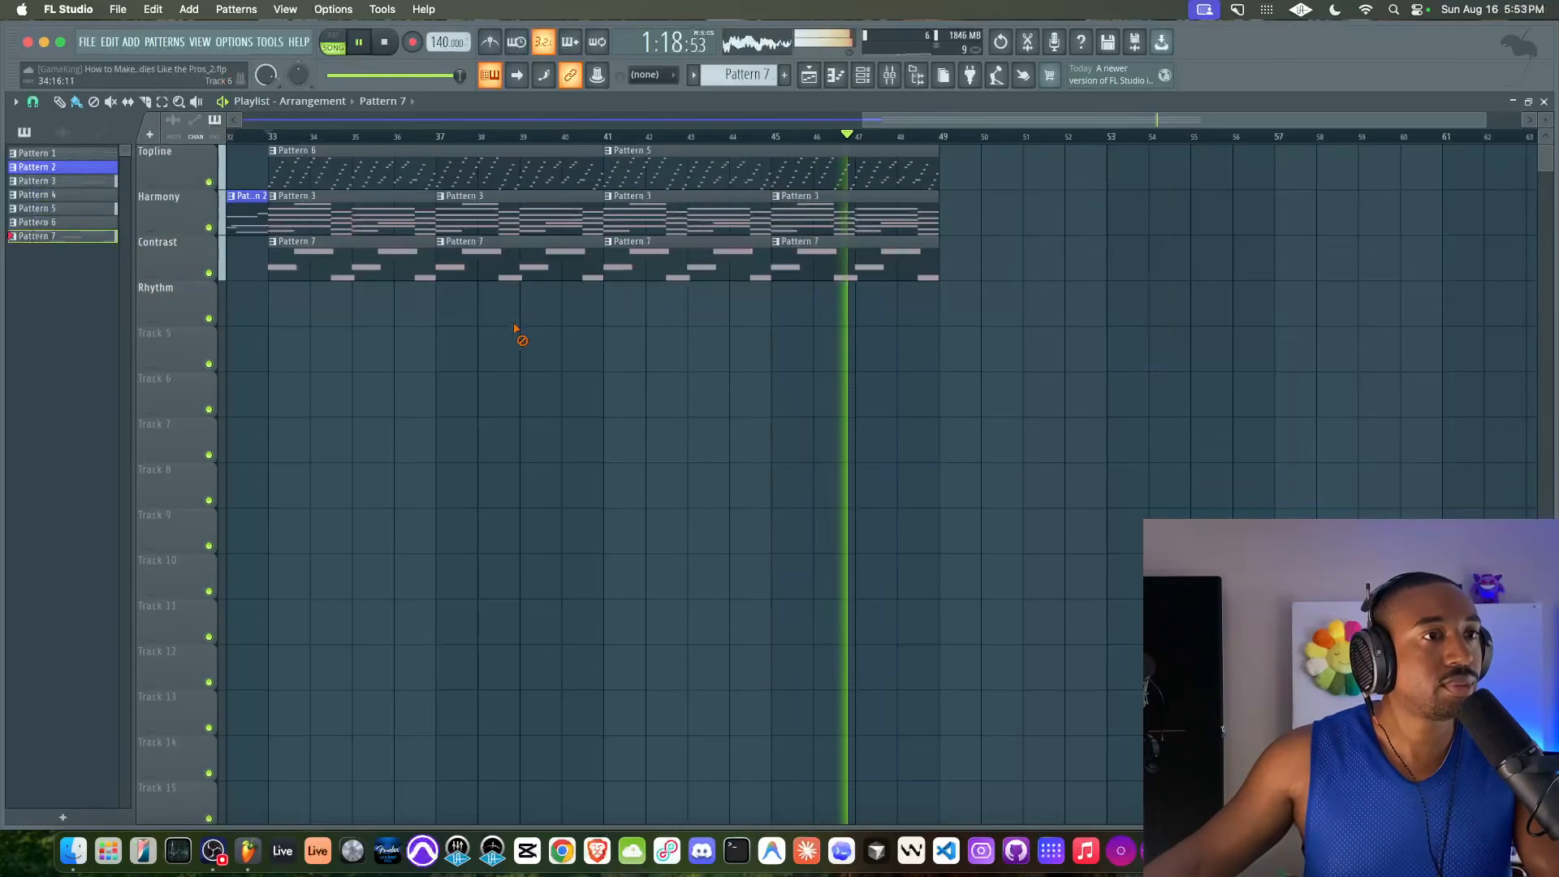
scroll(568, 327, "down", 1)
key("space")
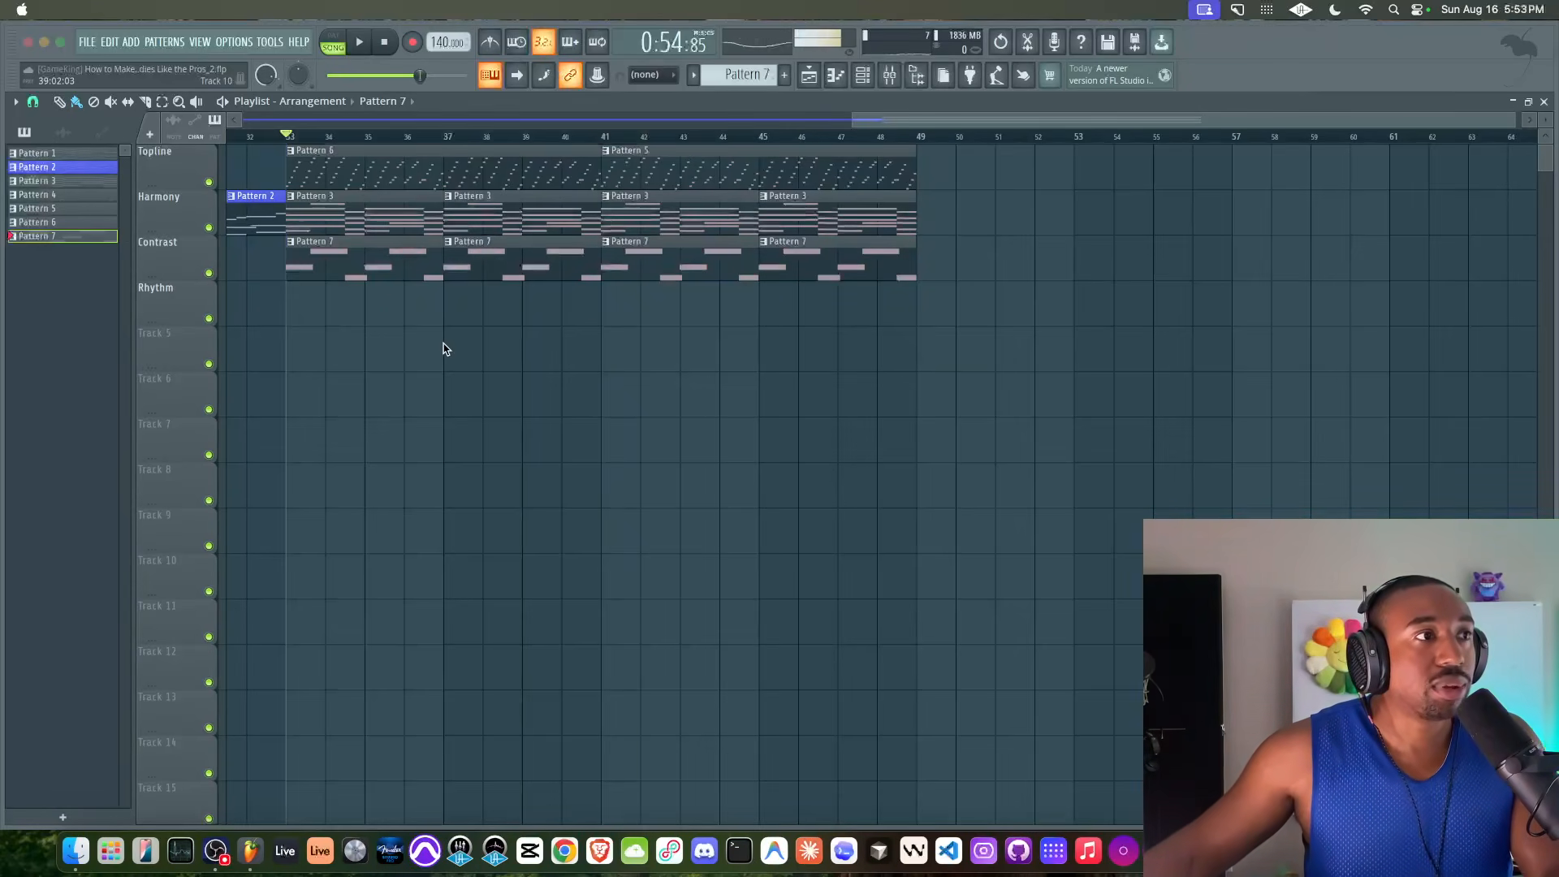
left_click_drag(341, 175, 732, 187)
left_click_drag(337, 208, 915, 232)
left_click_drag(318, 247, 813, 278)
left_click(782, 333, "super")
key("space")
key("space")
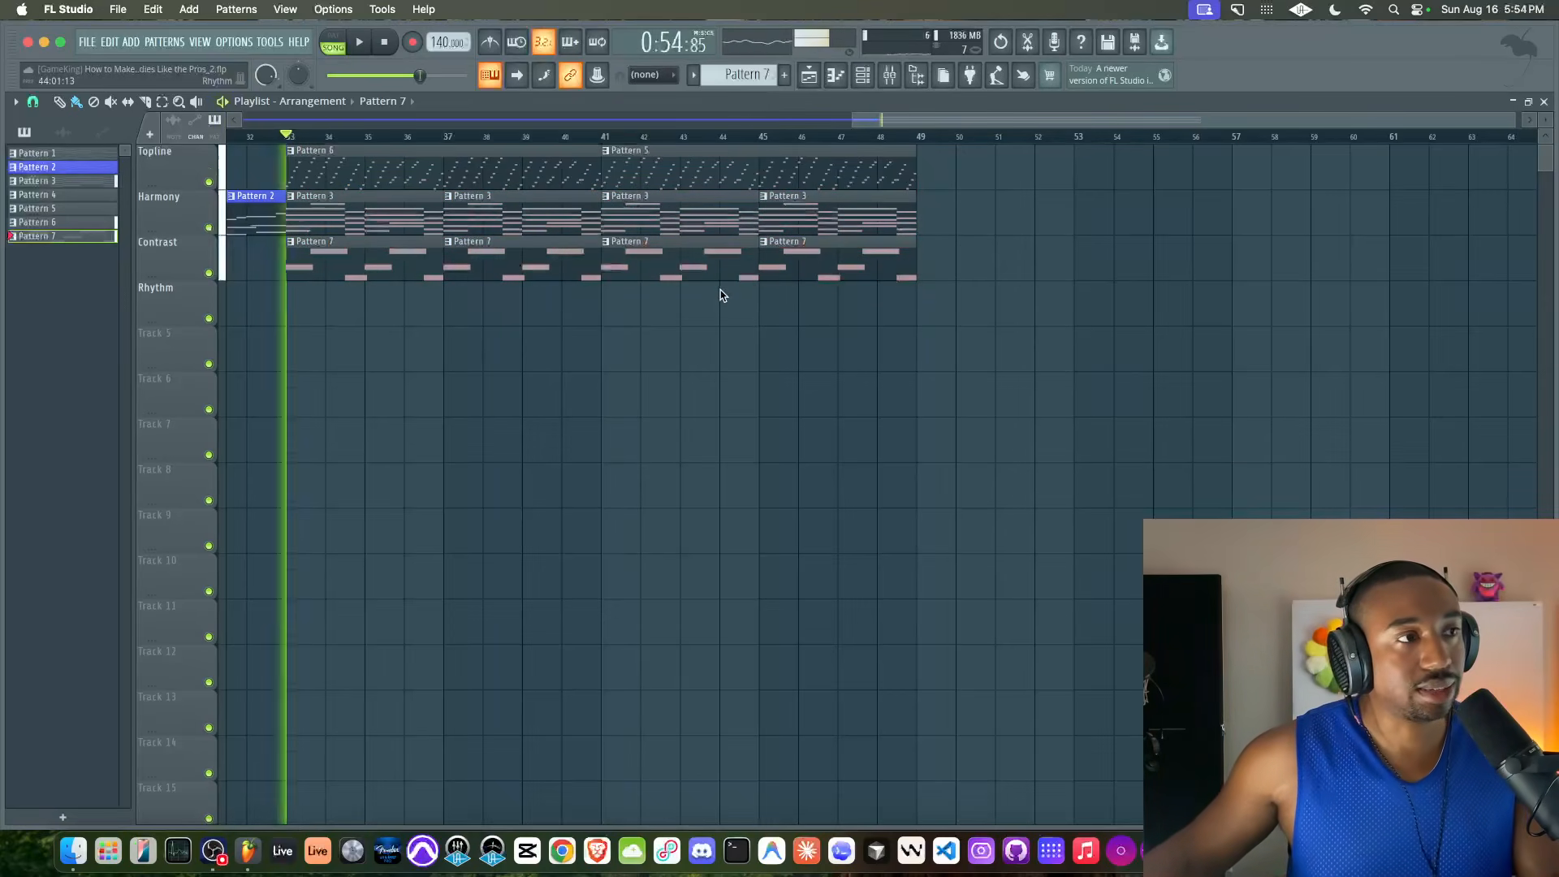
key("space")
key("space")
key("space")
Set the Bass synth's FM amounts to 21 and 22 for oscillator 1 and 25 and 25 for oscillator 2 during playback
key("space")
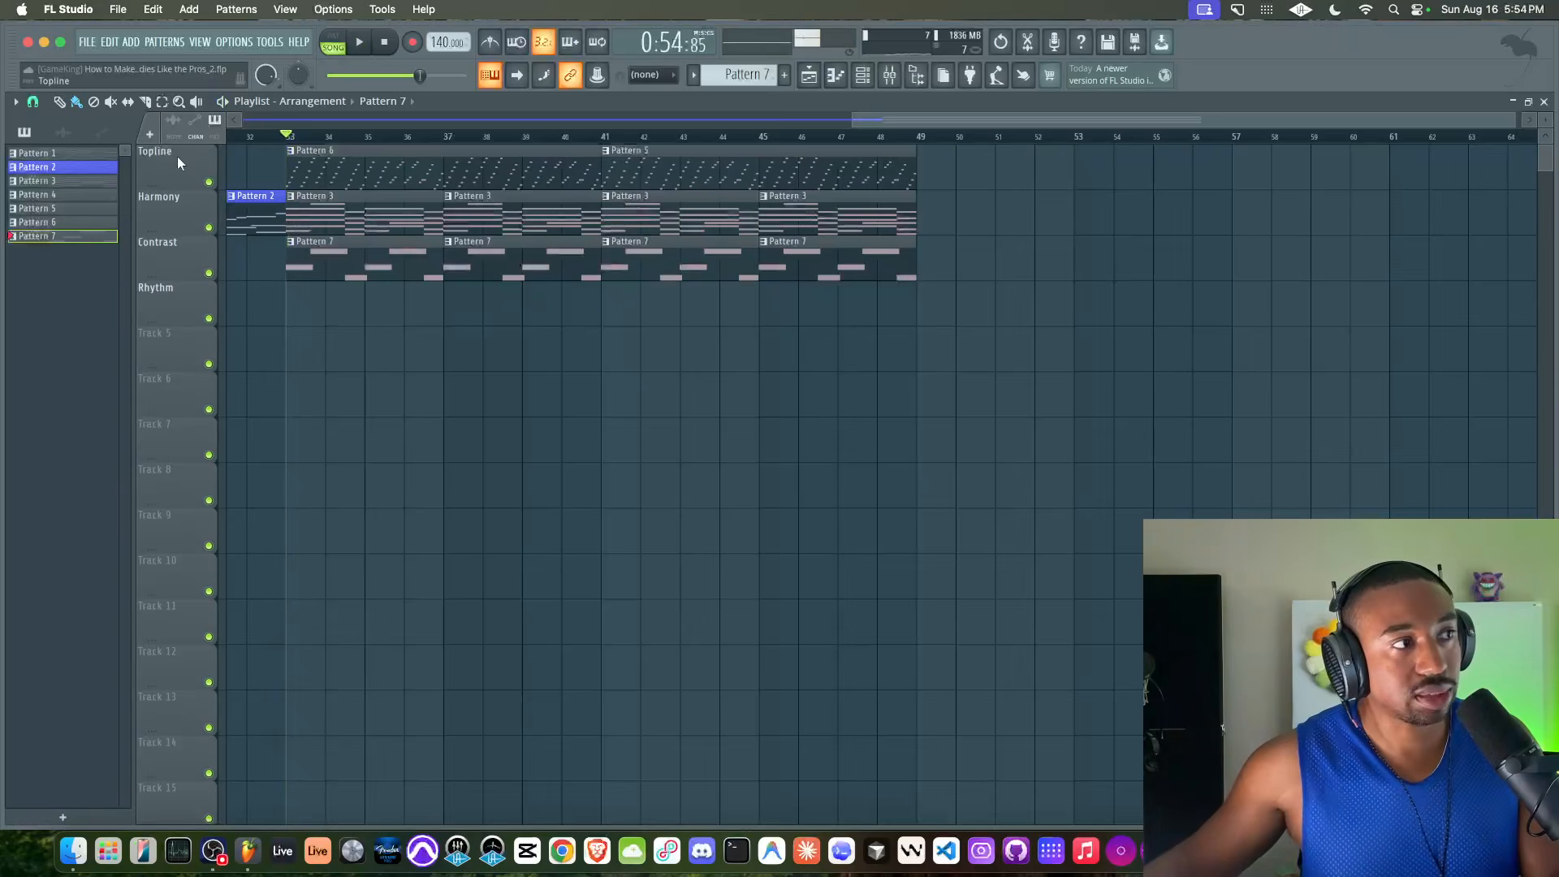
key("space")
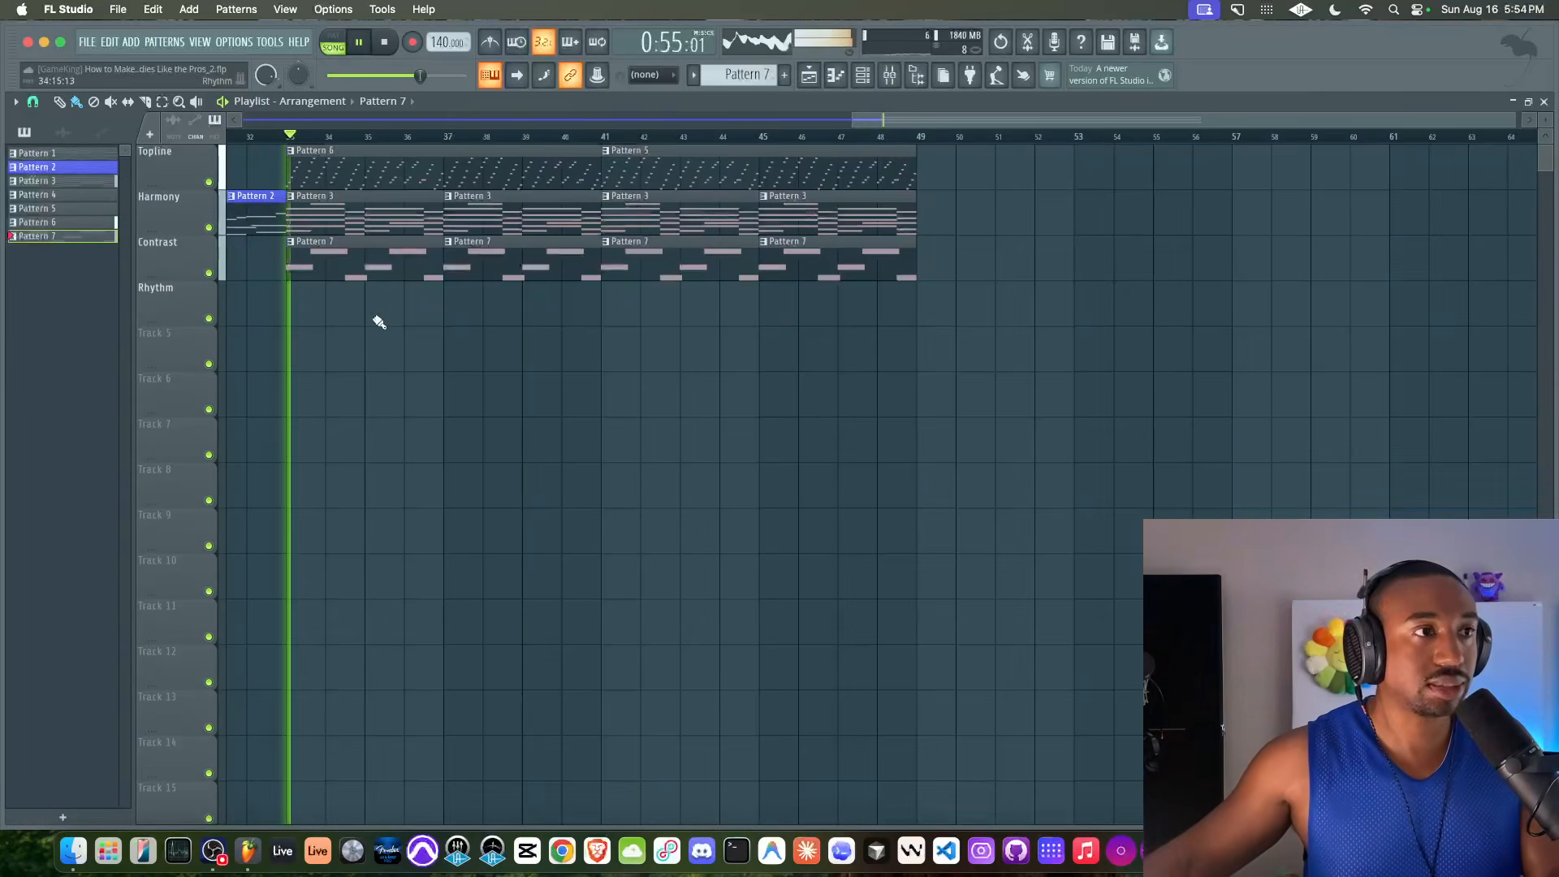
key("F6")
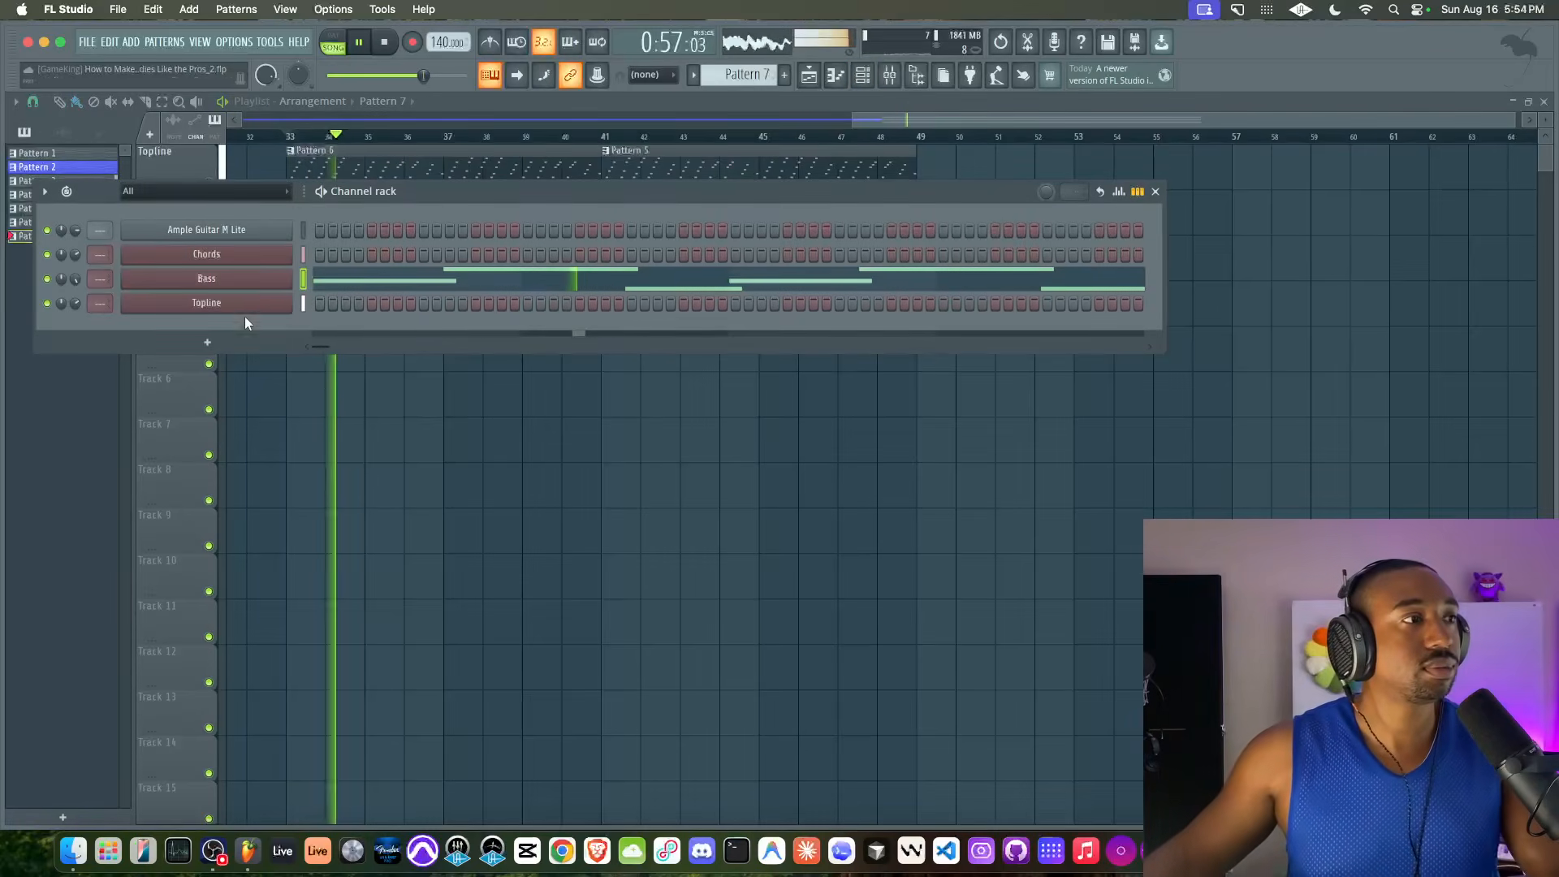
left_click(248, 283)
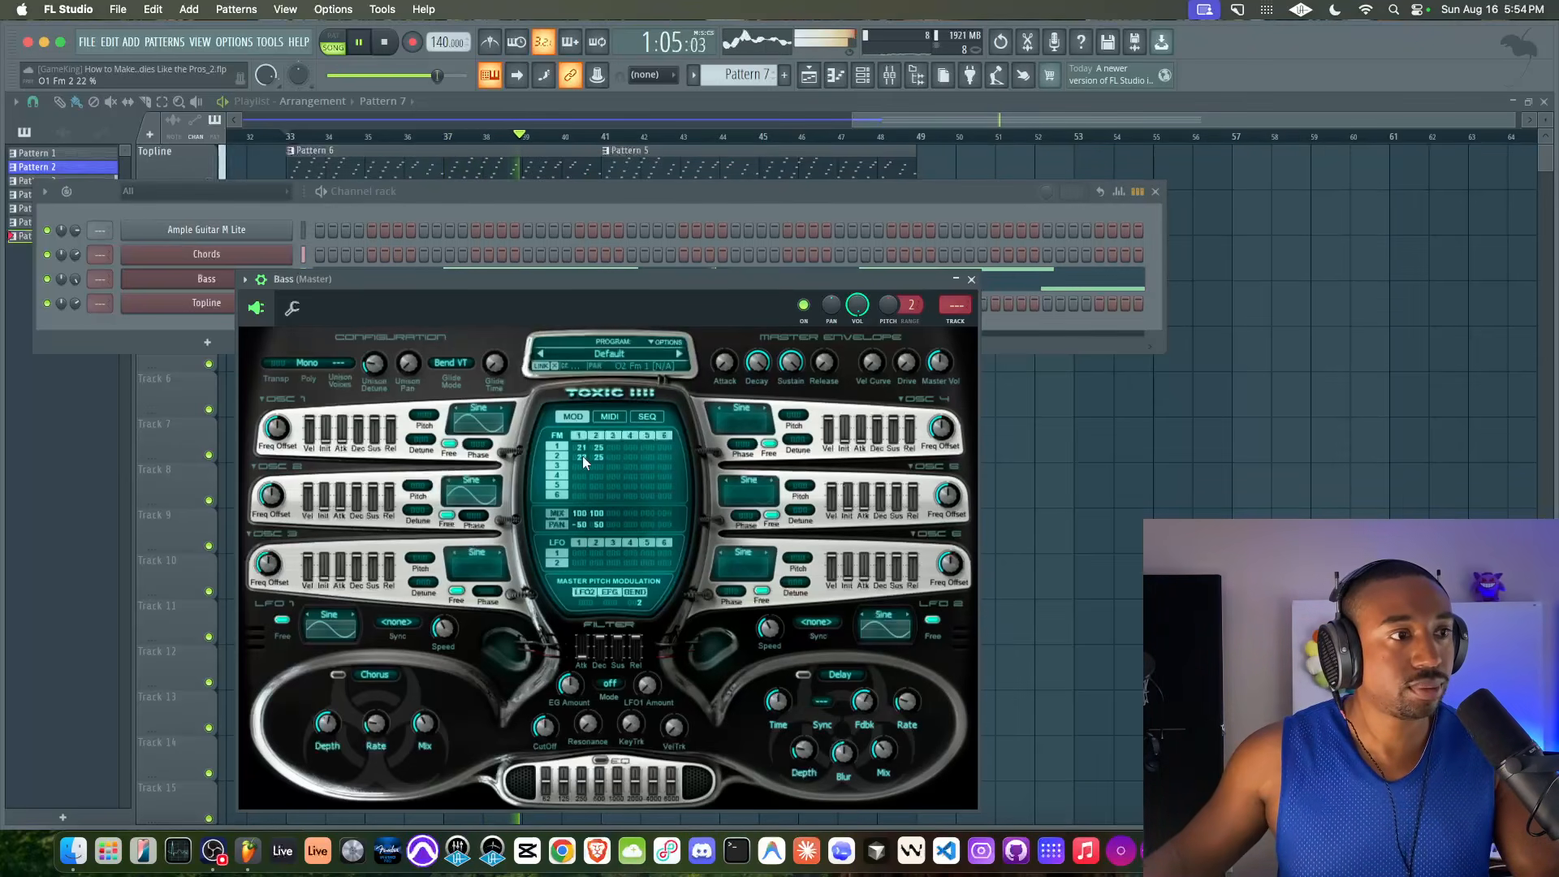
left_click(972, 280)
key("F6")
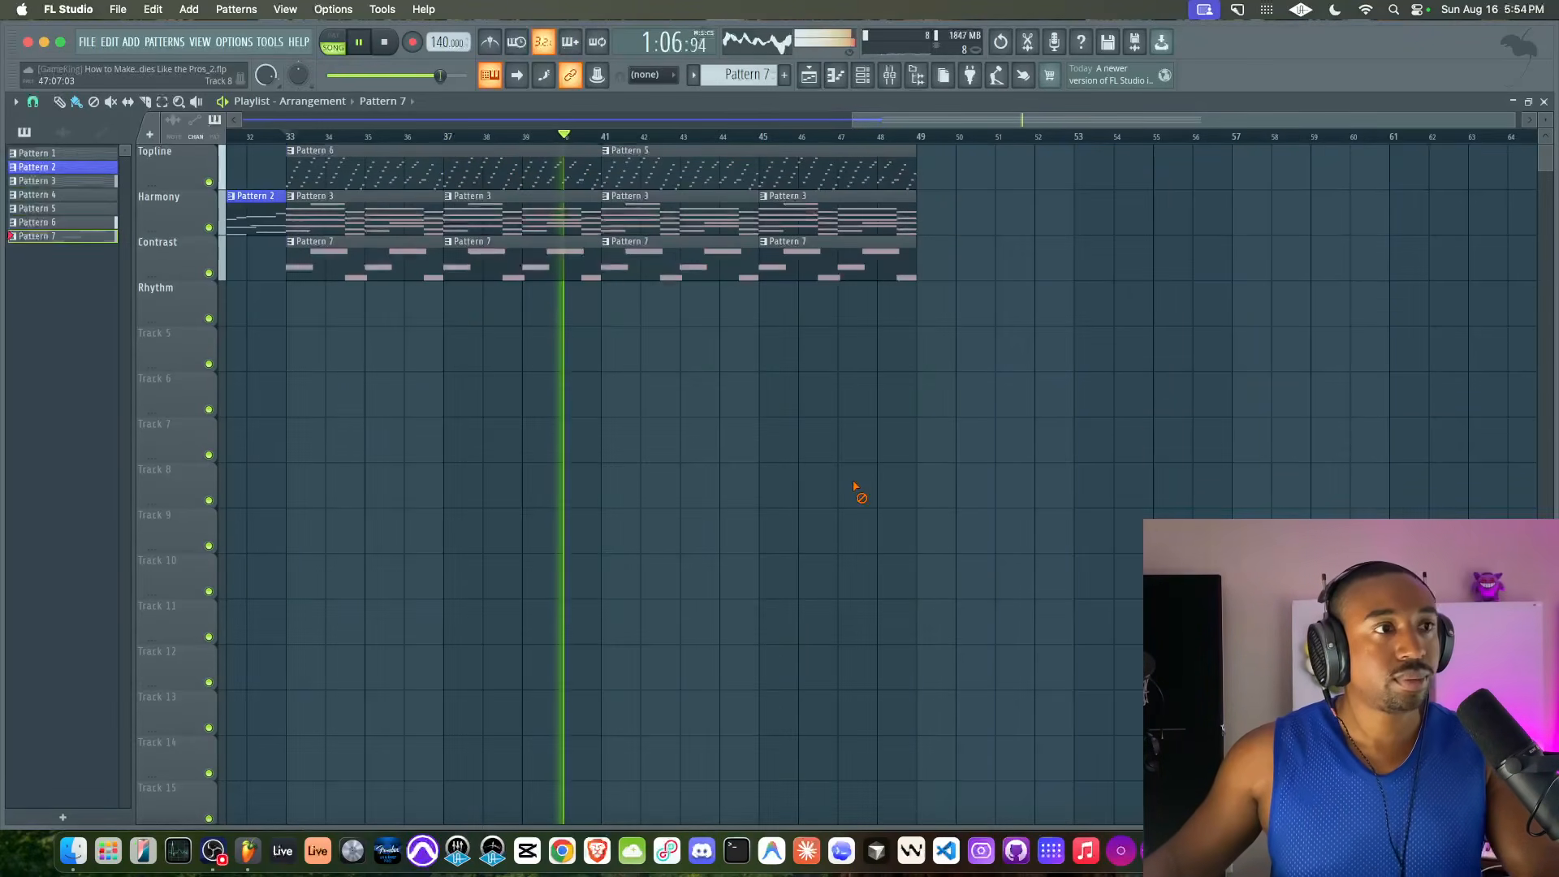
Set the unison voices of the Chords channel's Toxic Biohazard synth to 3
key("F6")
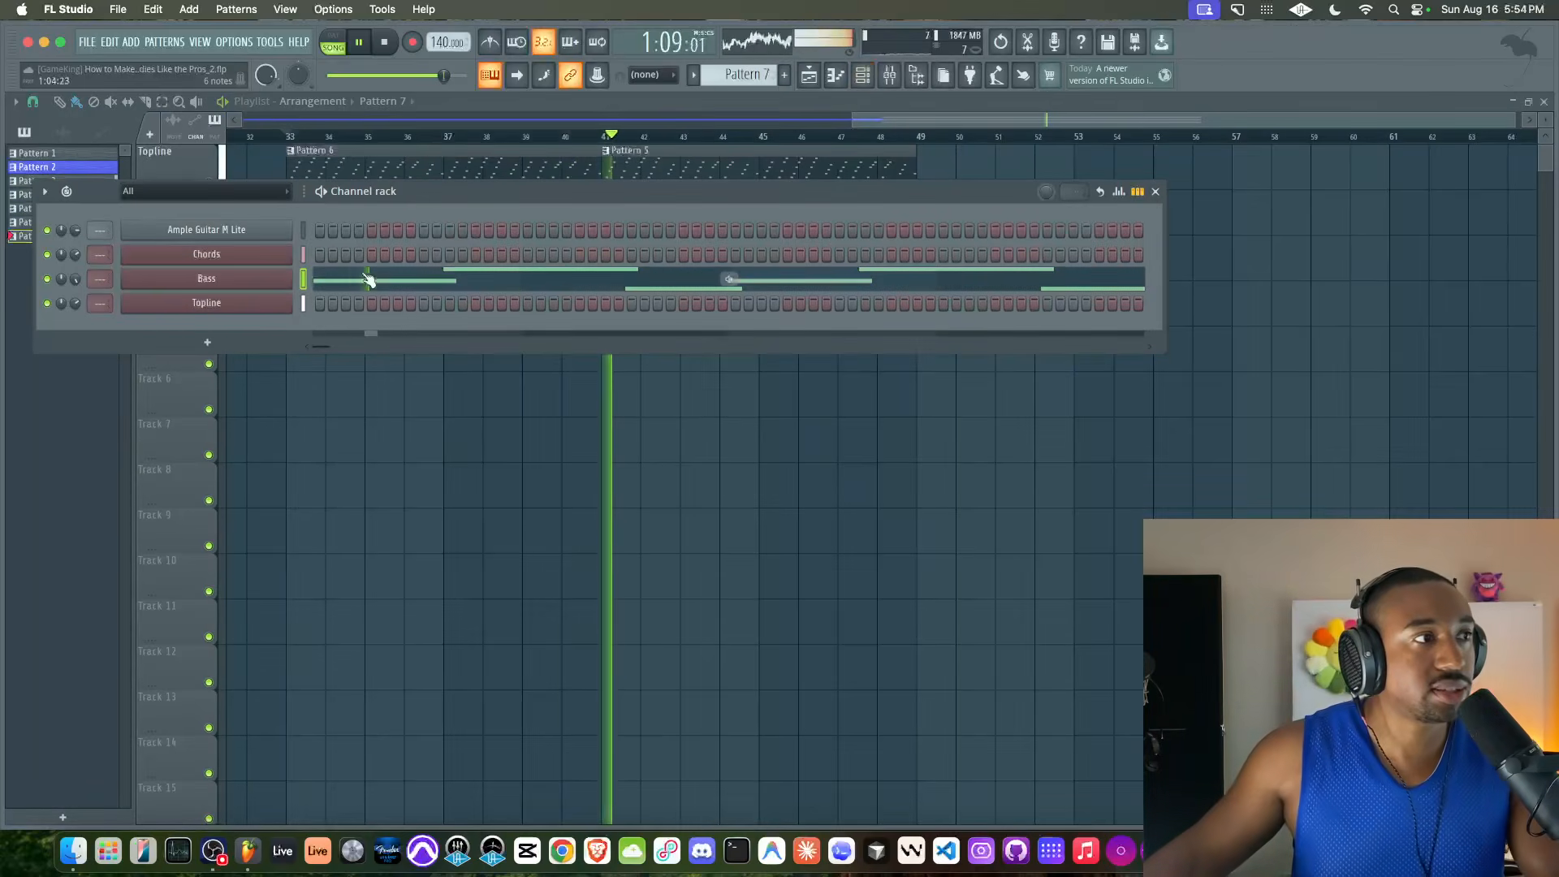
left_click(279, 255)
left_click(318, 307)
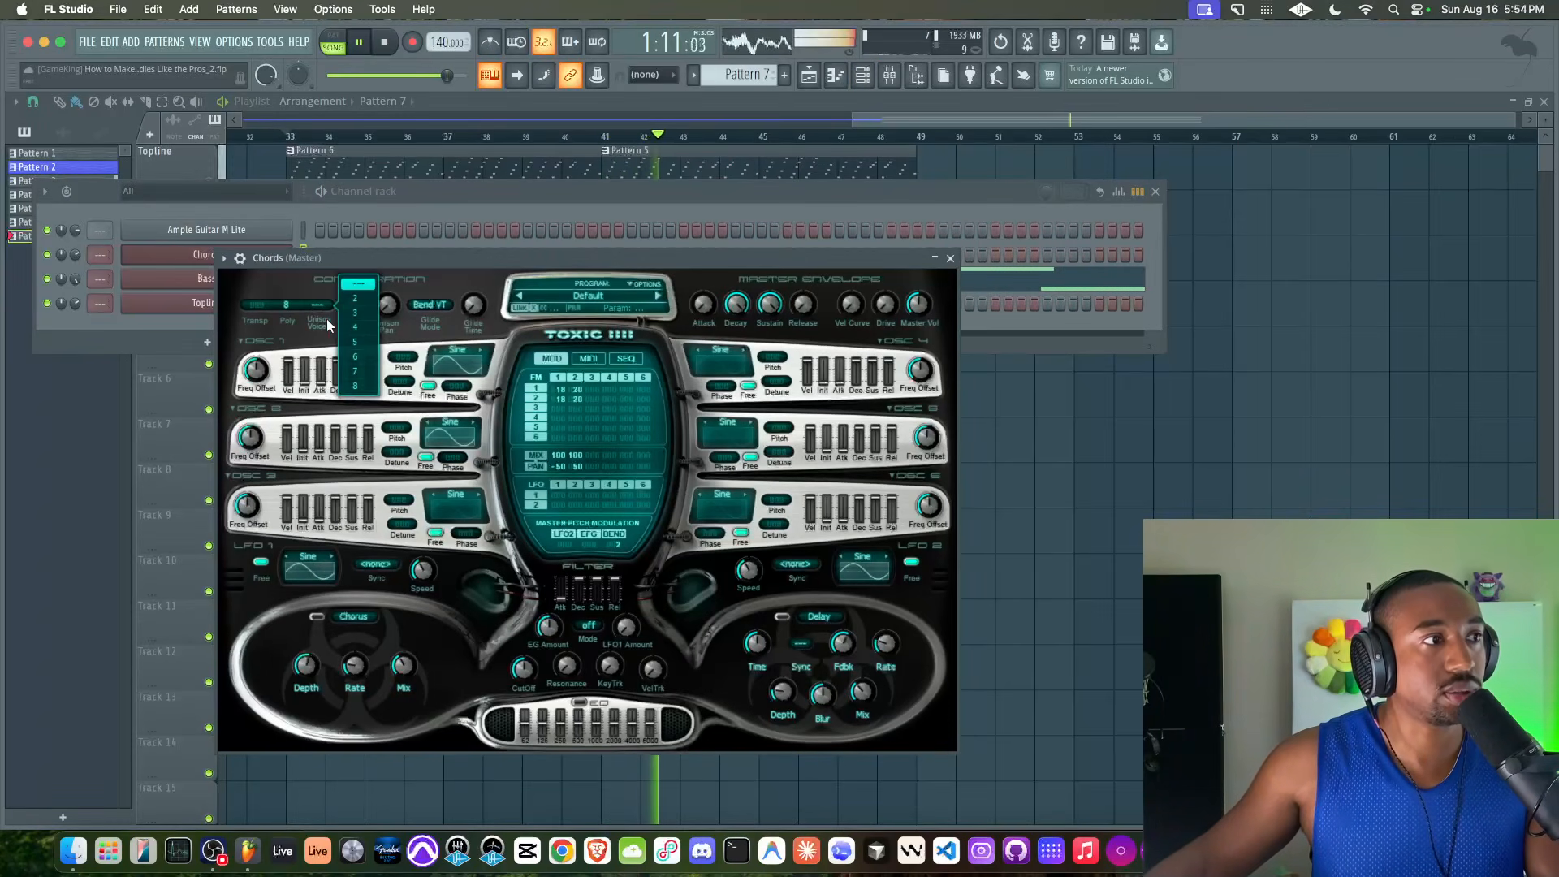
left_click_drag(392, 306, 355, 313)
left_click(950, 258)
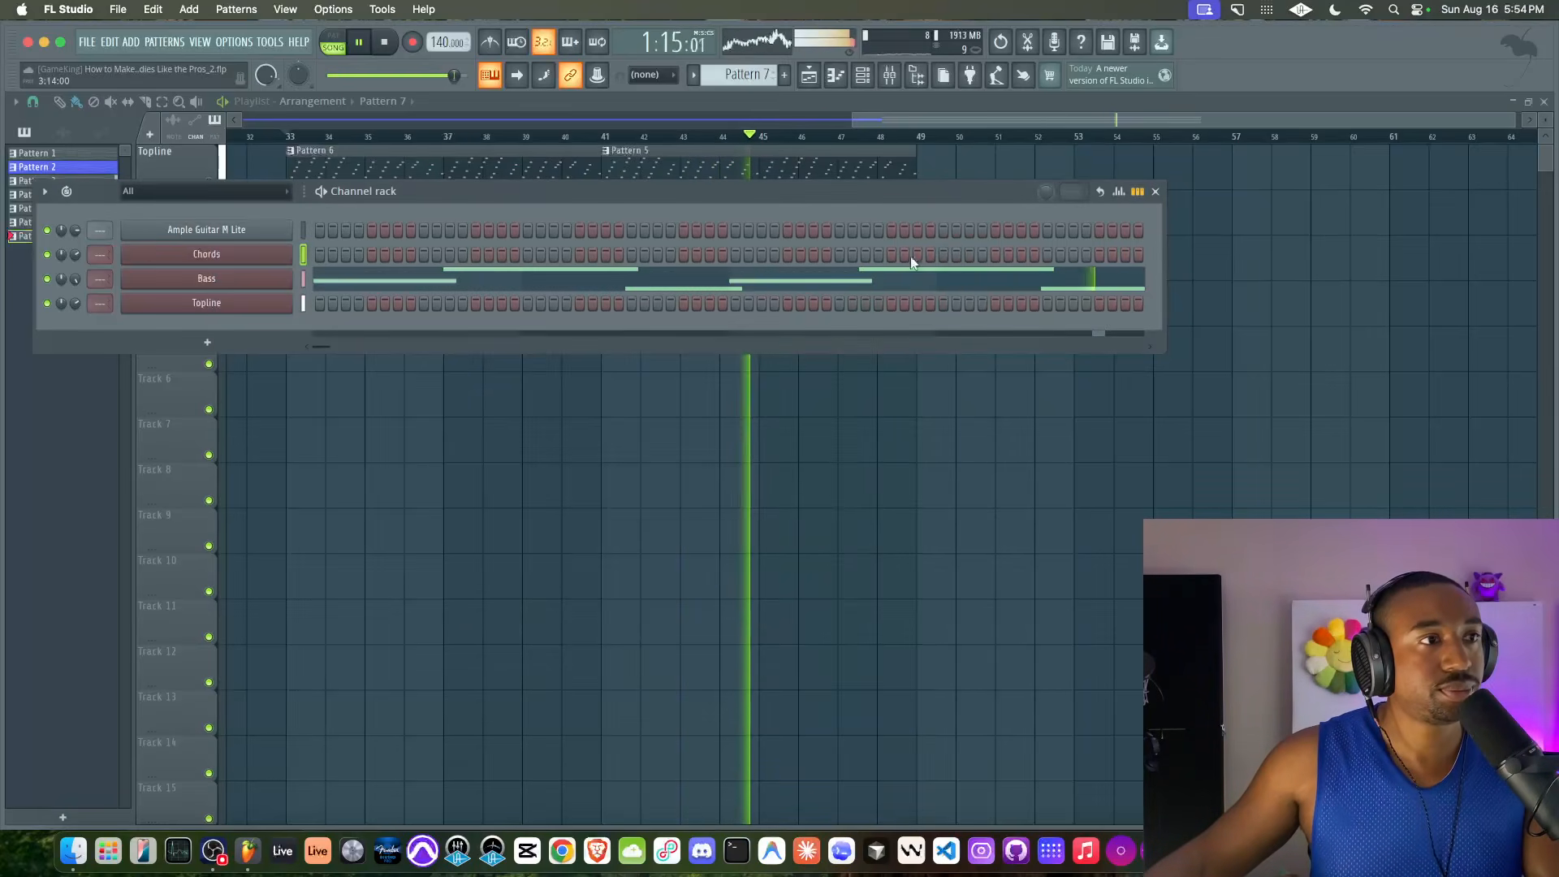
Set the unison voices of the Topline channel's Toxic Biohazard synth to 3
left_click(280, 304)
left_click(340, 329)
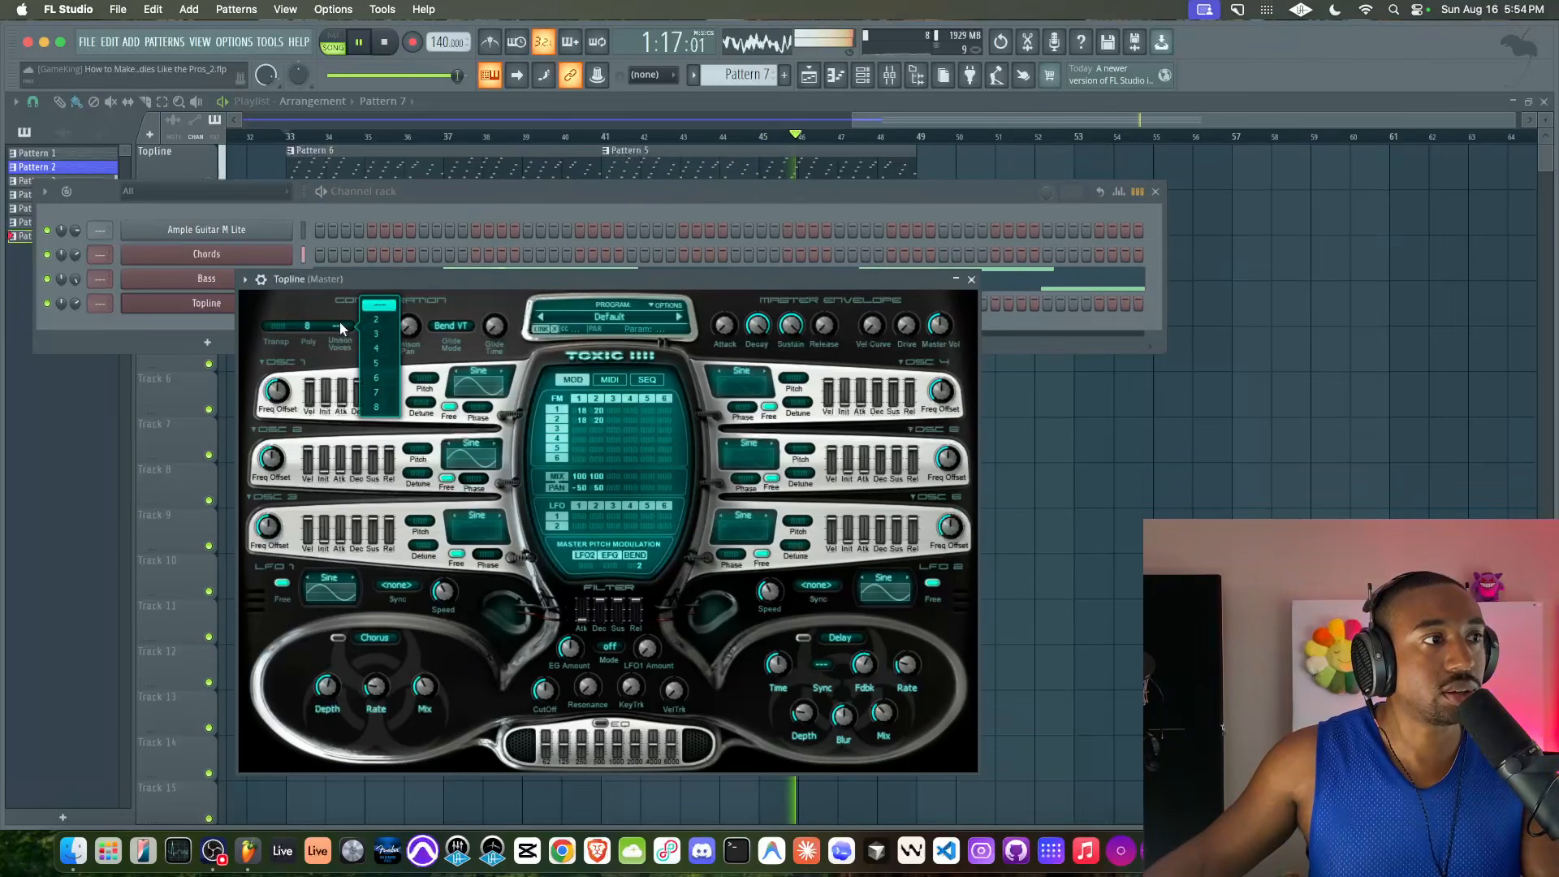
left_click(376, 333)
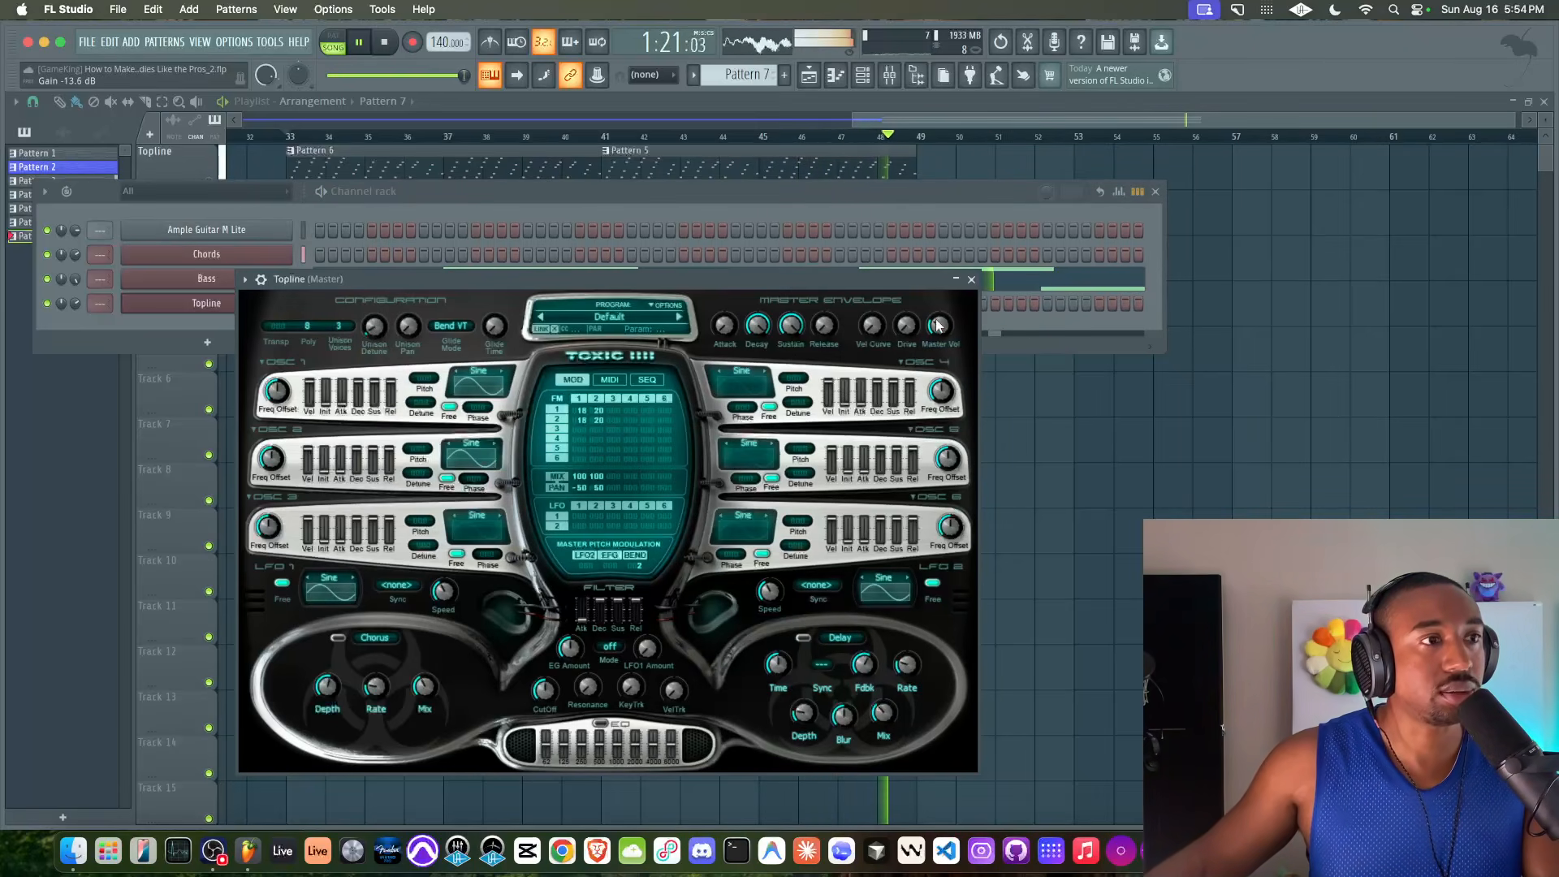
Rename the long Pattern 2 clip on the Harmony track as acoustic
right_click(1041, 368)
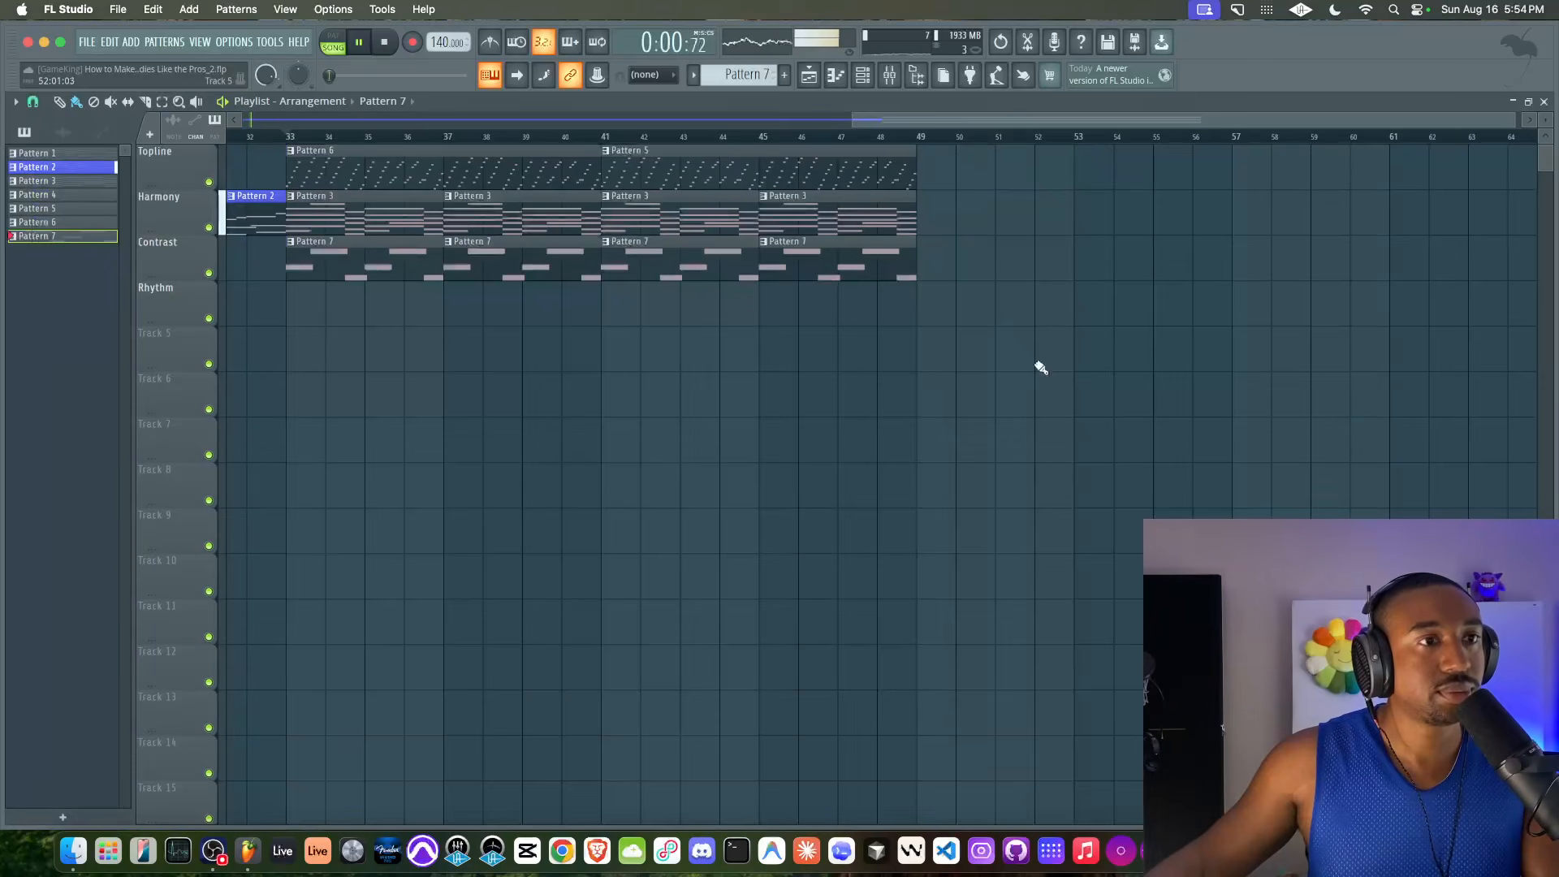
scroll(728, 245, "left", 10)
scroll(776, 321, "down", 4)
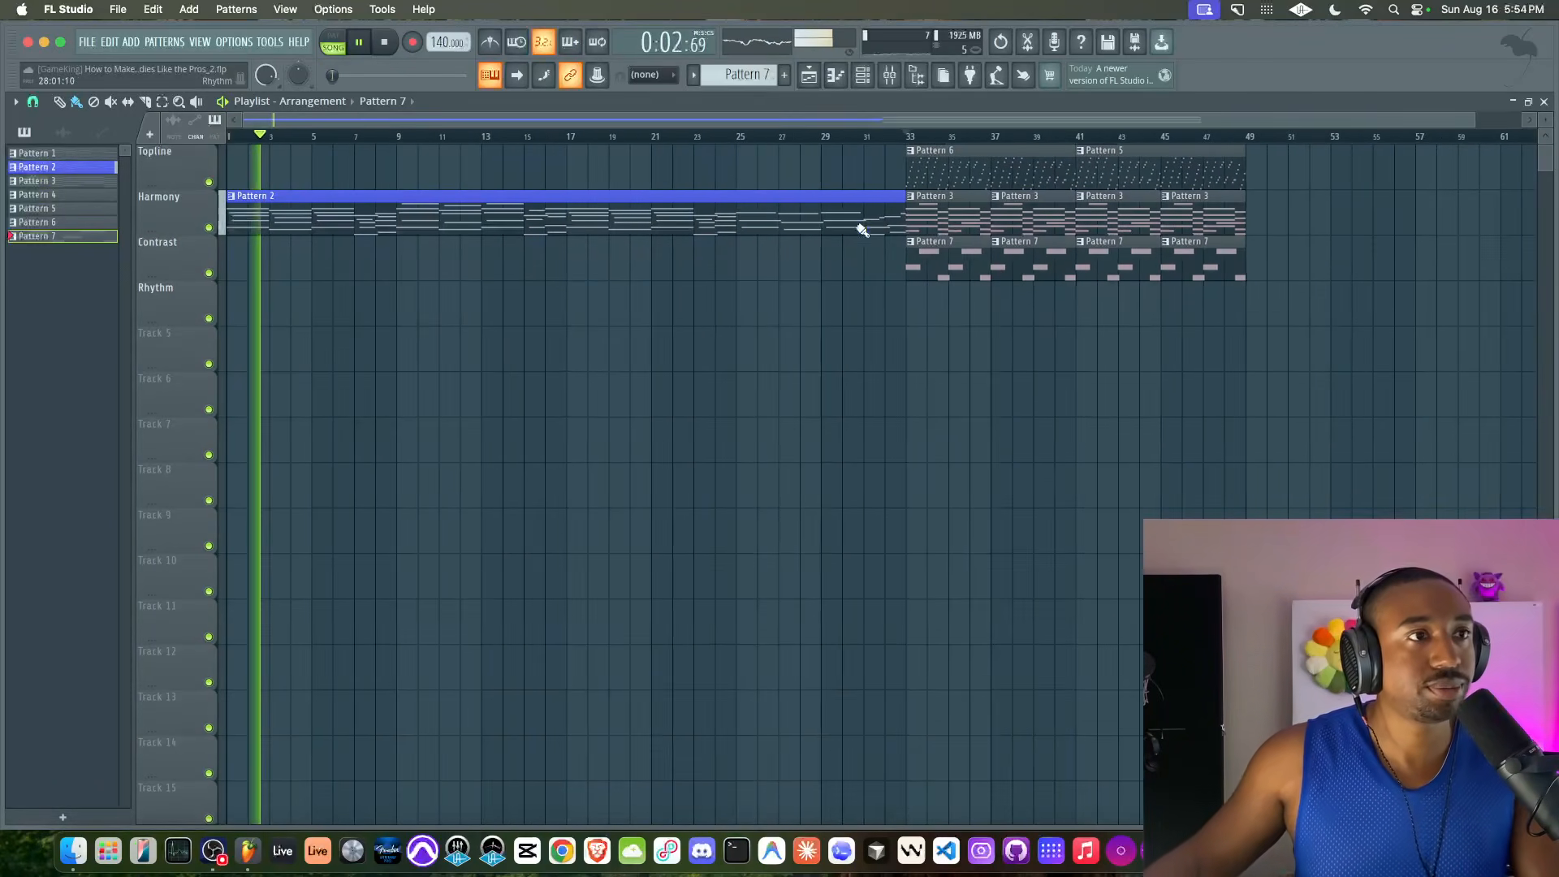
left_click(887, 81)
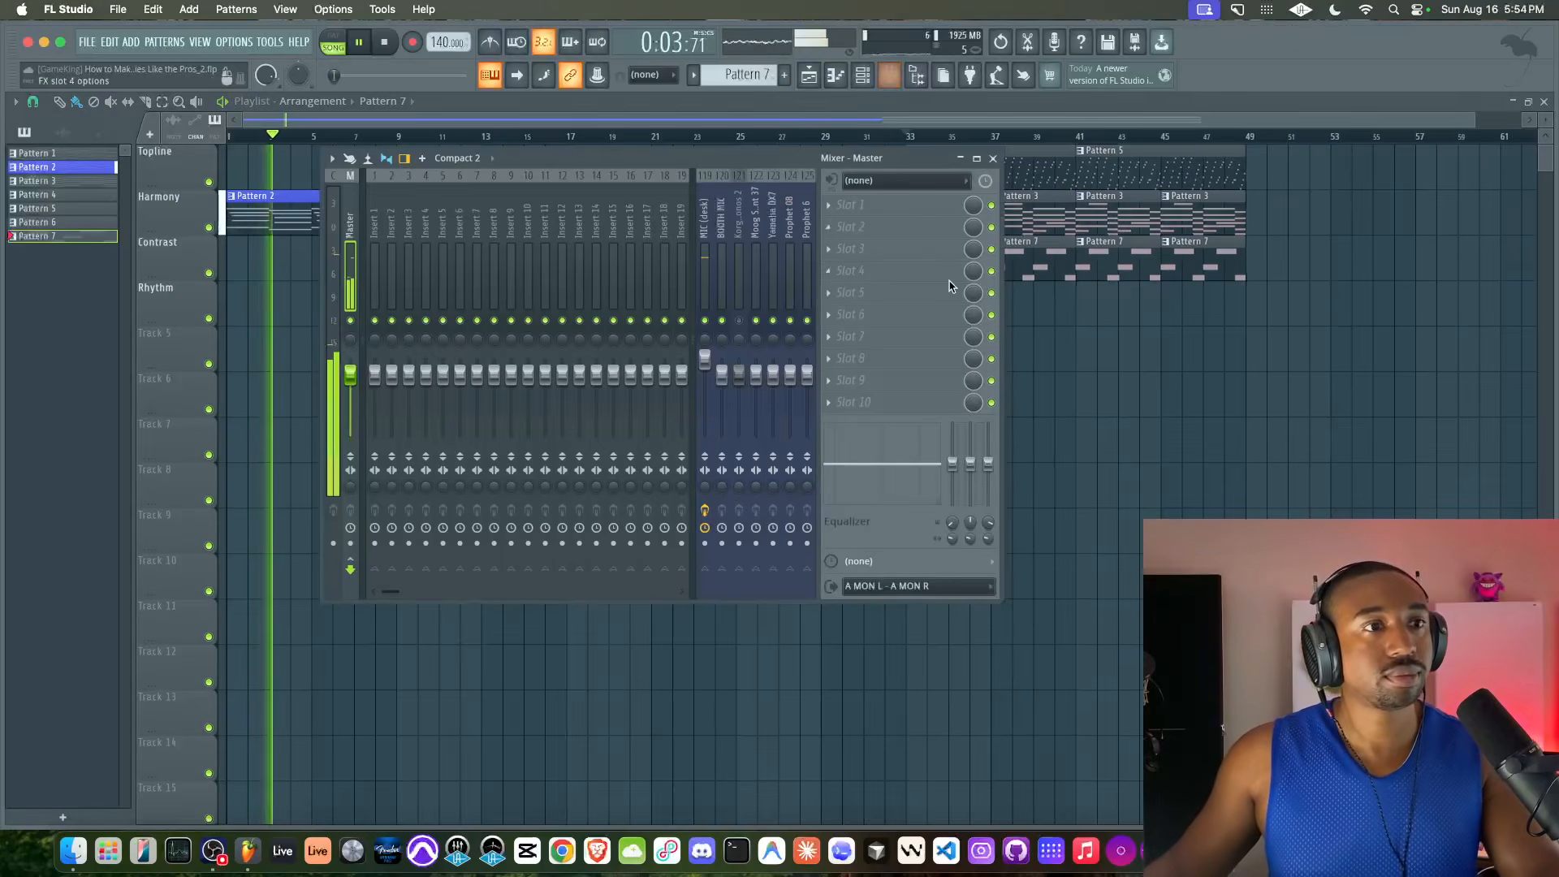
right_click(1113, 352)
scroll(862, 340, "down", 4)
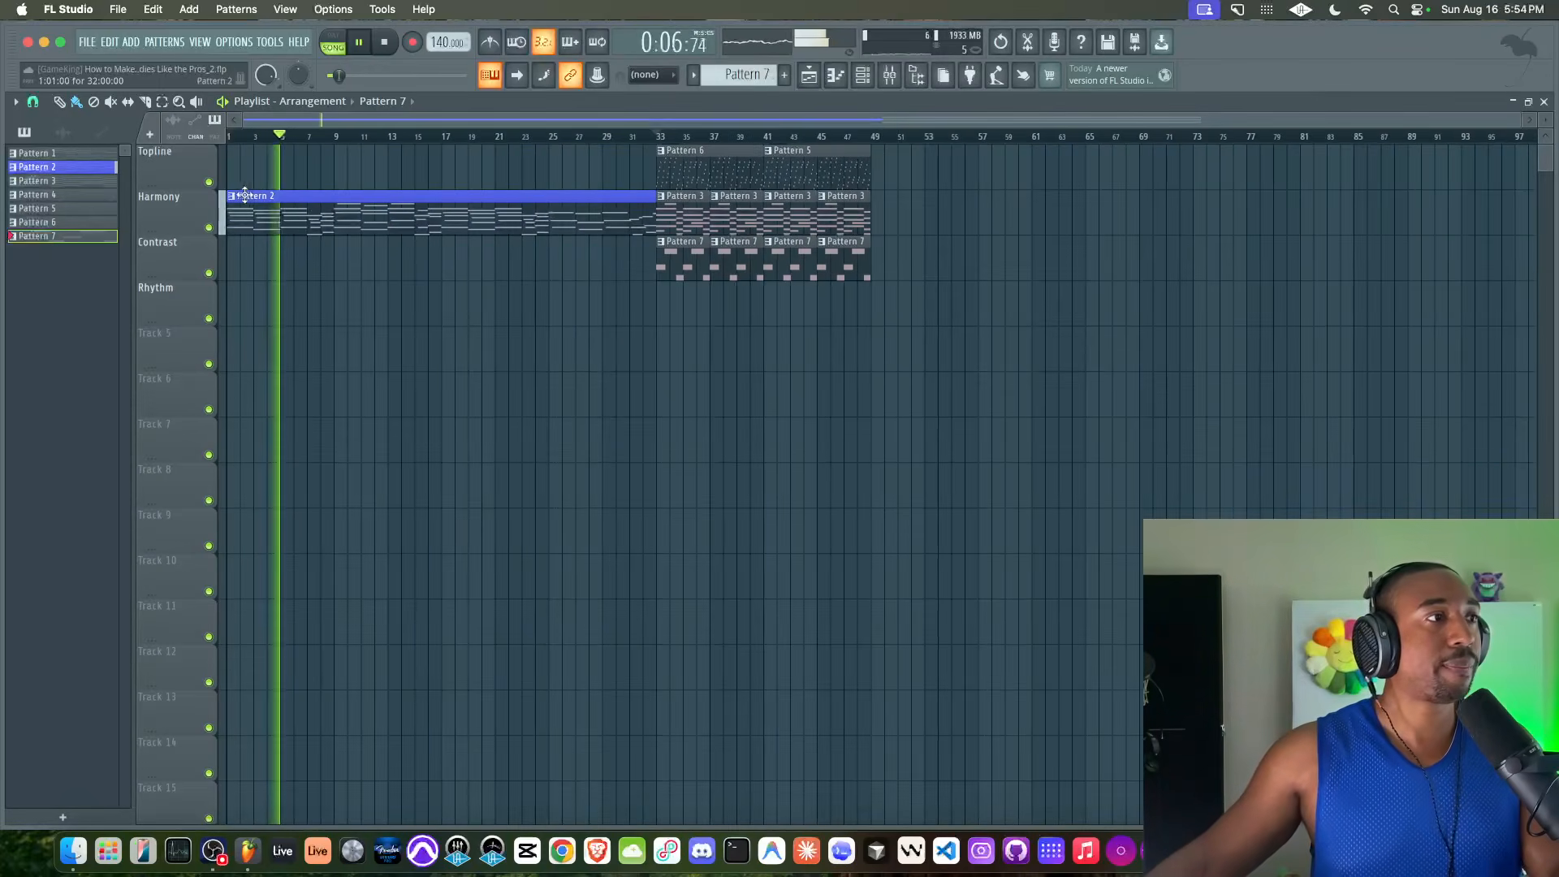
left_click(232, 196)
left_click(259, 266)
type("acoustic")
key("Return")
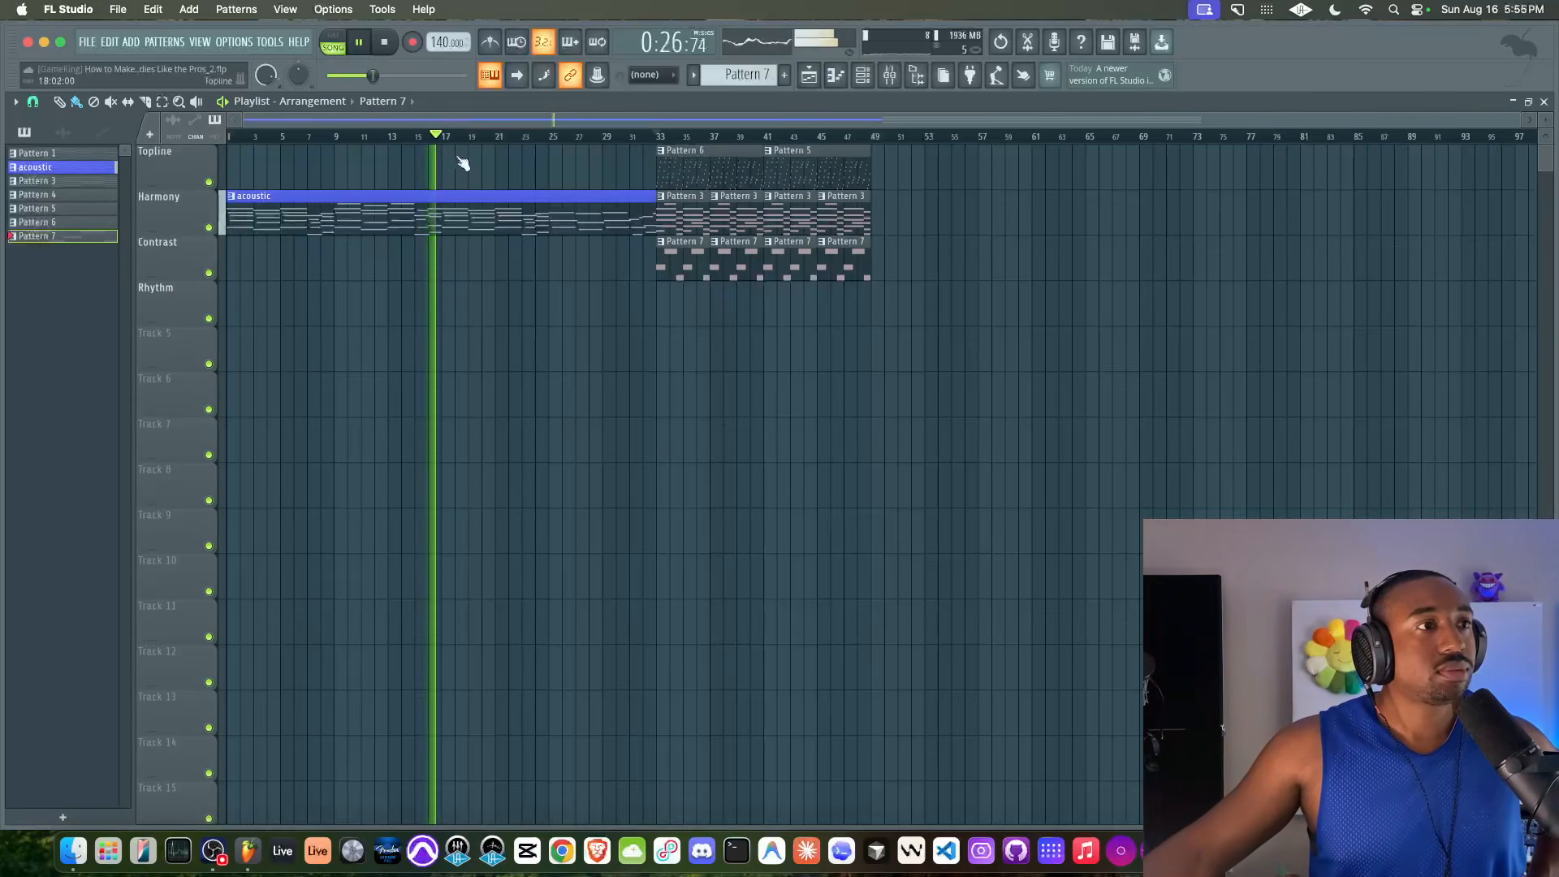
Colour patterns 1 to 7 with a gradient running from blue to pink and save the project
scroll(431, 316, "up", 4)
scroll(431, 316, "down", 3)
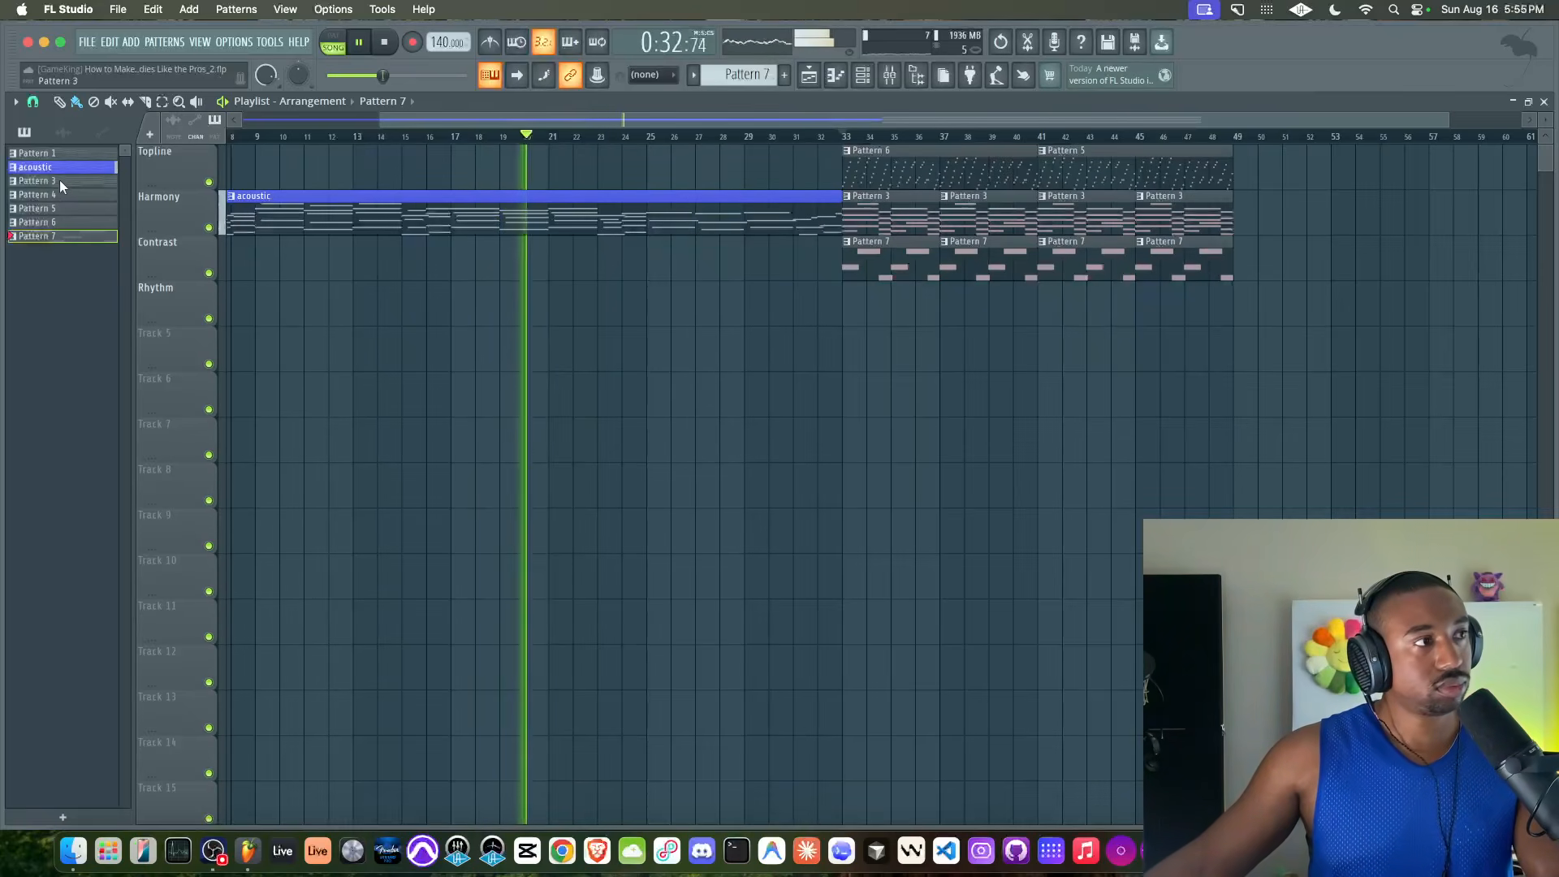
left_click(60, 153)
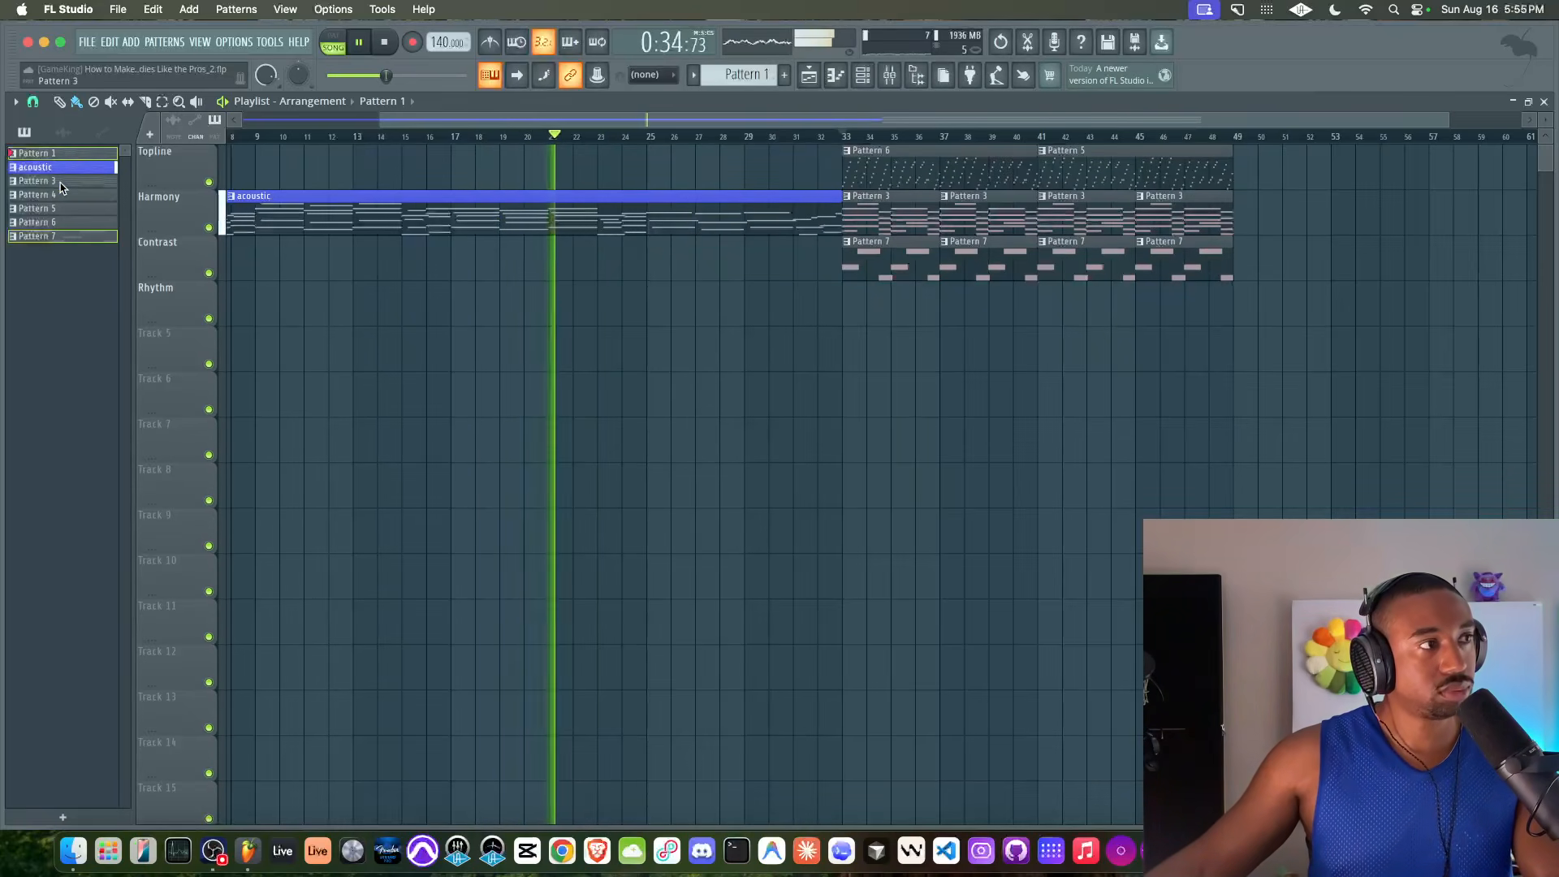
left_click(61, 223)
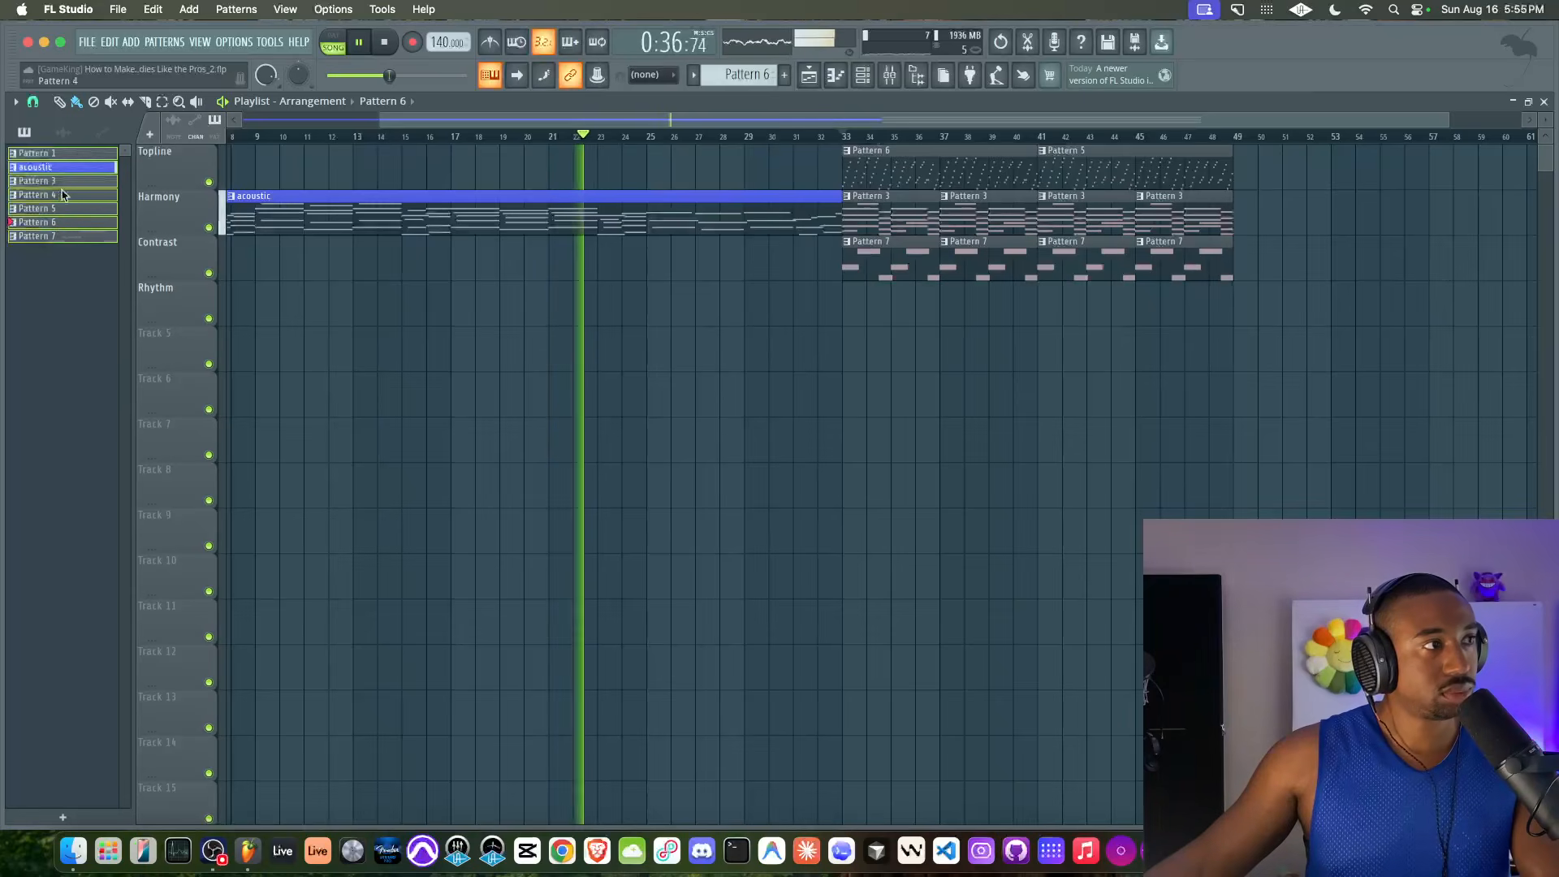
right_click(68, 182)
left_click(131, 255)
left_click(207, 244)
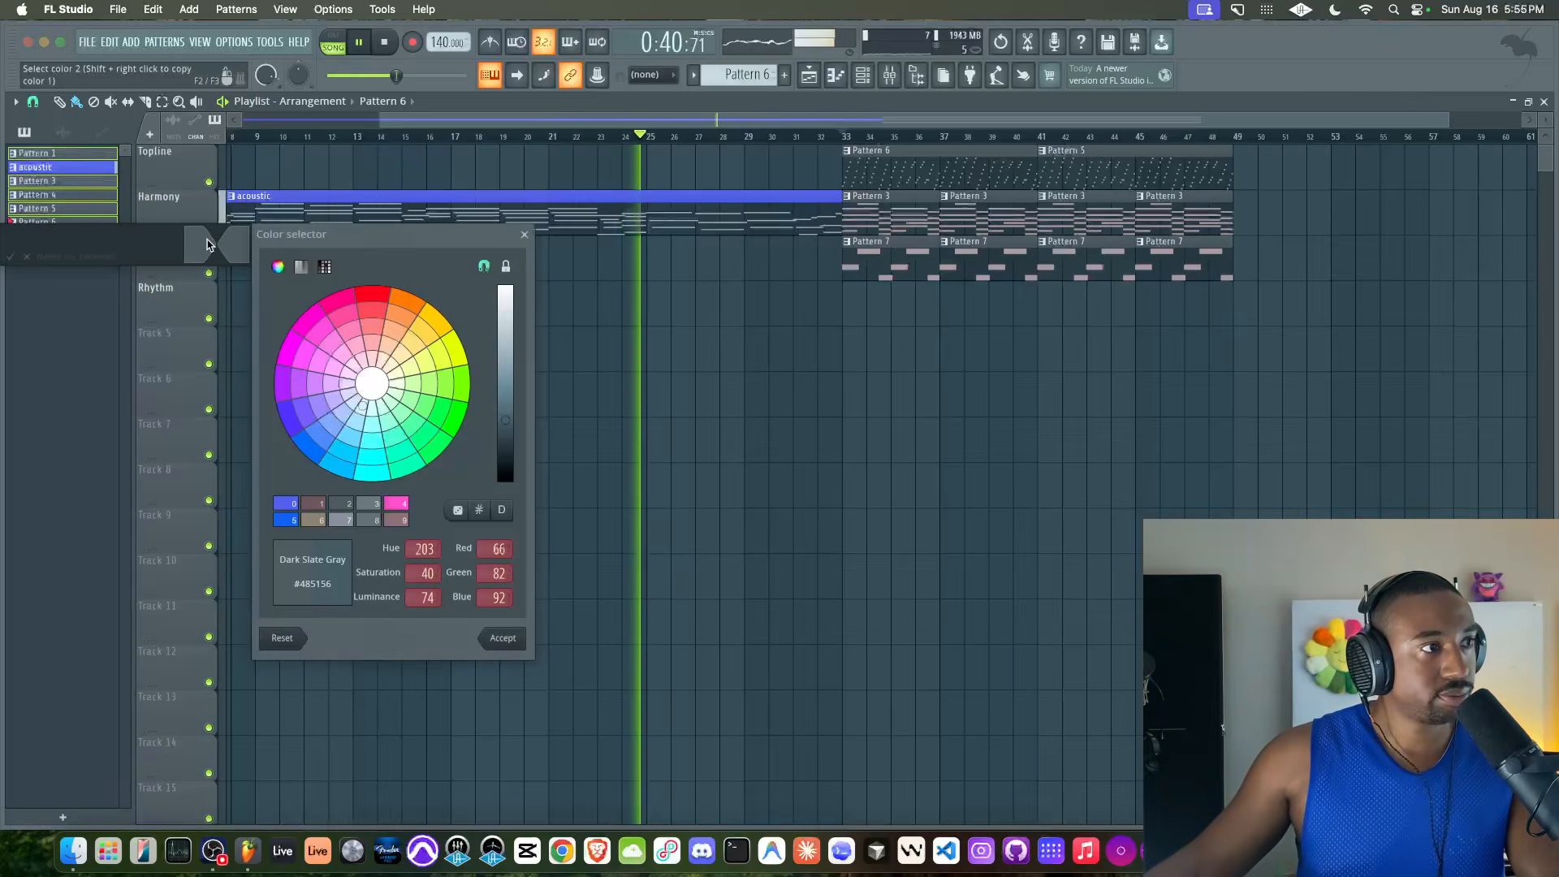
left_click(396, 503)
left_click(502, 638)
left_click(233, 249)
left_click(317, 501)
key("Return")
key("Return")
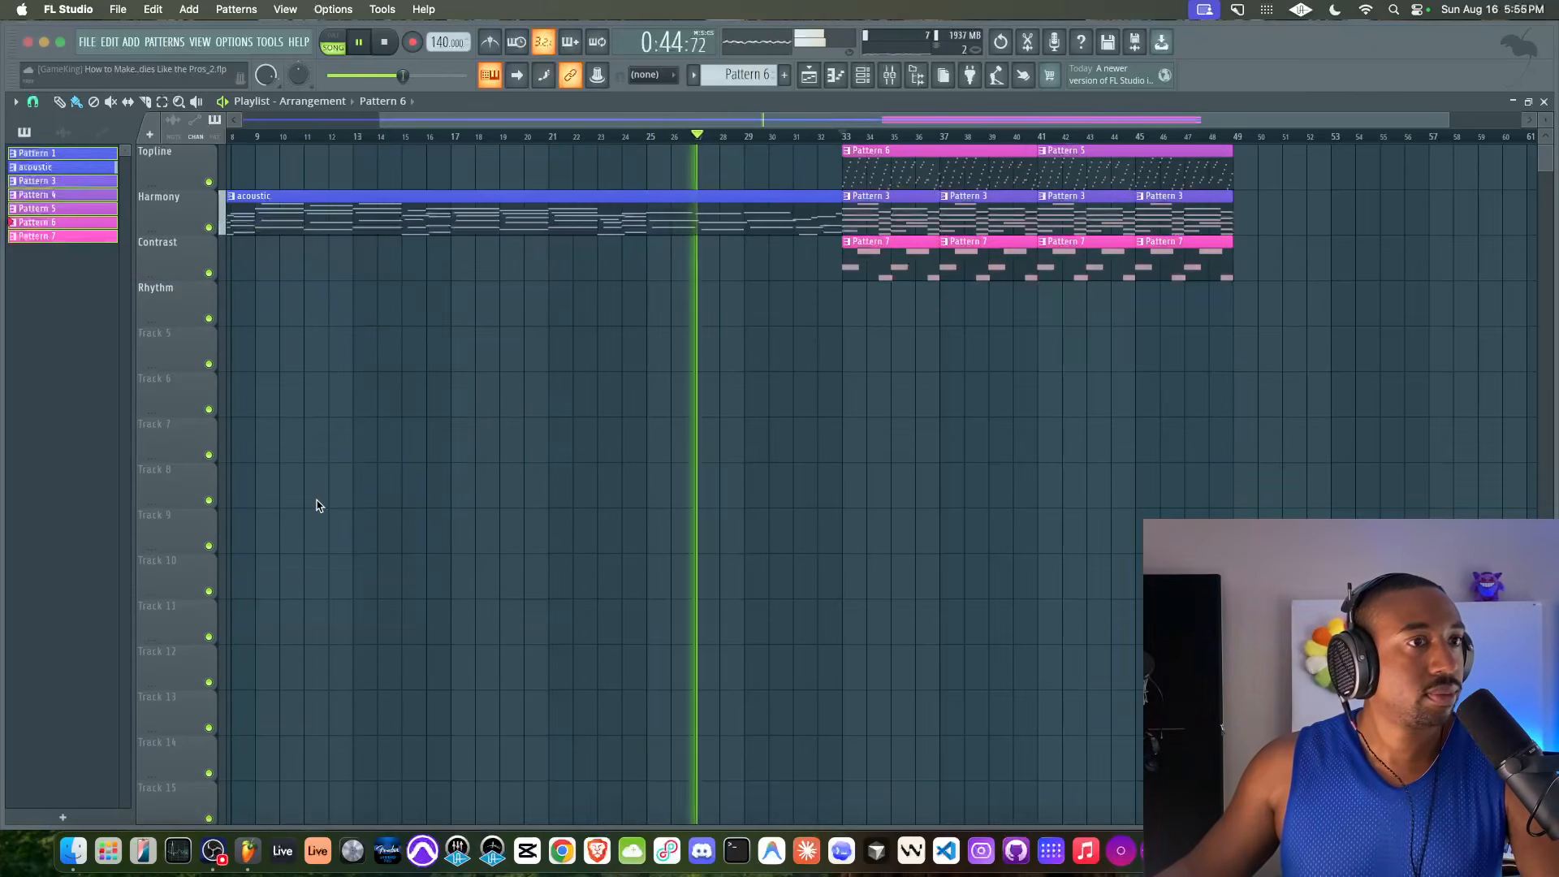
key("super+s")
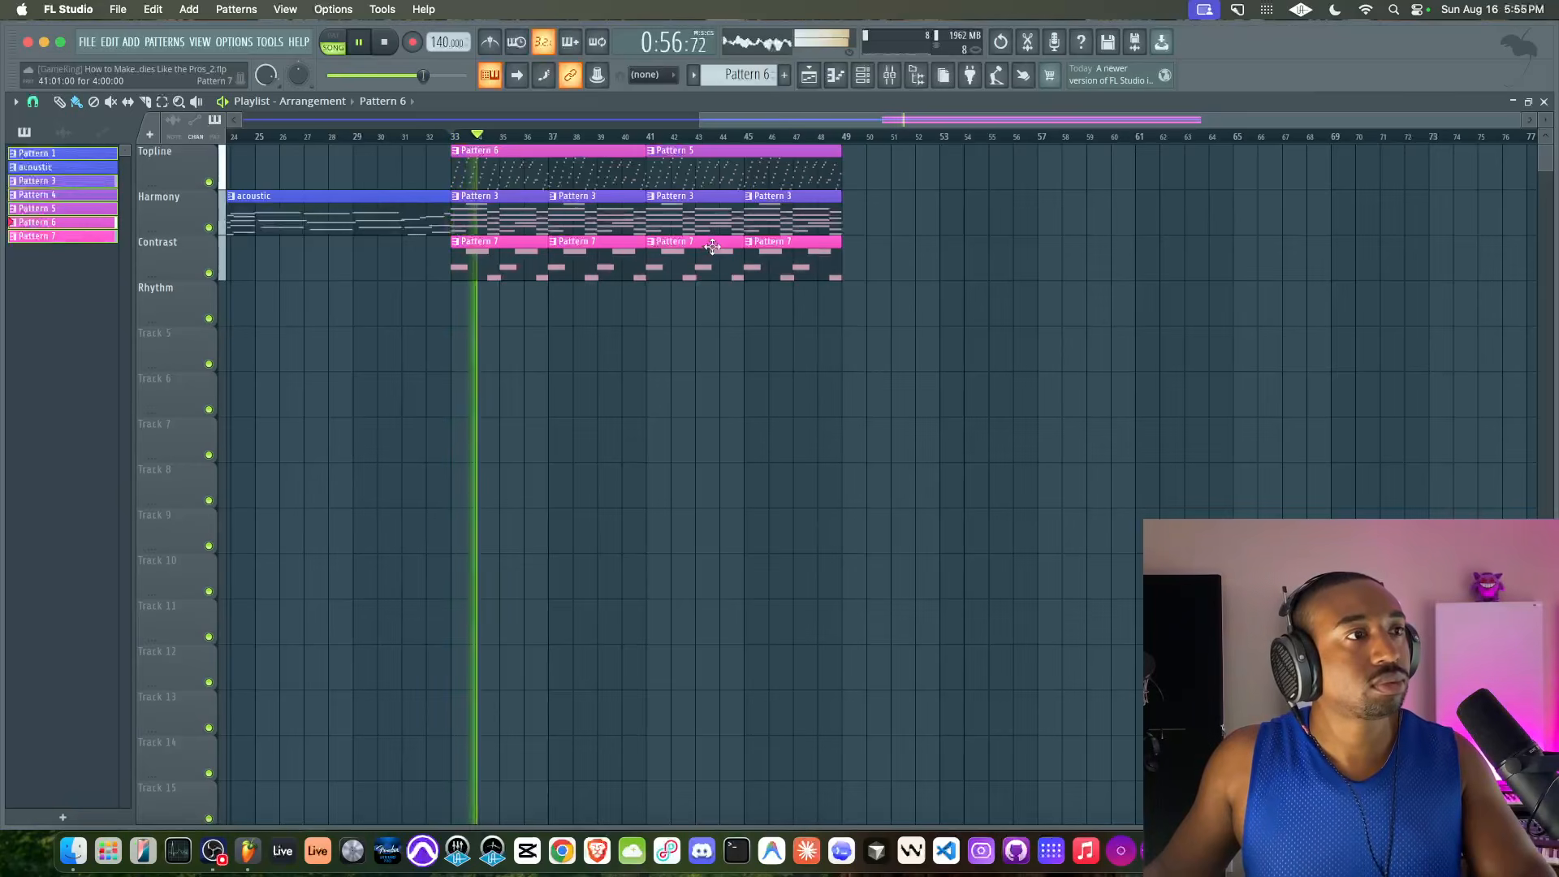
Set the Topline channel's volume to about -6.9 dB and enable delay and reverb in its Toxic Biohazard synth
left_click(862, 76)
left_click_drag(76, 303, 75, 309)
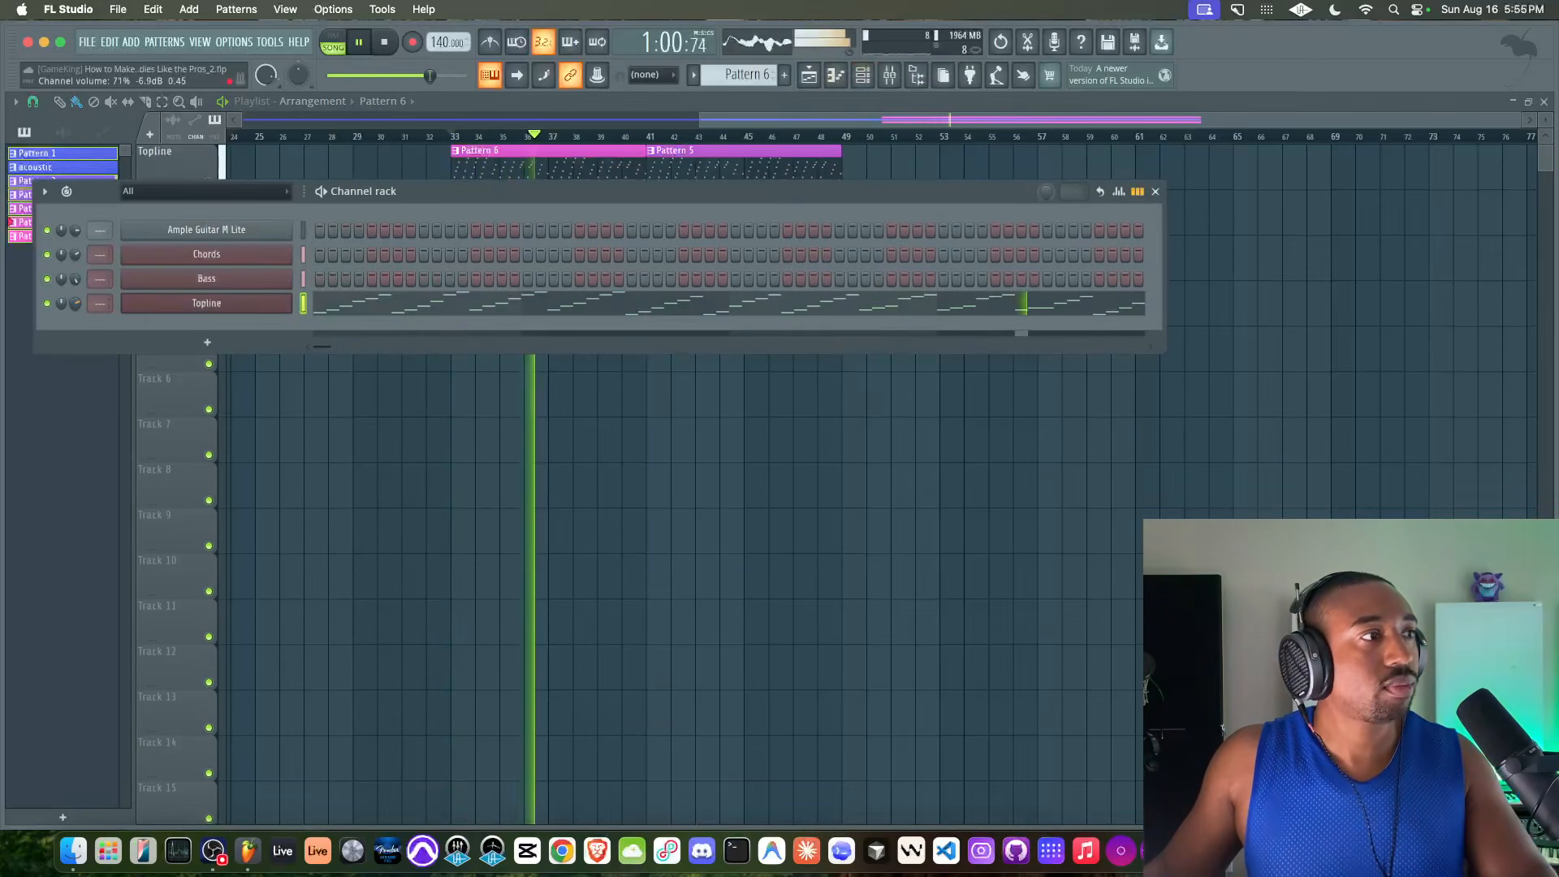
left_click(206, 303)
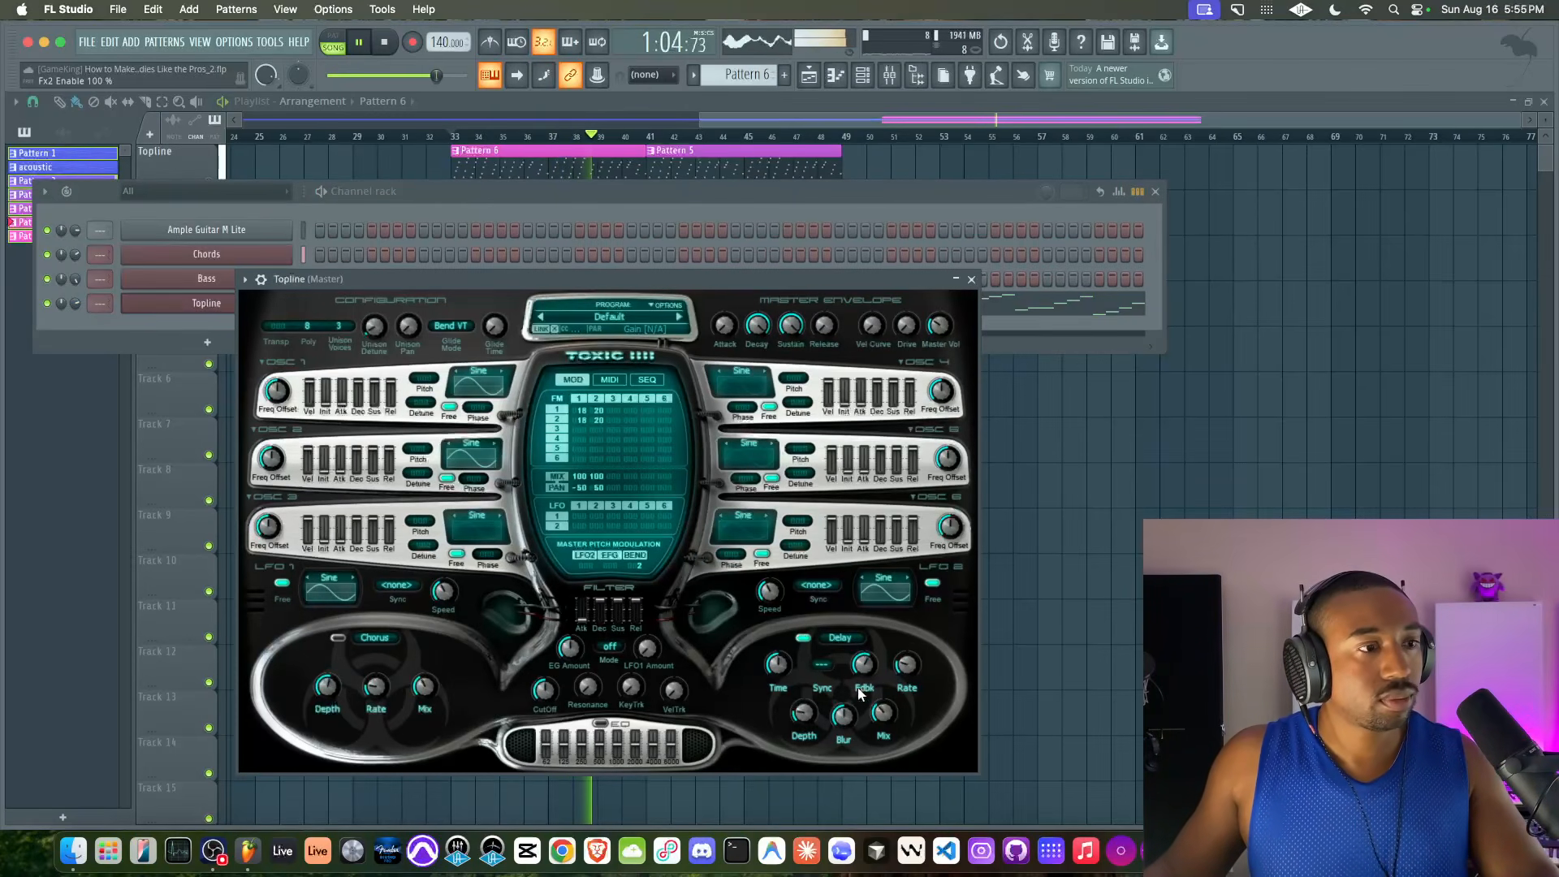
left_click(374, 638)
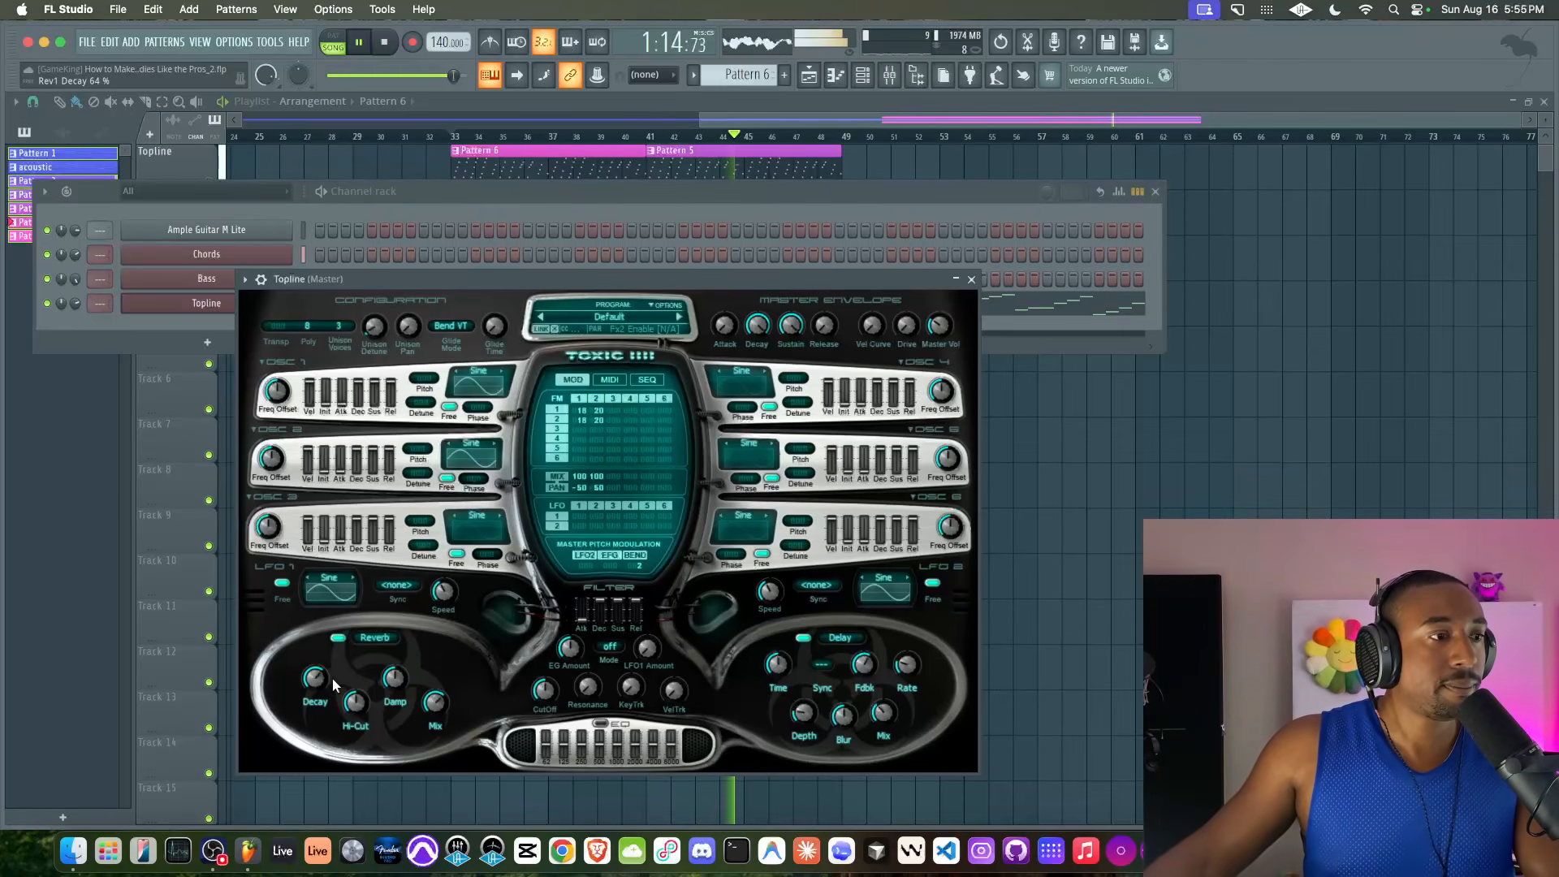
left_click(972, 280)
key("Escape")
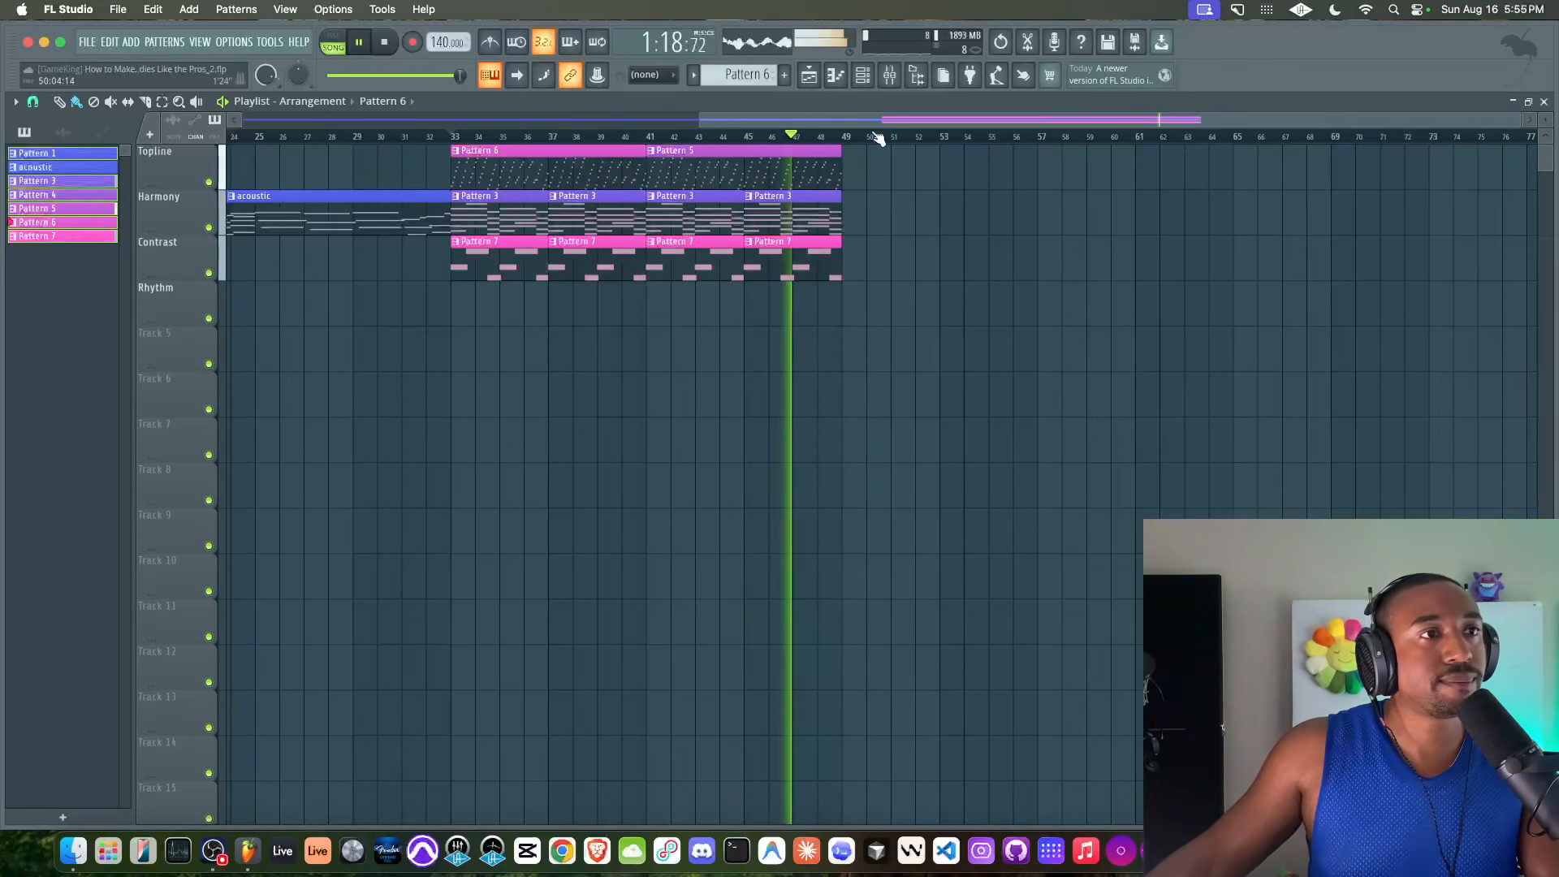
Stop playback and merge all topline, harmony and contrast clips from bar 33 to 49 into a single pattern
left_click(889, 76)
key("space")
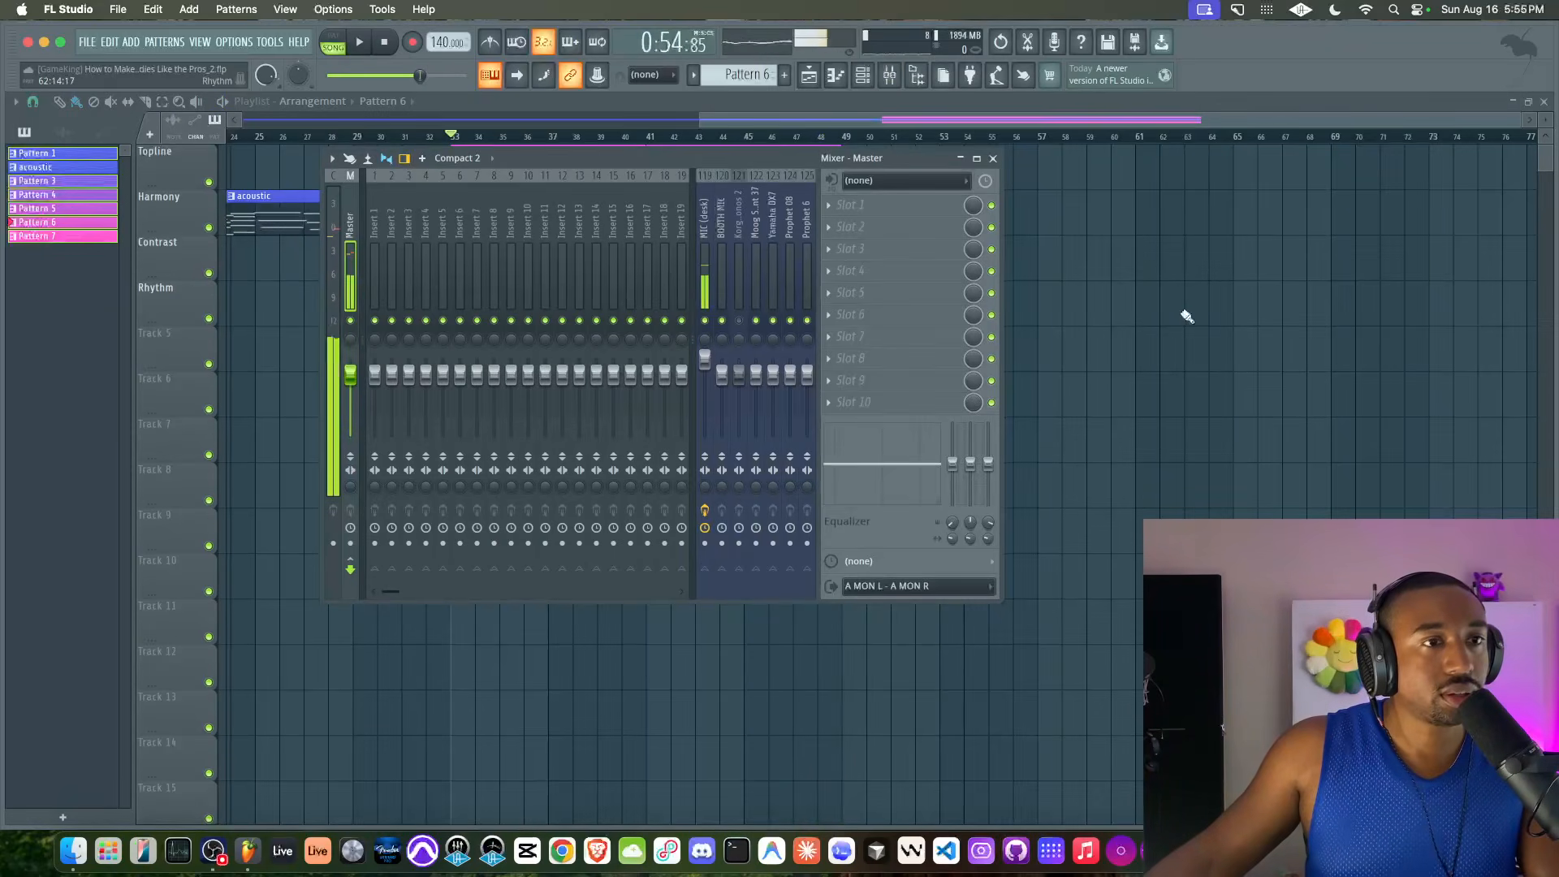
key("F9")
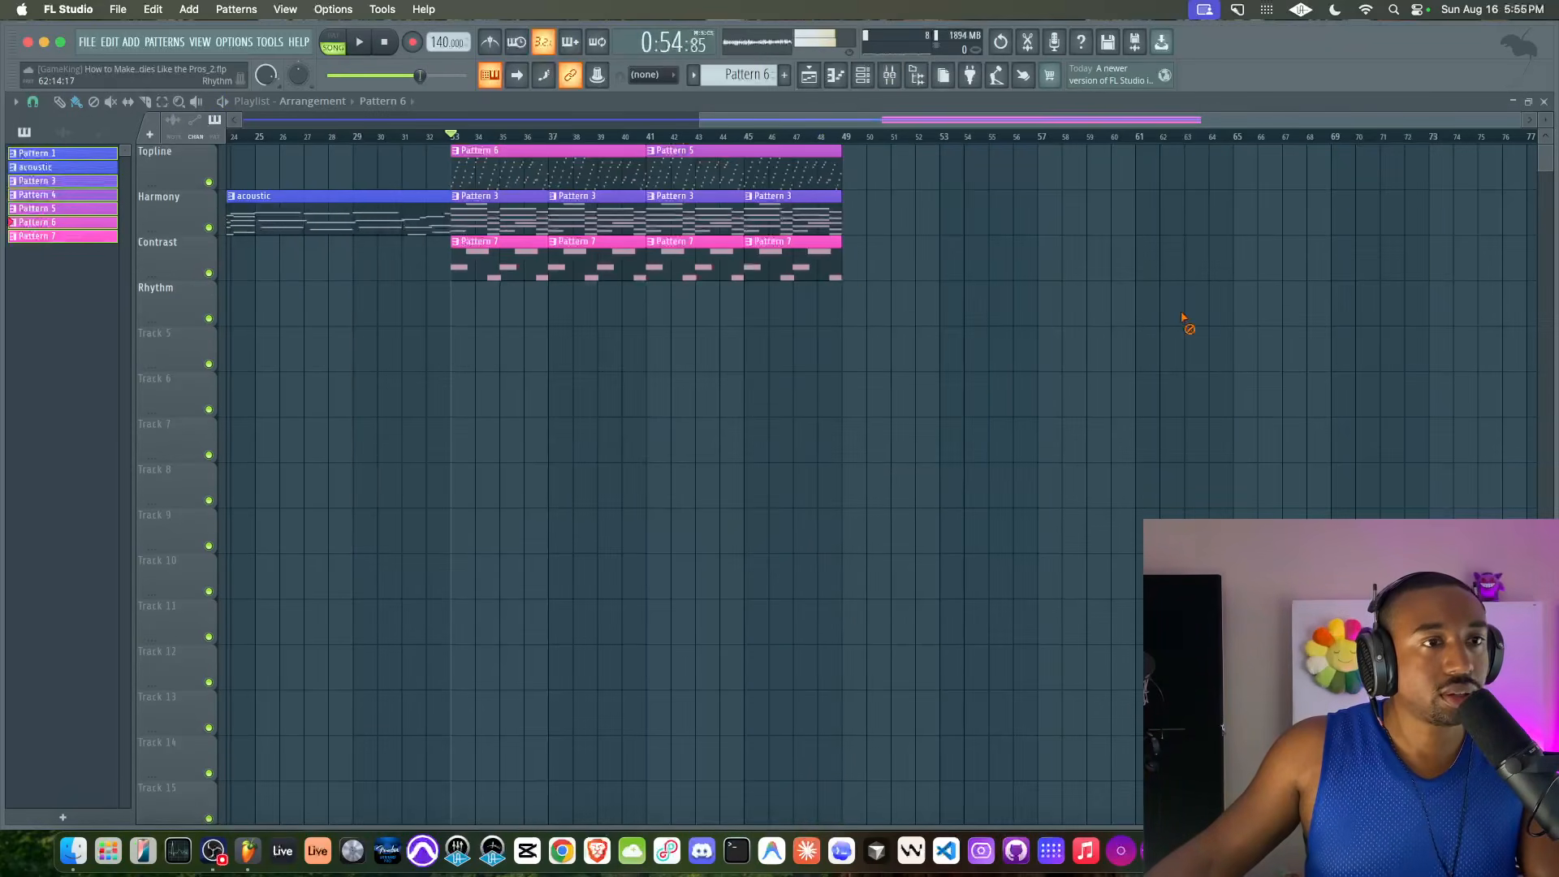
left_click_drag(869, 321, 508, 114)
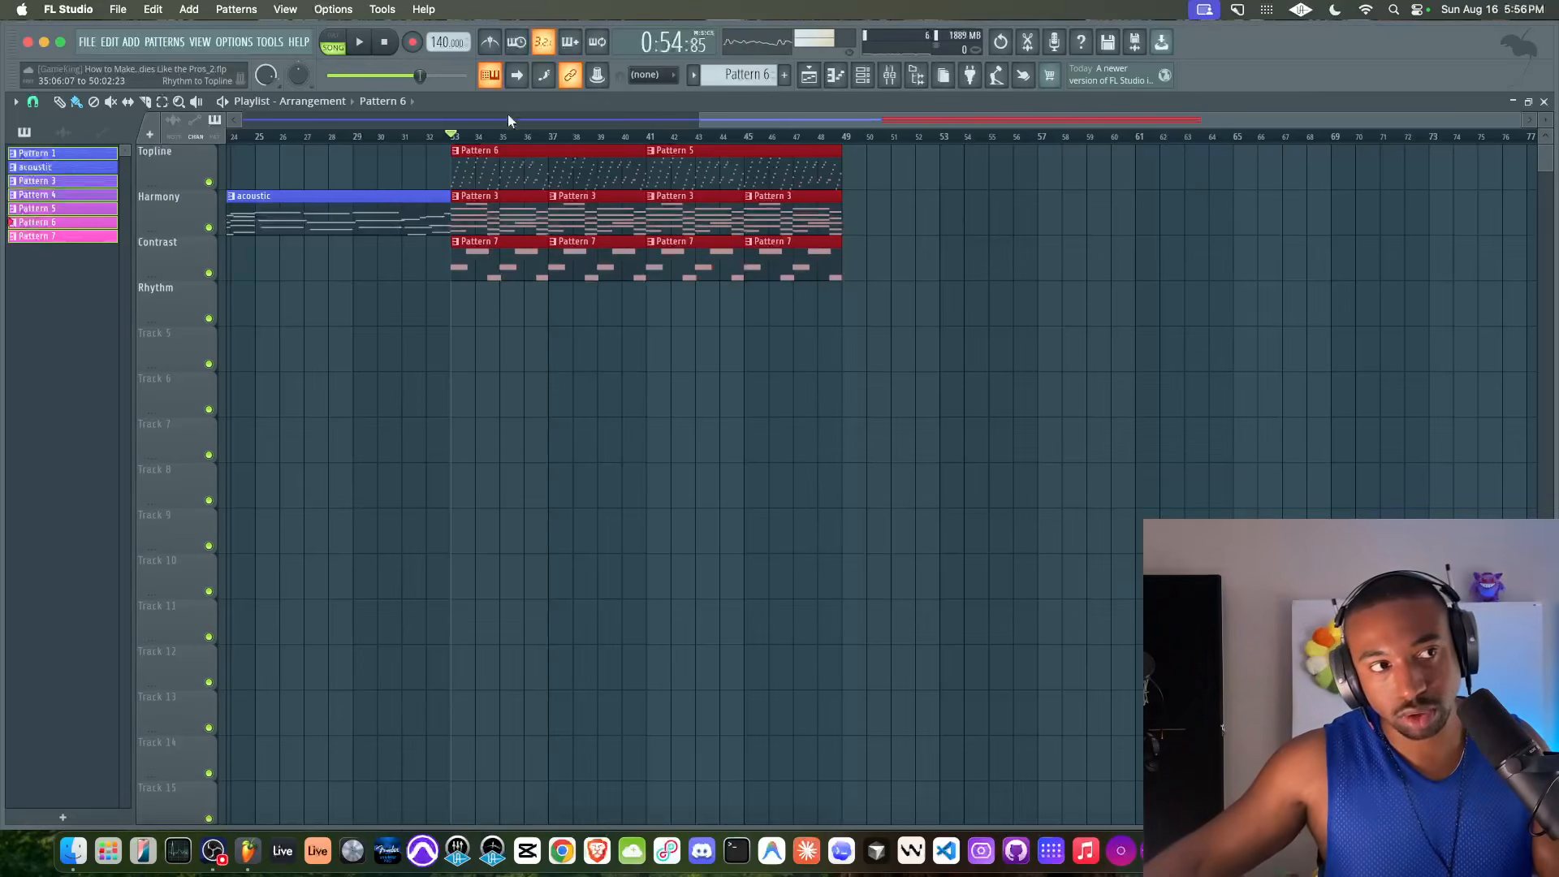
left_click_drag(882, 320, 474, 176)
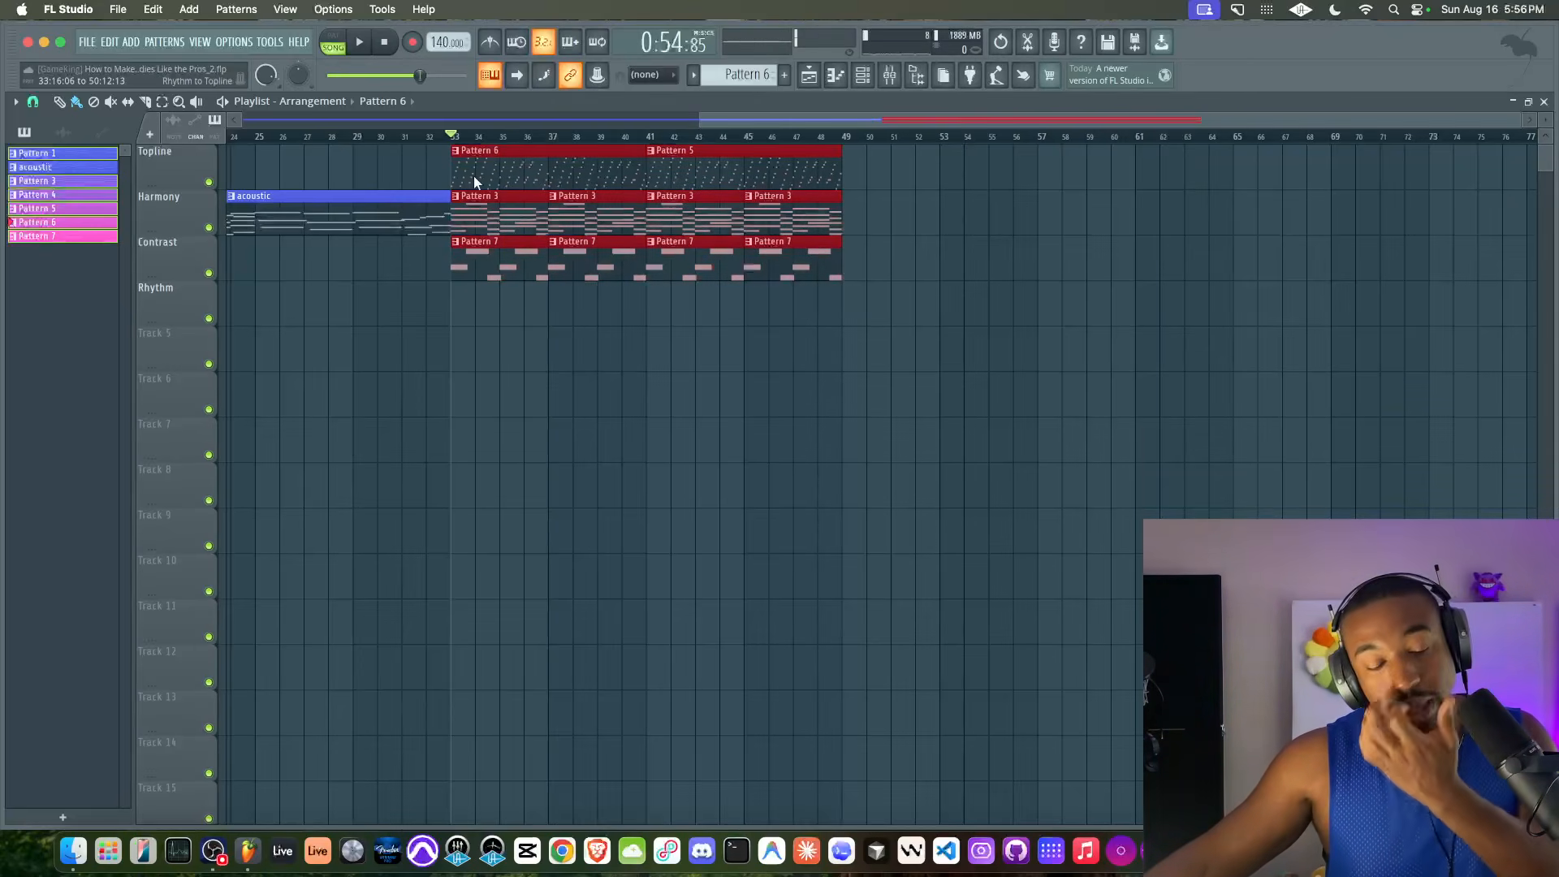
left_click_drag(475, 325, 787, 148)
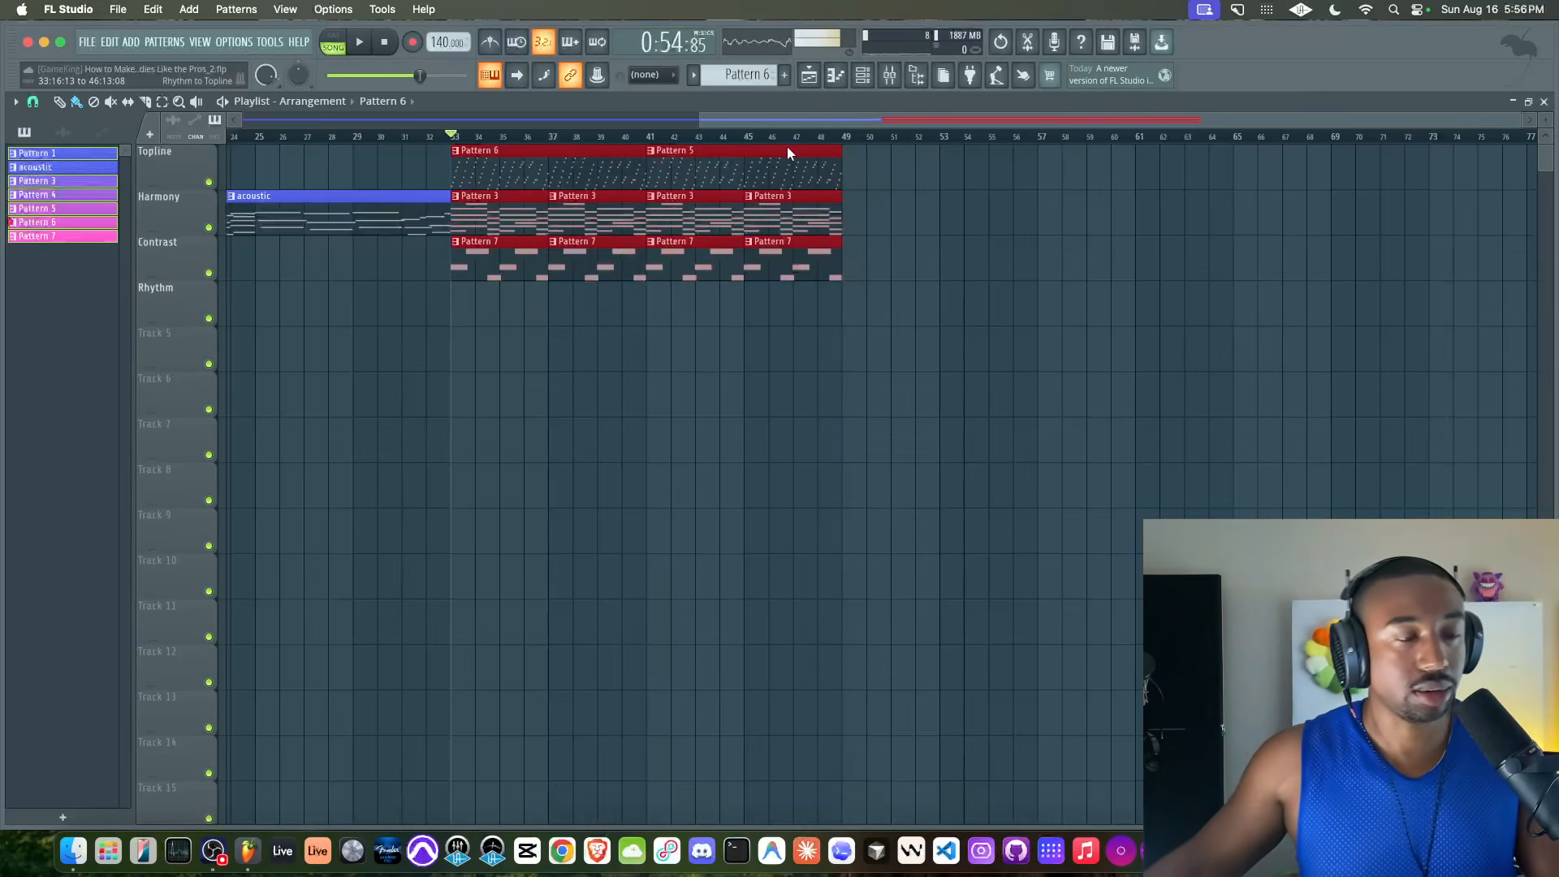
key("super+g")
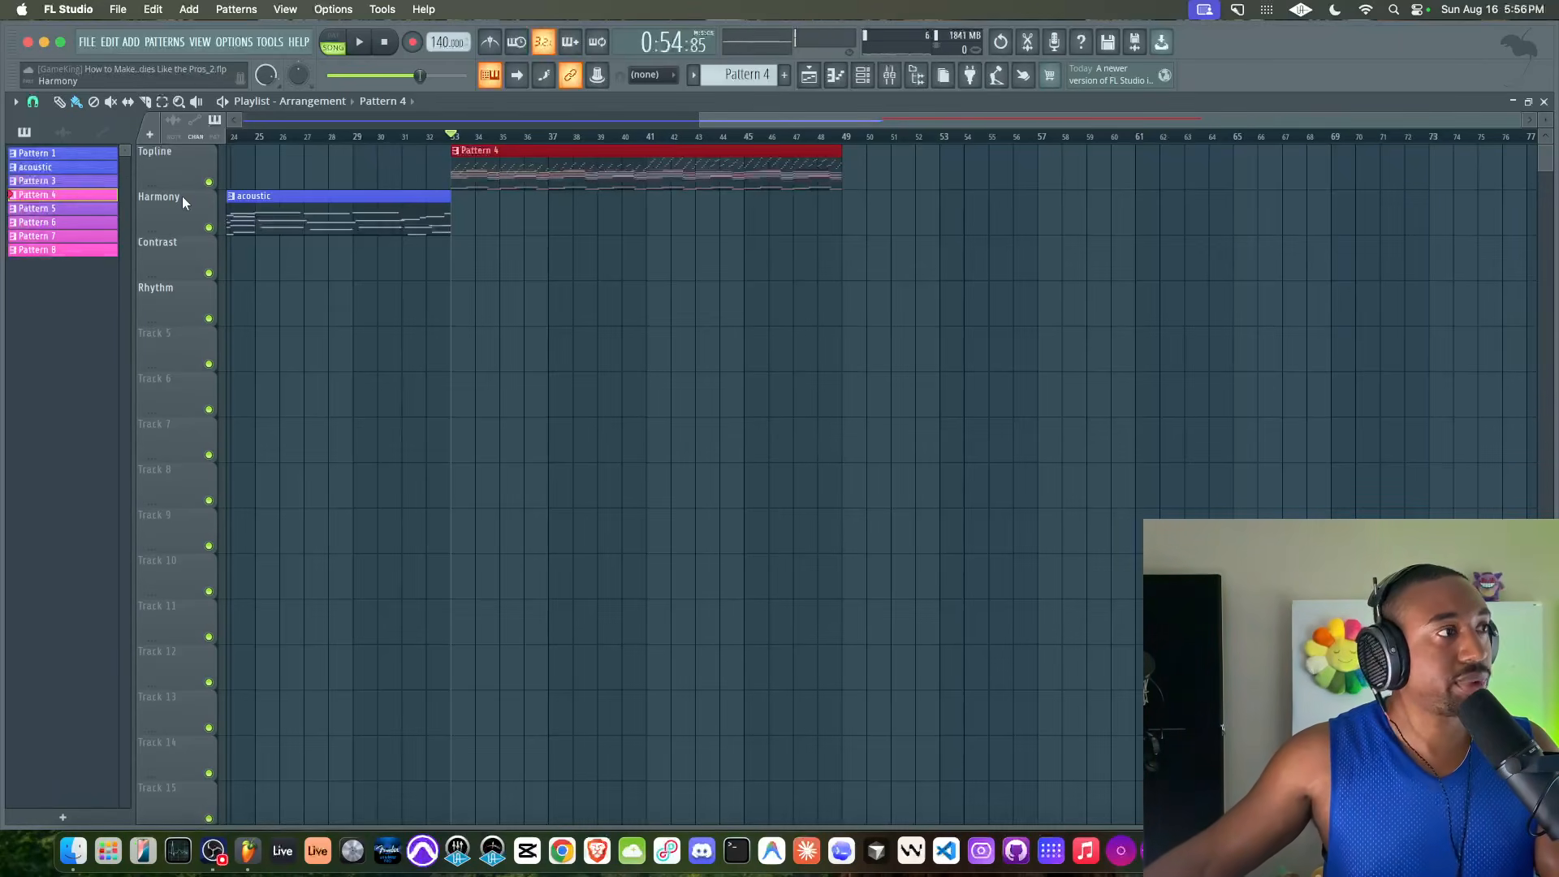
Transpose Pattern 4 by 3 semitones, check its chord notes in the piano roll and play it back
right_click(53, 198)
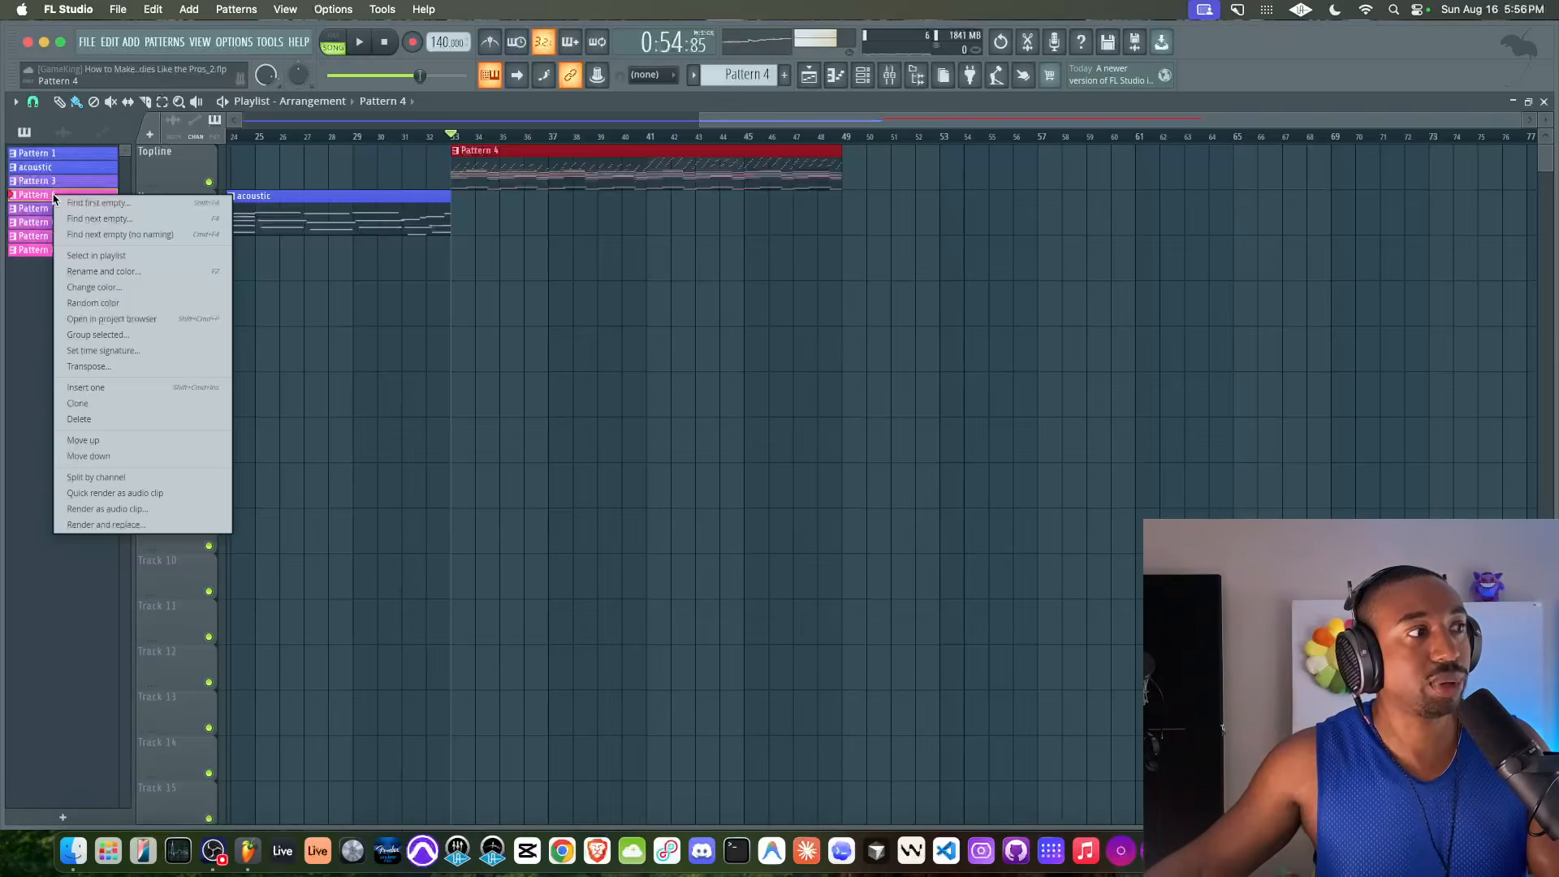
left_click(118, 376)
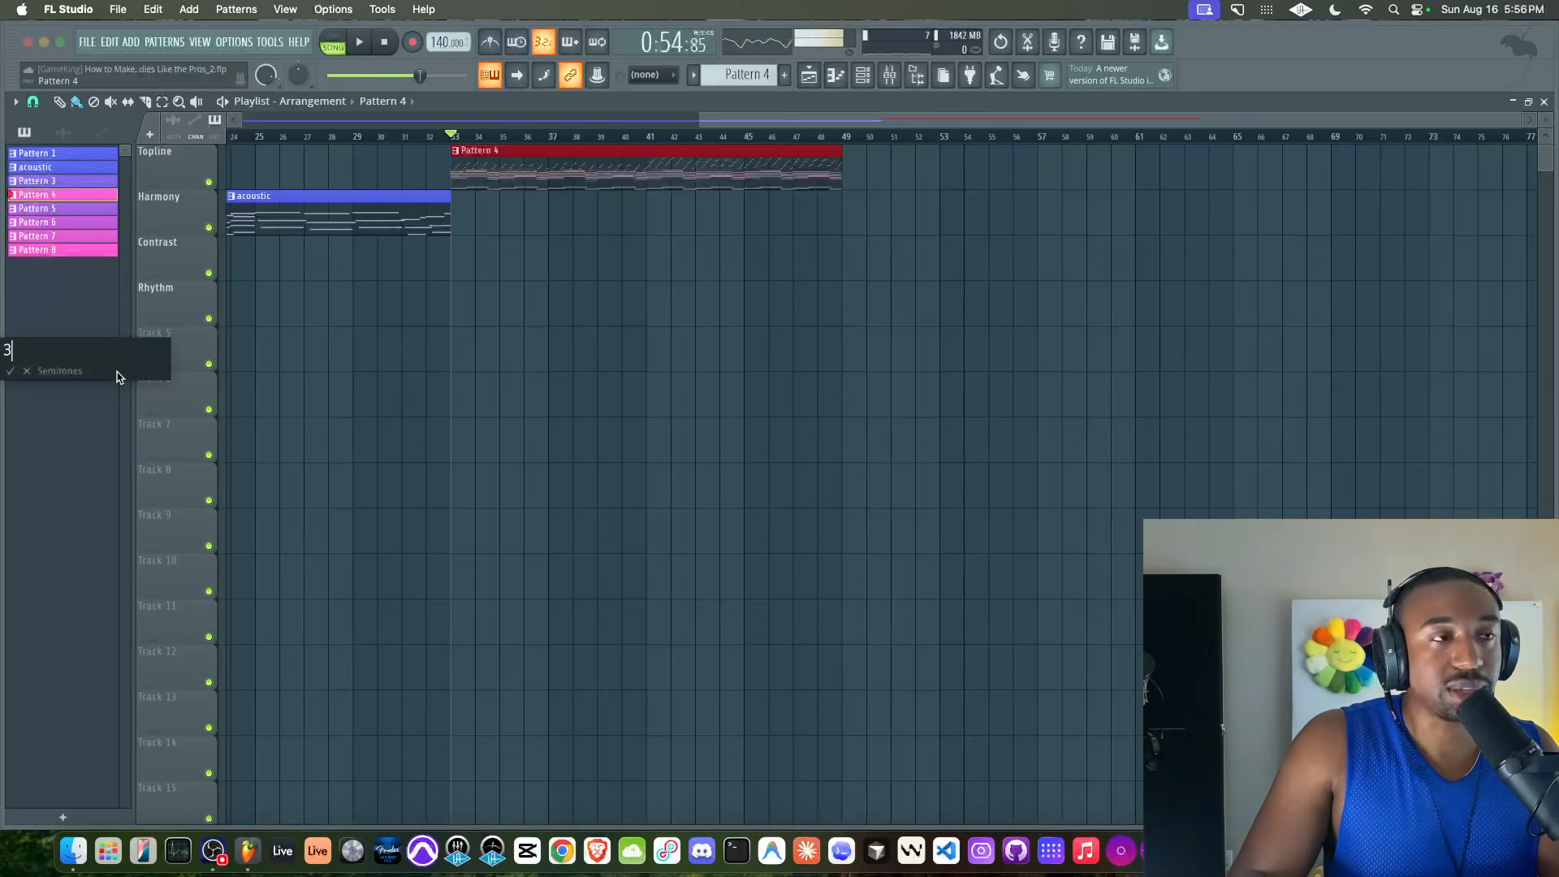
key("Return")
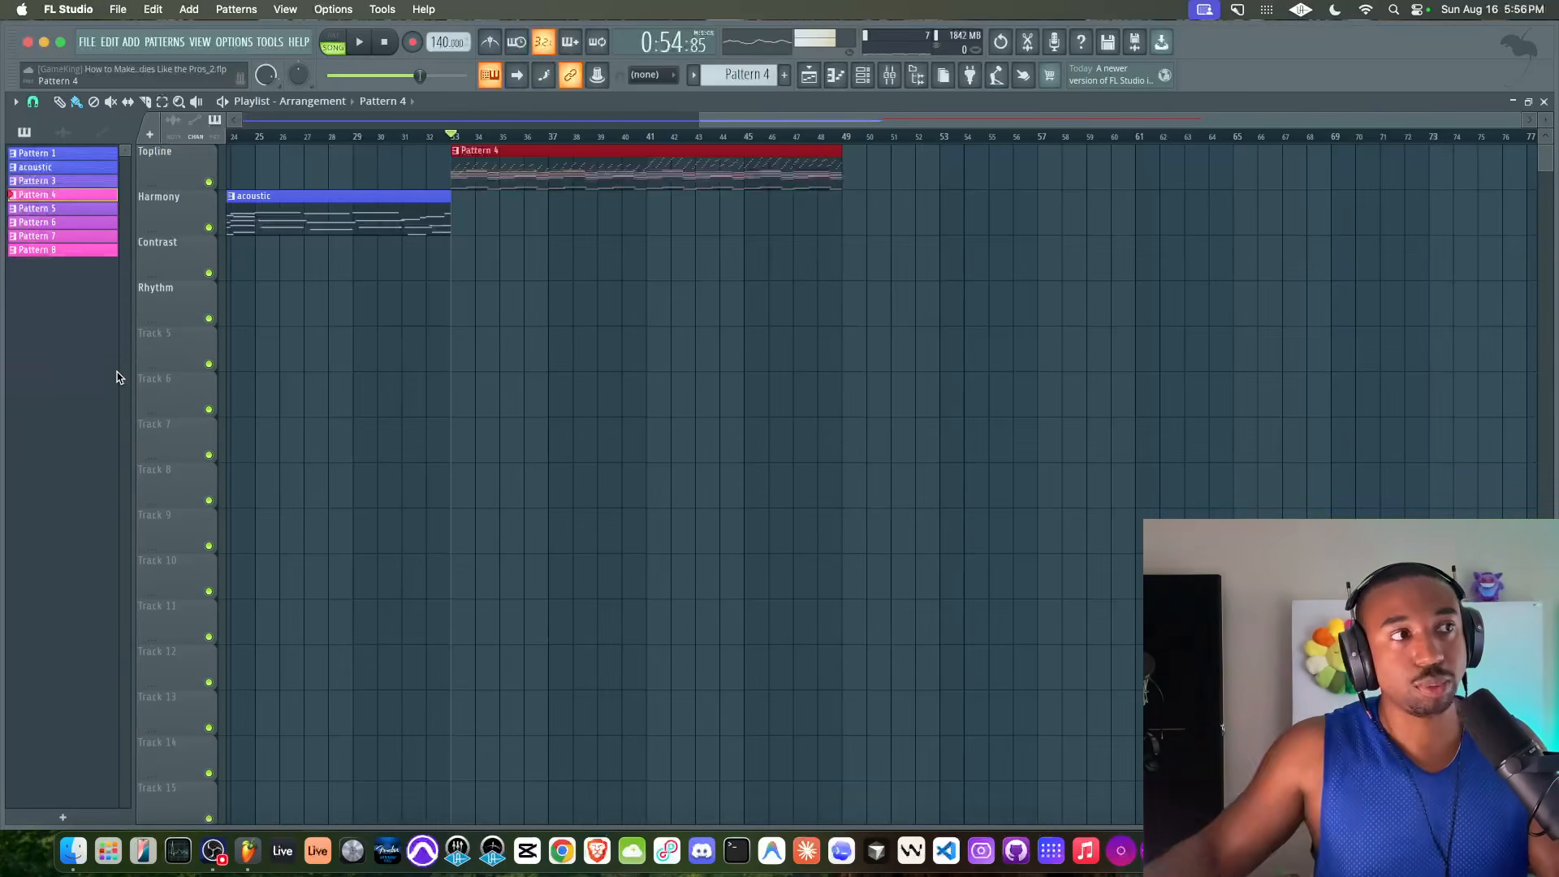
double_click(490, 157)
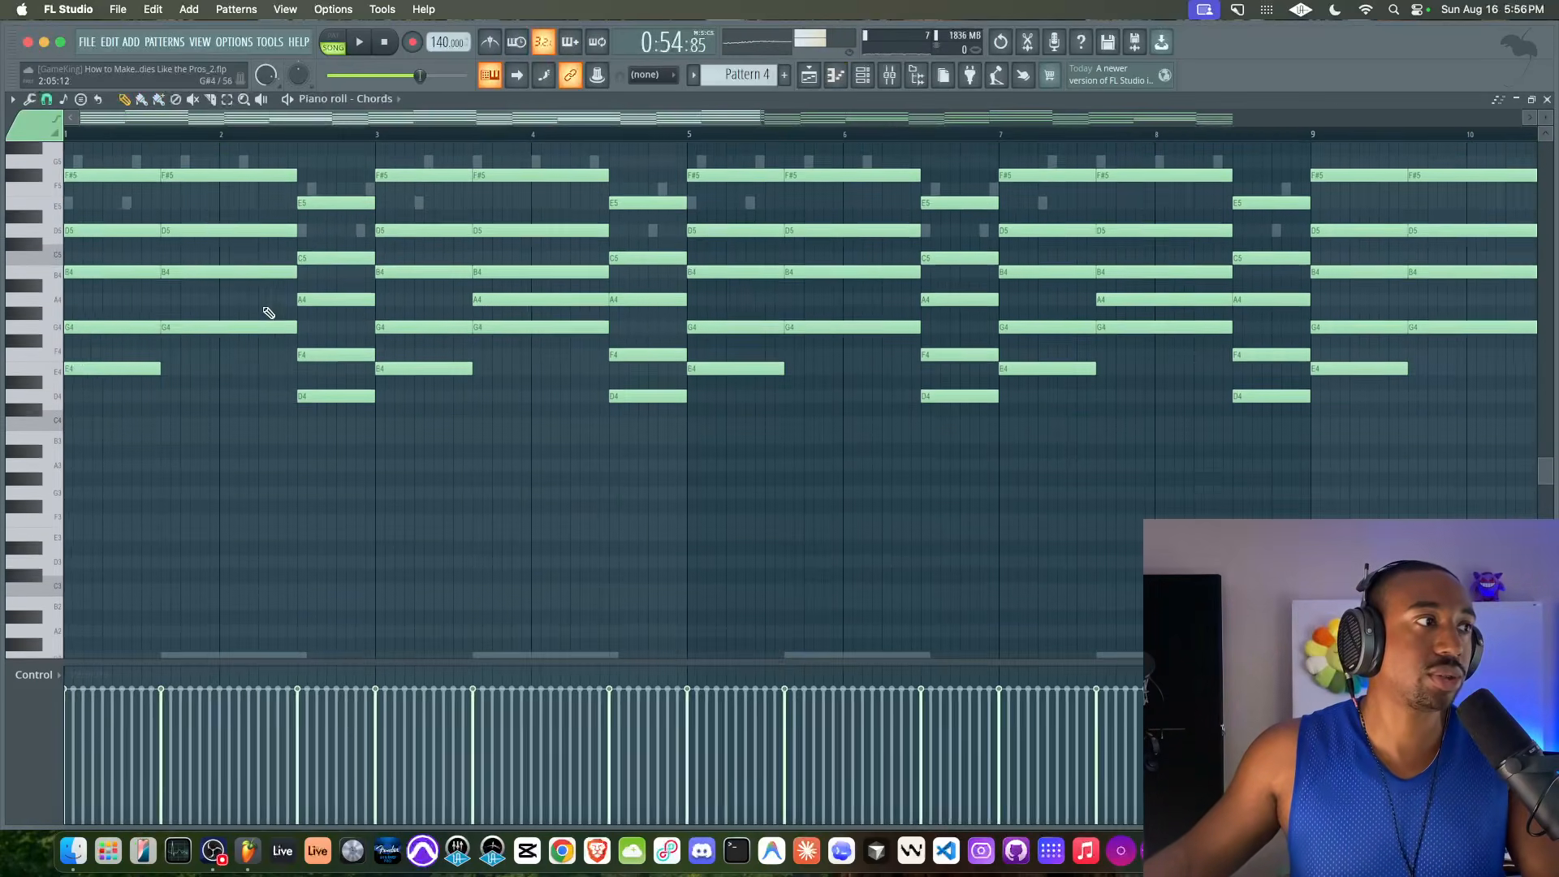
left_click(1546, 100)
key("space")
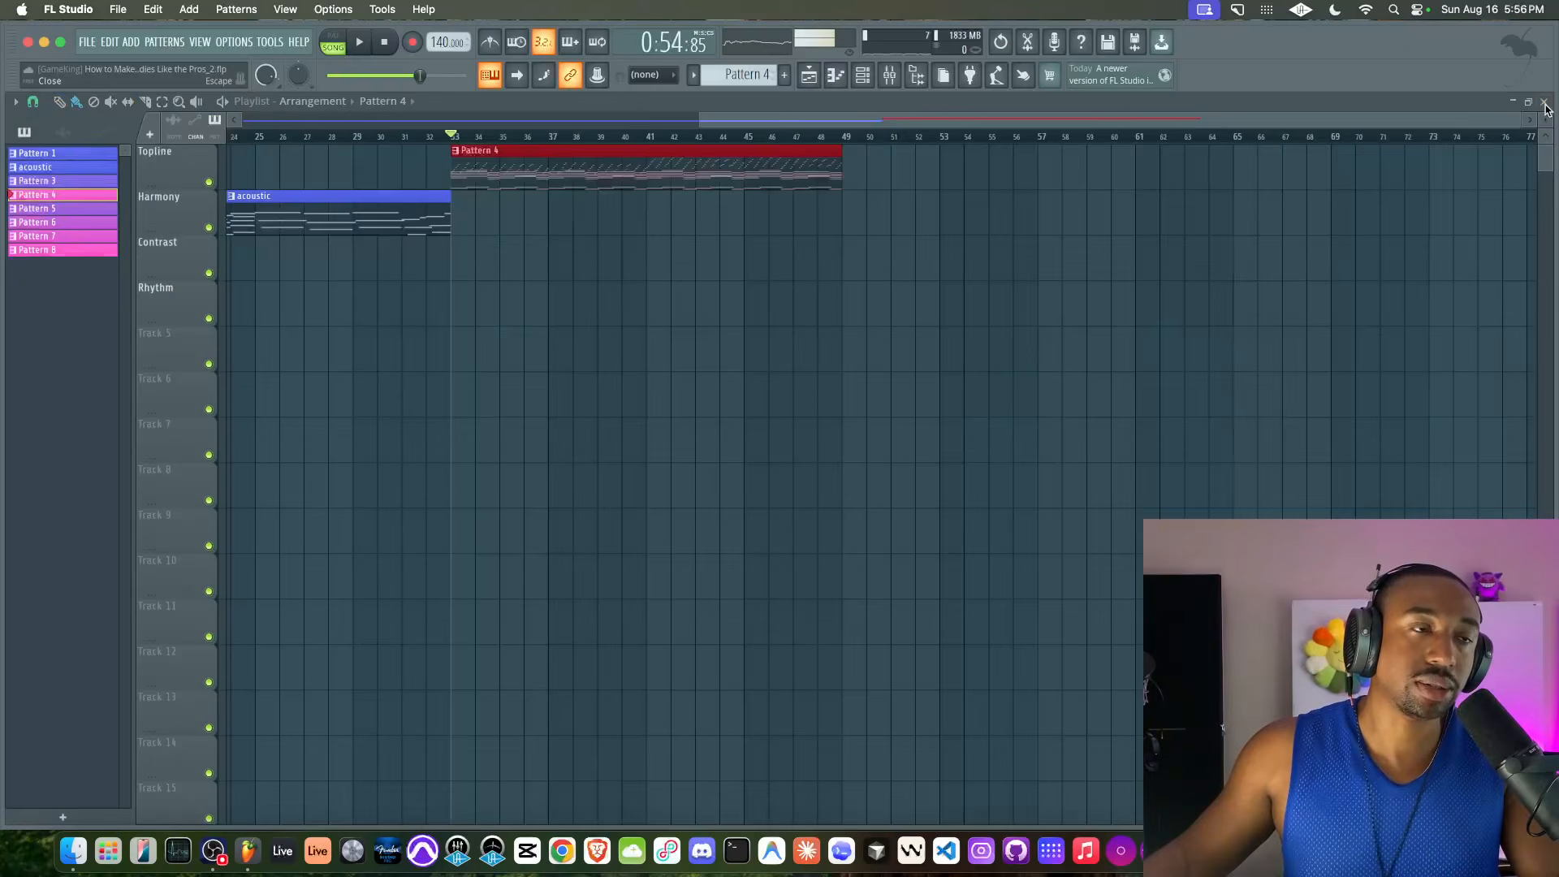
Set the LFO 1 amounts in the Chords synth to 17 for oscillator 1 and 21 for oscillator 2
left_click(864, 81)
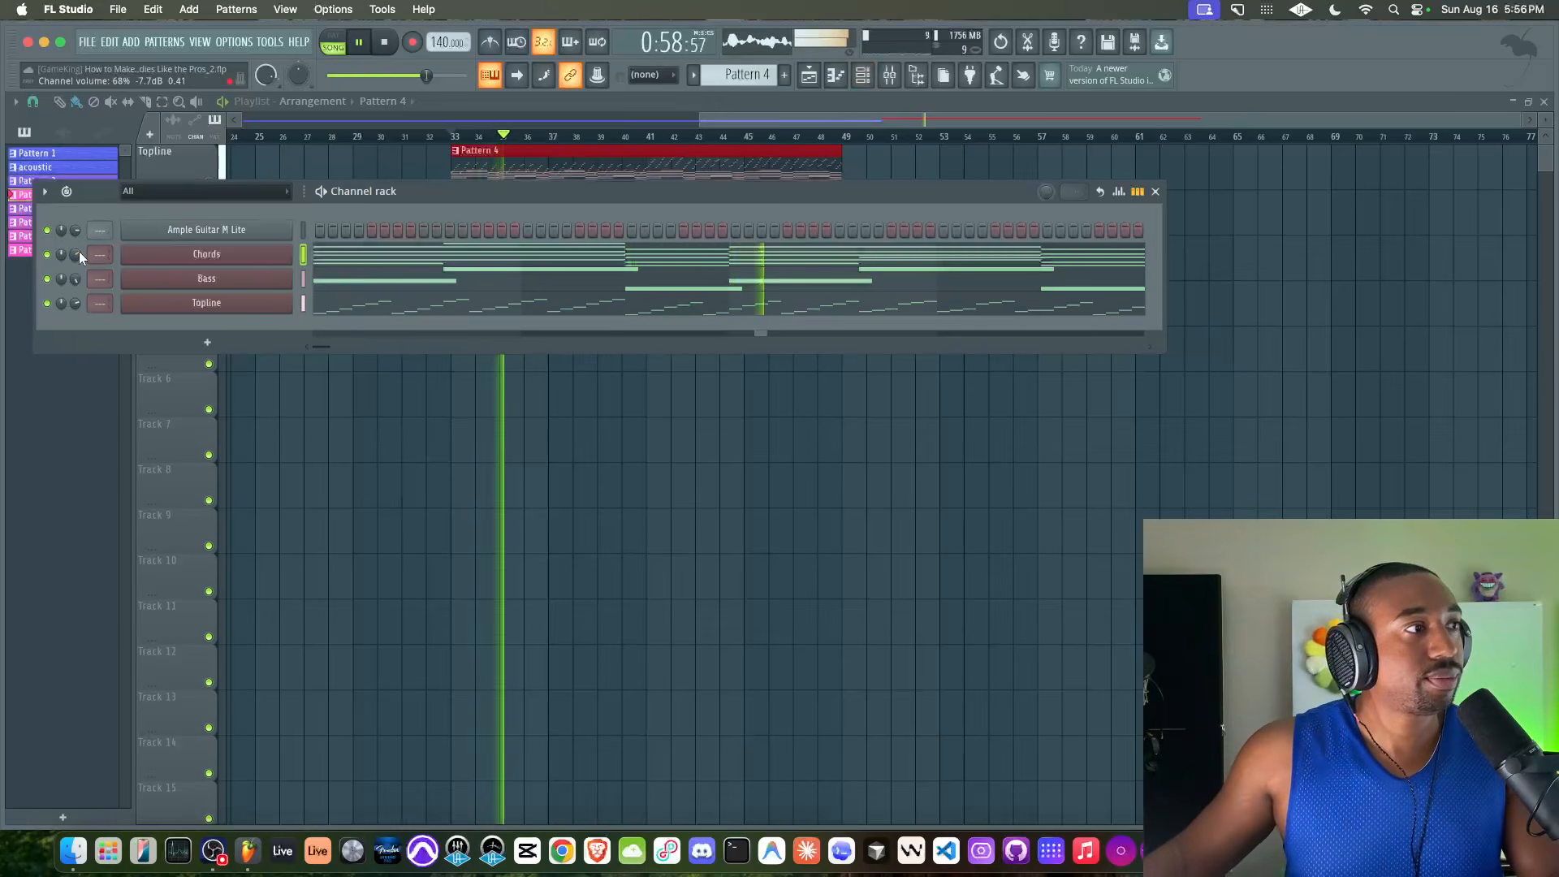
left_click(207, 254)
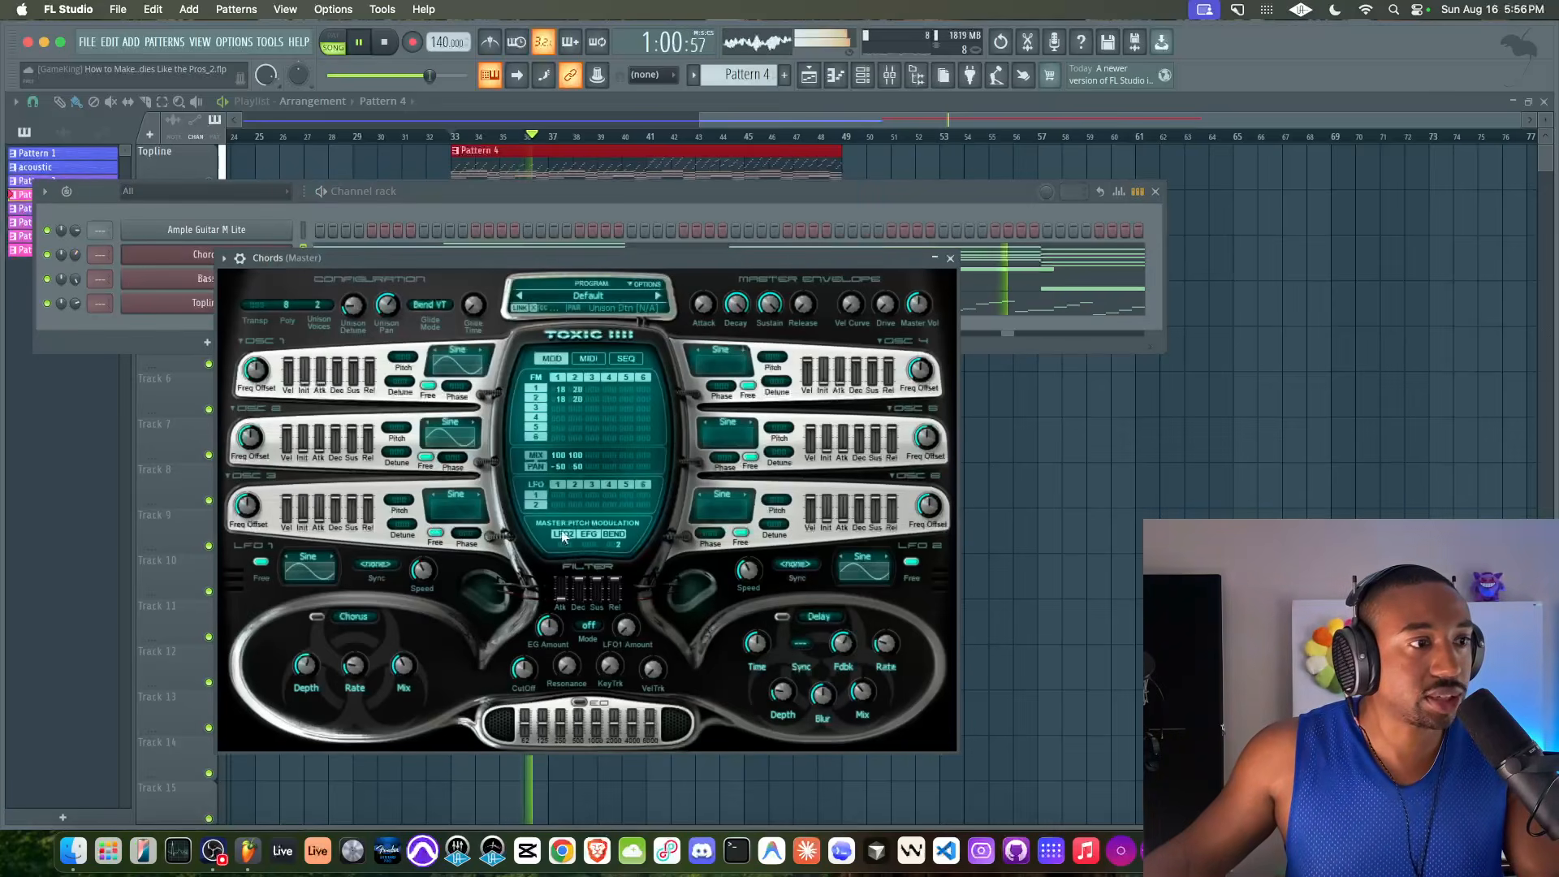
left_click_drag(560, 496, 577, 477)
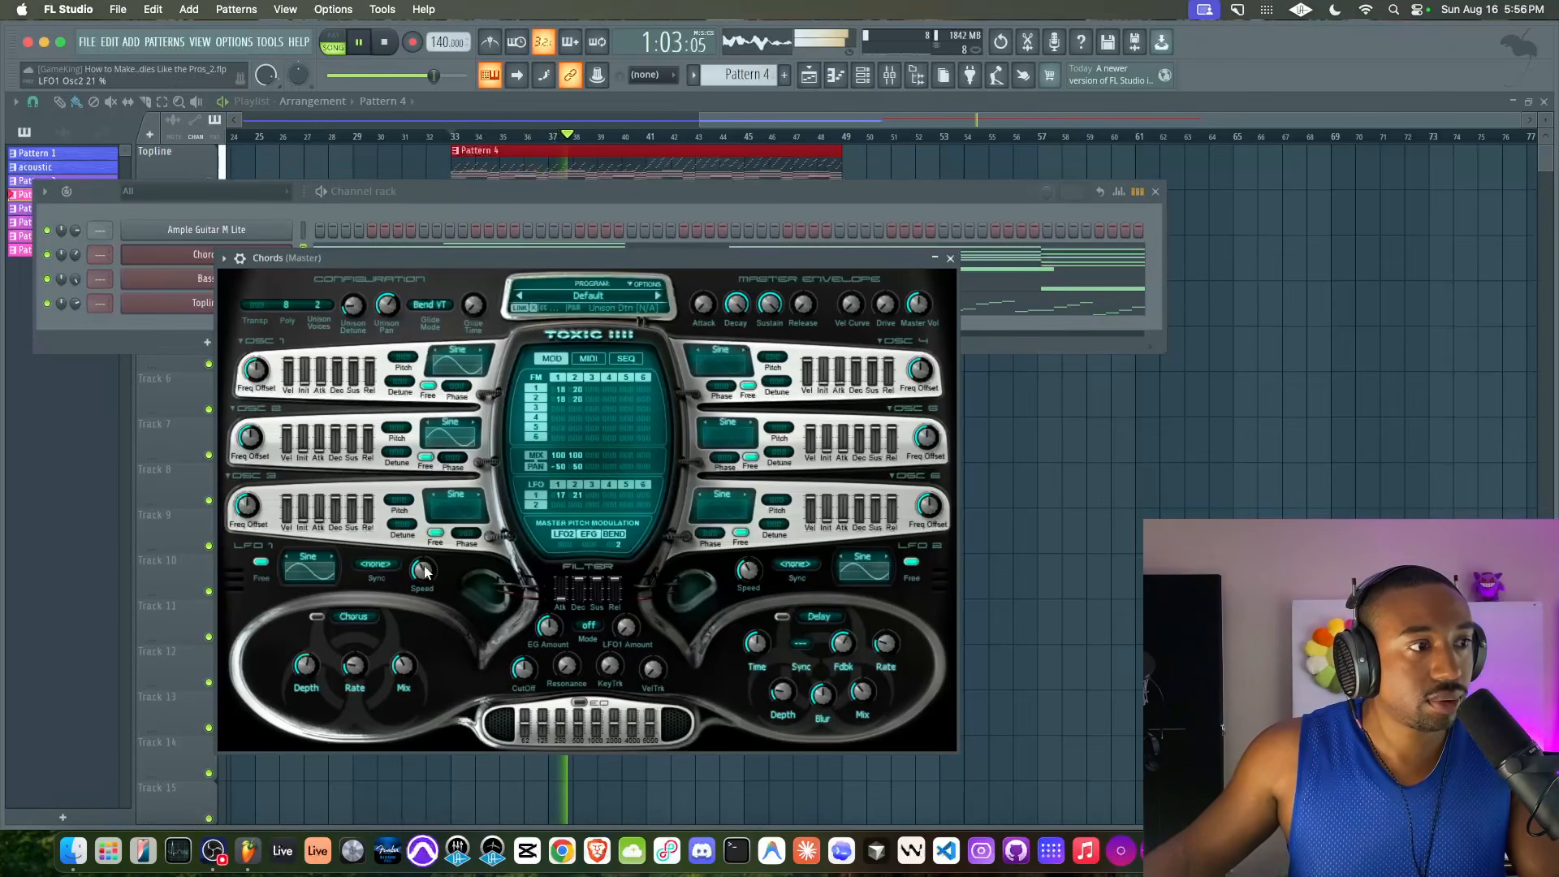
left_click(951, 258)
key("F6")
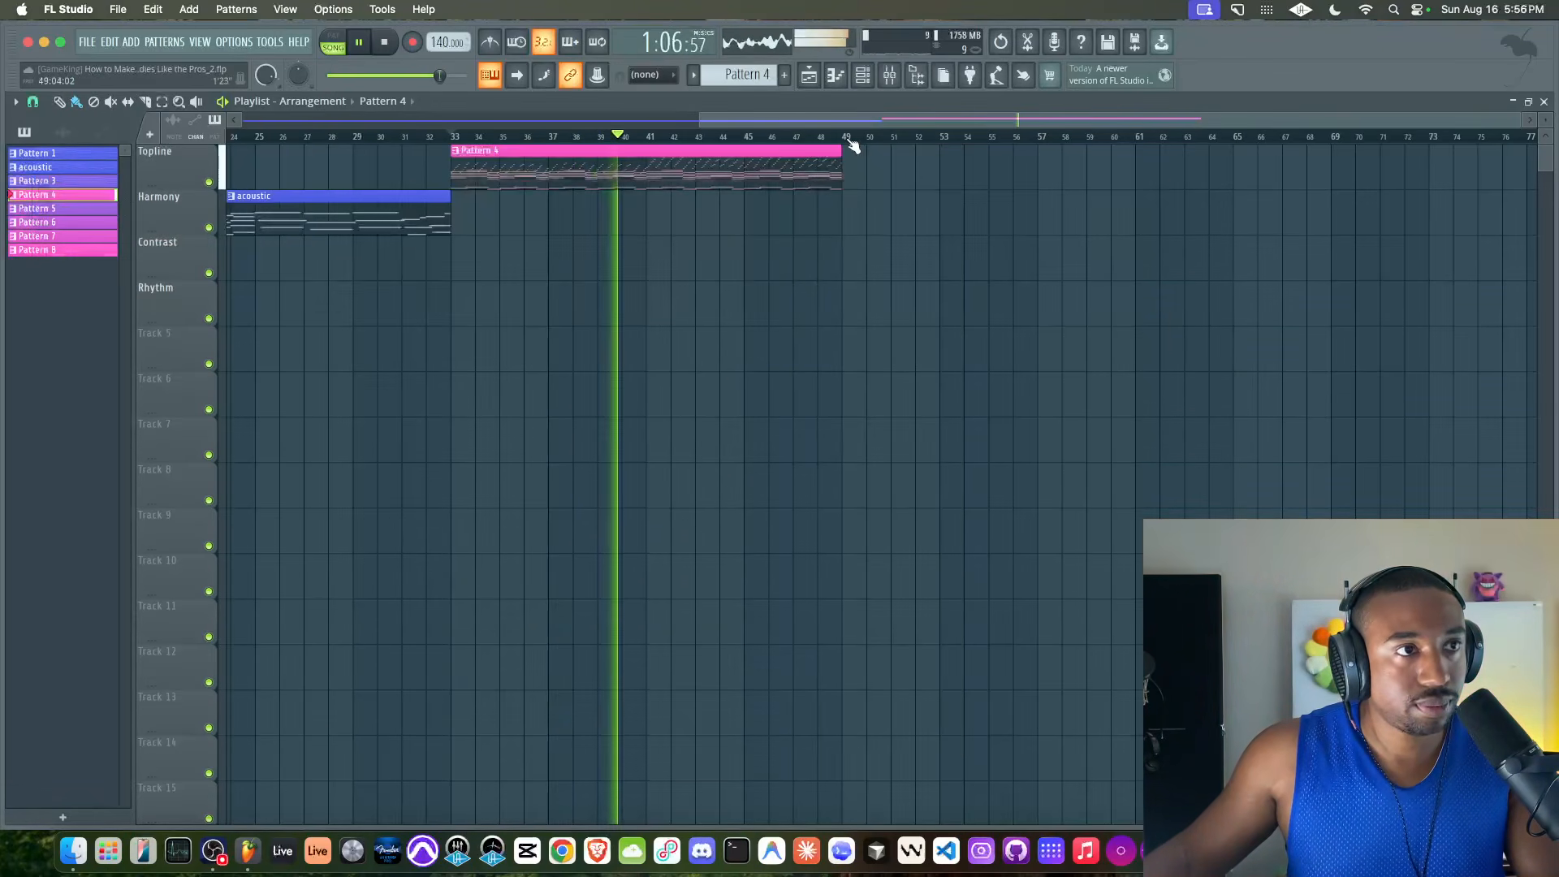
Loop bars 33 to 49 around the Pattern 4 clip, check the mix level in the mixer and stop playback
left_click_drag(845, 142, 452, 145)
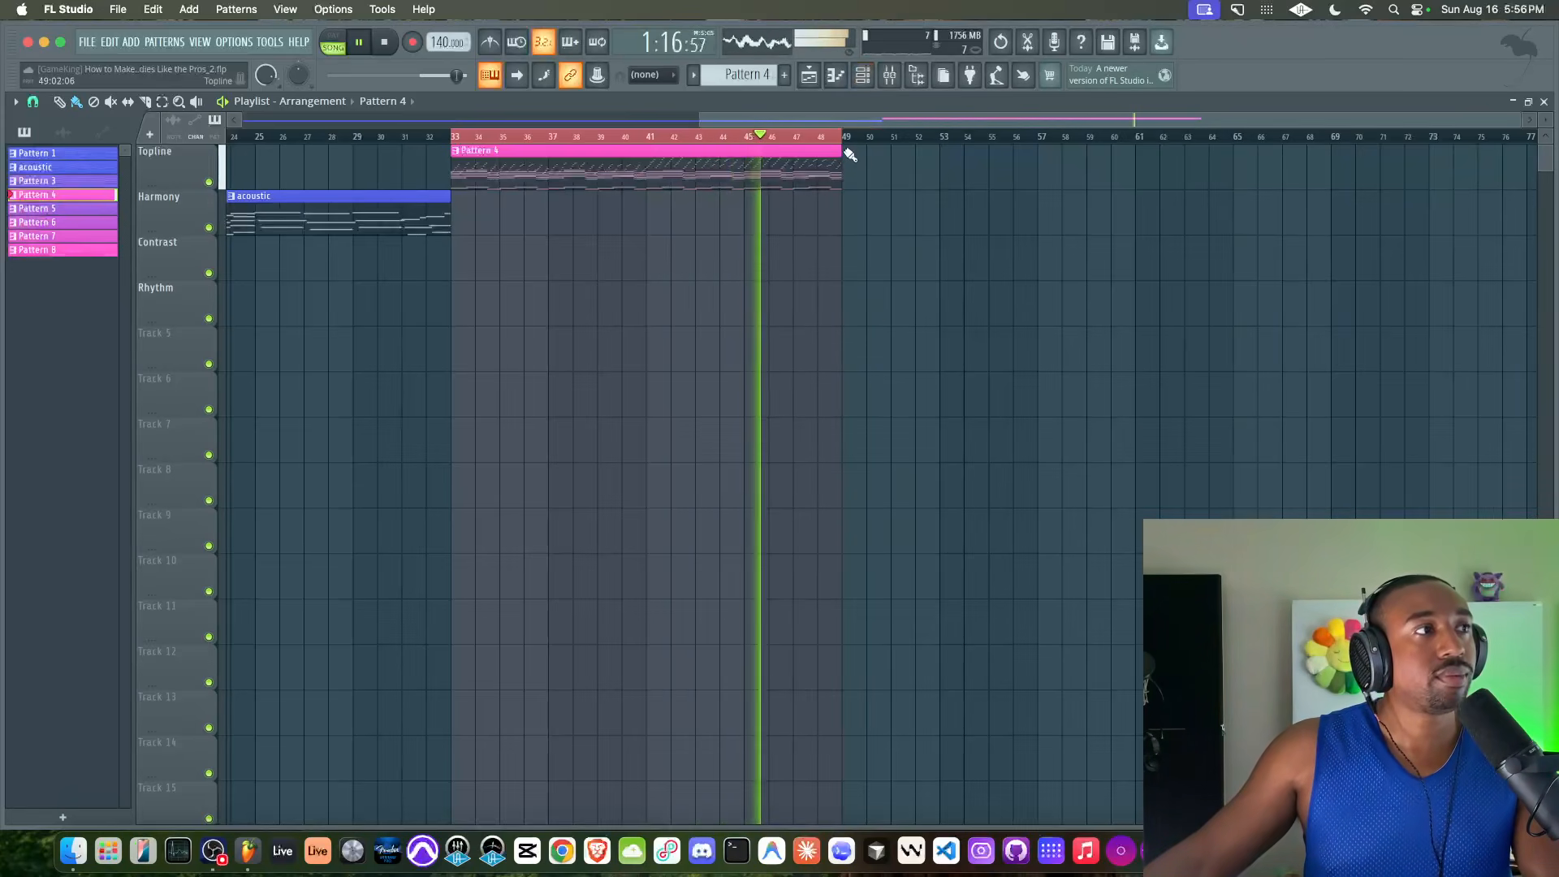
left_click(893, 80)
key("space")
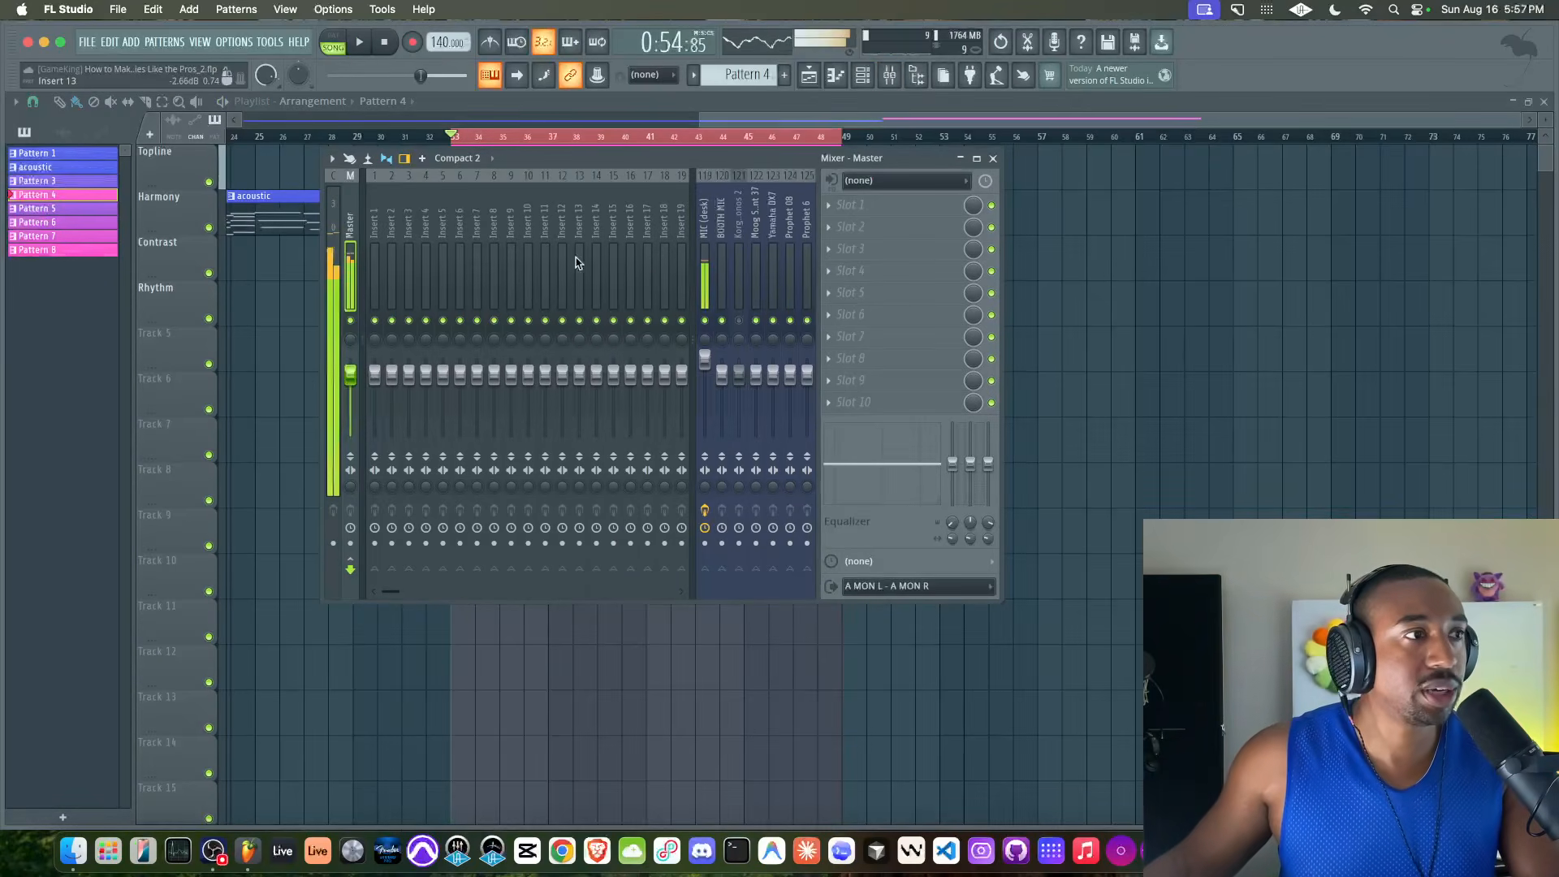
Route the Chords, Bass and Topline channels together to mixer tracks 1, 2 and 3
left_click(864, 75)
left_click_drag(299, 256, 299, 333)
left_click(864, 77)
left_click(866, 81)
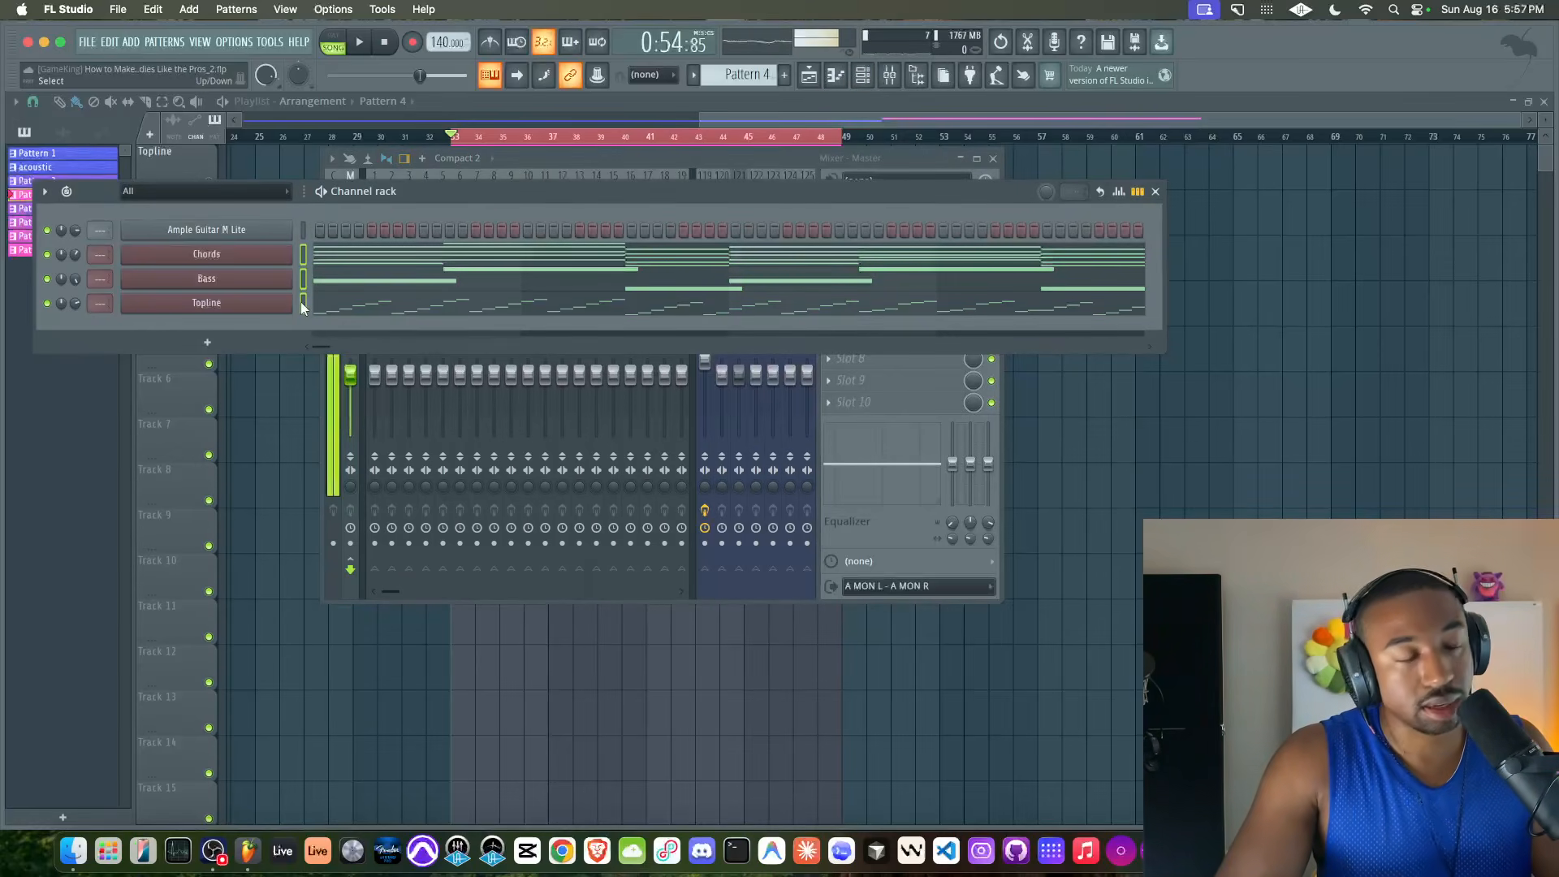
key("ctrl+l")
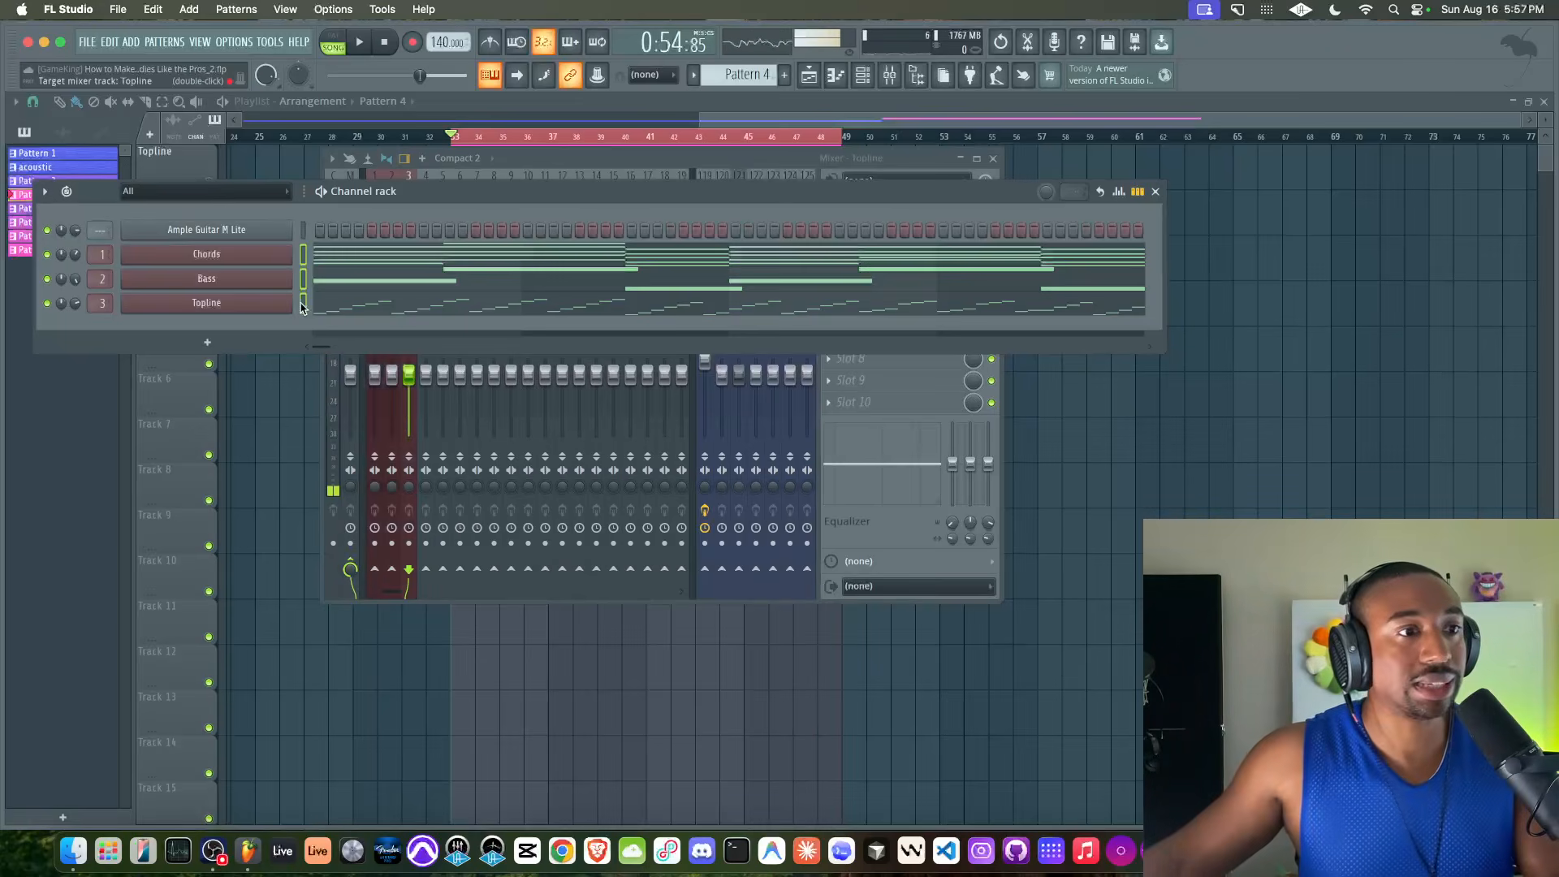
Rename mixer insert 4 as MELODY
left_click(898, 514)
left_click(427, 261)
key("F2")
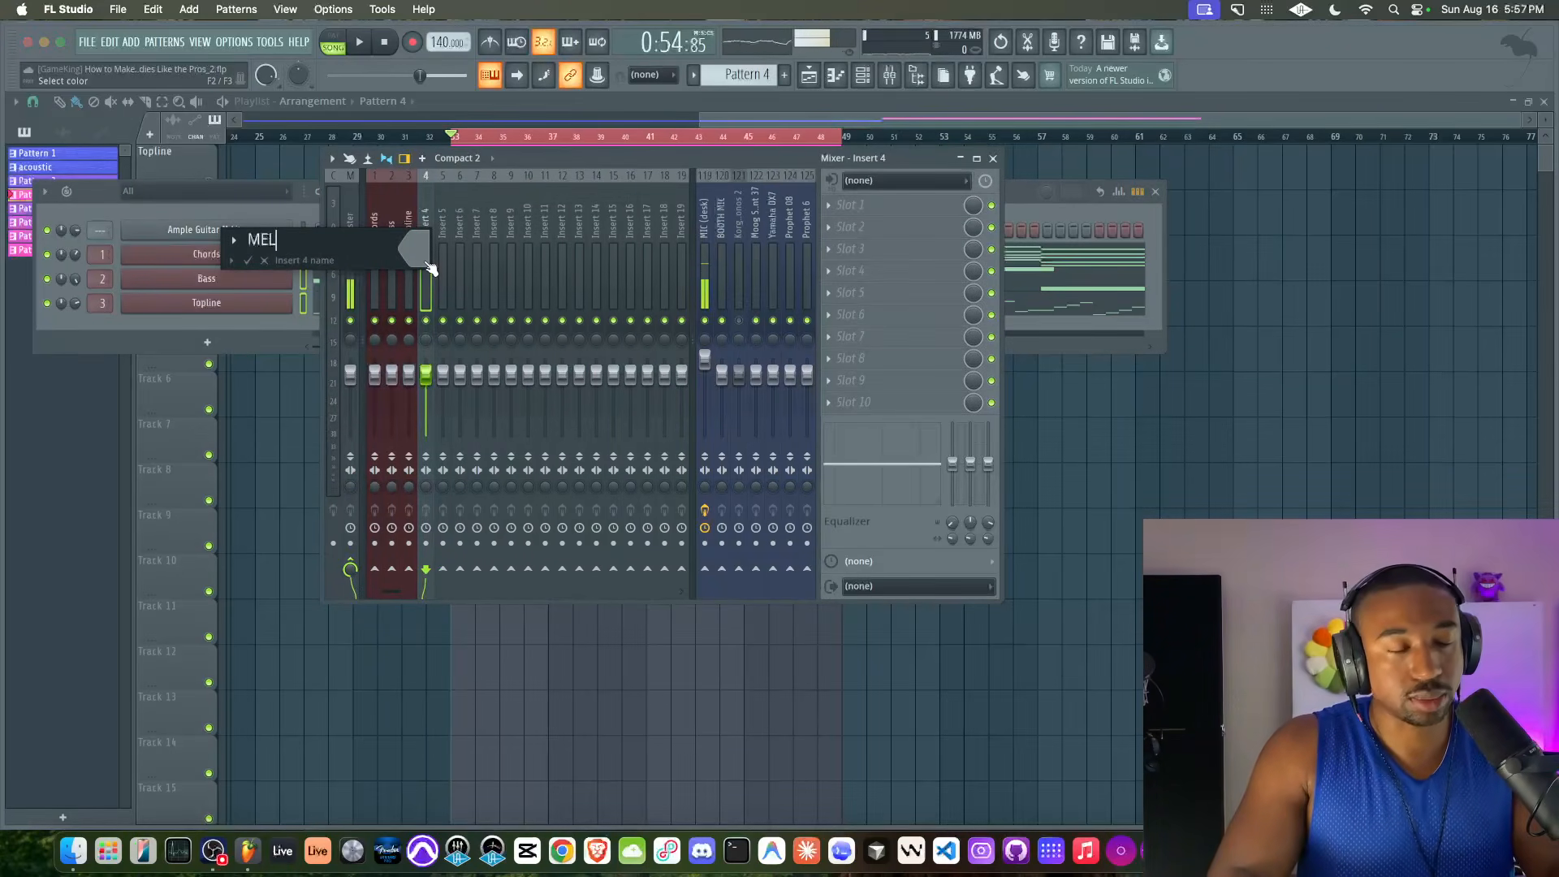
type("MELODY")
key("Return")
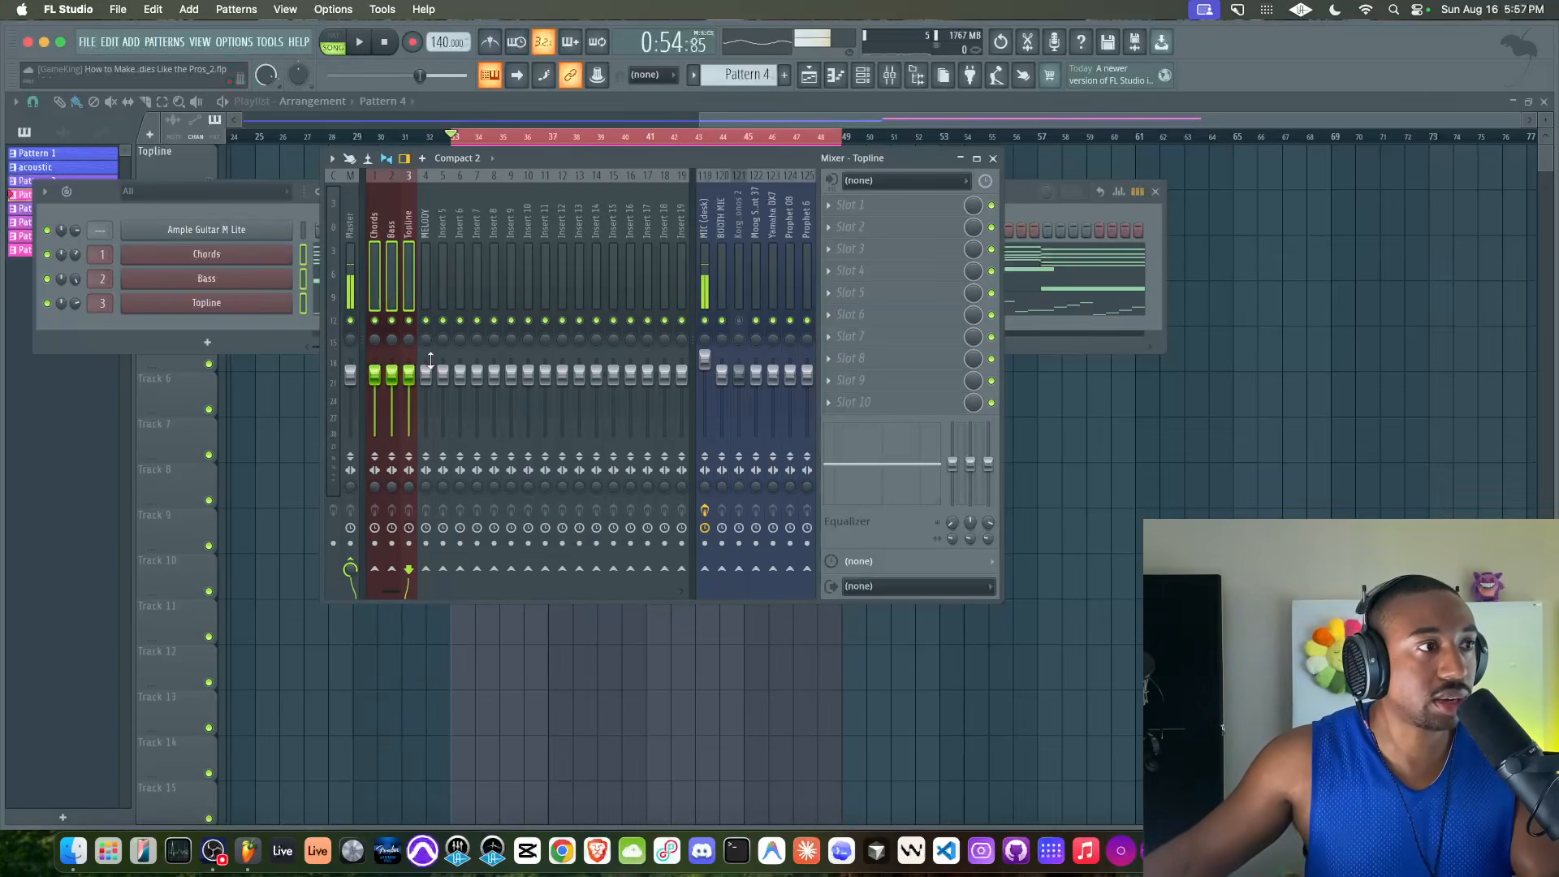
Route the selected Chords, Bass and Topline mixer tracks only to the MELODY track
right_click(425, 568)
left_click(465, 597)
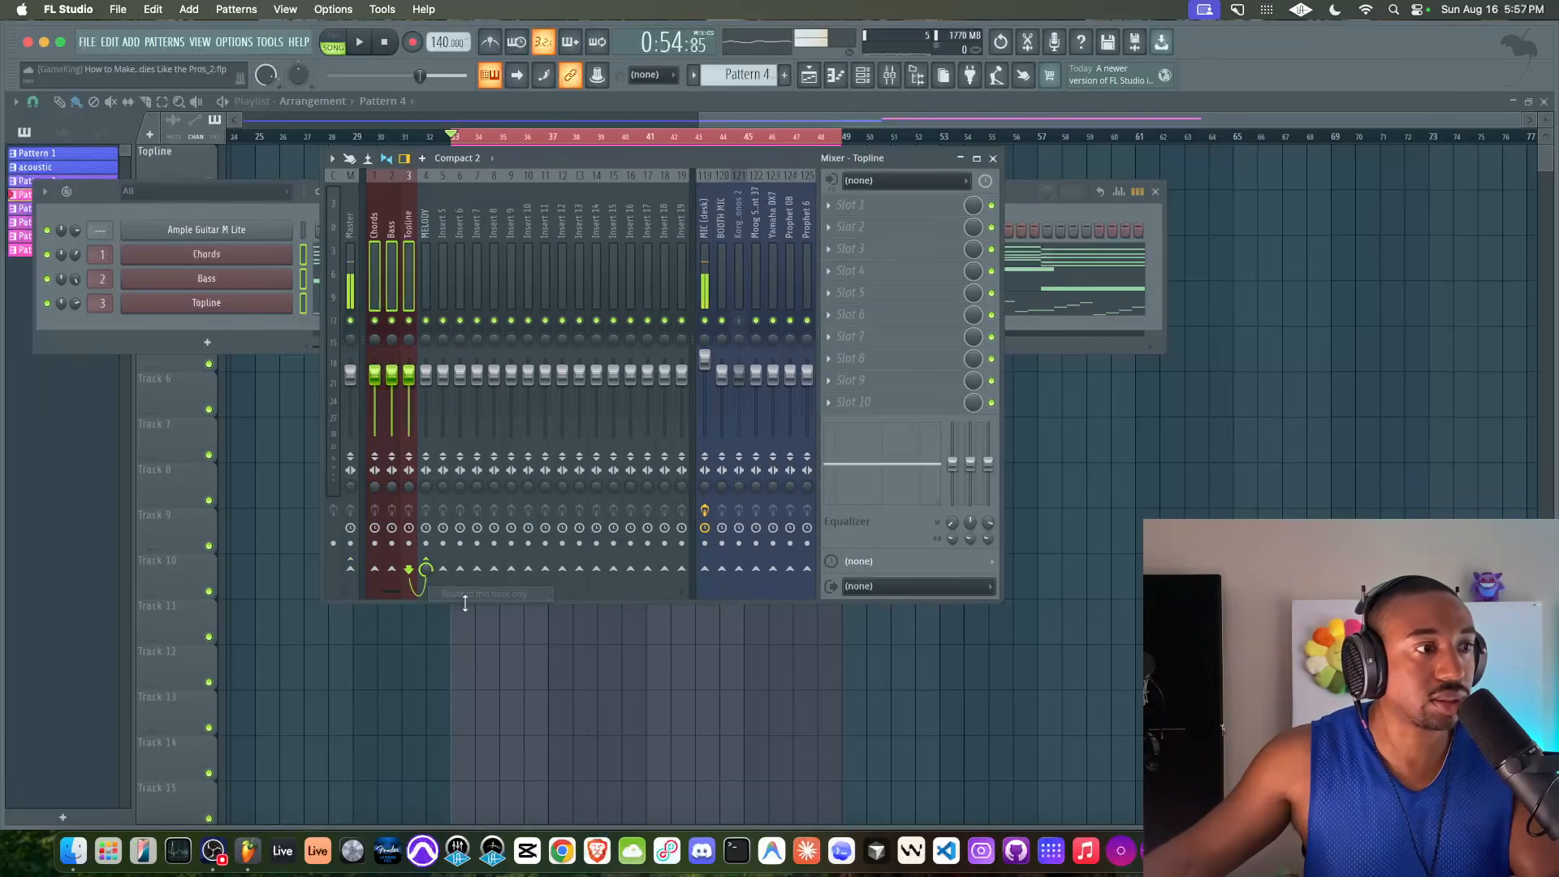
Add Gross Beat to the first effect slot of the MELODY track and load its Juggling Science preset
left_click(425, 276)
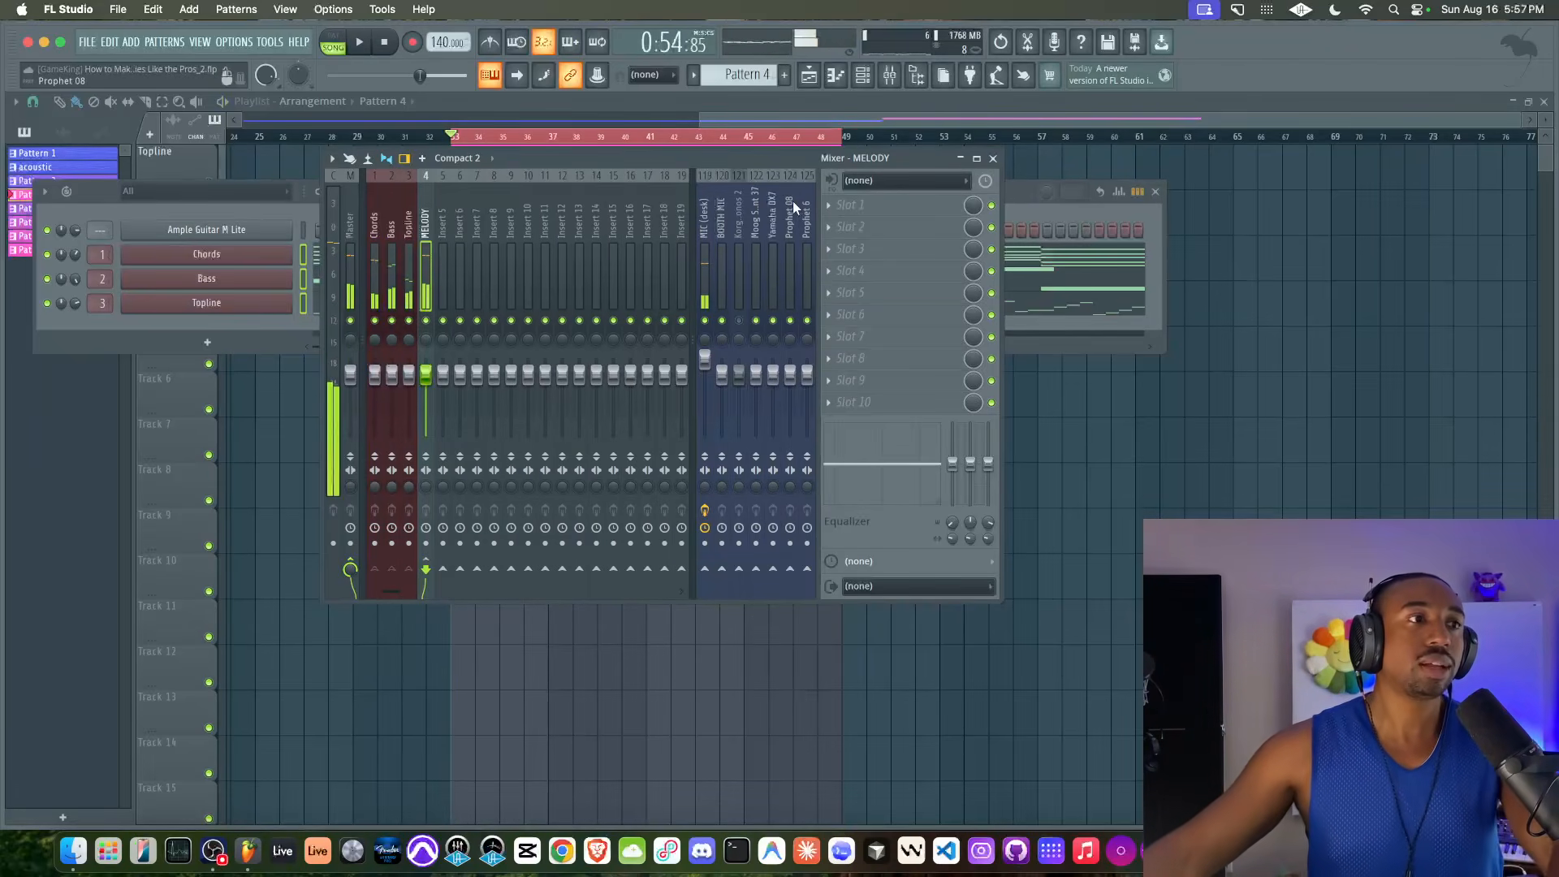
left_click(893, 214)
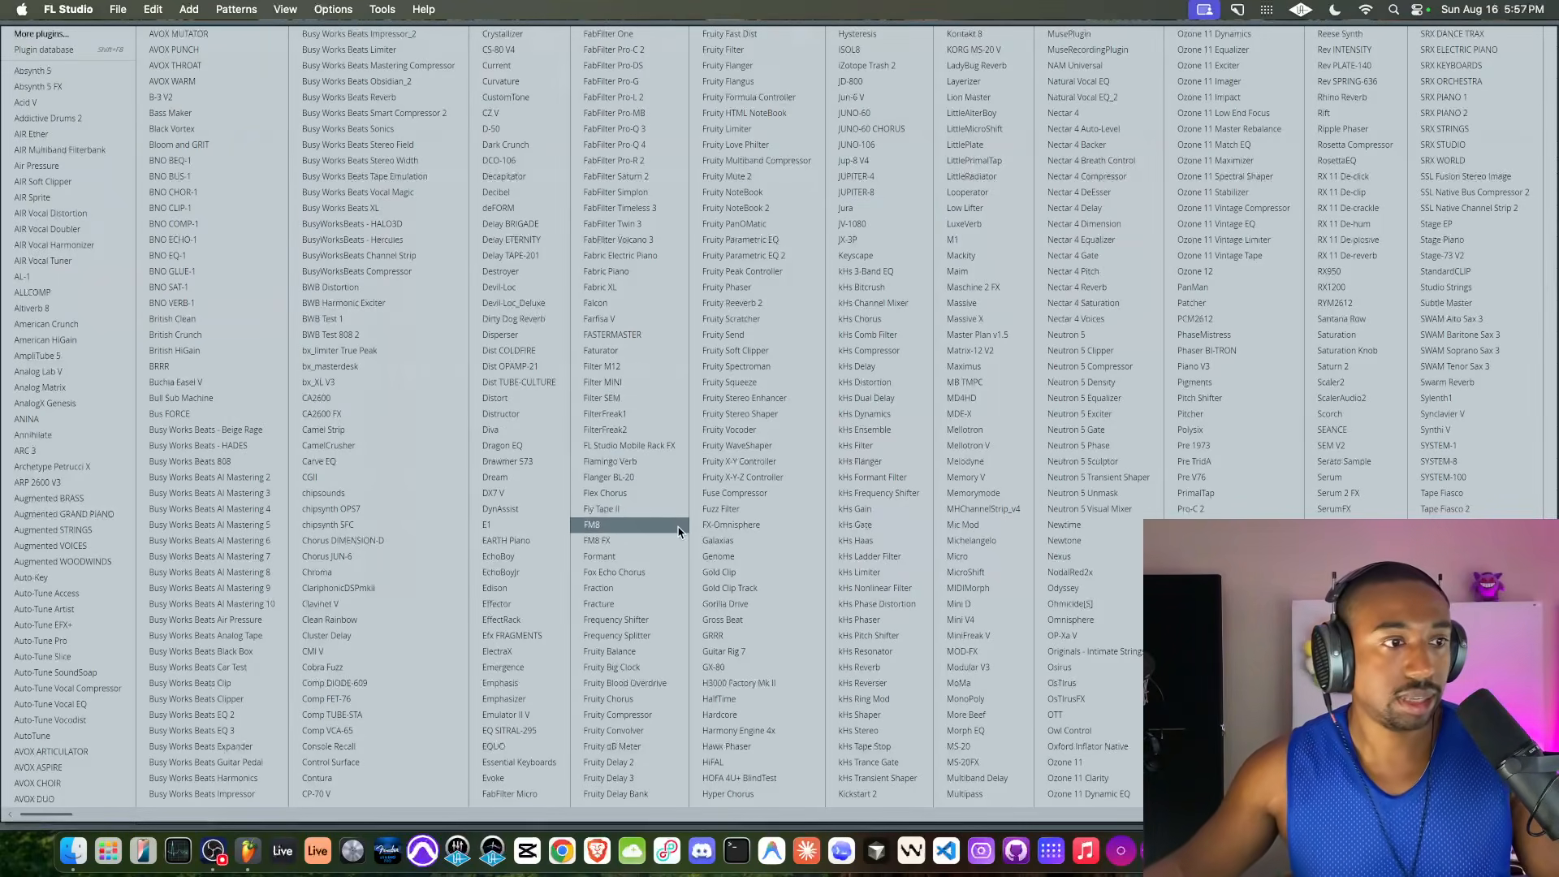
left_click(724, 620)
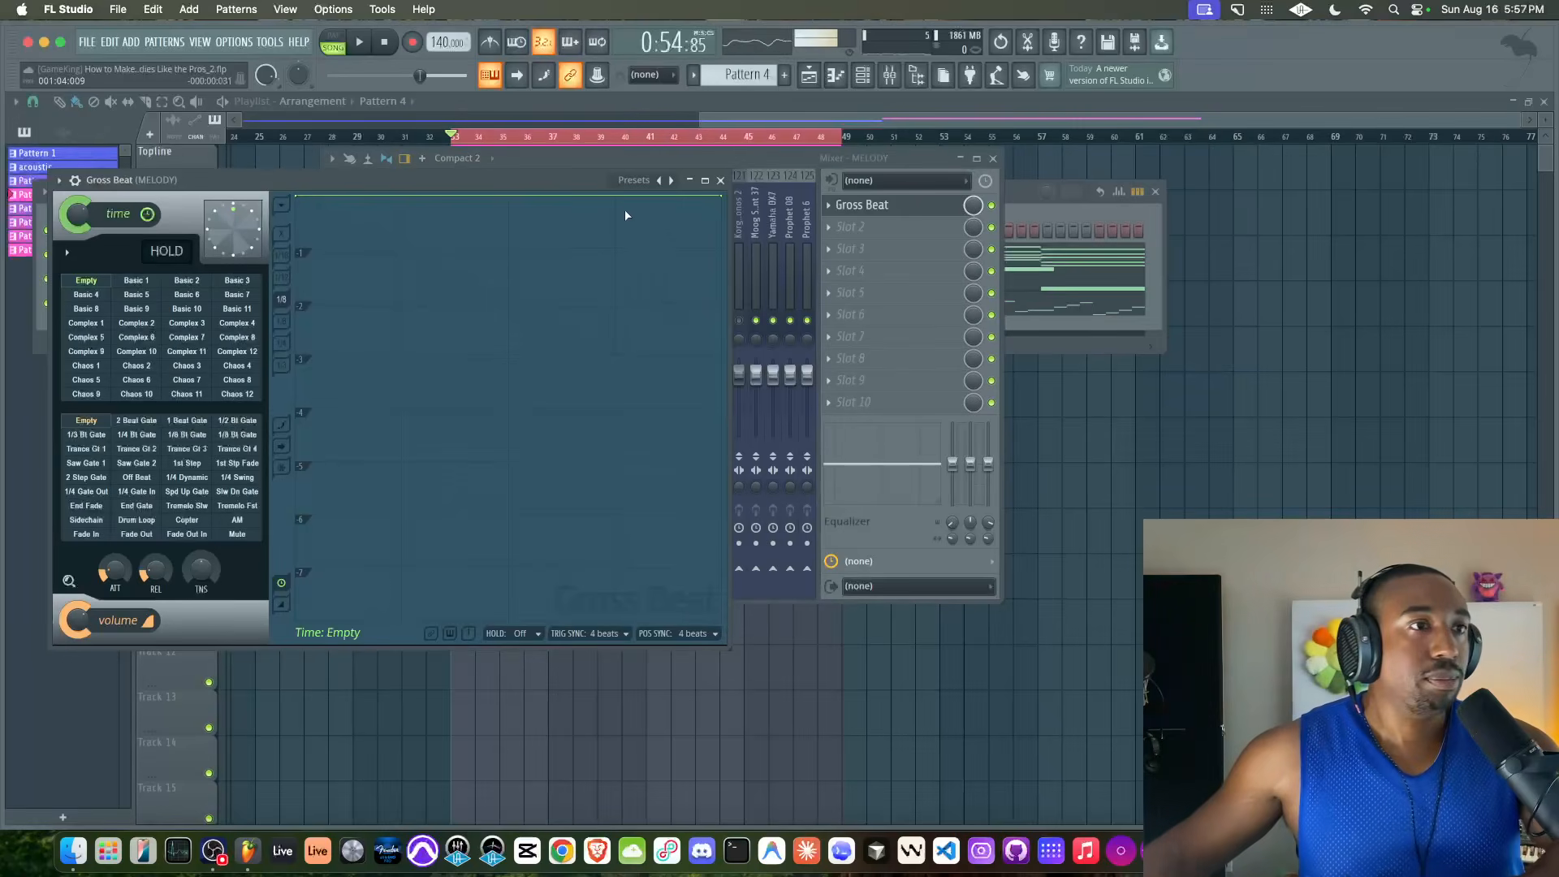
left_click(639, 178)
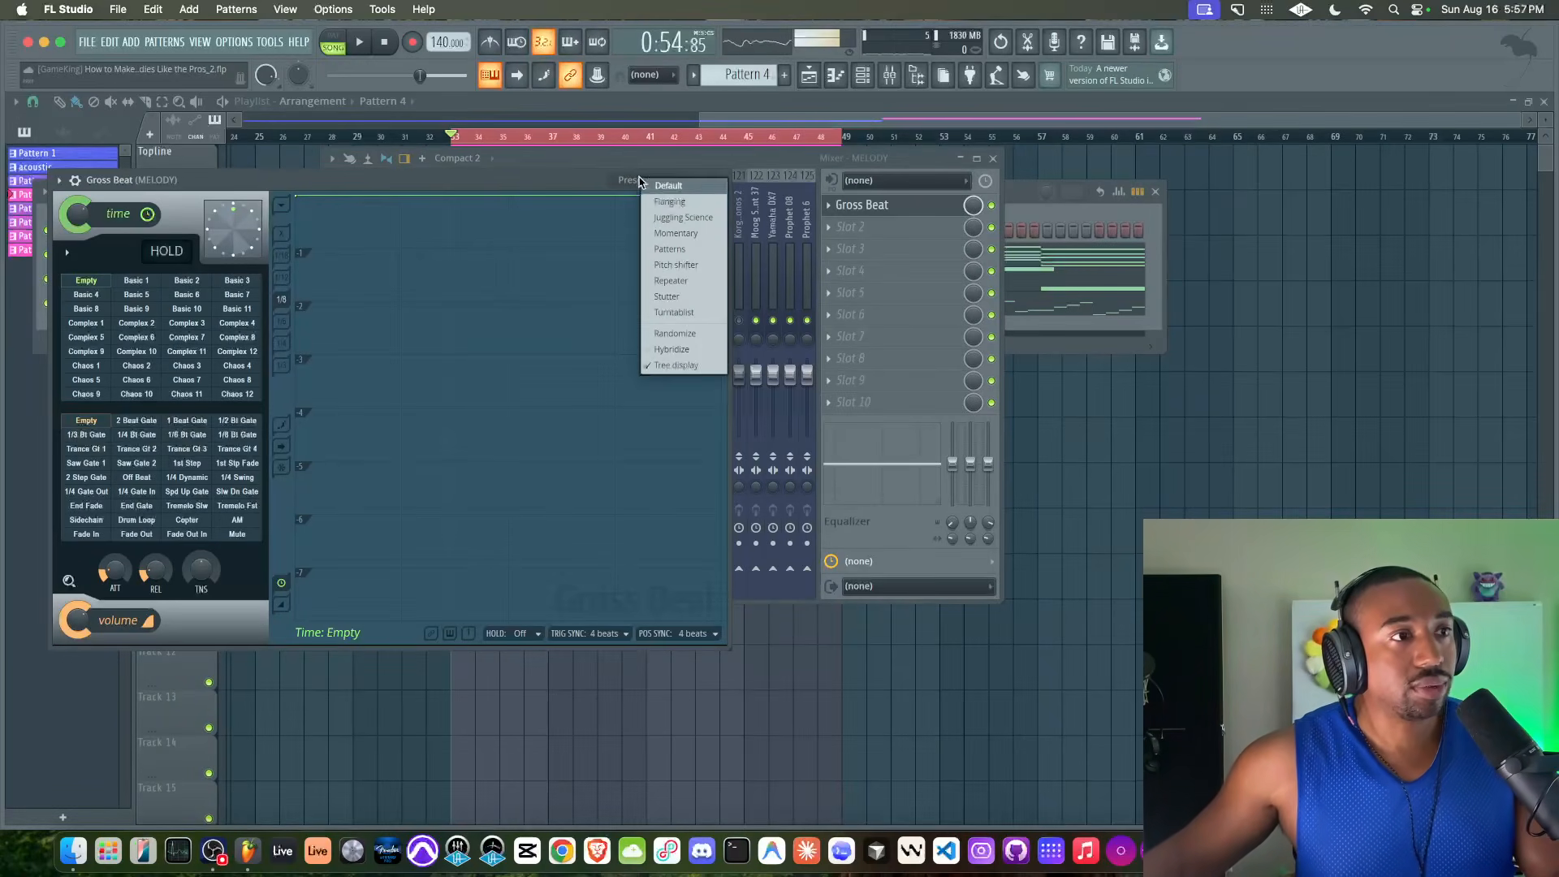
left_click(686, 217)
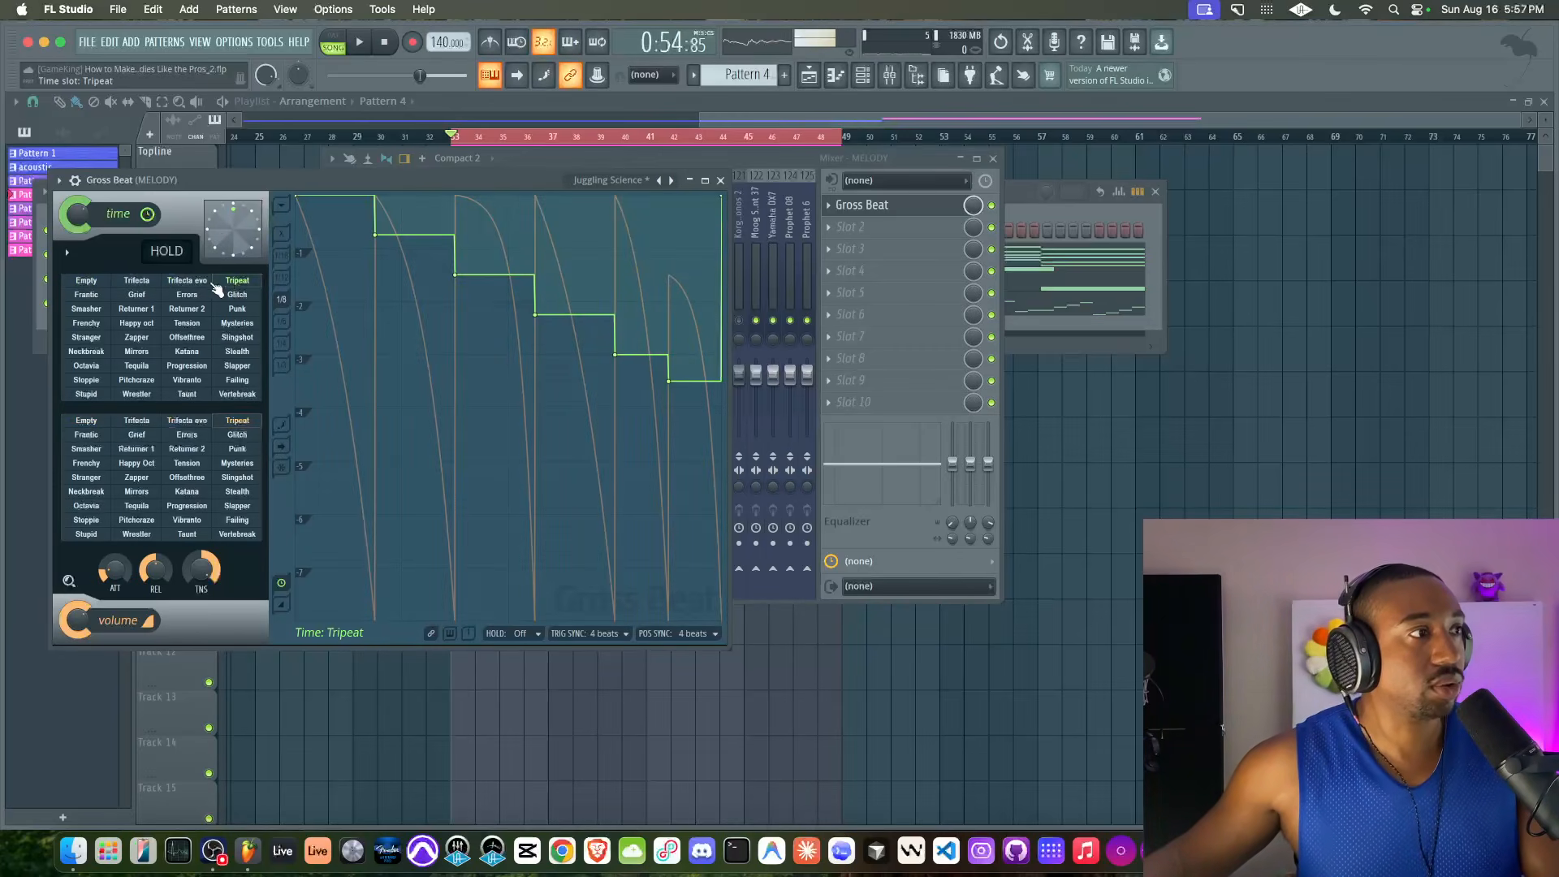
Play the looped section with Gross Beat on the MELODY track, check the mixer levels and stop playback
key("space")
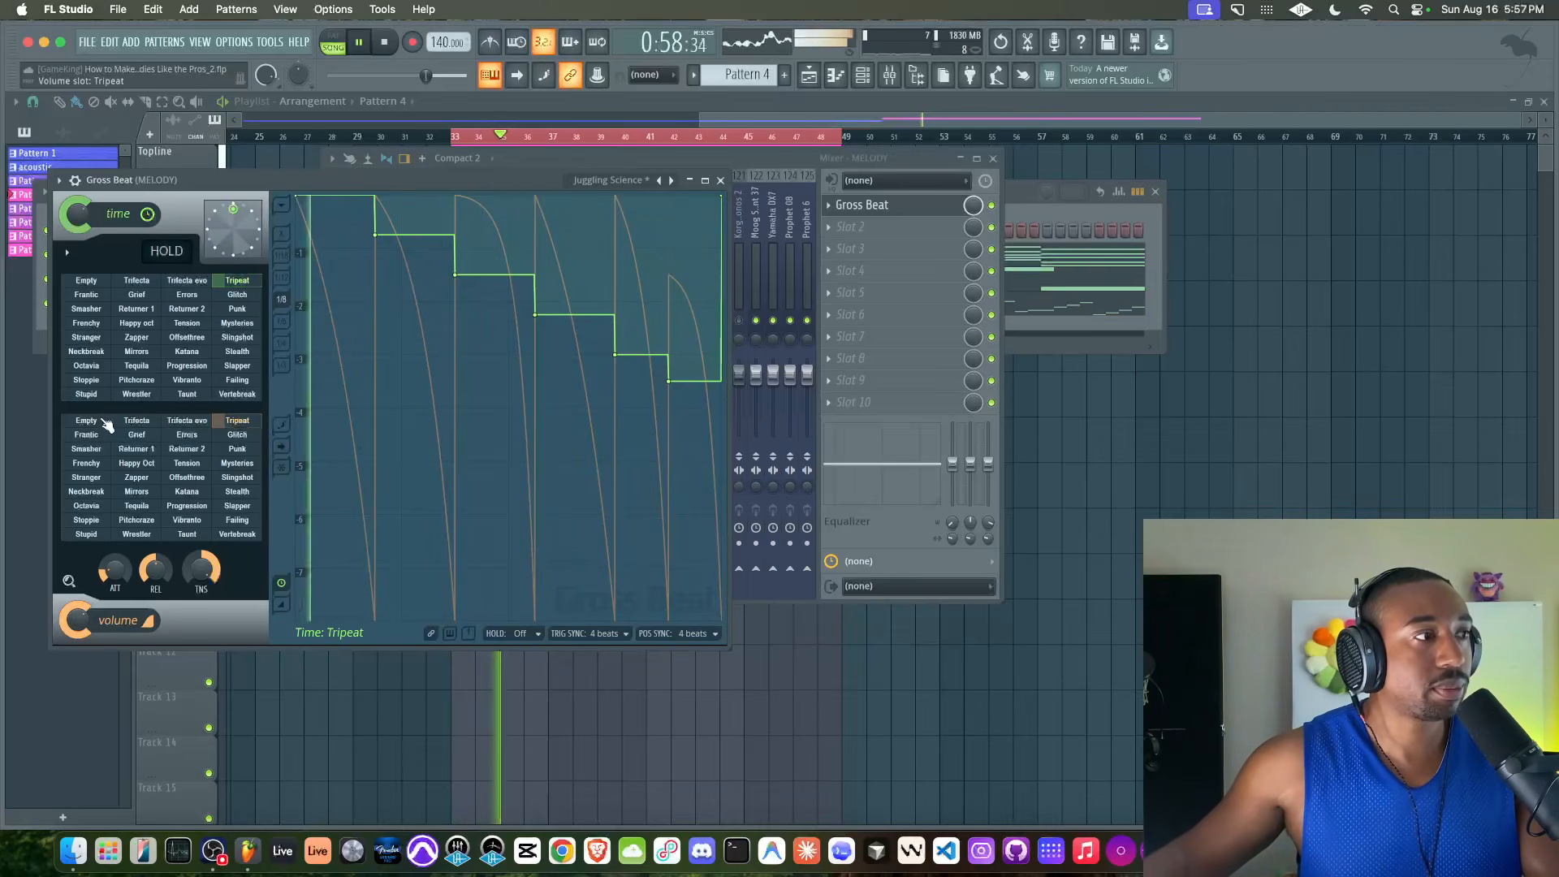
left_click_drag(766, 159, 945, 164)
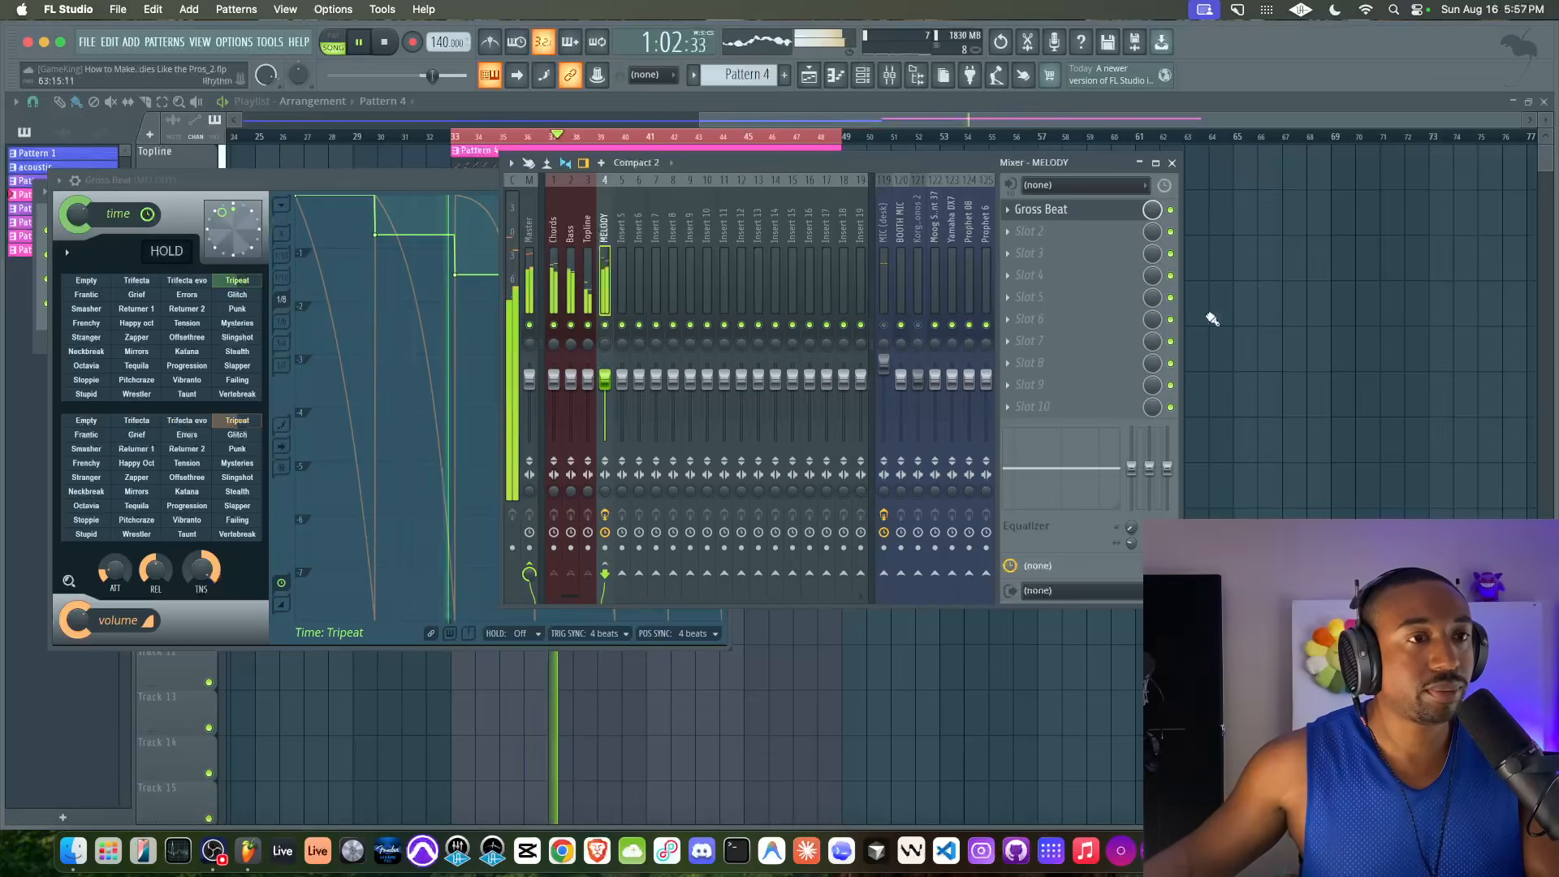
right_click(1390, 357)
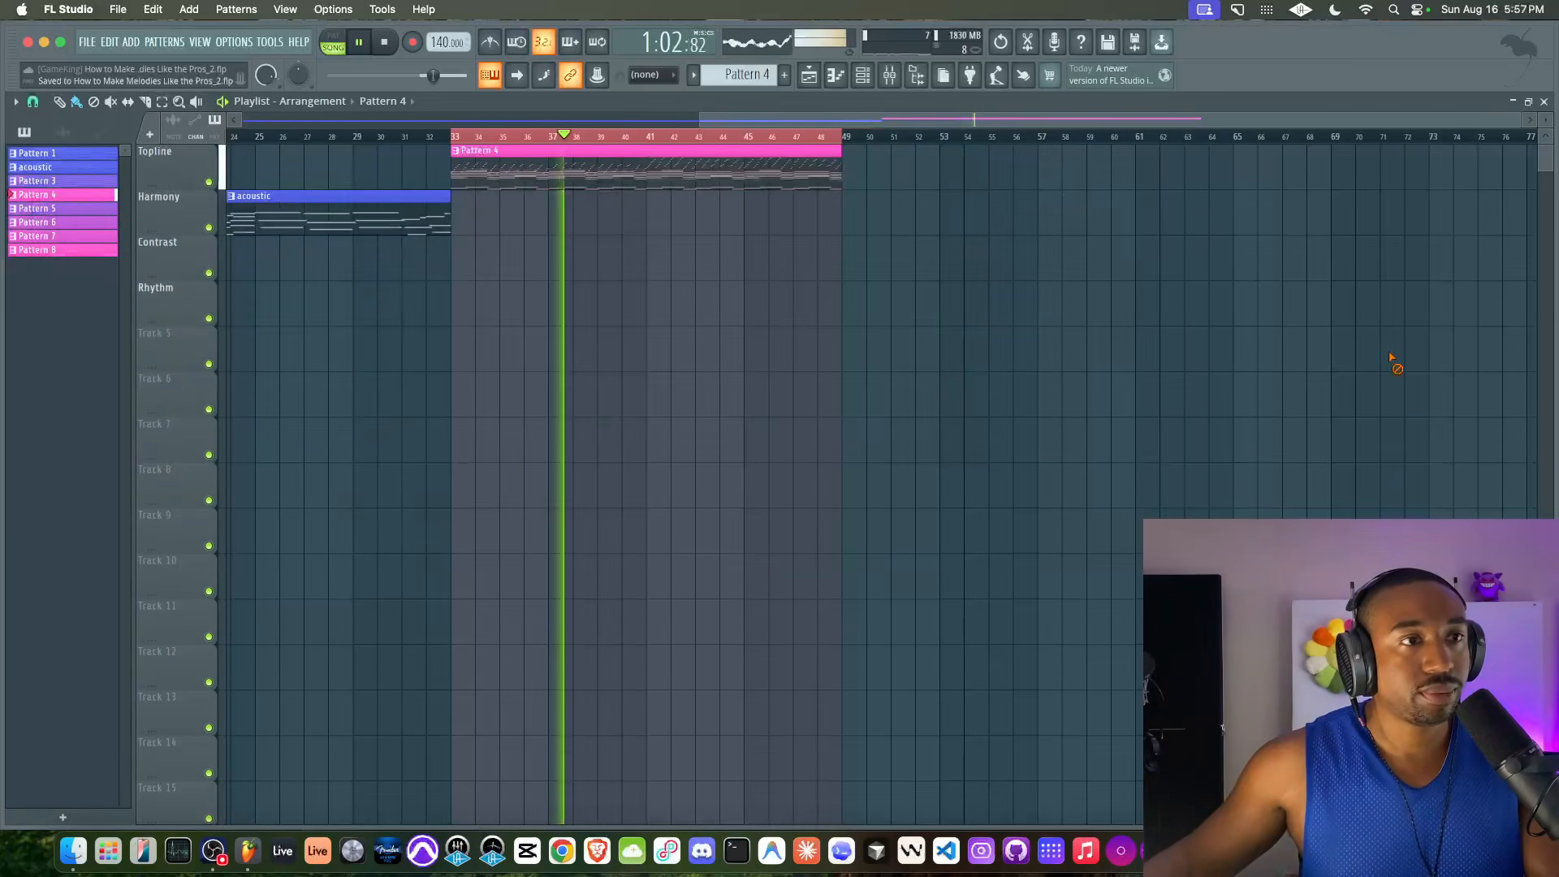
left_click(889, 75)
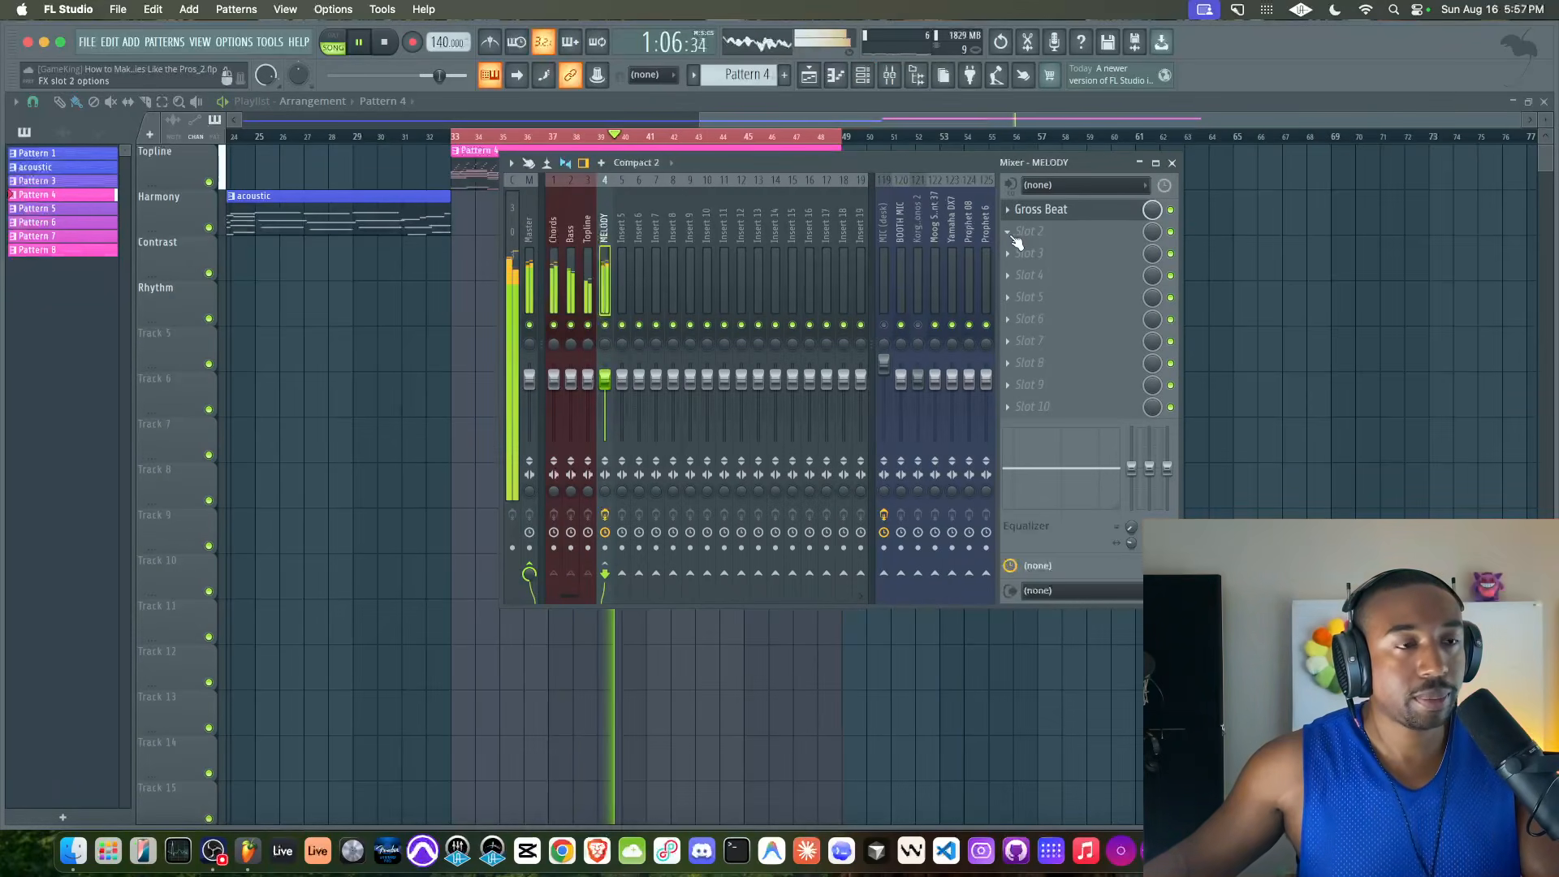
key("space")
left_click(884, 325)
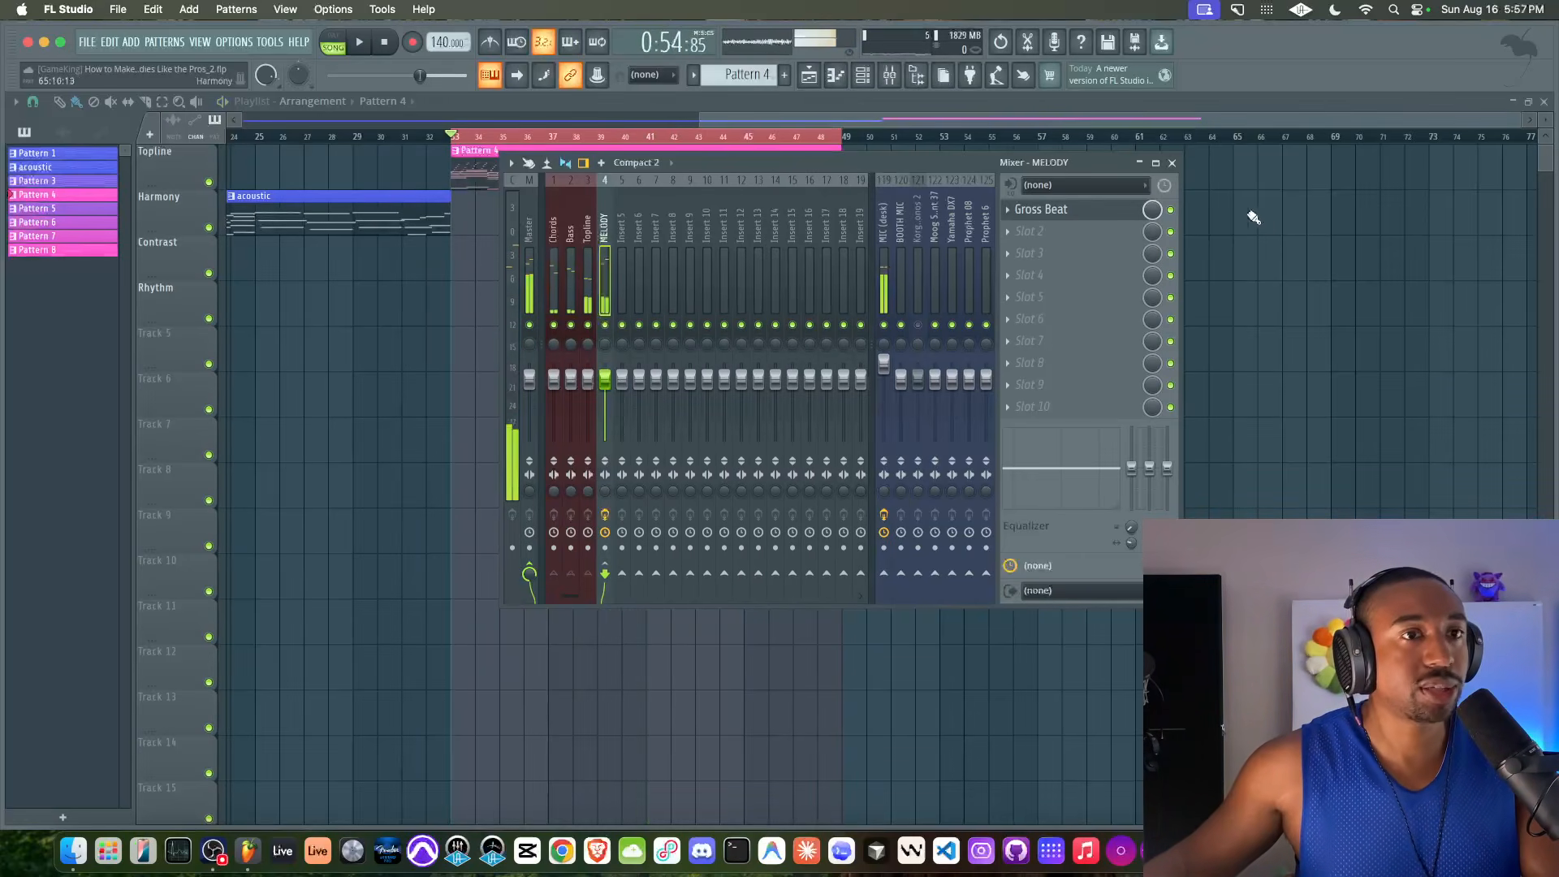
Duplicate all of Pattern 4's Topline notes two steps later in the piano roll and raise the copies one octave
left_click(1172, 163)
double_click(522, 156)
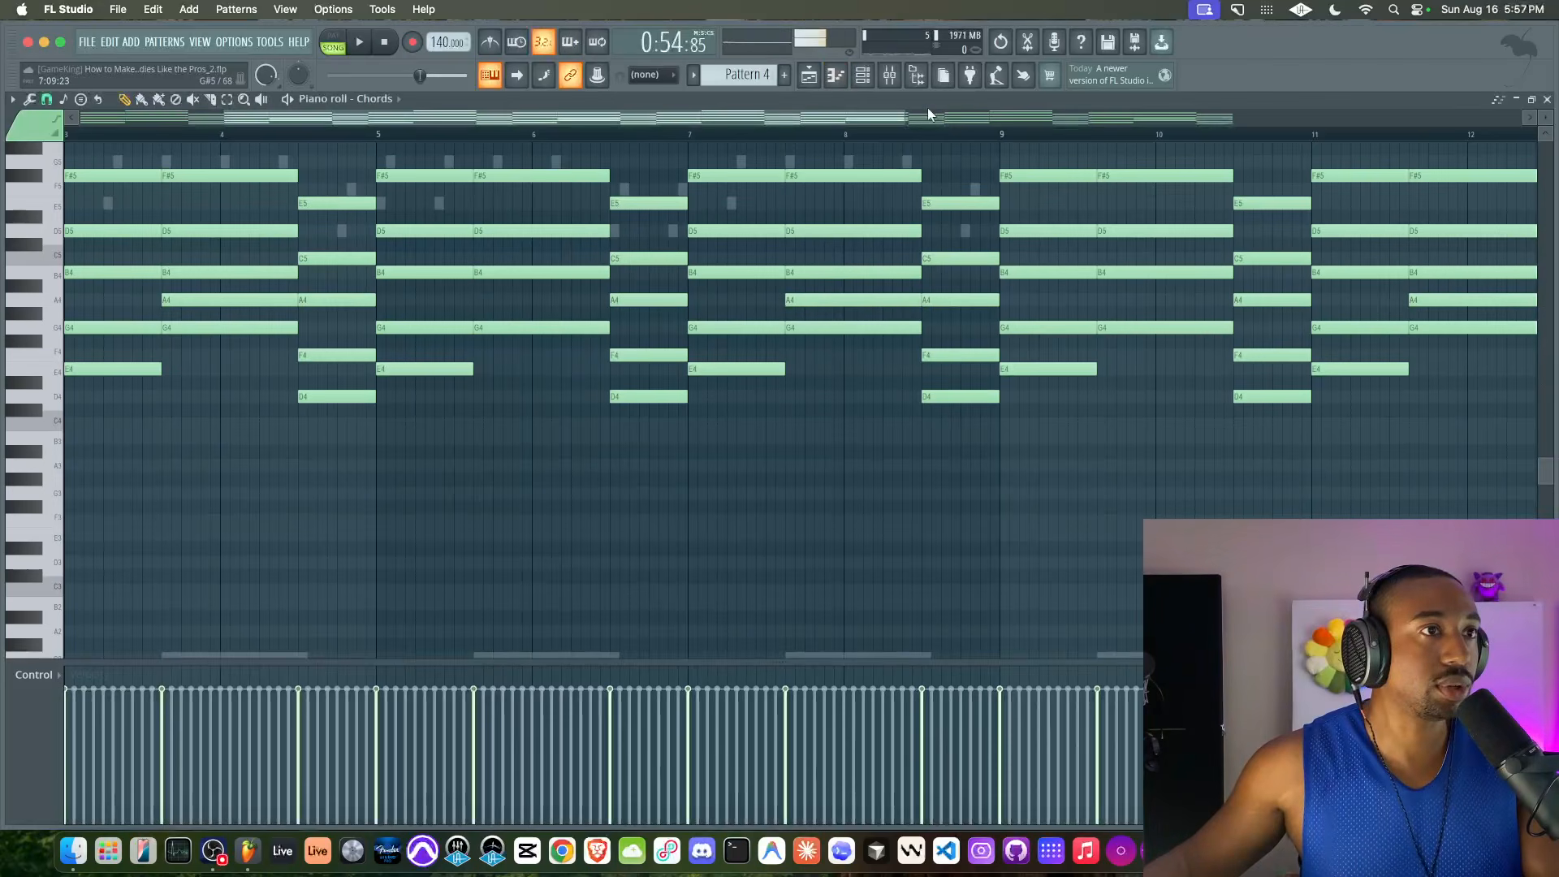
left_click(866, 75)
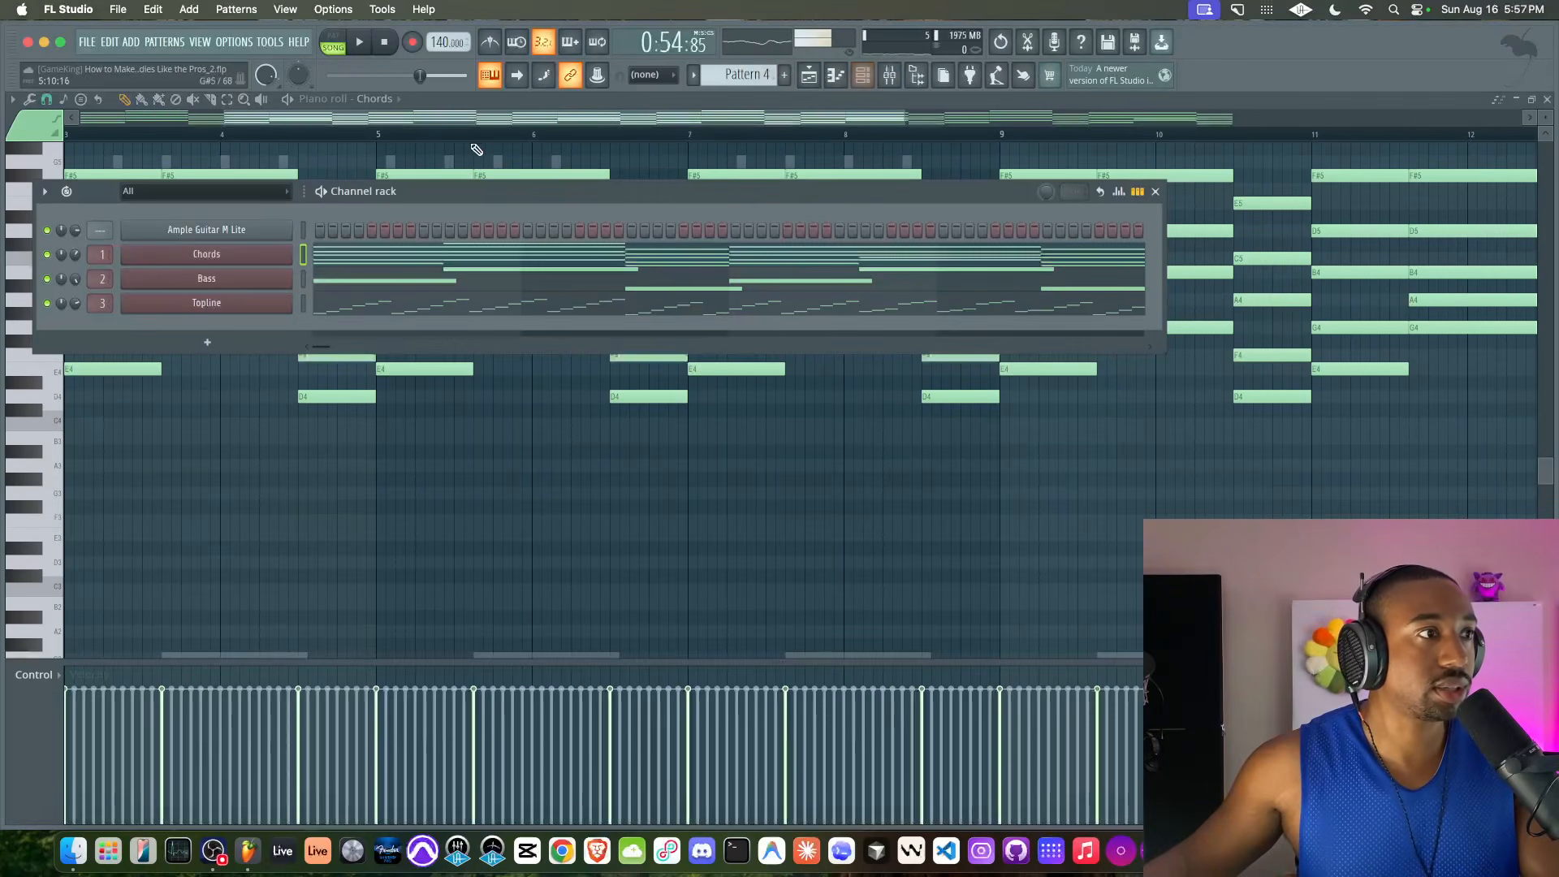
left_click(377, 301)
key("super+a")
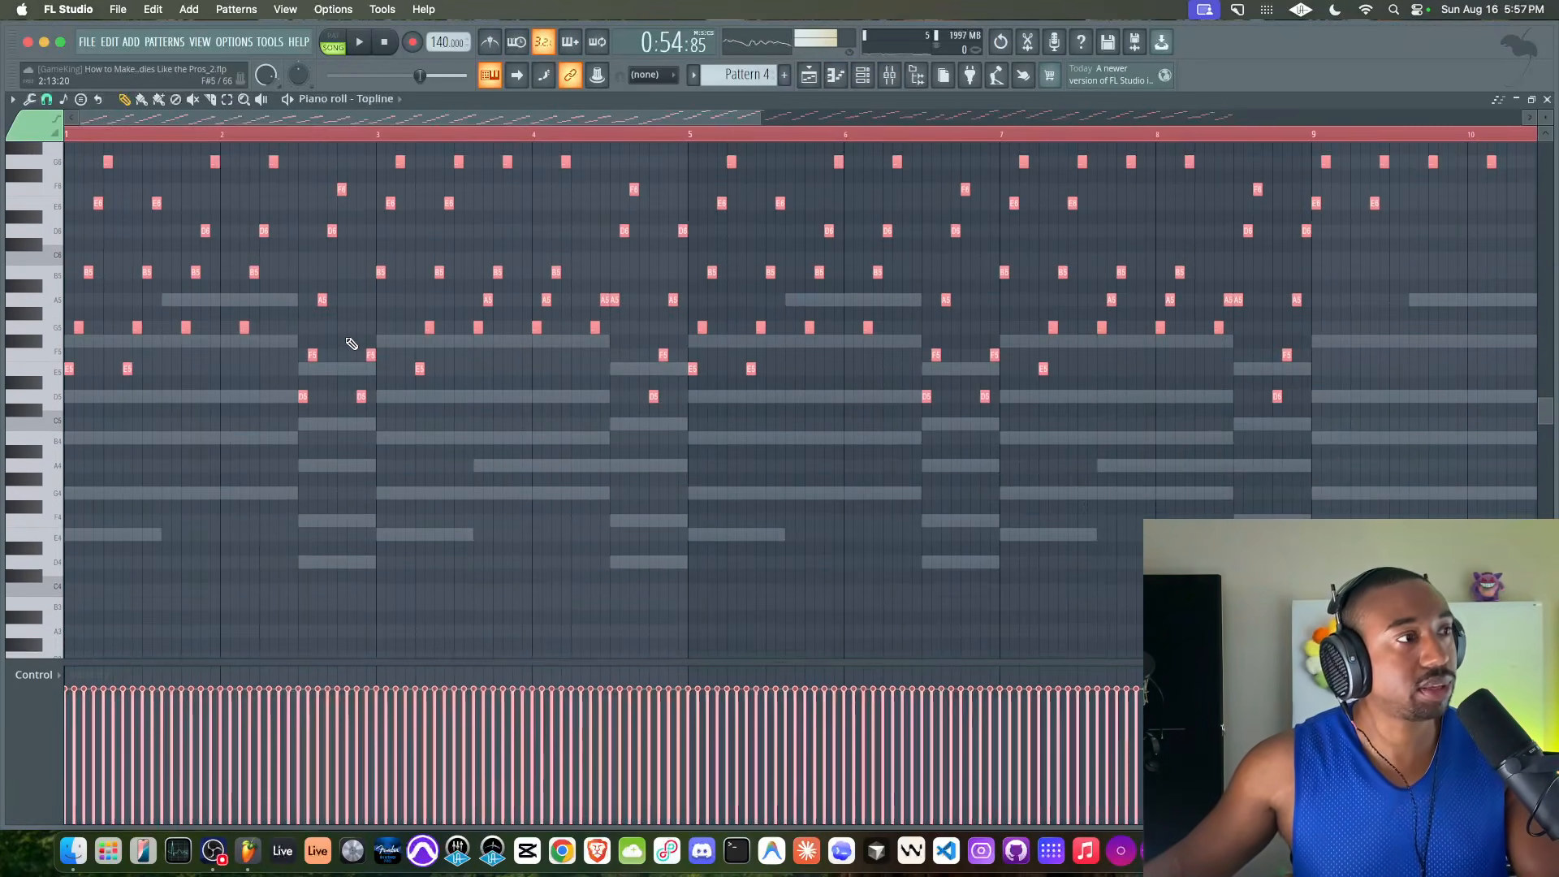
scroll(69, 493, "up", 3)
left_click_drag(69, 493, 86, 493)
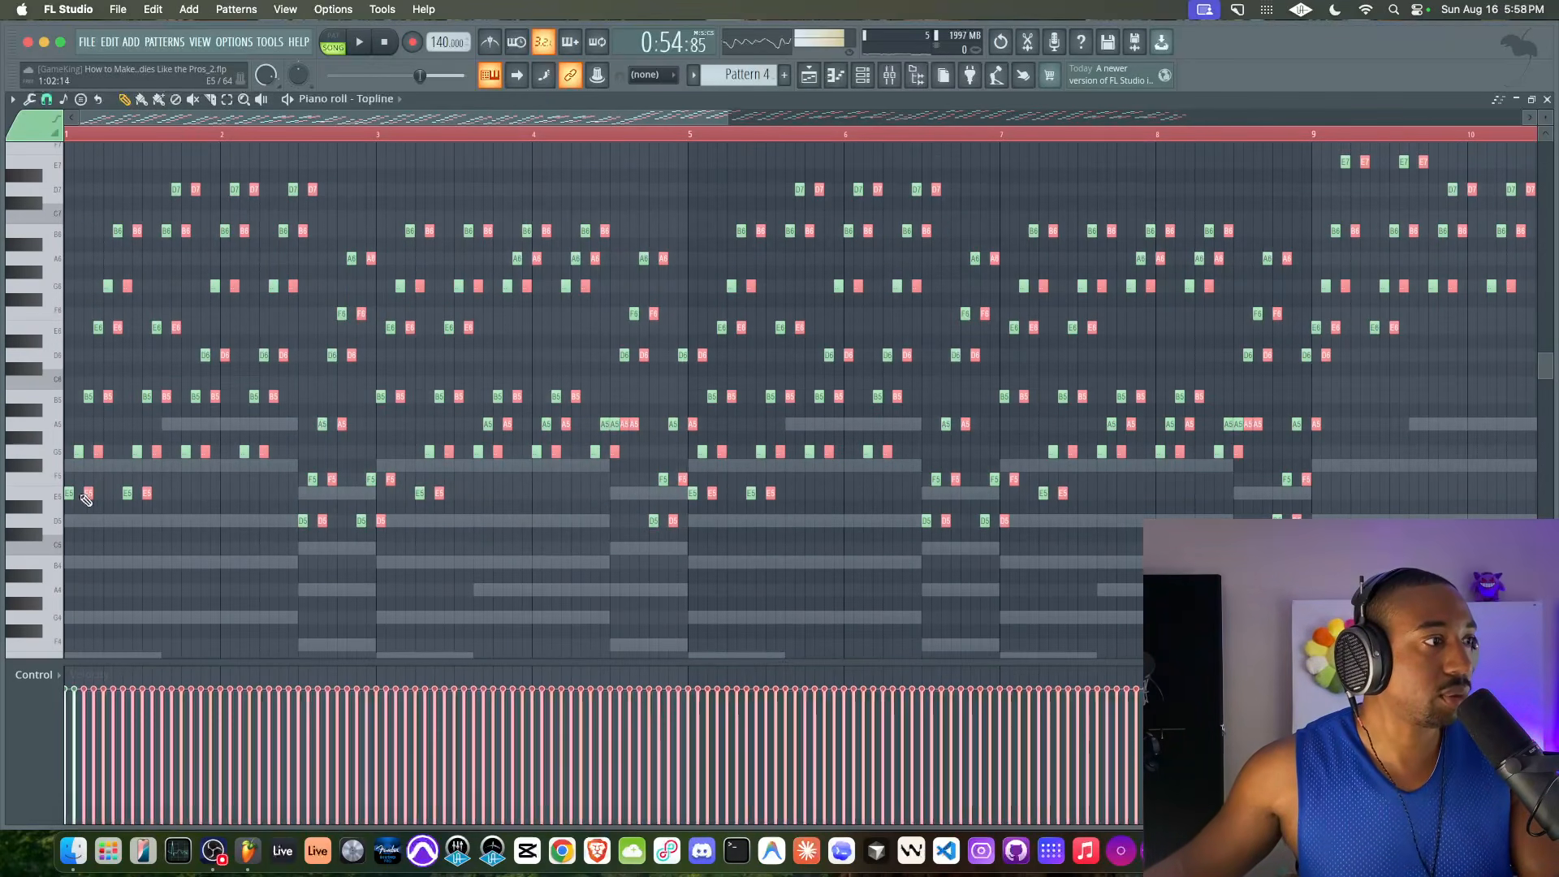
key("super+Up")
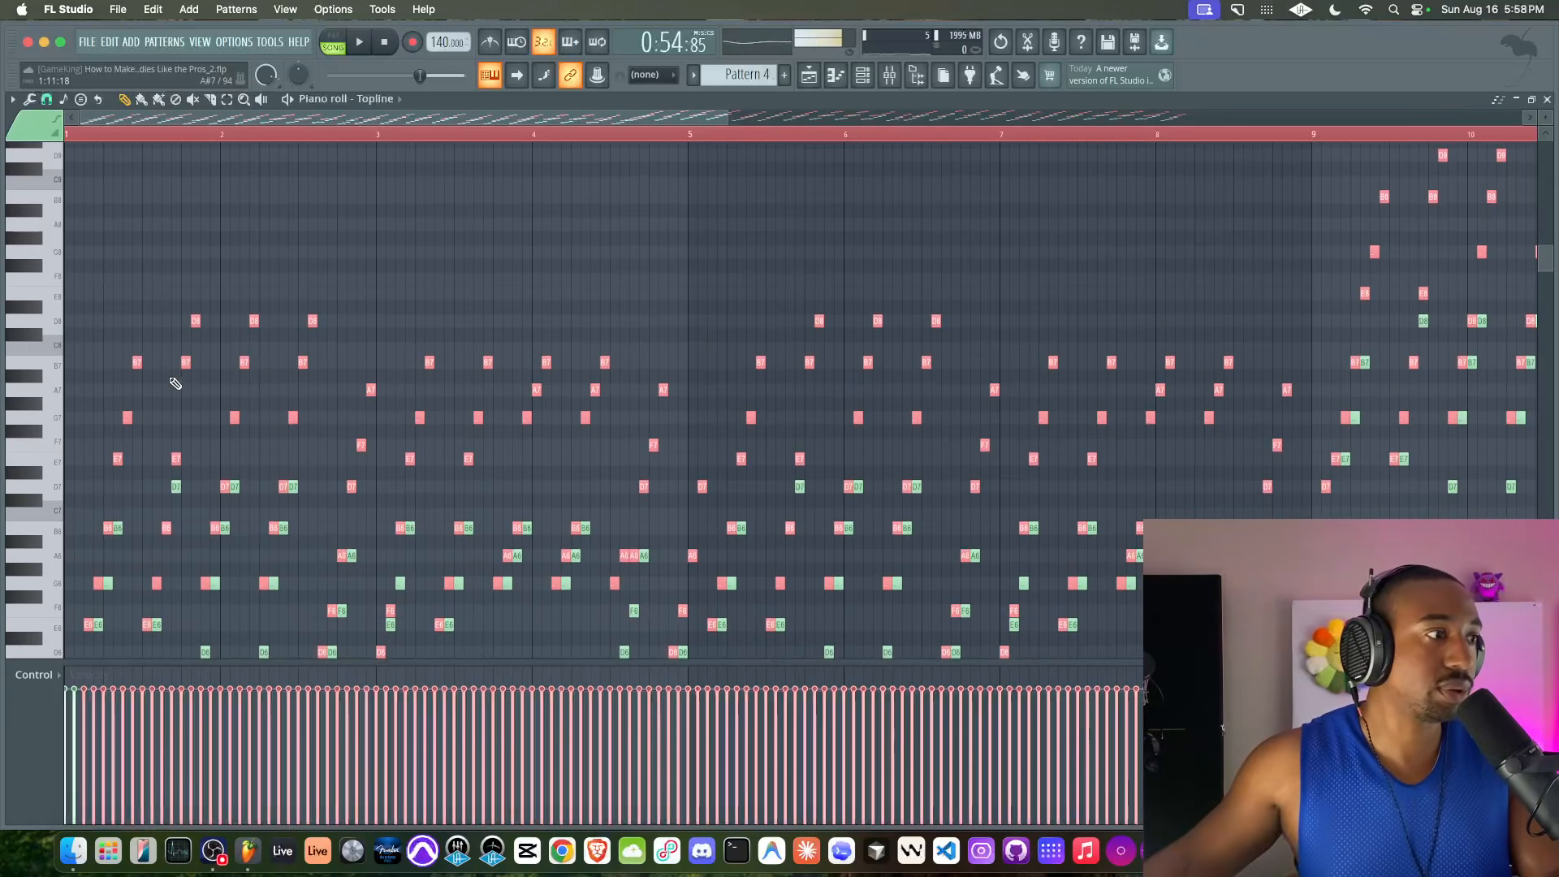
Audition the duplicated Topline notes, shift them one step earlier, play them again and delete the duplicates
key("space")
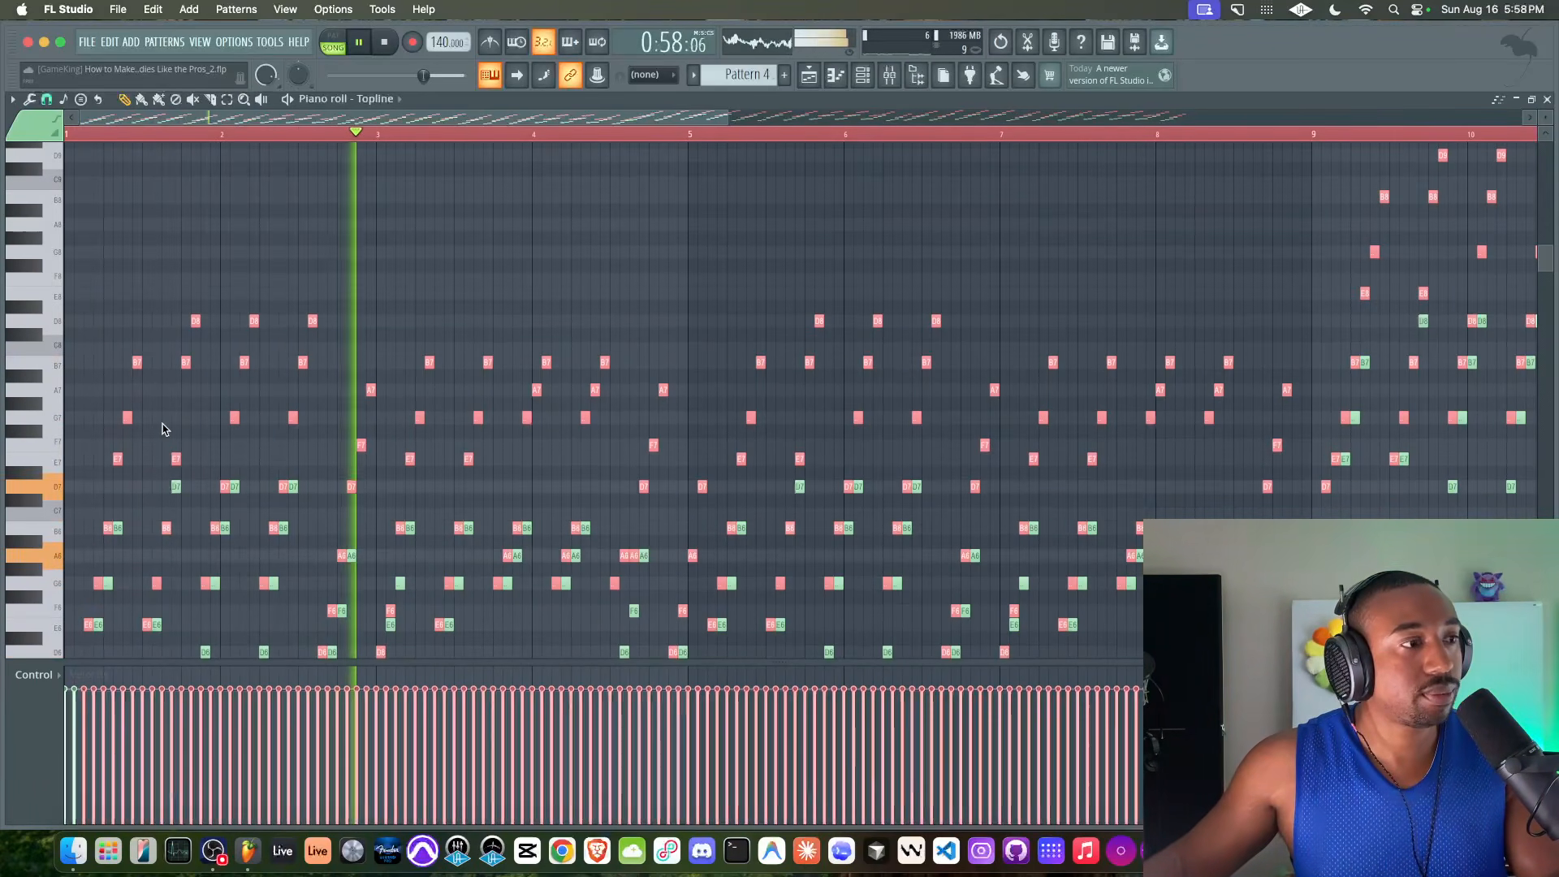
key("space")
scroll(97, 459, "down", 5)
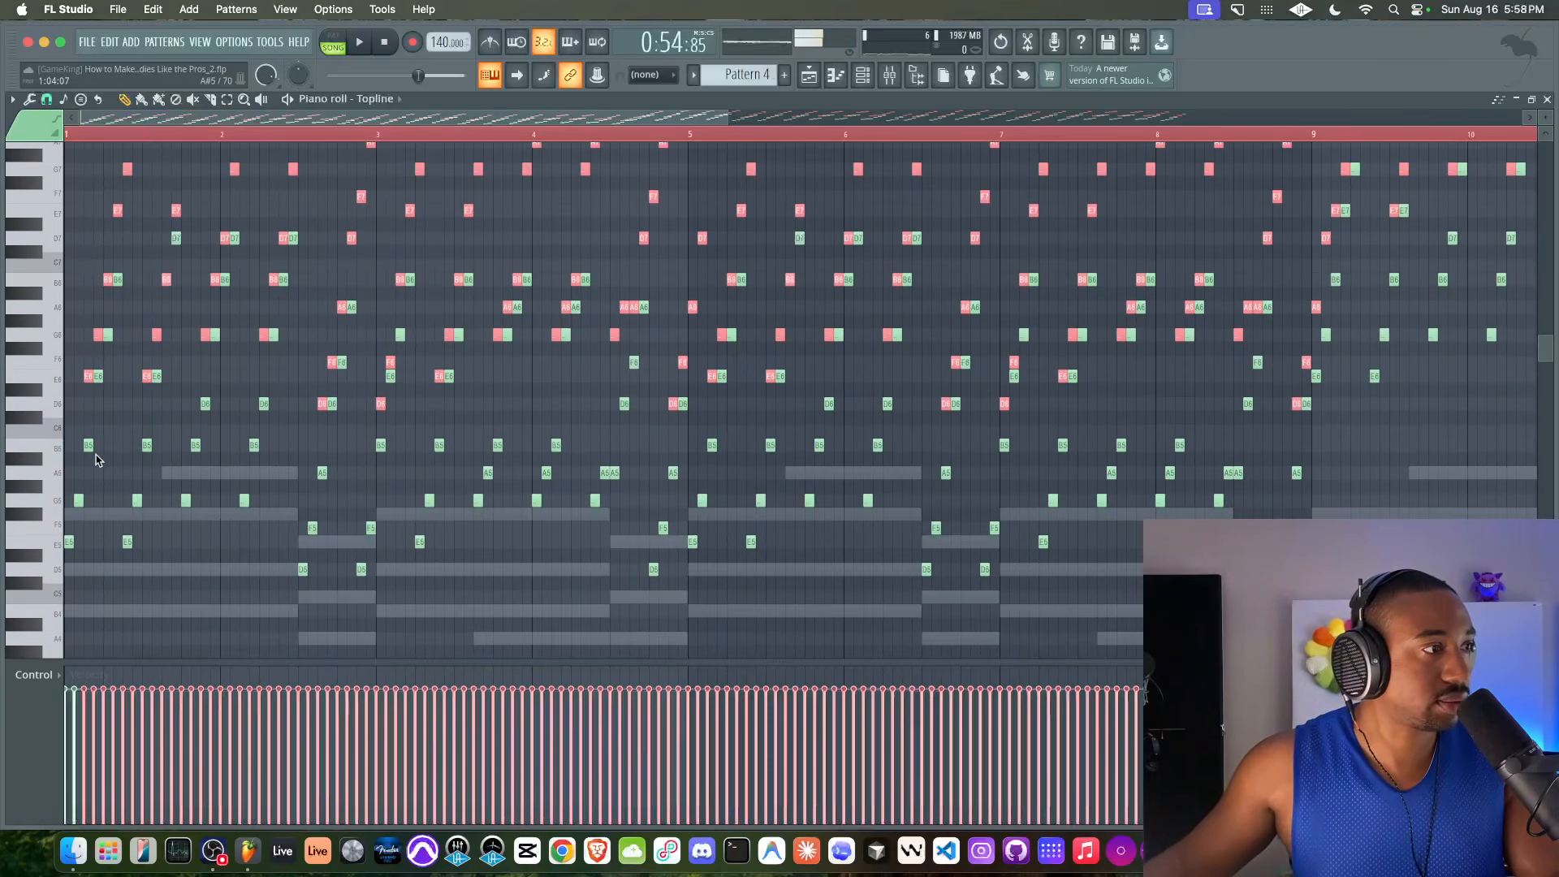
left_click_drag(89, 376, 78, 376)
key("space")
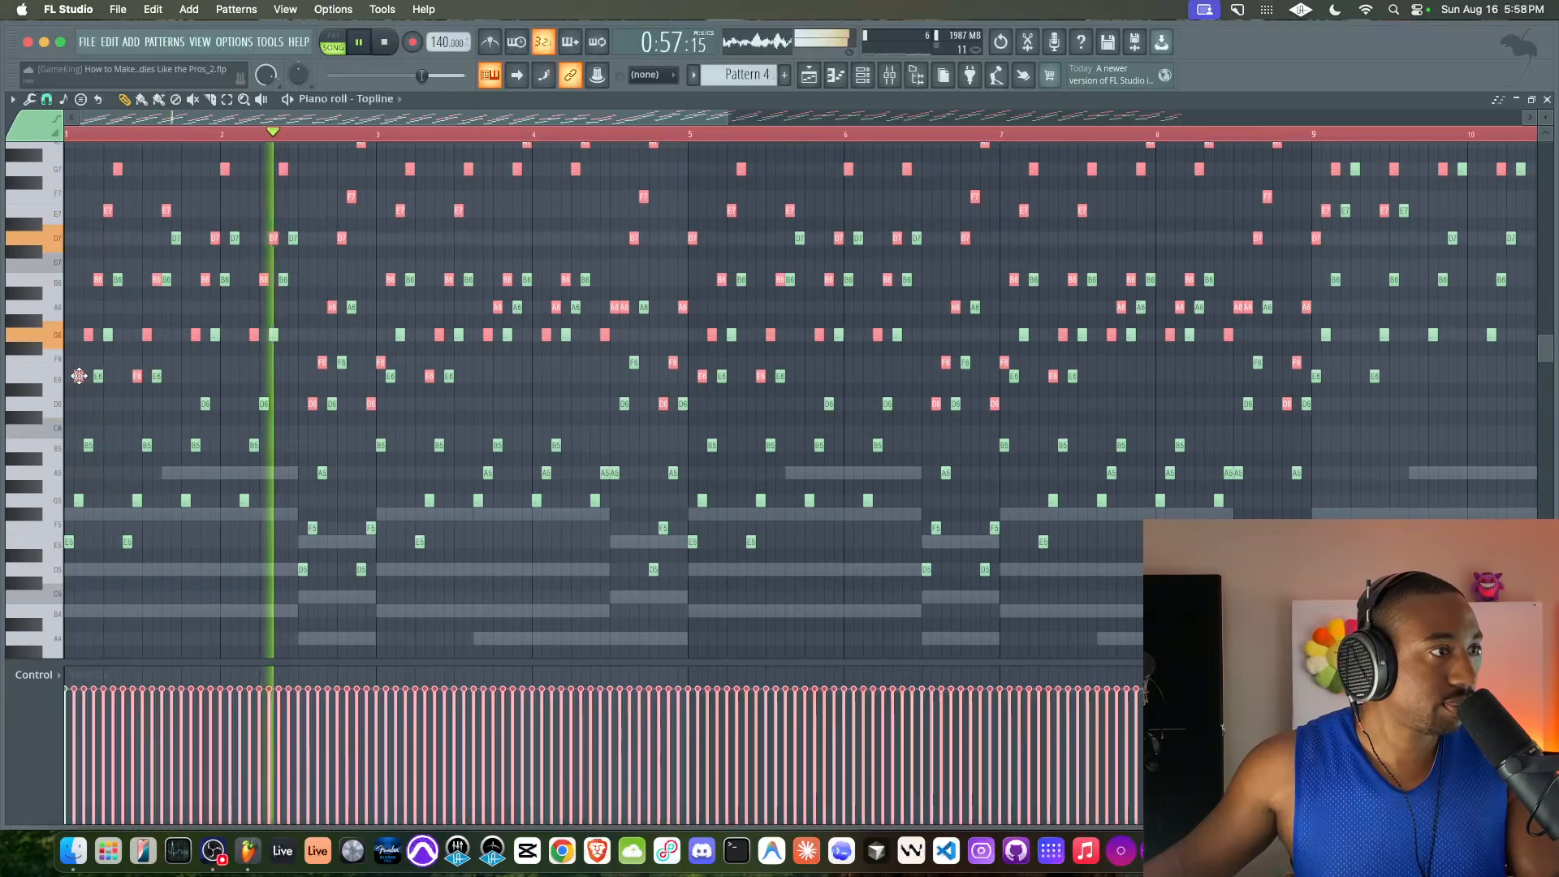
key("space")
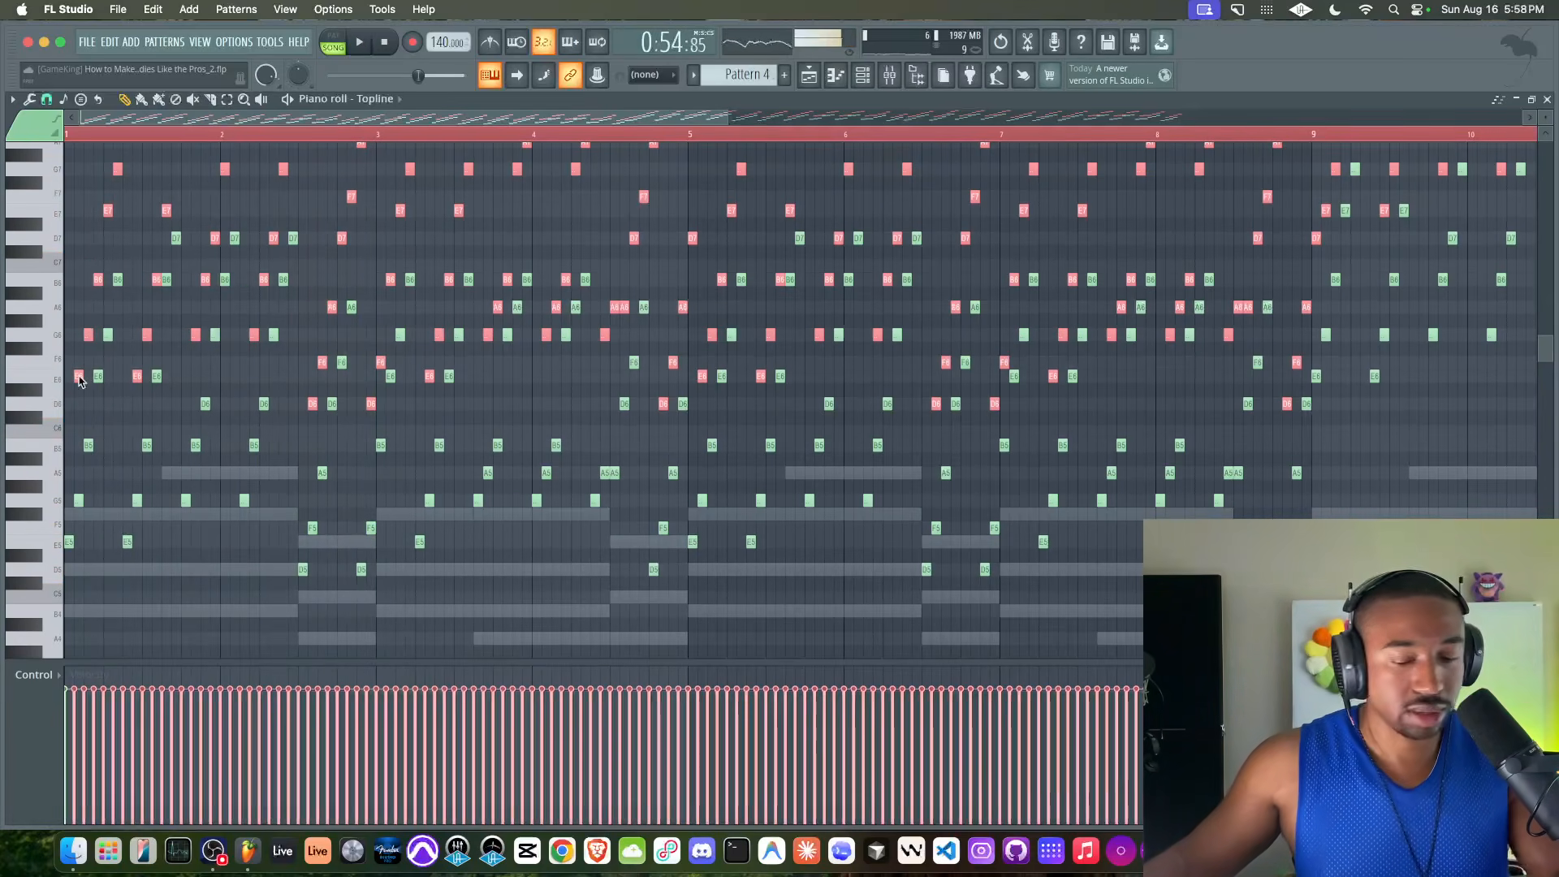
key("Delete")
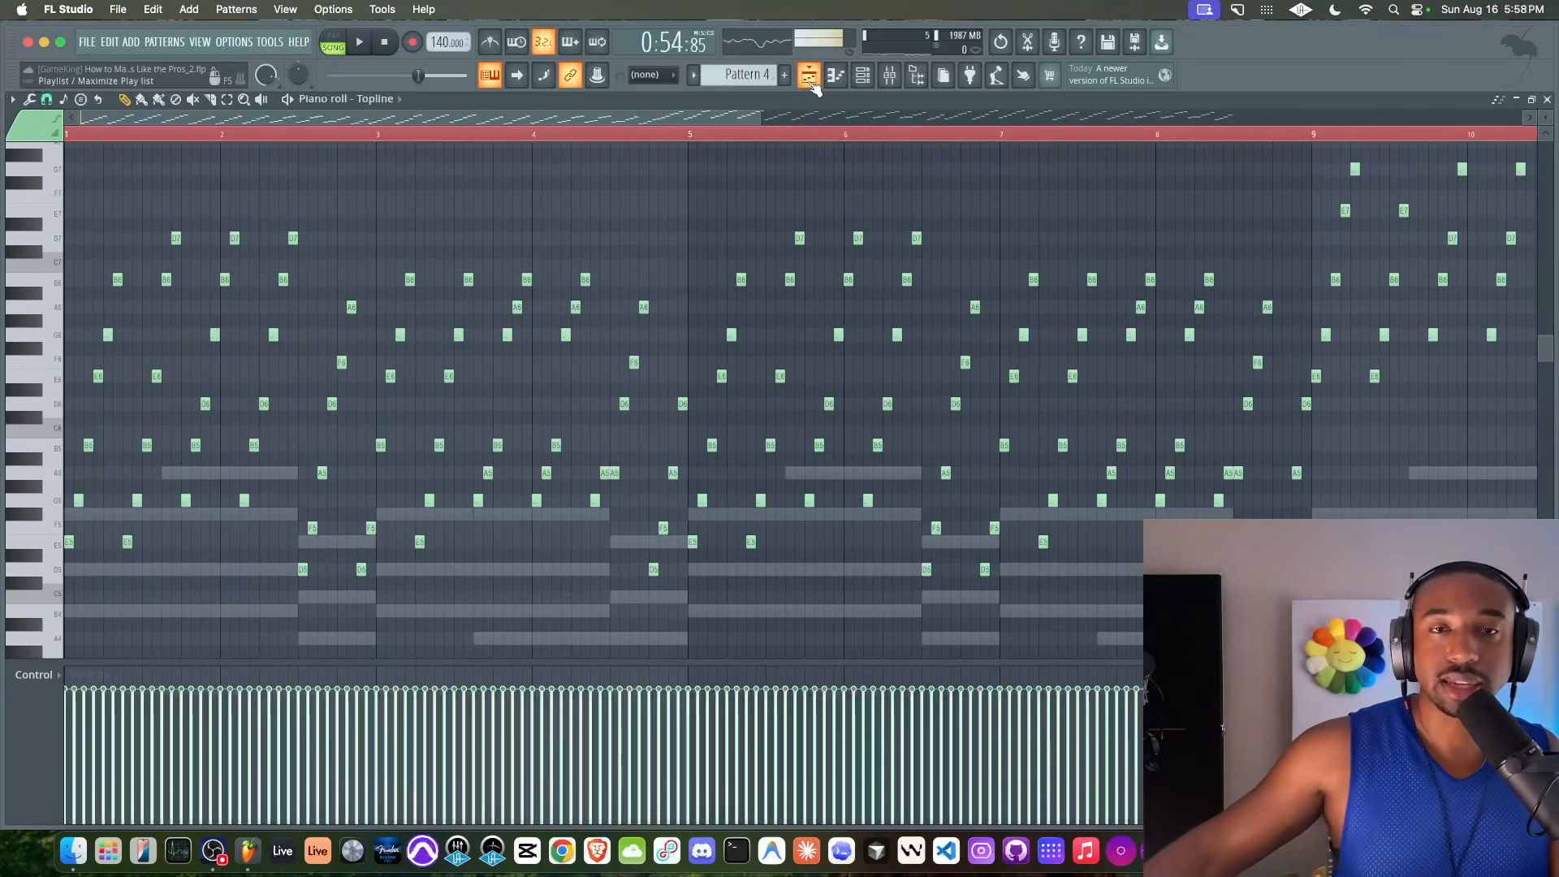
Return to the playlist, play the looped Pattern 4 section and check the track levels in the mixer
left_click(810, 80)
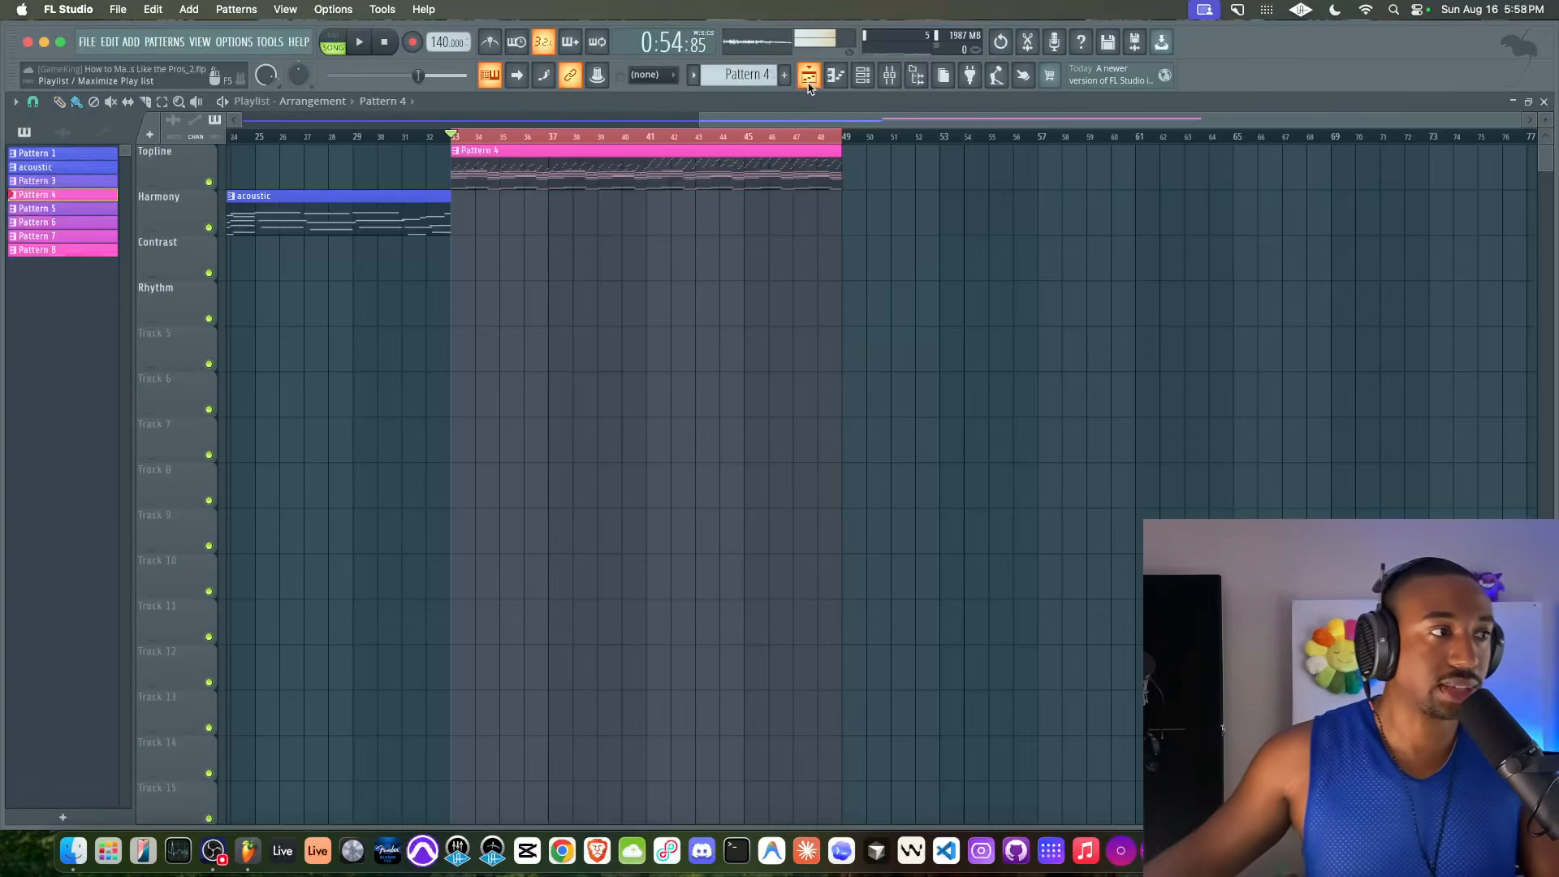
left_click(635, 276)
scroll(635, 276, "right", 1)
right_click(634, 276)
key("space")
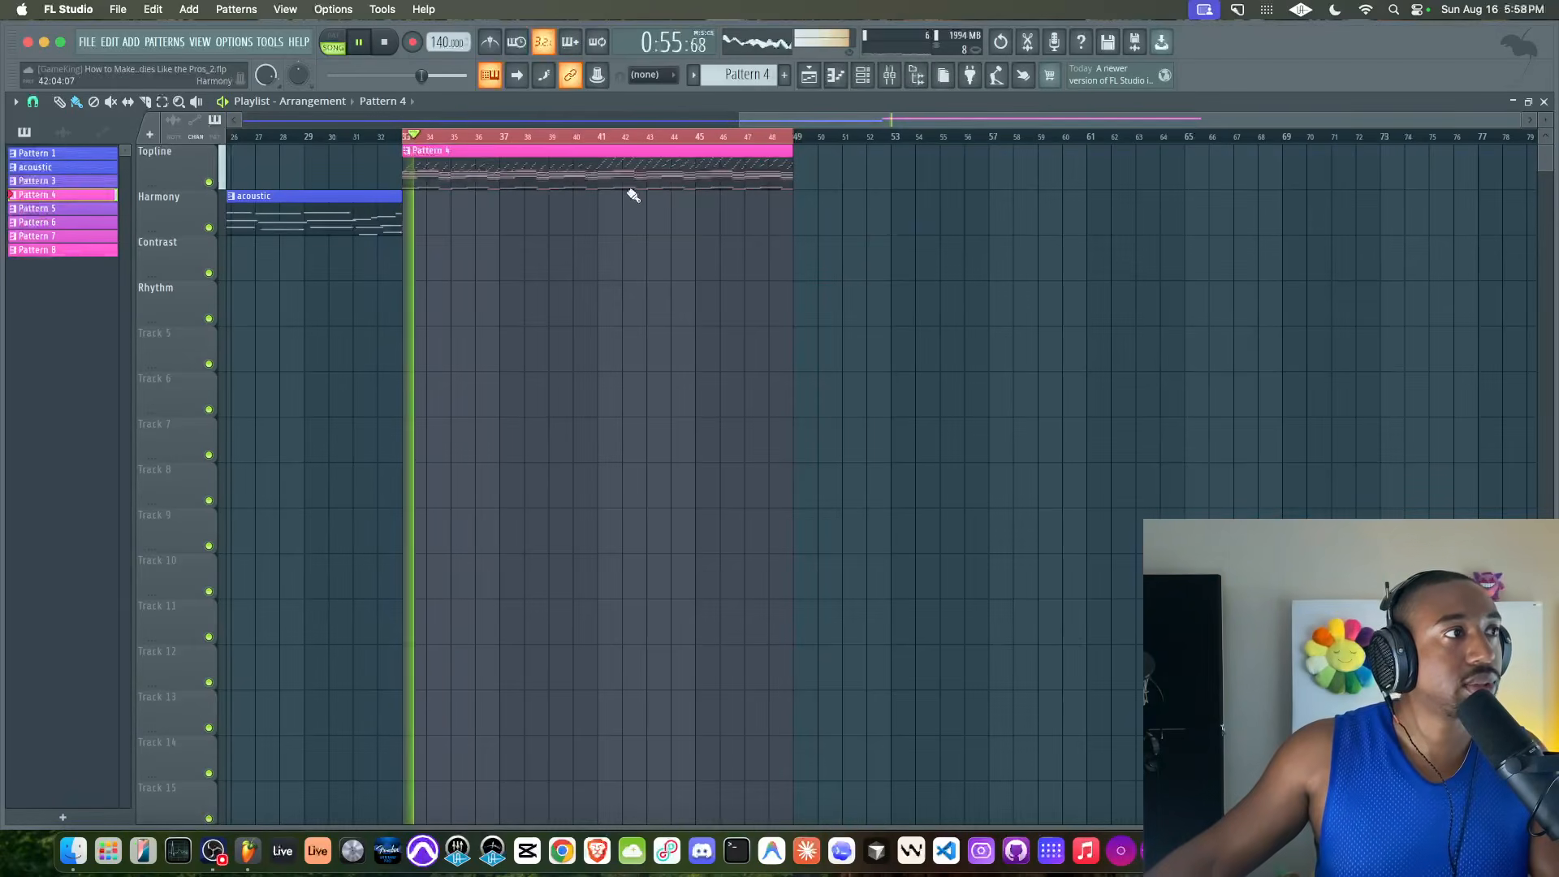
left_click(888, 77)
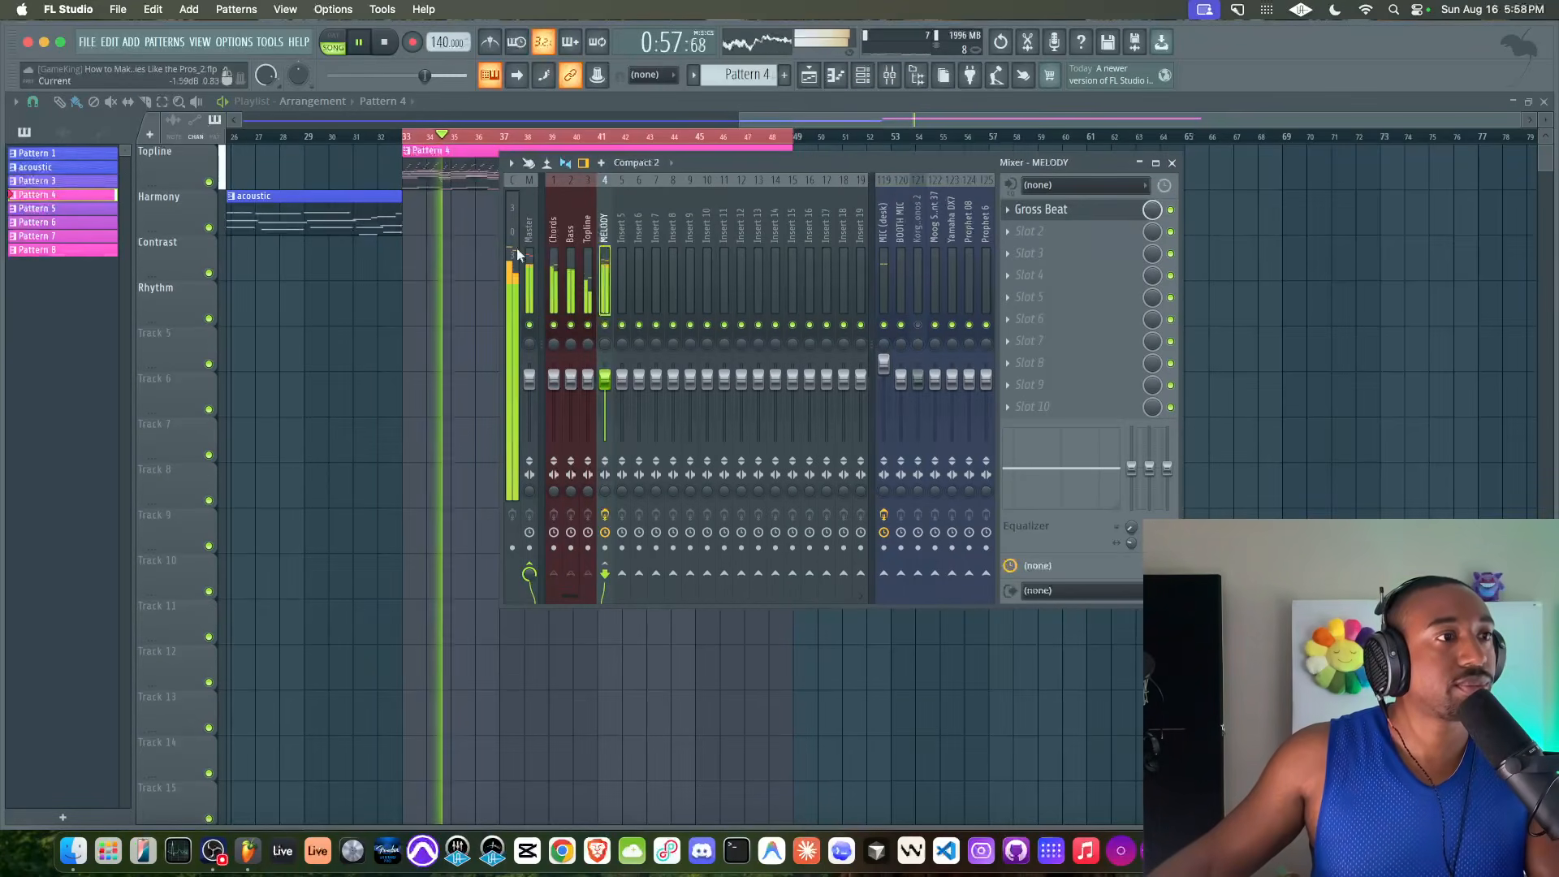
key("space")
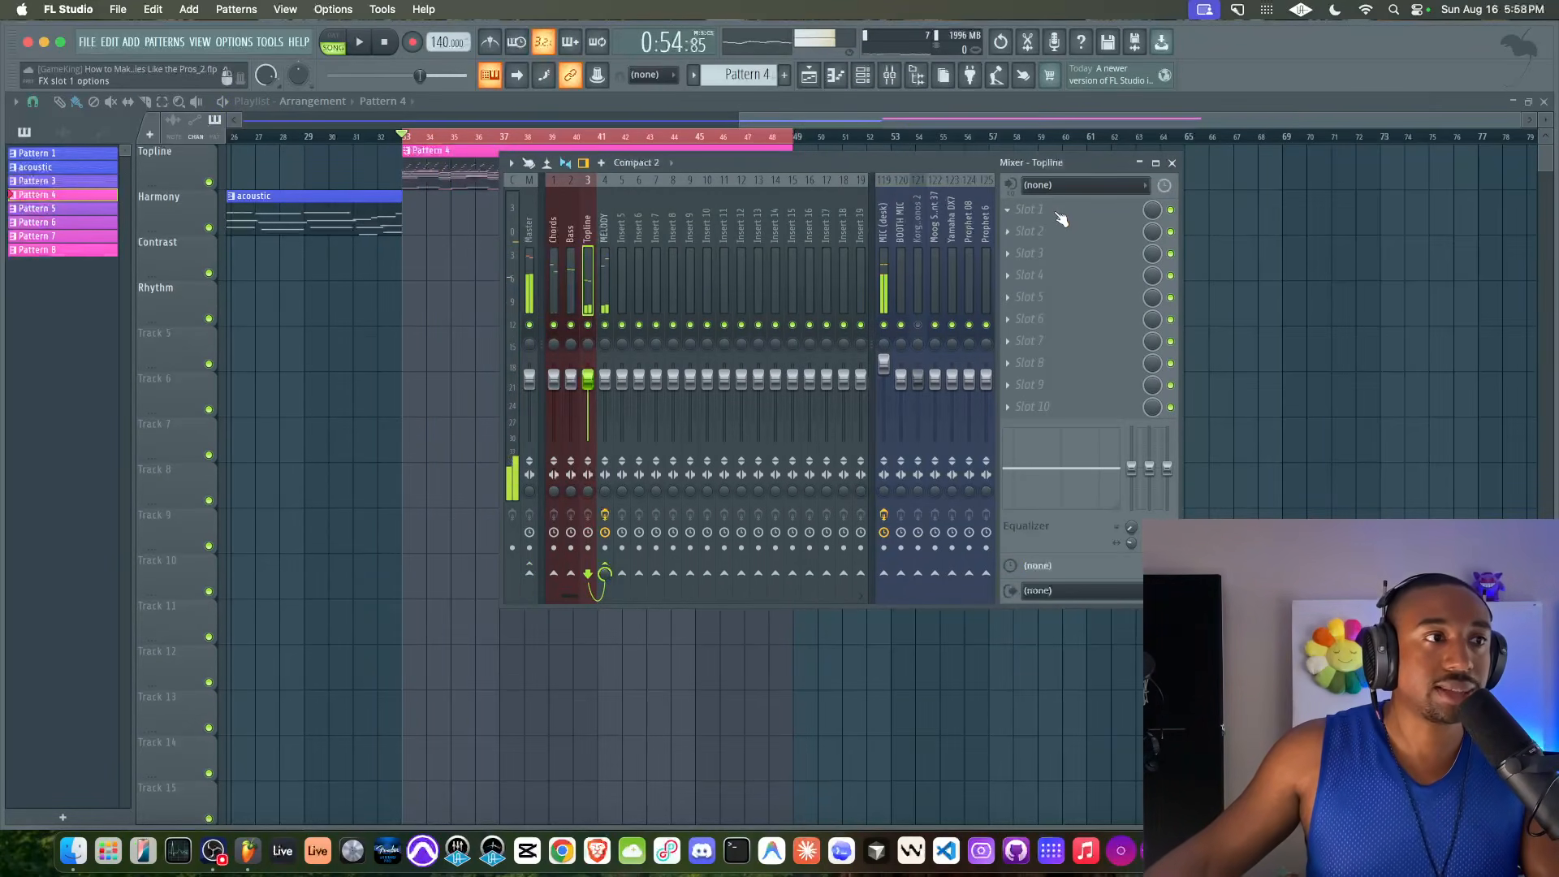
Load the Transporter effect into the first effect slot of the Topline mixer track
left_click(1060, 219)
scroll(1074, 244, "right", 5)
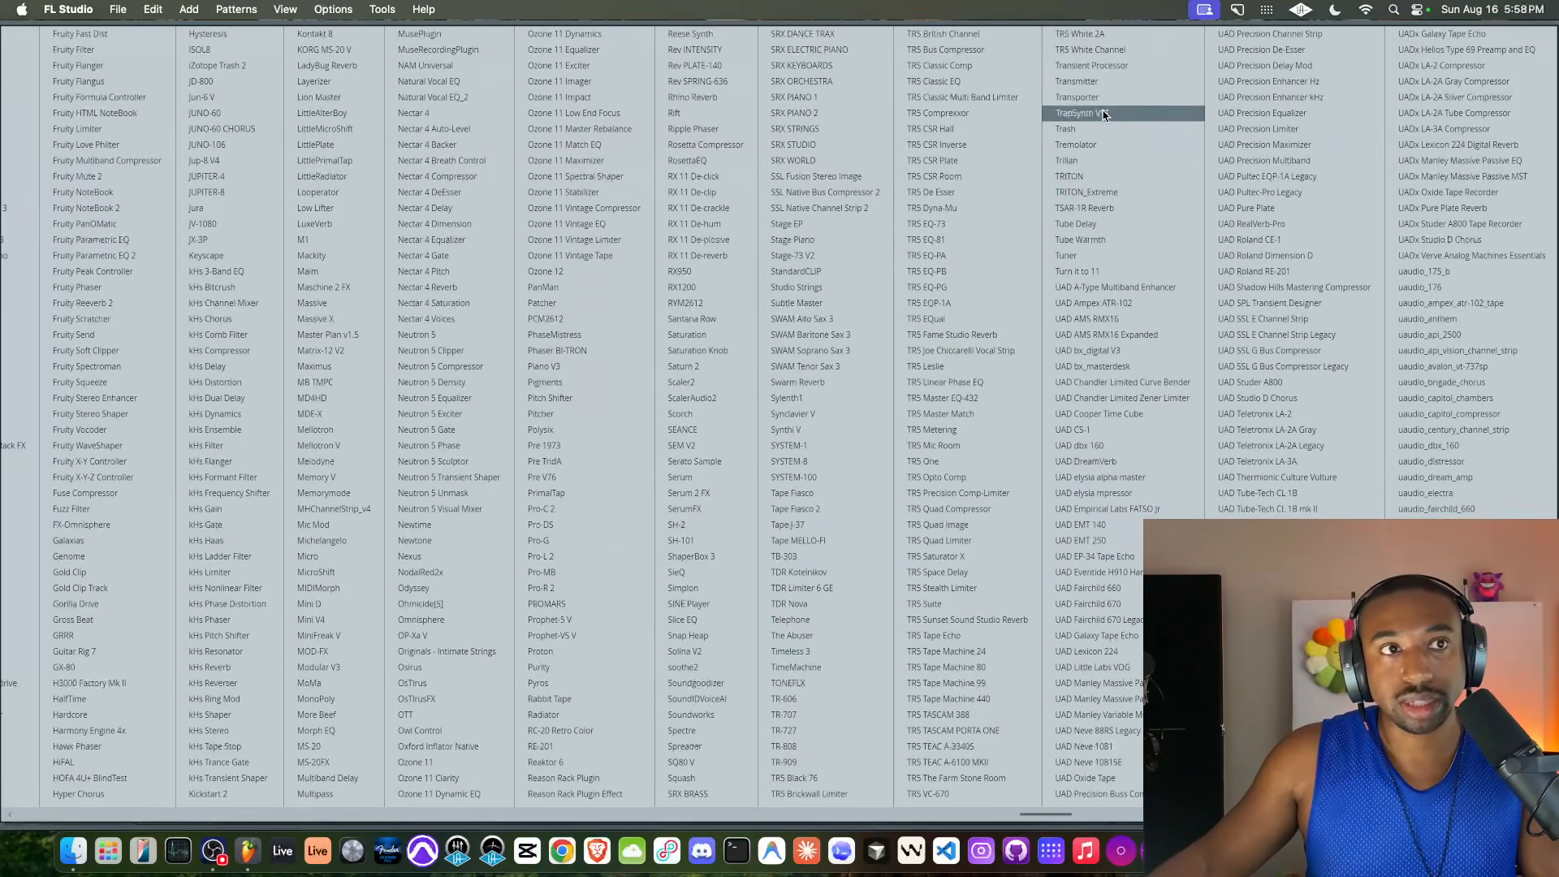
left_click(1080, 97)
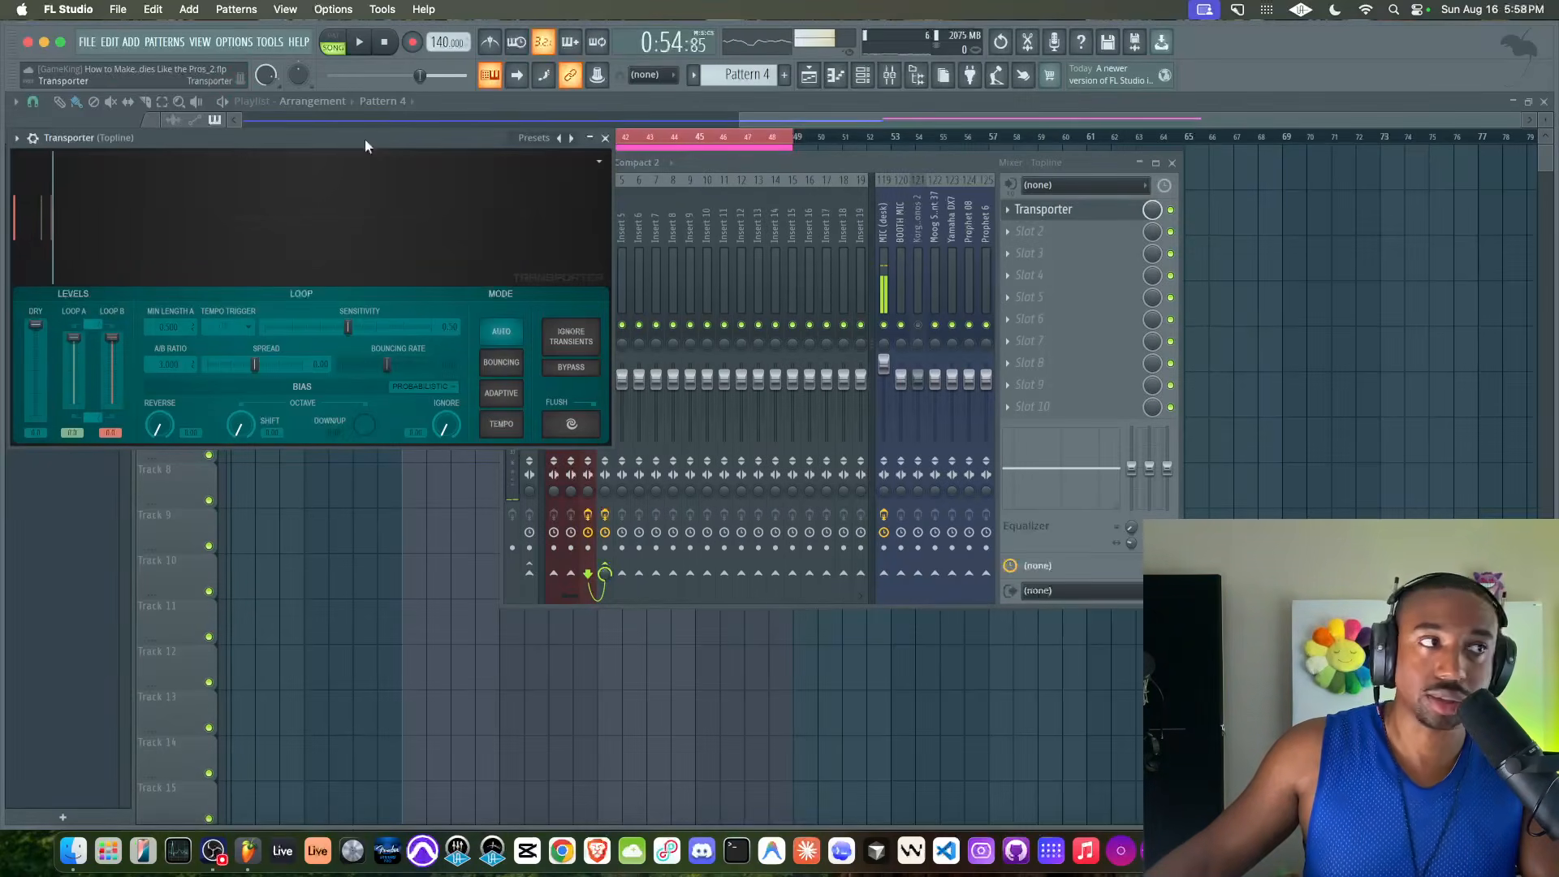
Set Transporter to Tempo mode with a 1/1 quint tempo trigger, sensitivity 1.00, and the Reverse, octave Shift and Down/Up biases at maximum
left_click_drag(363, 143, 524, 152)
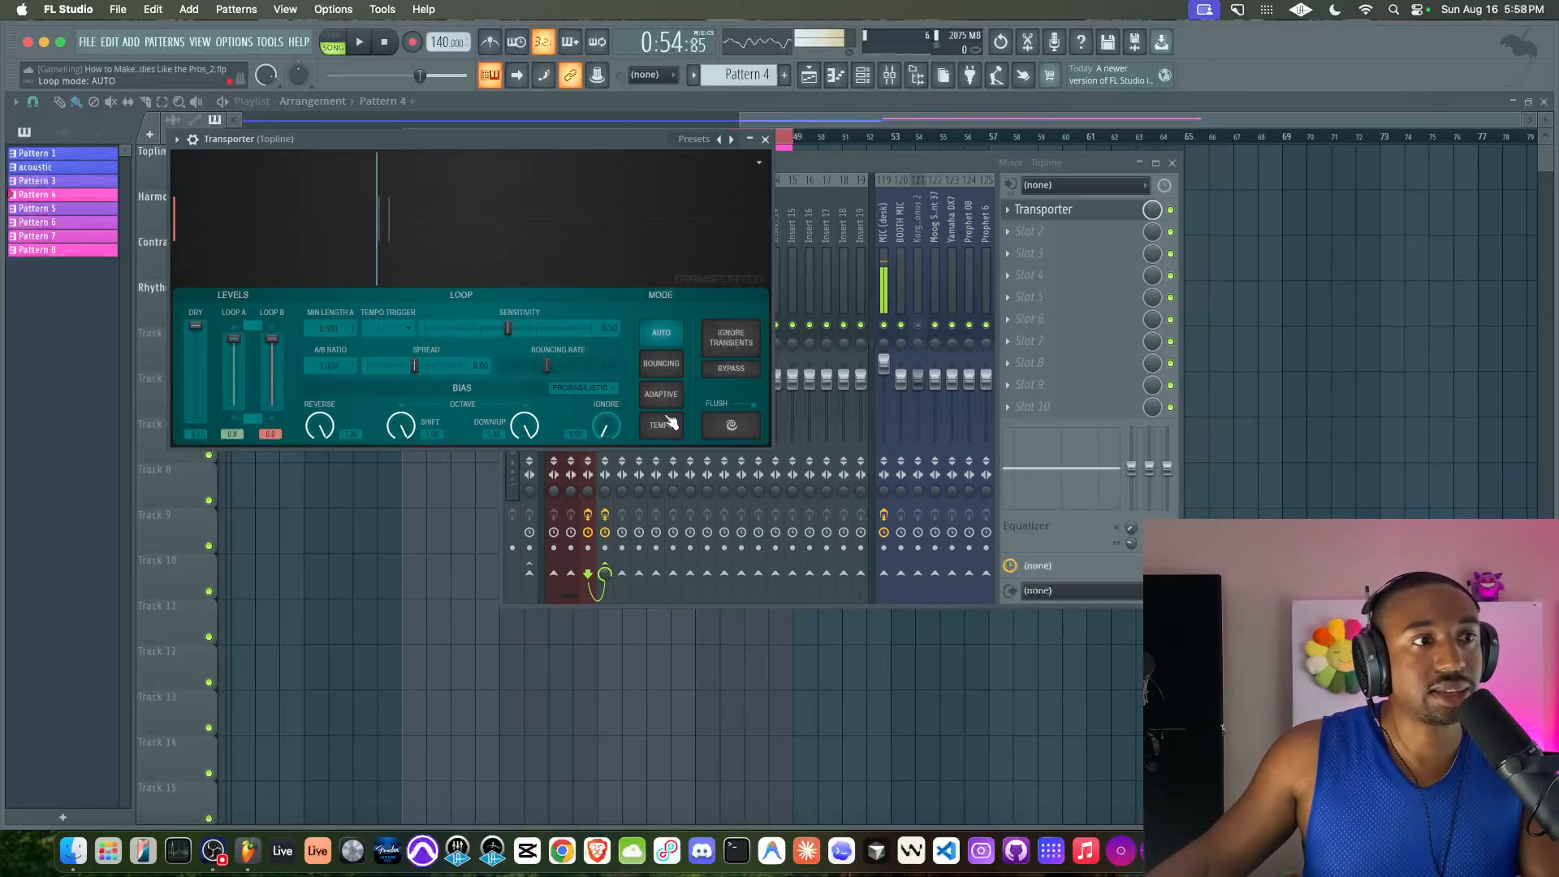
left_click(386, 327)
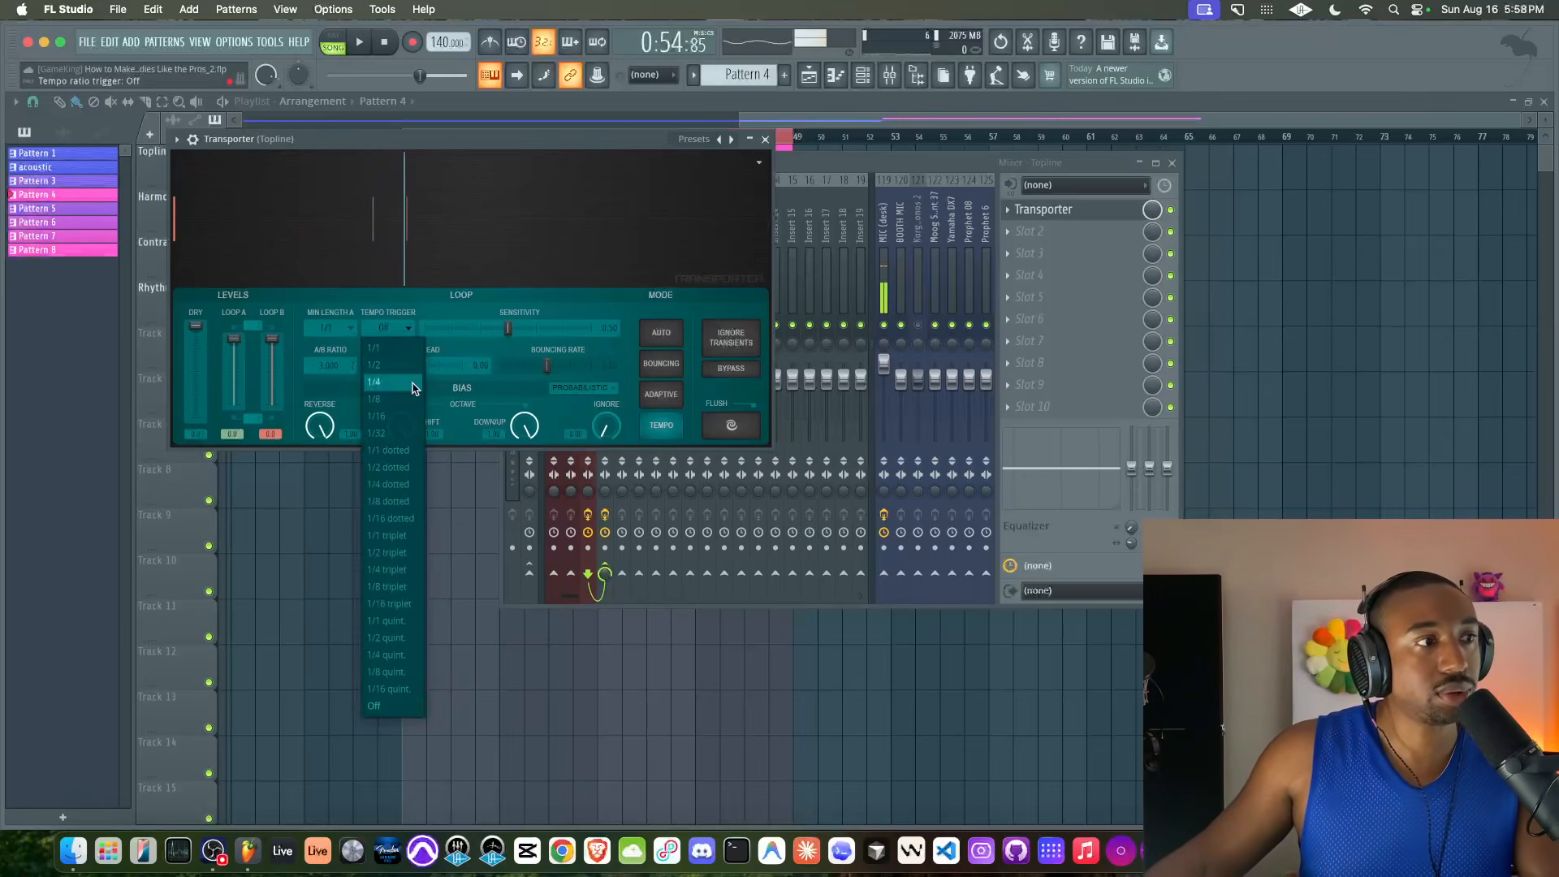
left_click(396, 622)
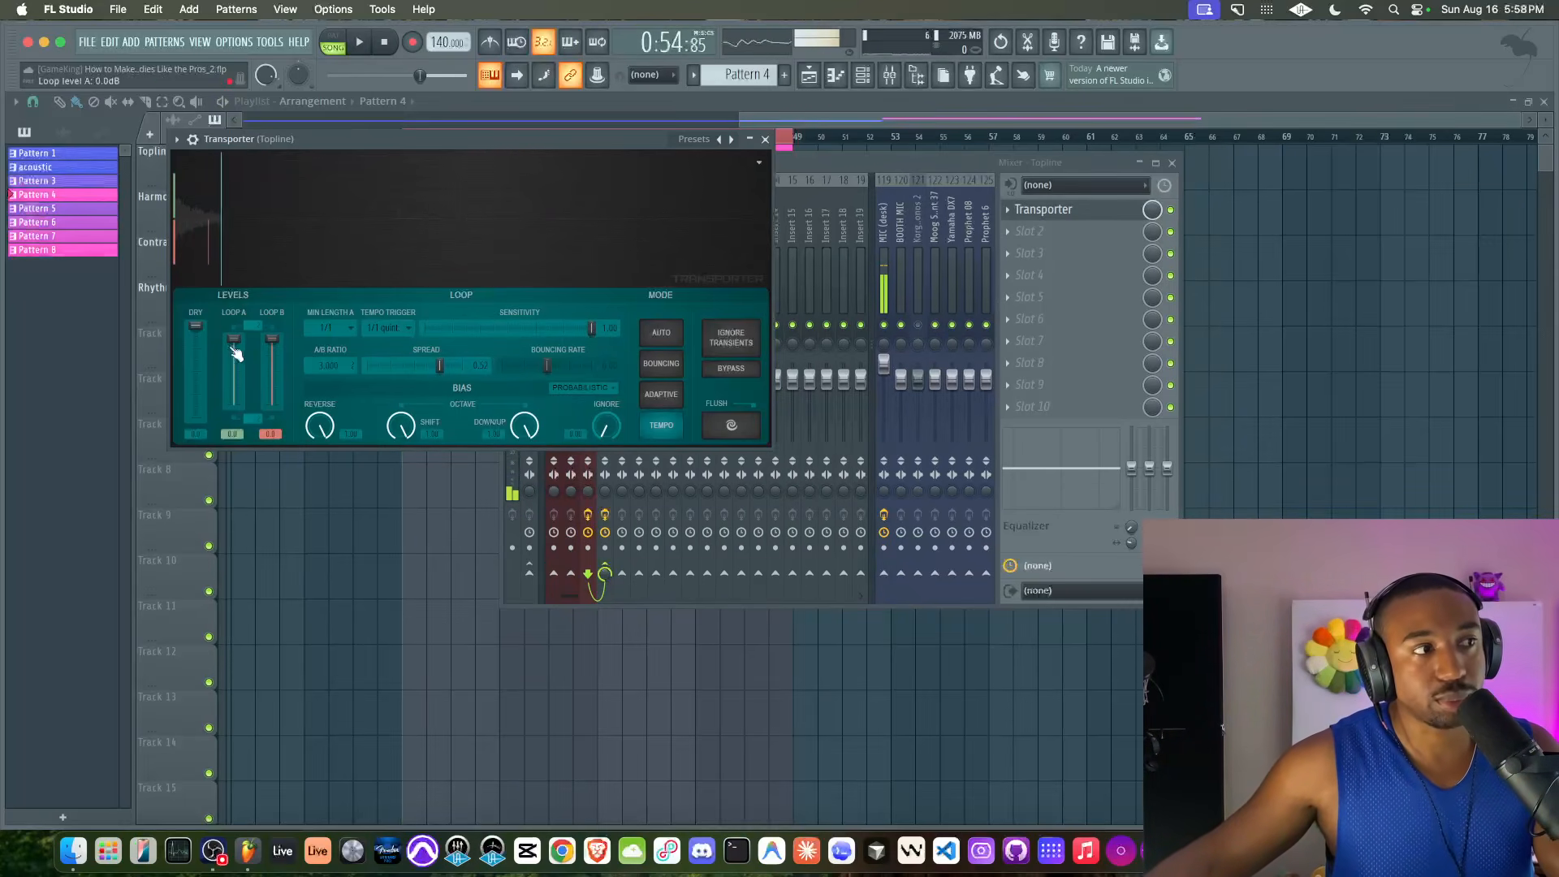
Play the loop with Transporter active on the Topline track, bypass the effect and play again to compare
key("space")
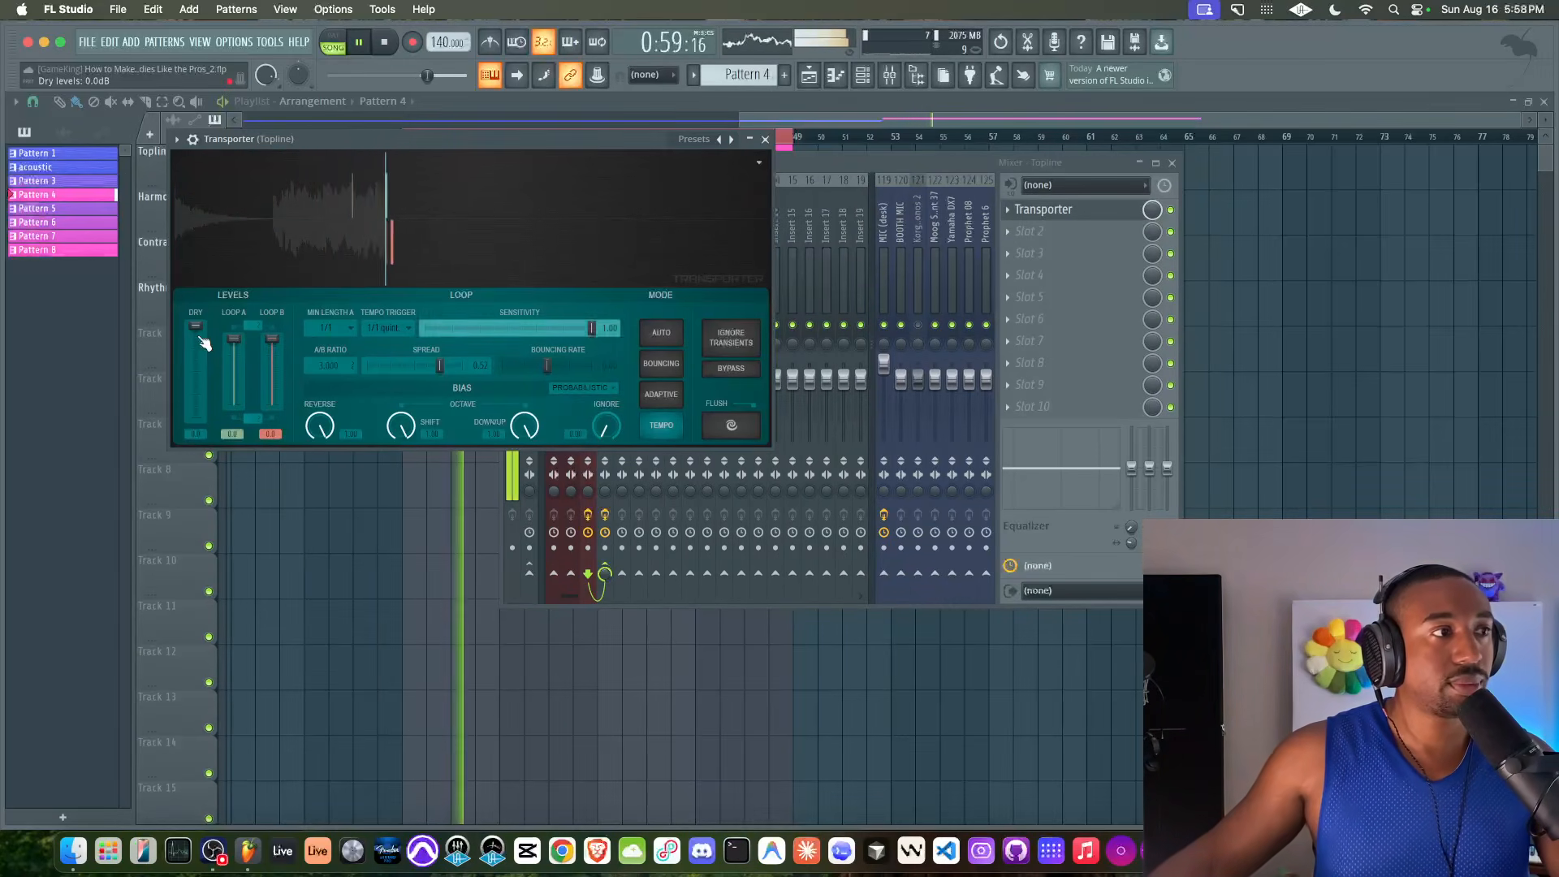
key("space")
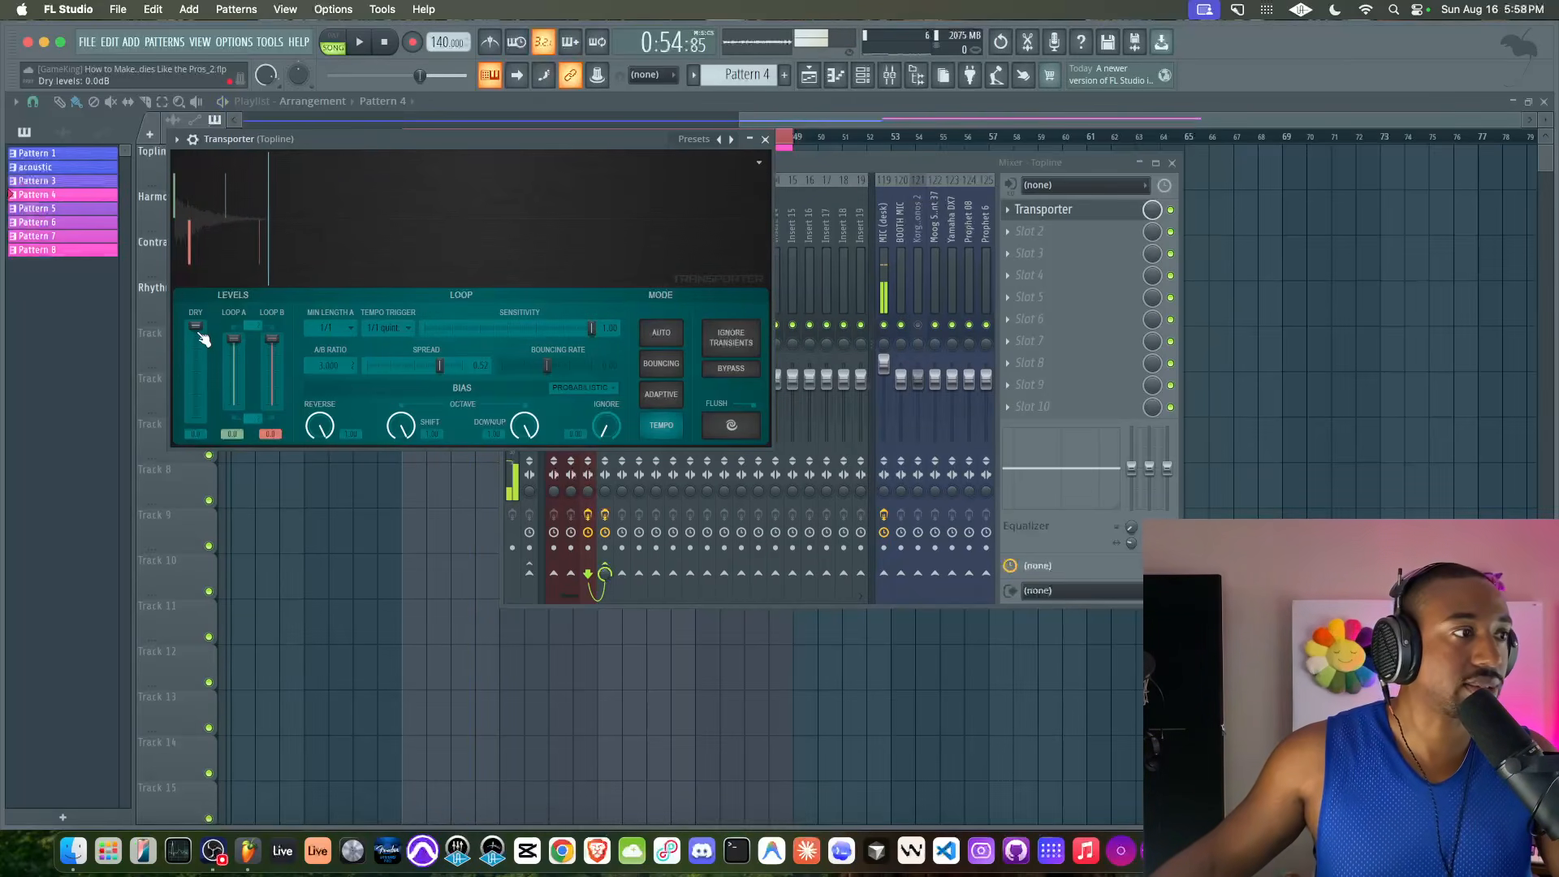
left_click_drag(194, 326, 194, 327)
key("space")
key("space")
left_click(1170, 210)
key("space")
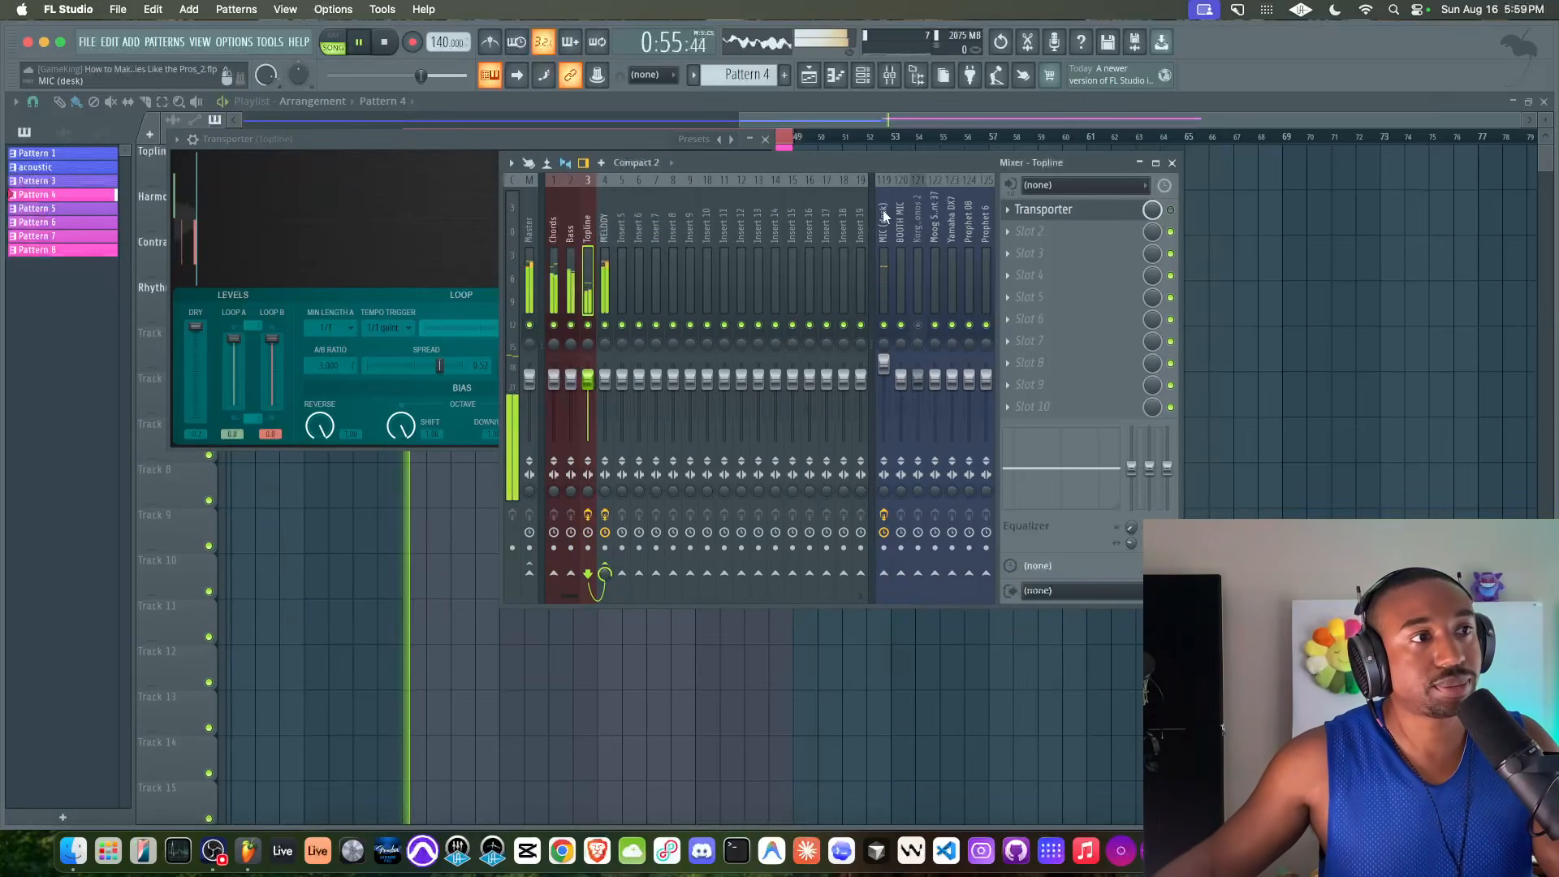
key("space")
Bypass Gross Beat on the MELODY track, re-enable Transporter on the Topline track and play the loop
left_click(613, 274)
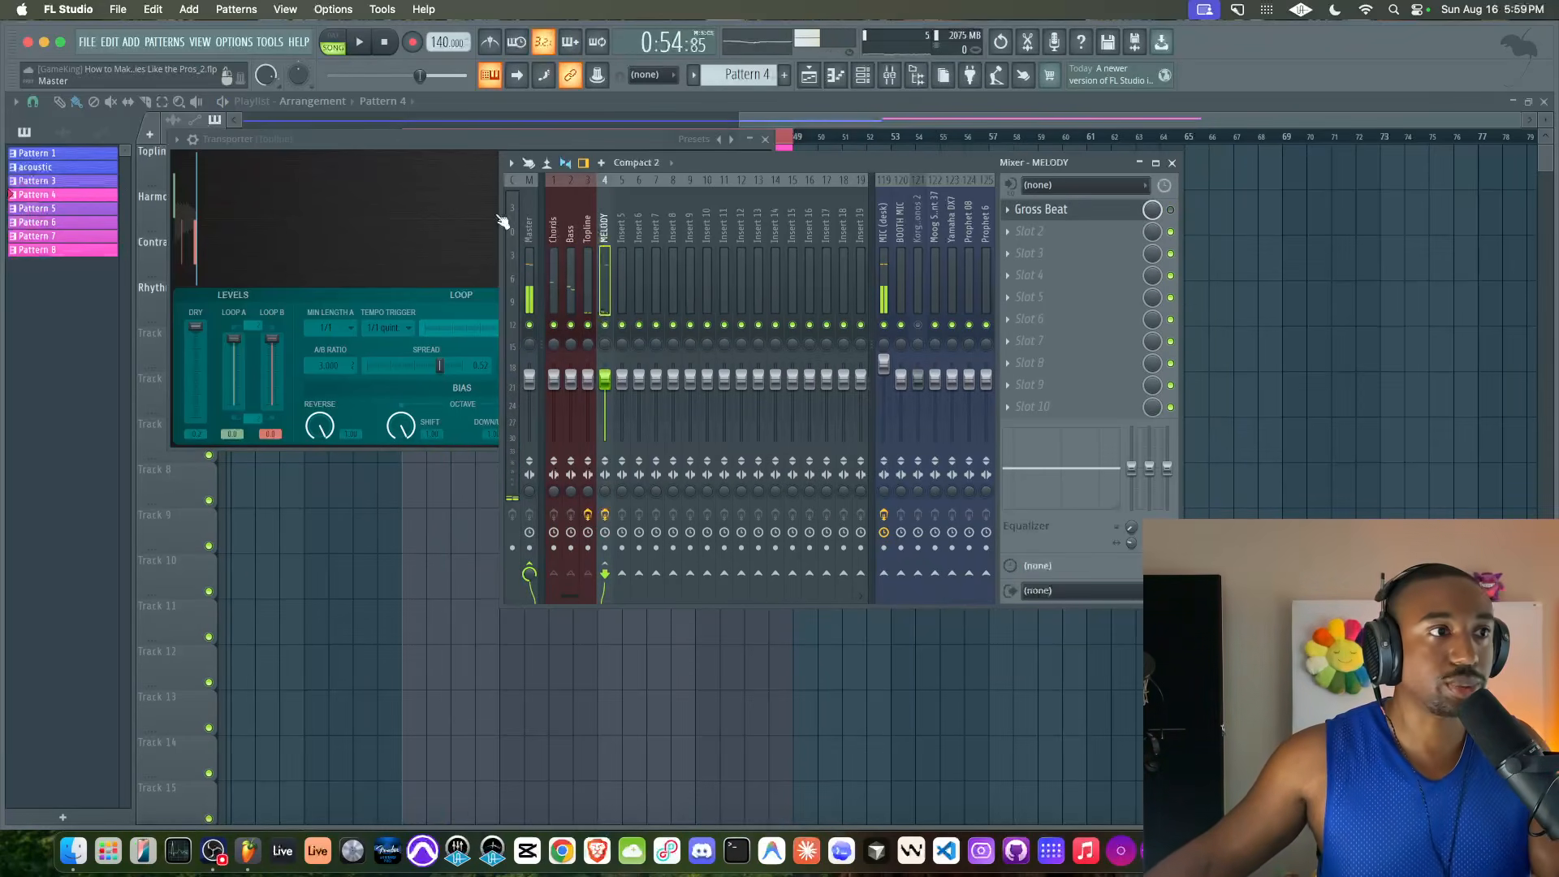
left_click(1170, 211)
key("space")
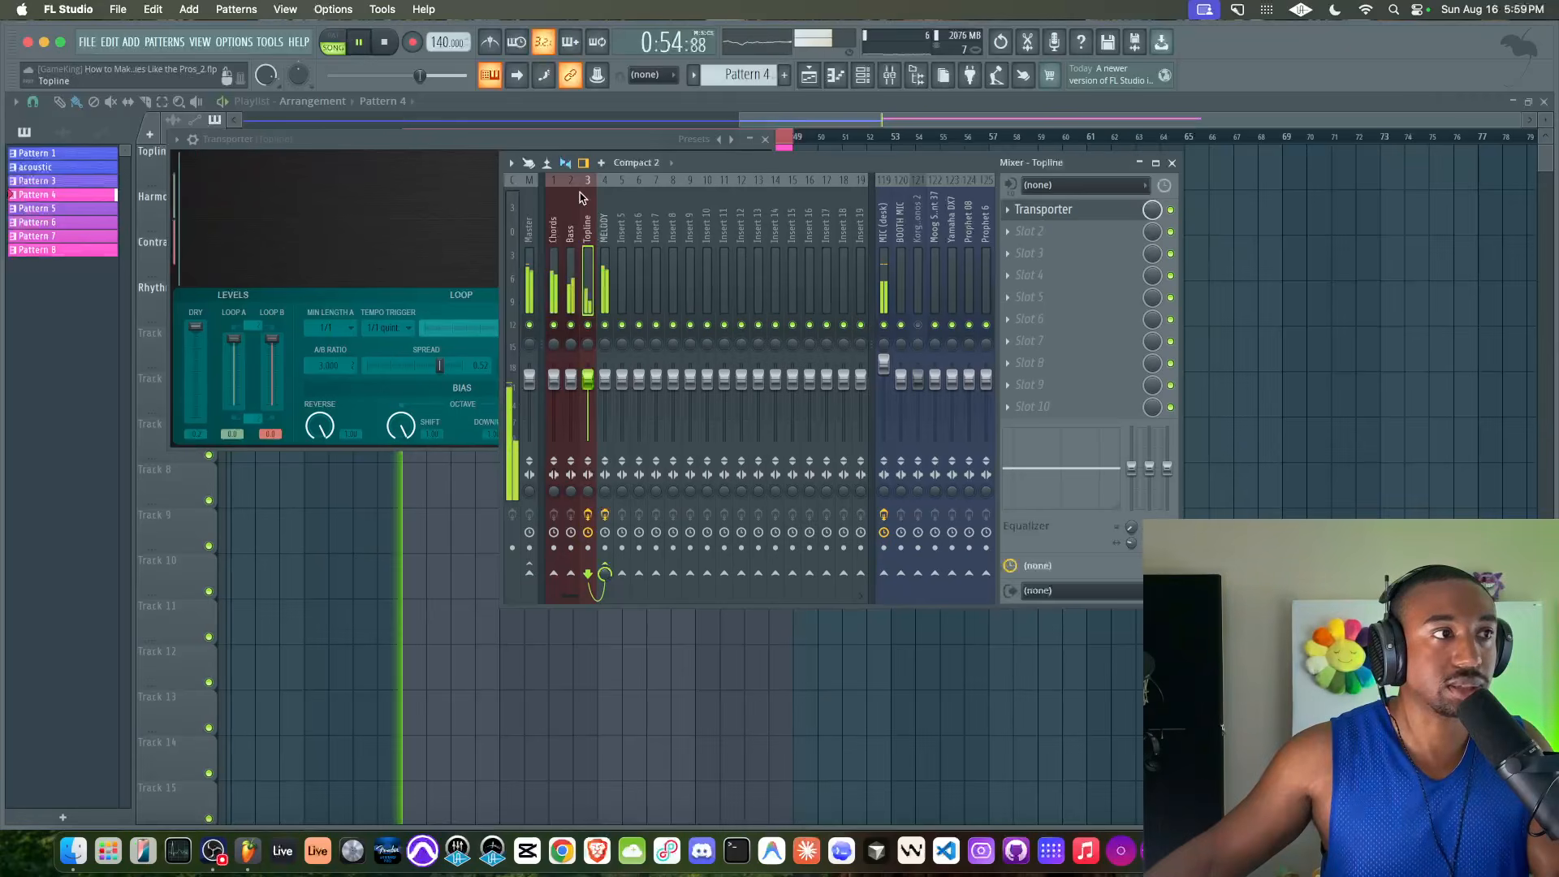
Lower the Loop A and Loop B levels in the Topline track's Transporter, close the effect and stop playback
left_click(416, 136)
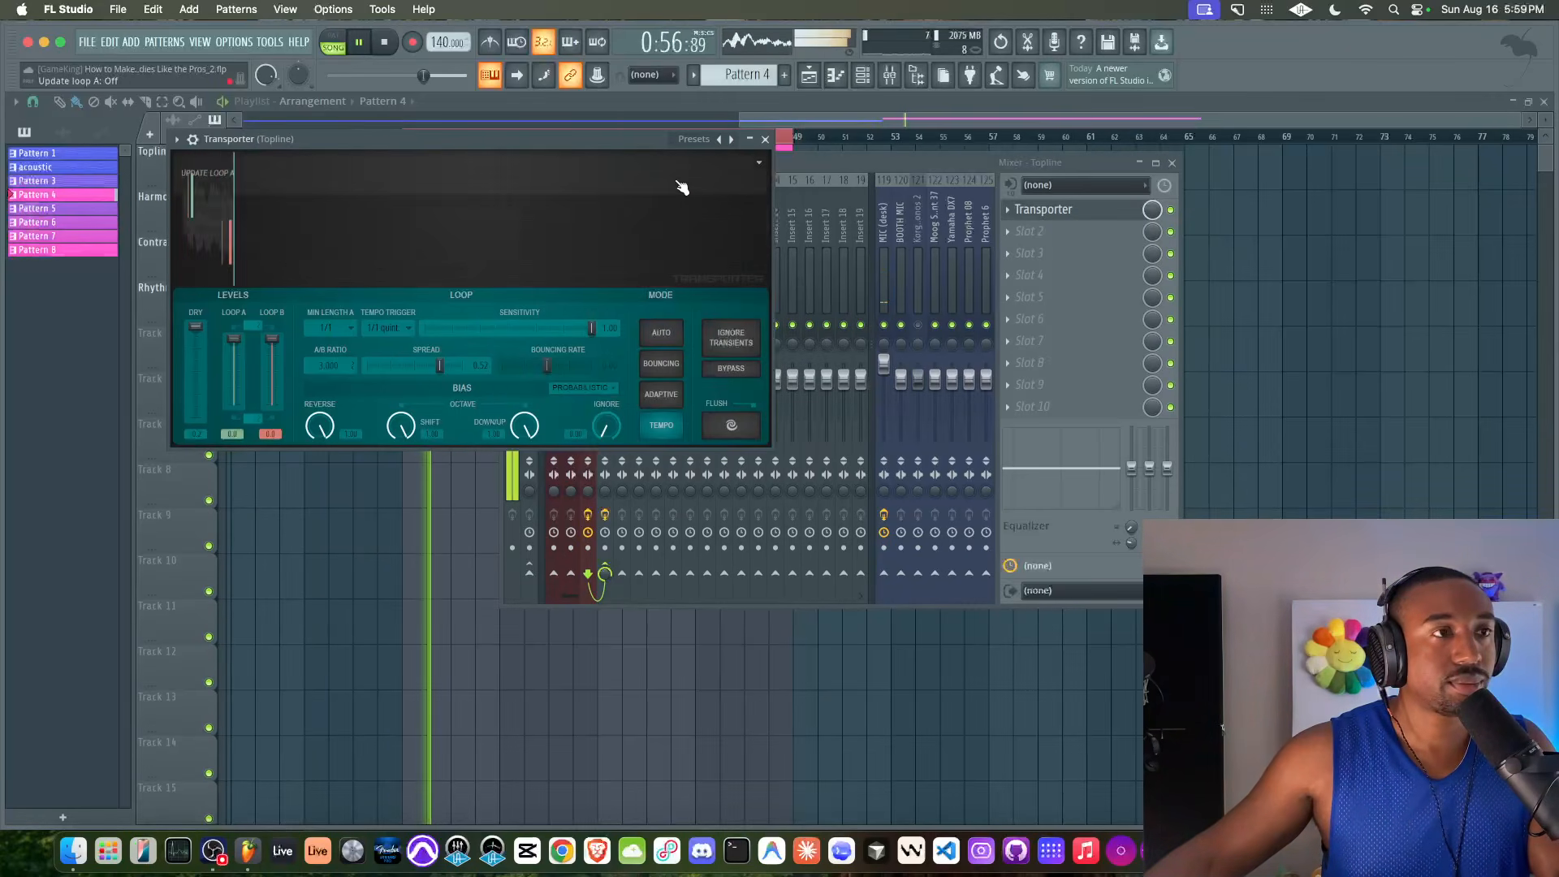
left_click_drag(638, 138, 644, 358)
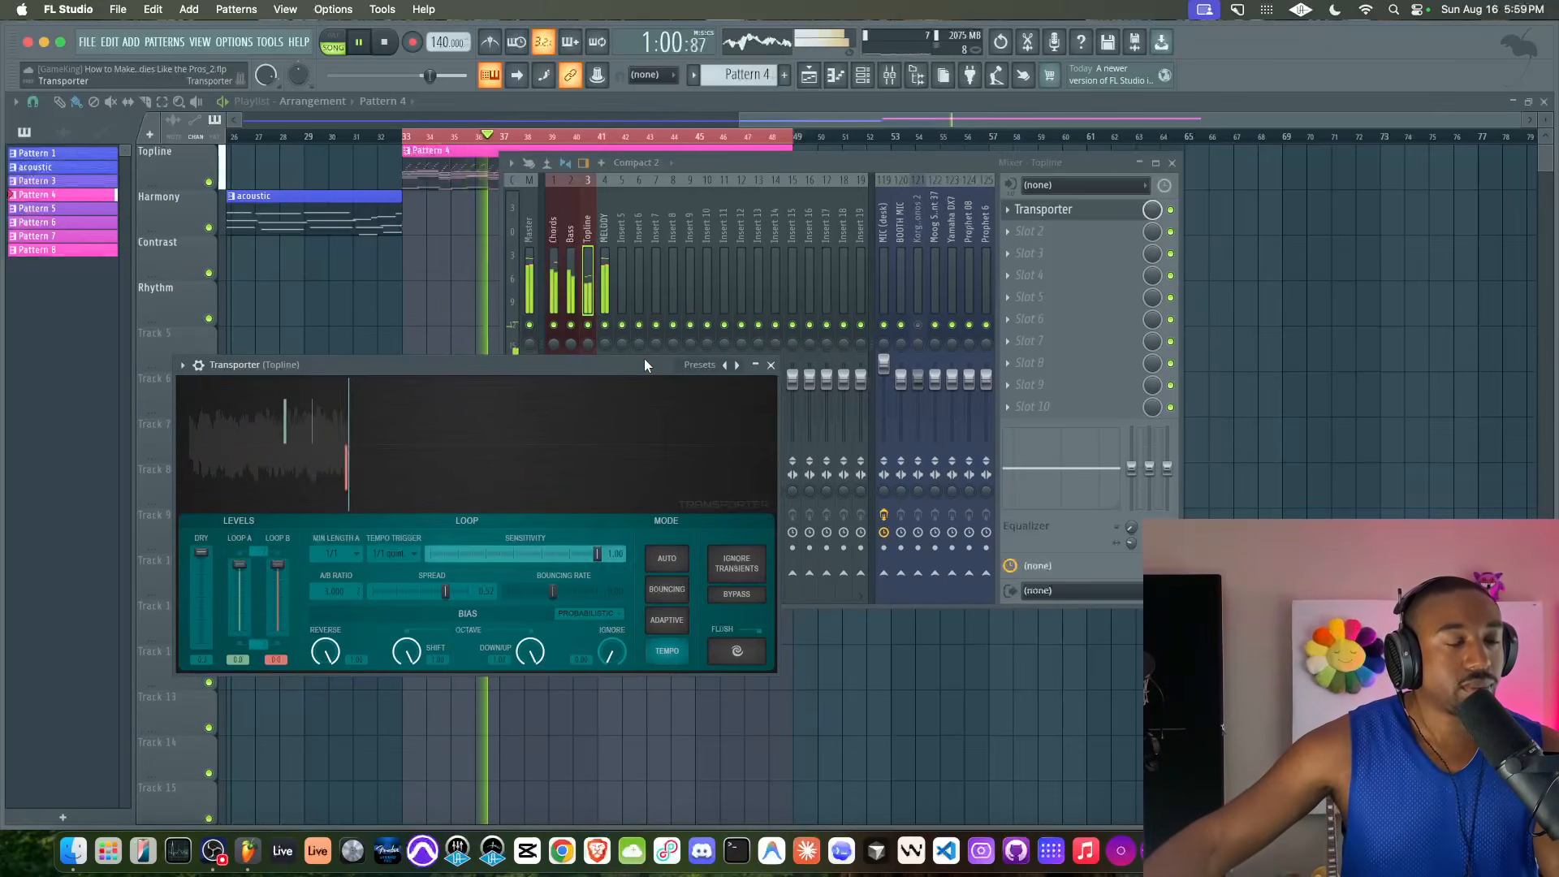
left_click_drag(239, 565, 277, 595)
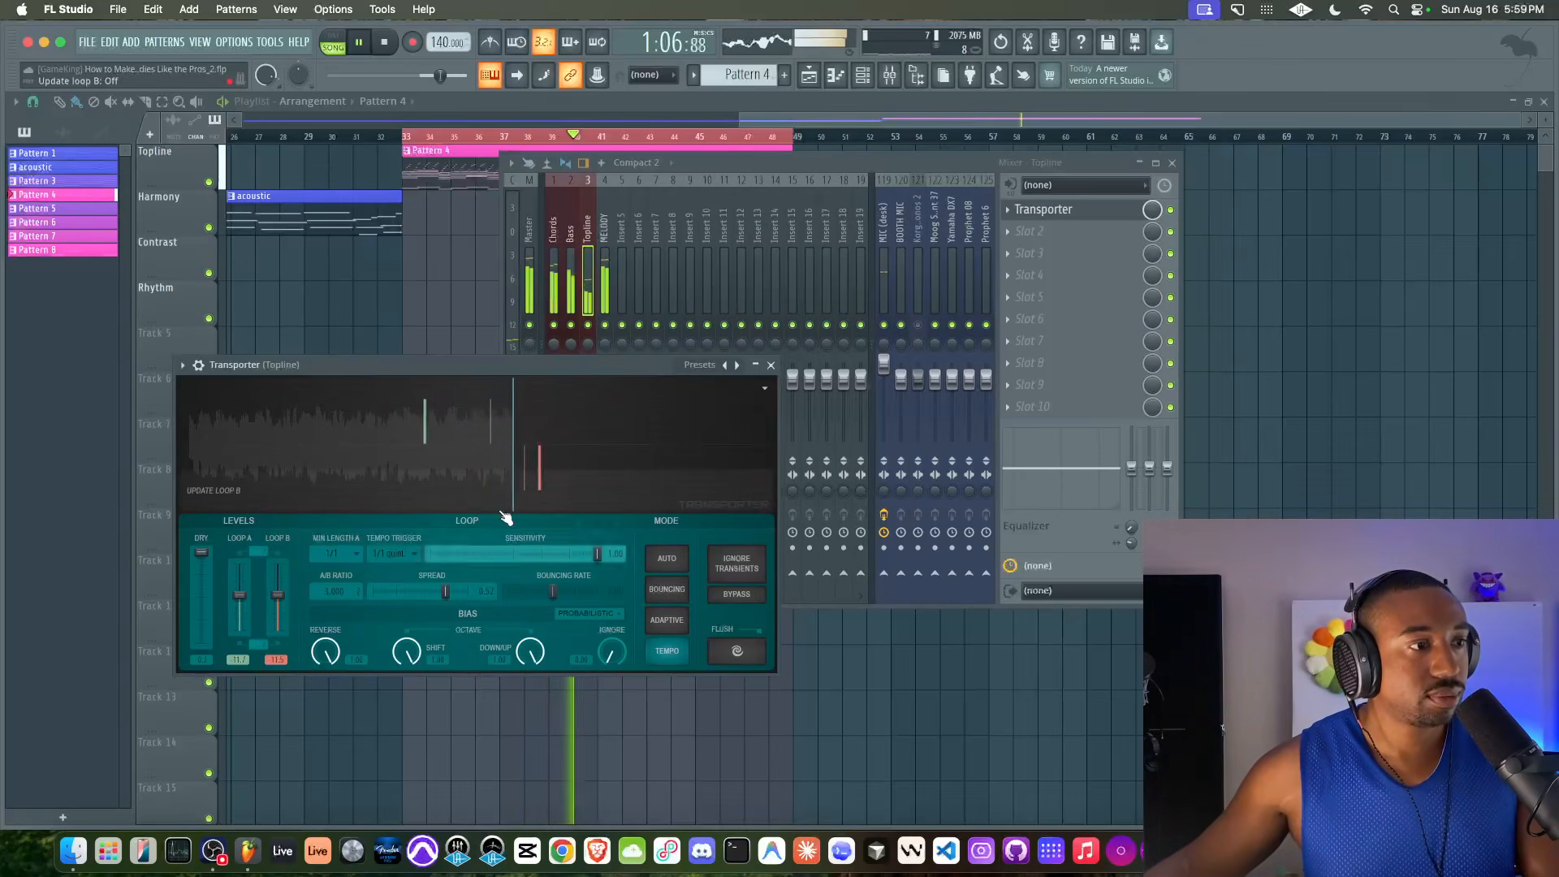
left_click(772, 365)
key("space")
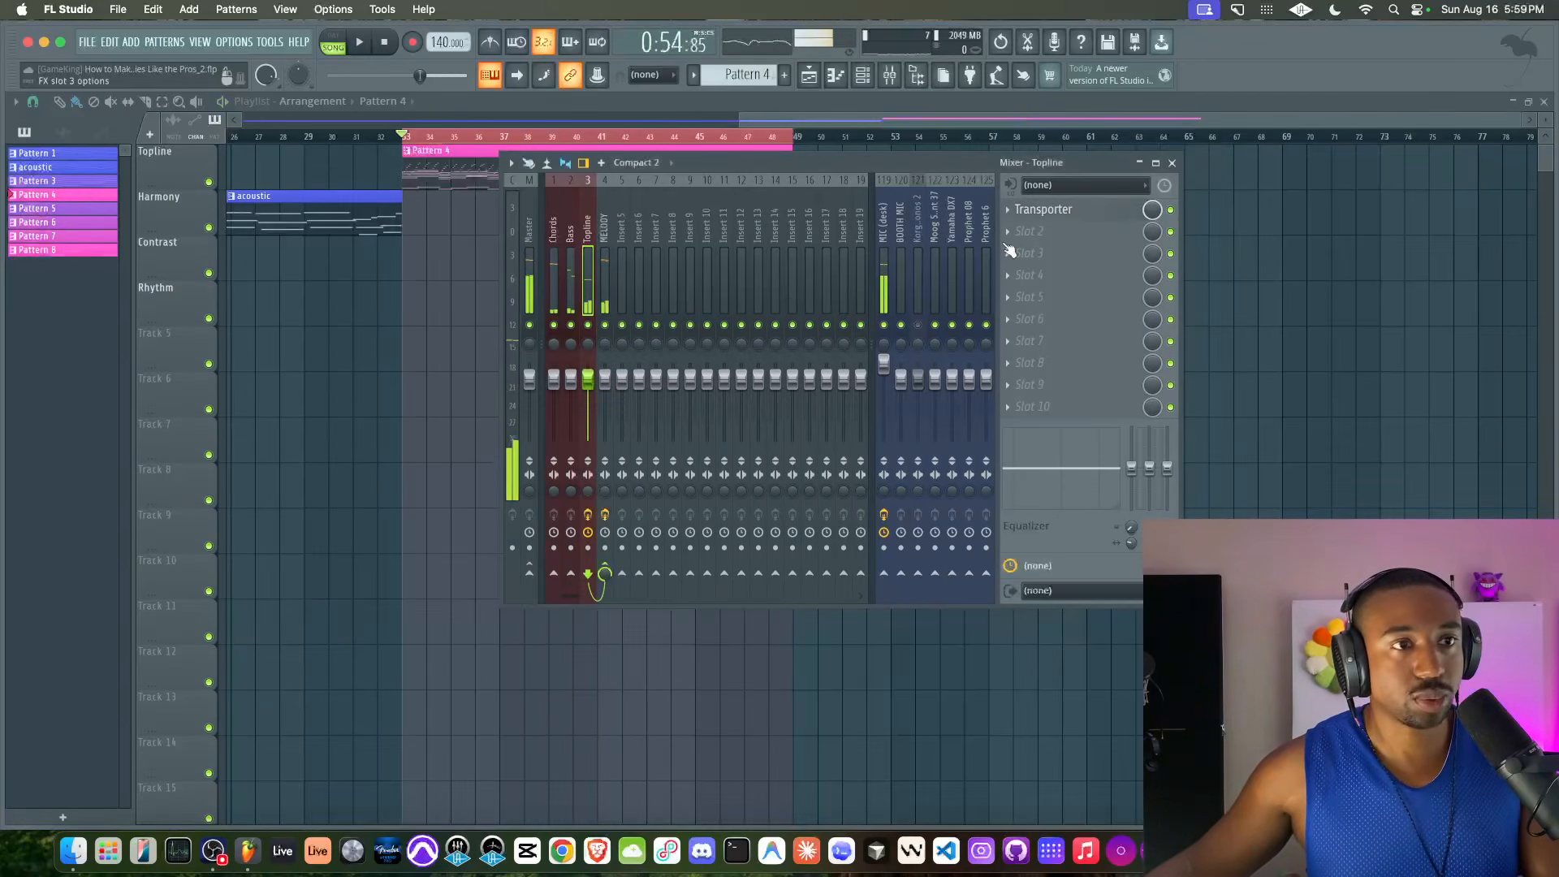
Re-enable Gross Beat on the MELODY track, bypass Transporter on the Topline track and play the loop
left_click(601, 260)
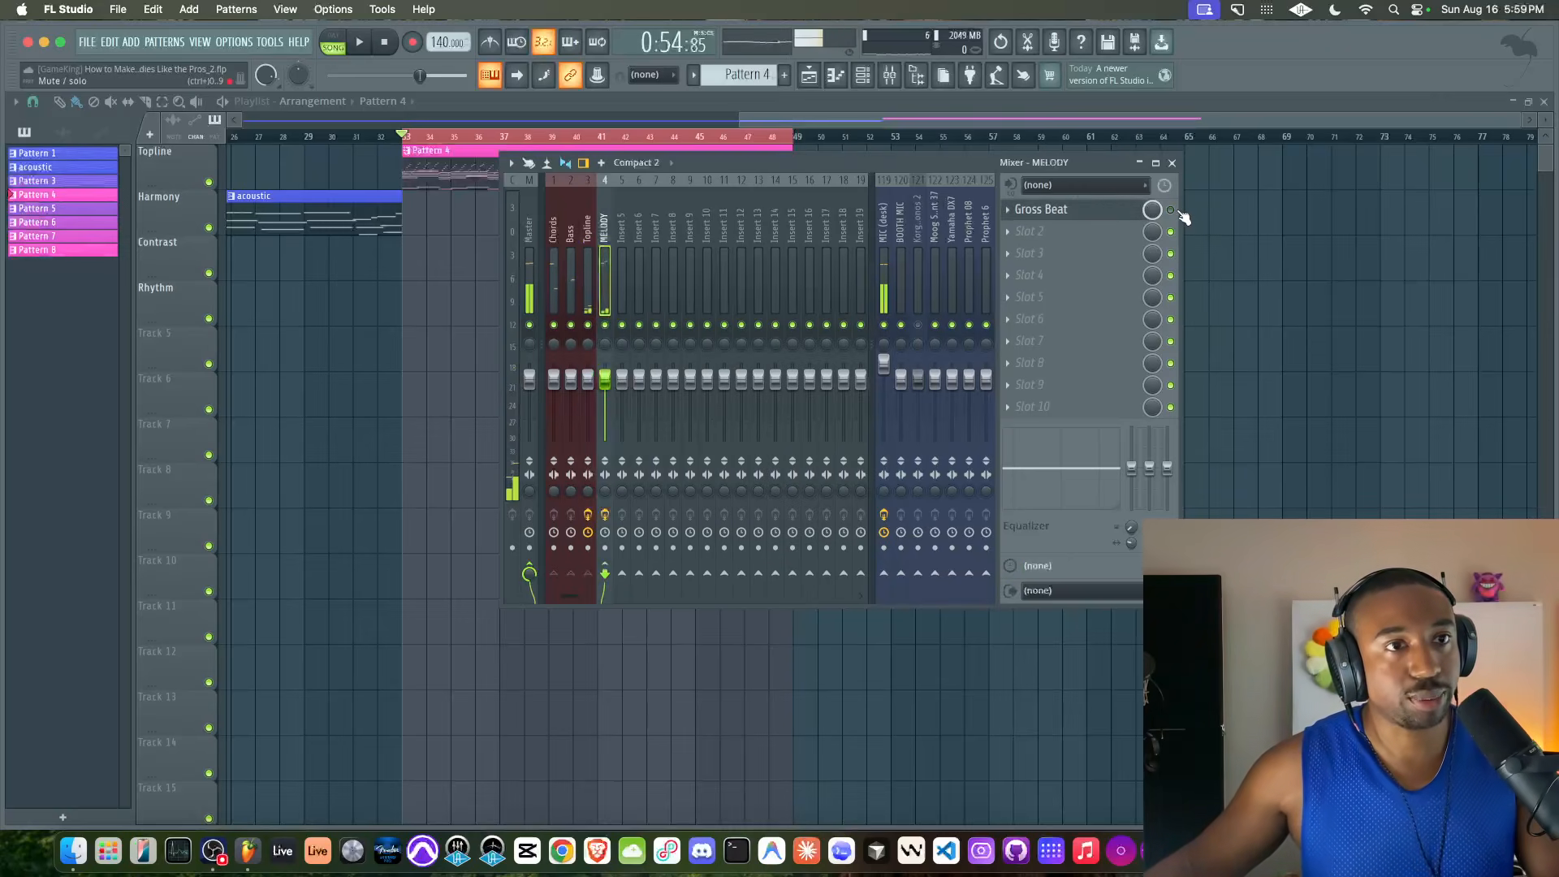
left_click(586, 243)
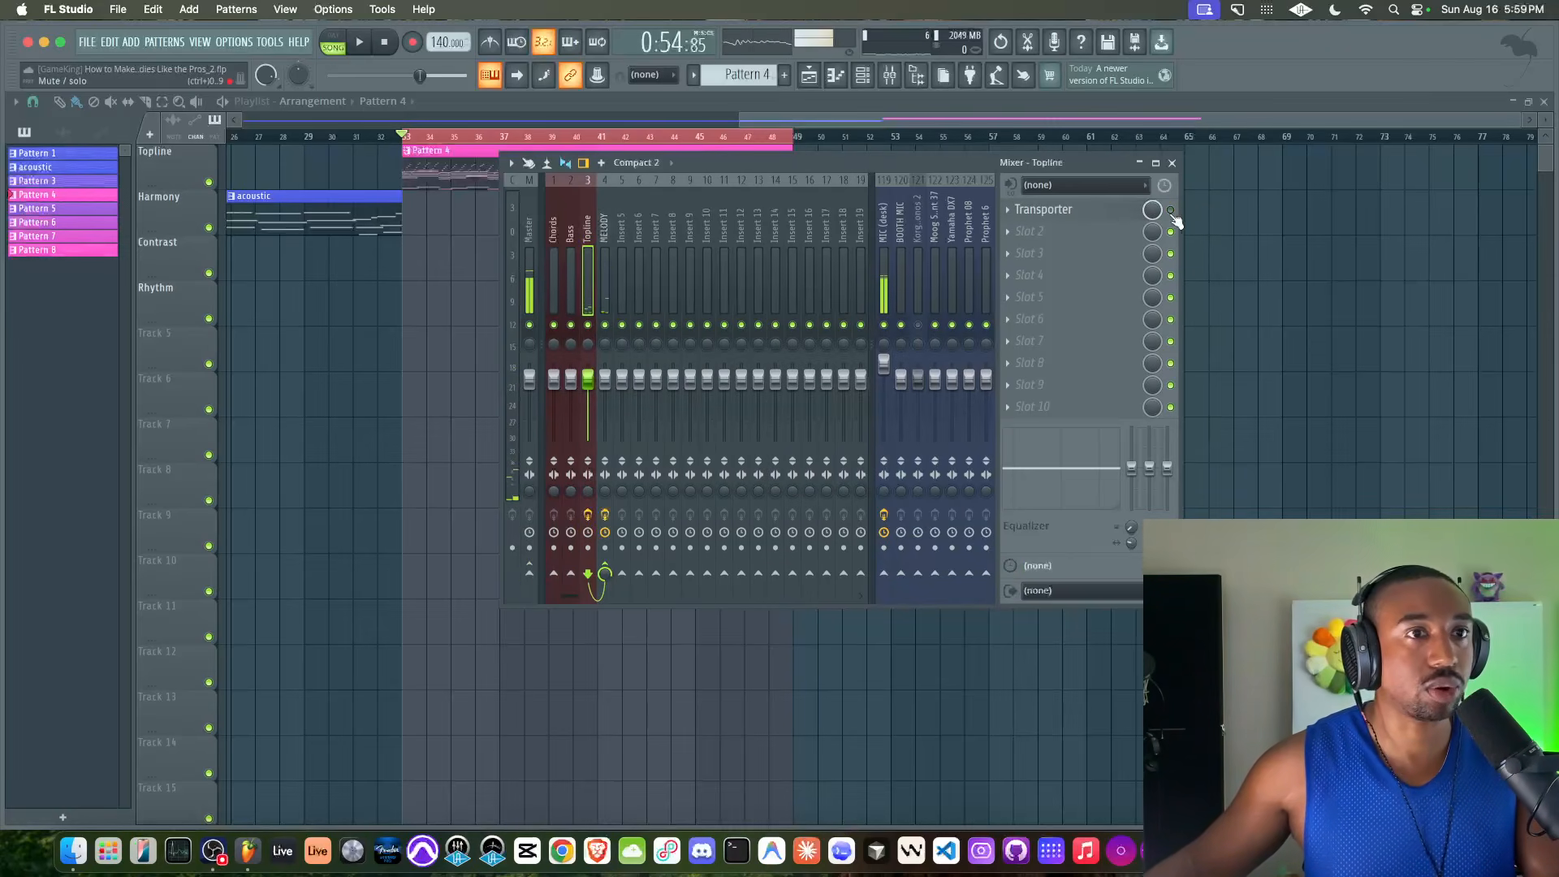
key("space")
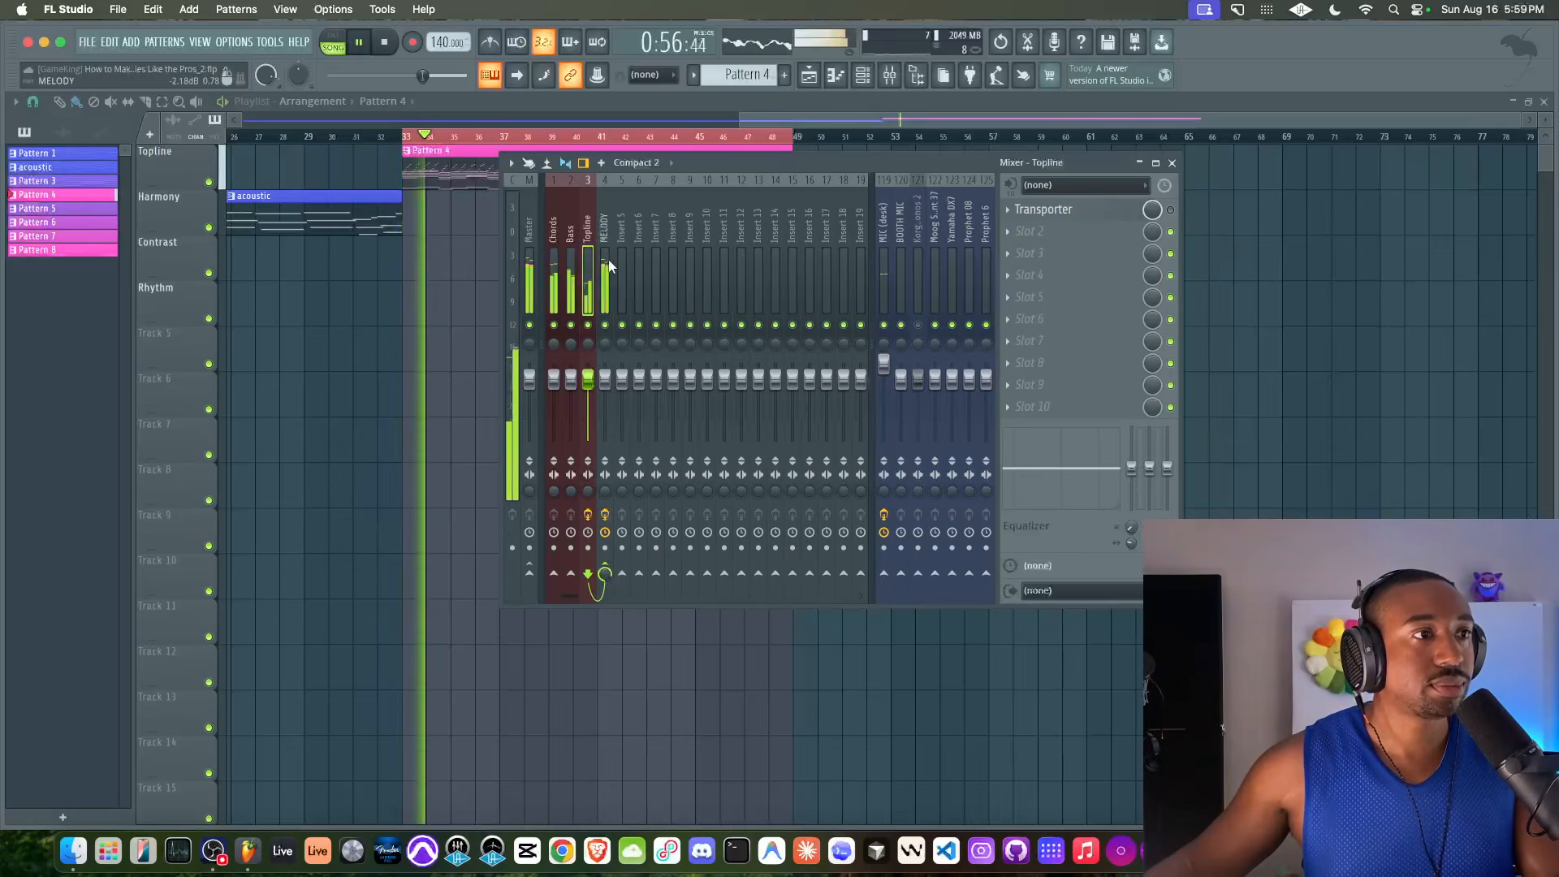
Load Transporter into the MELODY track's second effect slot and set the Reverse, octave Shift and Down/Up biases to maximum
left_click(1084, 234)
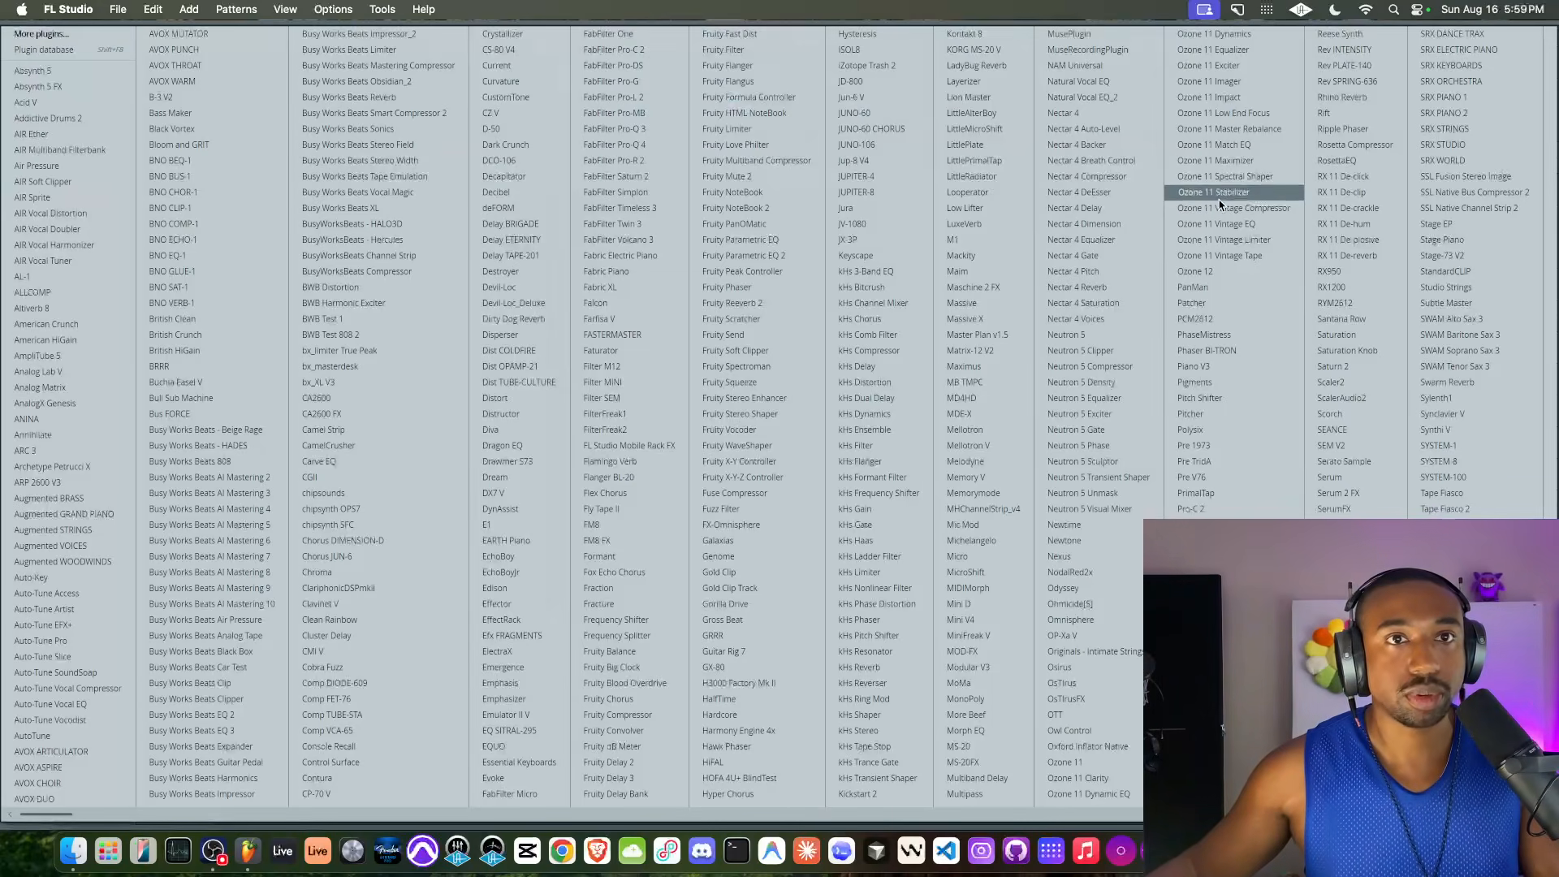
scroll(1234, 190, "right", 4)
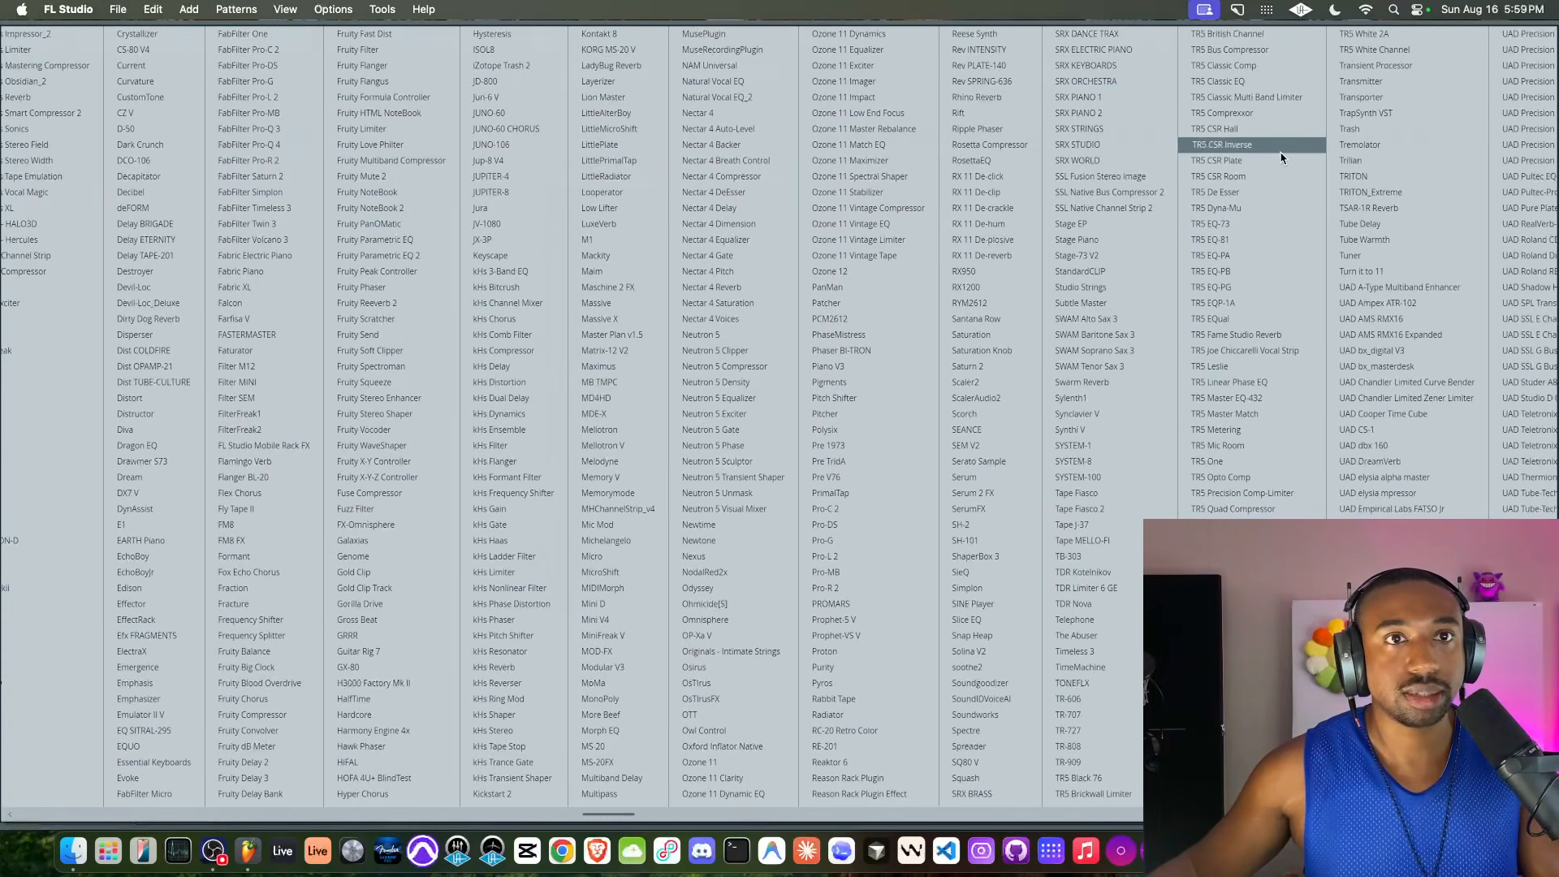
left_click(1361, 96)
left_click_drag(305, 489, 304, 406)
left_click_drag(225, 489, 225, 406)
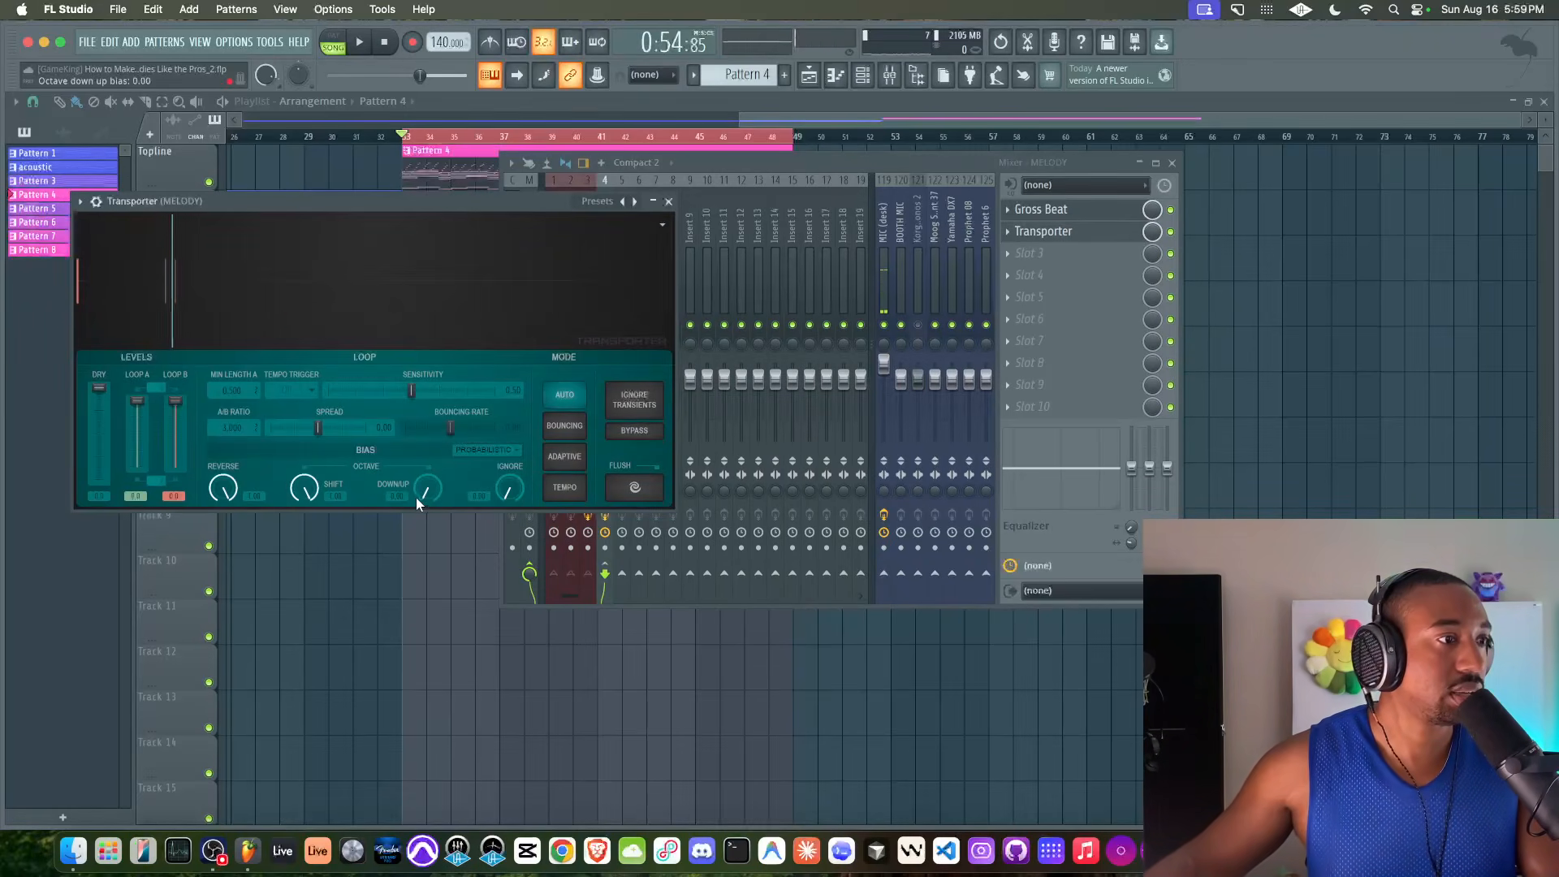
left_click_drag(419, 495, 419, 413)
Set the MELODY Transporter to Tempo mode with a 1/1 quint trigger, maximum sensitivity, wider spread and lower loop levels while playing the loop
key("space")
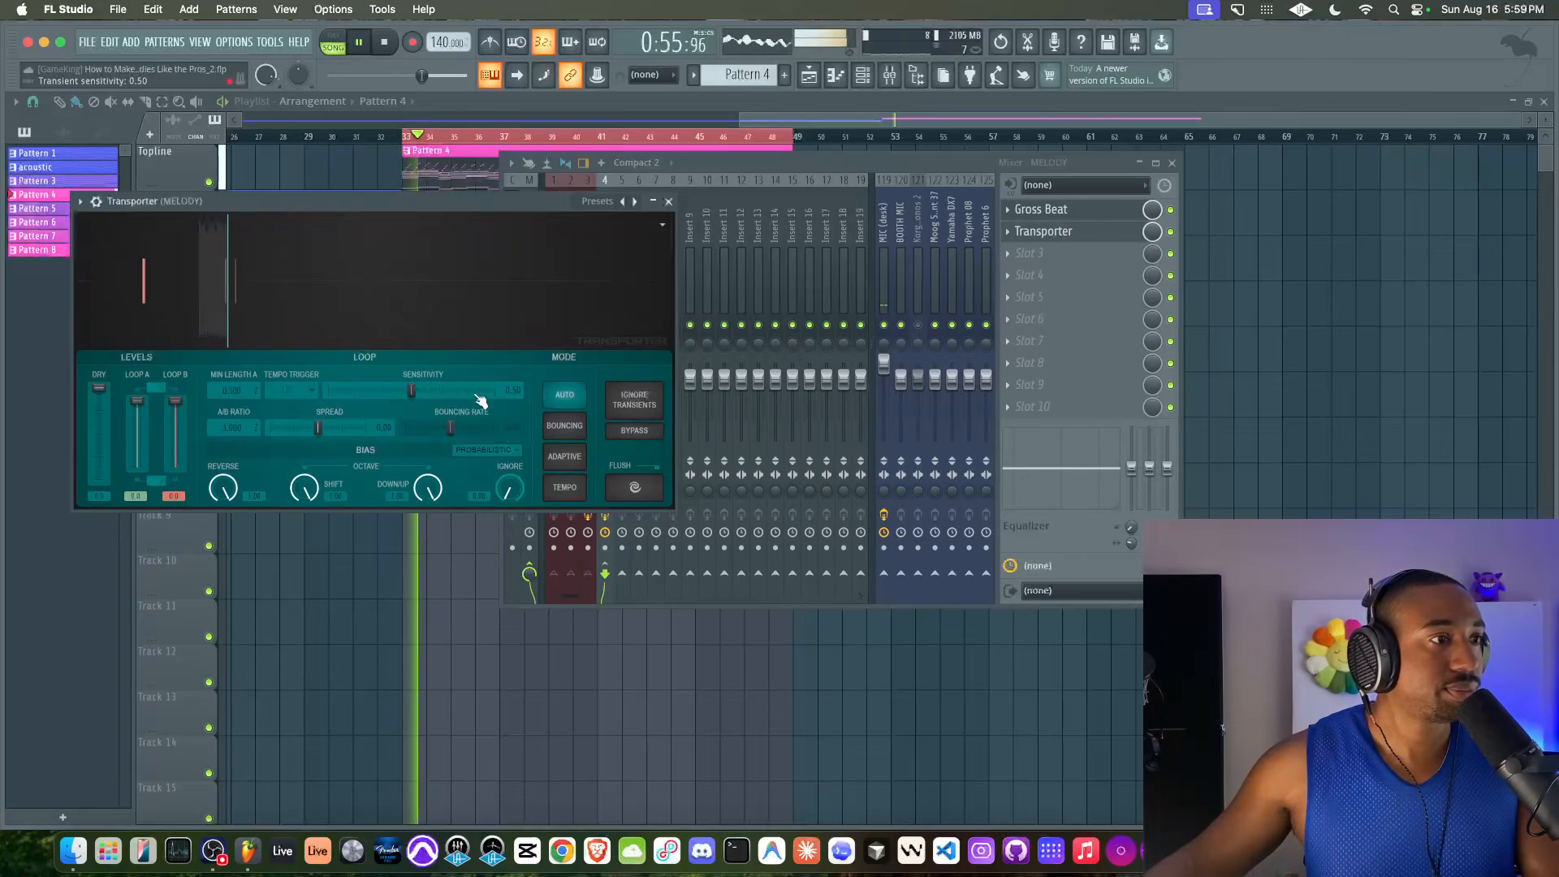
left_click(565, 487)
left_click(309, 389)
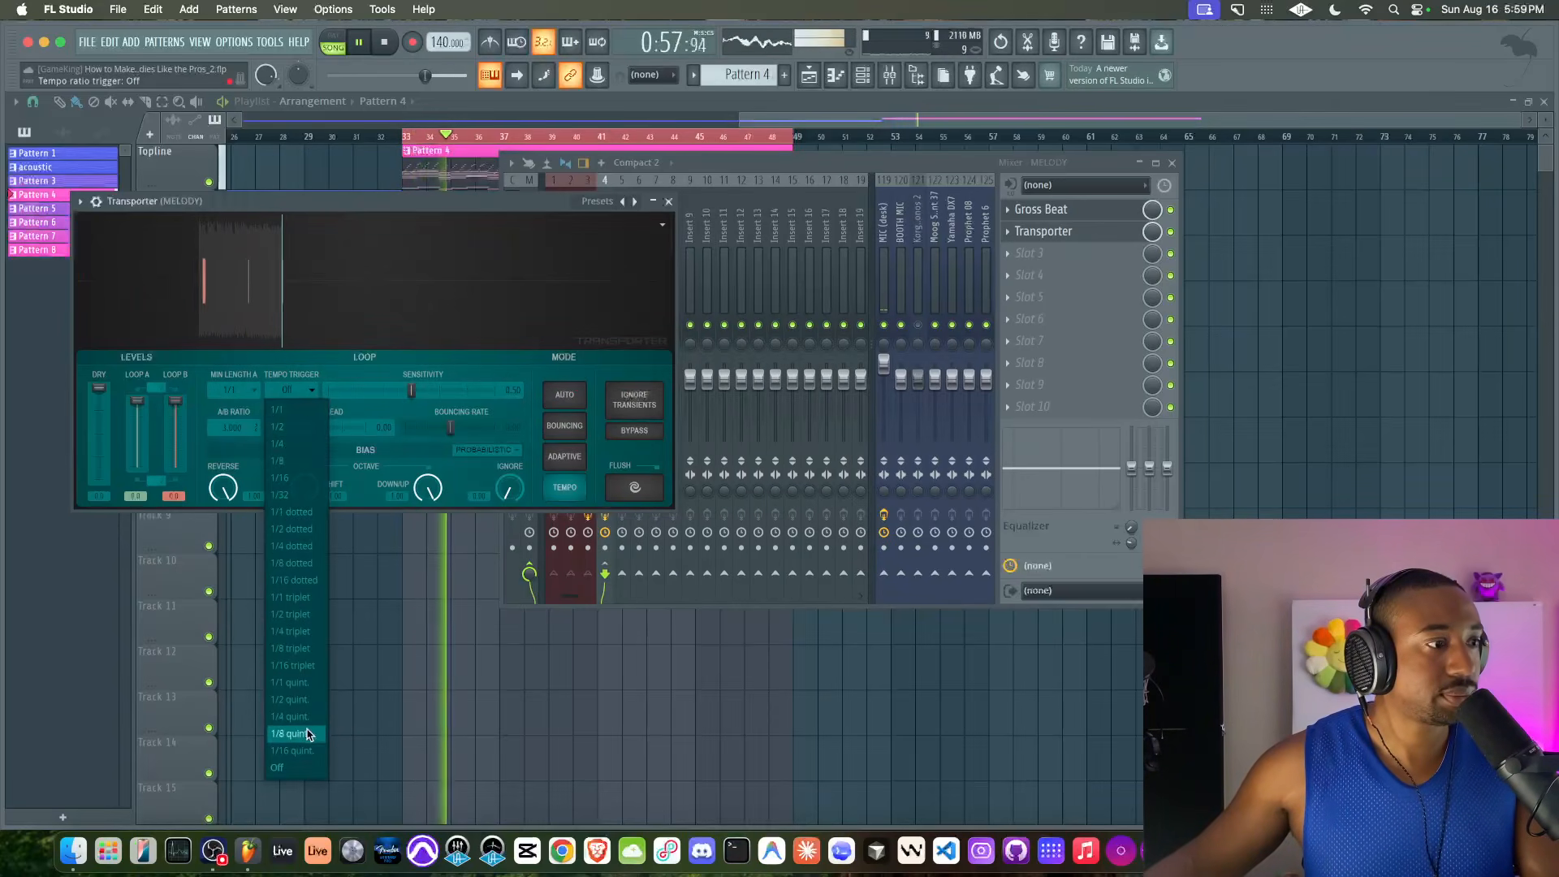
left_click(298, 684)
left_click_drag(416, 391, 495, 391)
left_click_drag(318, 427, 338, 427)
mouse_move(175, 402)
left_mouse_down()
mouse_move(176, 418)
mouse_move(139, 430)
mouse_move(176, 431)
mouse_move(138, 429)
mouse_move(175, 418)
left_mouse_up()
key("space")
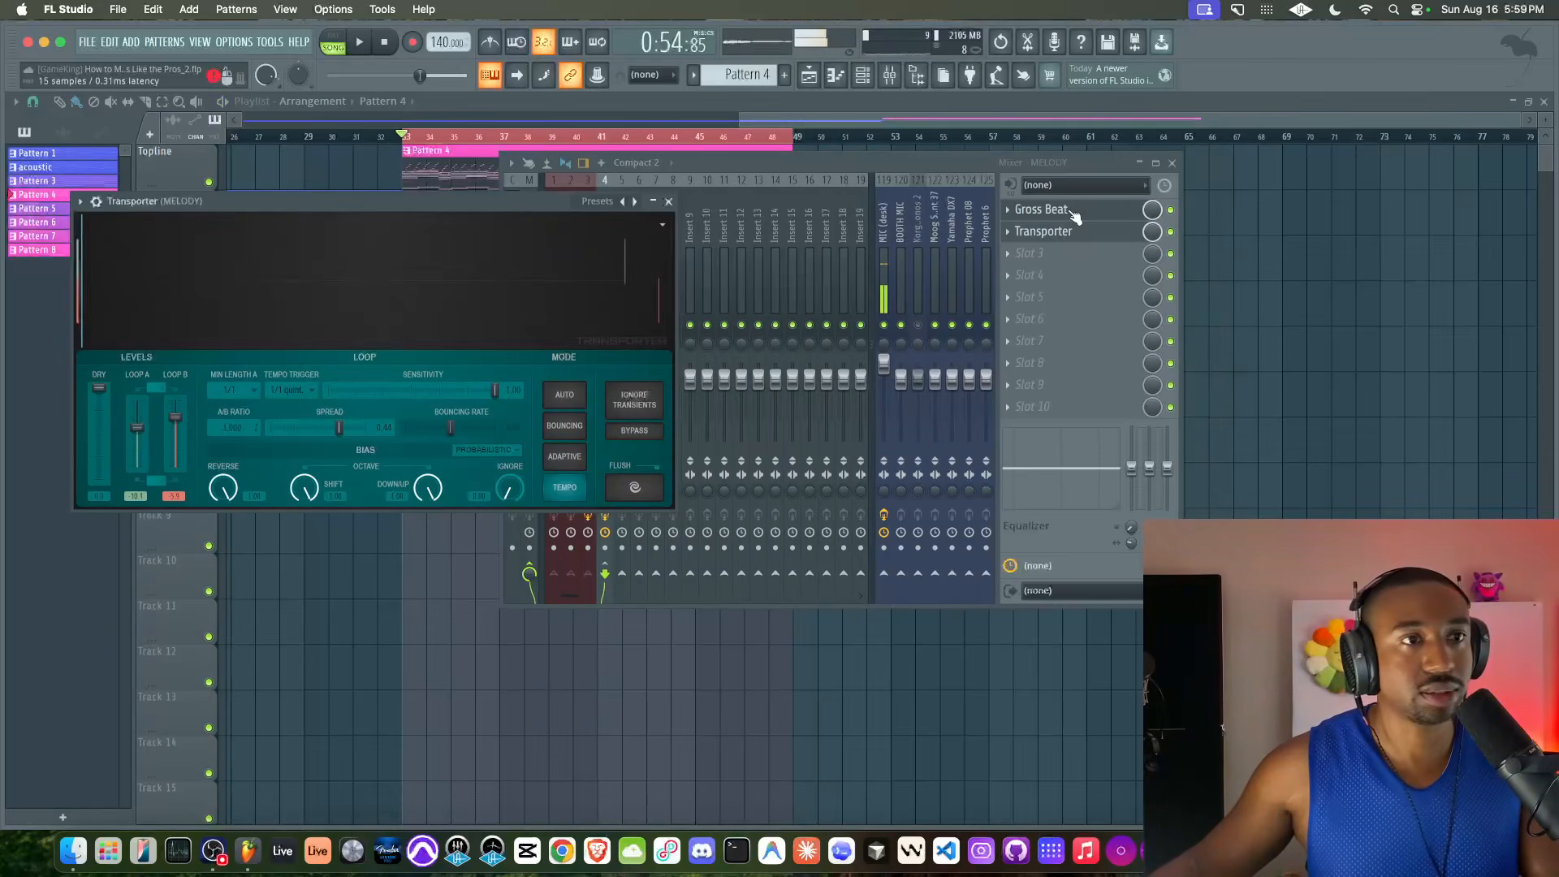
Bypass Transporter on the MELODY track and delete it from the second effect slot
left_click(1025, 231)
left_click(1007, 233)
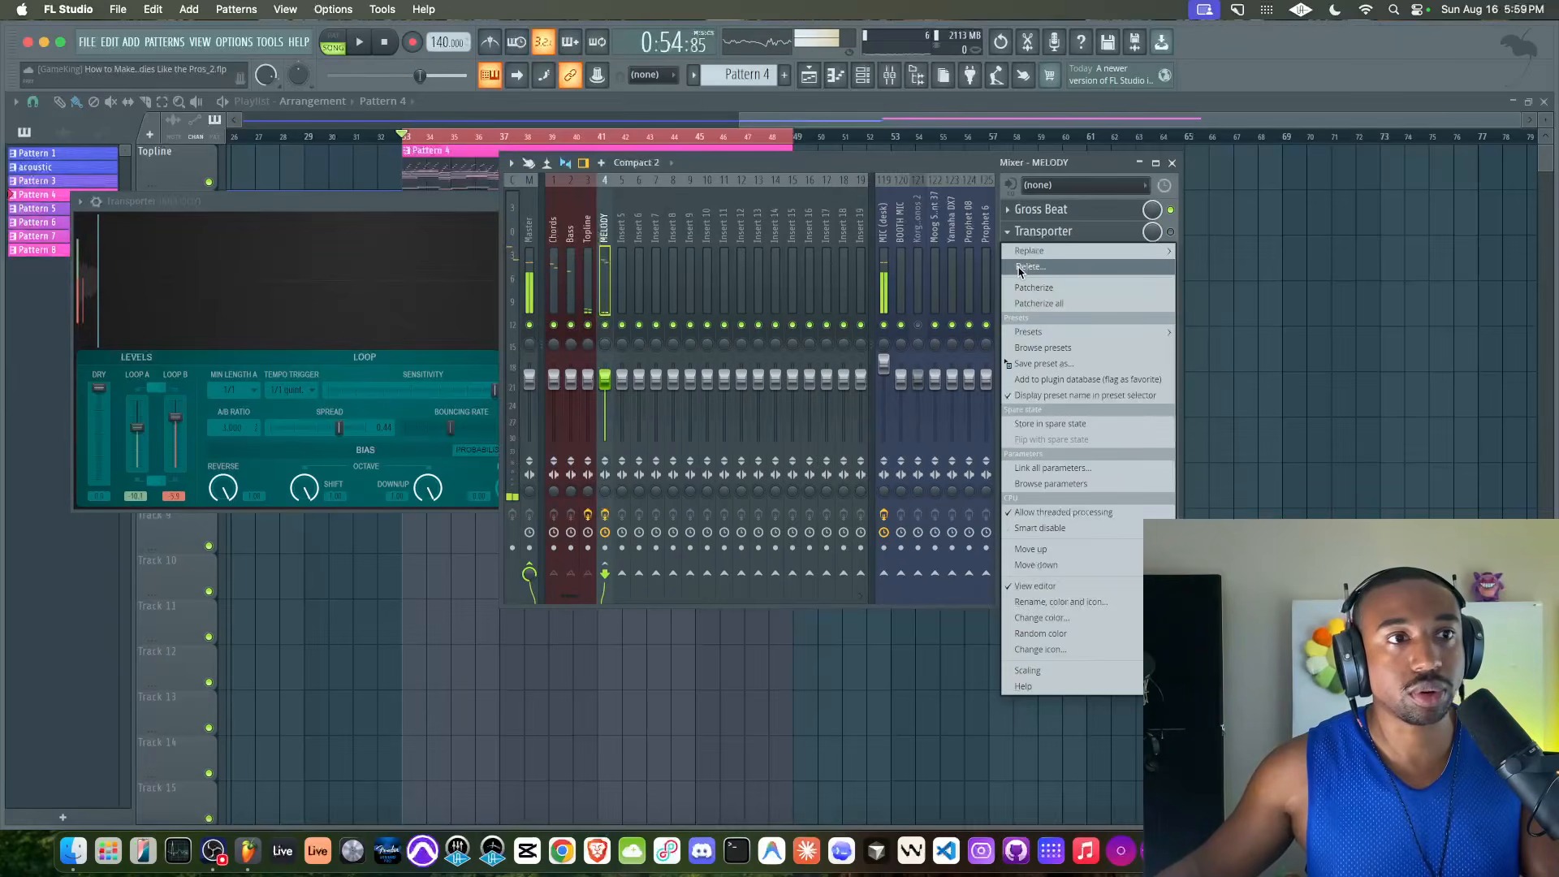
left_click(1029, 267)
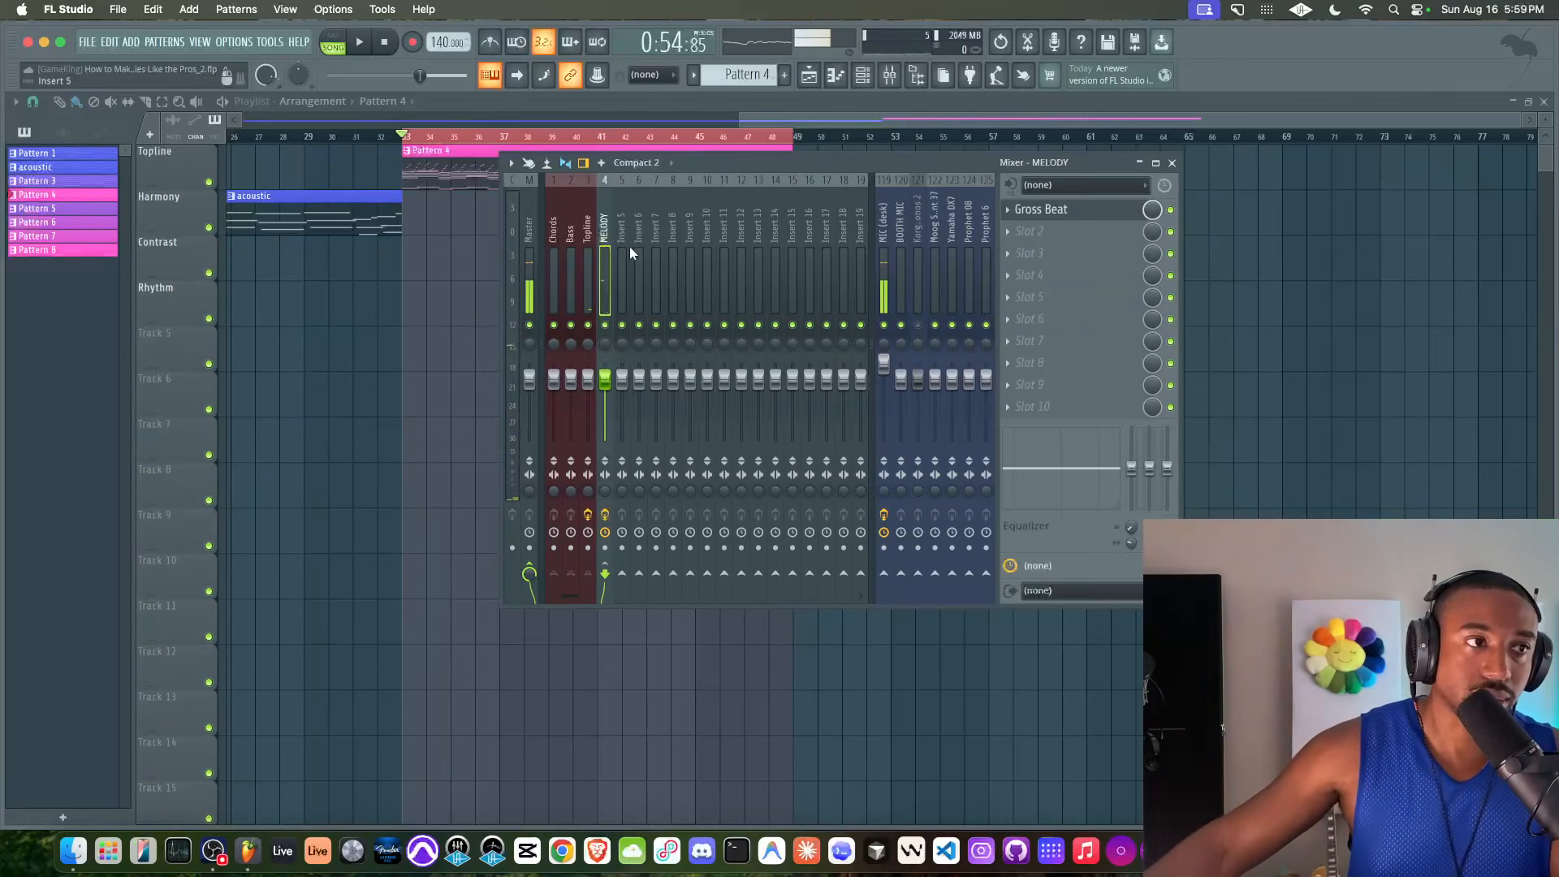
Start the loop and delete the bypassed Transporter from the Topline mixer track
left_click(588, 244)
key("space")
left_click(1007, 209)
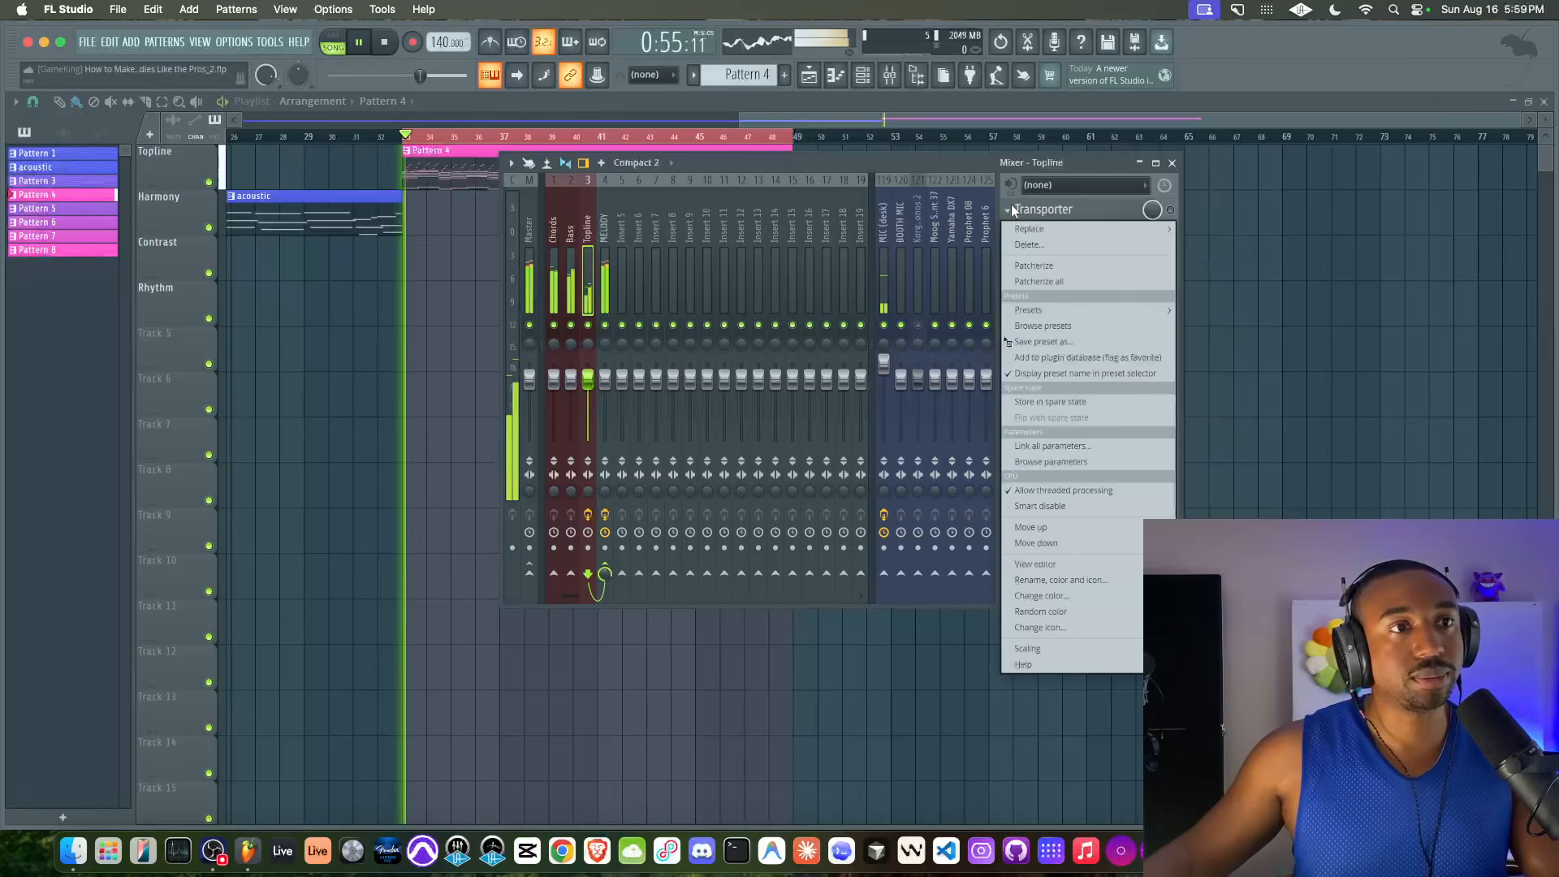
left_click(1028, 244)
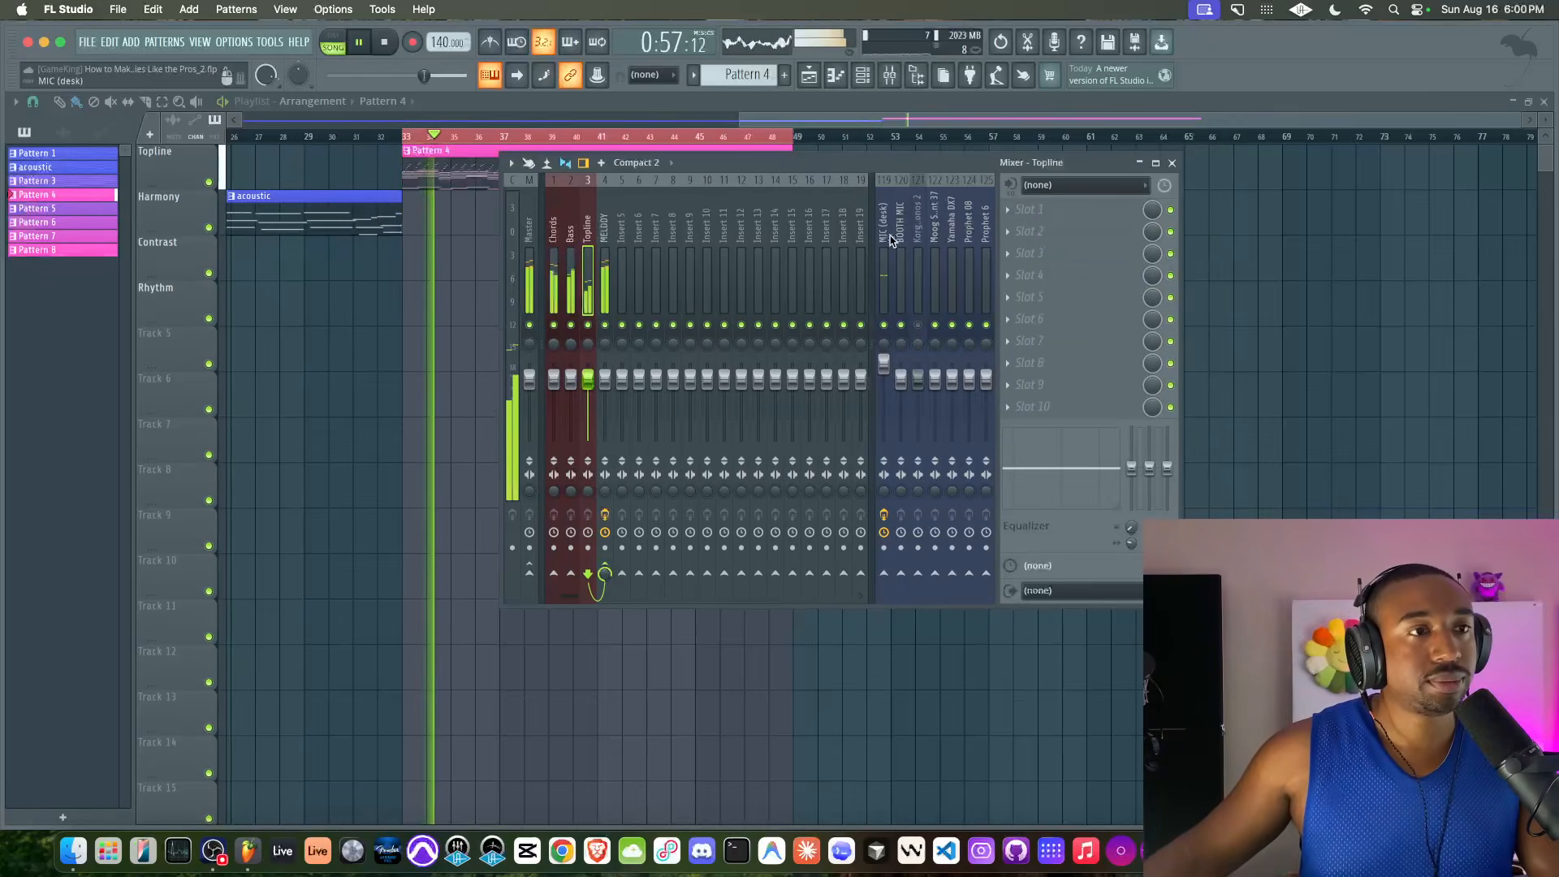
Open the Toxic synth of the Chords channel from the channel rack
key("F9")
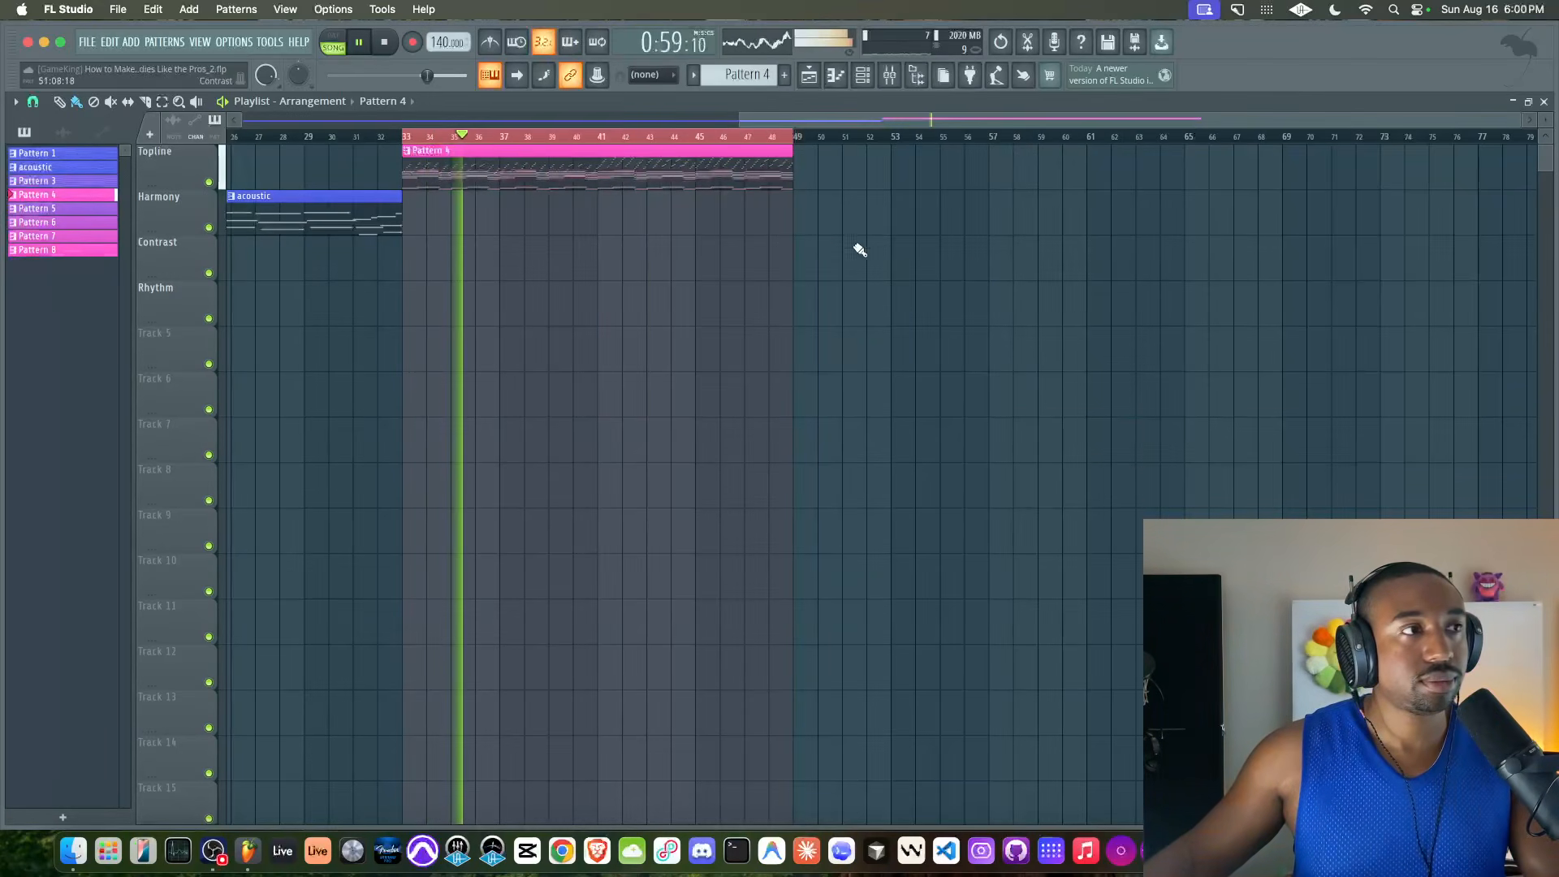
left_click(891, 78)
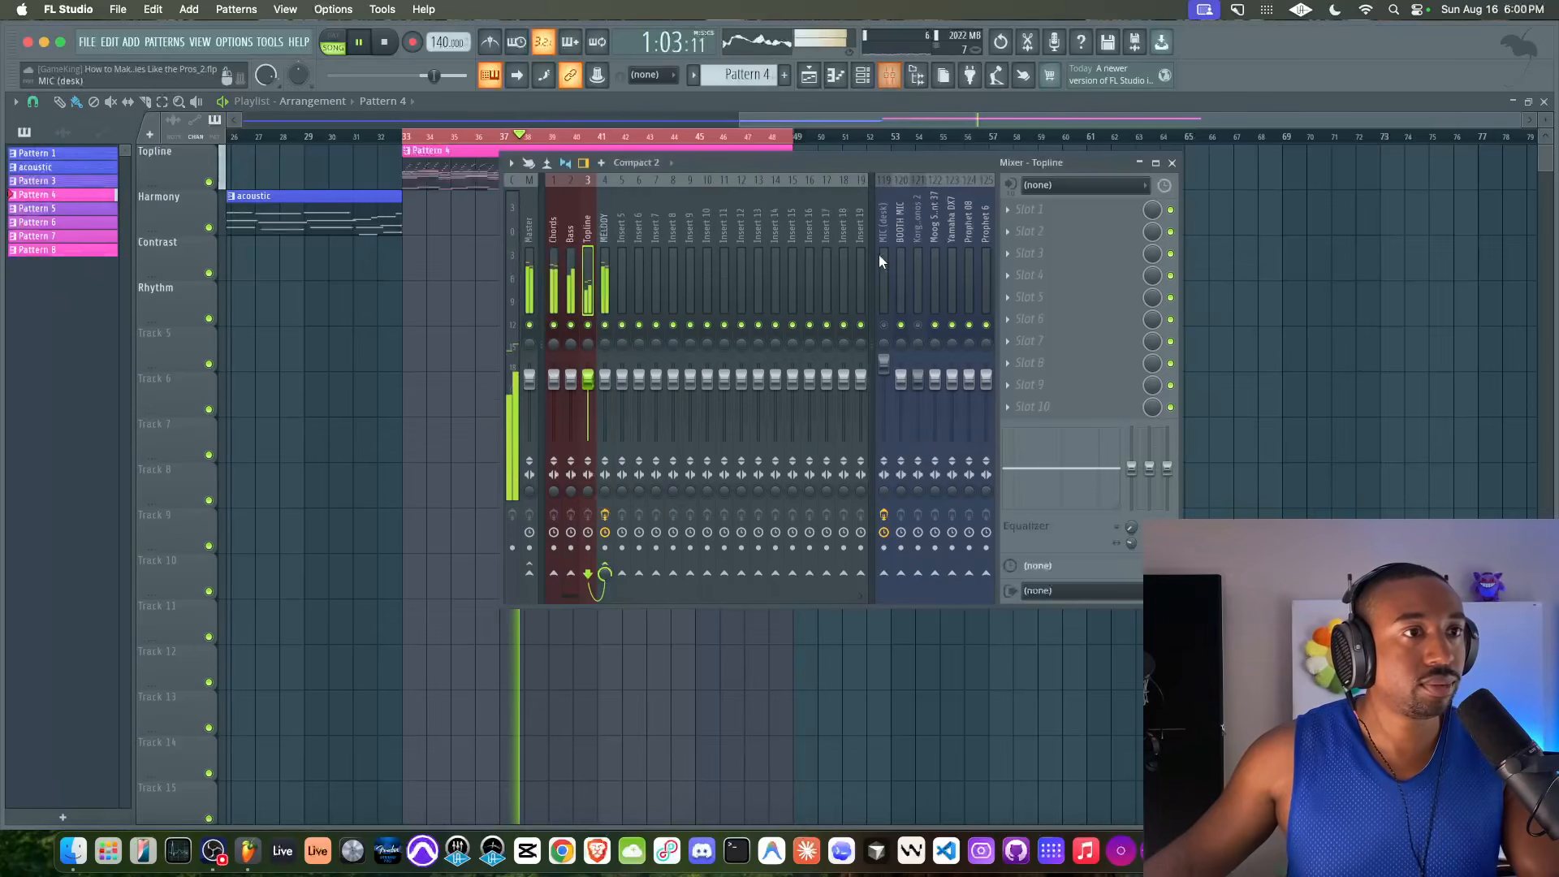
left_click(864, 75)
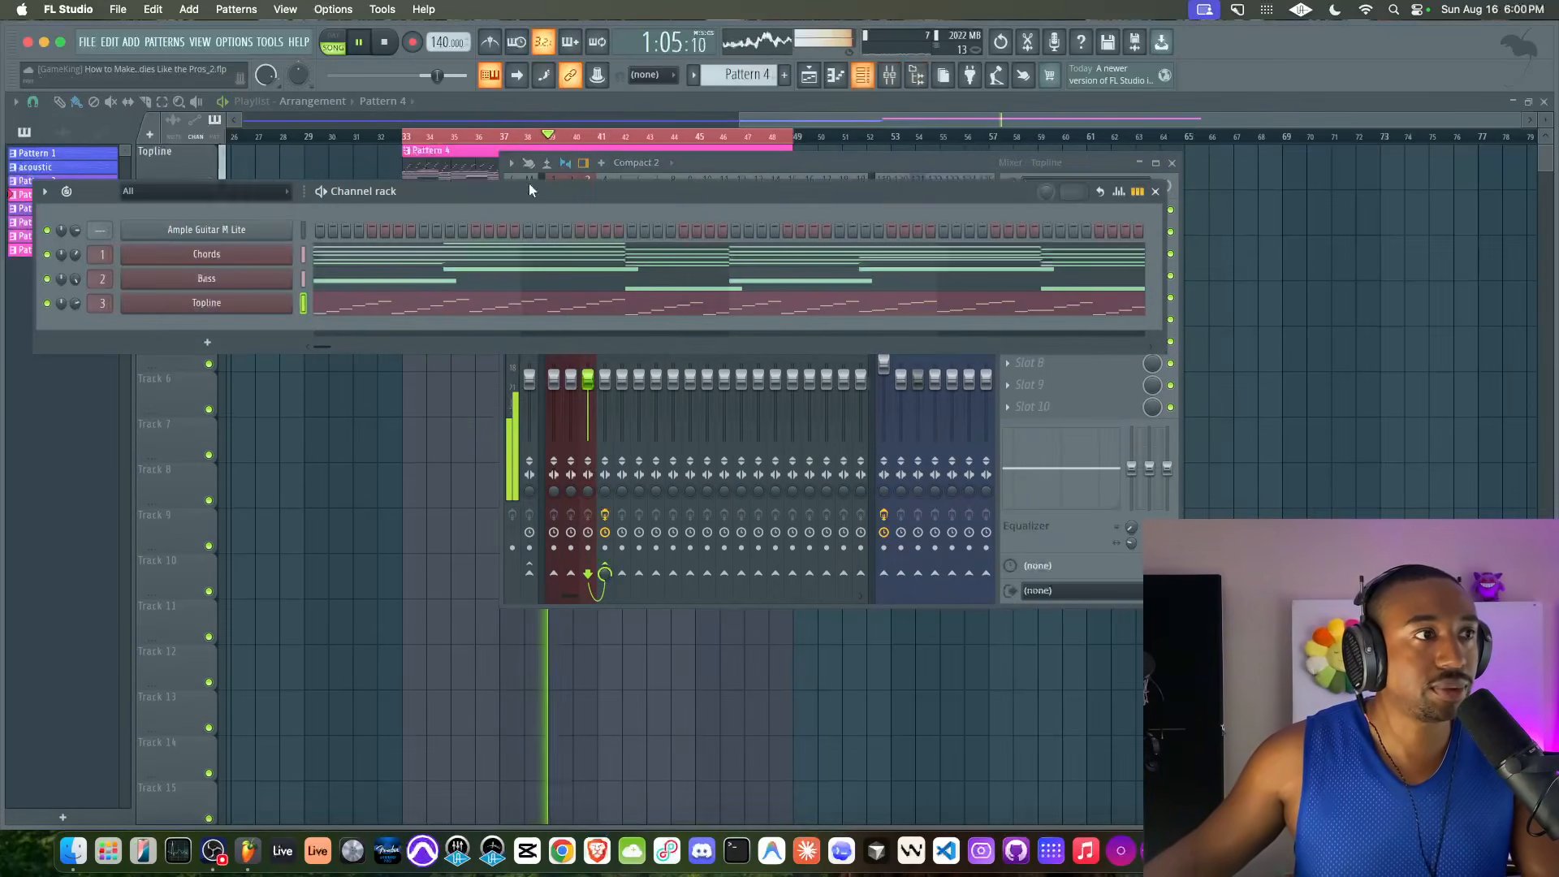
left_click(195, 254)
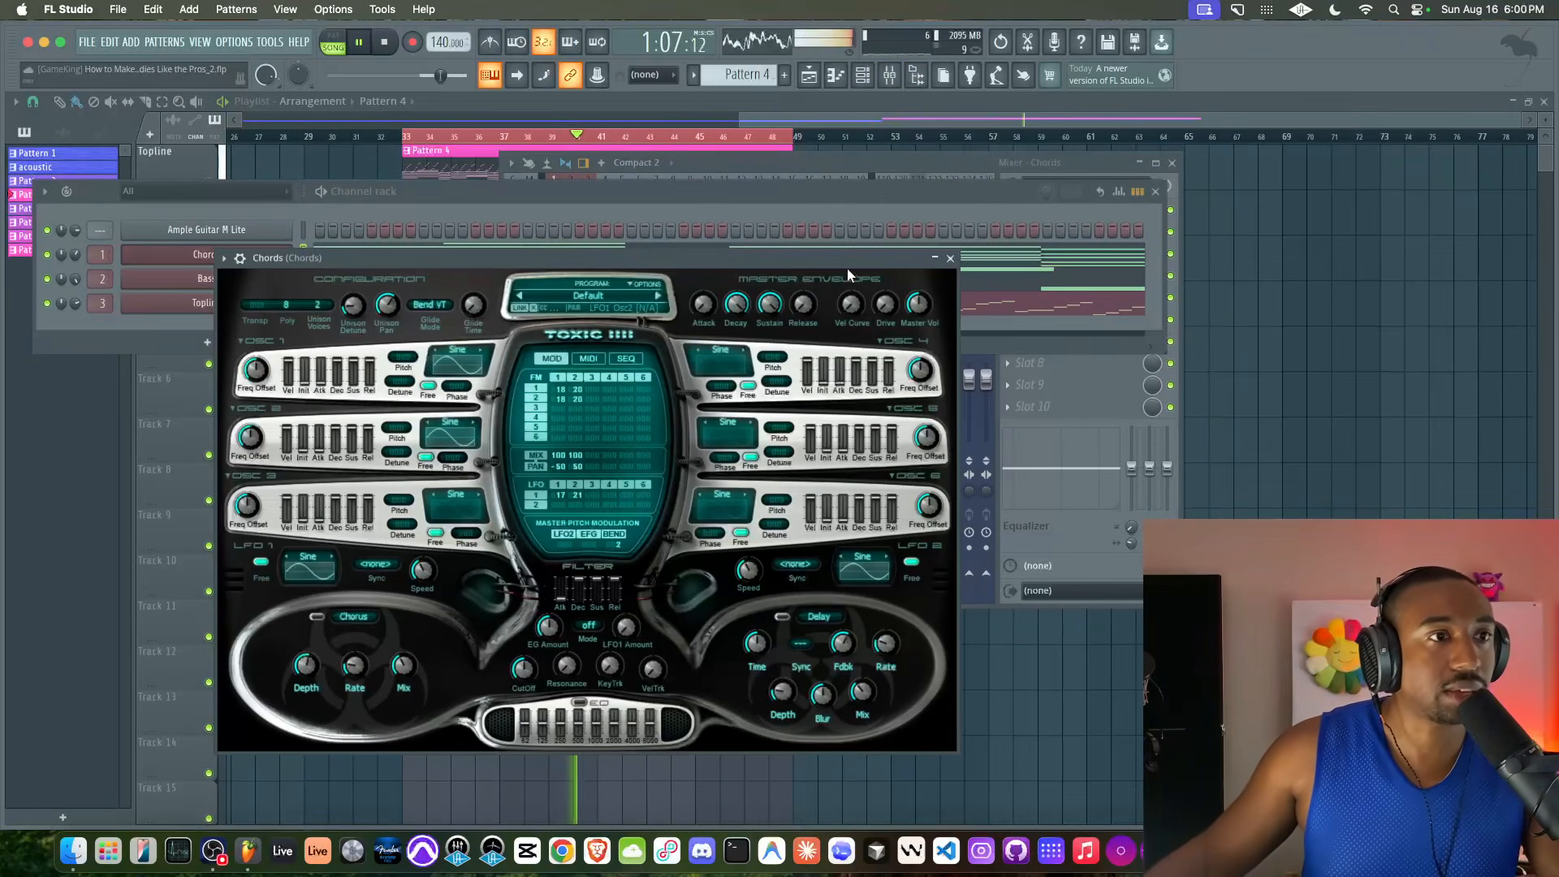
Try FM amounts of about 21 to 23 for oscillators 1 and 2 in the Chords synth
left_click_drag(560, 388, 577, 400)
mouse_move(353, 306)
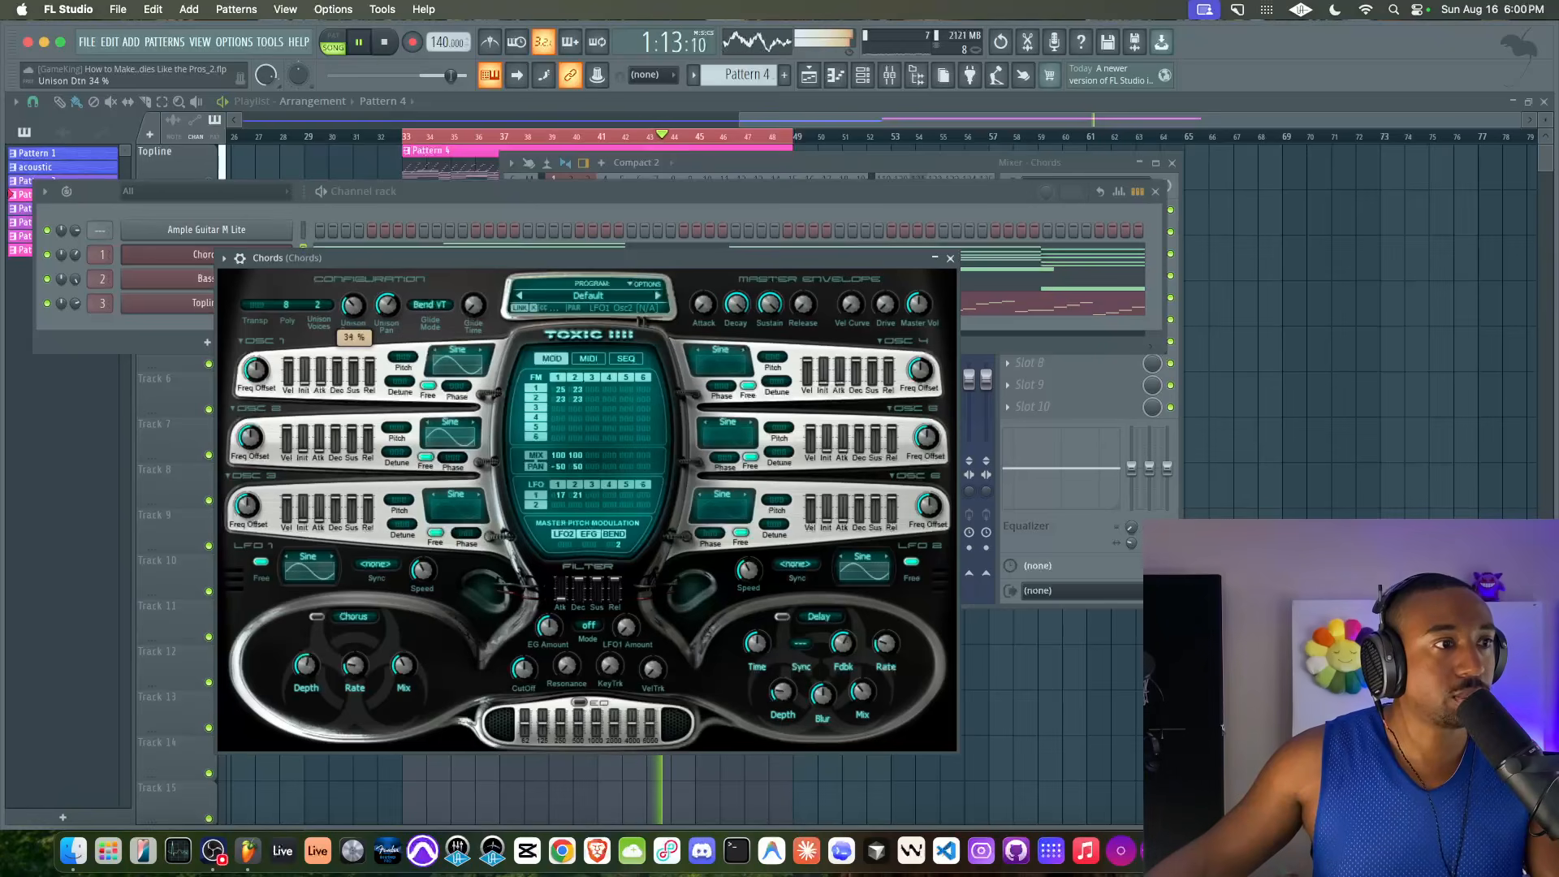
left_click_drag(562, 387, 576, 400)
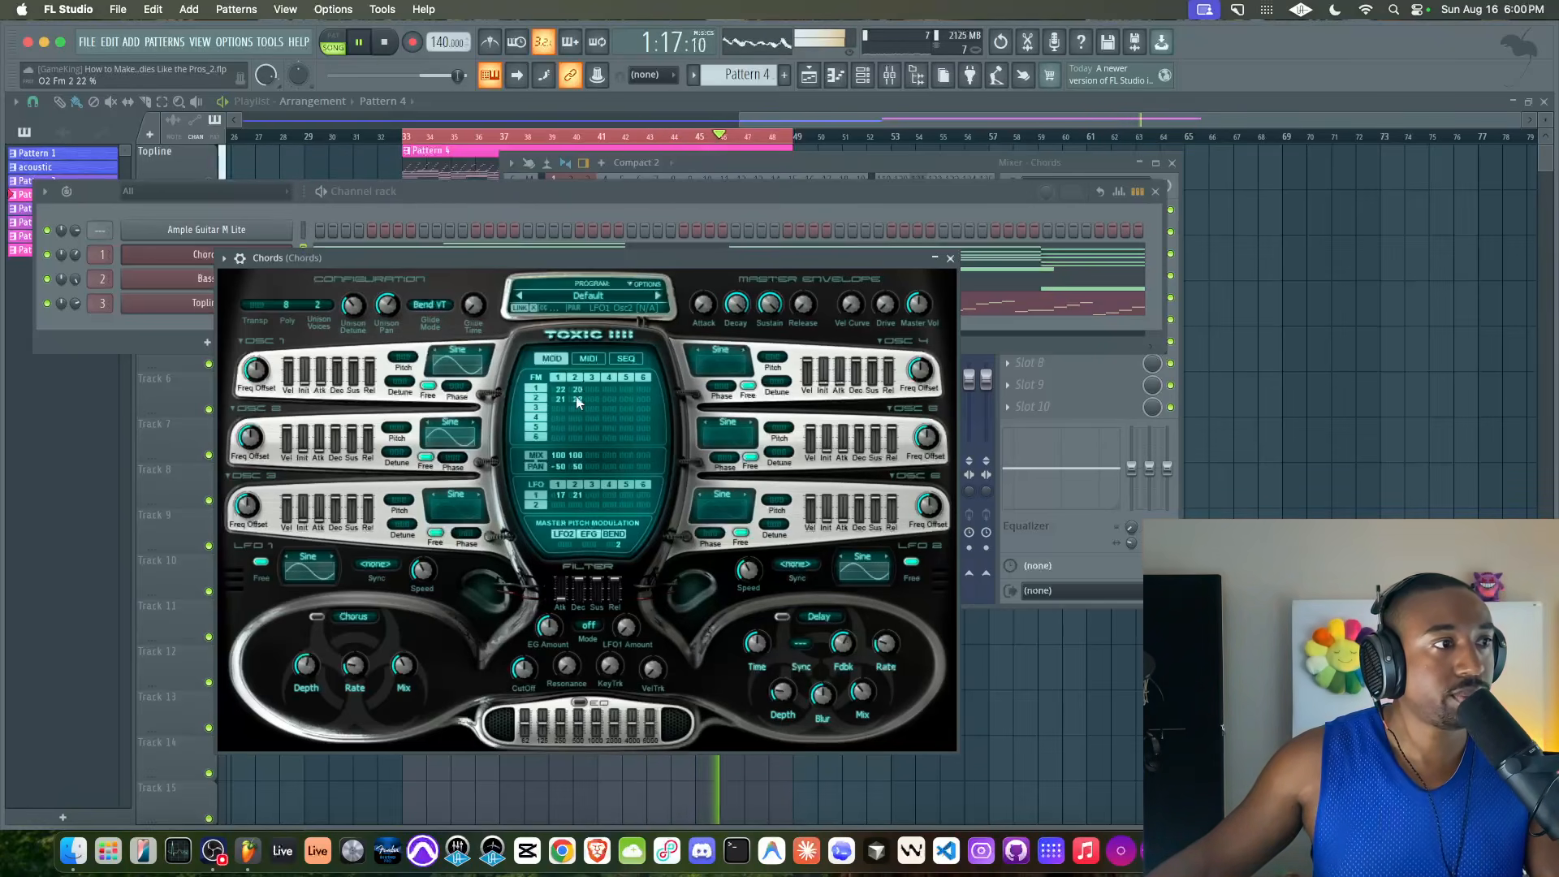
Raise oscillator 3's coarse pitch, set the FM 1 amounts of oscillators 1 and 2 to 18 and FM 2 to 18 and 19, and close the synth
left_click_drag(398, 500, 398, 492)
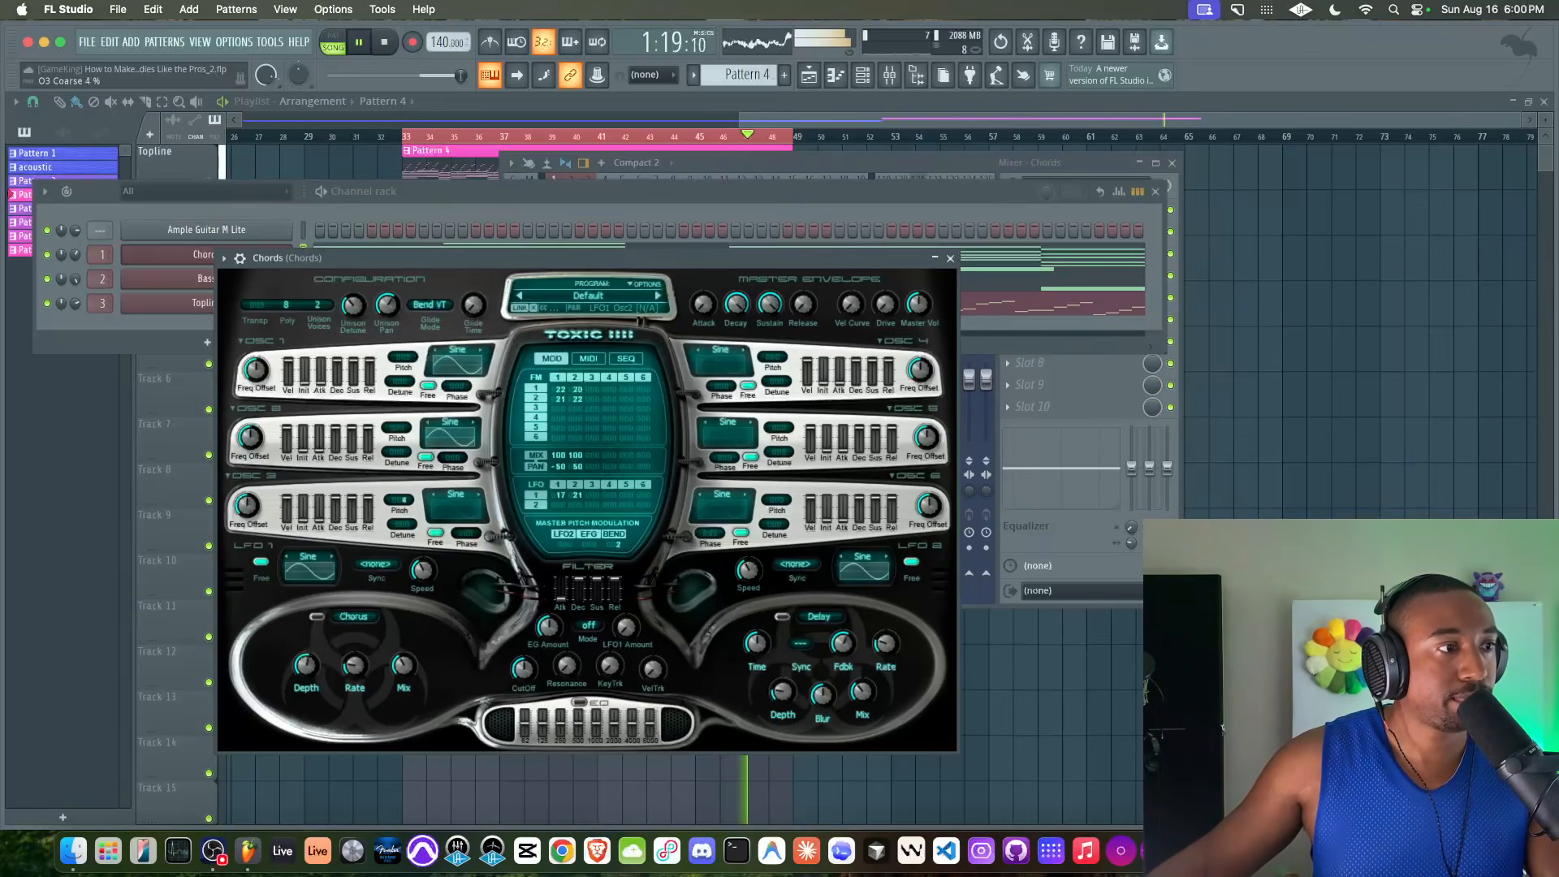
left_click_drag(596, 390, 594, 394)
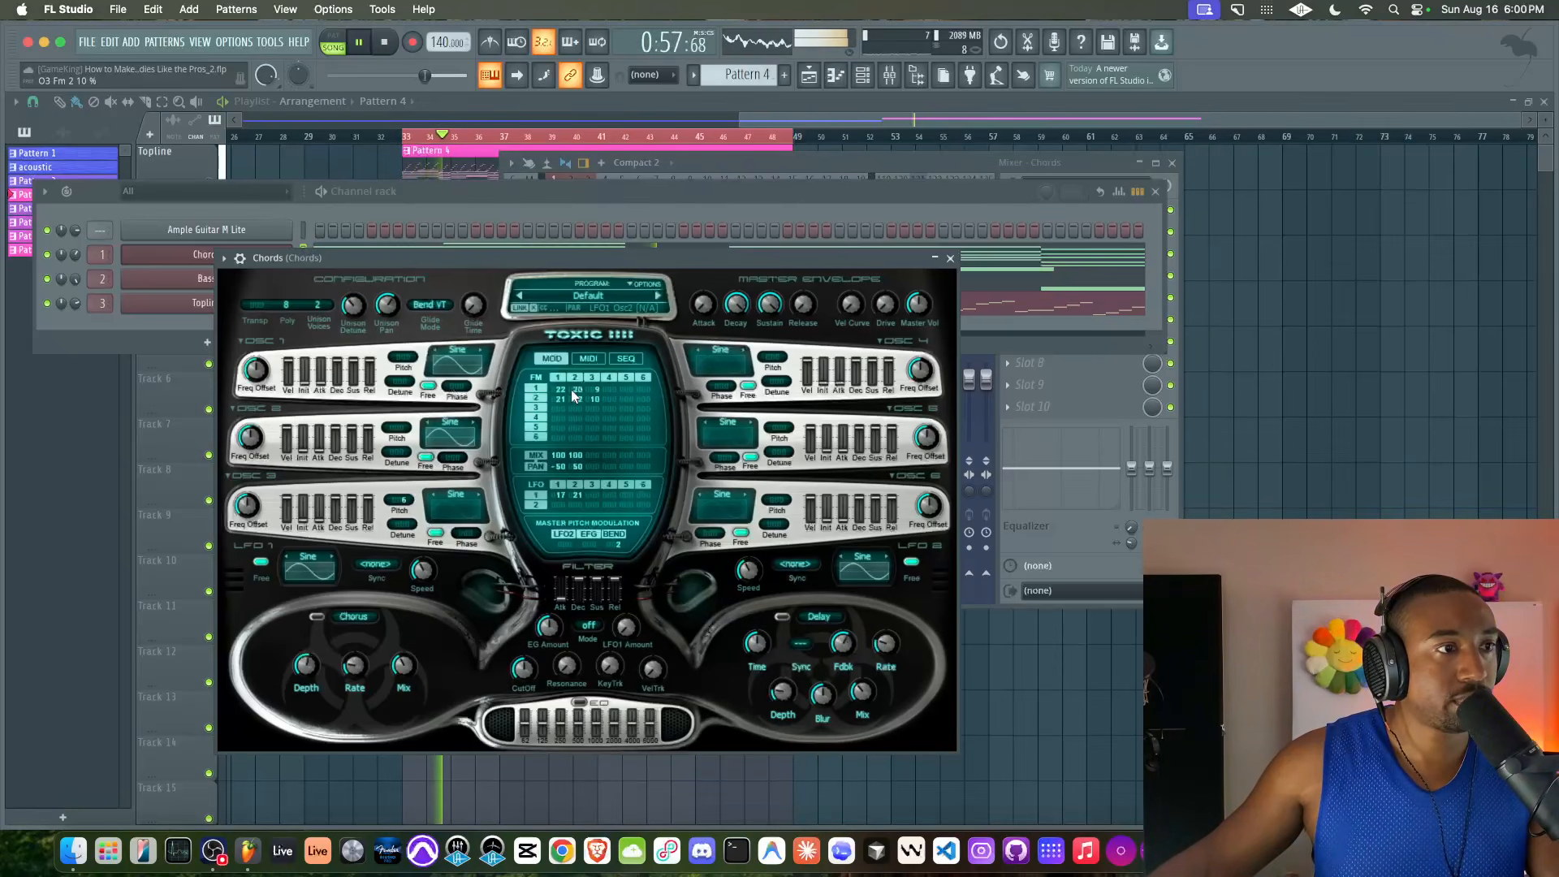
mouse_move(558, 390)
left_mouse_down()
mouse_move(558, 418)
mouse_move(559, 403)
mouse_move(595, 410)
mouse_move(579, 392)
left_mouse_up()
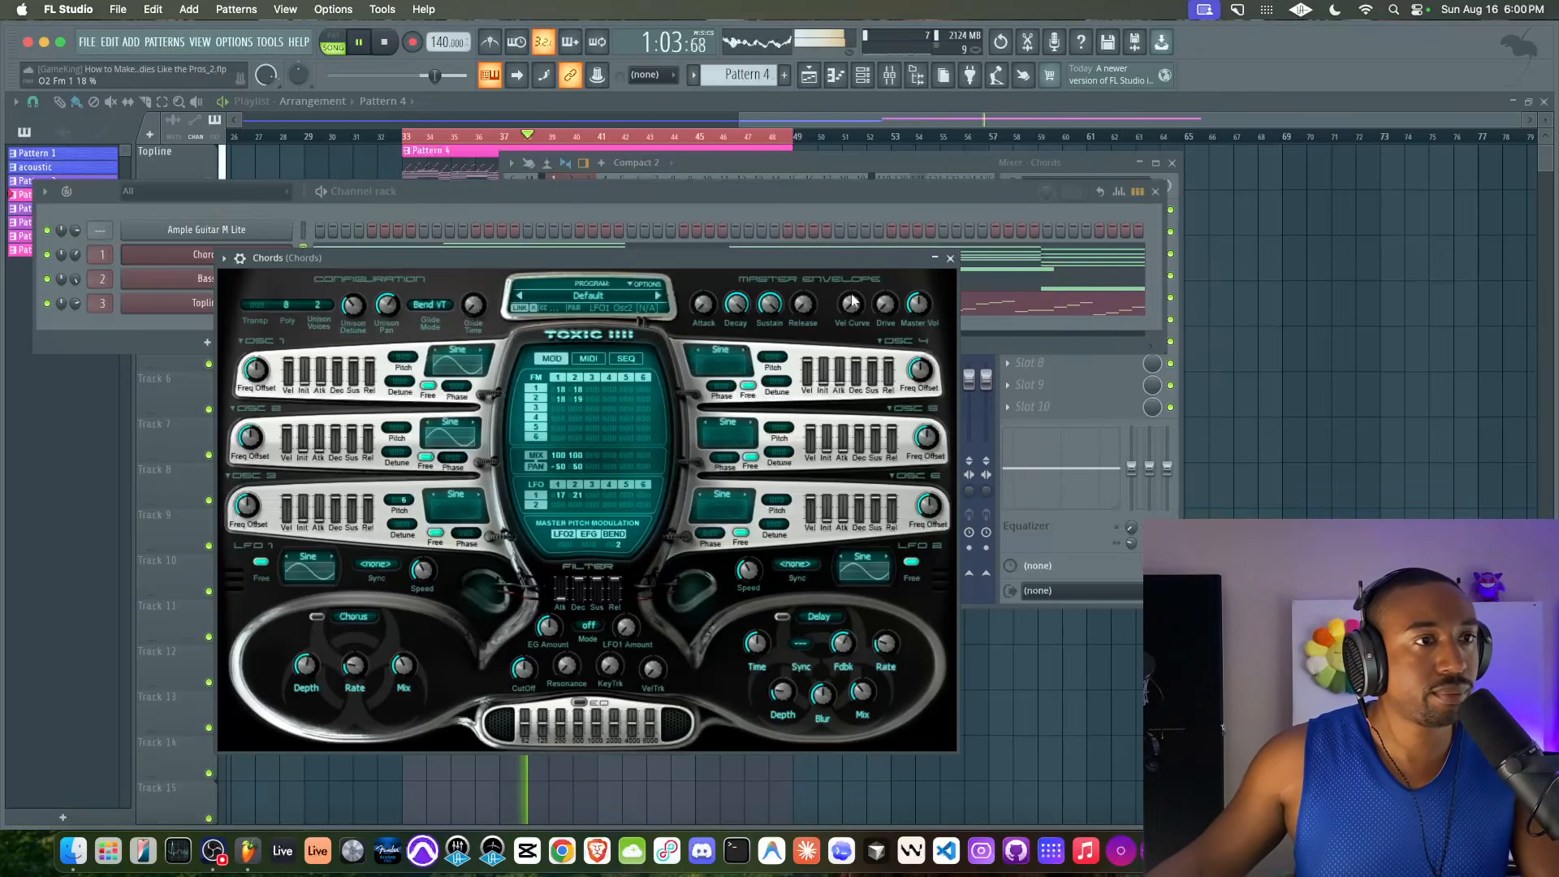
left_click(950, 258)
right_click(425, 455)
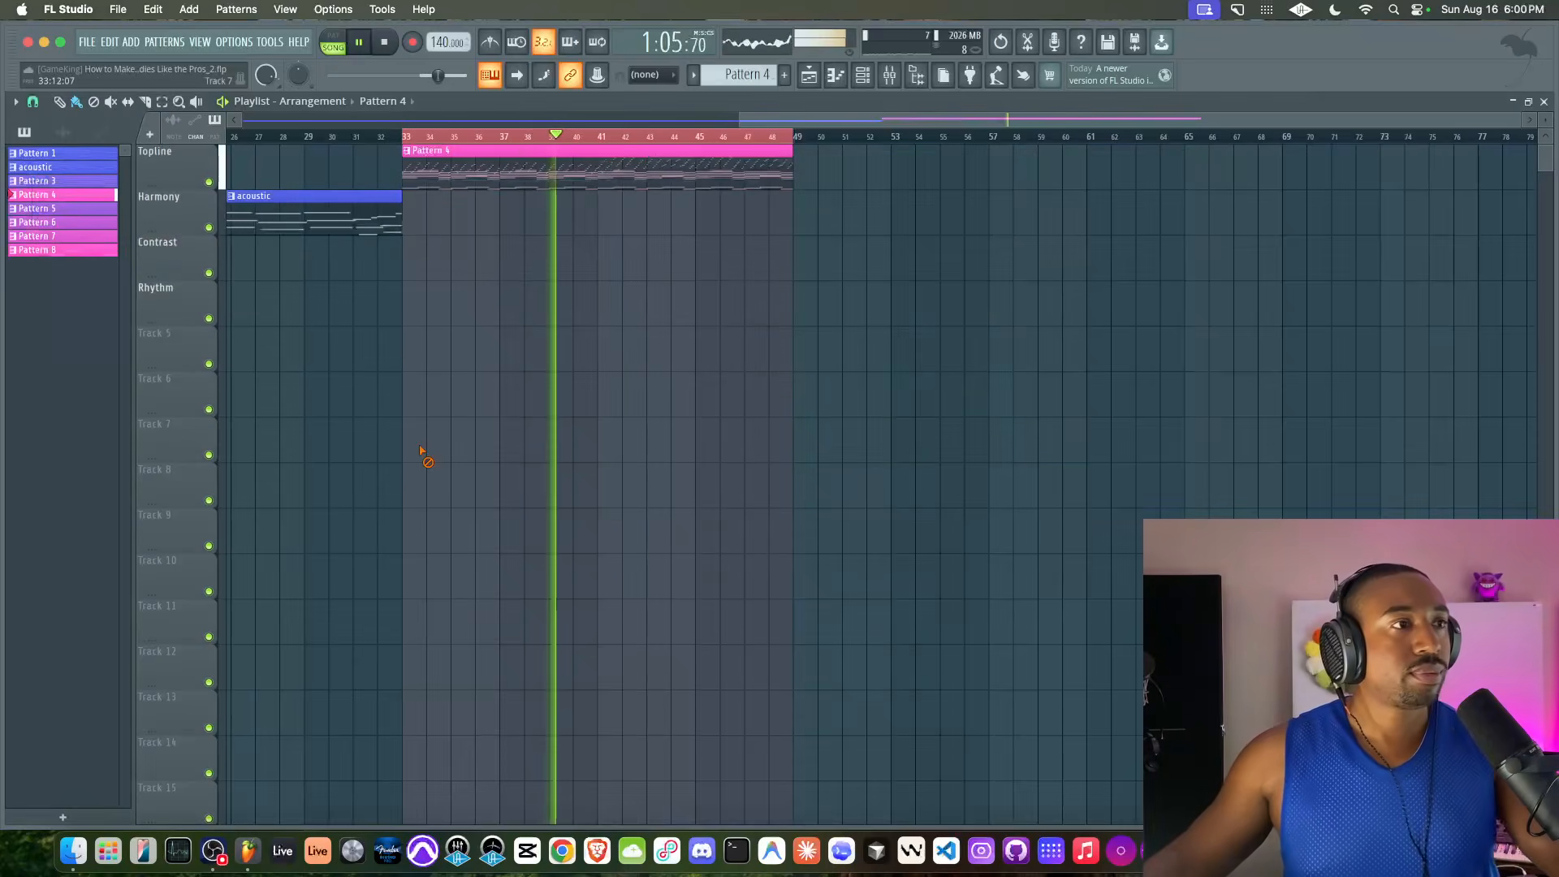
Check the Chords mixer track while the loop plays, stop playback and close the windows over the playlist
left_click(866, 81)
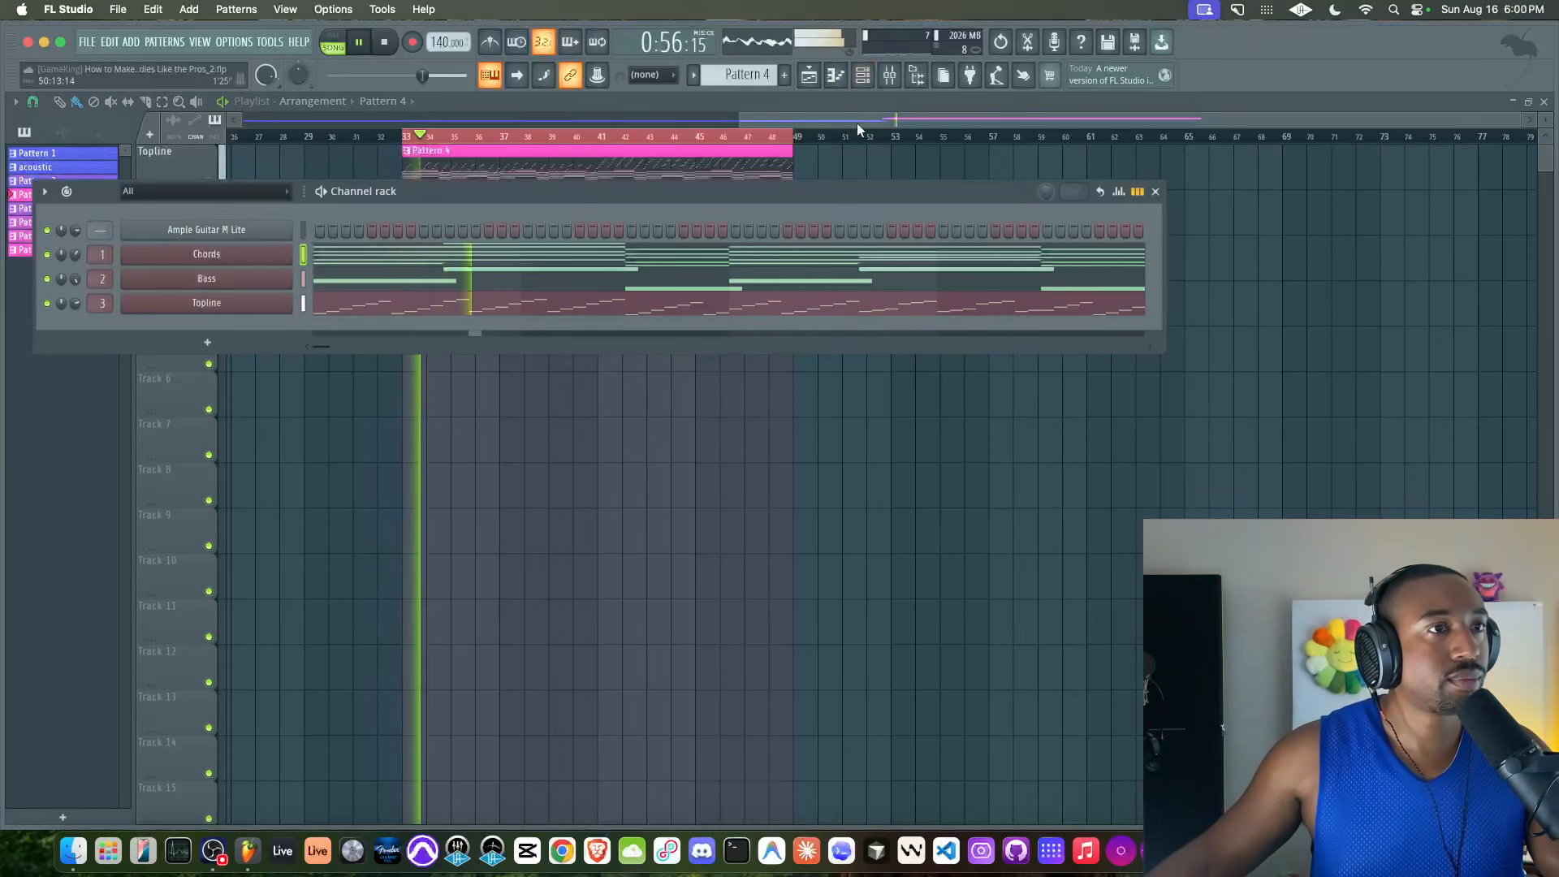
left_click(890, 75)
left_click(555, 260)
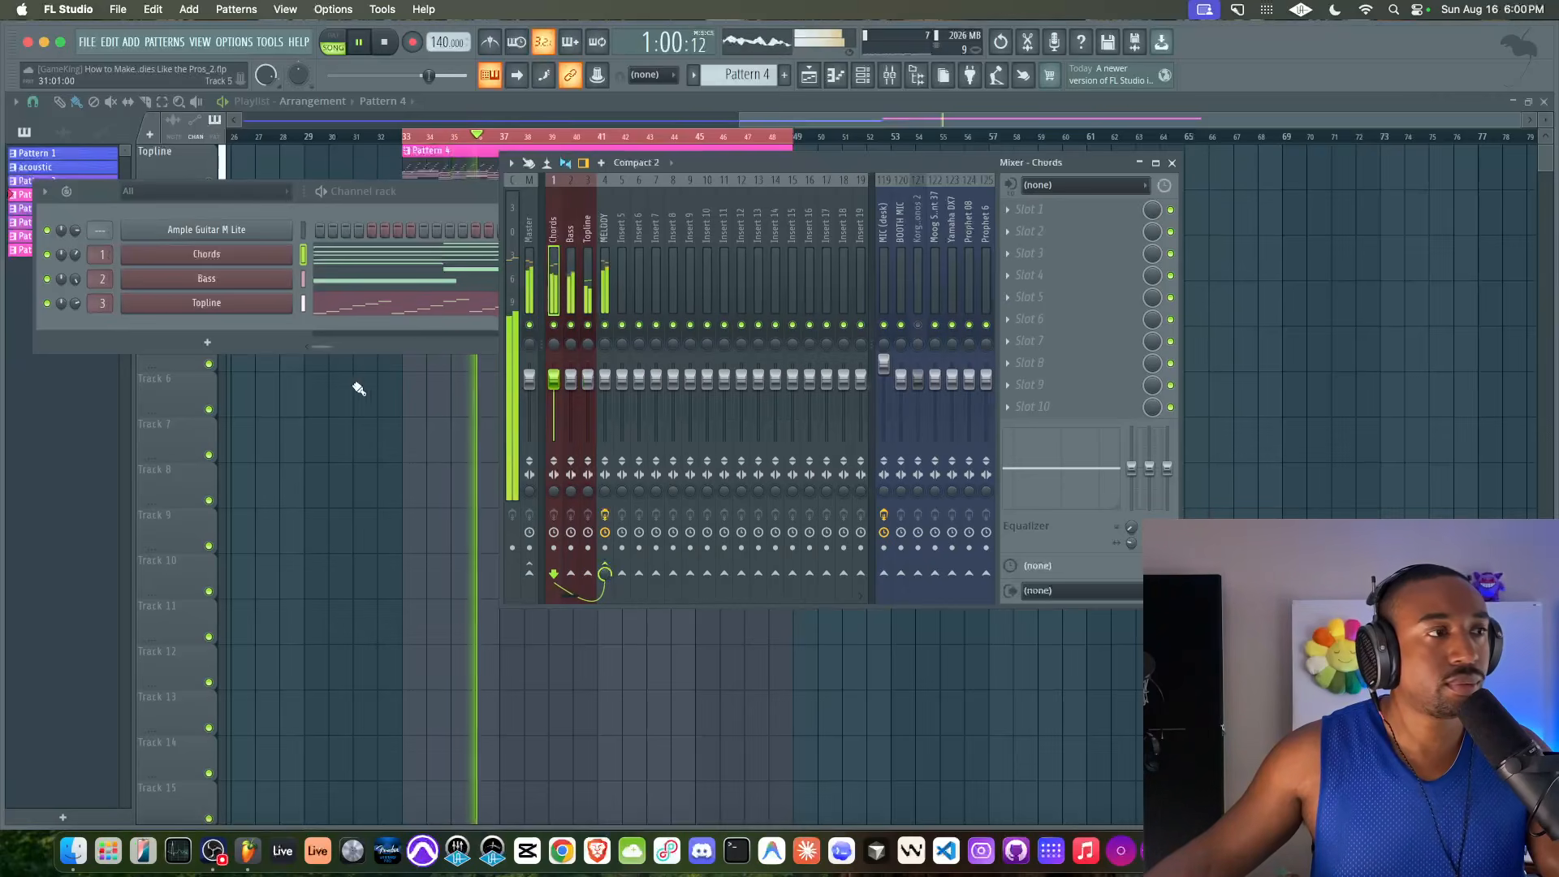
right_click(328, 443)
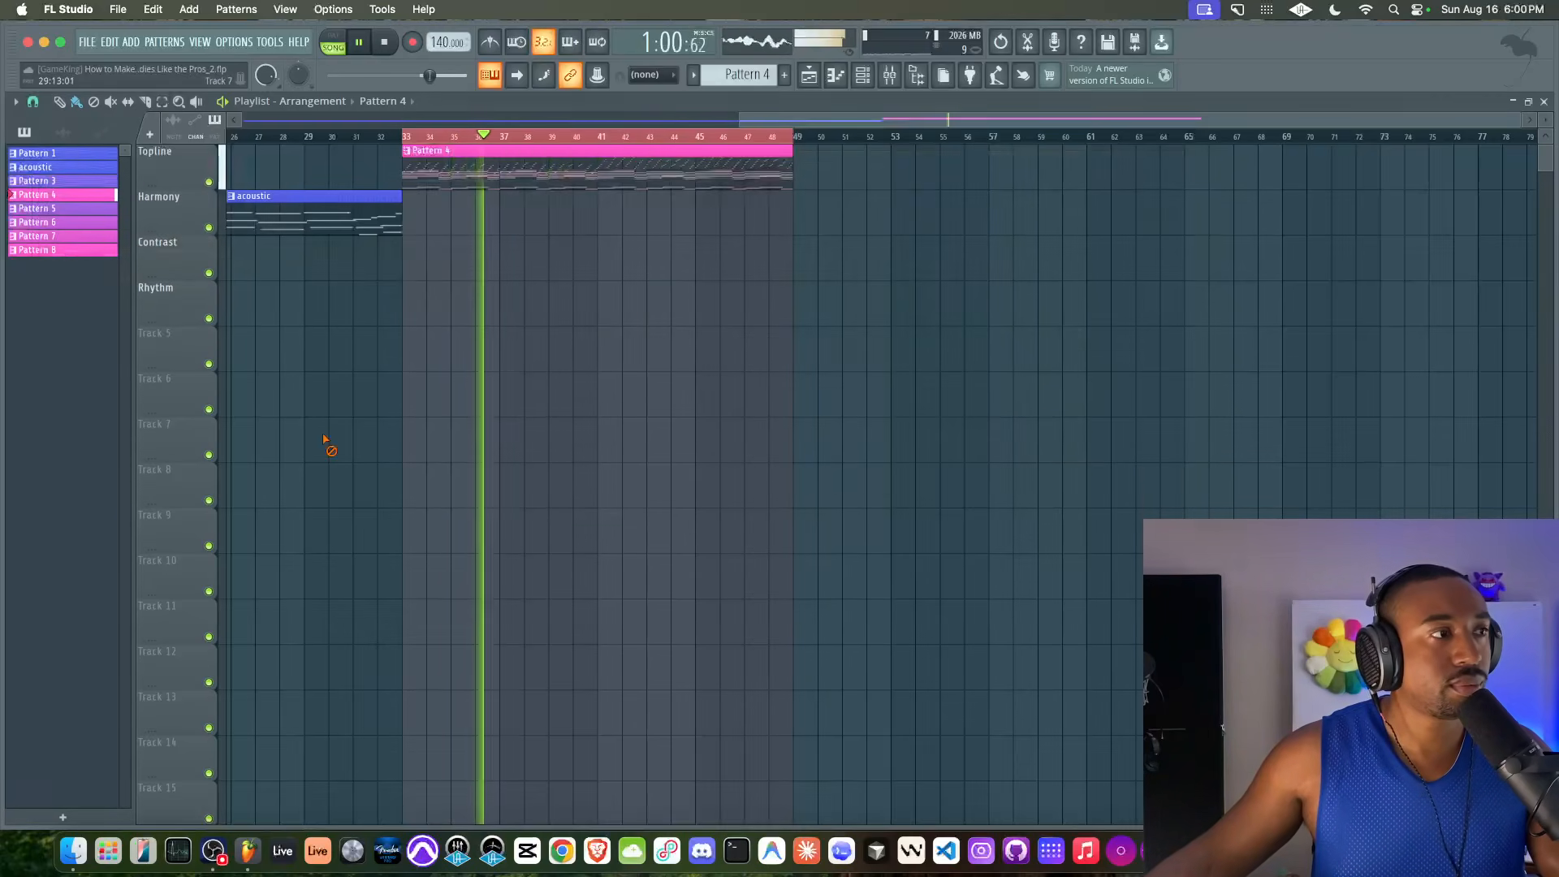
left_click(890, 75)
key("space")
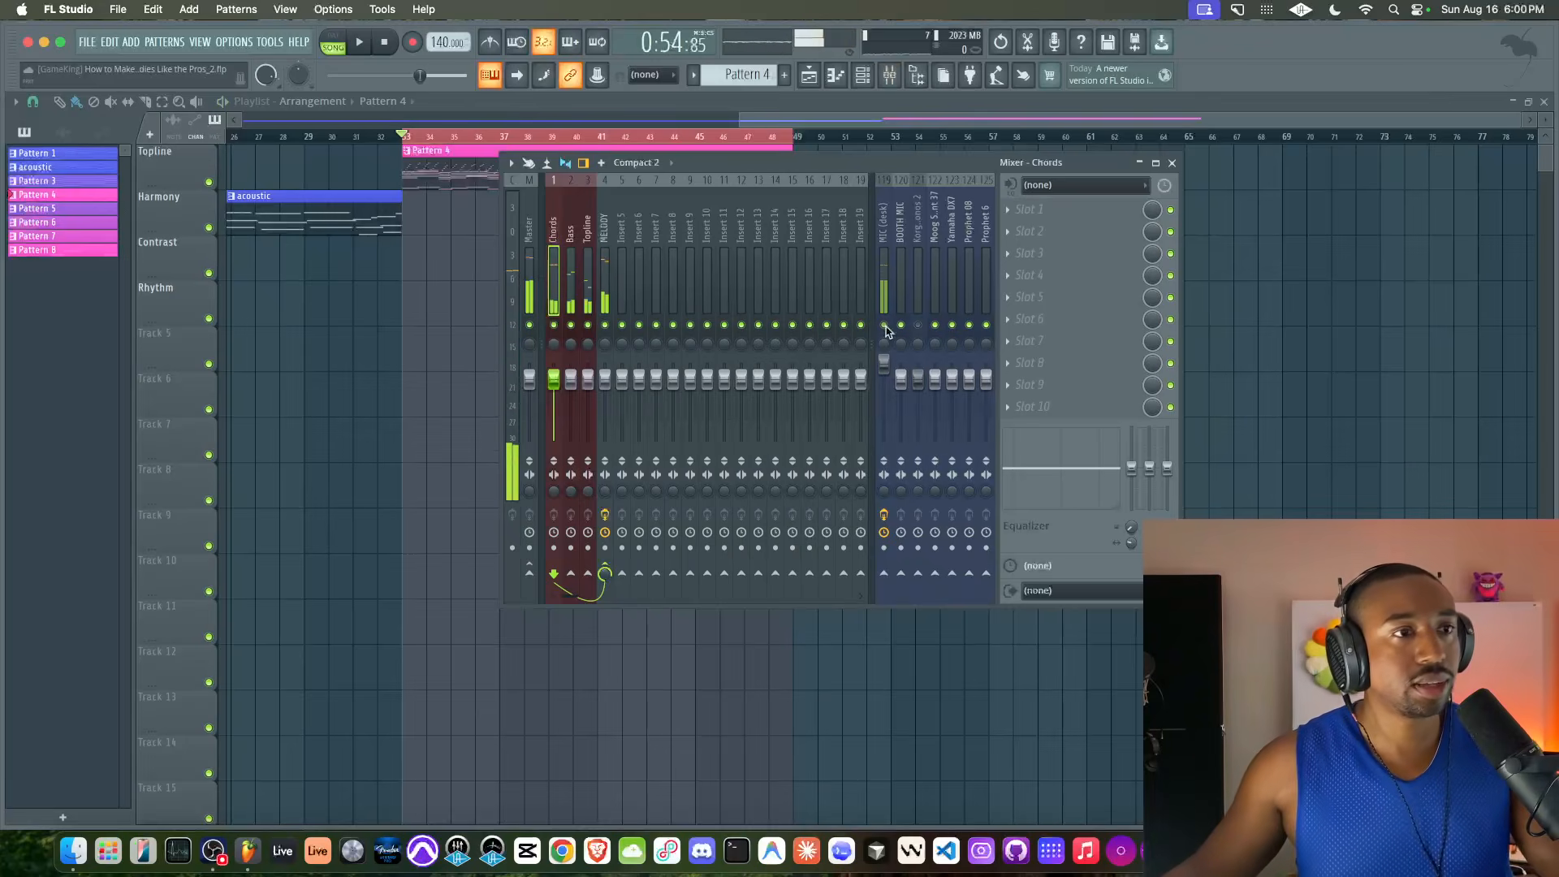
right_click(1191, 329)
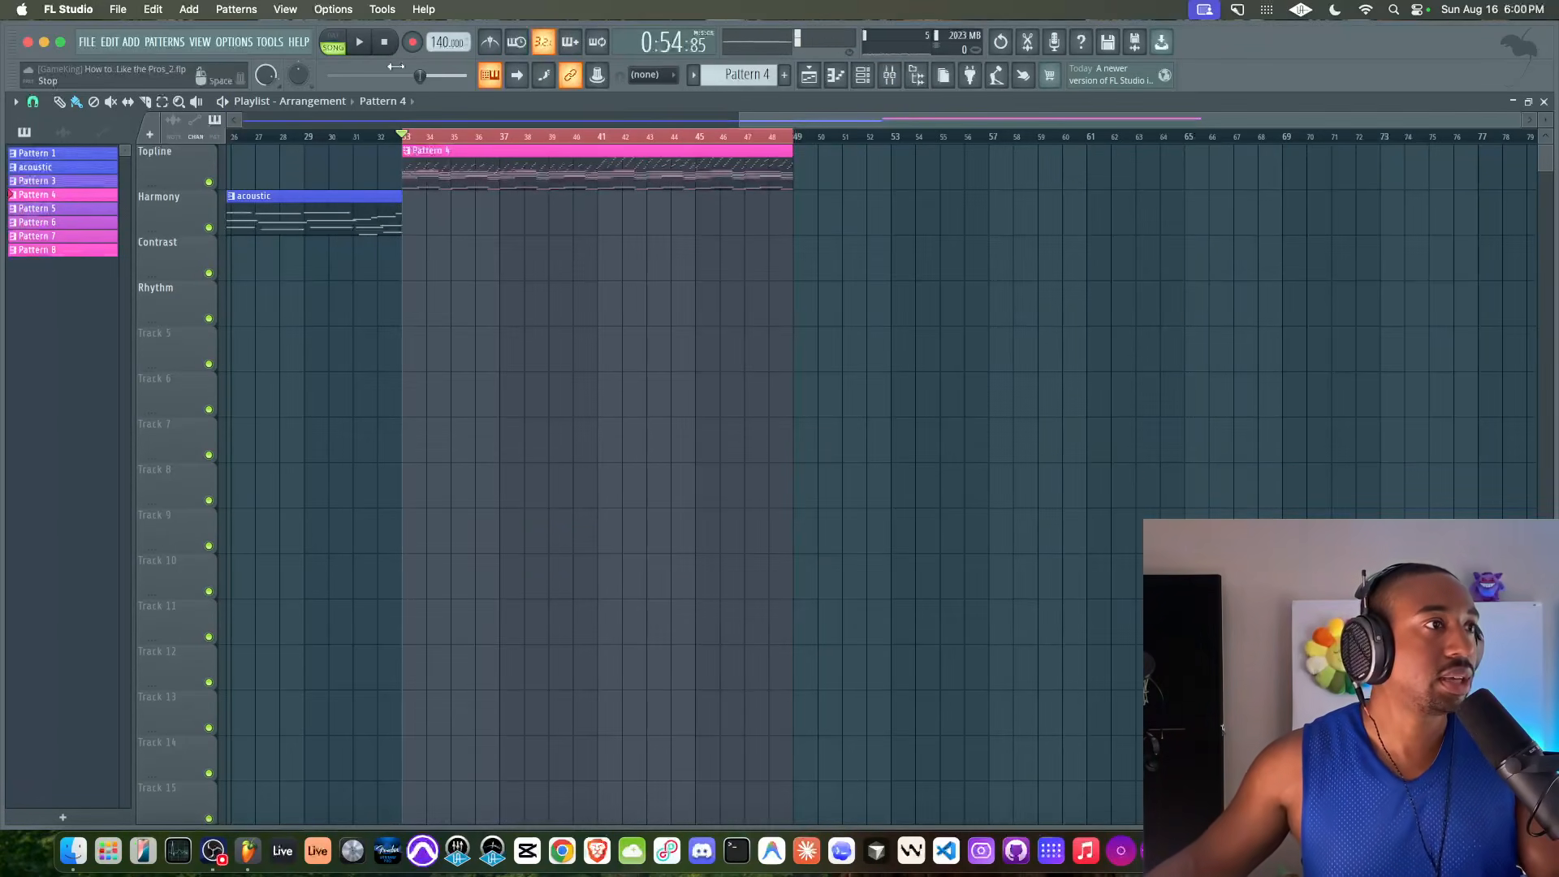
Clear the playlist's time selection and move the Pattern 4 clip at bar 33 down to the Harmony track
right_click(426, 132)
scroll(425, 132, "left", 5)
scroll(615, 201, "down", 3)
left_click_drag(876, 173, 876, 227)
scroll(693, 280, "down", 4)
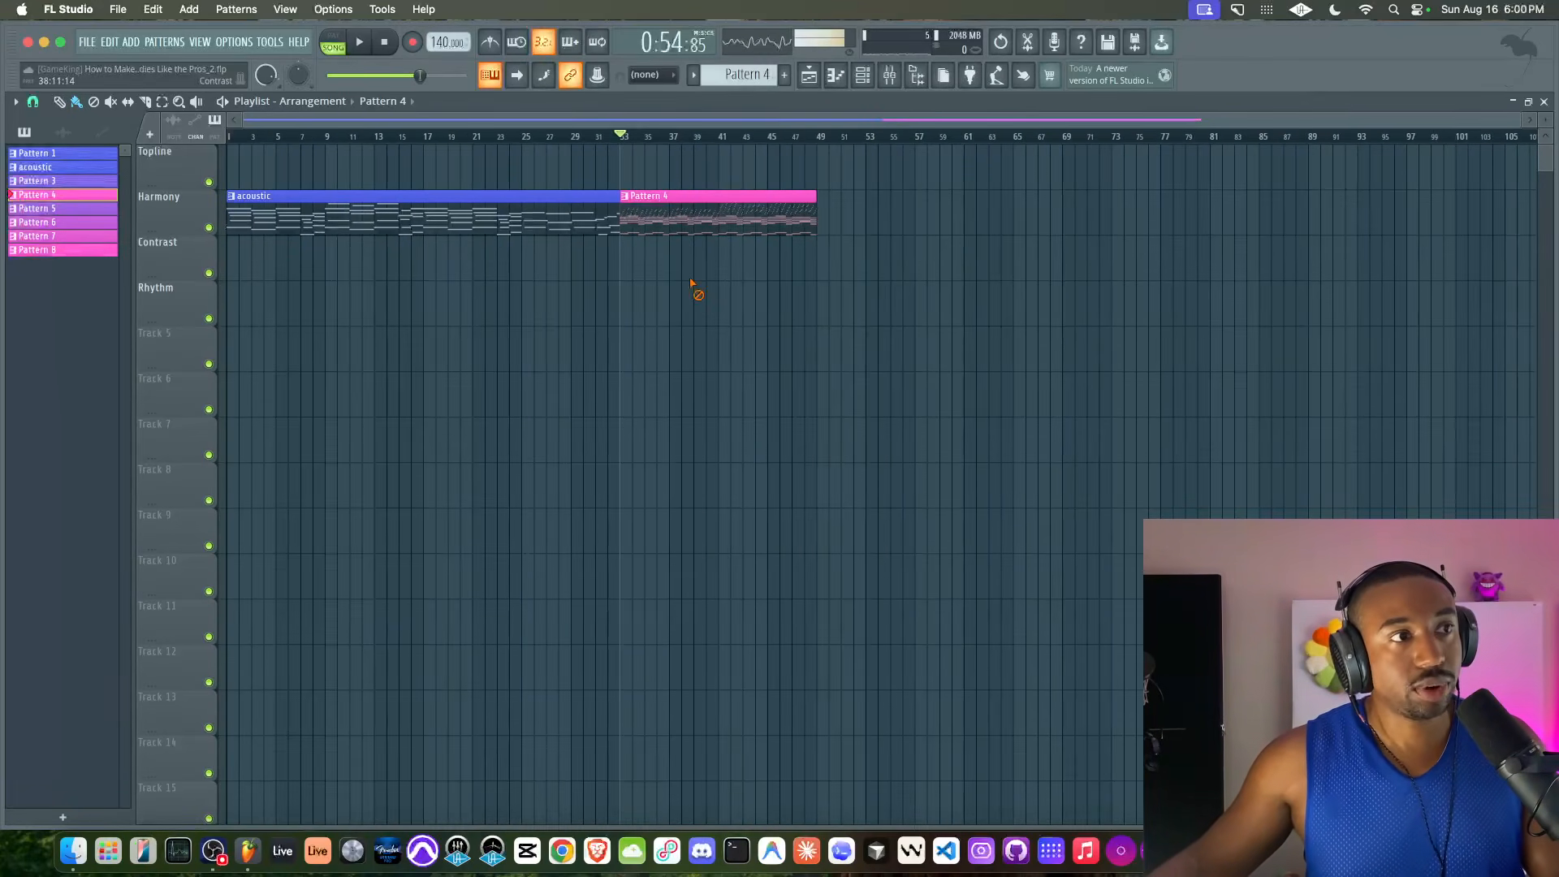
Return the playhead to the start of the song and open the channel rack
left_click(384, 42)
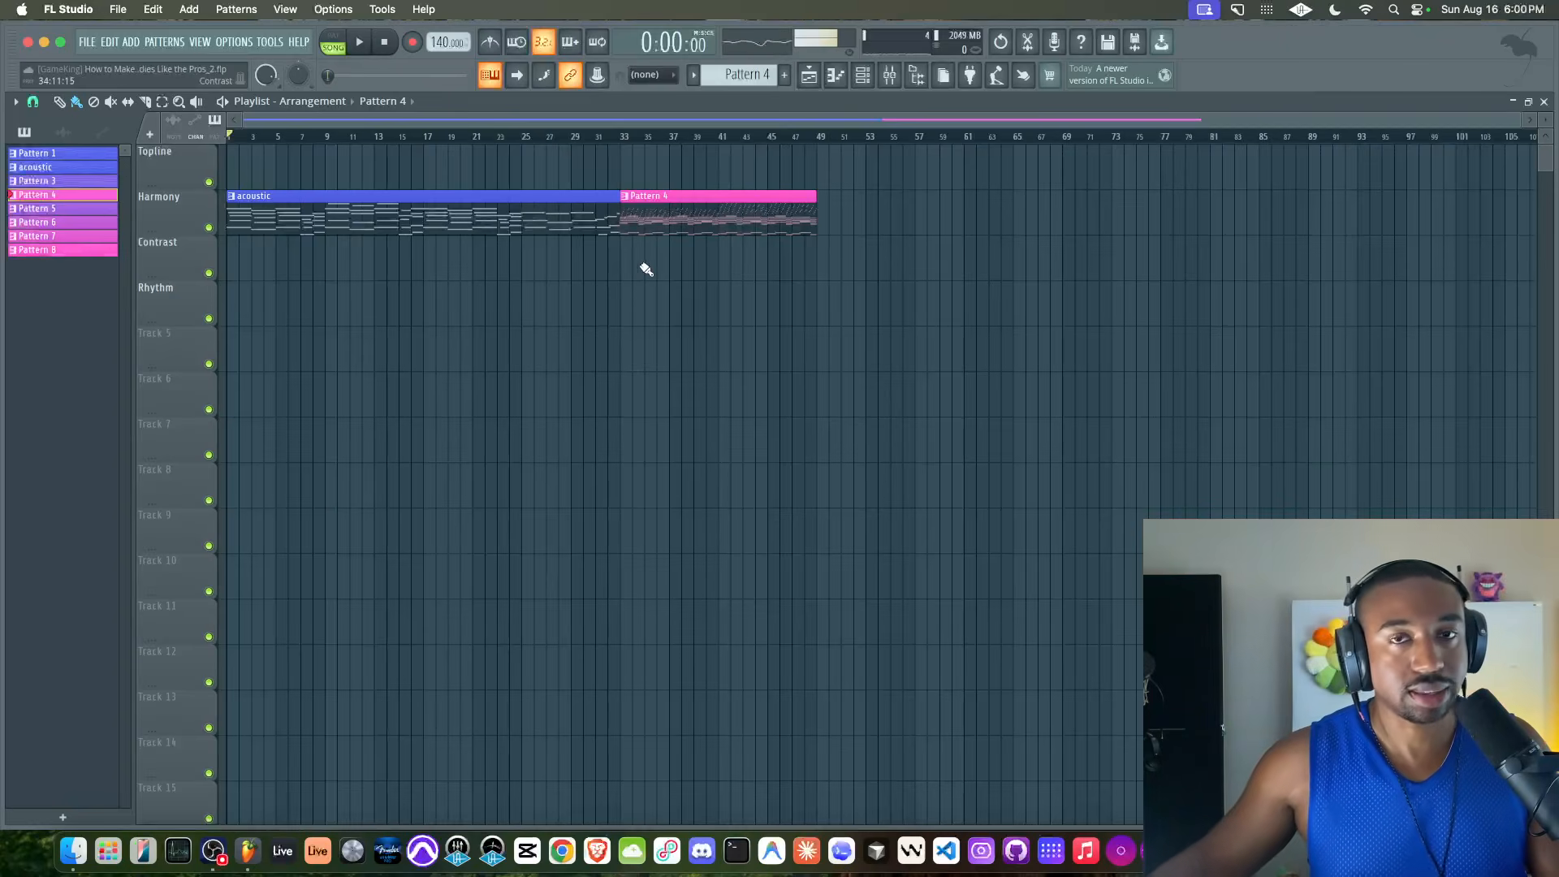
left_click(863, 74)
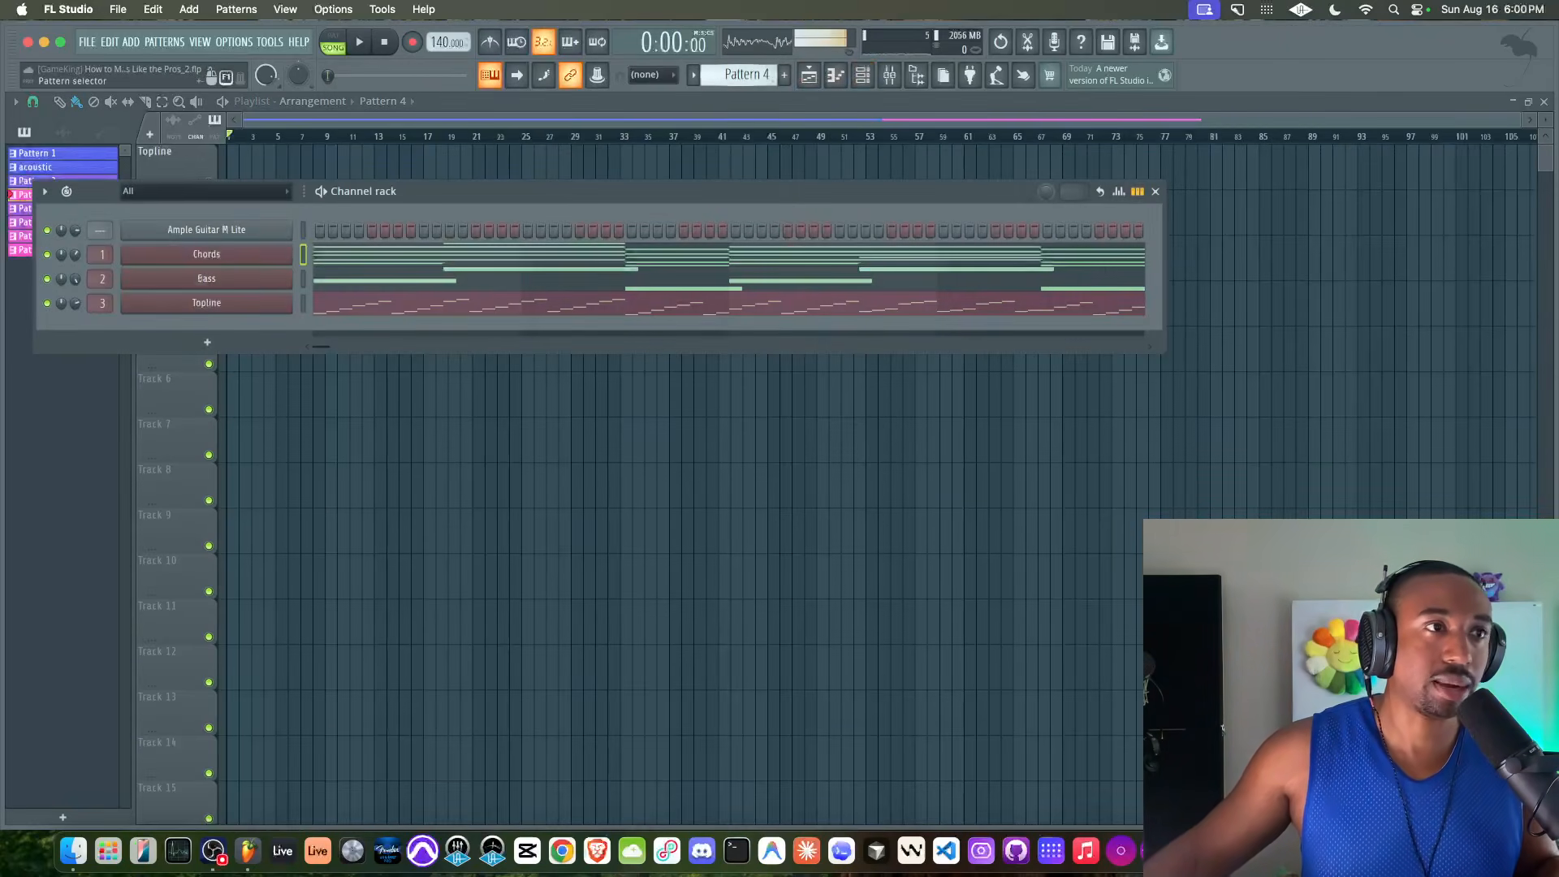
Switch to the empty Pattern 9, add a Kontakt 8 instrument channel, close its plugin window and save the project
scroll(760, 75, "down", 1)
scroll(745, 75, "down", 2)
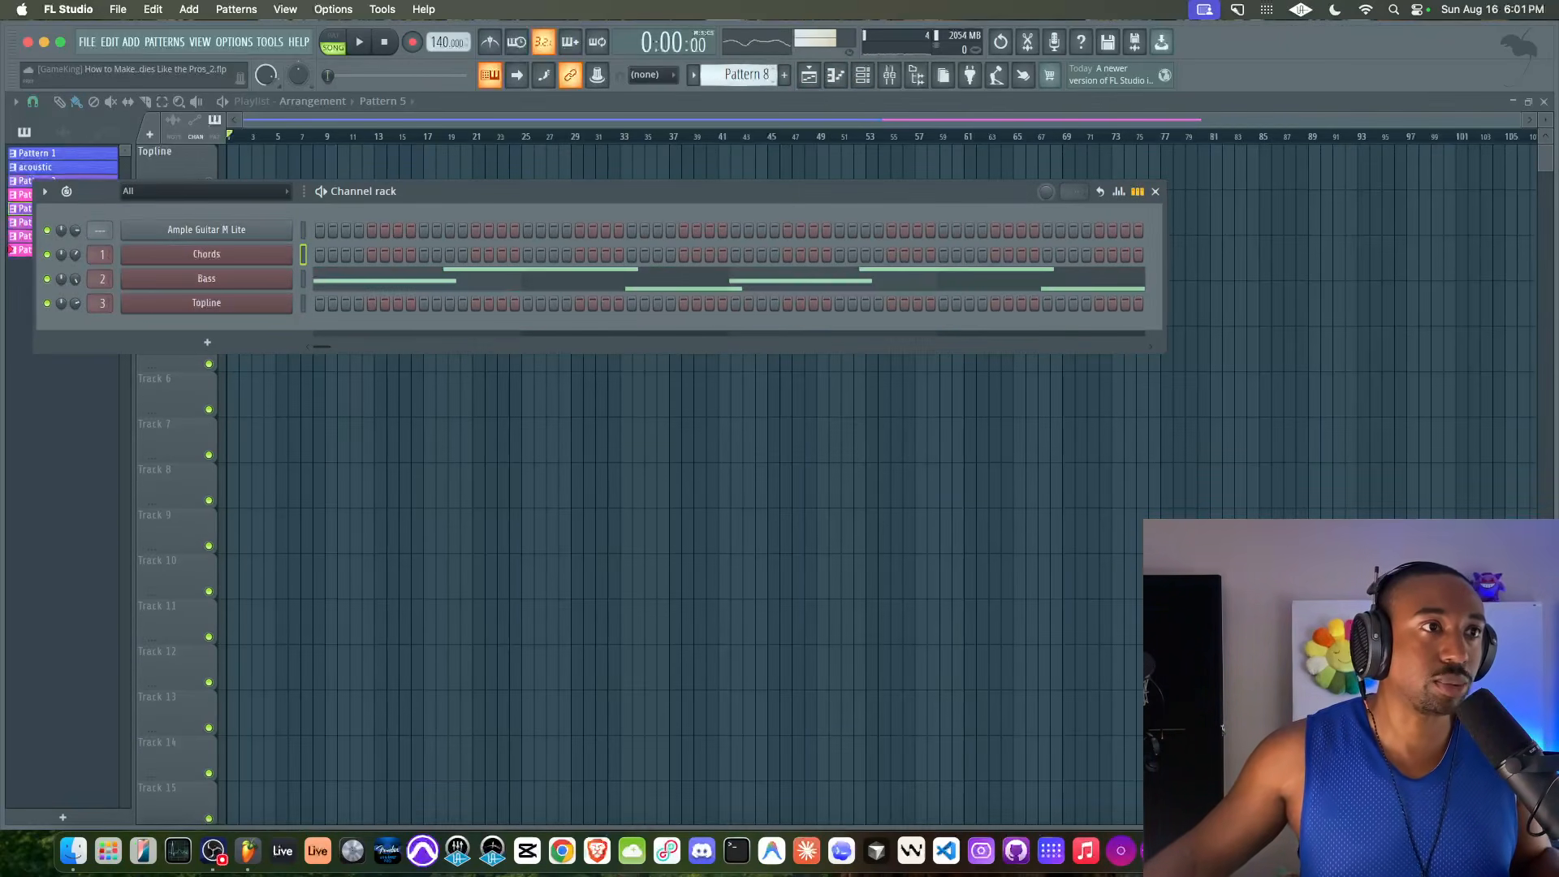
left_click(208, 345)
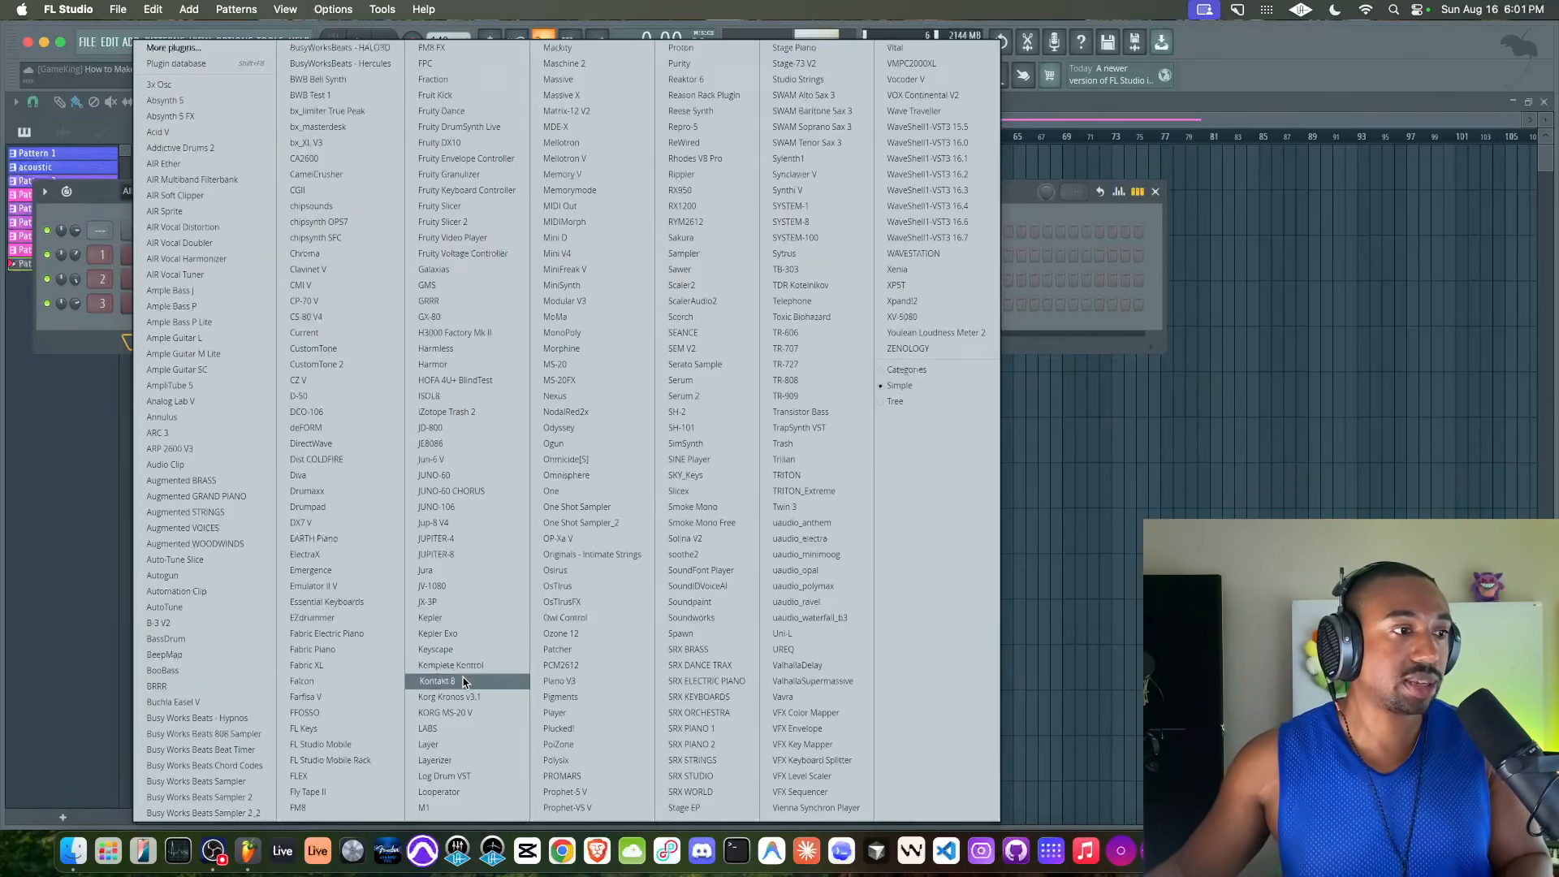
left_click(463, 682)
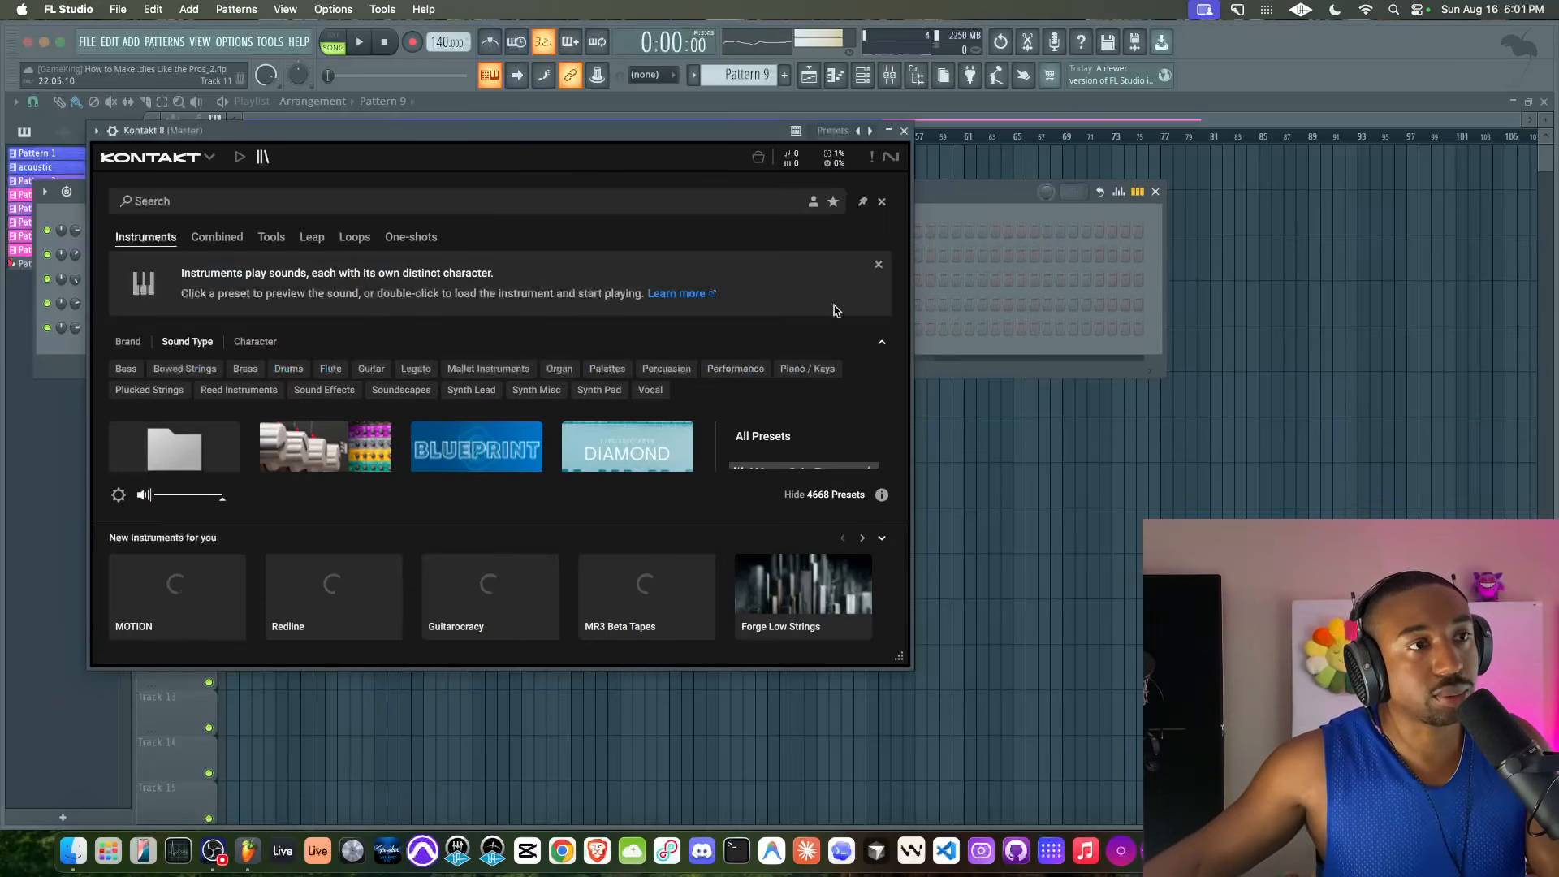
left_click(906, 131)
key("super+s")
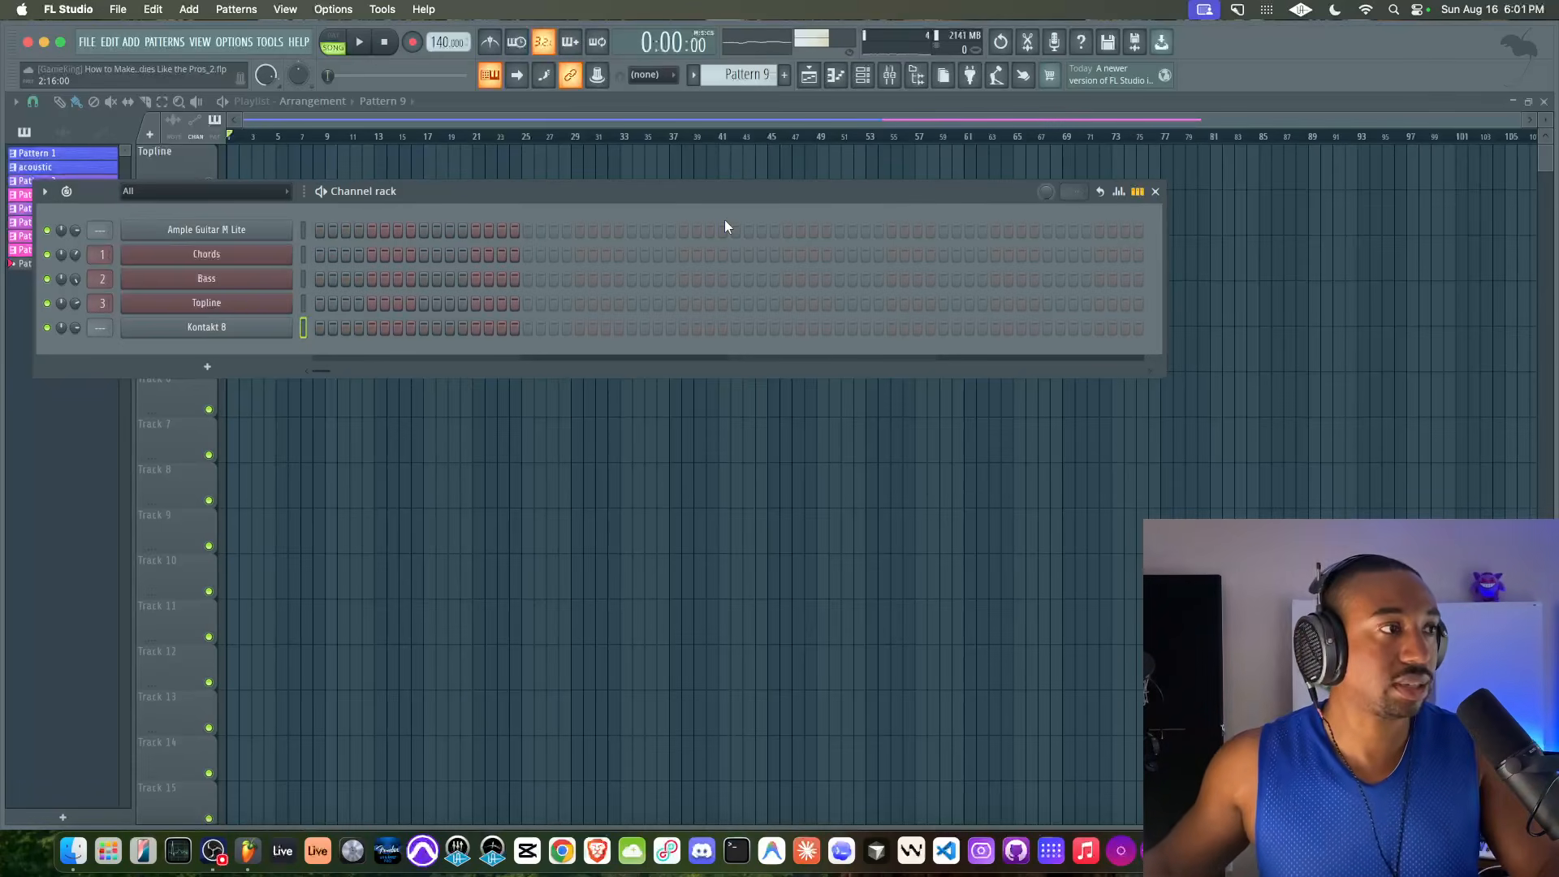
Route the Kontakt 8 channel to mixer track 5 and reopen the instrument
key("F9")
key("space")
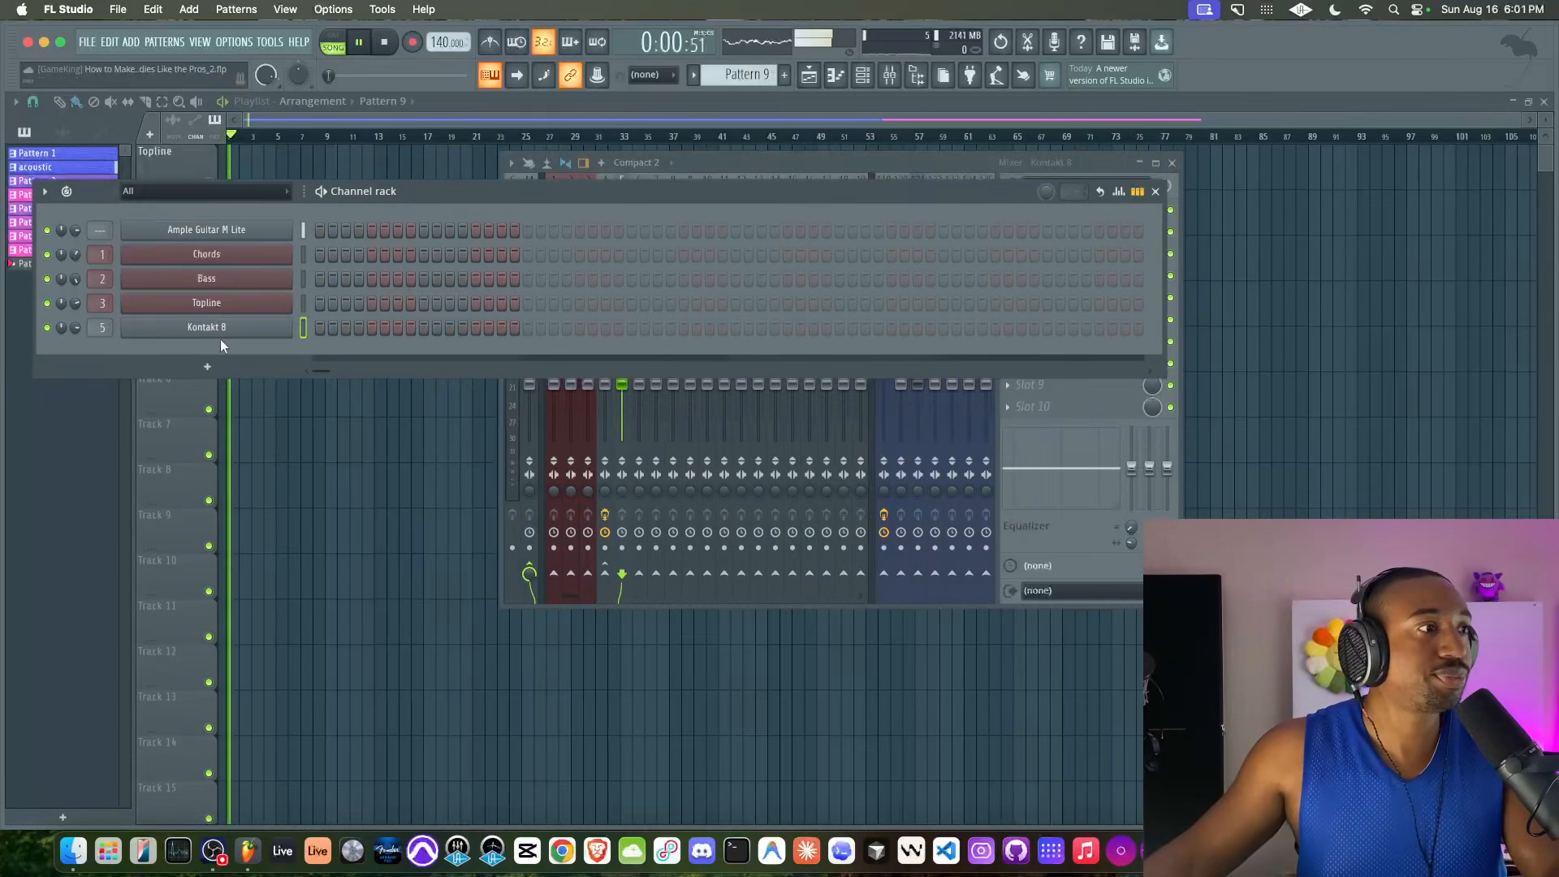
left_click(248, 326)
left_click(1333, 439)
key("space")
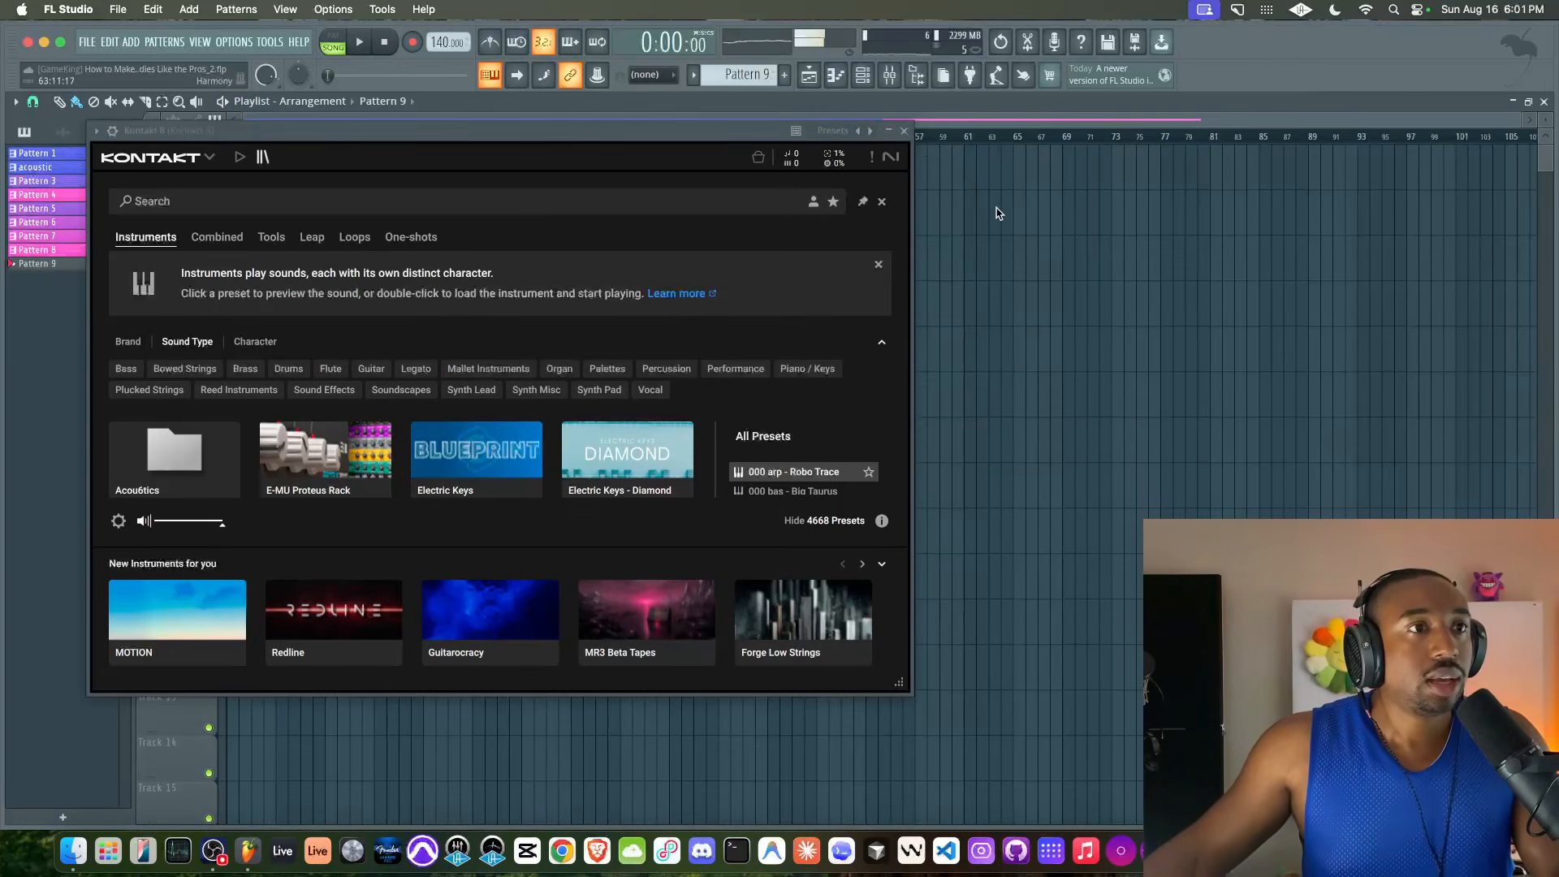
Mute the acoustic and Pattern 4 clips on the Harmony track and turn on the metronome
left_click(904, 131)
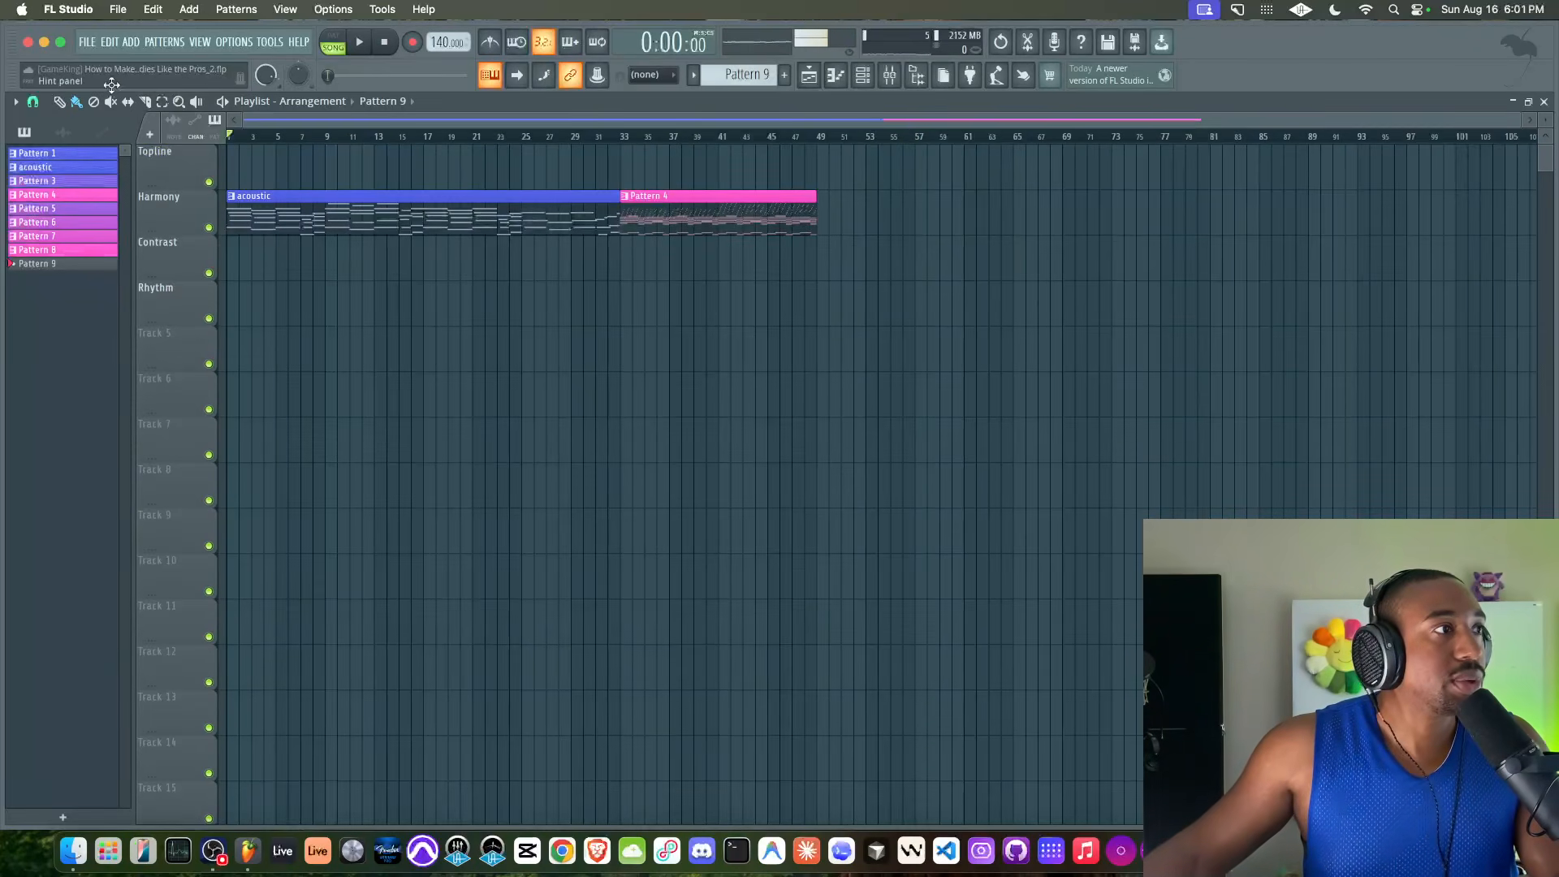
left_click_drag(535, 210, 768, 230)
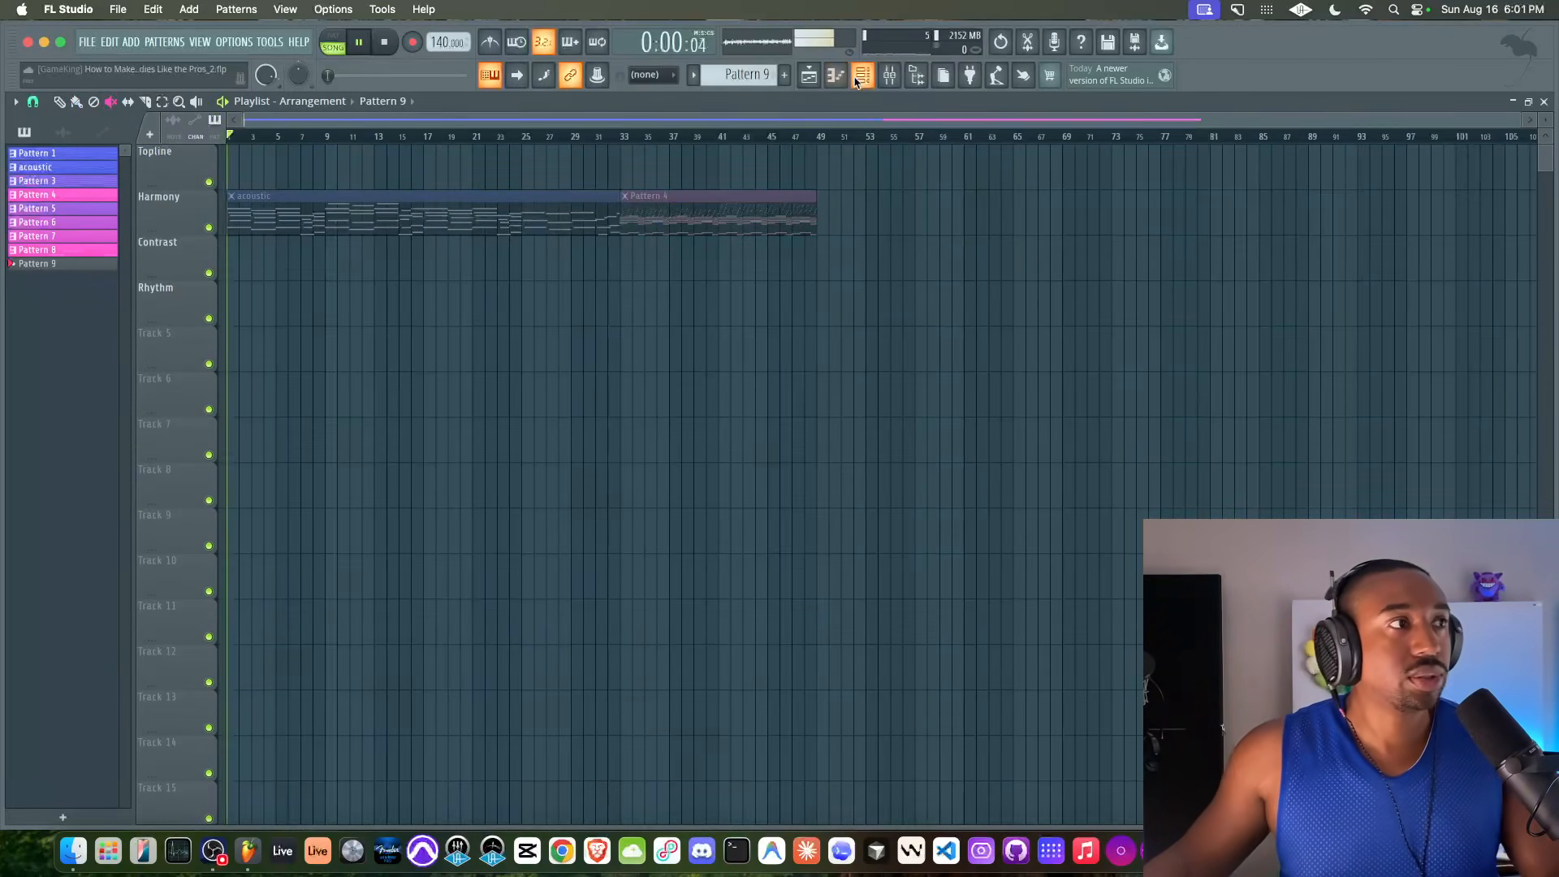
left_click(862, 75)
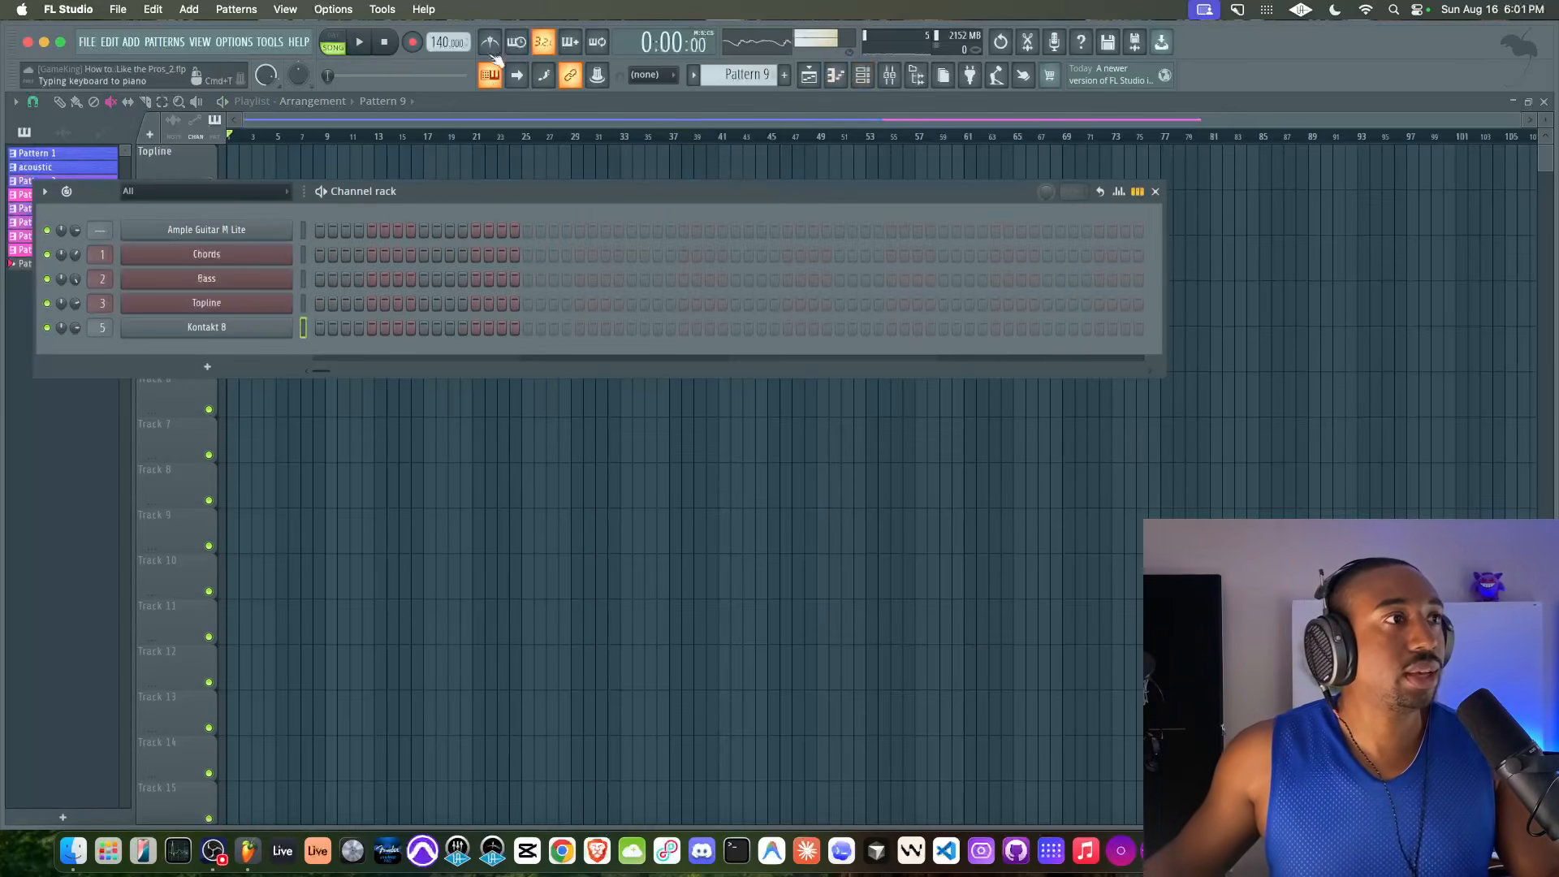
Open the Kontakt 8 instrument and switch it to Classic View
left_click(270, 328)
left_click(203, 159)
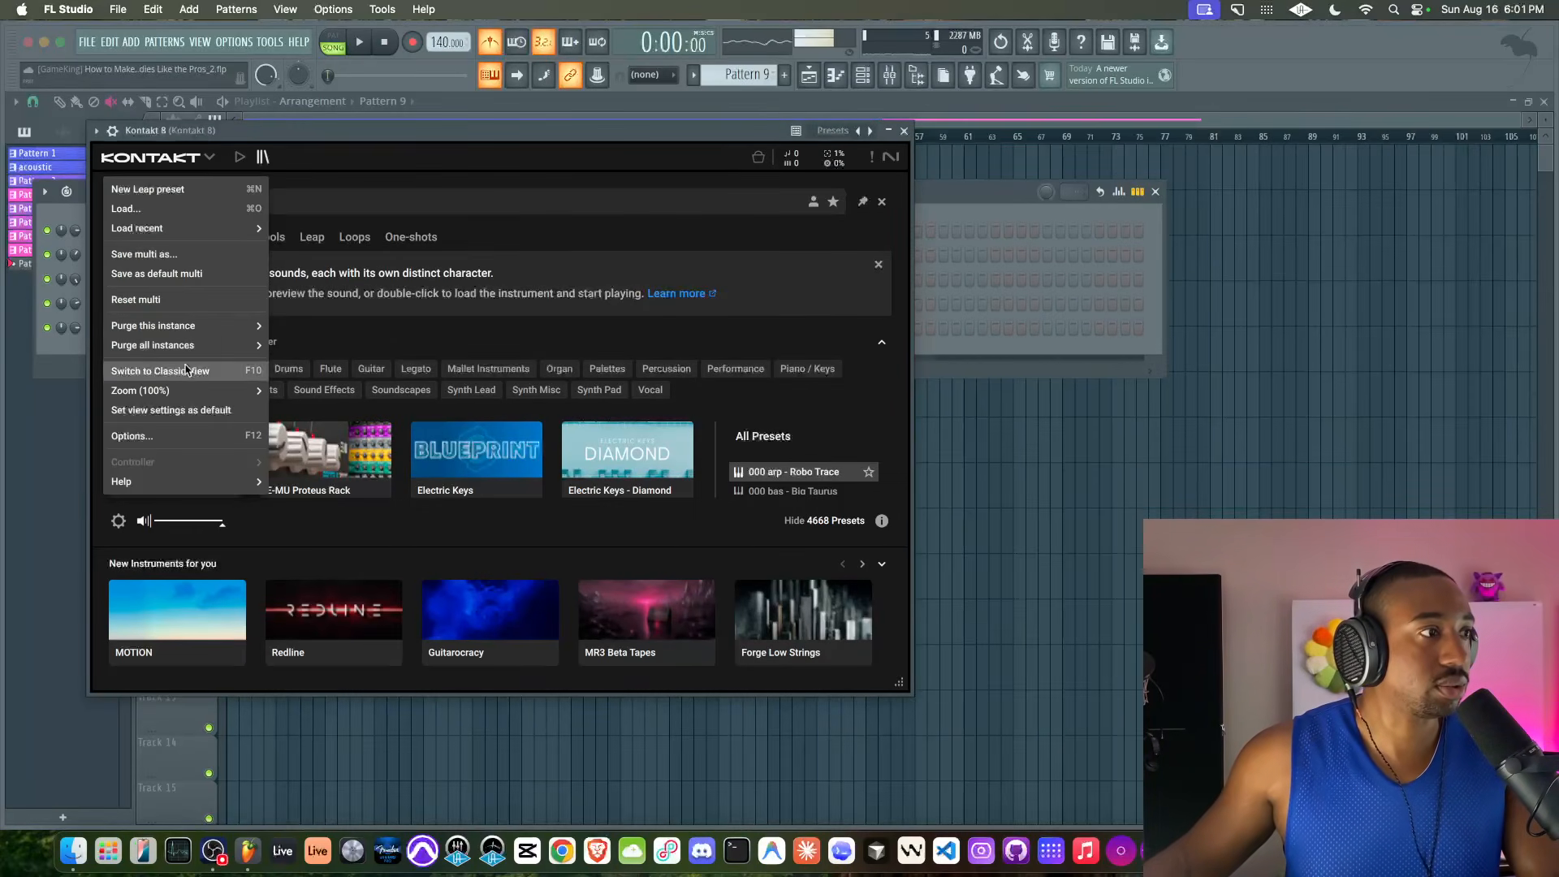
left_click(162, 339)
Load the Electric Keys instrument from the Blueprint Electric Keys library into Kontakt 8 and close the plugin window
scroll(198, 351, "down", 10)
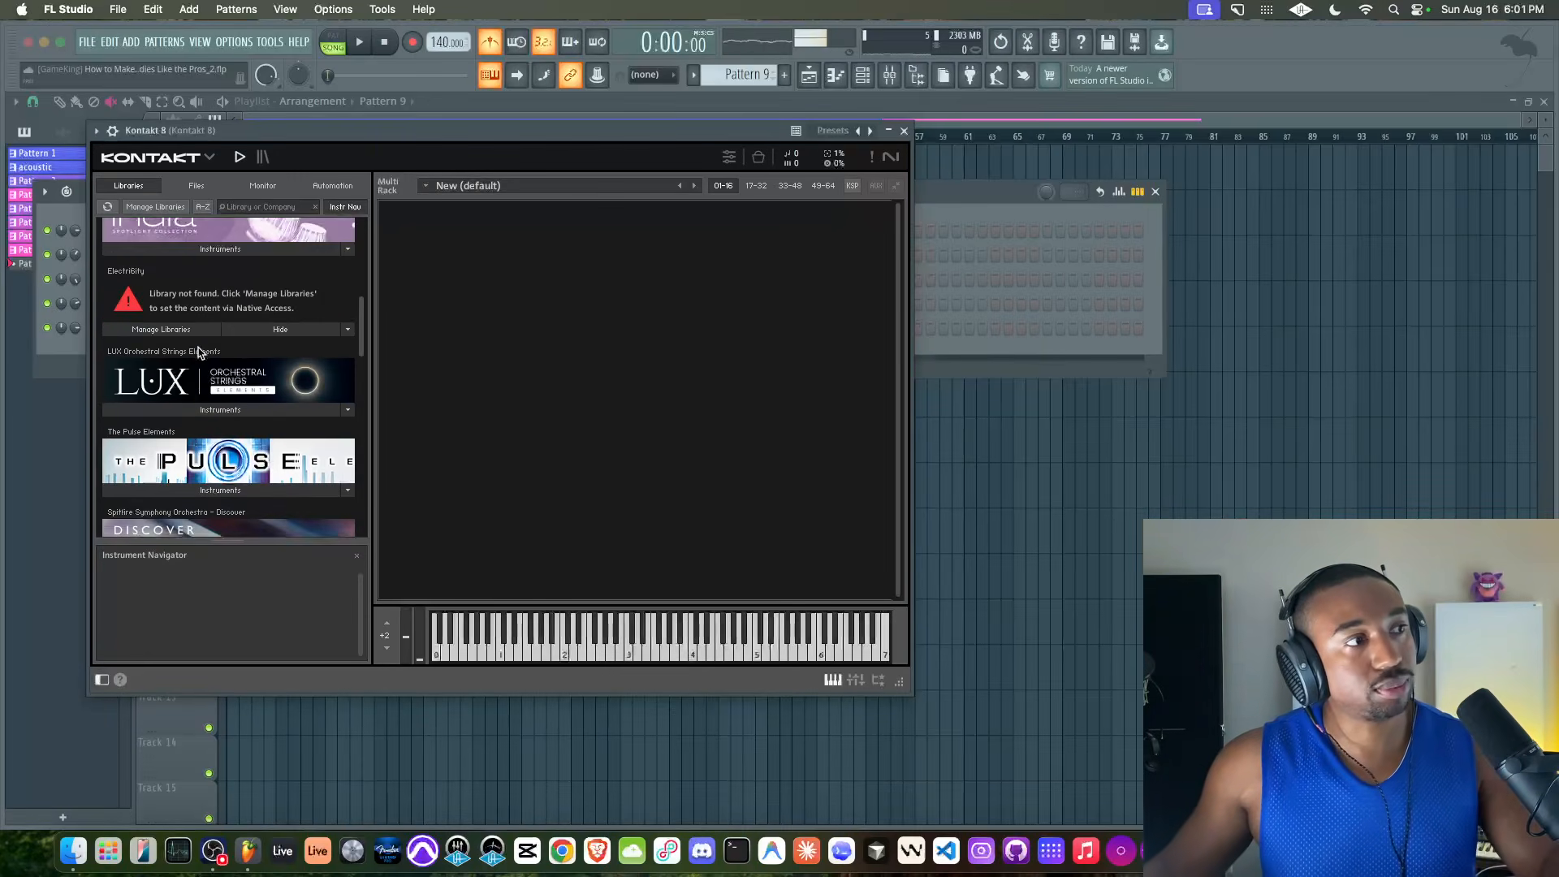
scroll(198, 351, "down", 5)
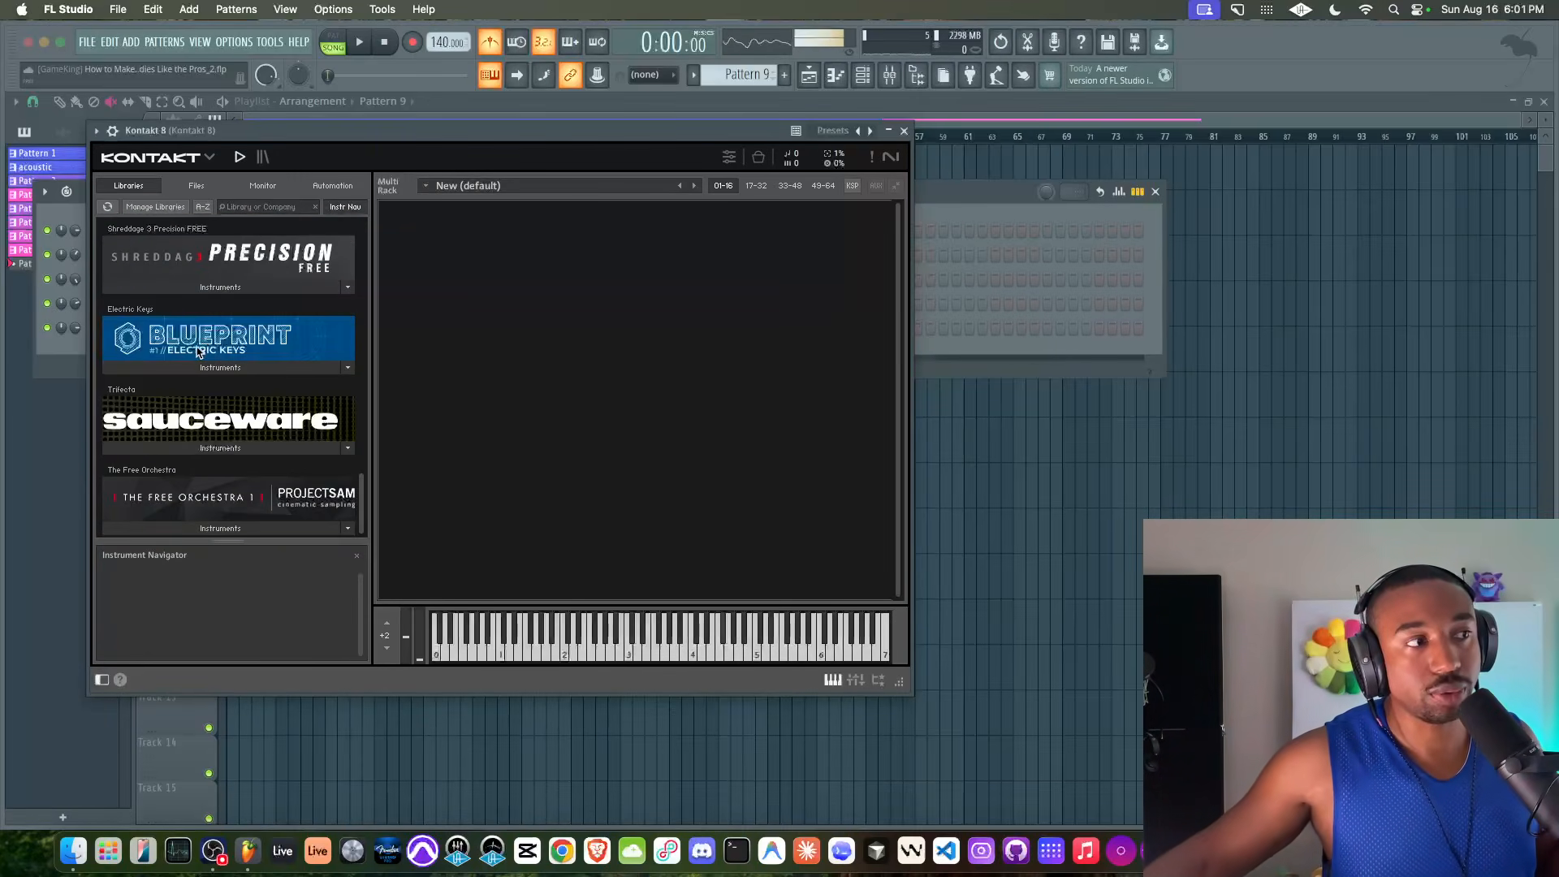
left_click(192, 364)
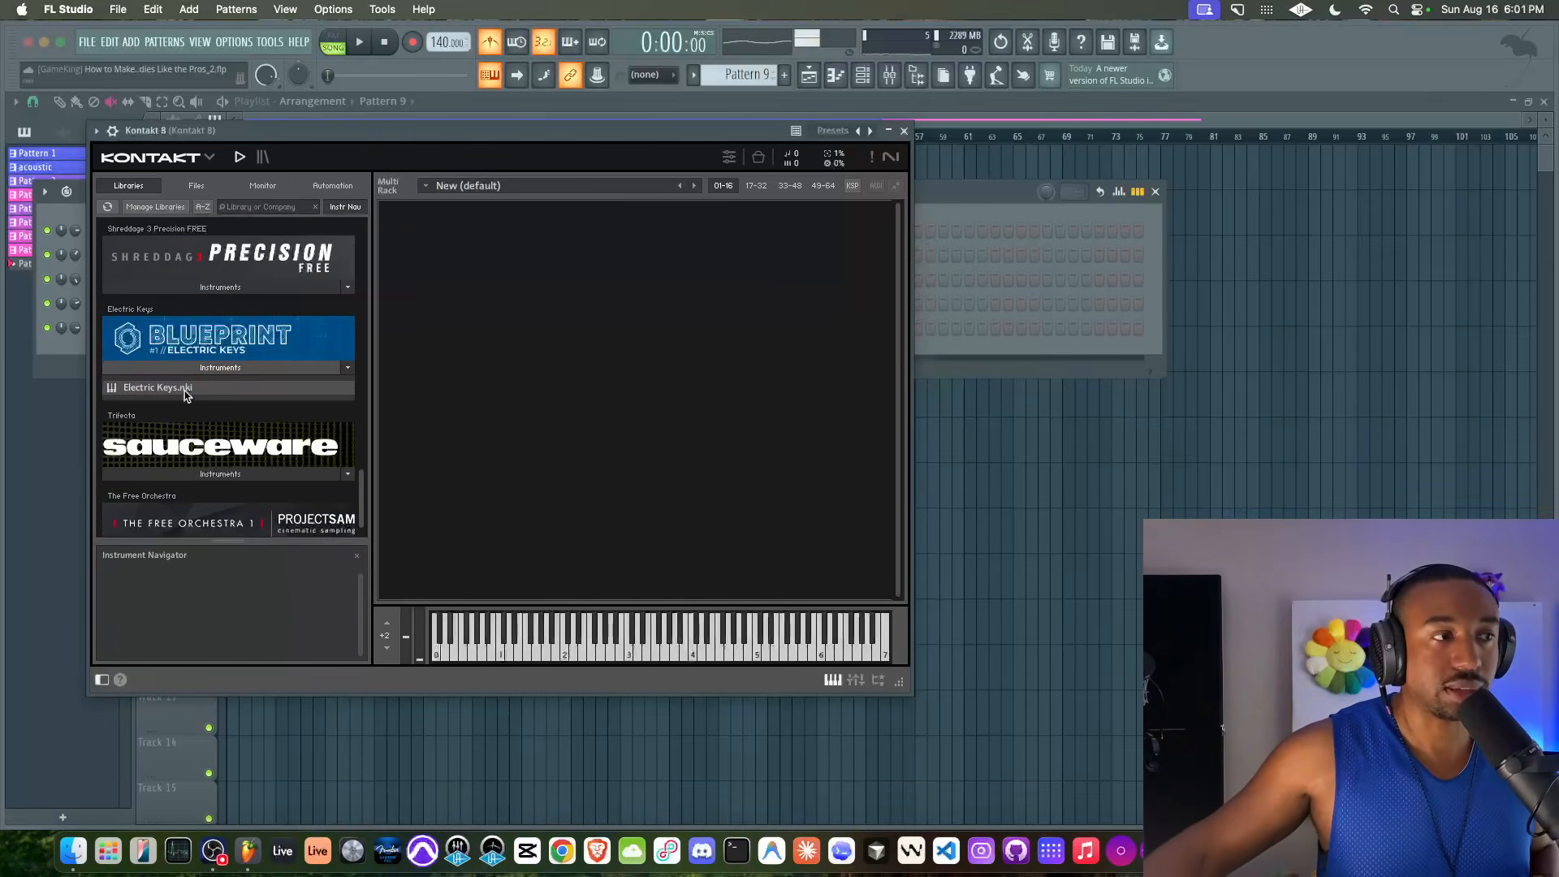
double_click(186, 389)
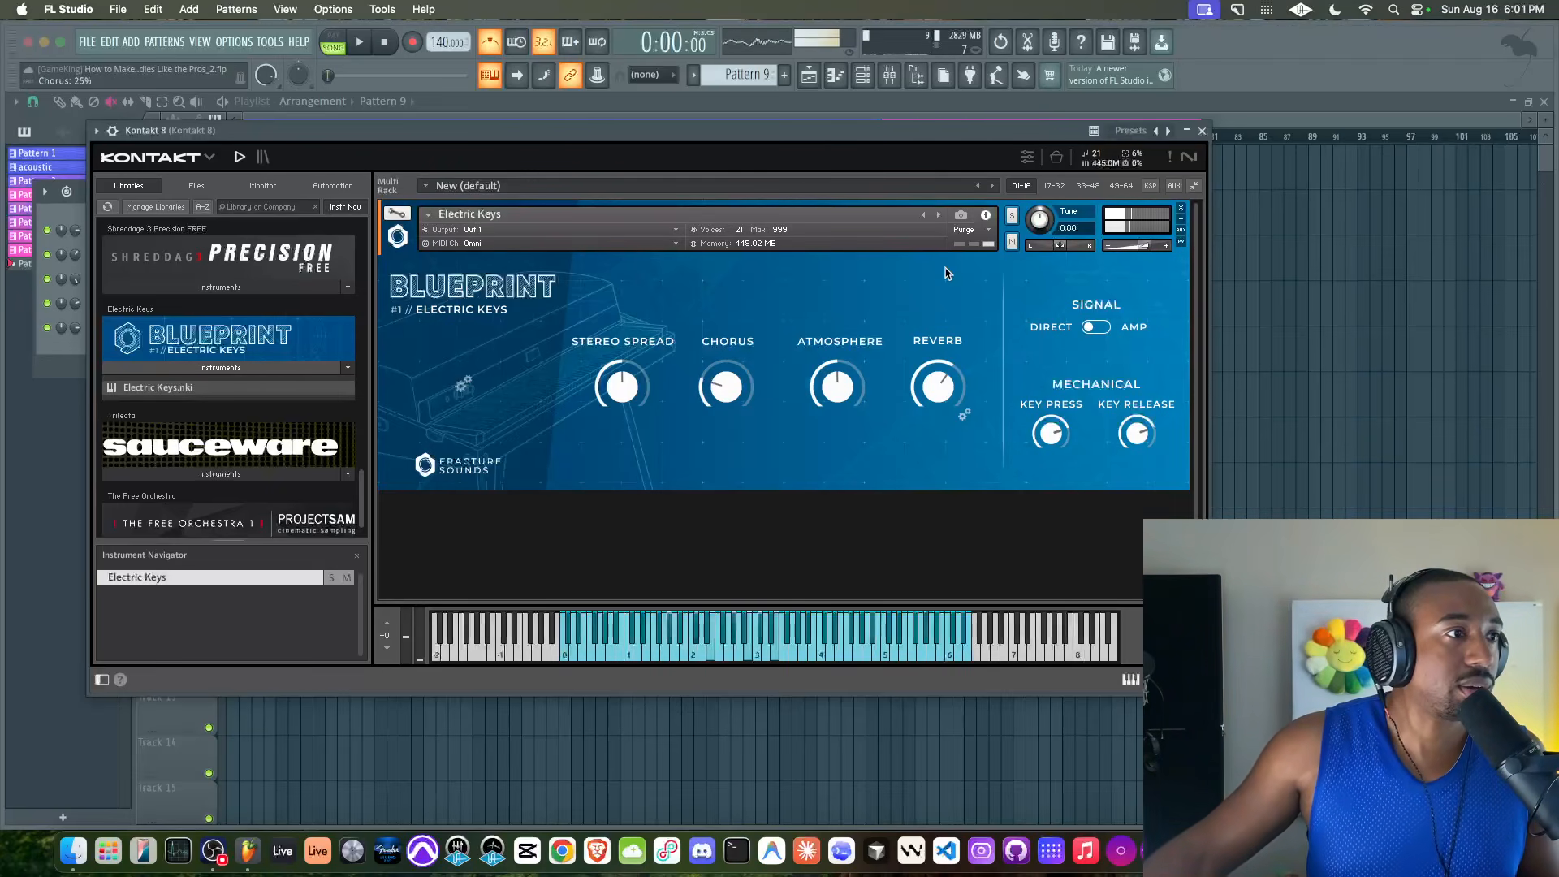
left_click(1203, 133)
Try out the Electric Keys sound by playing notes over the metronome from the song start, ending with playback stopped
key("F6")
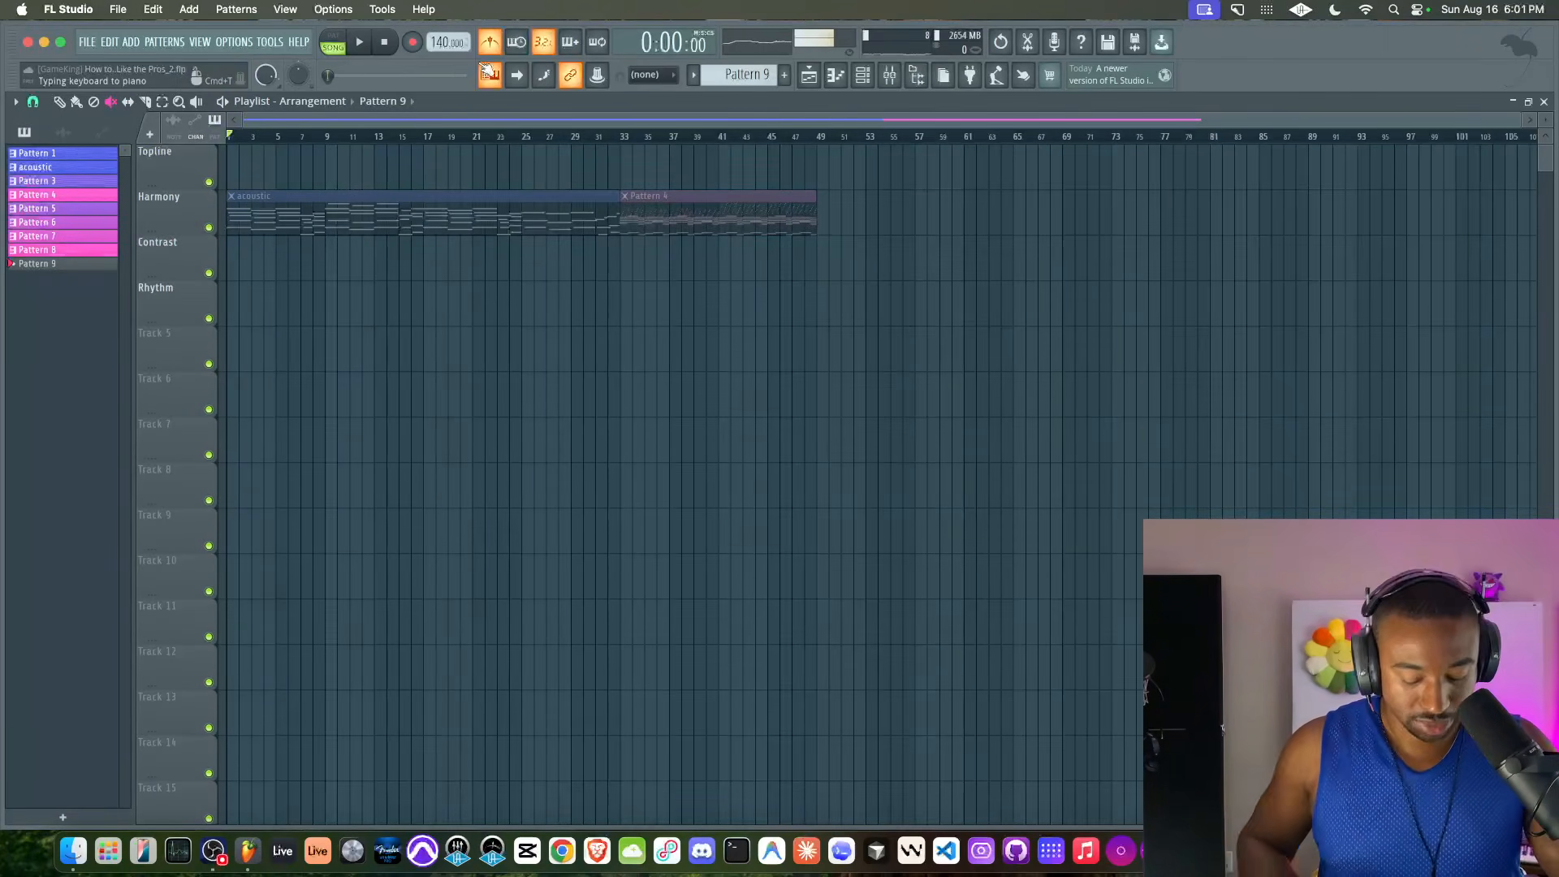
key("space")
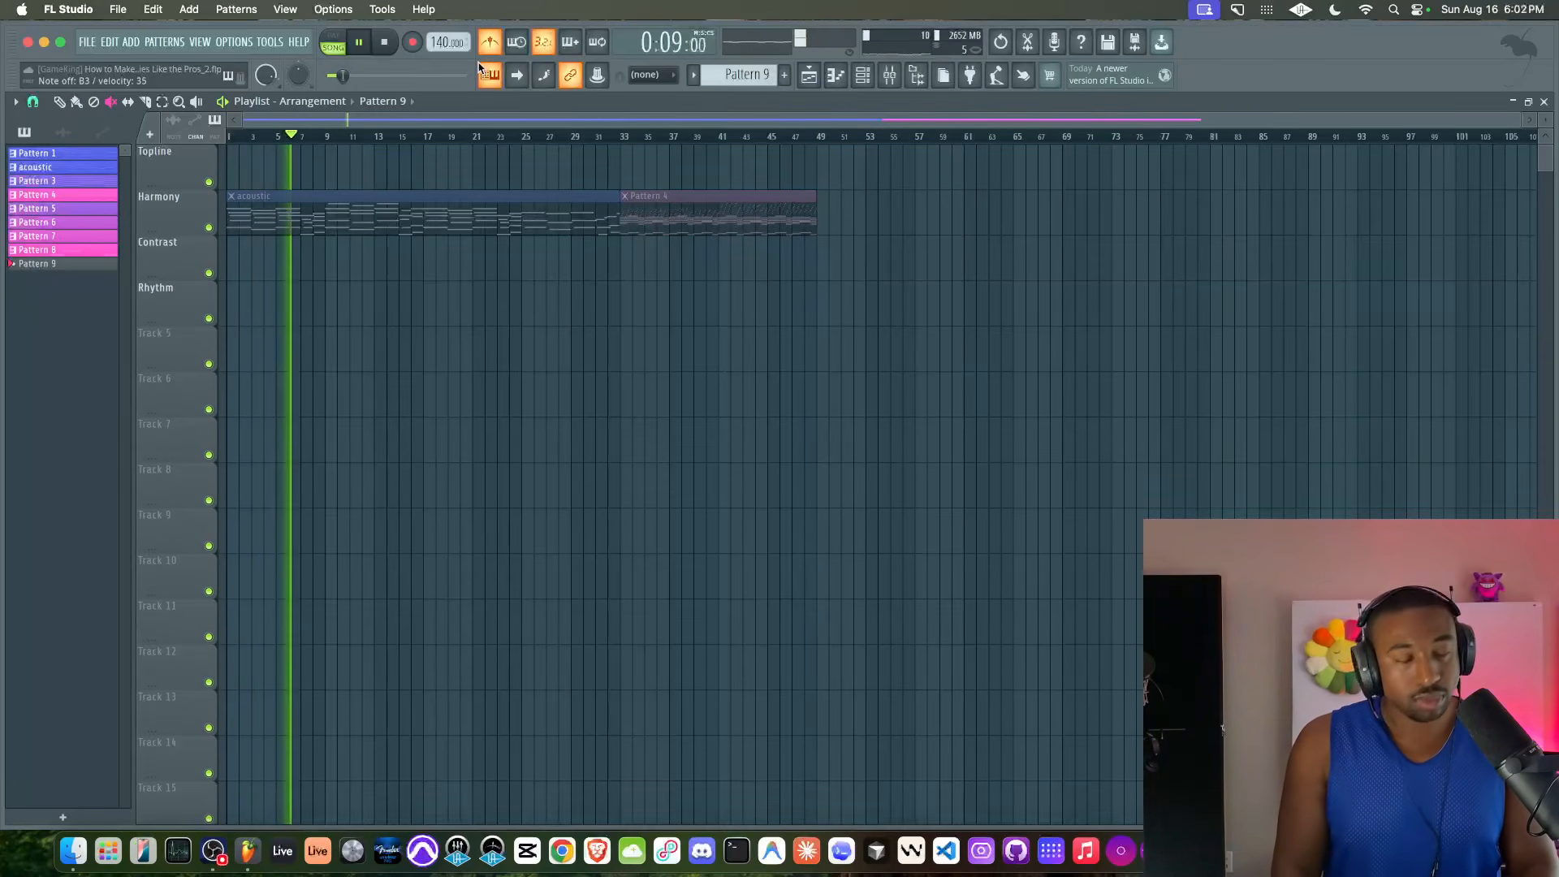
key("space")
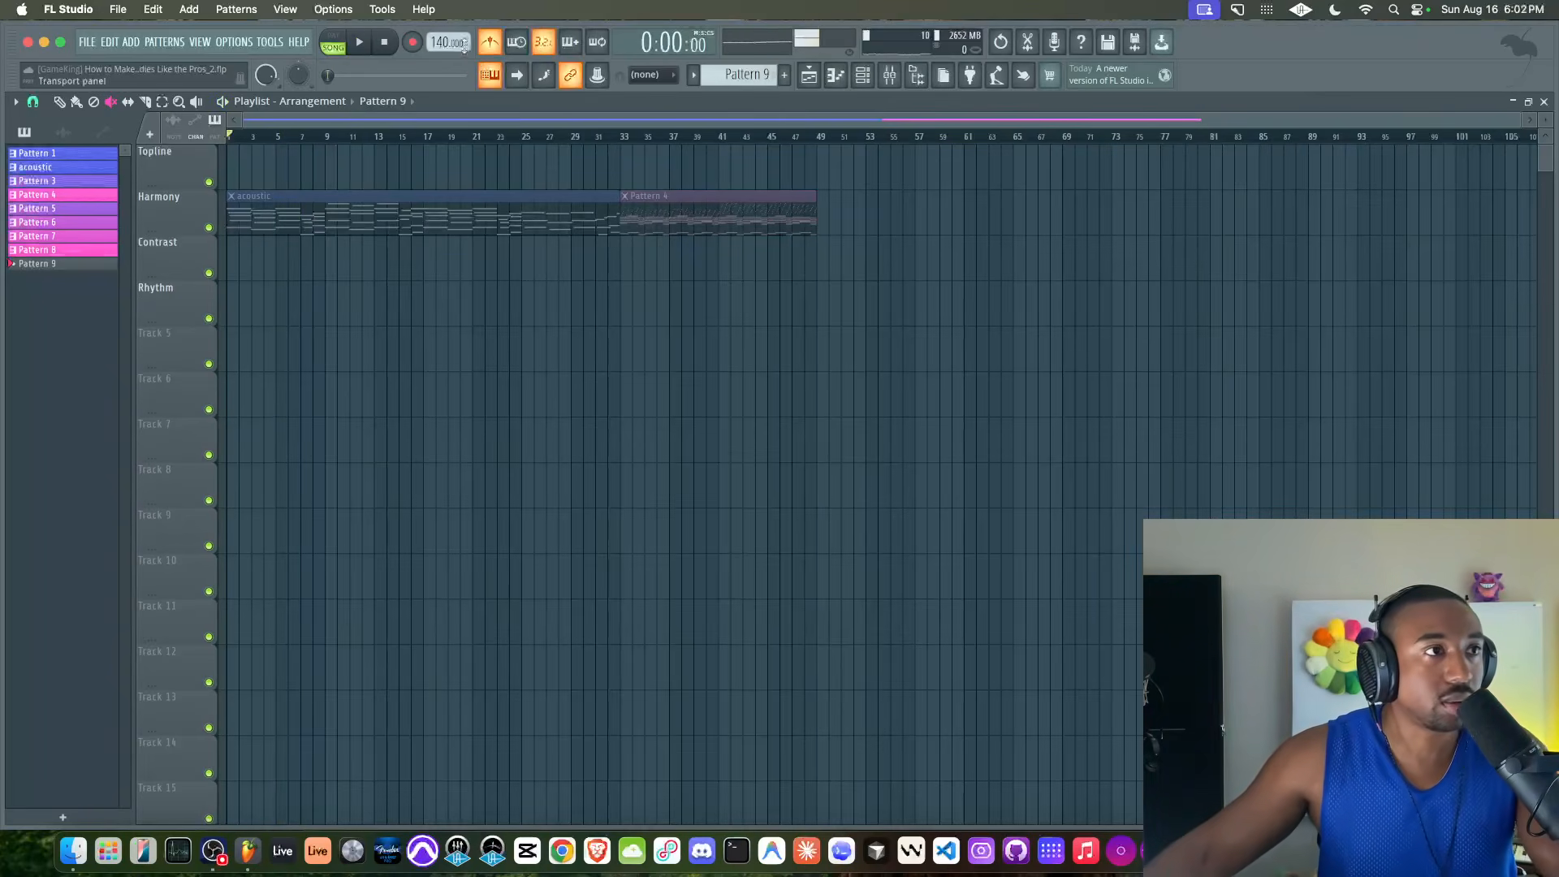
Open the piano roll of the Kontakt 8 channel for Pattern 9 at the middle octaves
left_click(863, 75)
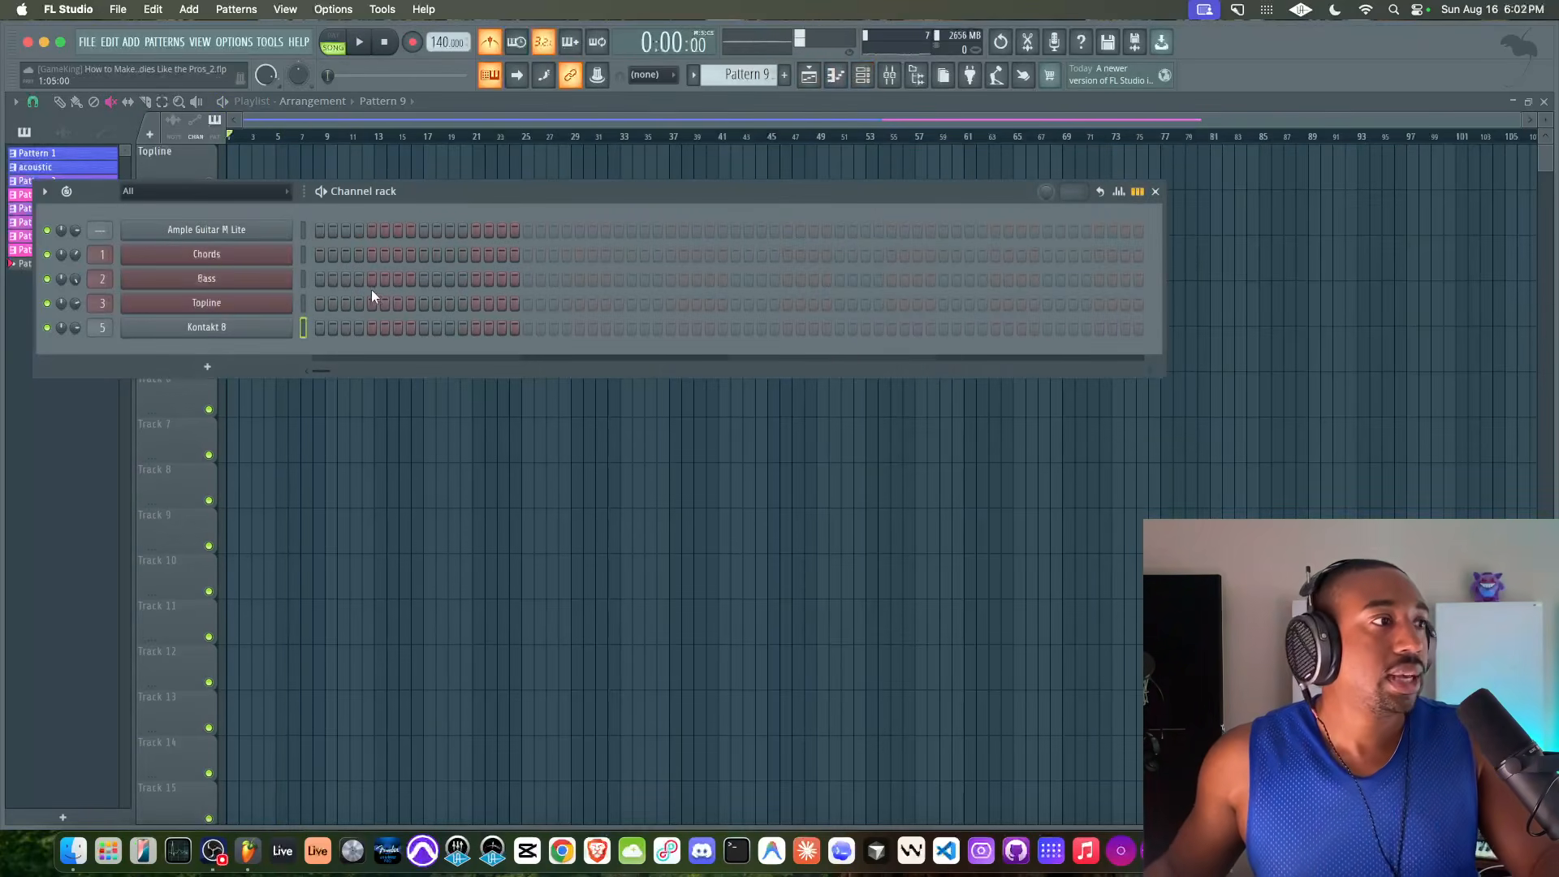
right_click(257, 331)
left_click(309, 332)
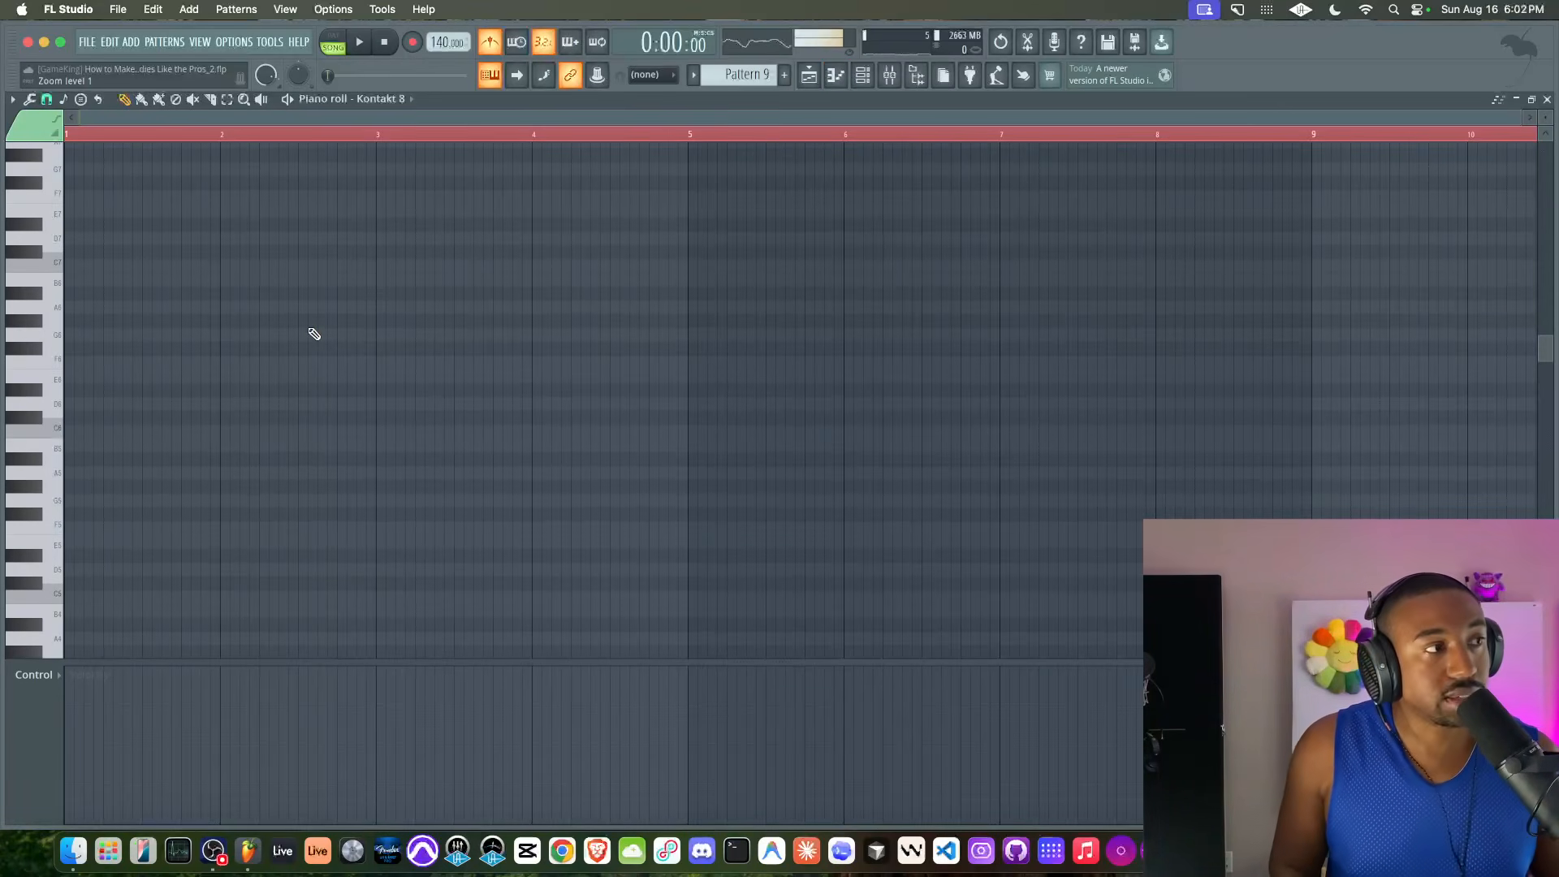
scroll(314, 334, "down", 4)
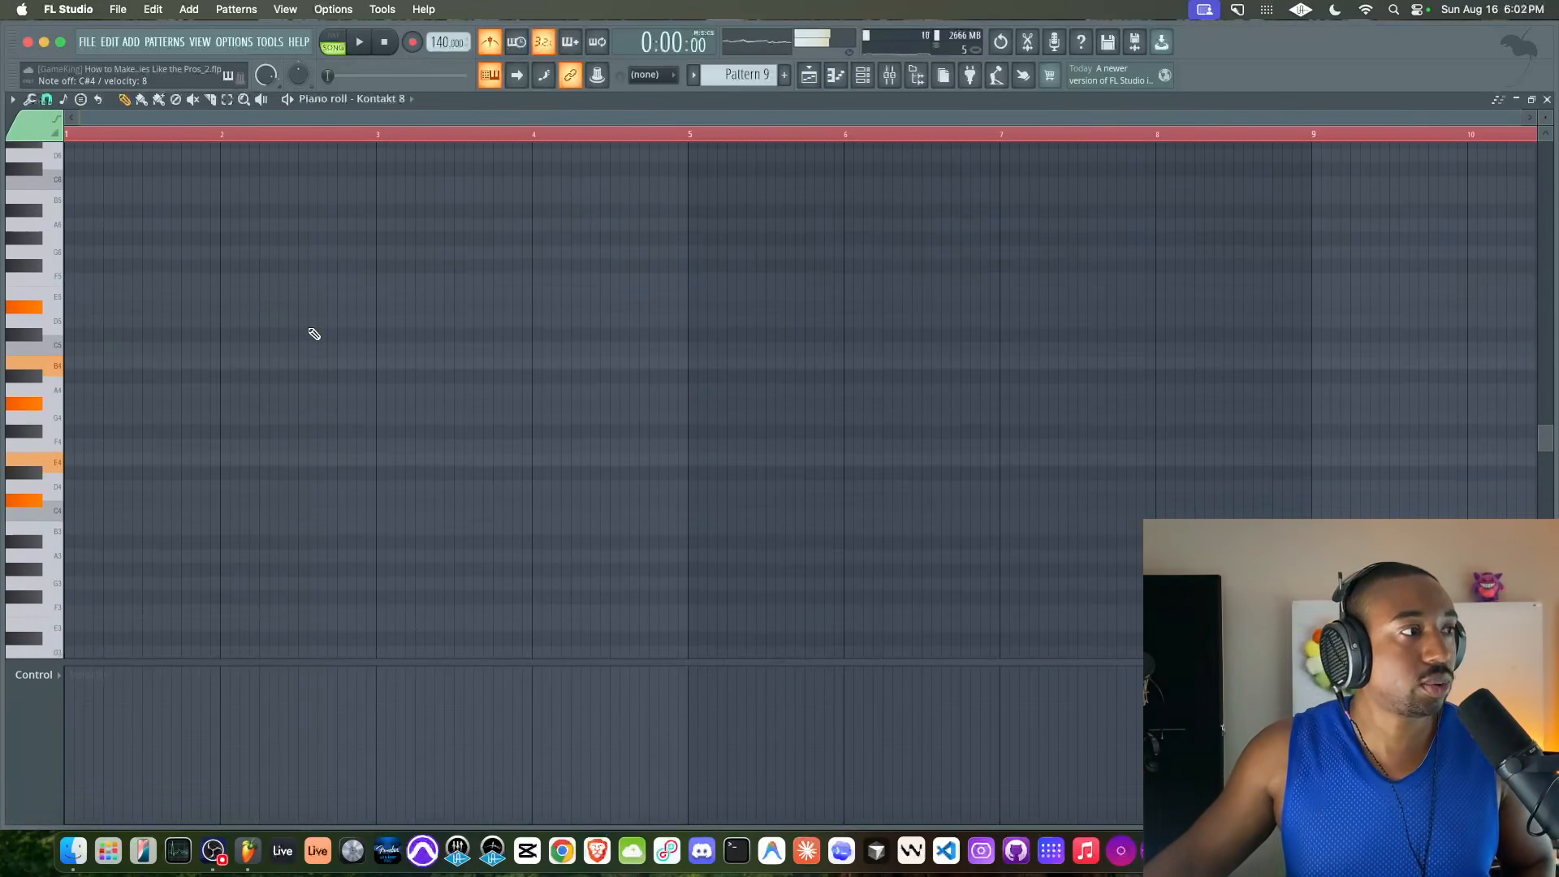
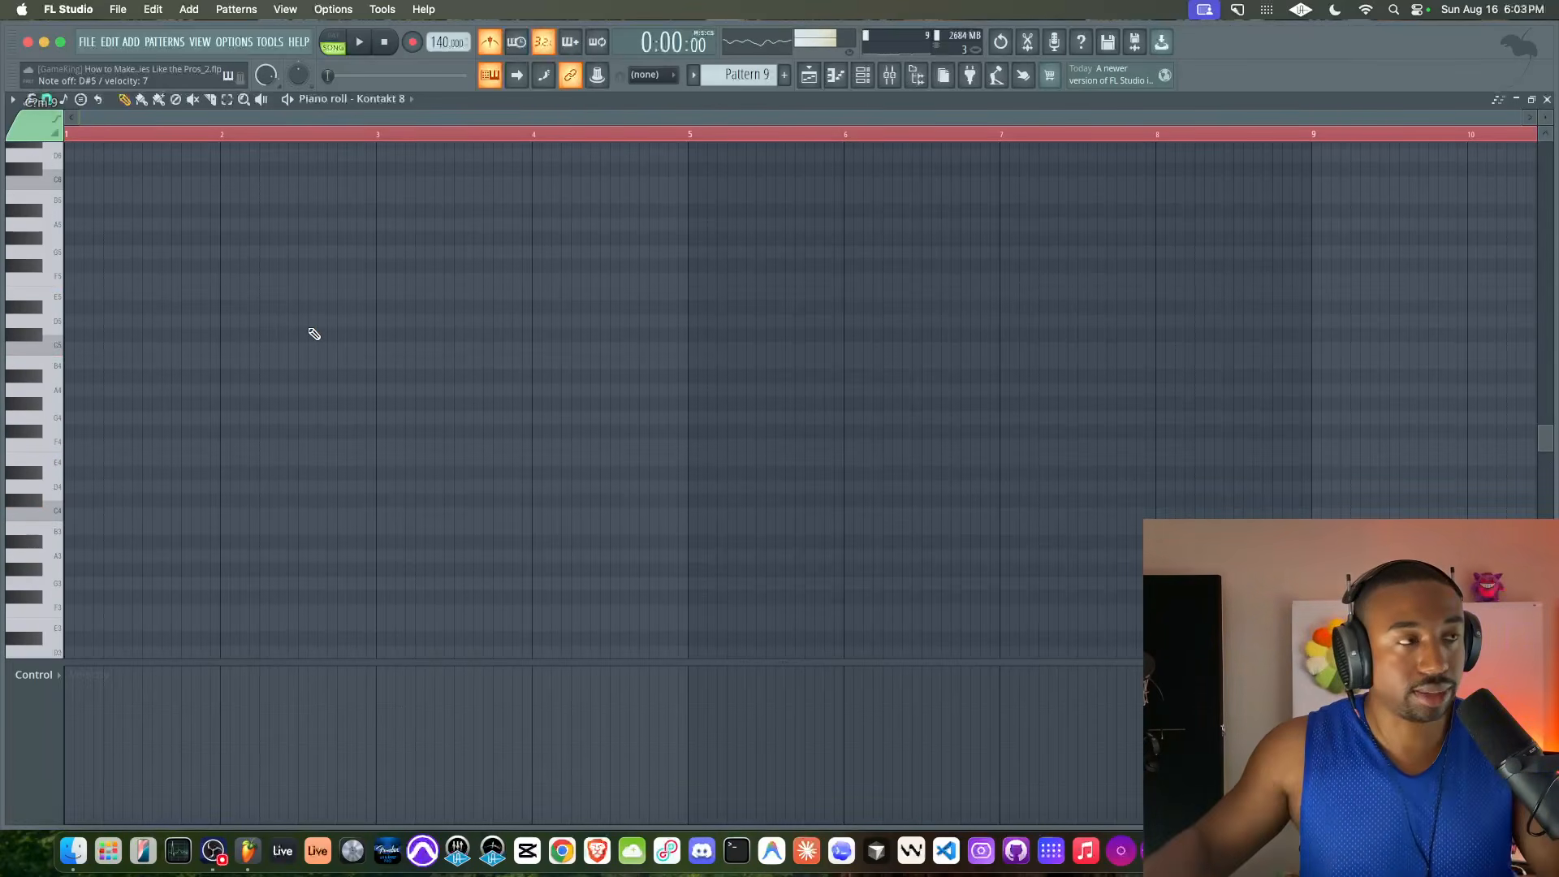
Record the Electric Keys chords live into Pattern 9 from the song start to about bar 17
key("space")
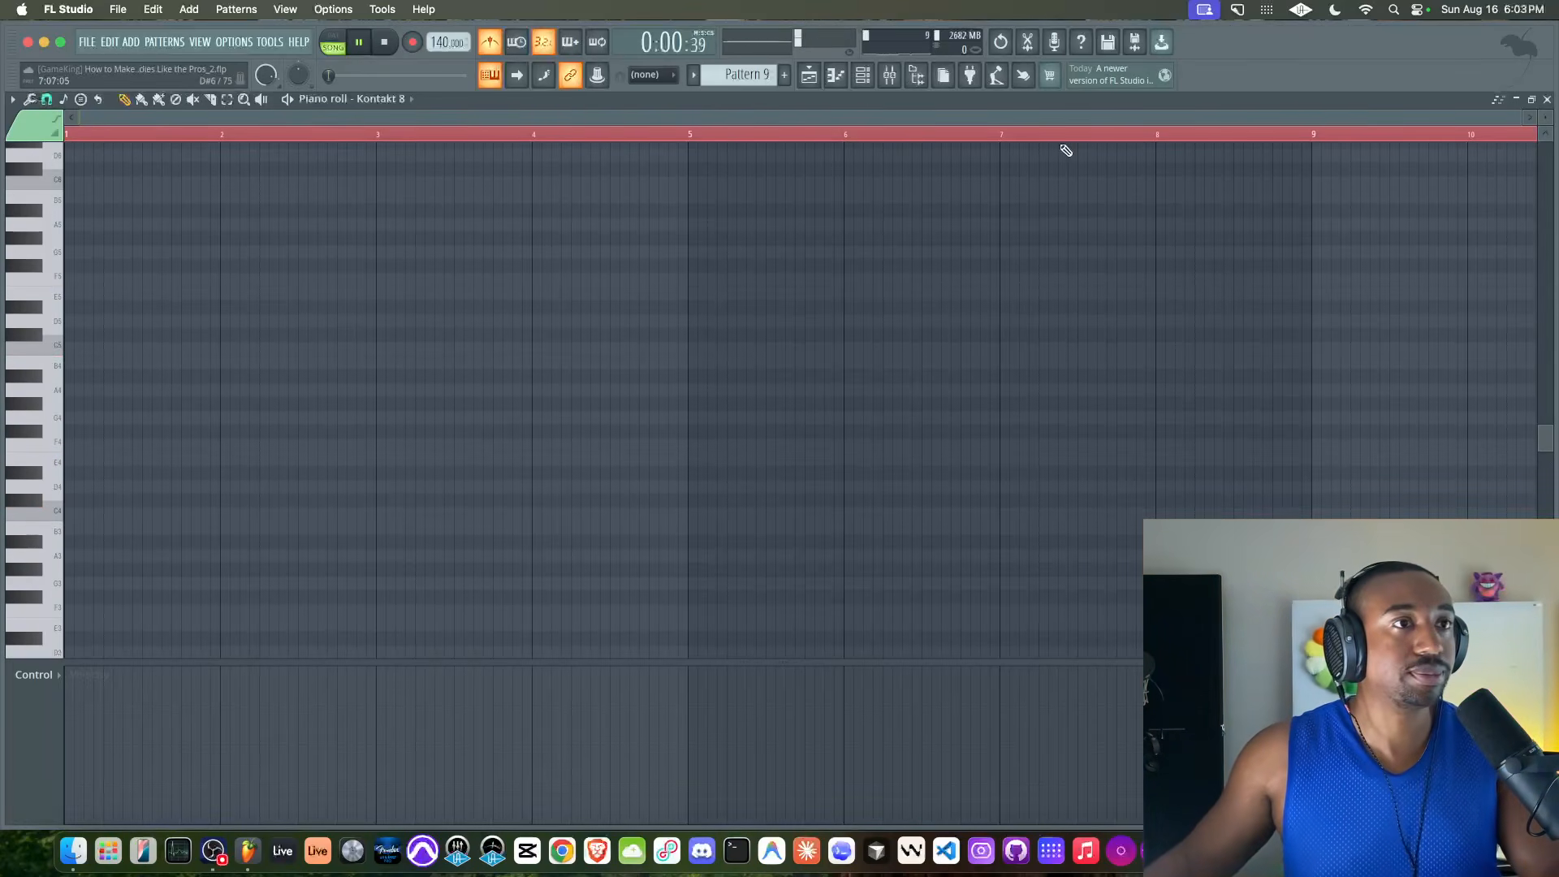
key("space")
left_click(1546, 100)
key("F6")
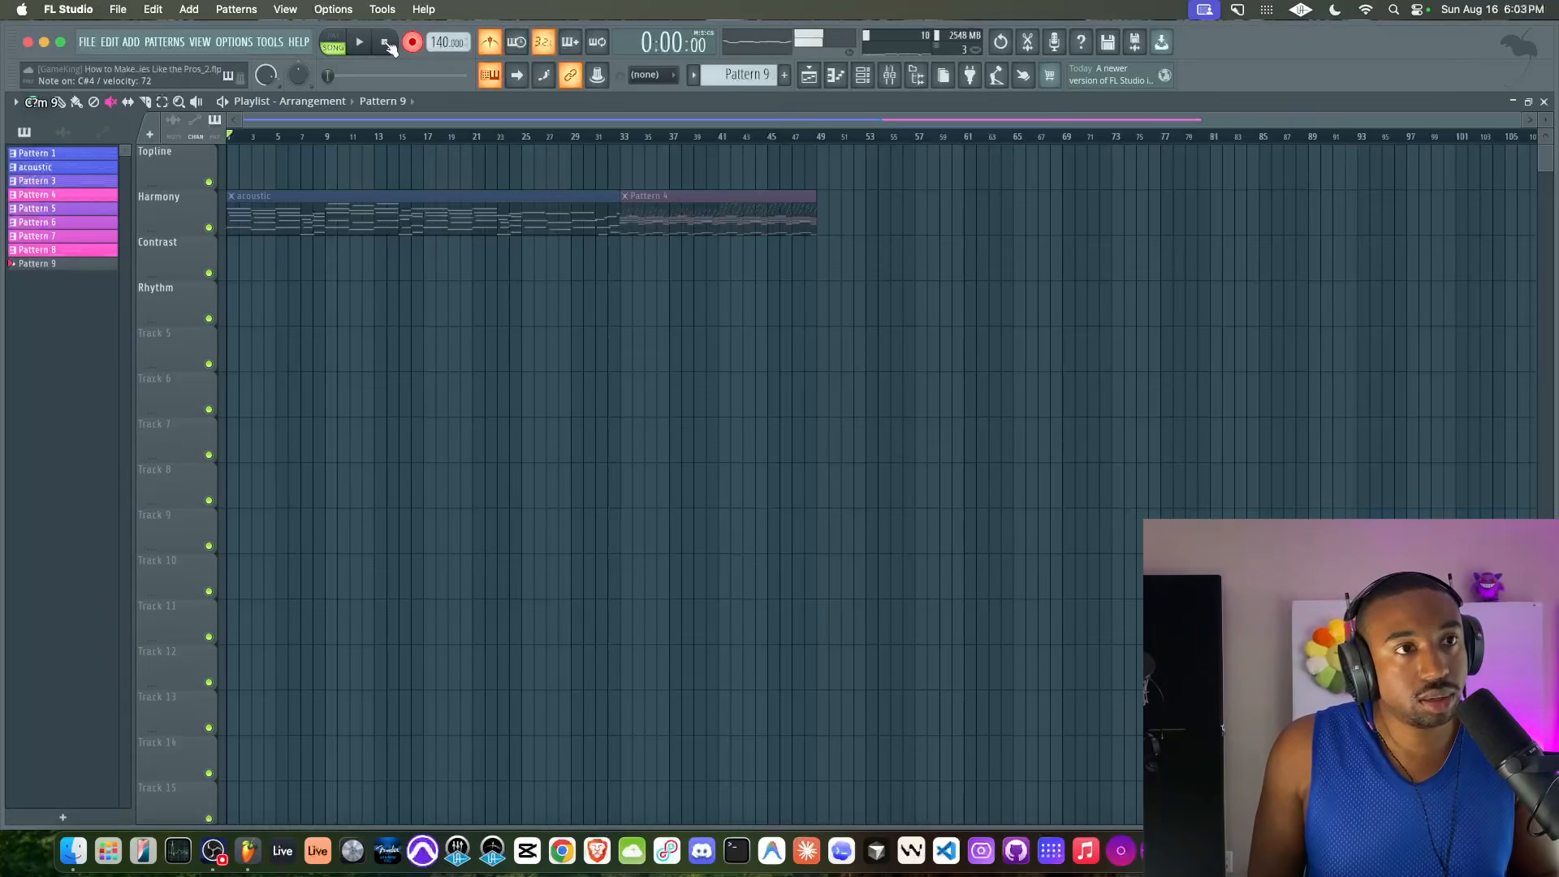
key("space")
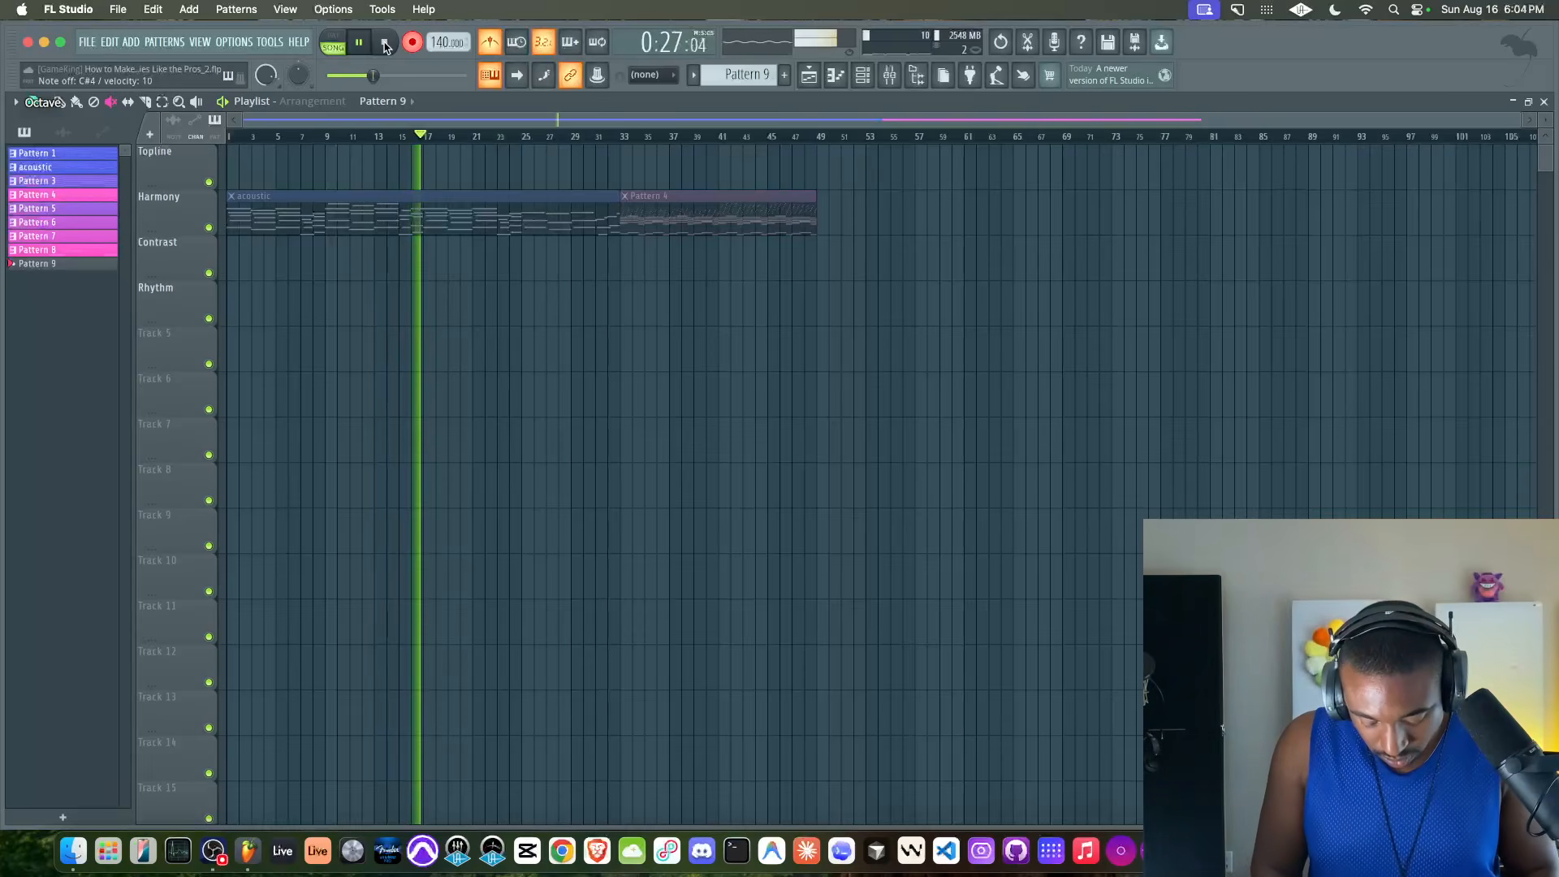
left_click(385, 44)
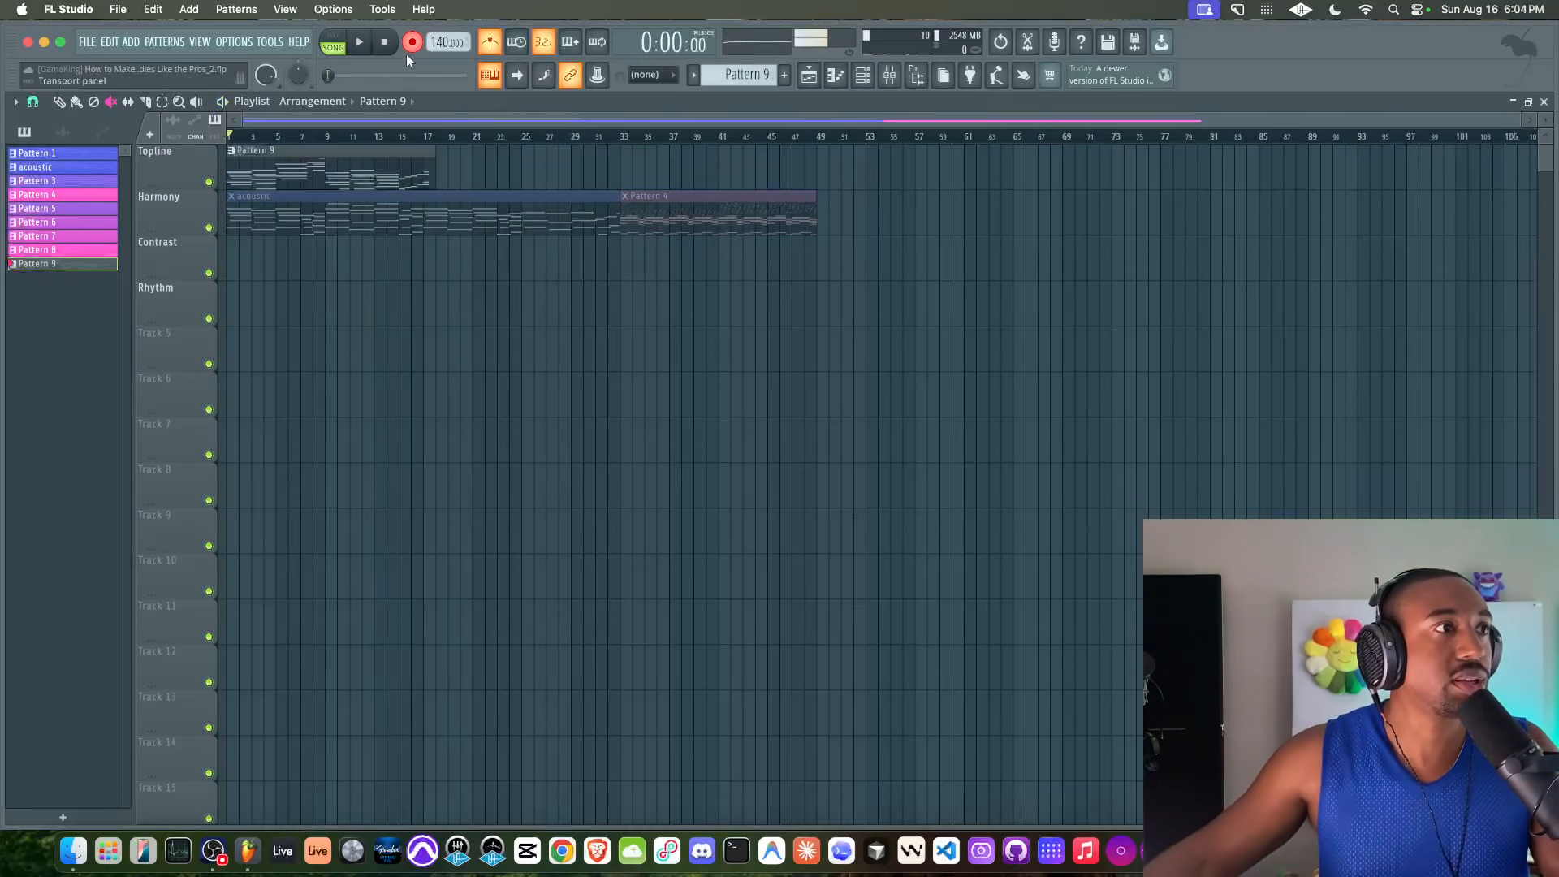
Play the song from the start and open the recorded Pattern 9 clip from the Topline track in the piano roll
key("space")
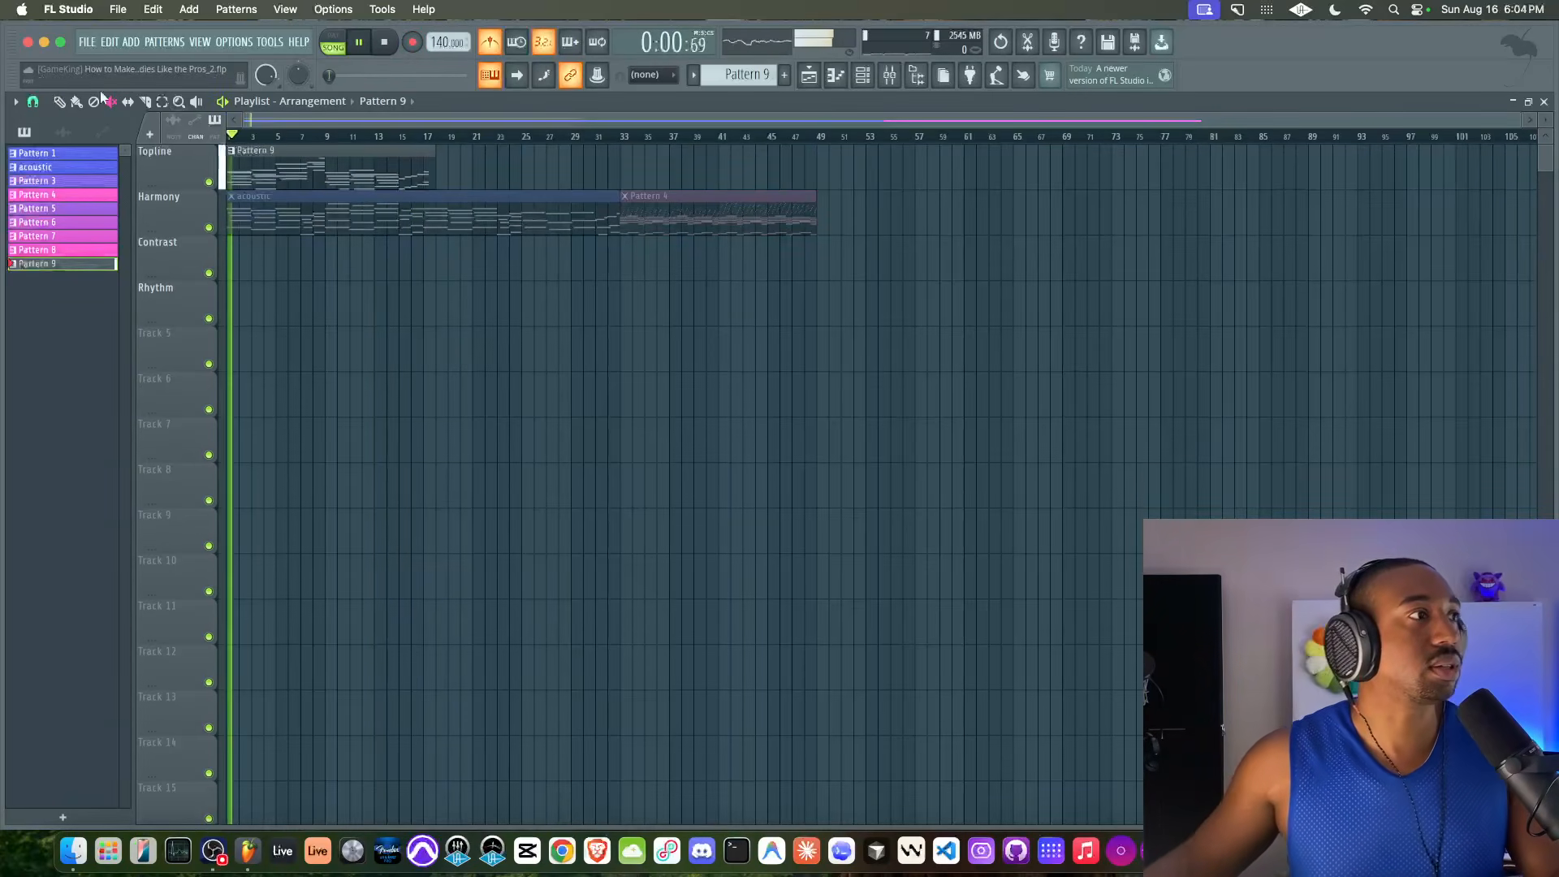
scroll(759, 192, "up", 5)
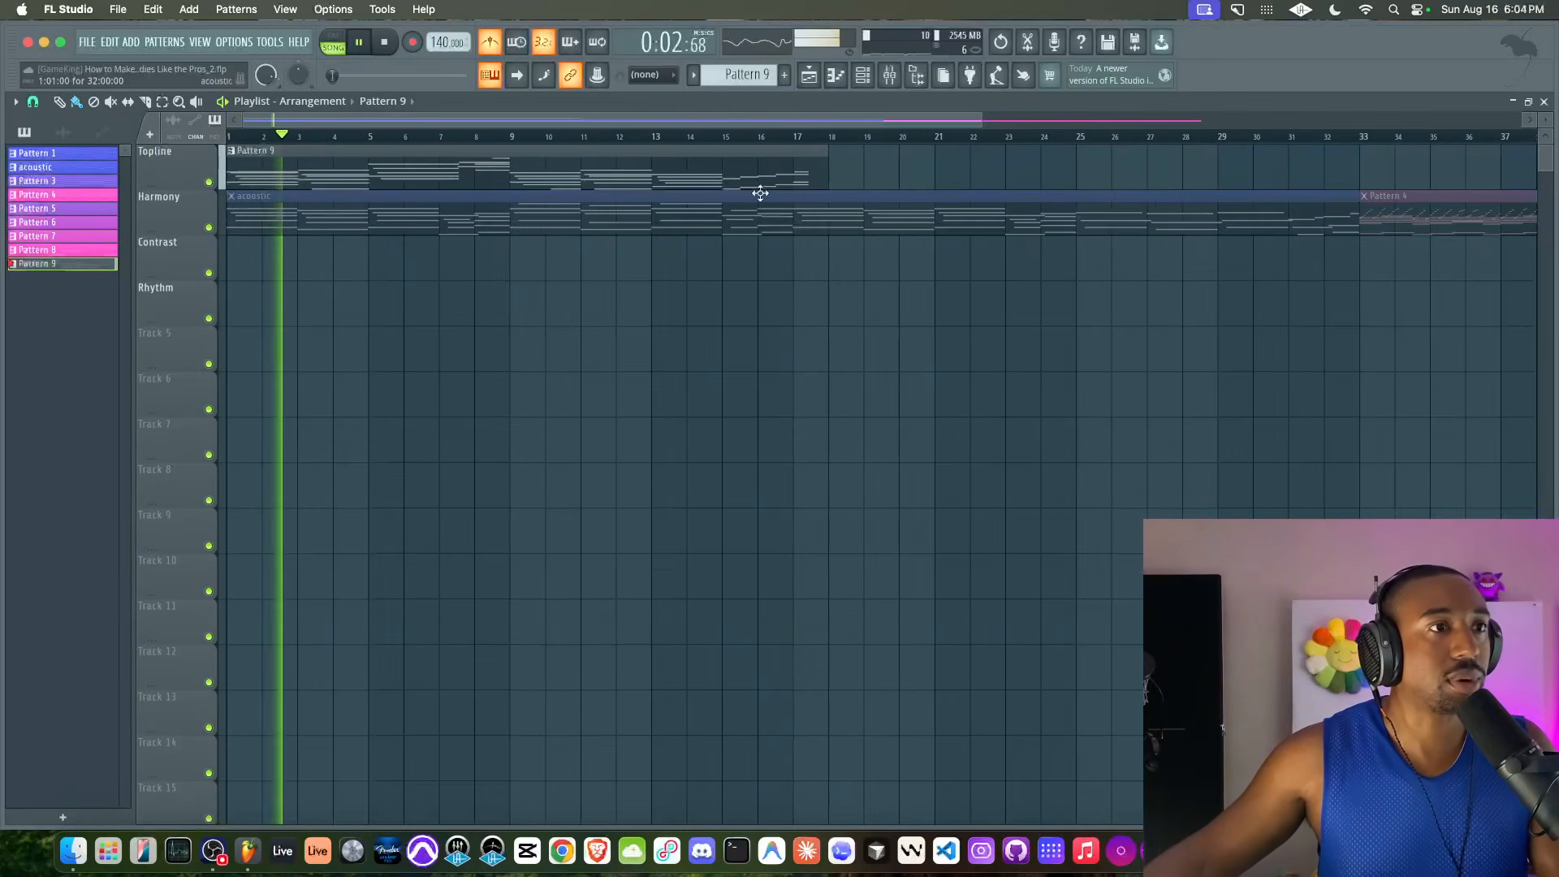
double_click(741, 174)
scroll(341, 296, "up", 4)
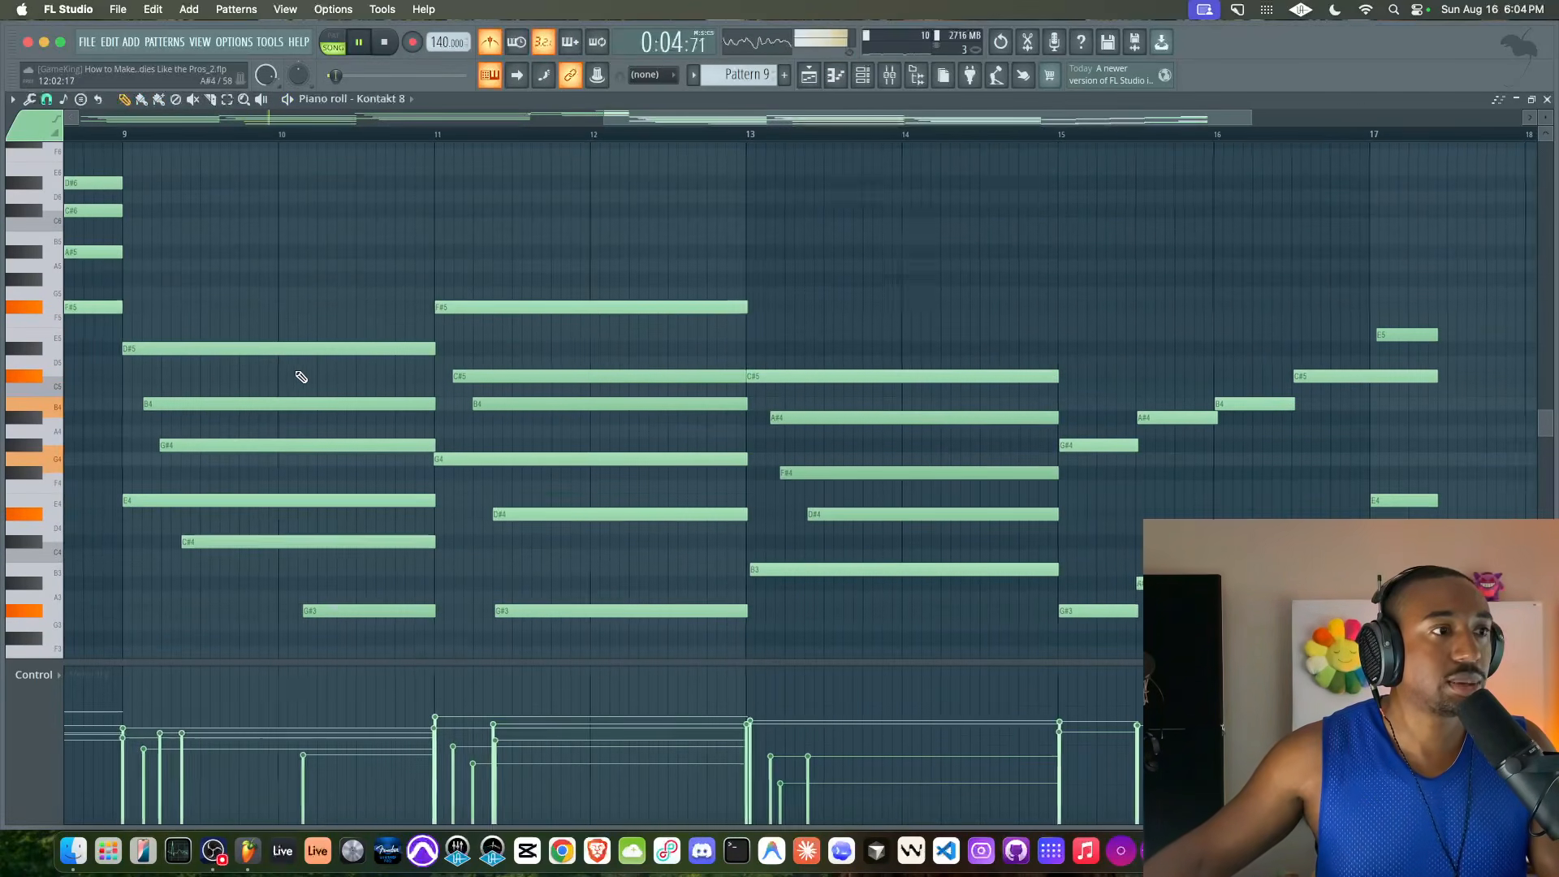
scroll(308, 381, "left", 3)
Try quick-quantizing the start times of all recorded notes with a 1/4 beat snap, and undo it
left_click(47, 98)
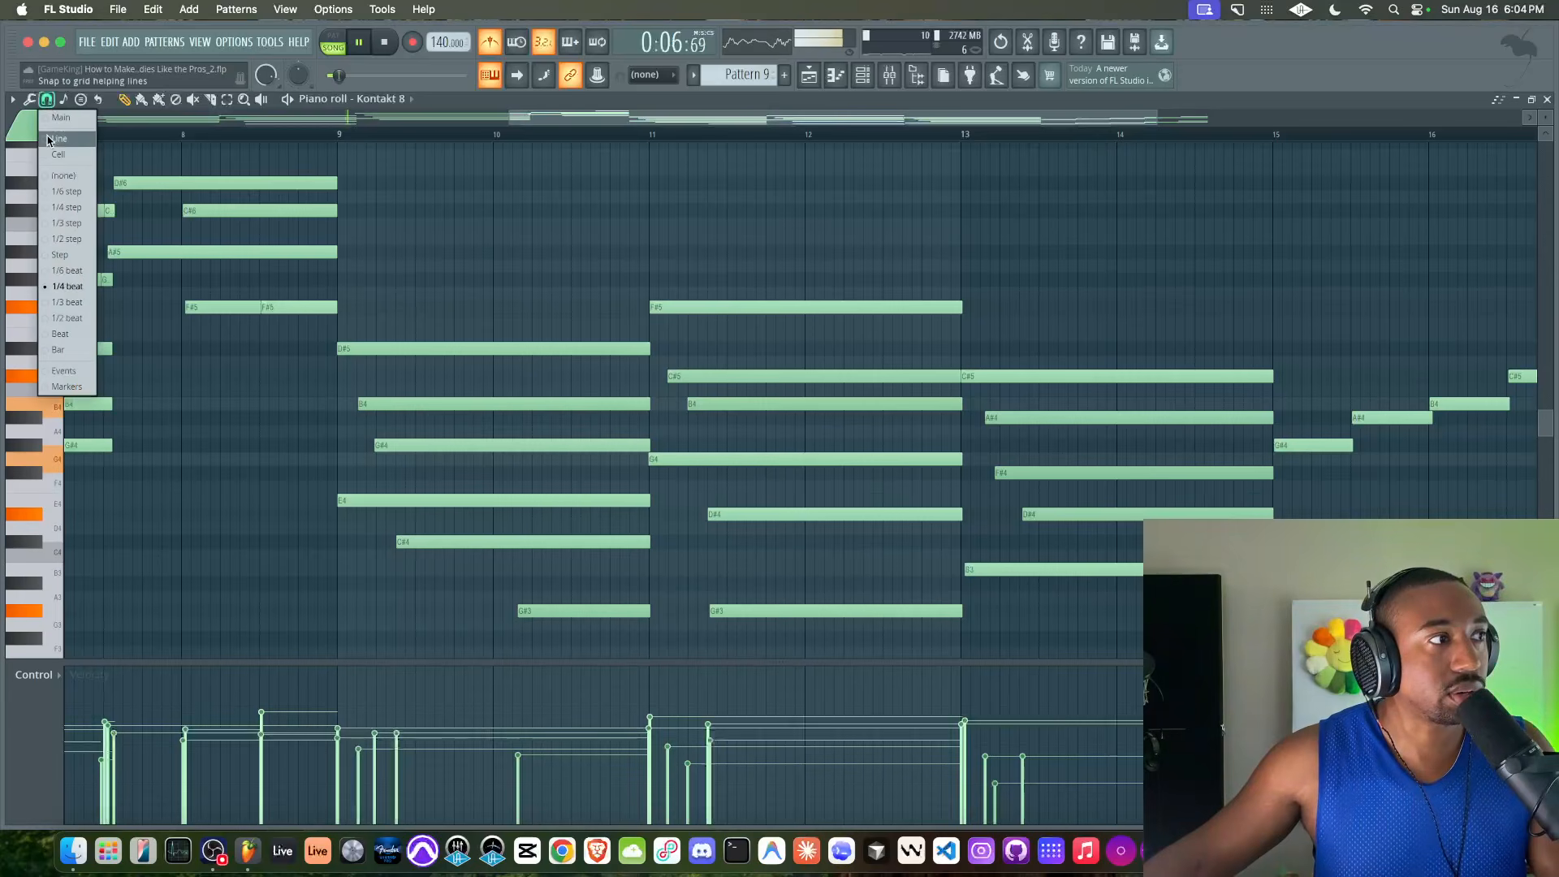
left_click(67, 286)
scroll(255, 428, "left", 1)
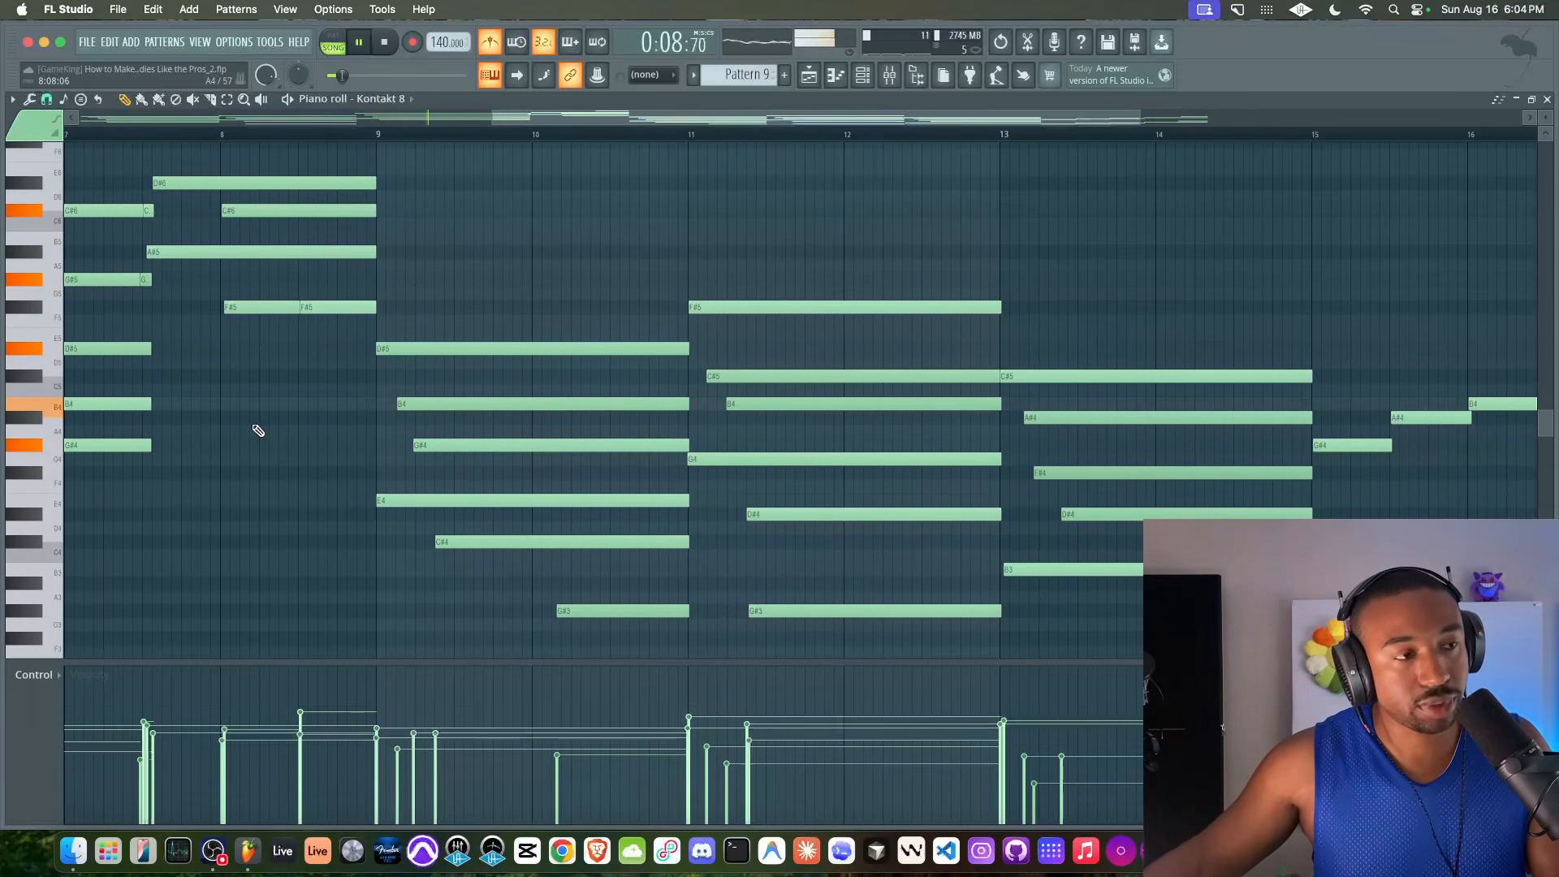
scroll(393, 428, "left", 5)
scroll(337, 452, "up", 2)
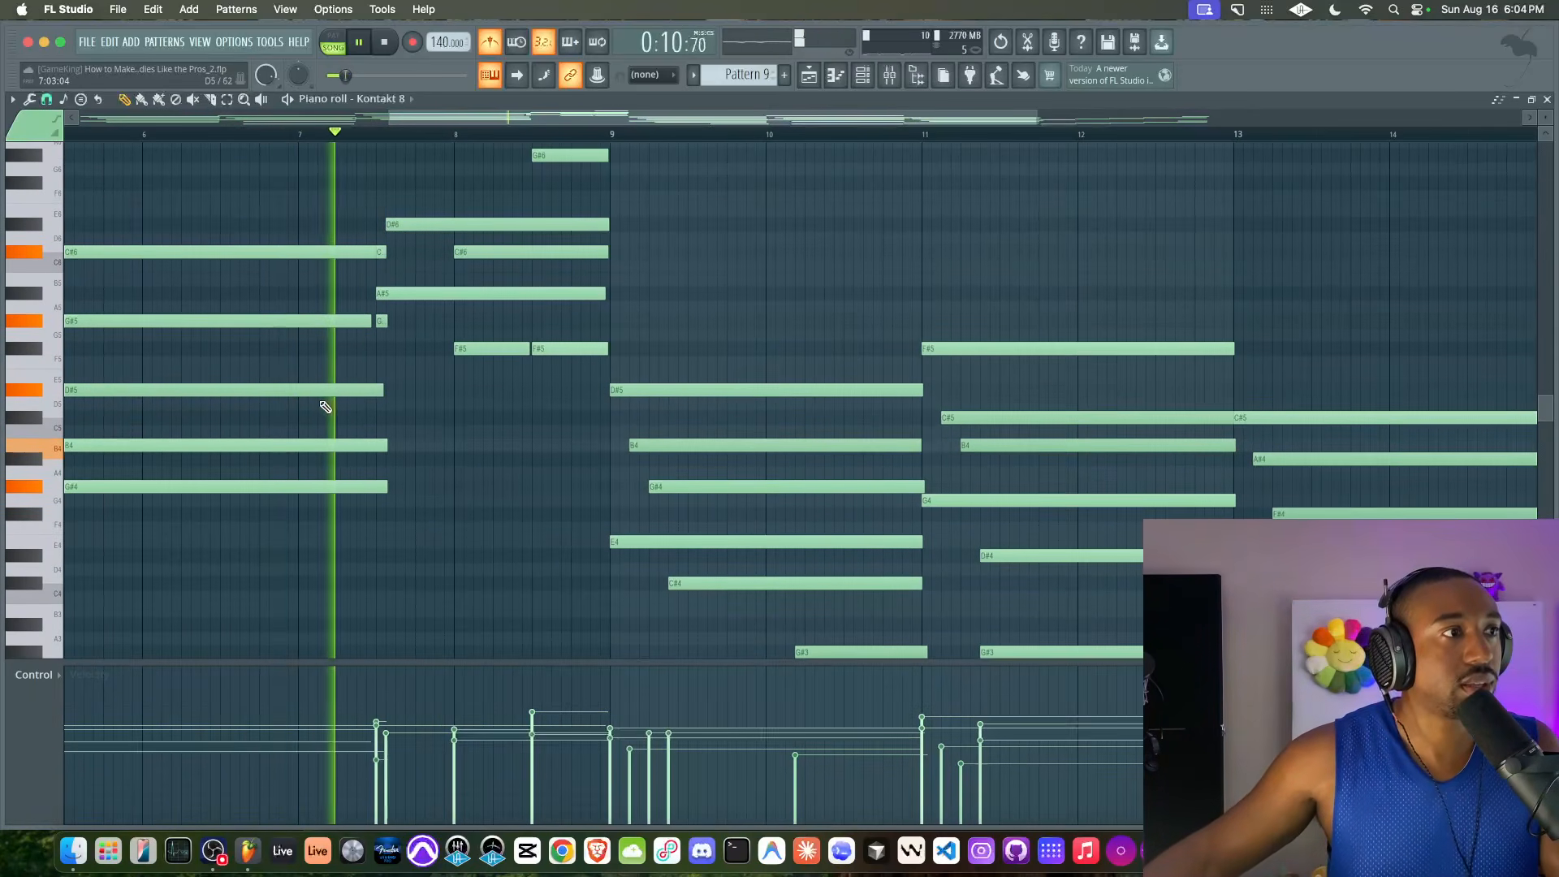
key("super+z")
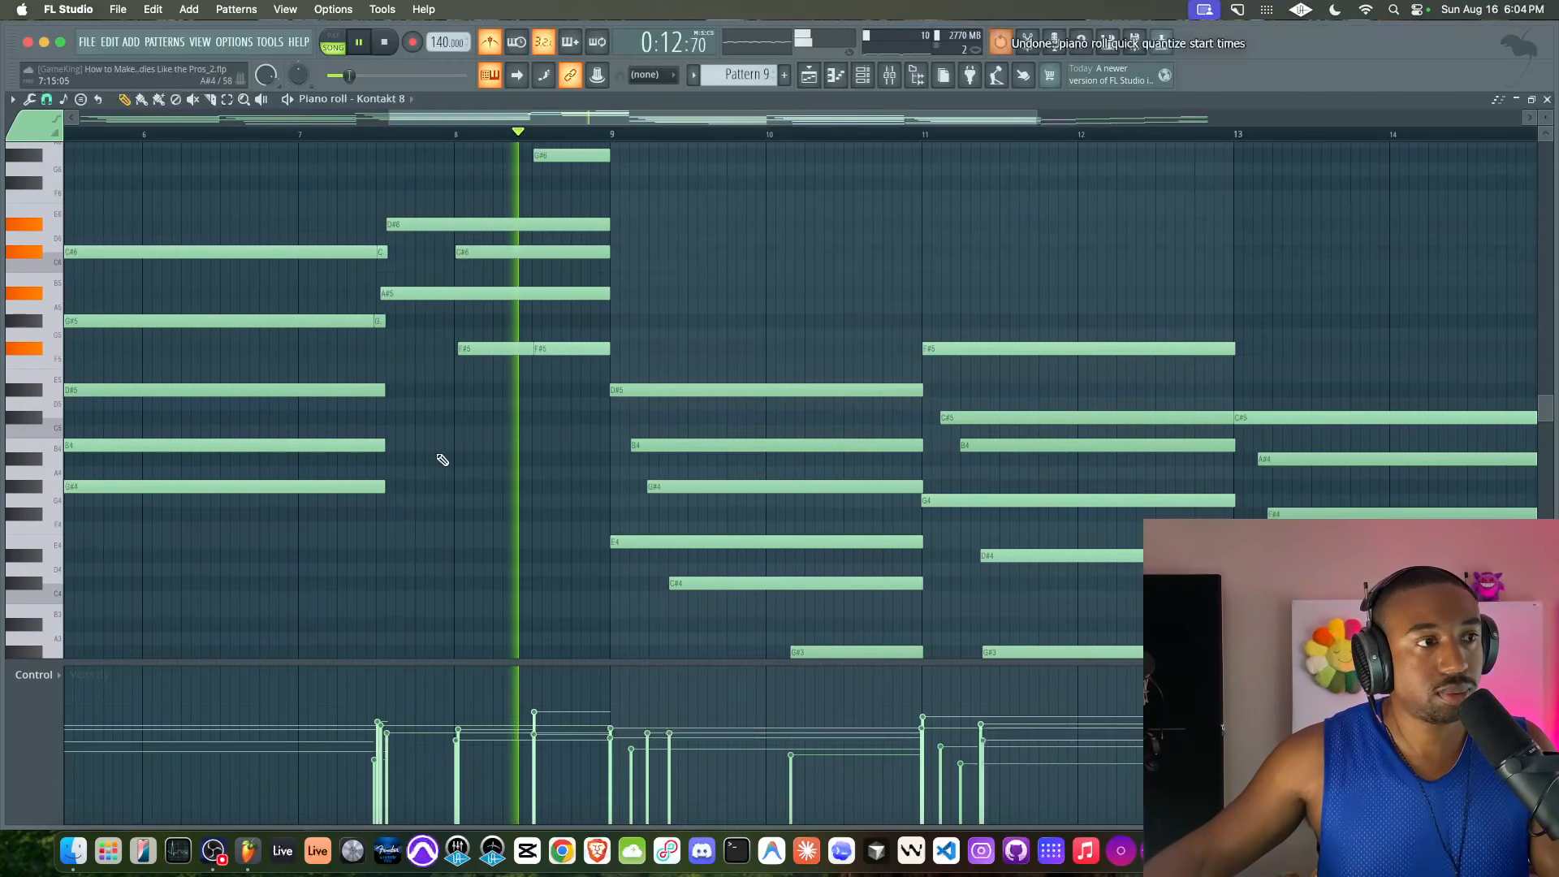
Review the recorded Kontakt 8 chords from bar 1 to bar 17 during playback, ending with playback stopped
scroll(505, 486, "down", 3)
scroll(512, 455, "down", 7)
scroll(688, 368, "up", 2)
scroll(688, 368, "left", 1)
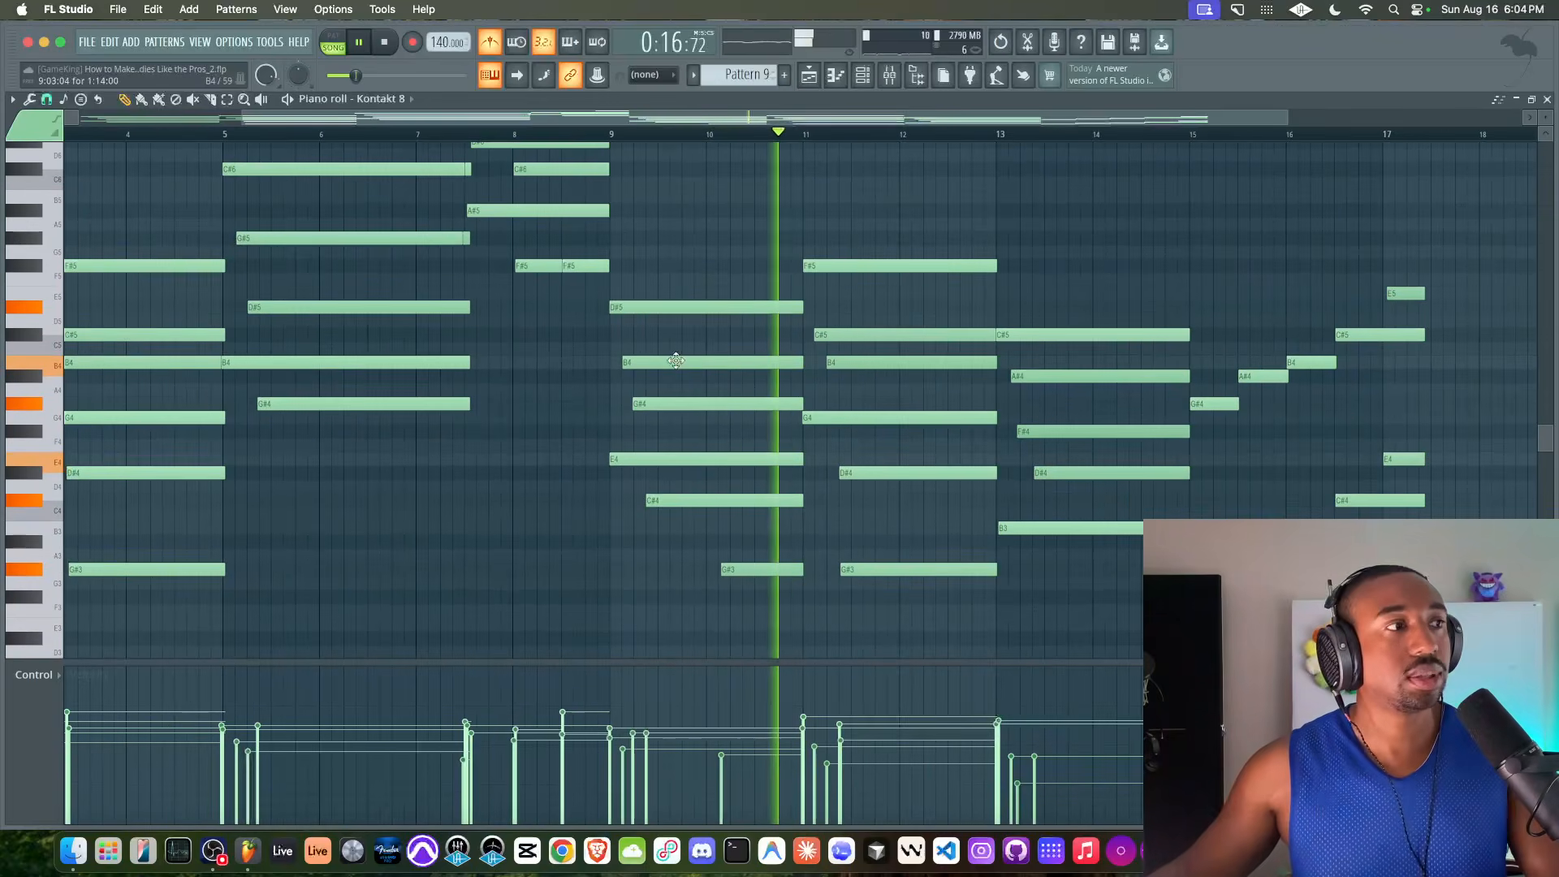
scroll(636, 330, "up", 3)
scroll(637, 331, "left", 1)
scroll(630, 320, "up", 3)
scroll(630, 320, "left", 2)
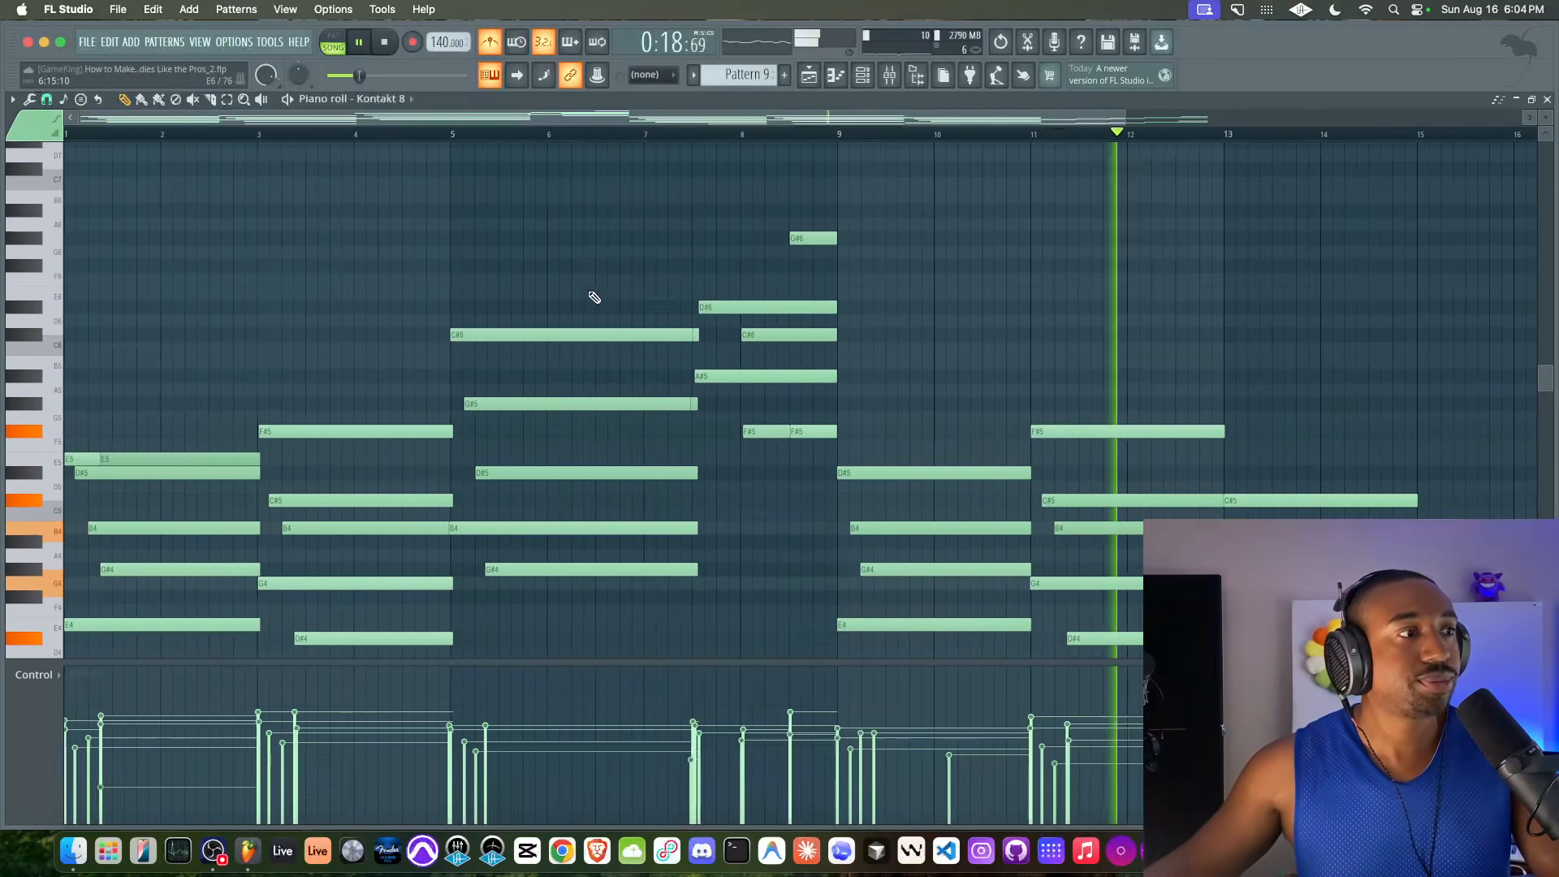
key("space")
scroll(265, 383, "down", 10)
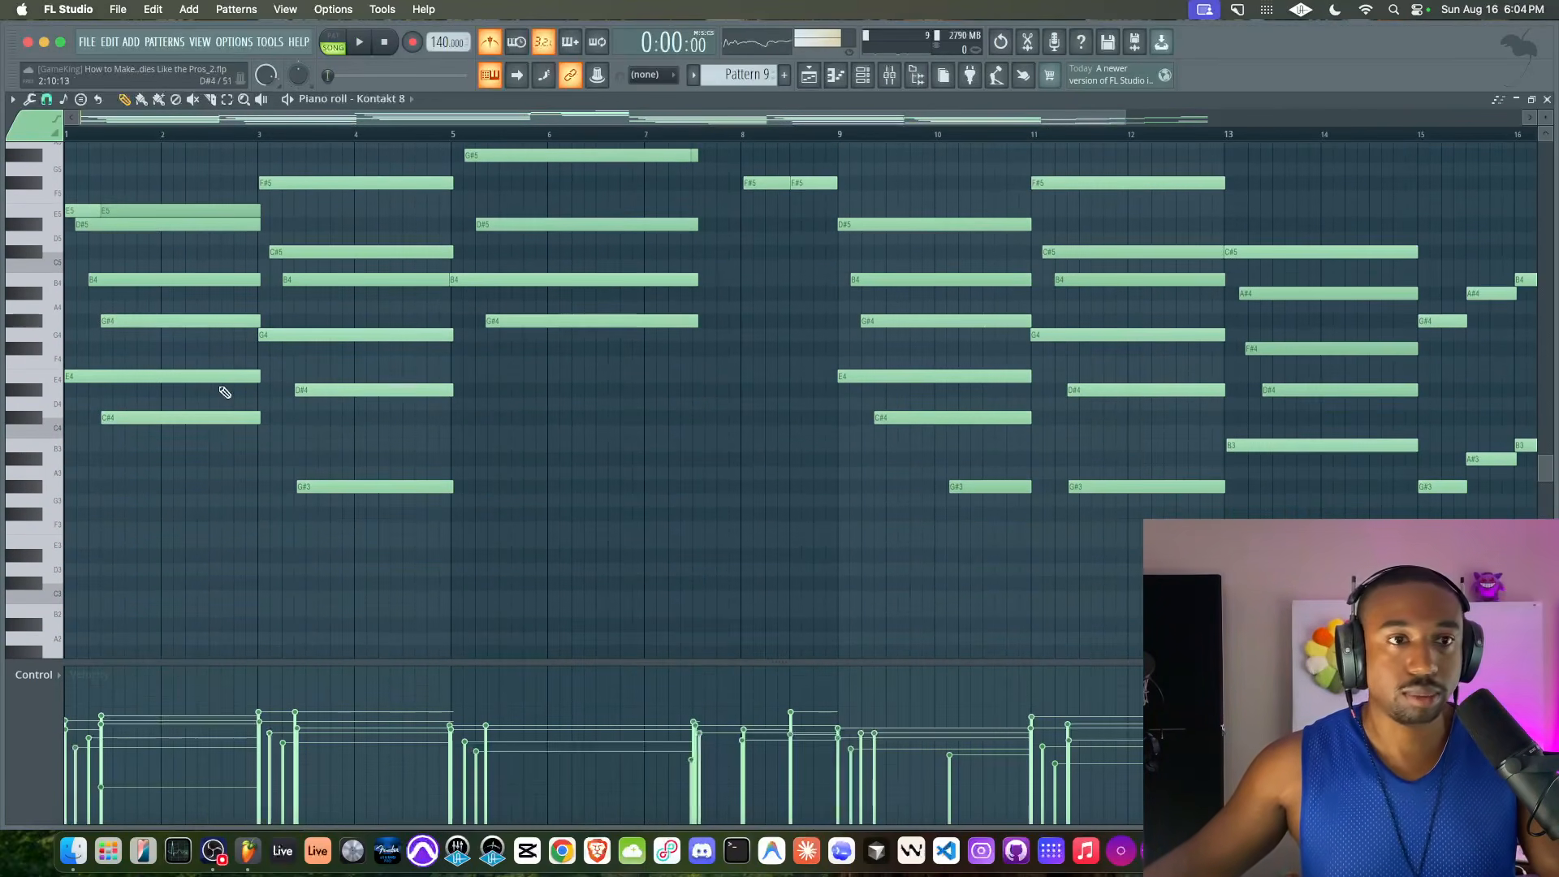
scroll(225, 393, "up", 3)
scroll(219, 395, "down", 1)
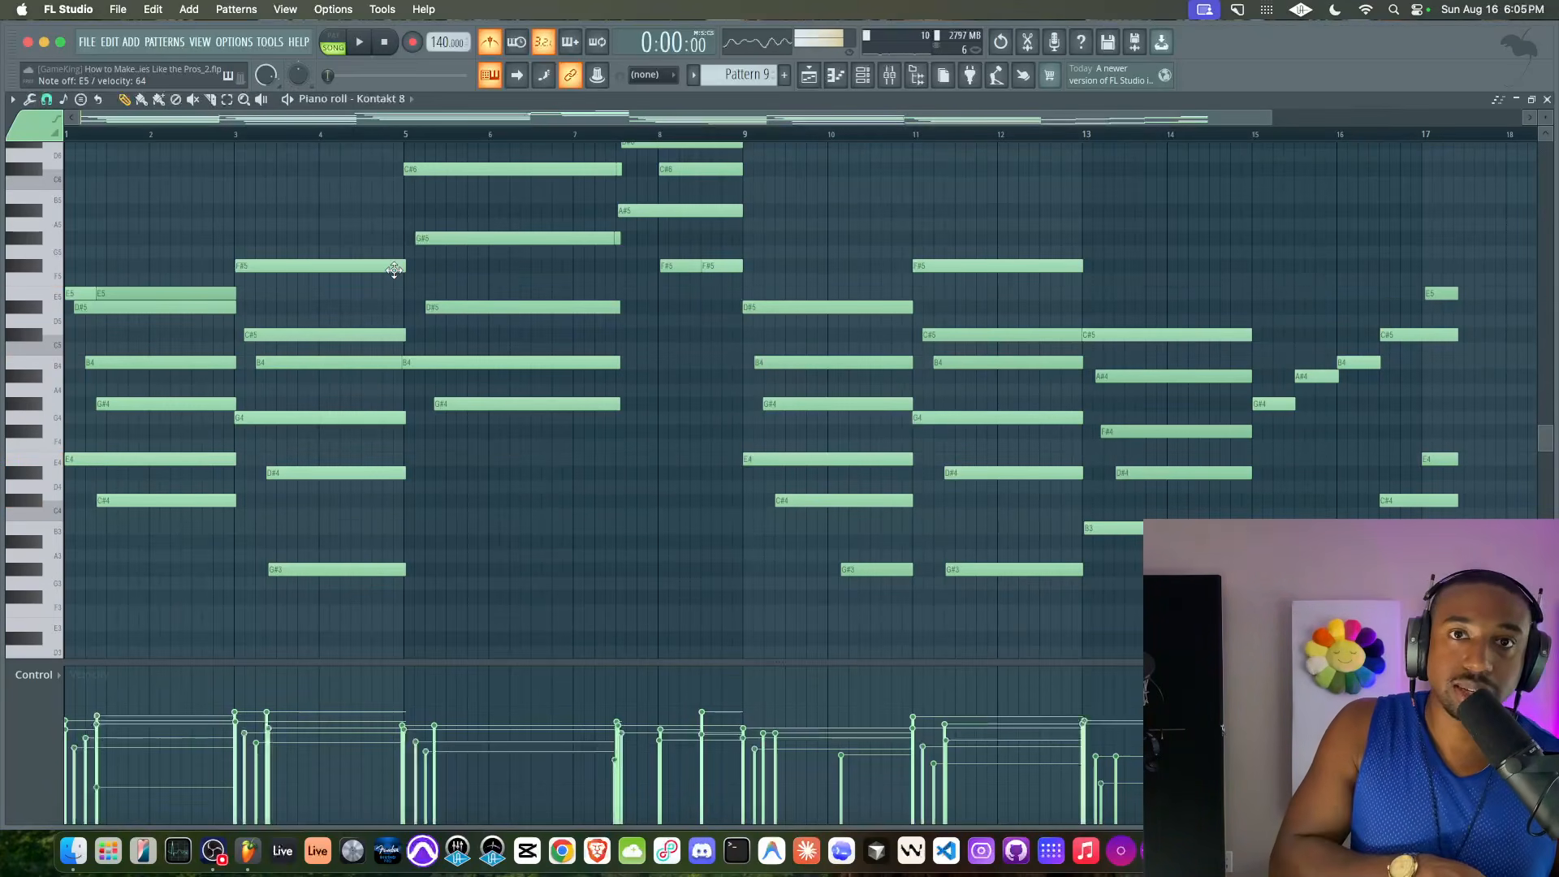
Play the opening of Pattern 9, stop, and briefly highlight the chord spanning bars 3 and 4
key("space")
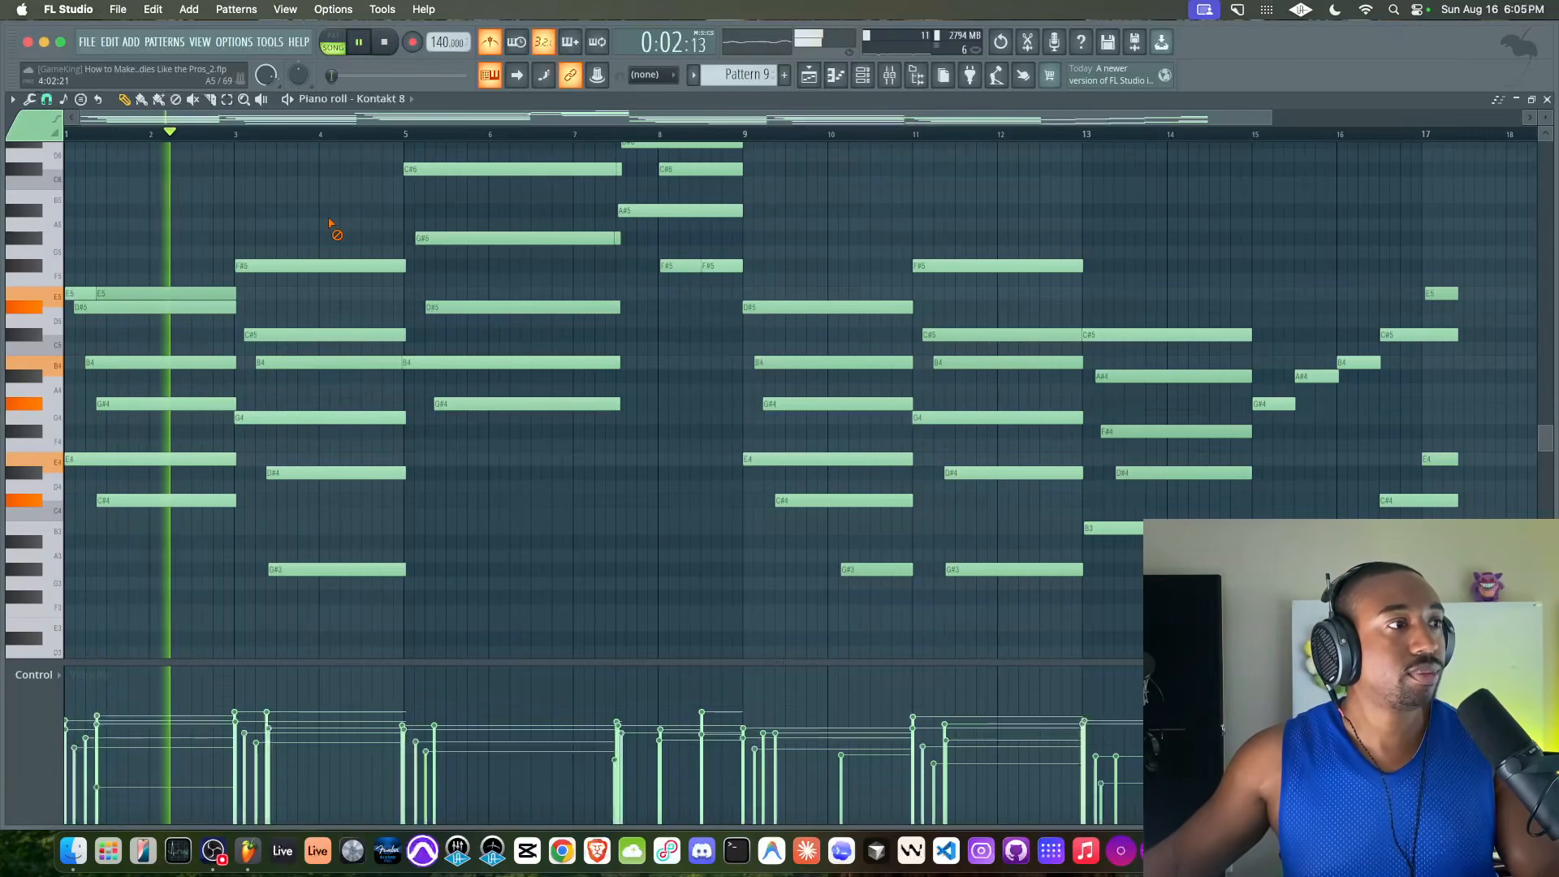
left_click_drag(318, 229, 309, 531)
key("space")
scroll(309, 426, "up", 2)
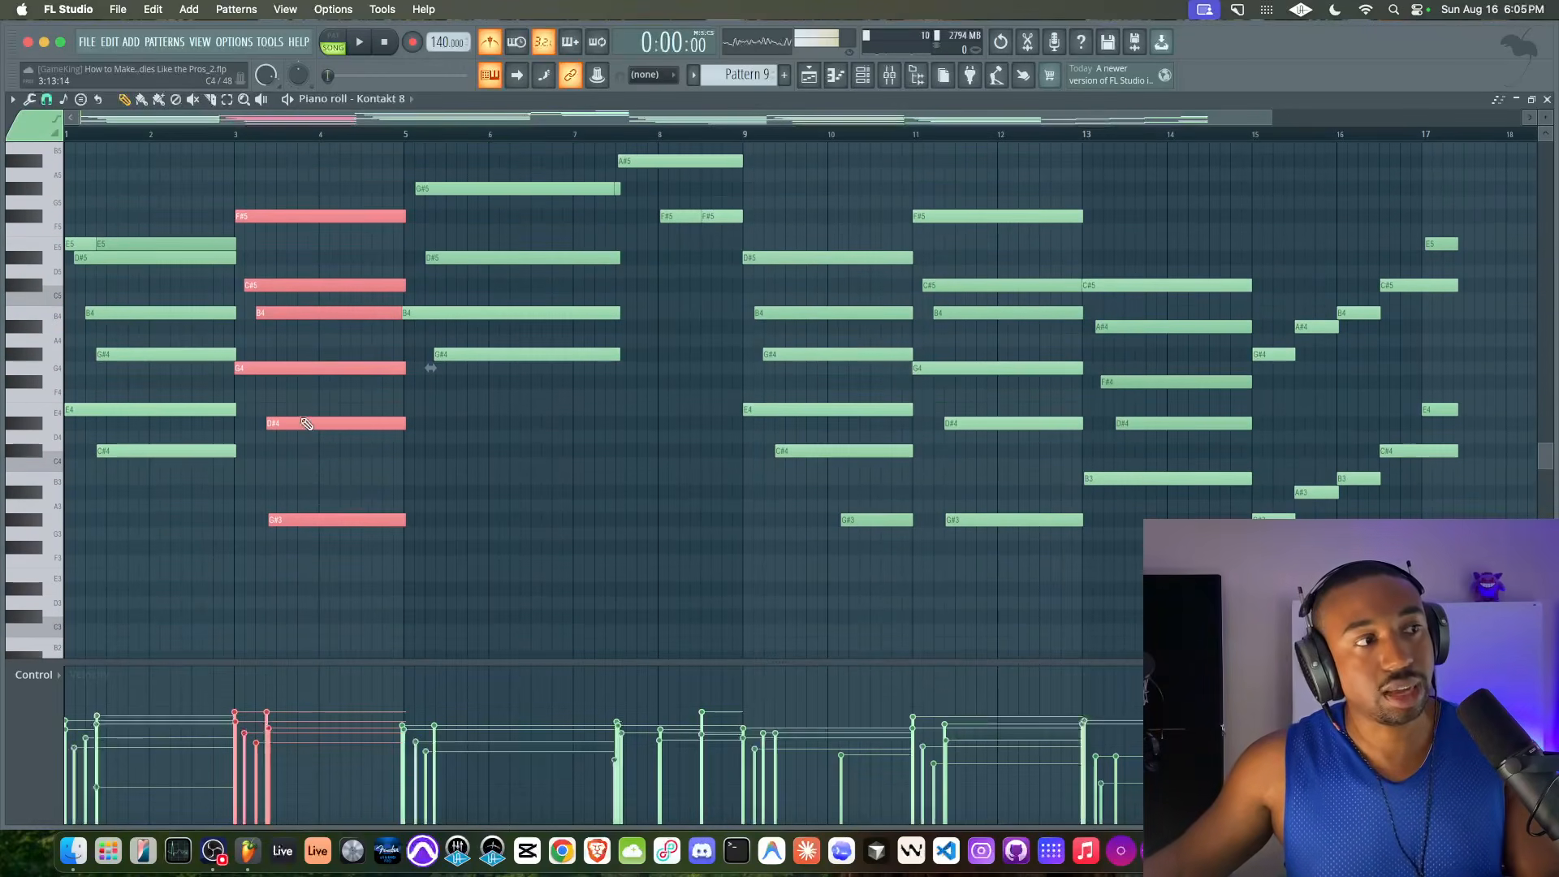
right_click(335, 464)
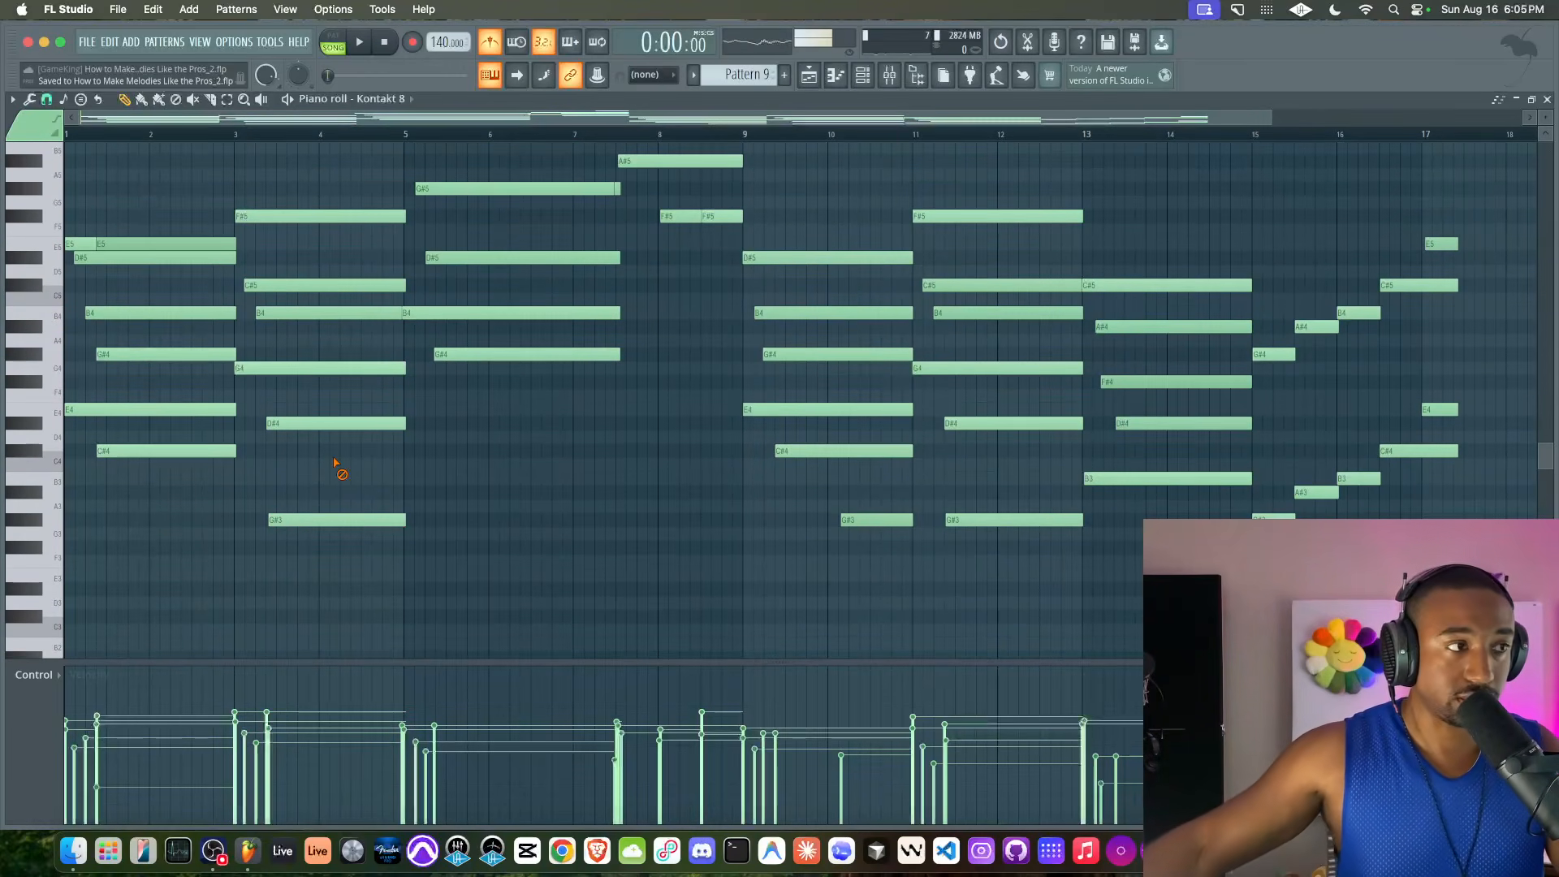
Highlight the chord in bars 3 and 4 again and listen from the start into bar 5, ending with playback stopped
left_click_drag(278, 166, 320, 498)
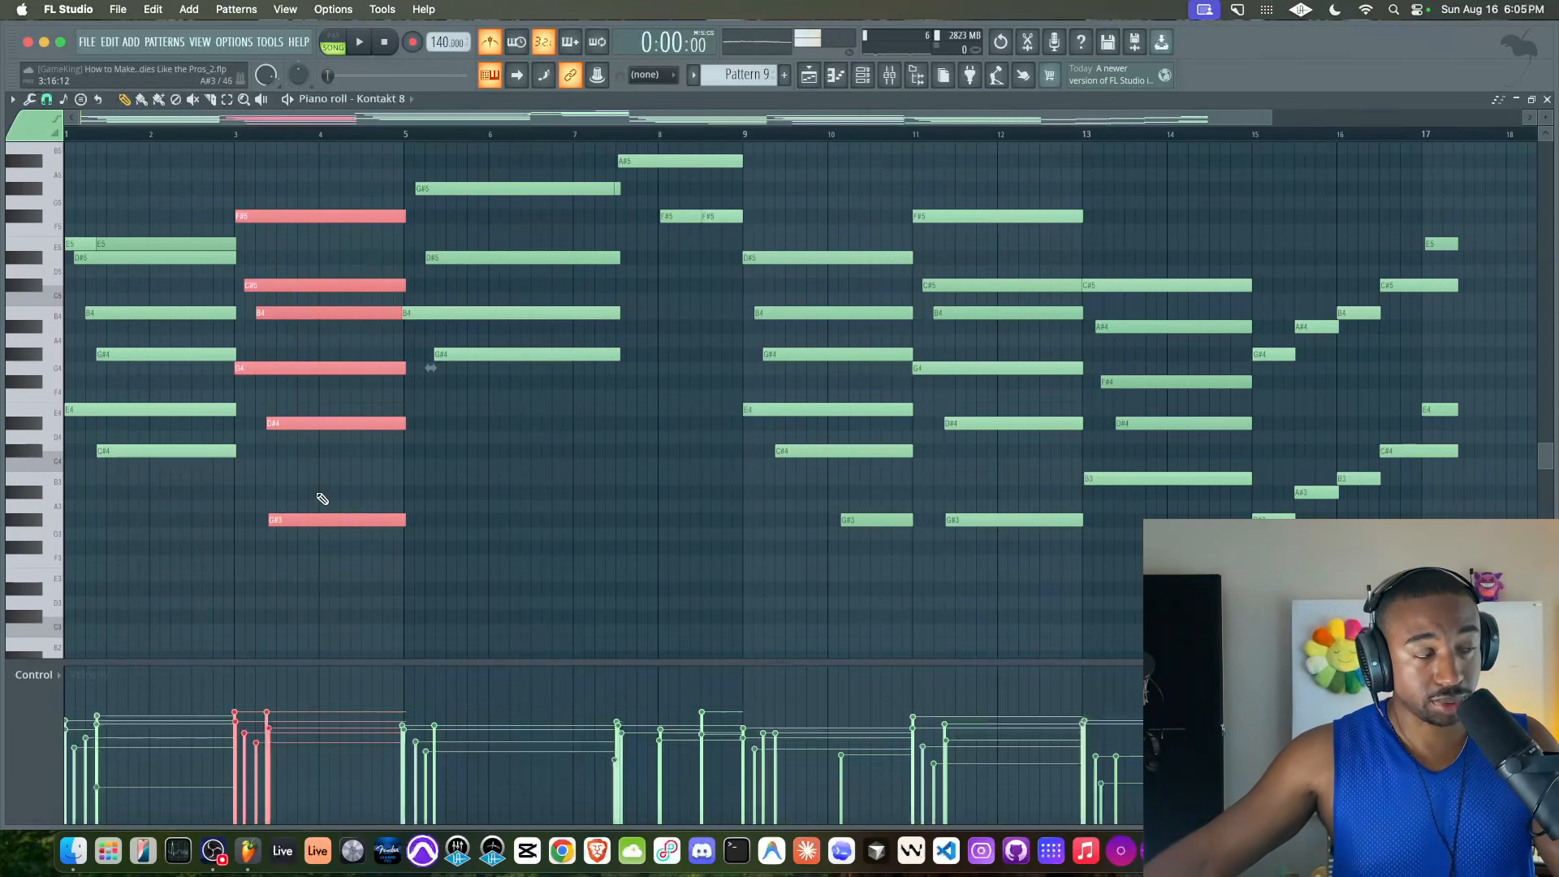
key("space")
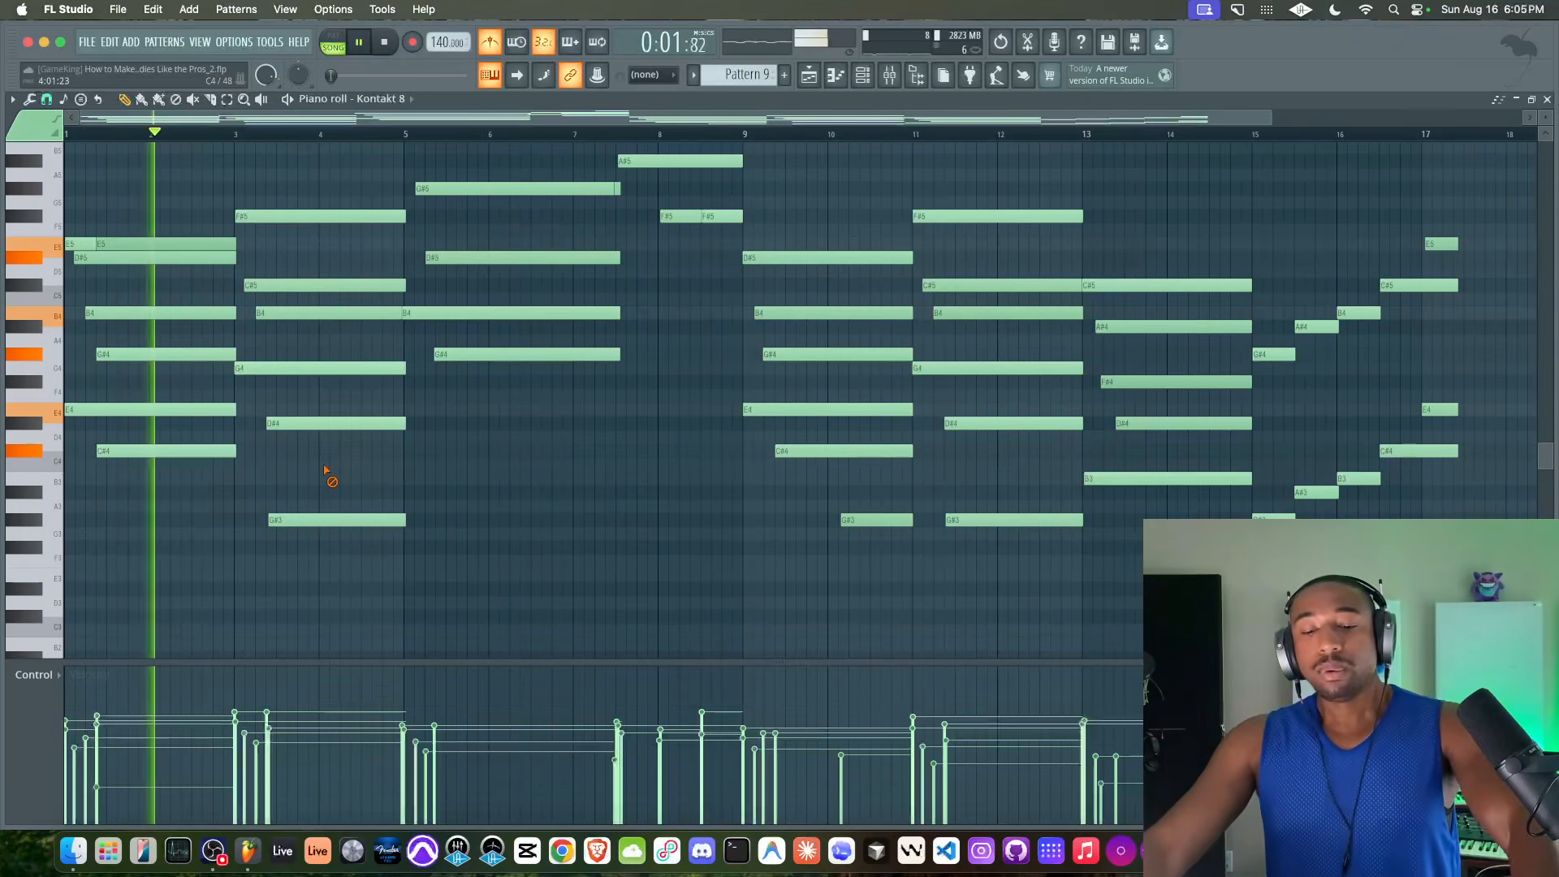
left_click_drag(330, 580, 294, 173)
right_click(294, 184)
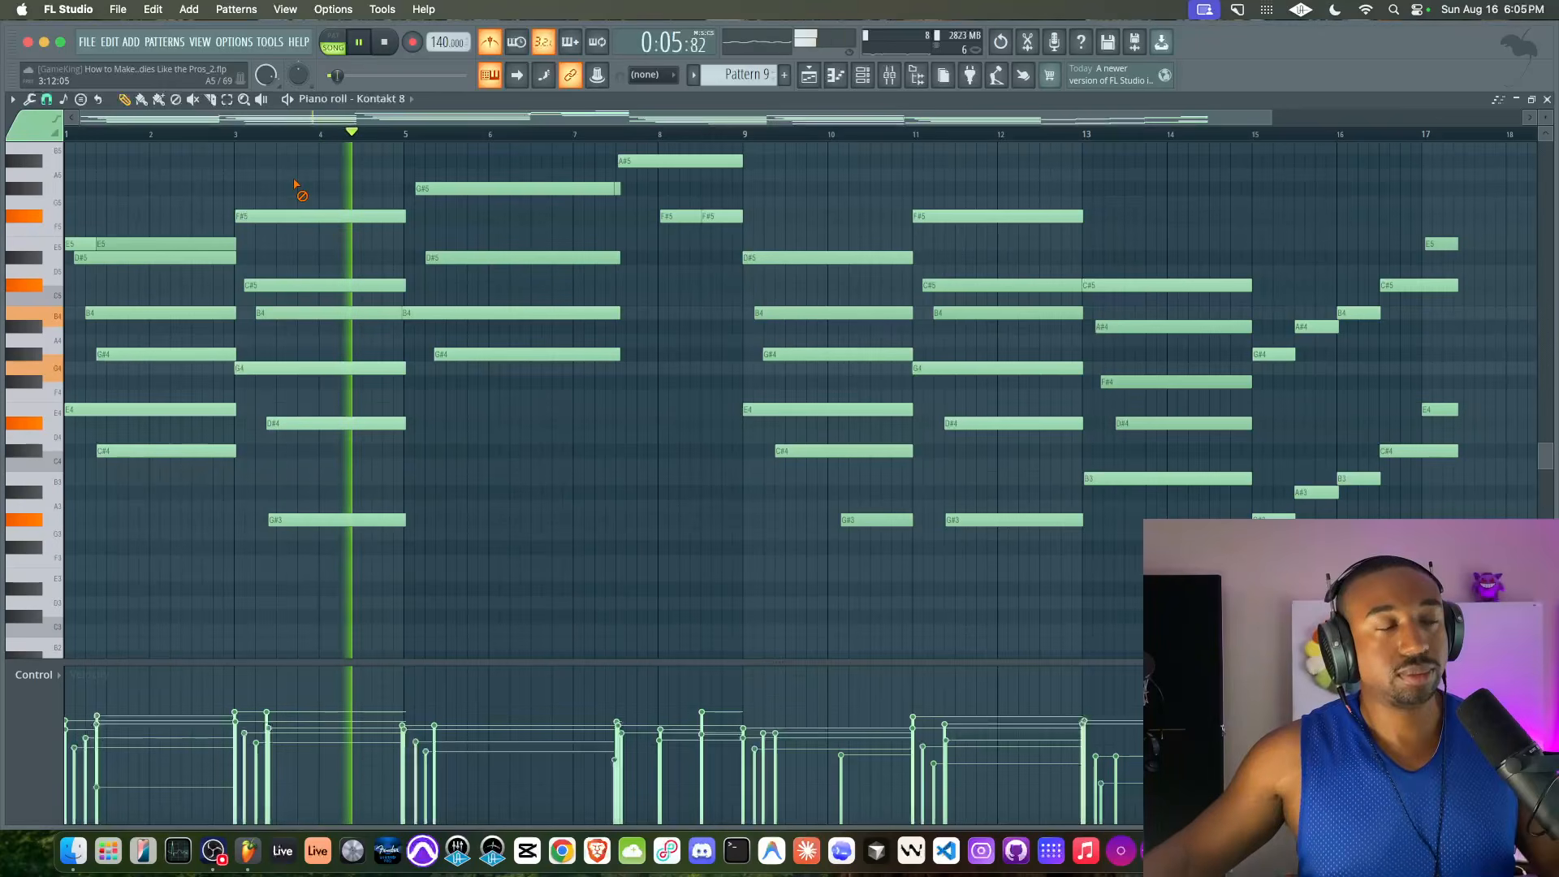
scroll(345, 289, "up", 4)
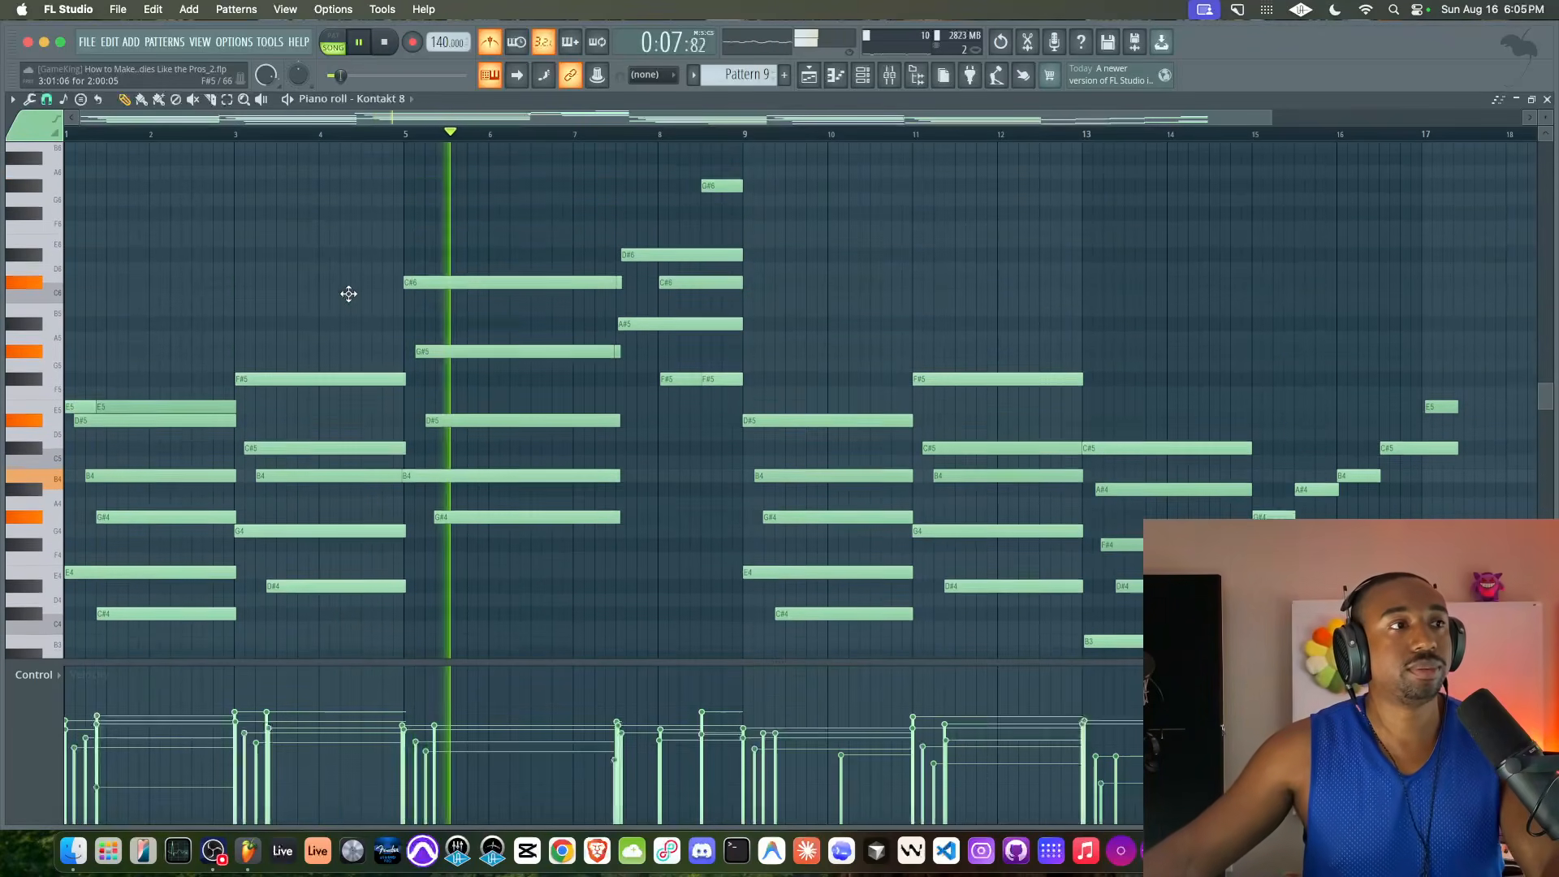
key("space")
Examine the notes of the first chord in bars 1 and 2 and the low note of the bar 5 chord
scroll(139, 498, "down", 3)
left_click_drag(146, 183, 80, 538)
left_click(124, 492, "super")
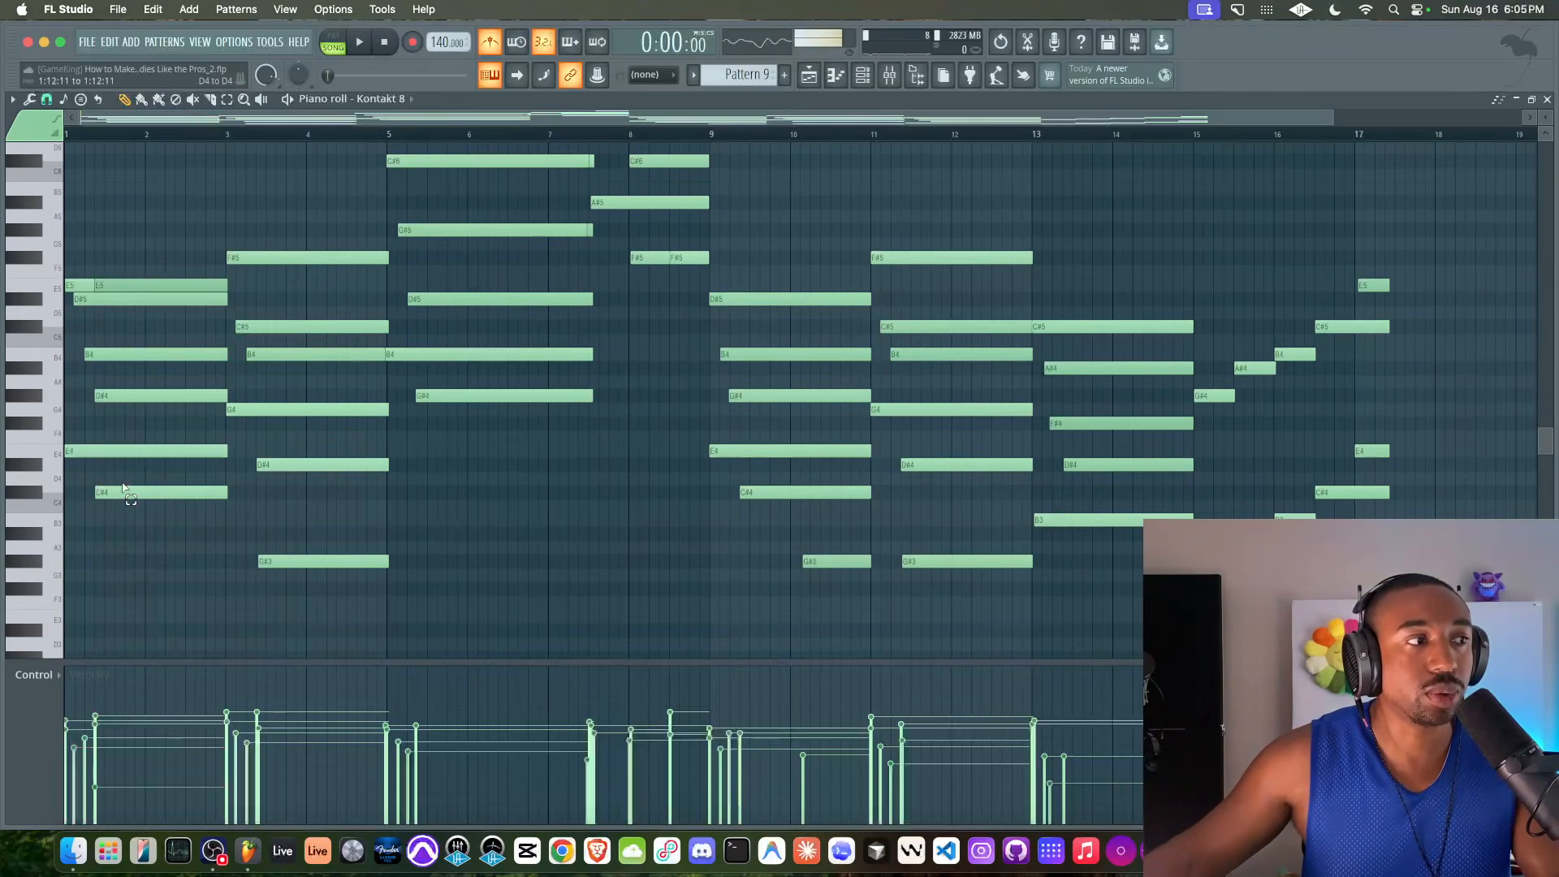
left_click(163, 395, "shift+super")
left_click(499, 398, "shift+super")
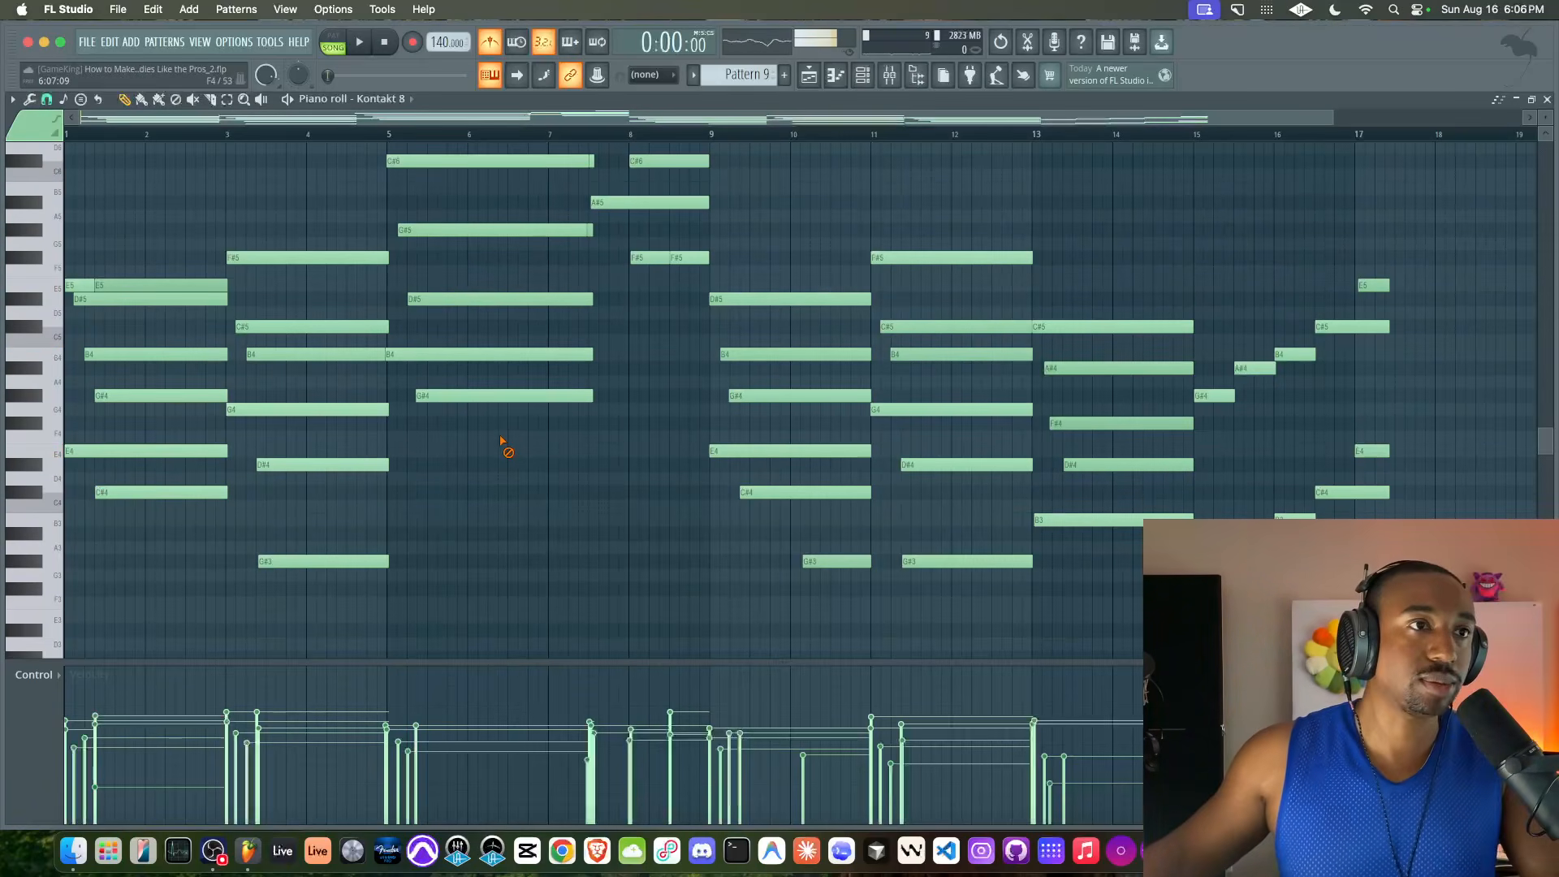
Play Pattern 9 from the start, briefly check the mixer, and follow the chords up to bar 13
key("space")
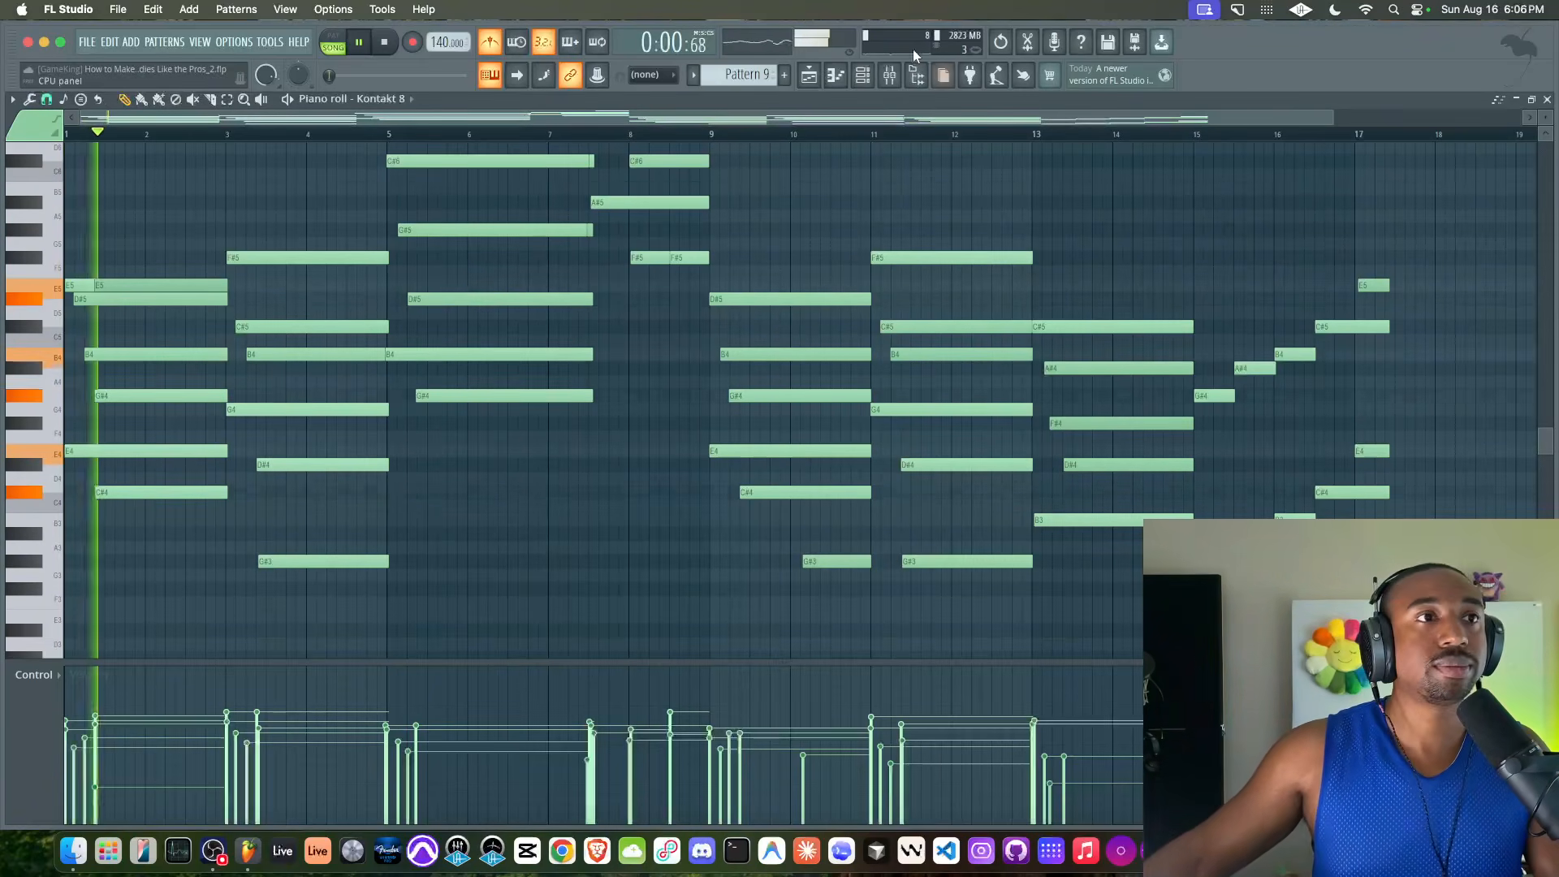
left_click(890, 75)
right_click(1235, 223)
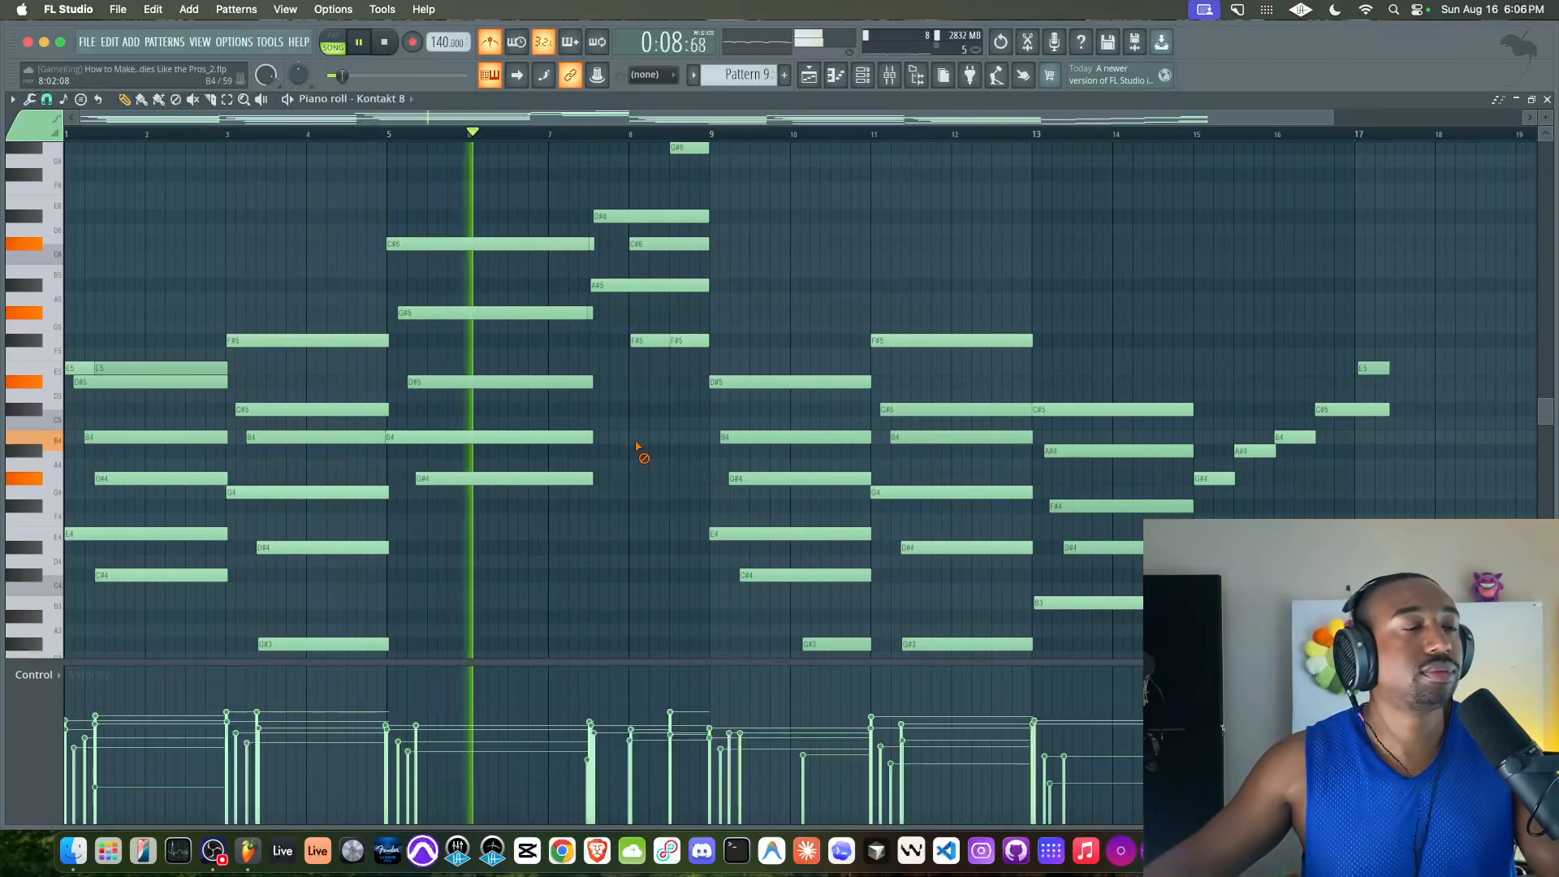
scroll(633, 447, "up", 1)
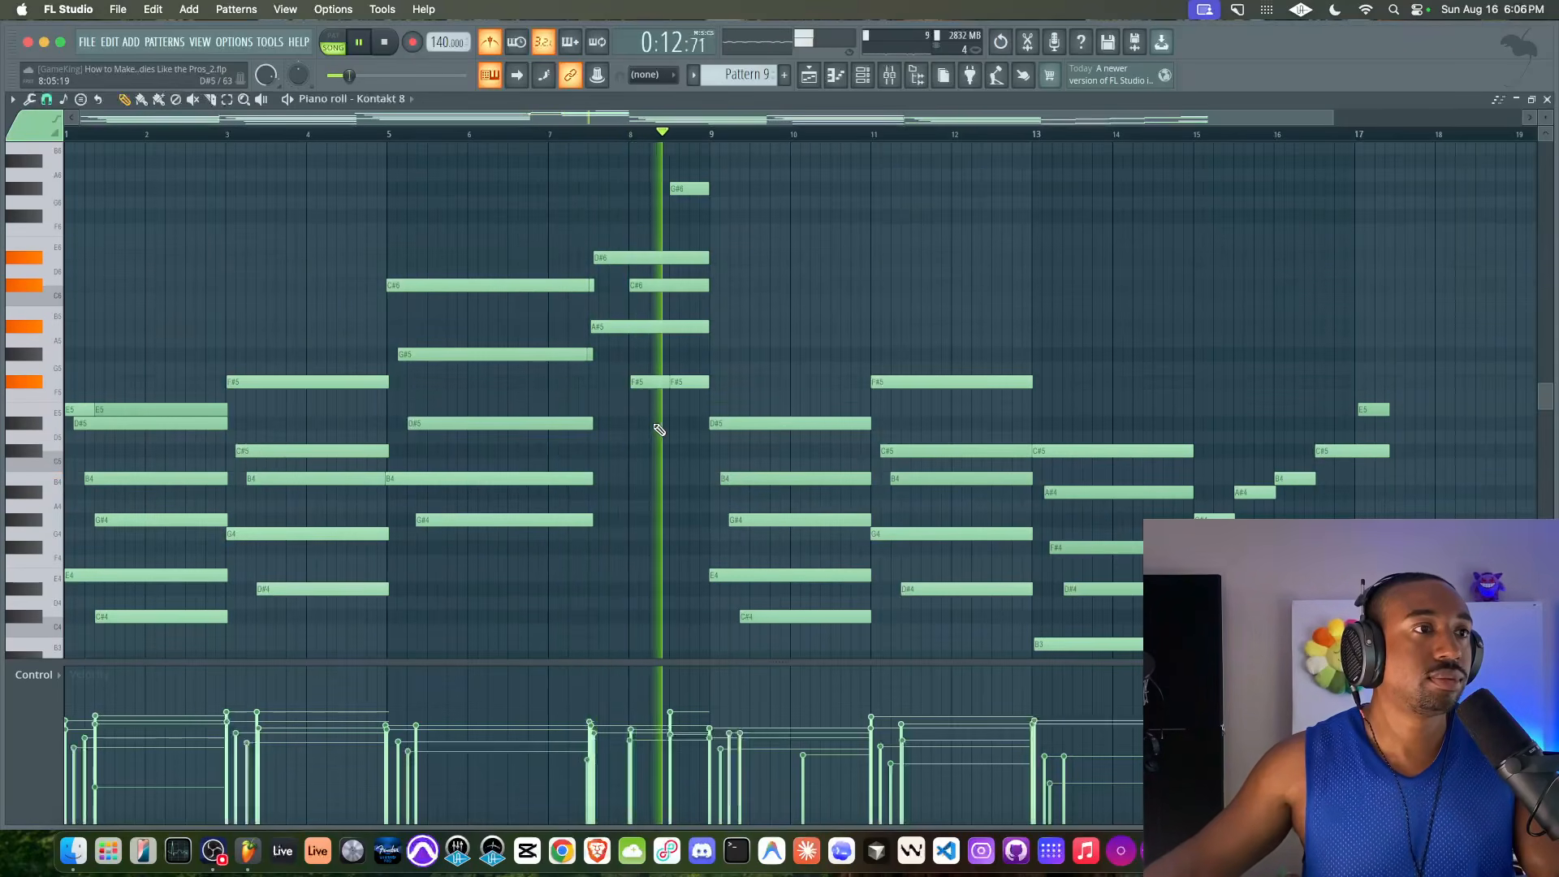
scroll(641, 438, "up", 1)
scroll(658, 429, "down", 2)
scroll(658, 429, "right", 1)
scroll(659, 429, "down", 2)
scroll(658, 429, "right", 3)
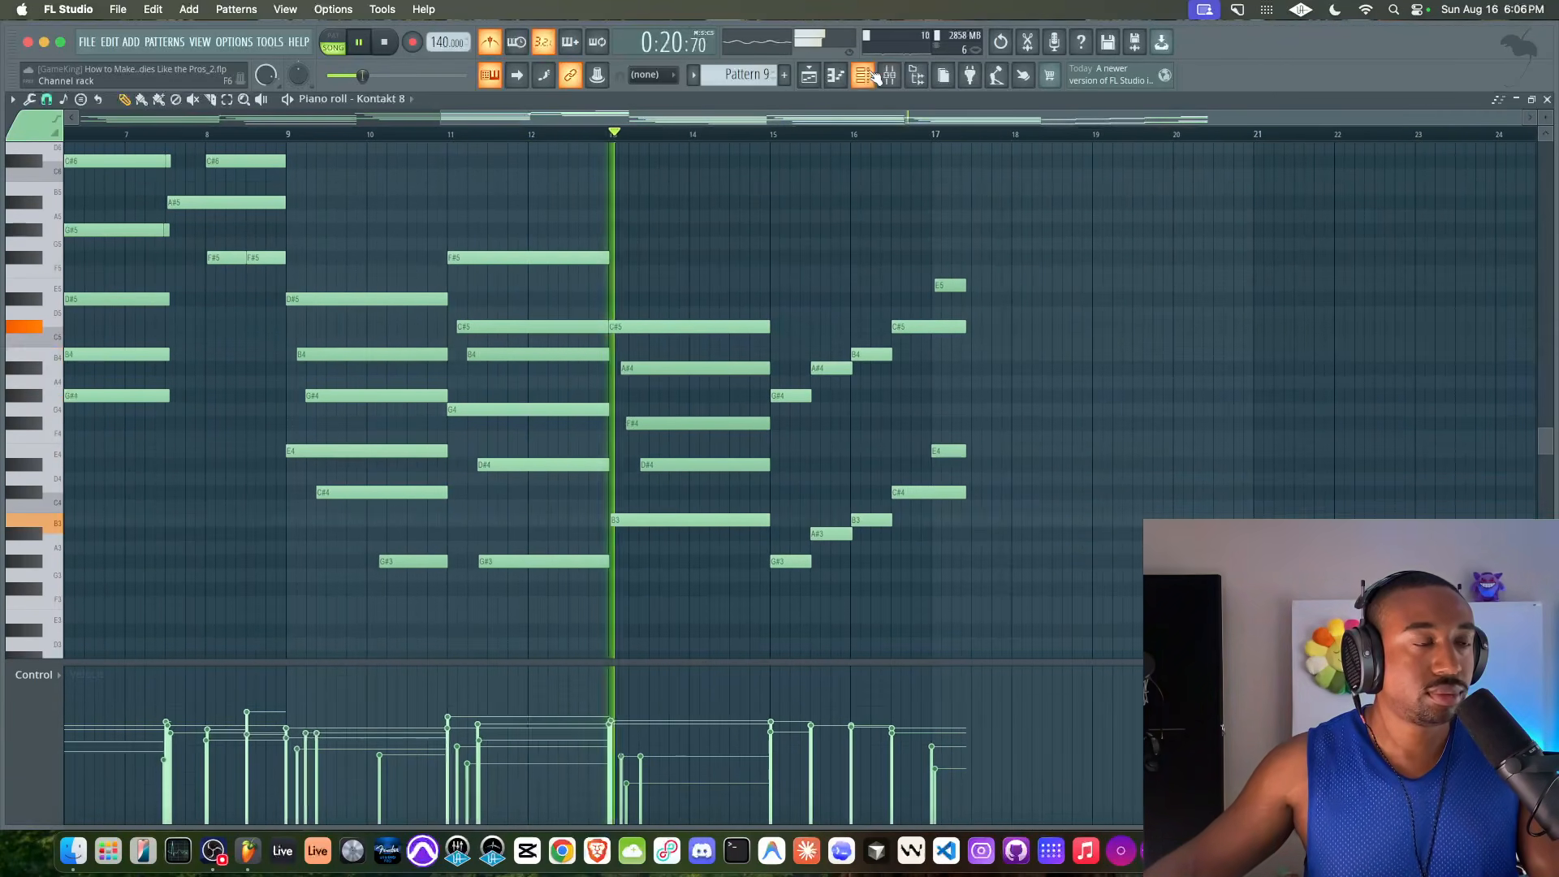
Quantize the chord starting at bar 13, clear the selection, and check the Kontakt 8 track in the mixer
left_click_drag(698, 280, 622, 526)
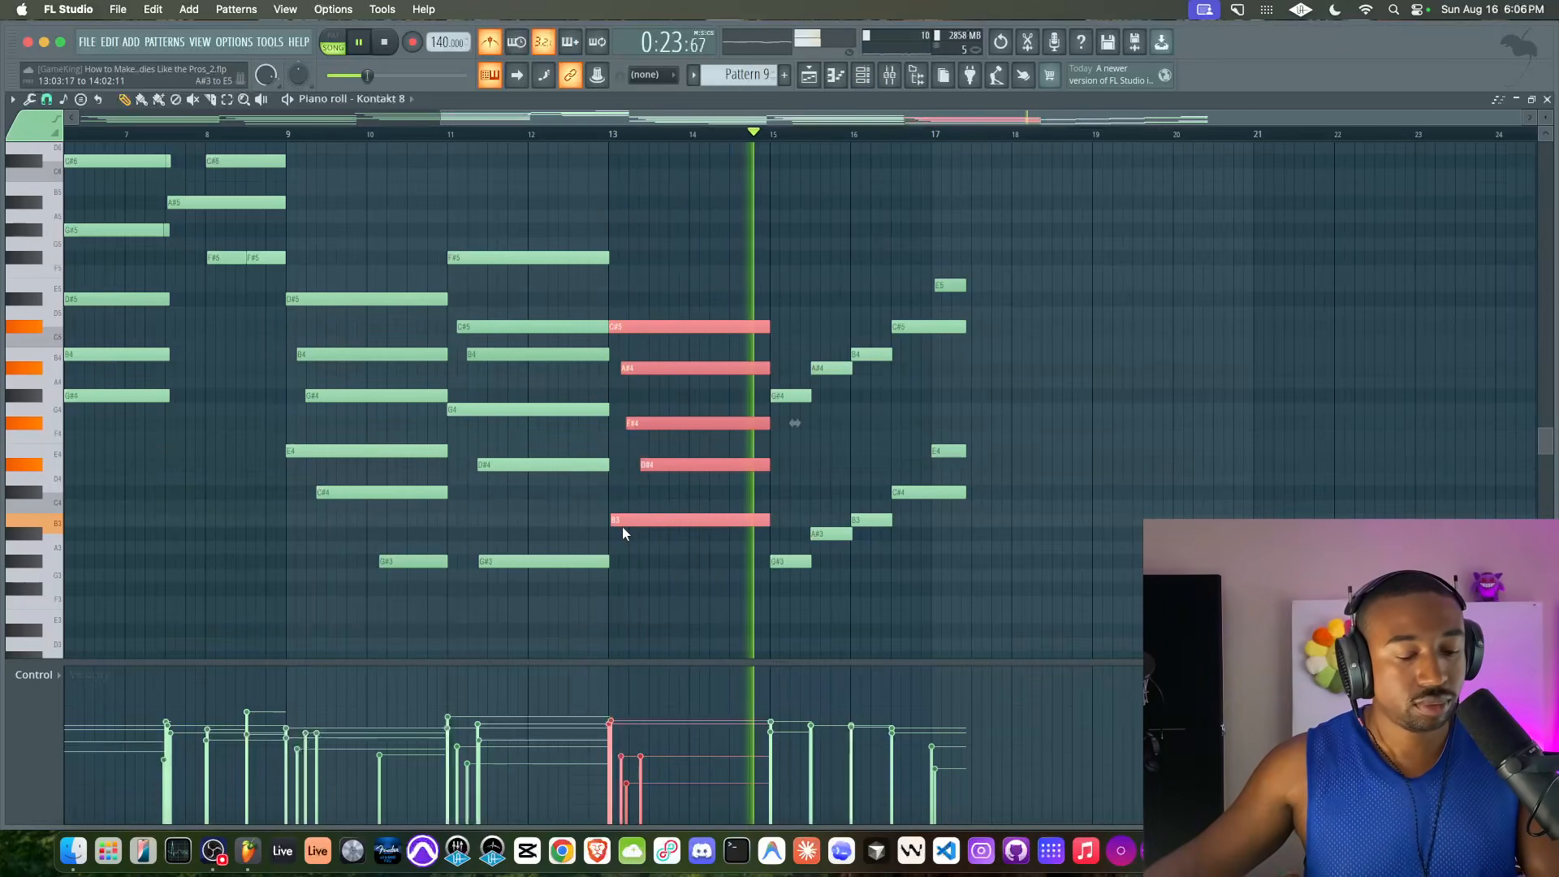
left_click(668, 490, "super")
left_click(889, 75)
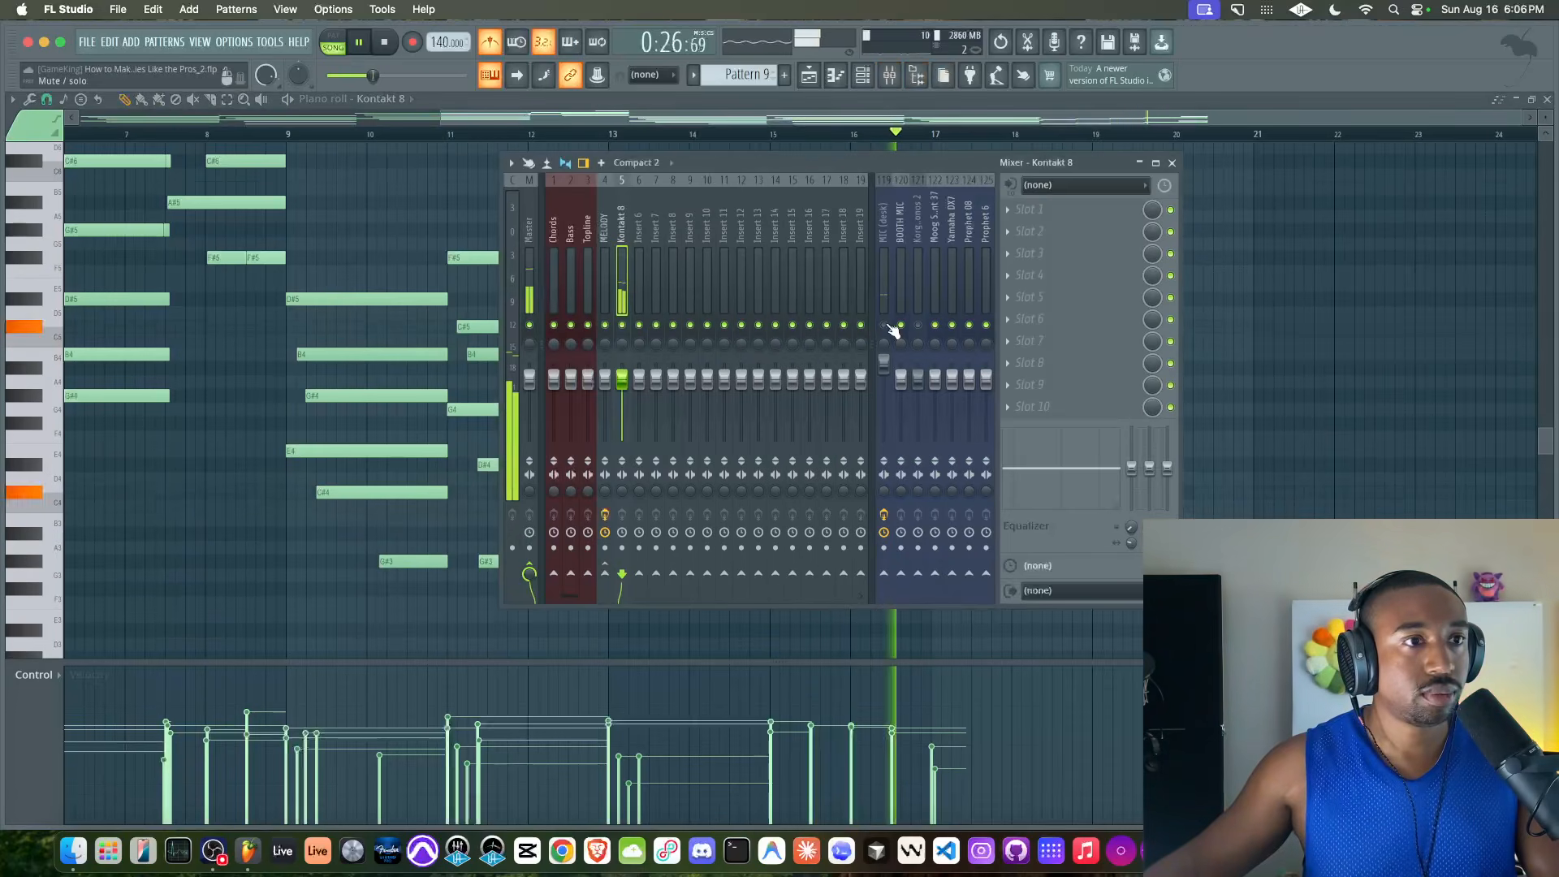
right_click(1252, 180)
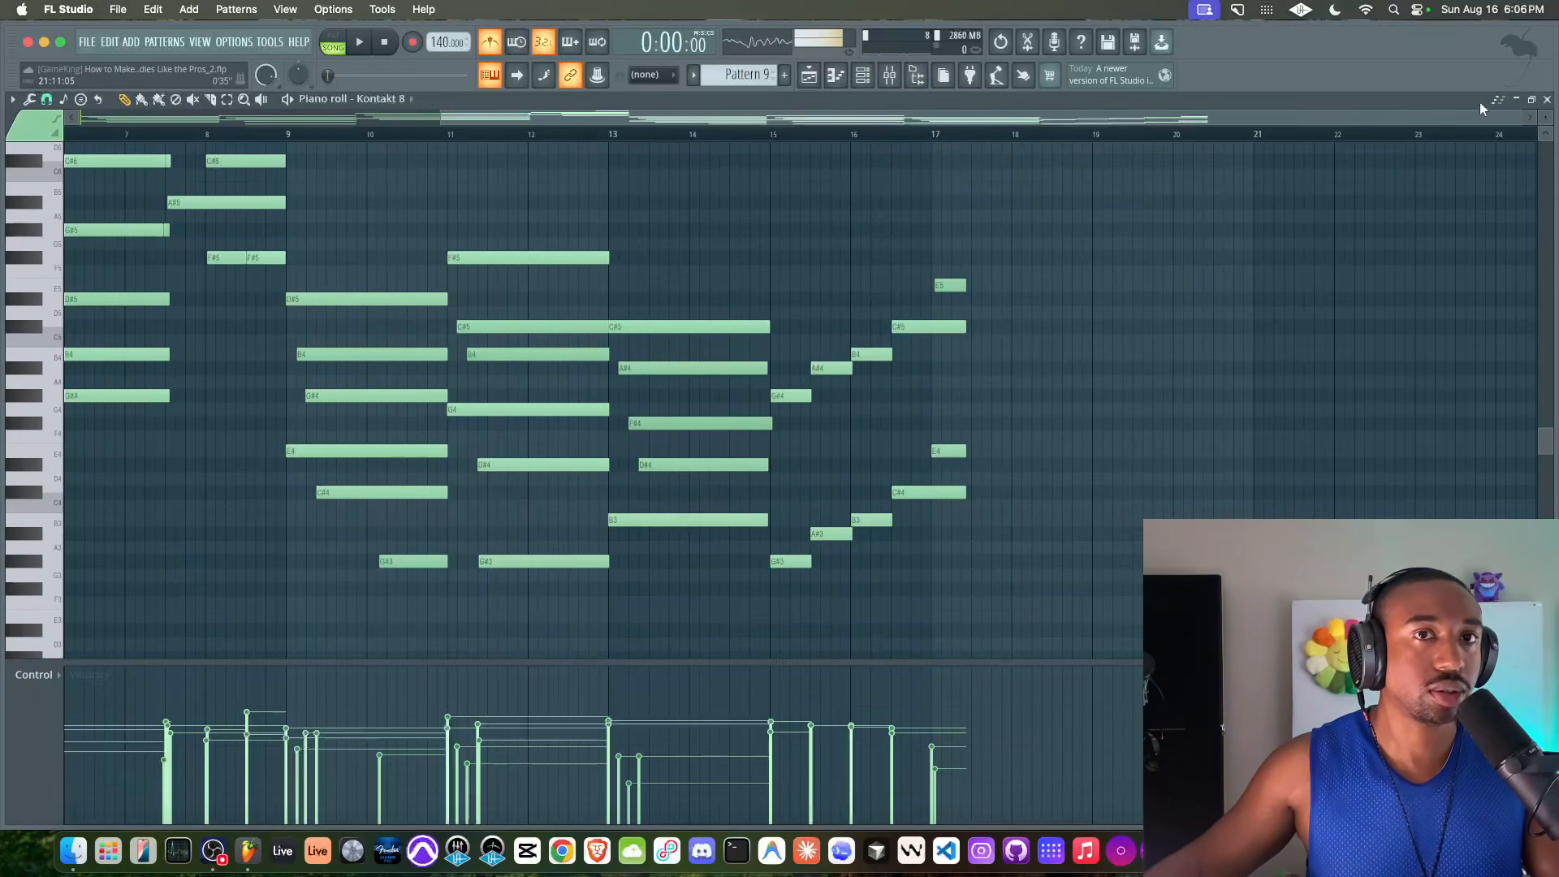
Leave the piano roll and add another Kontakt 8 instrument to the channel rack
left_click(1547, 99)
left_click(863, 74)
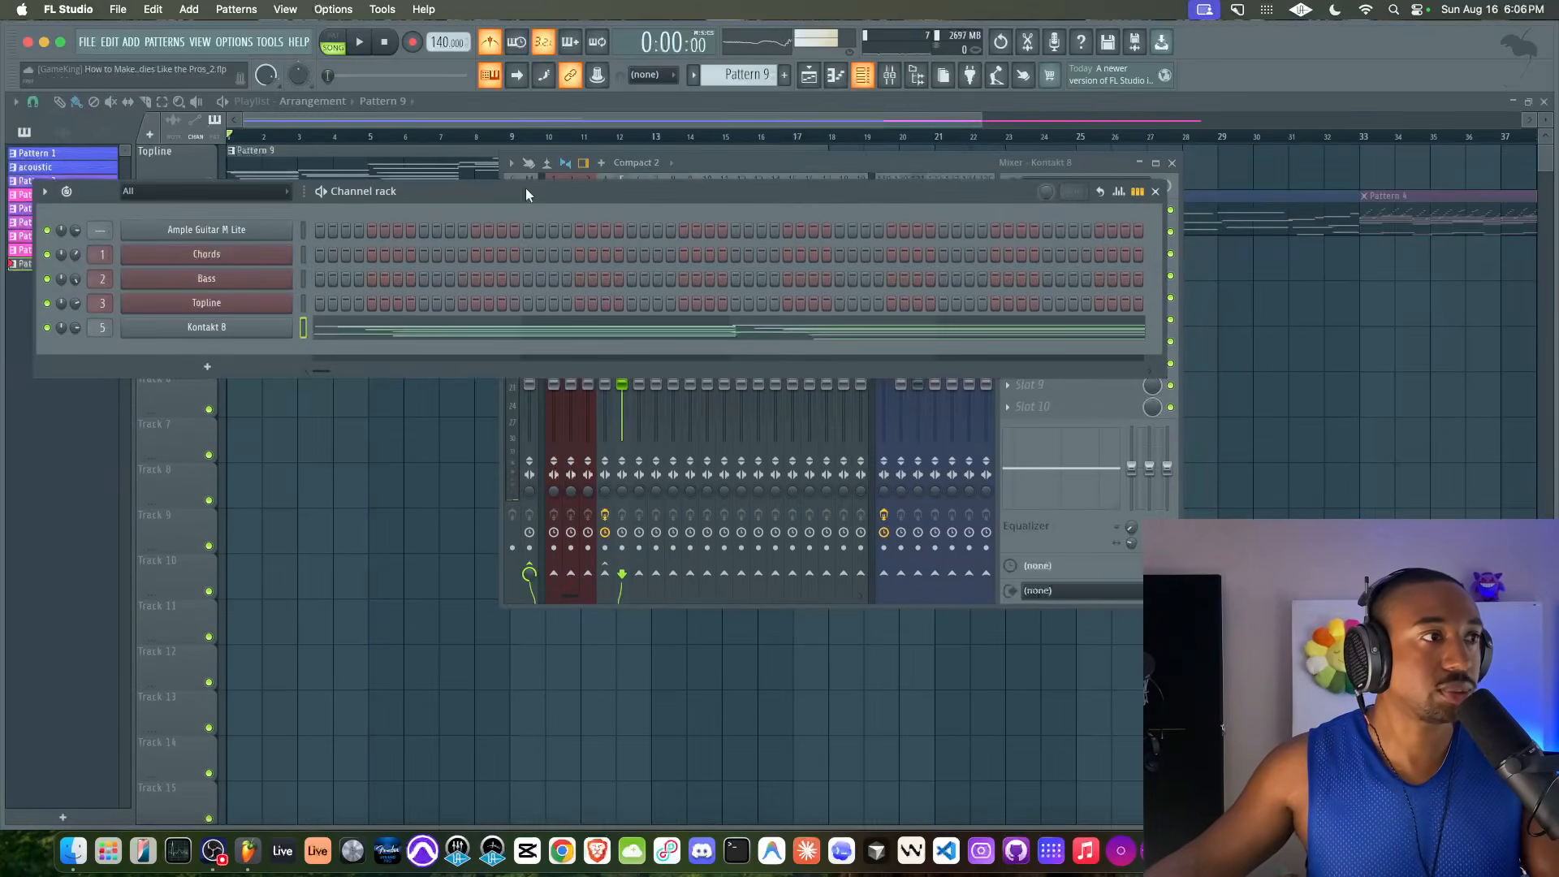
left_click(218, 368)
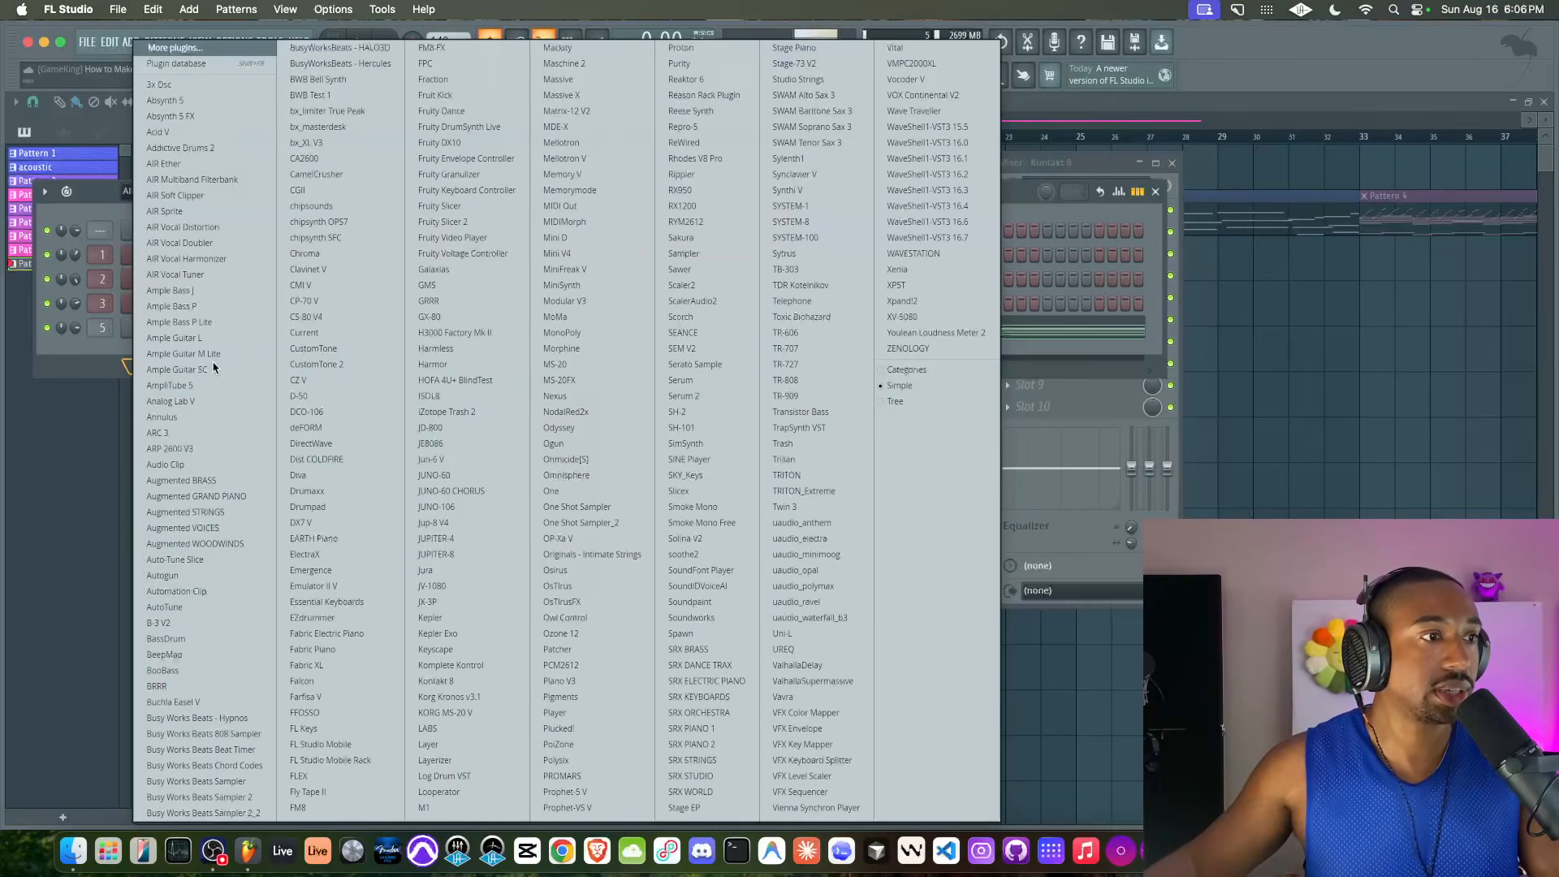
left_click(451, 680)
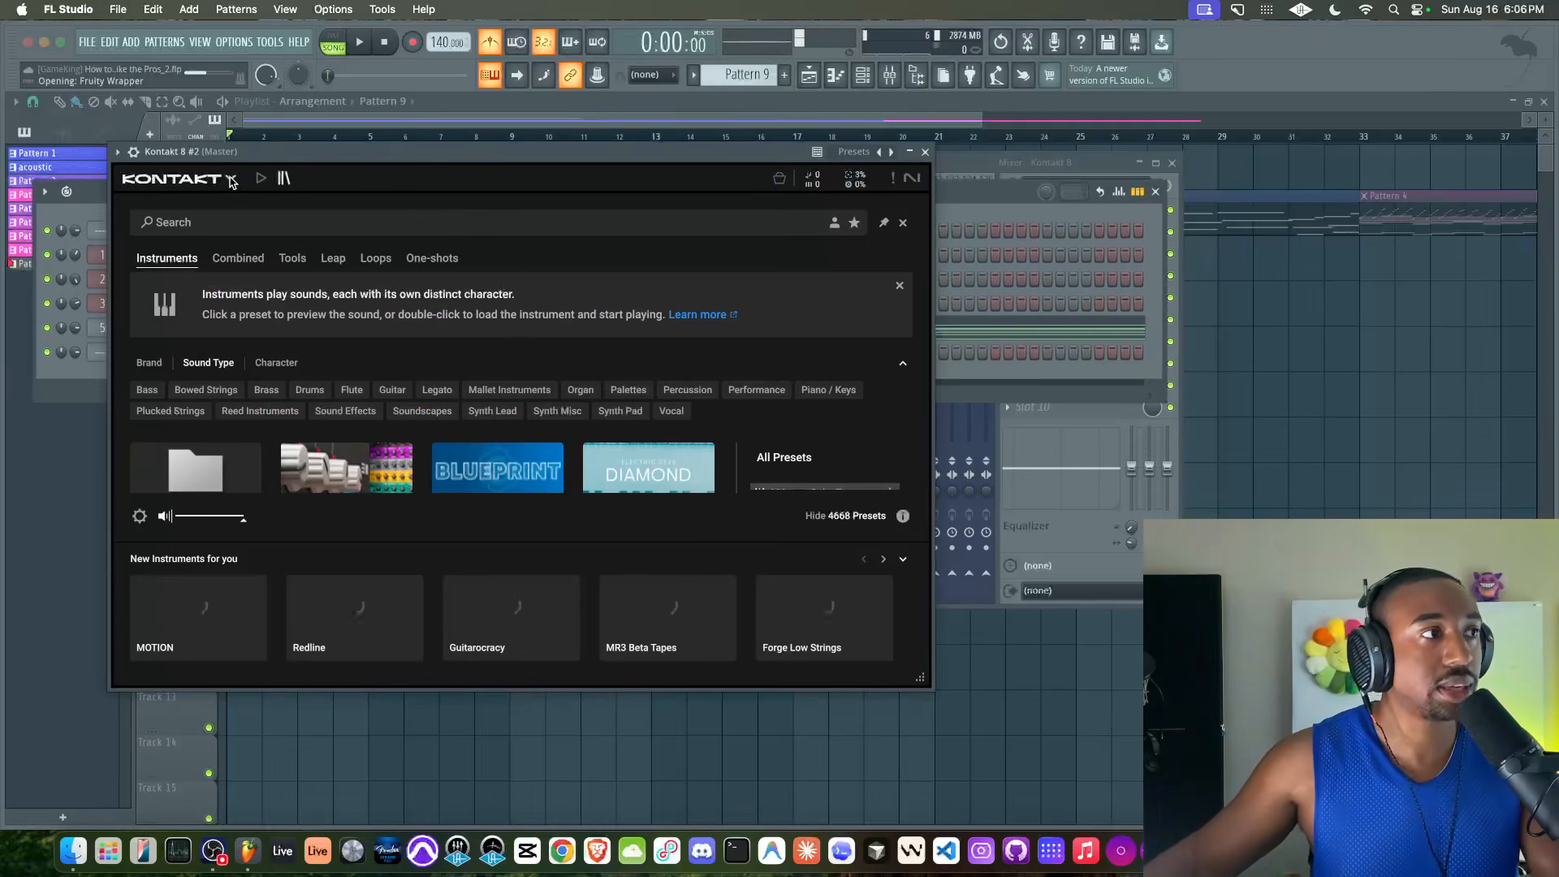
Switch the new Kontakt 8 to its library view and load the Shreddage 3 Precision FREE instrument
left_click(231, 180)
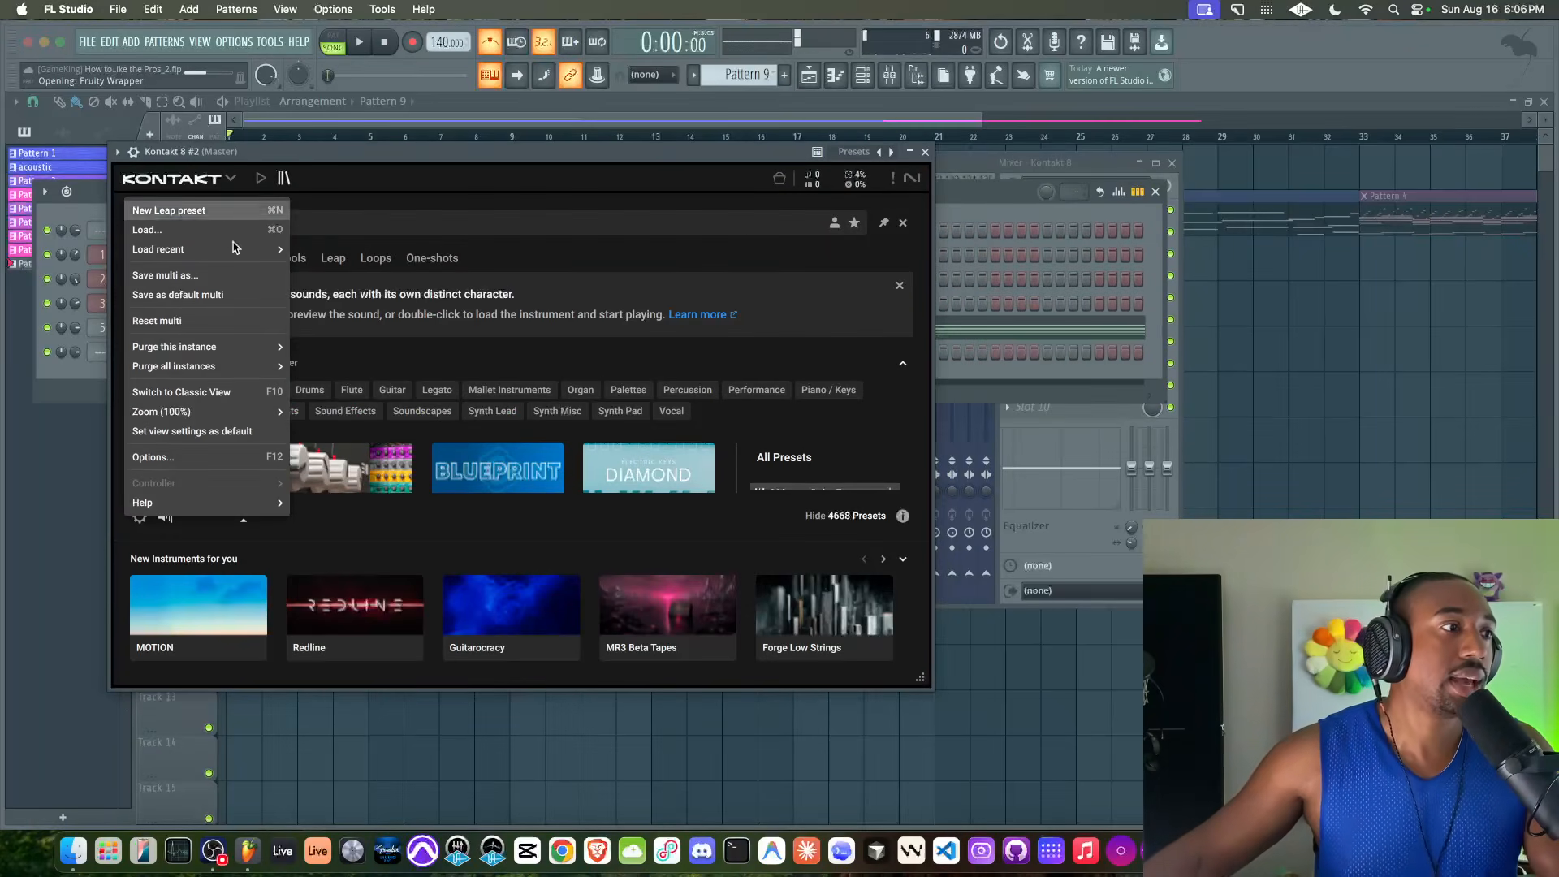
left_click(292, 181)
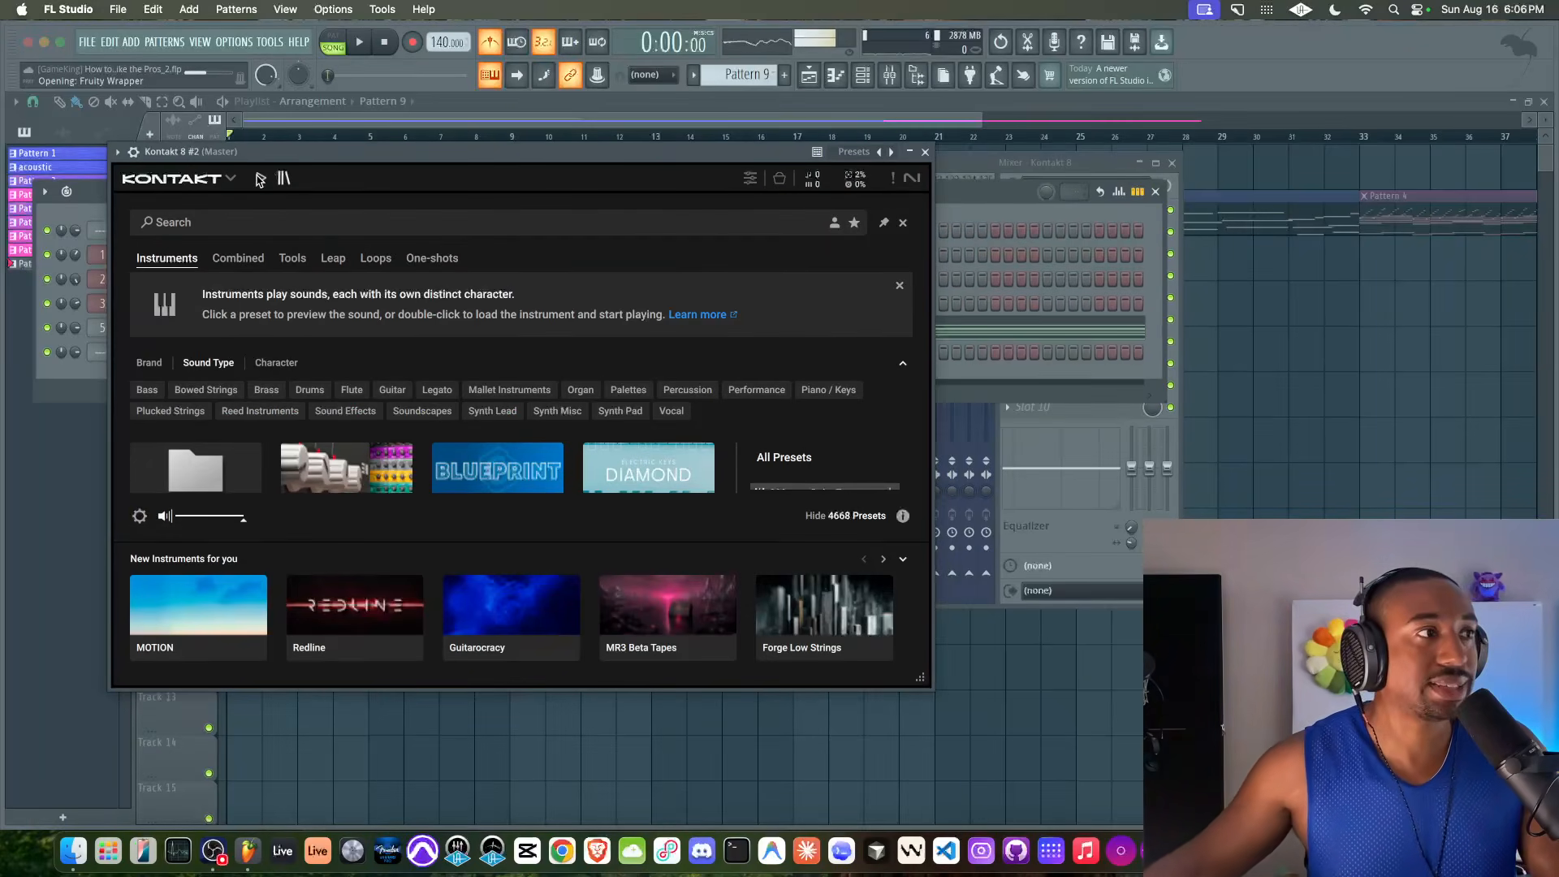
left_click(260, 179)
scroll(229, 414, "down", 15)
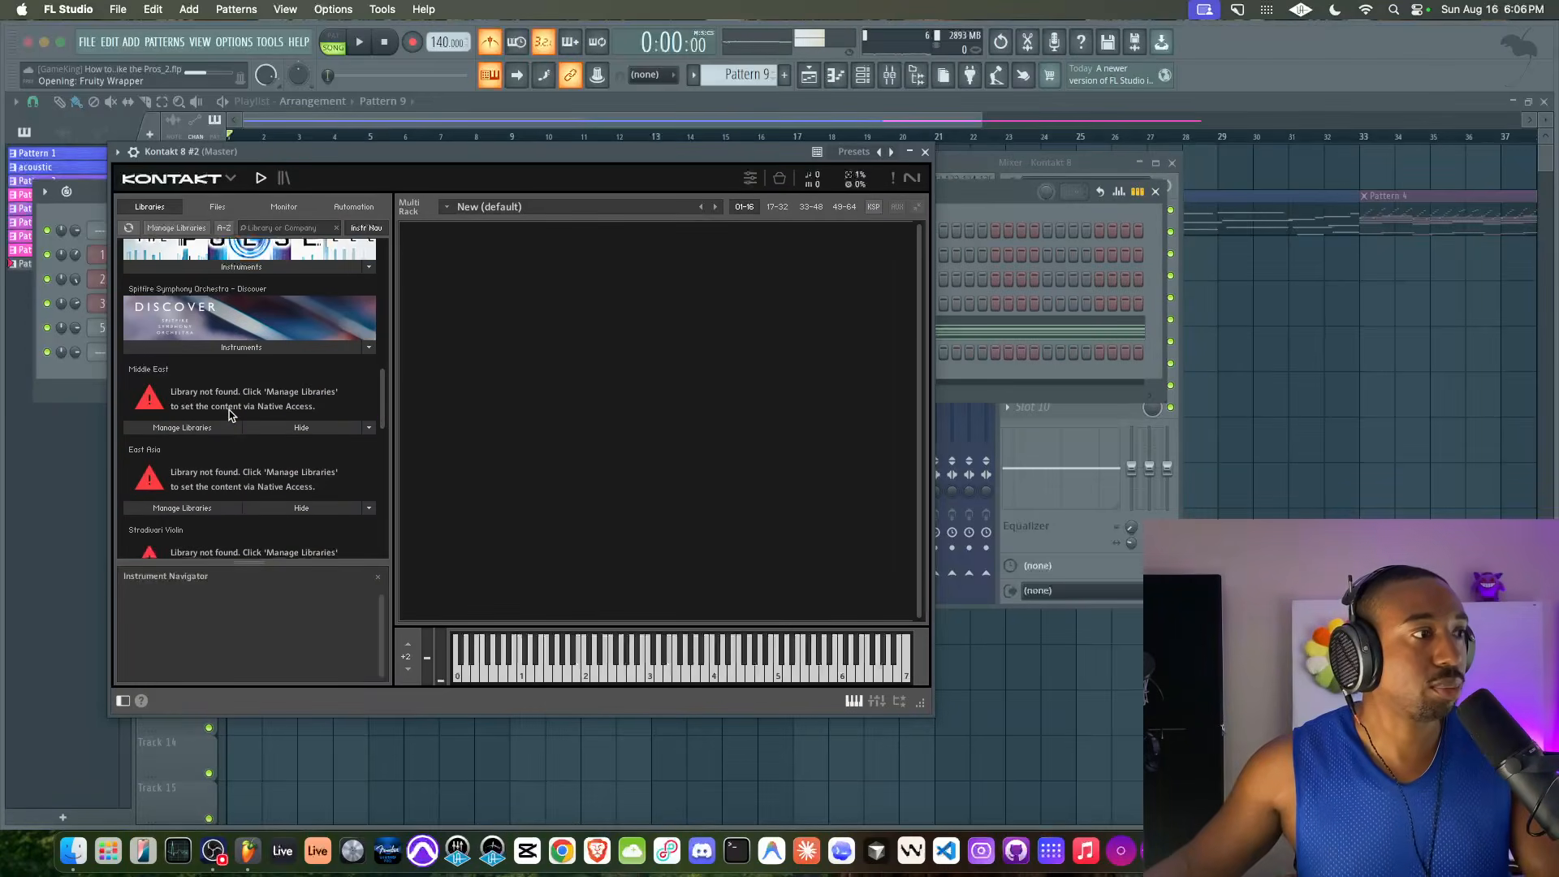
left_click(225, 335)
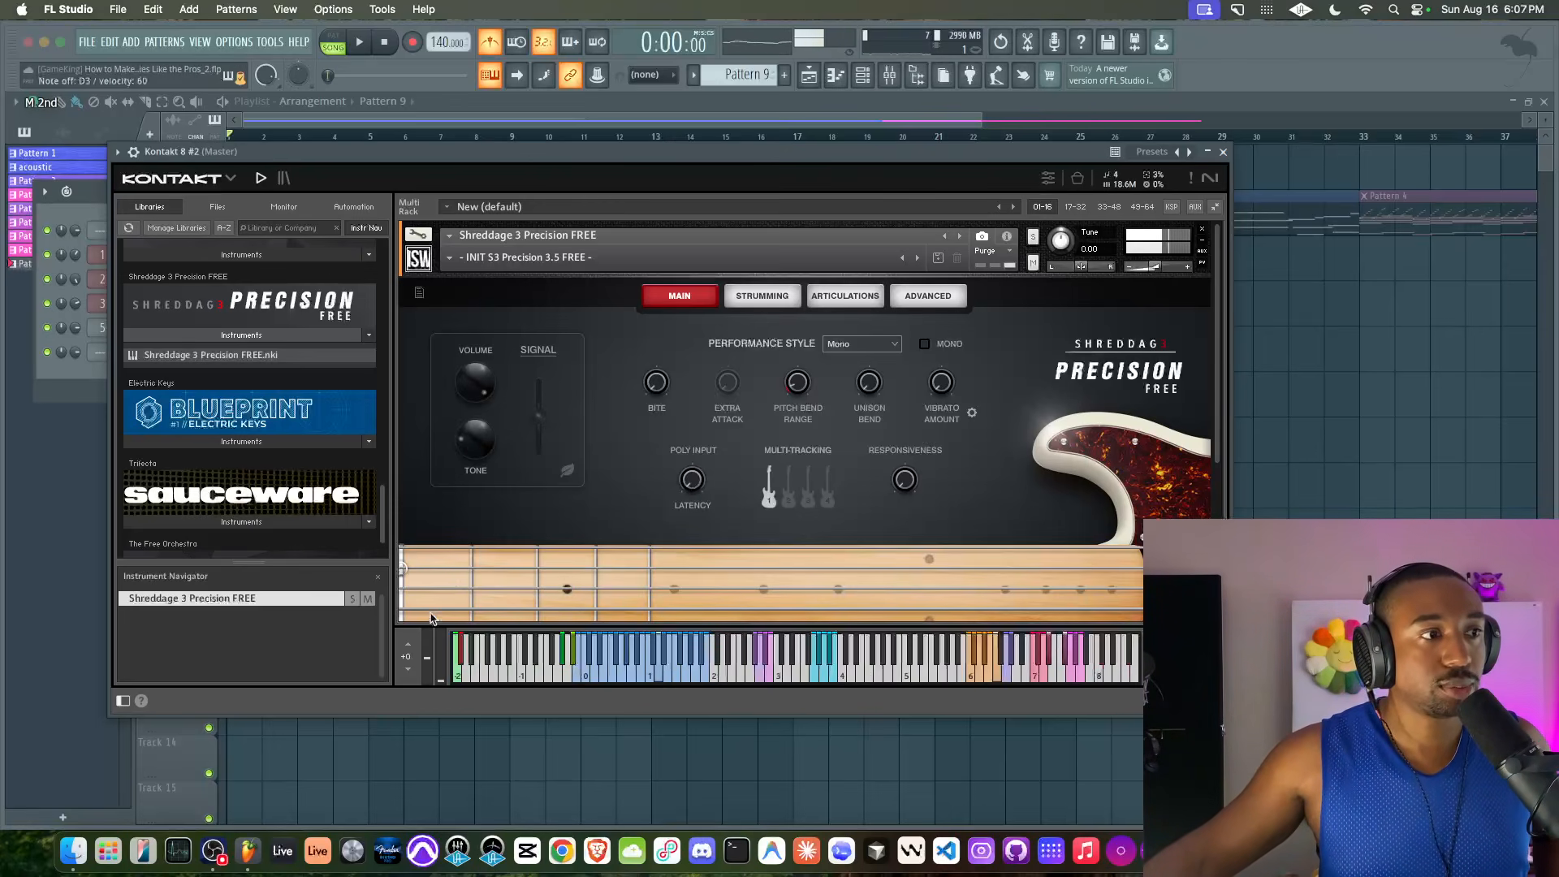
Close the Kontakt 8 #2 window and route its channel to mixer track 6
left_click(1222, 153)
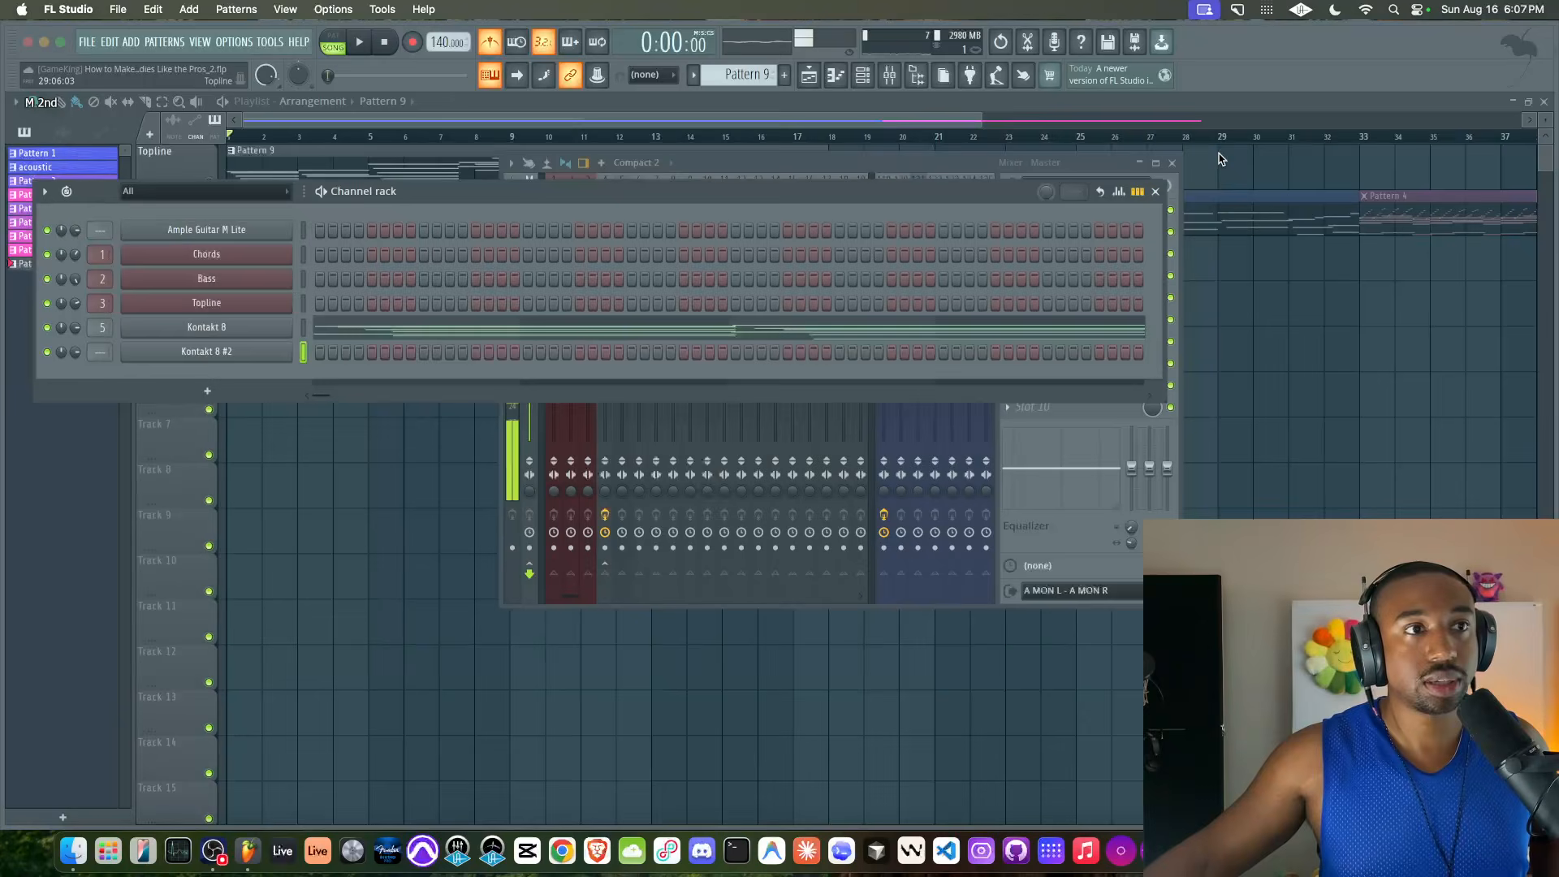
key("super+l")
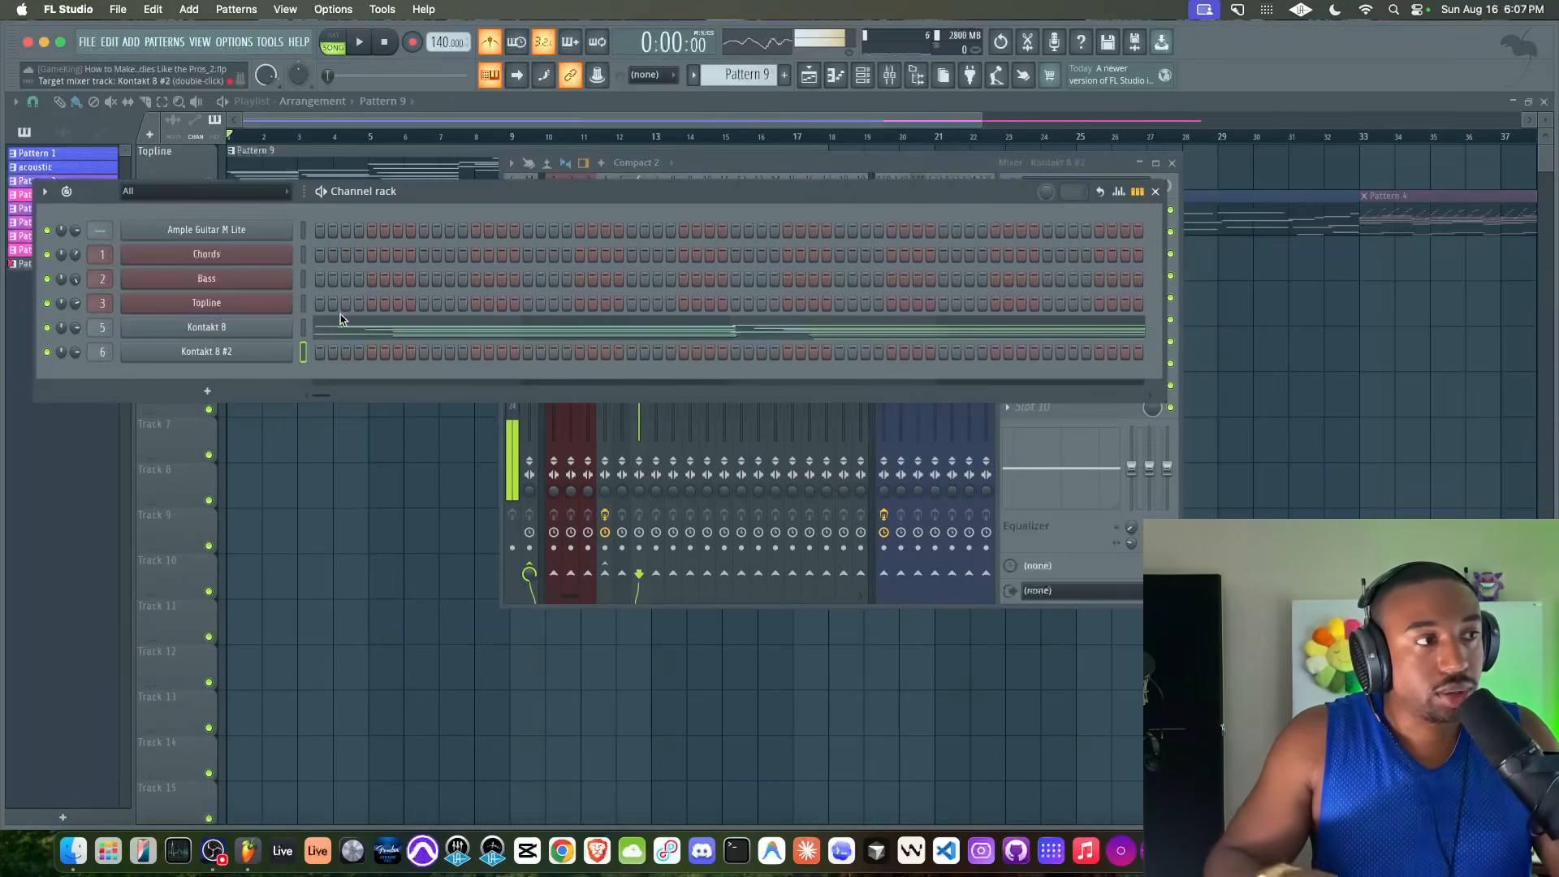
left_click(457, 469)
Move the acoustic and Pattern 4 clips on the Harmony track to start at bar 18 and unmute them
scroll(533, 331, "down", 1)
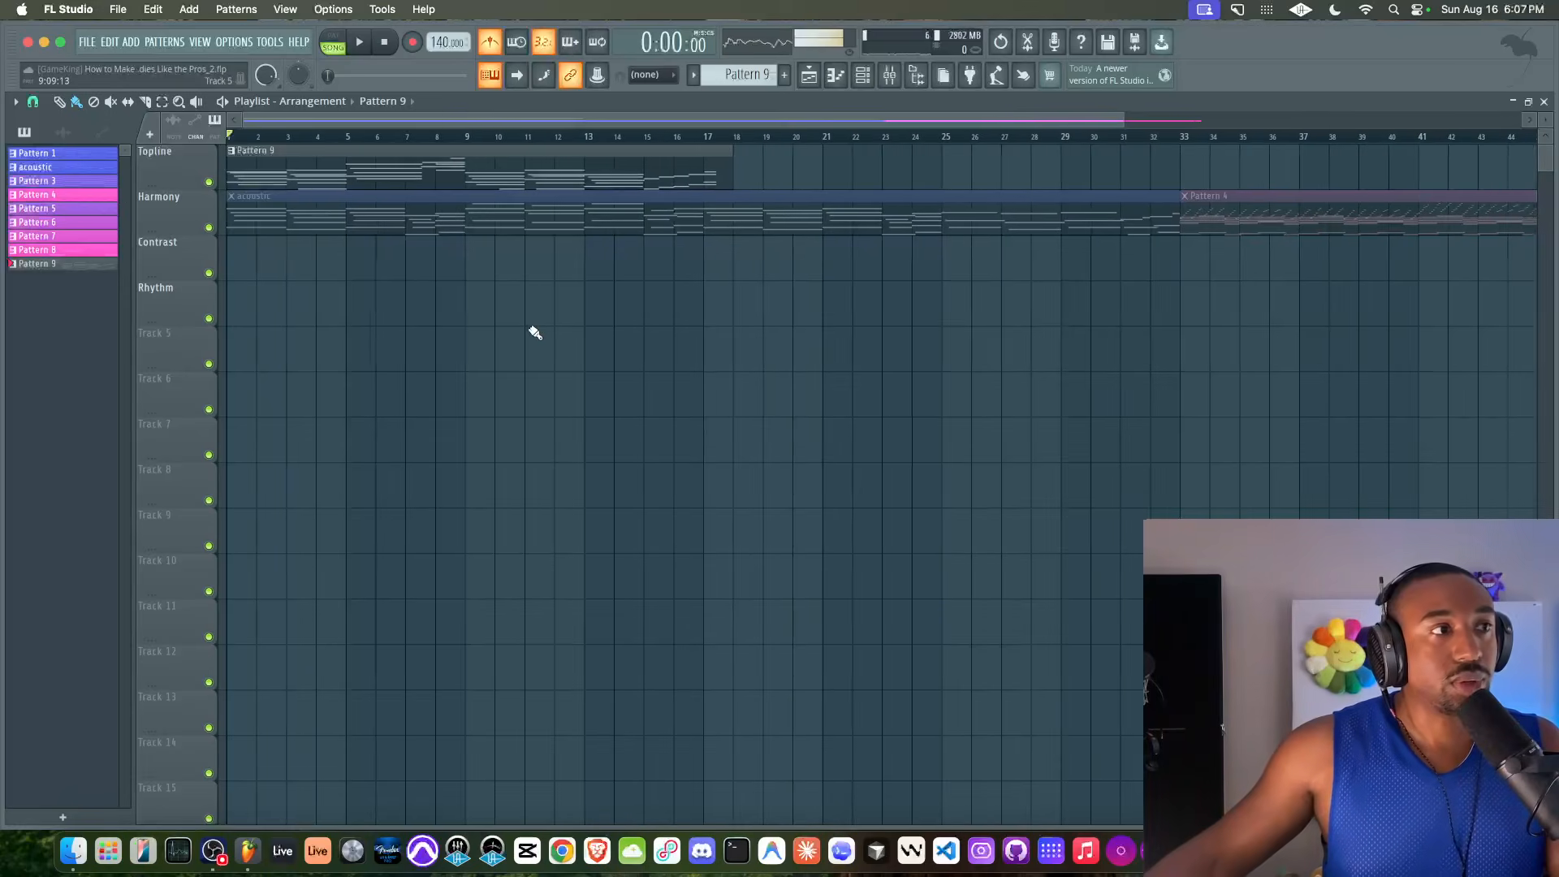
scroll(285, 221, "down", 1)
left_click_drag(284, 221, 1099, 224)
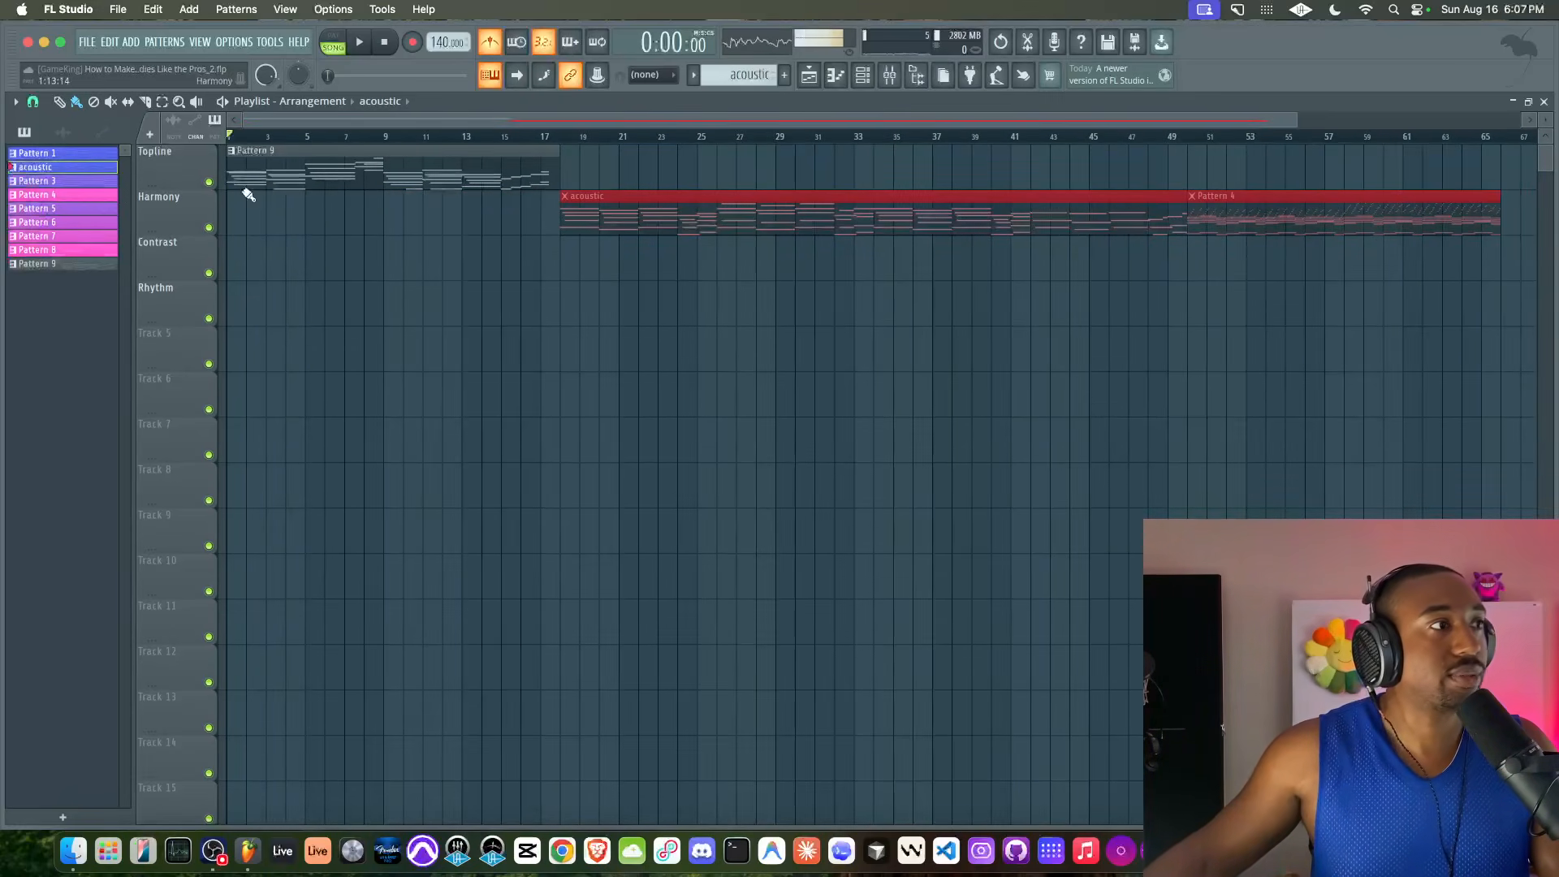
left_click(1271, 276)
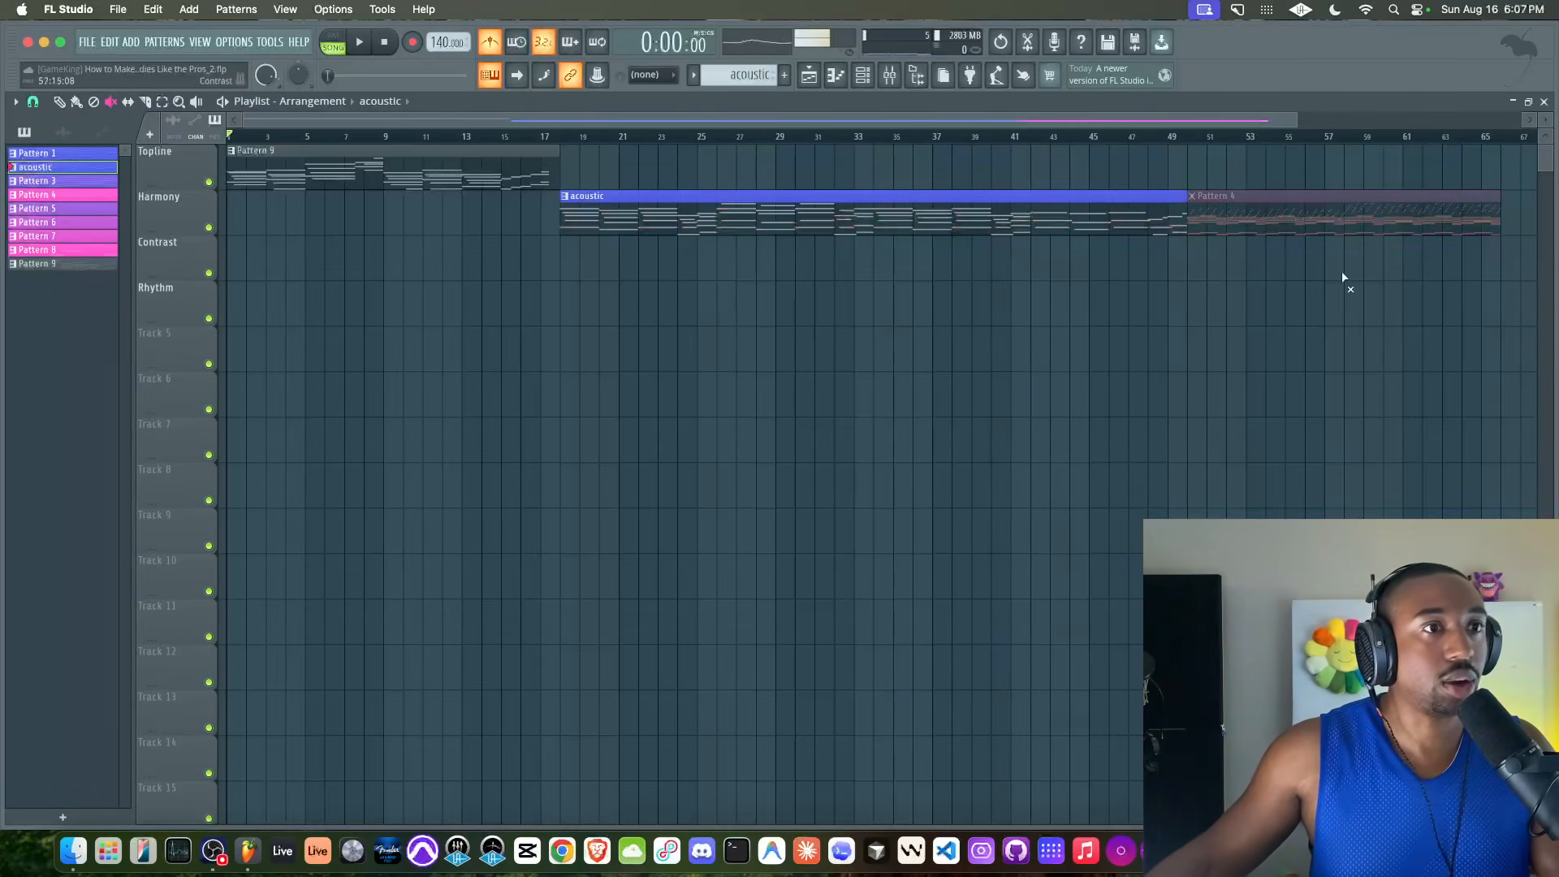
Put Pattern 9 on the Harmony track, ending at bar 17, and shift the acoustic and Pattern 4 clips directly behind it
left_click_drag(300, 166, 291, 219)
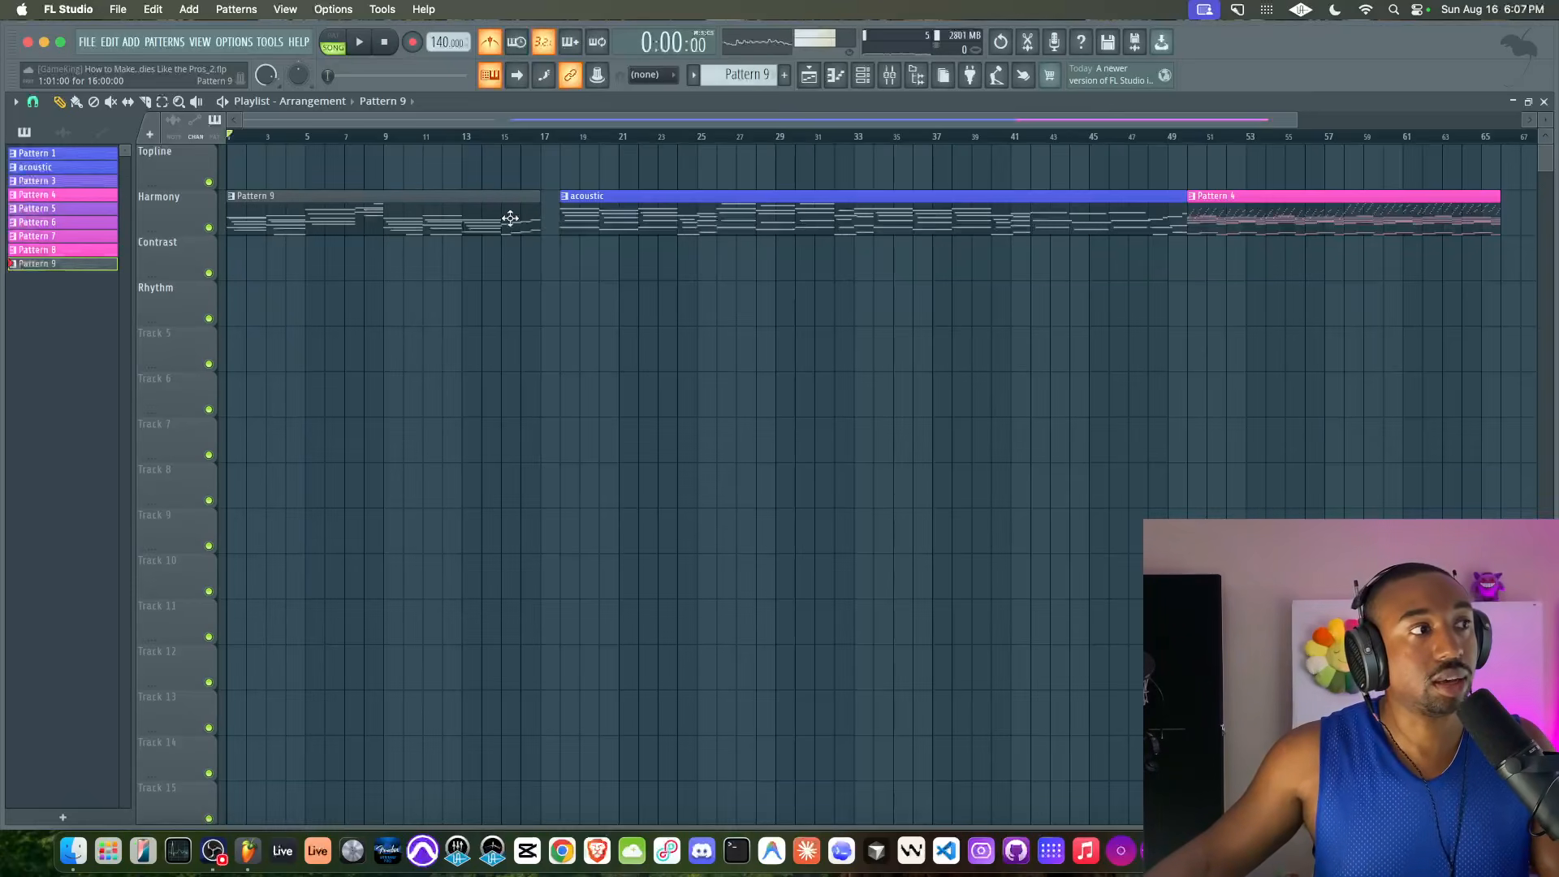
left_click_drag(548, 214, 1274, 209)
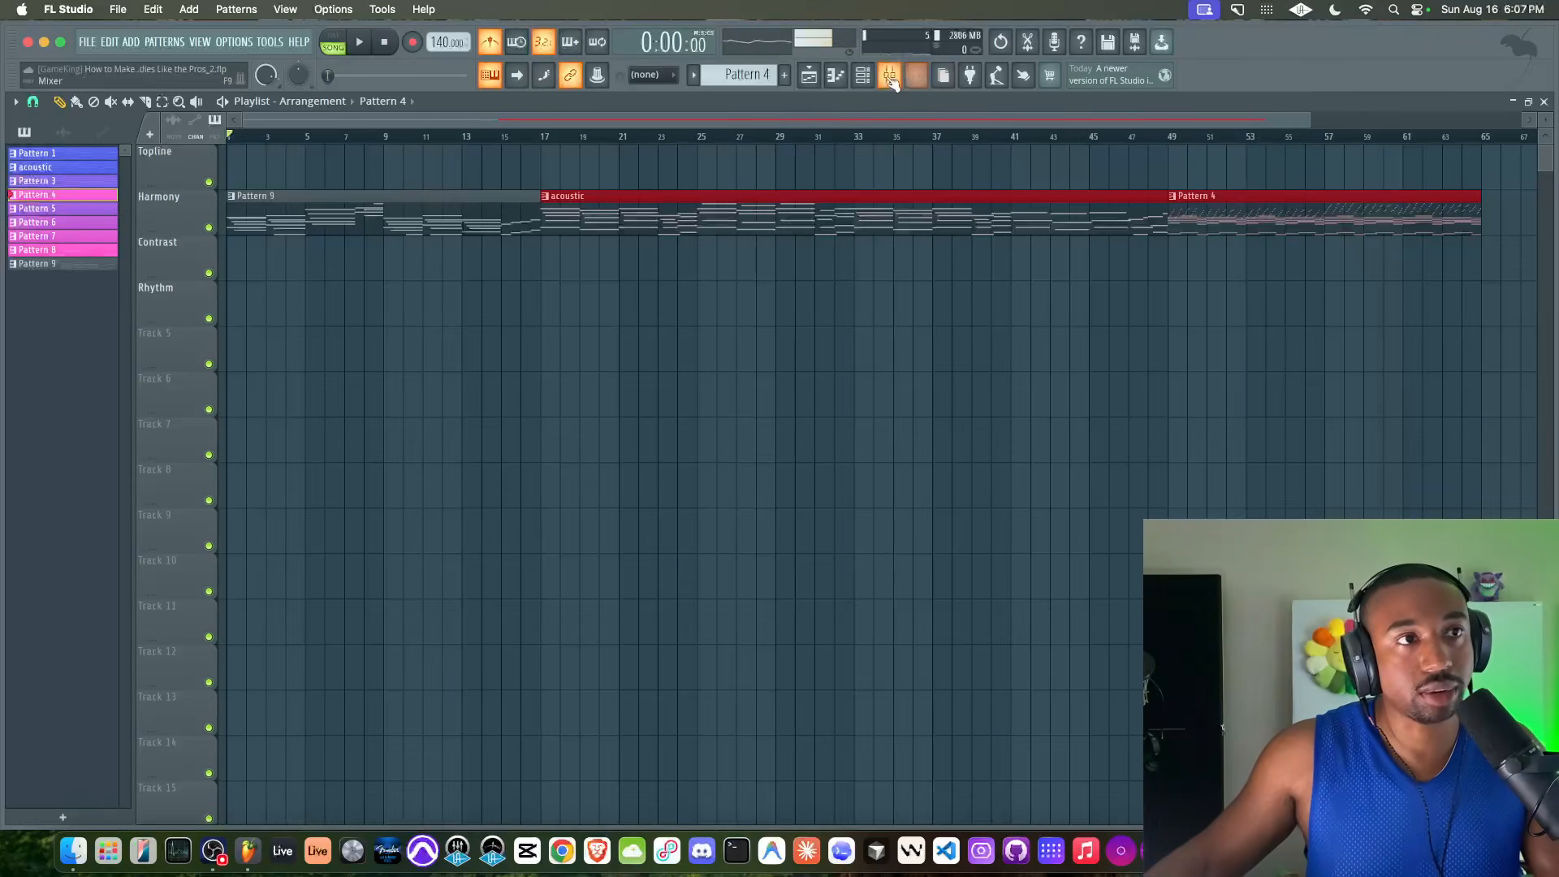
Select the empty Pattern 10 and record a Kontakt 8 #2 bass line over Pattern 9 from bar 1 to about bar 17
left_click(890, 78)
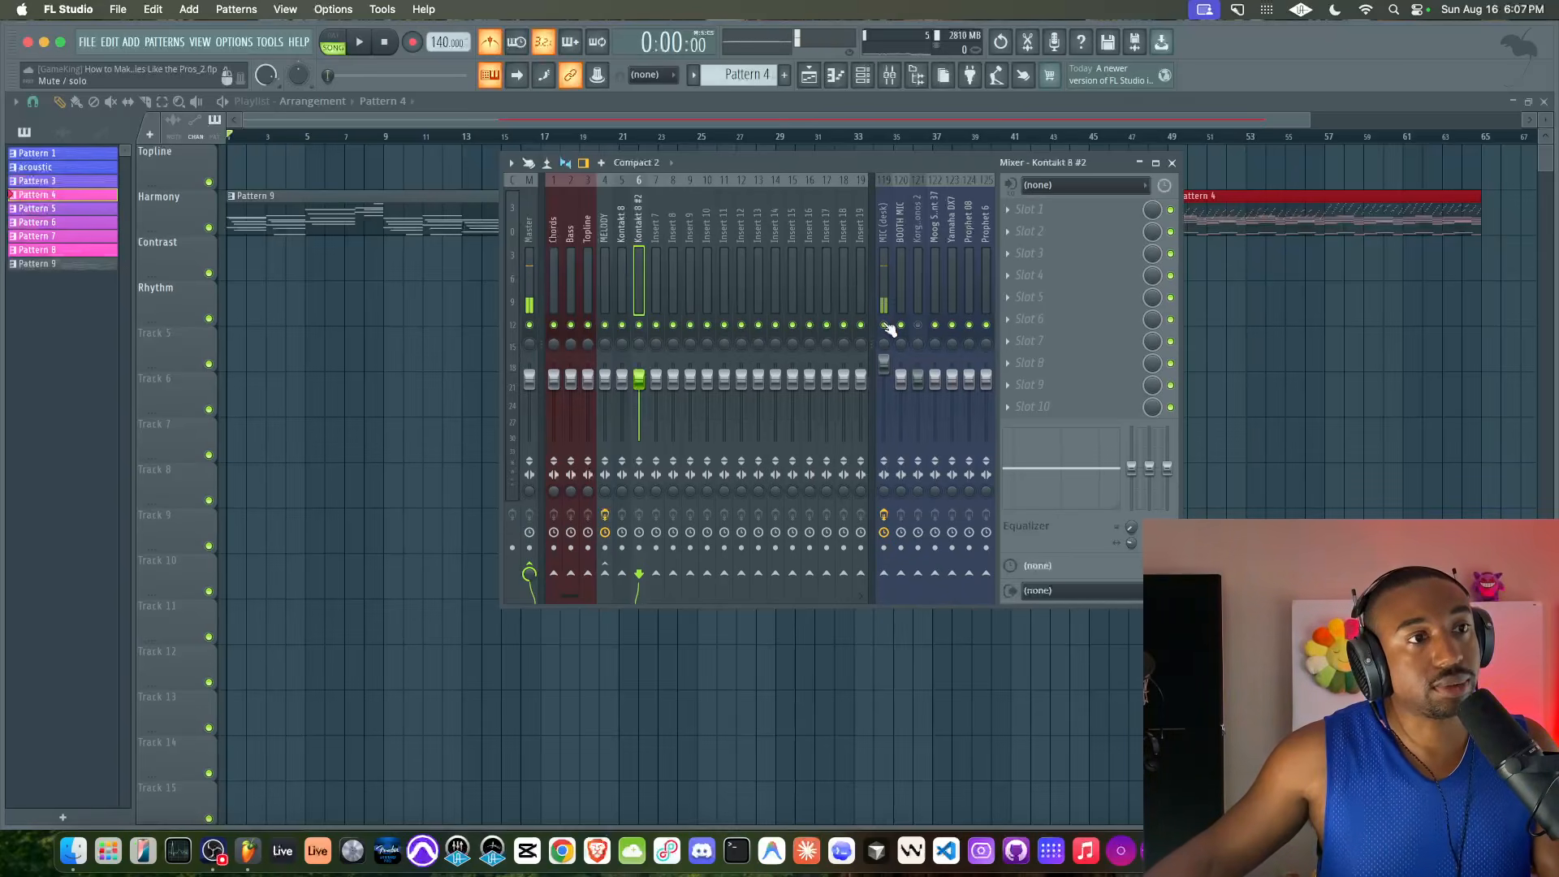
left_click(861, 75)
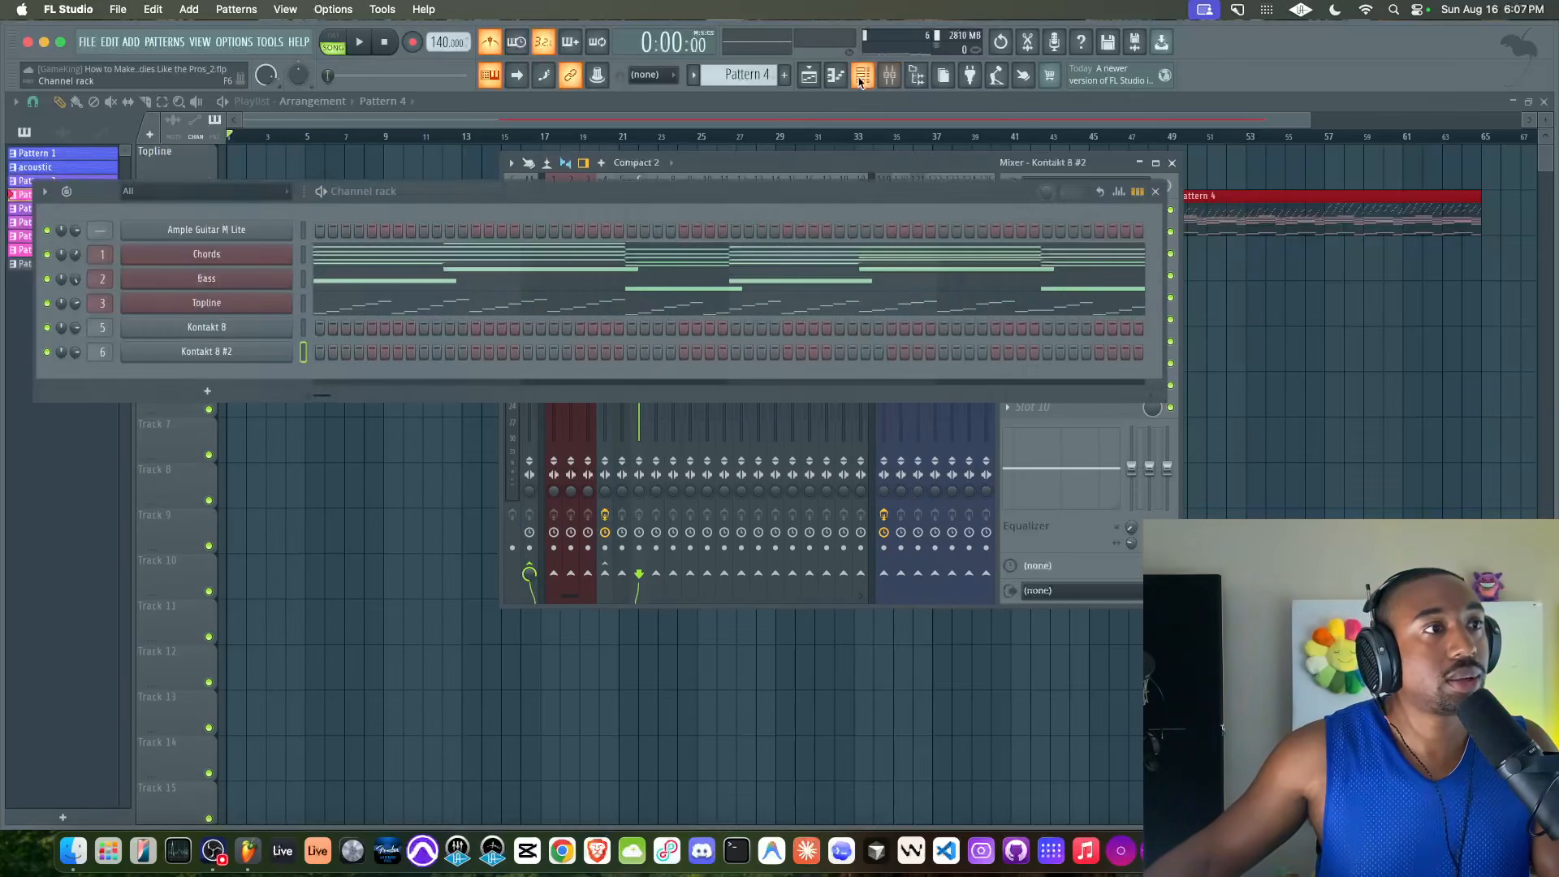
left_click_drag(738, 74, 738, 67)
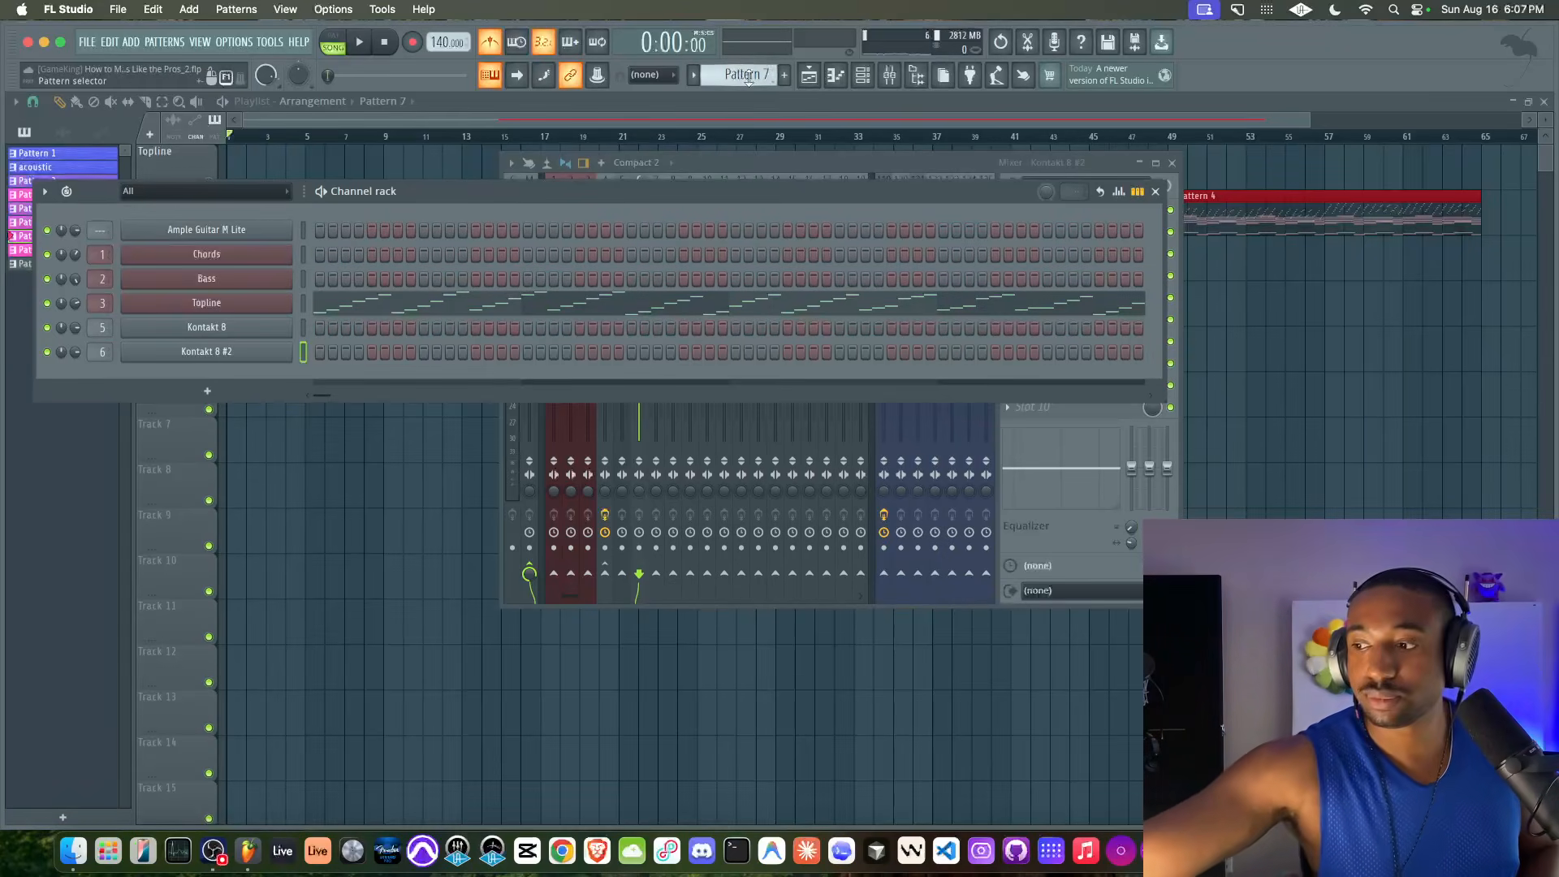
left_click(413, 42)
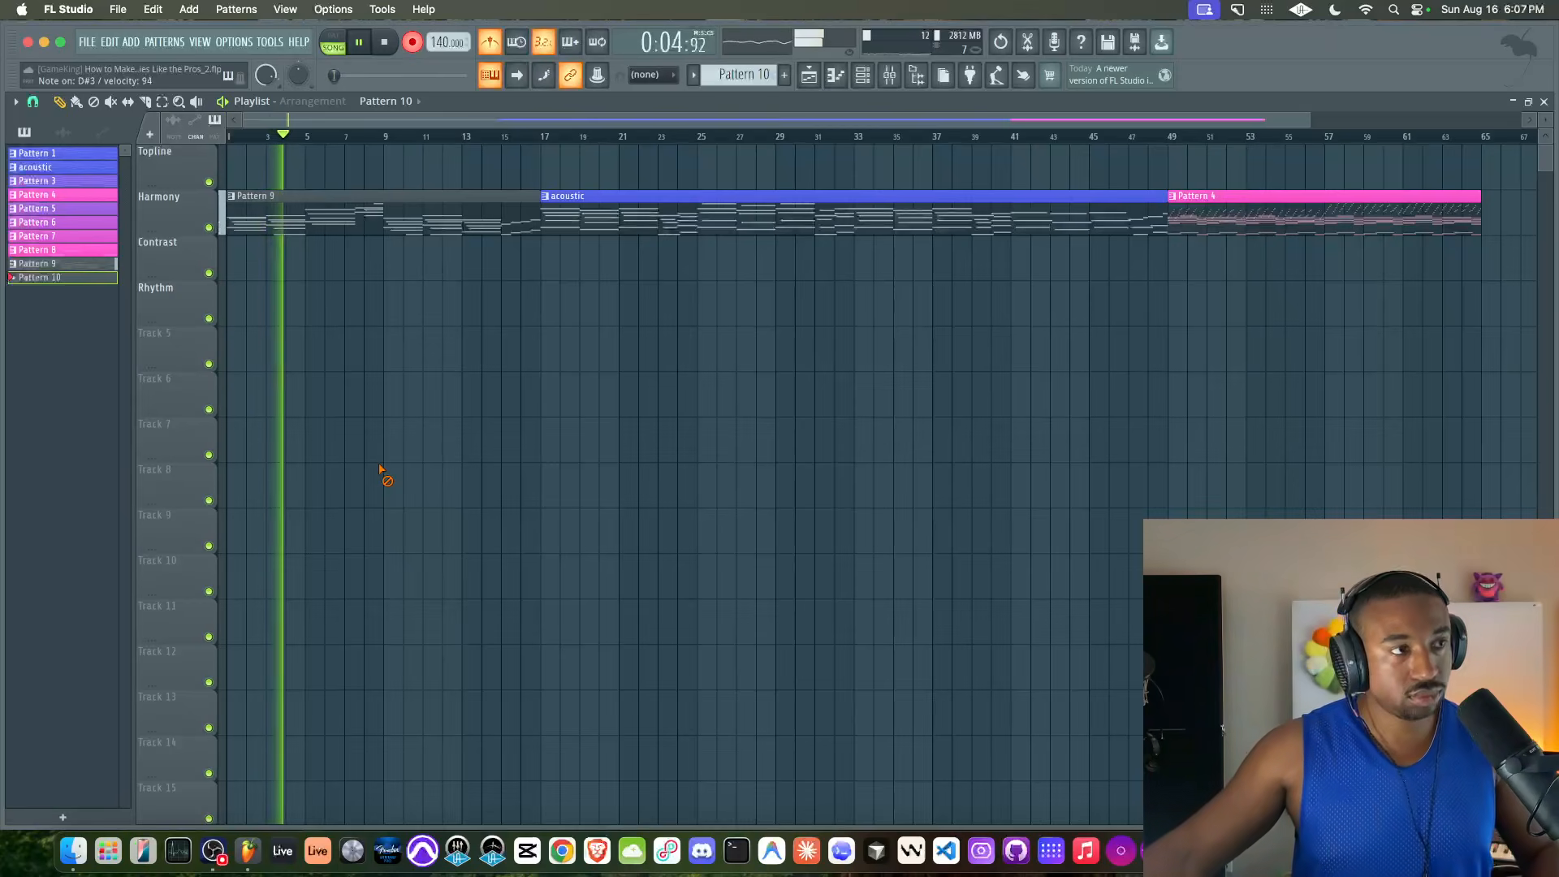
left_click(889, 77)
left_click(889, 77)
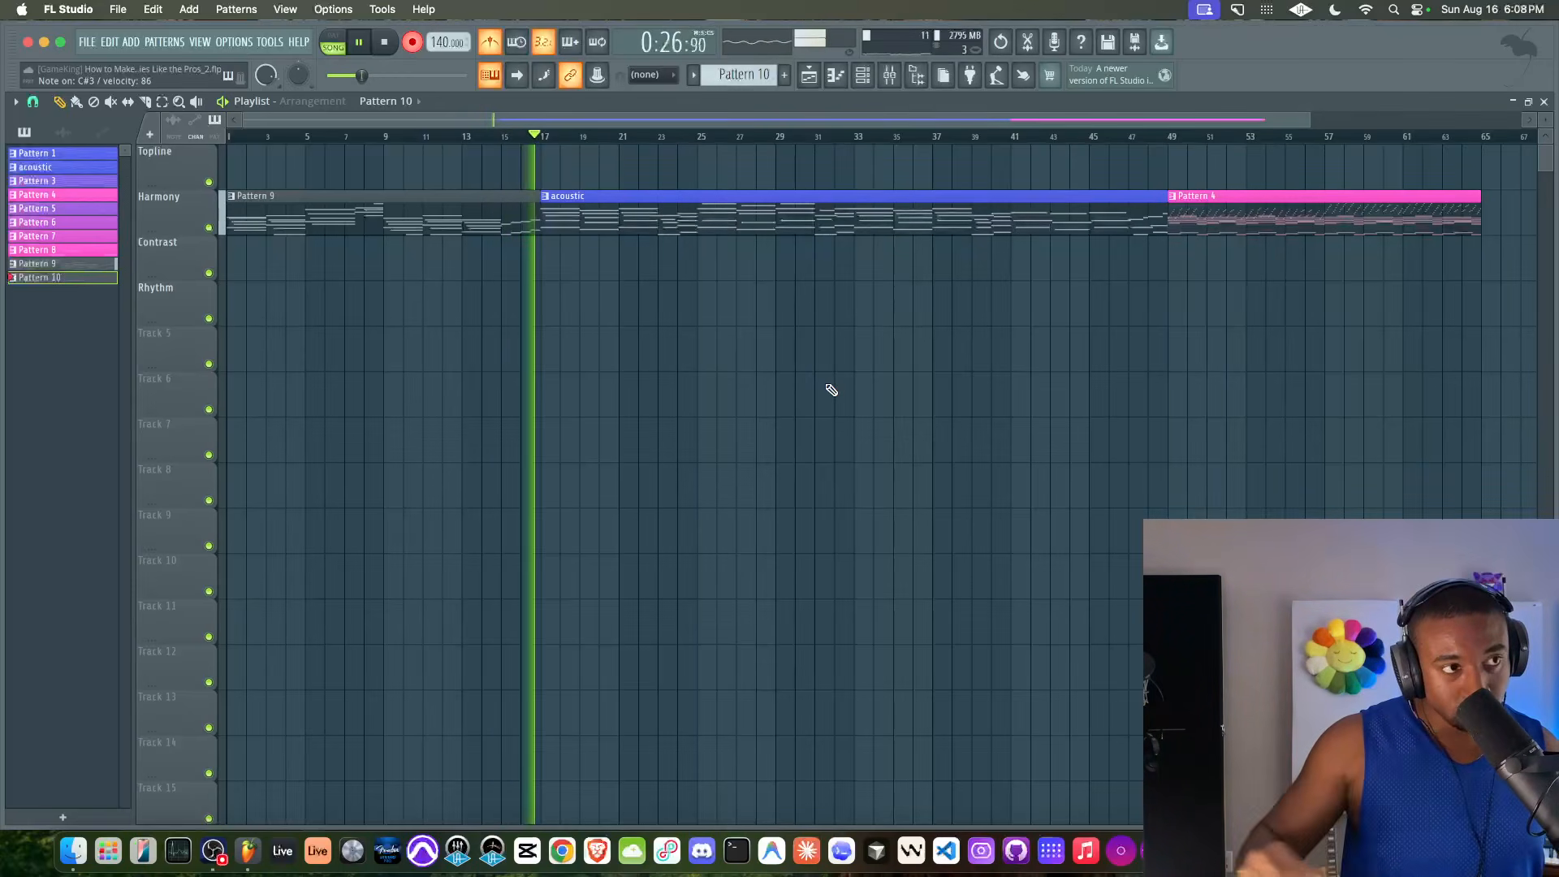
key("space")
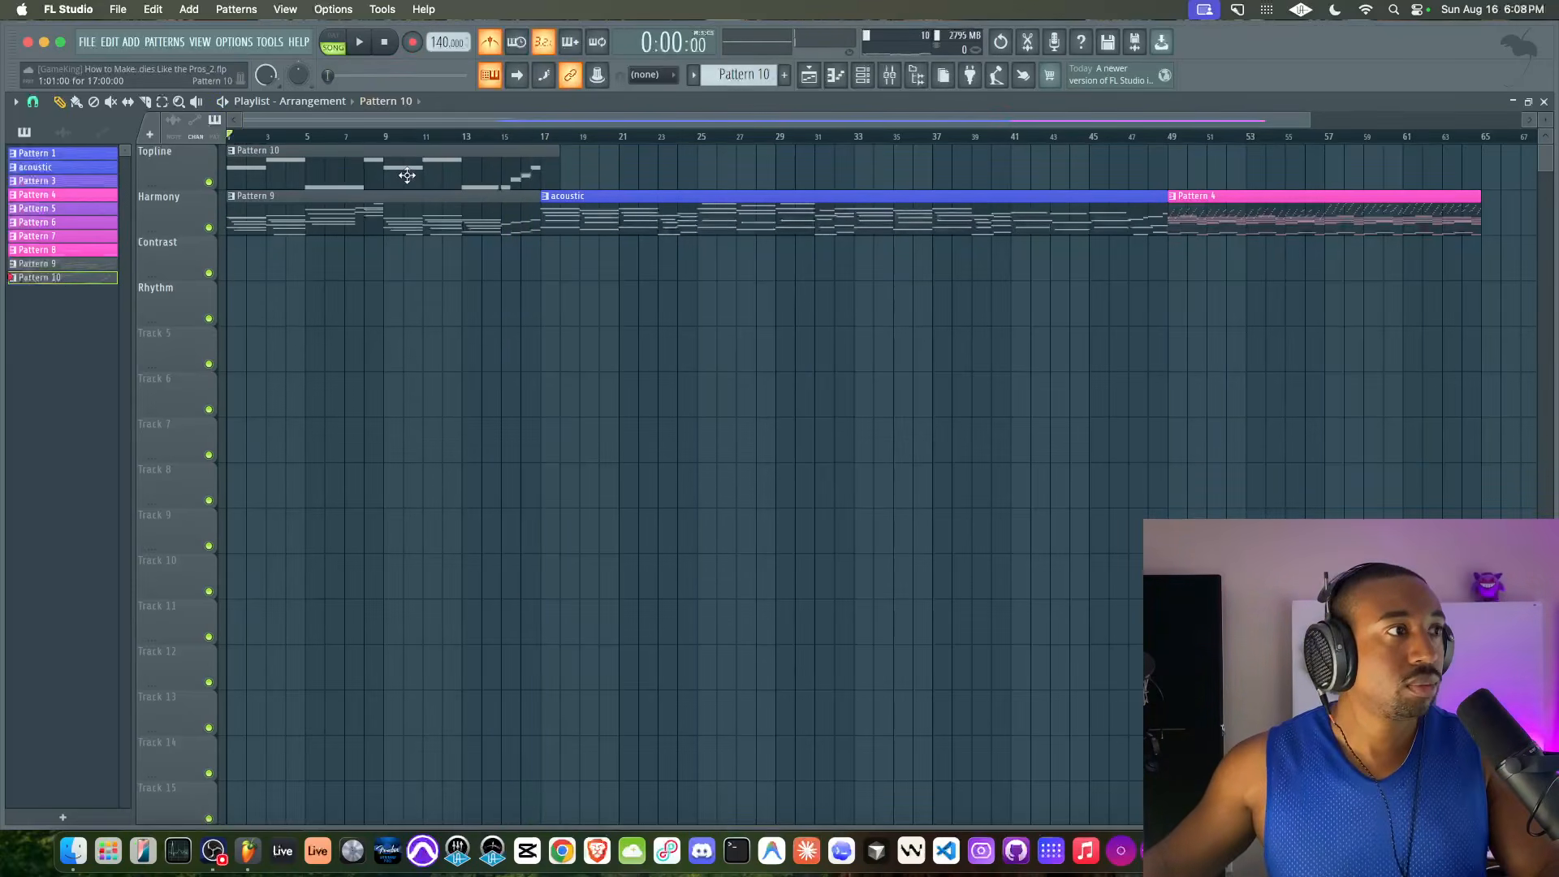
Move the Pattern 10 clip to the Contrast track and briefly play the start while checking the mixer
left_click_drag(407, 176, 403, 268)
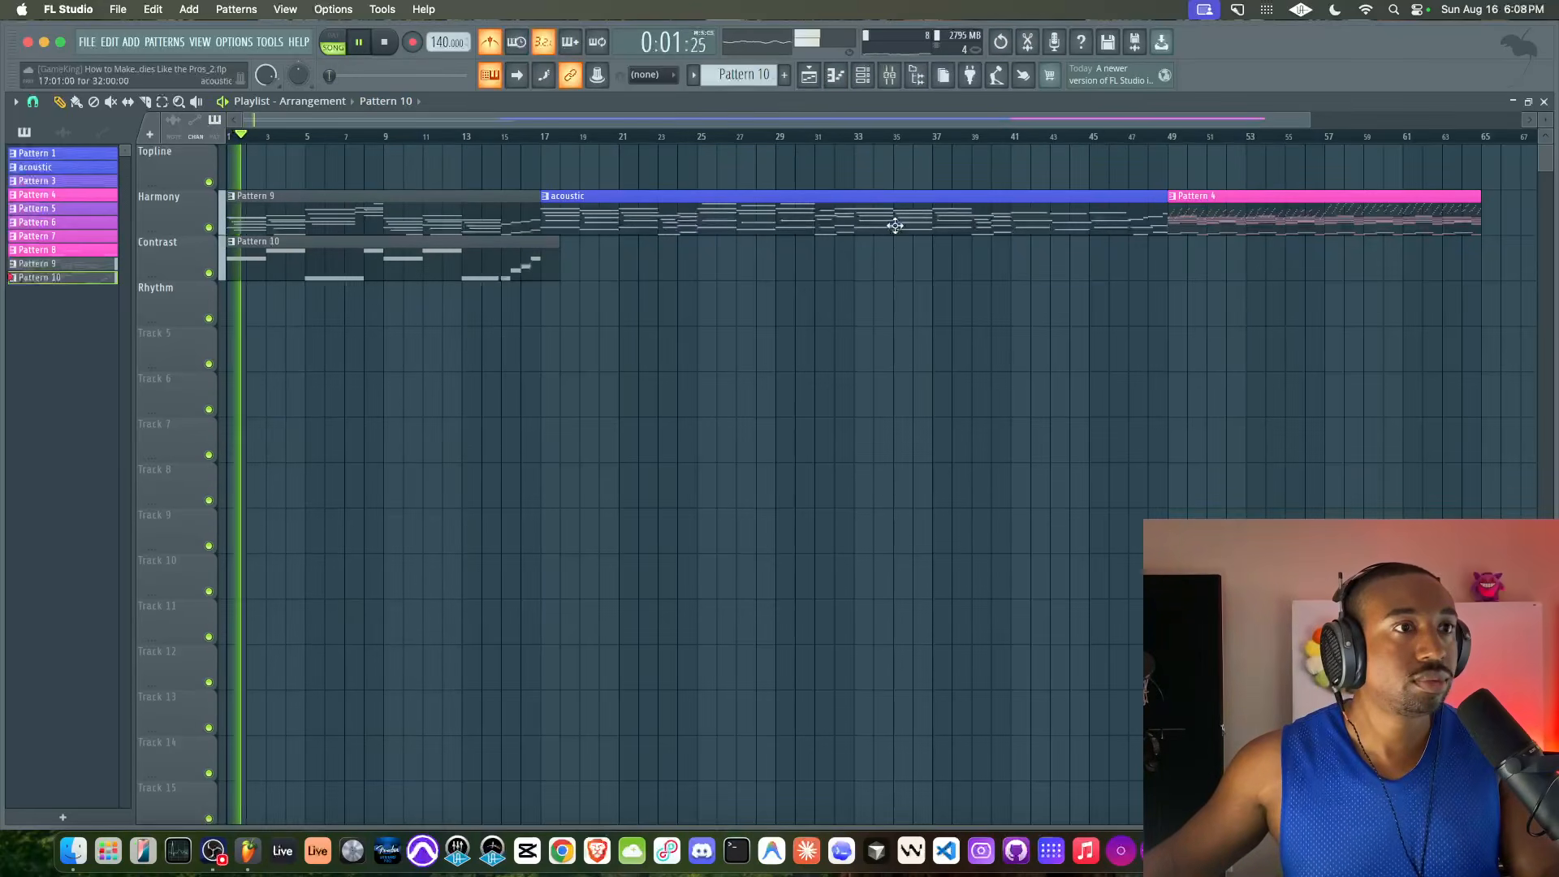
left_click(889, 76)
key("space")
key("F9")
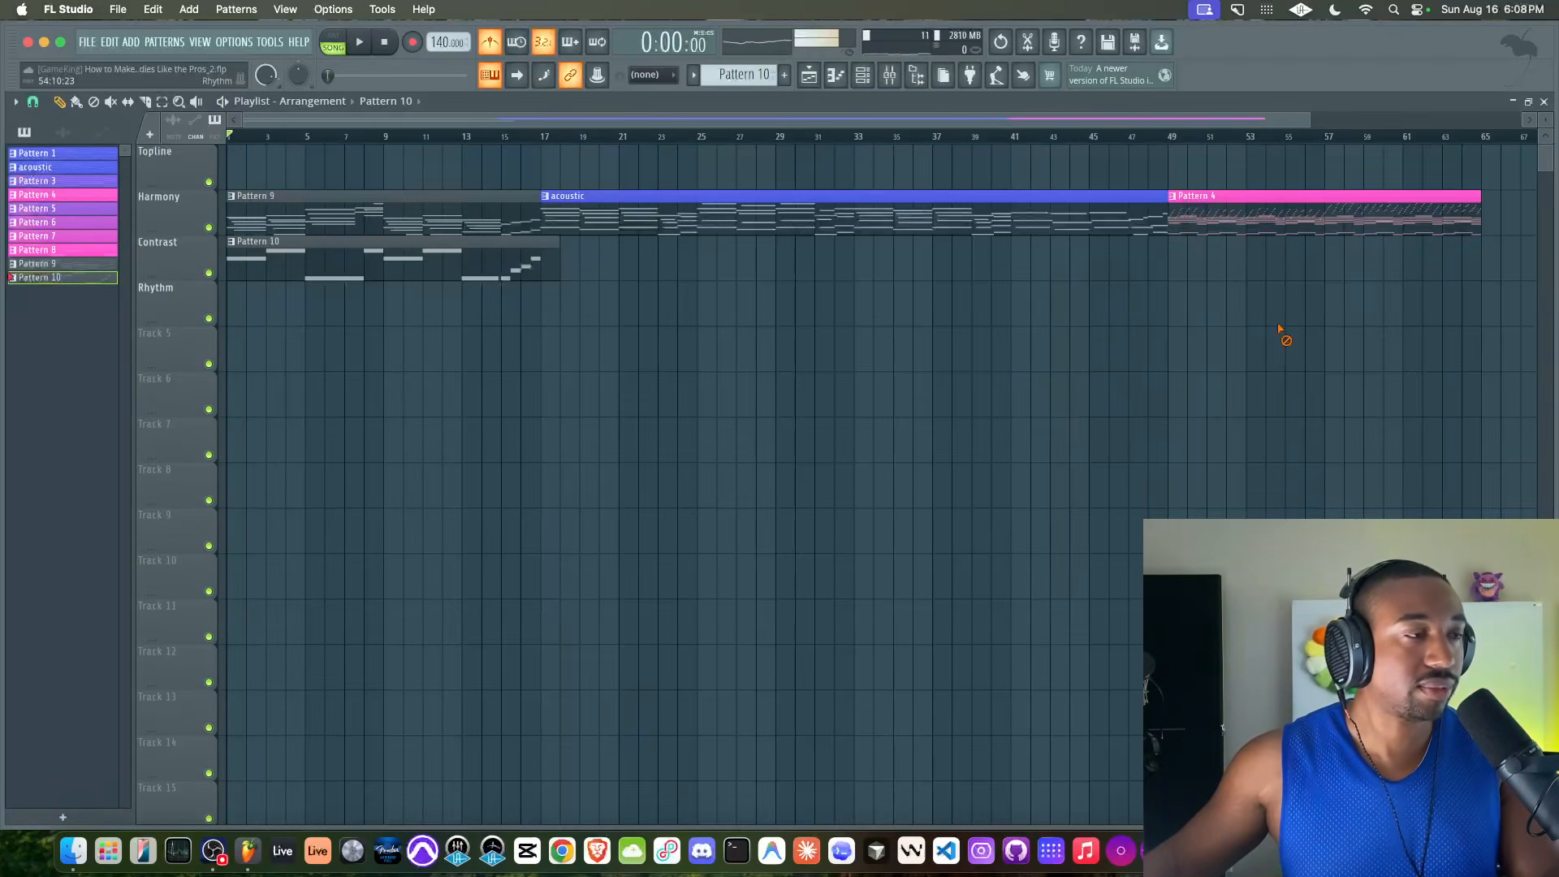
Trim the Pattern 10 clip to end at bar 17 and move the acoustic and Pattern 4 clips out to about bar 46
left_click_drag(539, 138, 99, 138)
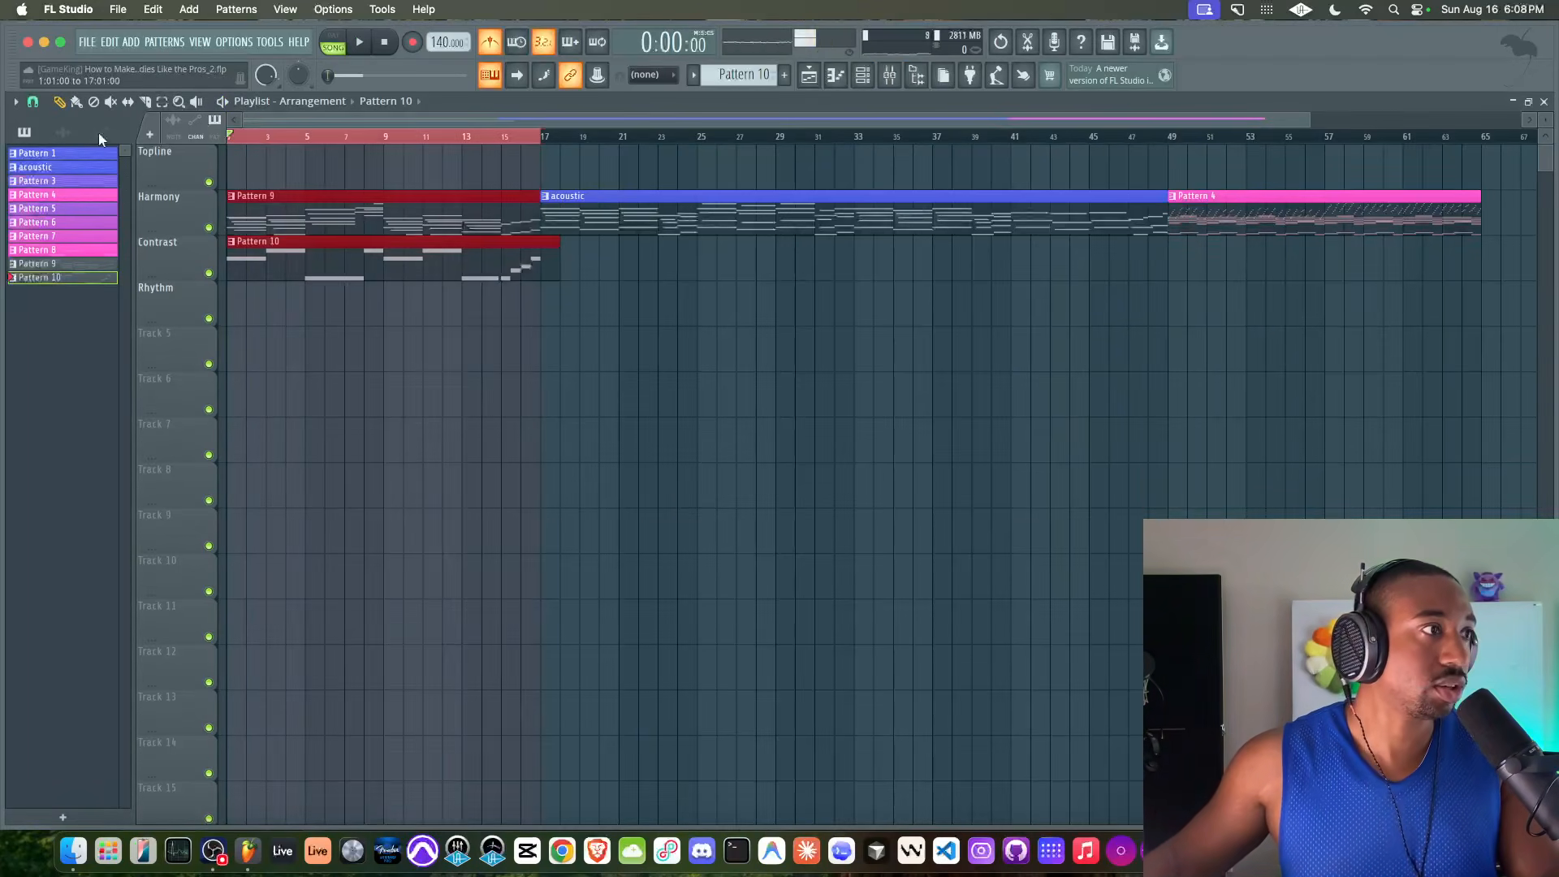
left_click(551, 321)
left_click_drag(720, 219, 1293, 231)
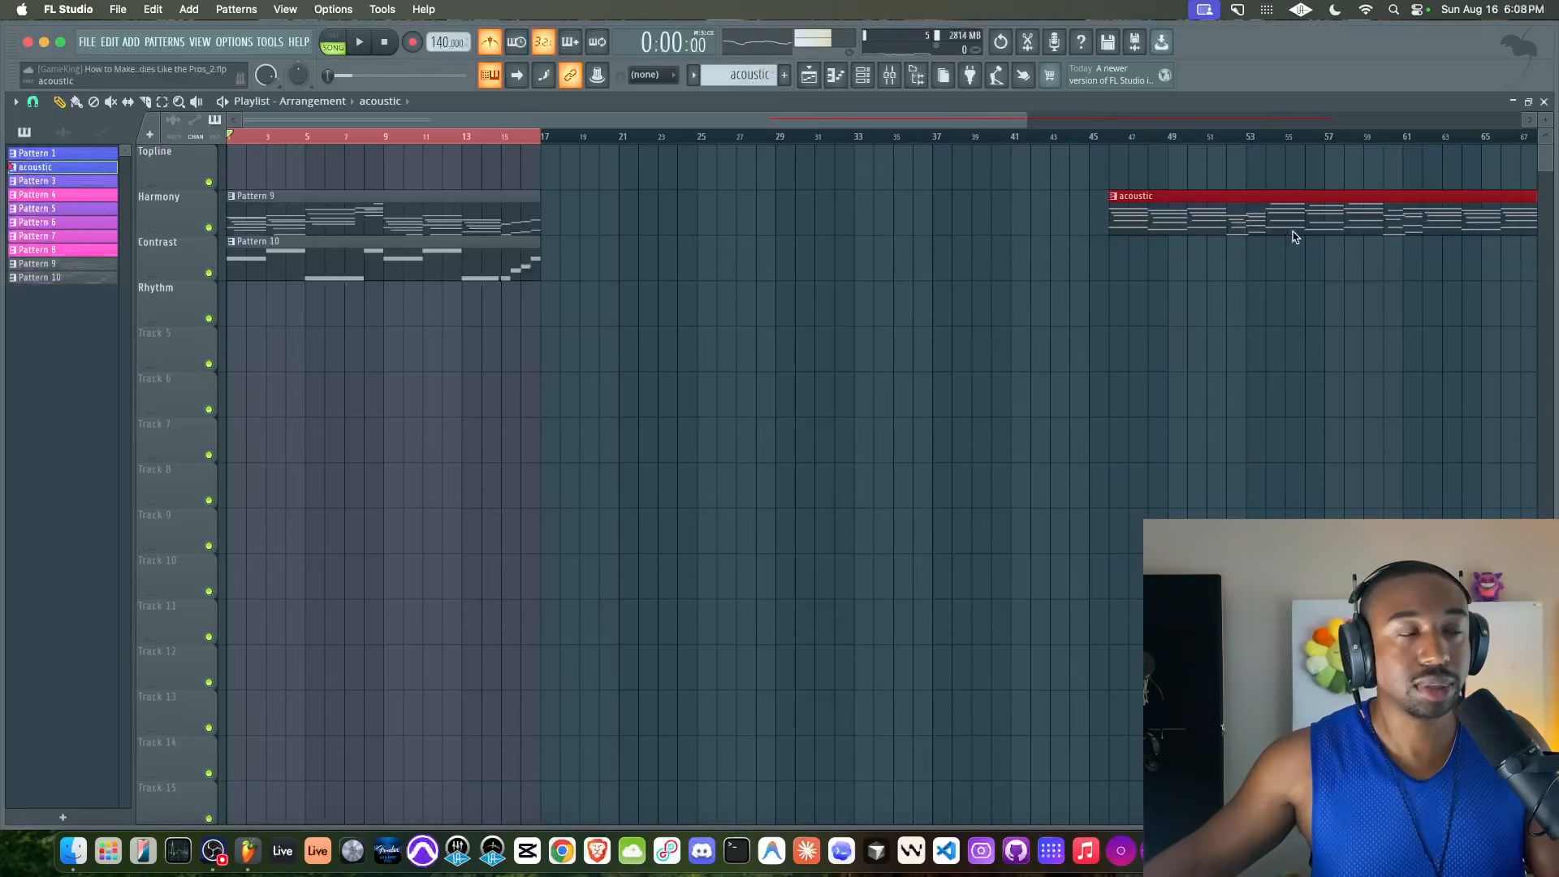
Duplicate the Pattern 9 and Pattern 10 clips at bar 17, then delete the copied Pattern 10 clip
left_click(268, 255)
left_click_drag(283, 228, 602, 226)
left_click_drag(543, 136, 850, 150)
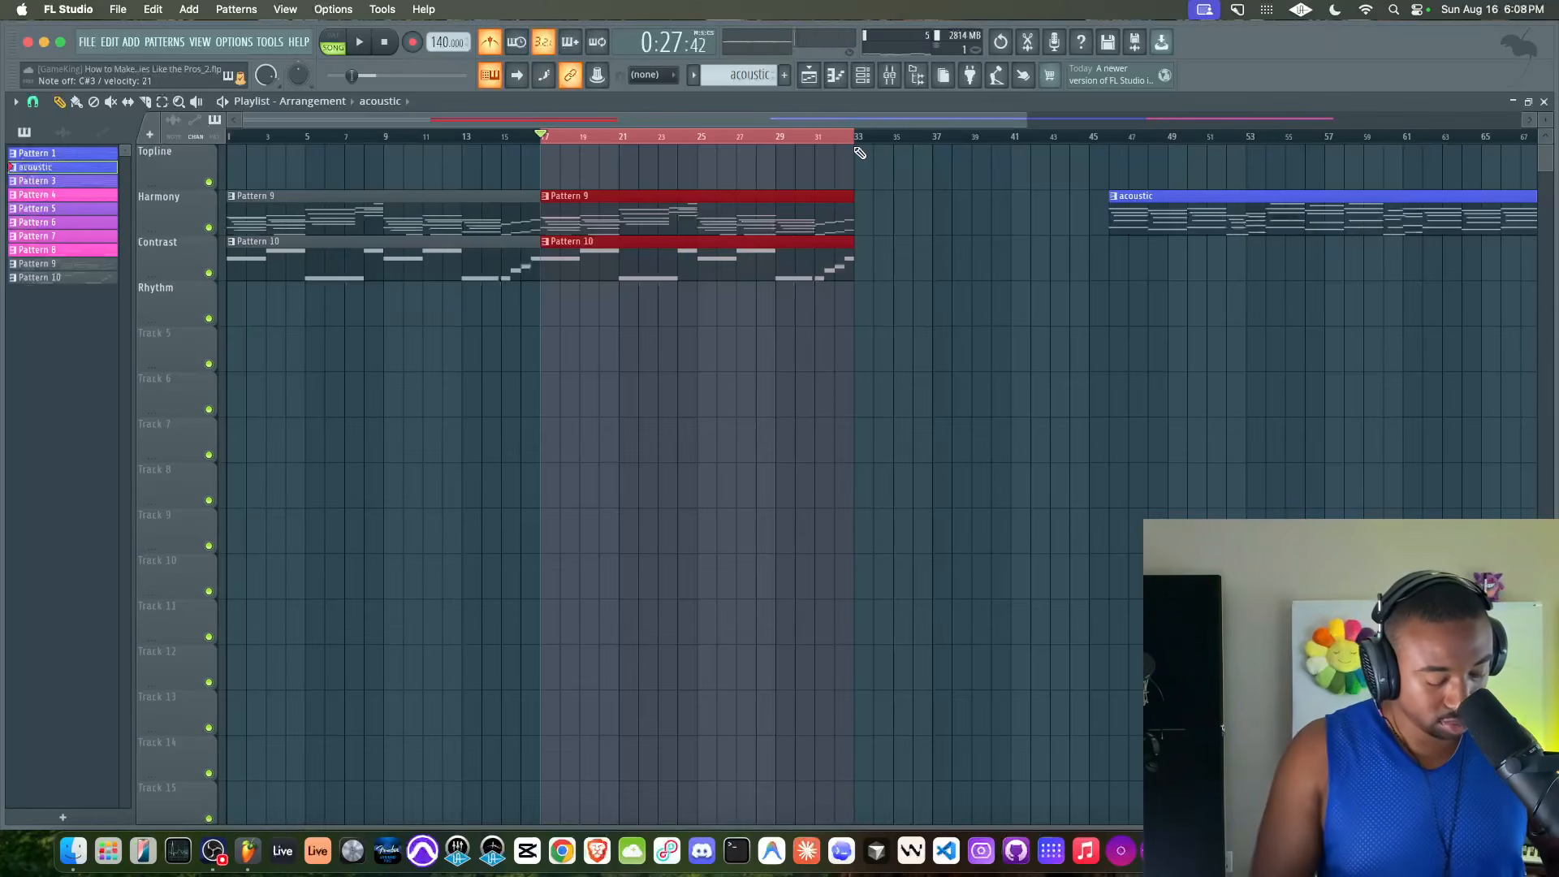
right_click(661, 254)
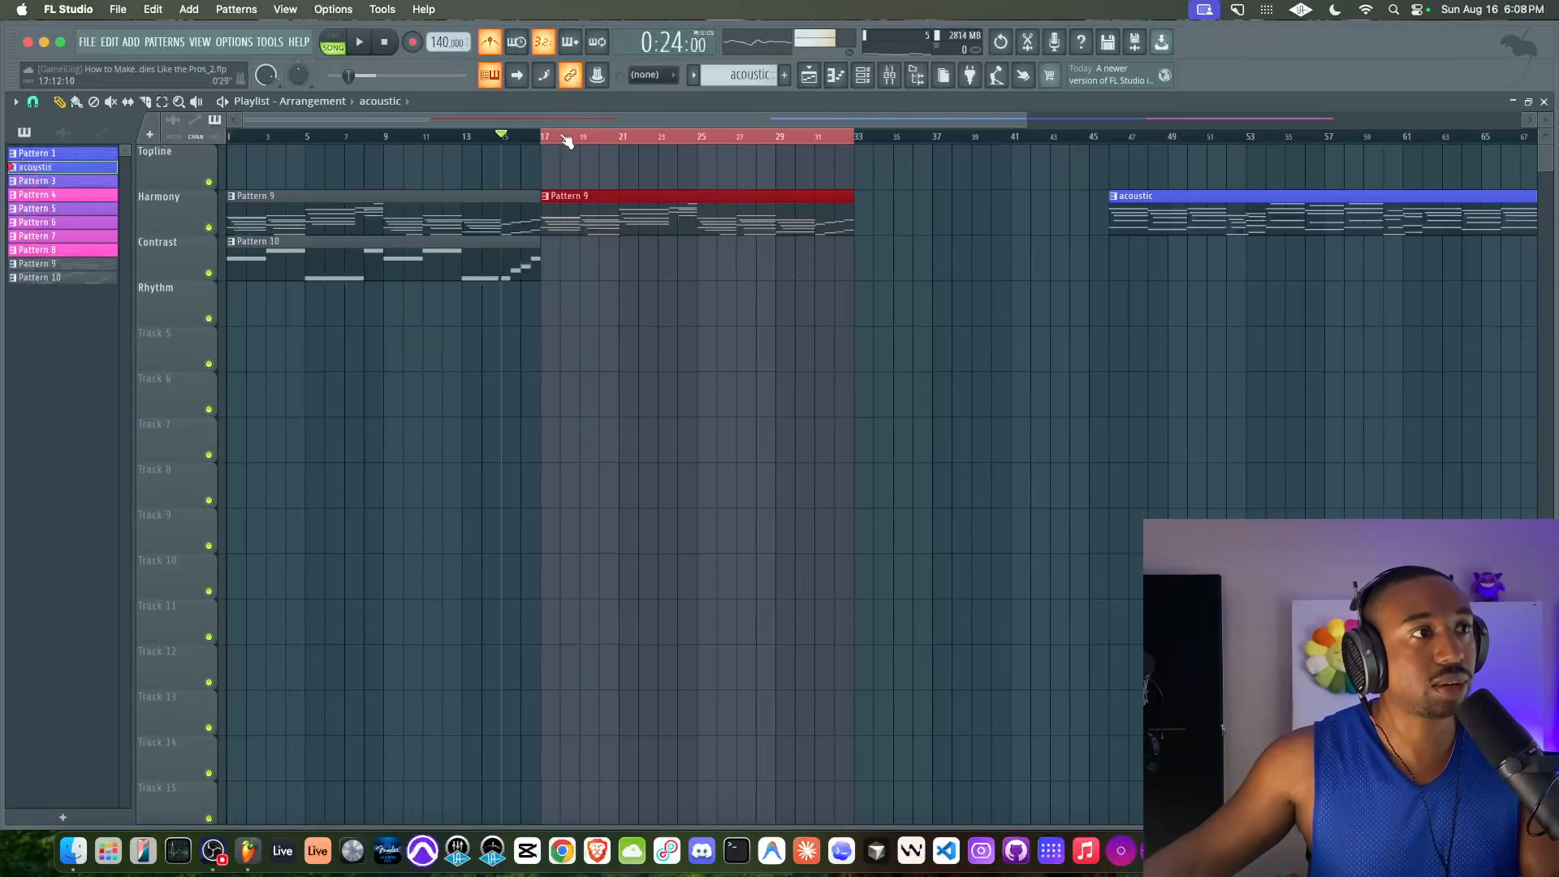
Set the playback start to bar 15, clearing the time selection, and create a new empty Pattern 11
left_click(503, 136)
left_click(868, 82)
right_click(764, 80)
left_click(862, 86)
key("Return")
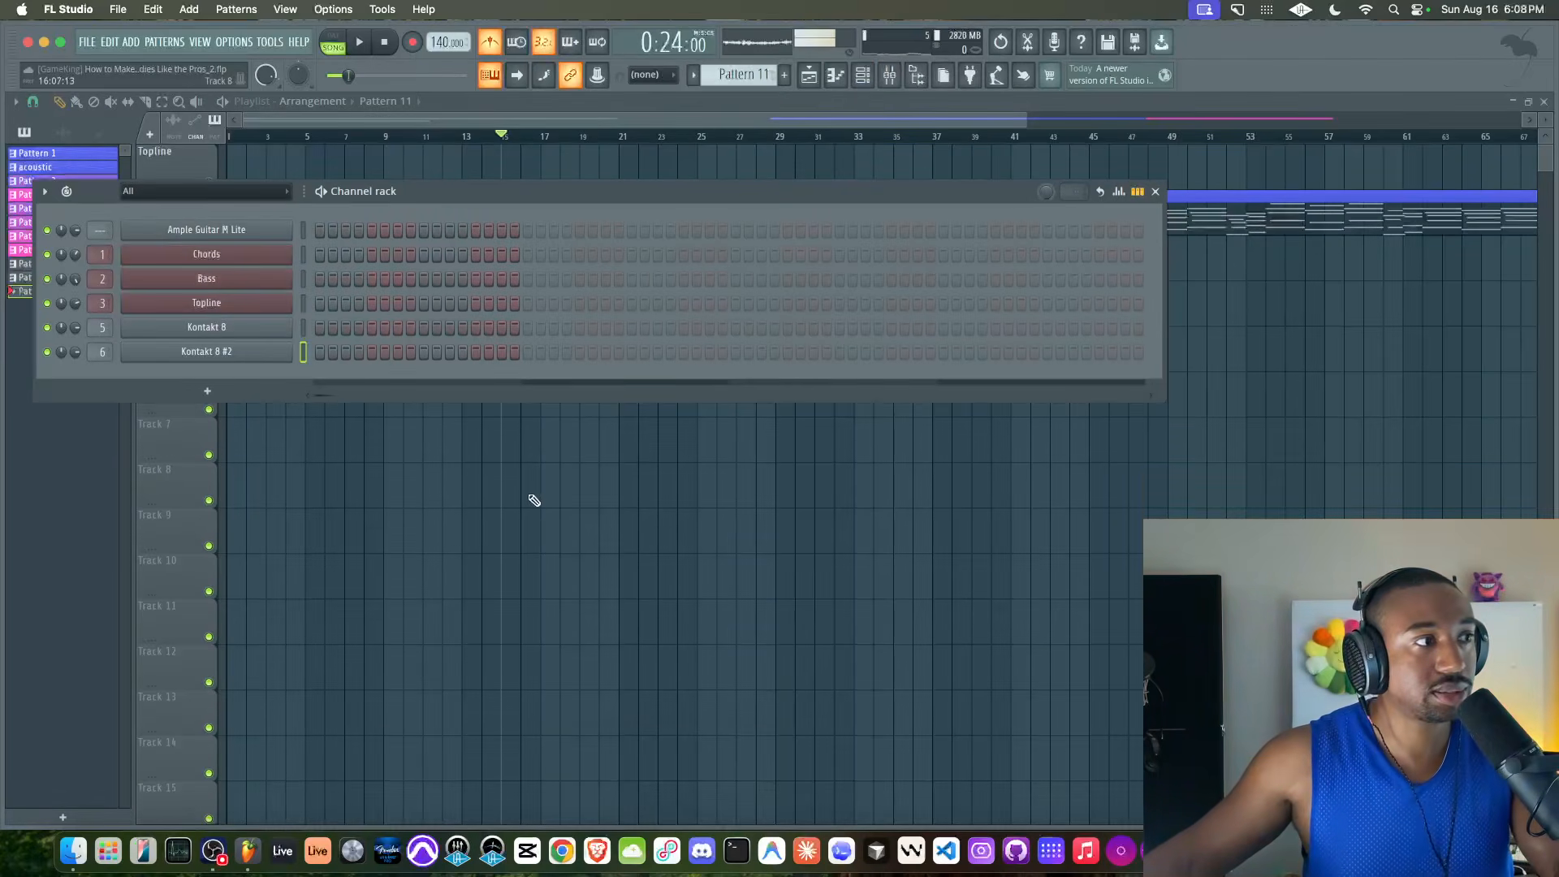
key("F6")
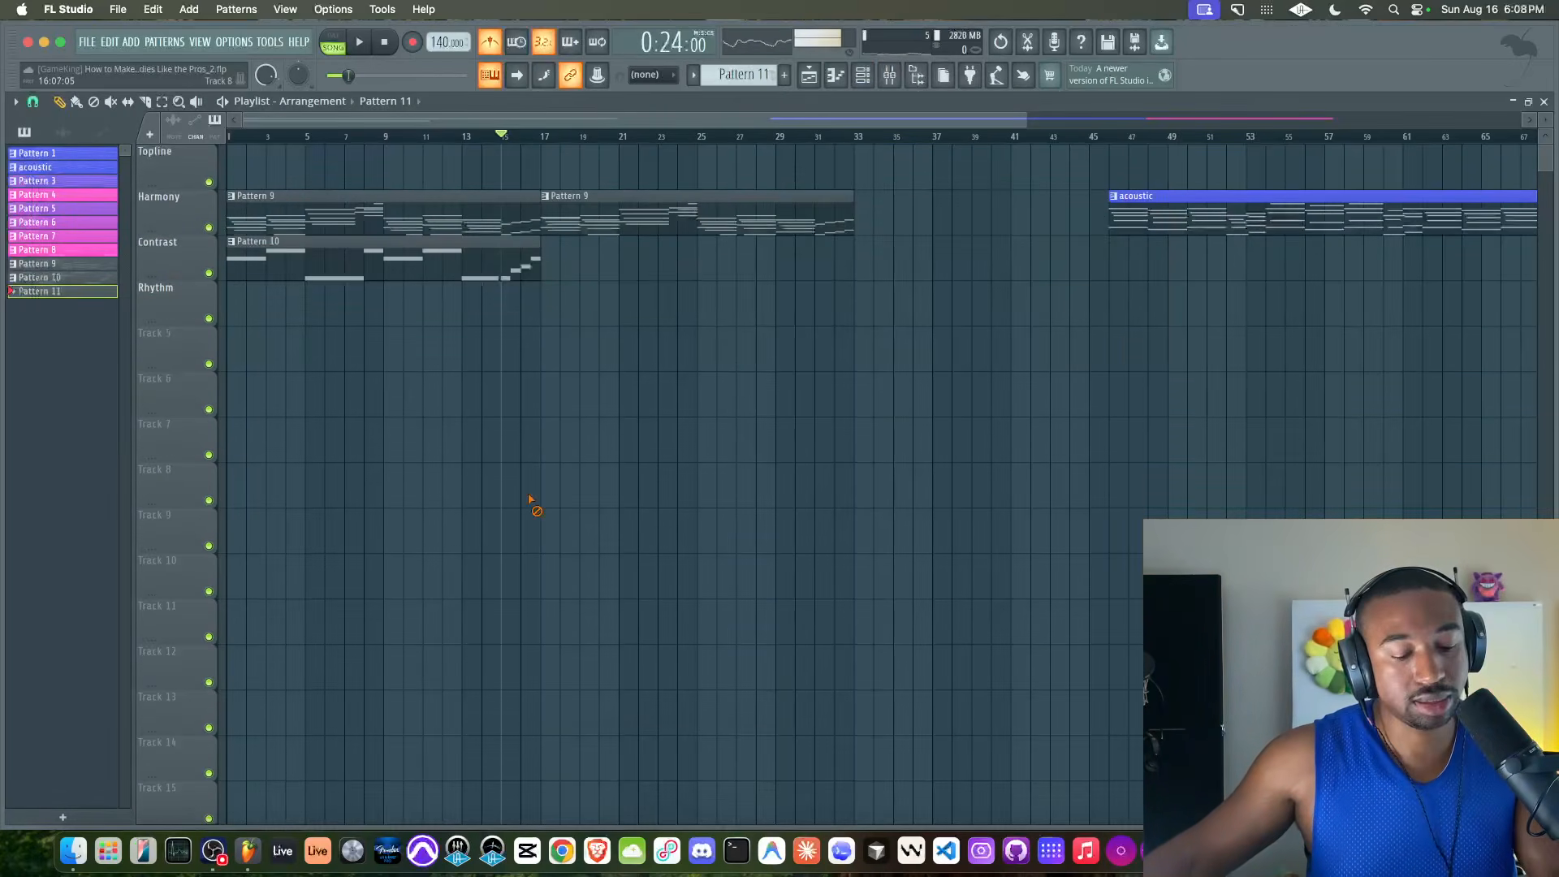
Record a second Kontakt 8 #2 bass line into Pattern 11 over the repeated Pattern 9, from bar 17 to bar 33
left_click(899, 76)
key("F9")
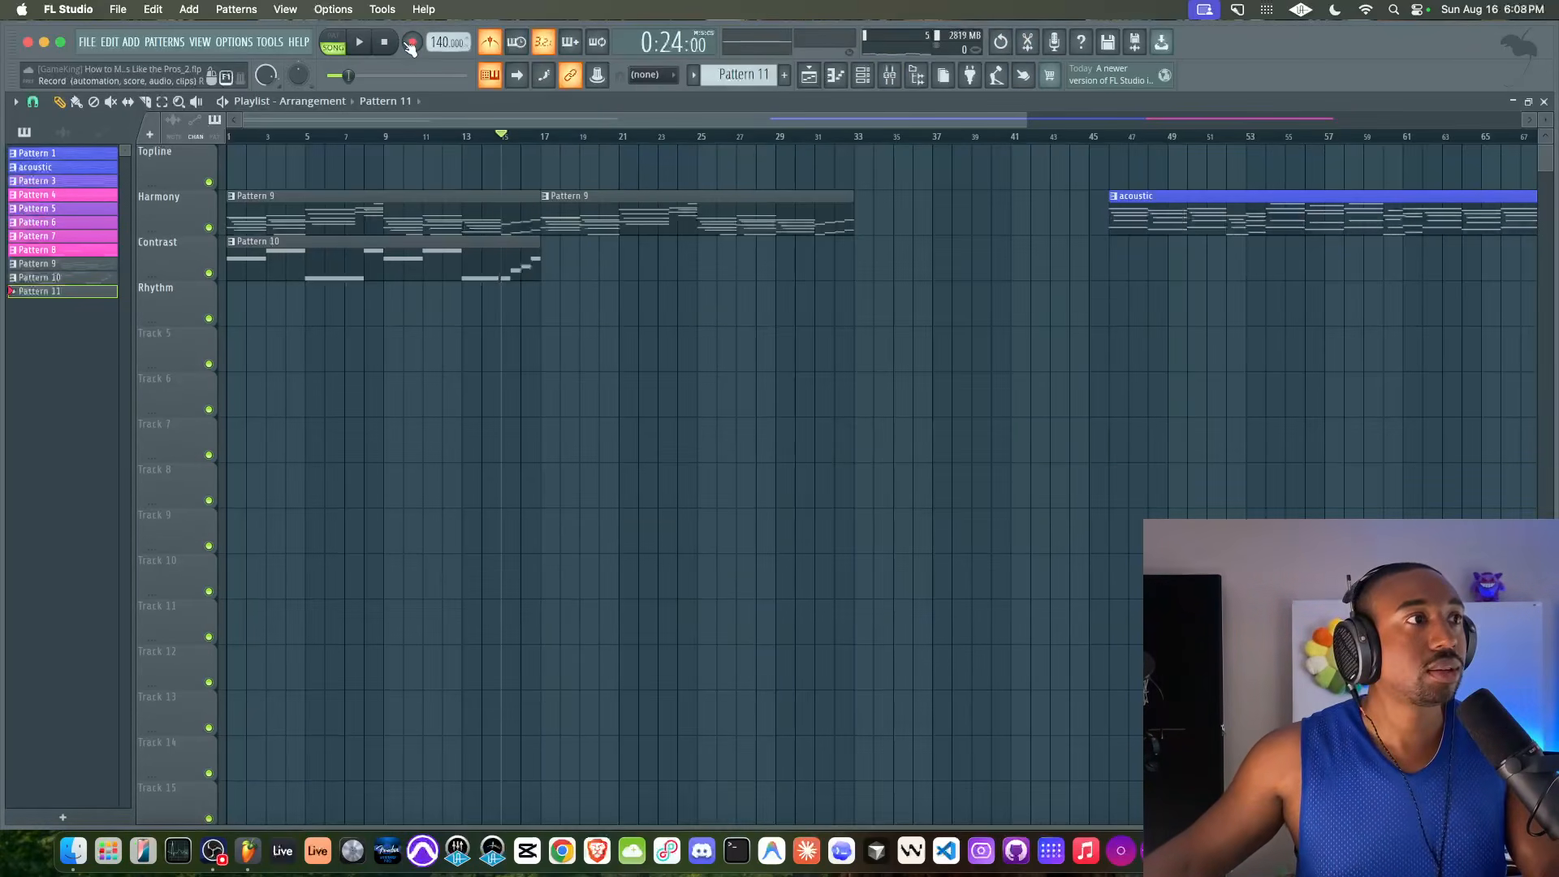
key("space")
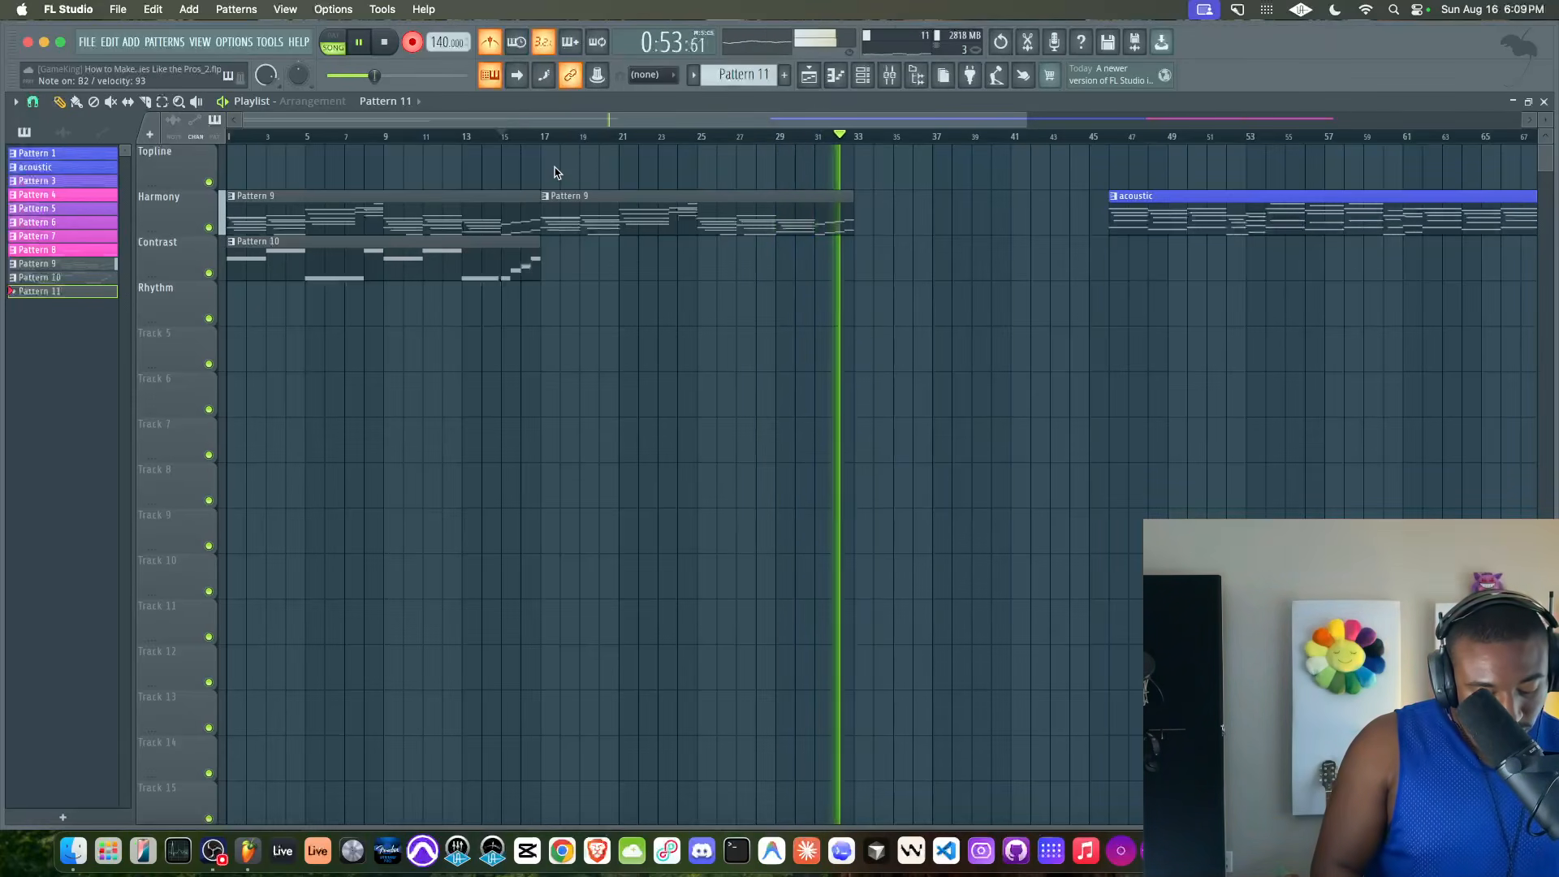
key("space")
Move the Pattern 11 clip to the Contrast track after Pattern 10 and play from bar 15, checking the mixer levels
left_click(553, 166)
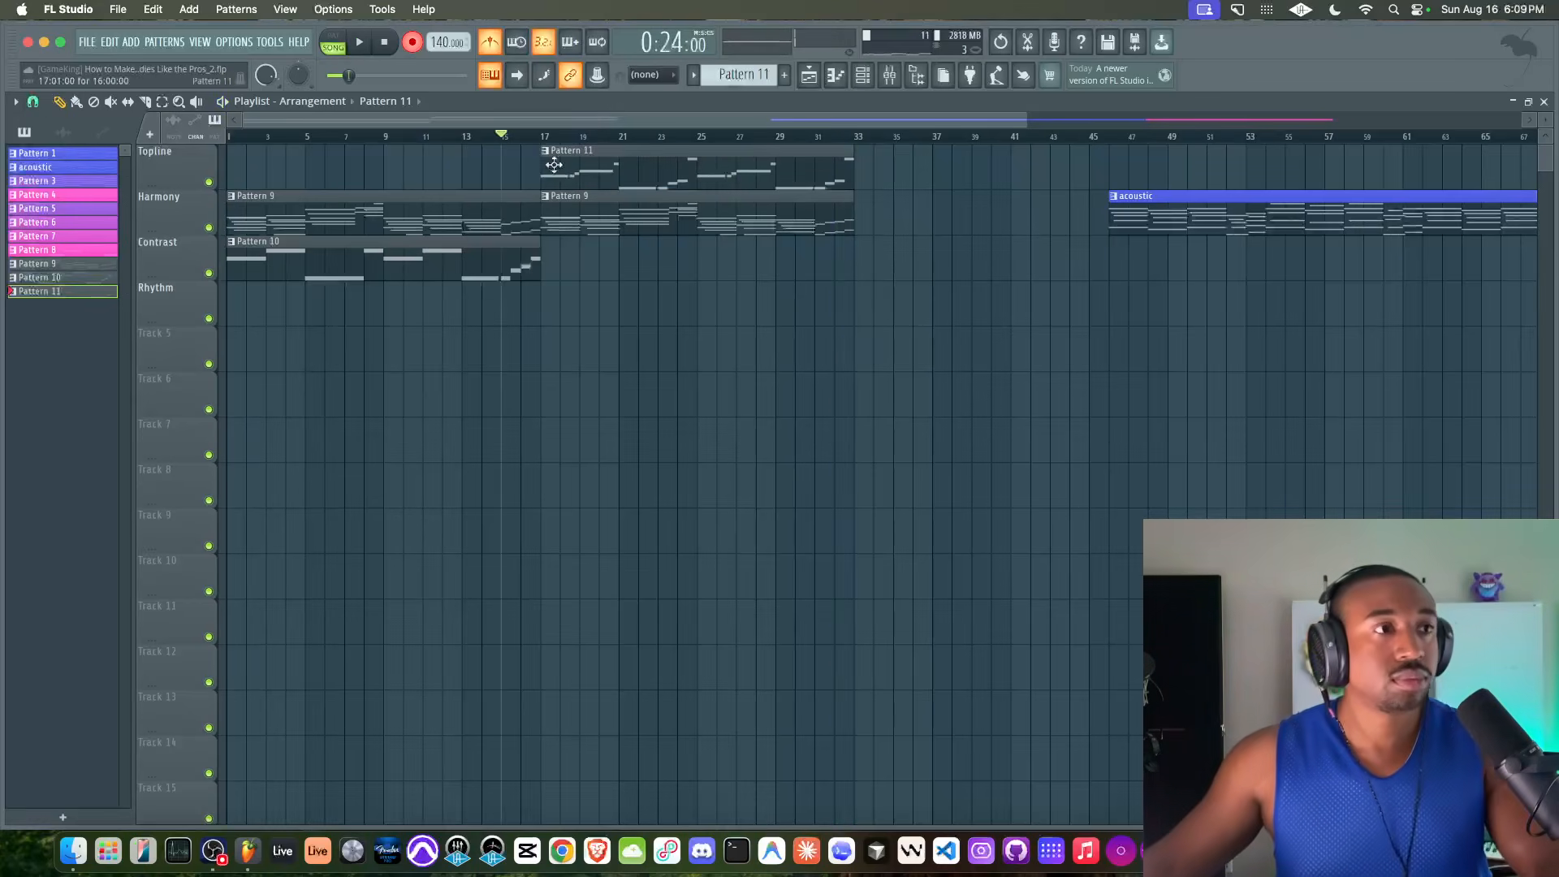
key("space")
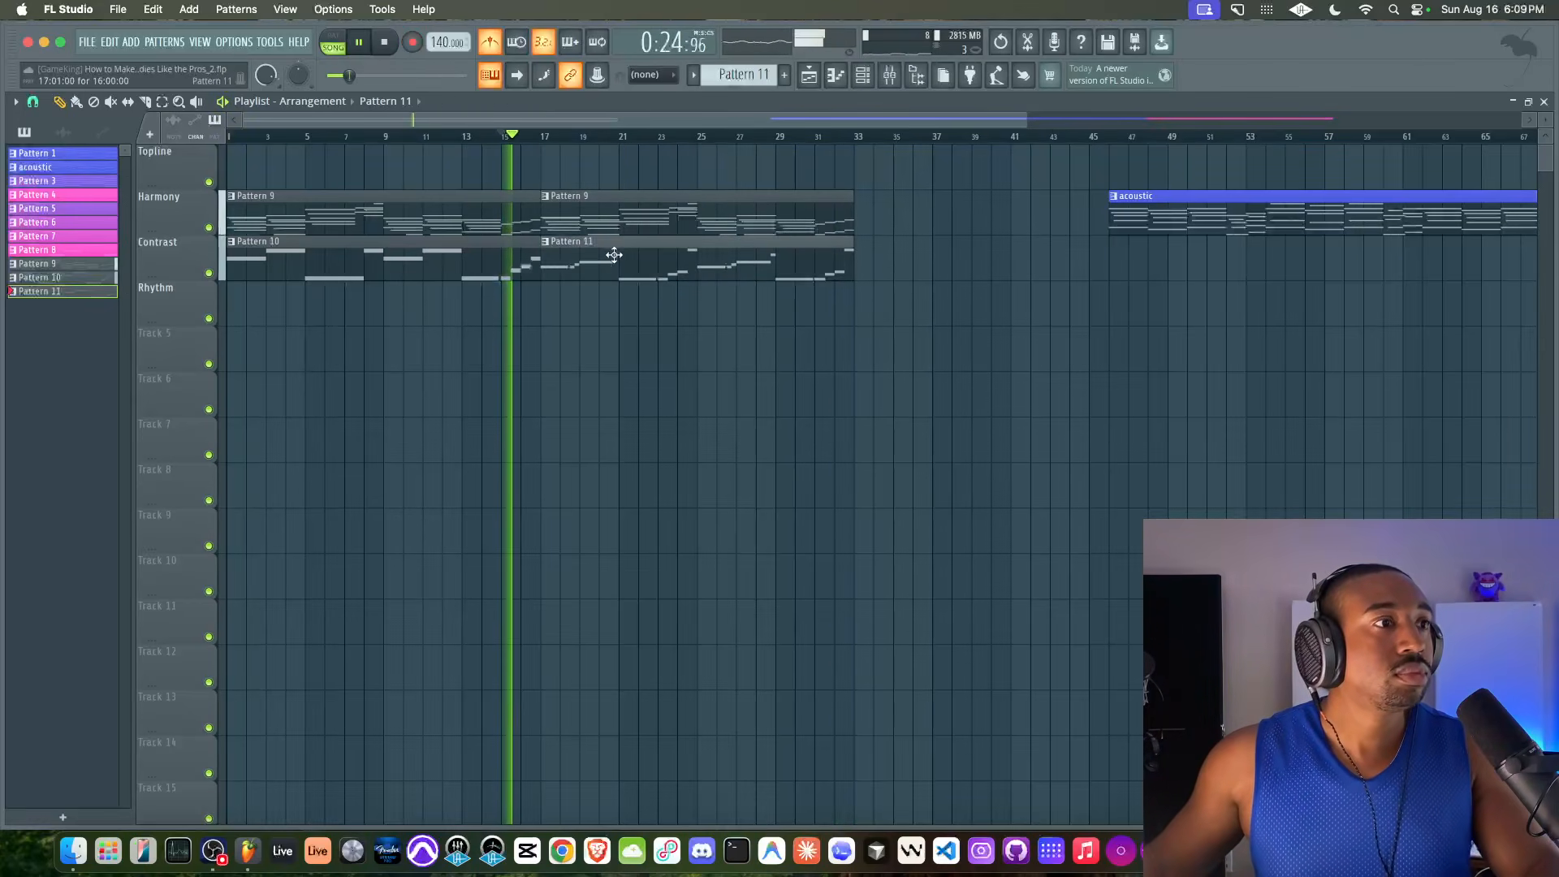
left_click(889, 76)
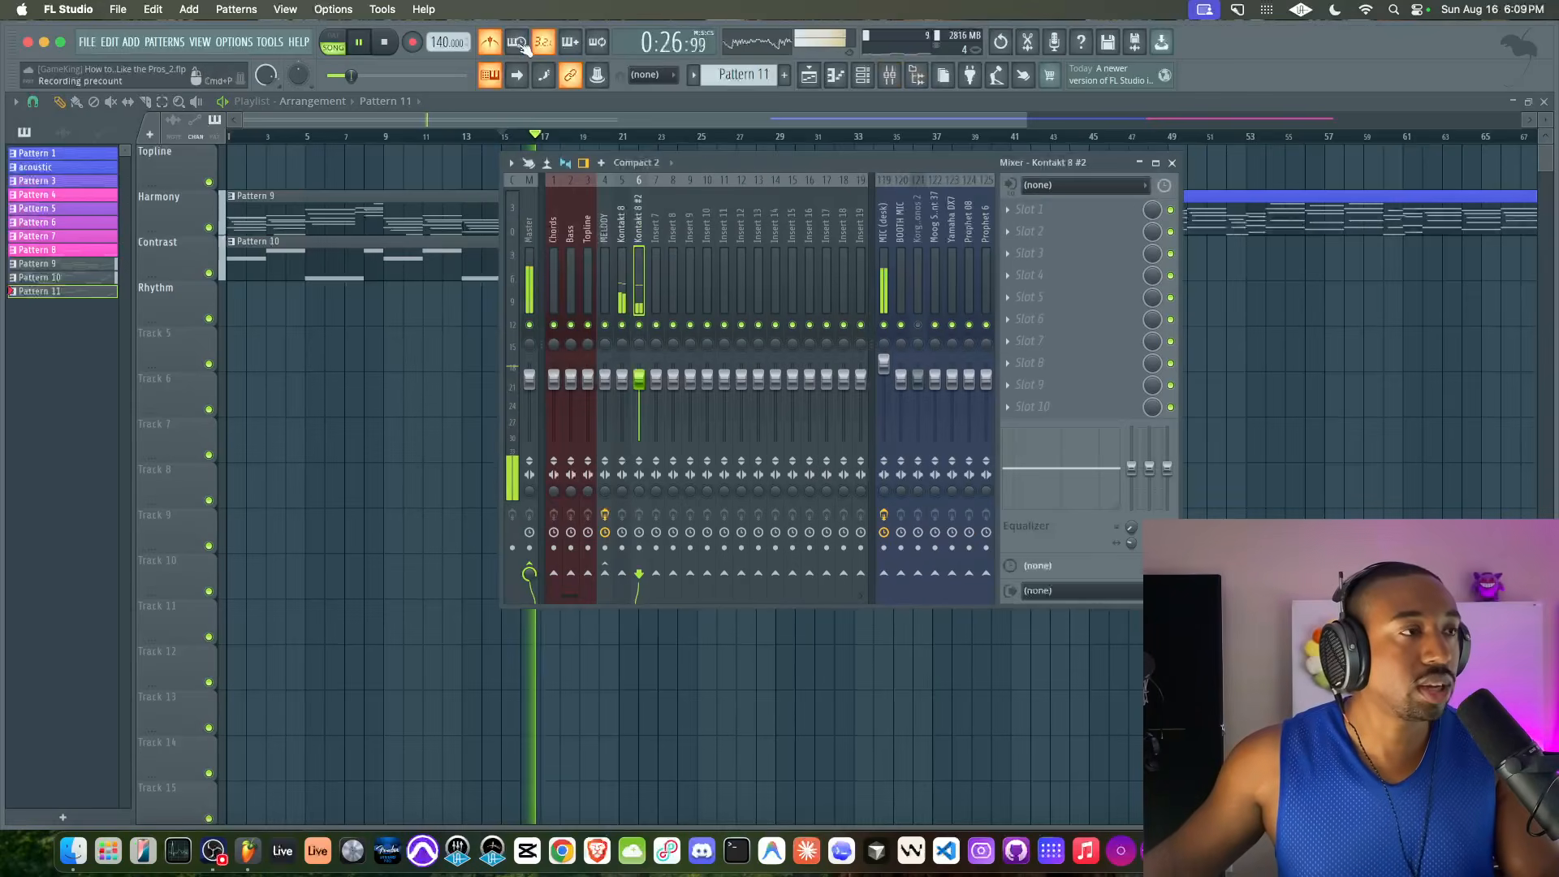
key("F9")
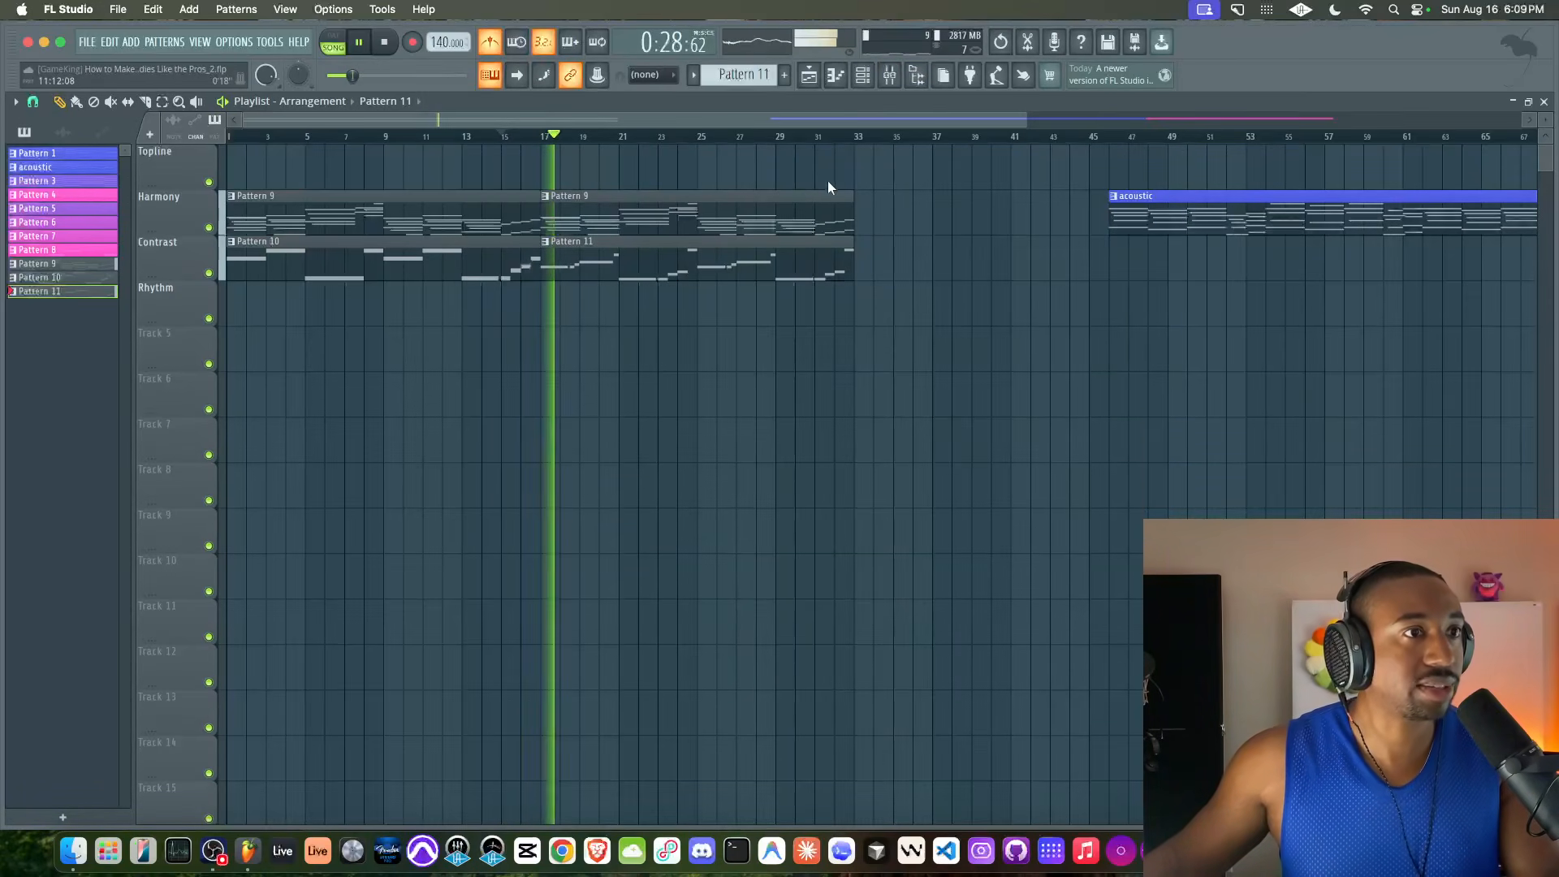
Select the time range from bar 1 to bar 33 as the playback loop
left_click_drag(855, 136, 177, 209)
left_click(376, 177, "super")
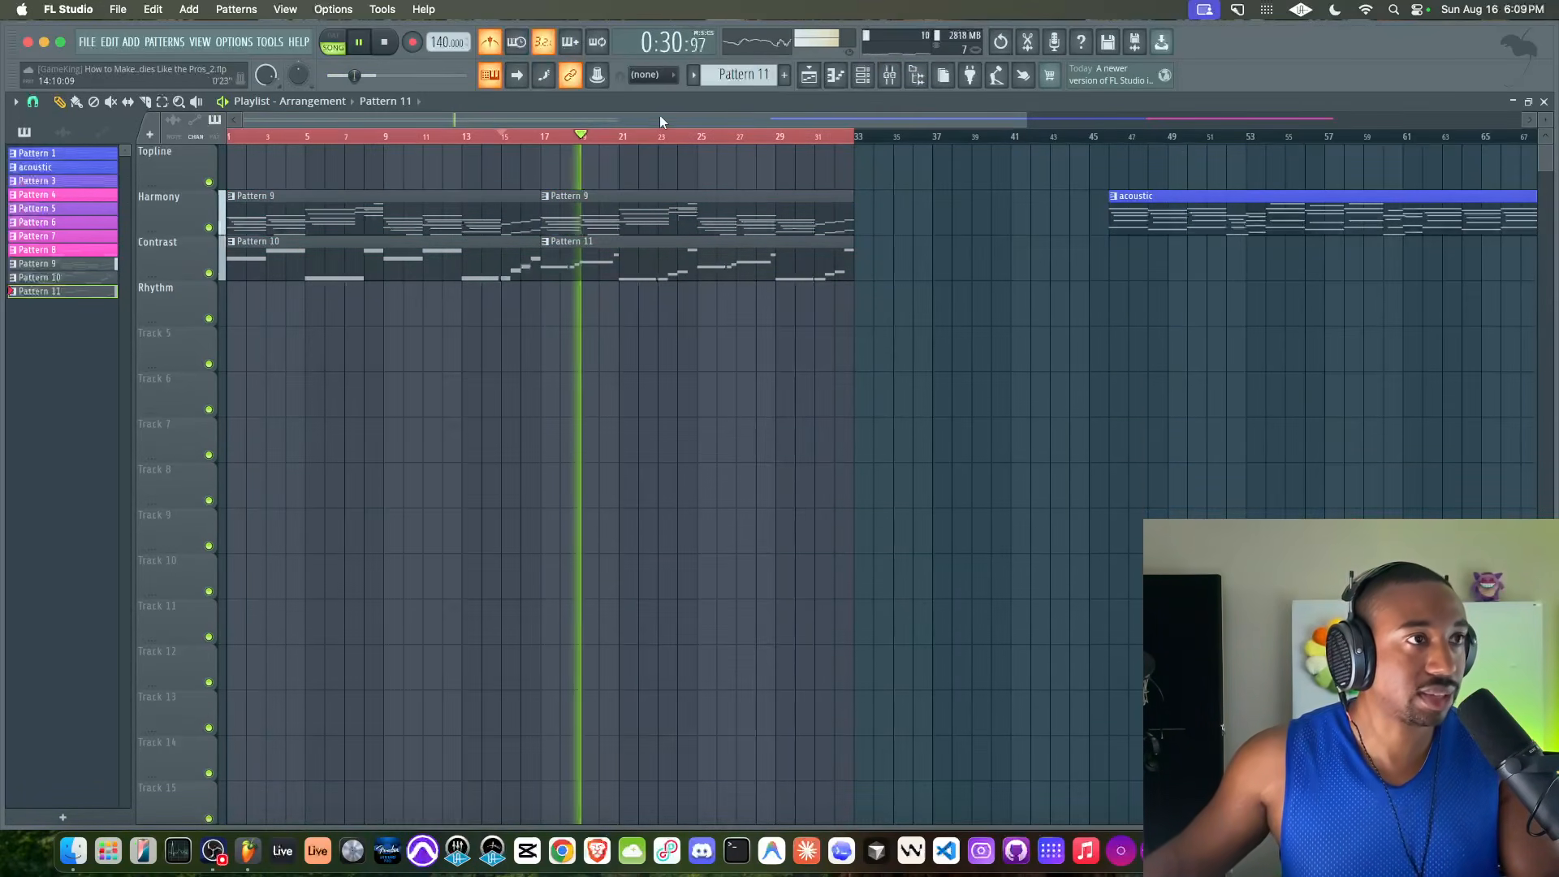
Stop playback, turn off the metronome and replay the loop from bar 1
key("F9")
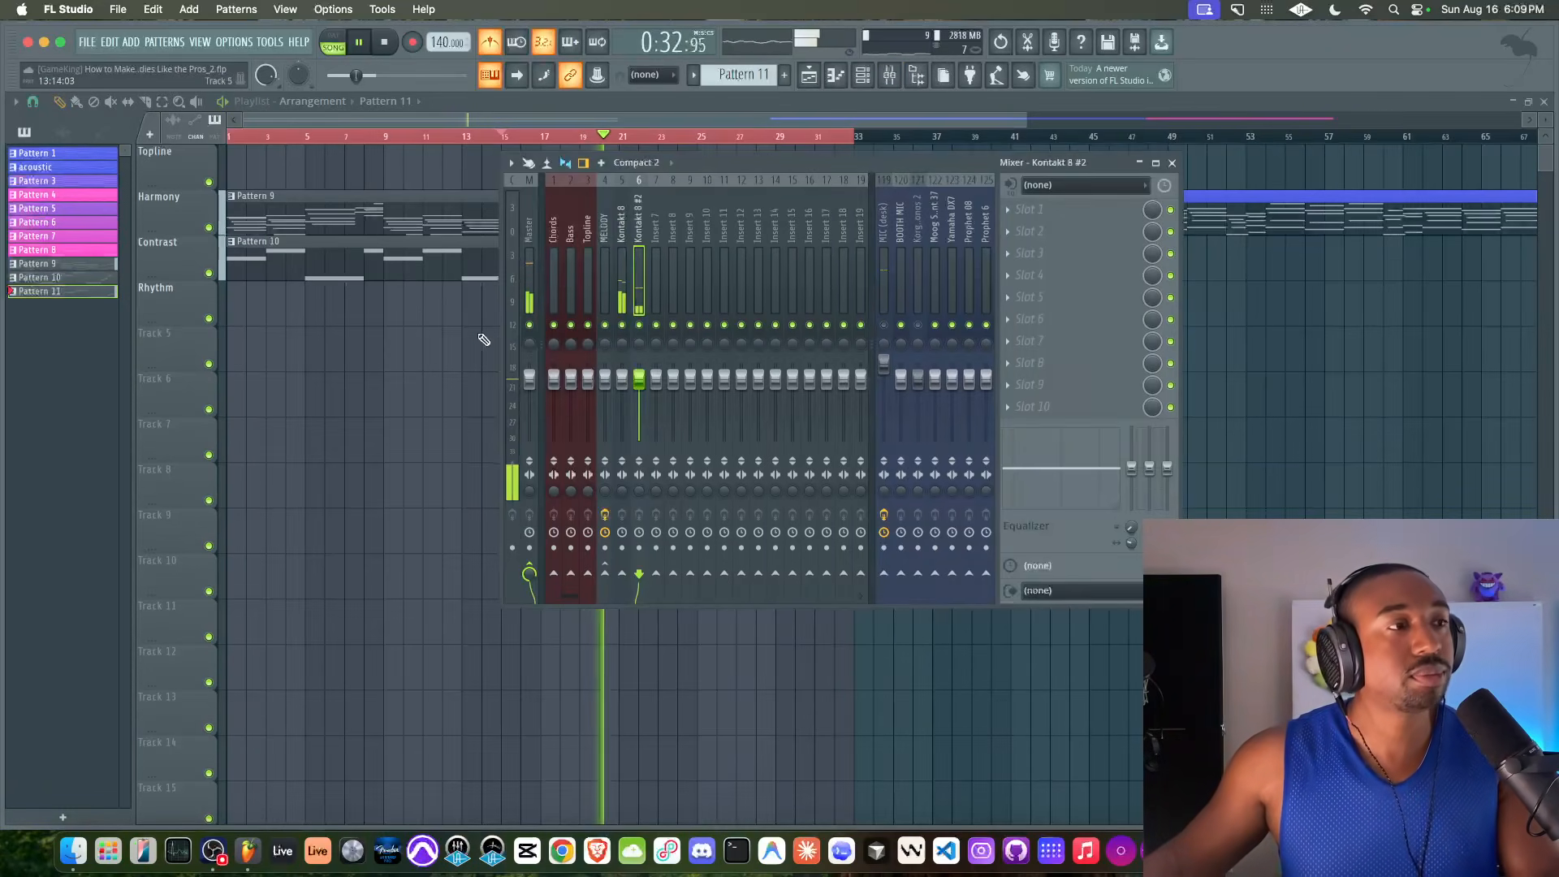
key("F9")
left_click(384, 45)
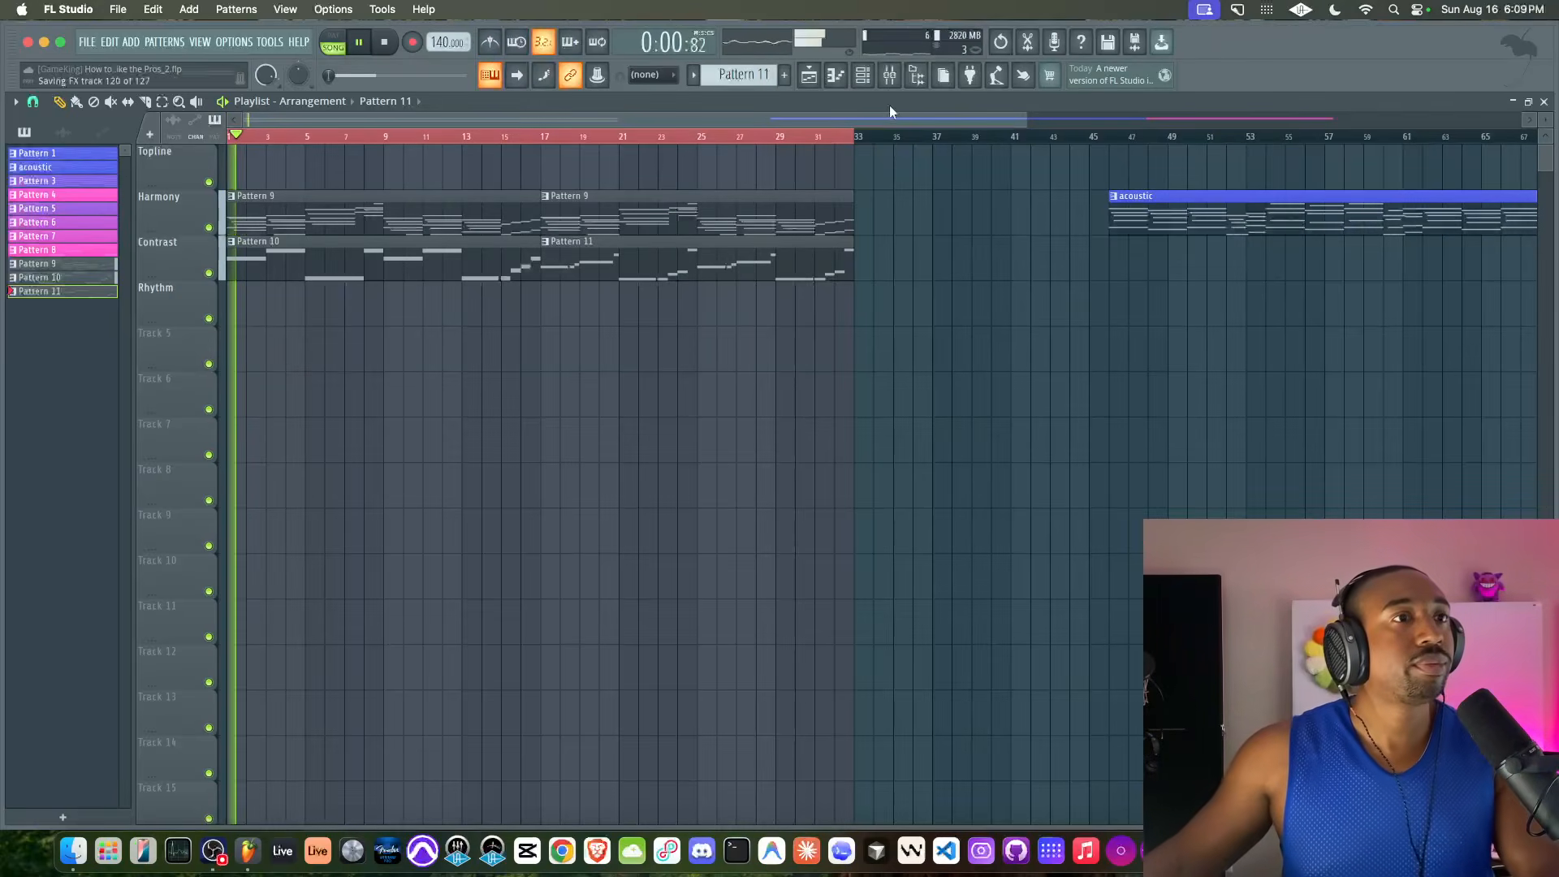
Check the Kontakt 8 Electric Keys instrument and the mixer levels while the loop plays
key("F6")
left_click(254, 329)
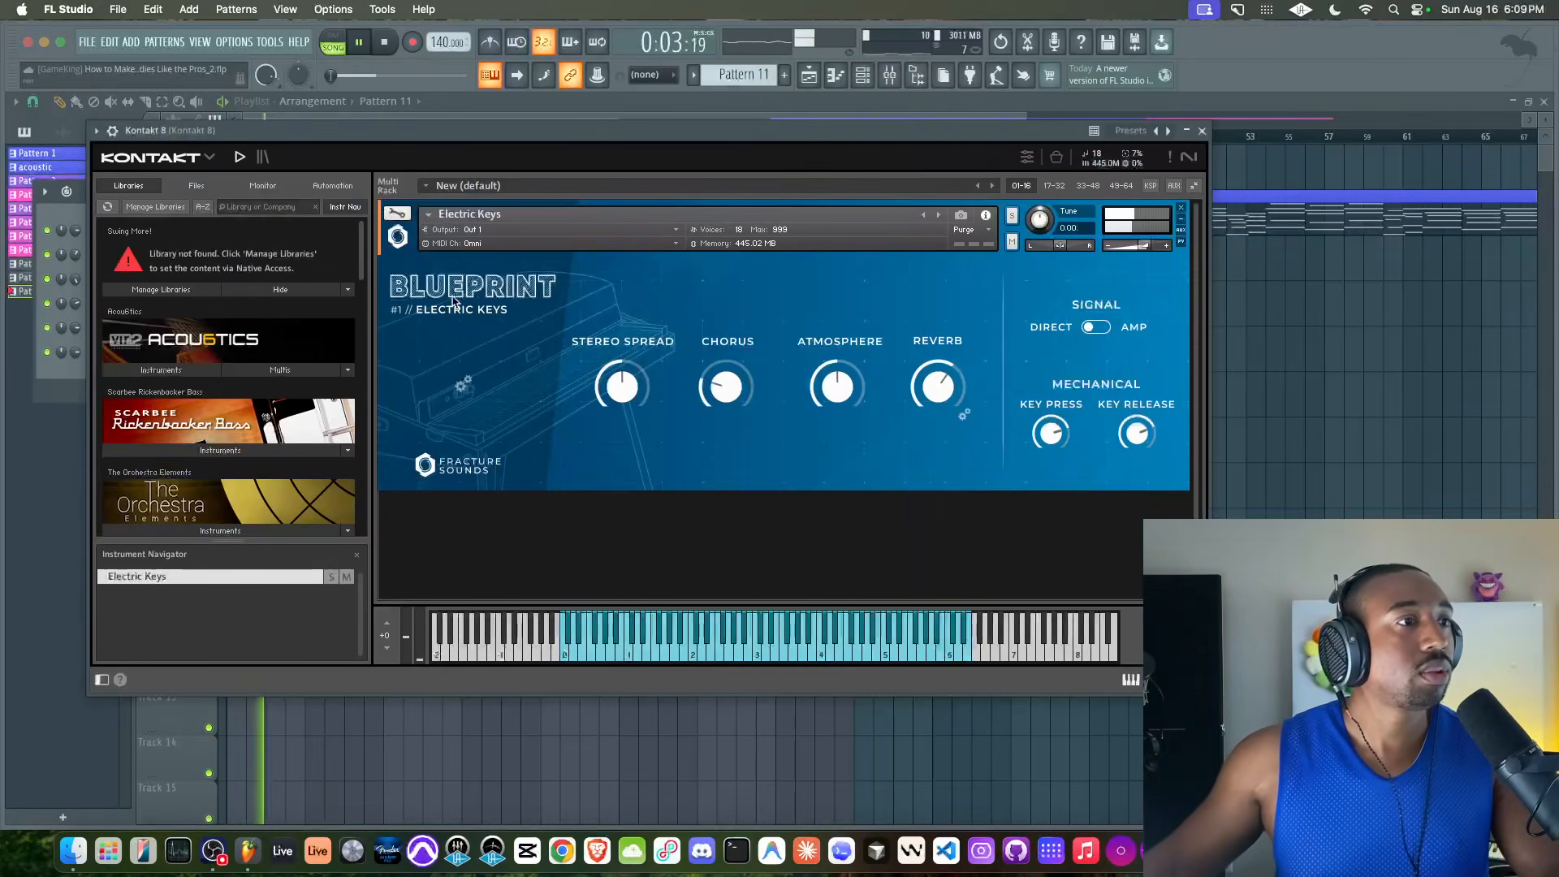
left_click(1202, 132)
right_click(379, 452)
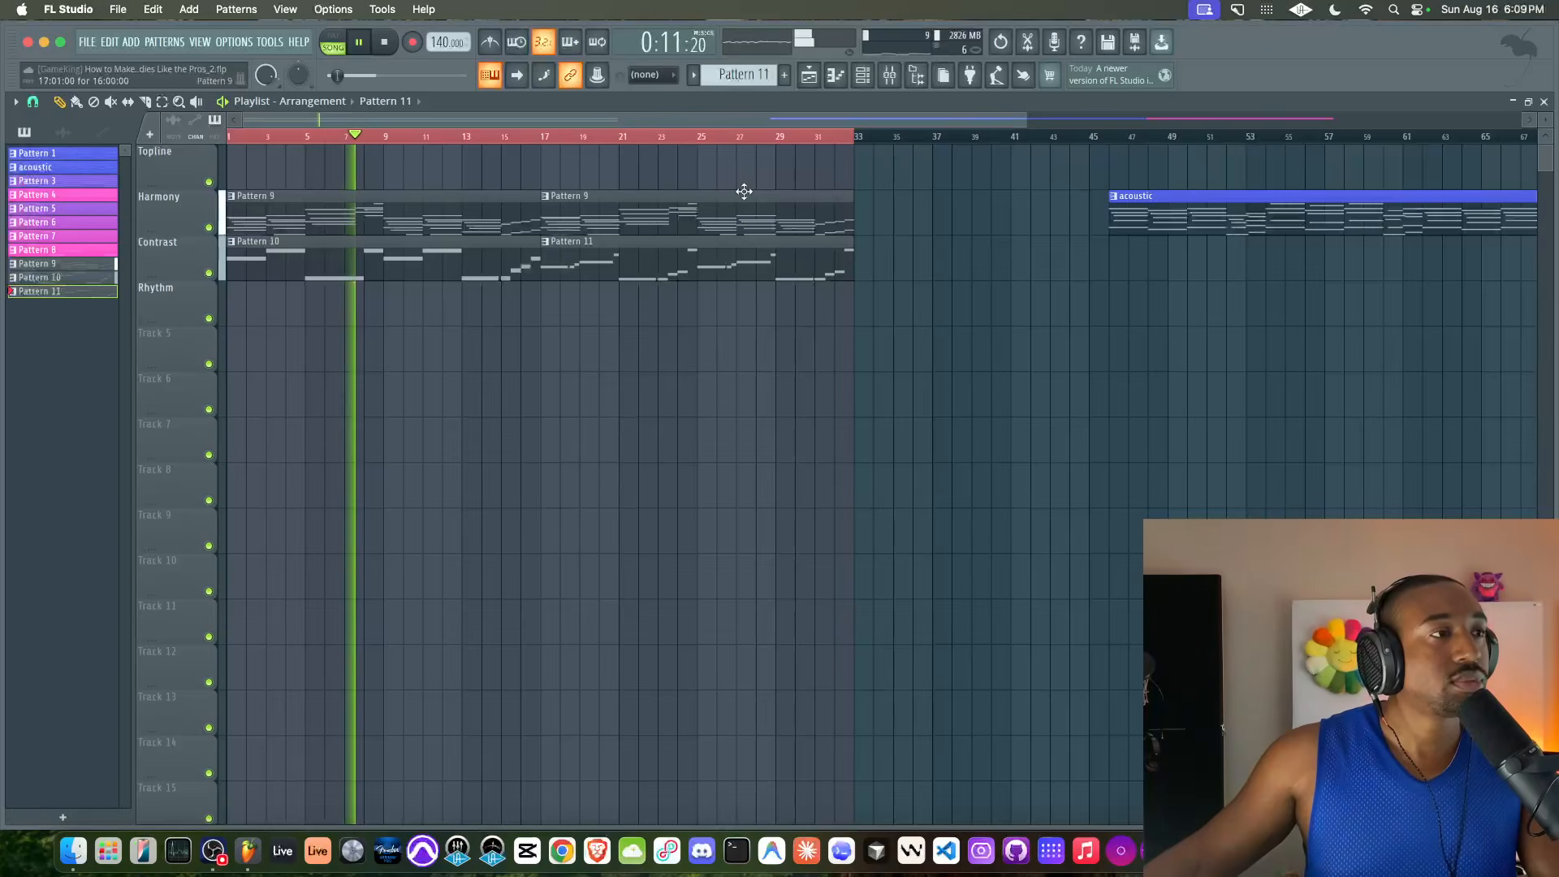
left_click(889, 77)
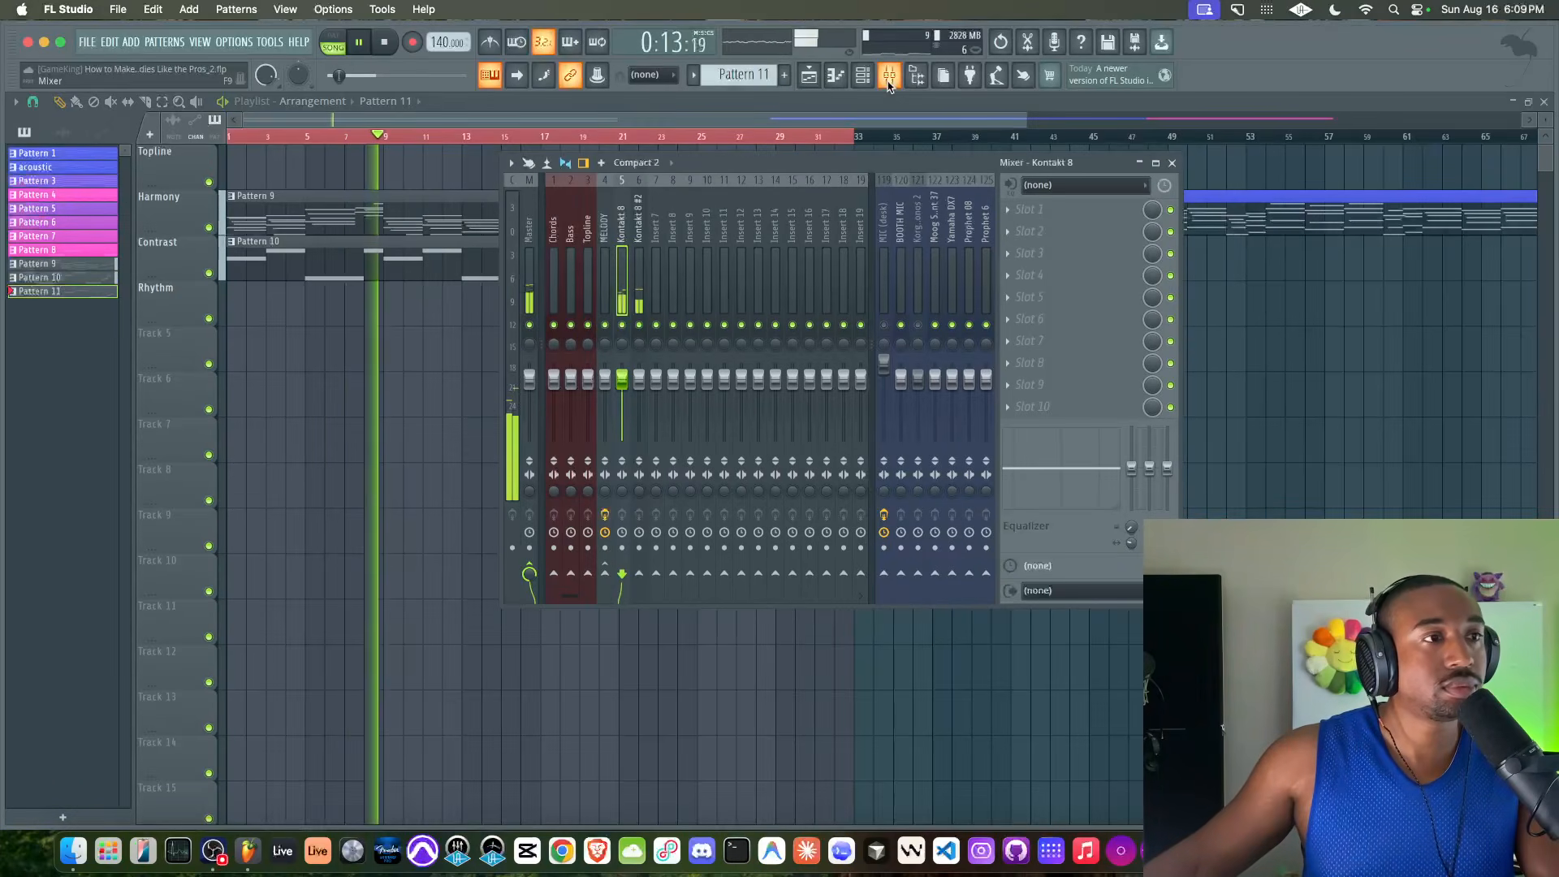
right_click(433, 348)
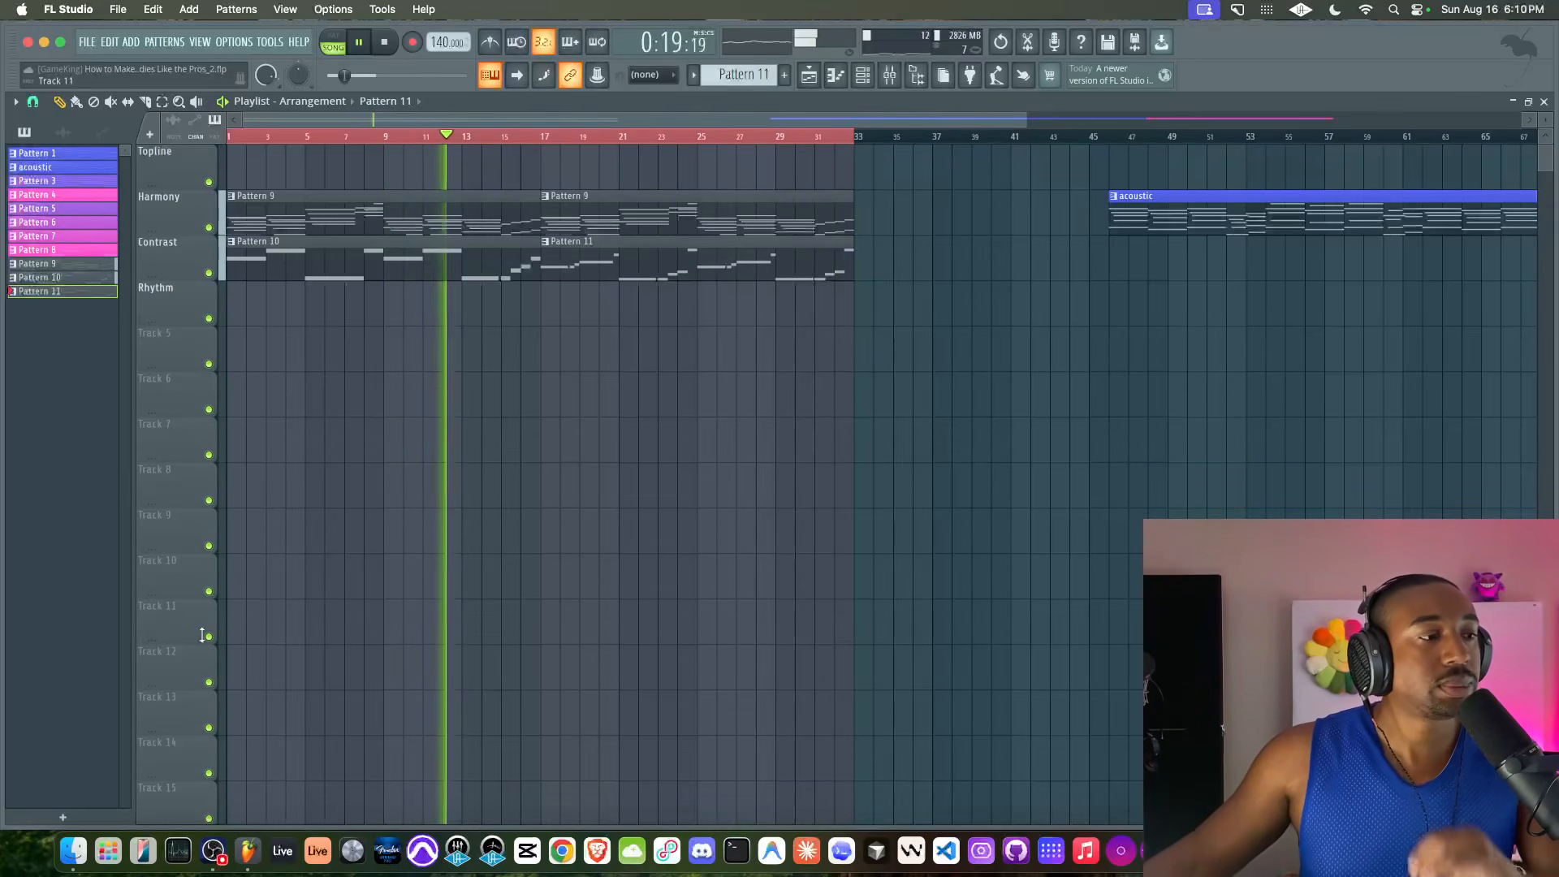
left_click(214, 850)
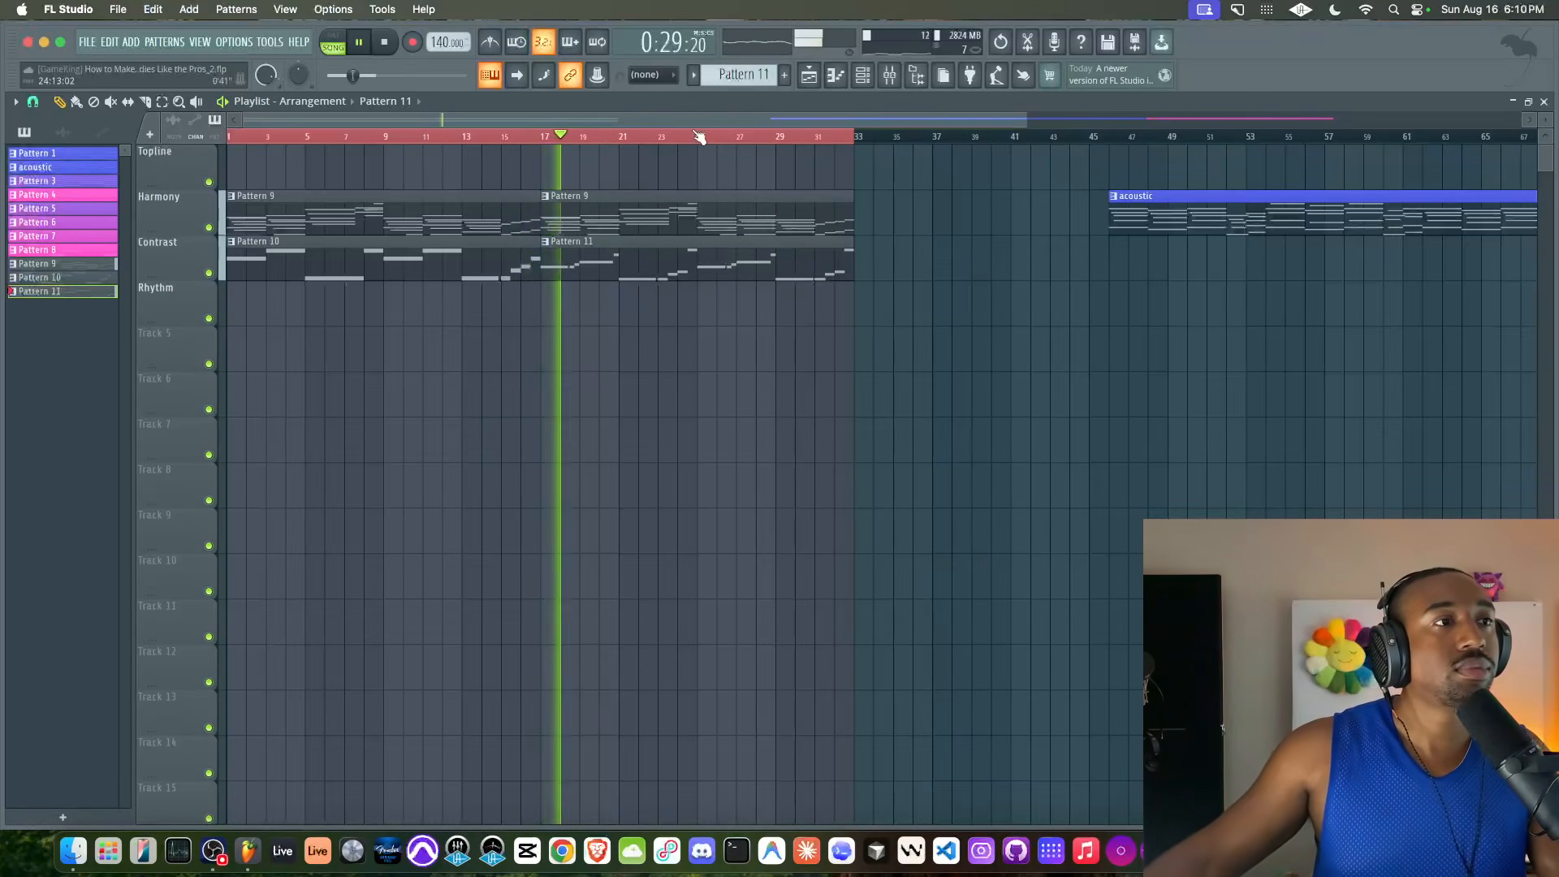
Recolour Patterns 9, 10 and 11 together with a gradient running from blue to pink
right_click(84, 264)
left_click(139, 344)
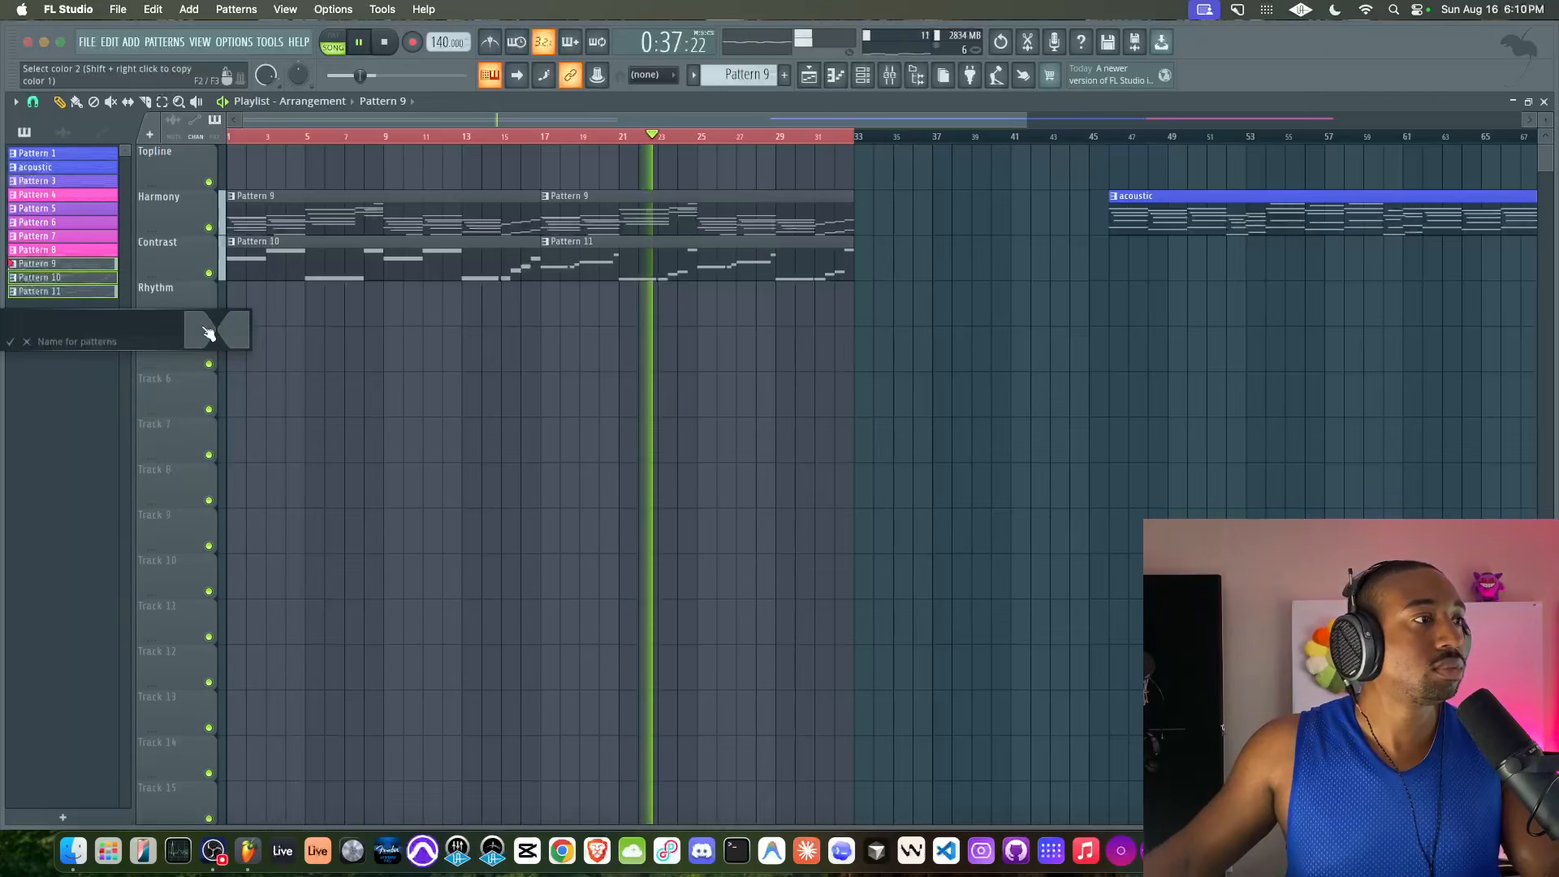
left_click(369, 589)
key("Return")
left_click(234, 336)
left_click(375, 590)
key("Return")
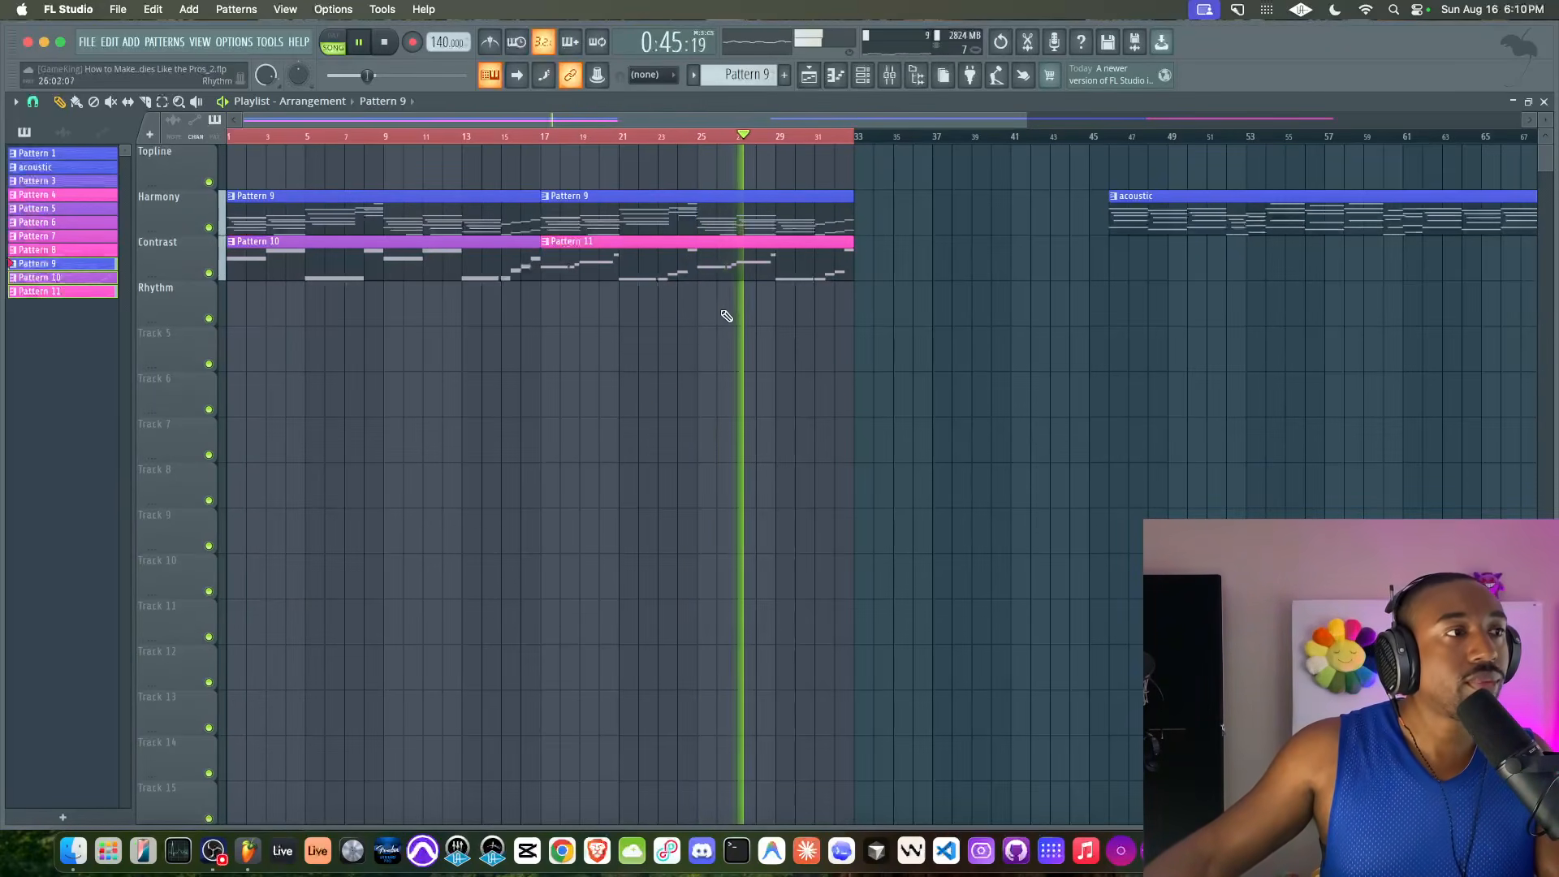
Stop the loop and unmute the MIC (desk) mixer track
left_click(890, 76)
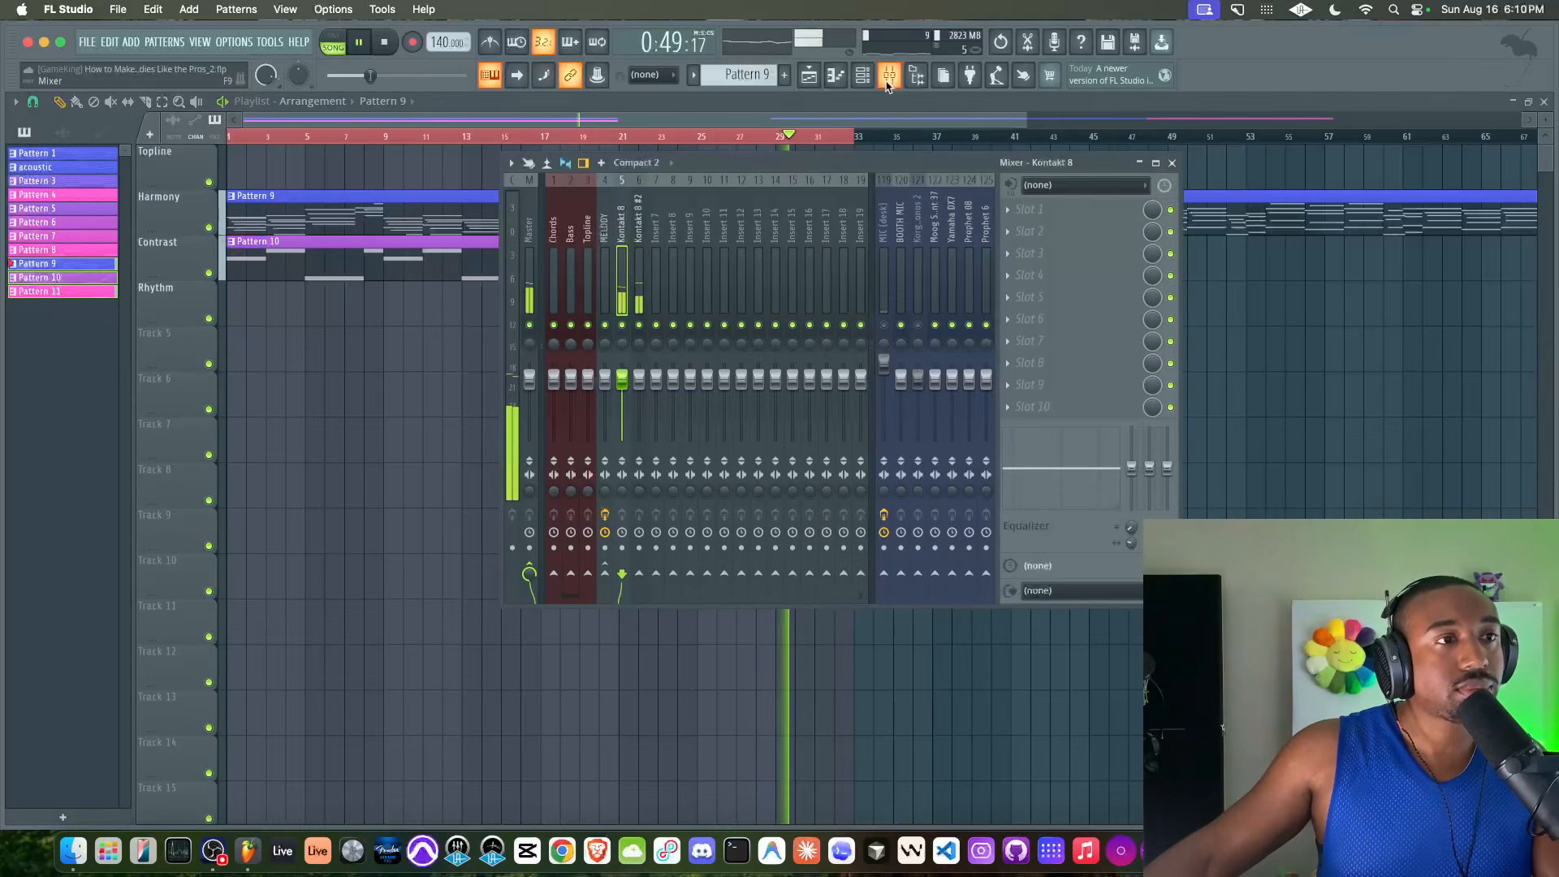
key("F9")
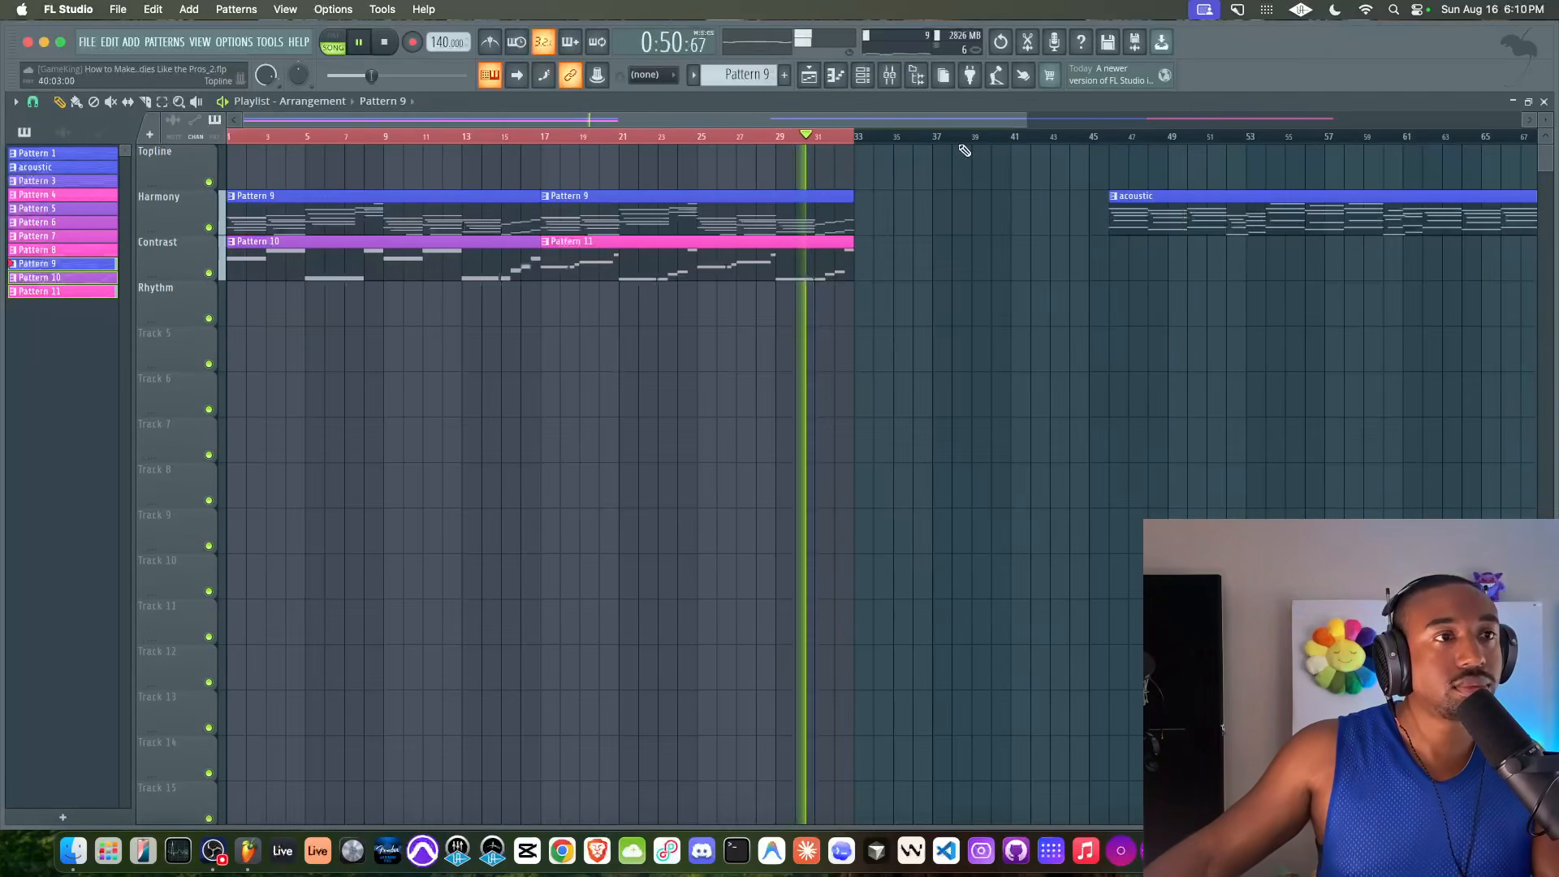
left_click(890, 75)
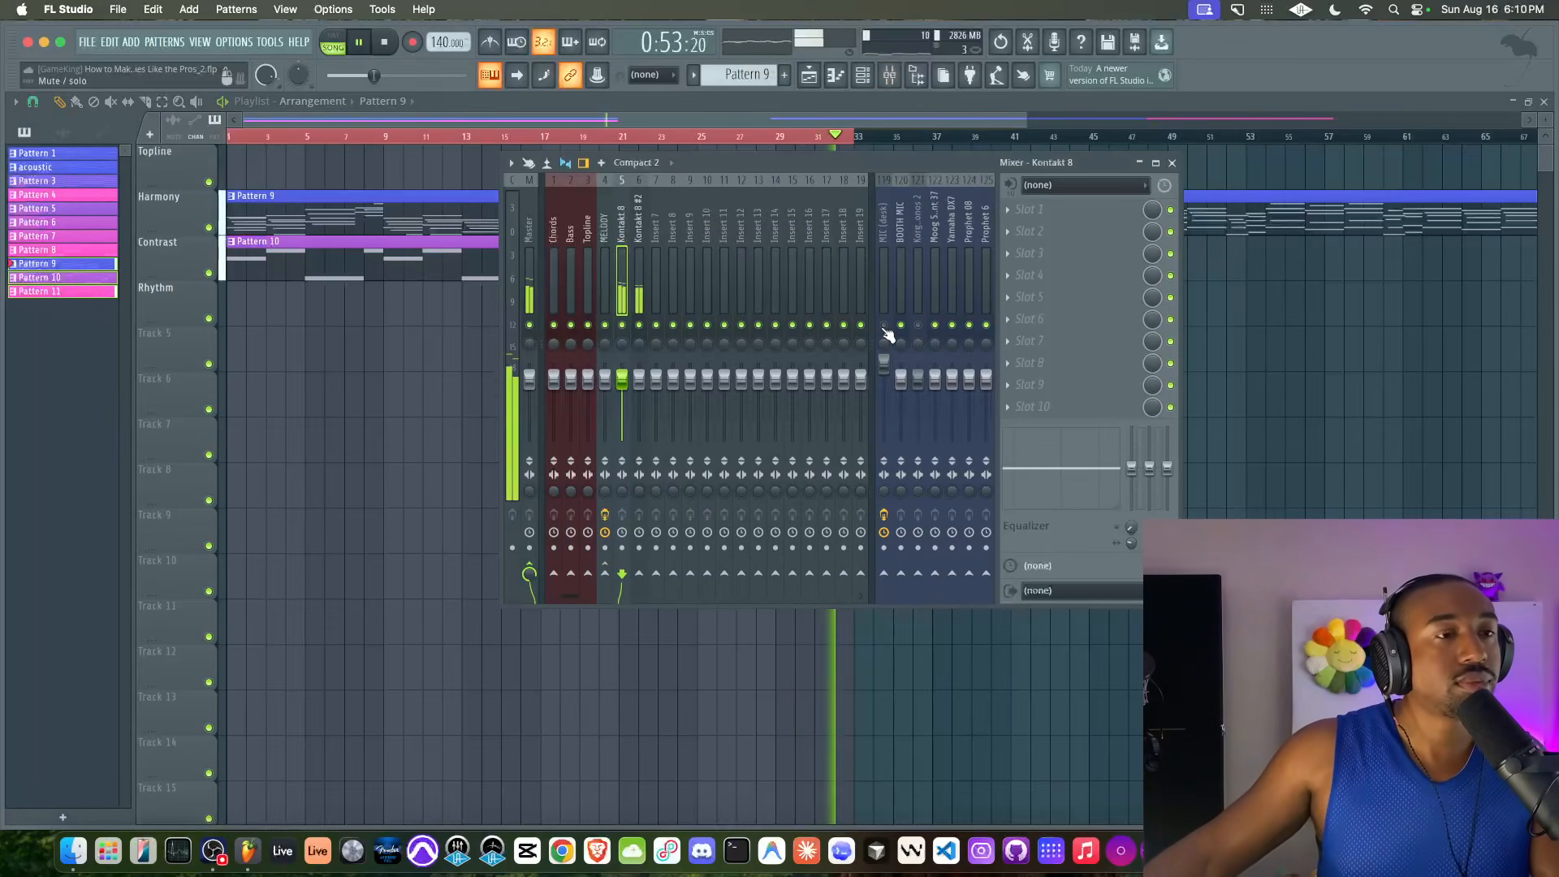
key("space")
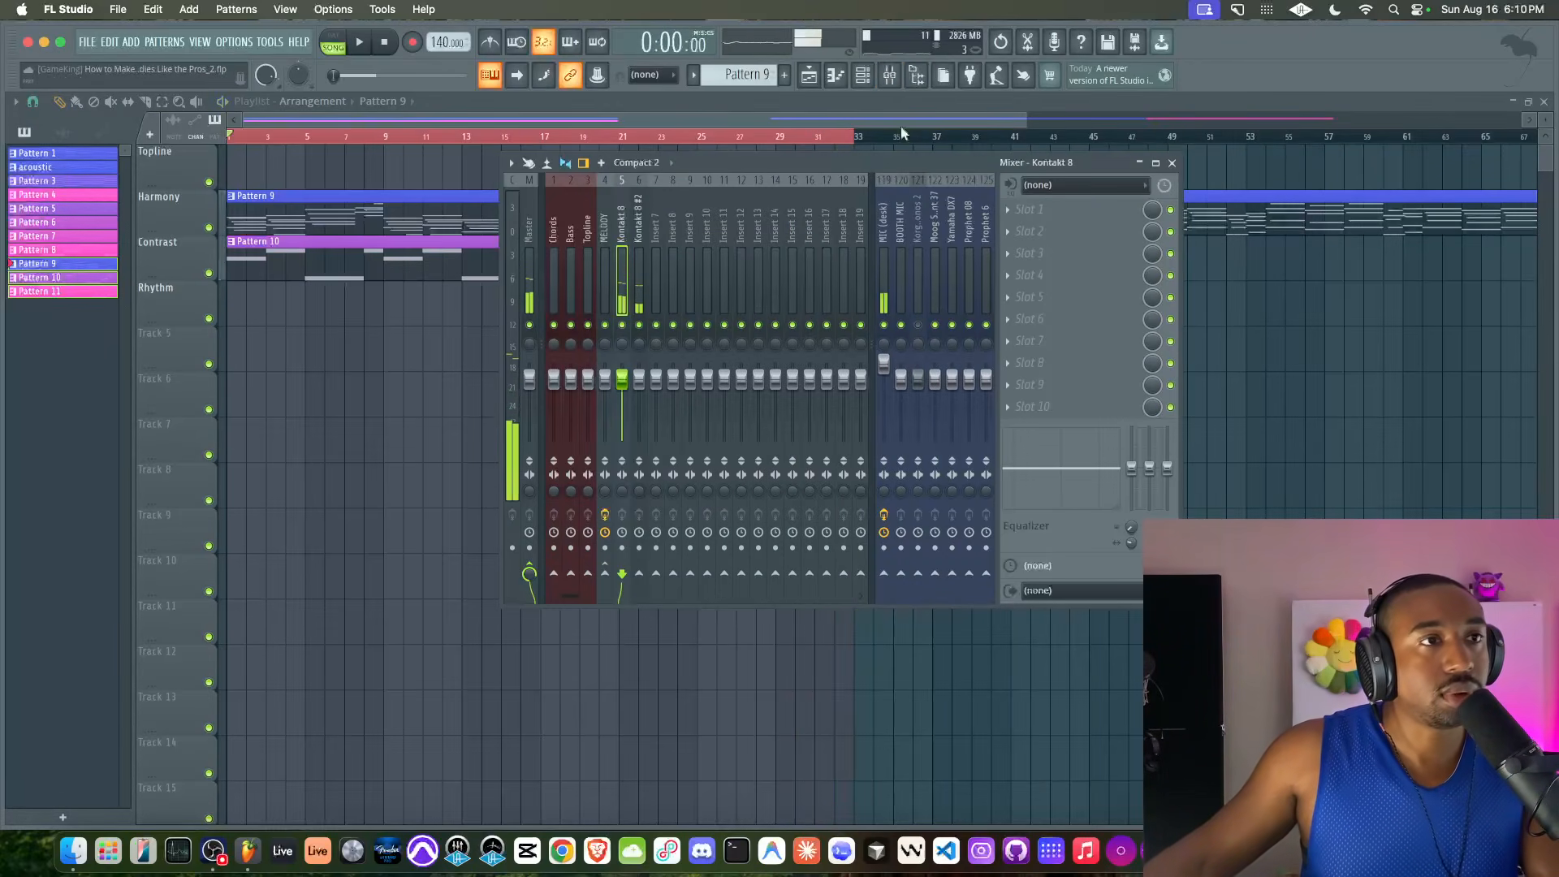
Add a third Kontakt 8 channel, load Shreddage 3 Stratus FREE in its classic view and route it to mixer track 7
left_click(852, 79)
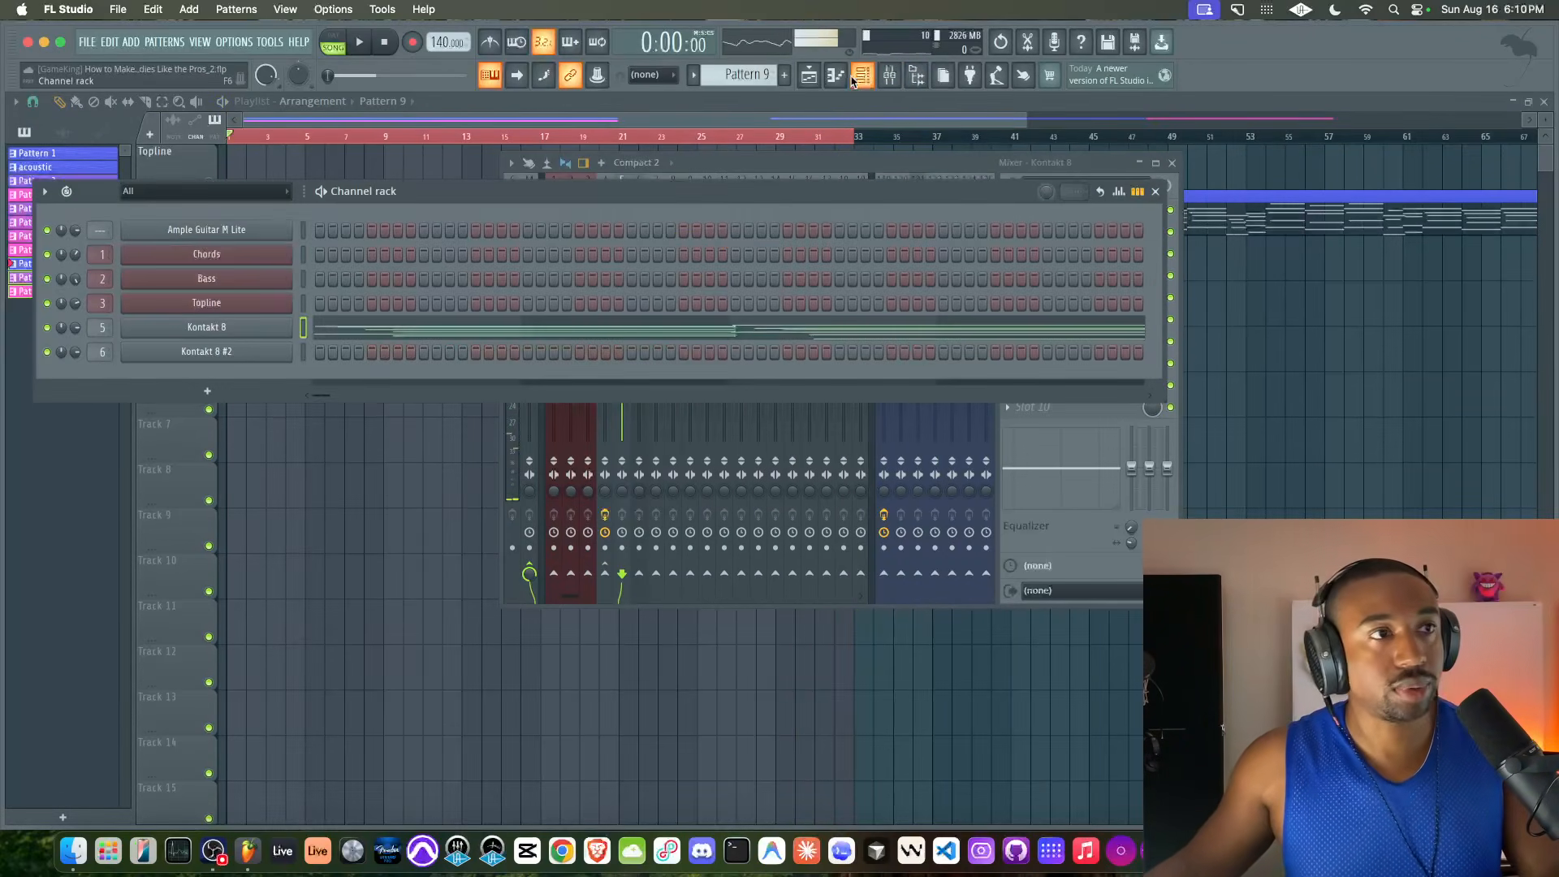
left_click(226, 395)
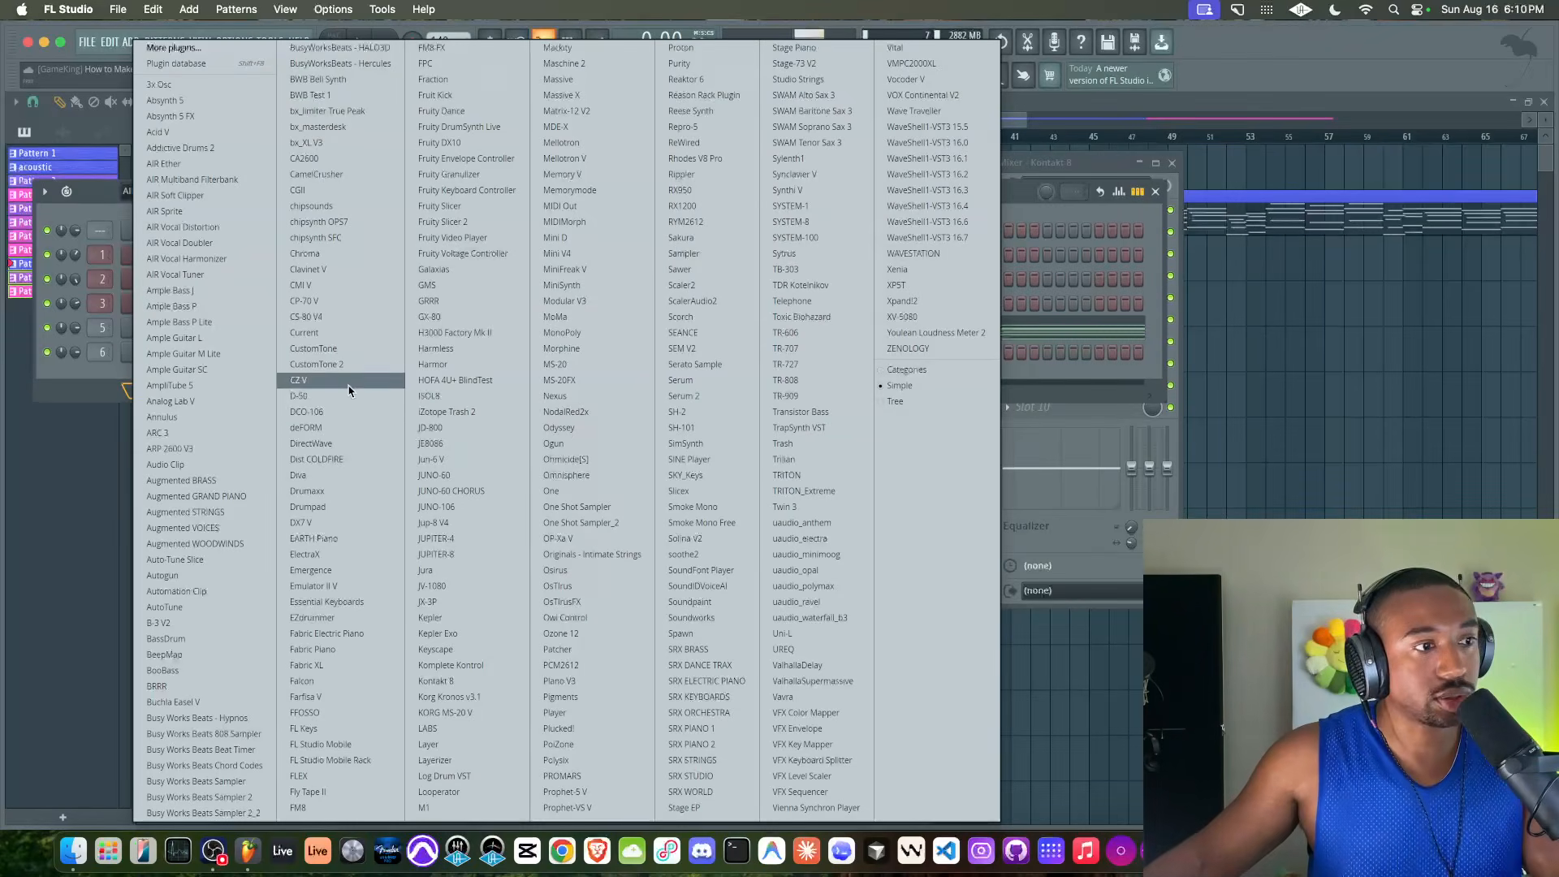
left_click(439, 681)
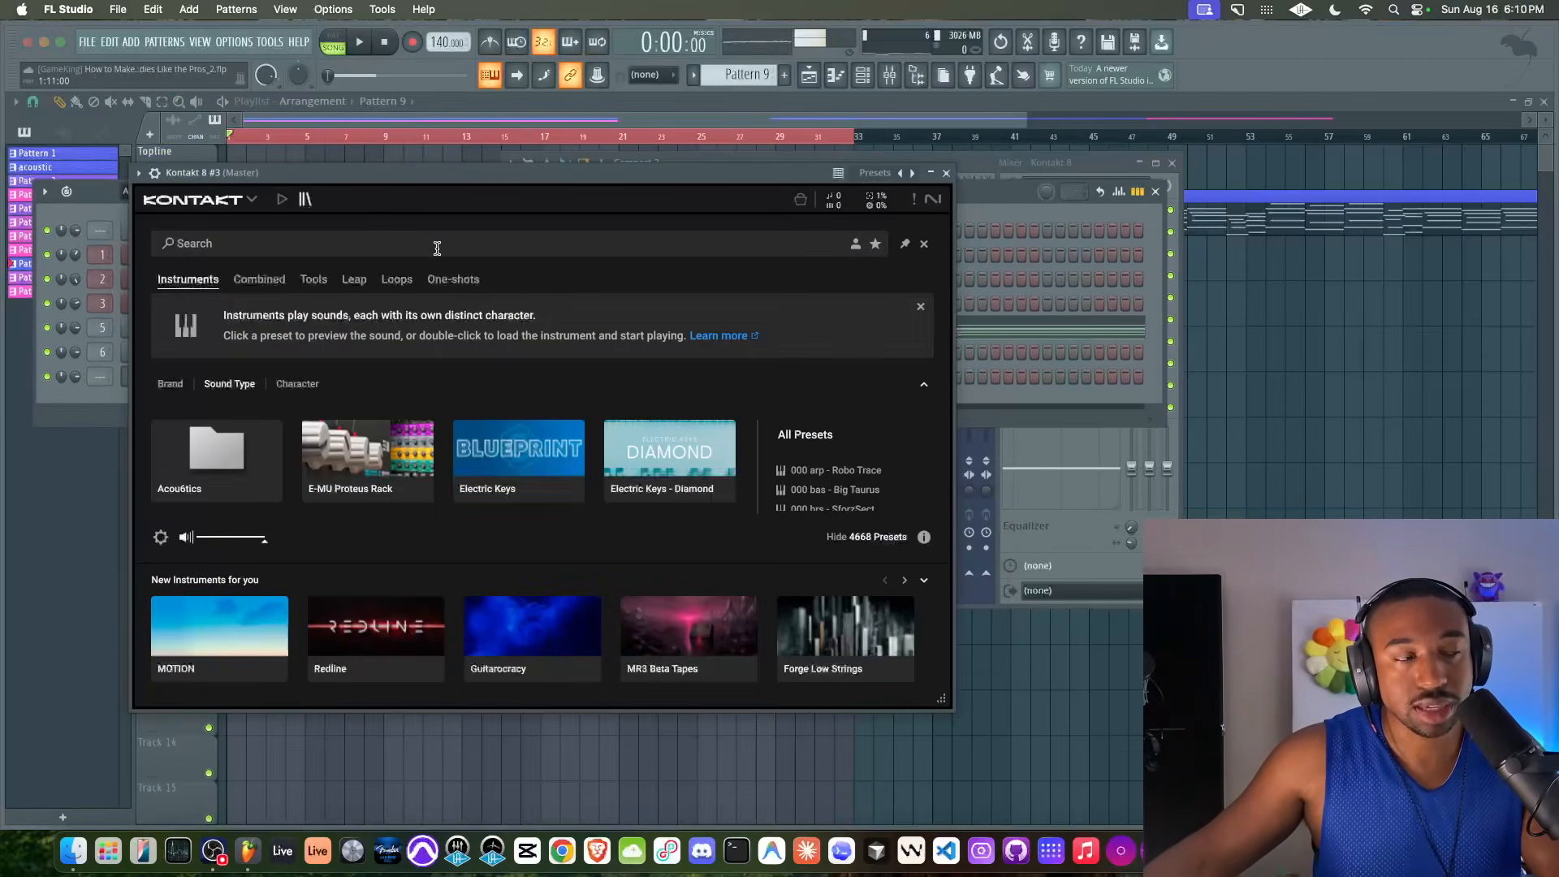
left_click(241, 203)
left_click(234, 410)
left_click(240, 203)
left_click(237, 203)
left_click(237, 228)
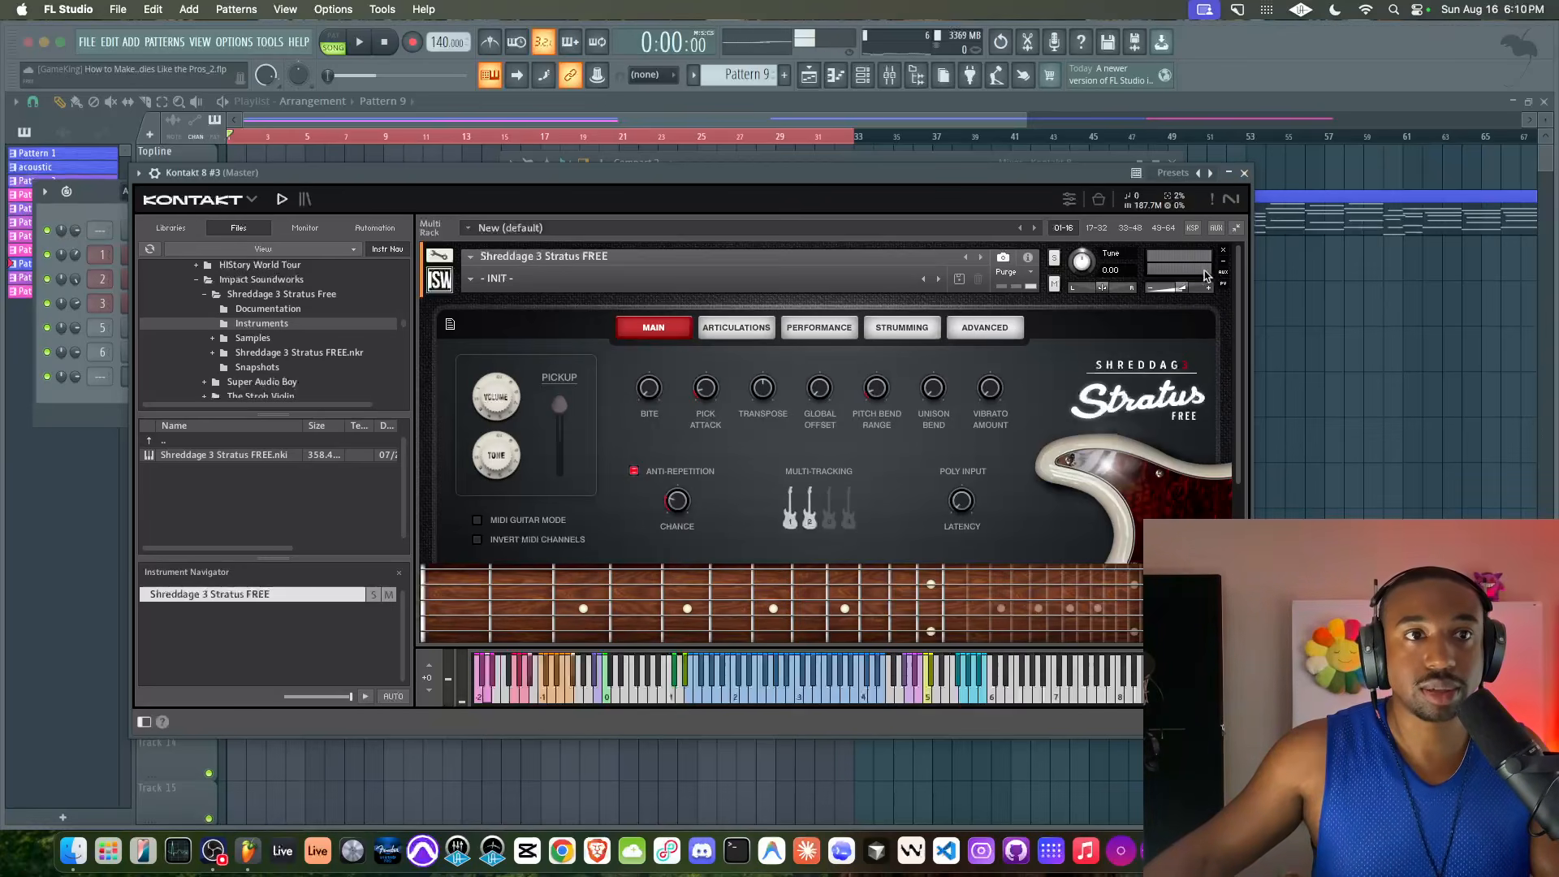
left_click(1244, 174)
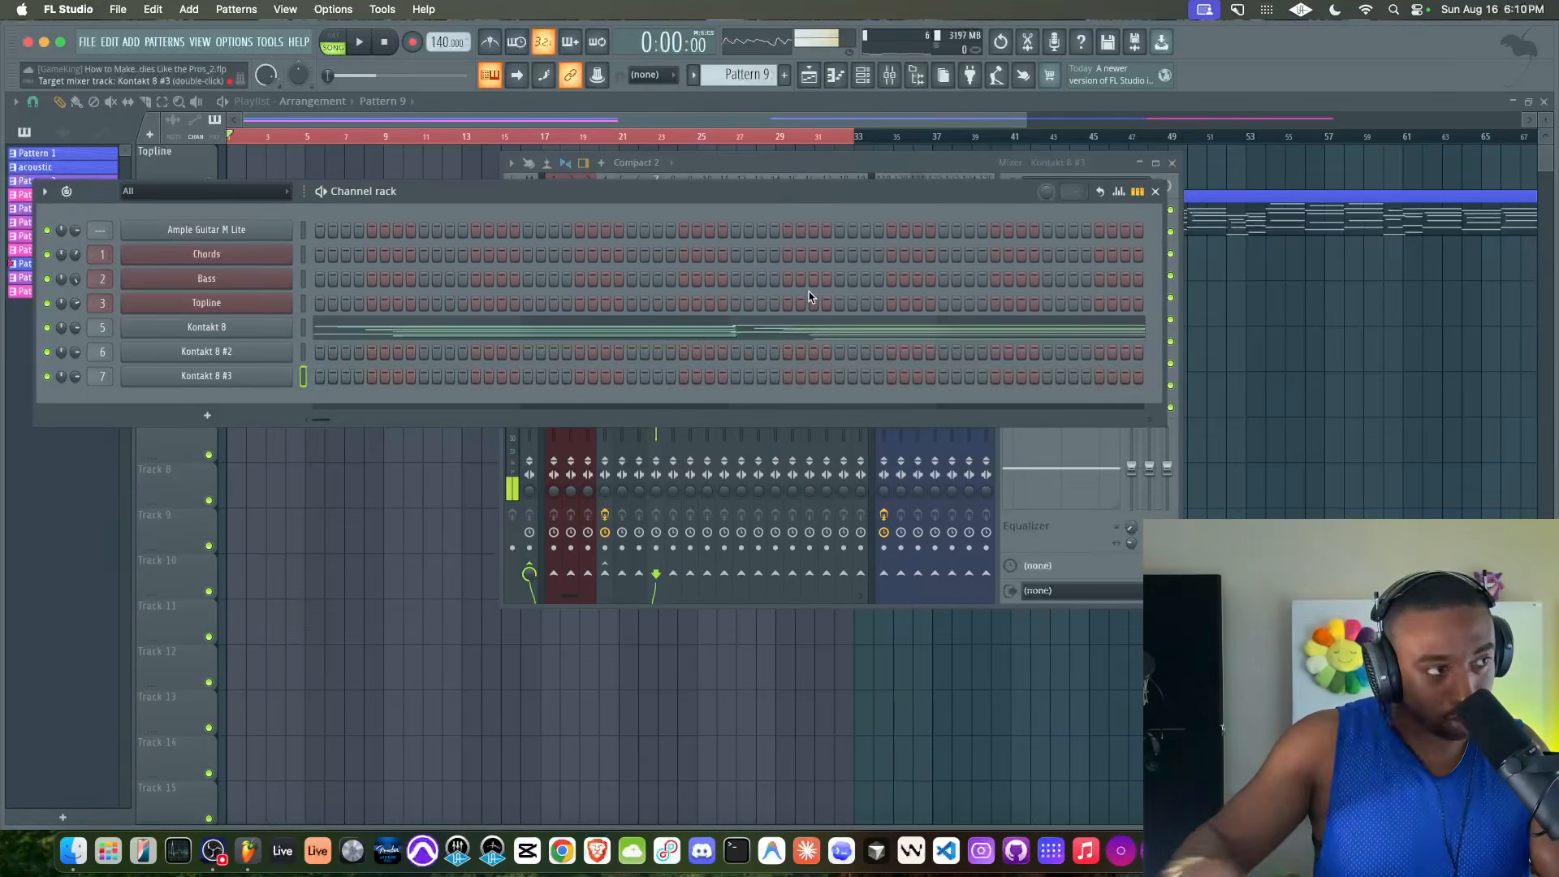
Move on to the empty Pattern 13 and play the arrangement from bar 1
left_click_drag(722, 73, 723, 50)
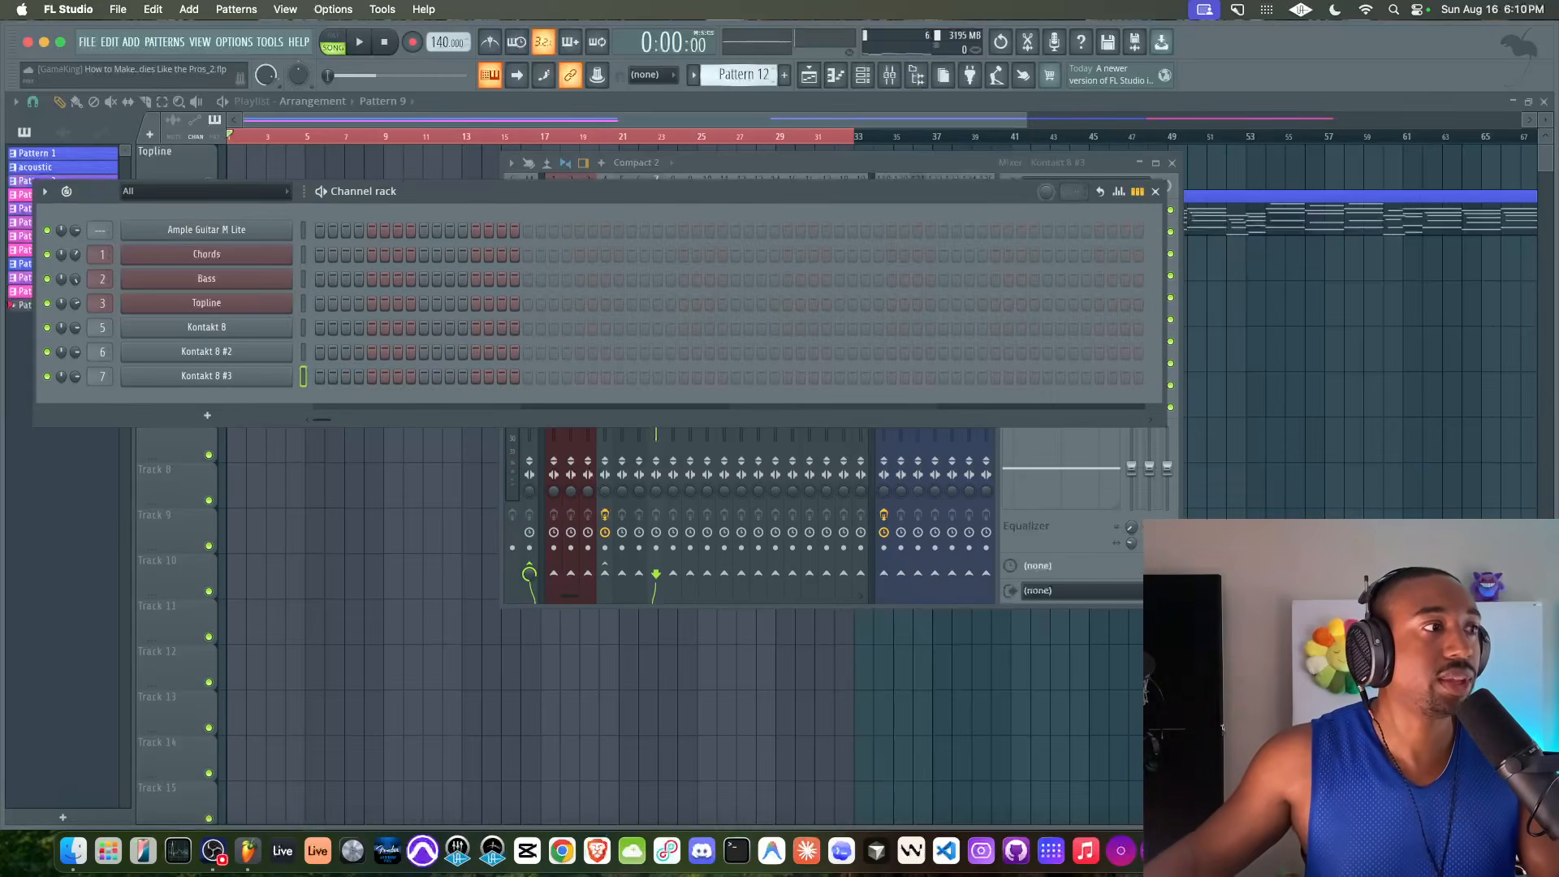
right_click(1210, 383)
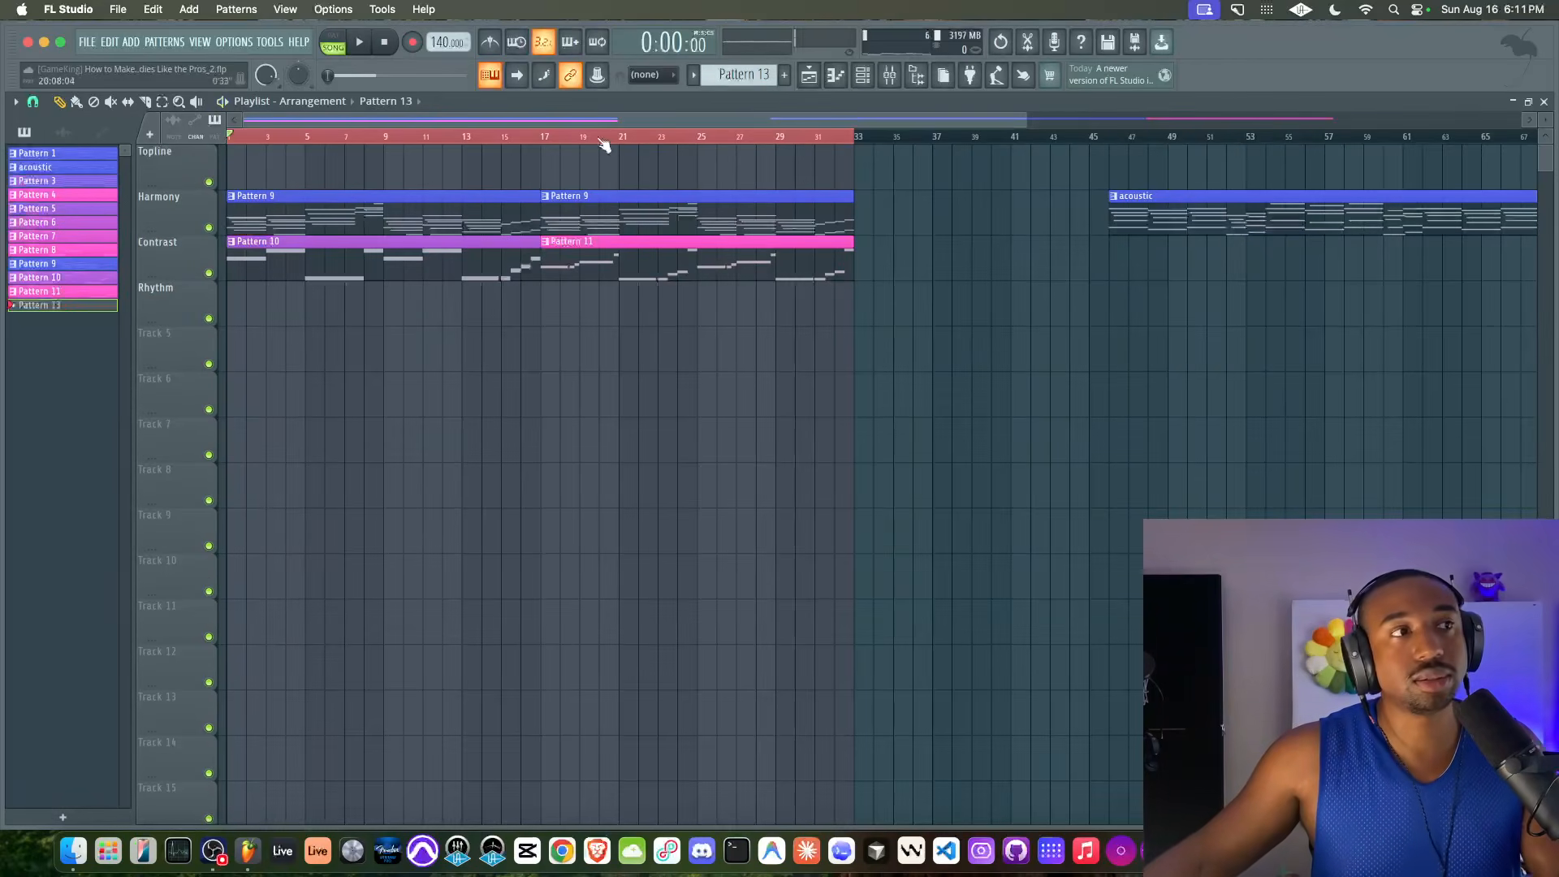
key("space")
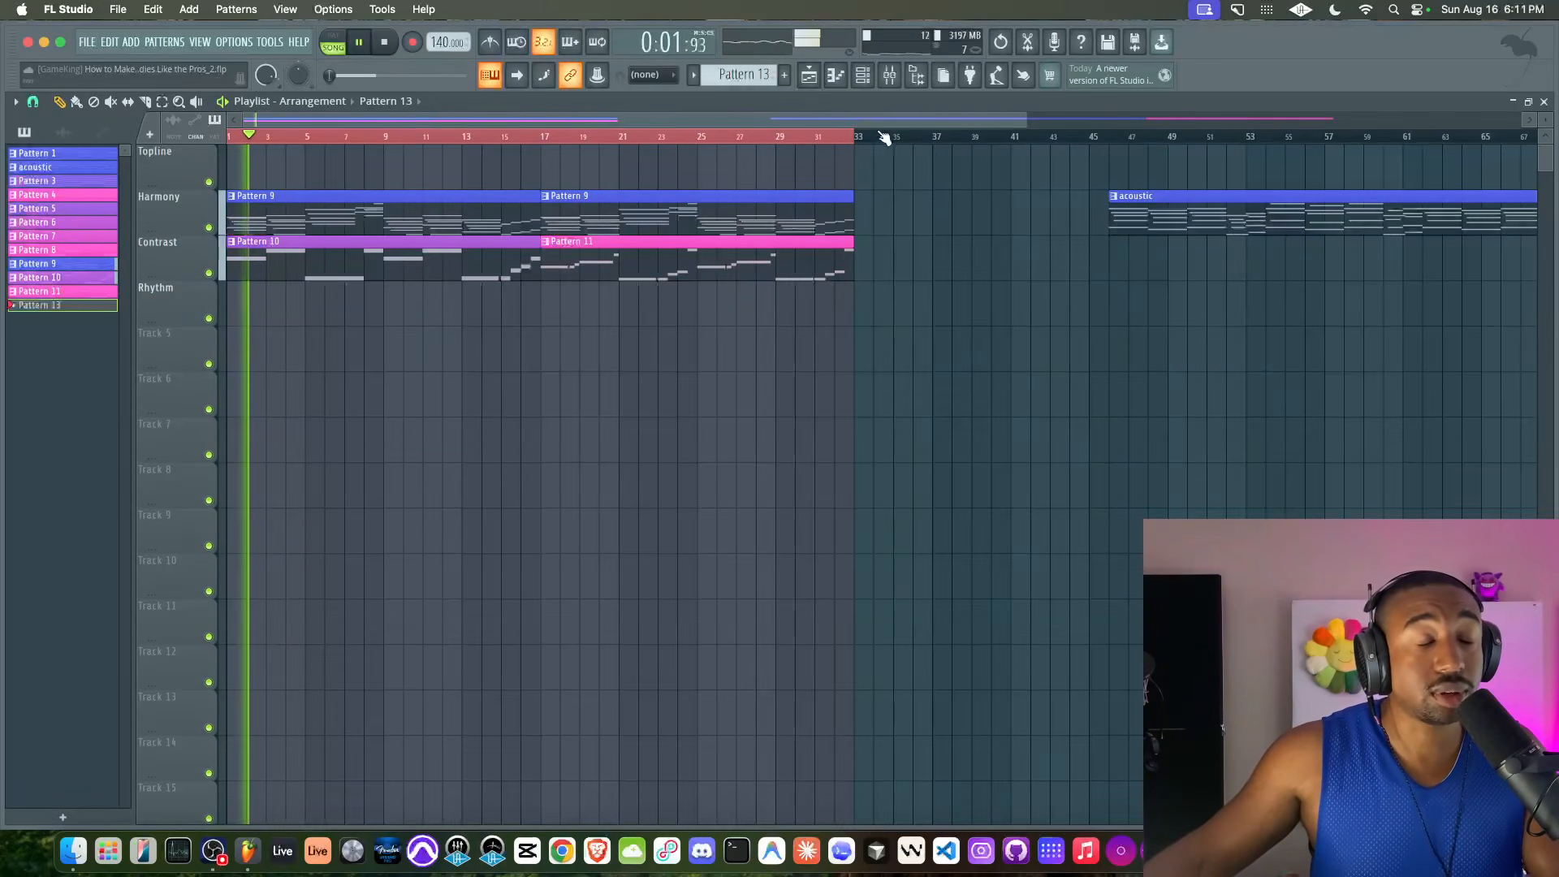
Audition the Shreddage guitar over the looped arrangement with the MIC (desk) track muted during playback
left_click(889, 76)
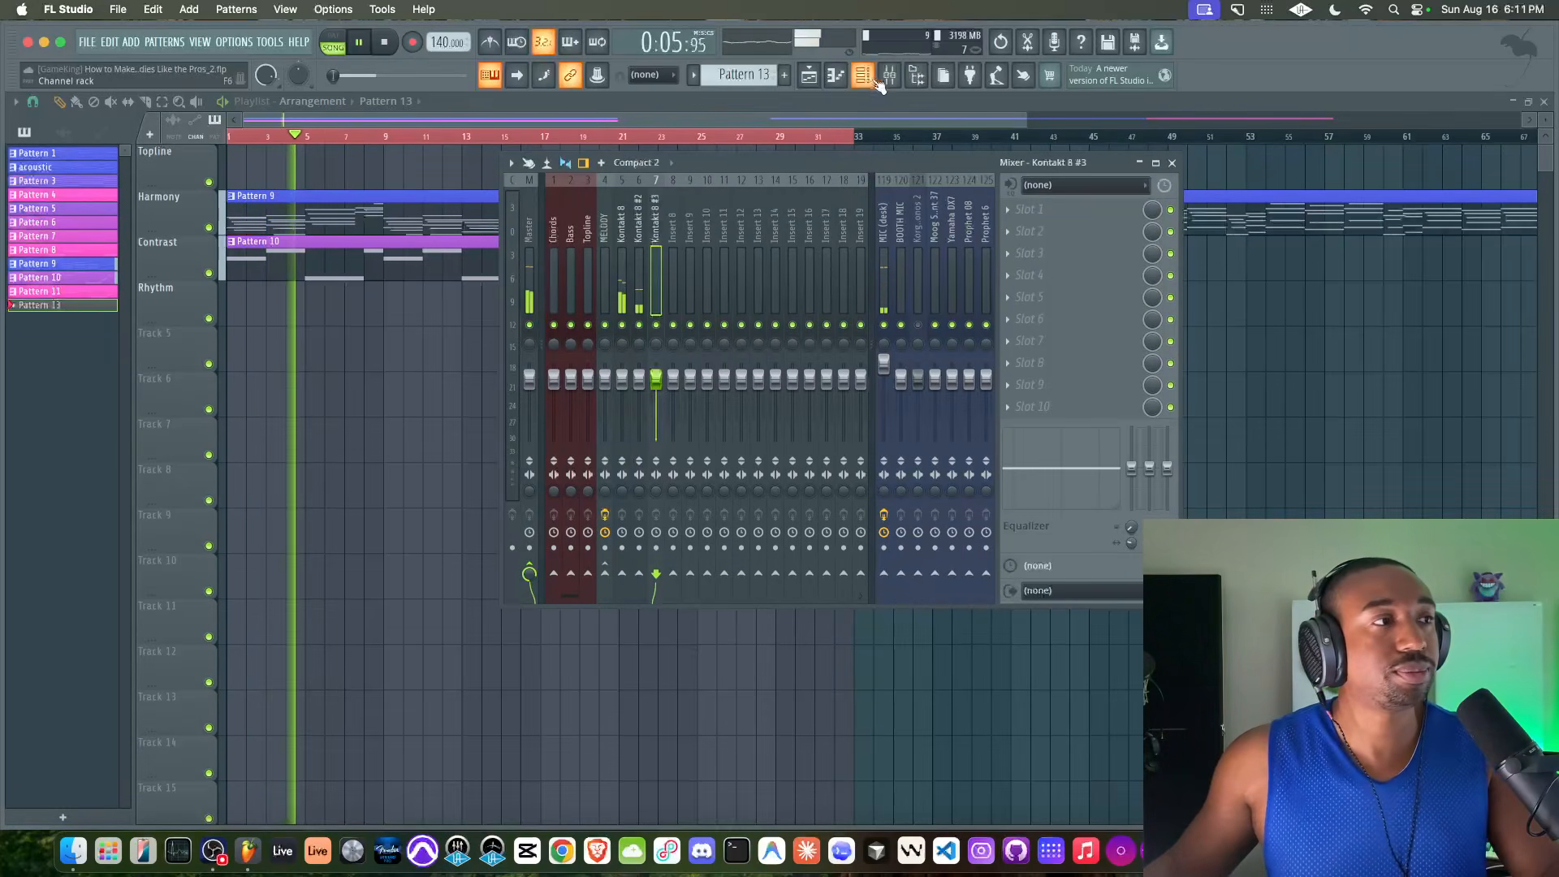
left_click(884, 325)
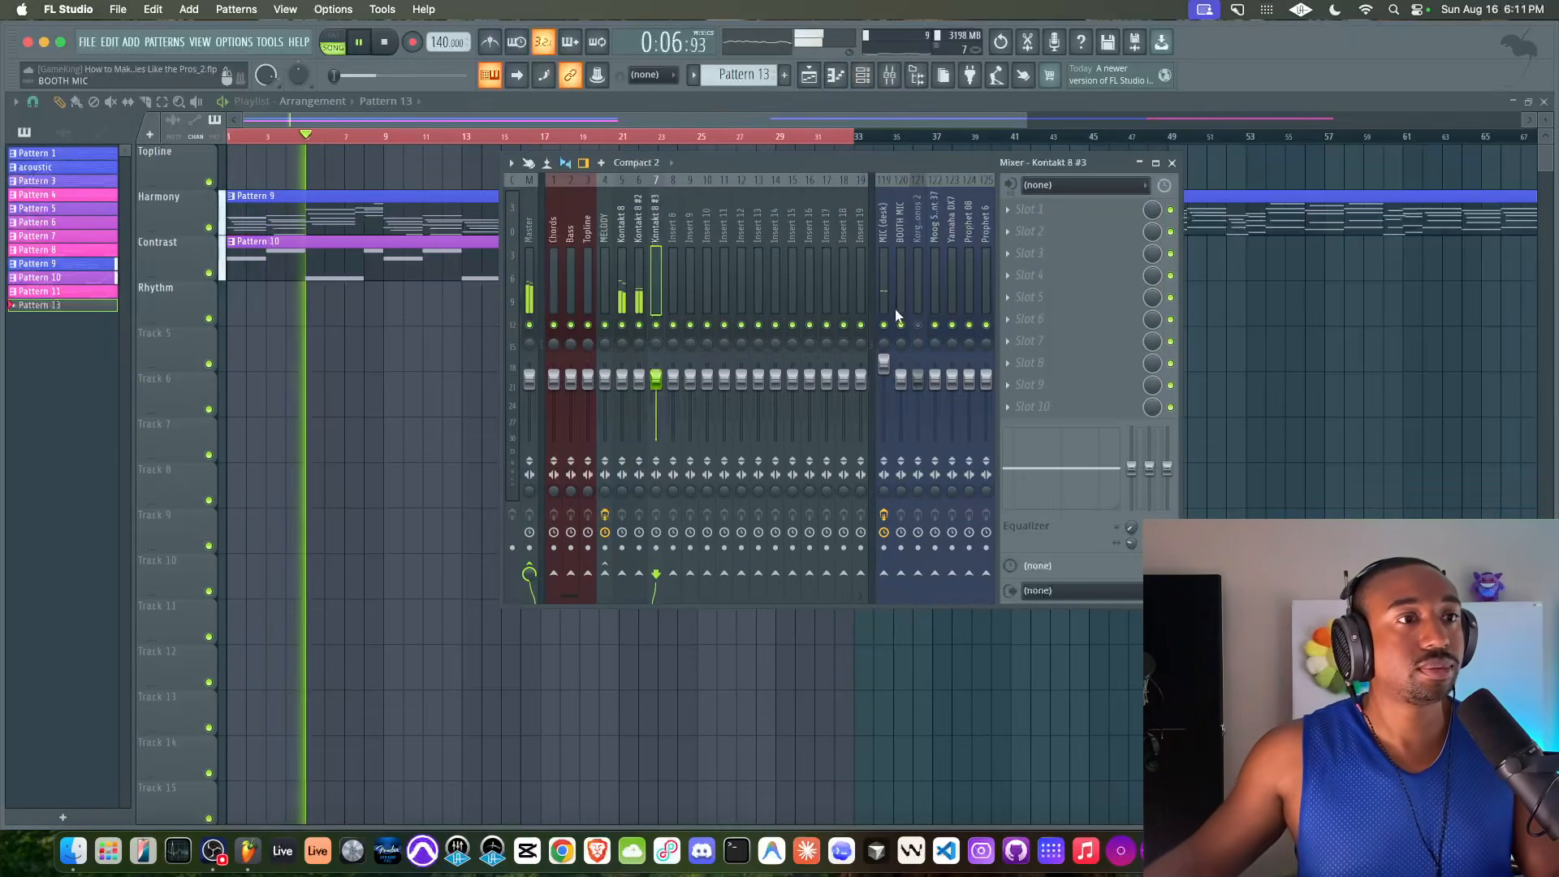
left_click(867, 80)
right_click(402, 510)
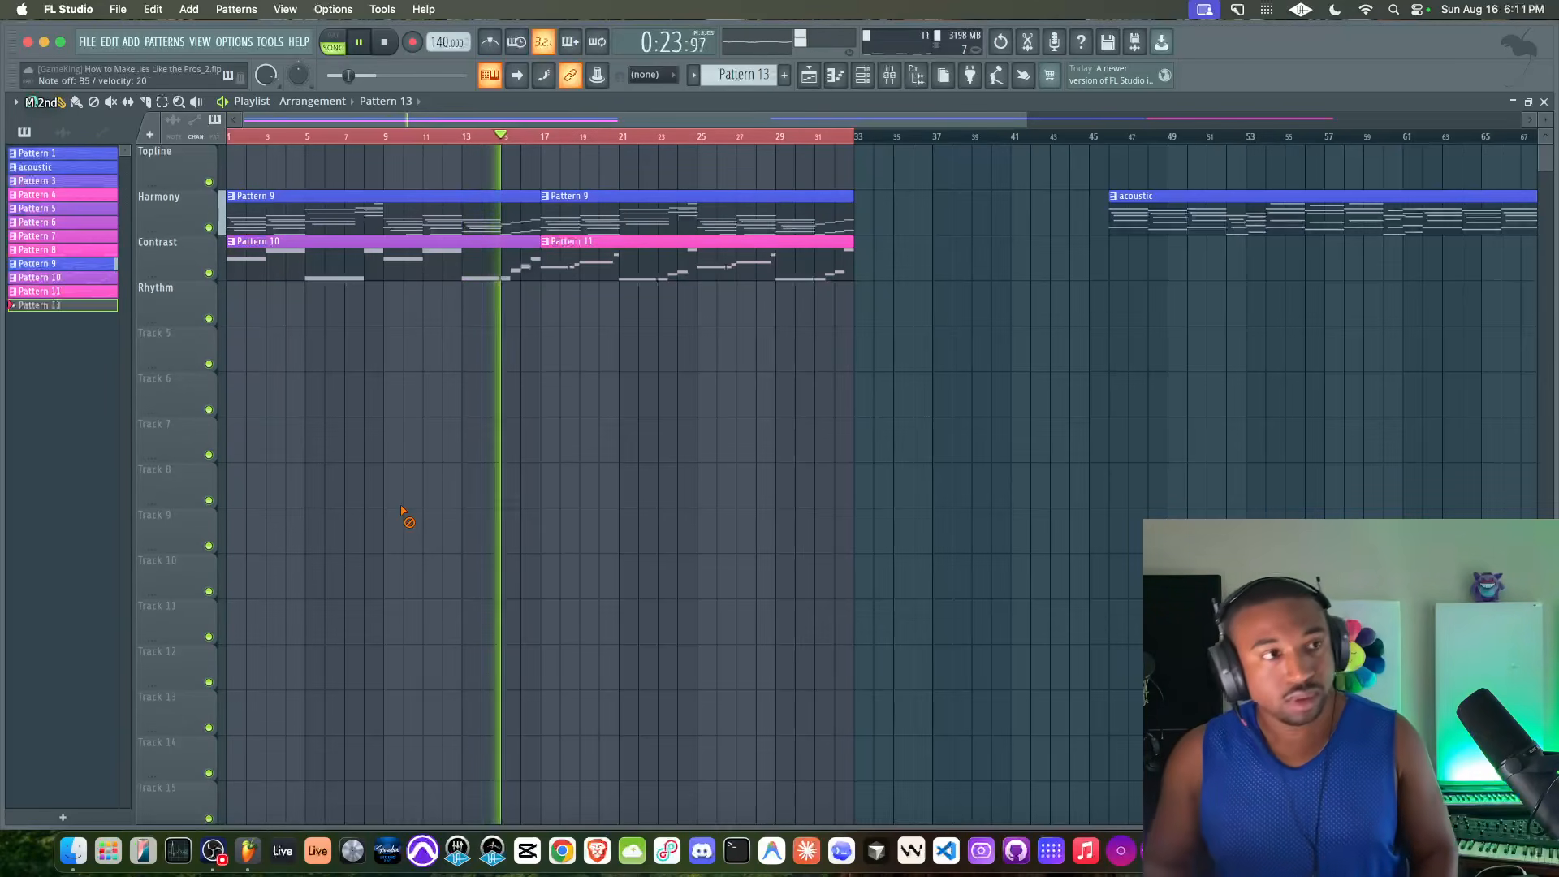
left_click(885, 77)
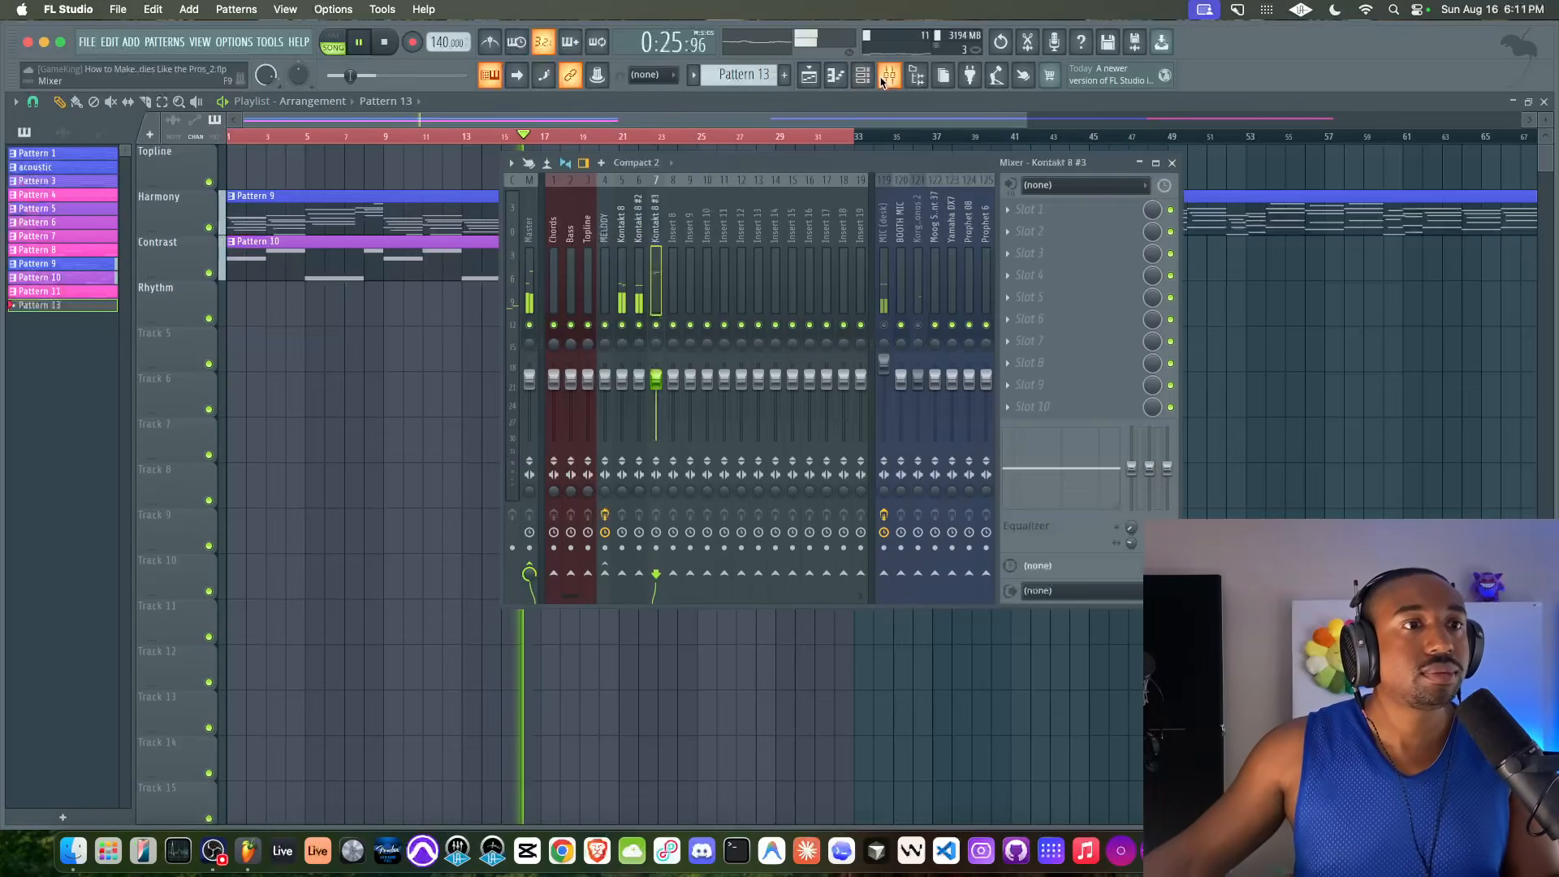
key("space")
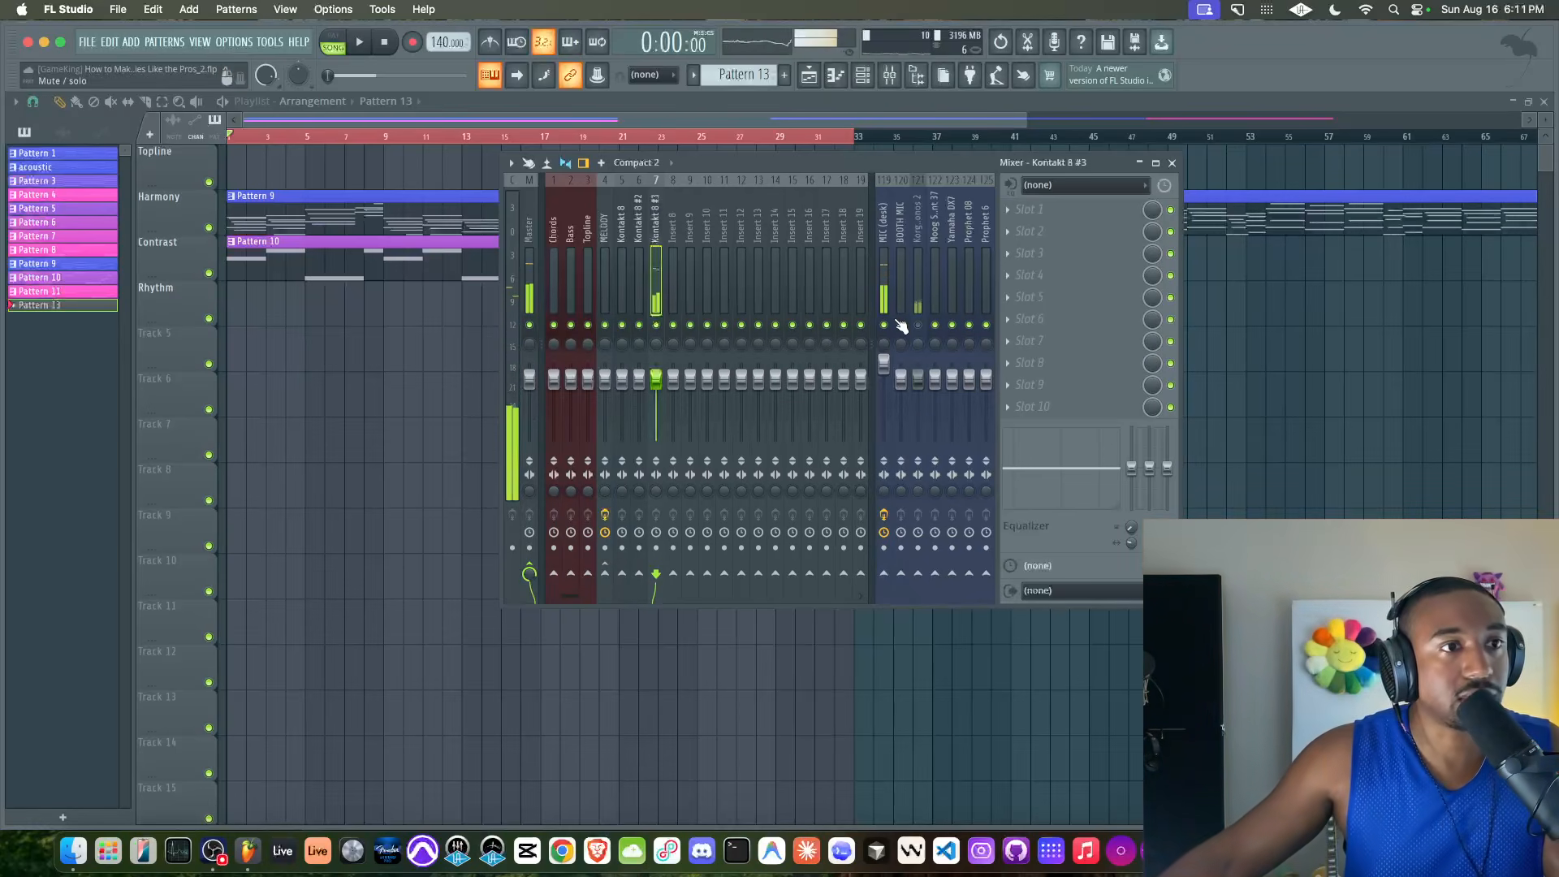
key("space")
key("space")
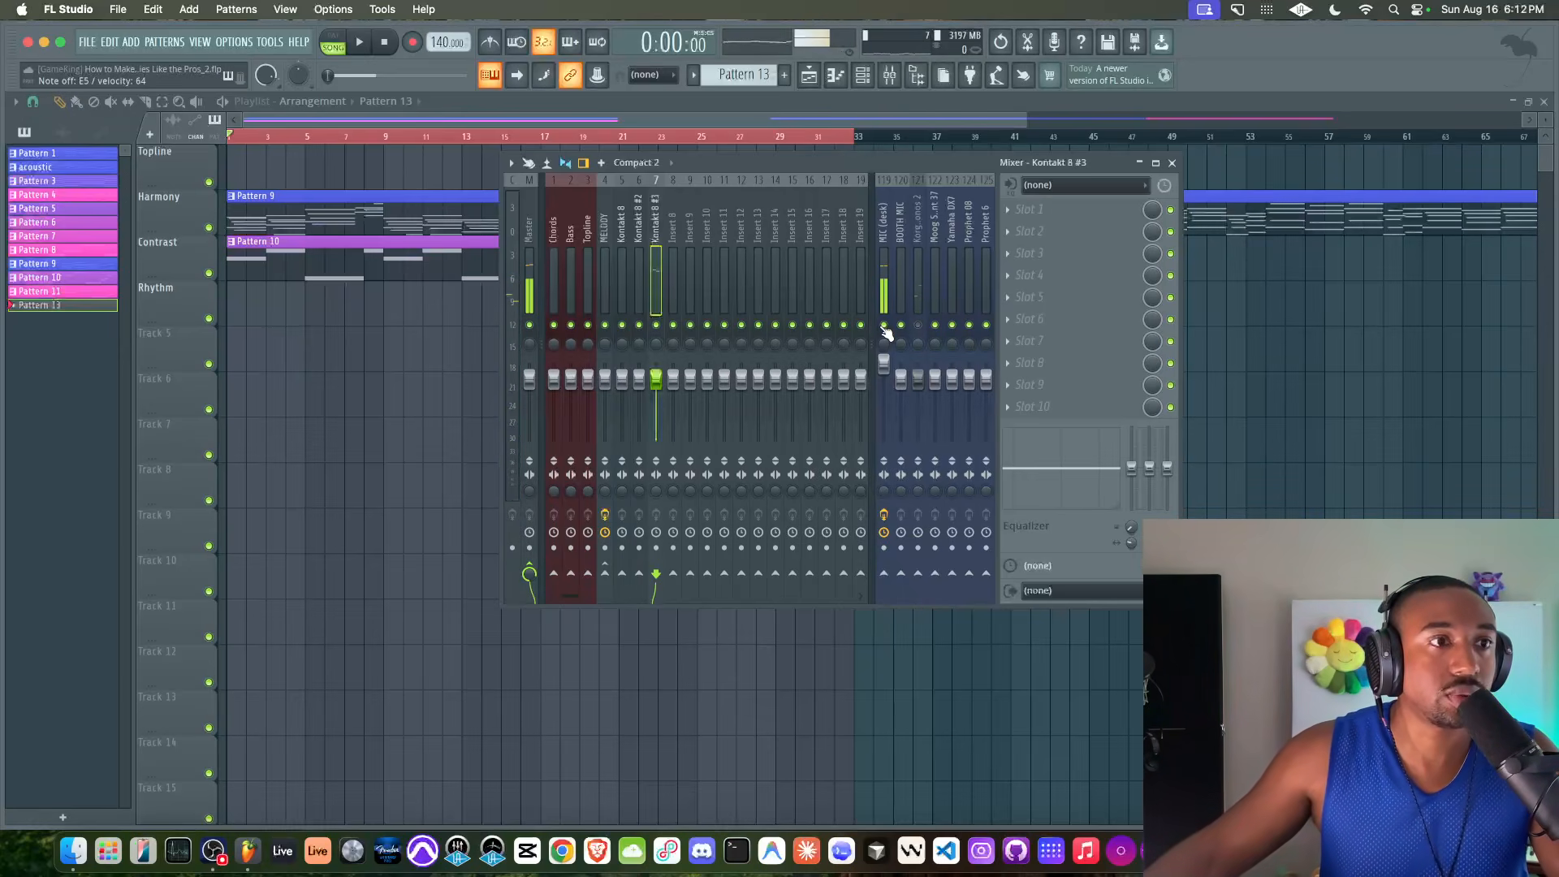
Open Pattern 9 in the piano roll and examine the staggered notes of its first chord in pattern playback mode
double_click(253, 210)
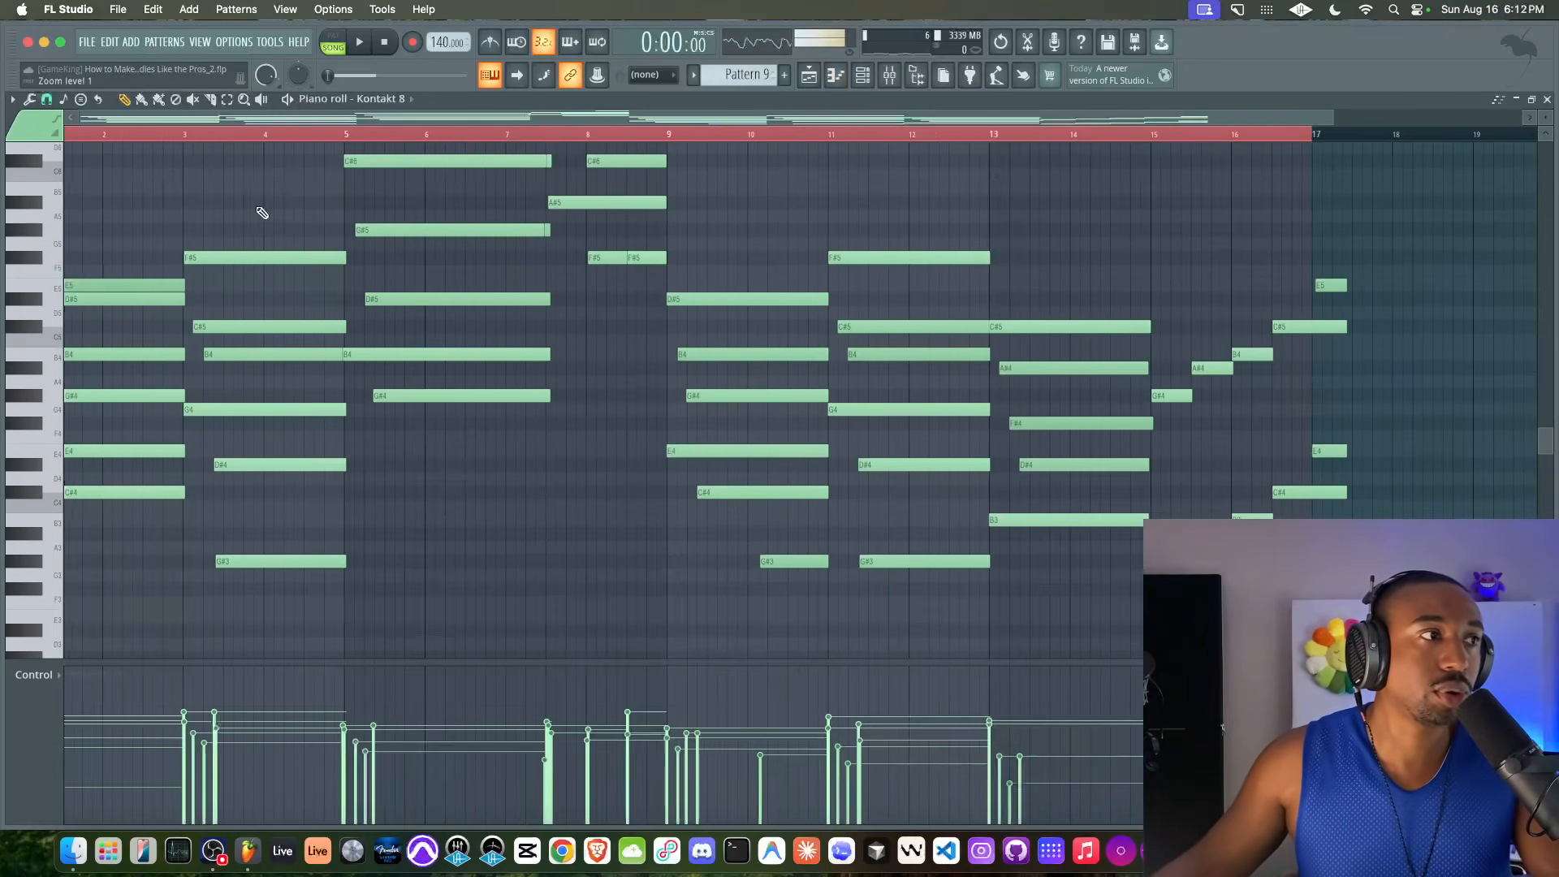
left_click(333, 40)
key("space")
key("space")
left_click_drag(70, 266, 91, 356)
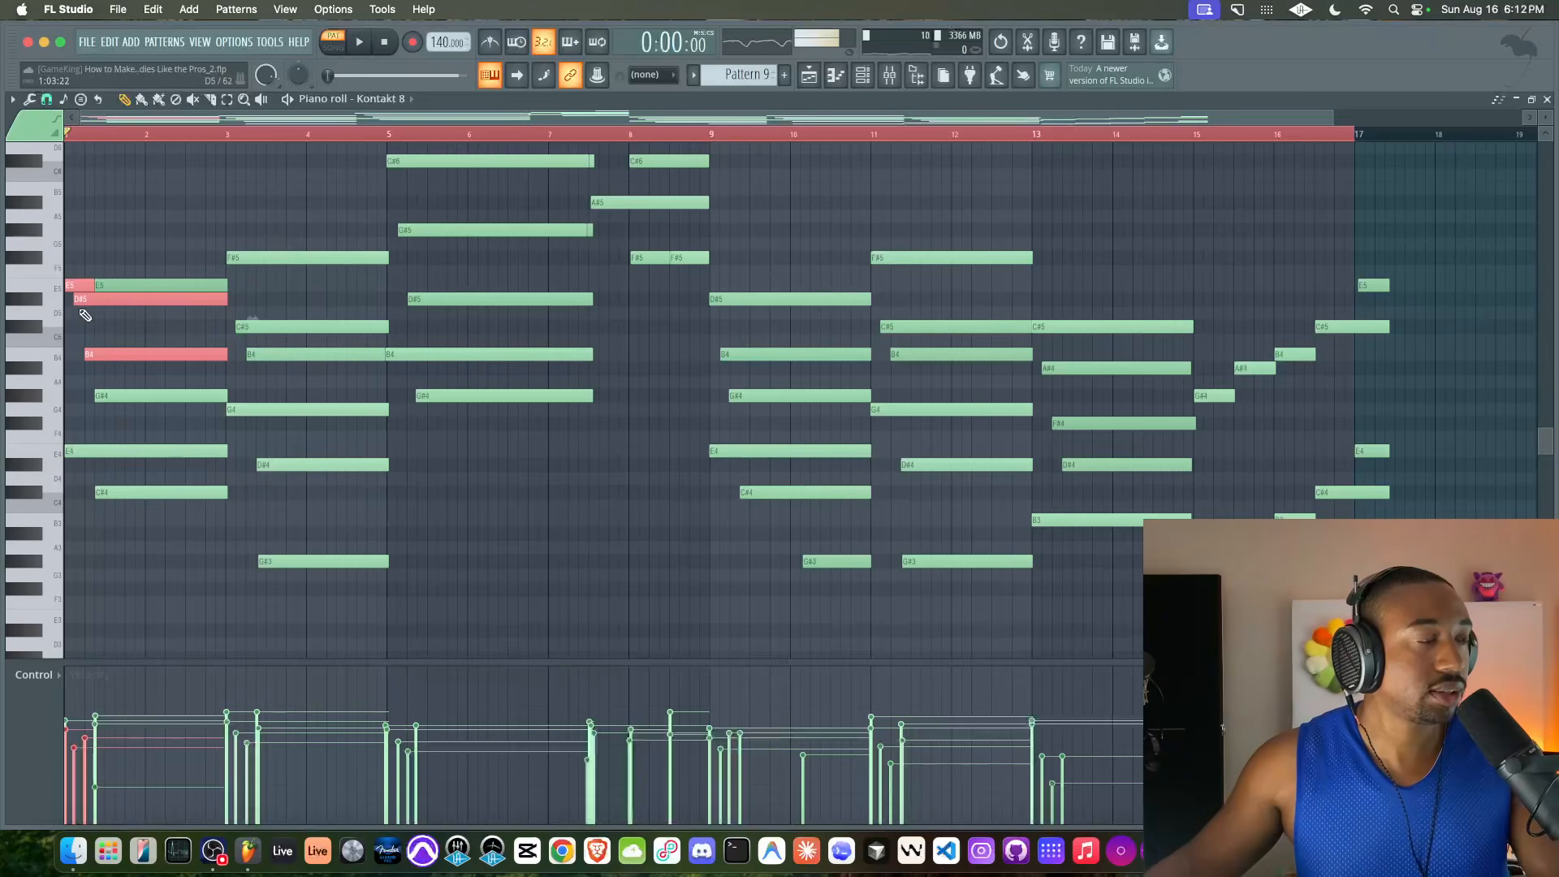
key("space")
Create a new empty Pattern 12 with Kontakt 8 #3 as the active channel and return to the playlist
left_click(862, 75)
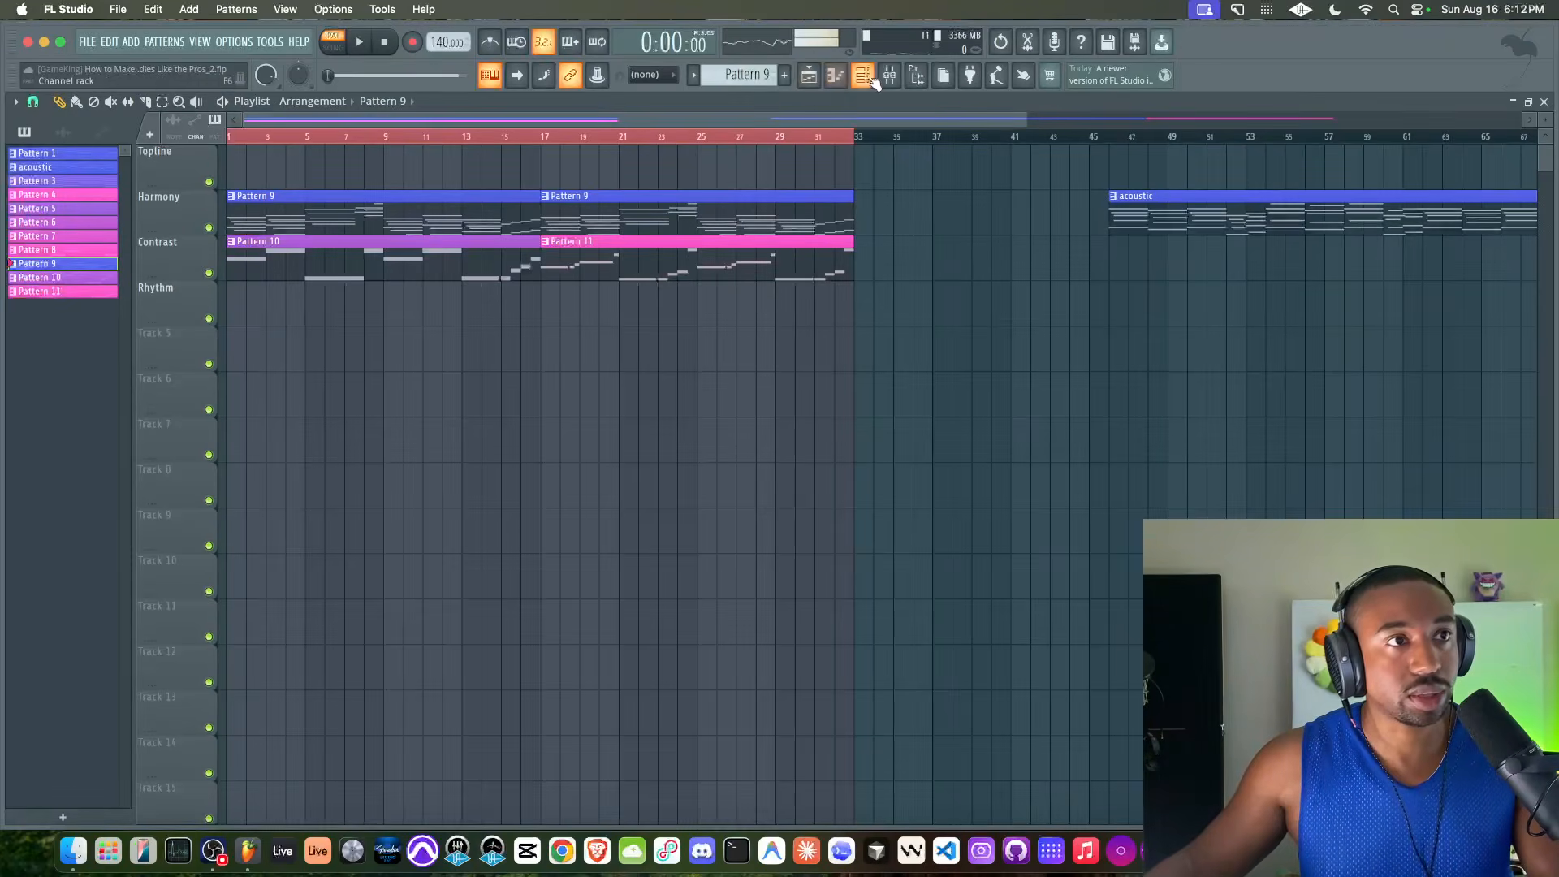
left_click_drag(743, 78, 744, 50)
left_click(835, 76)
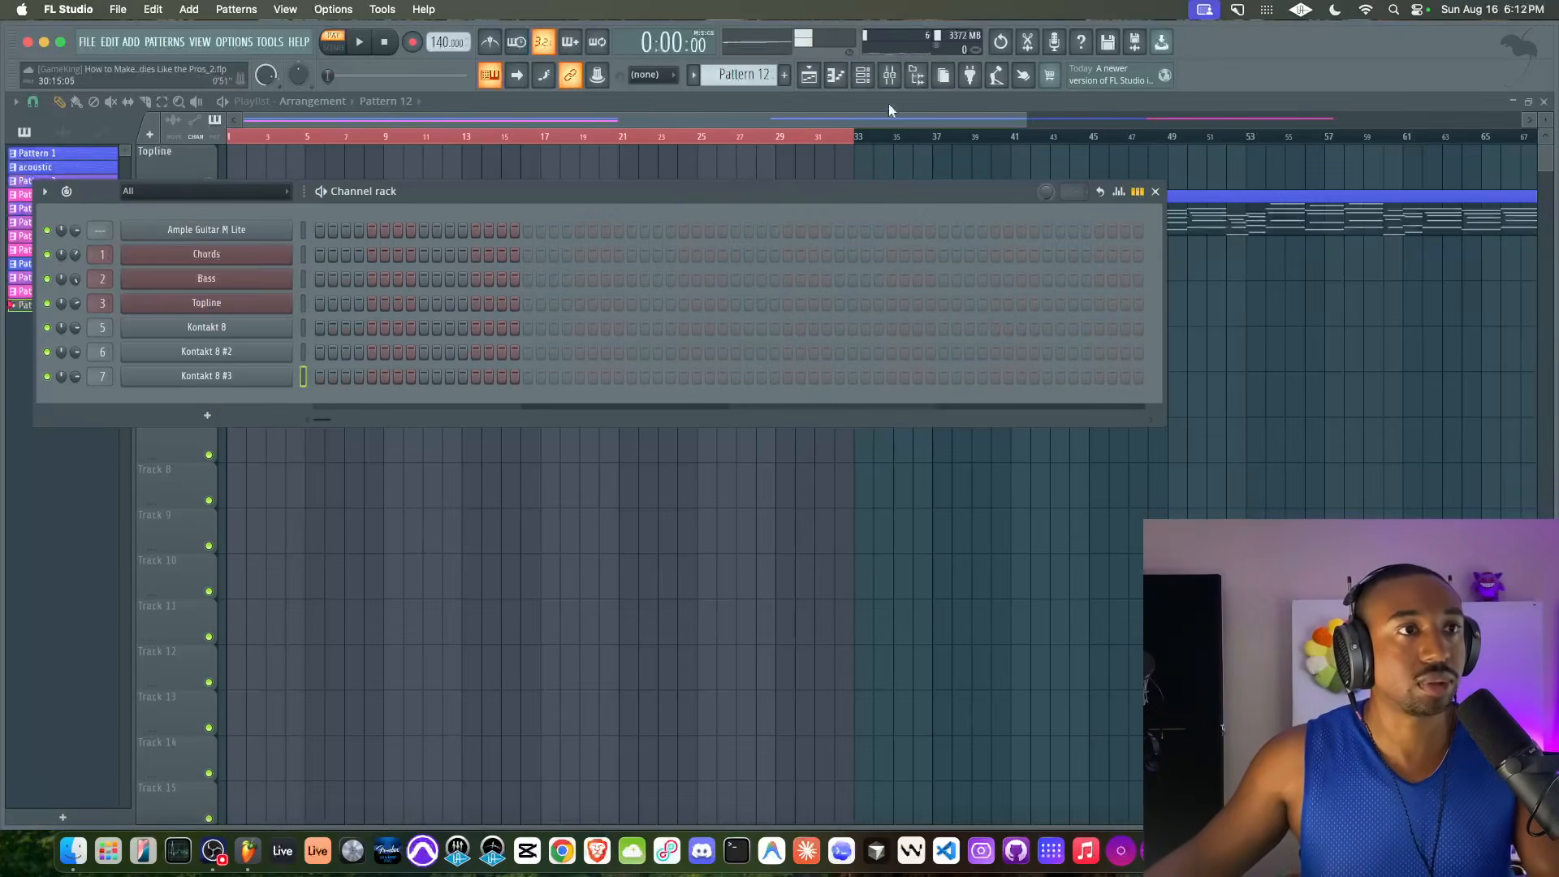
left_click(890, 76)
left_click(414, 479)
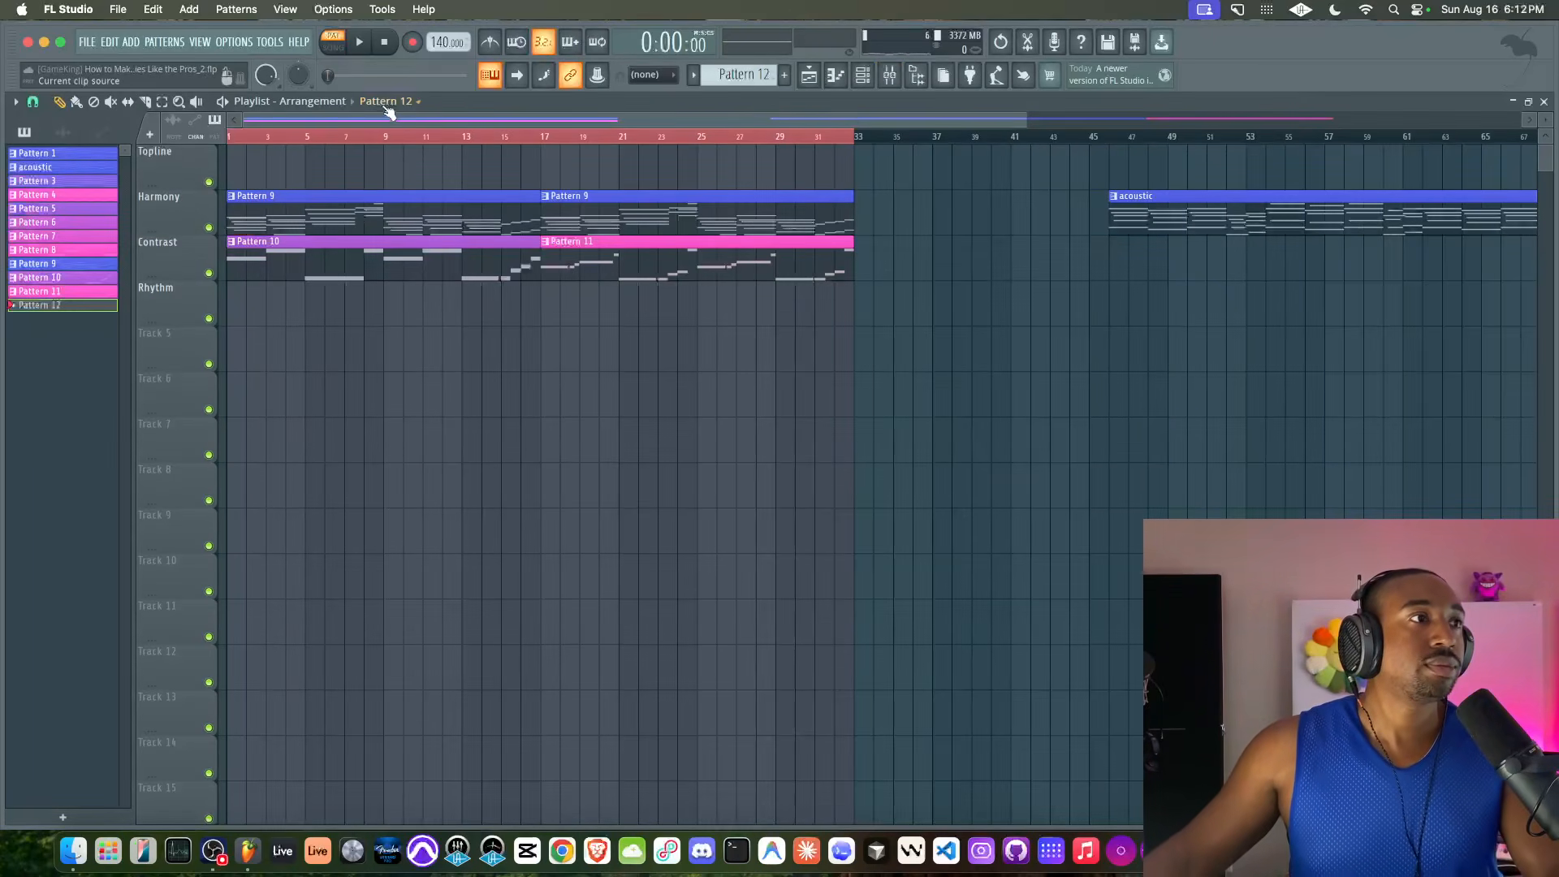
Arm recording in song mode and try a first guitar take in Pattern 12
left_click(333, 42)
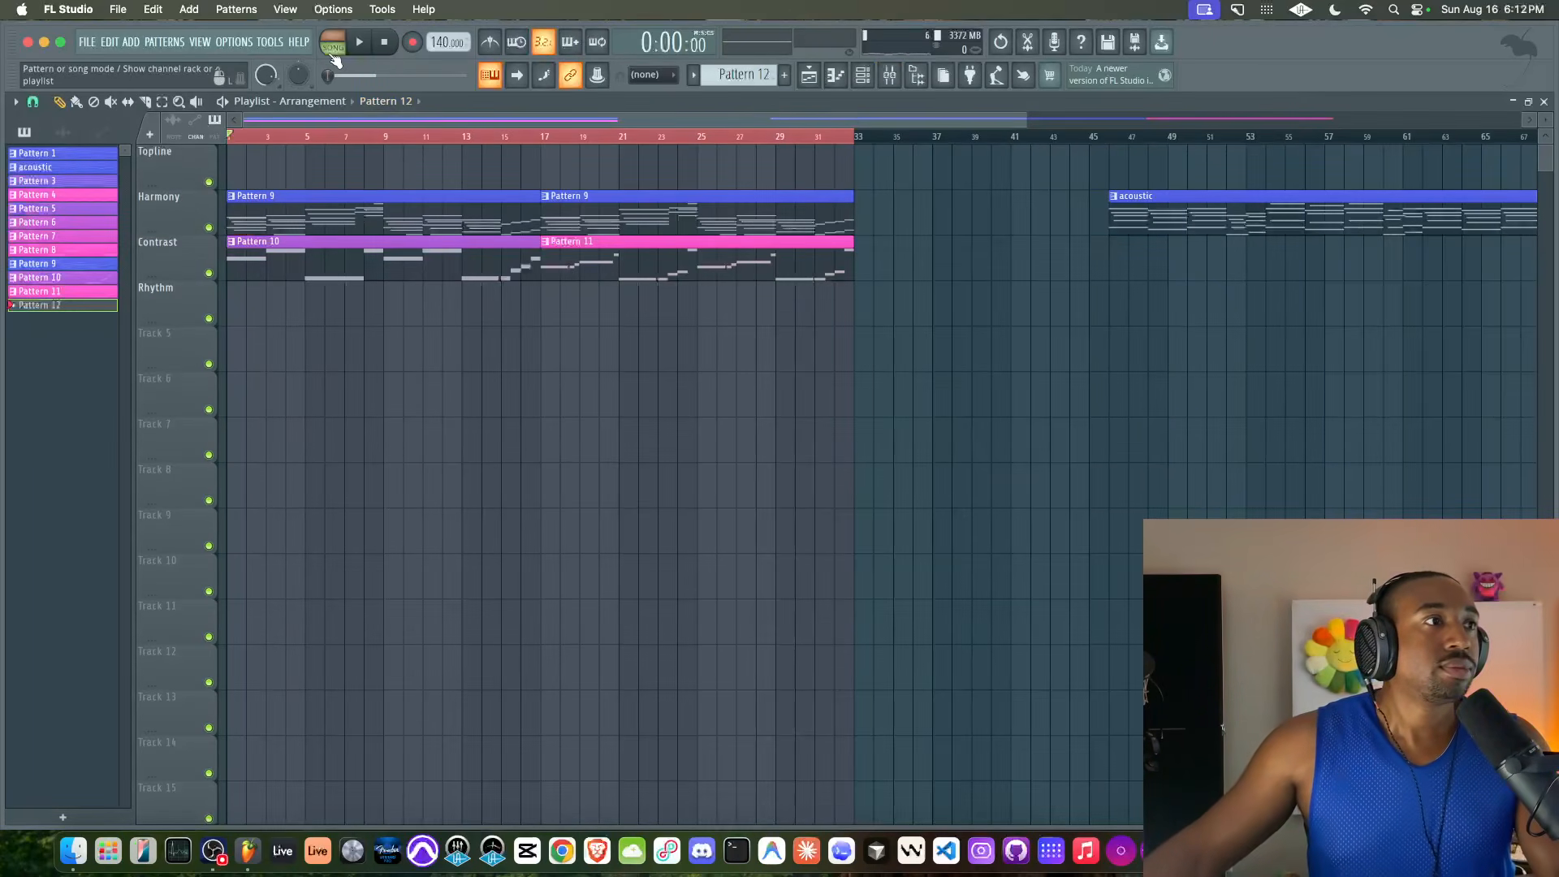
left_click(414, 42)
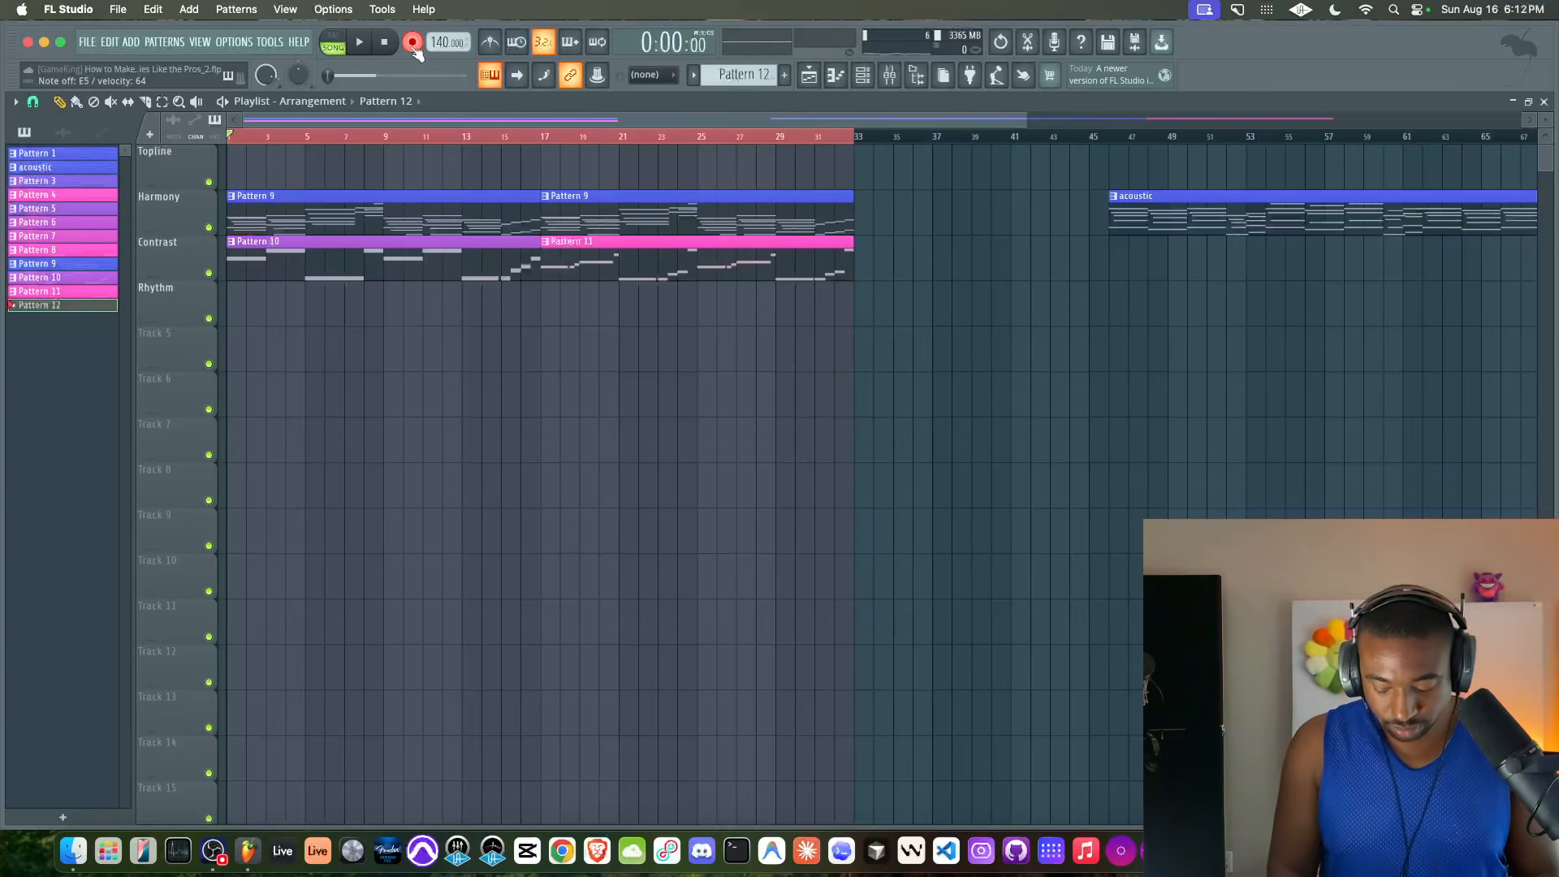
key("space")
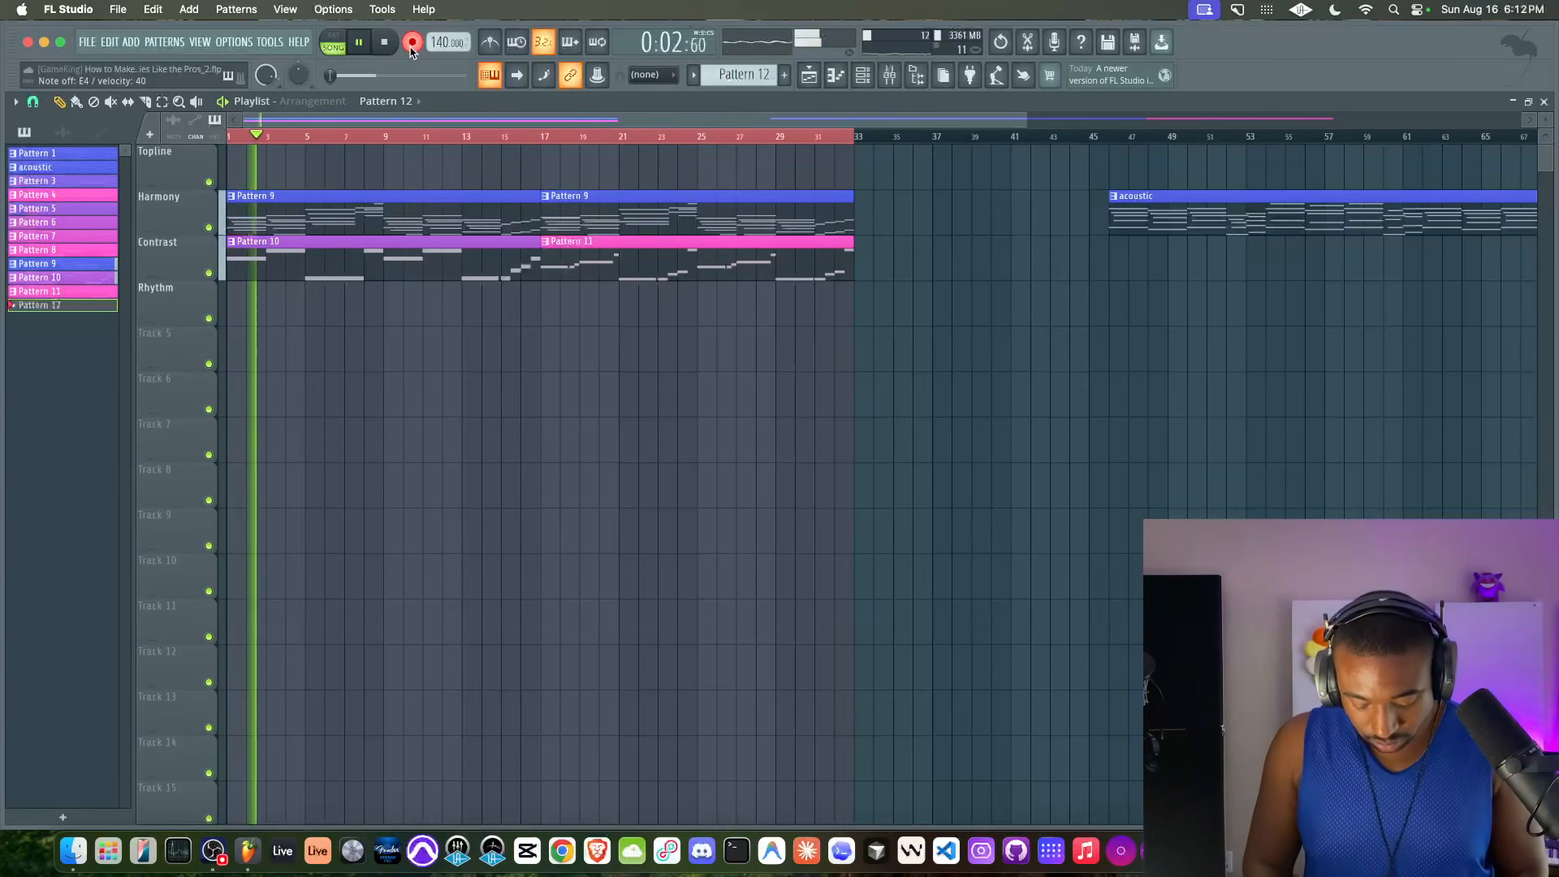
key("space")
key("super+z")
Record the guitar into Pattern 12 with the metronome on, and trim its Topline clip to the first eight bars
left_click(489, 42)
right_click(235, 155)
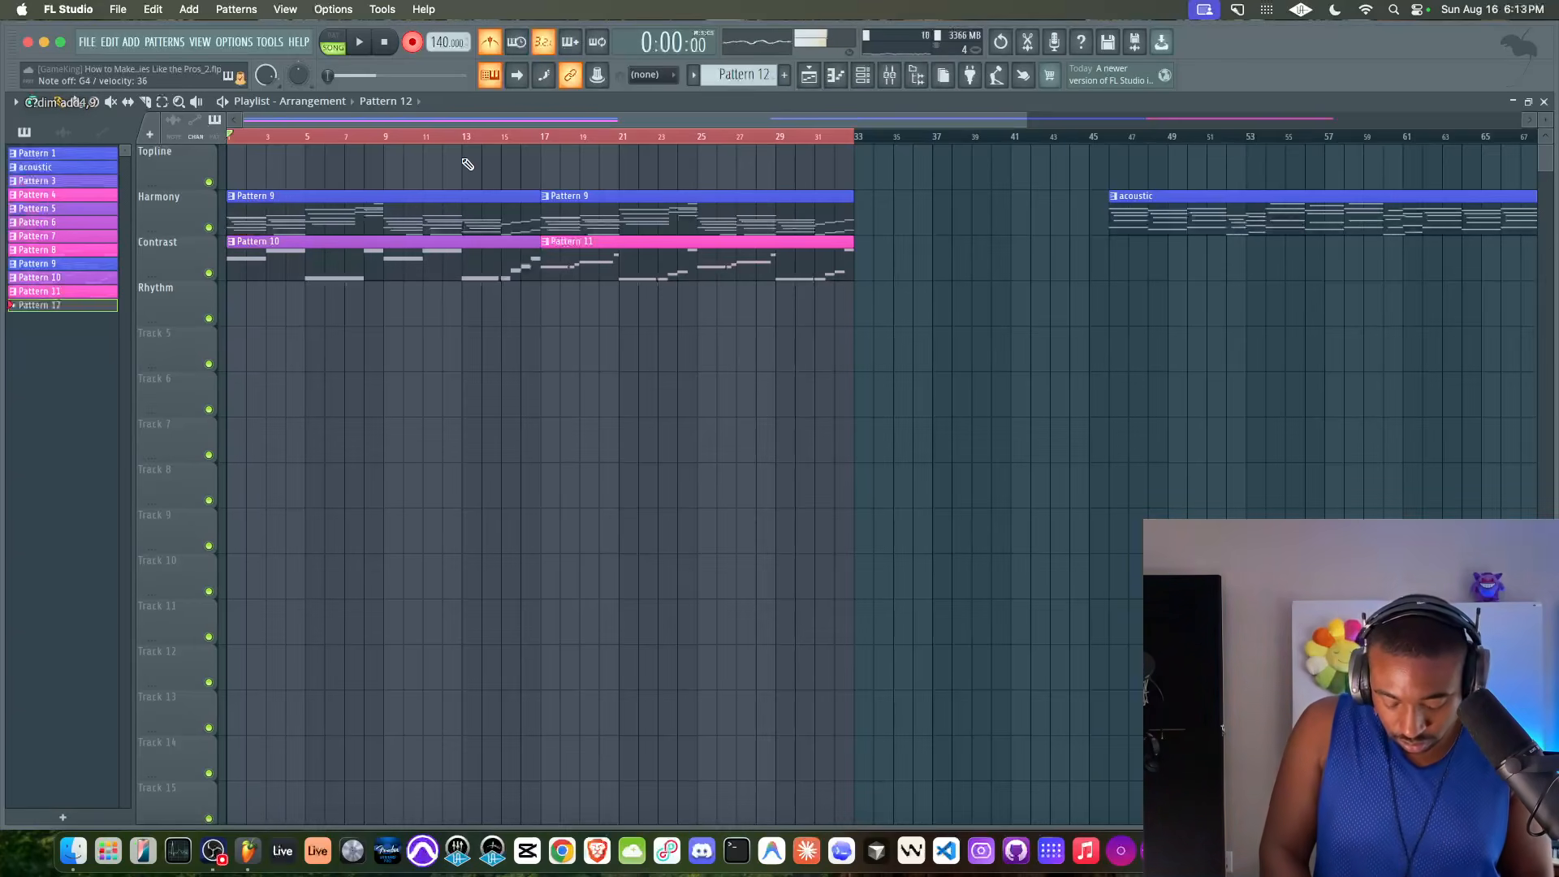
key("space")
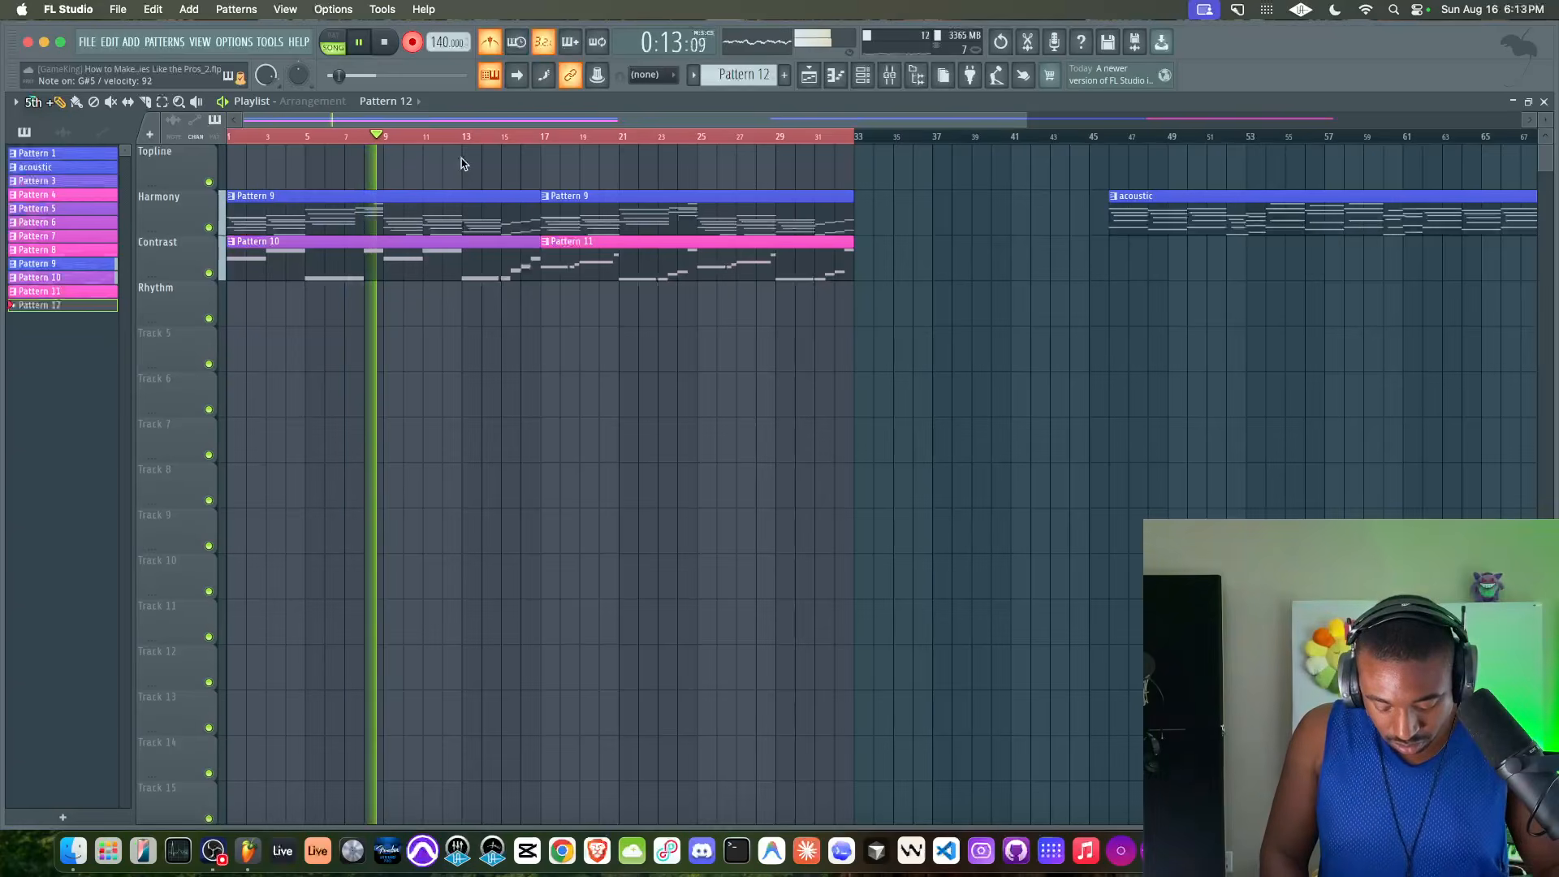
key("space")
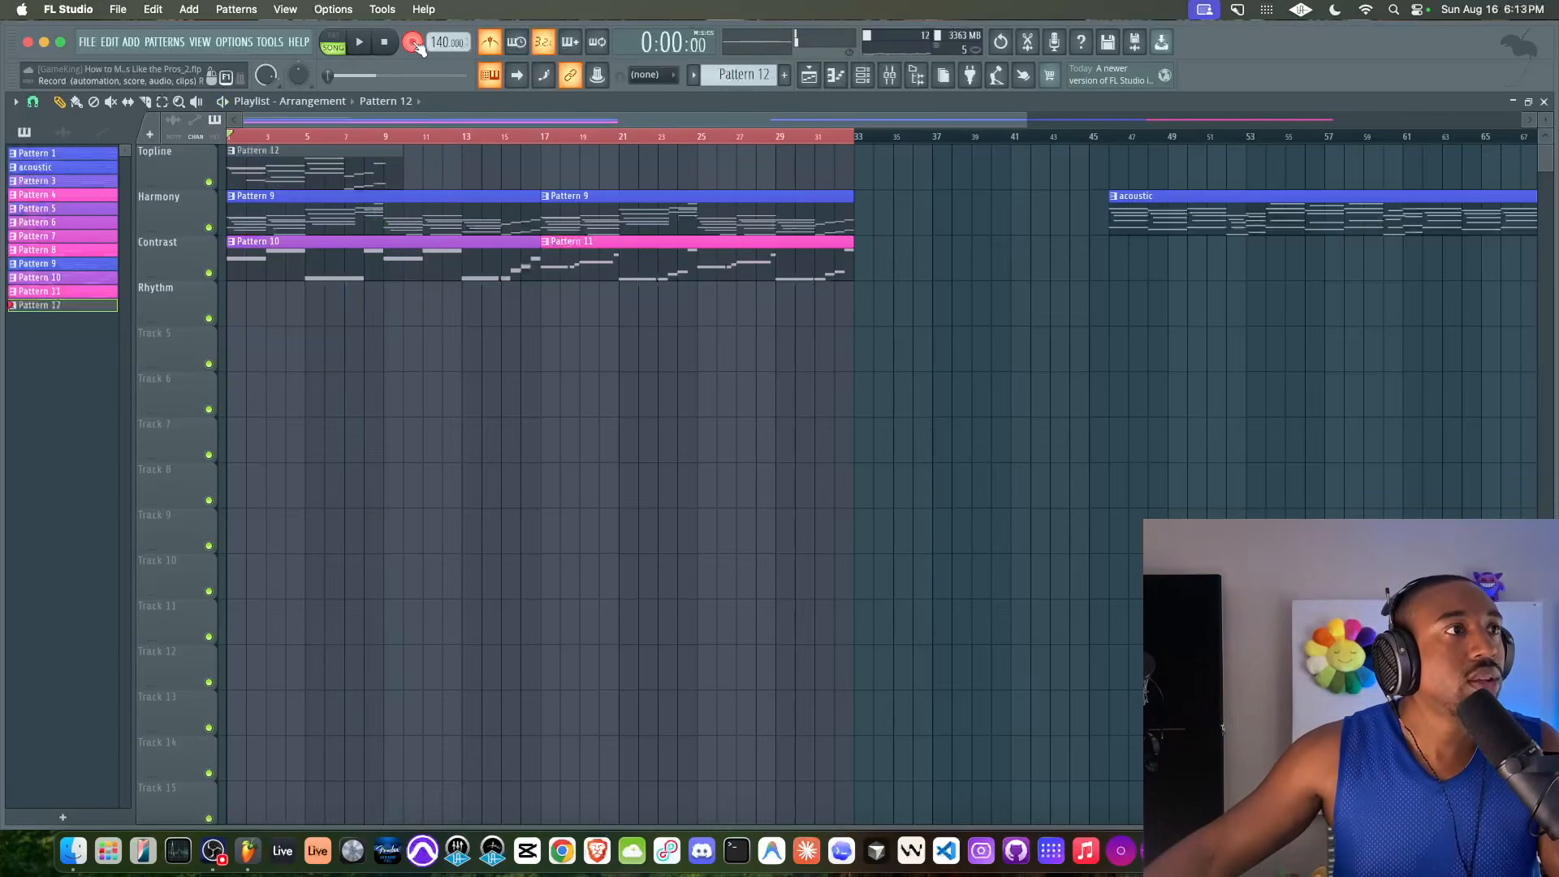
left_click_drag(398, 155, 383, 154)
left_click(490, 42)
Shorten the last two notes of Pattern 12, G#5 and C#4, to end at bar 9 in the piano roll
double_click(337, 163)
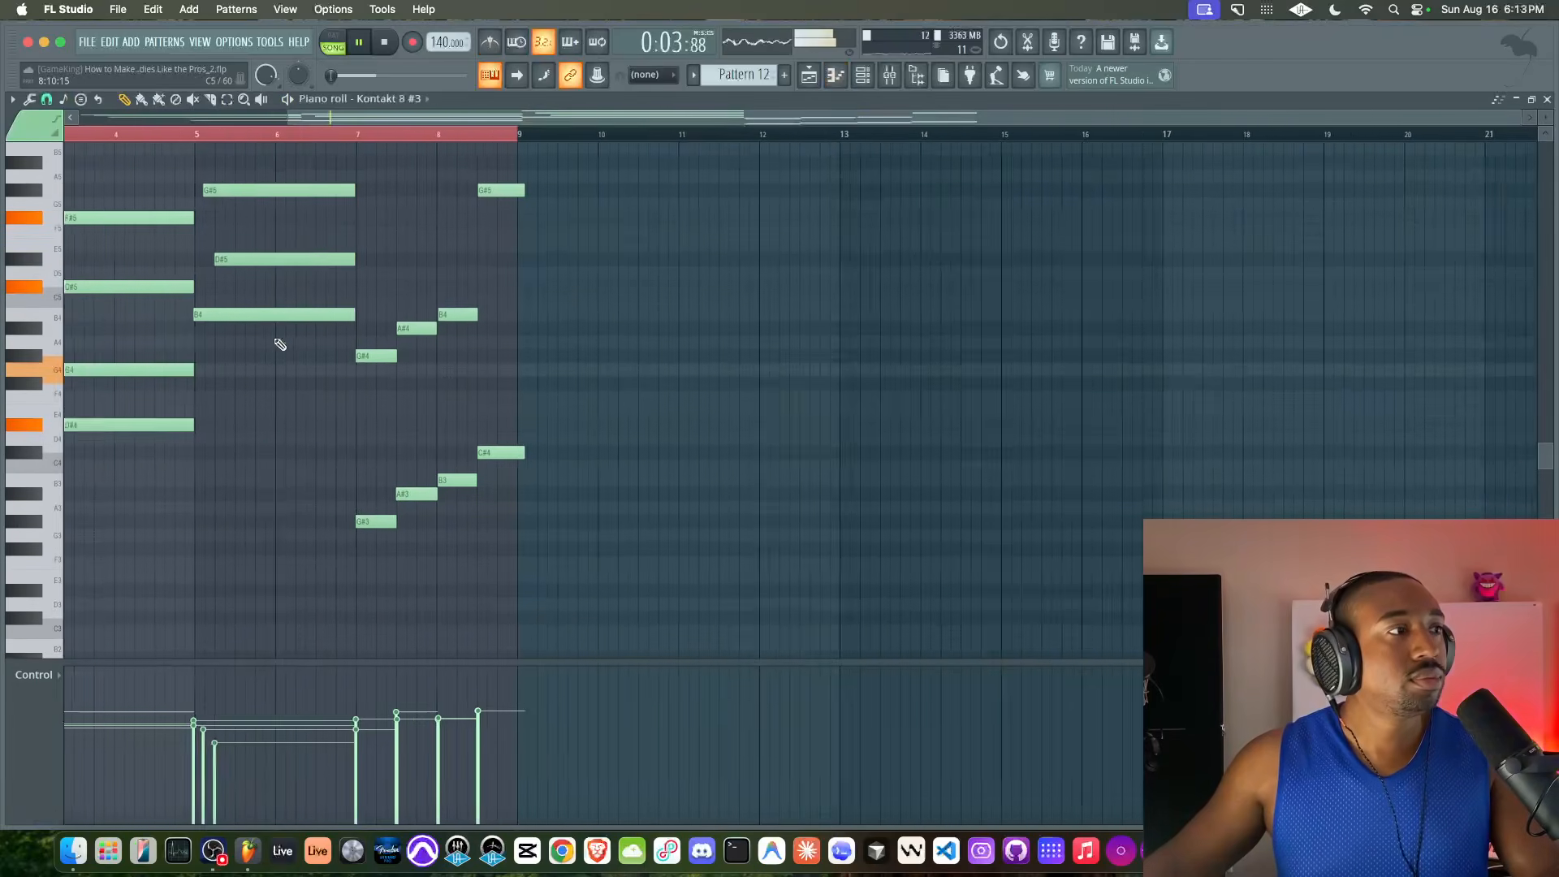
scroll(279, 345, "up", 3)
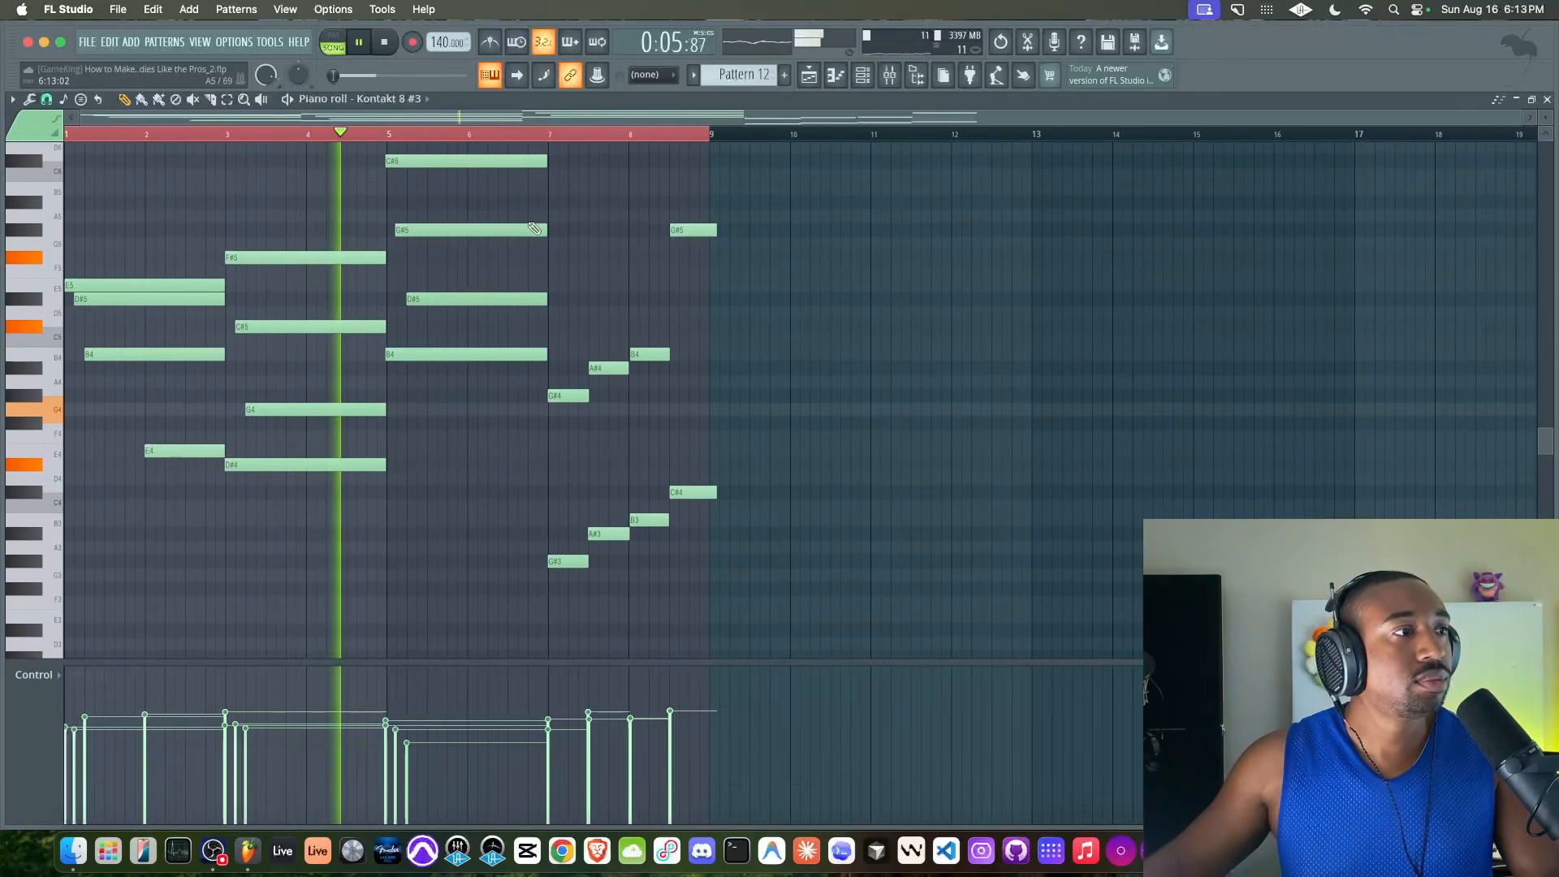
scroll(411, 298, "up", 3)
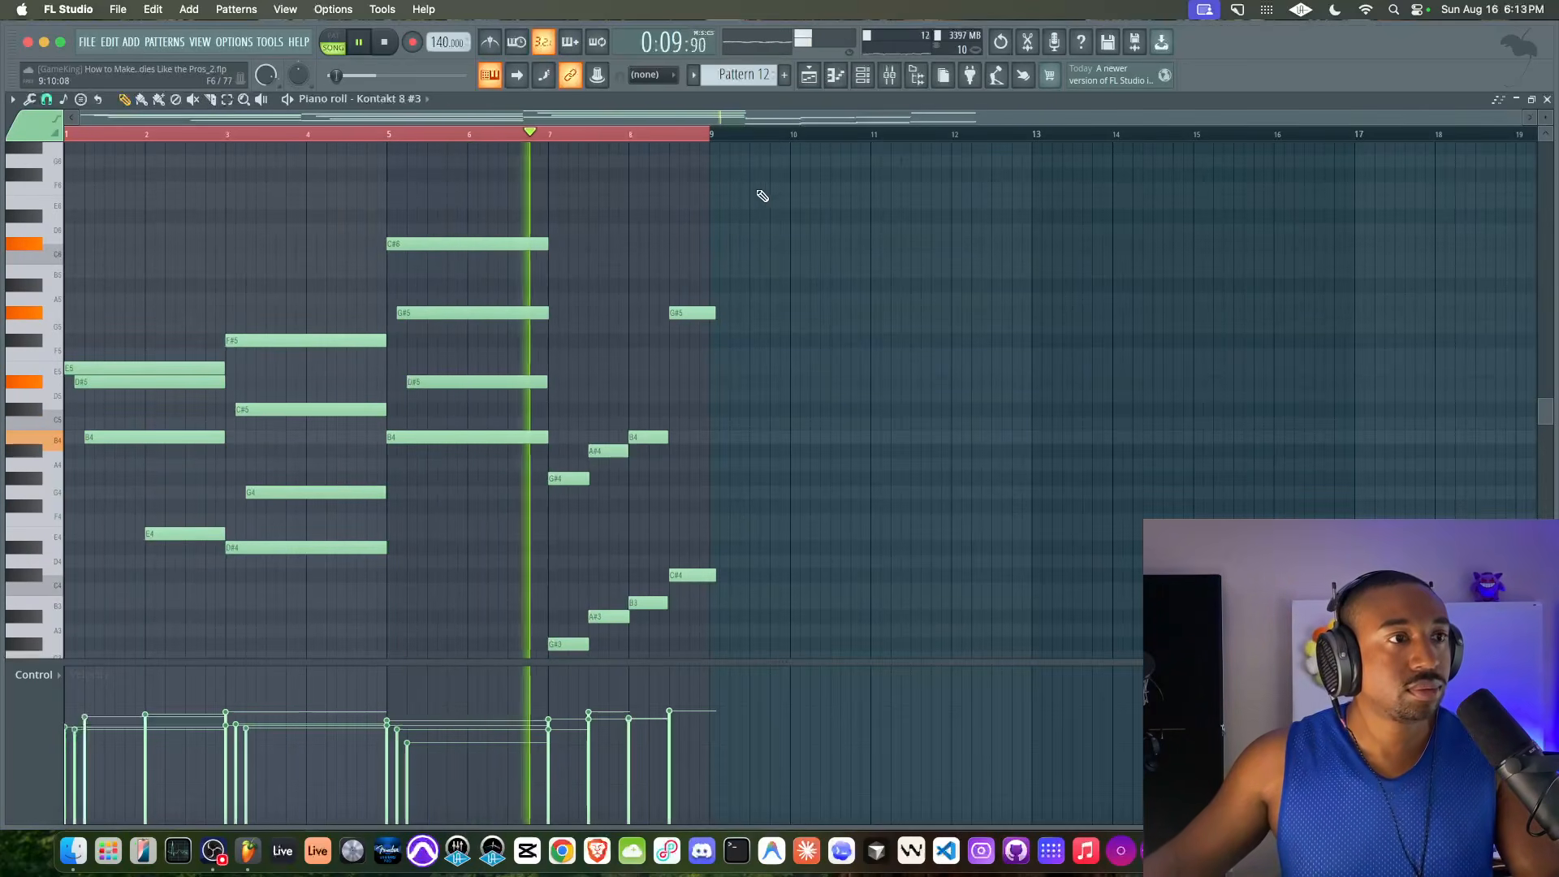
left_click_drag(712, 298, 708, 579)
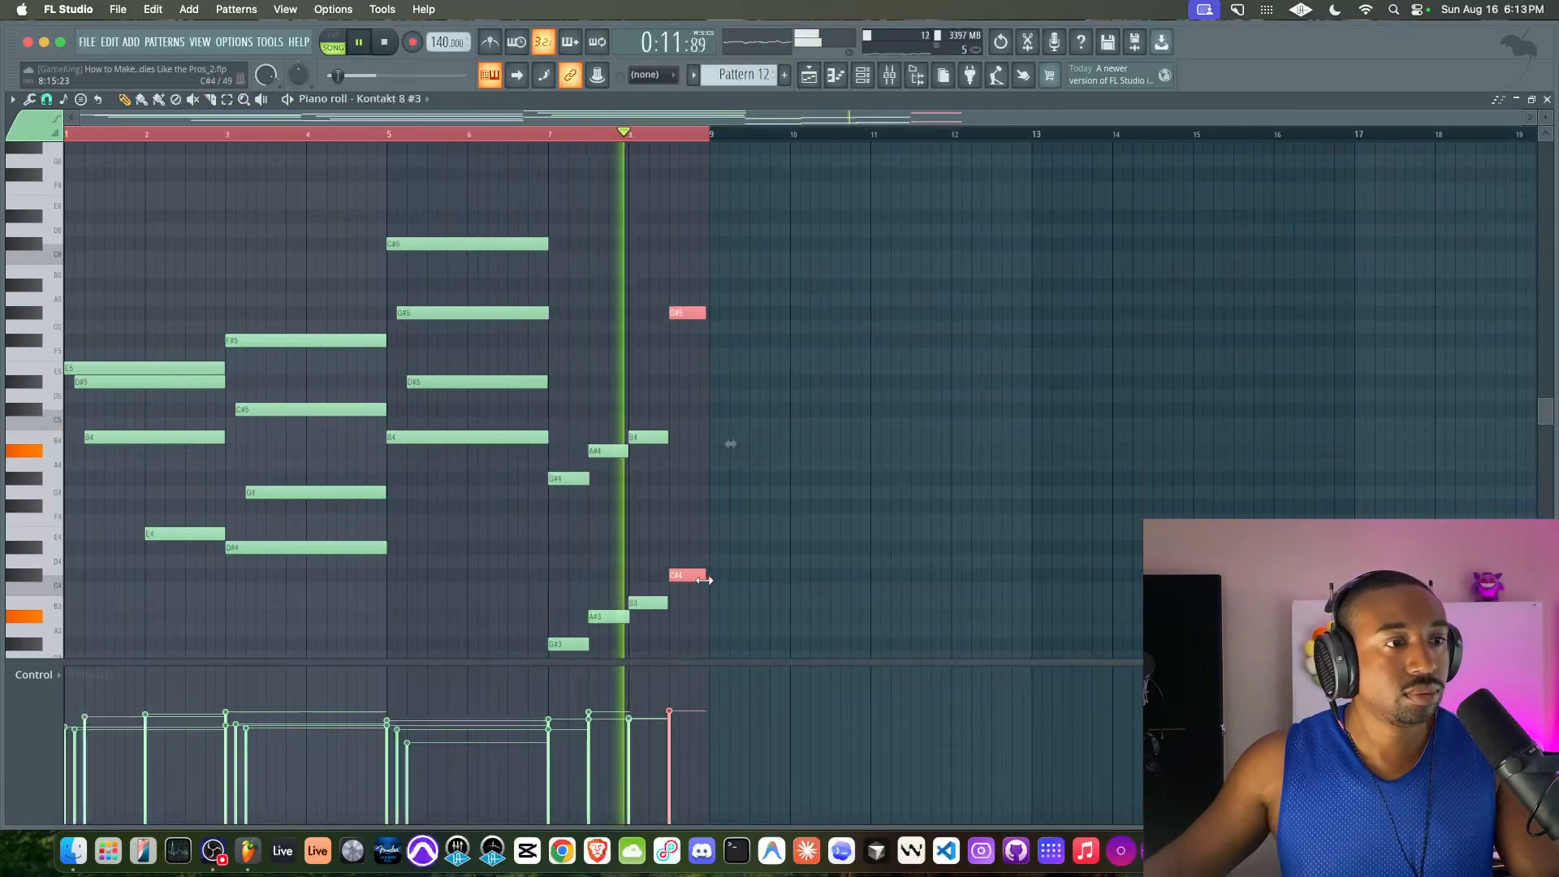
left_click(677, 393)
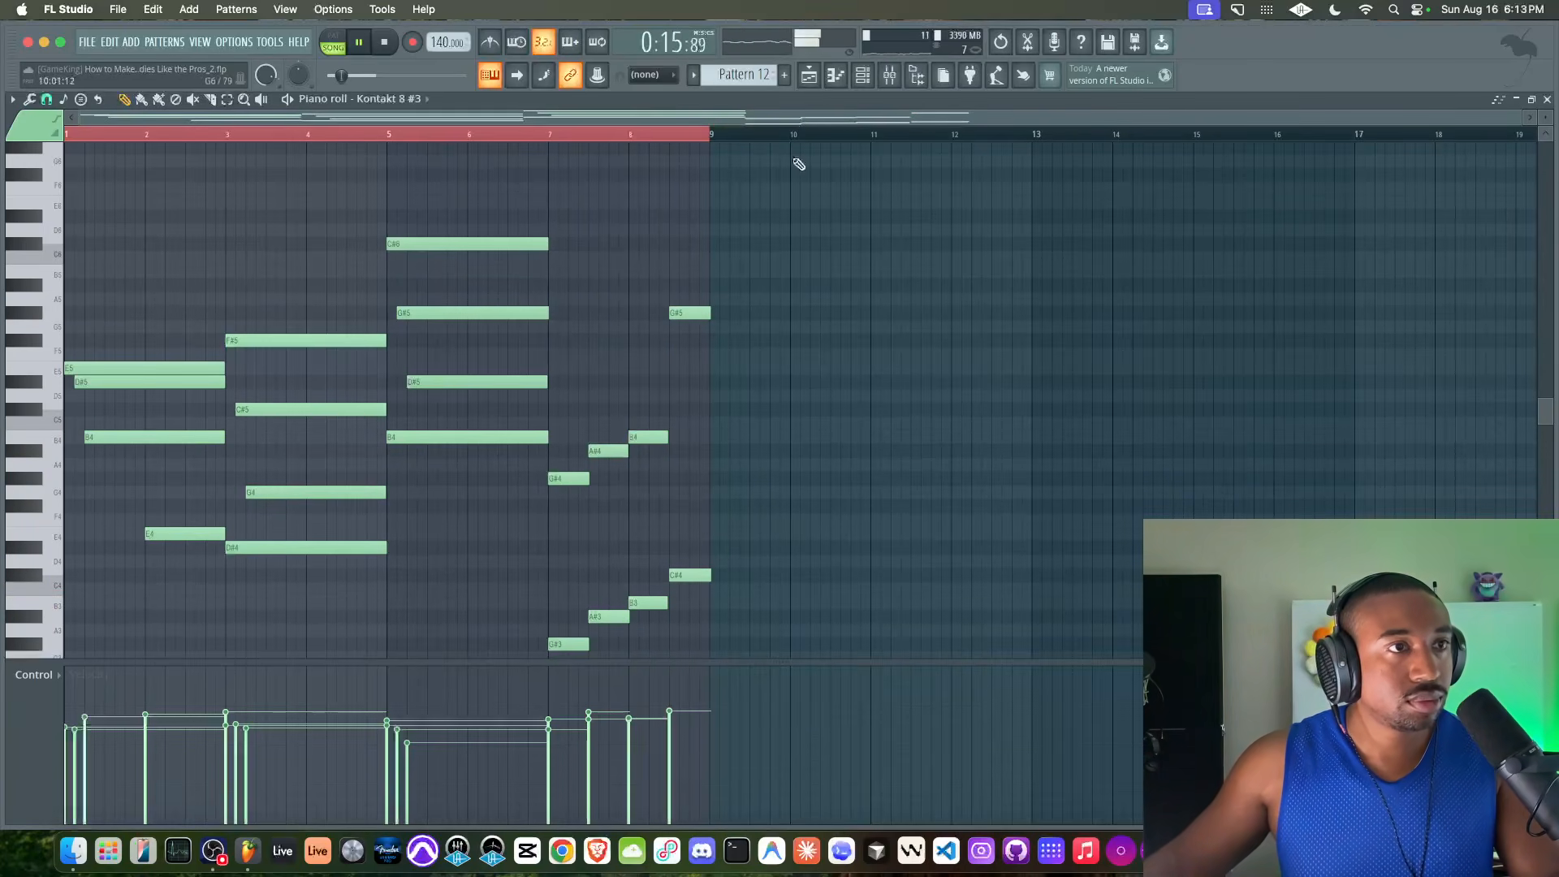
Place a second Pattern 12 clip at bar 9 of the Topline track and play the arrangement from there
left_click(881, 78)
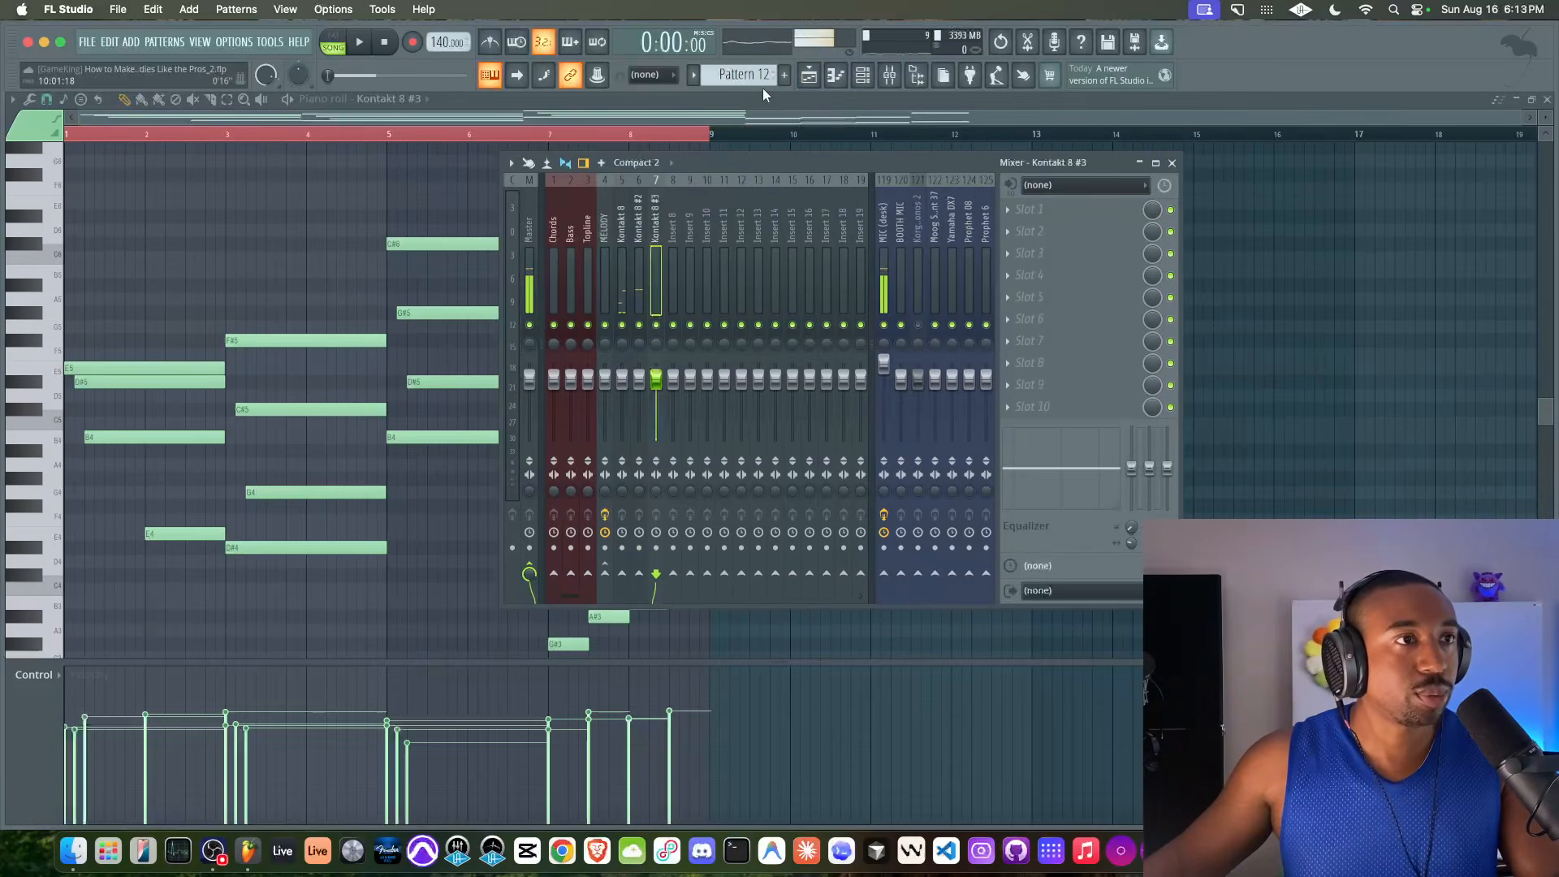
left_click(815, 78)
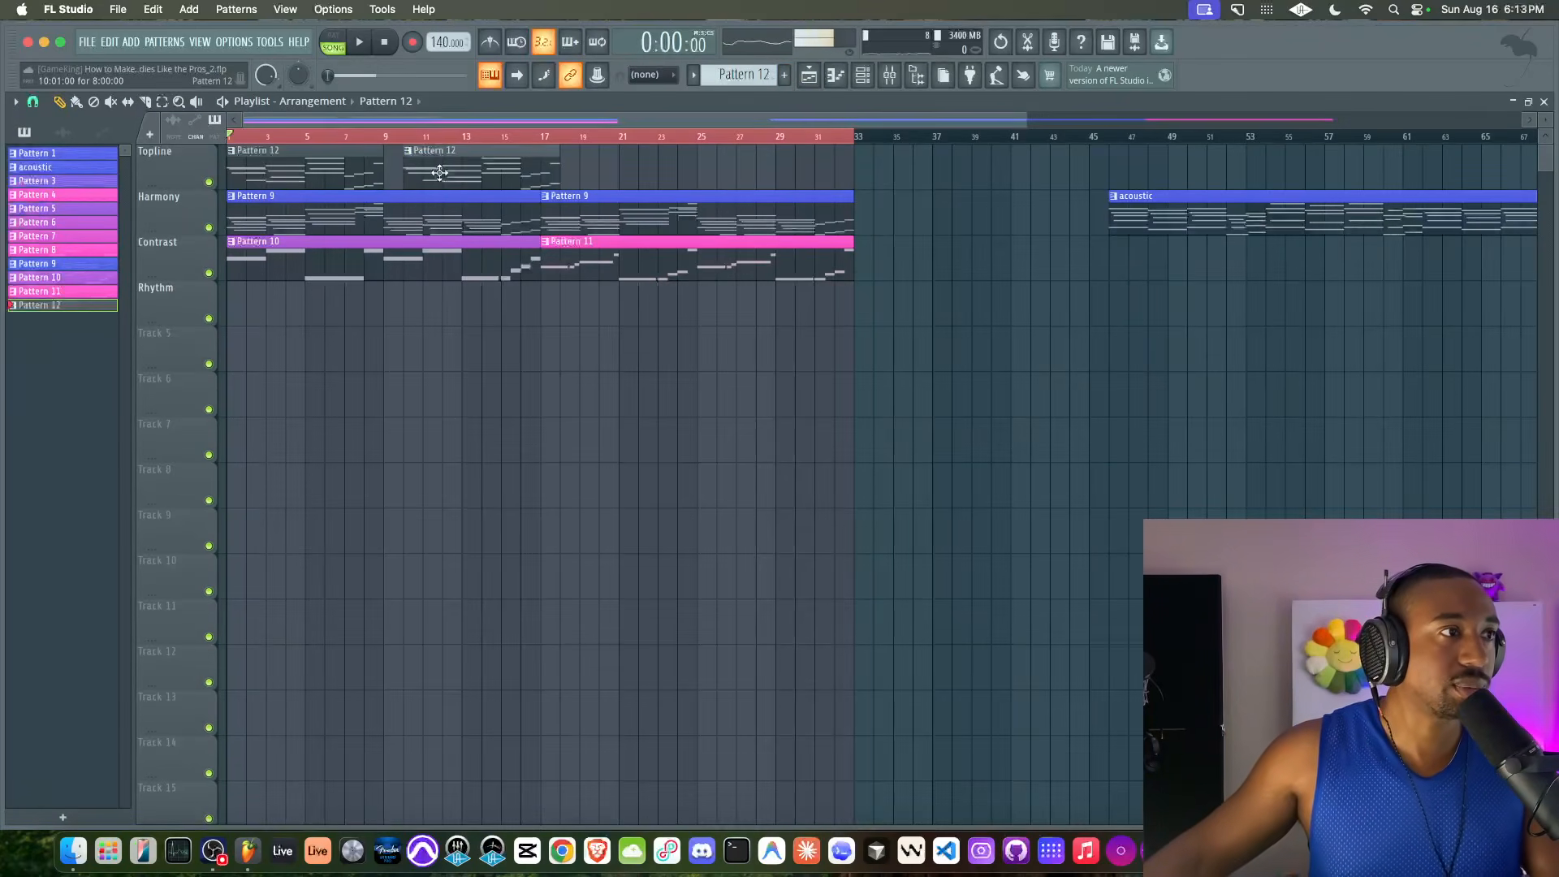
left_click(388, 138)
key("space")
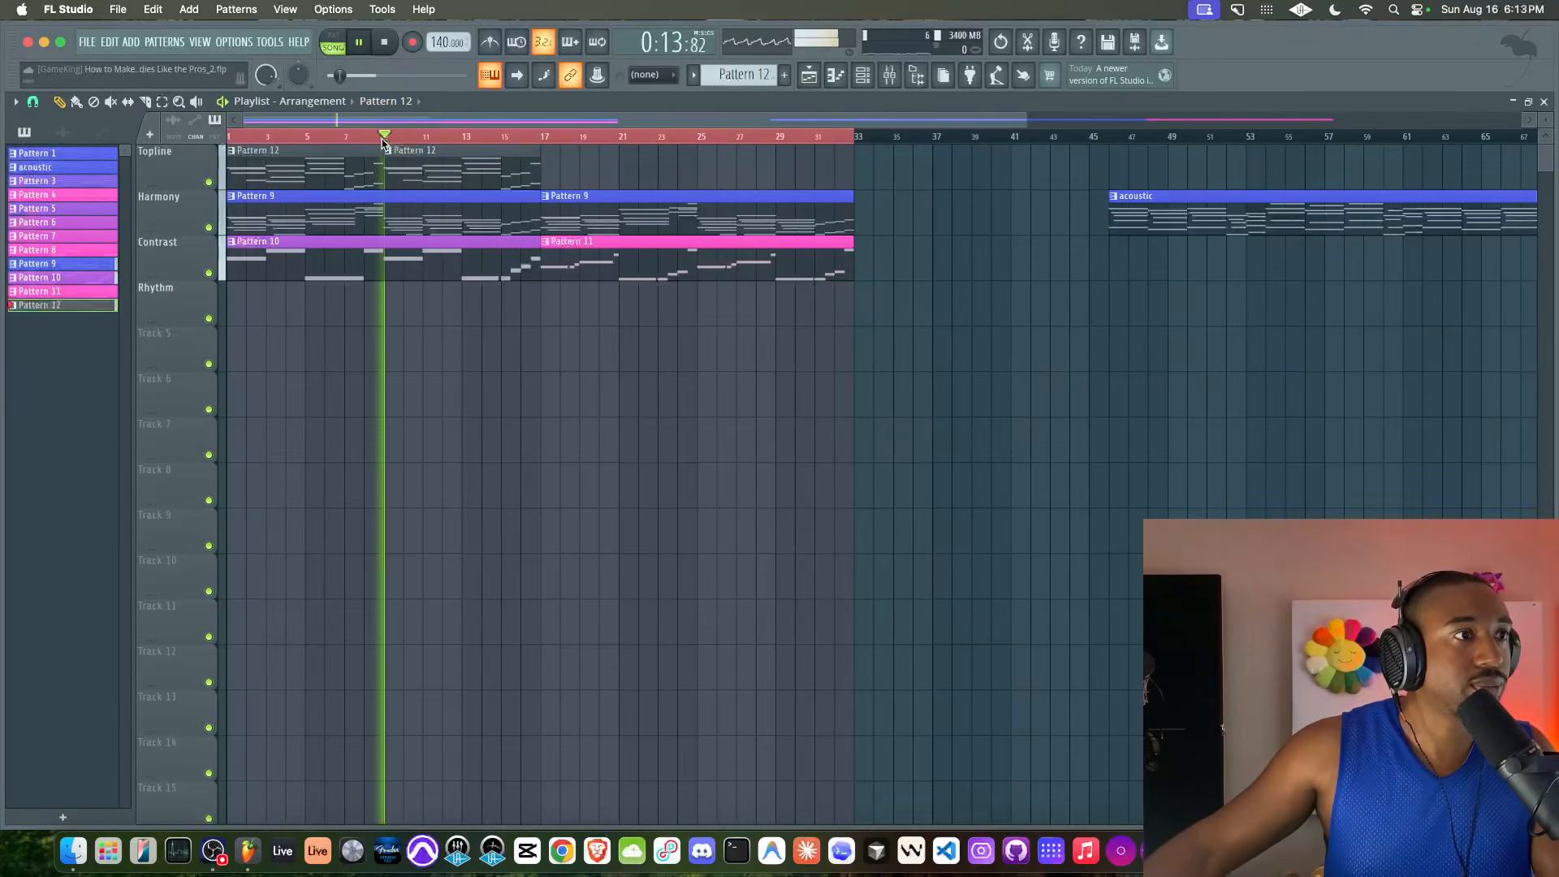
Move the low E4 note of the Kontakt 8 #3 part to the start of bar 1 and play it back
left_click(859, 75)
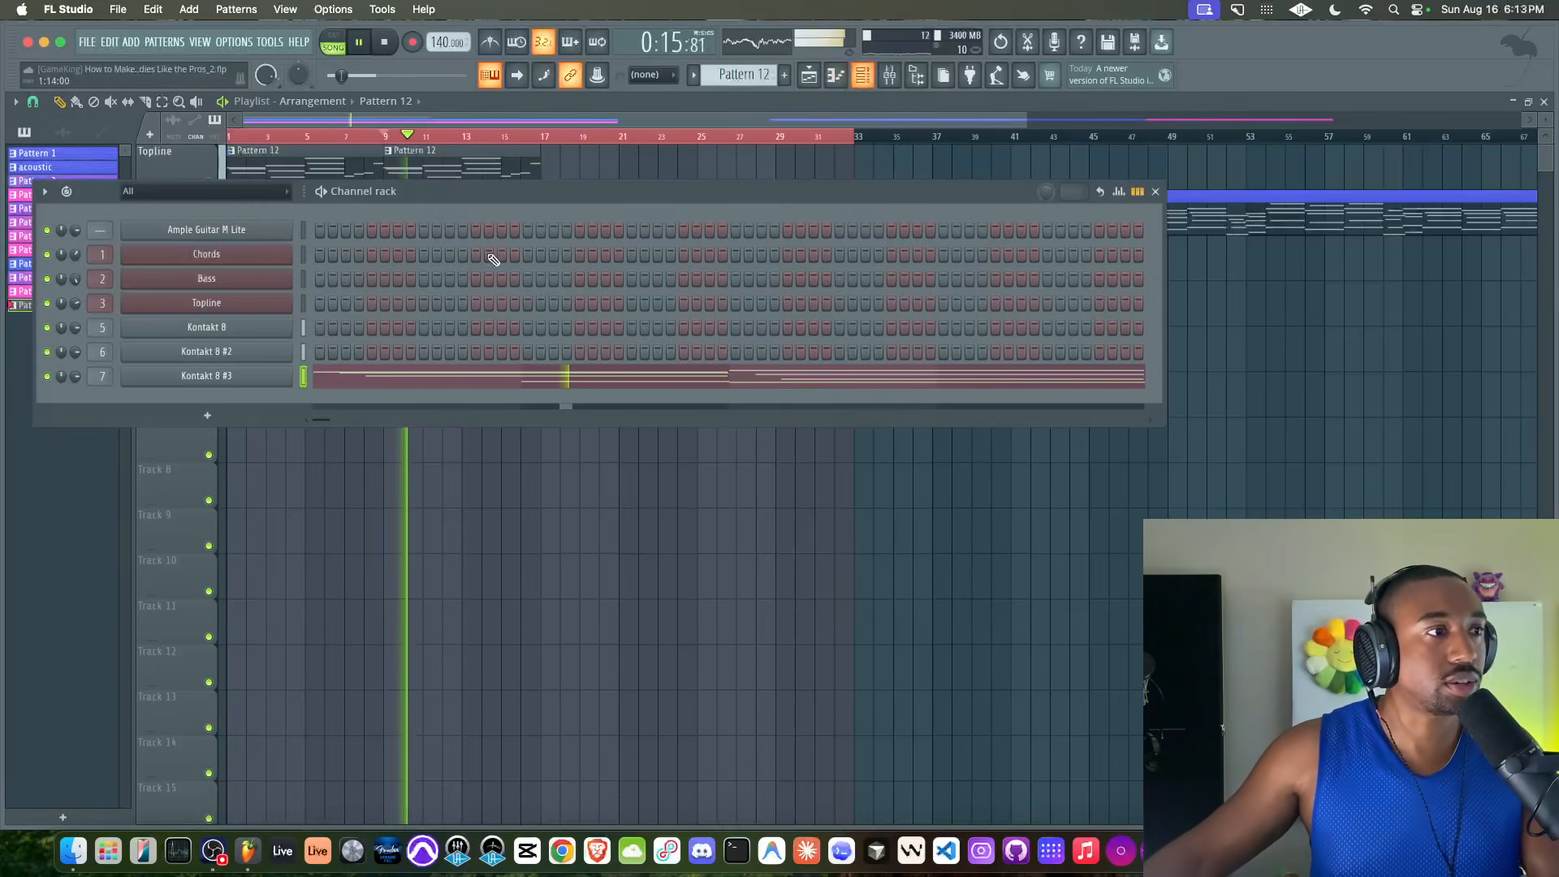
left_click(351, 375)
key("space")
scroll(195, 457, "down", 3)
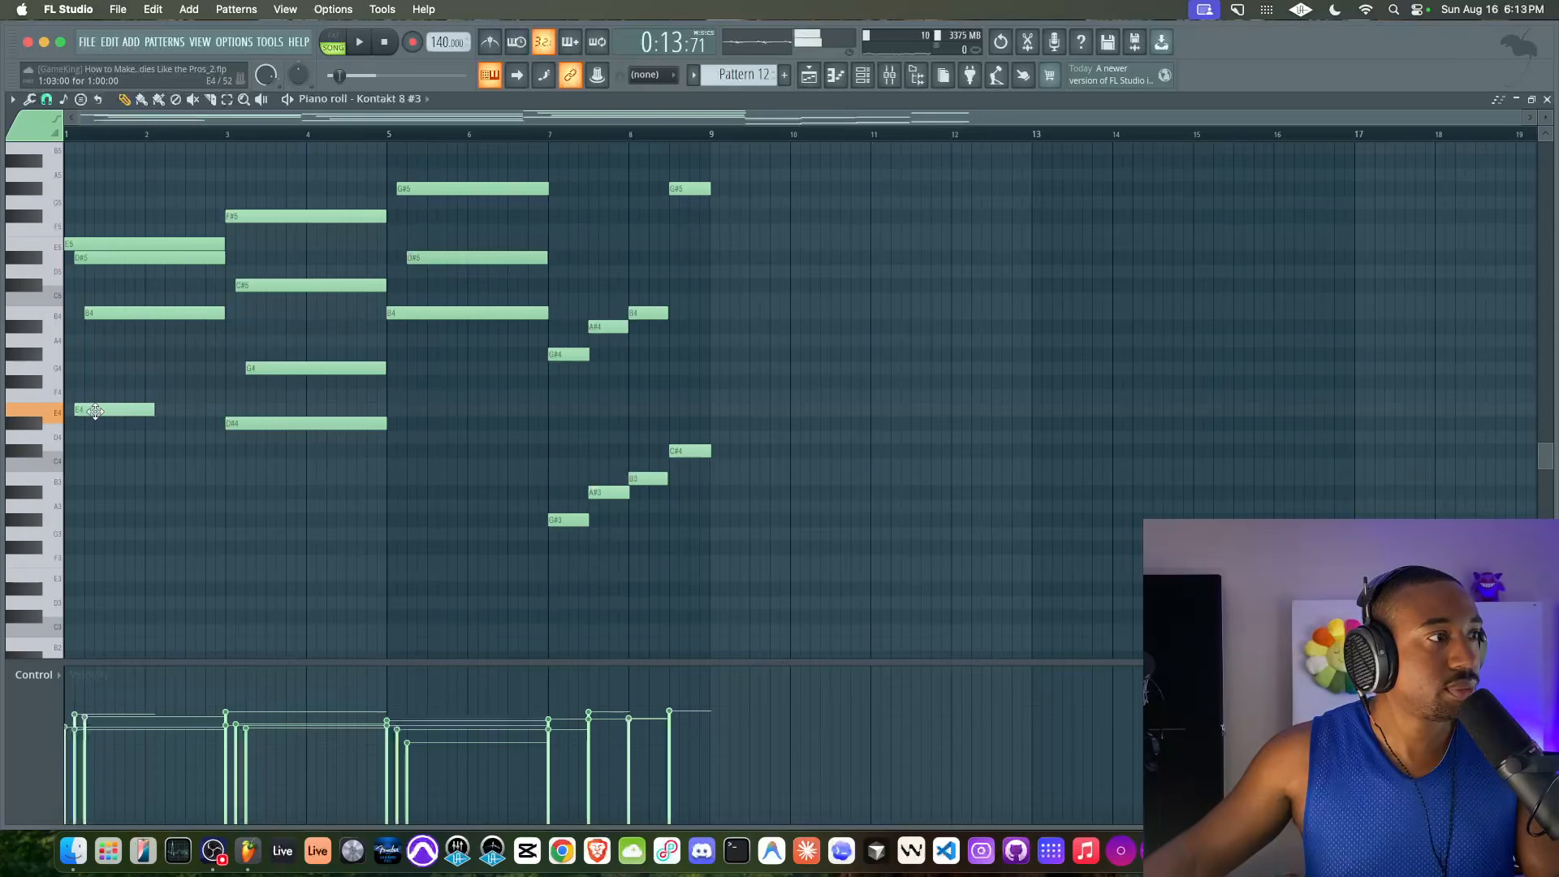
left_click_drag(95, 411, 85, 411)
key("space")
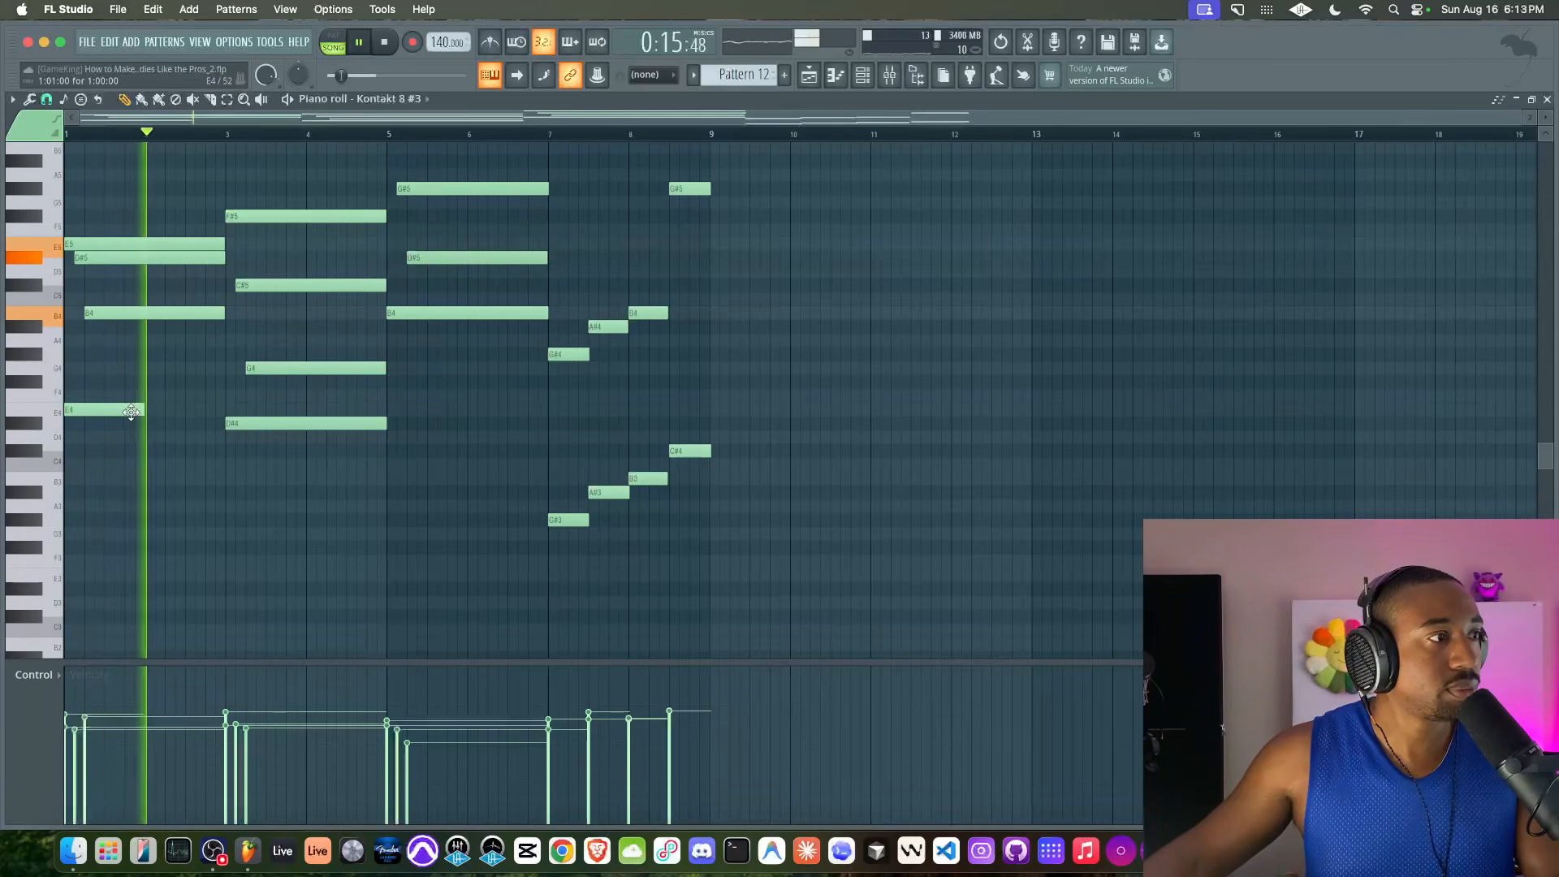
Extend the E4 note at the start of bar 1 to reach bar 3 and listen to the phrase
left_click_drag(144, 411, 220, 410)
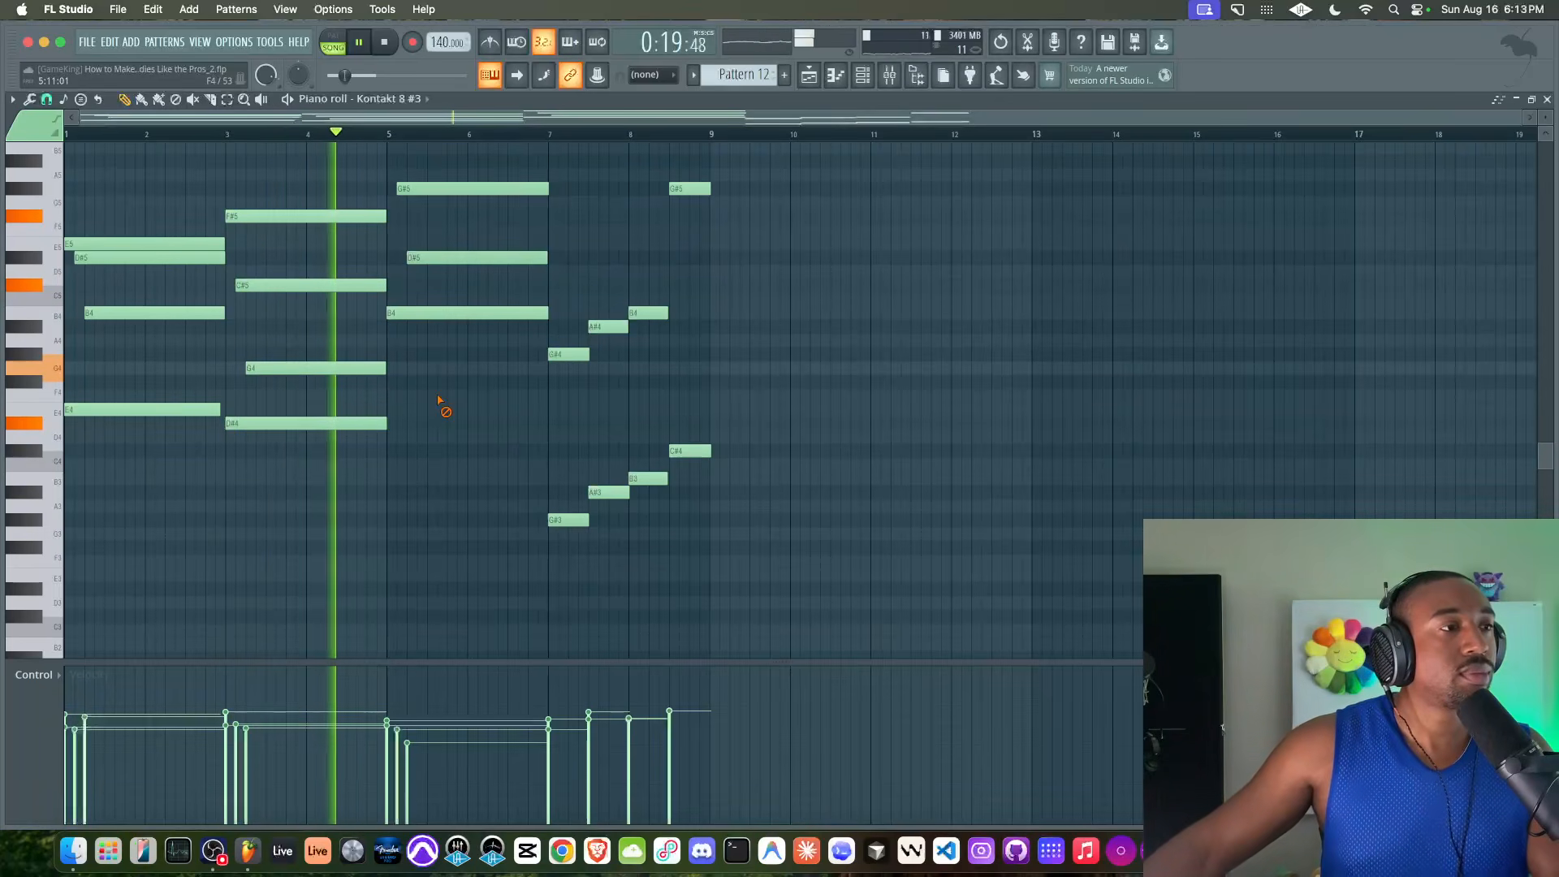
scroll(406, 427, "up", 2)
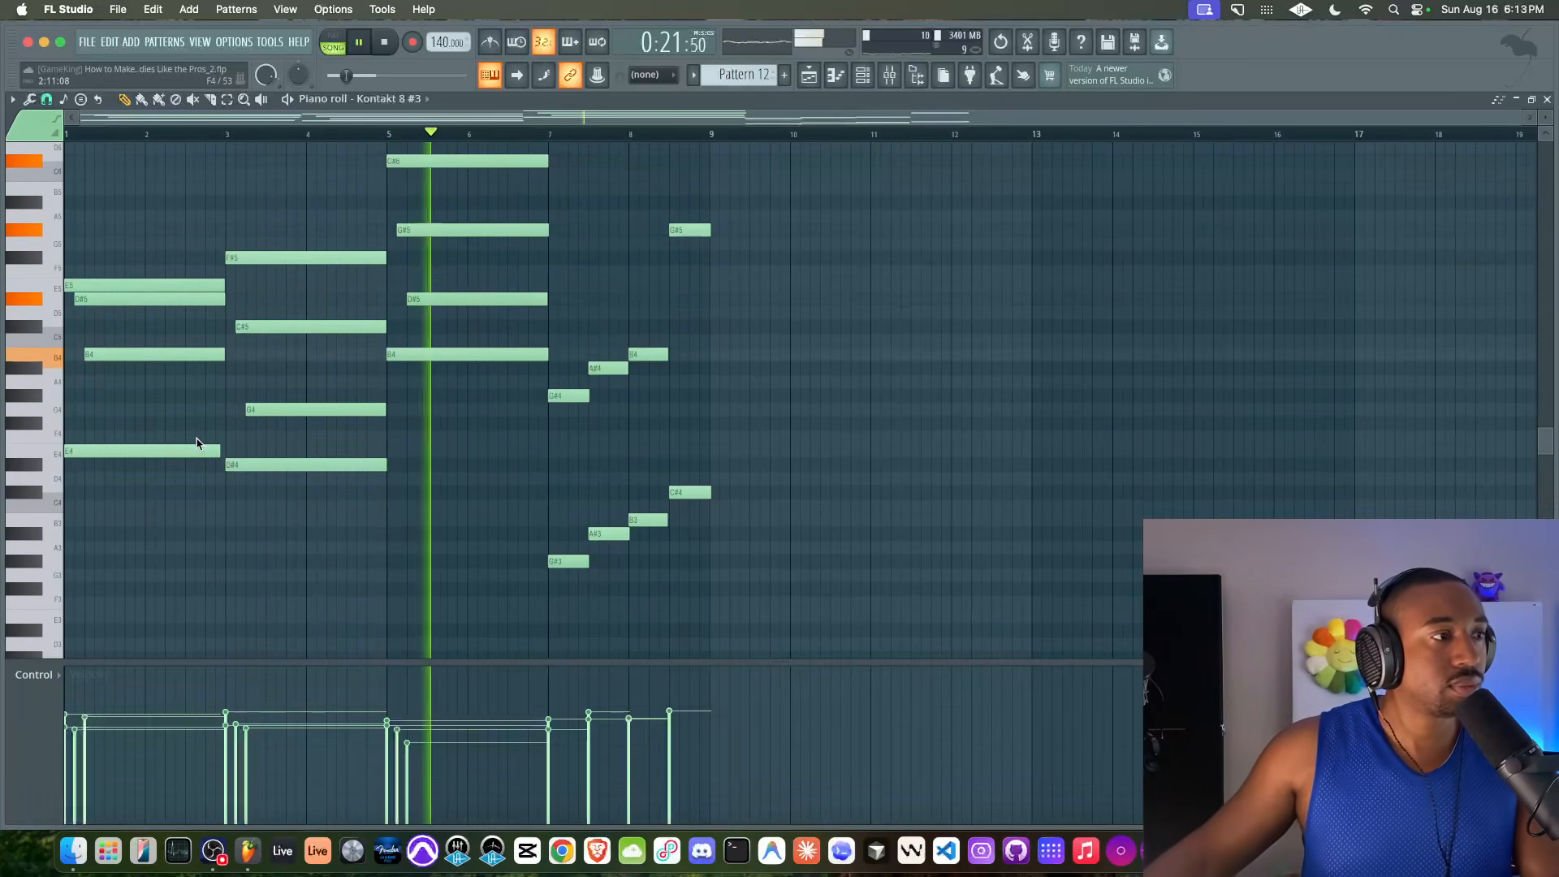
key("space")
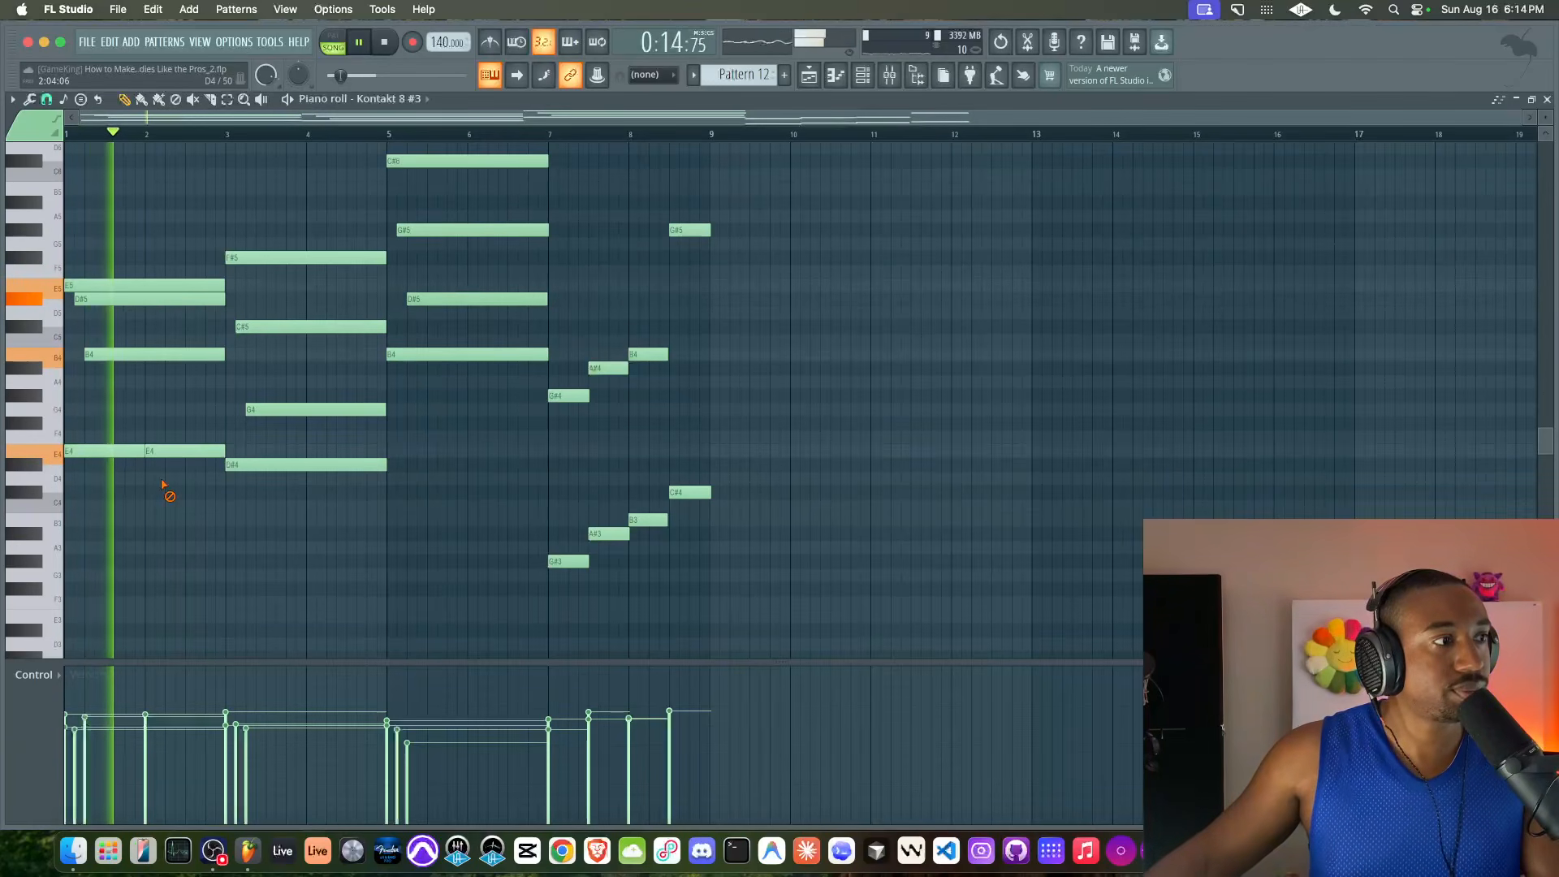
key("space")
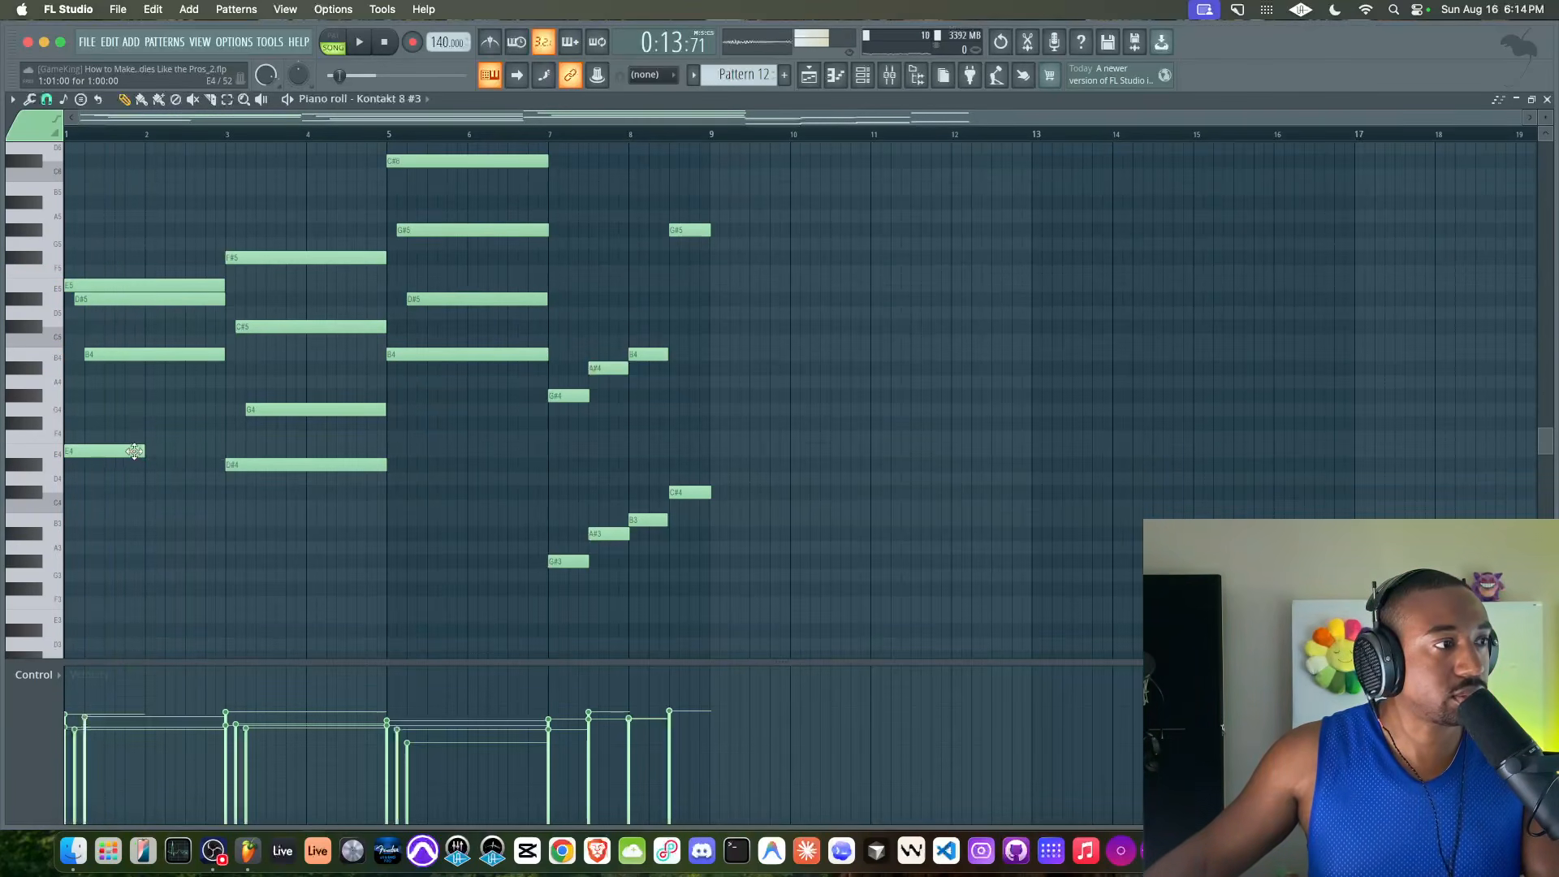
left_click_drag(142, 452, 225, 452)
key("space")
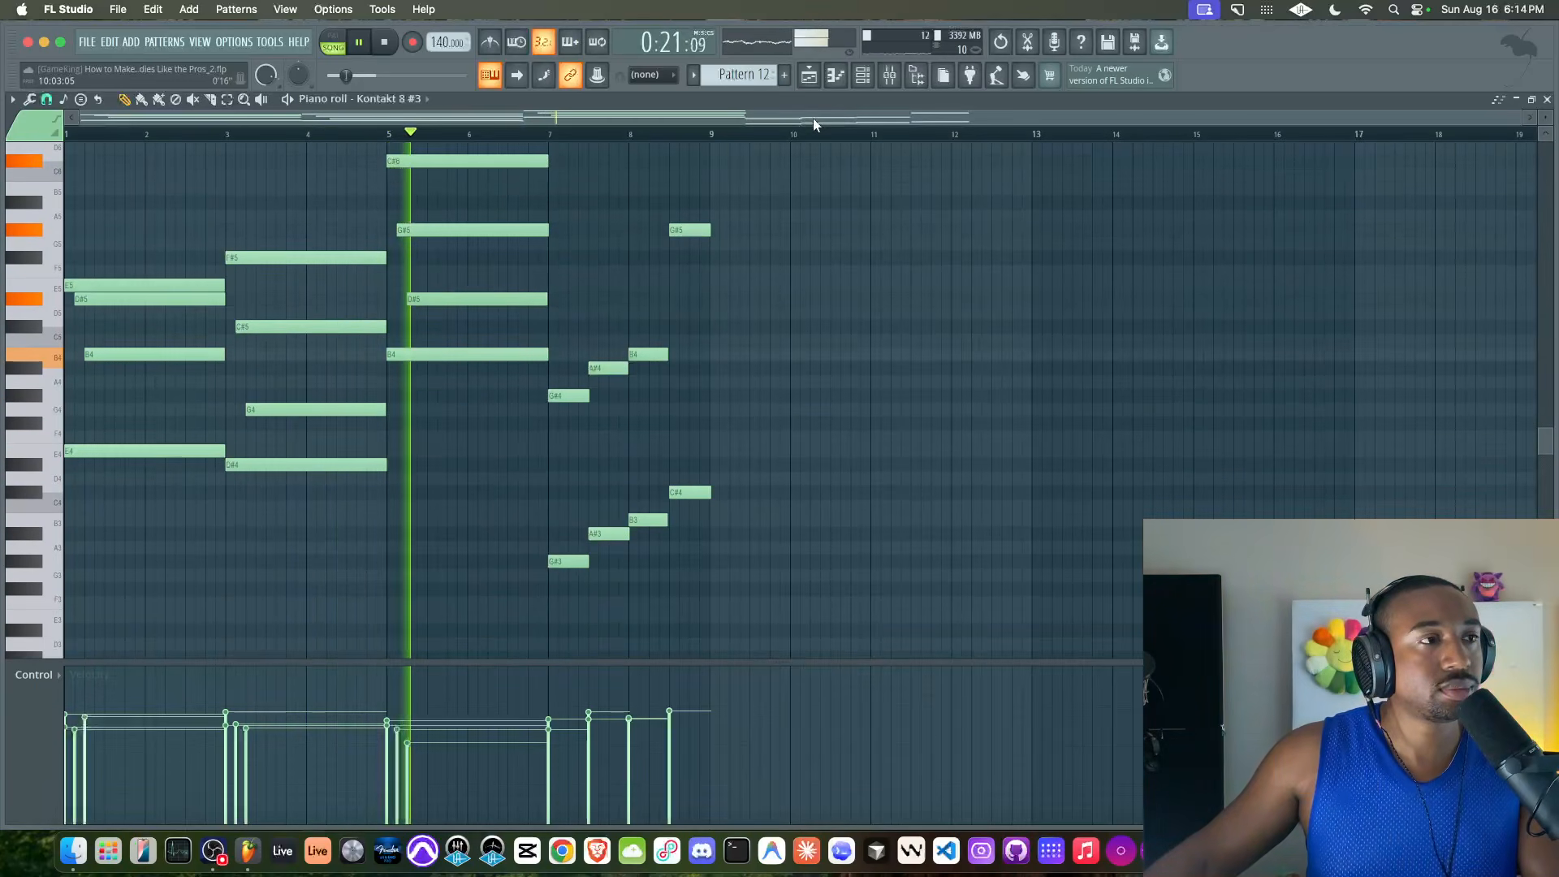
Lower the Tone of the Shreddage 3 Stratus guitar in Kontakt 8 #3 to 29%
left_click(860, 76)
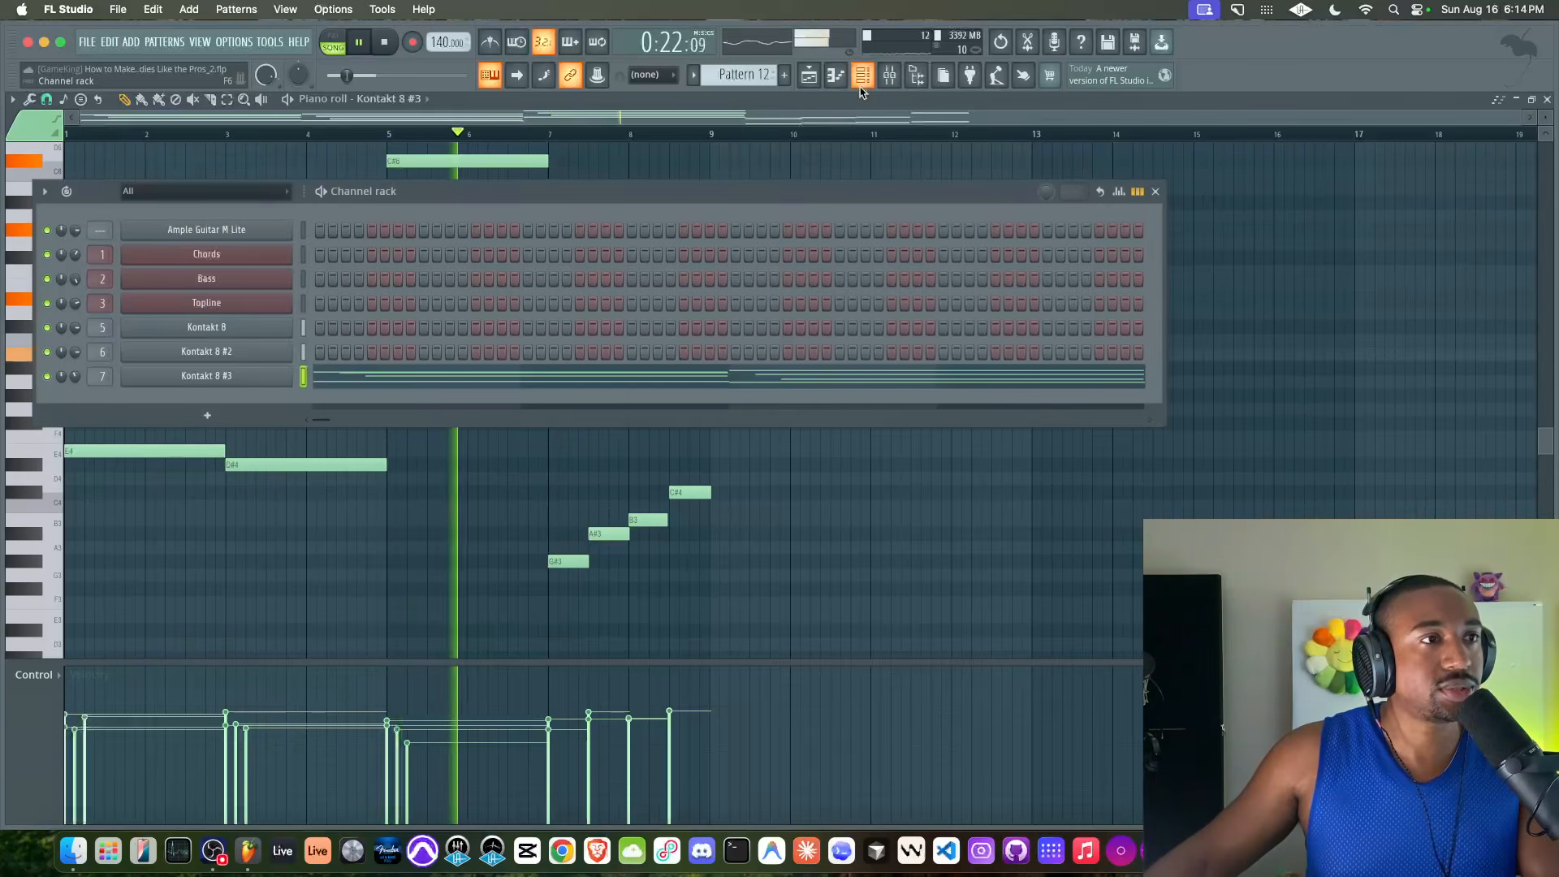
left_click(193, 375)
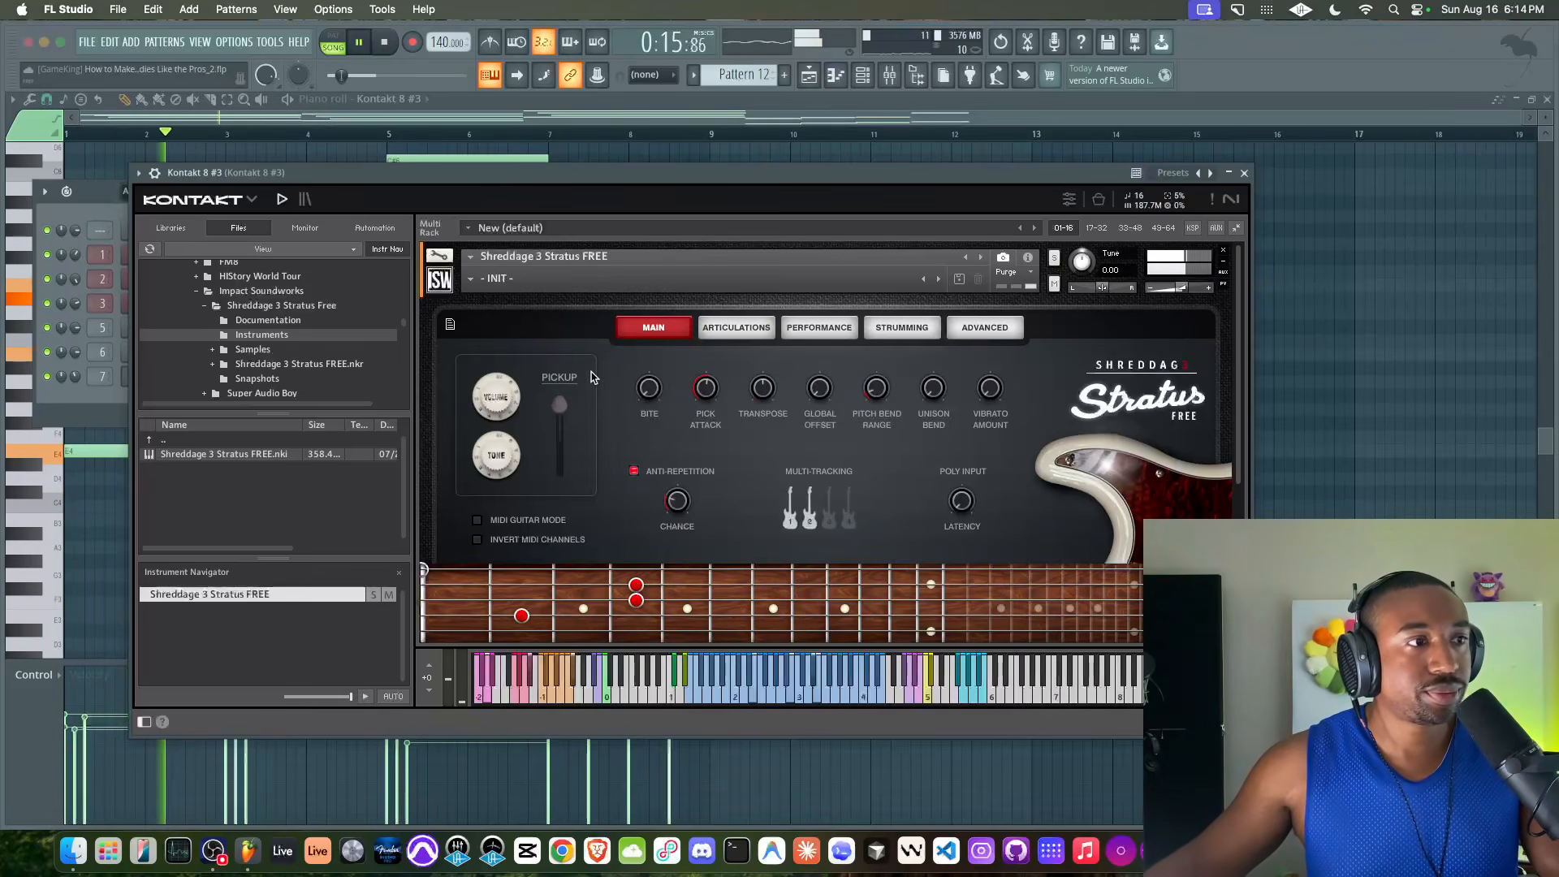
left_click_drag(499, 493, 496, 530)
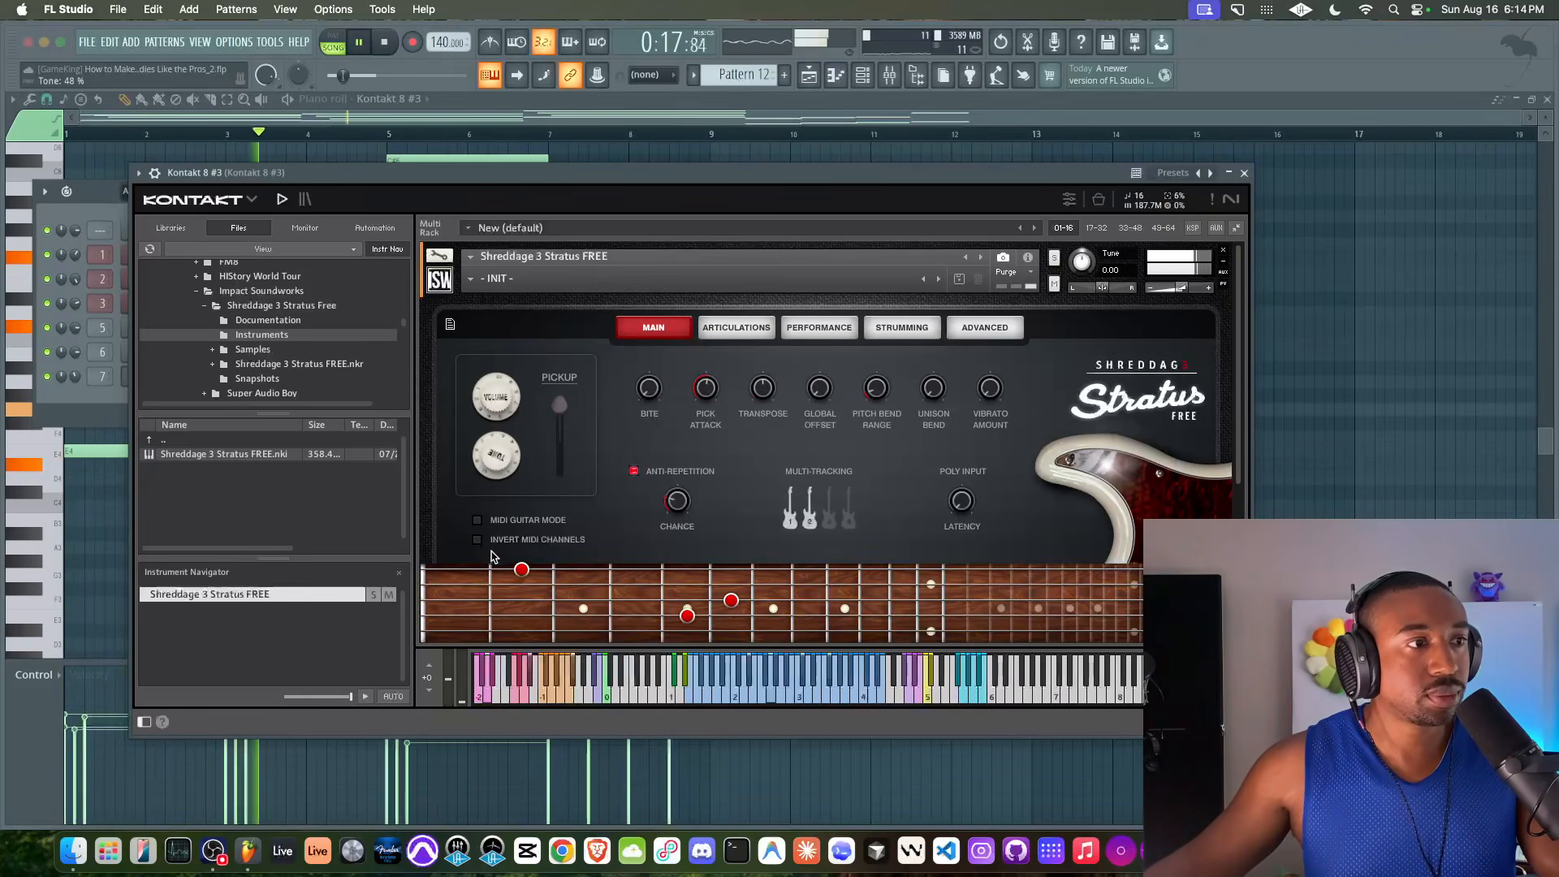
left_click(1244, 174)
key("Escape")
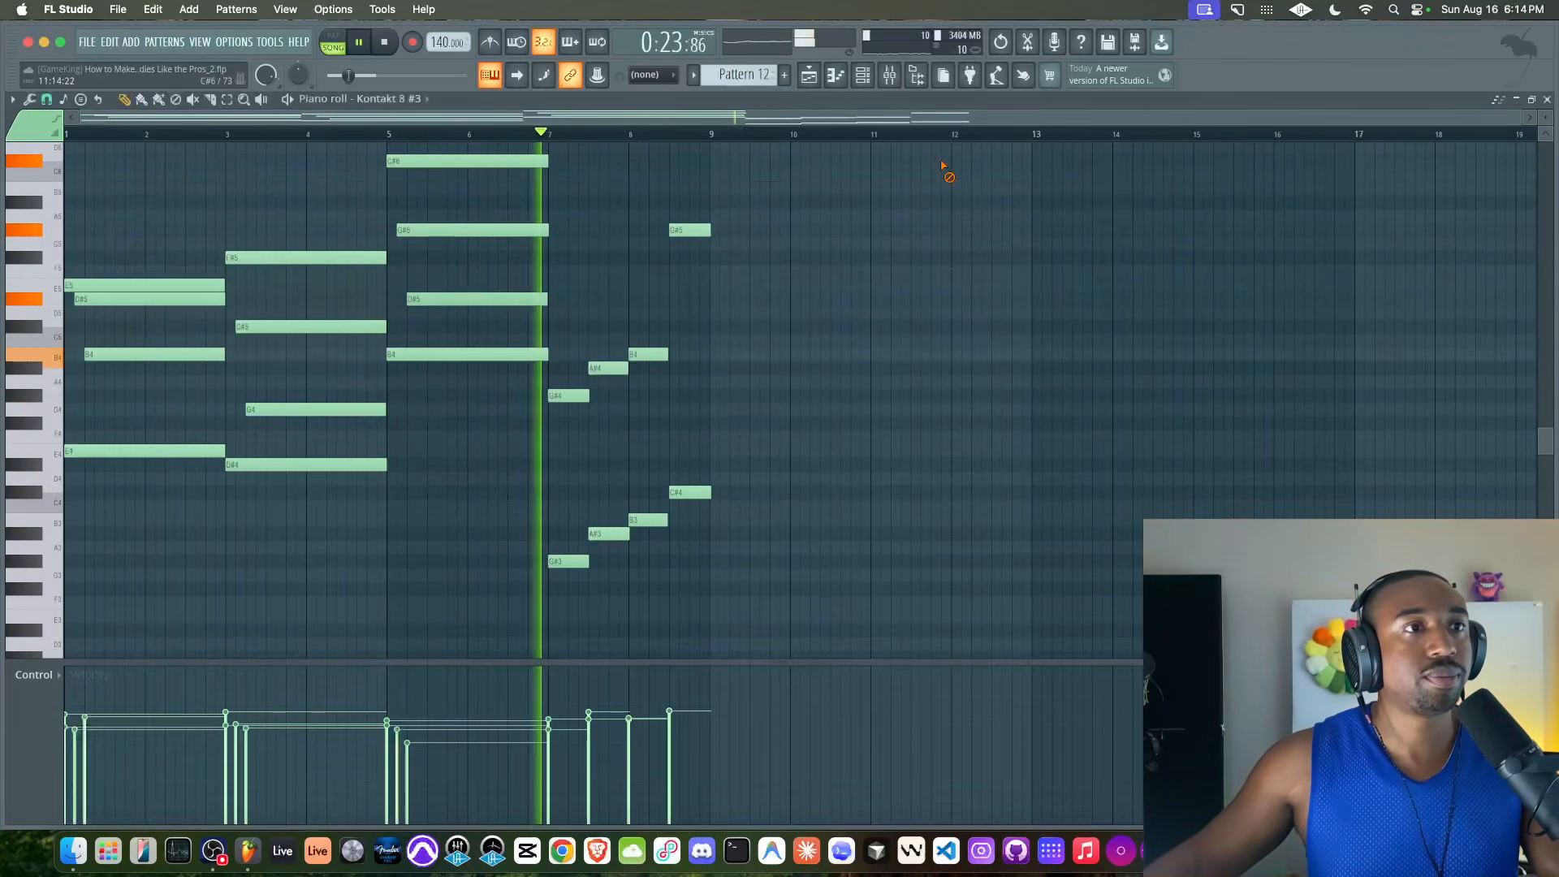
Play the arrangement from bar 1 in the playlist and check the tracks in the mixer
left_click(890, 83)
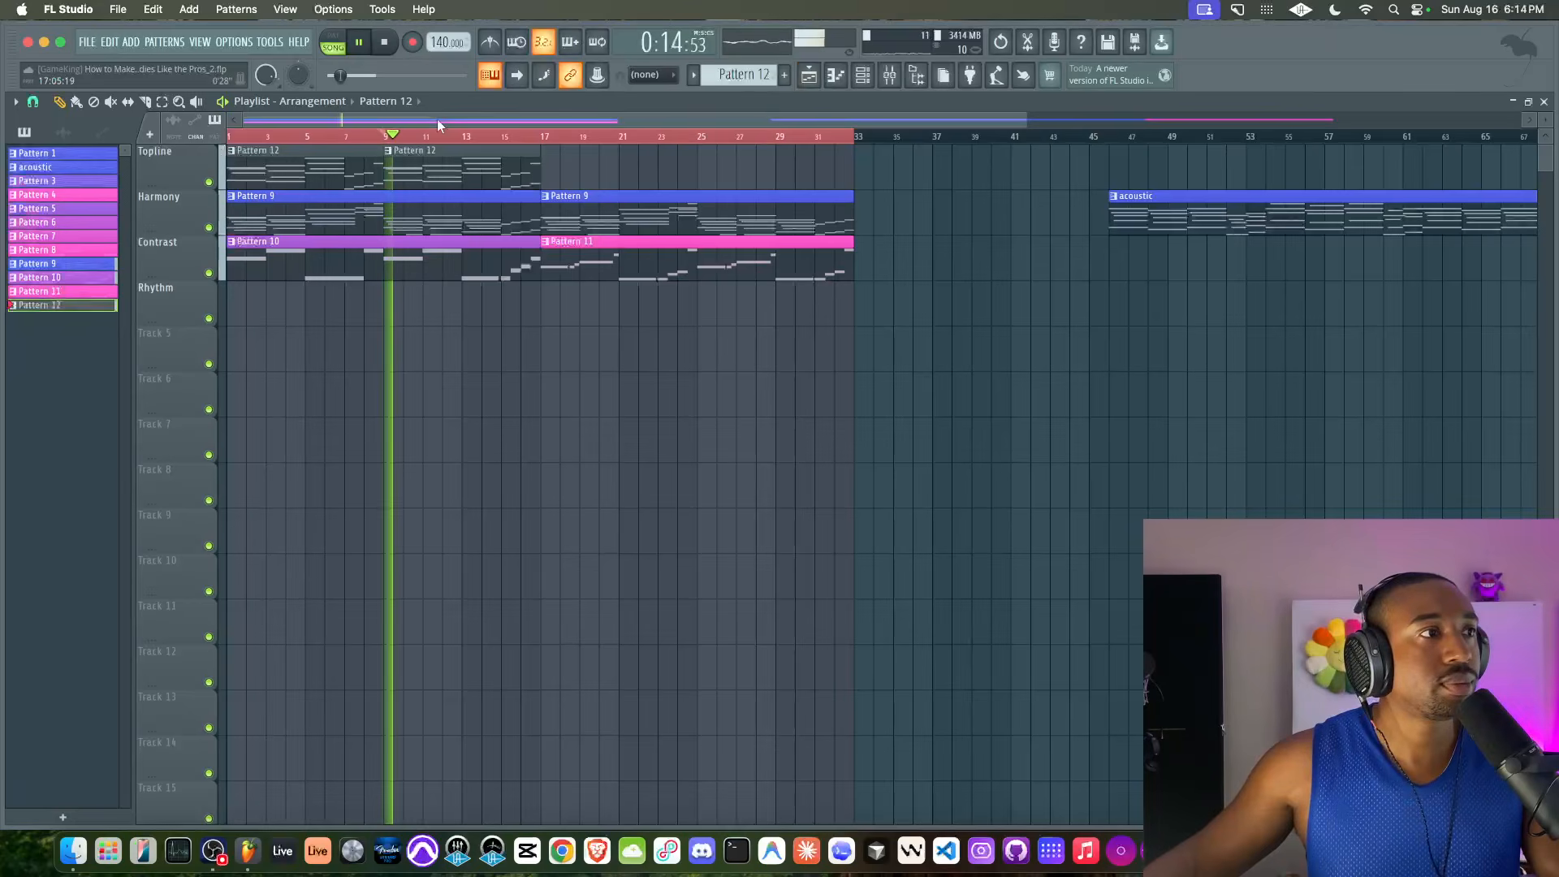
left_click(385, 42)
left_click(385, 42)
key("space")
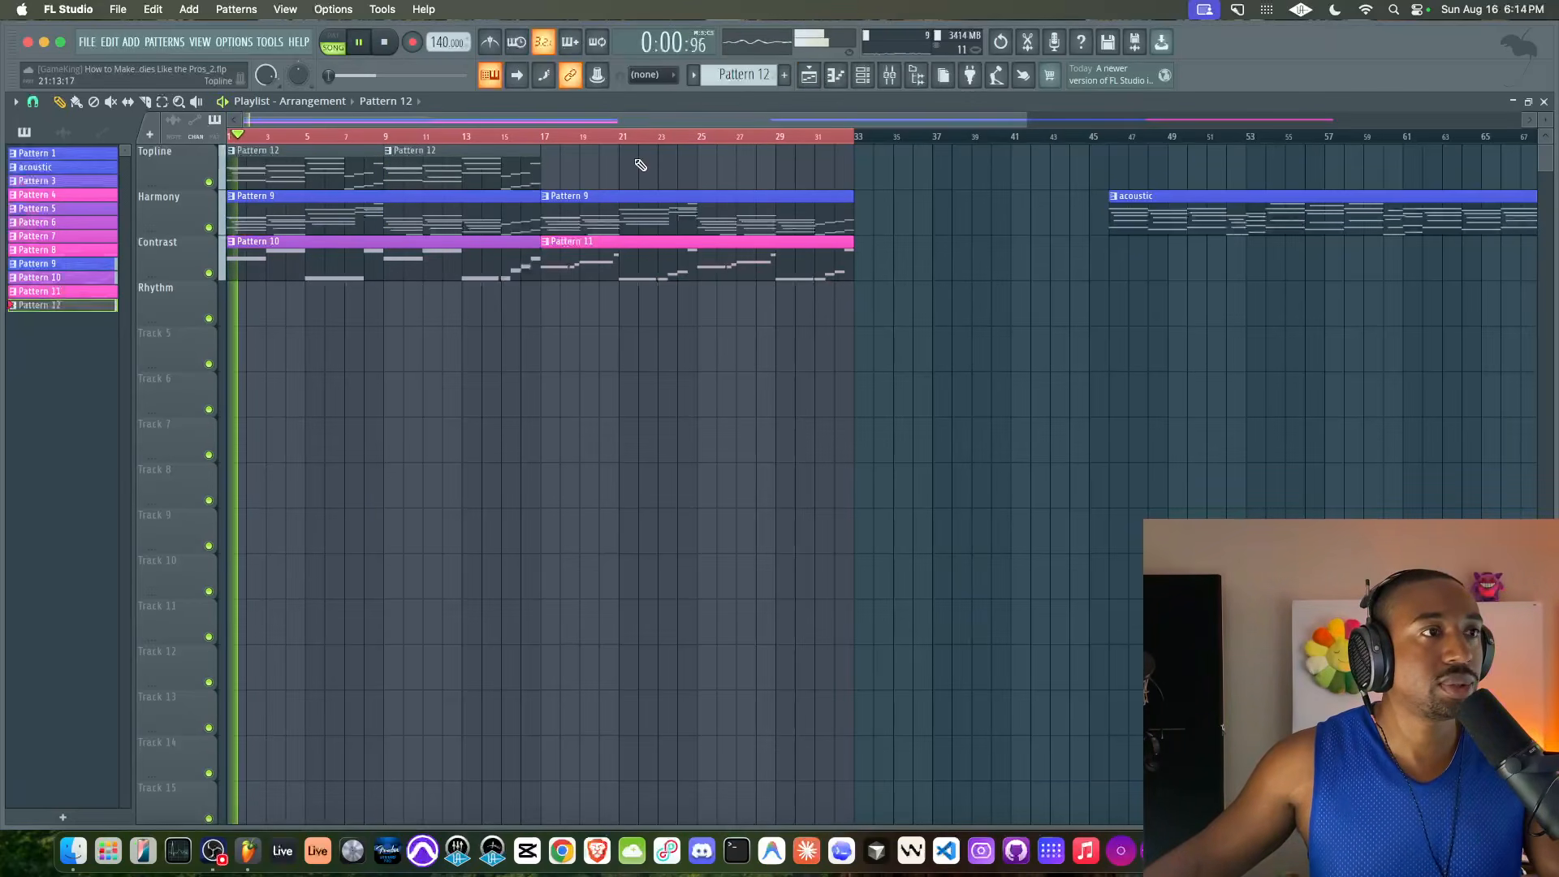
left_click(902, 76)
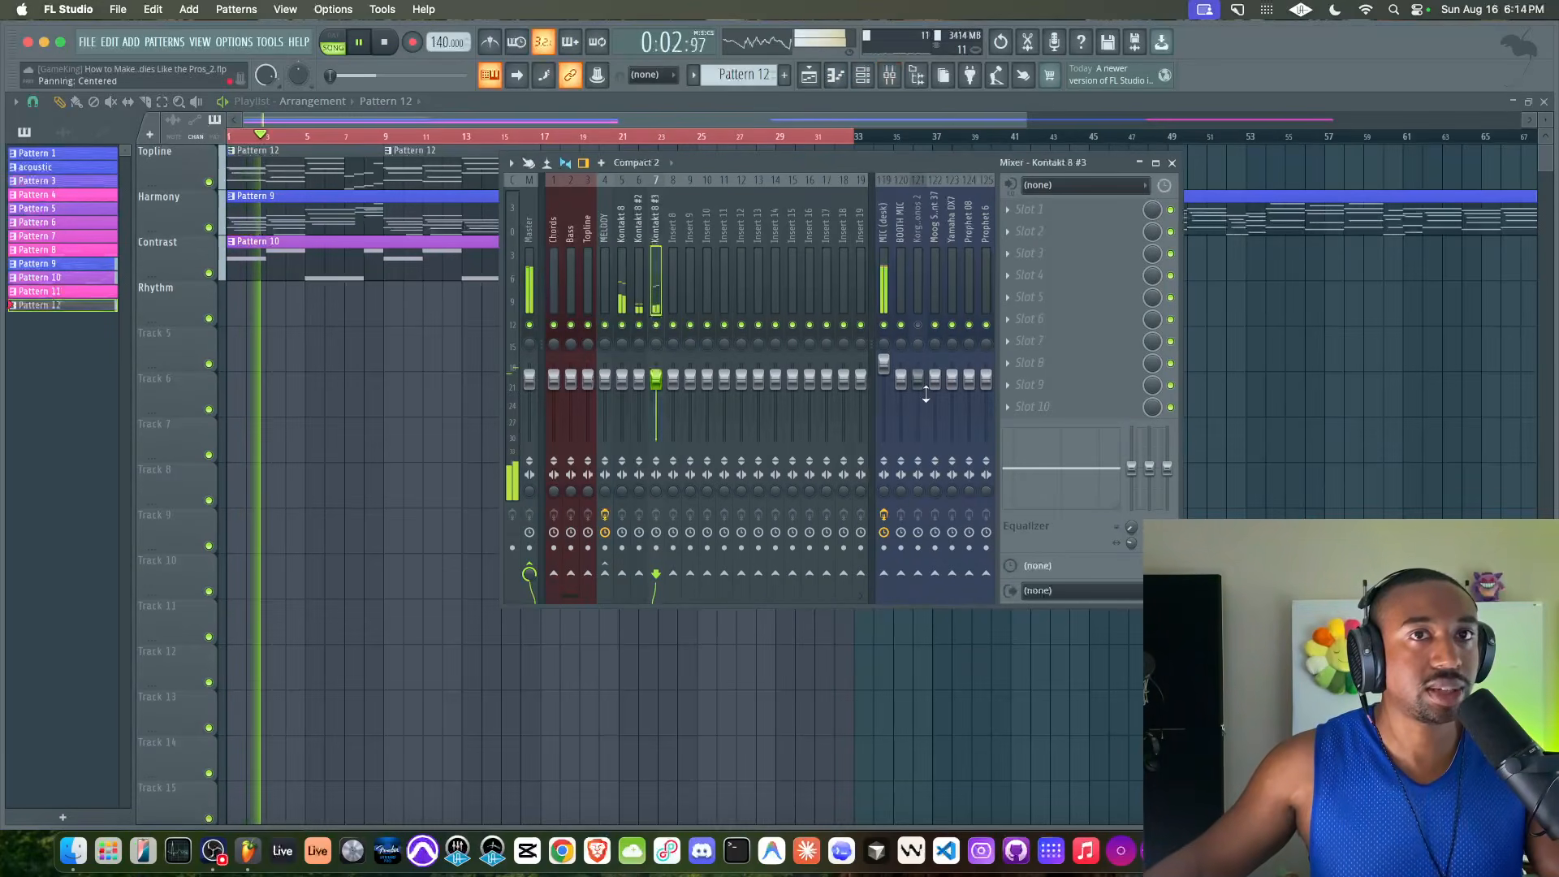
key("F9")
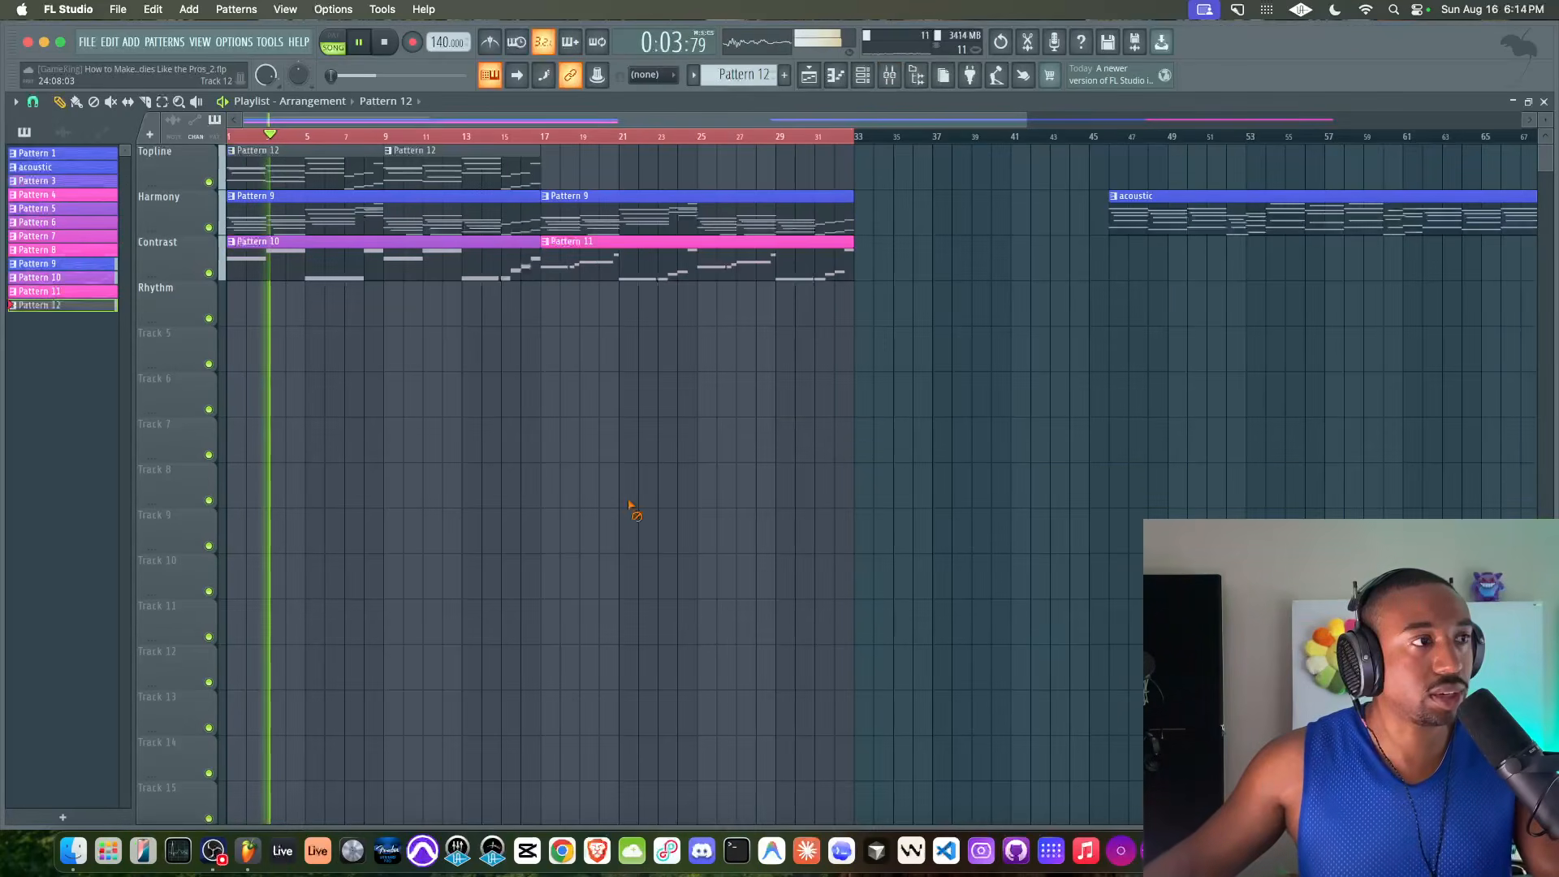
left_click(897, 74)
left_click(896, 74)
left_click(897, 74)
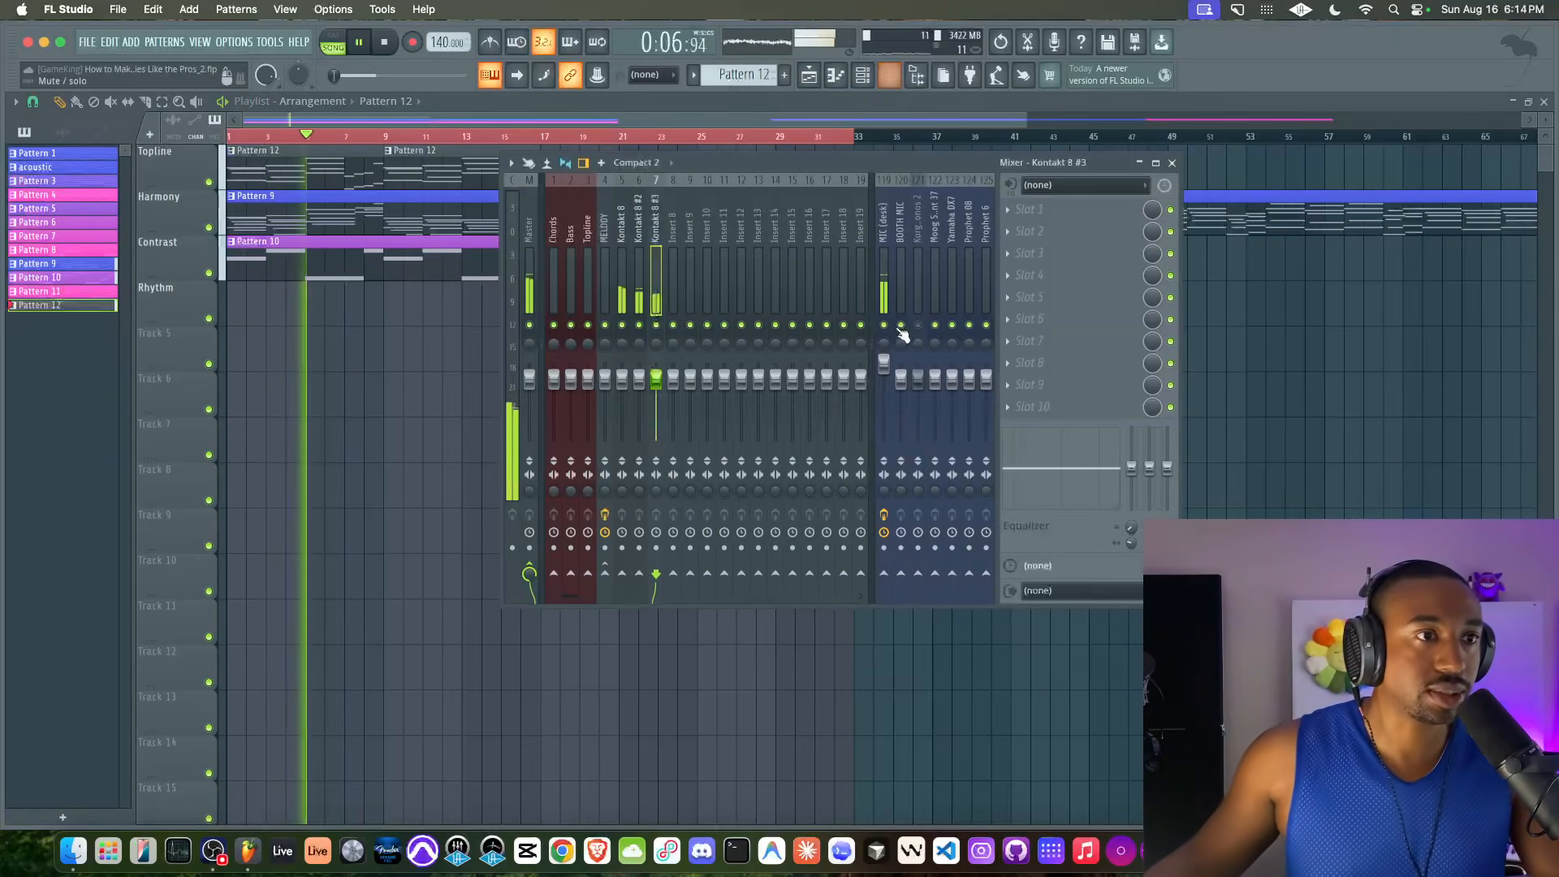
key("F9")
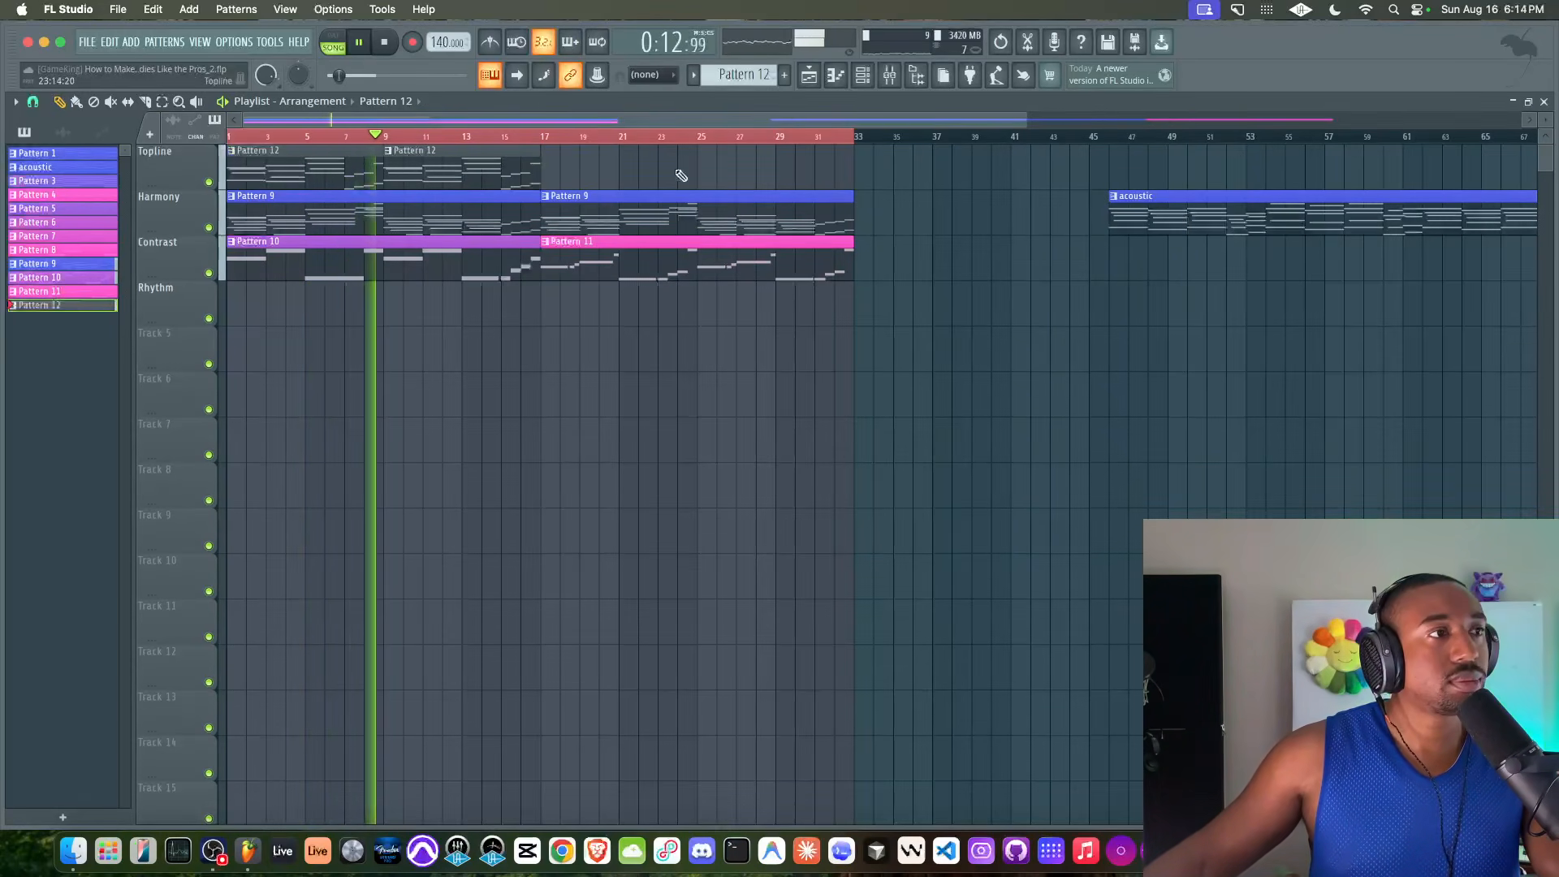
left_click(891, 78)
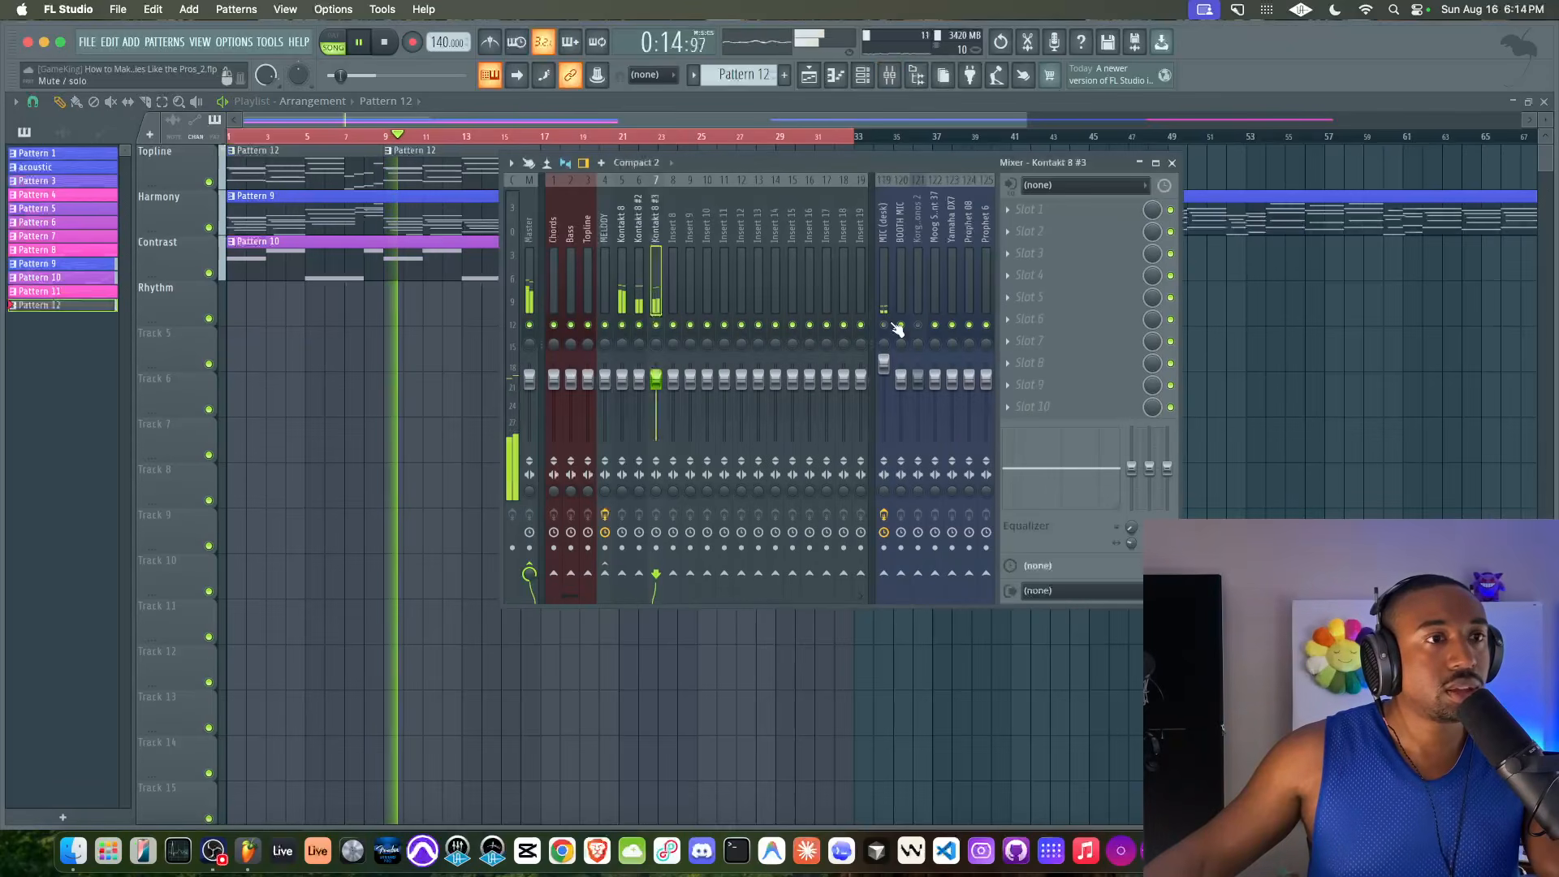
Clone the Kontakt 8 #3 channel in the channel rack
left_click(862, 76)
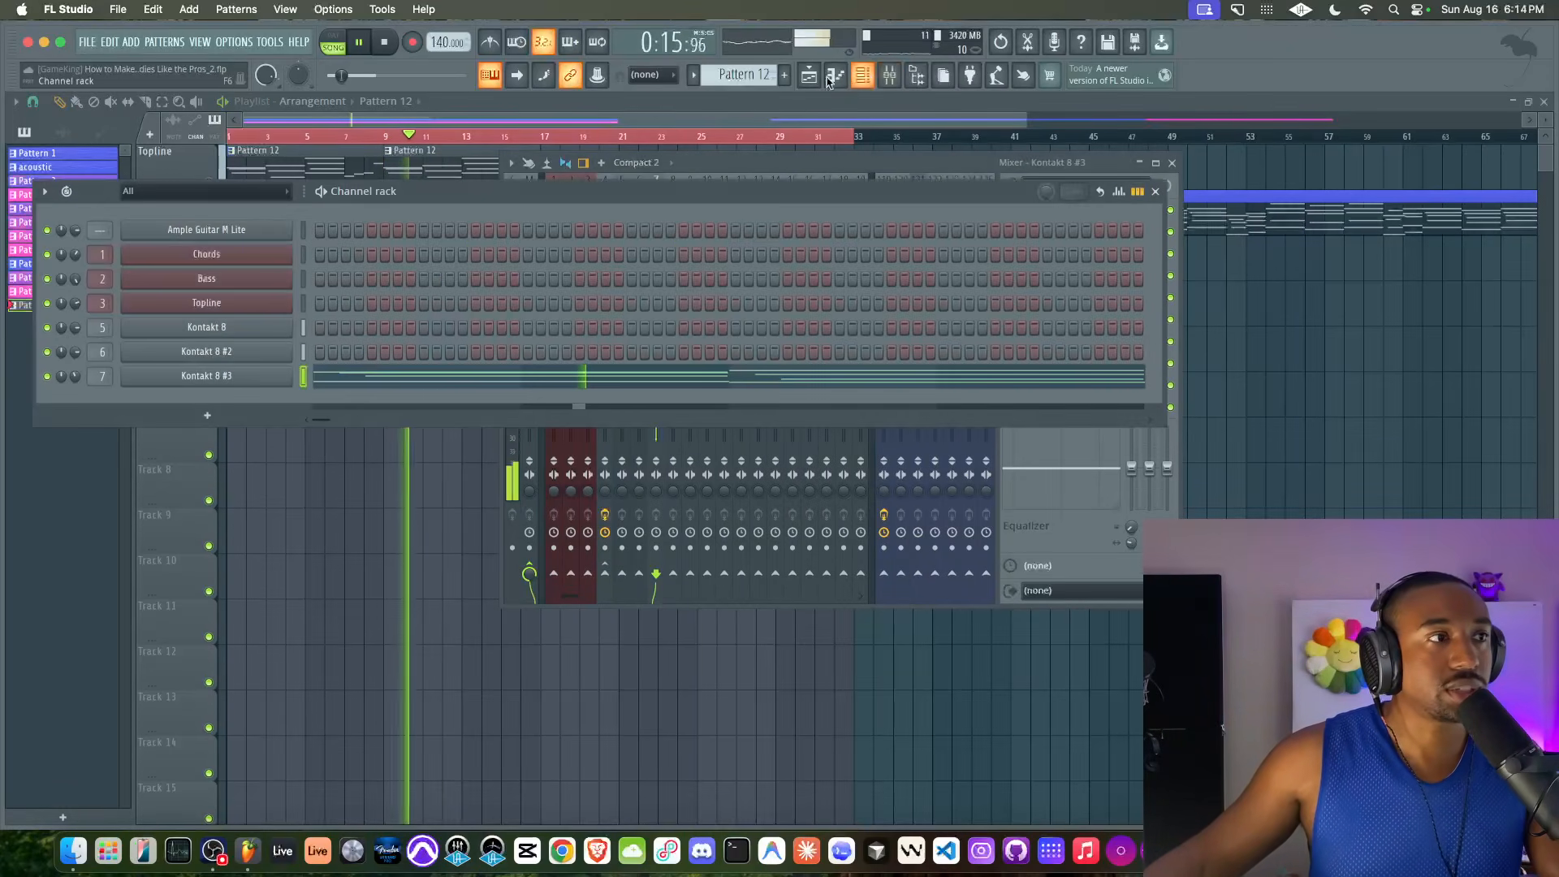
right_click(247, 375)
left_click(301, 387)
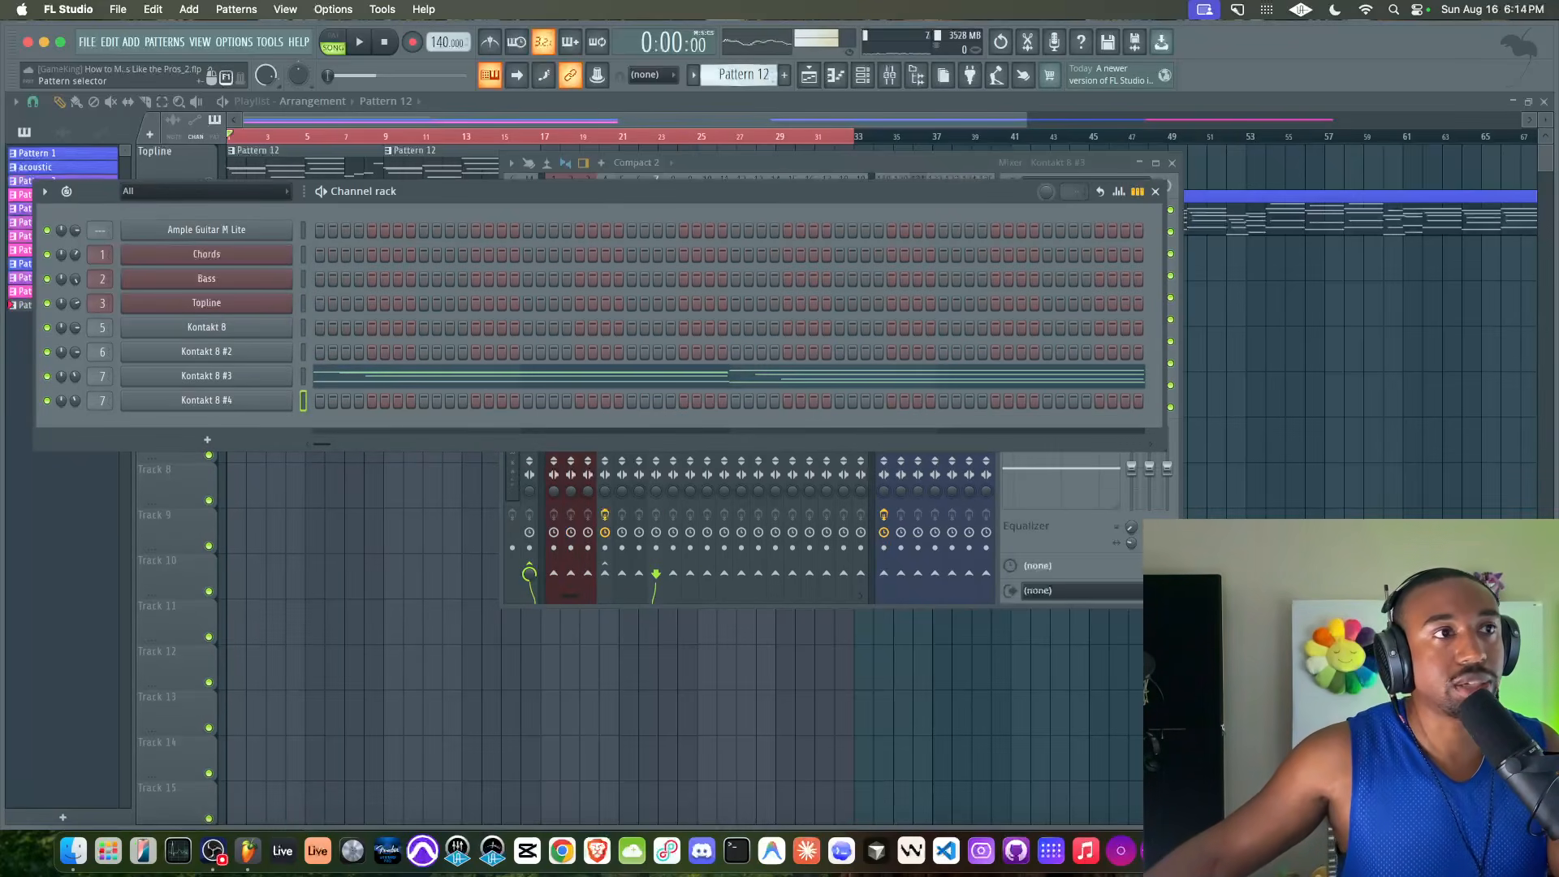
Switch to an empty Pattern 13, clear the open windows from the playlist and save the project
left_click_drag(729, 79, 730, 71)
key("F12")
key("super+s")
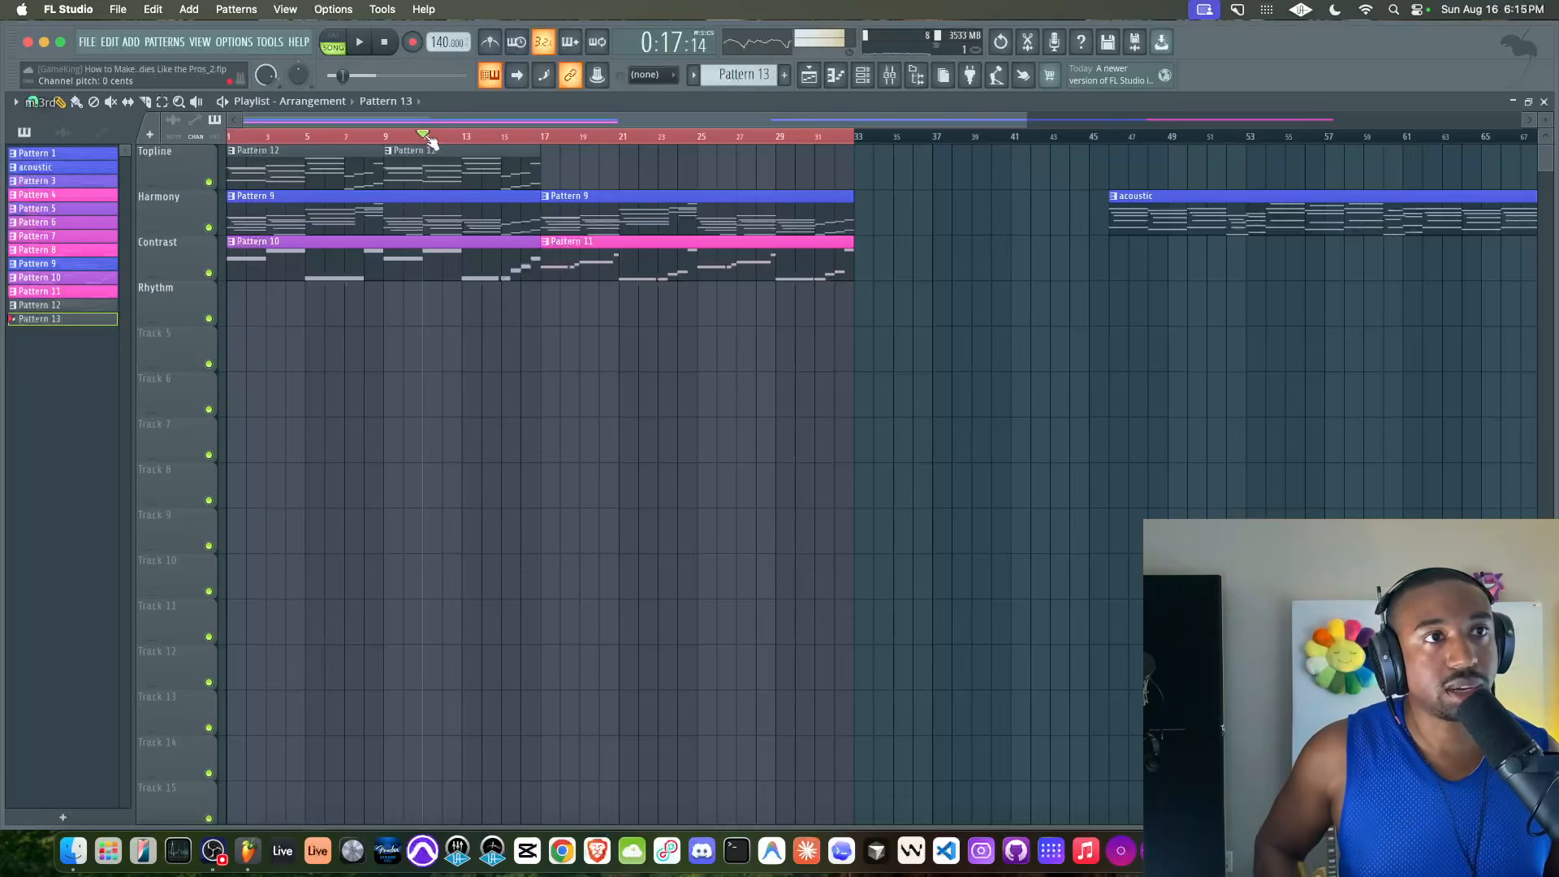
Rehearse over the arrangement, then record a phrase on the cloned Kontakt channel into Pattern 13 from bar 9 to bar 17
key("space")
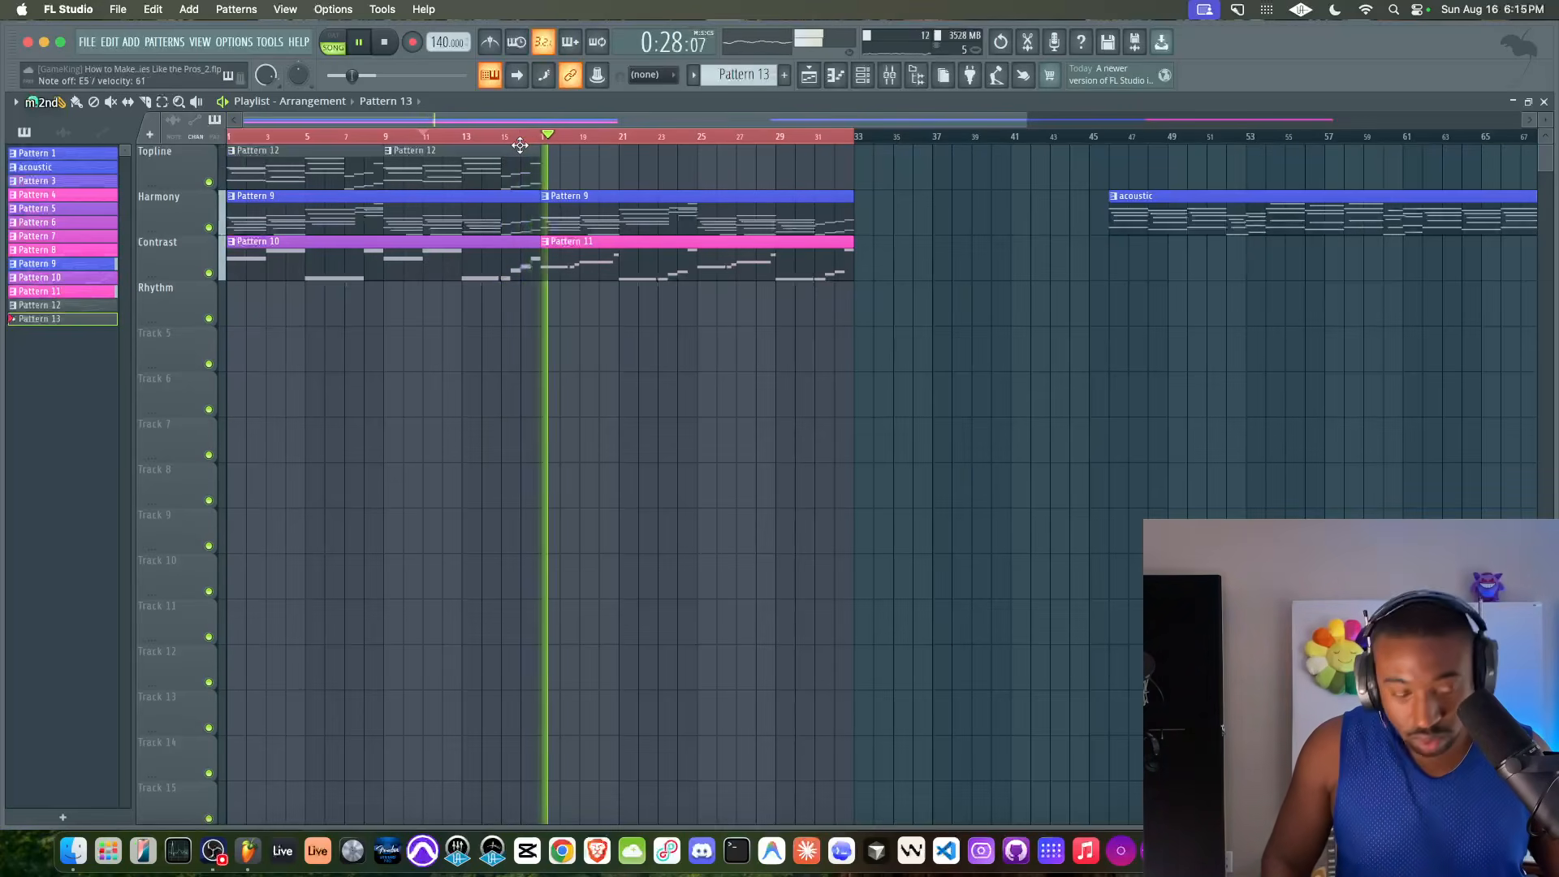
left_click(384, 135)
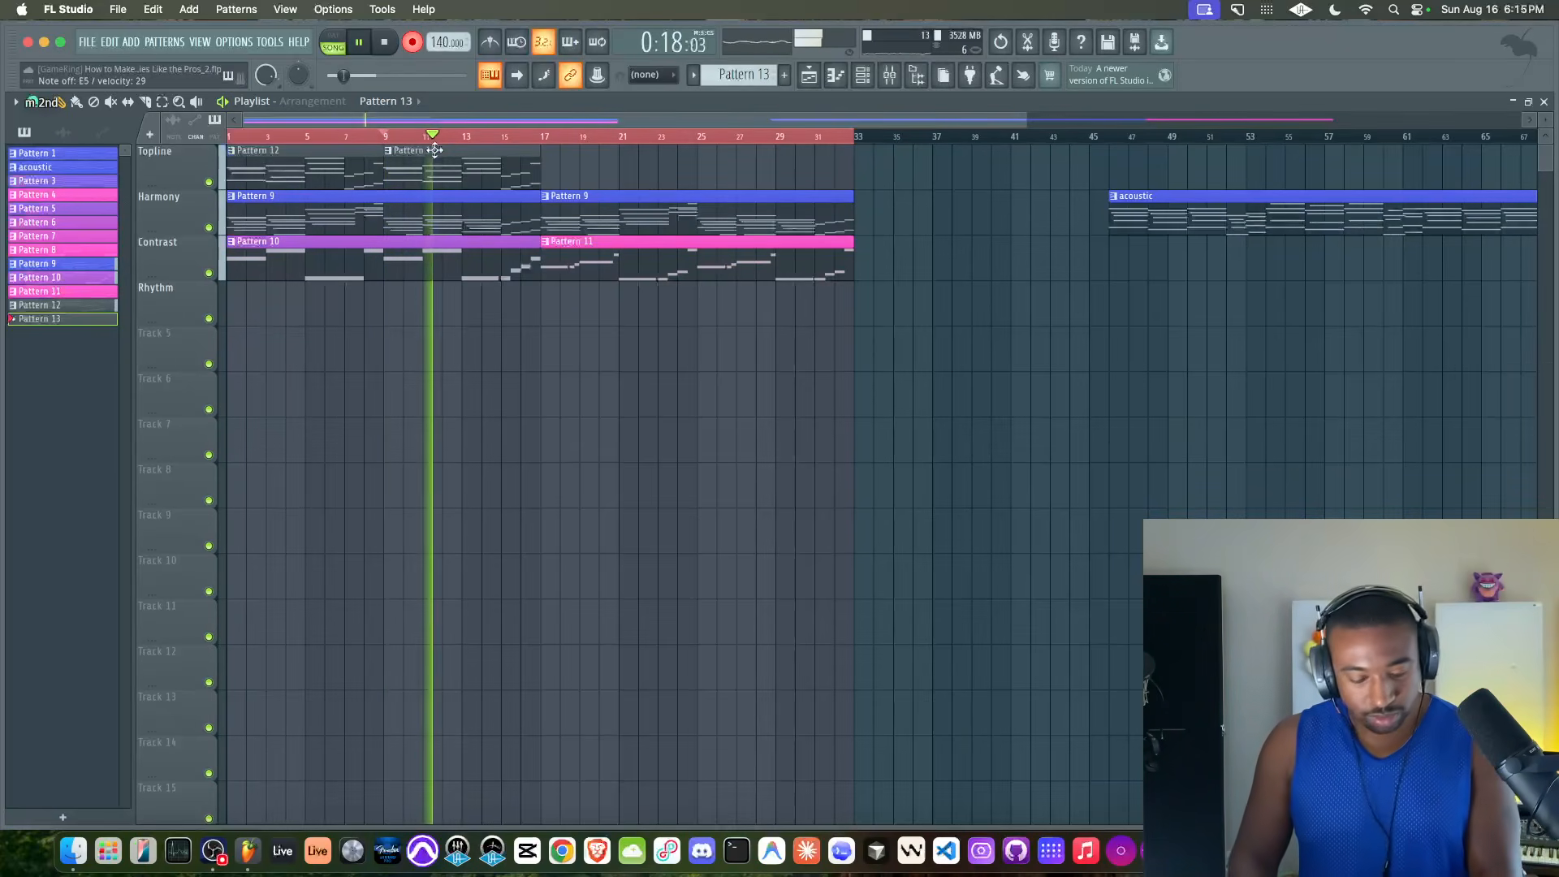
key("space")
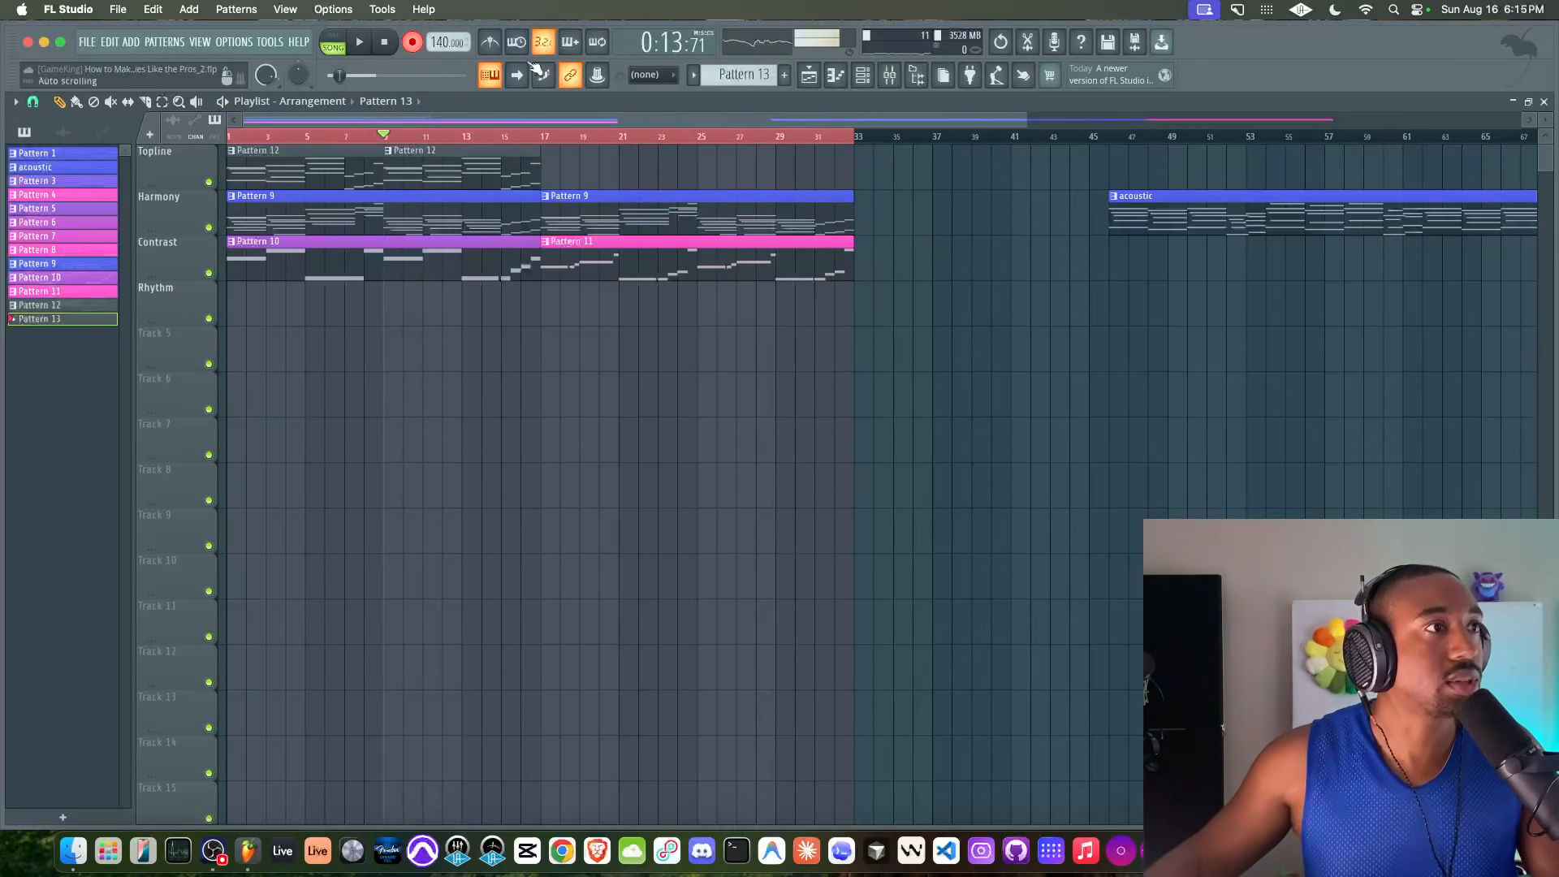
key("space")
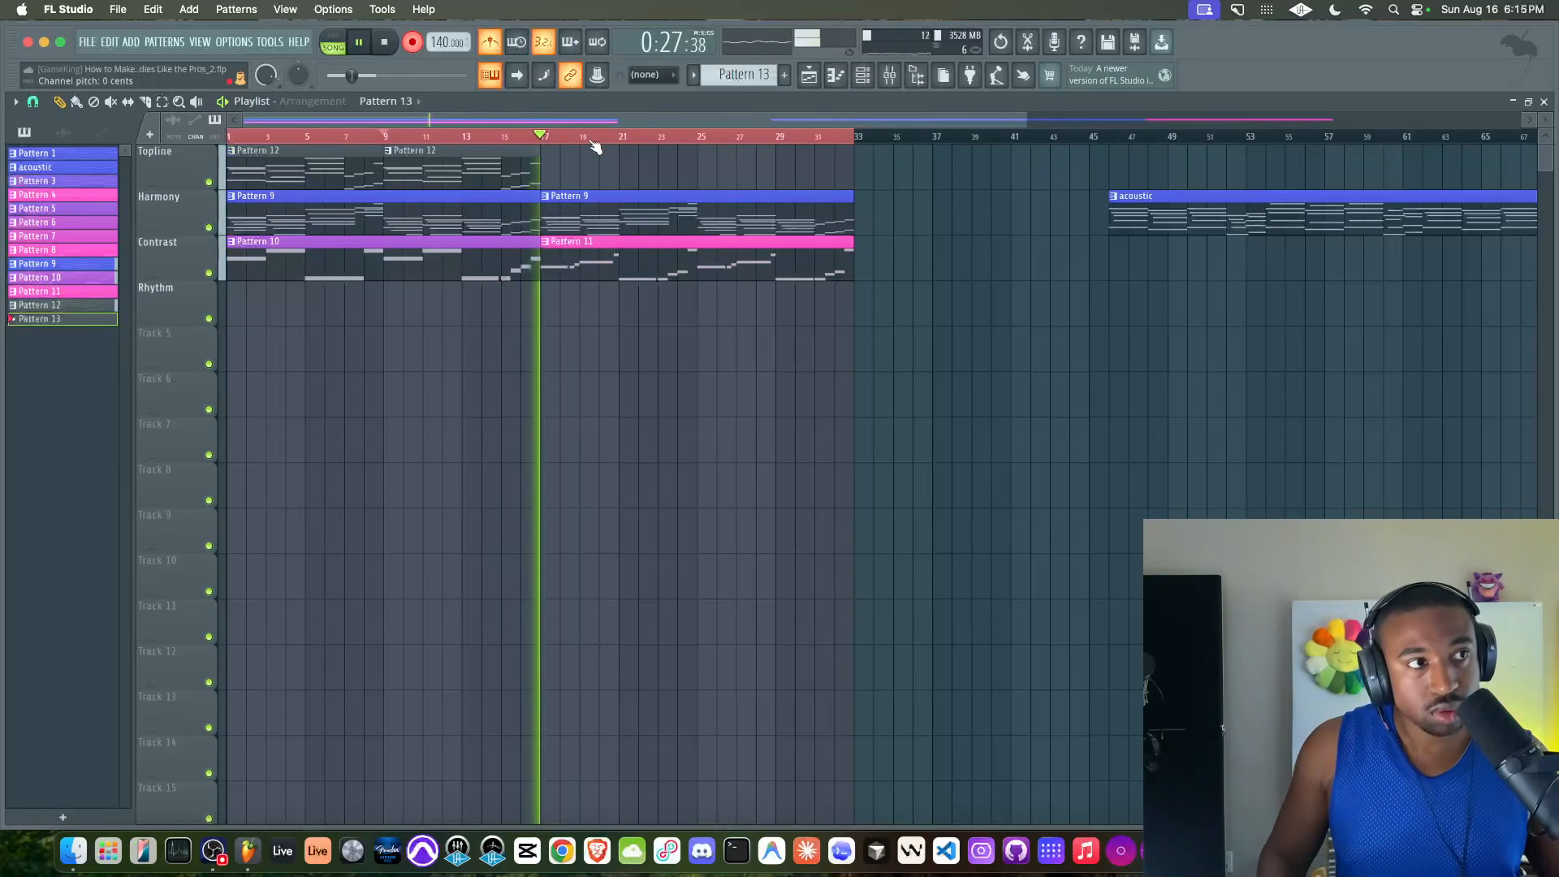
key("space")
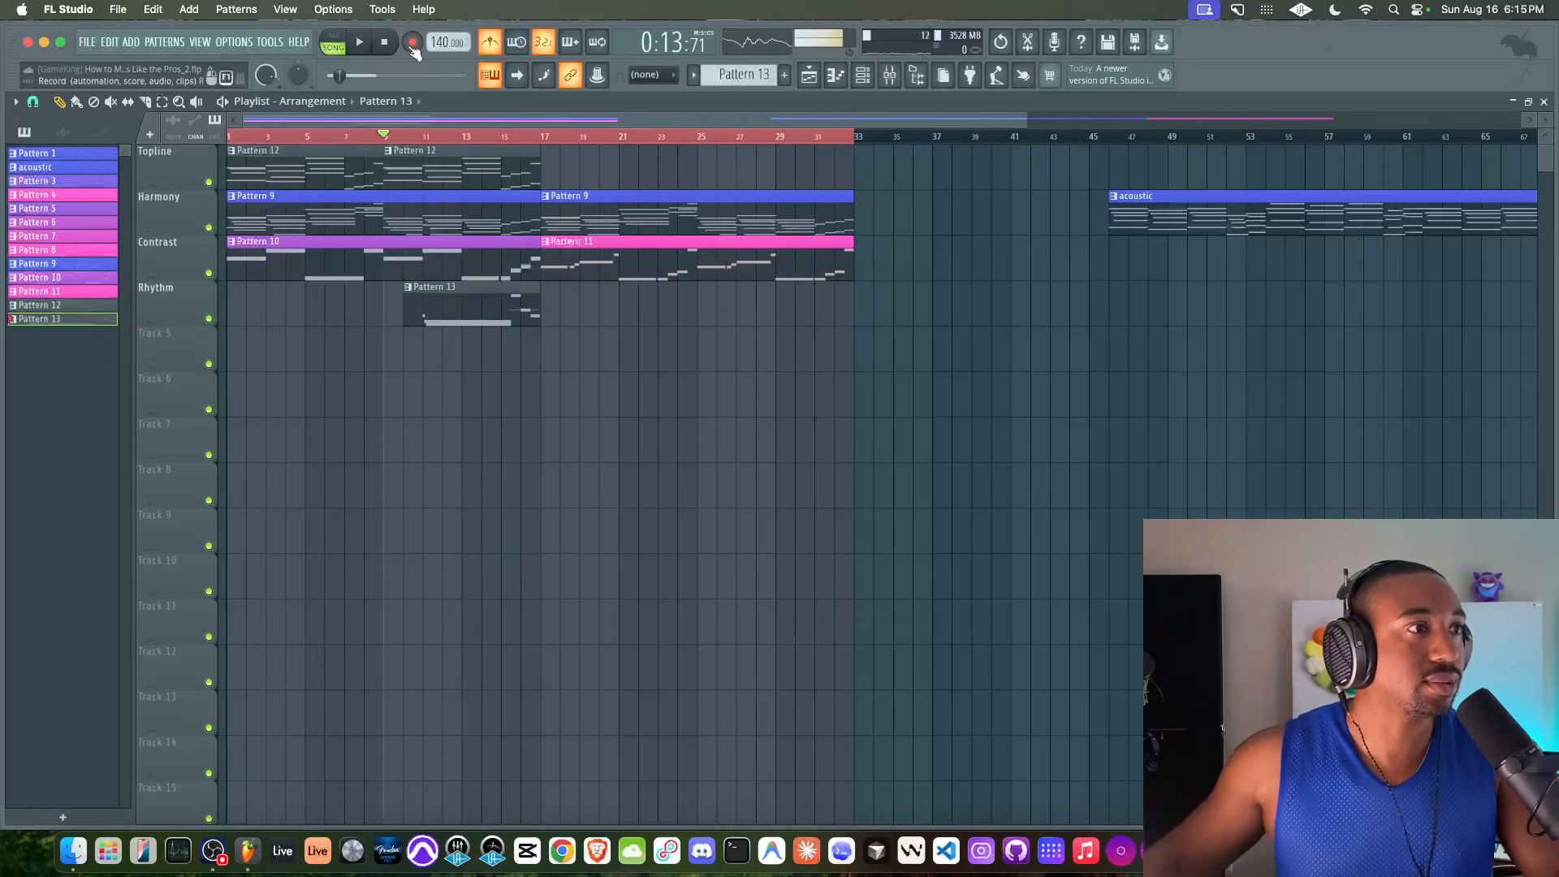
Move the Pattern 13 clip to track 6, and name track 6 Topline Expression and track 7 Harmony Expression
left_click_drag(457, 307, 457, 398)
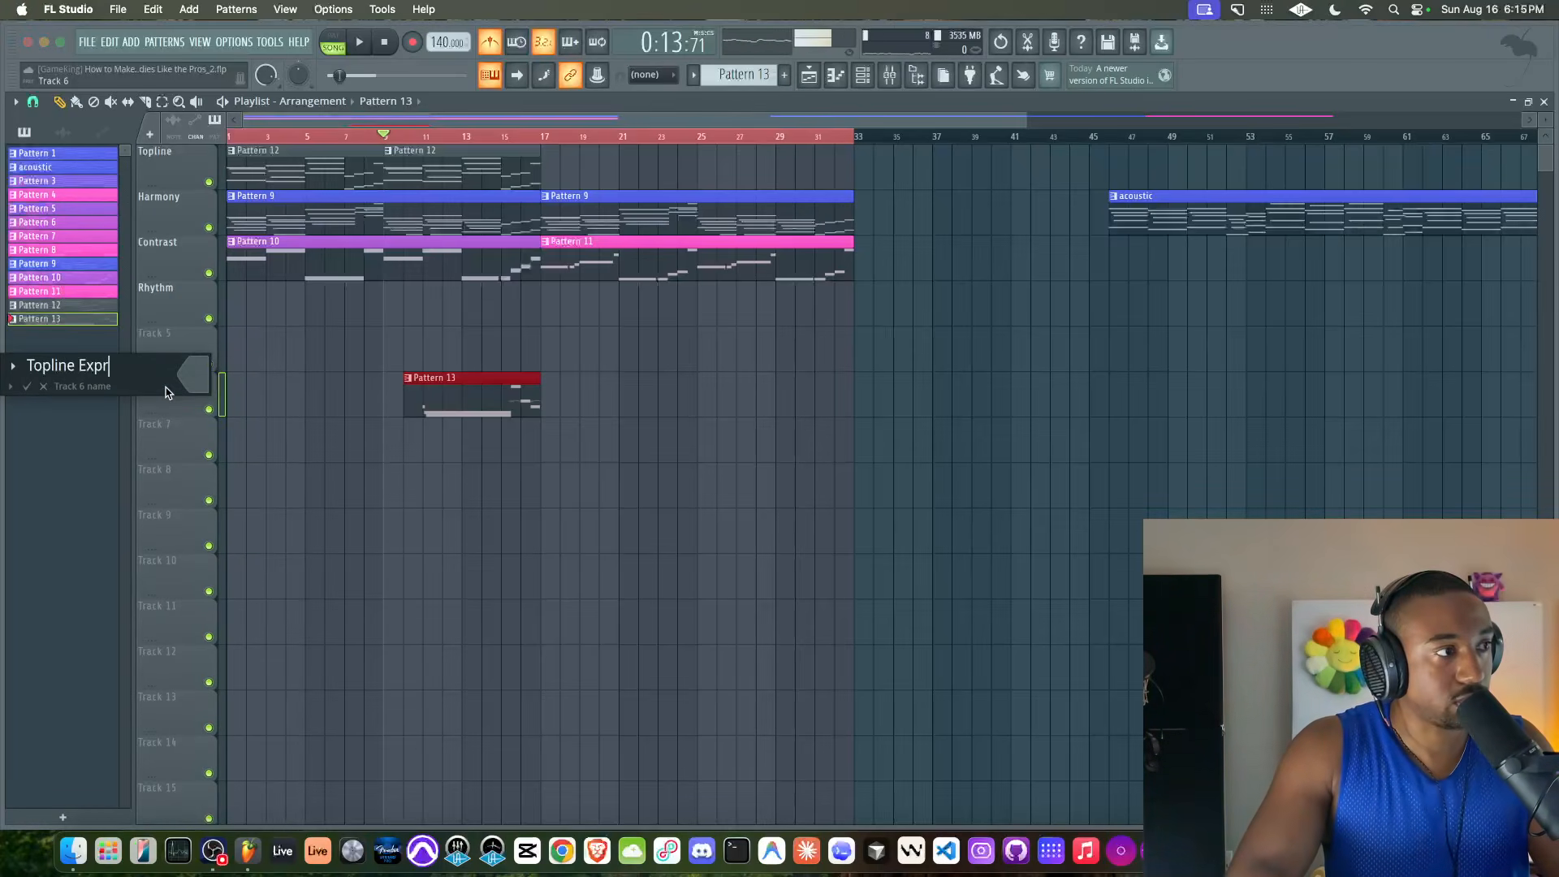
right_click(159, 416)
left_click(153, 436)
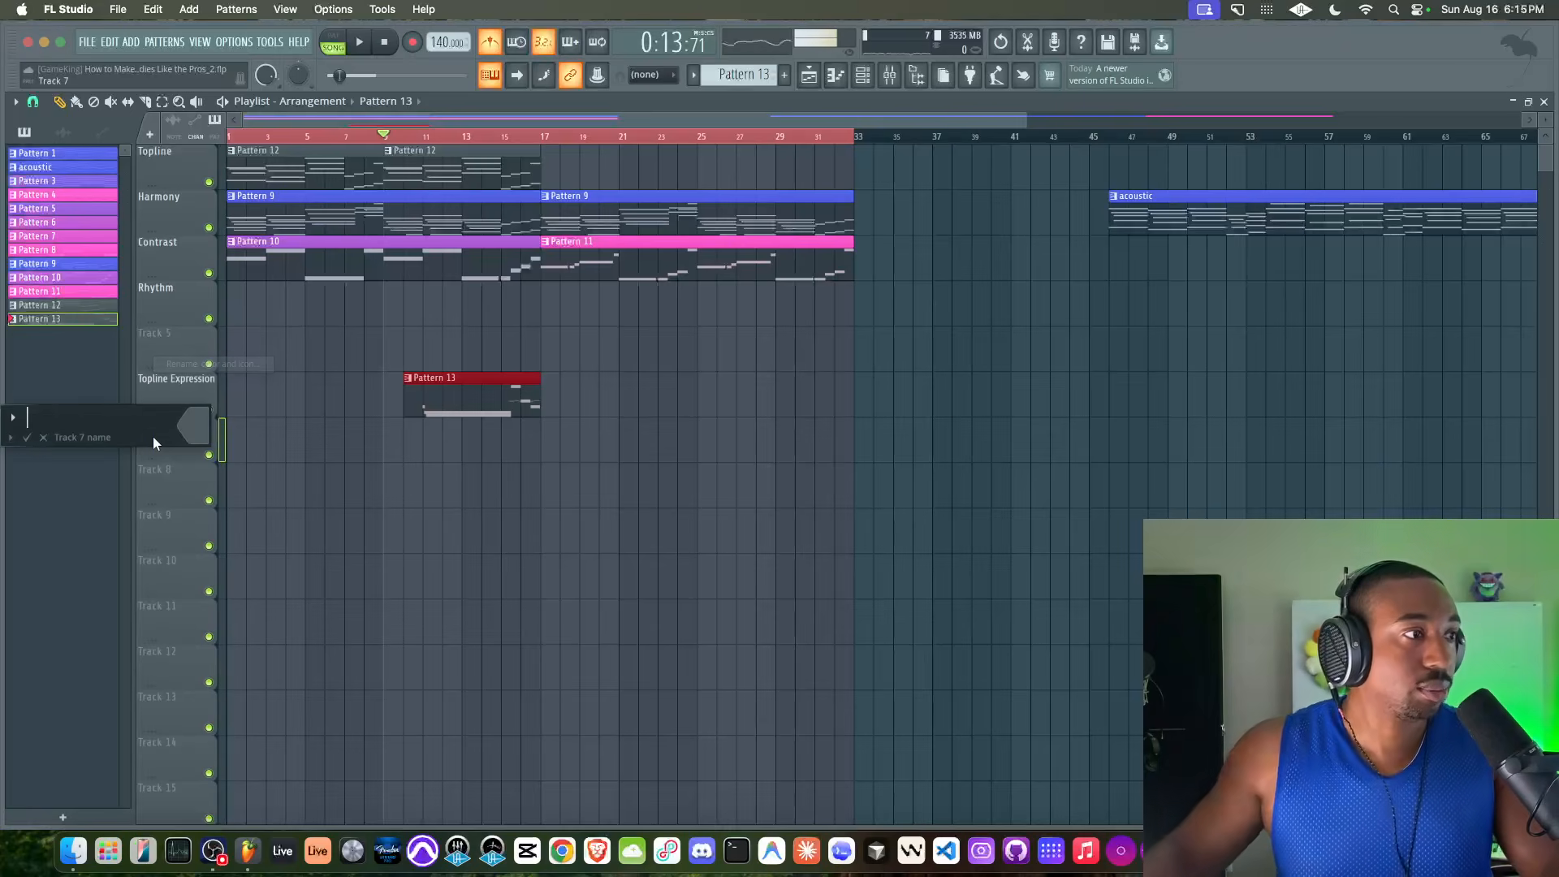
type("Harmon")
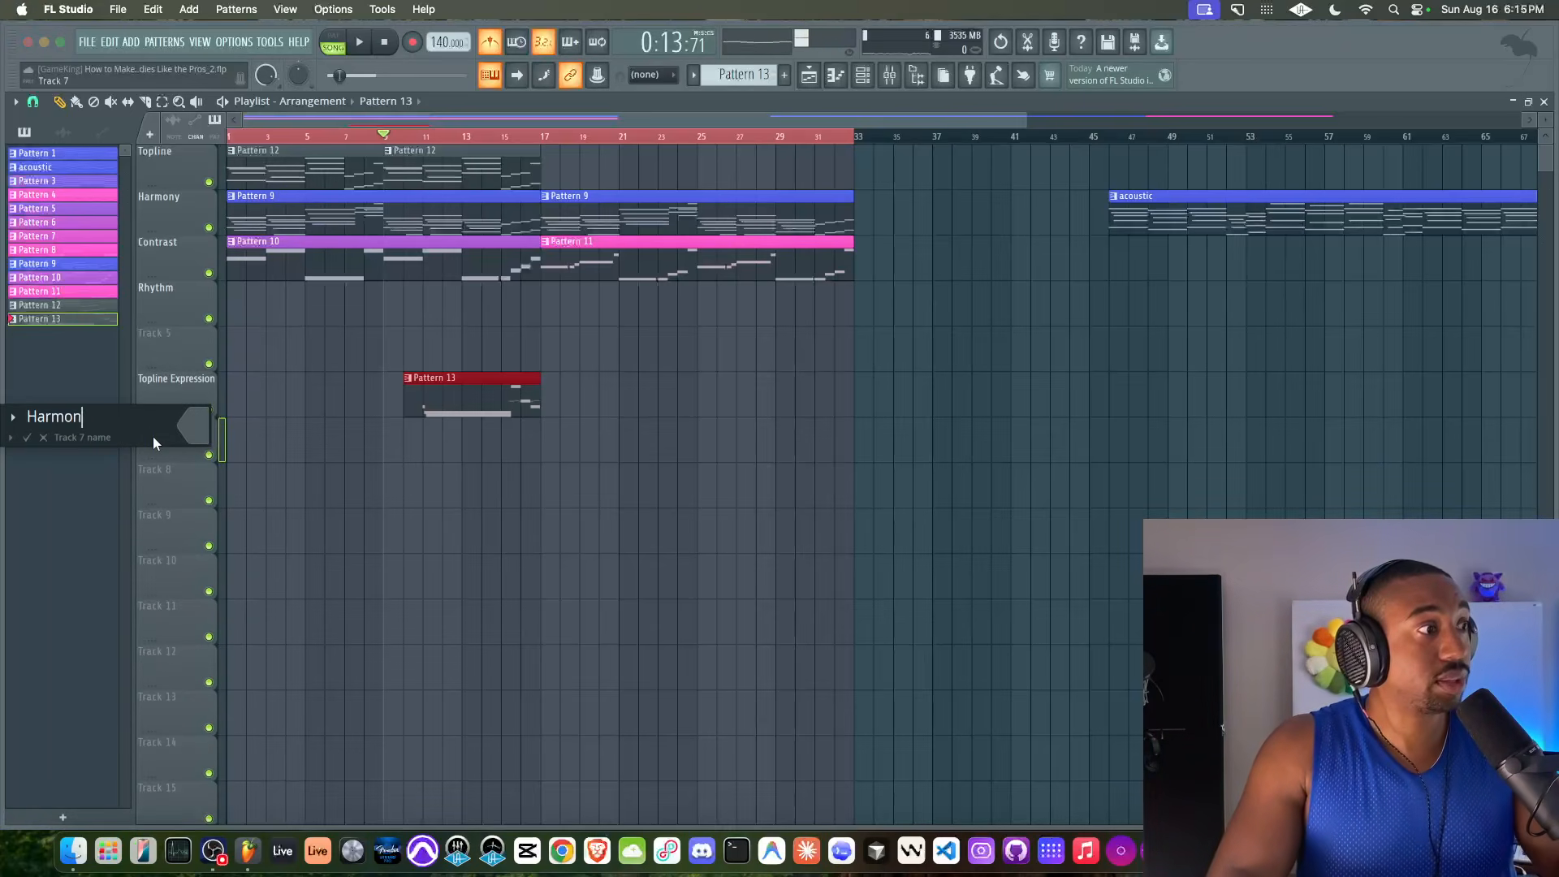
type("y Expression")
key("Return")
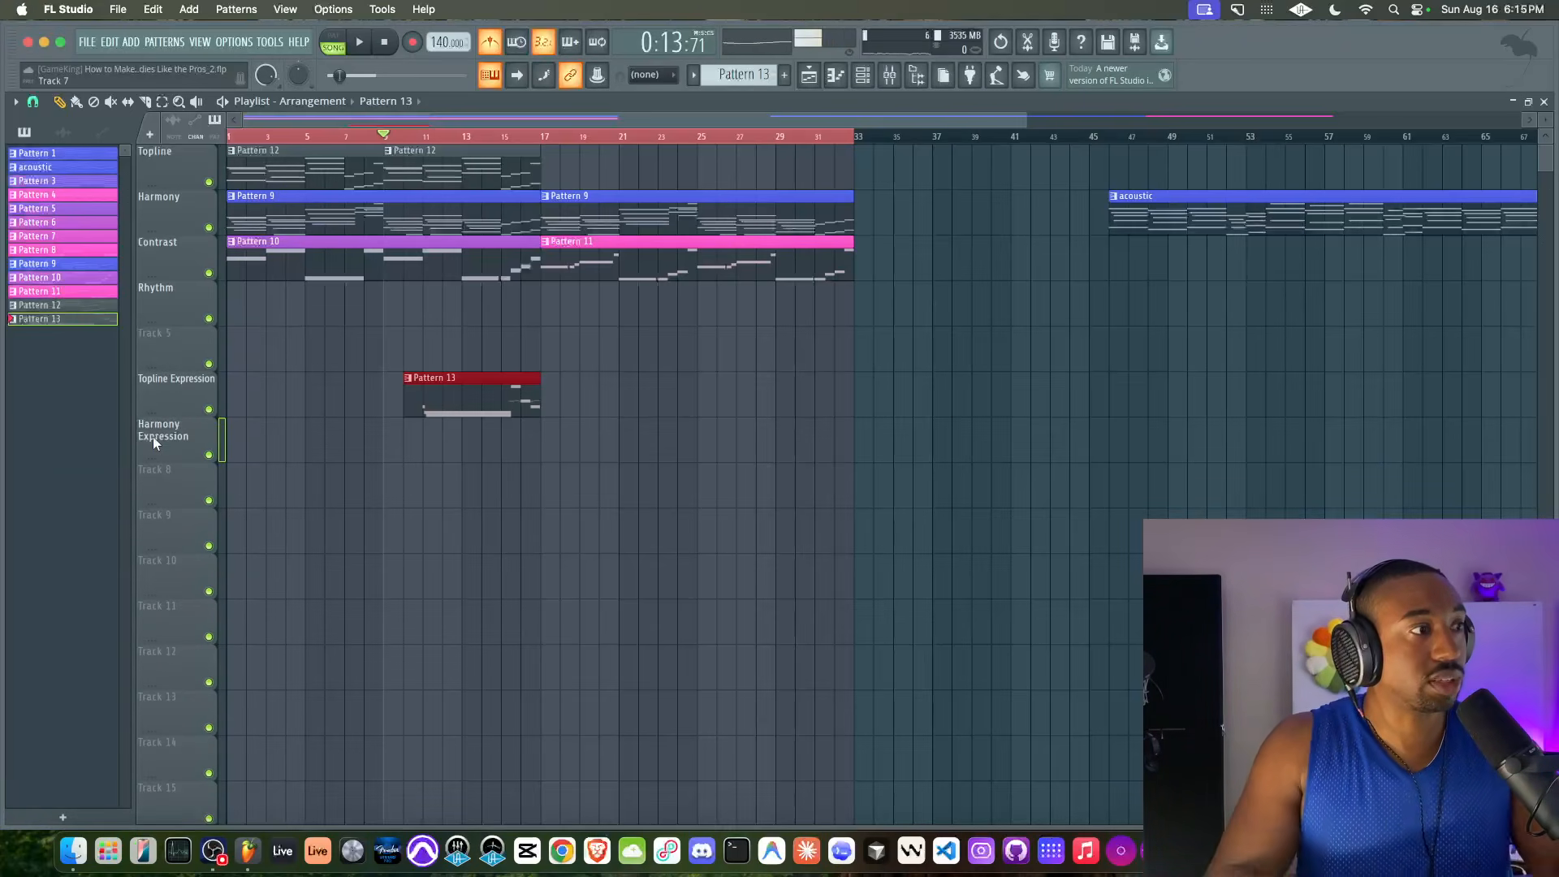
Name track 8 Contrast Expression and track 9 Rhythm Expression
right_click(186, 475)
left_click(211, 367)
type("Contrast Expression")
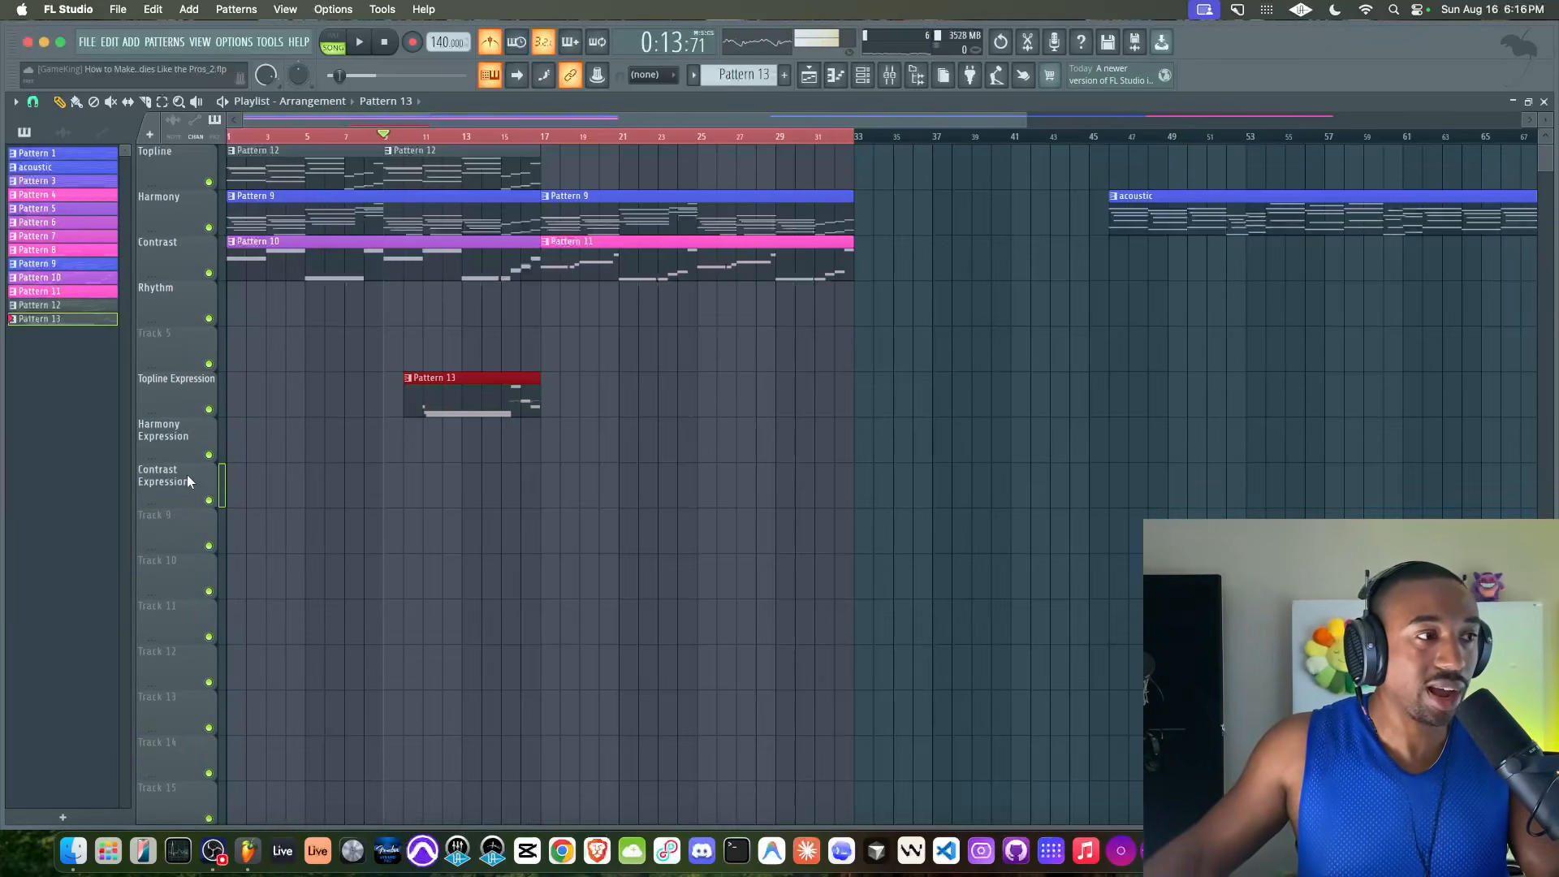
right_click(171, 524)
key("r")
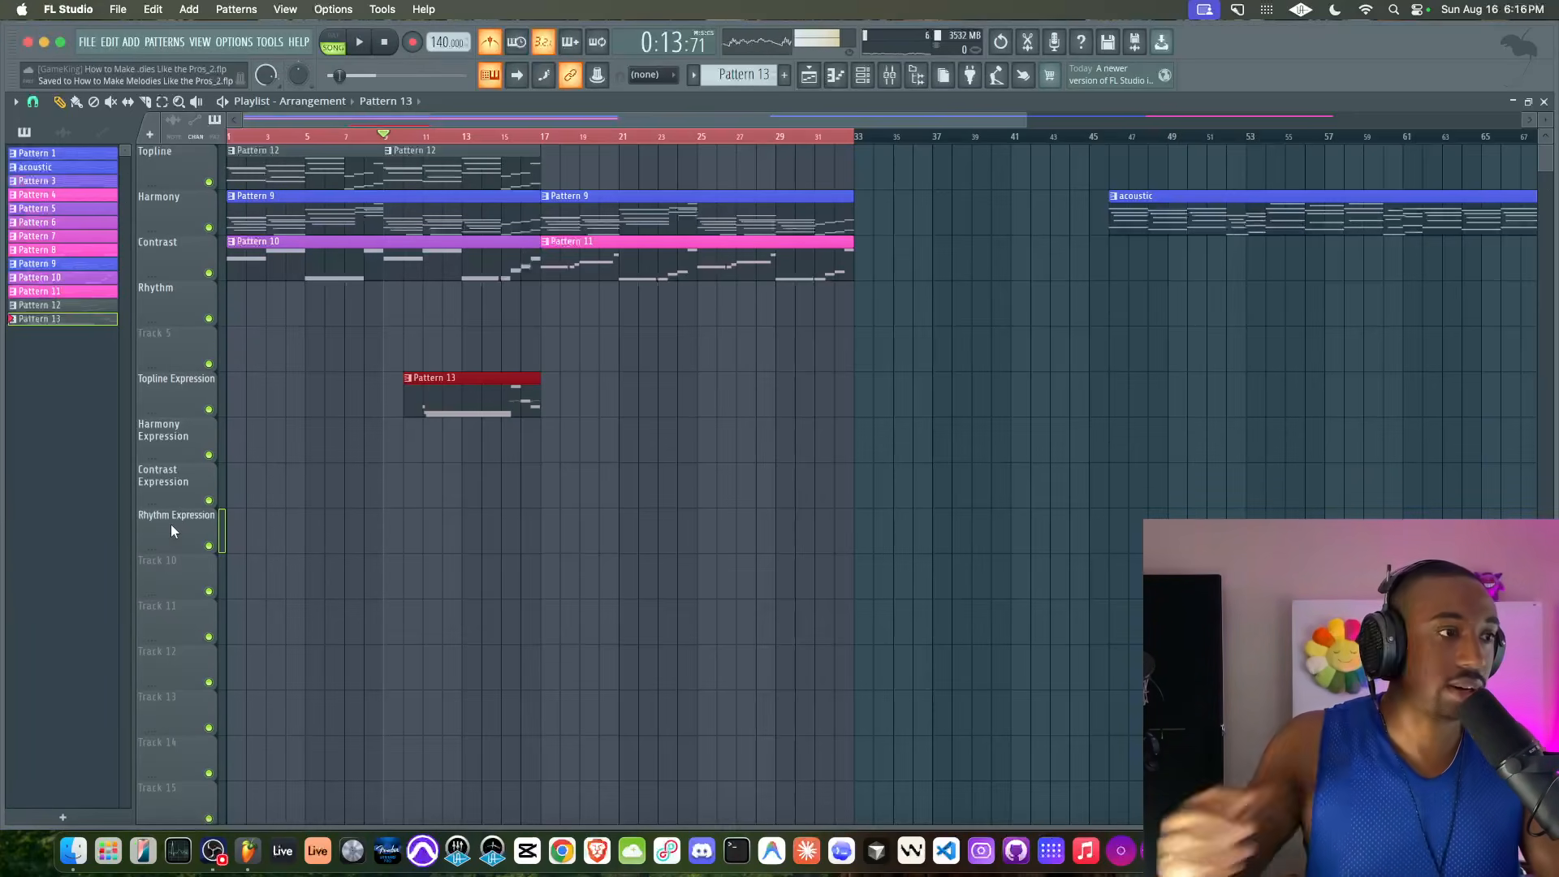
right_click(316, 524)
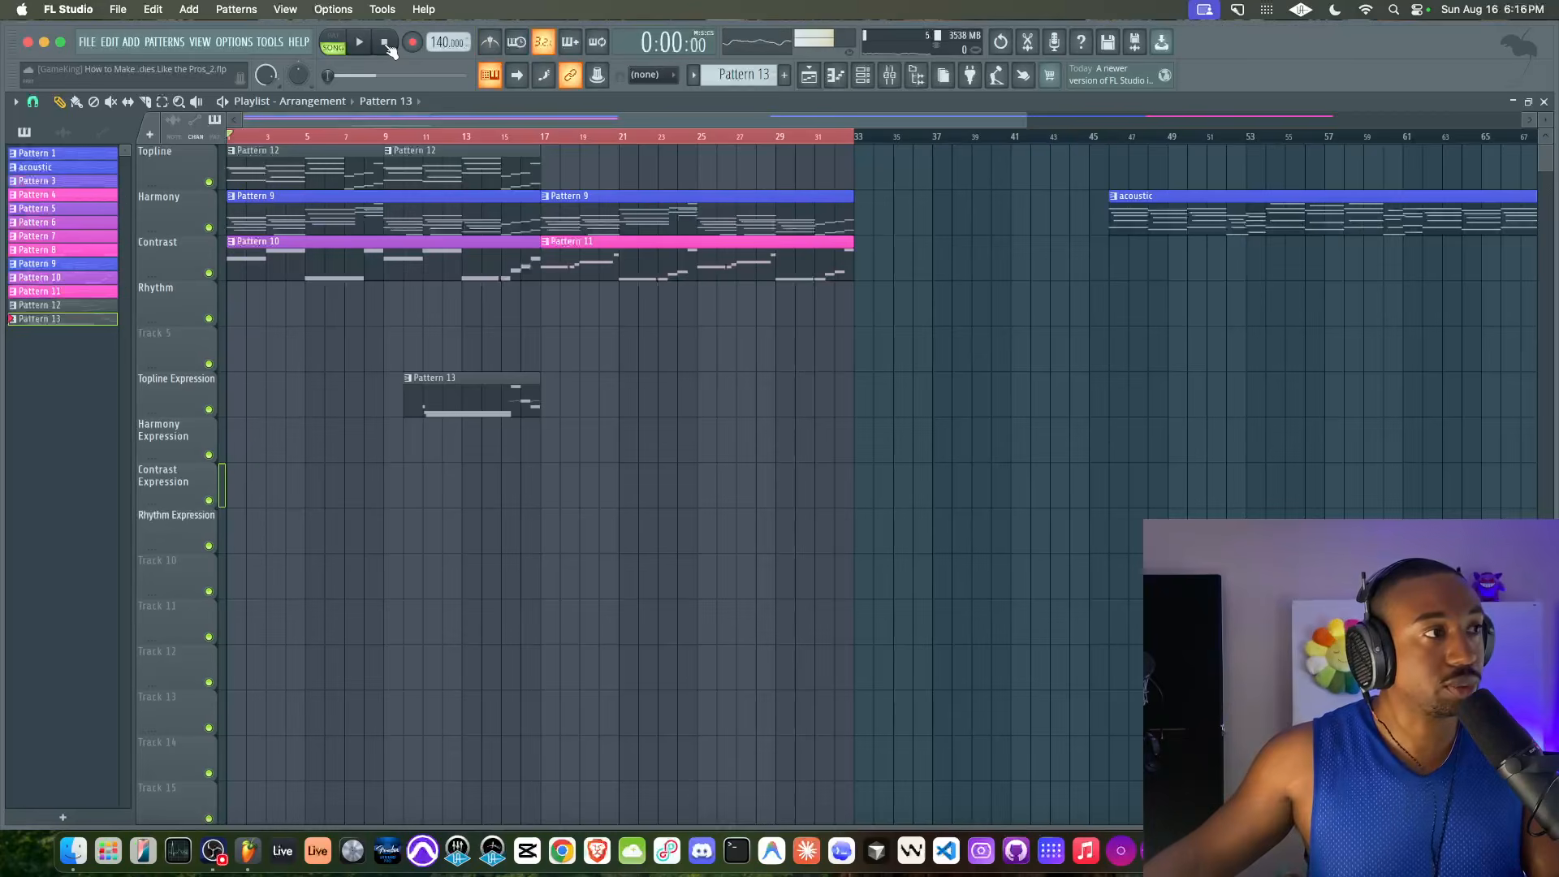
Play the arrangement and load Fruity Stereo Shaper in slot 1 of the Kontakt 8 #3 mixer track
left_click(890, 81)
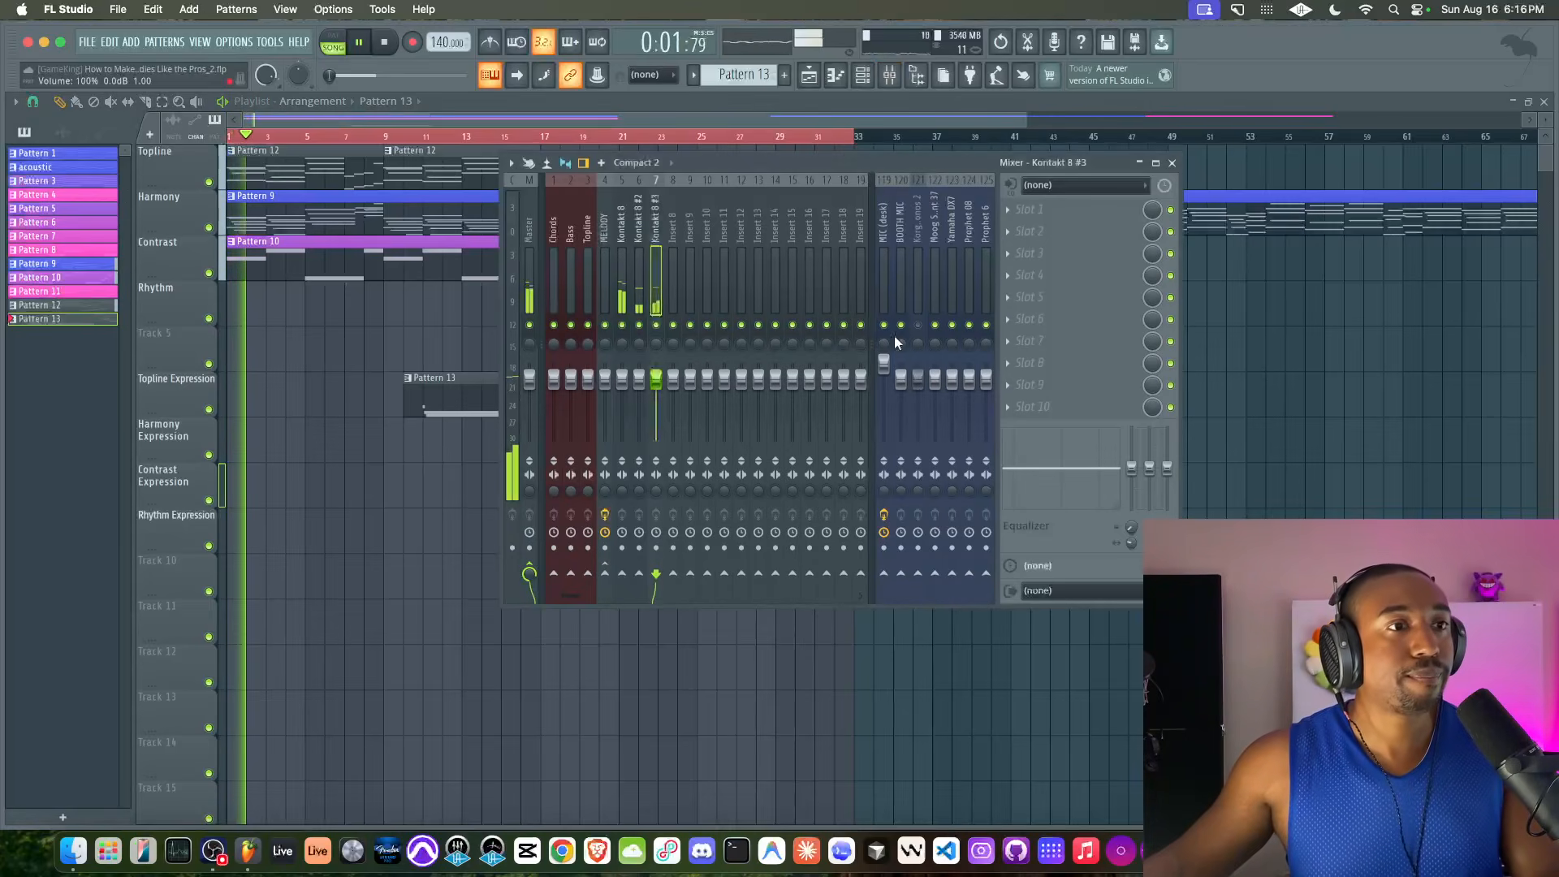
key("F9")
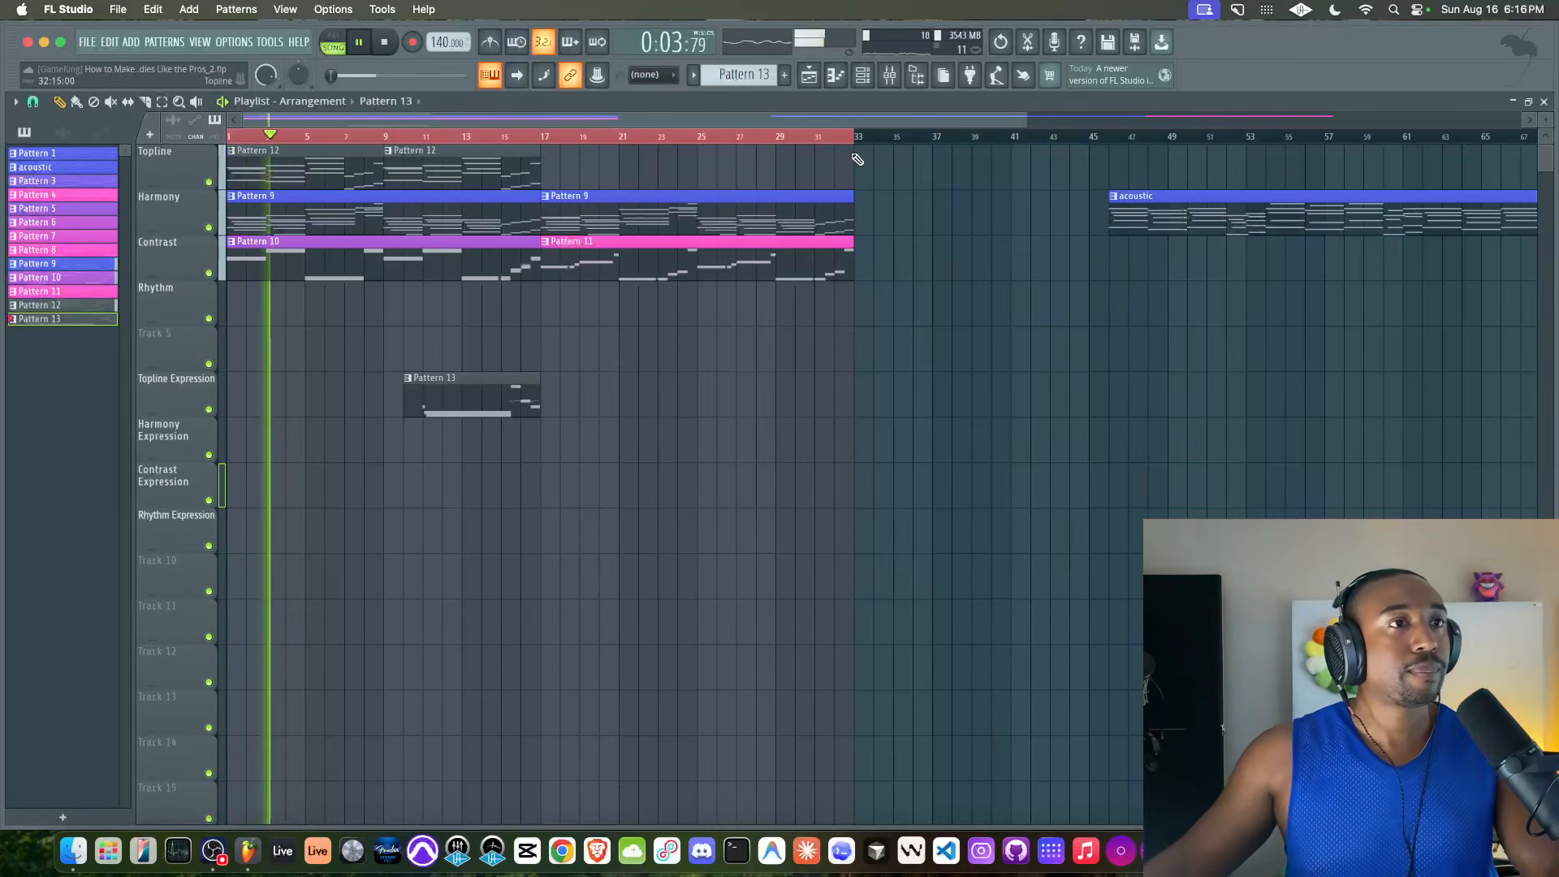
key("F9")
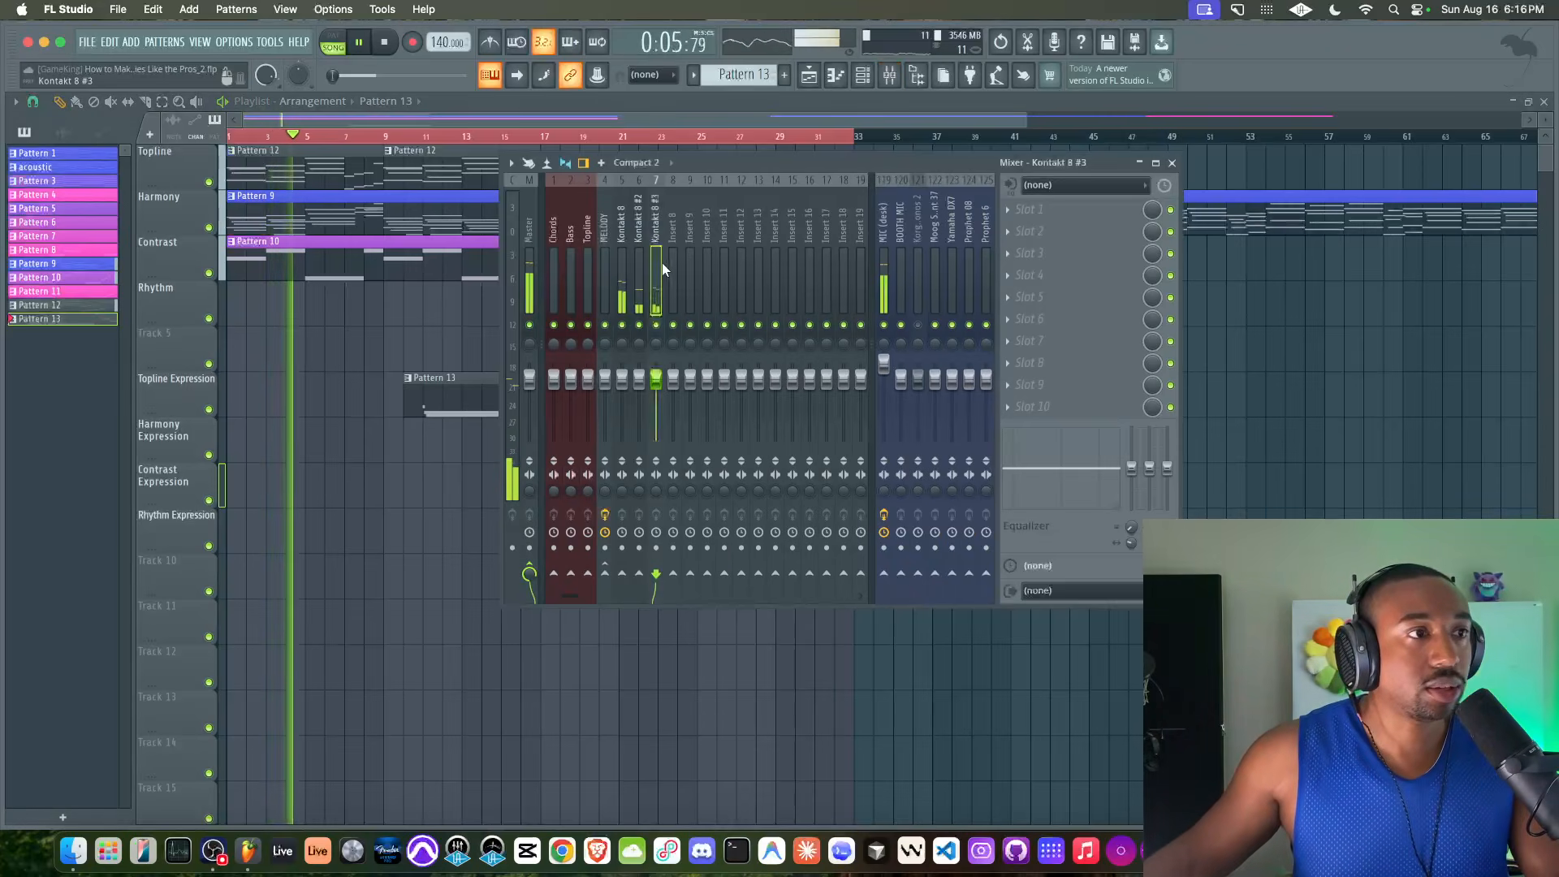
left_click(1030, 209)
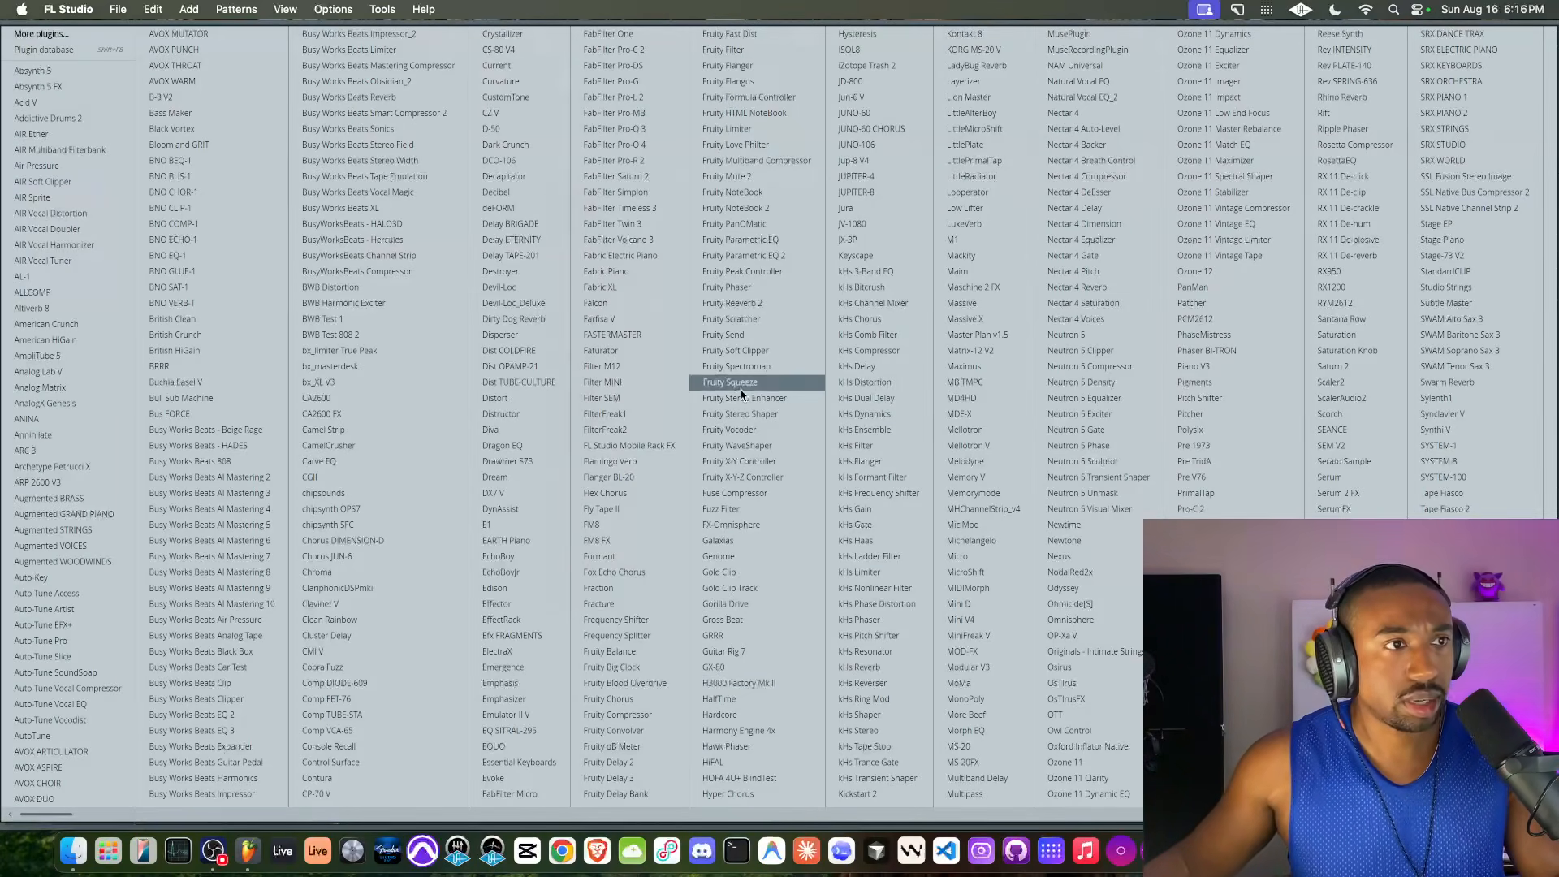
left_click(778, 414)
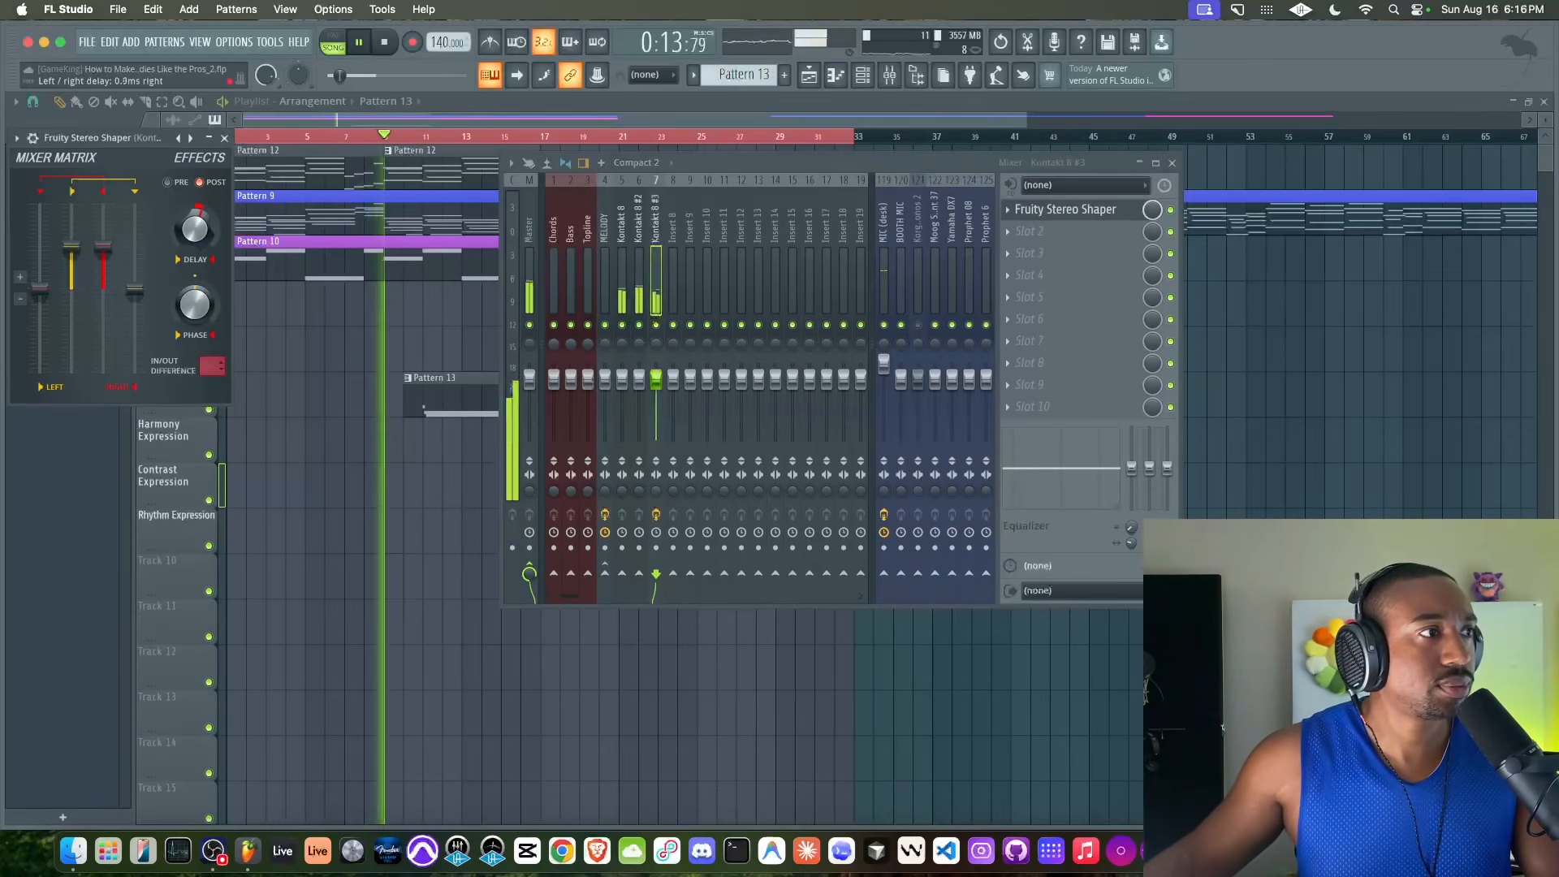
left_click(222, 142)
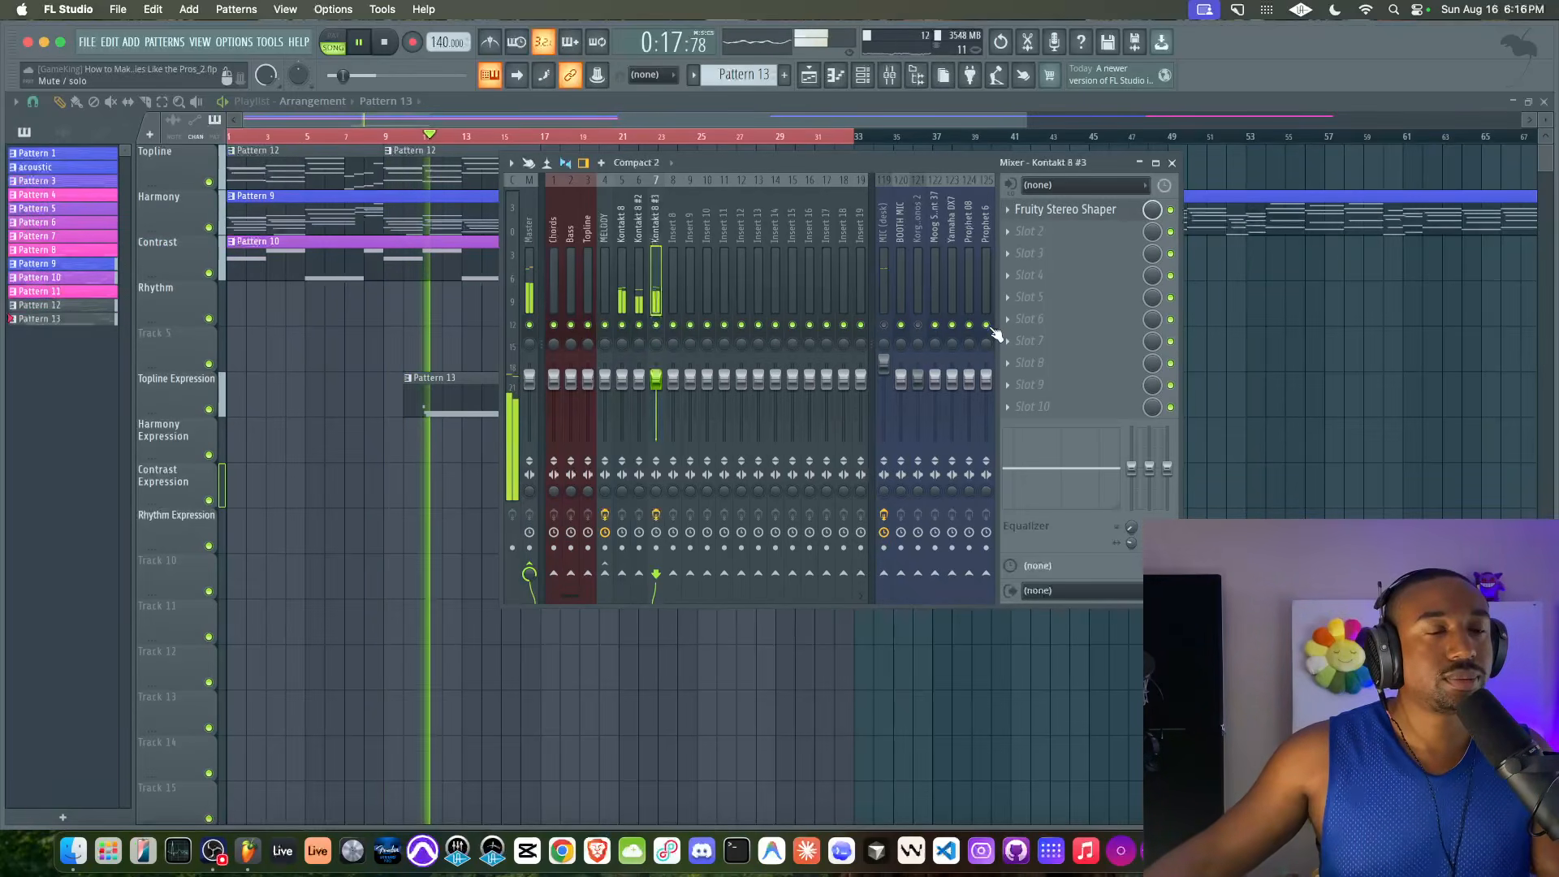
In Pattern 13's piano roll, lengthen the short opening F#5 note, start the long D#5 note slightly after E5, and play the phrase
key("F9")
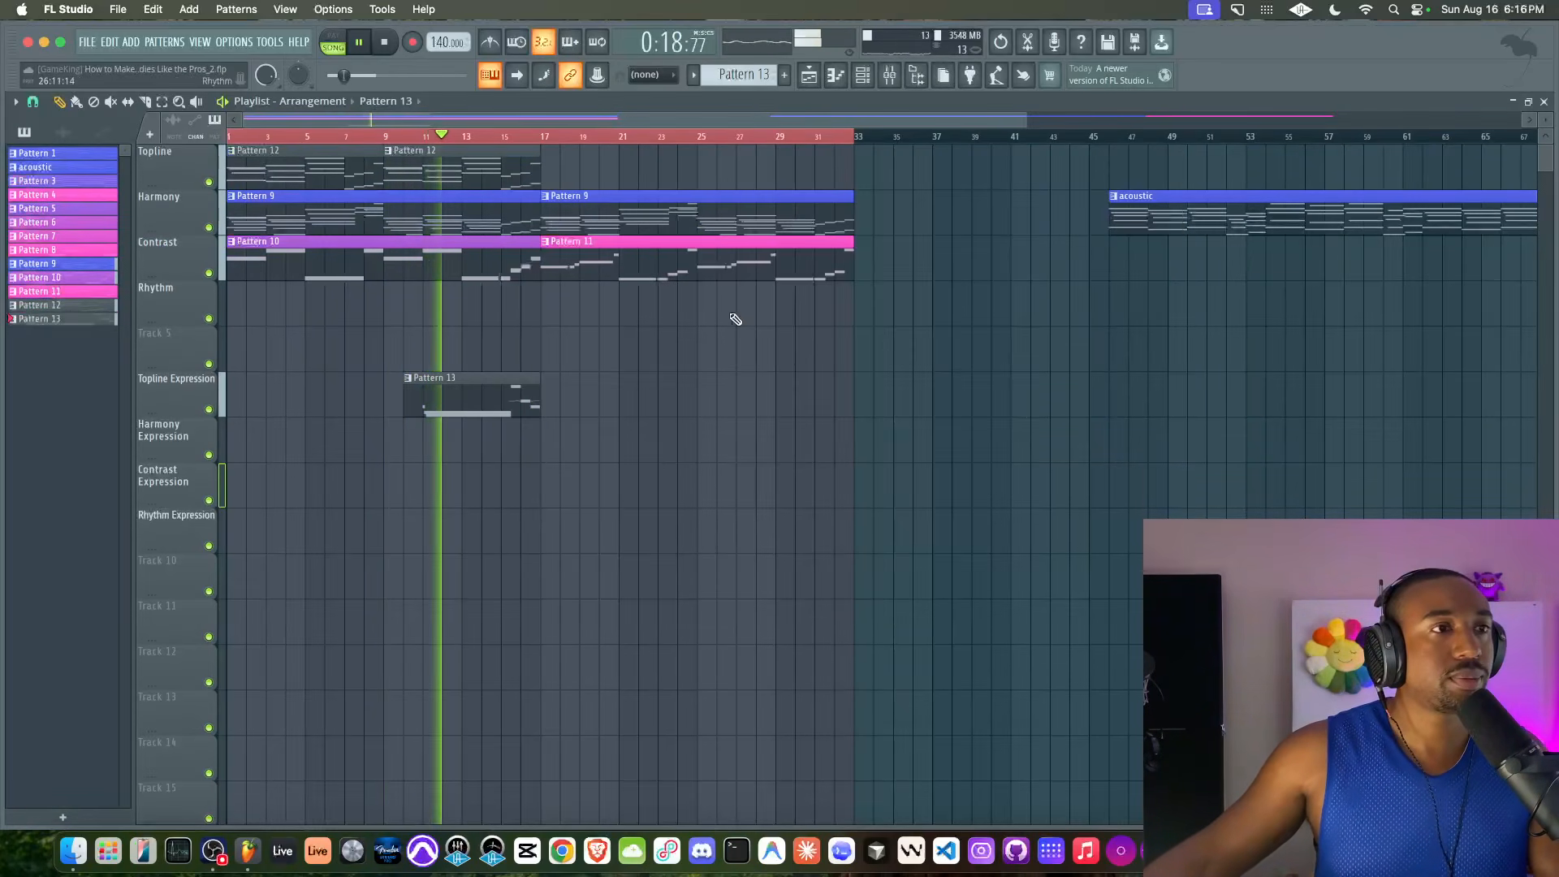
double_click(443, 396)
left_click(113, 133)
scroll(171, 484, "up", 3)
key("space")
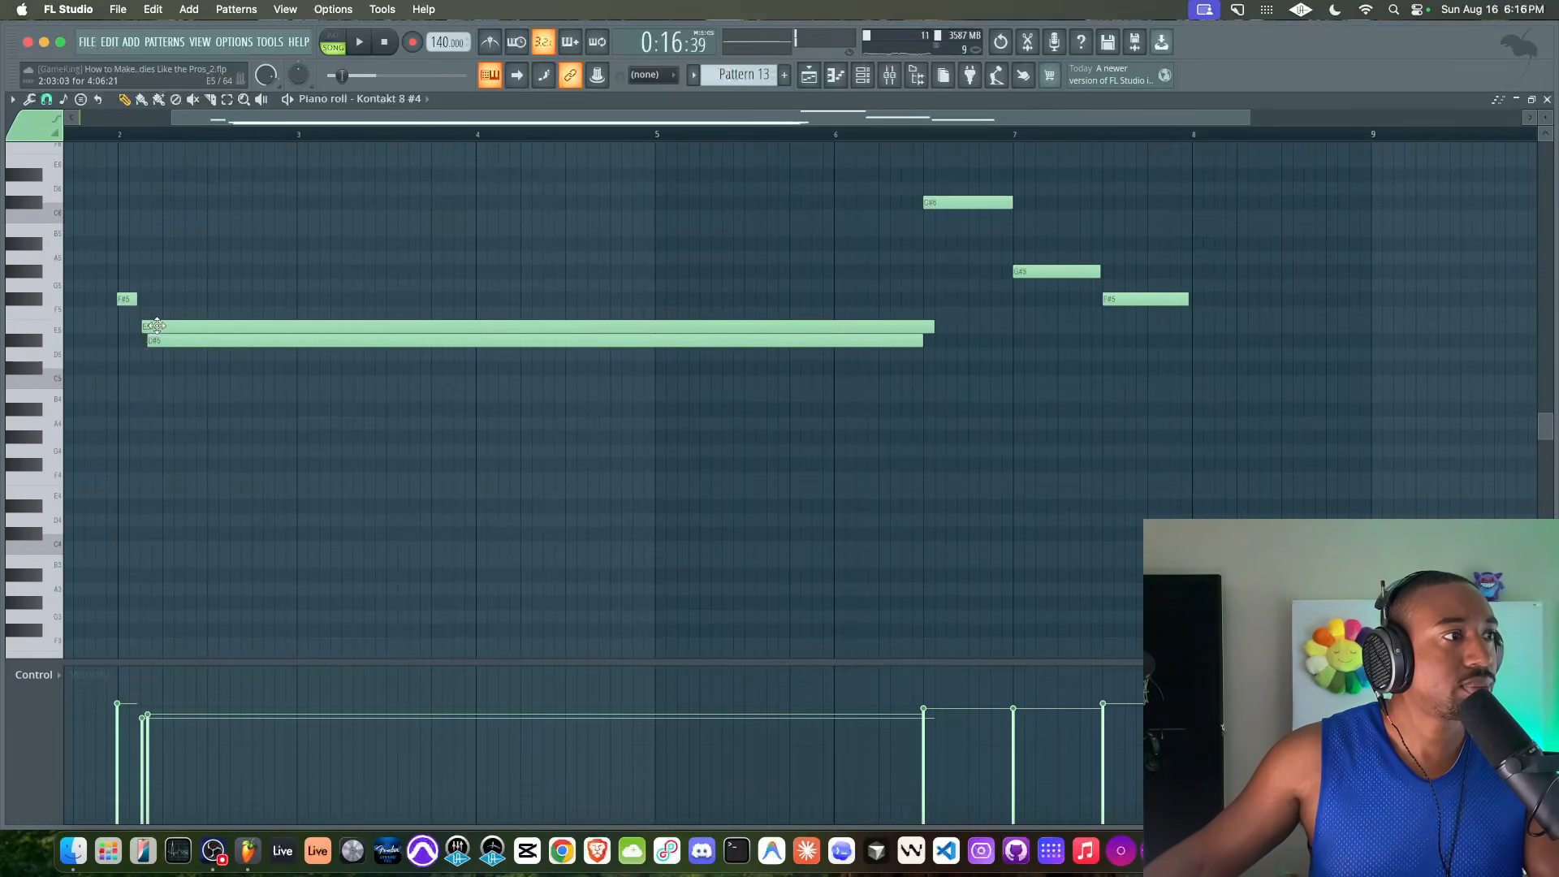
mouse_move(183, 341)
left_mouse_down()
mouse_move(148, 299)
mouse_move(188, 344)
left_mouse_up()
key("space")
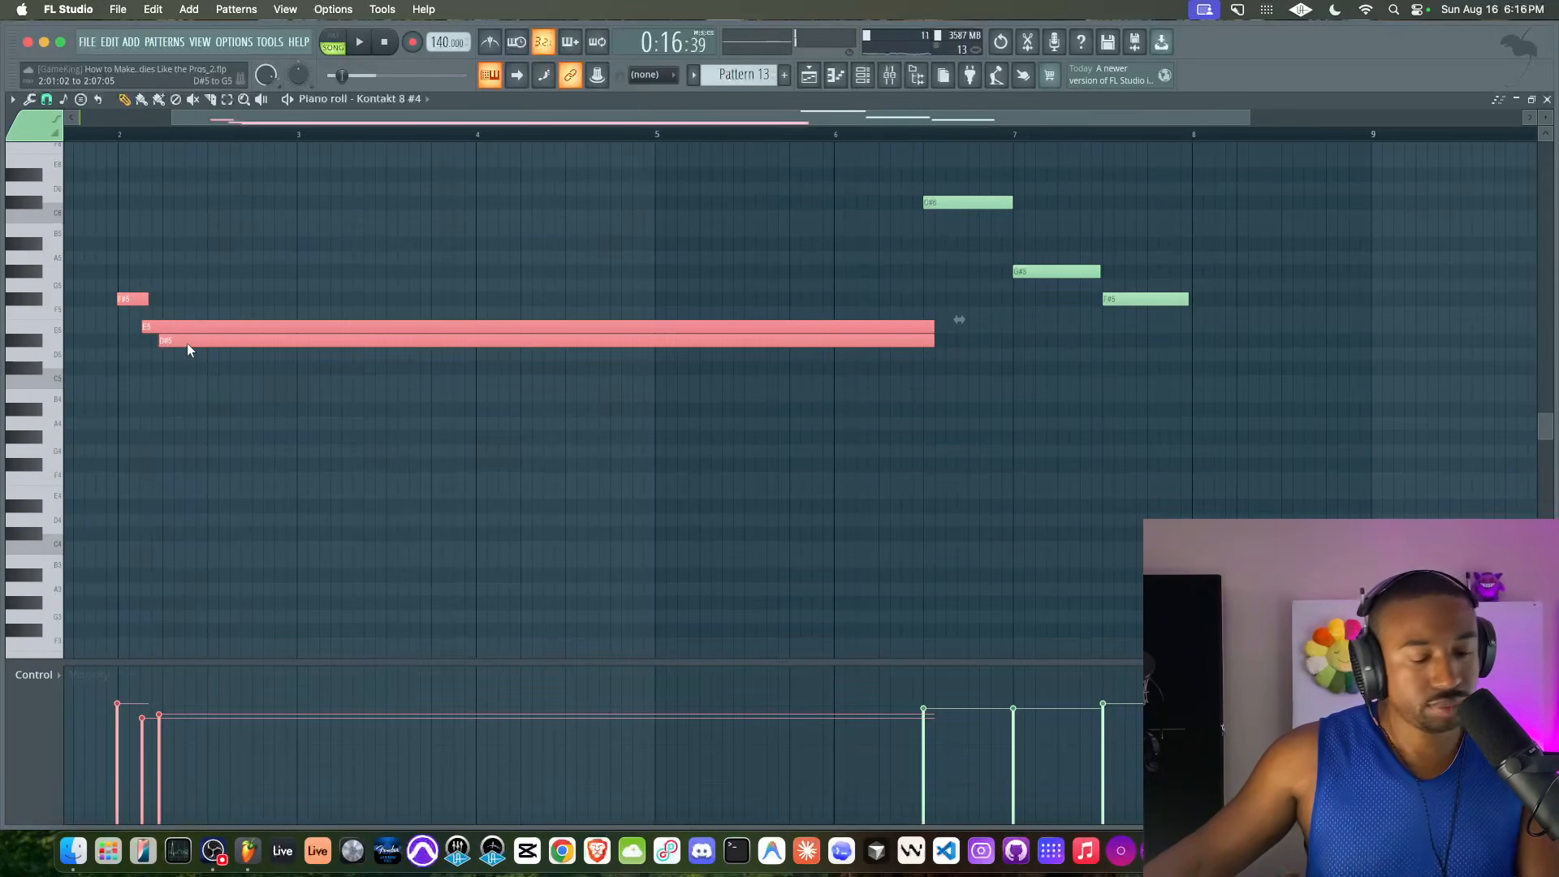
key("space")
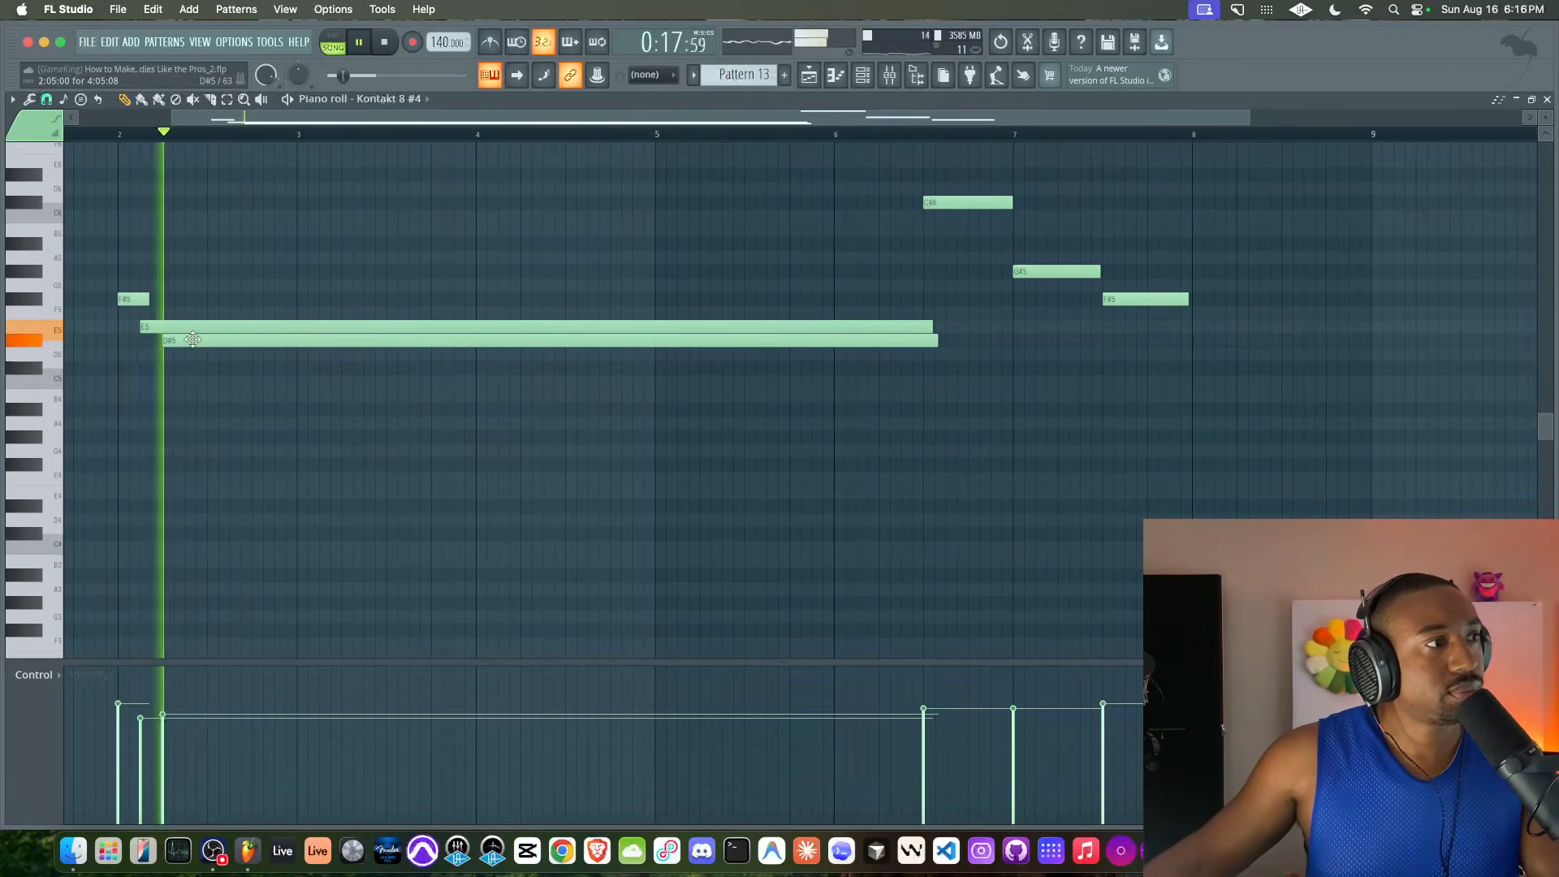
Listen to the edited phrase in the playlist and play the arrangement from bar 1
scroll(317, 300, "down", 1)
scroll(318, 300, "down", 2)
left_click(810, 75)
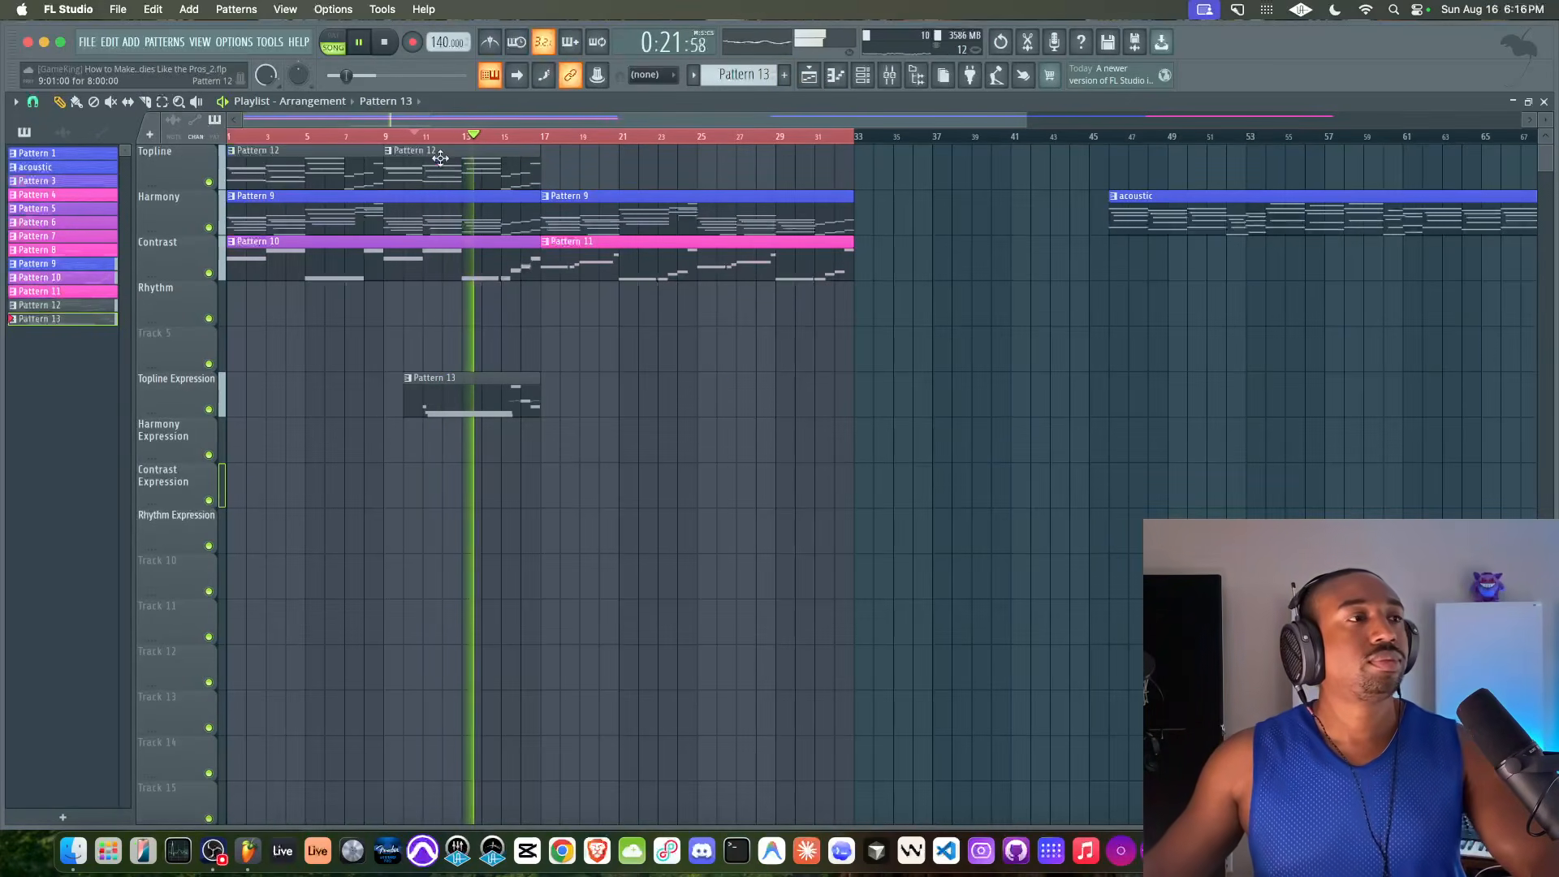
key("space")
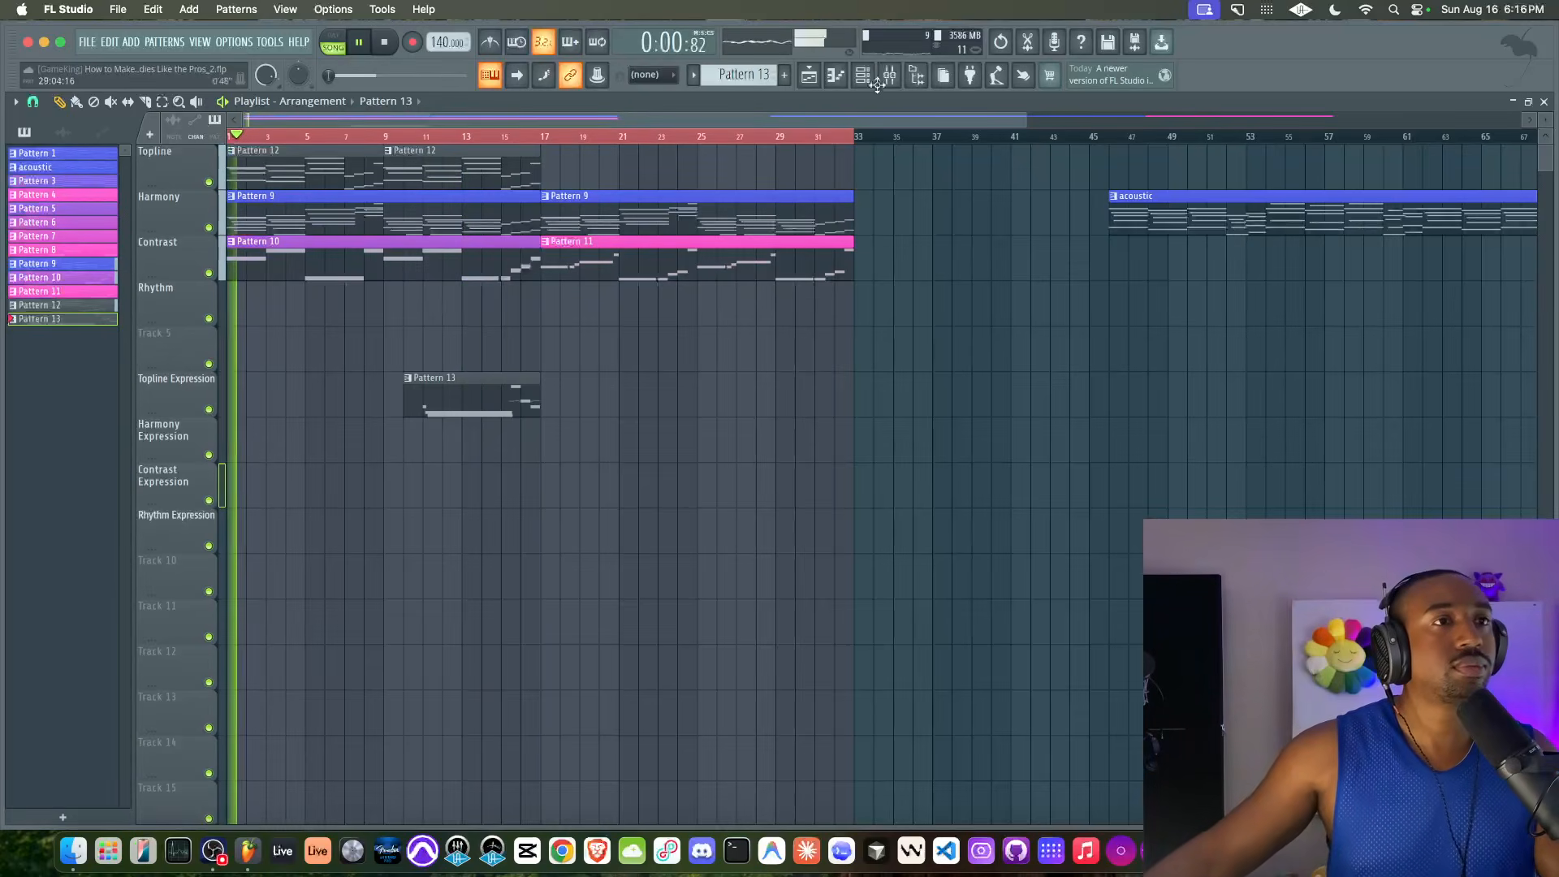
Create an empty Pattern 14 and clone the Kontakt 8 #4 channel in the channel rack
left_click(864, 75)
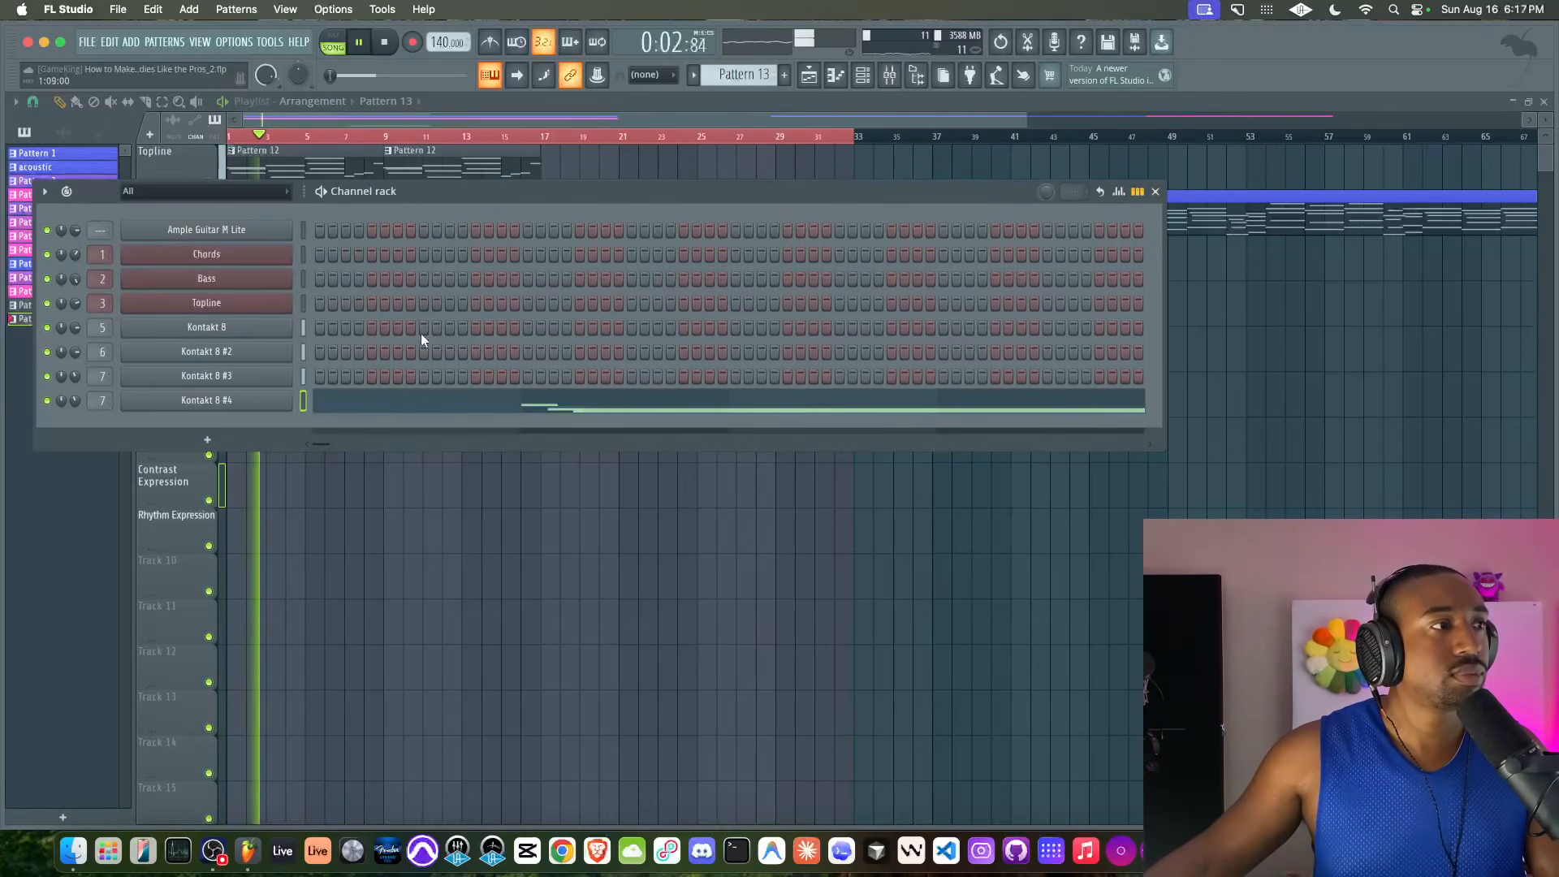
left_click(787, 77)
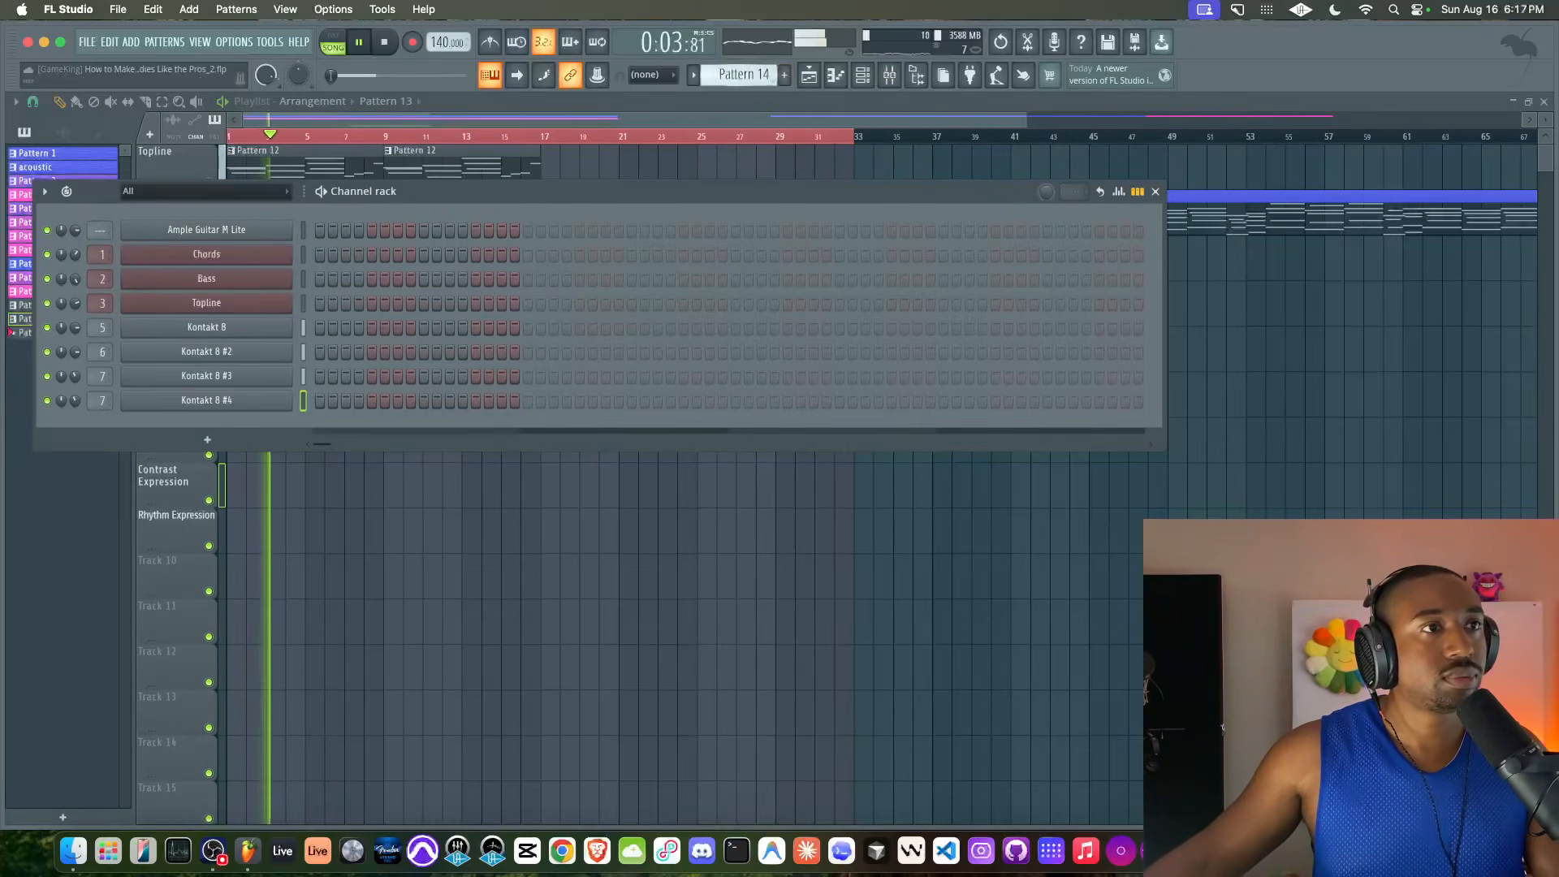
left_click(893, 77)
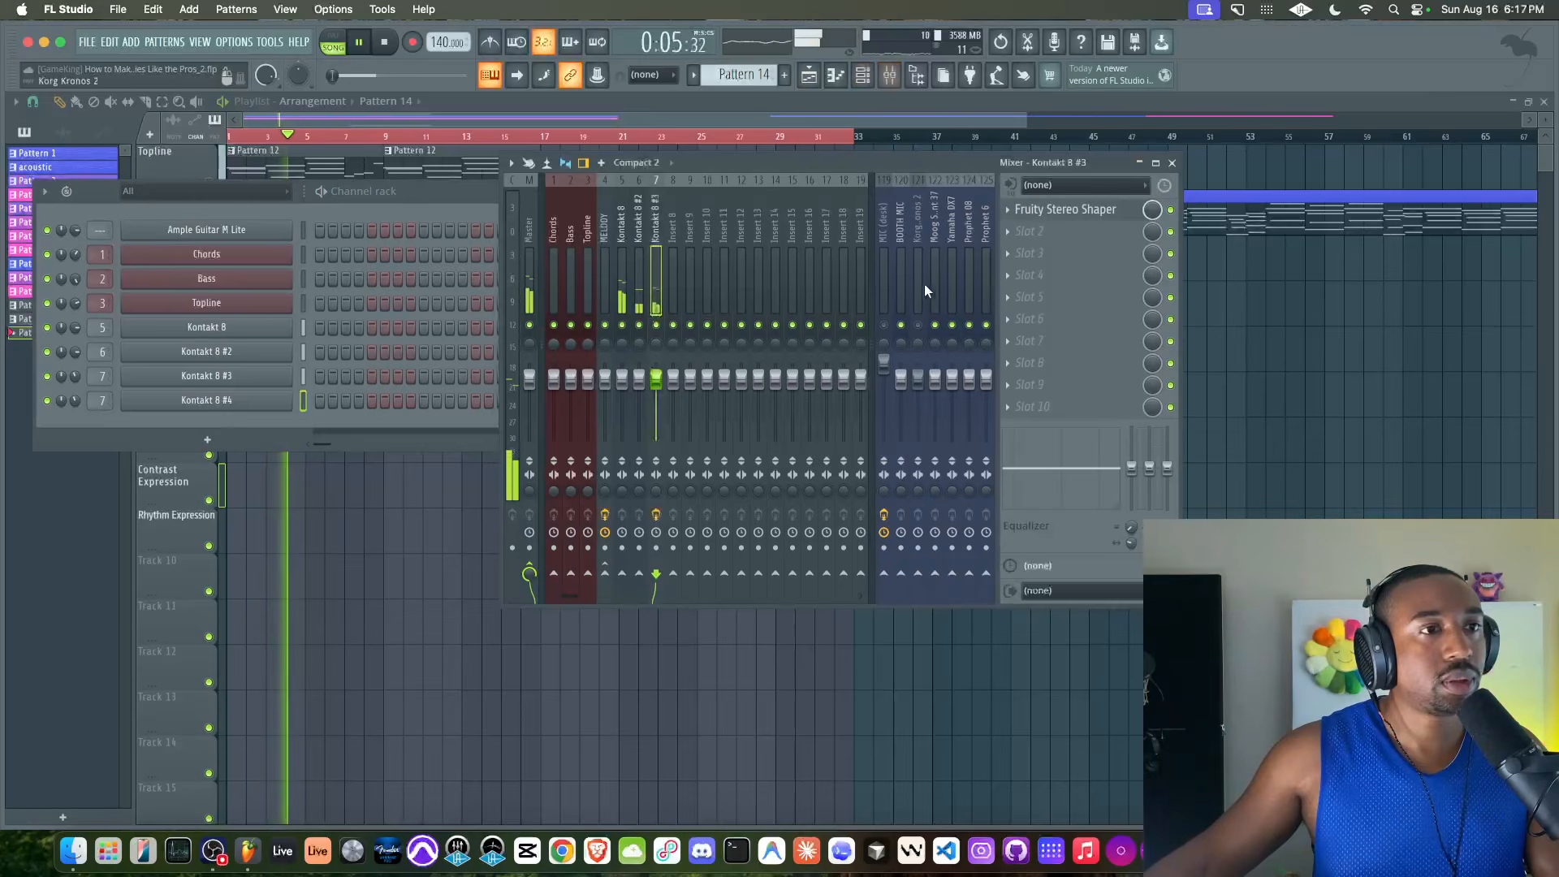
left_click(236, 401)
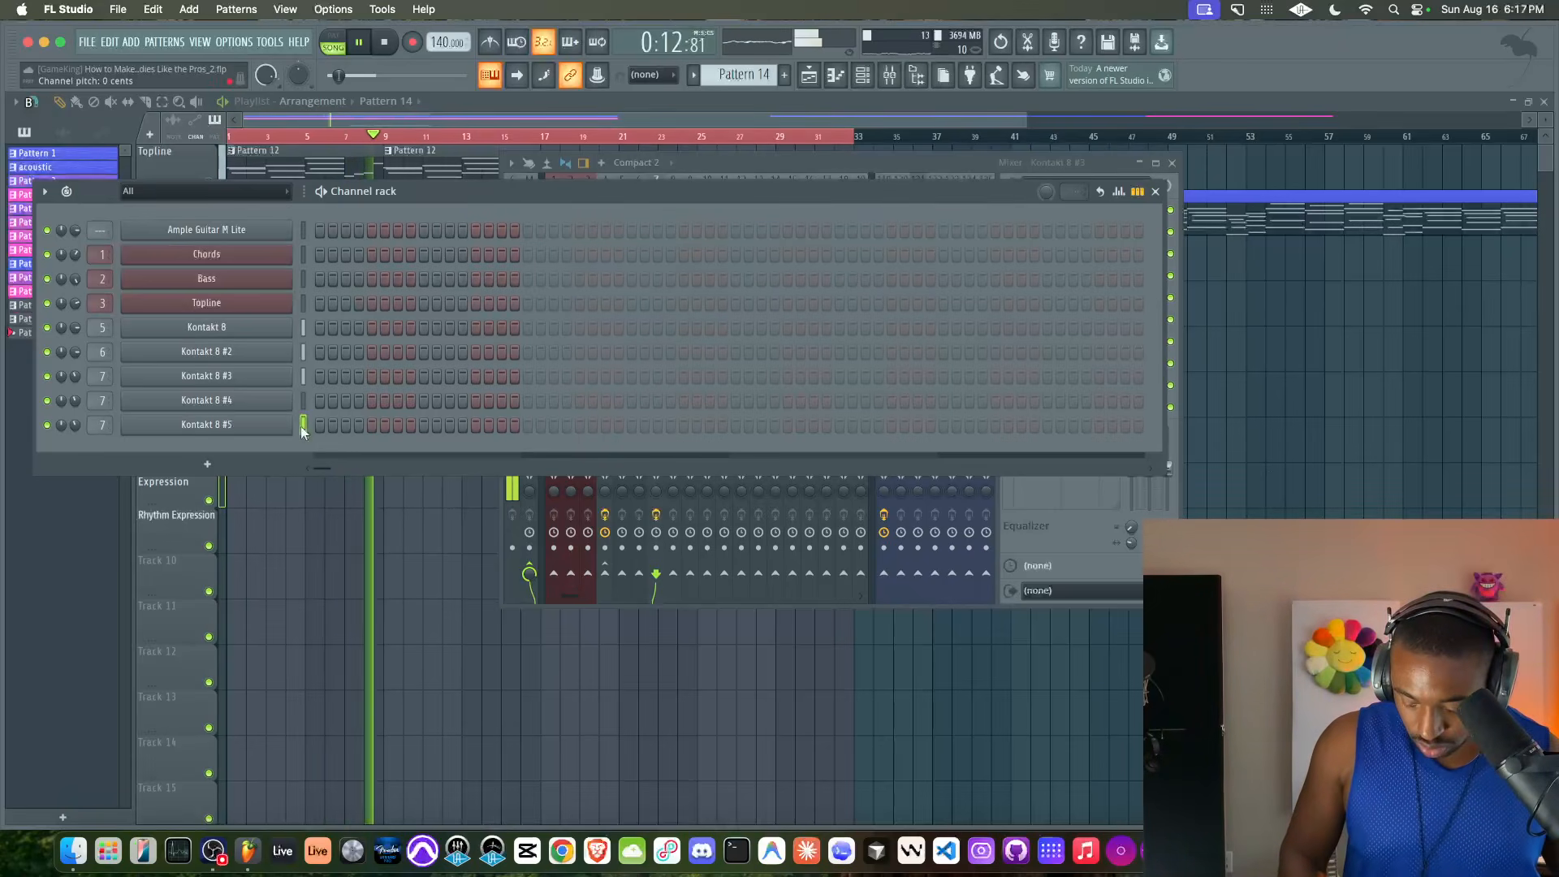
left_click(992, 500)
right_click(474, 659)
Record a part on the newly cloned Kontakt channel into Pattern 14 over the arrangement up to bar 33, with the metronome on
key("space")
key("space")
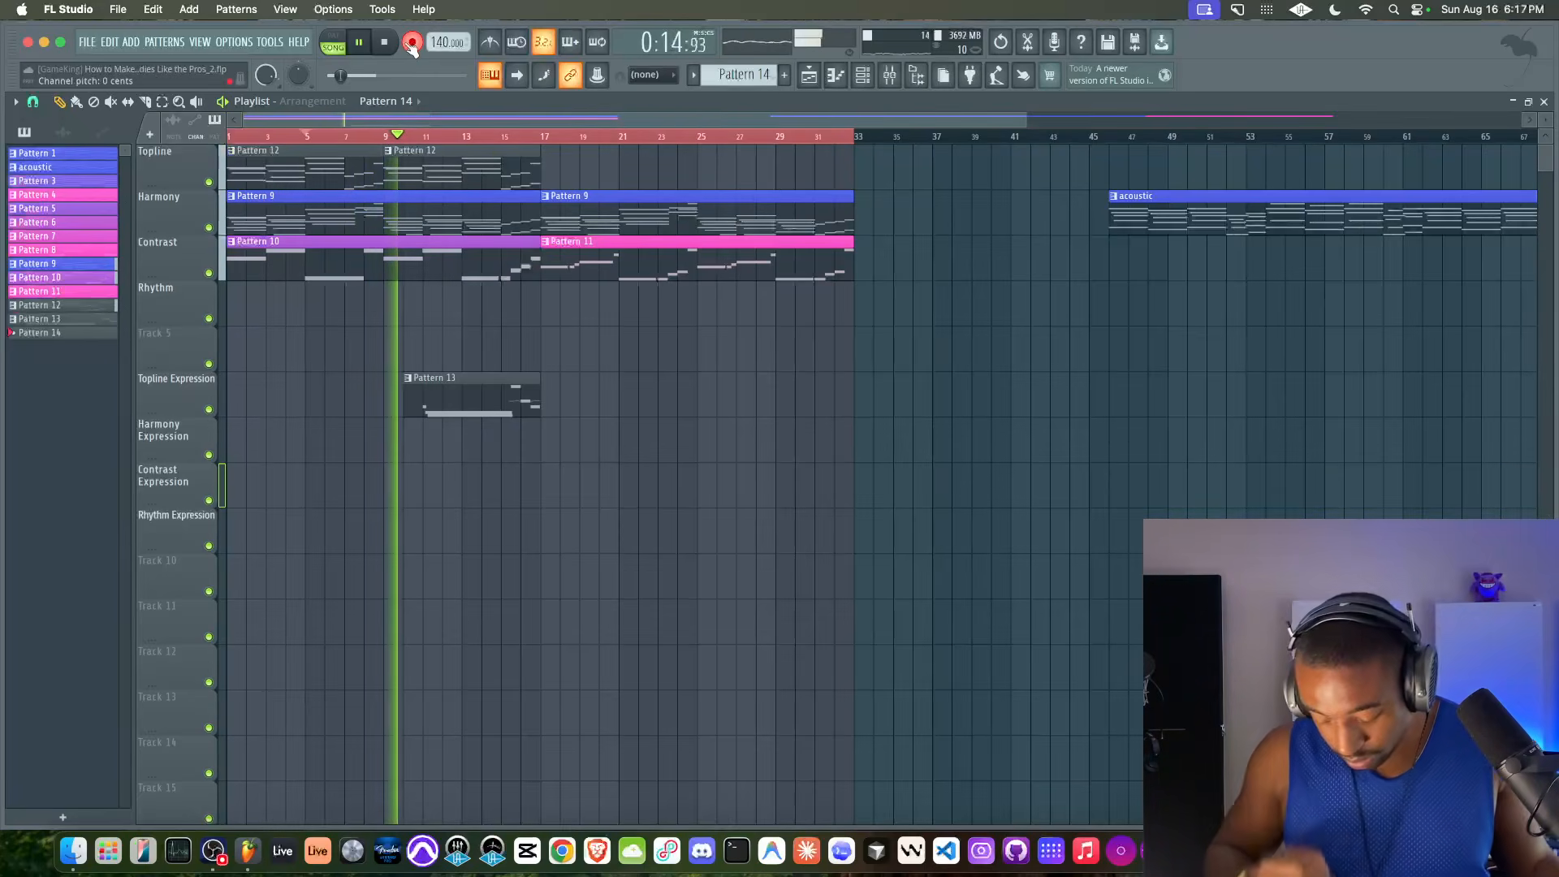
left_click(493, 43)
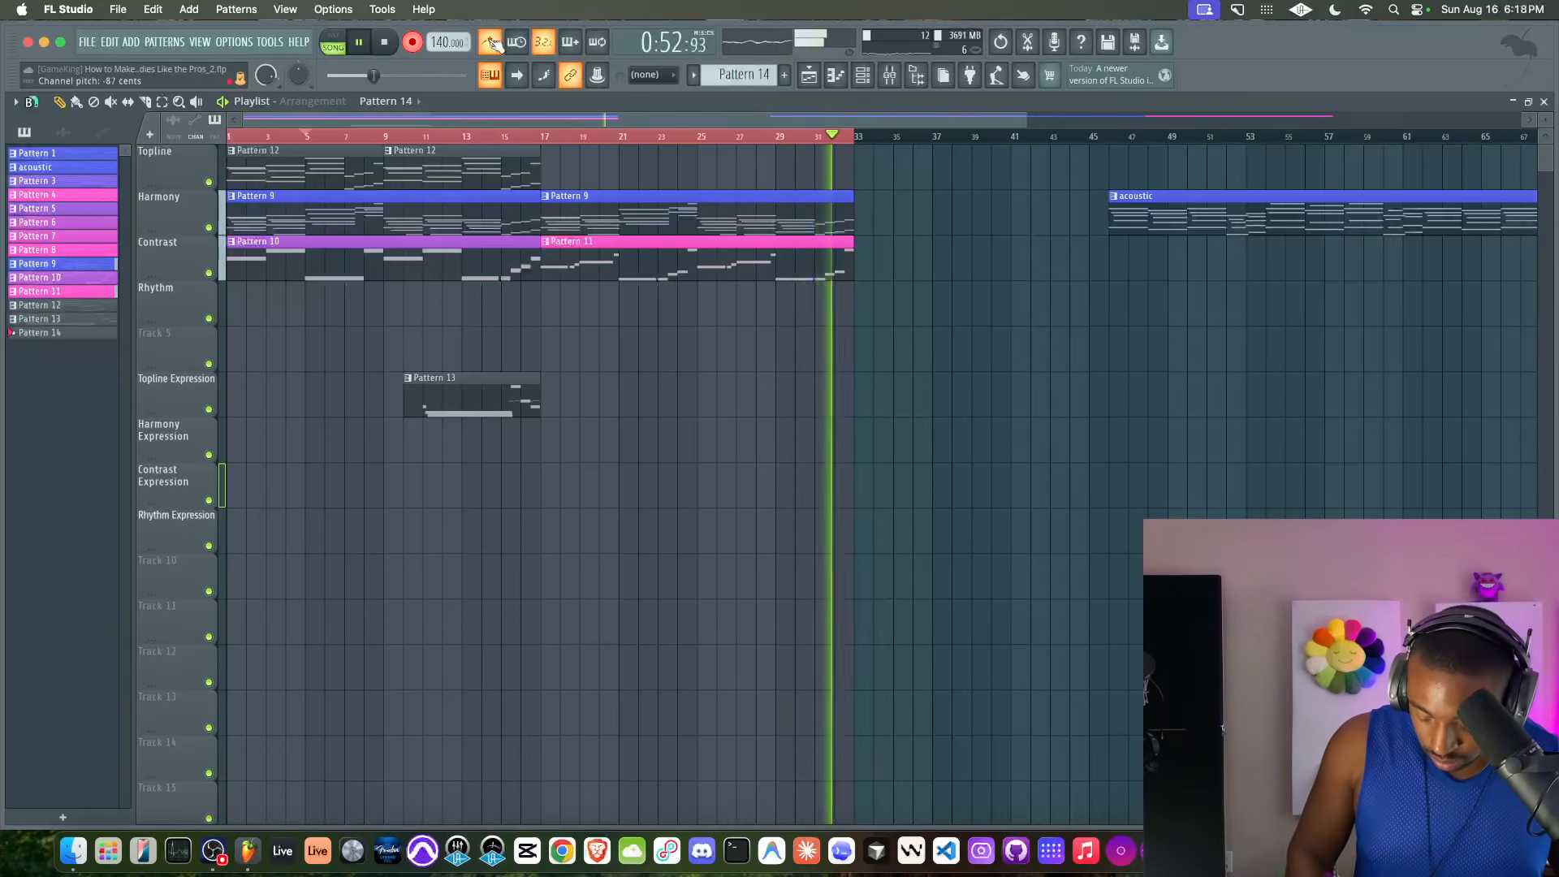
key("space")
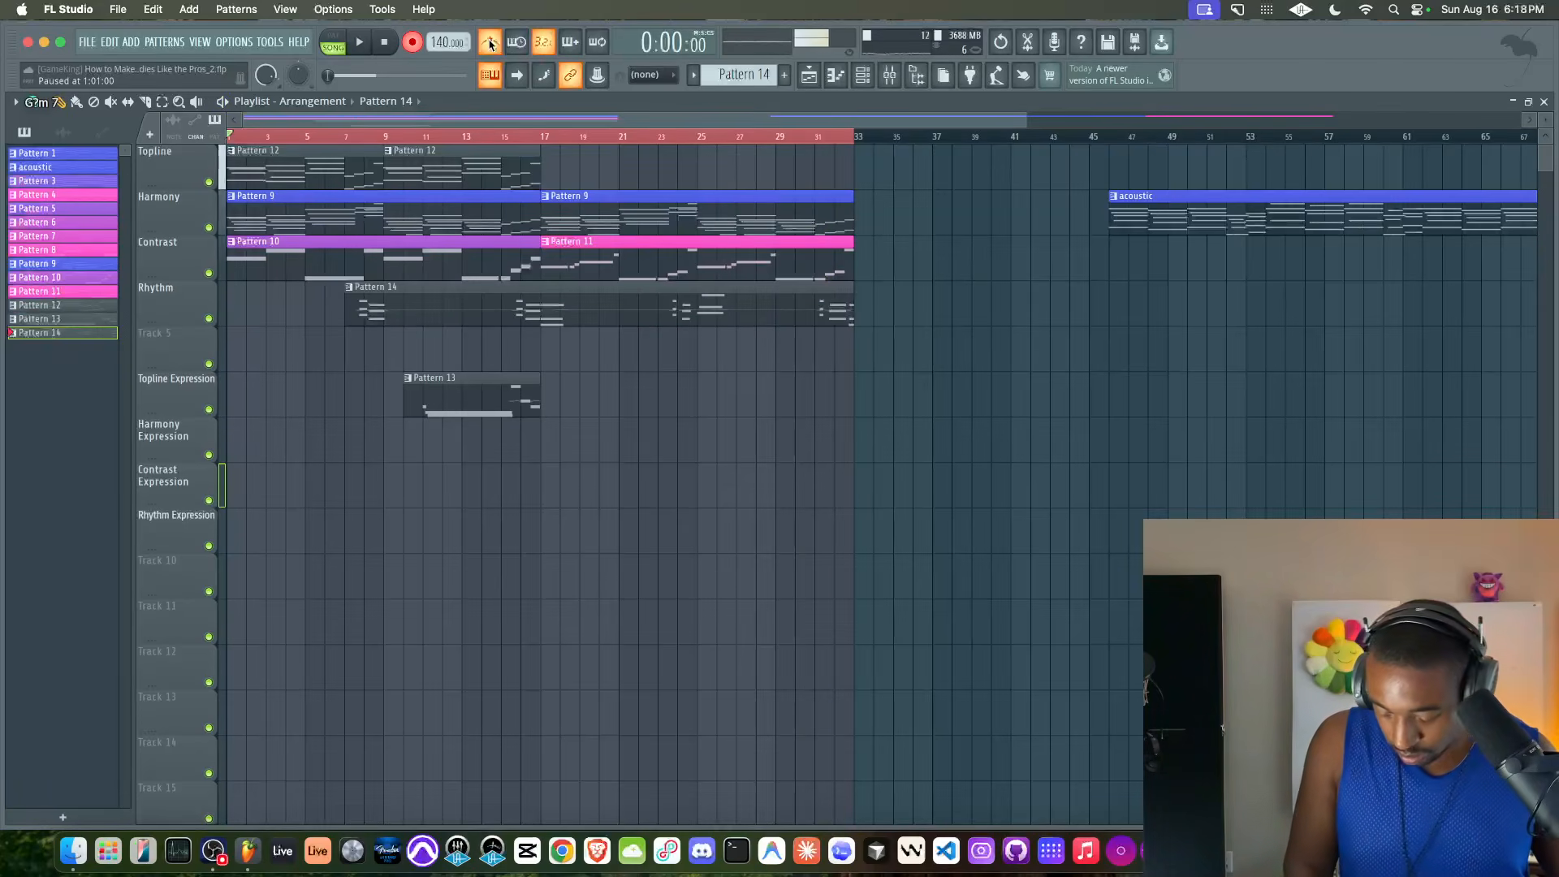
Play the arrangement from bar 1 and move the Pattern 14 clip from the Rhythm track to the Harmony Expression track
key("space")
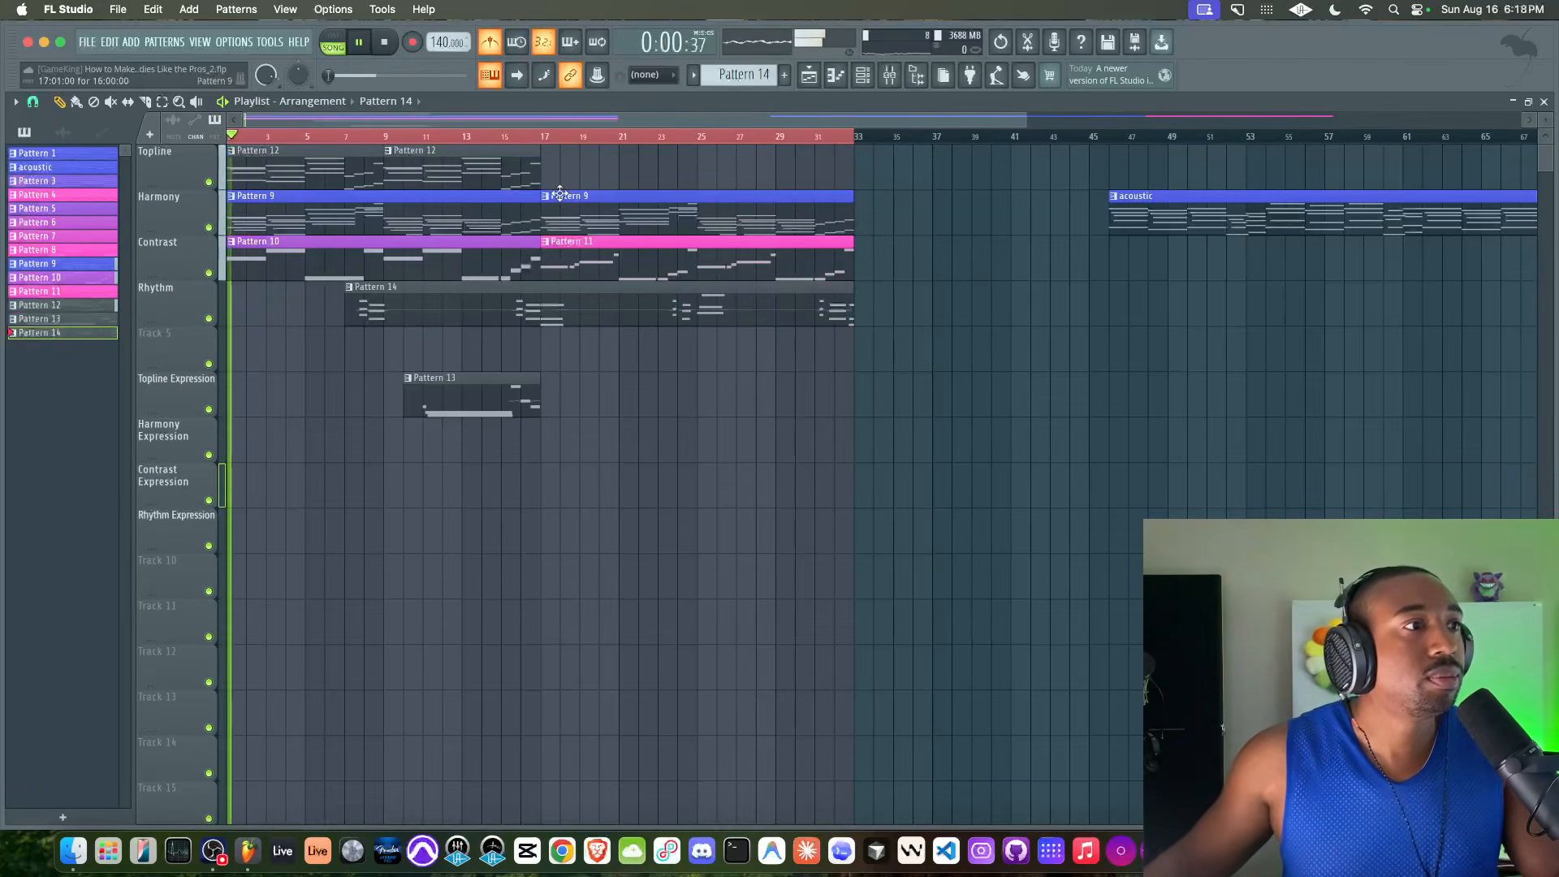
key("F9")
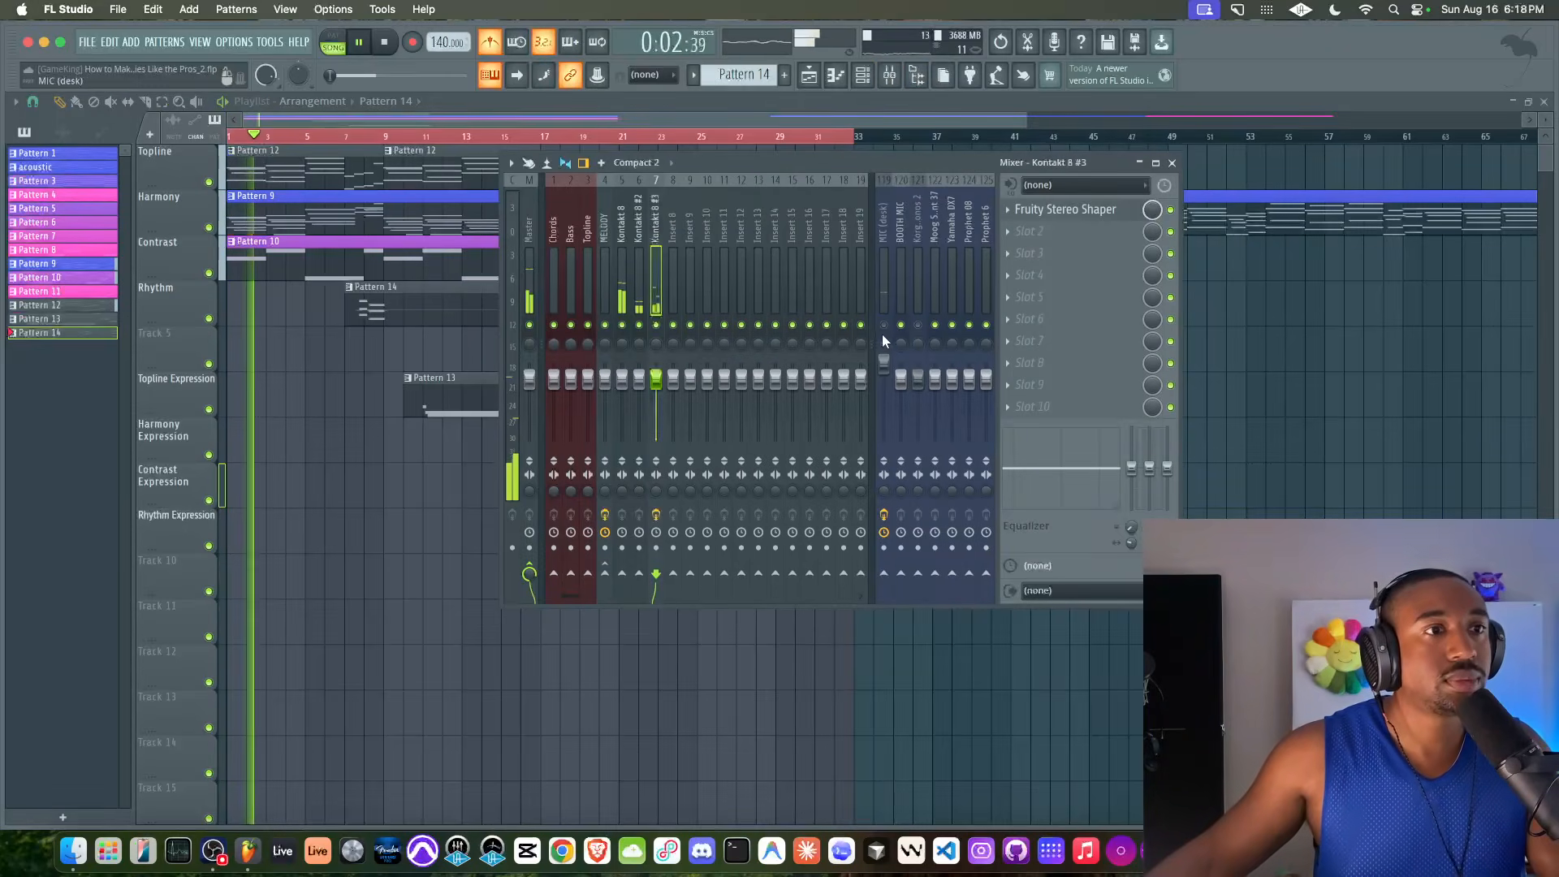
key("F9")
left_click_drag(486, 311, 464, 464)
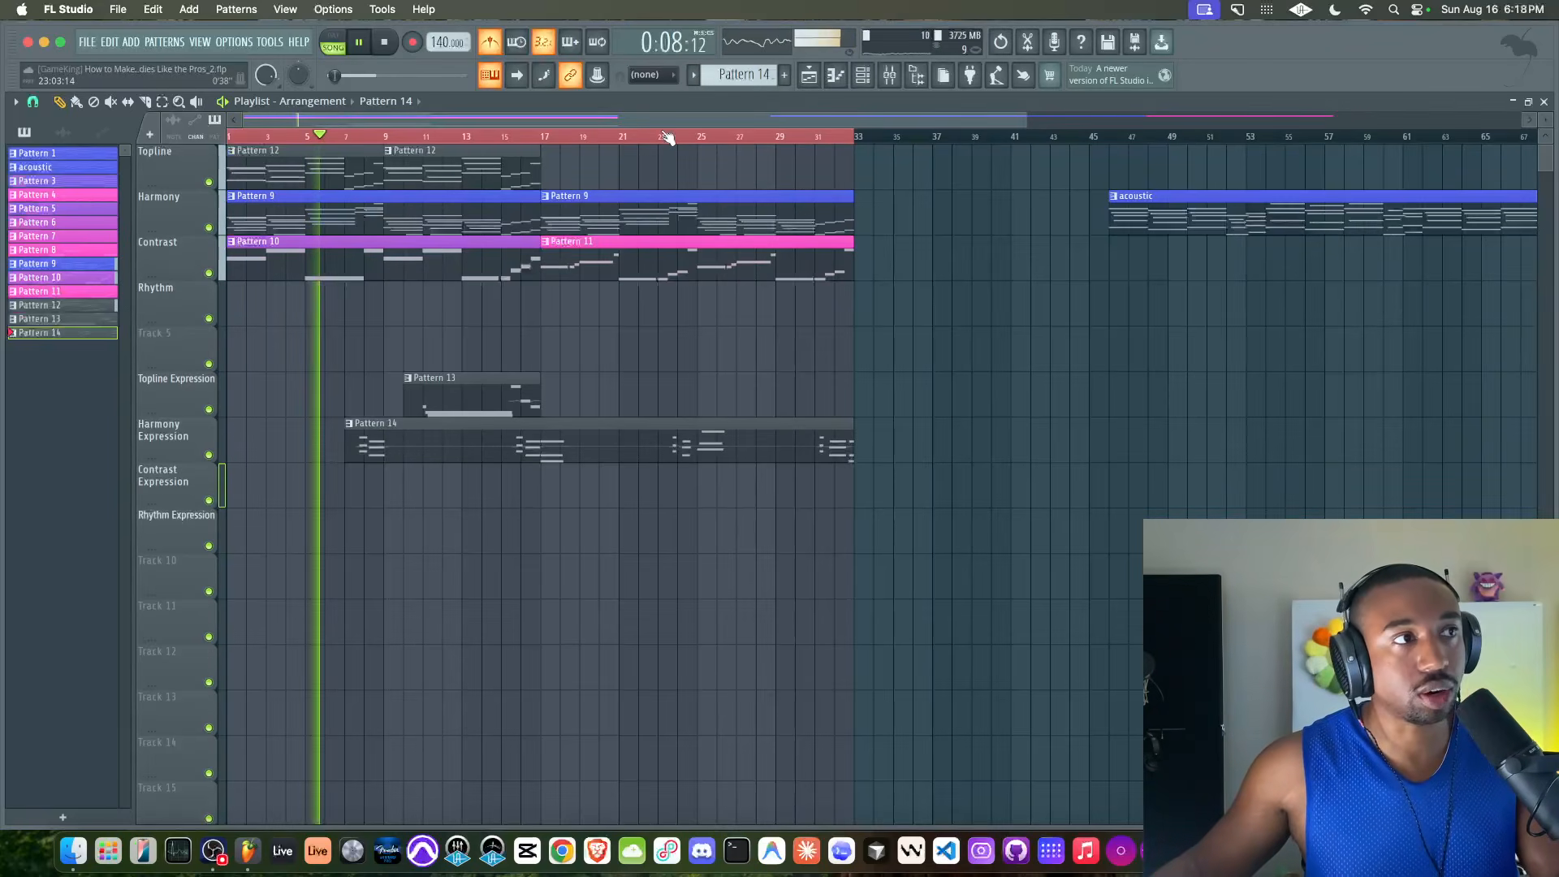
Play the arrangement with the Pattern 14 part and check the Kontakt 8 #5 channel in the channel rack
left_click(889, 75)
right_click(1289, 365)
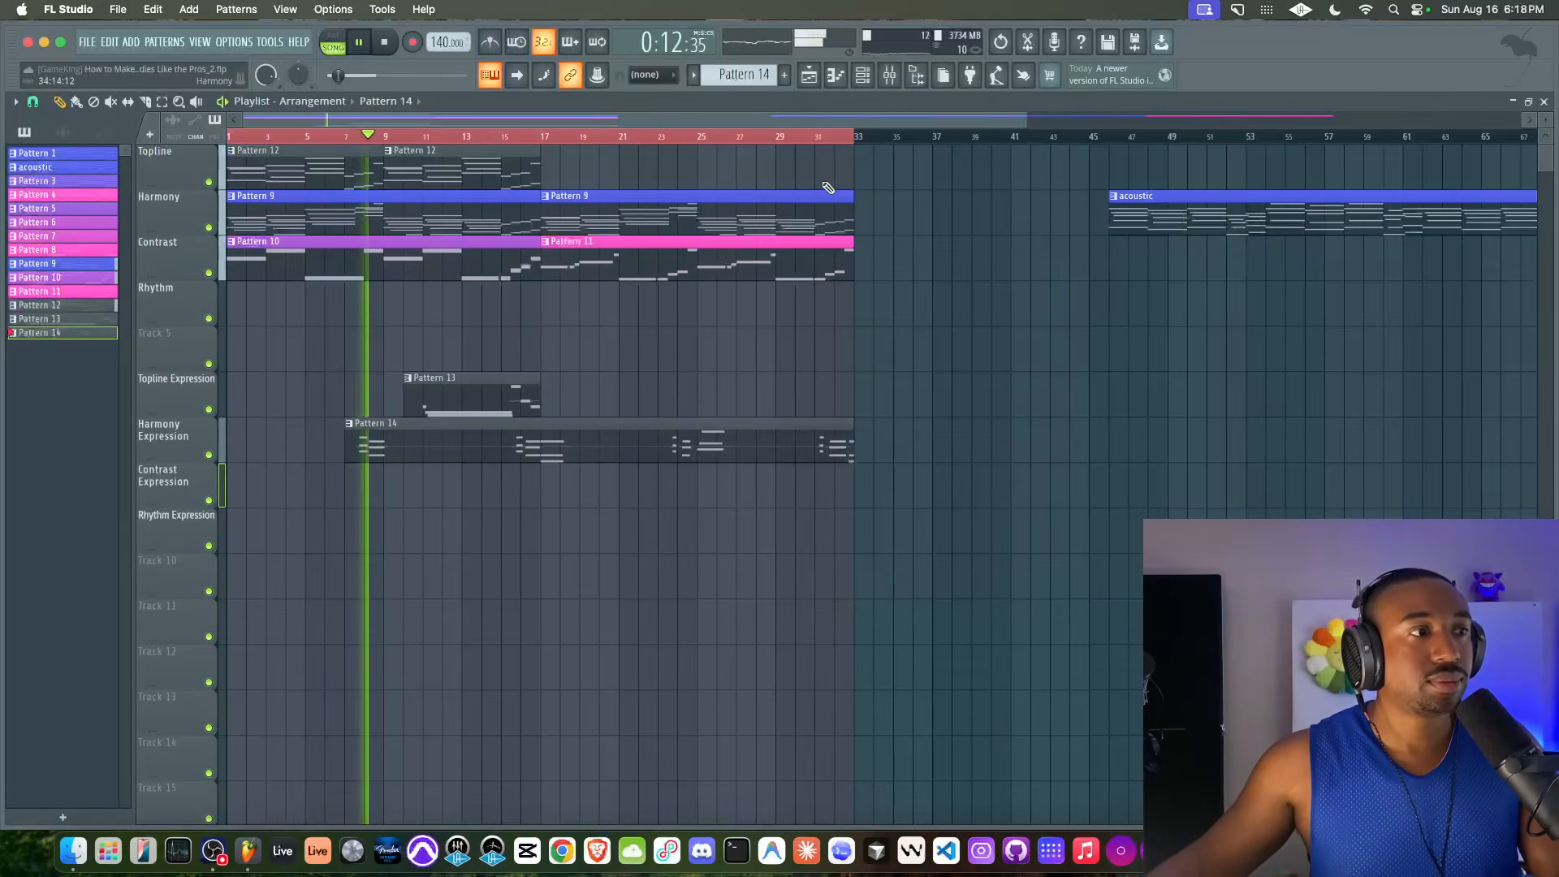
left_click(863, 76)
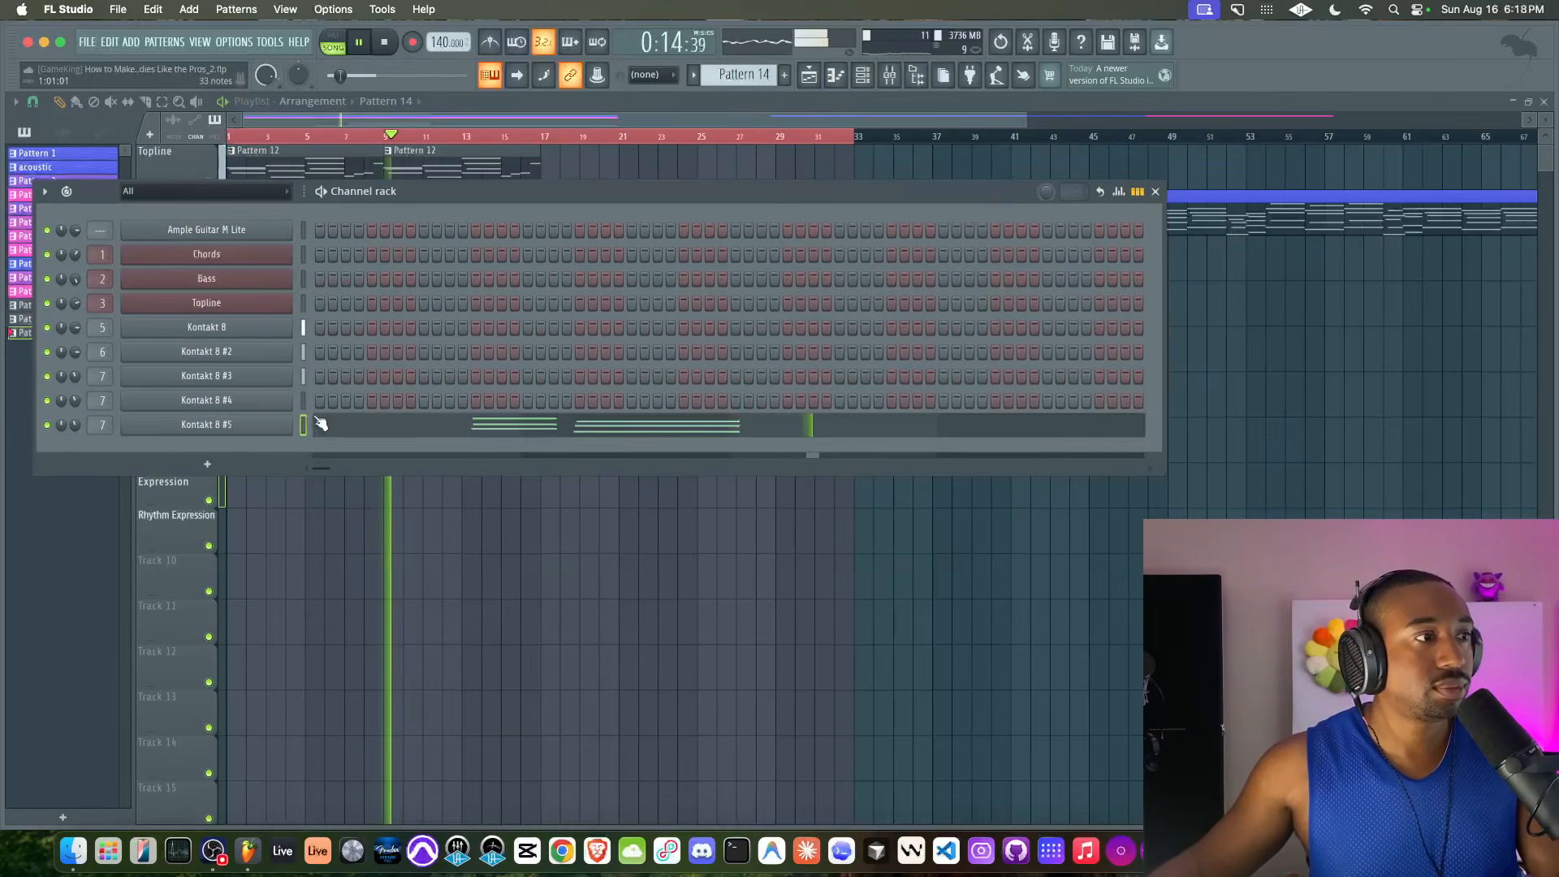
right_click(511, 557)
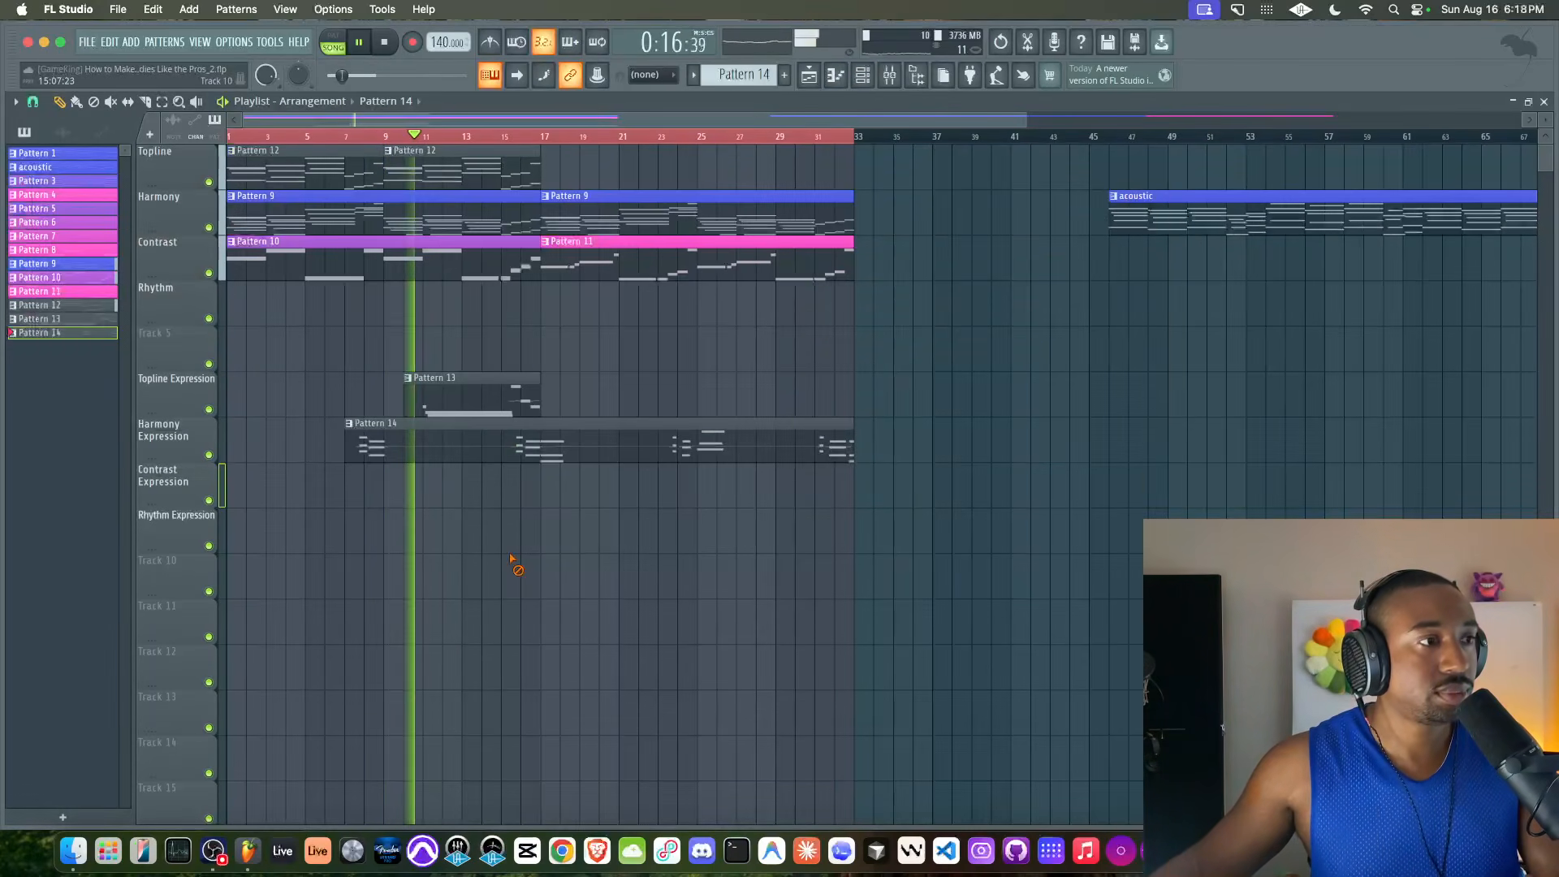
left_click(862, 77)
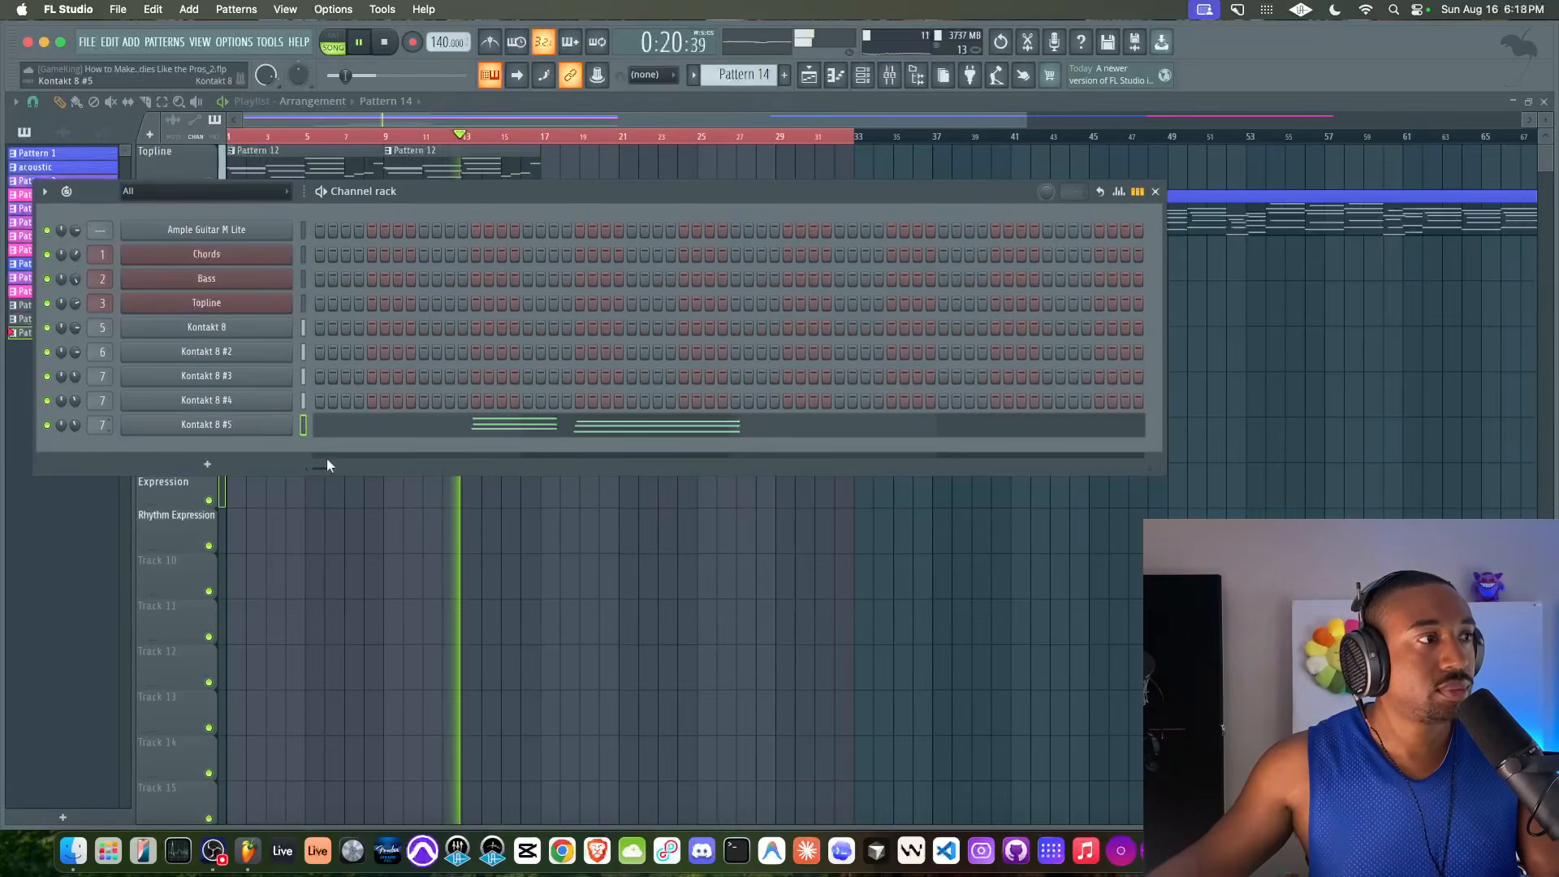
right_click(452, 546)
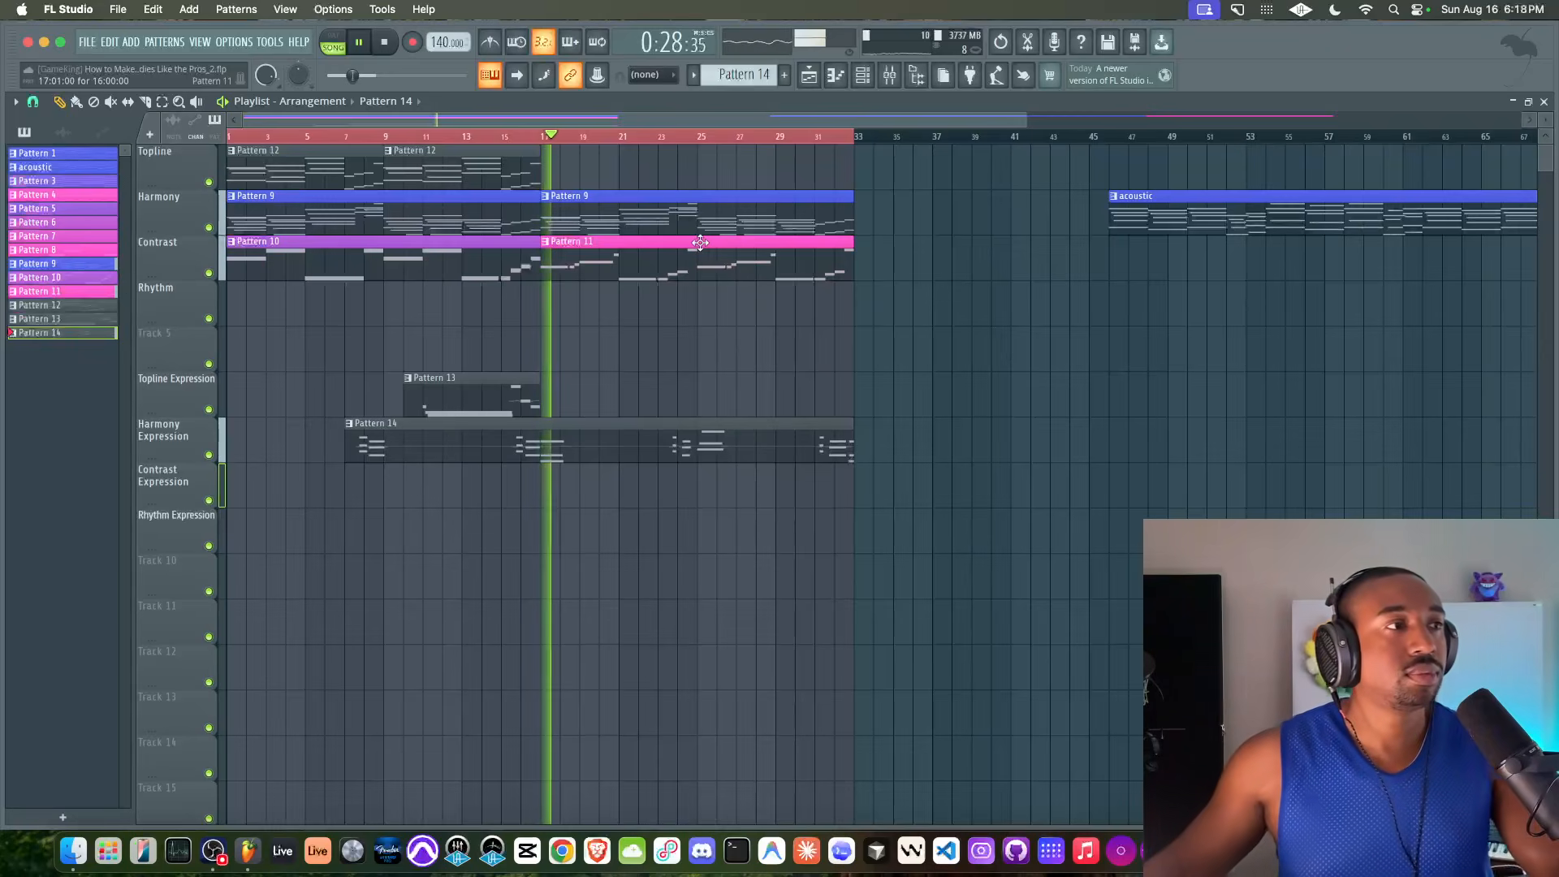
left_click(862, 75)
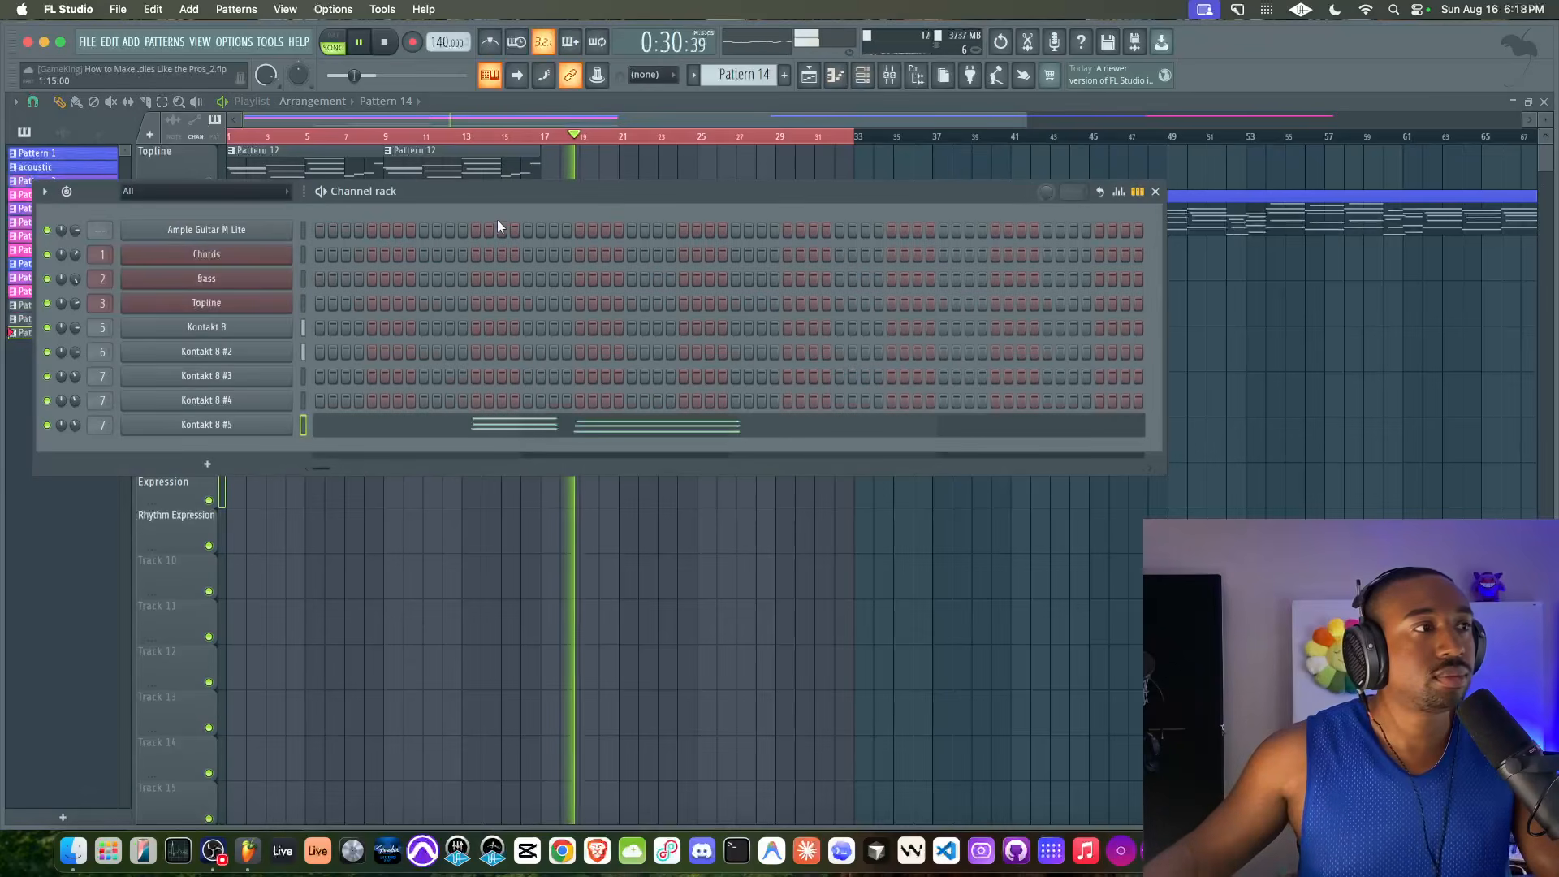
Insert Fruity PanOMatic in the first effect slot of the Kontakt 8 mixer track
key("F9")
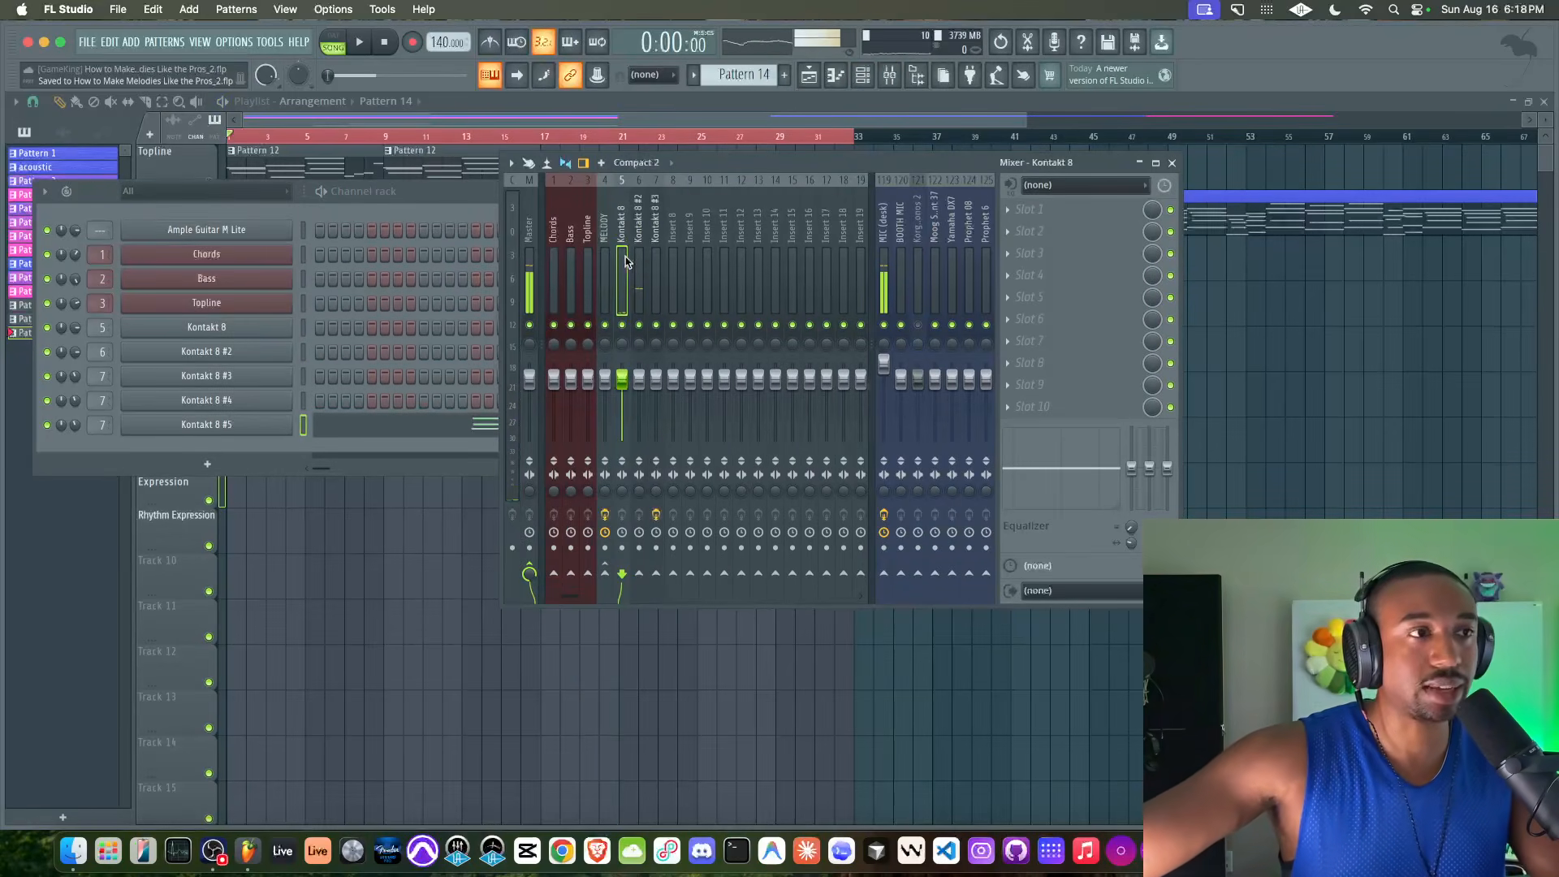
left_click(1094, 213)
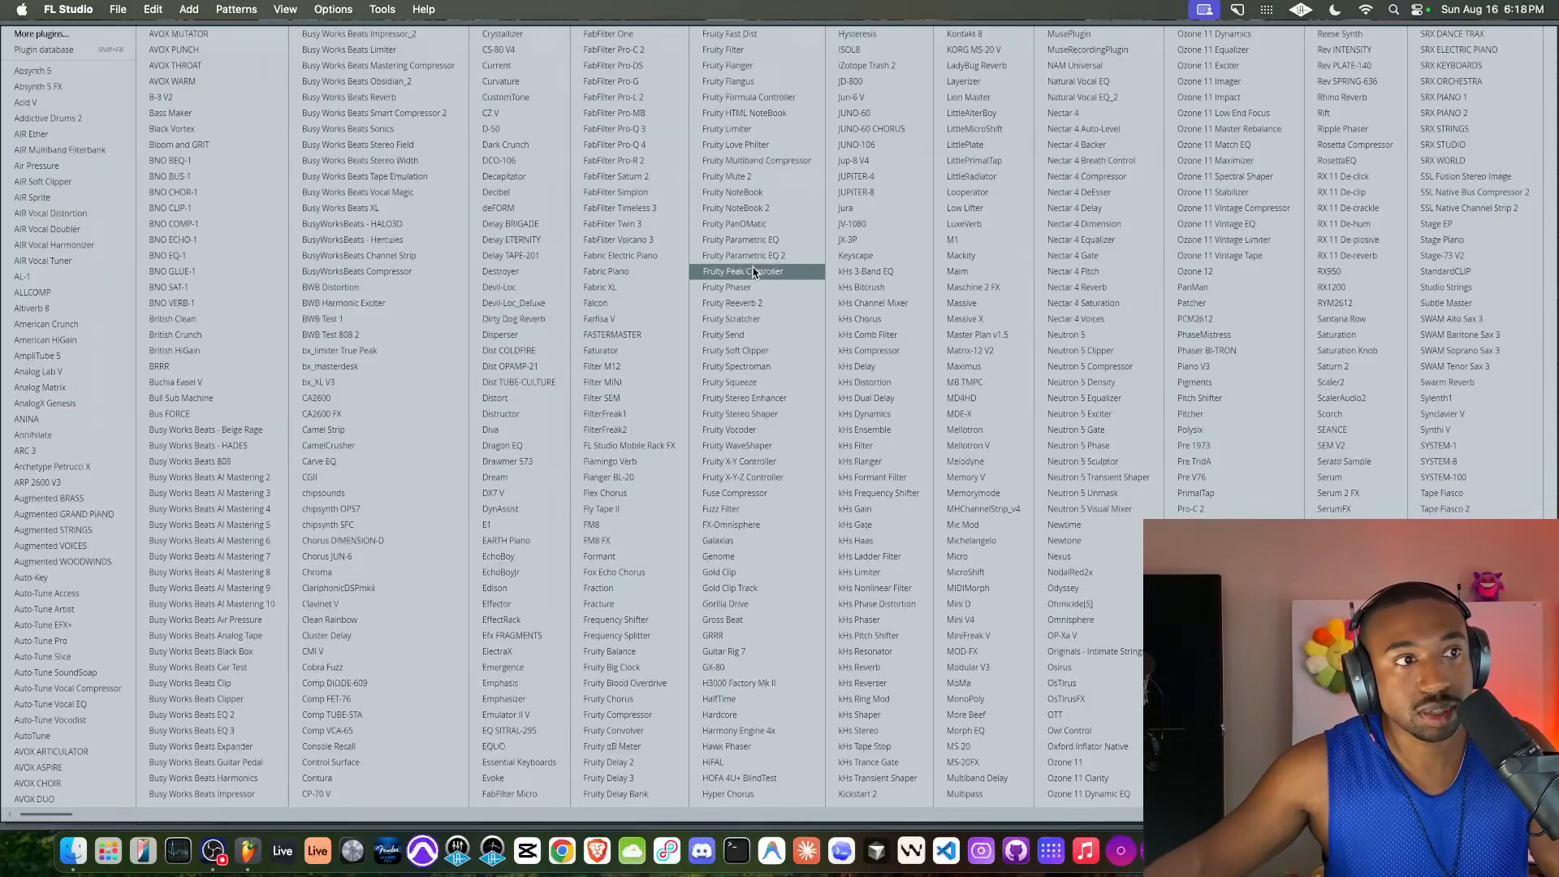
left_click(764, 227)
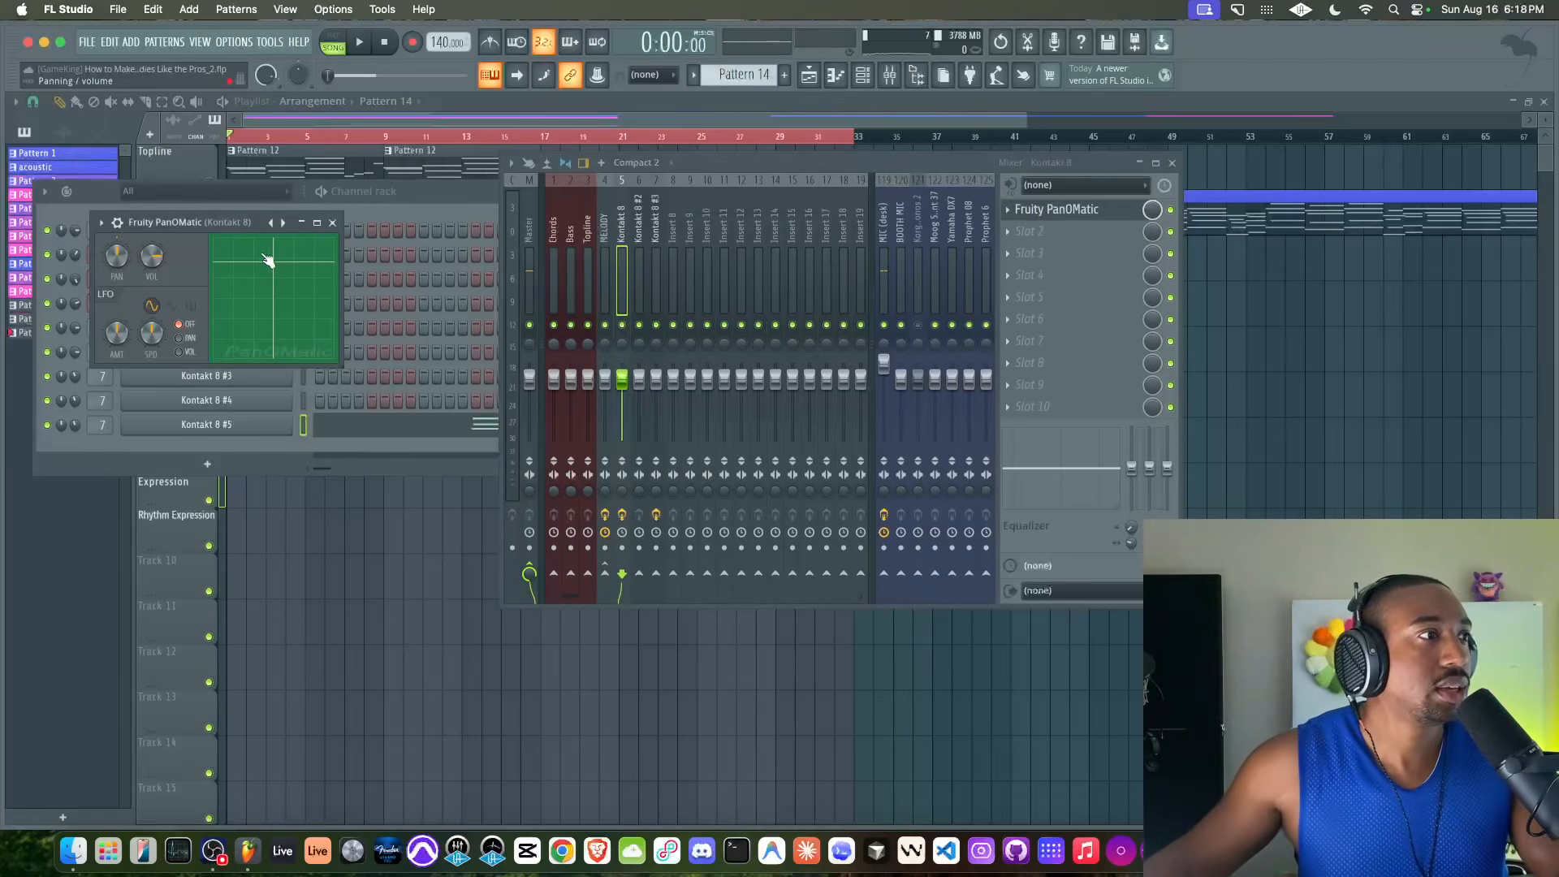
Reset PanOMatic's pan, assign its LFO to panning and adjust the LFO speed while the arrangement plays
right_click(119, 268)
left_click(127, 274)
key("space")
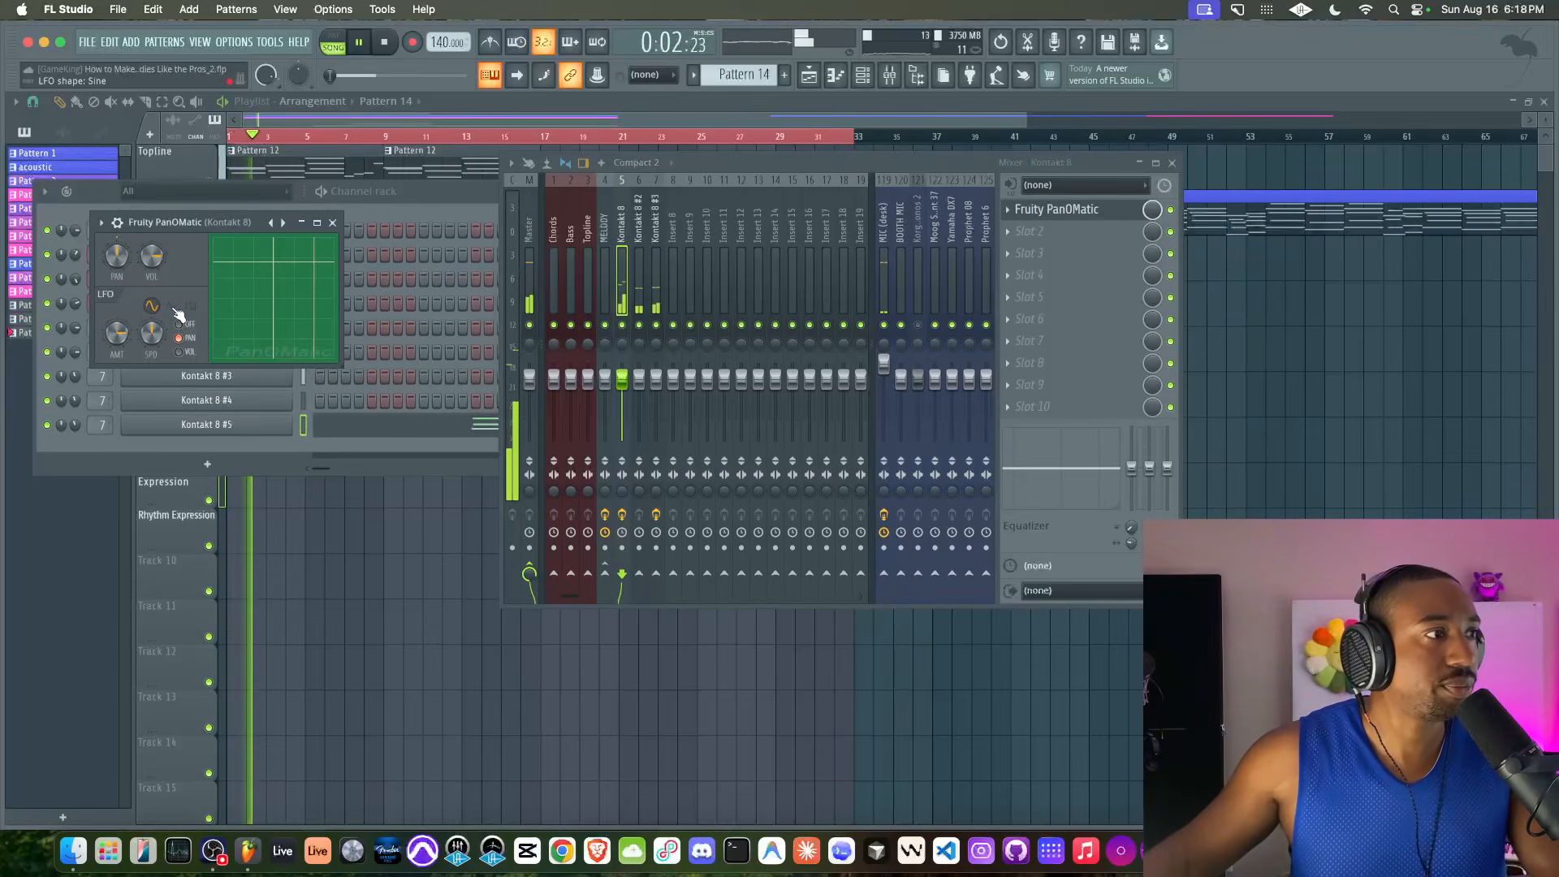
left_click_drag(152, 334, 152, 329)
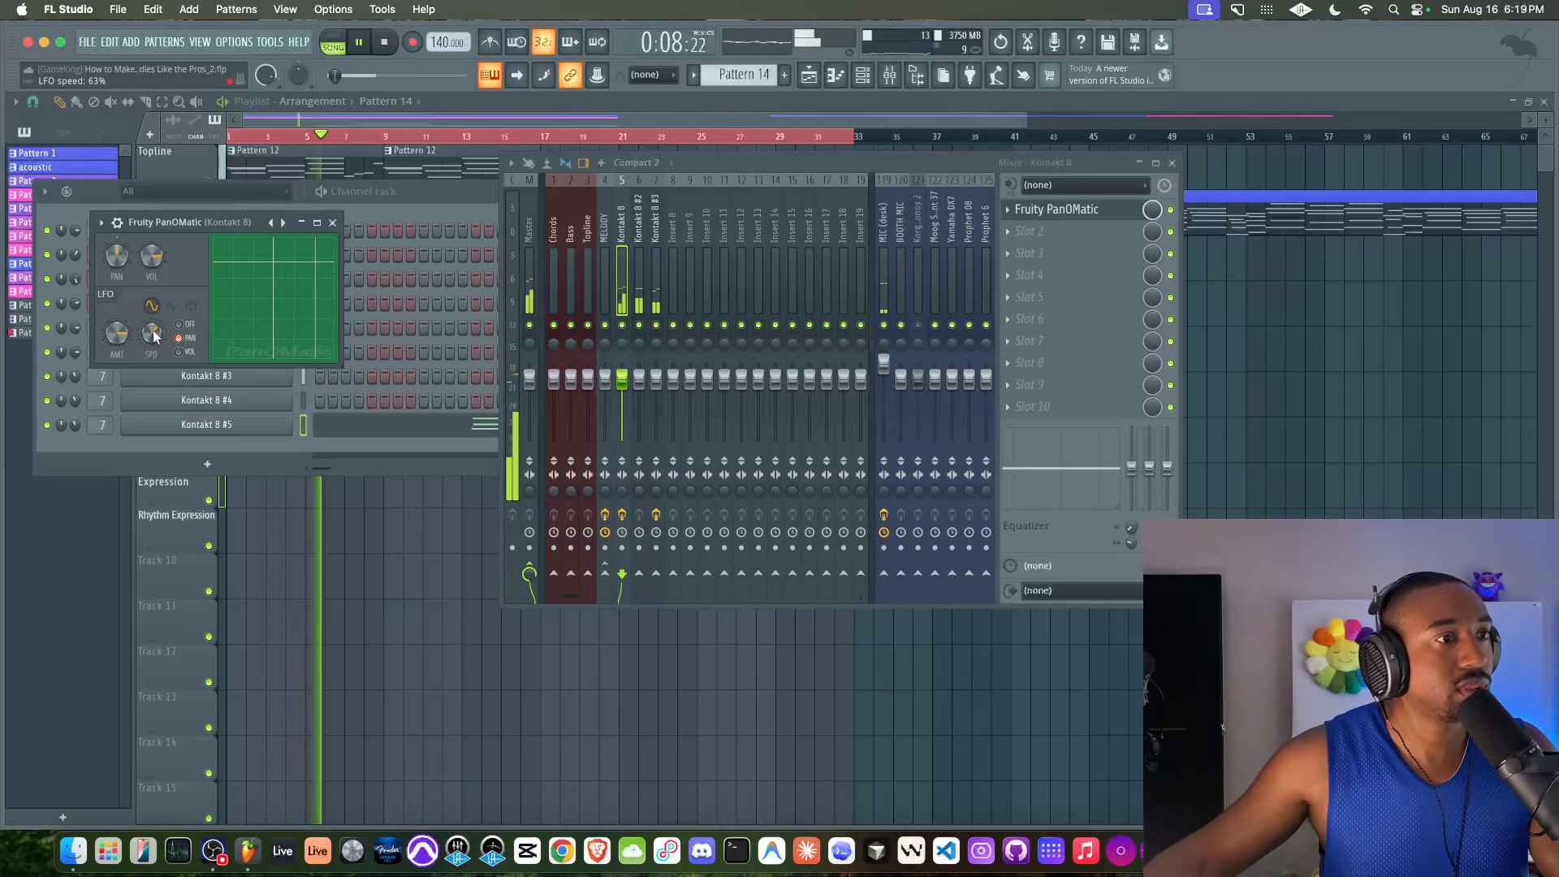
left_click_drag(153, 330, 152, 325)
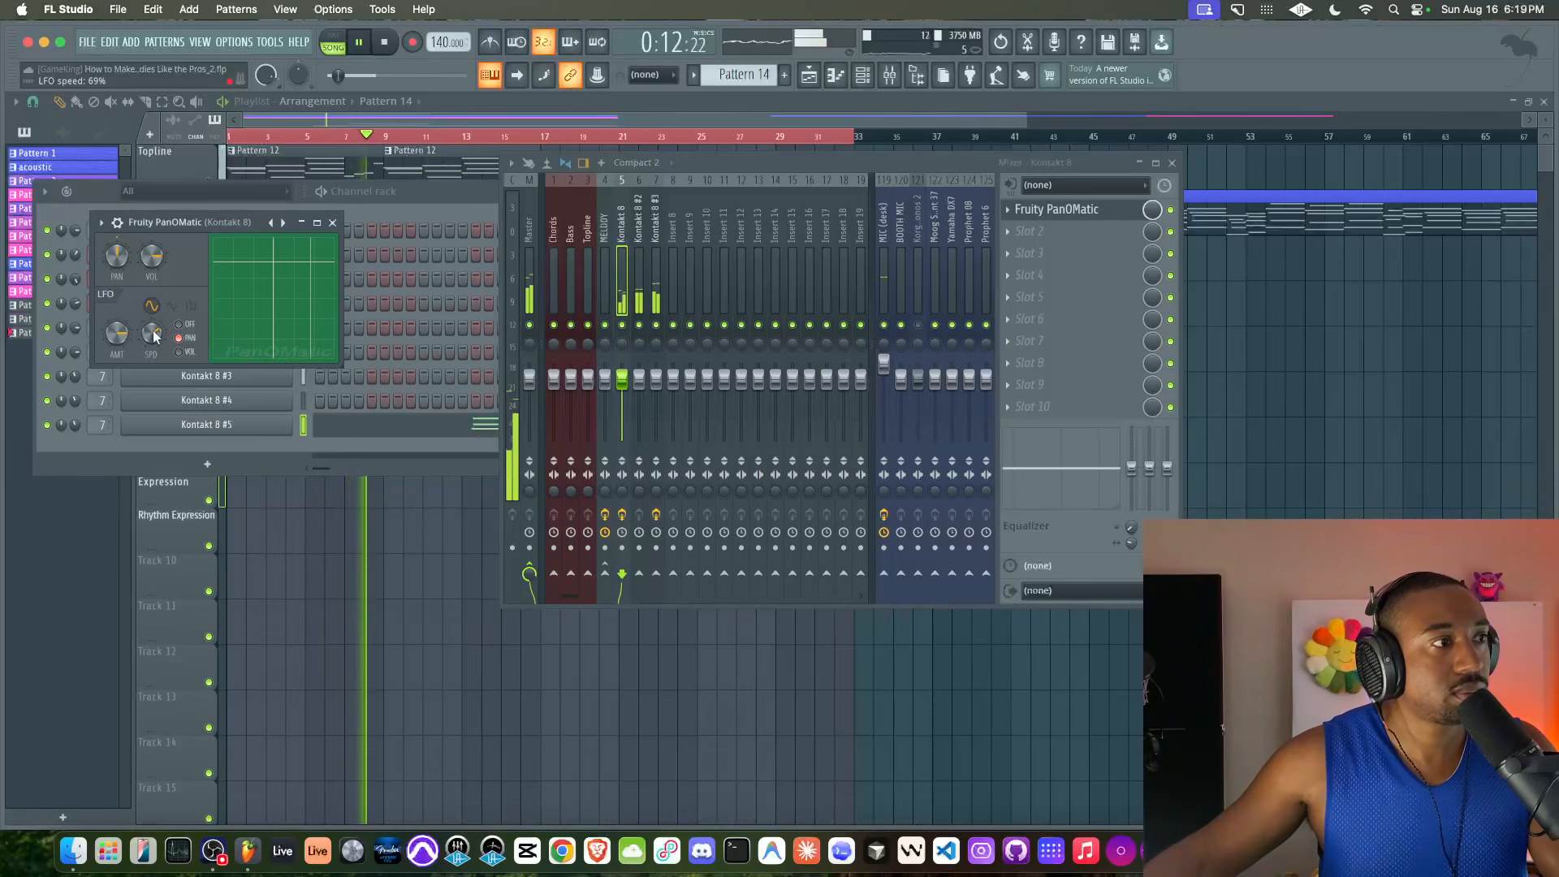
Mute the desk microphone's mixer track and close the PanOMatic, mixer and channel rack windows
left_click(884, 325)
left_click(331, 221)
key("F12")
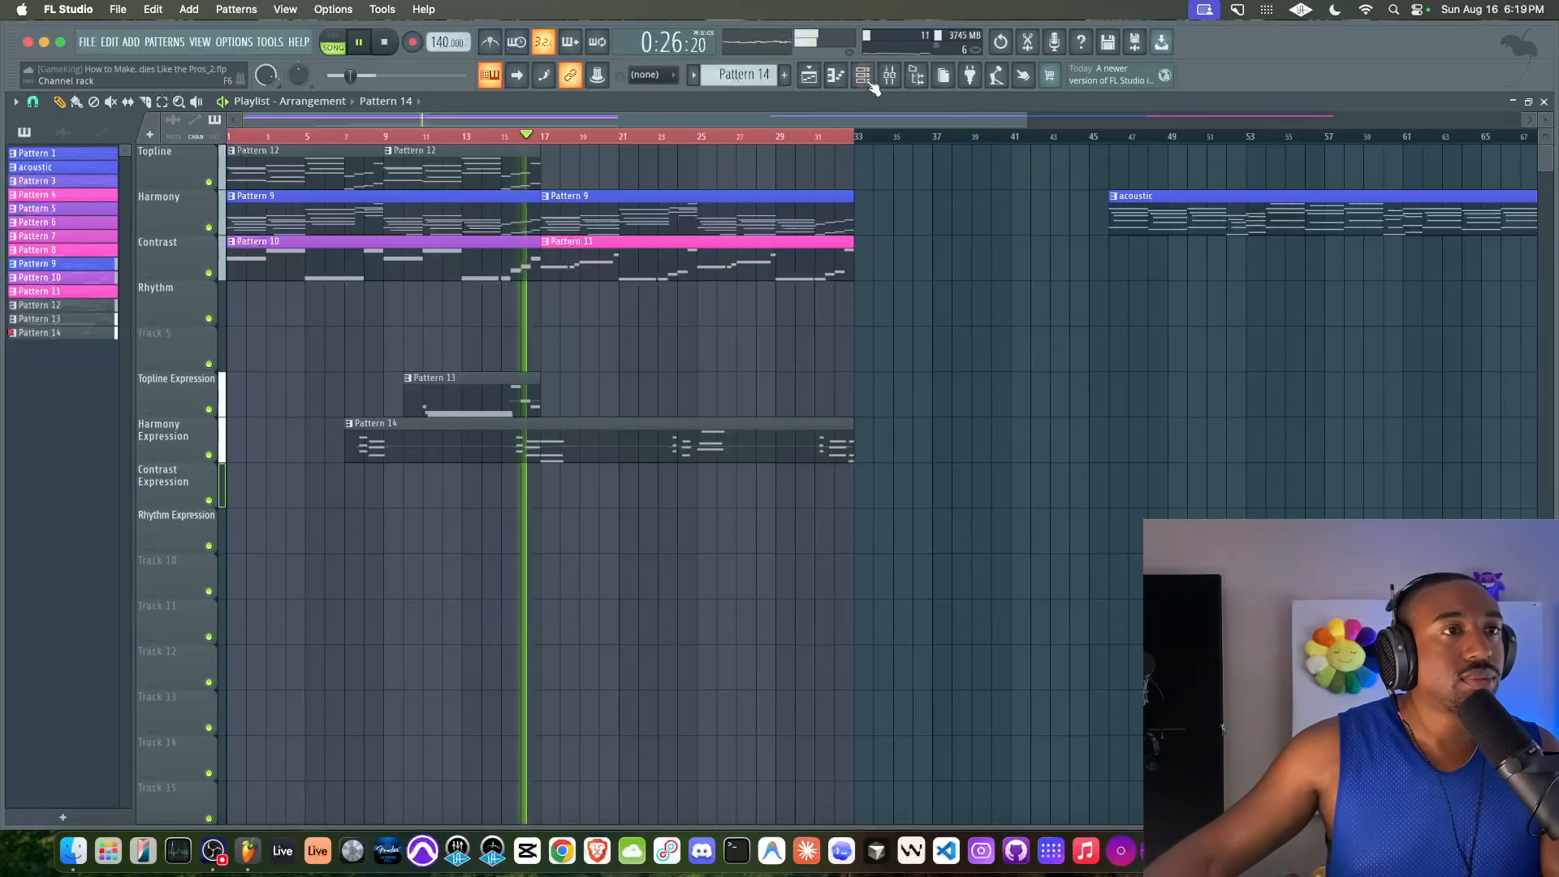
Set the Kontakt 8 #5 channel's volume to about 28% and route the channel to mixer track 8
key("F6")
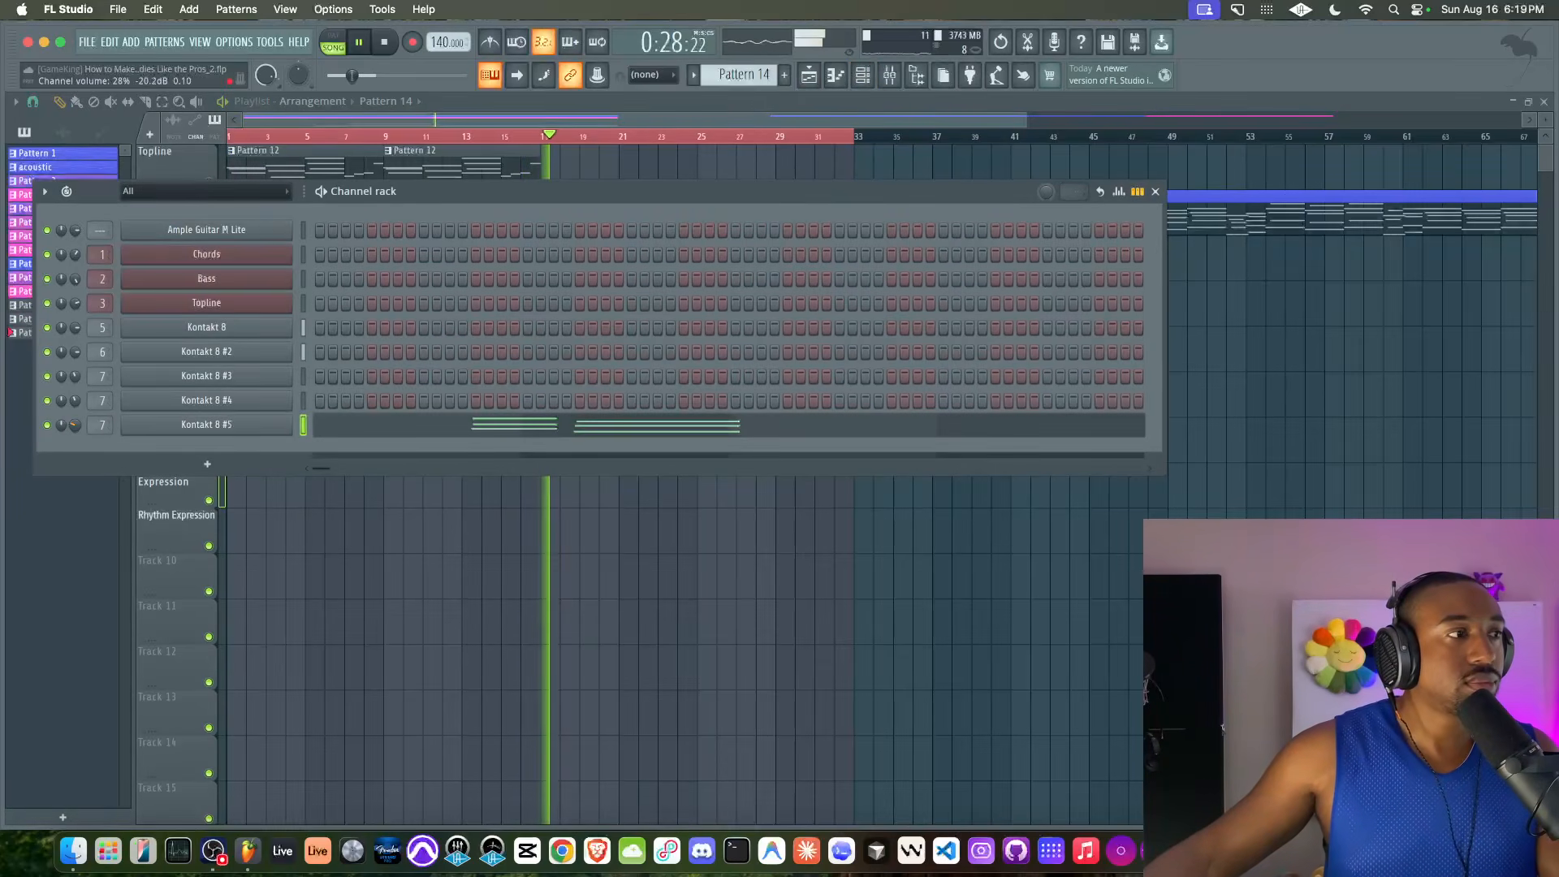
key("F6")
key("F6")
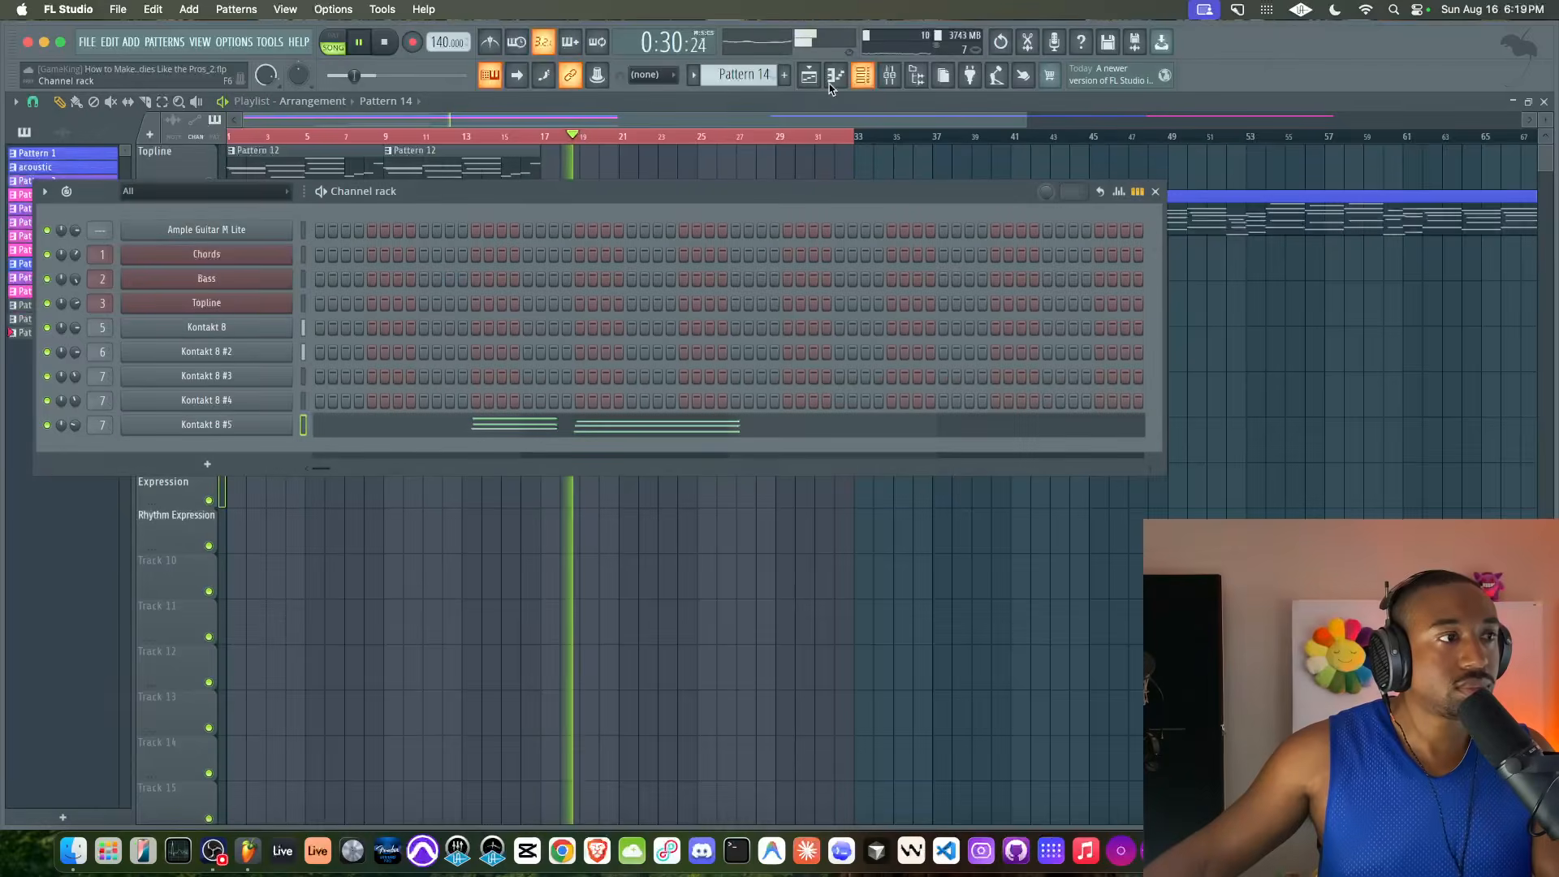
key("ctrl+l")
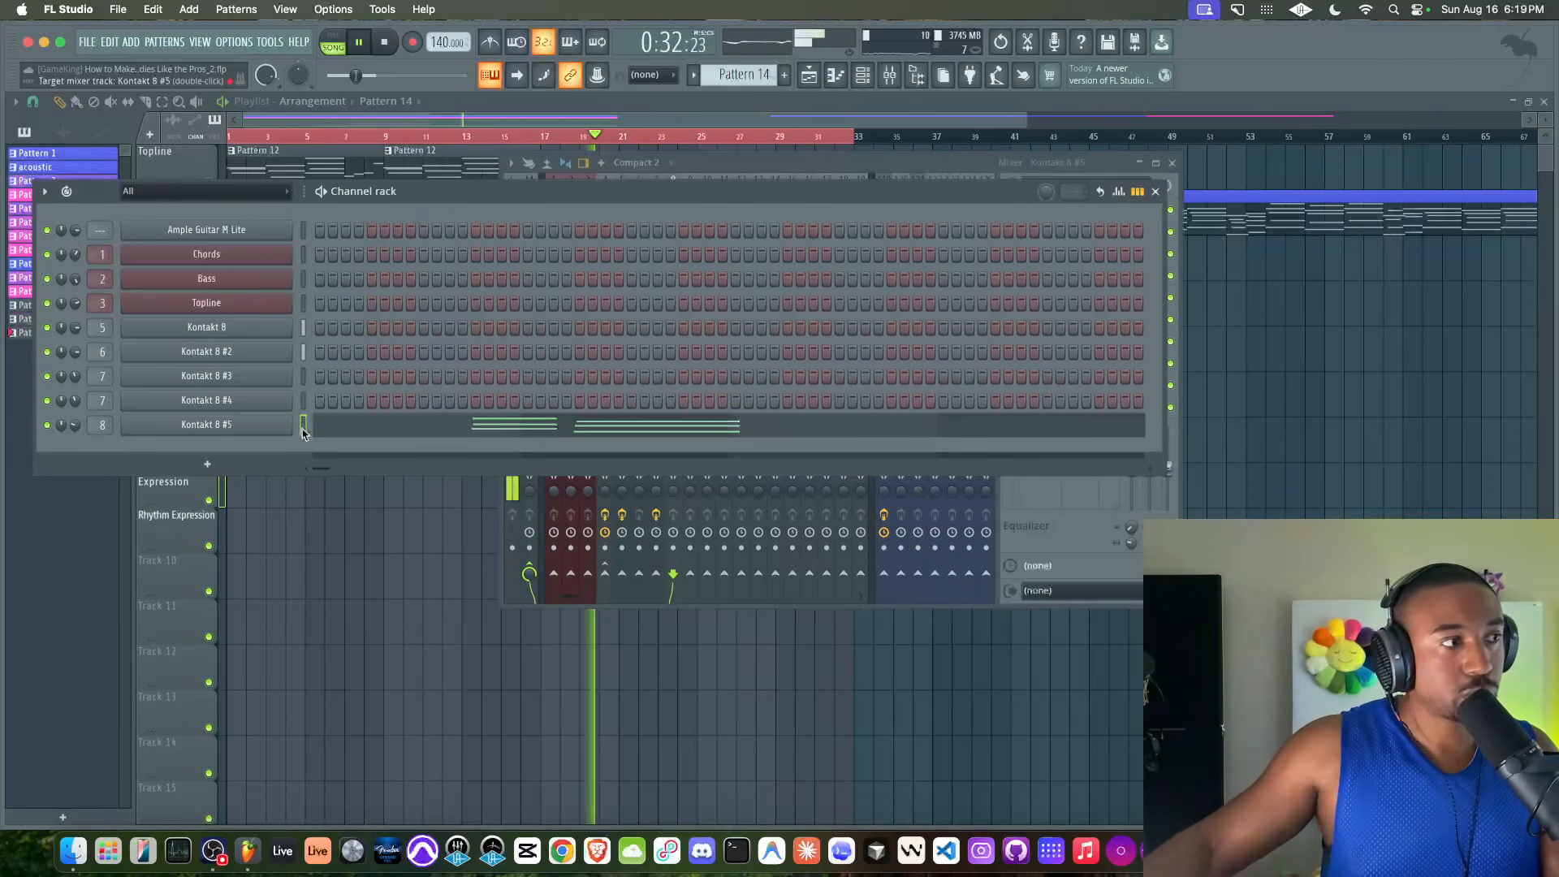
Copy the Kontakt 8 #3 mixer track's state onto track 8 and set its Fruity Stereo Shaper delay to 35.5 ms right
left_click(1009, 497)
left_click(656, 260)
right_click(656, 260)
mouse_move(698, 310)
left_click(902, 323)
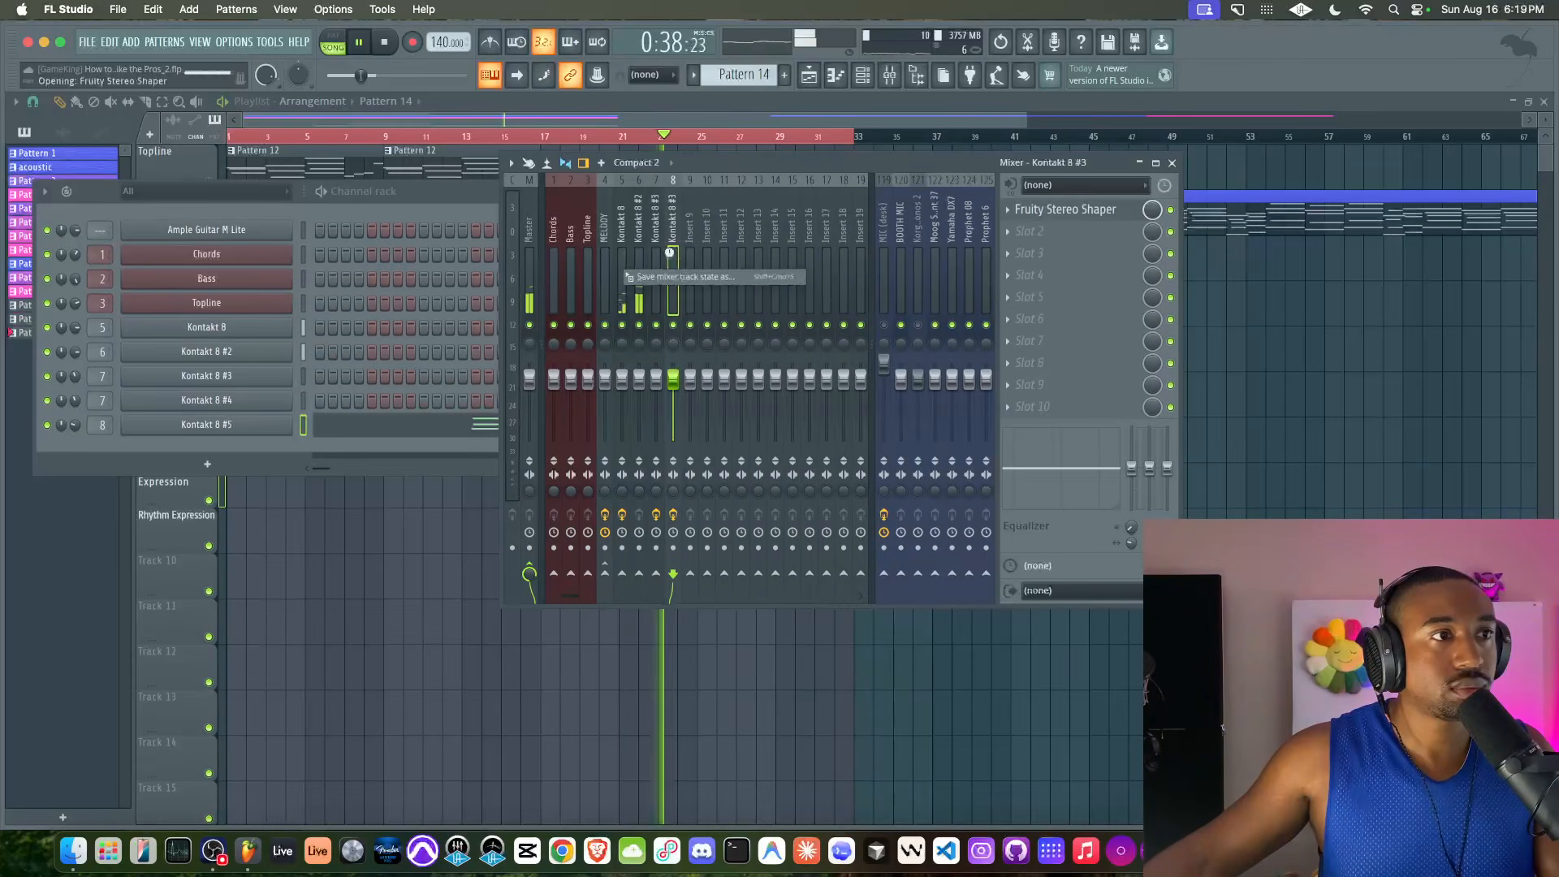
left_click(1072, 213)
left_click_drag(201, 229, 202, 216)
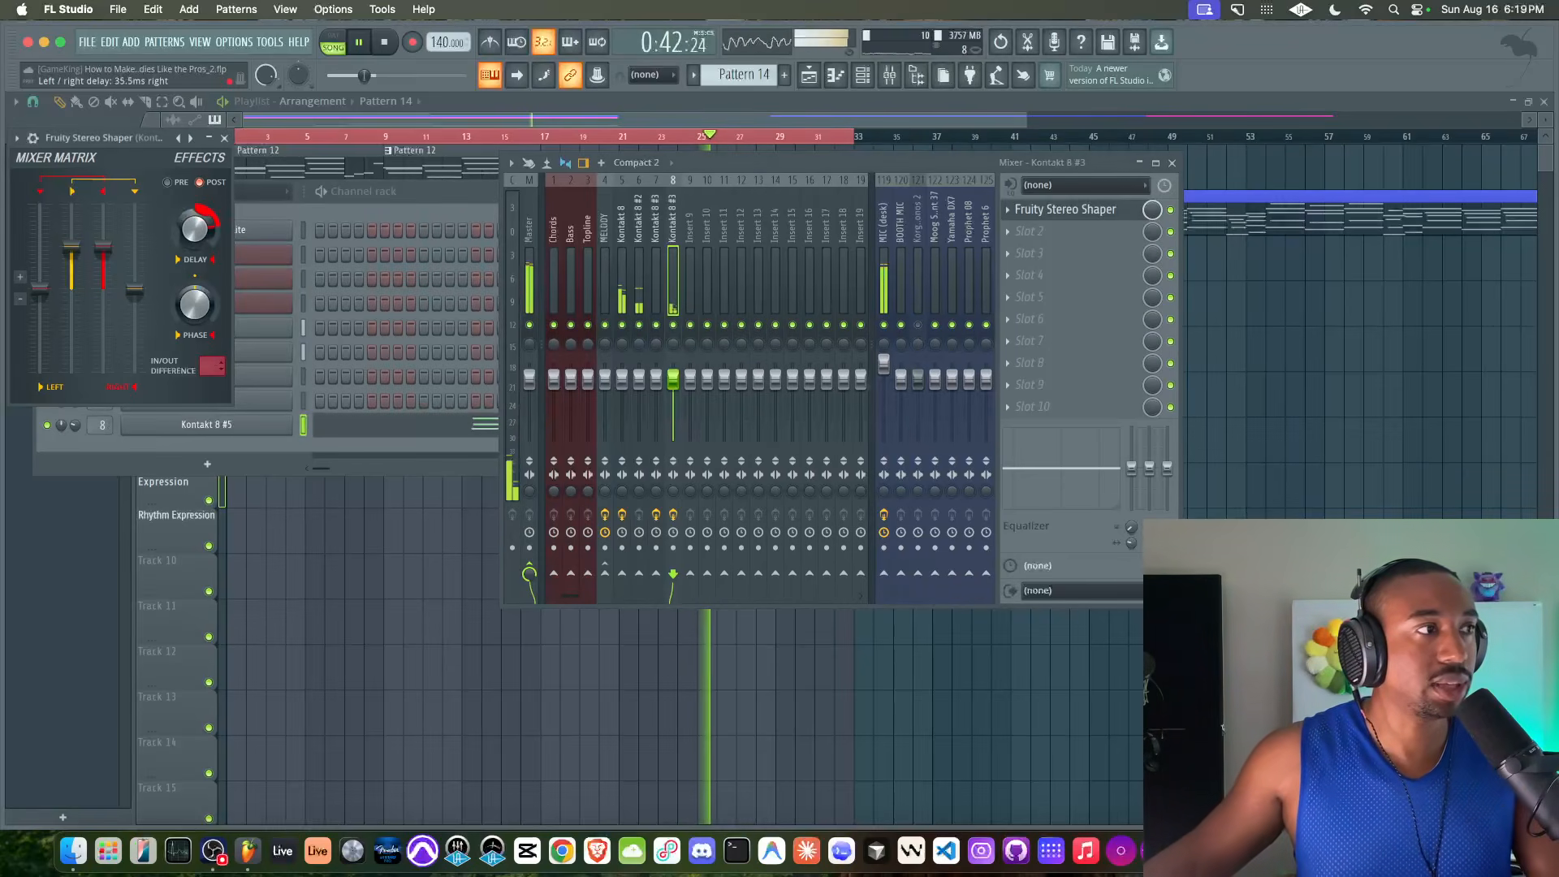
Return to the playlist and replay the arrangement from about bar 24
left_click(404, 534)
key("space")
left_click(682, 135)
key("space")
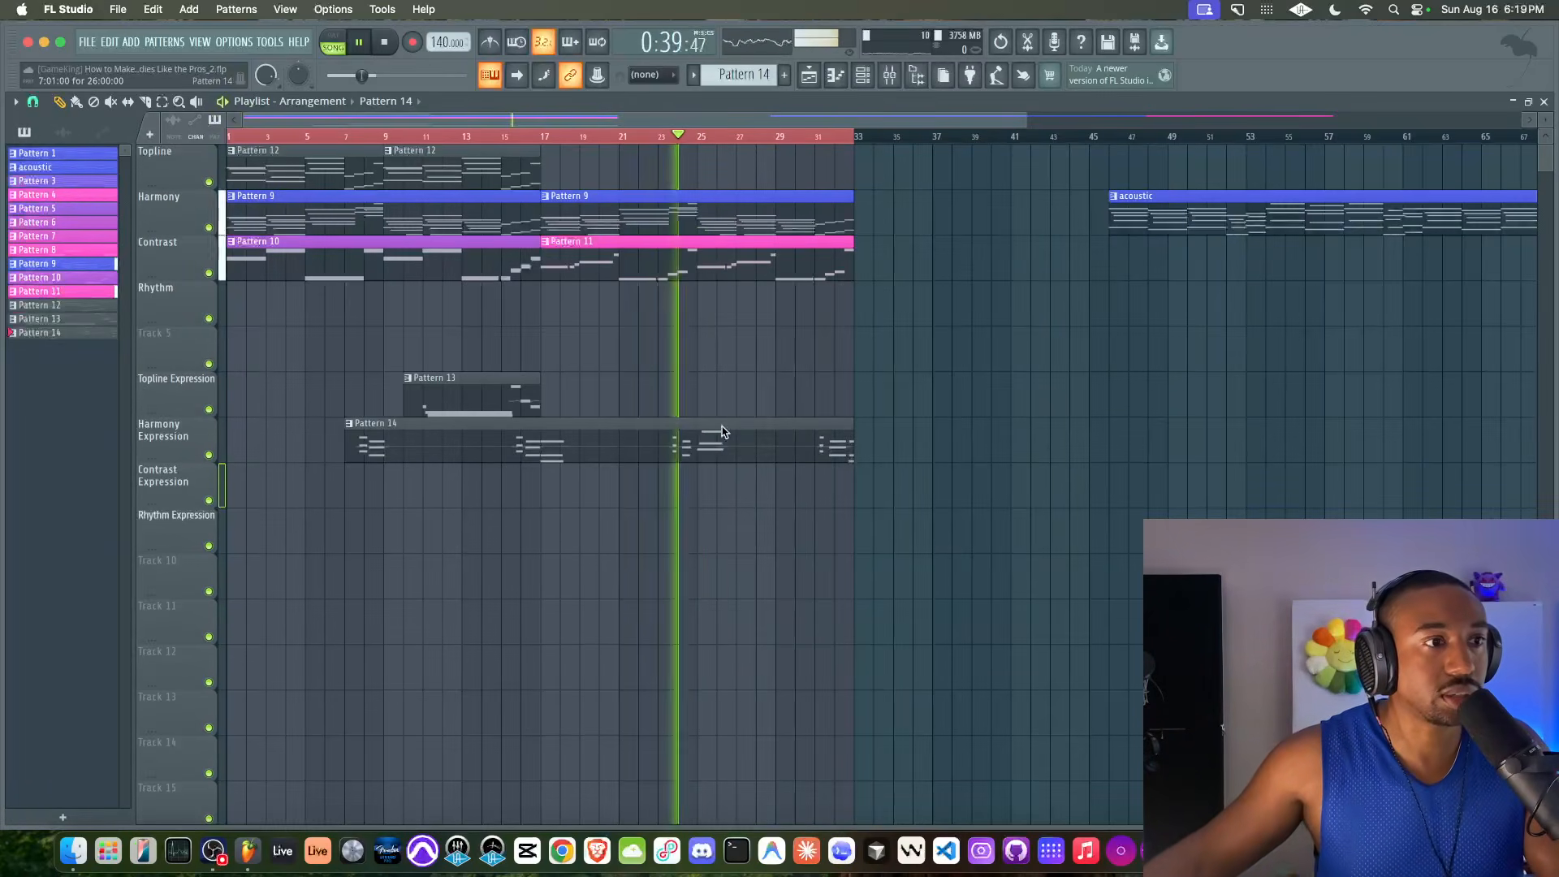
Open Pattern 14 in the piano roll and change the lower notes of the bar 19 chord to B4, D#5 and F#5
double_click(728, 430)
key("space")
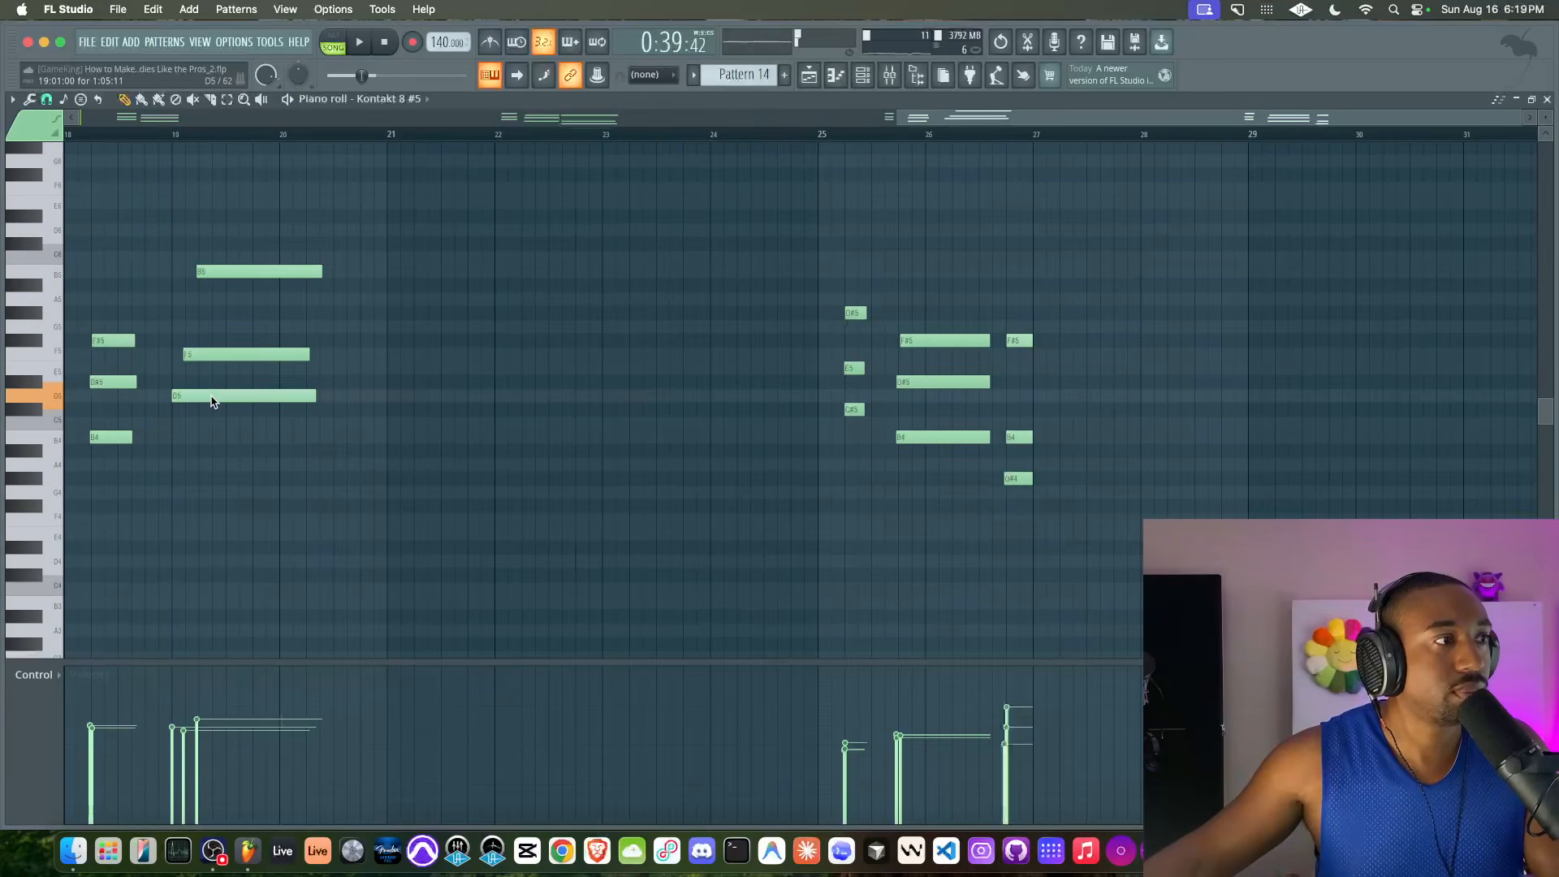
left_click_drag(210, 413, 208, 429)
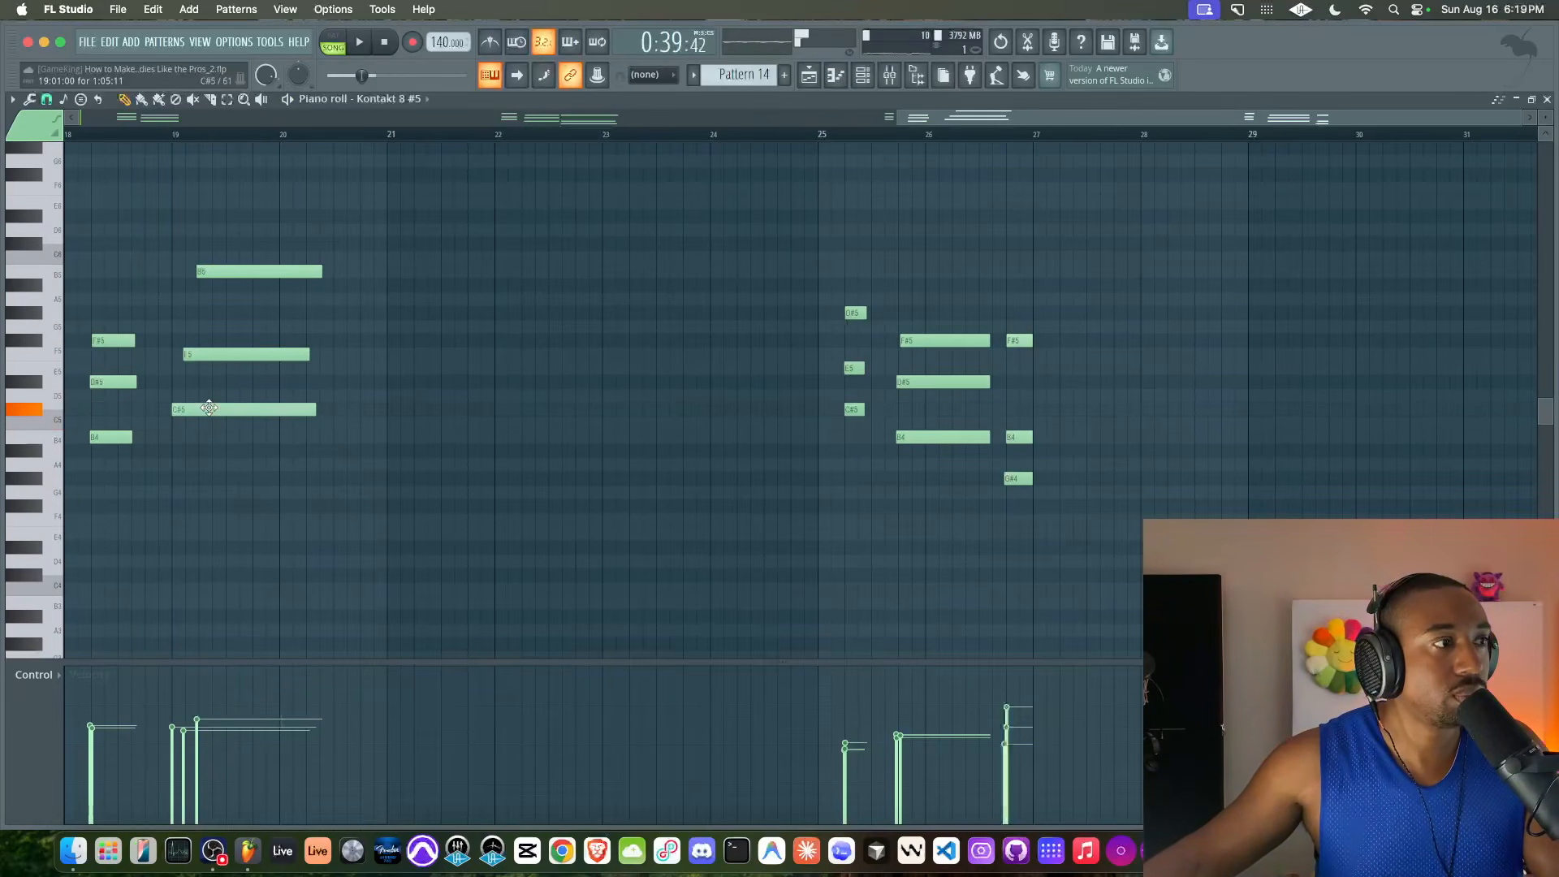
key("space")
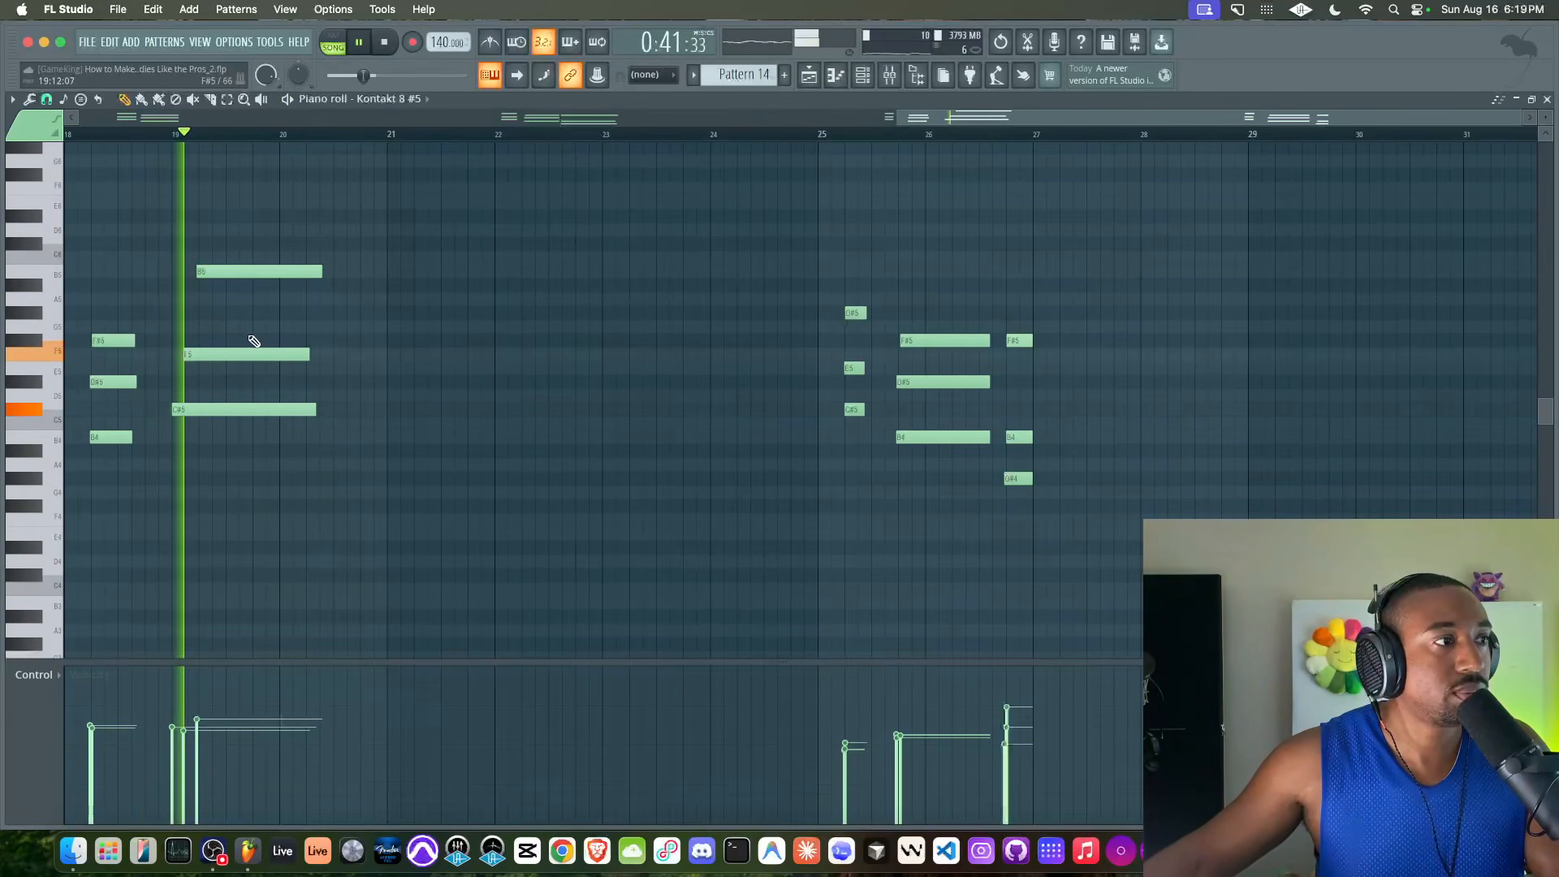
key("space")
left_click_drag(186, 409, 183, 436)
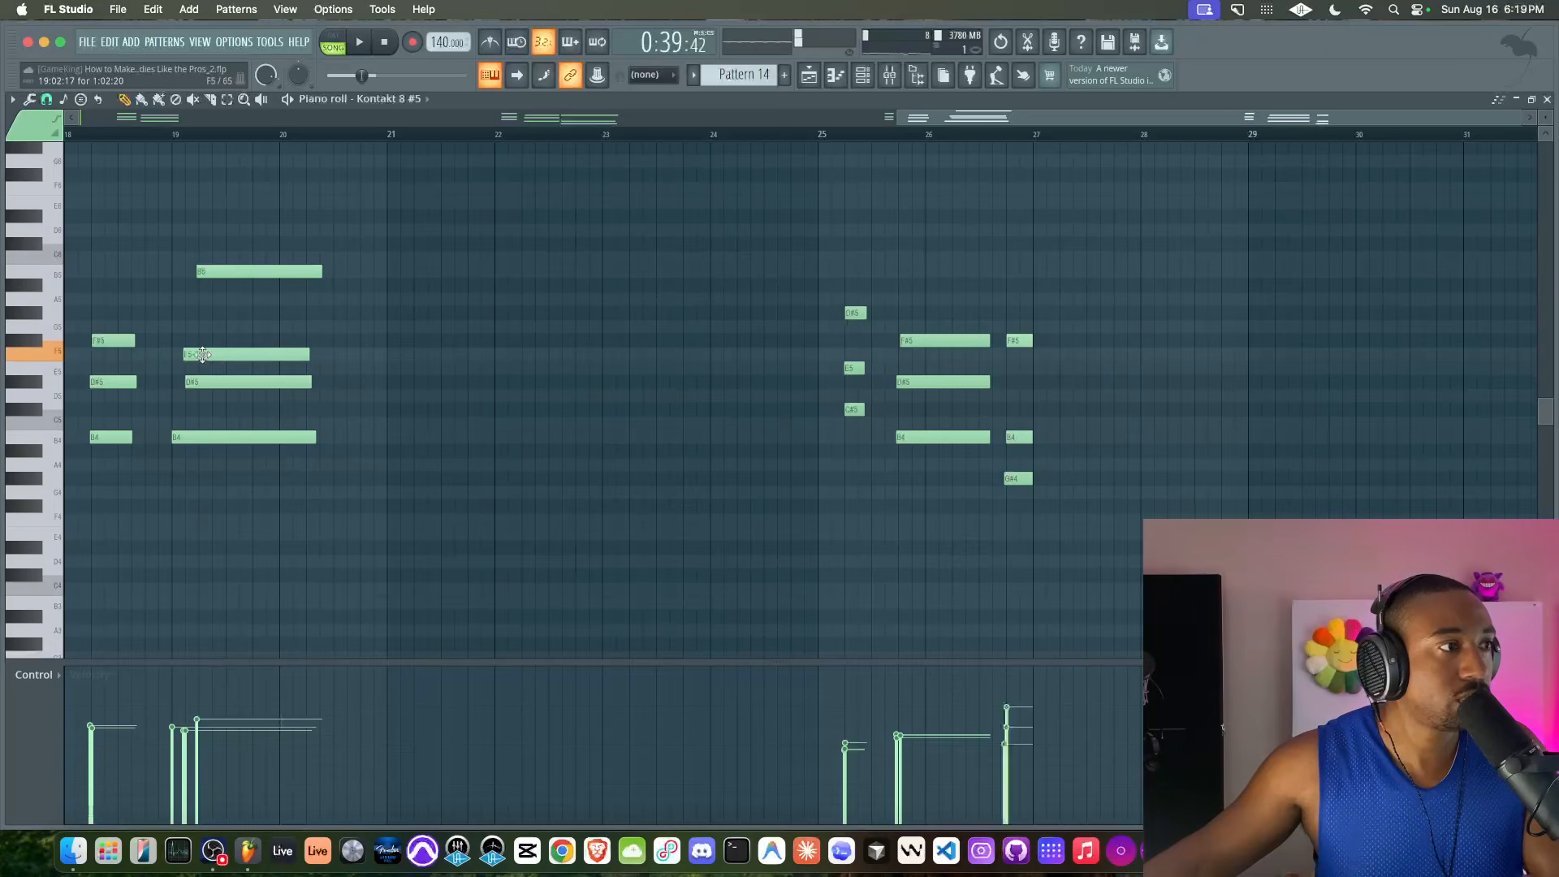
key("space")
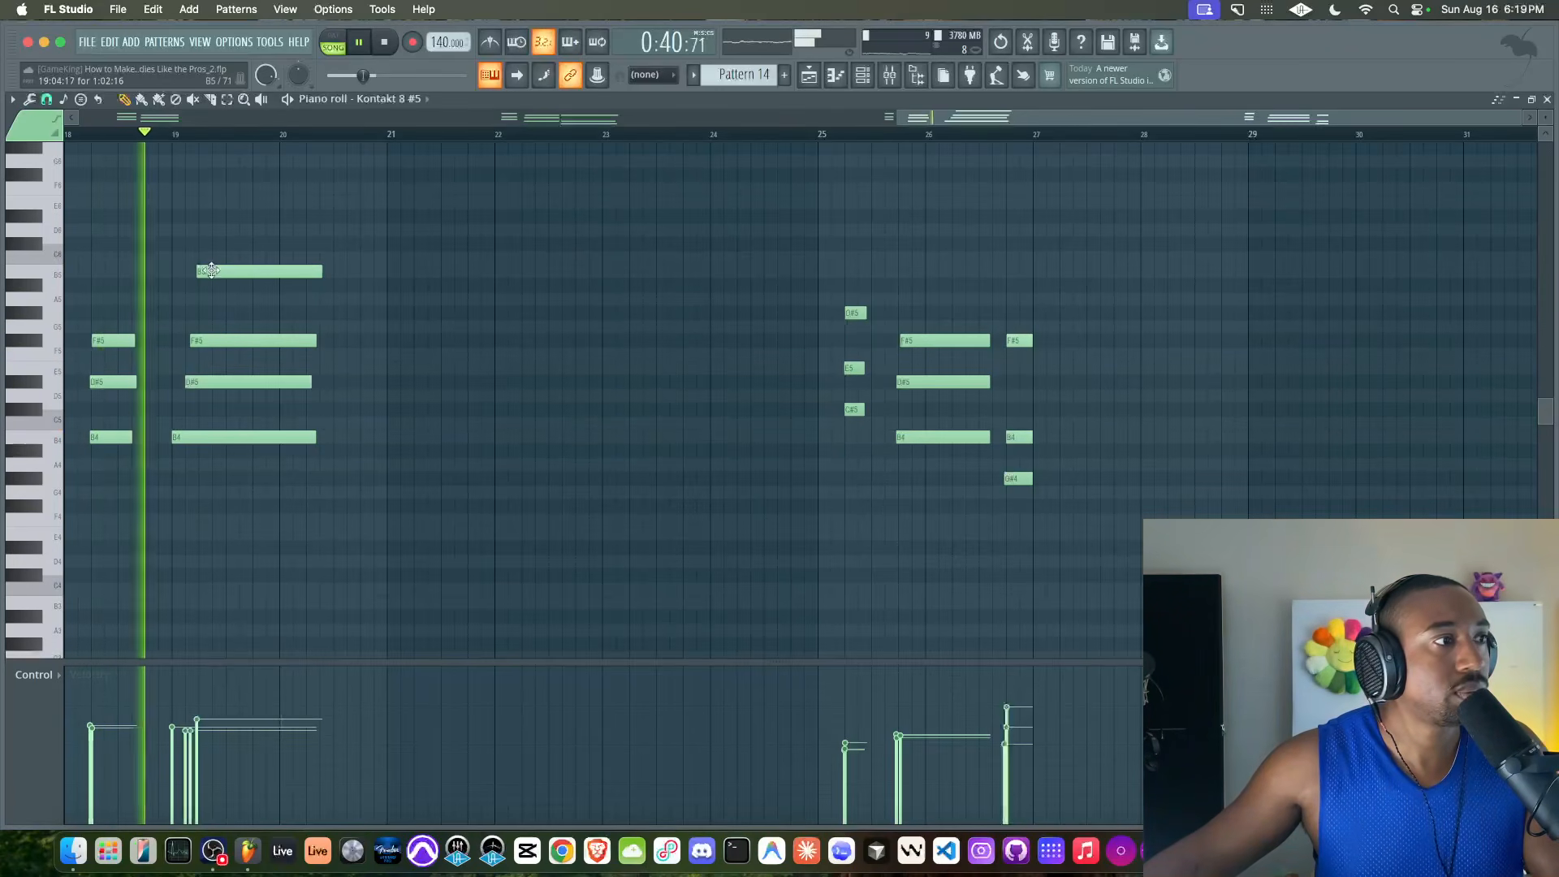
key("space")
key("space")
Stagger the upper notes of the bar 19 chord, quick-quantize its four notes and replay from bar 19
left_click_drag(202, 341, 209, 341)
left_click_drag(210, 273, 183, 469)
key("shift+q")
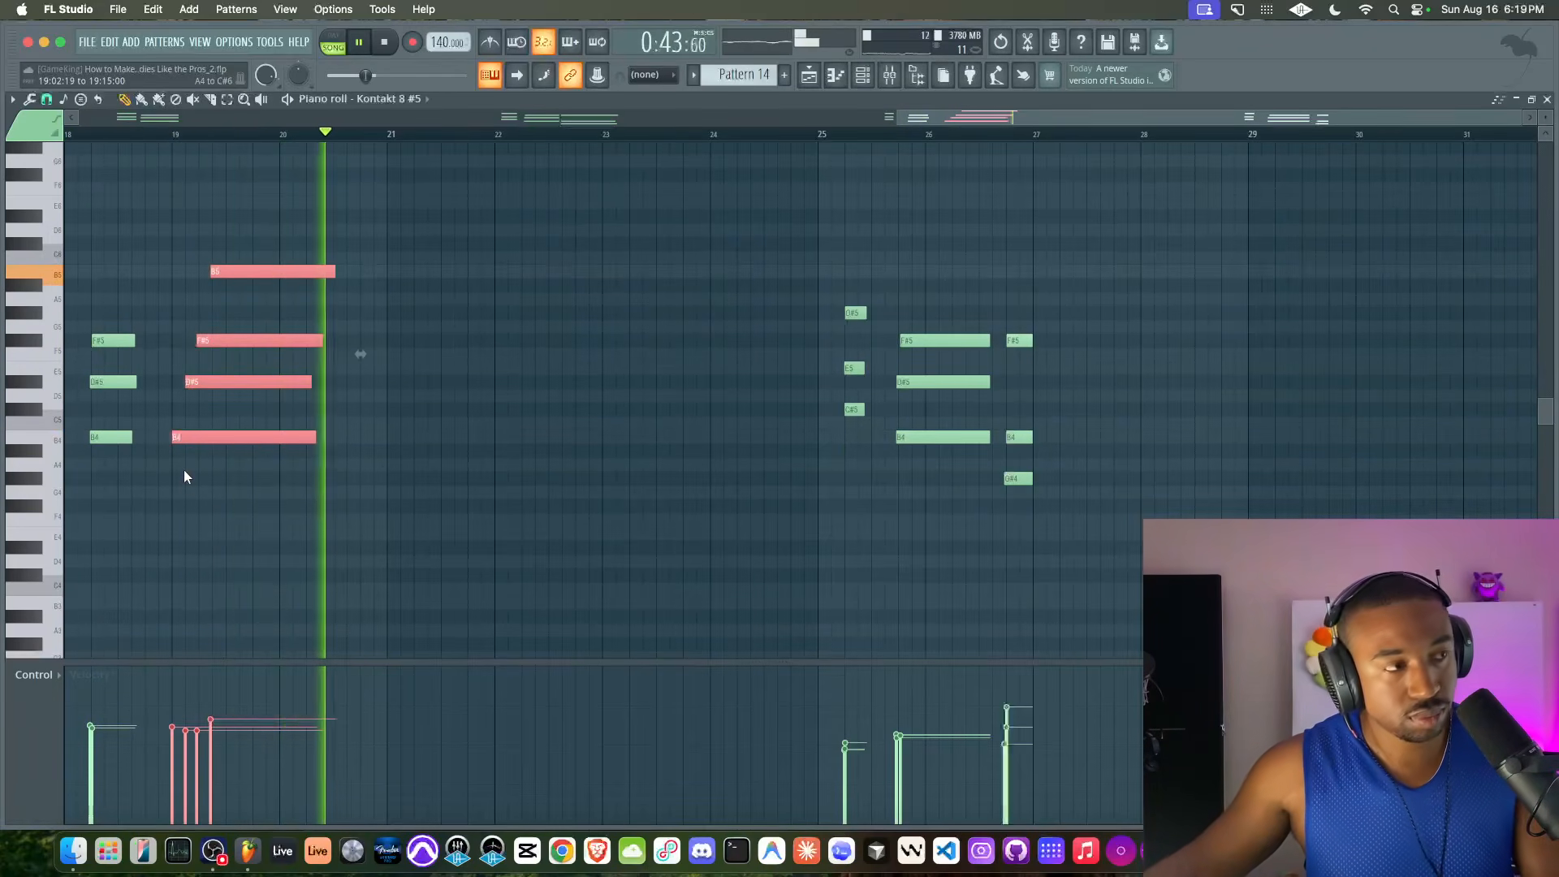
left_click(177, 134)
left_click(520, 307, "super")
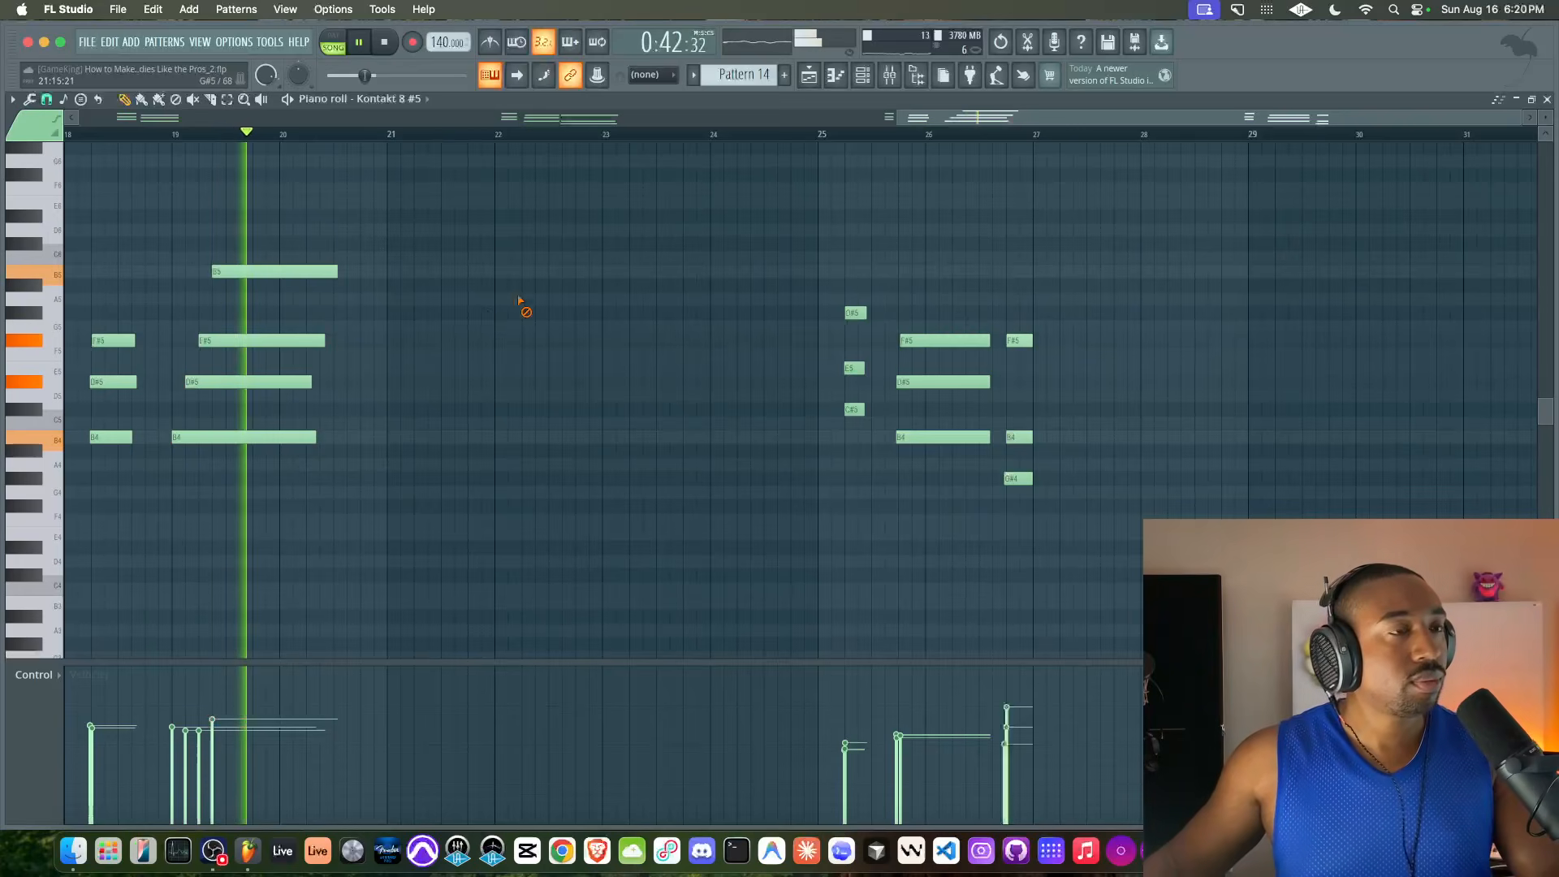
Play the arrangement from bar 1 in the playlist and mute the desk microphone's mixer track
left_click(808, 75)
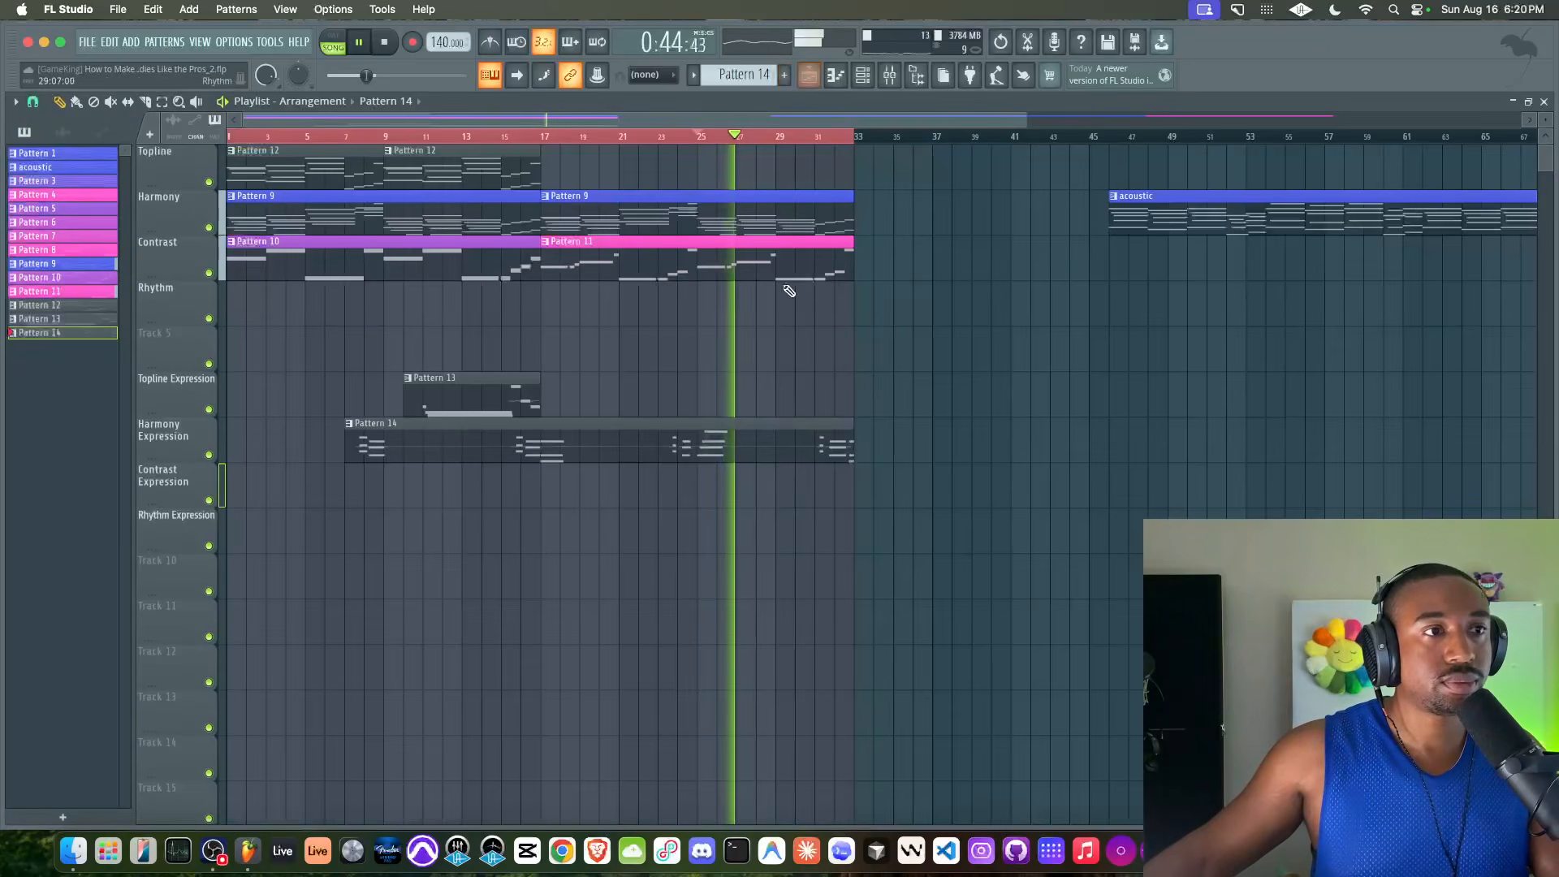
key("space")
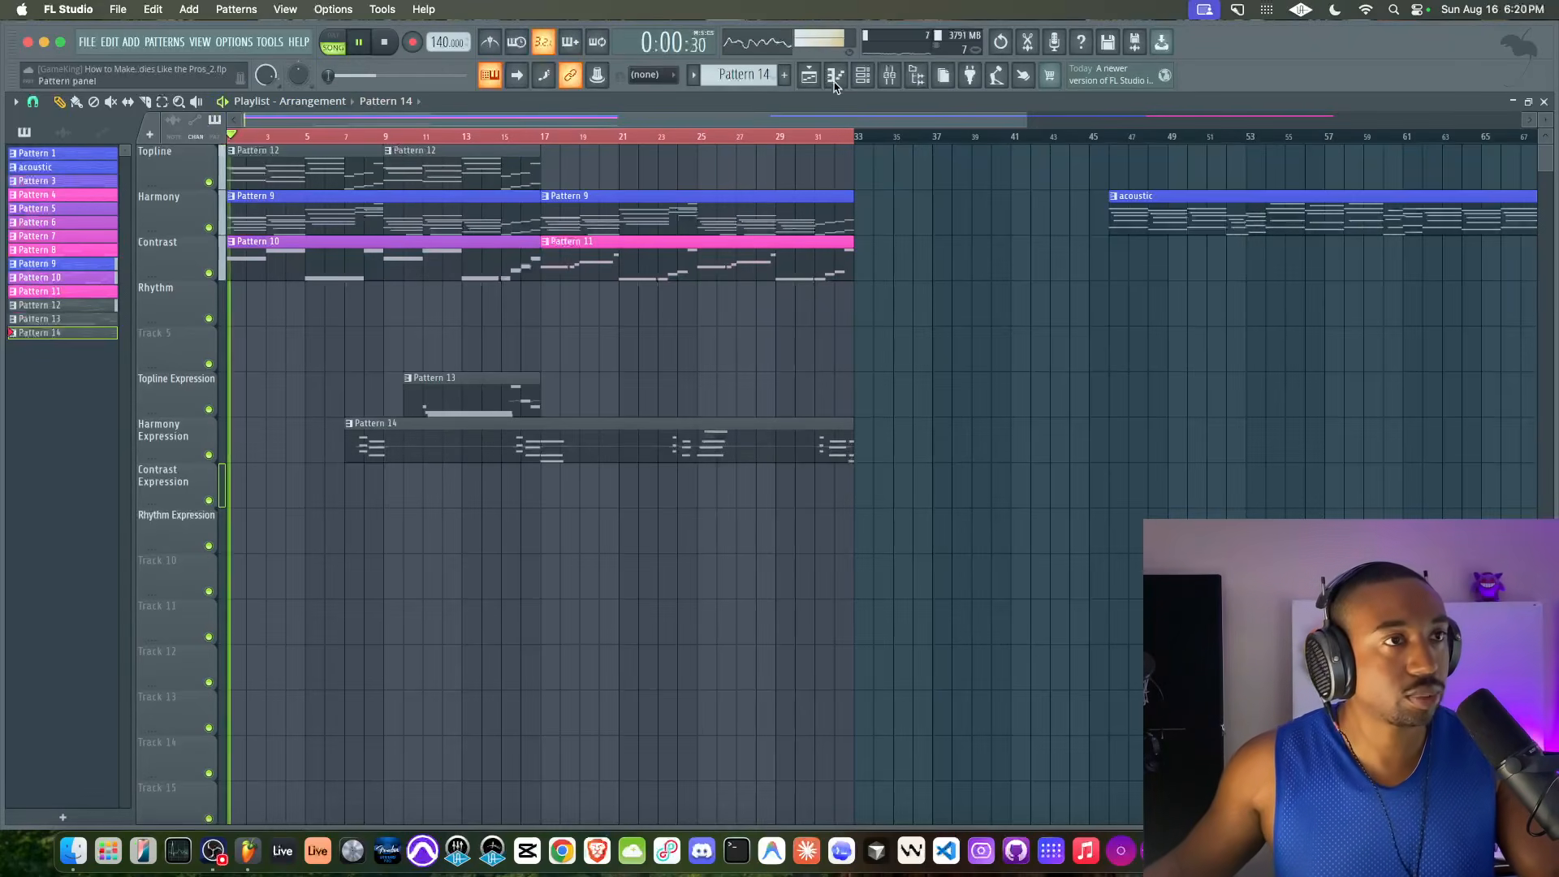
left_click(889, 76)
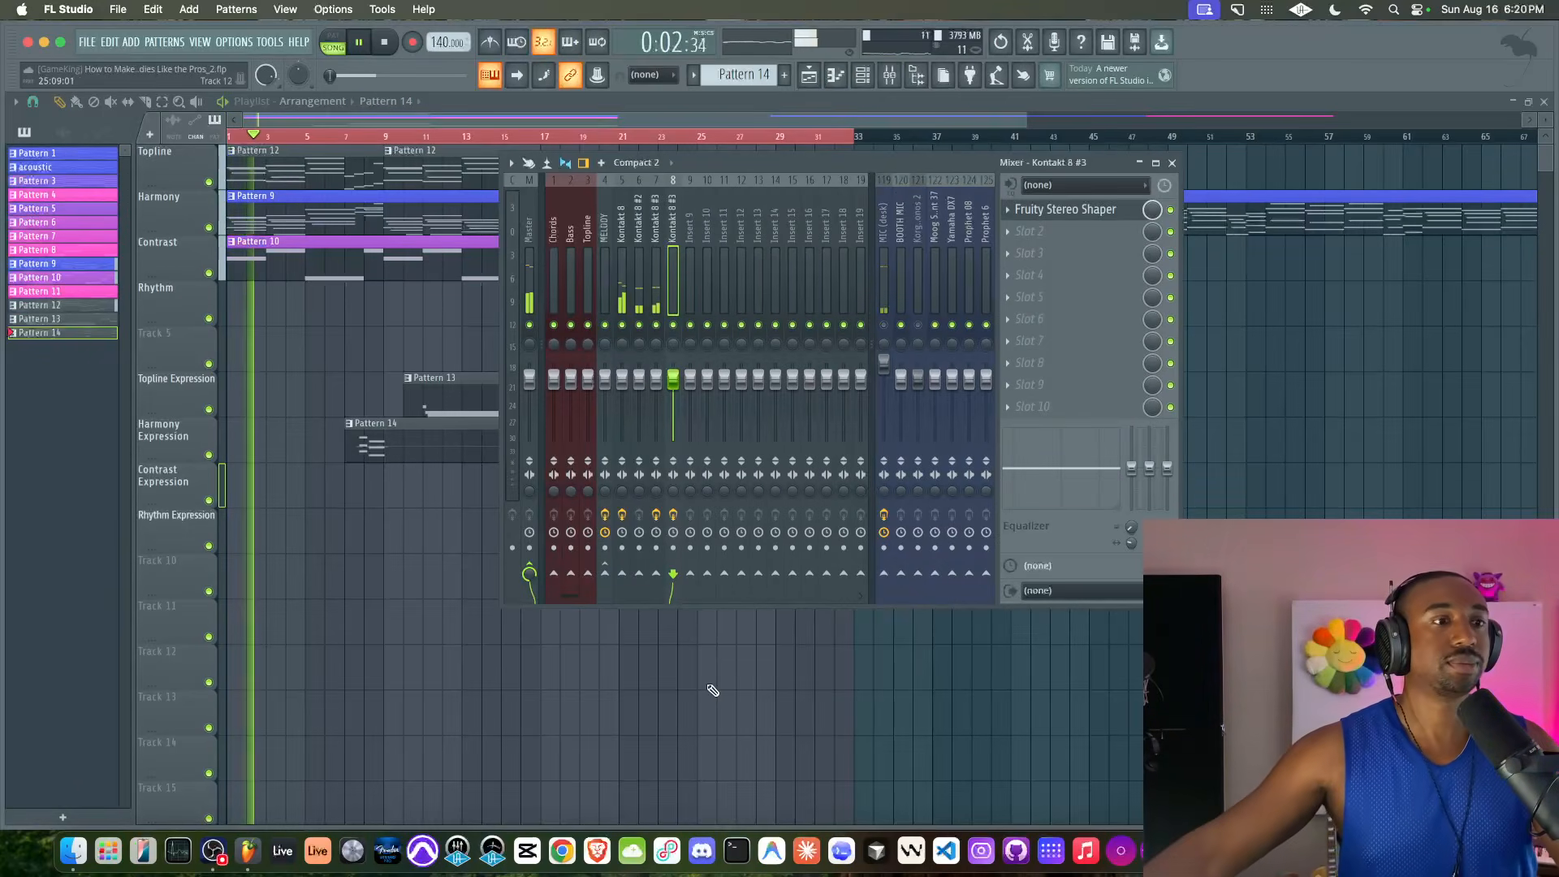
key("F9")
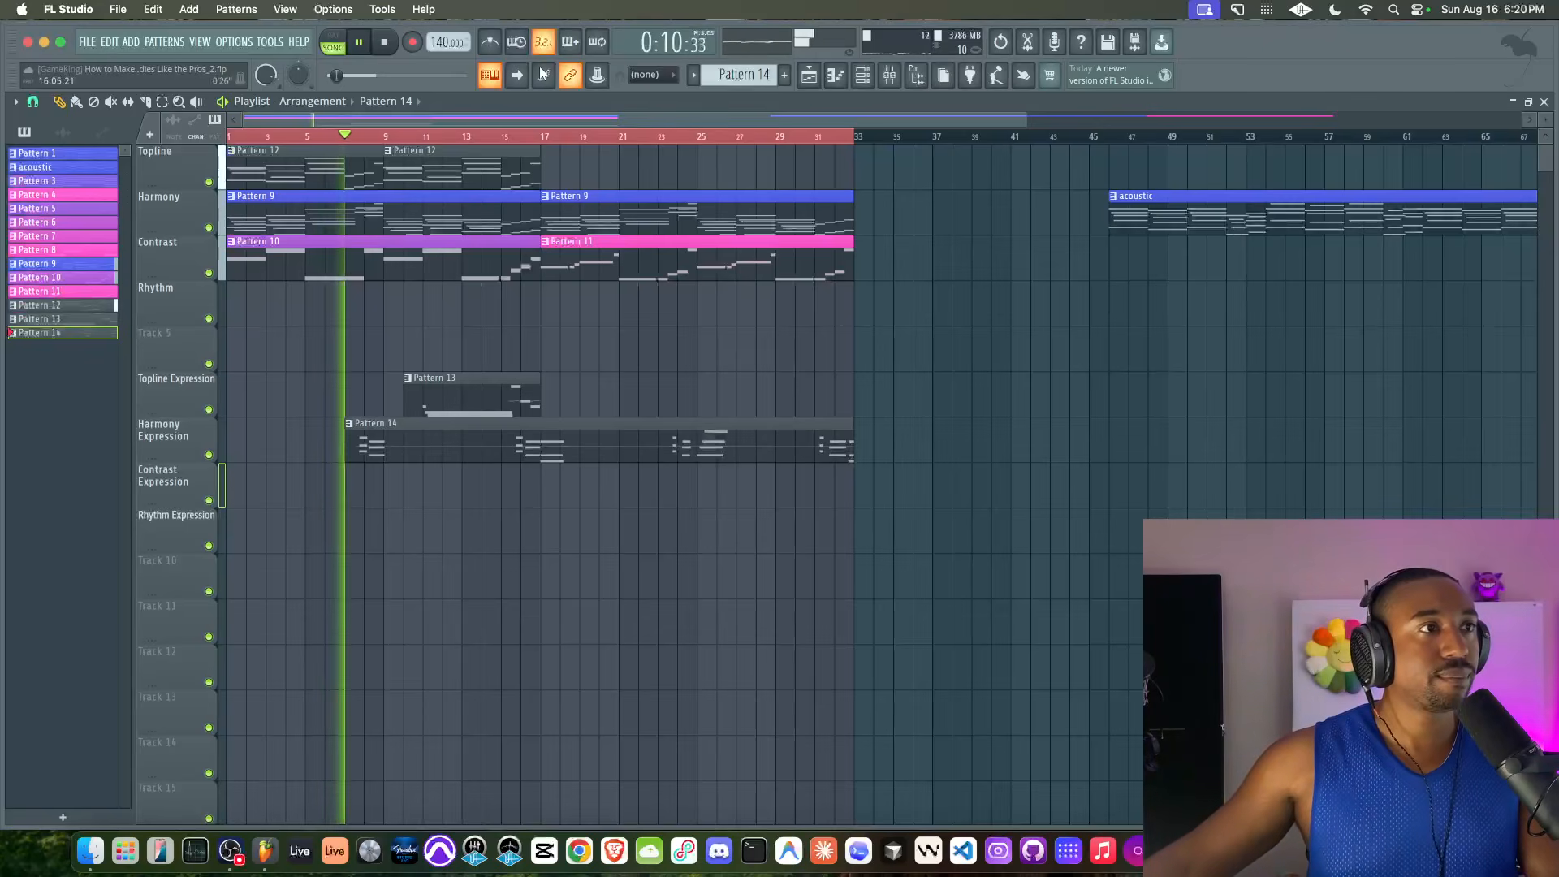
key("F9")
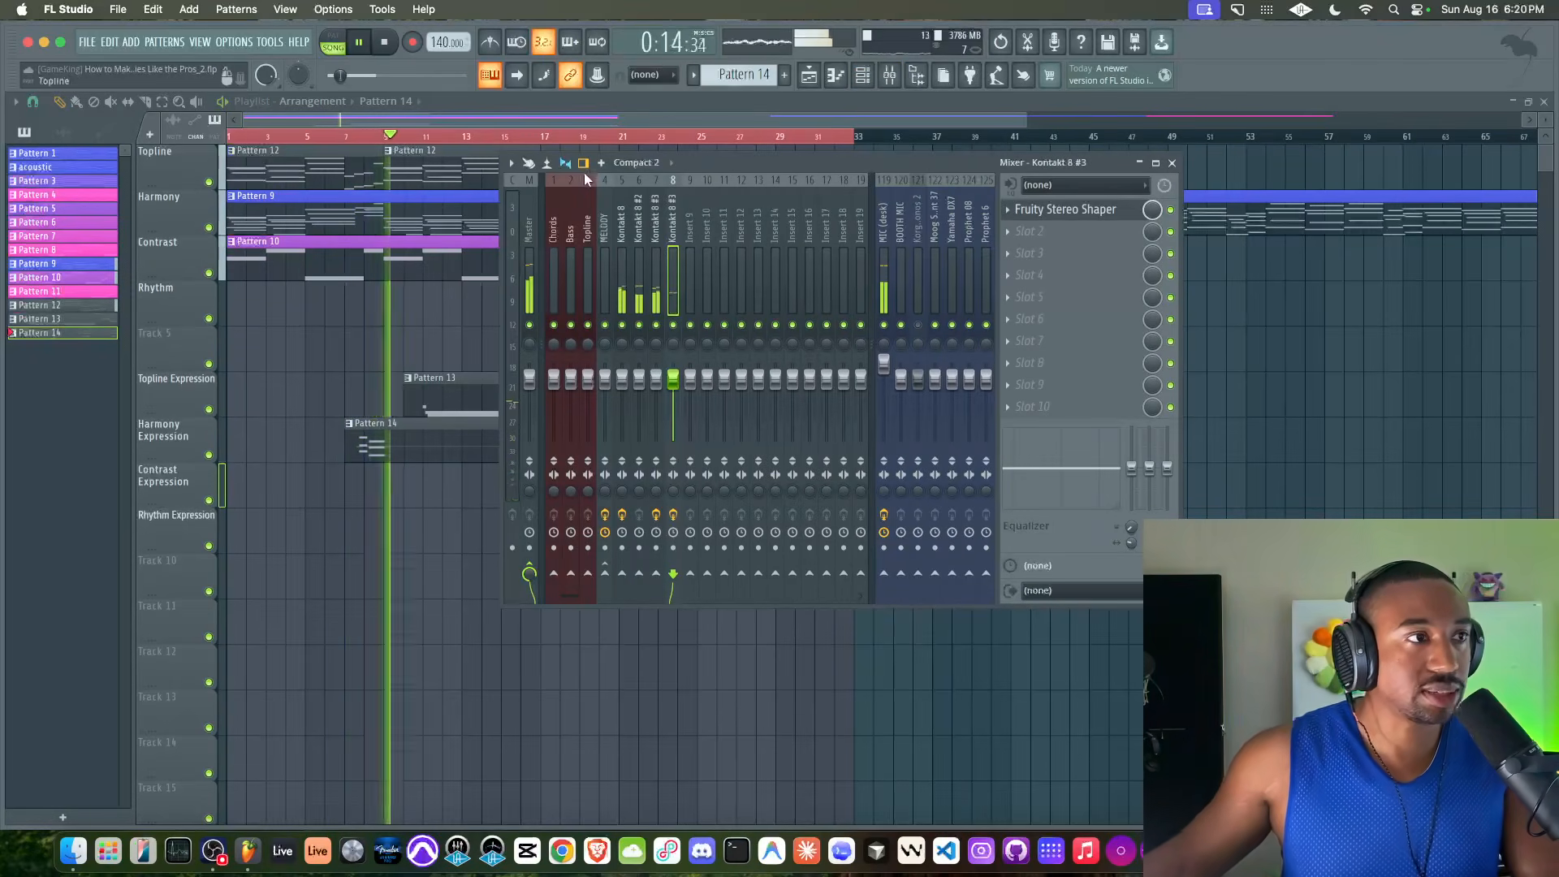
left_click(885, 325)
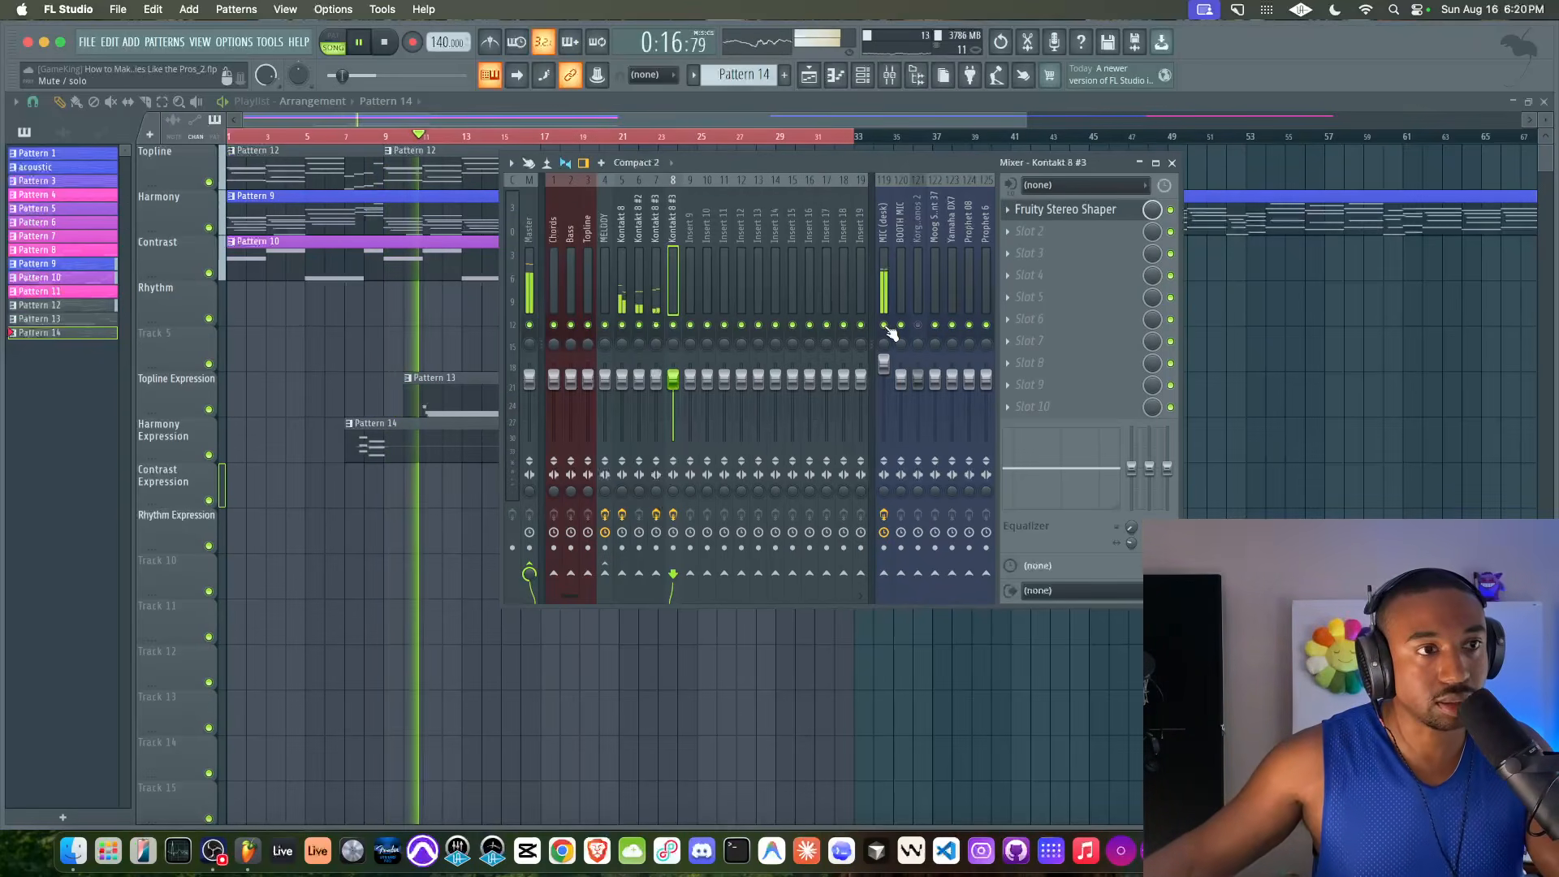
Clear the playlist time selection and move the Harmony track's acoustic and Pattern 4 clips so they run from bar 33
right_click(1343, 366)
scroll(776, 181, "down", 2)
right_click(671, 137)
scroll(671, 136, "down", 1)
left_click_drag(727, 195, 1091, 220)
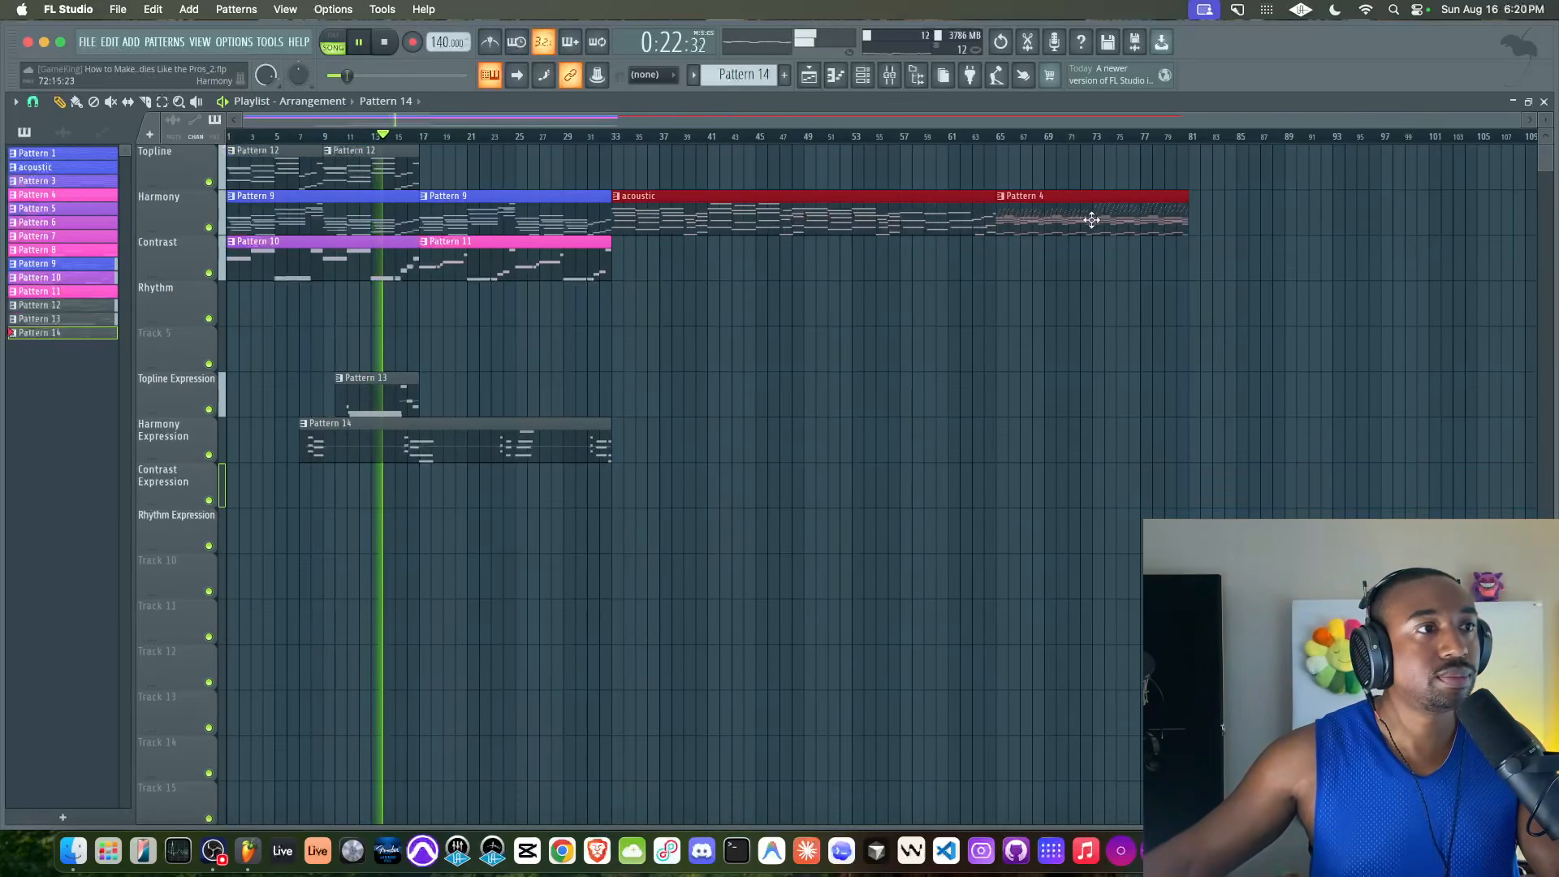
left_click(1038, 333)
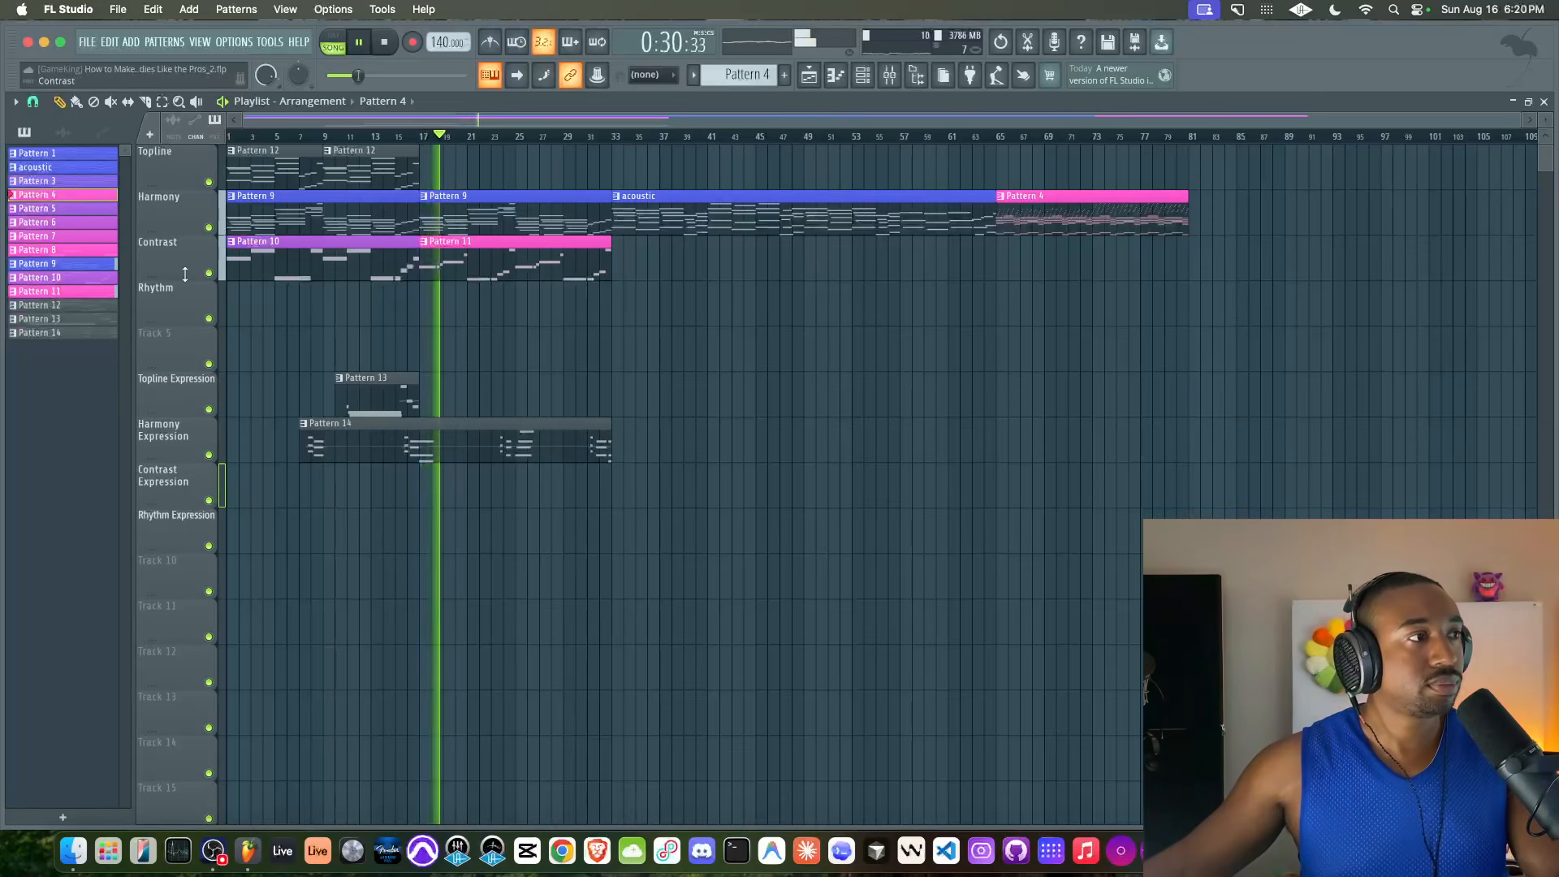
Recolour Patterns 12 to 14 in the pattern list with a pink-to-blue gradient and save the project
right_click(49, 333)
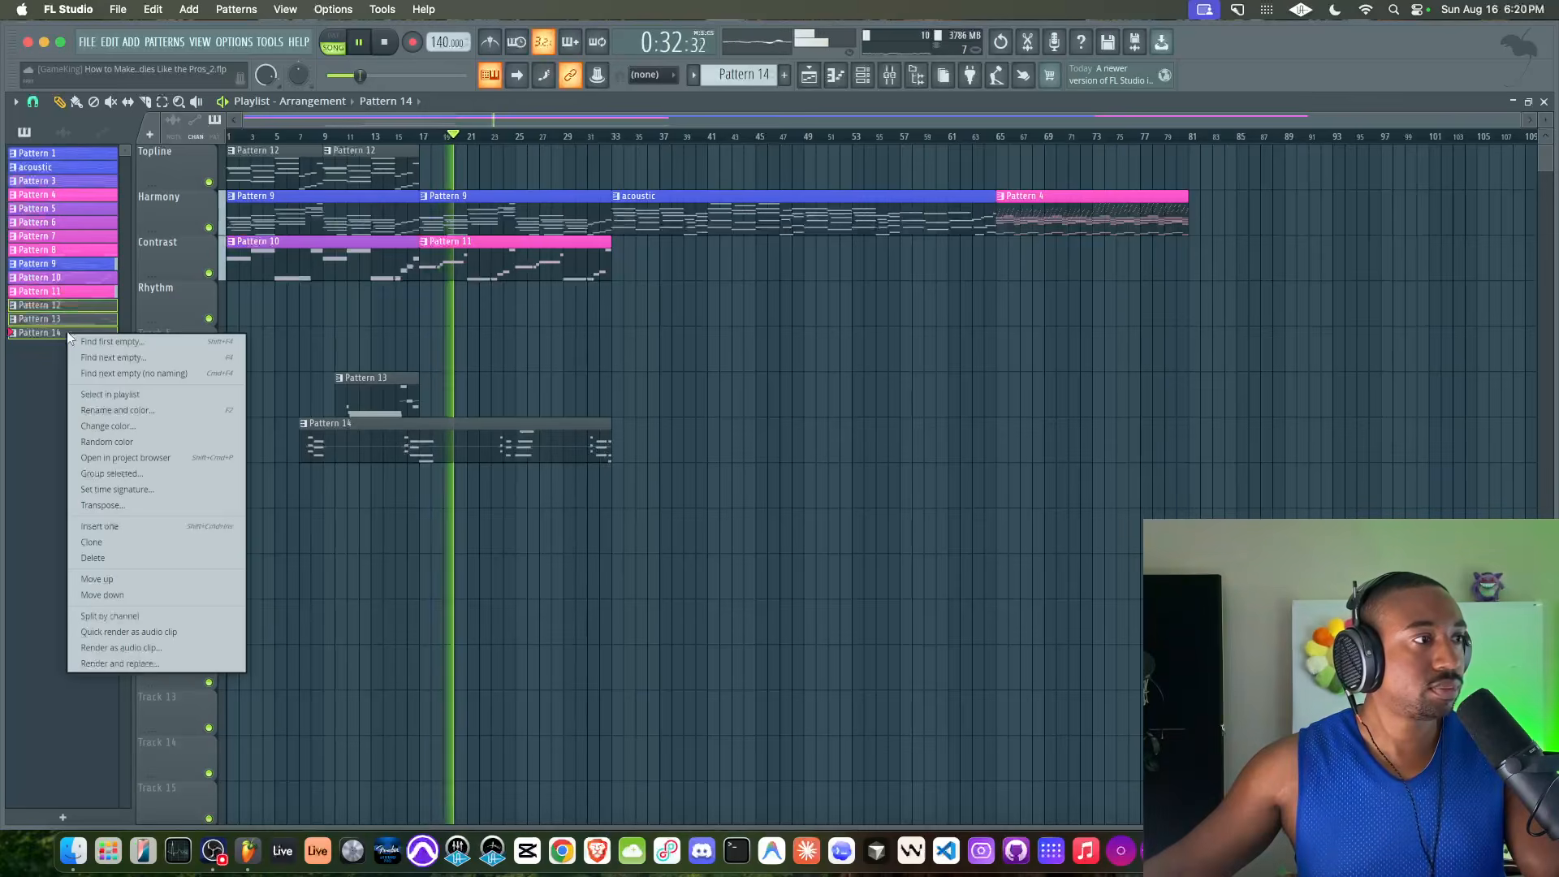
left_click(106, 406)
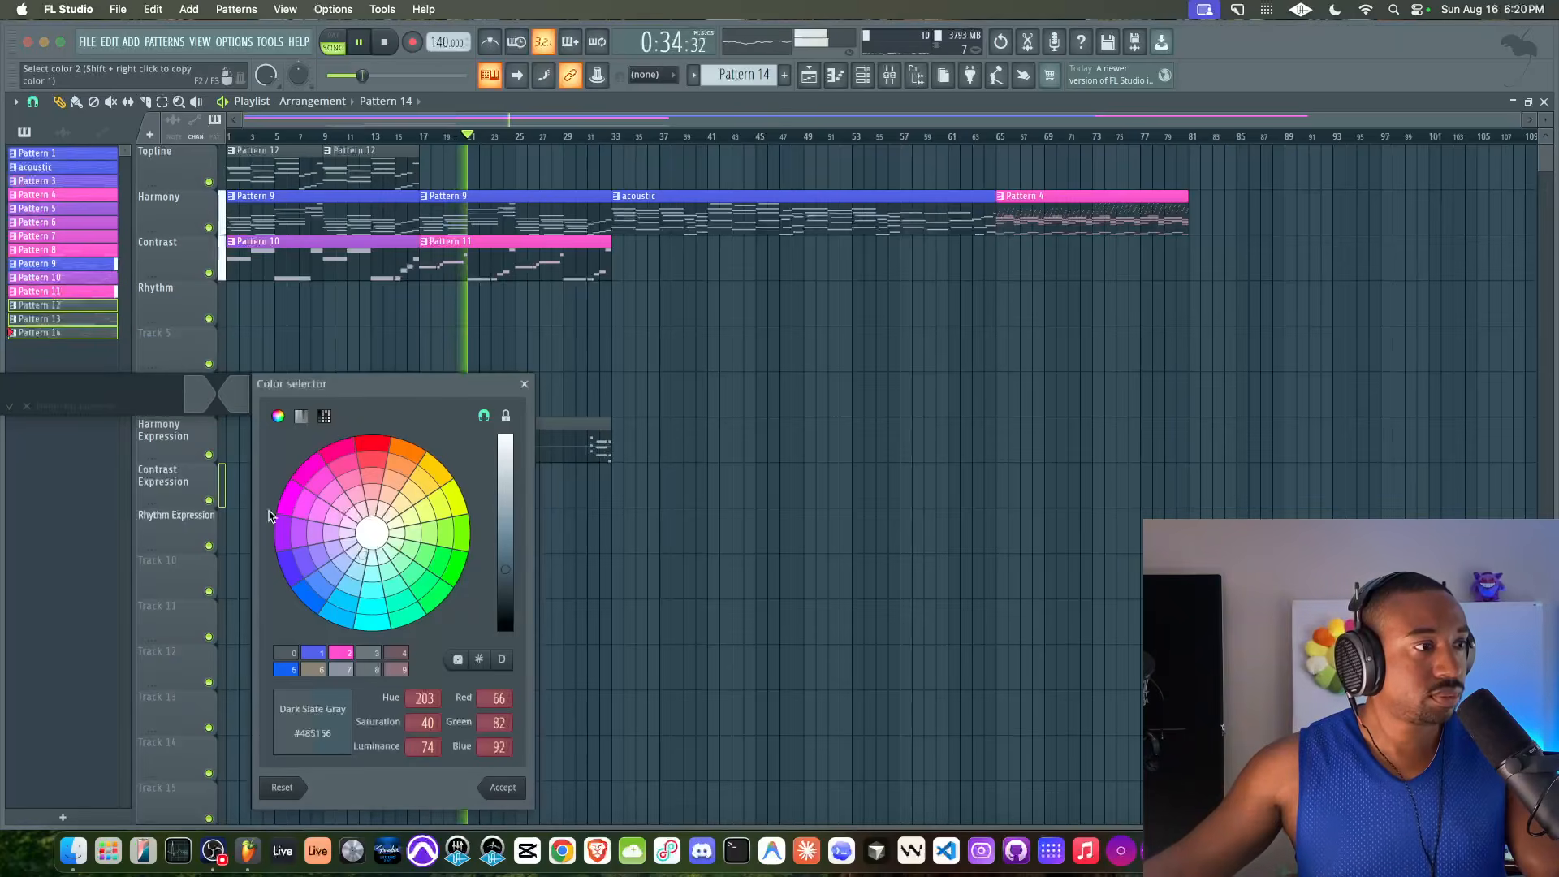
left_click(316, 654)
key("Return")
left_click(241, 382)
key("Return")
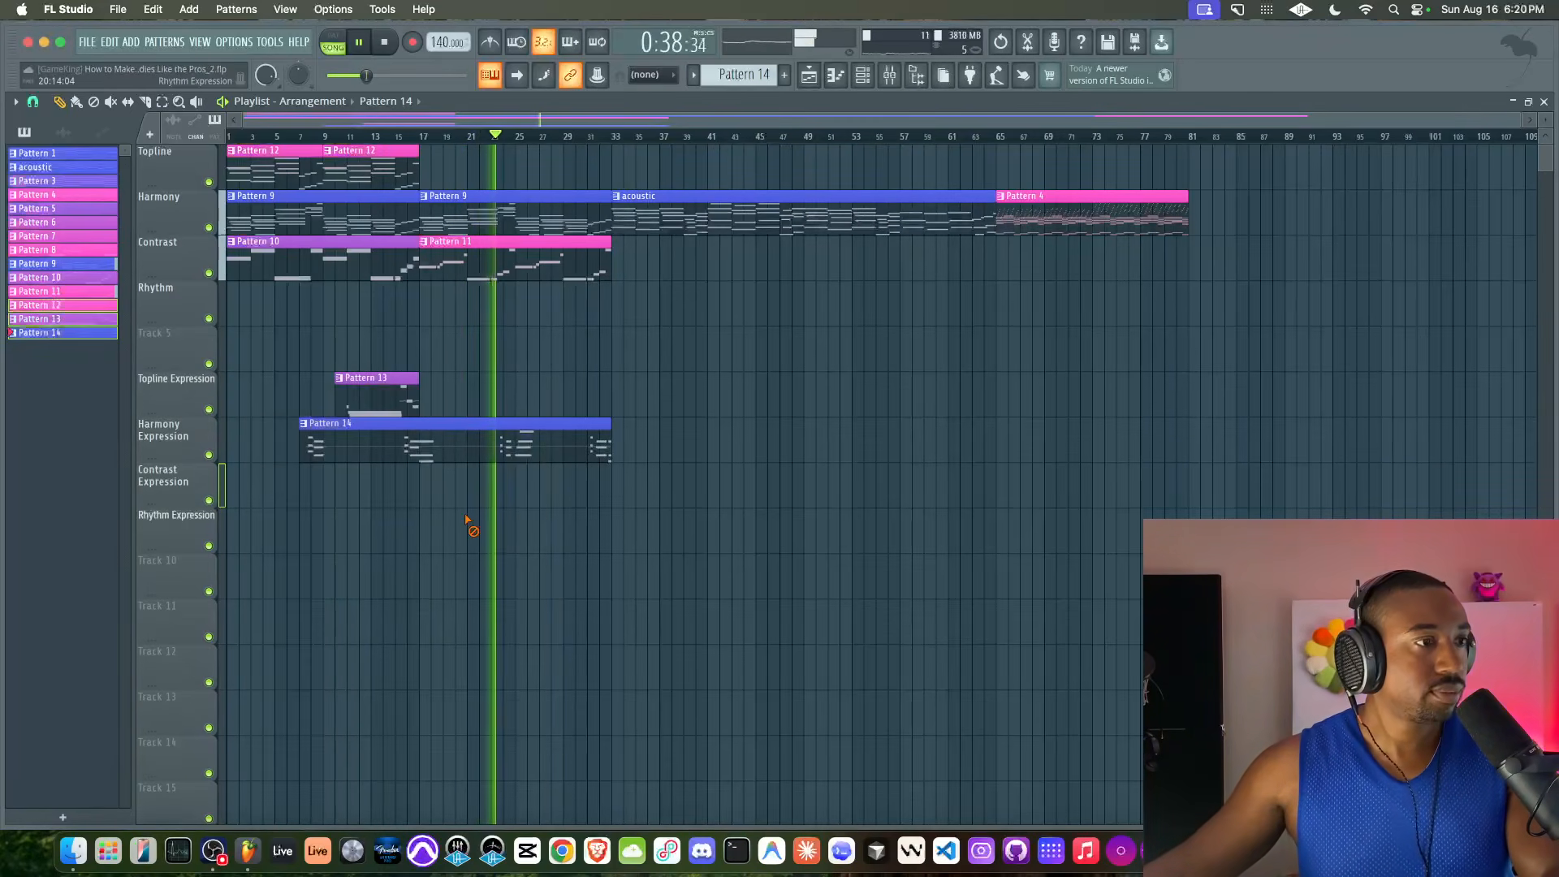
key("super+s")
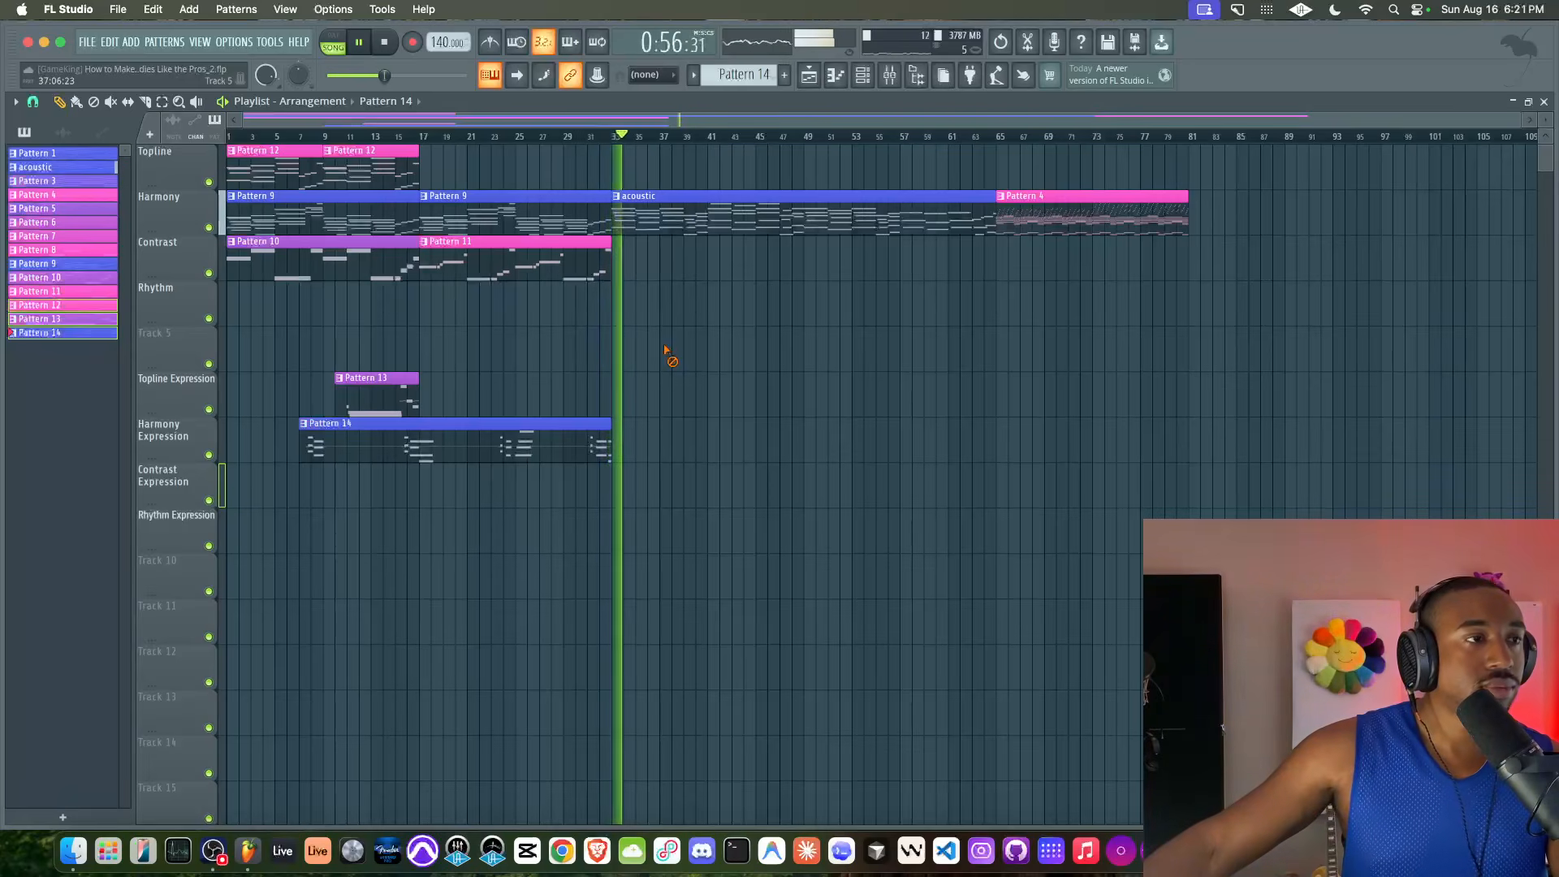
Duplicate the Harmony track's Pattern 4 clip so the copy runs from bar 81 to bar 97
scroll(689, 299, "down", 1)
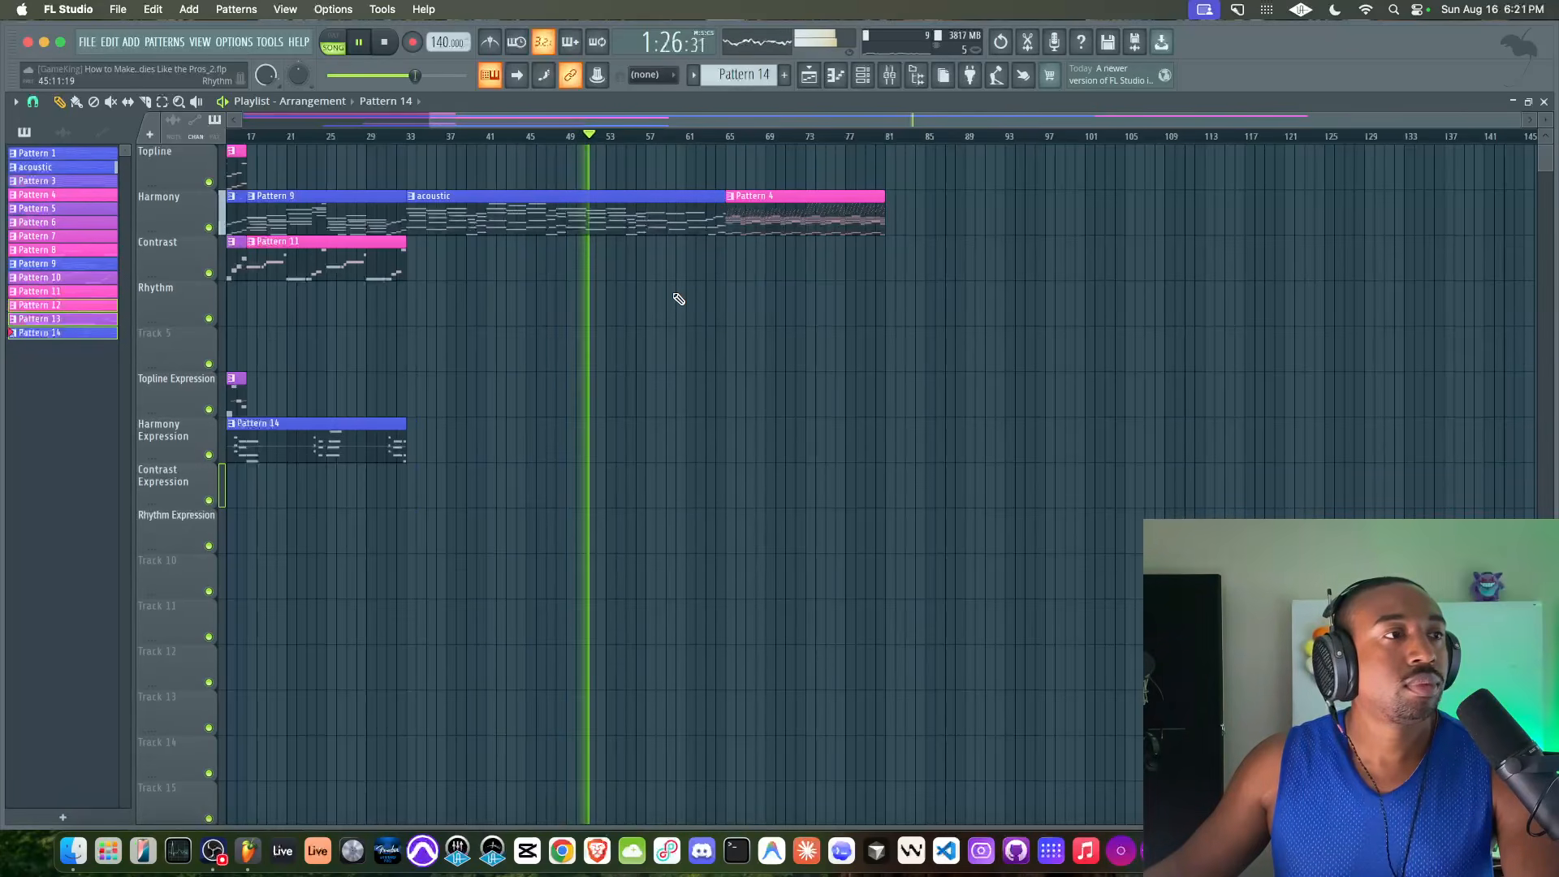
scroll(644, 283, "up", 3)
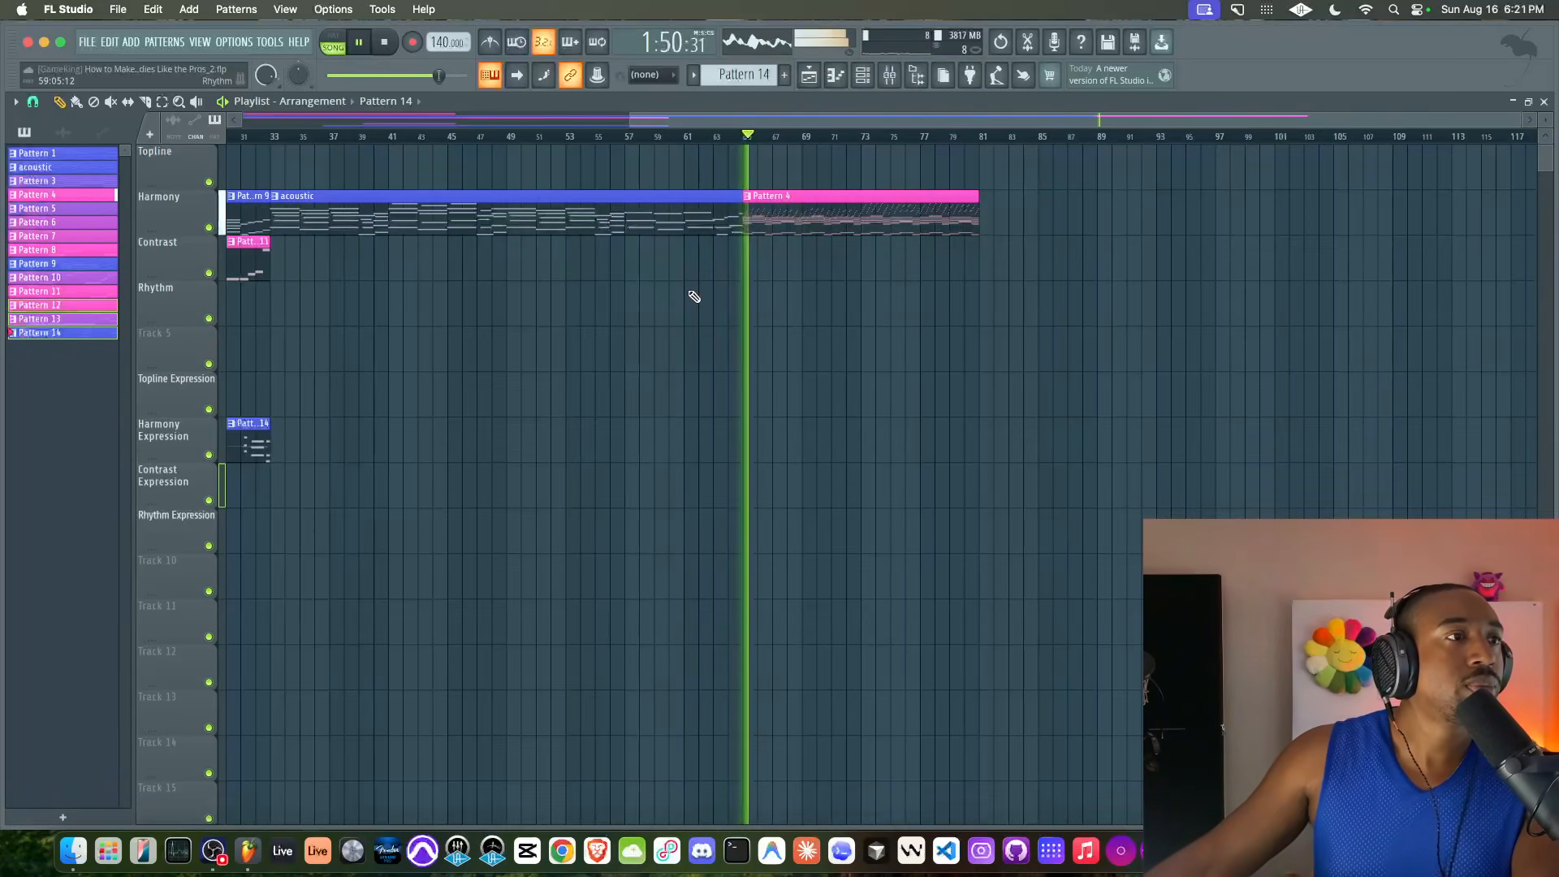
scroll(689, 293, "down", 4)
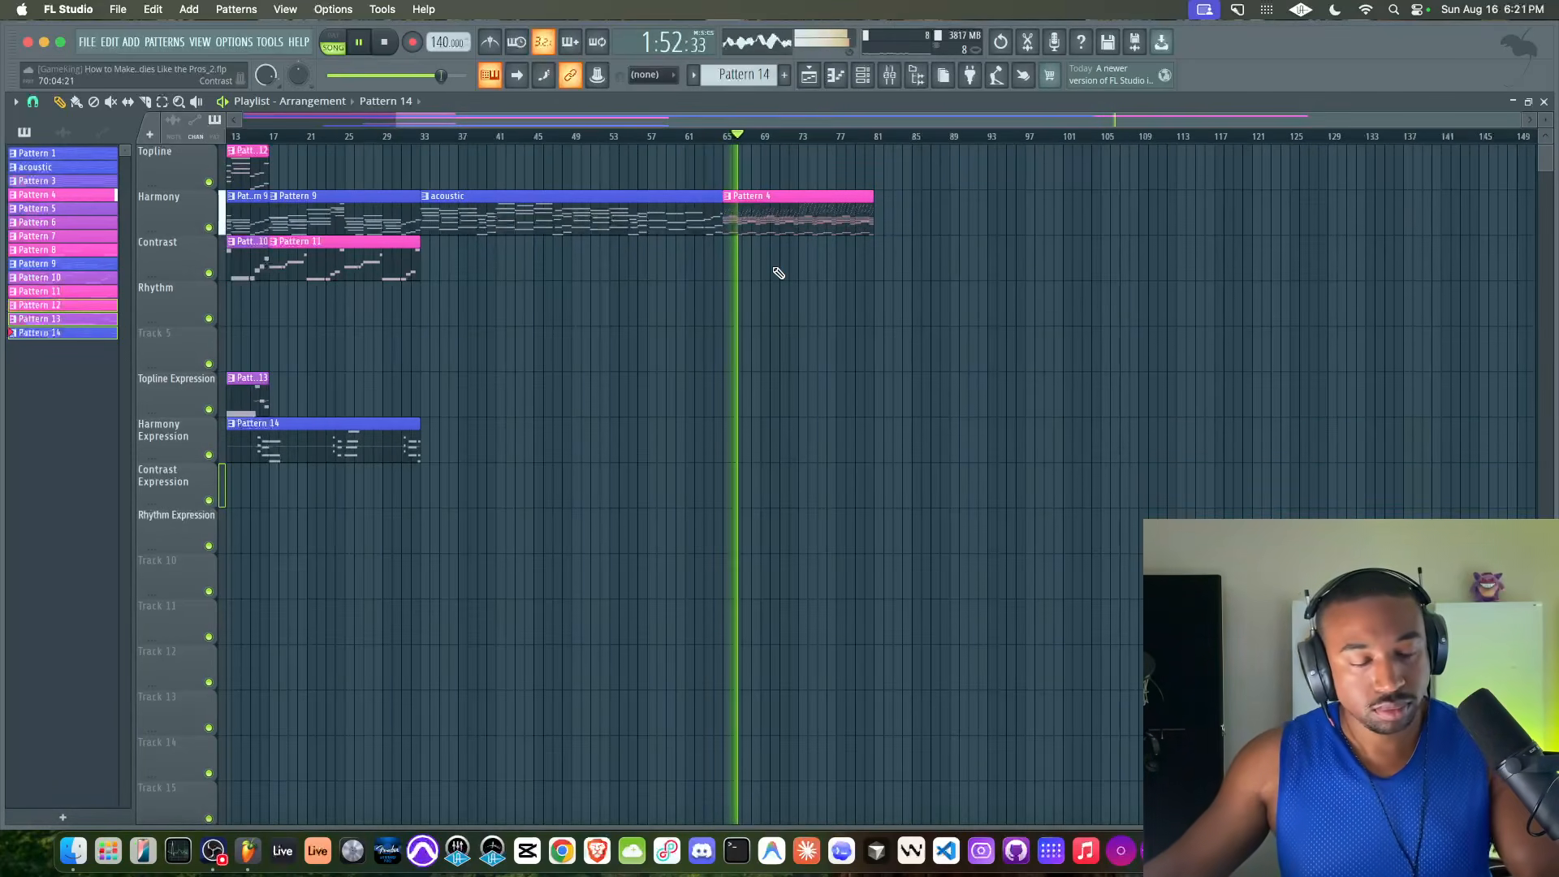
scroll(721, 308, "up", 3)
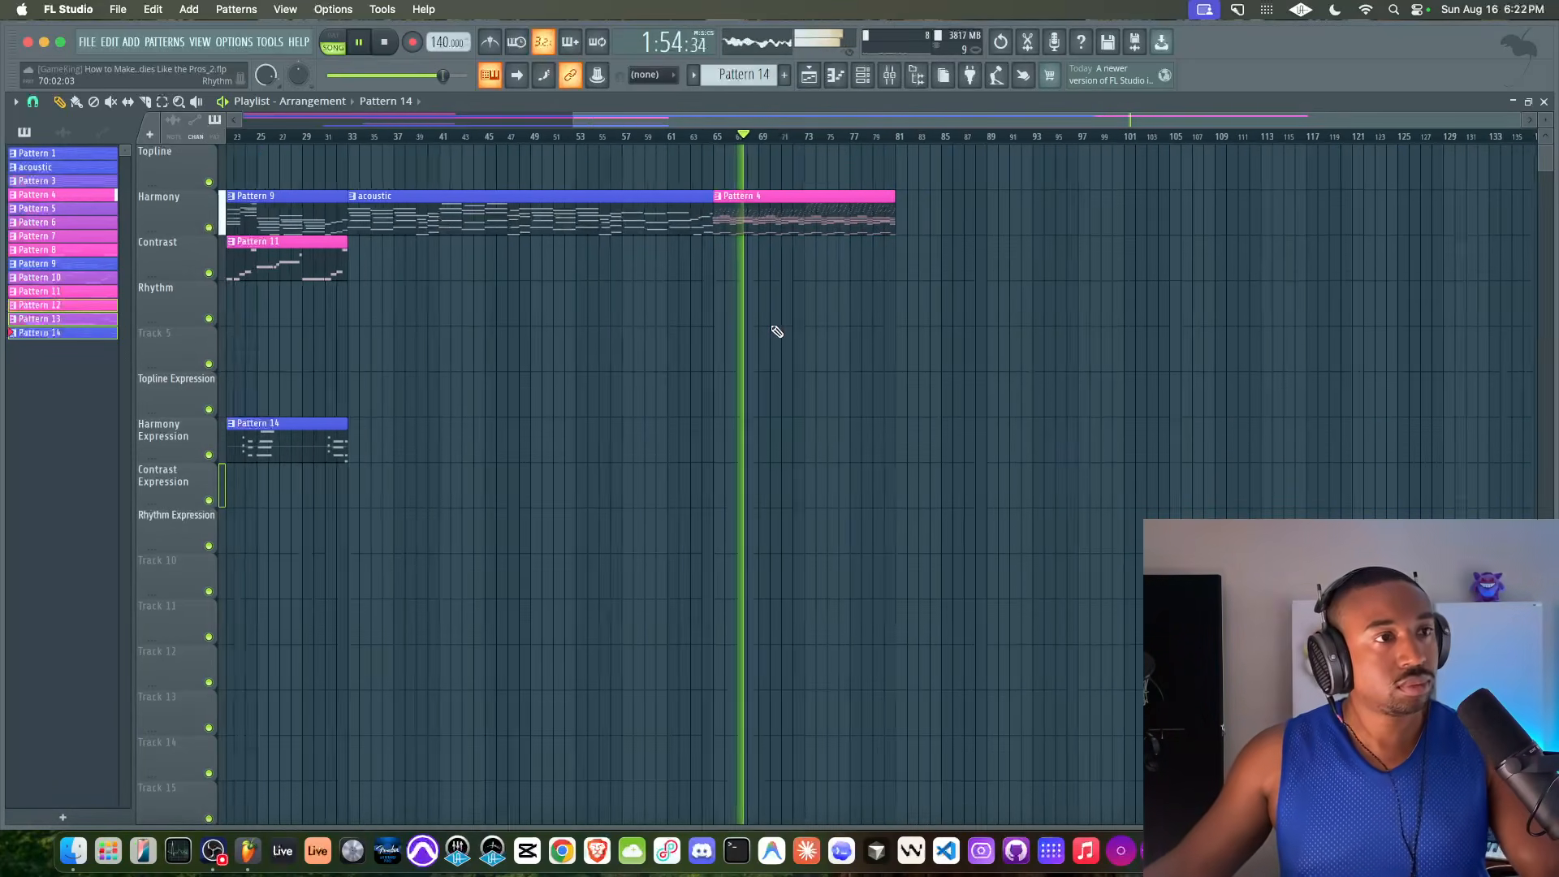
left_click(758, 204)
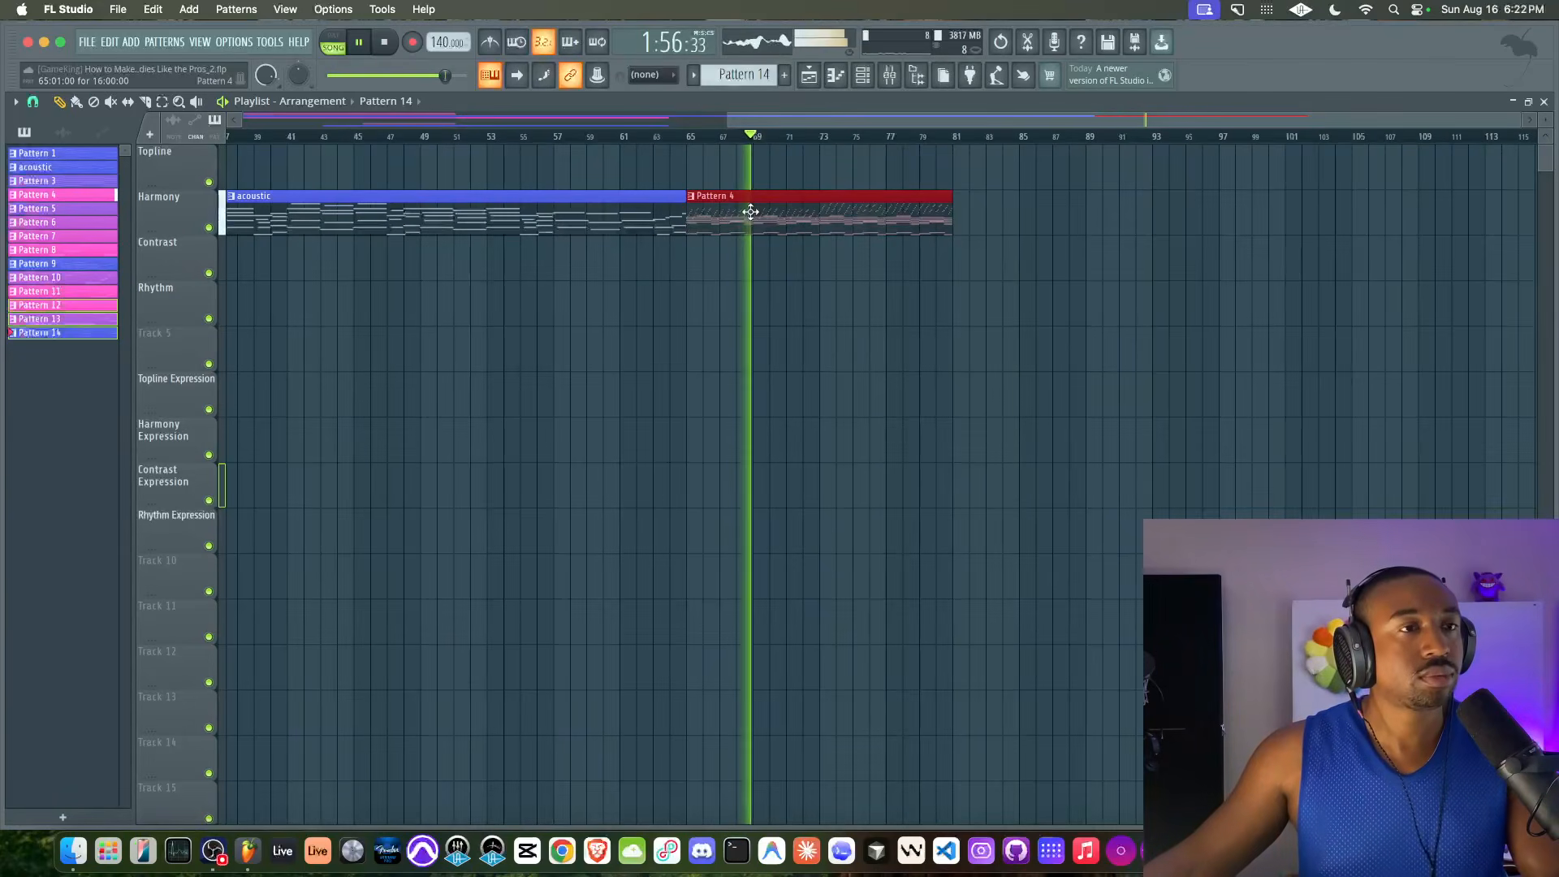
scroll(748, 213, "right", 2)
scroll(662, 209, "right", 4)
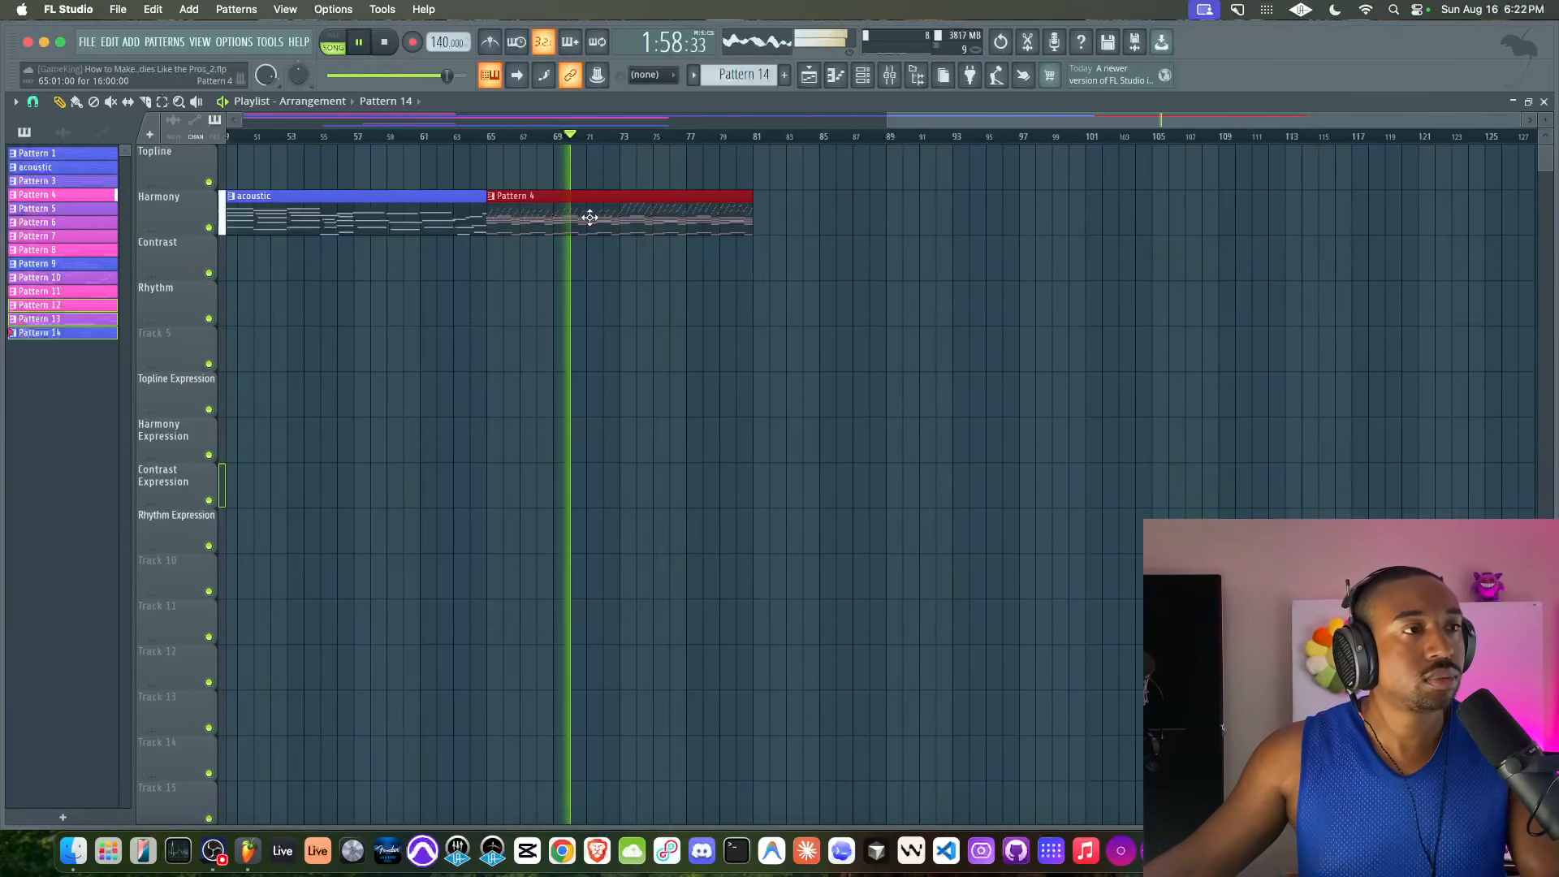
key("ctrl+b")
Create an automation clip for Gross Beat's mix level on the MELODY mixer track and drop it to 0% from bar 81
left_click(889, 76)
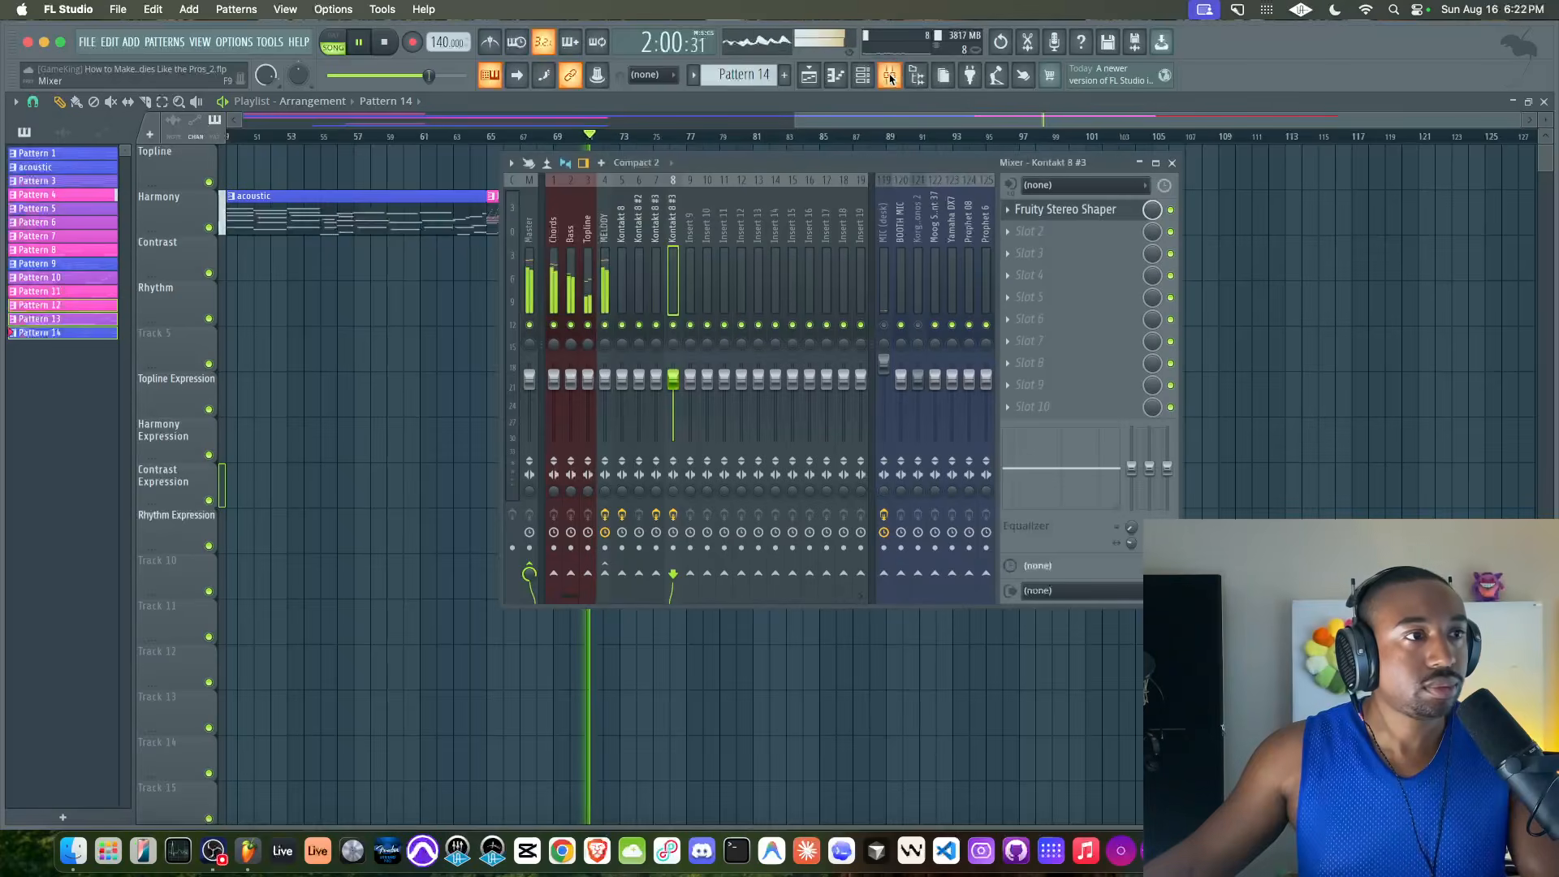
left_click(606, 235)
right_click(1152, 211)
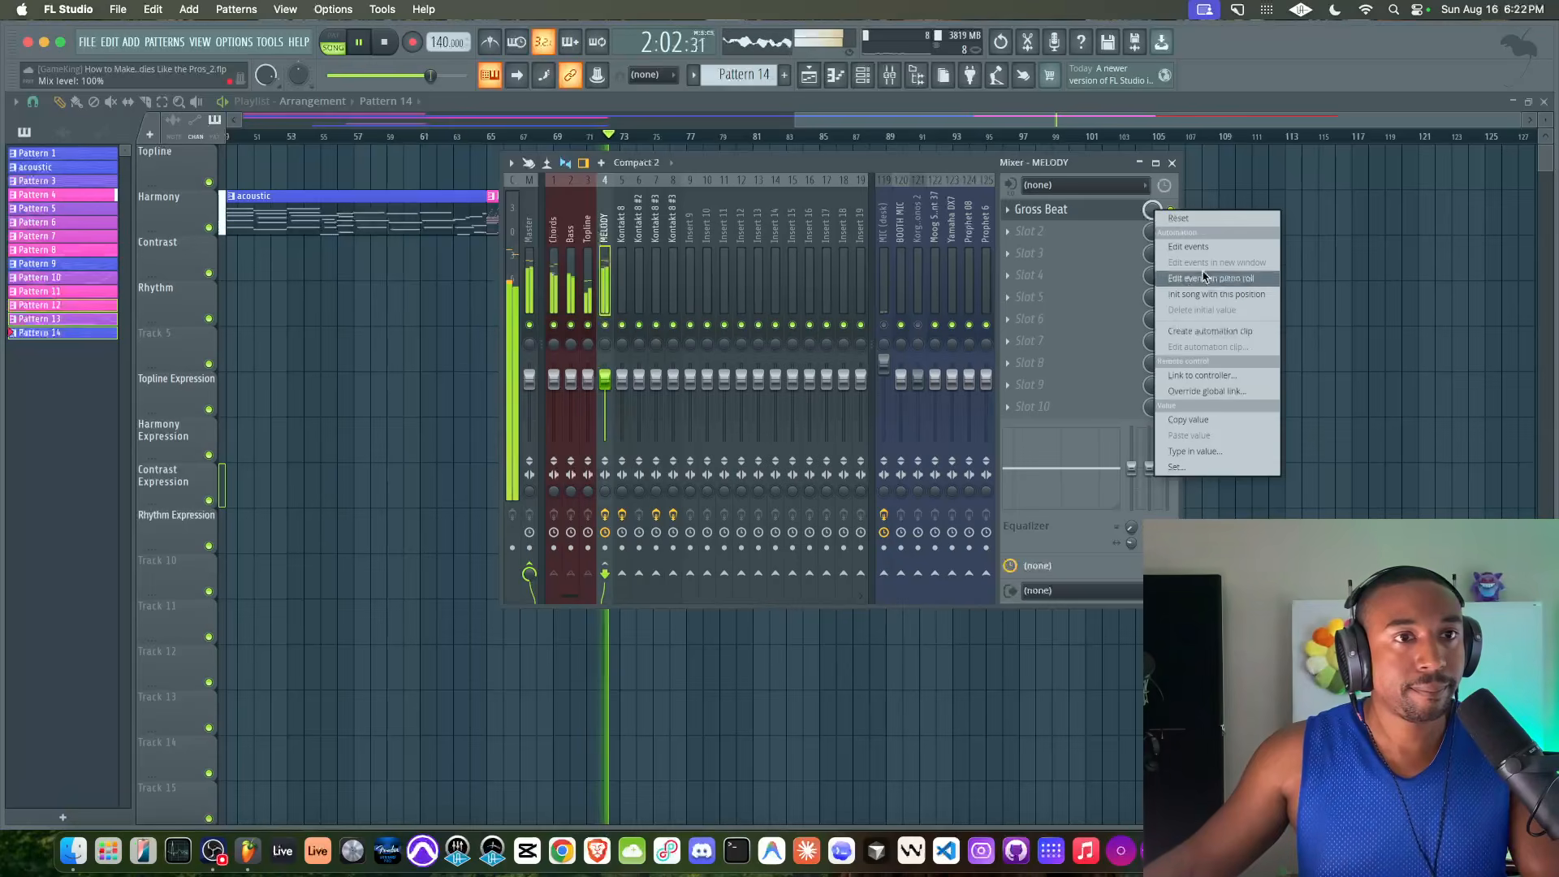
left_click(1220, 335)
key("F9")
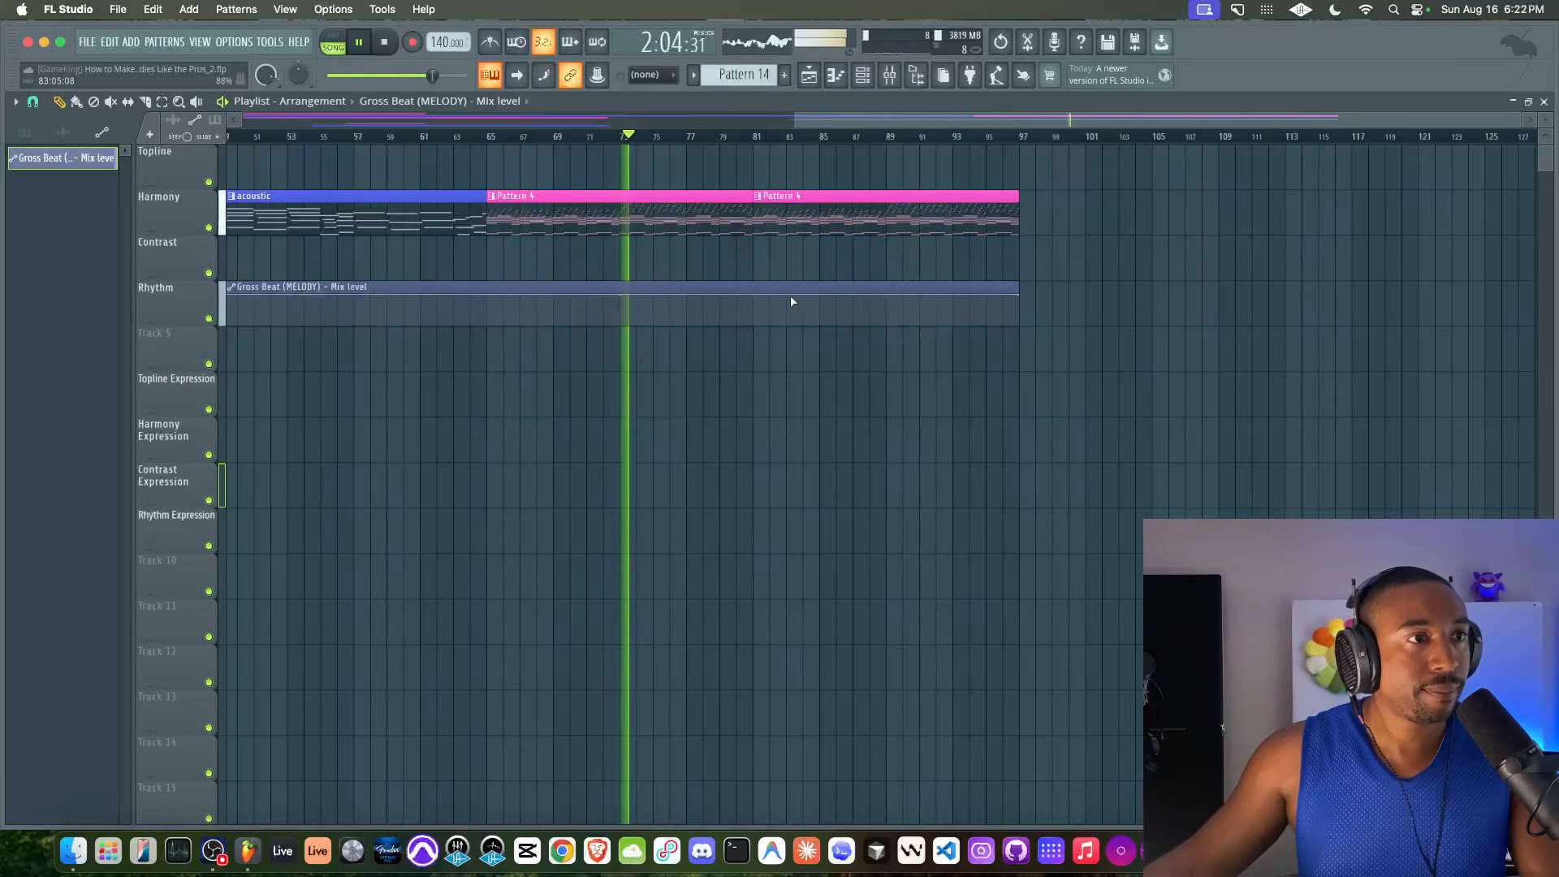
left_click_drag(765, 306, 768, 339)
left_click_drag(1002, 296, 1021, 339)
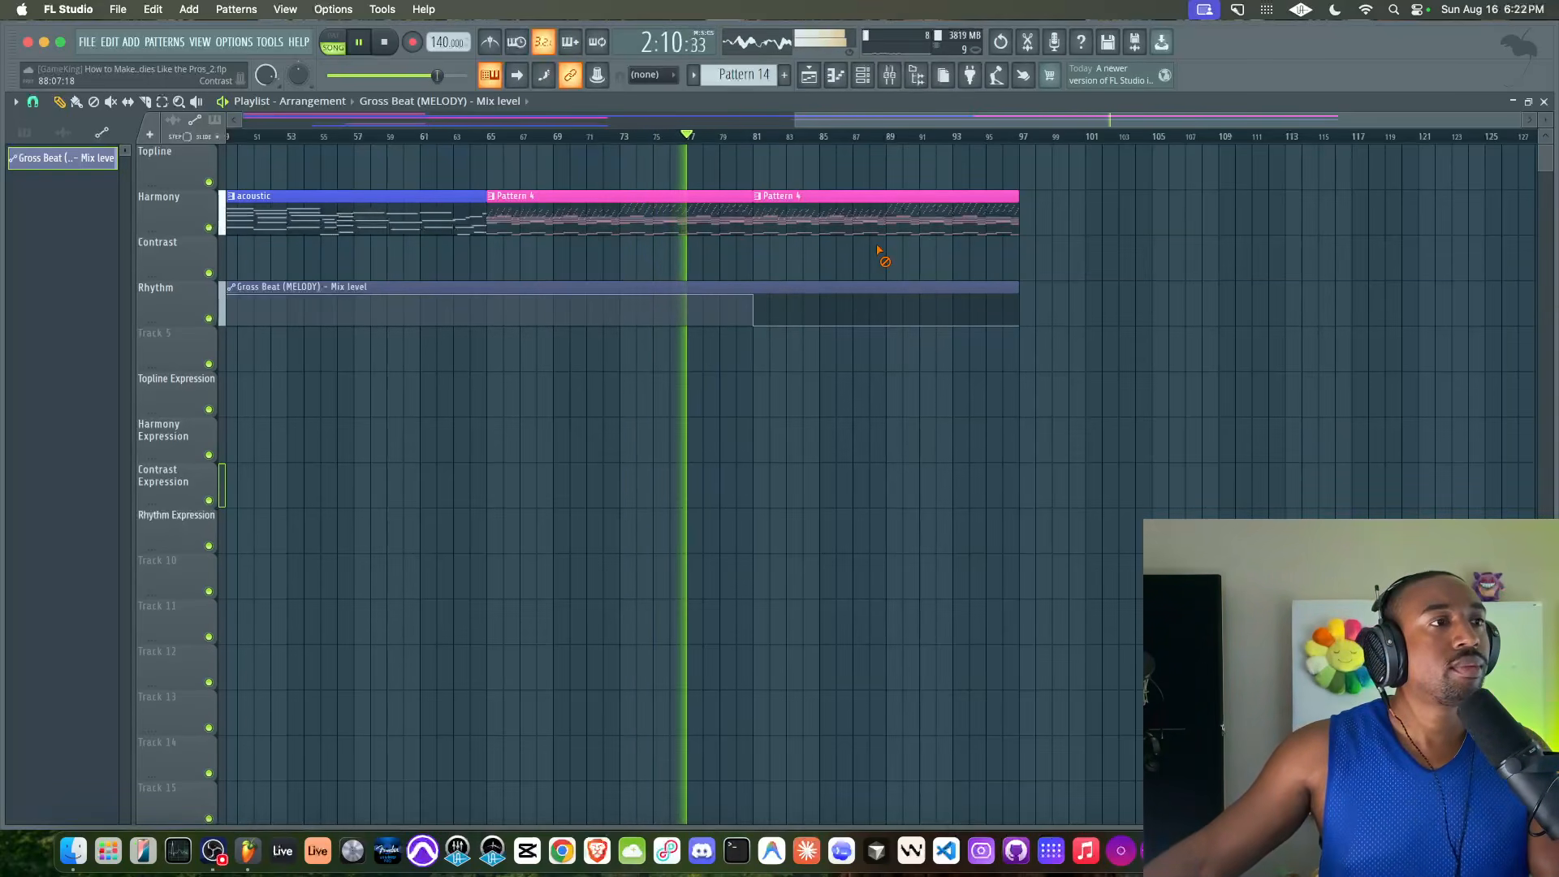
Try extending the Gross Beat mix level automation clip to bar 105 and raising its point at bar 97
scroll(690, 252, "down", 5)
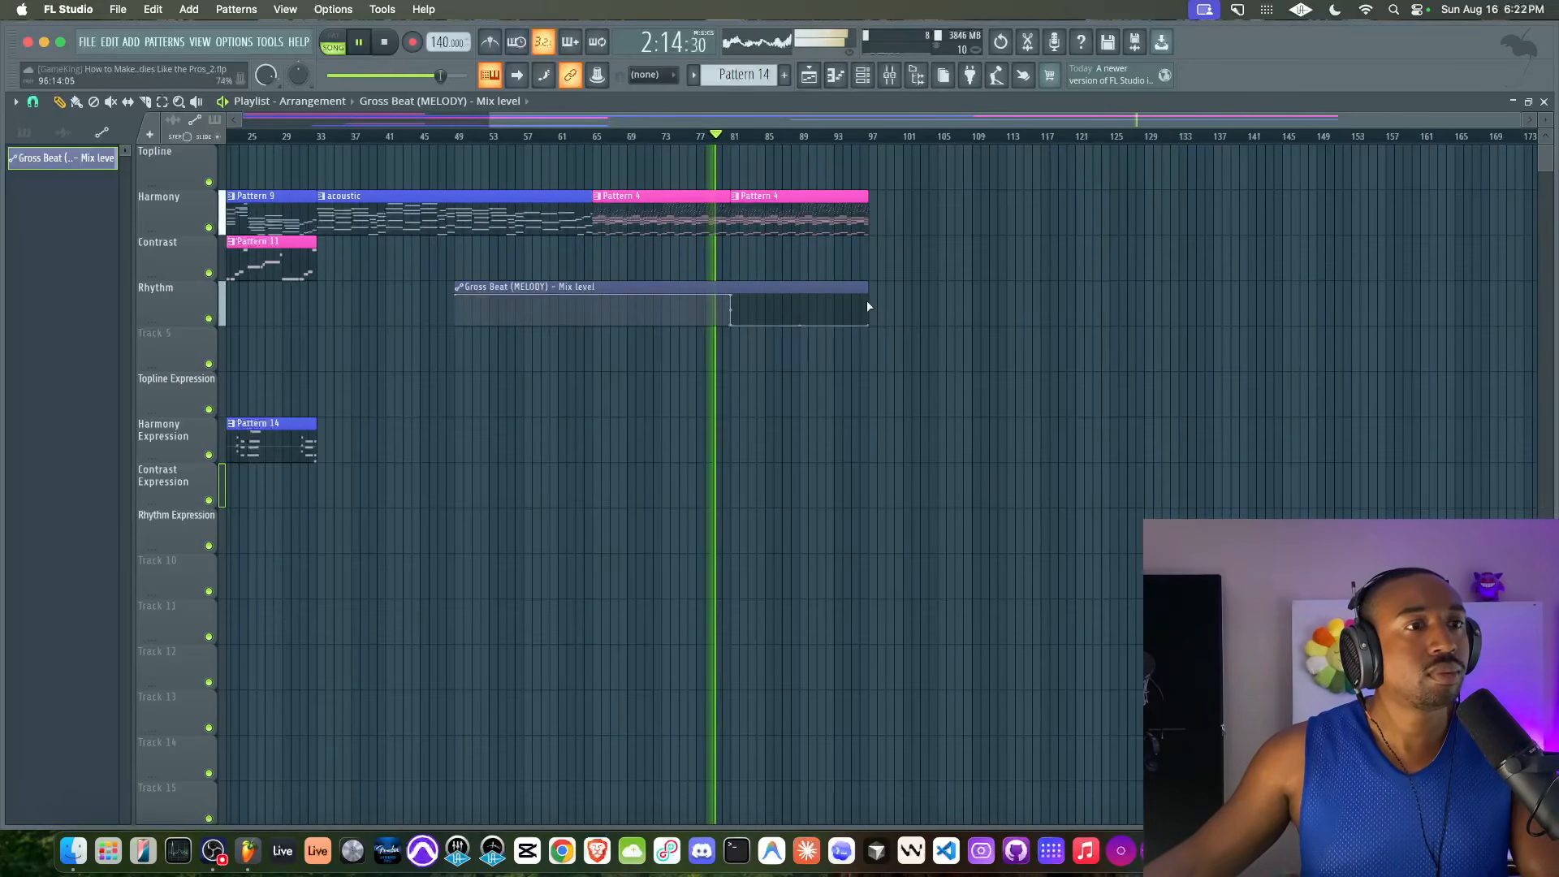
left_click_drag(858, 291, 937, 290)
scroll(864, 318, "up", 4)
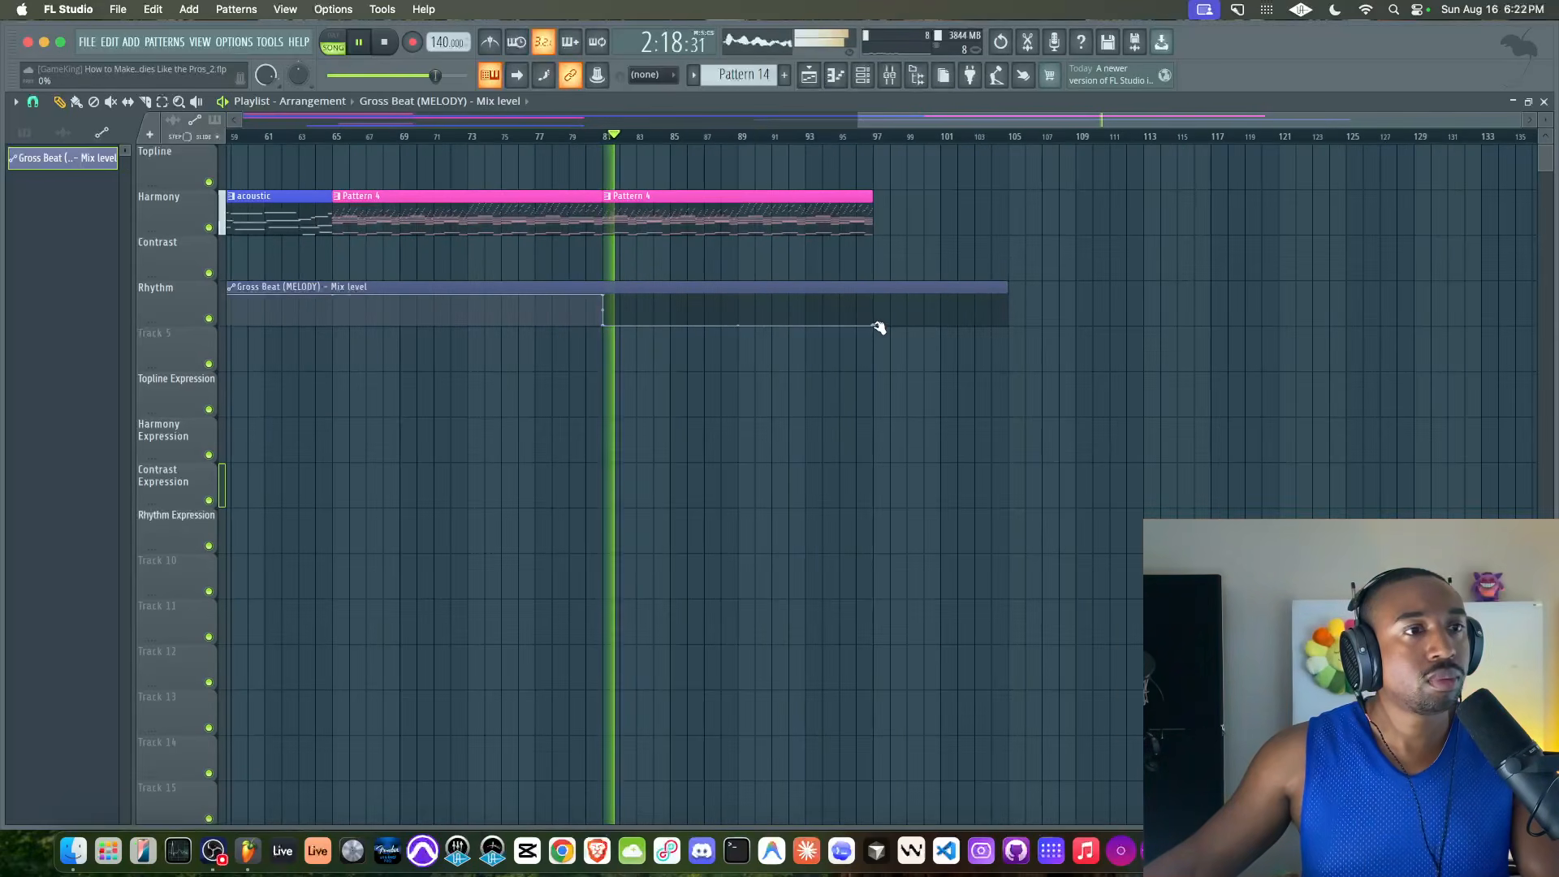
left_click_drag(875, 317, 874, 320)
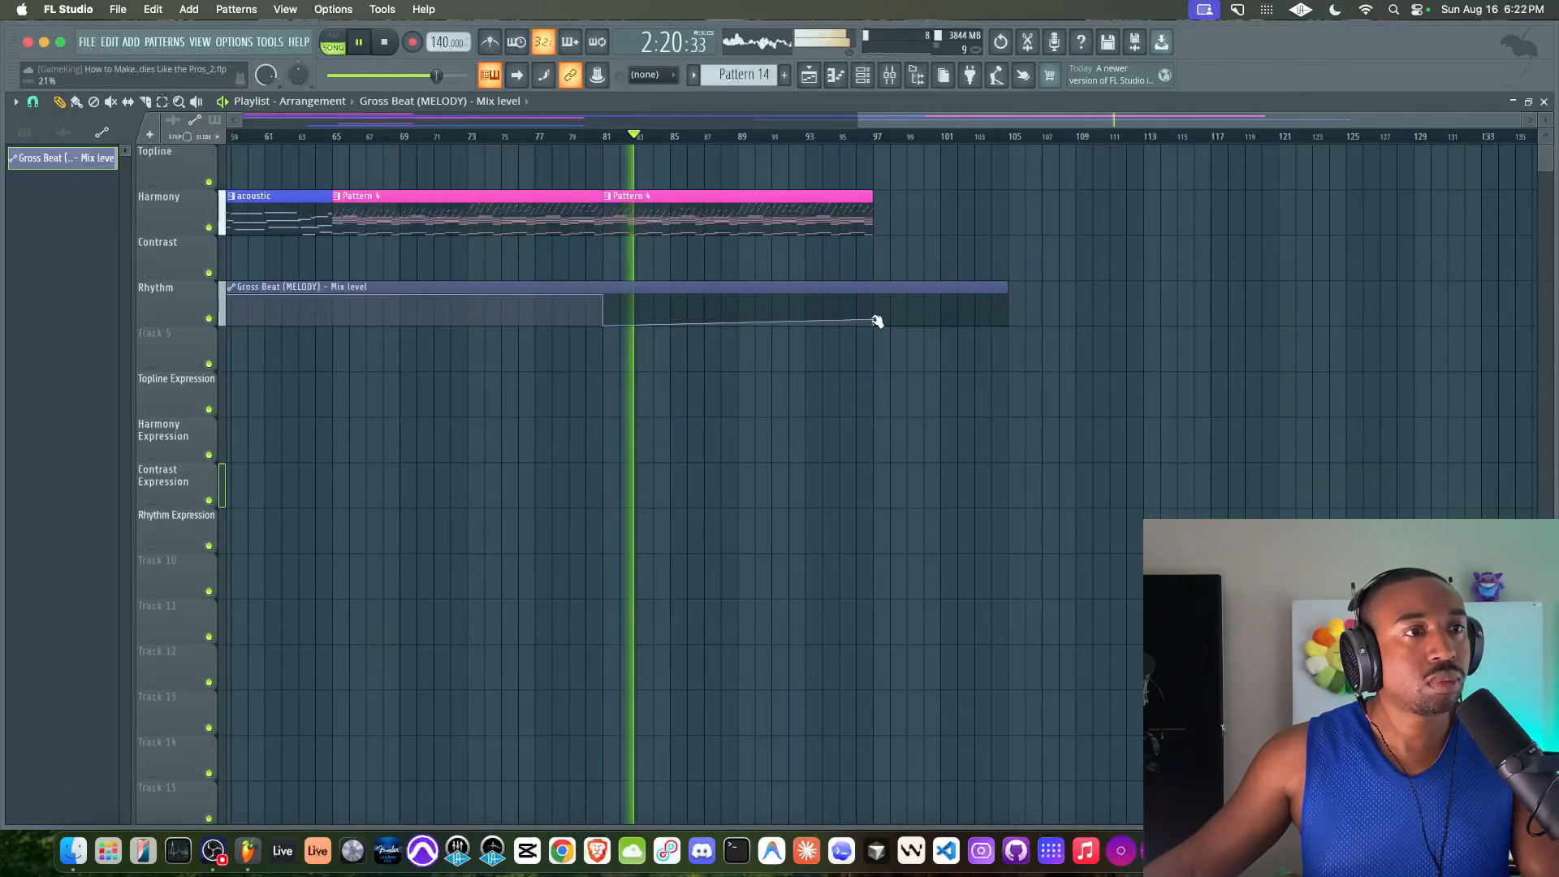
left_click(914, 328)
right_click(910, 333)
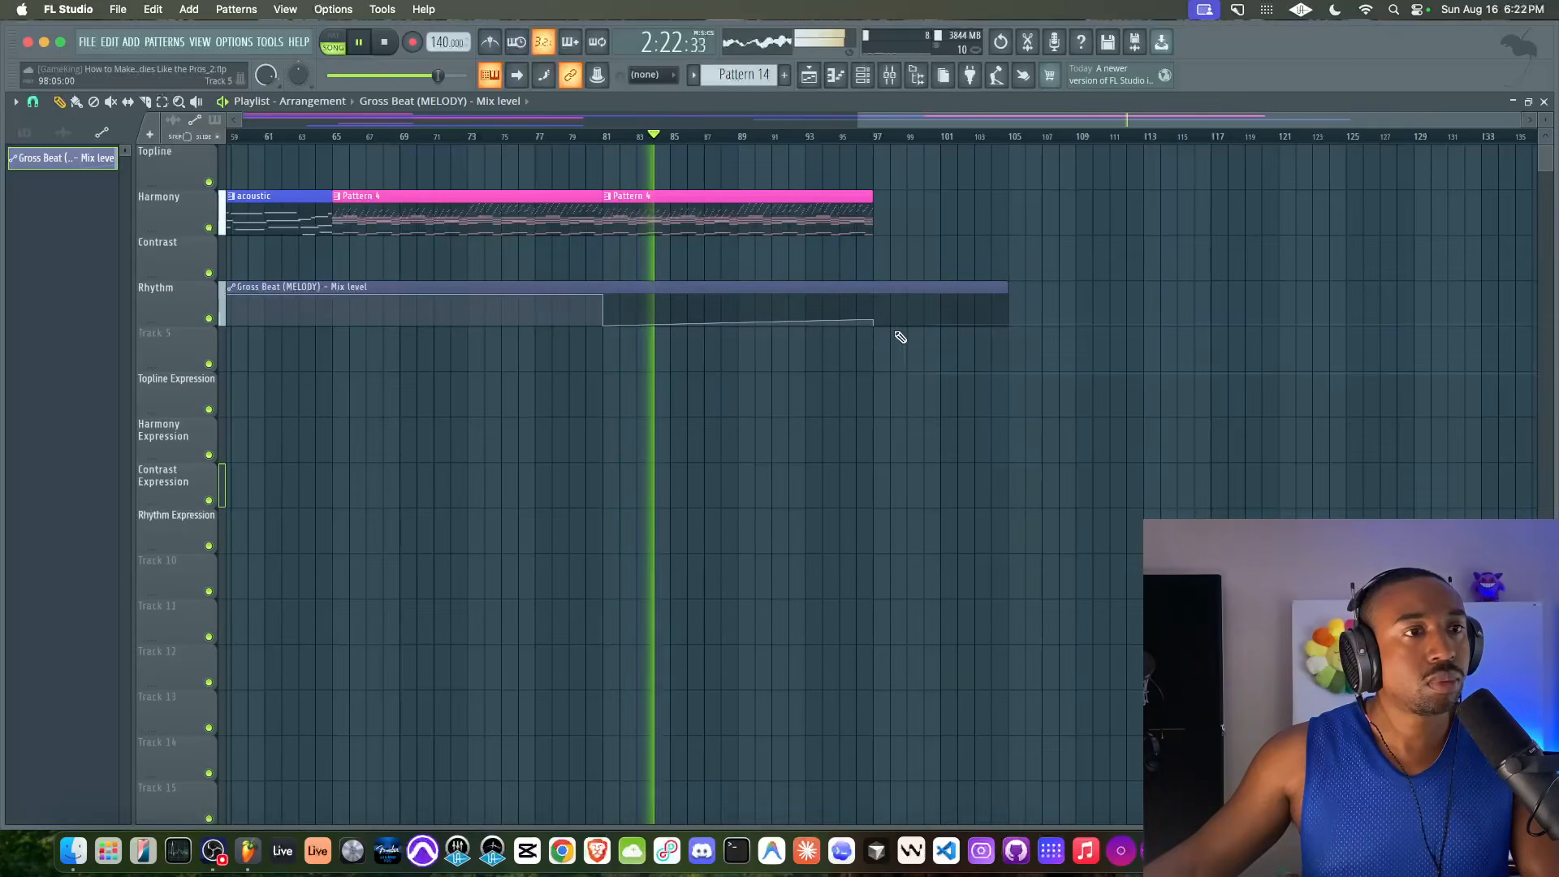
Clear the trial change around bar 97 of the Gross Beat automation and trim the clip to end at bar 97
right_click(907, 325)
left_click(873, 321, "alt")
left_click_drag(909, 323, 876, 291)
right_click(902, 296)
left_click_drag(1005, 288, 876, 285)
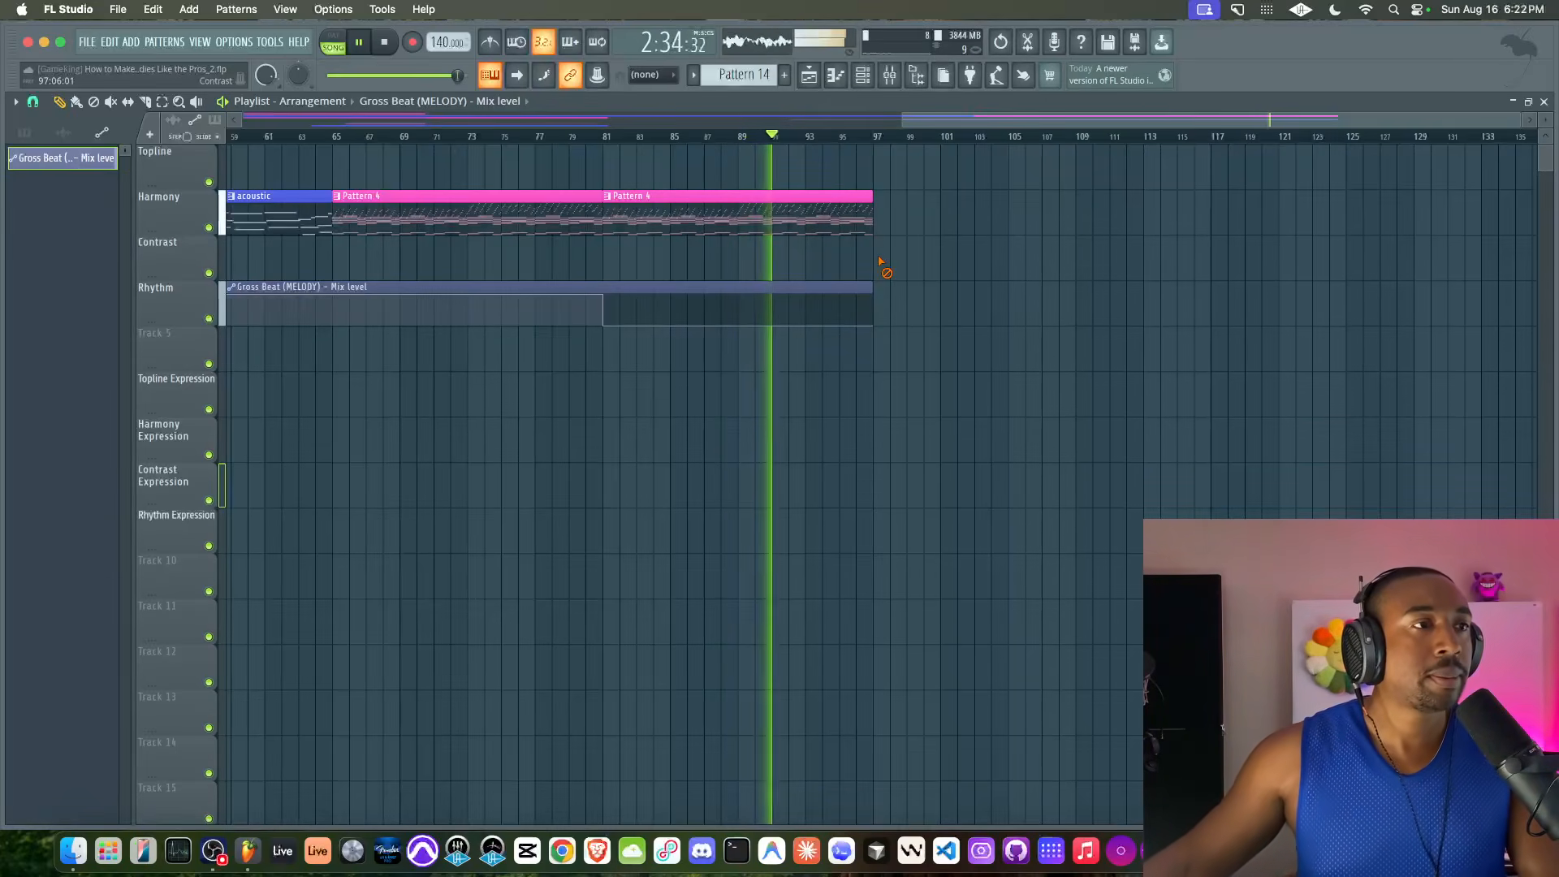
Check the MELODY track in the mixer, stop the arrangement's playback and save the project
left_click(893, 79)
left_click(894, 80)
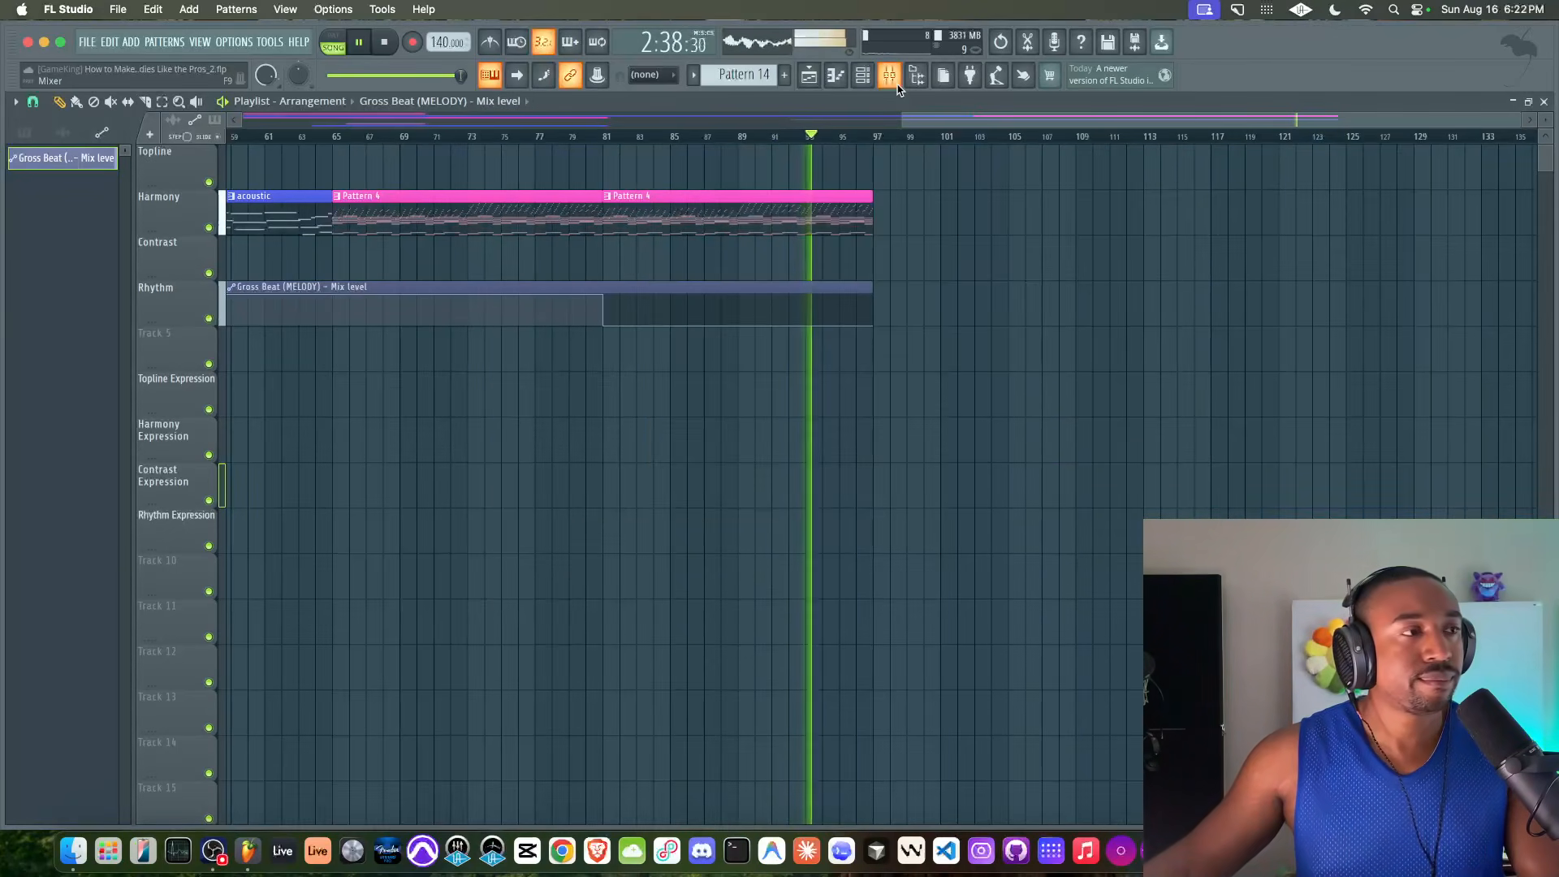
scroll(792, 219, "down", 1)
scroll(693, 243, "down", 3)
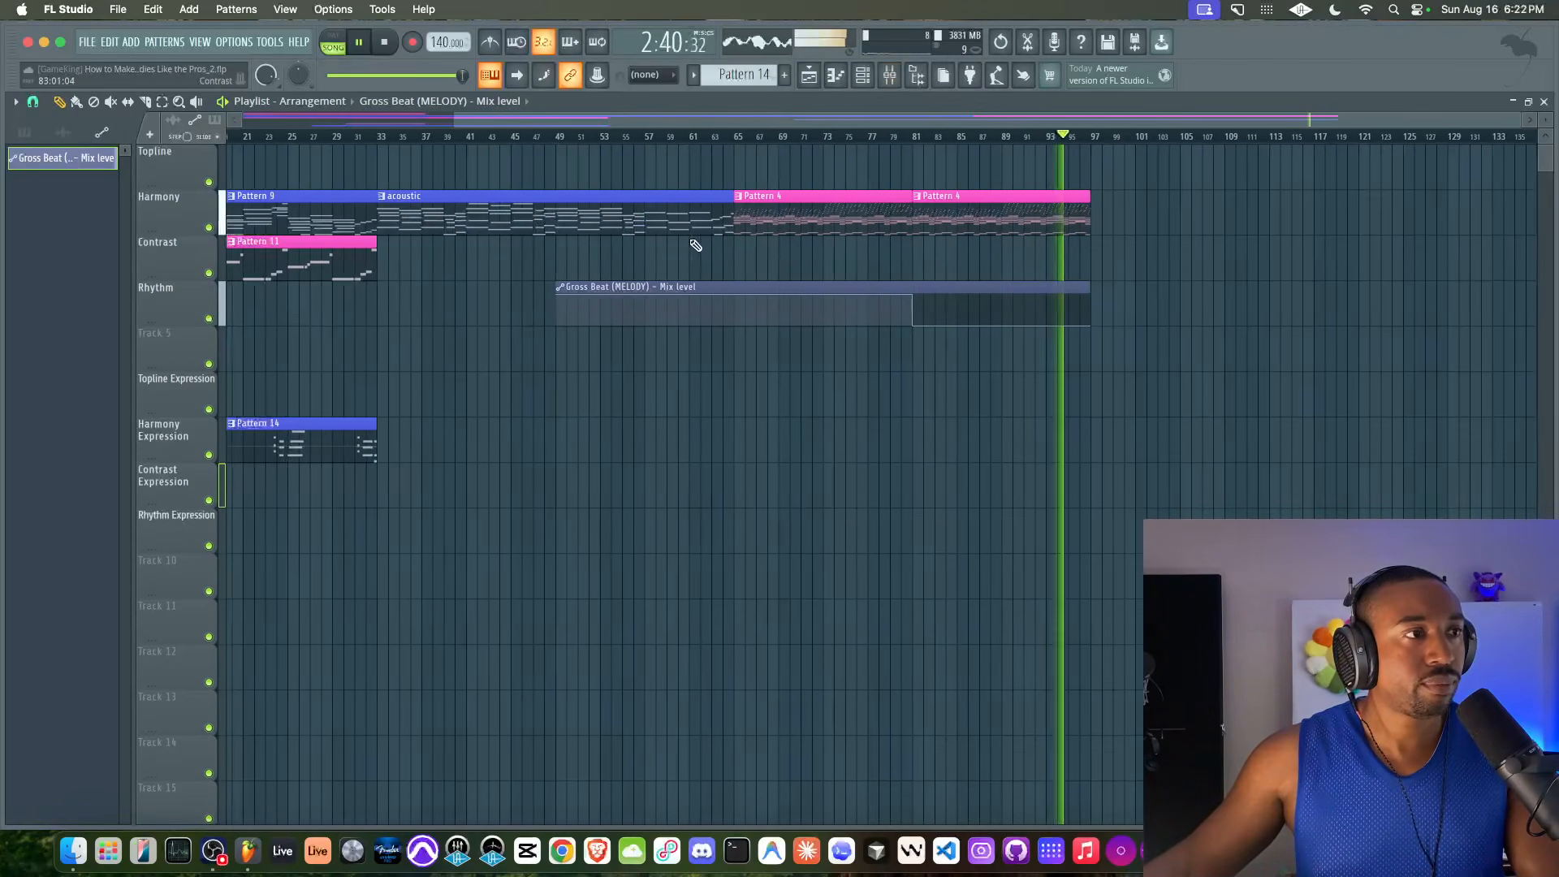
left_click(893, 79)
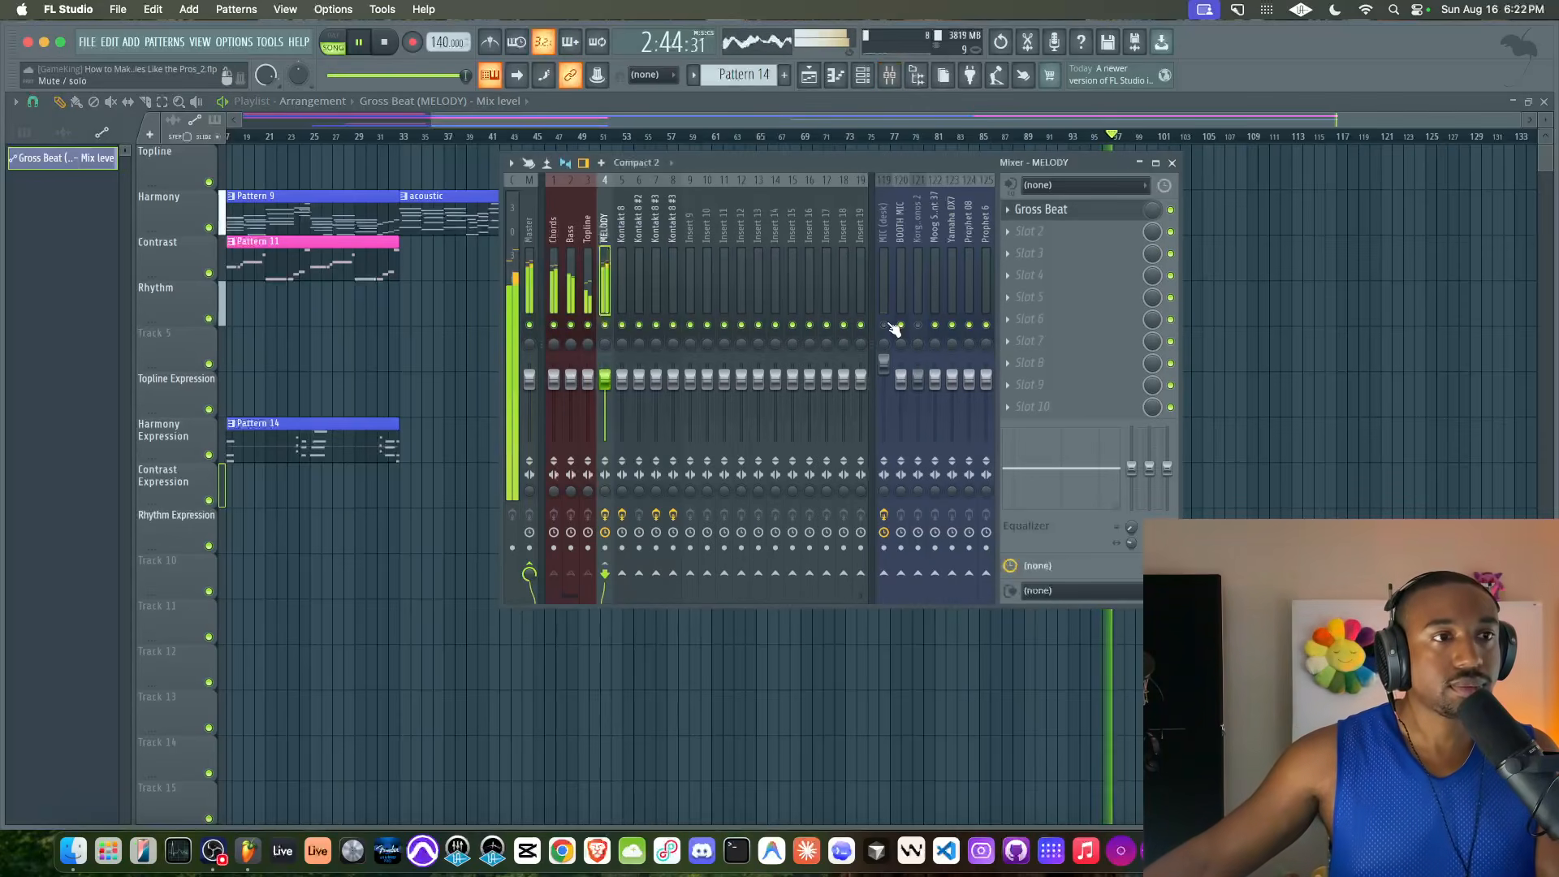
key("space")
key("F9")
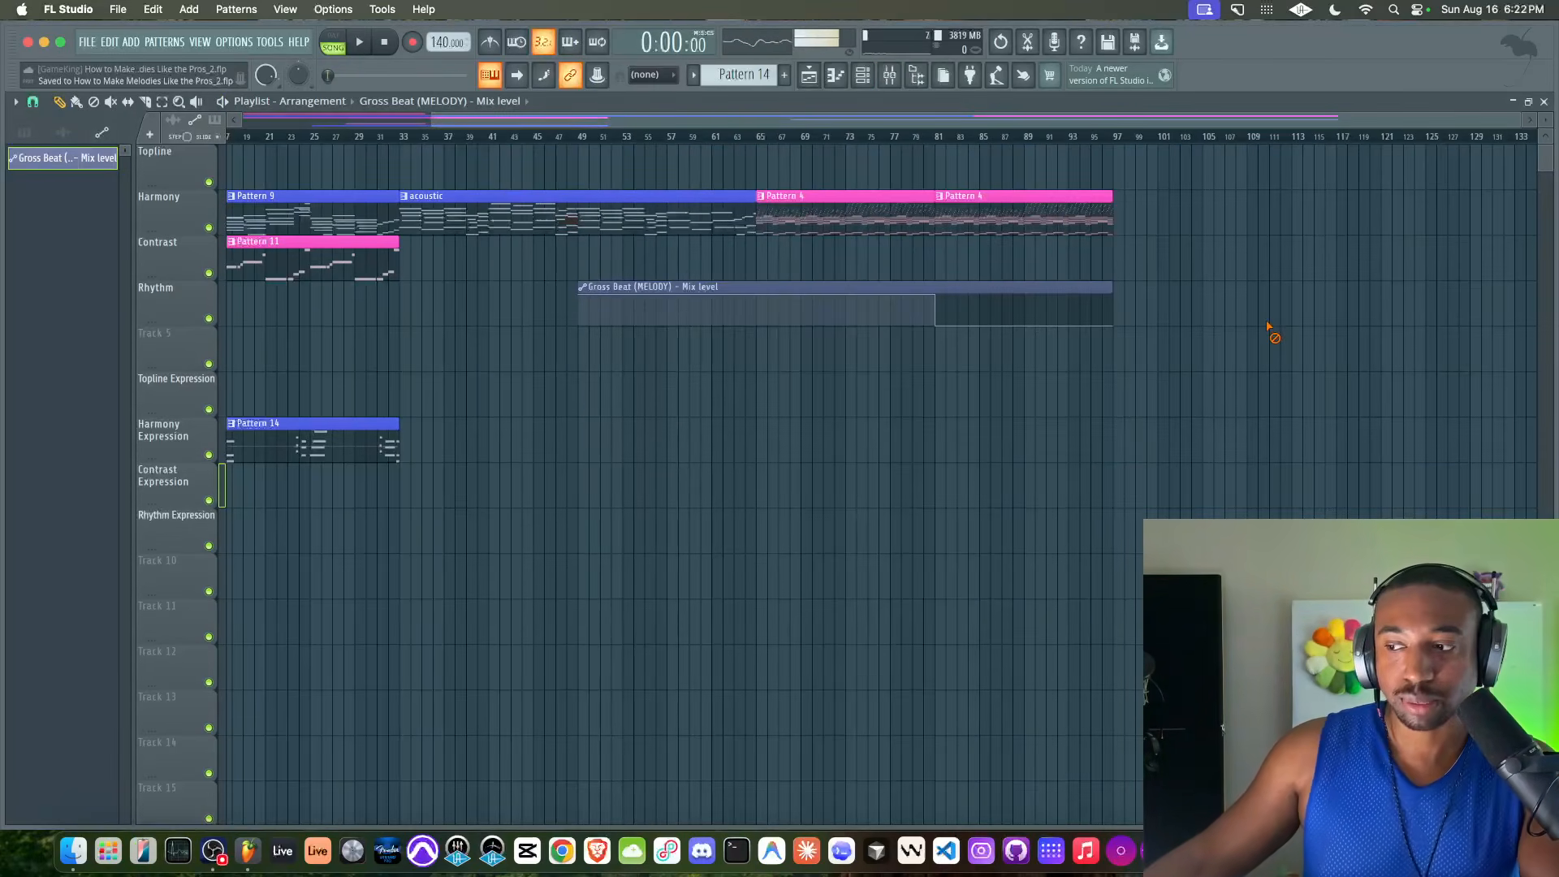
scroll(842, 420, "left", 3)
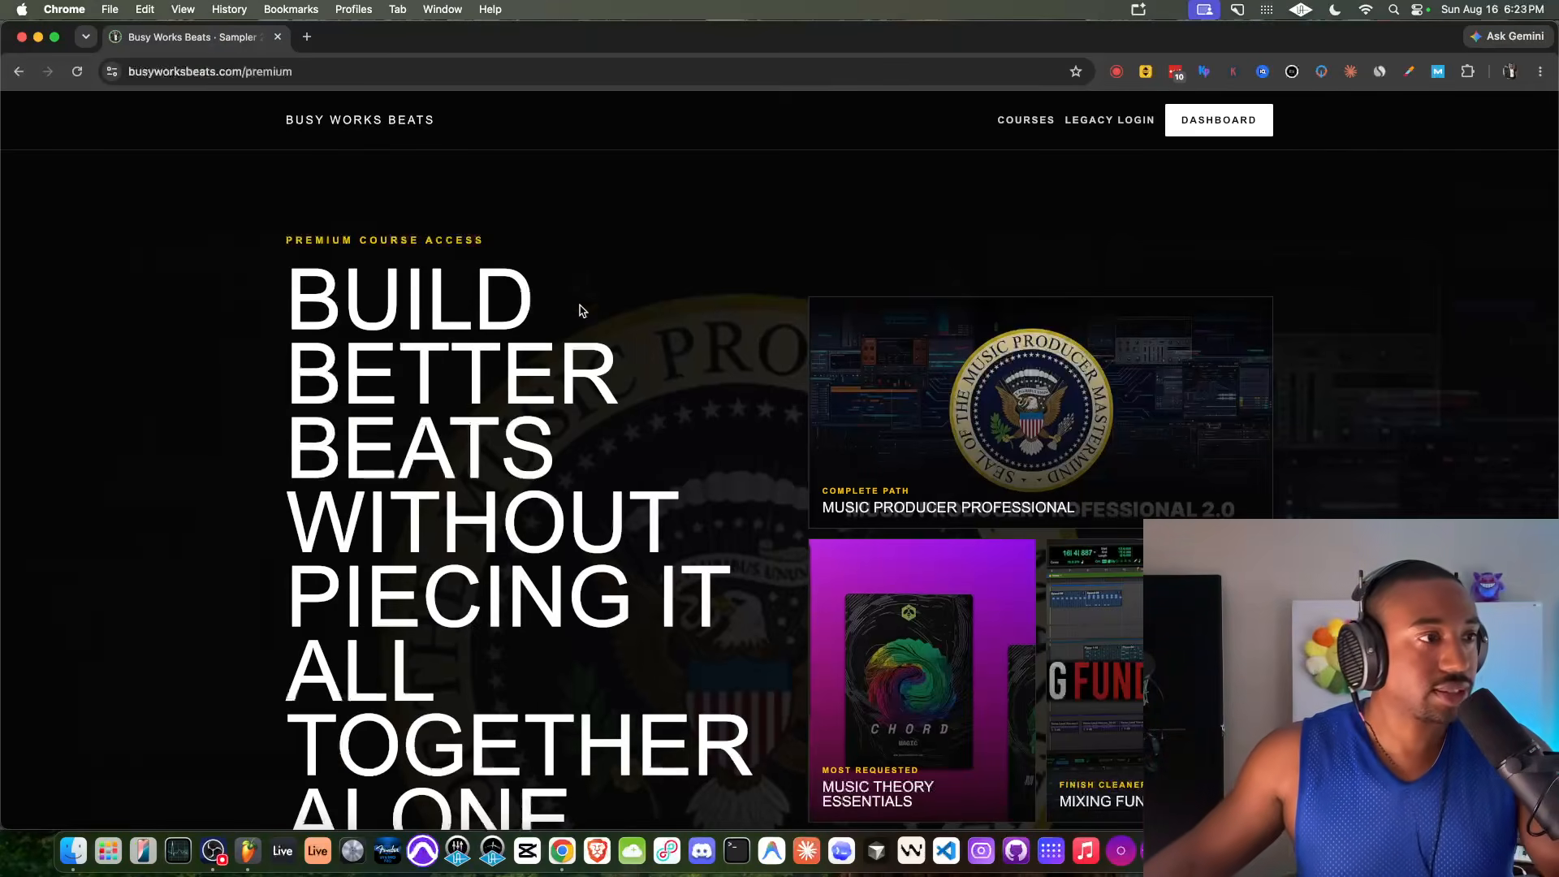
Look through the Busy Works Beats premium page in Chrome, examining the featured courses and the 14-day free trial offer
scroll(480, 364, "down", 2)
scroll(480, 364, "up", 2)
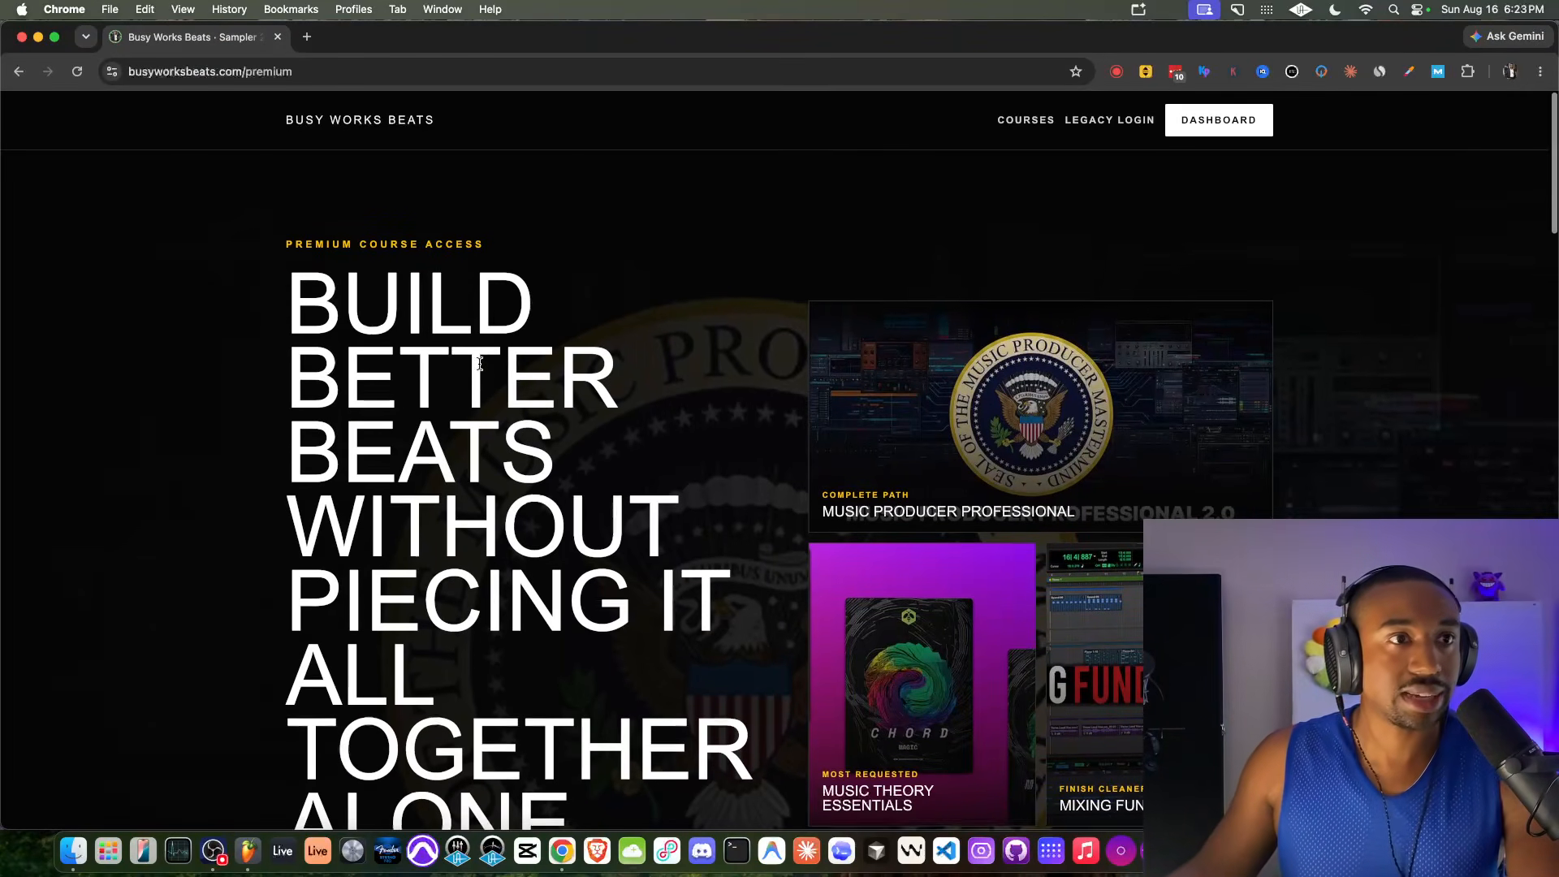
scroll(480, 364, "down", 5)
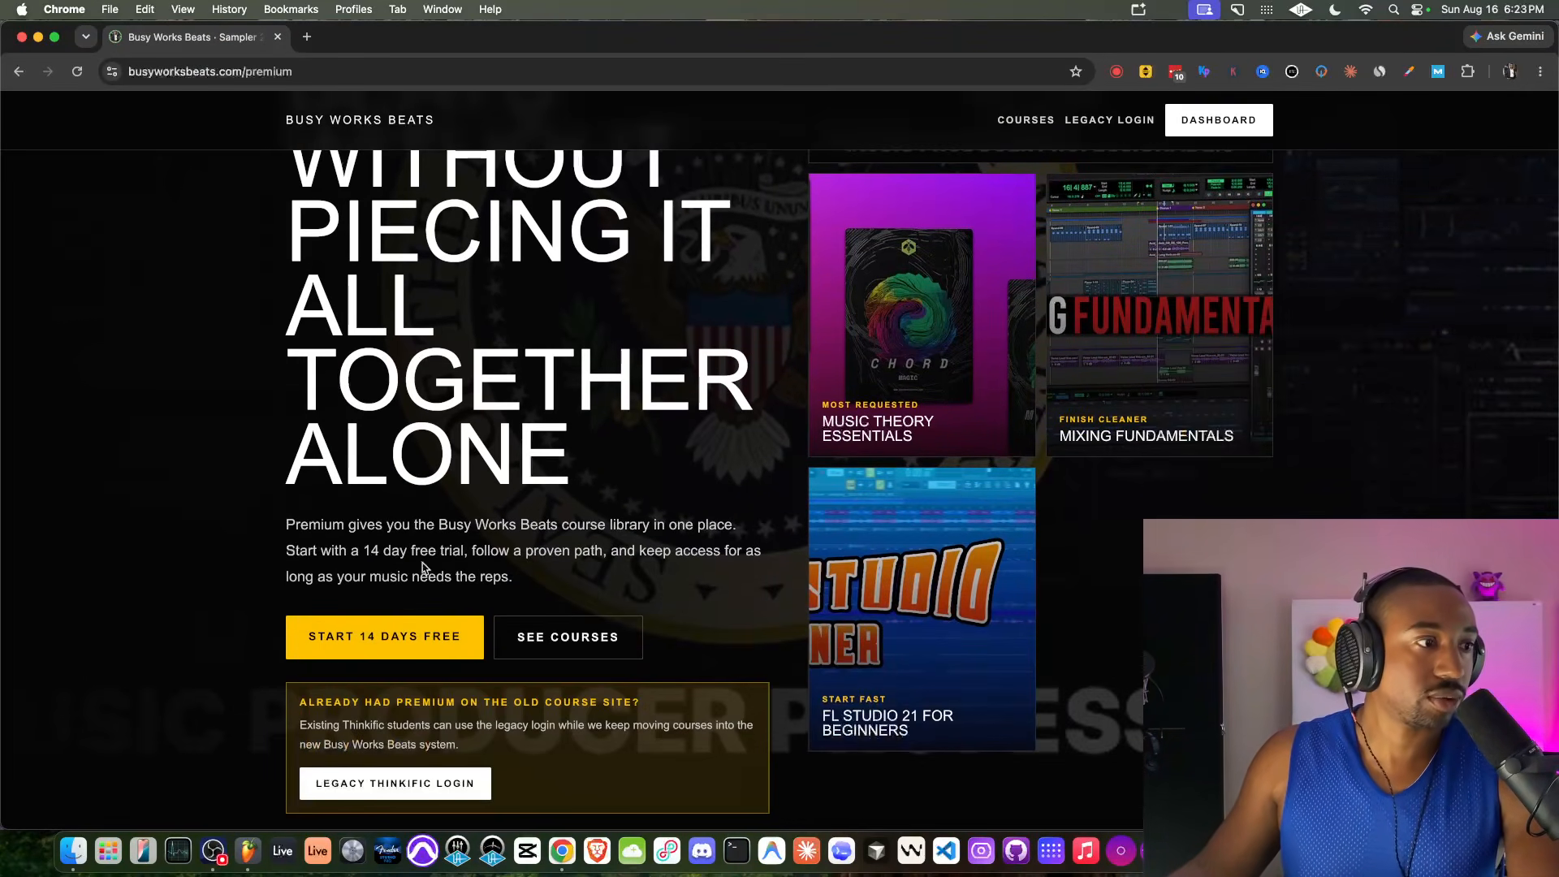
scroll(449, 477, "up", 2)
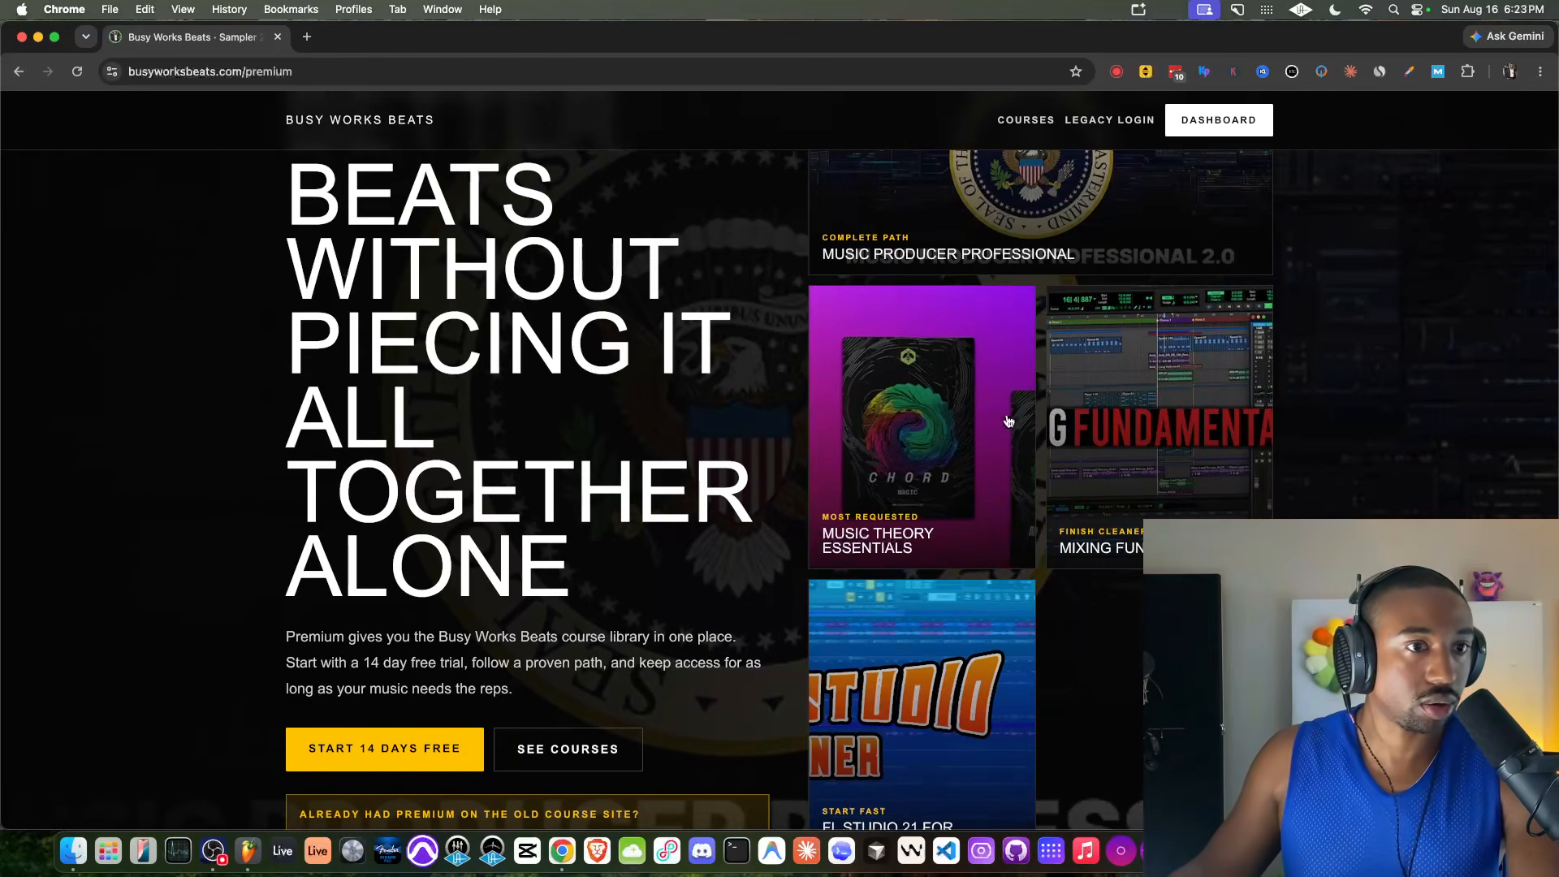
scroll(643, 321, "up", 3)
scroll(643, 322, "down", 1)
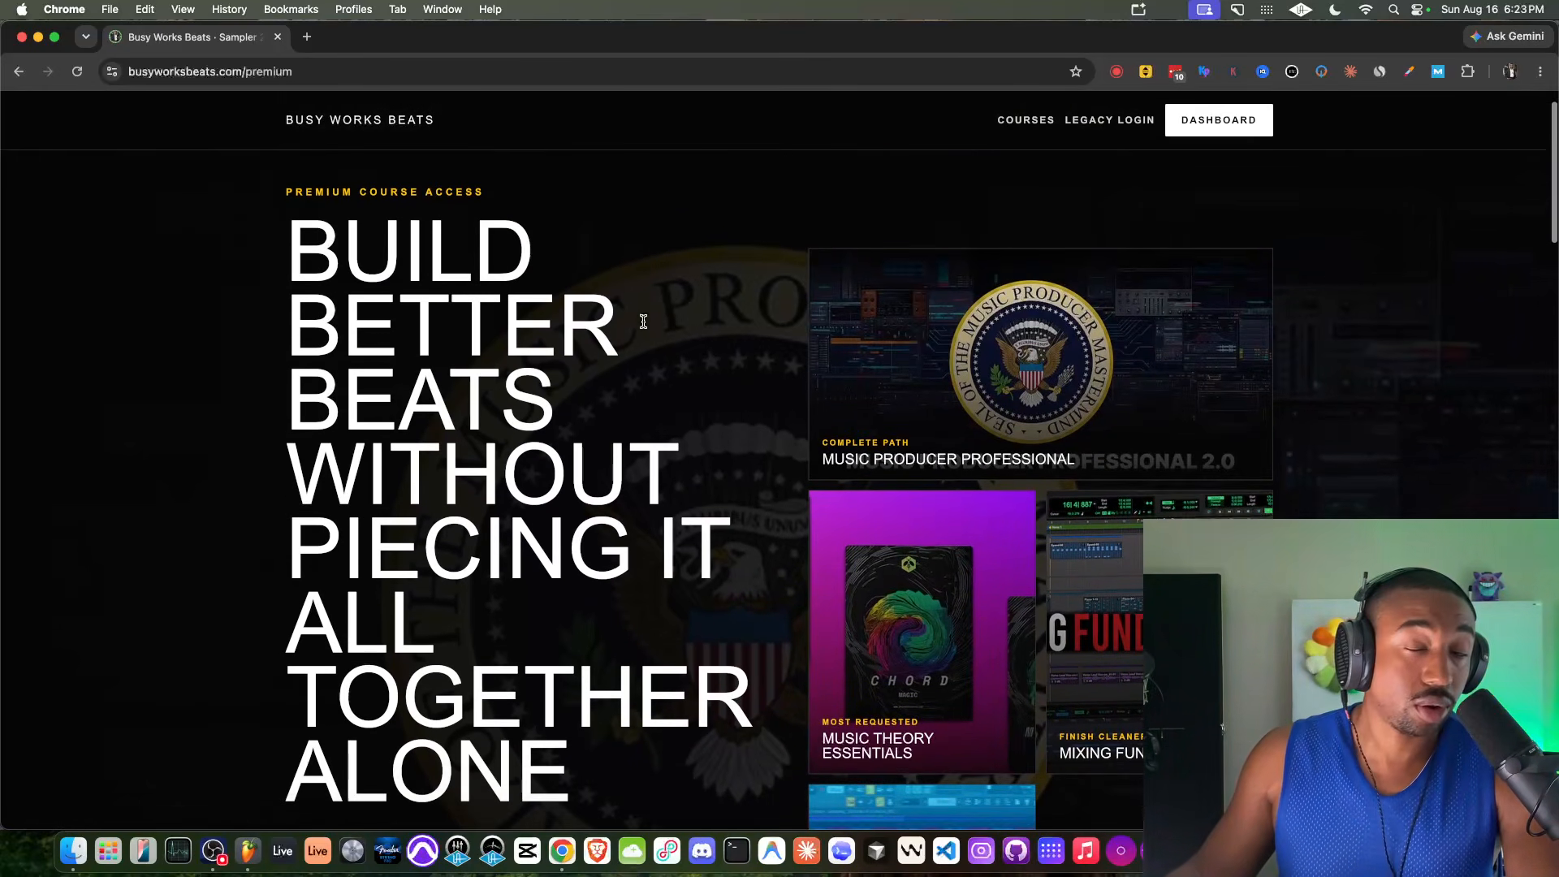
scroll(643, 322, "down", 1)
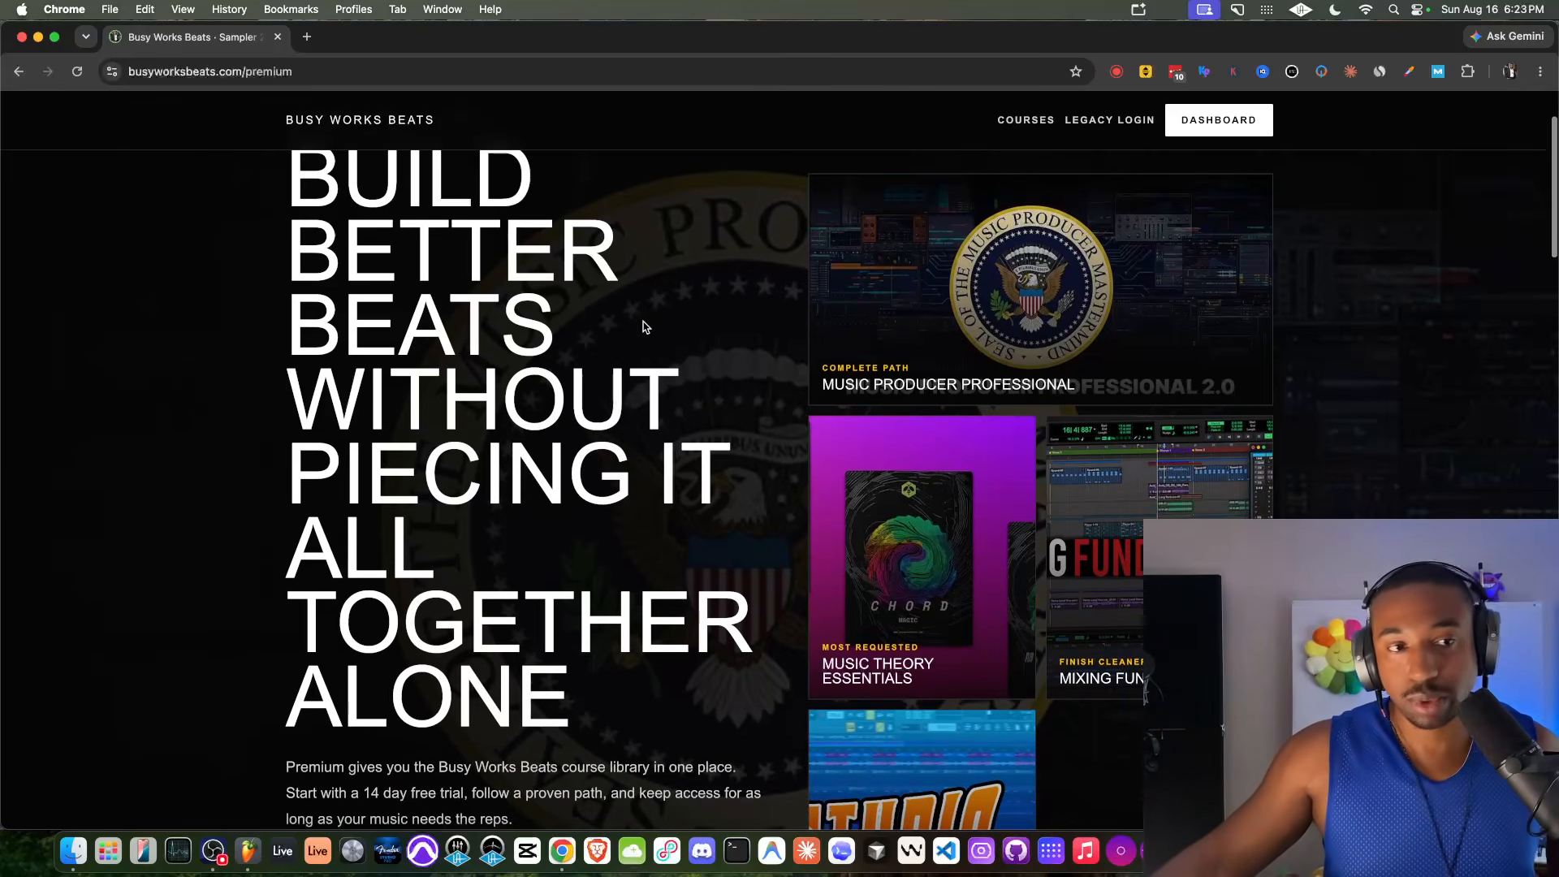
scroll(642, 341, "down", 3)
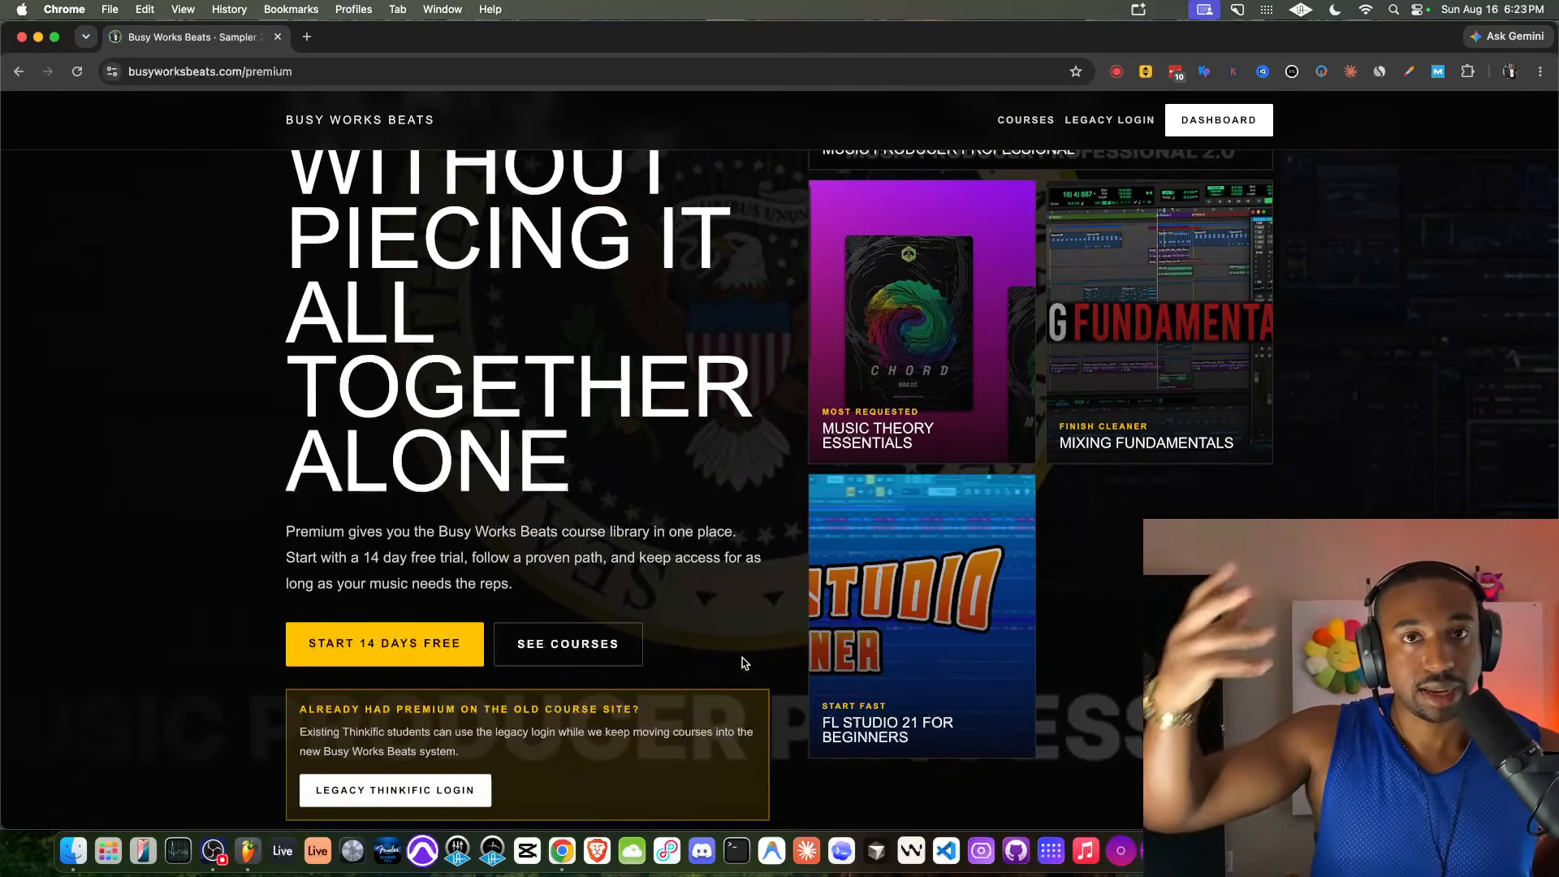
scroll(771, 593, "up", 4)
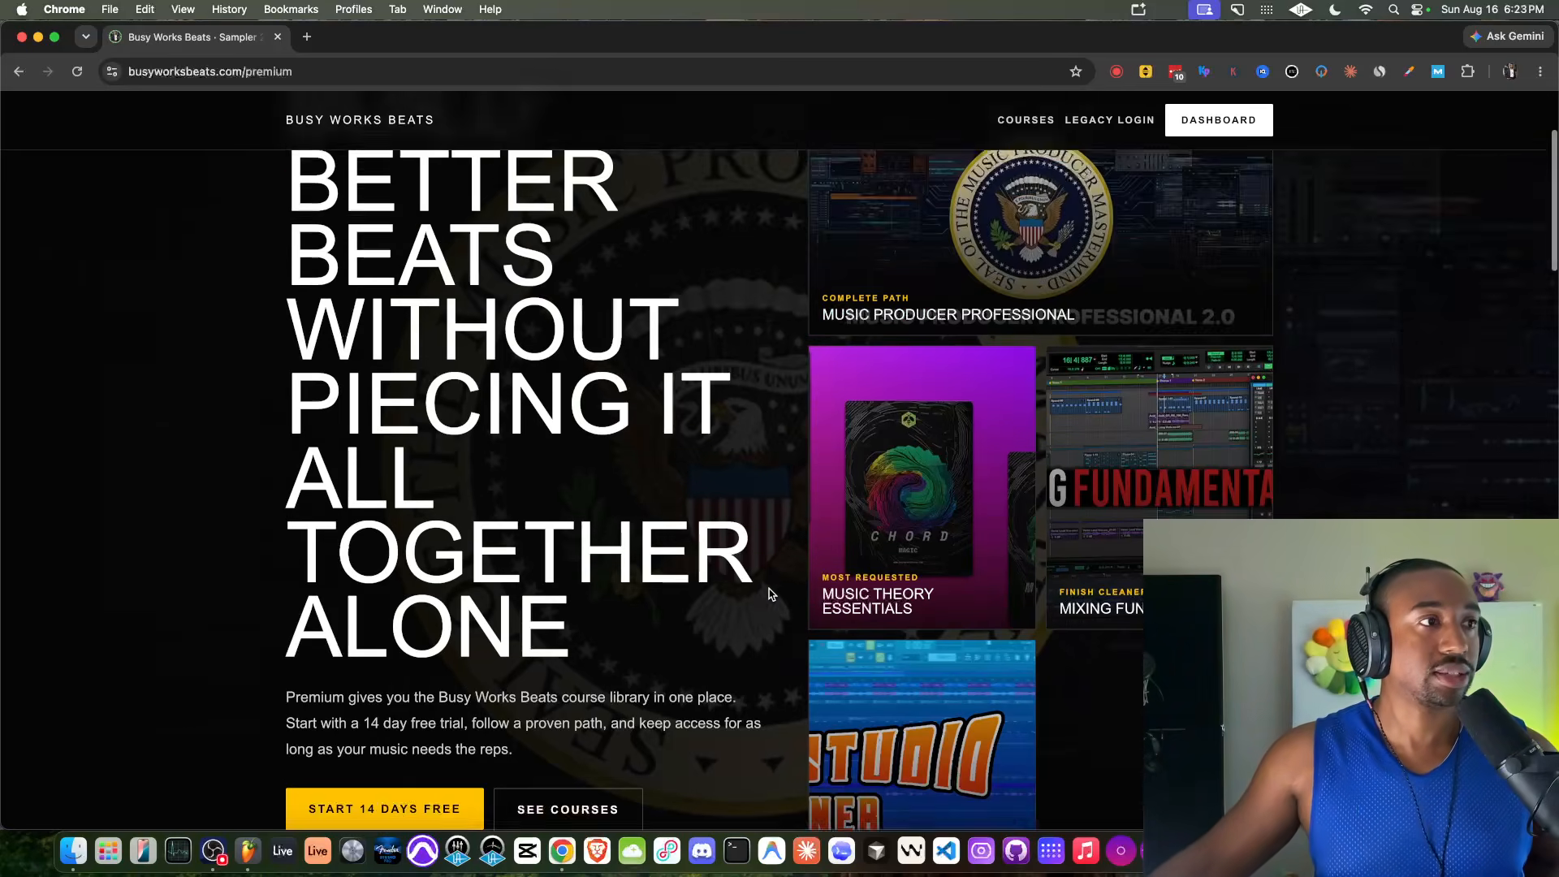